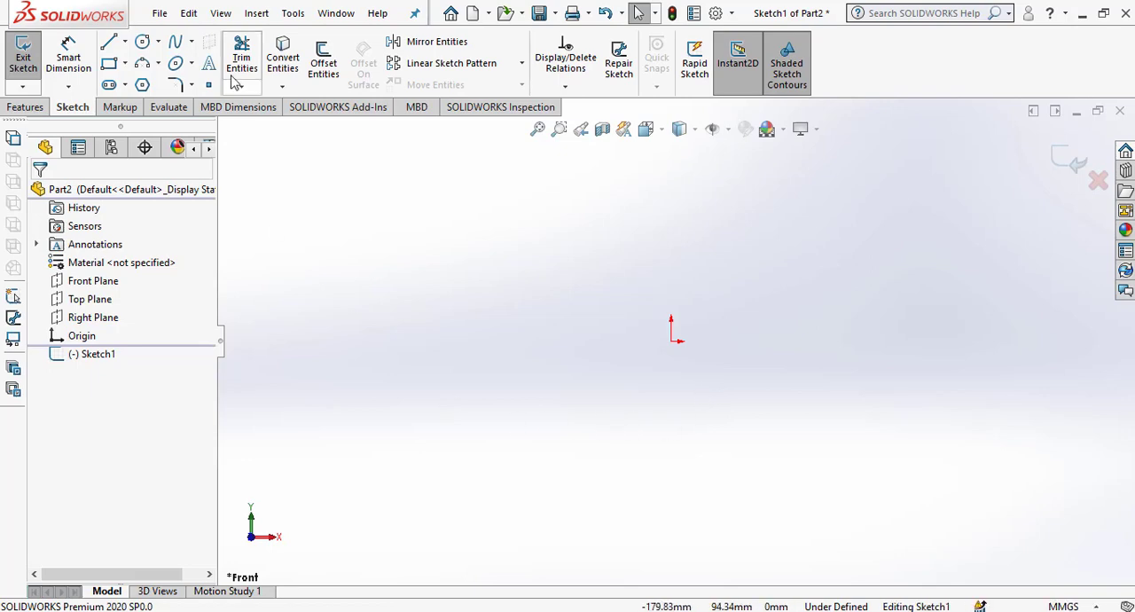
# Sketch a corner rectangle around the origin, about 66 mm wide and 113 mm high.
pyautogui.click(109, 64)
pyautogui.moveTo(606, 205)
pyautogui.mouseDown()
pyautogui.moveTo(760, 453)
pyautogui.moveTo(755, 470)
pyautogui.mouseUp()
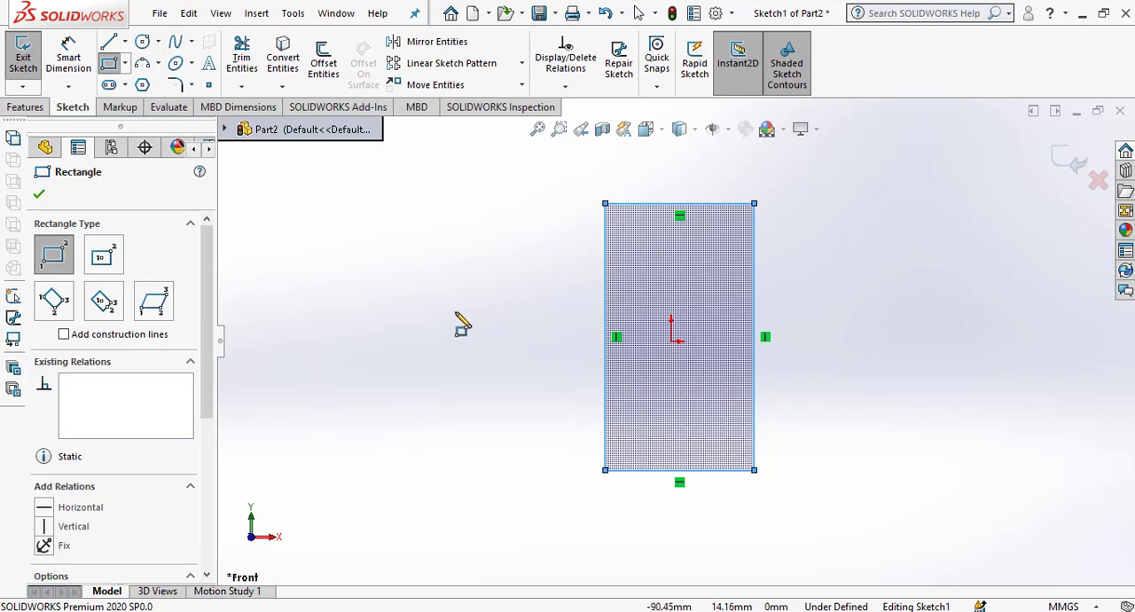
pyautogui.press('Escape')
pyautogui.press('Escape')
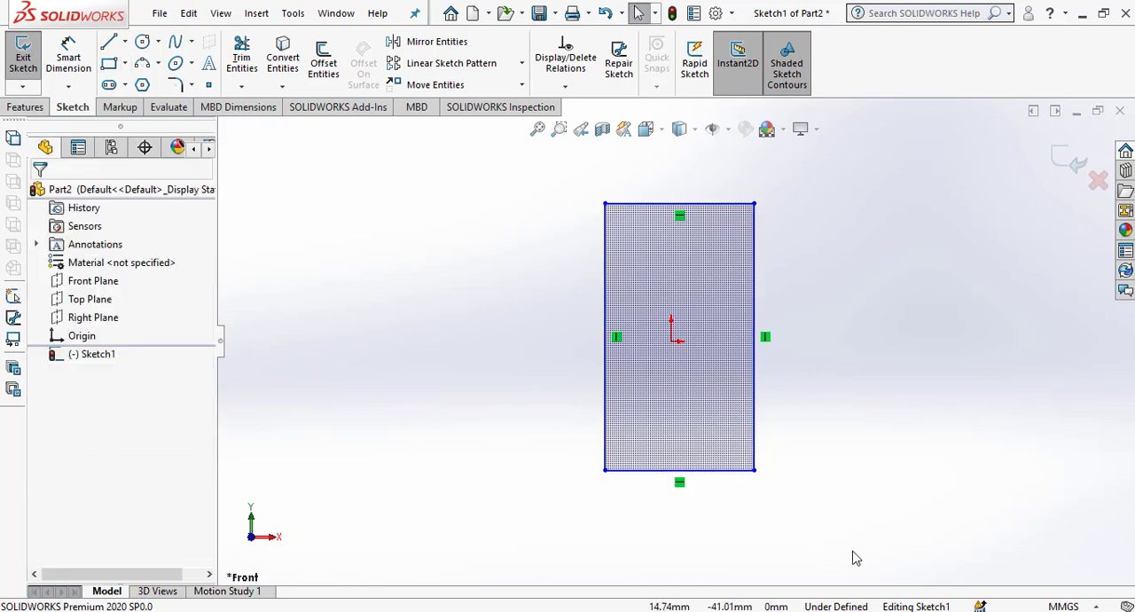
pyautogui.moveTo(857, 549); pyautogui.dragTo(518, 175)
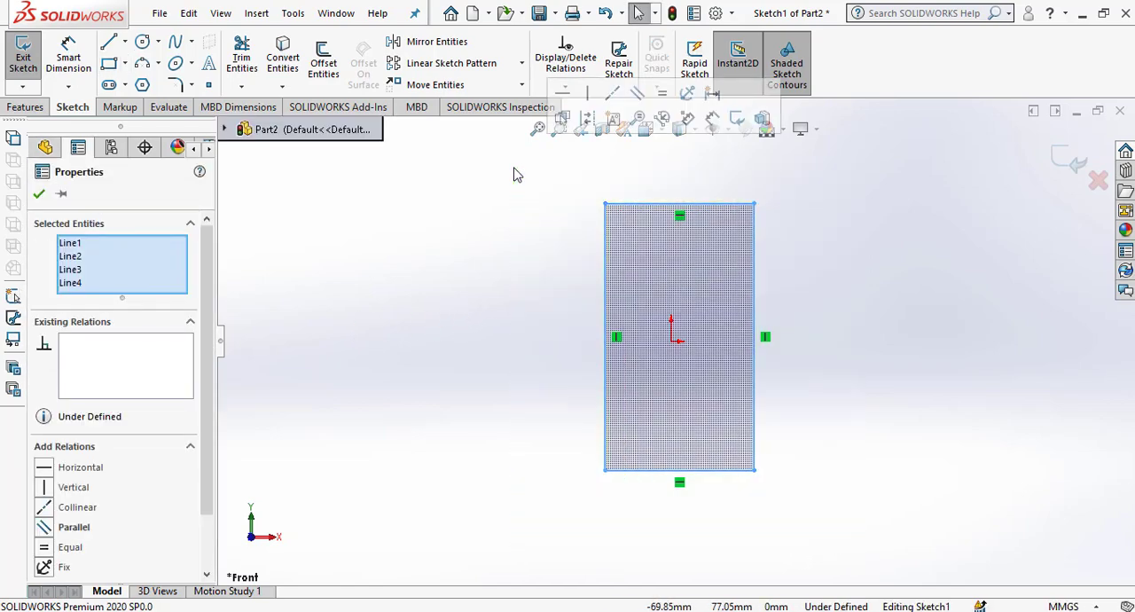
pyautogui.click(444, 270)
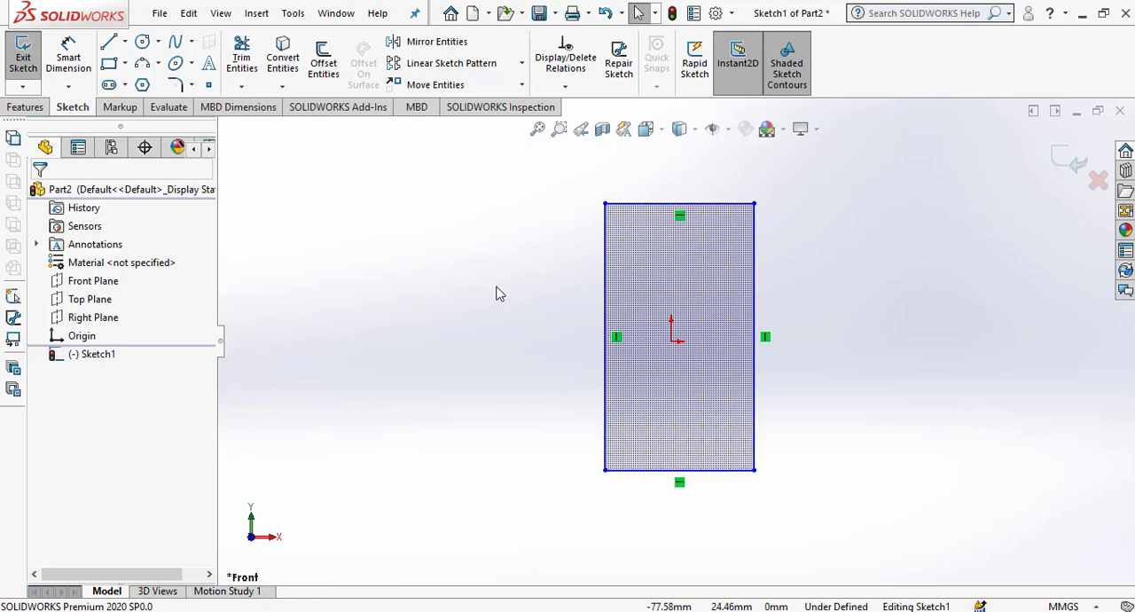
# Dimension the rectangle's bottom edge and set its width to 63 mm.
pyautogui.click(87, 69)
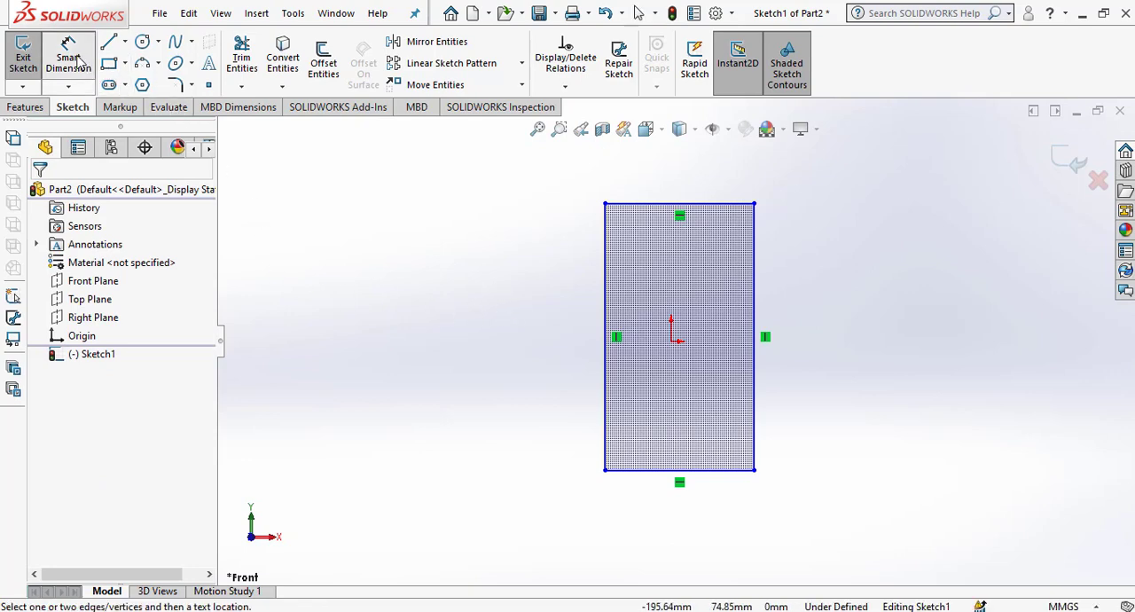
pyautogui.click(705, 477)
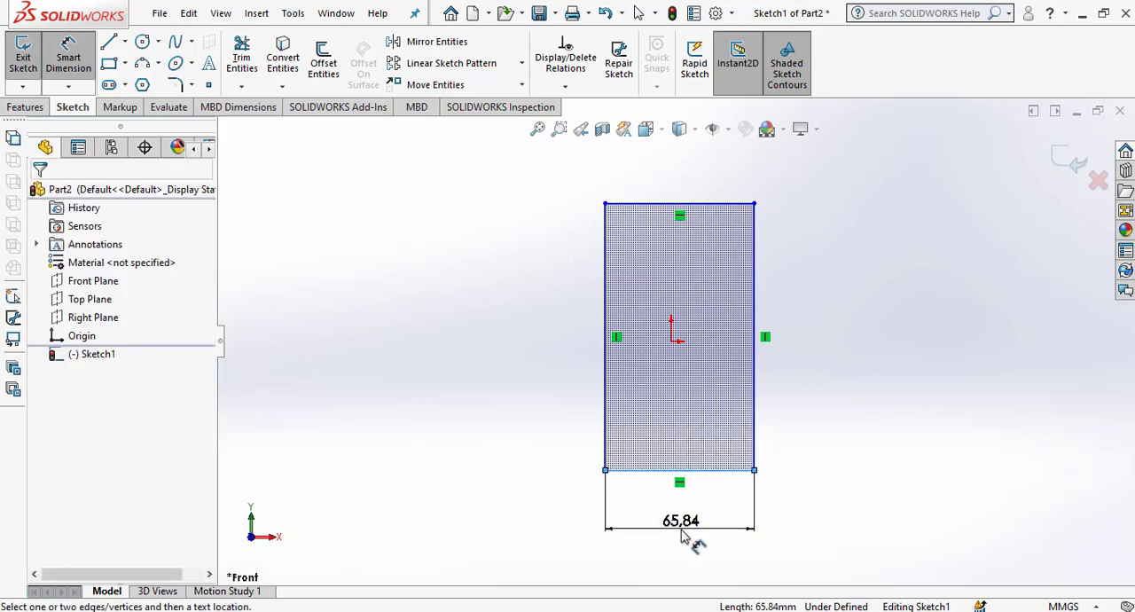
pyautogui.click(680, 535)
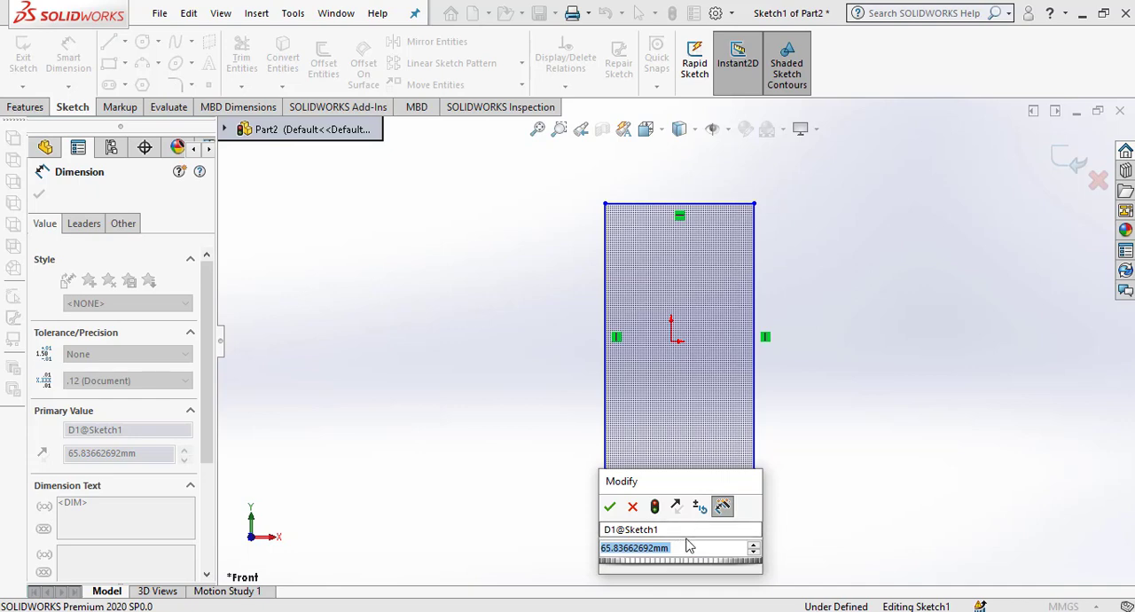
pyautogui.write('63')
pyautogui.press('Return')
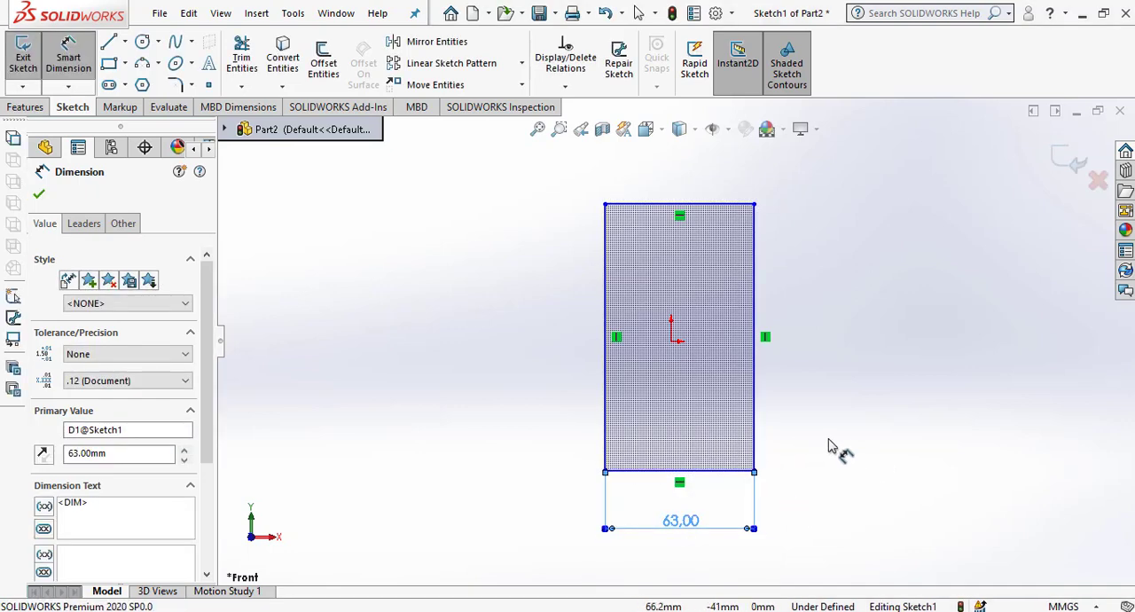
# Dimension the horizontal distance from the origin to the rectangle's right edge as 31.5 mm.
pyautogui.click(754, 376)
pyautogui.click(671, 342)
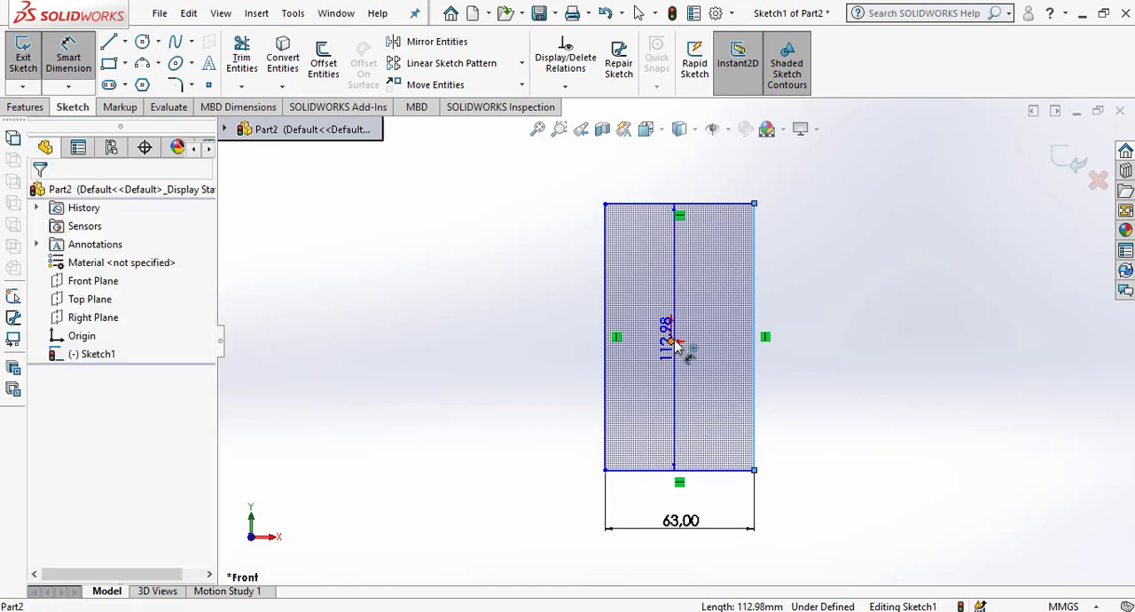
pyautogui.click(720, 391)
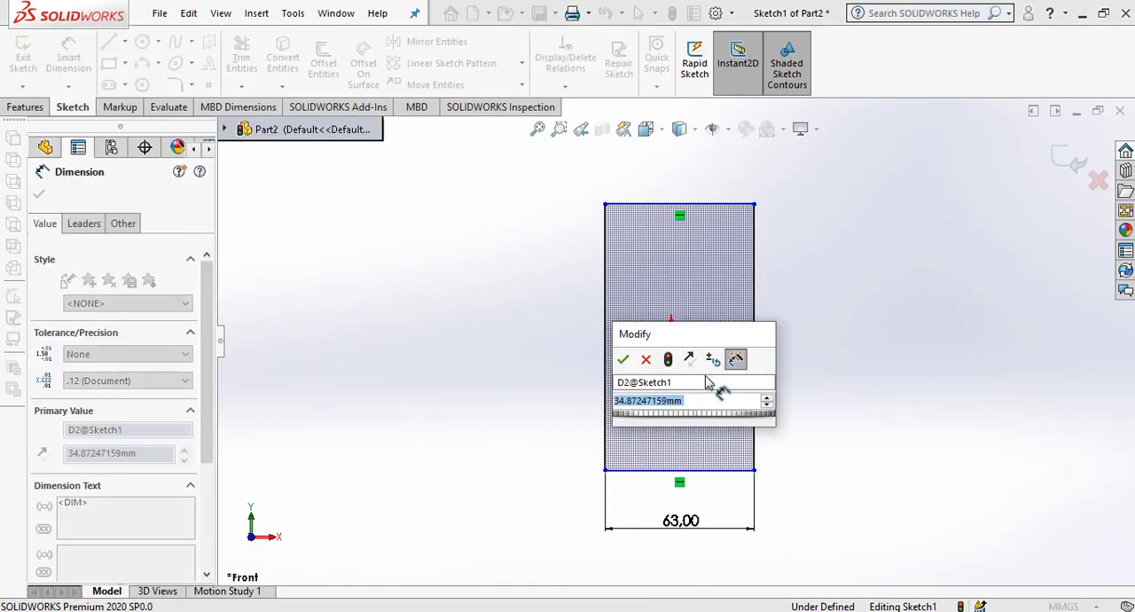
pyautogui.write('31.5')
pyautogui.press('Return')
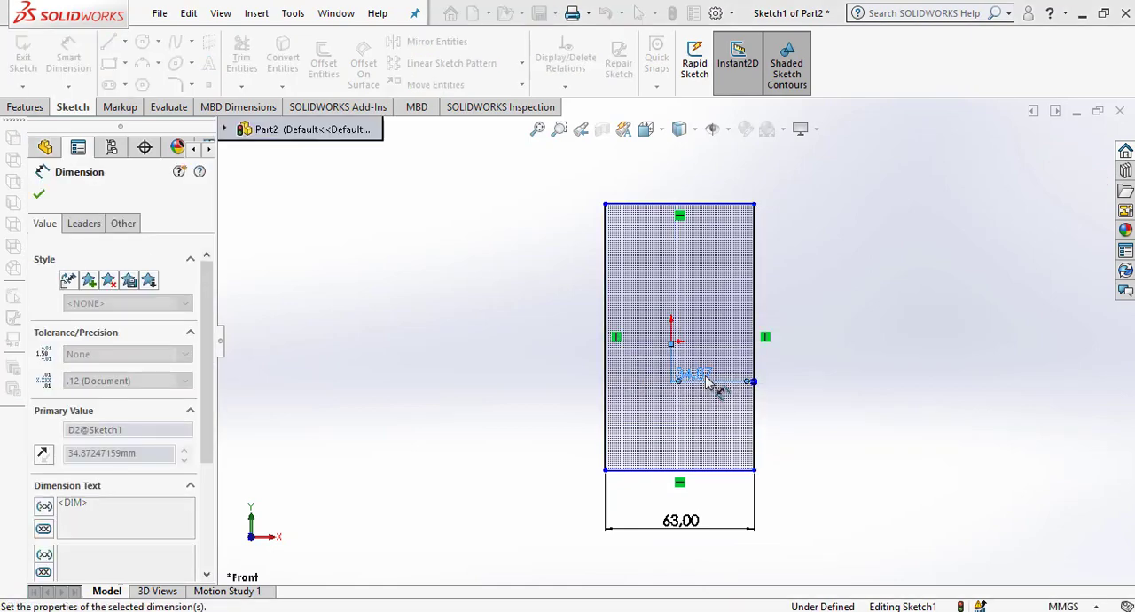
# Dimension the rectangle's height between its bottom and top edges, entering 65.4+2+25 mm.
pyautogui.click(715, 205)
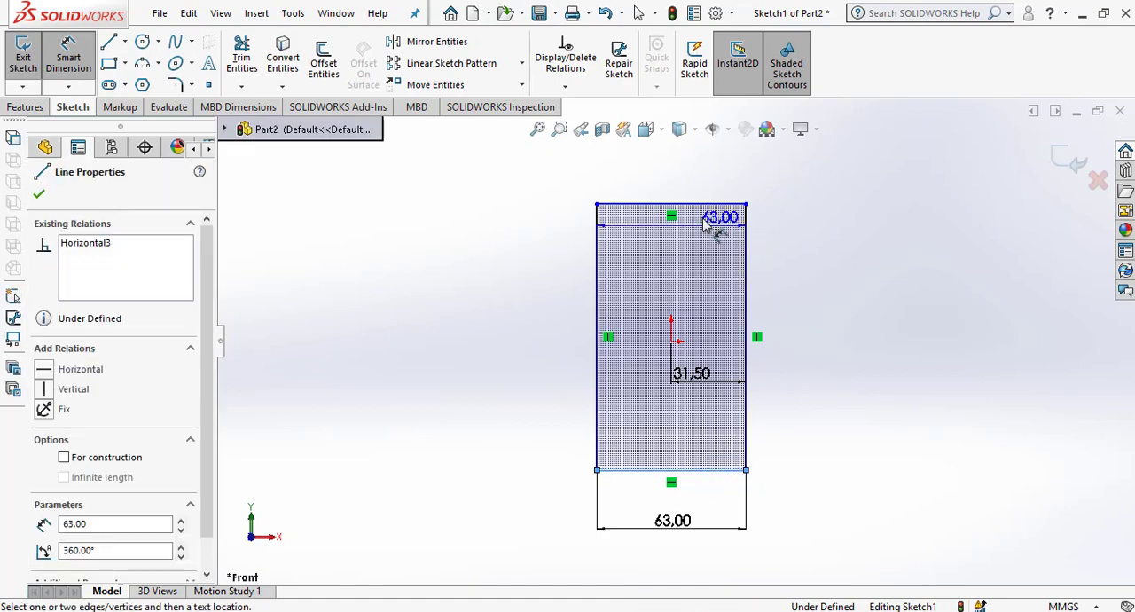
pyautogui.click(700, 206)
pyautogui.click(802, 332)
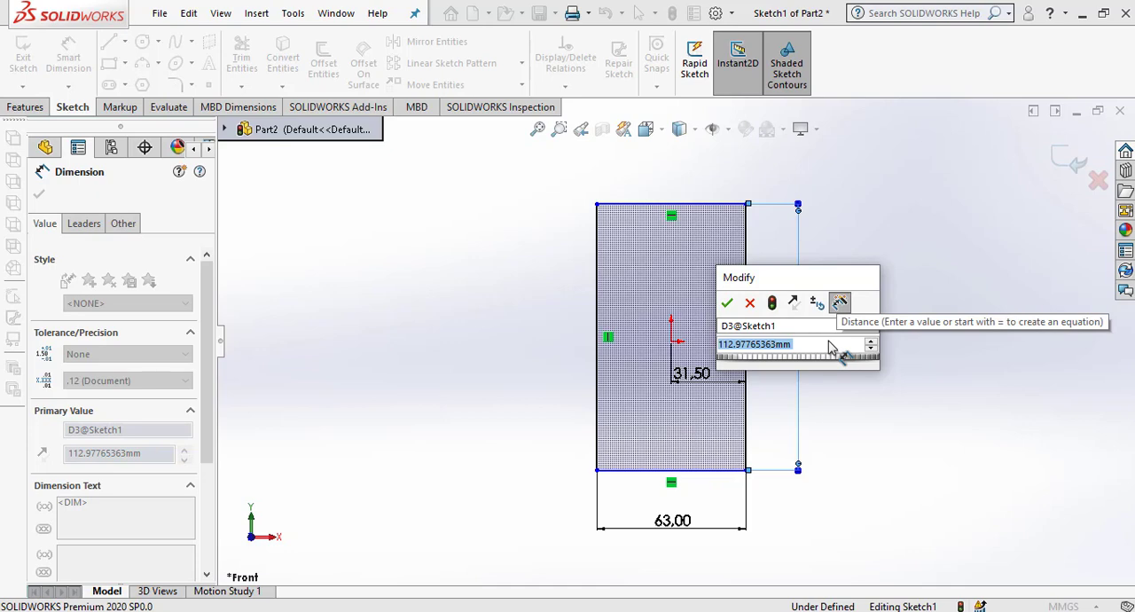
pyautogui.write('6')
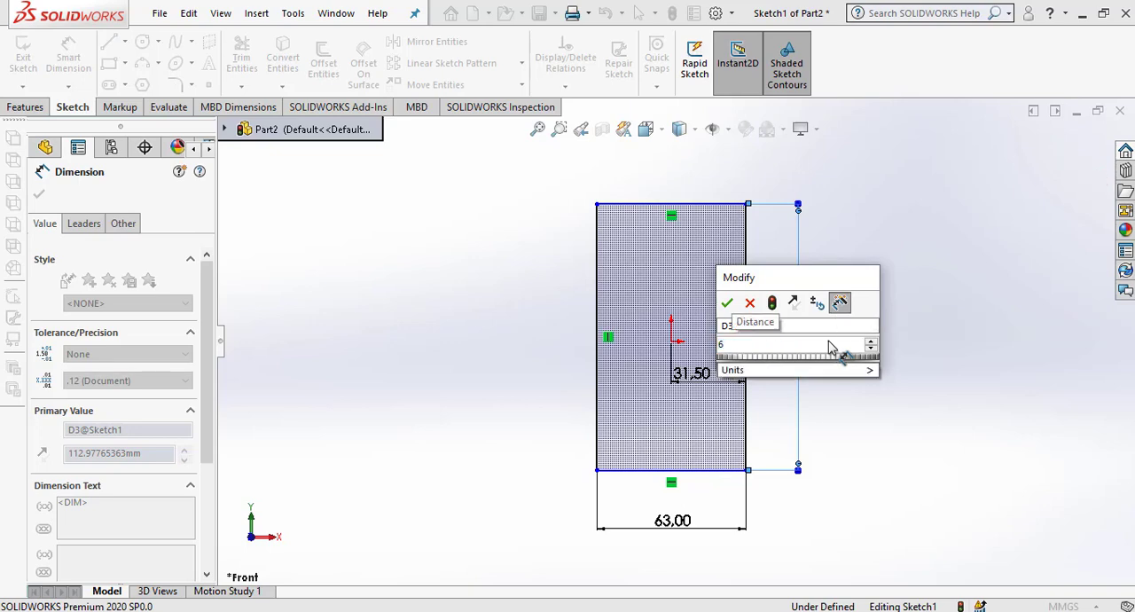
pyautogui.write('5.4+')
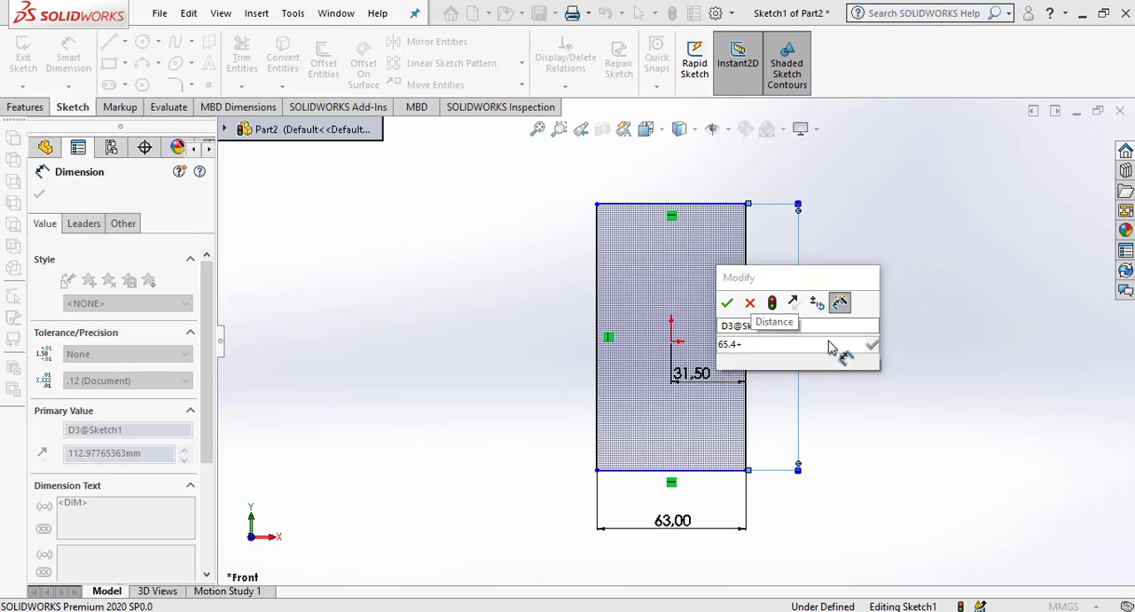
pyautogui.write('2')
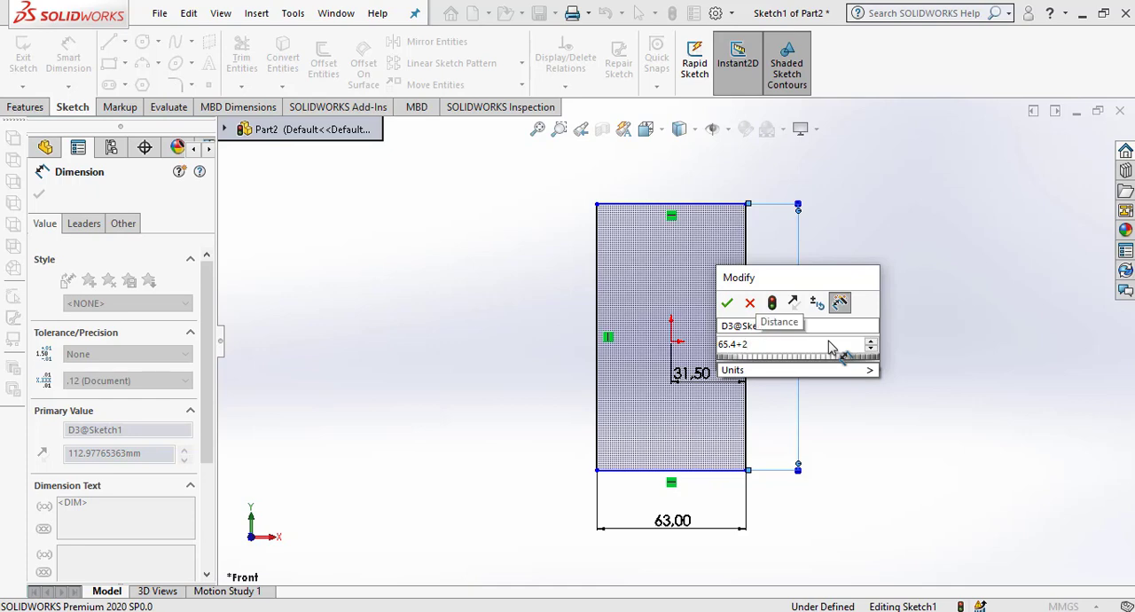
pyautogui.write('+')
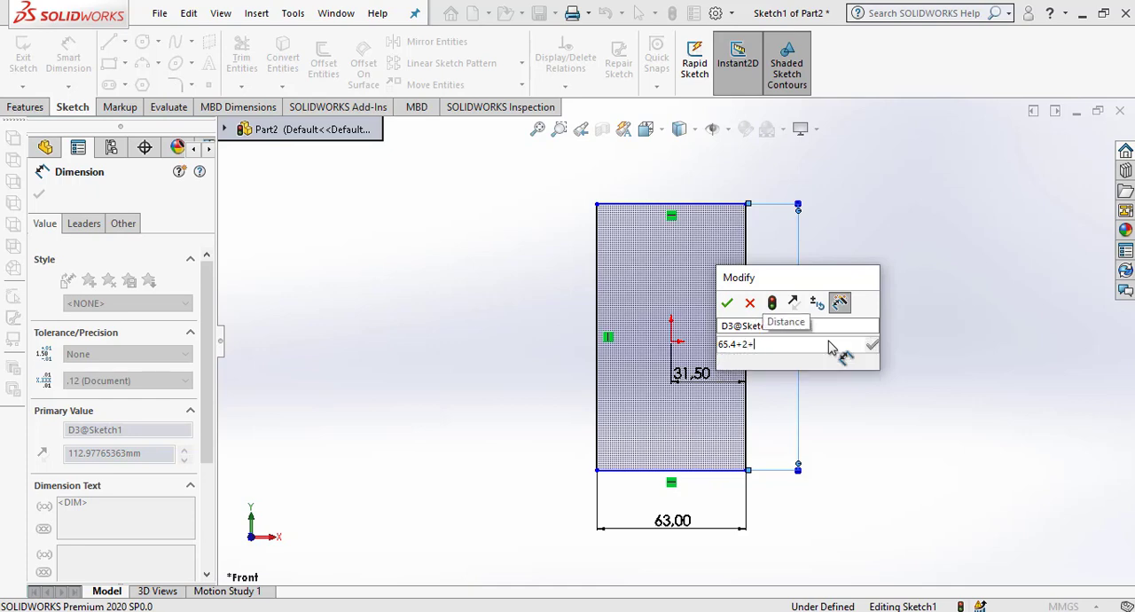
pyautogui.write('25')
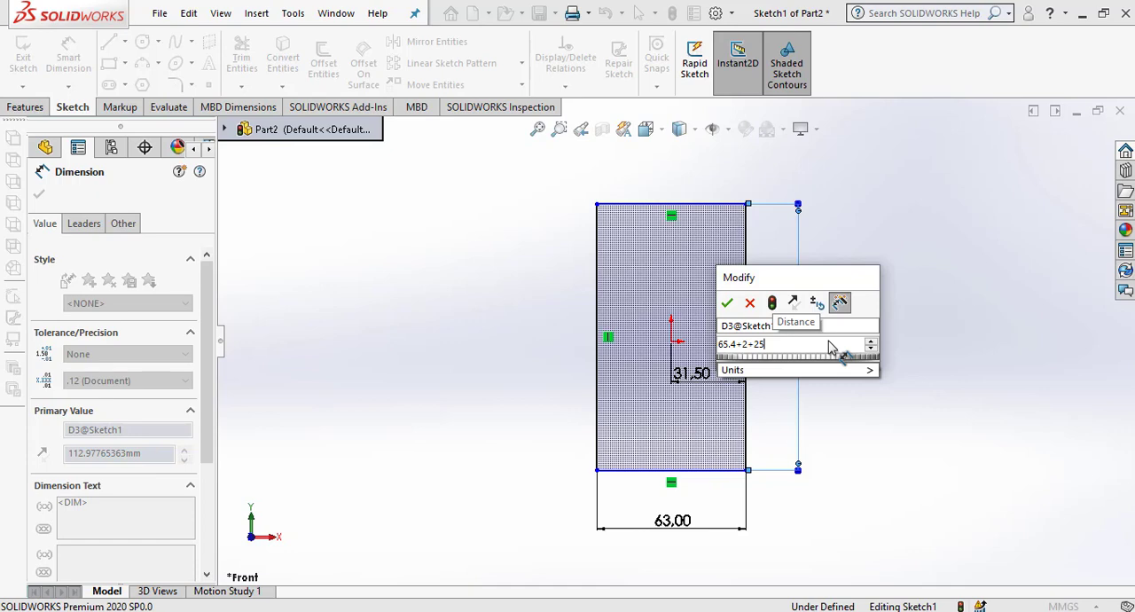
pyautogui.press('Return')
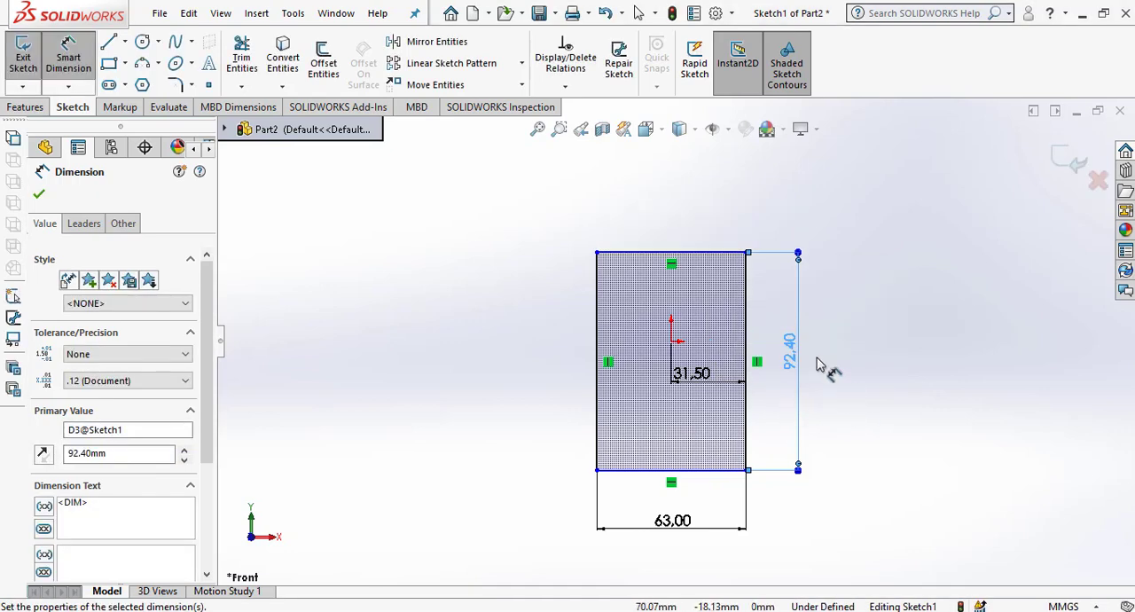
pyautogui.click(863, 397)
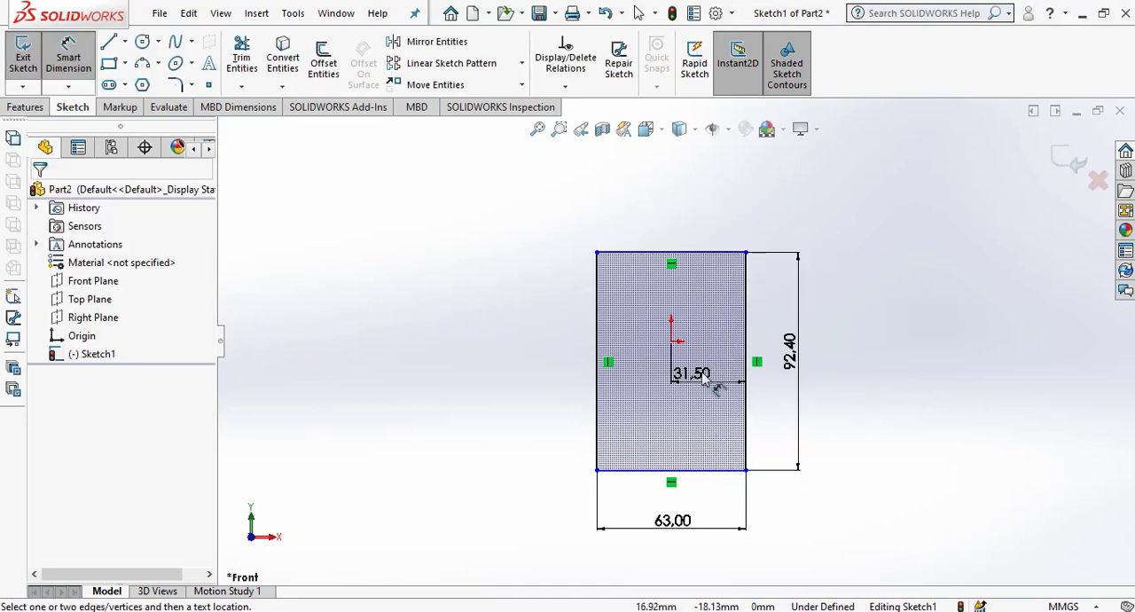
# Dimension the vertical distance from the origin to the rectangle's bottom edge, entering 92.4/2 mm.
pyautogui.click(673, 342)
pyautogui.click(689, 470)
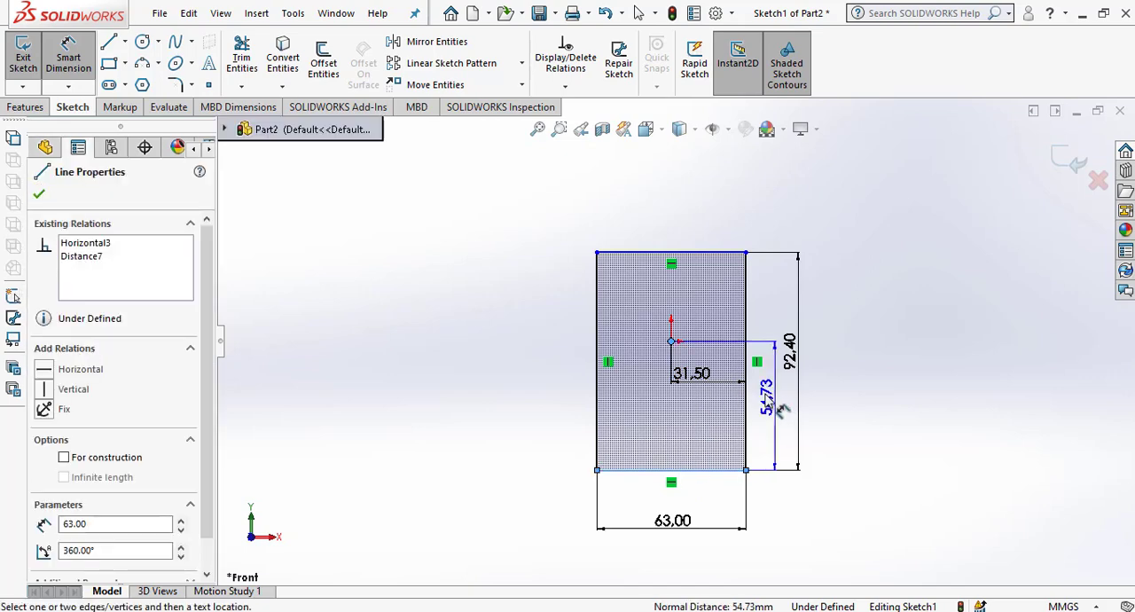
pyautogui.click(774, 417)
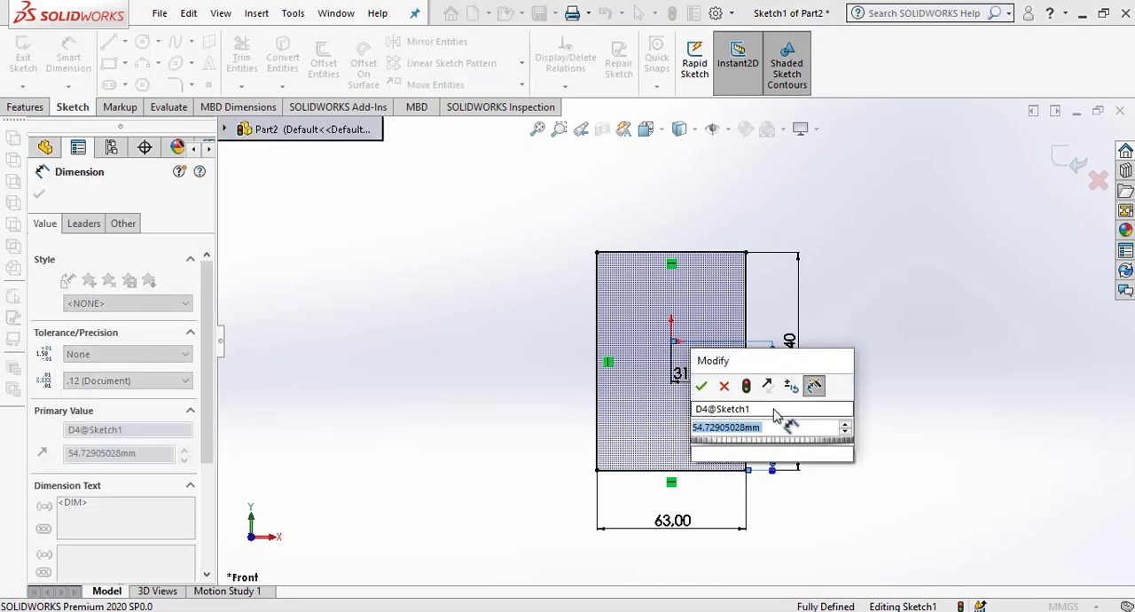
pyautogui.write('92.4/2')
pyautogui.press('Return')
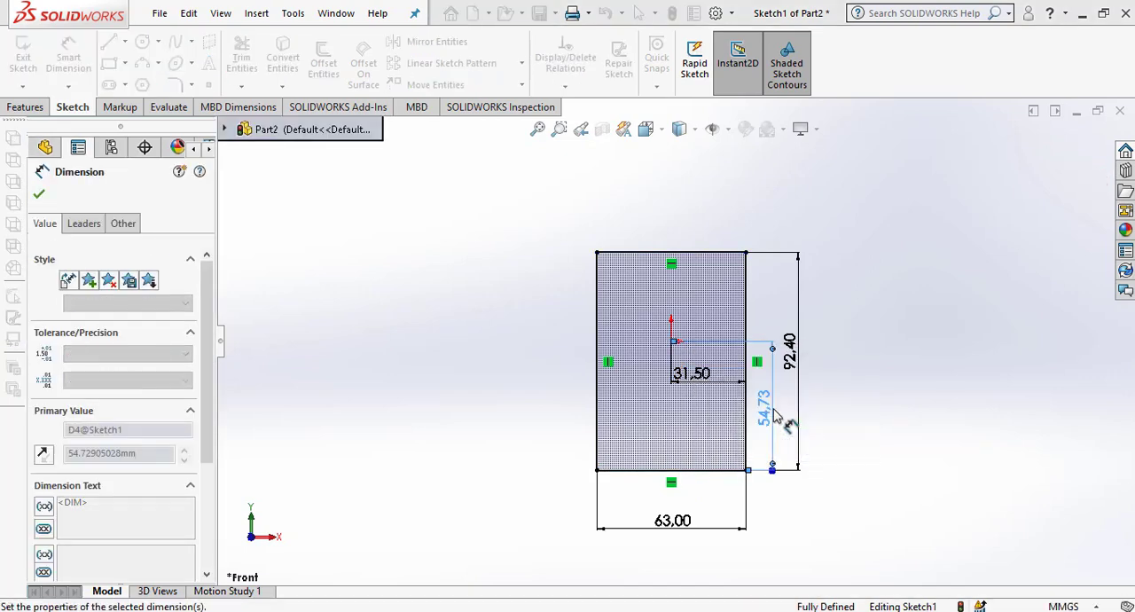
pyautogui.click(871, 423)
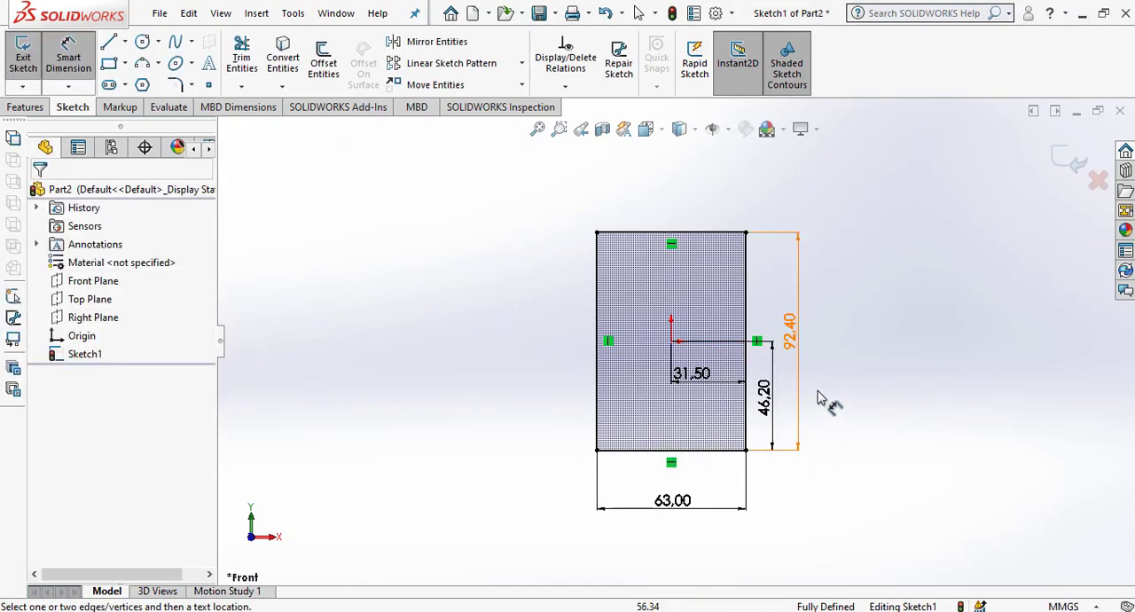
# Move the origin-to-bottom-edge dimension slightly farther out from the rectangle's right edge.
pyautogui.scroll(-3, 867, 450)
pyautogui.scroll(2, 761, 431)
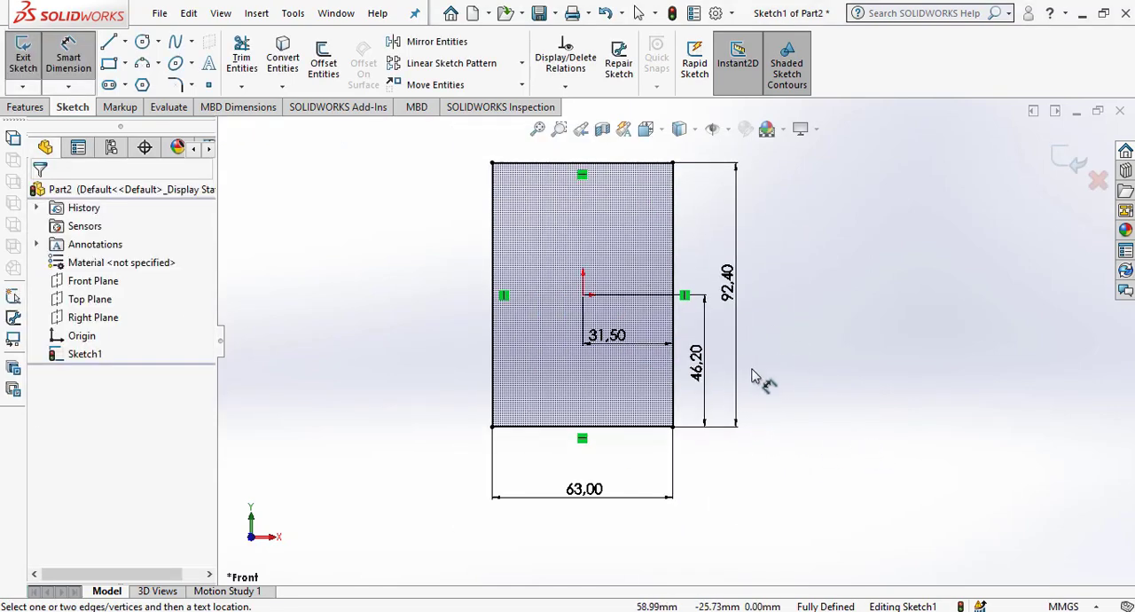
pyautogui.moveTo(700, 371); pyautogui.dragTo(710, 373)
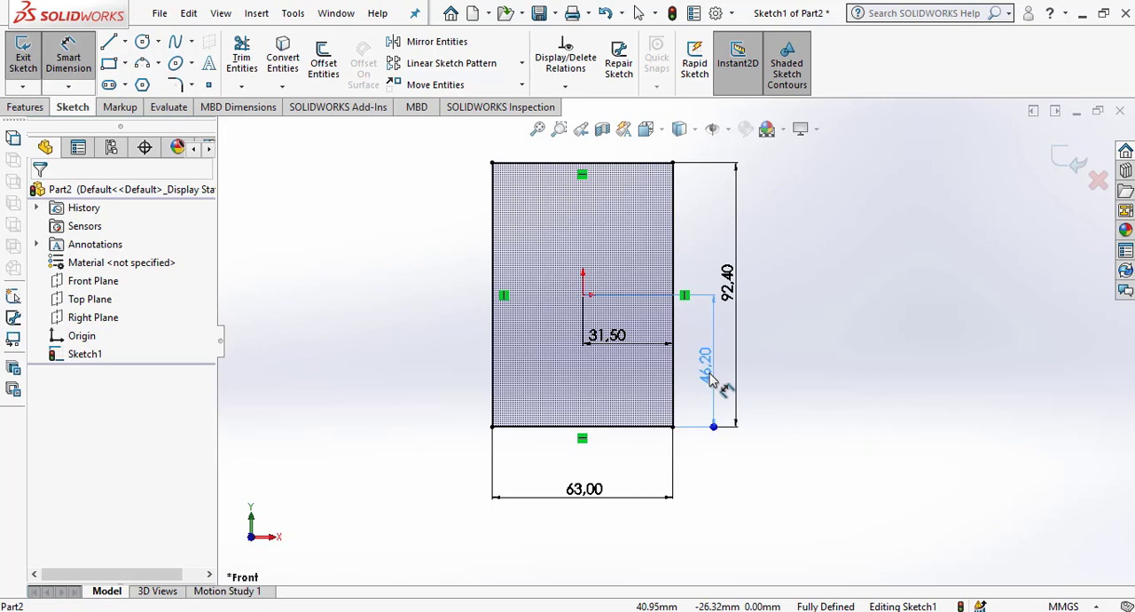
pyautogui.click(751, 446)
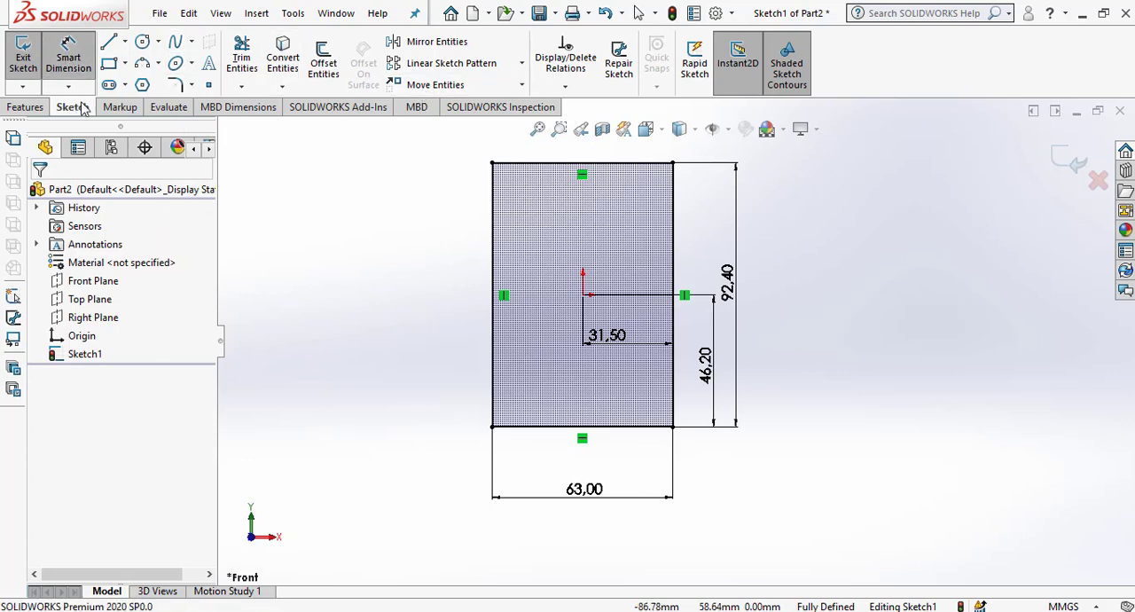
# Draw a vertical line from the bottom edge's midpoint to the top edge's midpoint and make it construction geometry.
pyautogui.click(108, 41)
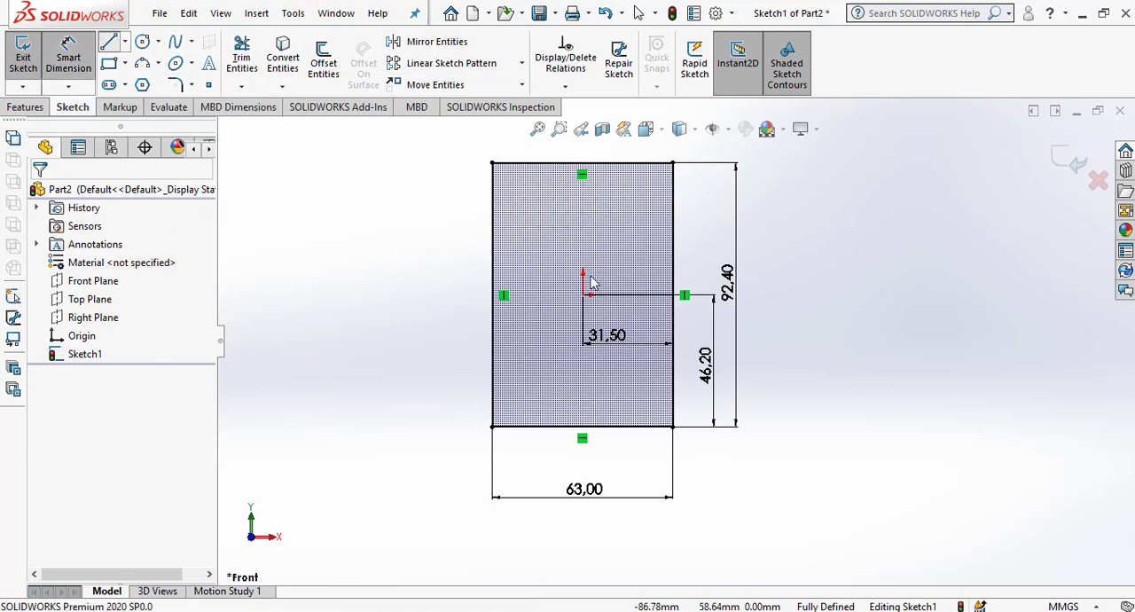
pyautogui.click(582, 427)
pyautogui.click(582, 162)
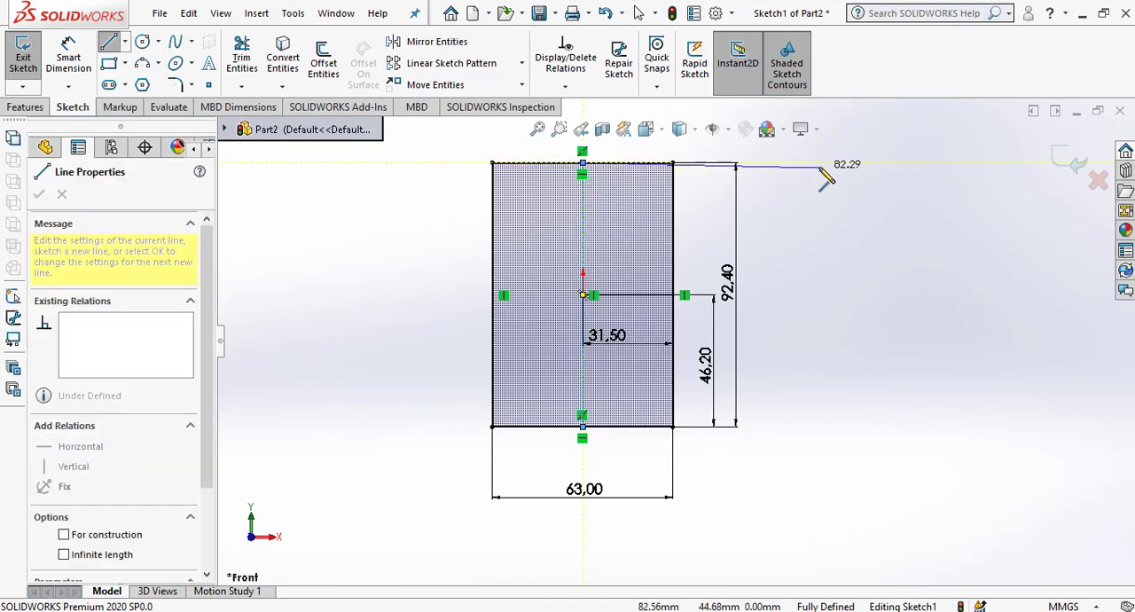
pyautogui.rightClick(824, 165)
pyautogui.click(856, 177)
pyautogui.click(585, 240)
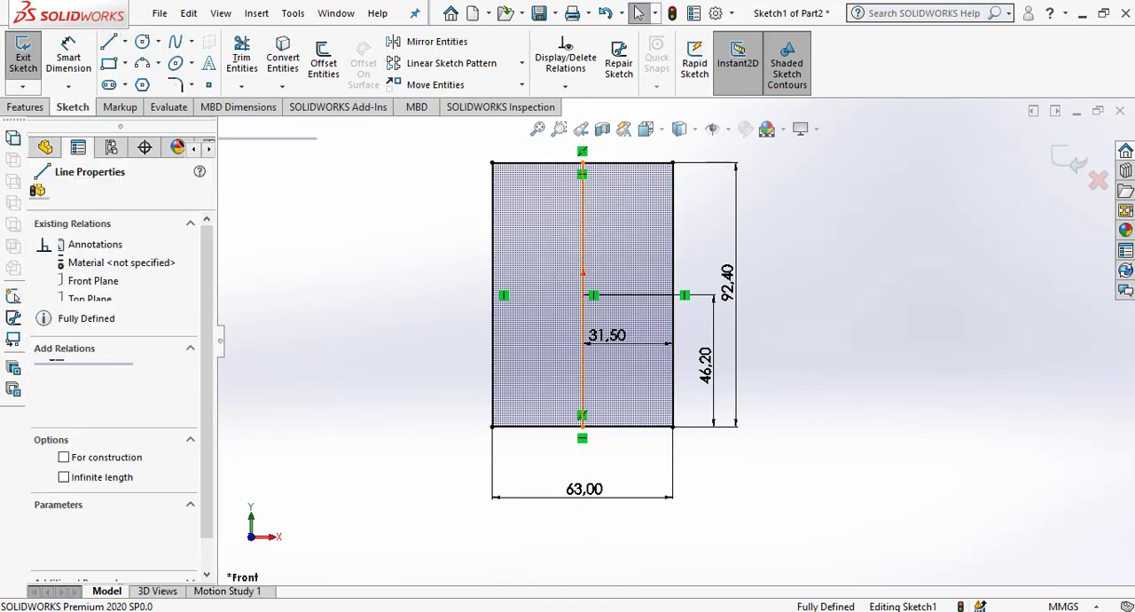
pyautogui.click(78, 460)
pyautogui.click(844, 418)
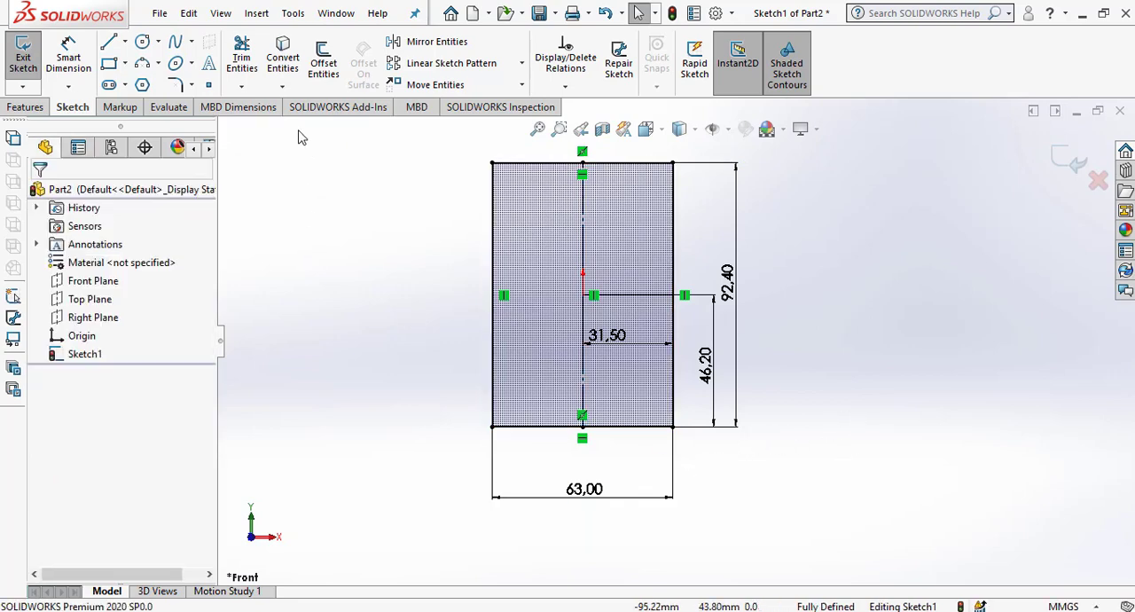
# Offset only the rectangle's bottom edge 25 mm upward into the rectangle, with chain selection off and the Offset command kept active.
pyautogui.click(324, 62)
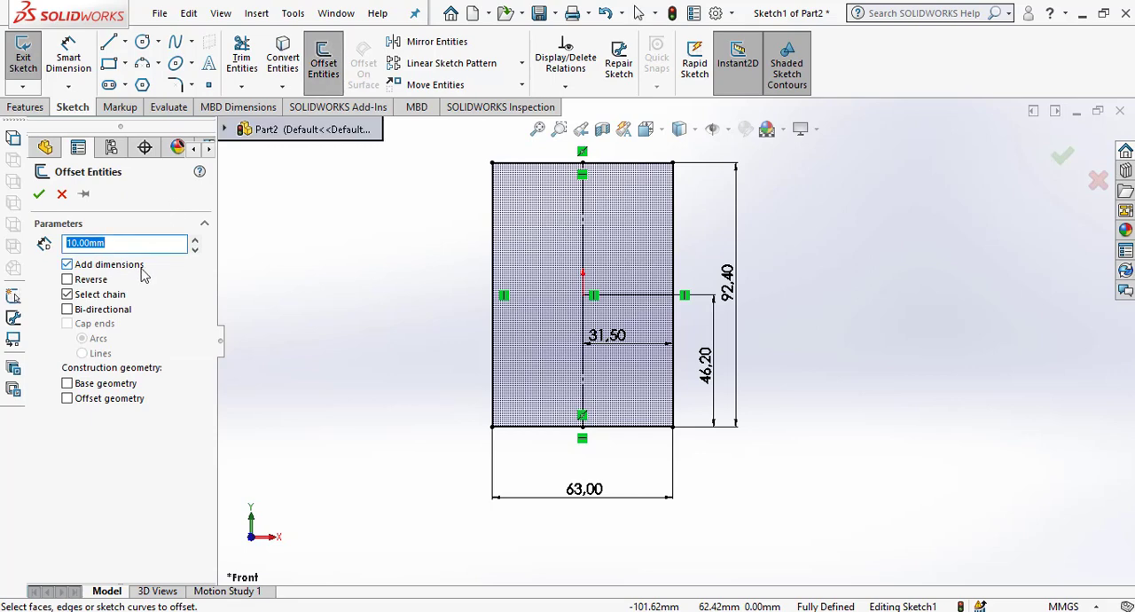
pyautogui.write('205')
pyautogui.press('BackSpace')
pyautogui.press('BackSpace')
pyautogui.write('5')
pyautogui.press('Return')
pyautogui.click(647, 431)
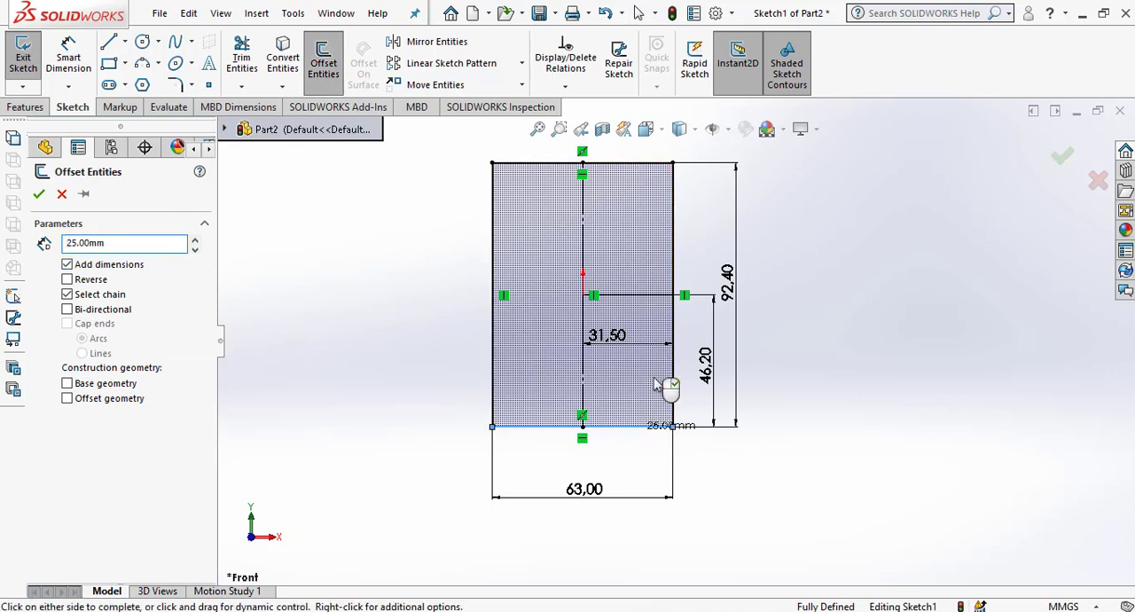
pyautogui.click(85, 298)
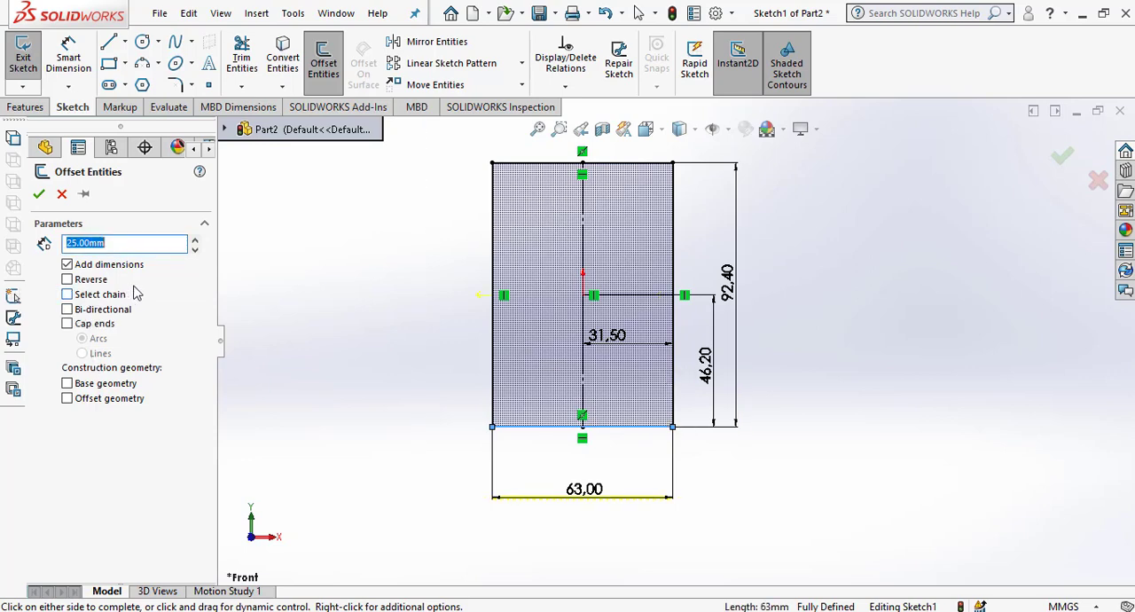
pyautogui.click(84, 194)
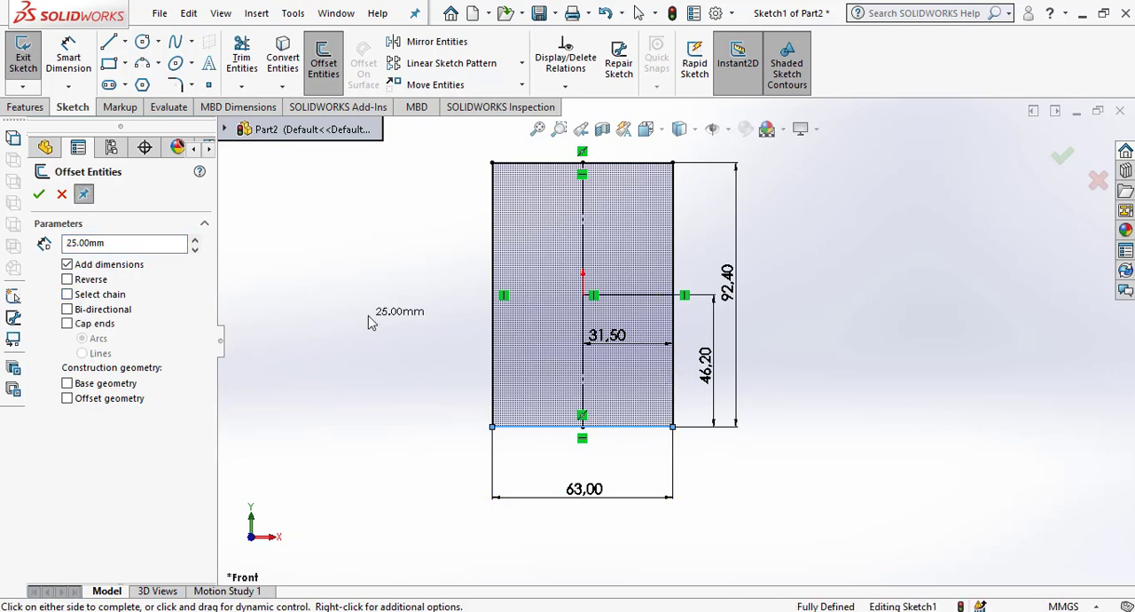
pyautogui.click(372, 337)
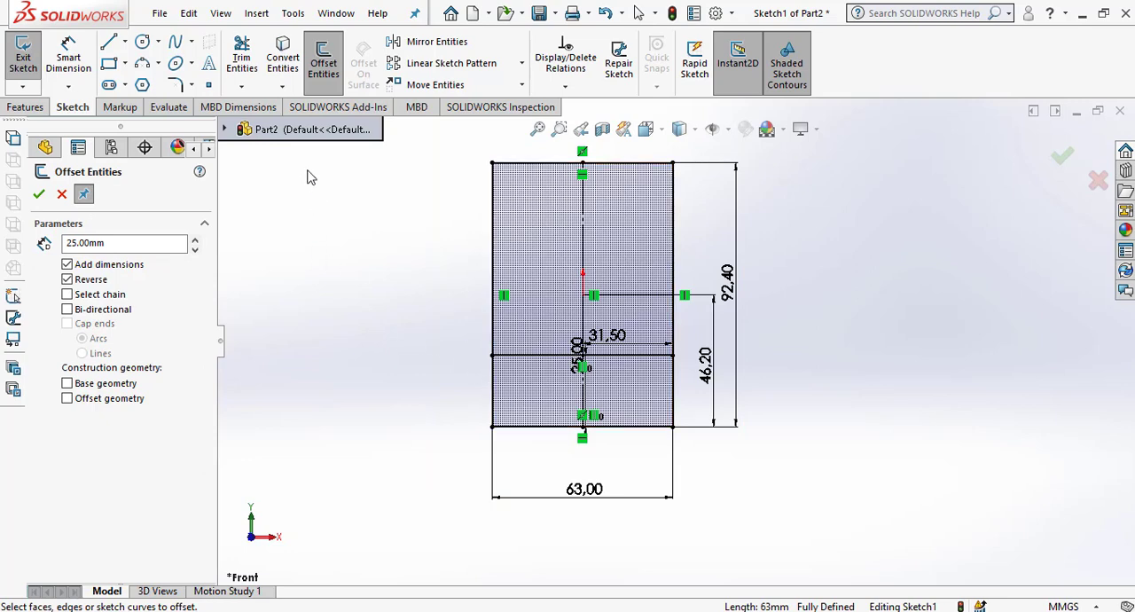
# Offset the horizontal line inside the rectangle upward by 2 mm.
pyautogui.moveTo(115, 241); pyautogui.dragTo(38, 231)
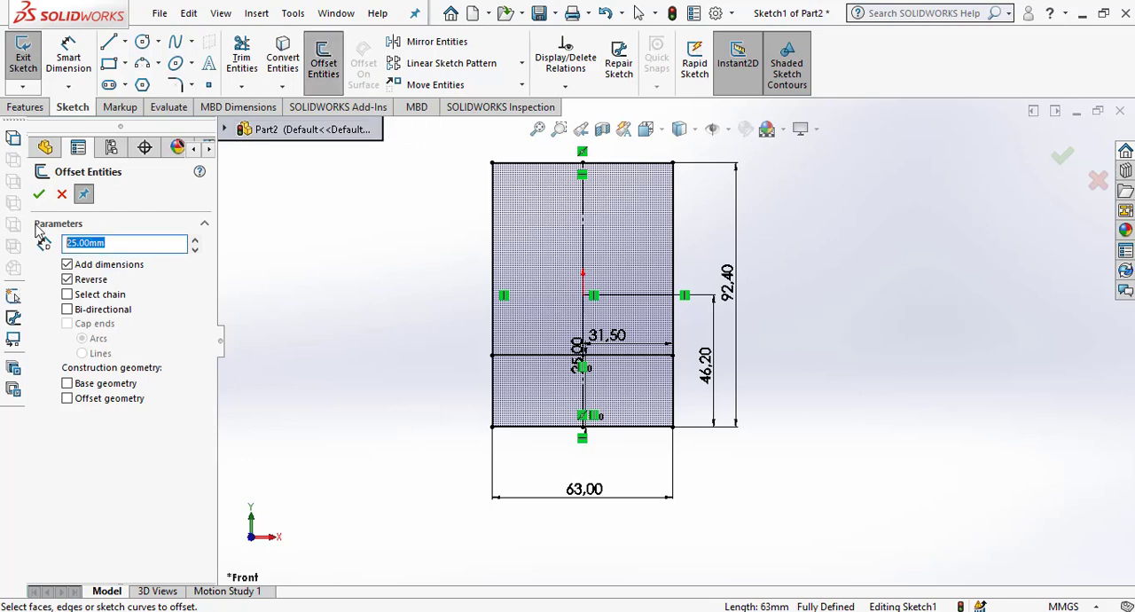
pyautogui.write('2')
pyautogui.press('Return')
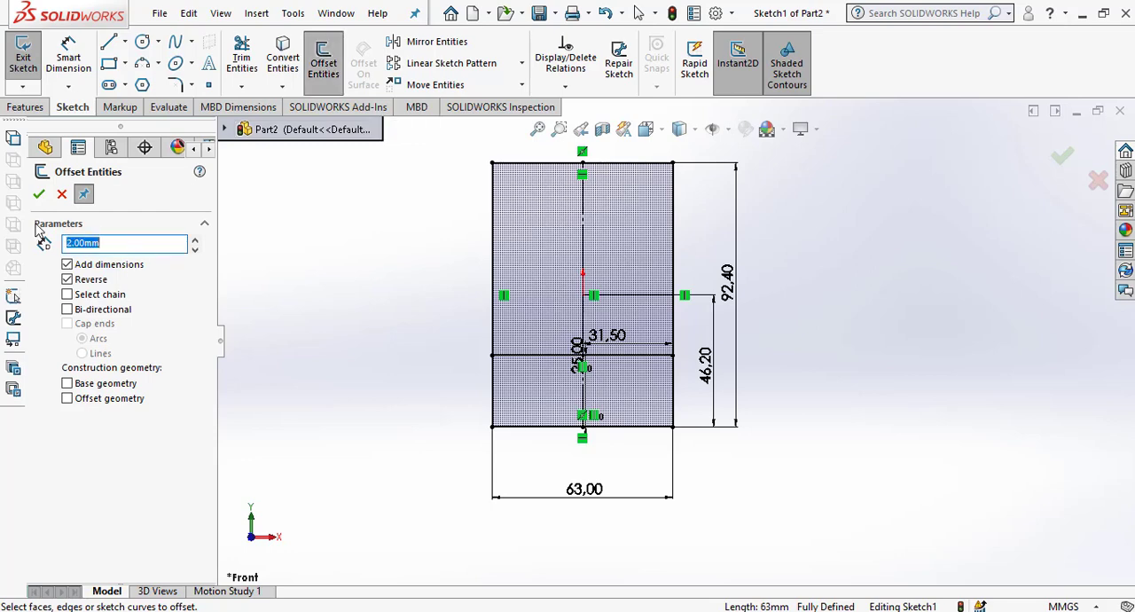
pyautogui.click(533, 356)
pyautogui.click(450, 244)
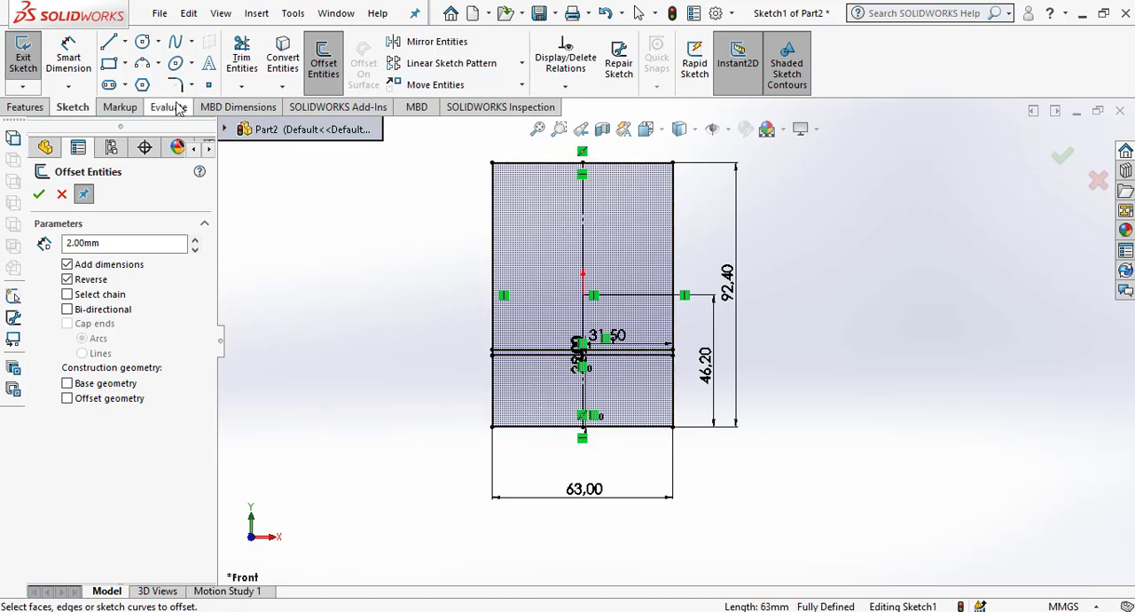
# Offset the upper of the two close horizontal lines downward by 16.6 mm and leave the Offset command.
pyautogui.moveTo(108, 243); pyautogui.dragTo(7, 237)
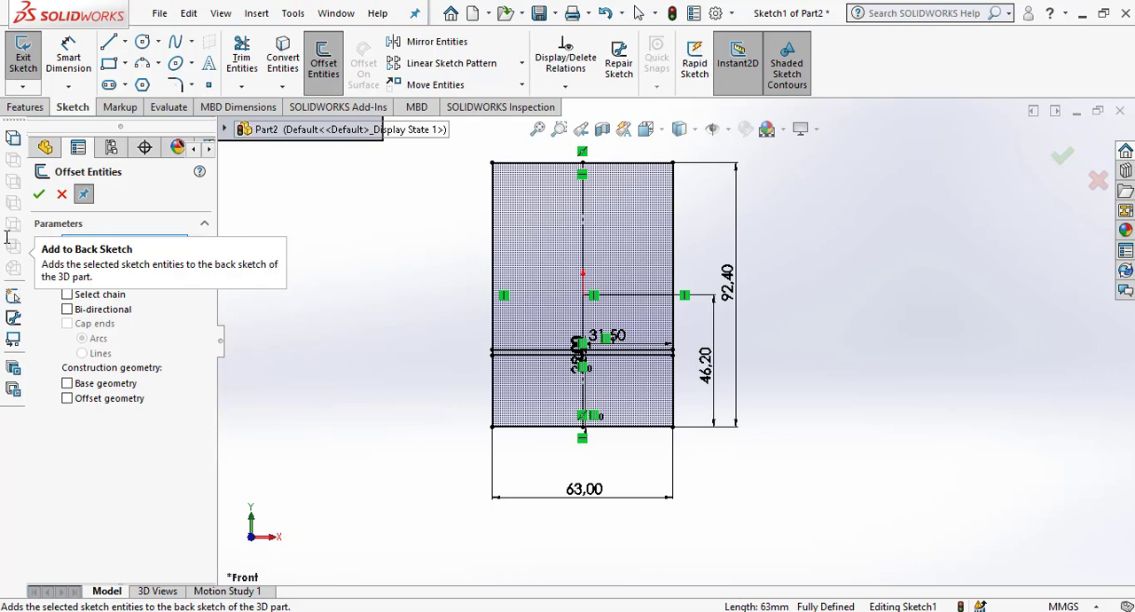
pyautogui.write('16.6')
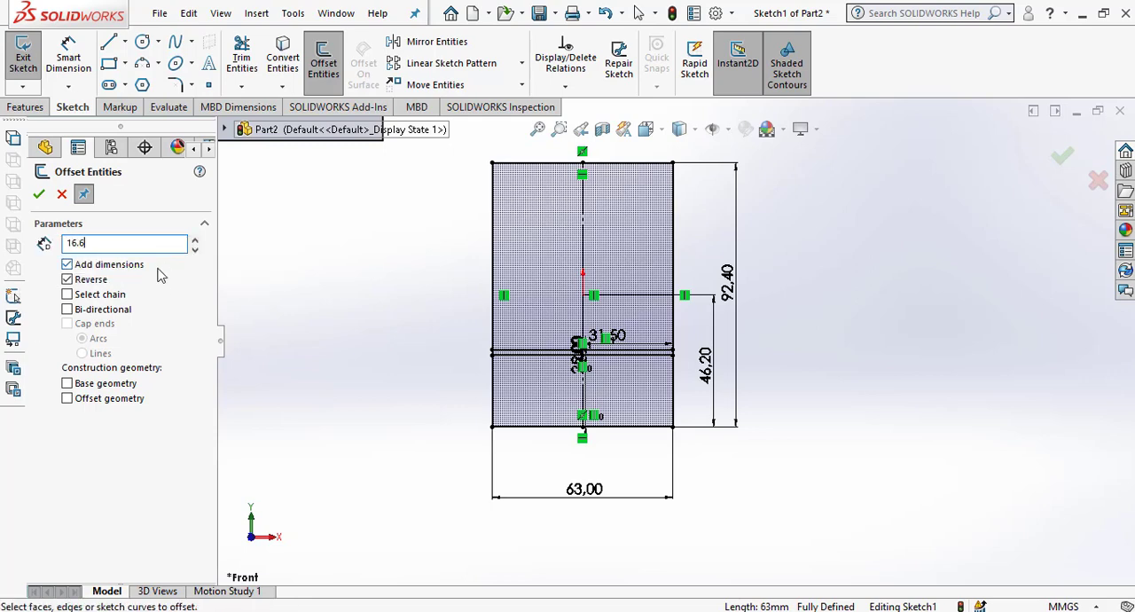
pyautogui.press('Return')
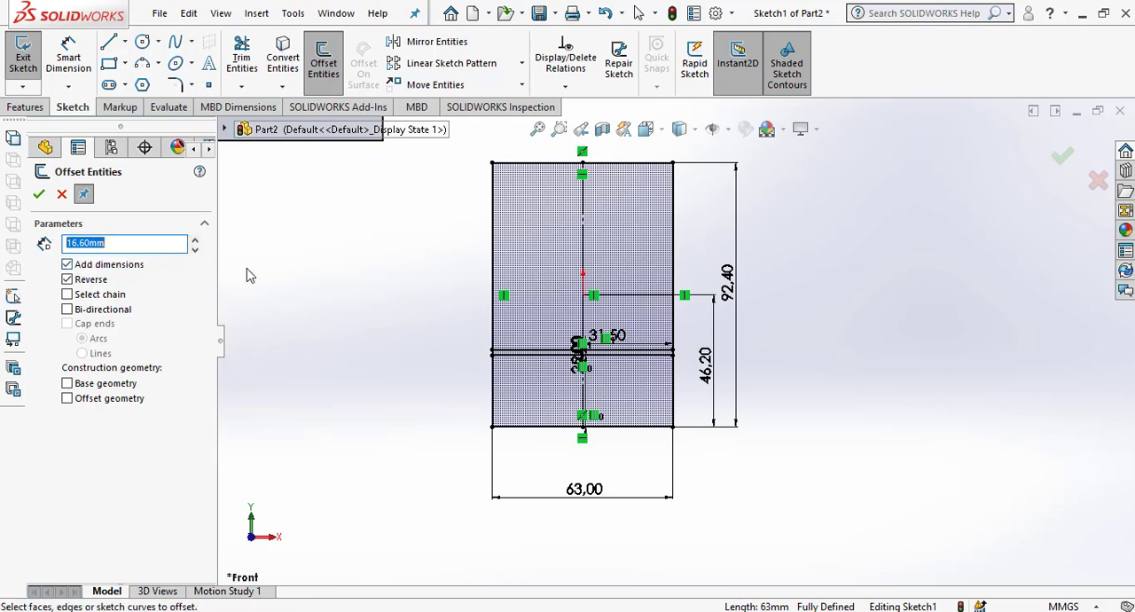
pyautogui.click(664, 350)
pyautogui.click(707, 486)
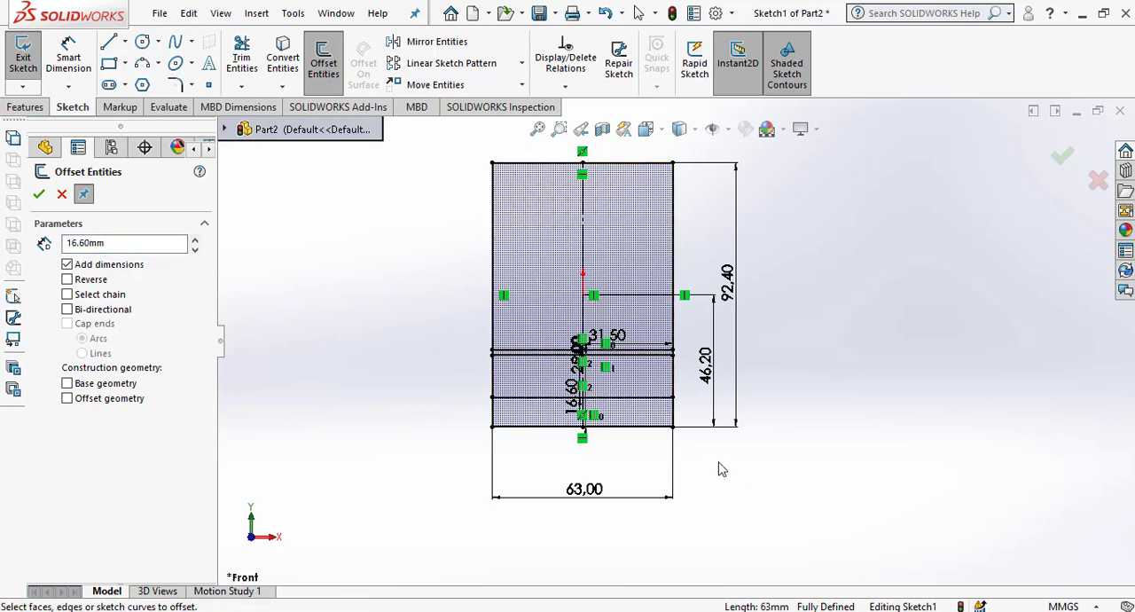
pyautogui.click(651, 401)
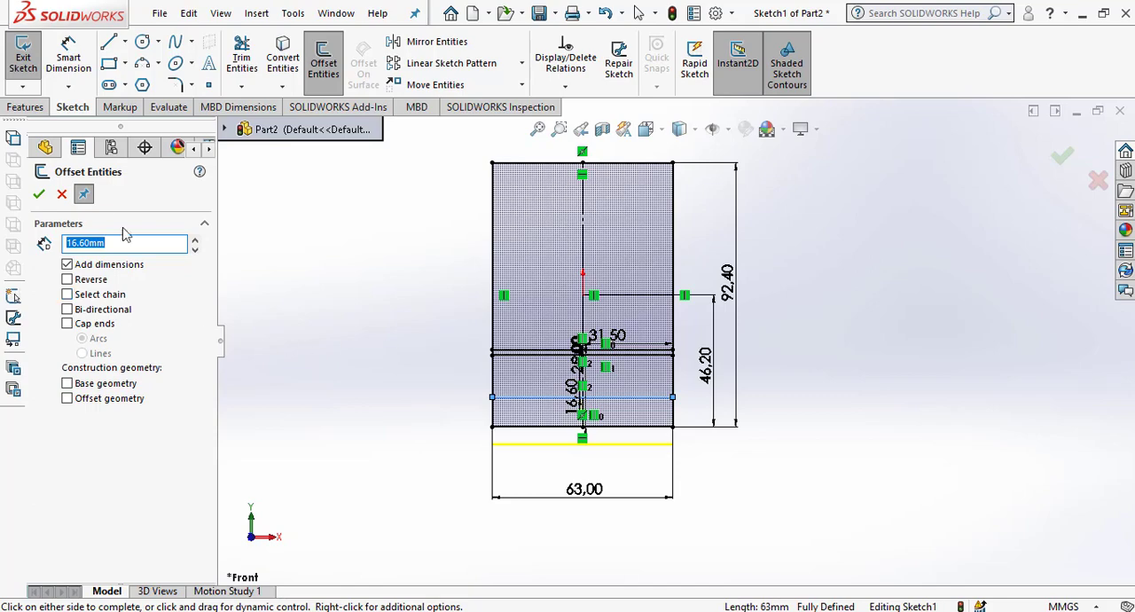
pyautogui.click(61, 195)
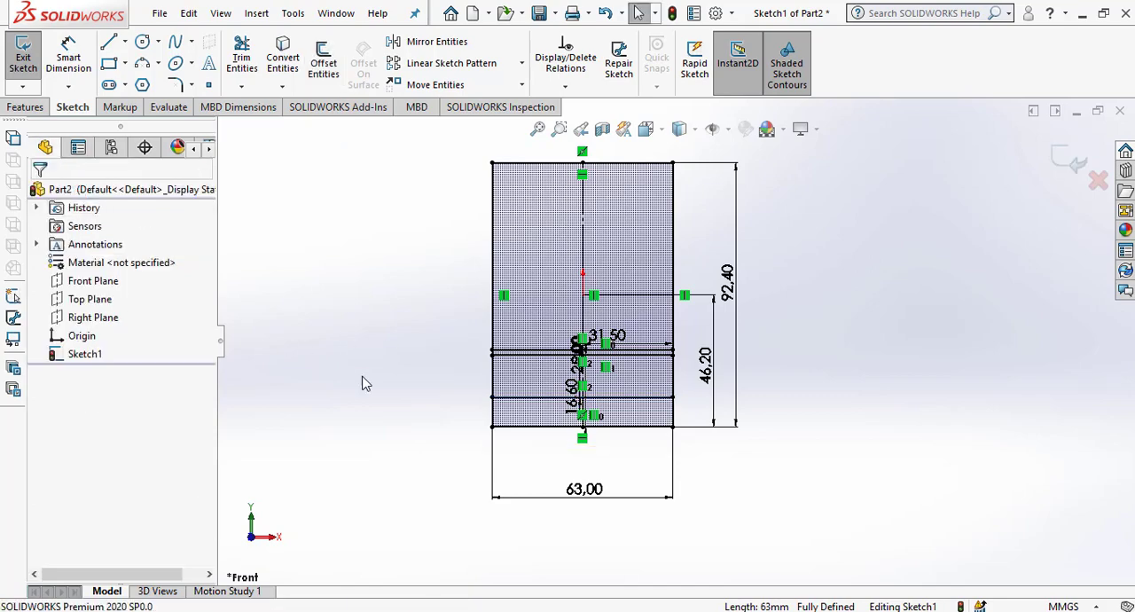
# Make the lowest offset line, 16.6 mm below the upper horizontal line, construction geometry.
pyautogui.click(537, 397)
pyautogui.click(76, 459)
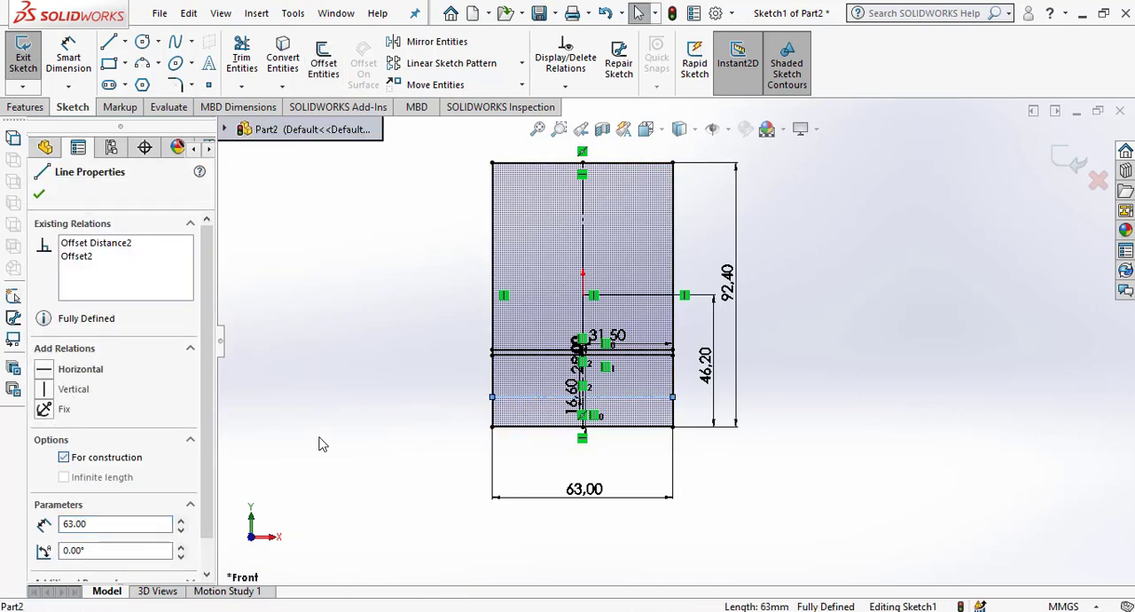
pyautogui.click(803, 442)
# Offset the vertical centreline 26.5 mm to the right and the horizontal construction line 5 mm in both directions.
pyautogui.scroll(-3, 660, 390)
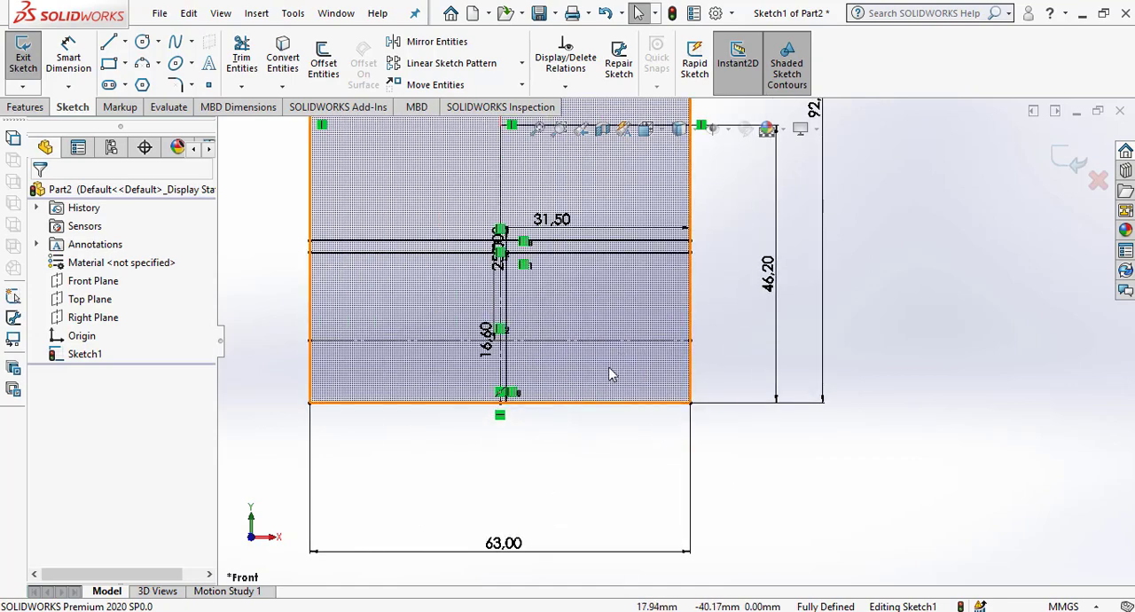
pyautogui.click(324, 71)
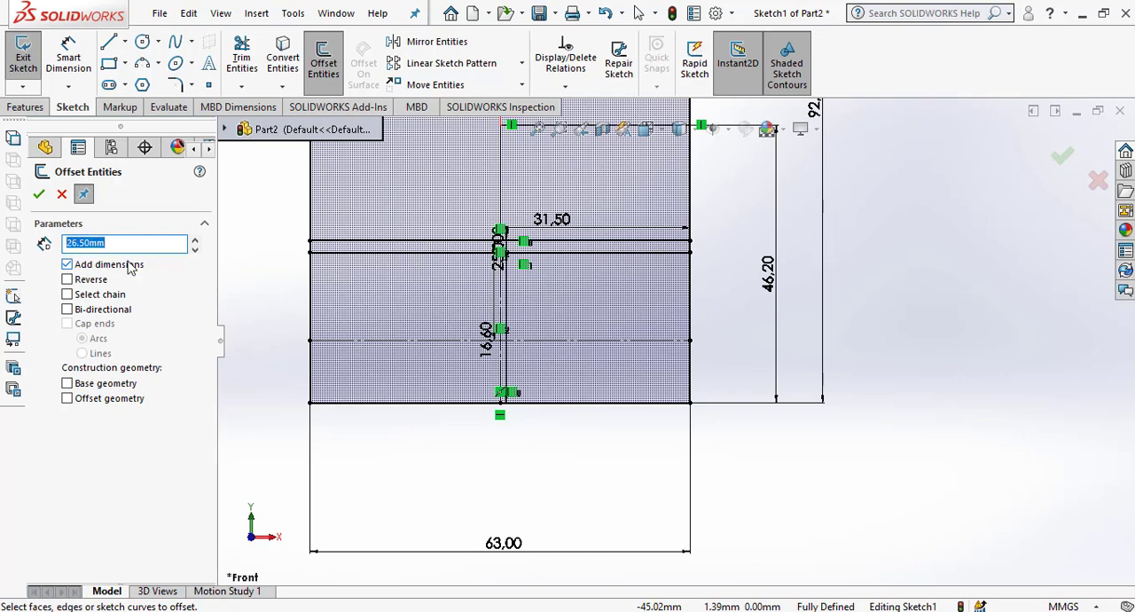
pyautogui.click(506, 171)
pyautogui.click(611, 302)
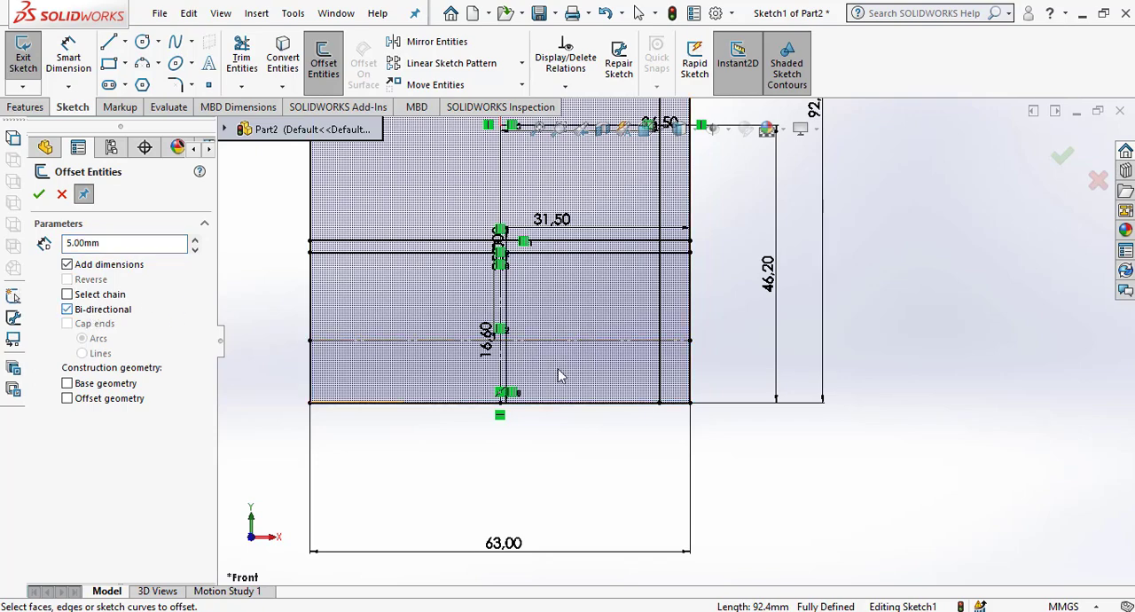
pyautogui.click(614, 340)
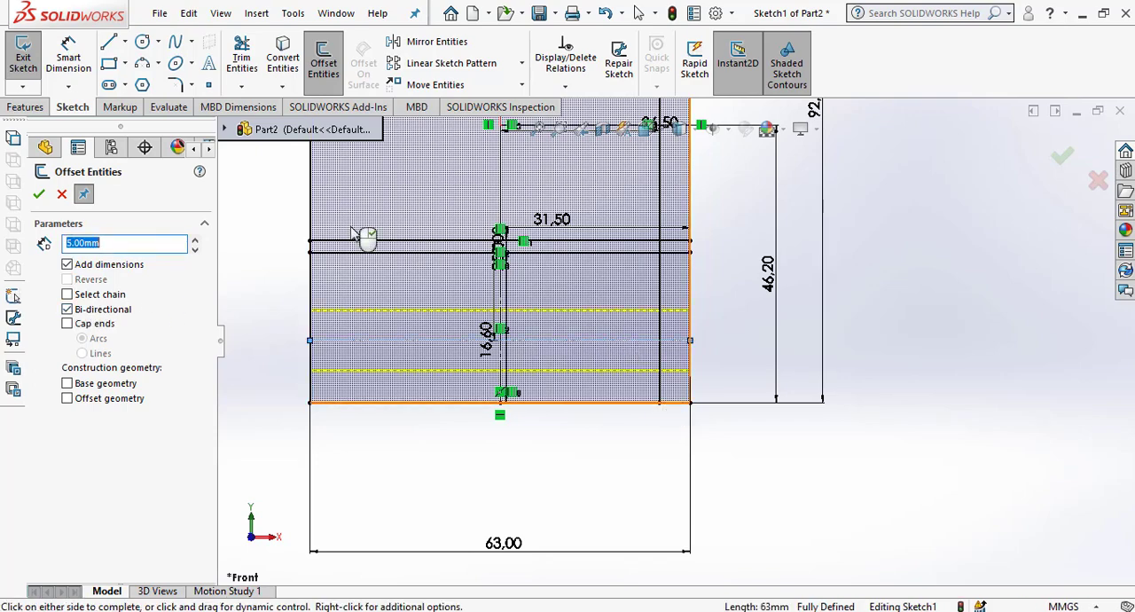
pyautogui.click(38, 196)
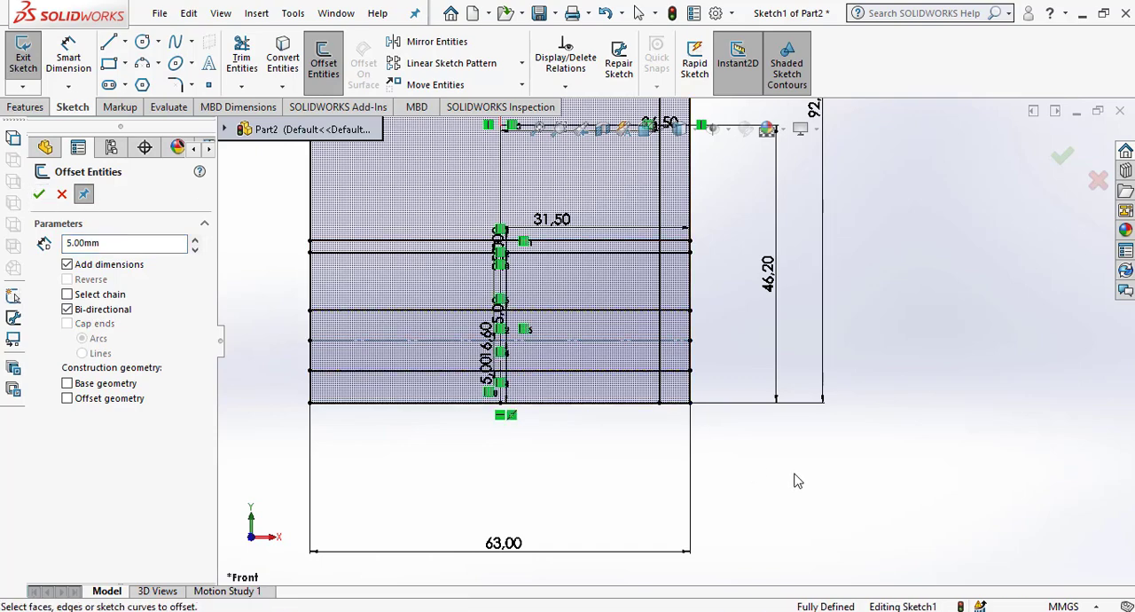
# Draw a slanted line from the lower 5 mm offset line's right end up and inward, ending just below the horizontal construction line.
pyautogui.scroll(-1, 727, 389)
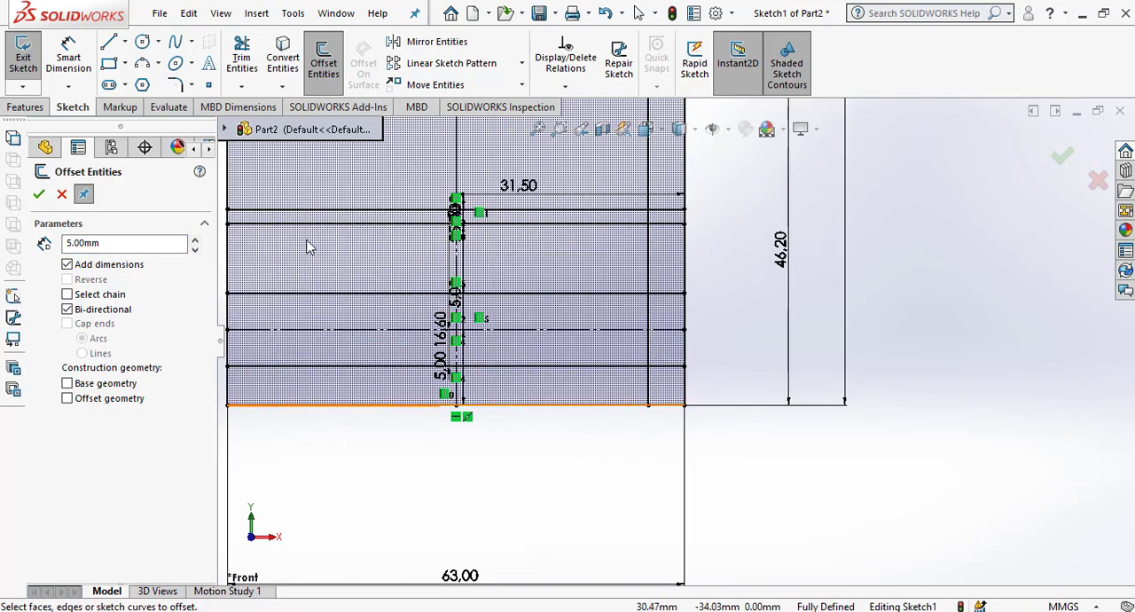
pyautogui.click(109, 41)
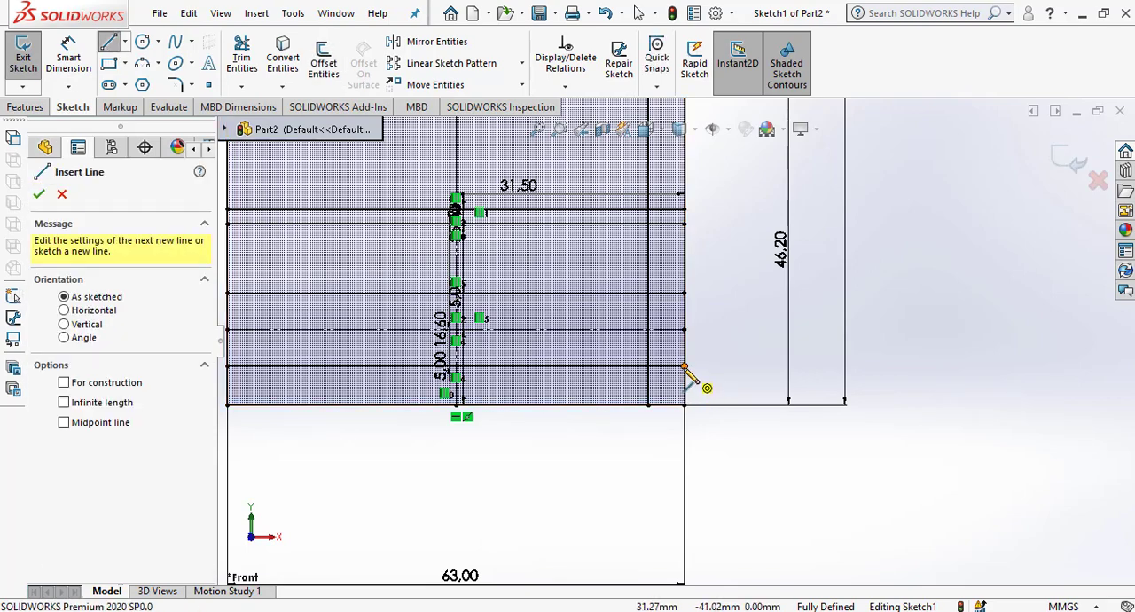
pyautogui.click(685, 365)
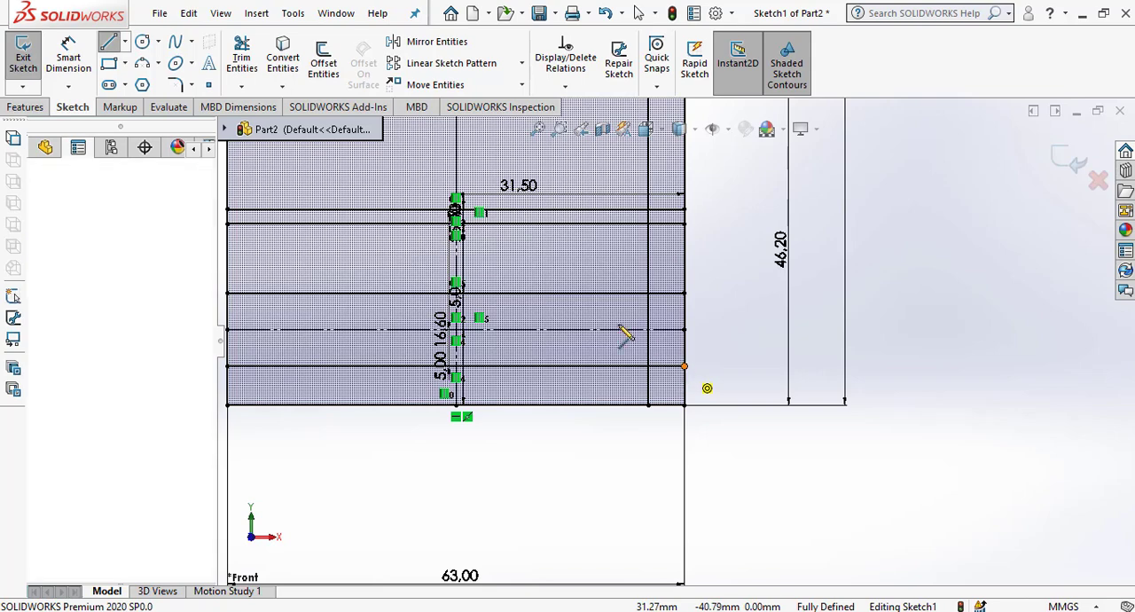
pyautogui.click(611, 340)
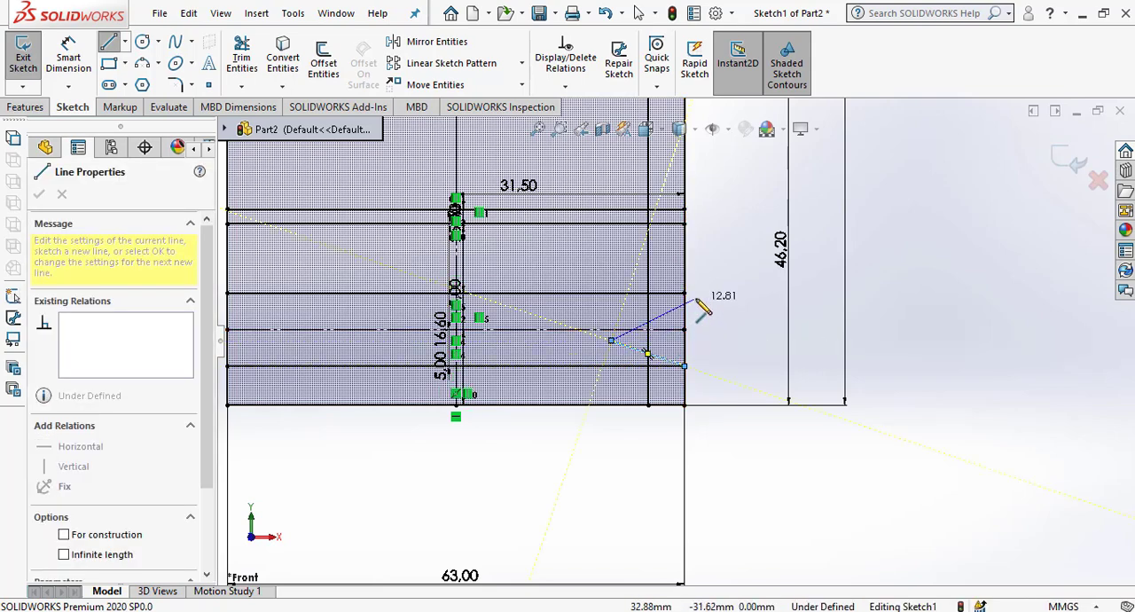
pyautogui.rightClick(715, 291)
pyautogui.click(749, 316)
pyautogui.press('Escape')
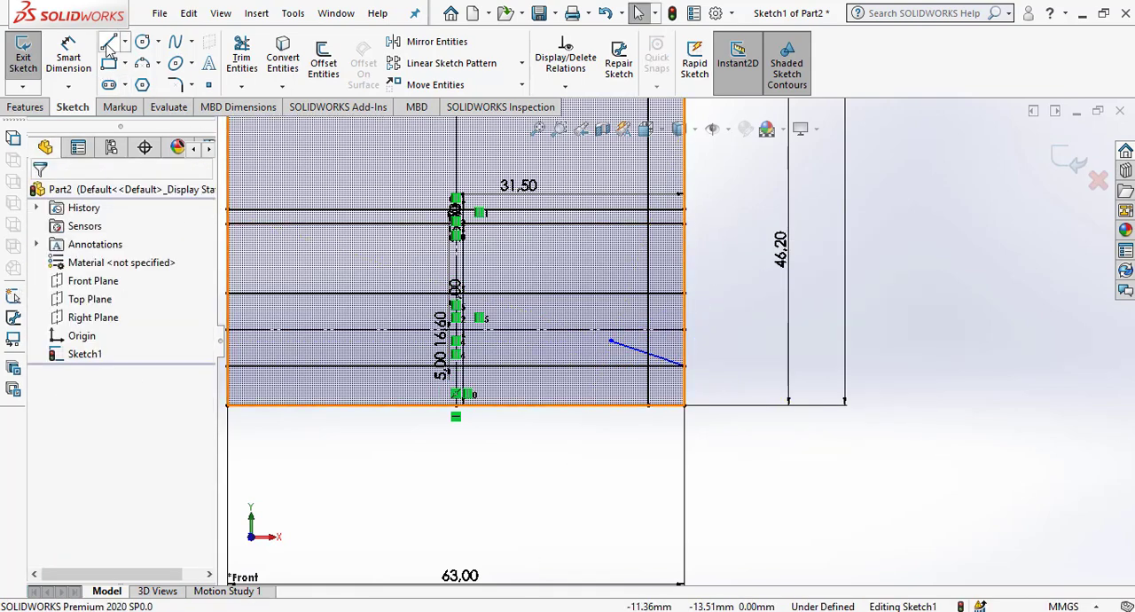
# Draw a slanted line from the upper 5 mm offset line's right end down and inward, ending just above the horizontal construction line.
pyautogui.click(117, 44)
pyautogui.click(685, 294)
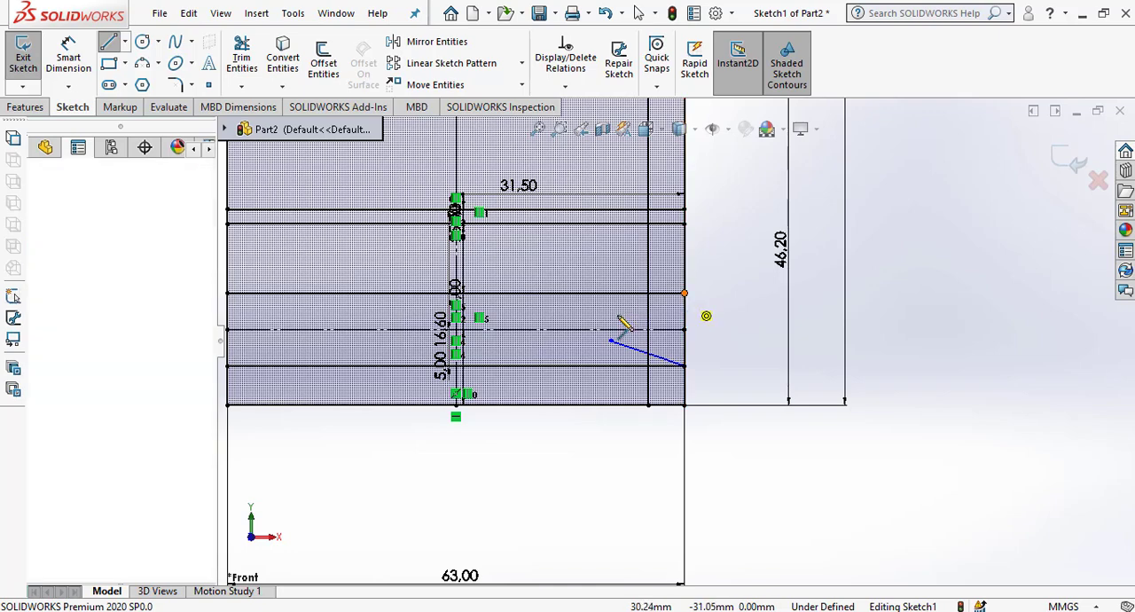
pyautogui.click(611, 310)
pyautogui.rightClick(756, 255)
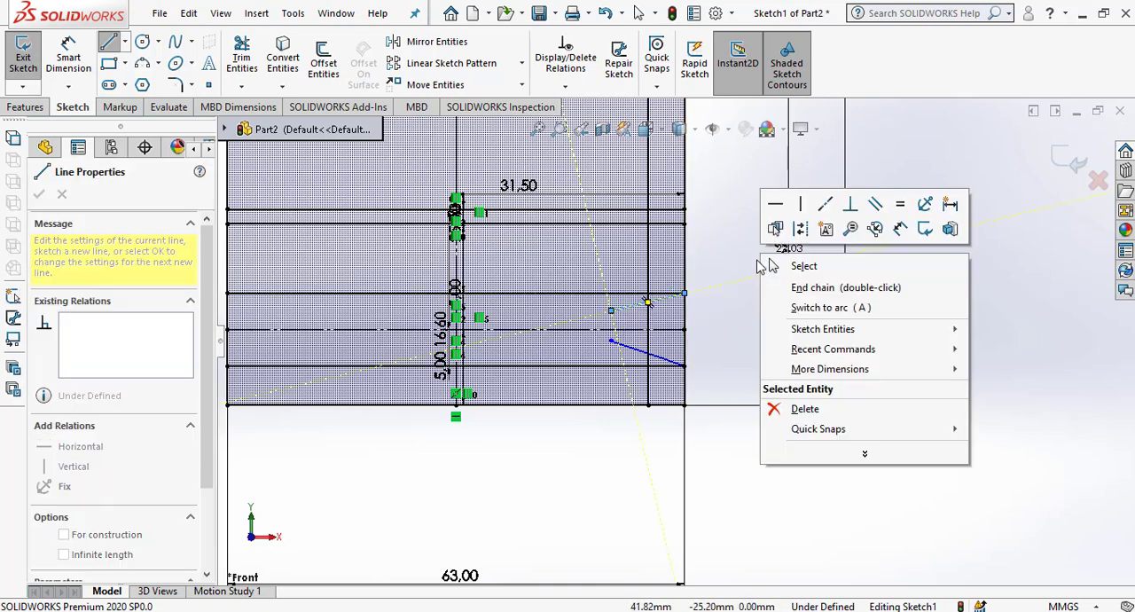
pyautogui.click(770, 282)
pyautogui.press('Escape')
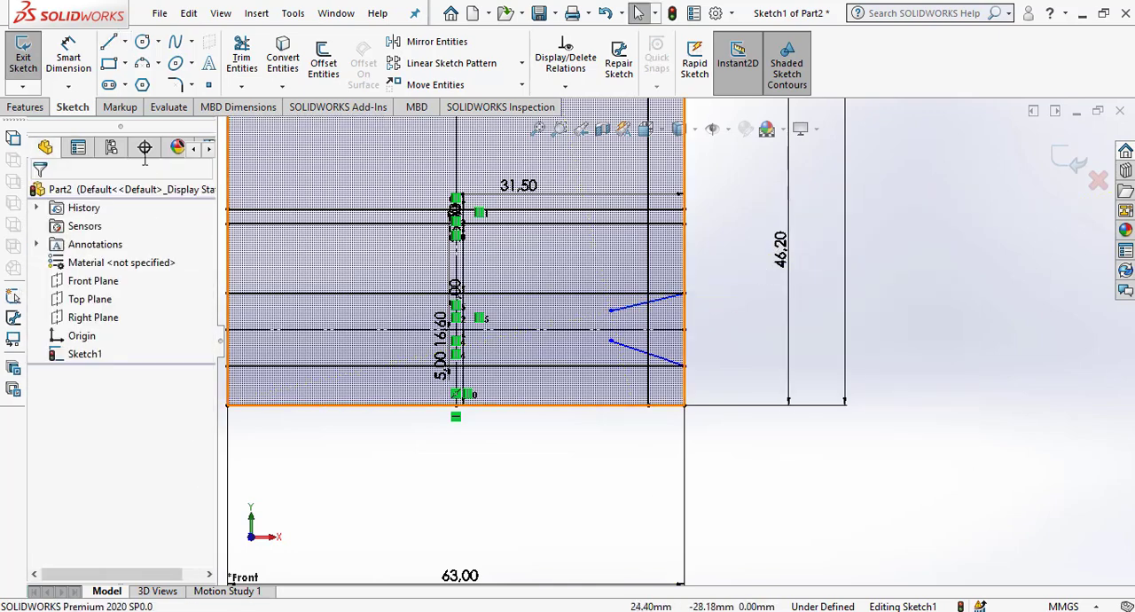
# Dimension the angle between the upper slanted line and the upper 5 mm offset line as 30 degrees.
pyautogui.click(69, 55)
pyautogui.scroll(-3, 661, 330)
pyautogui.scroll(-1, 661, 327)
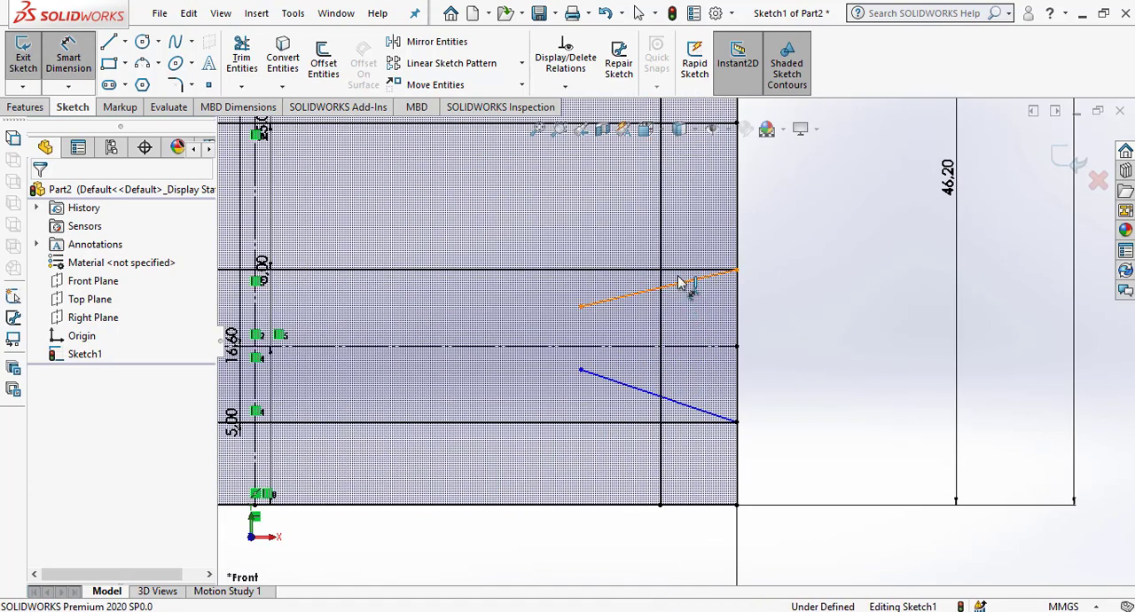
pyautogui.click(678, 282)
pyautogui.click(580, 306)
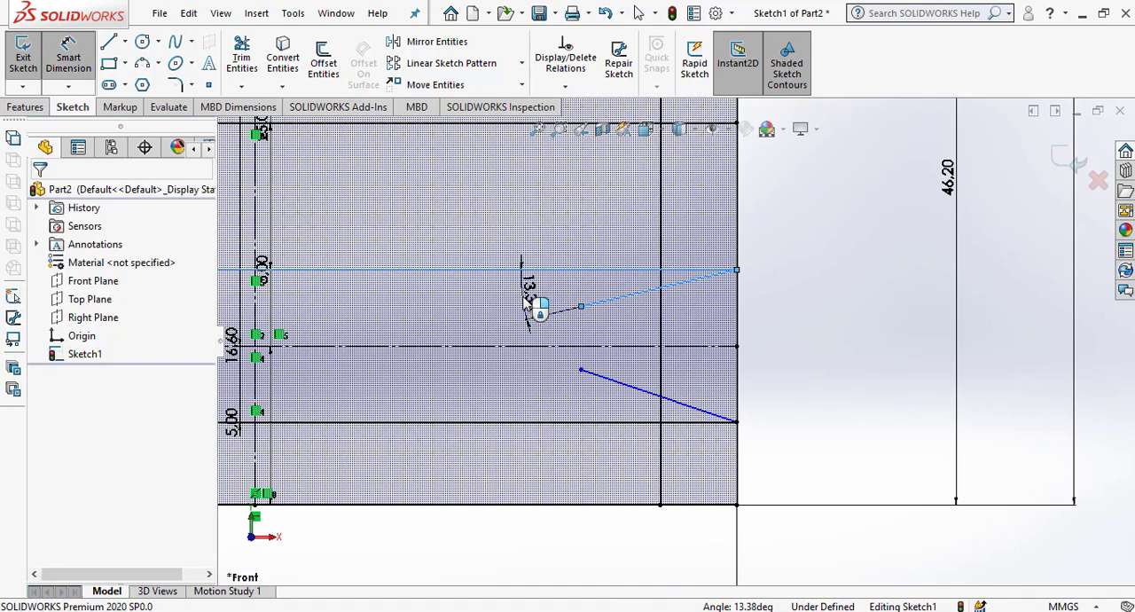
pyautogui.click(533, 302)
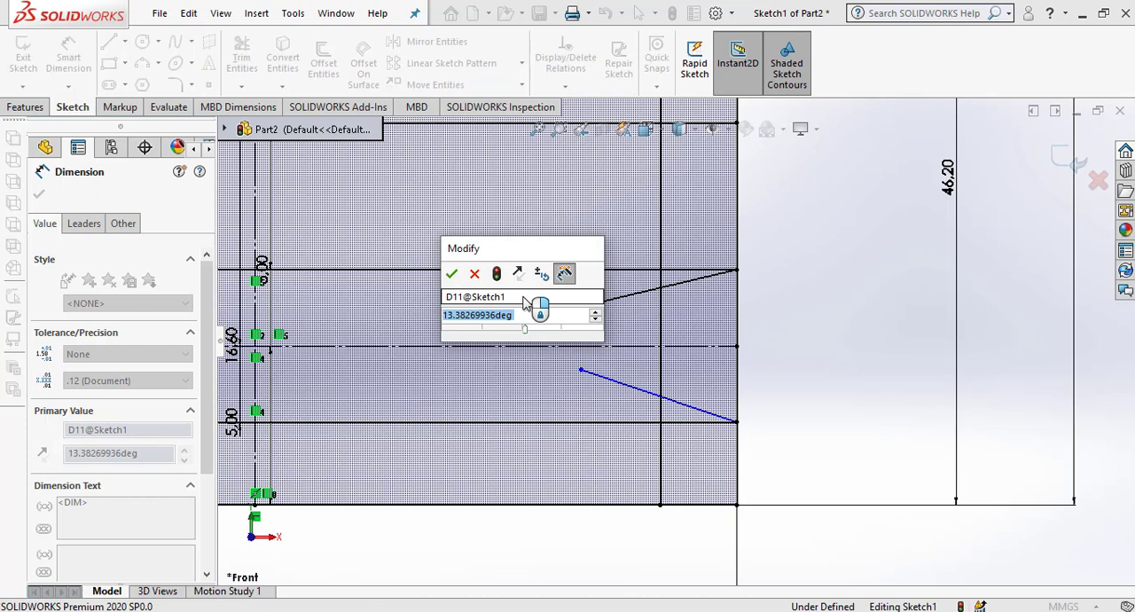
pyautogui.write('30')
pyautogui.press('Return')
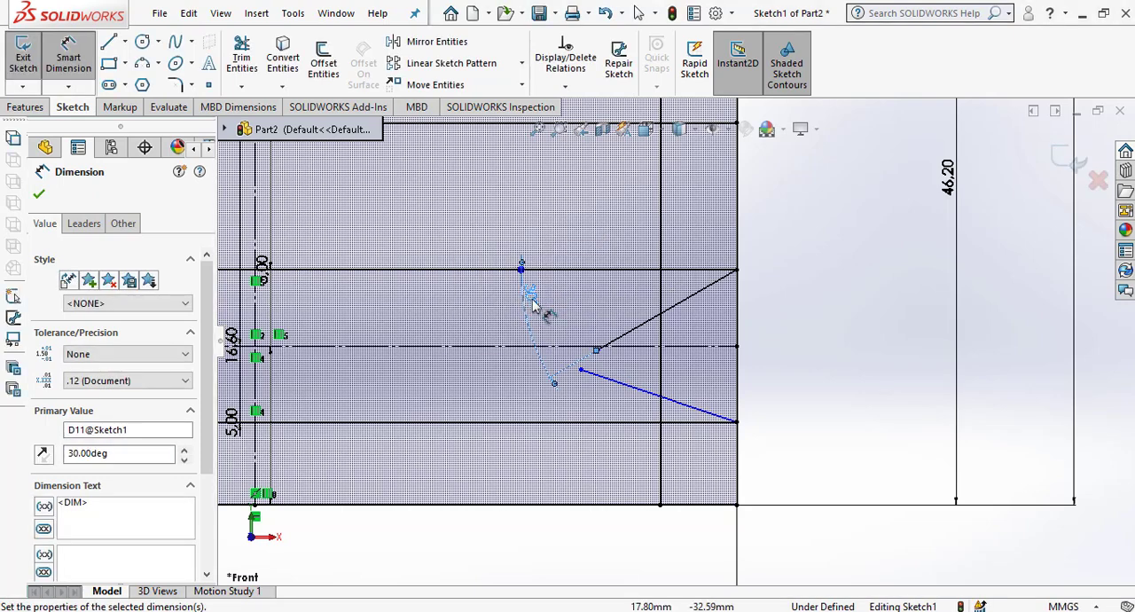
# Dimension the angle between the lower slanted line and the lower 5 mm offset line as 30 degrees.
pyautogui.click(701, 423)
pyautogui.click(588, 405)
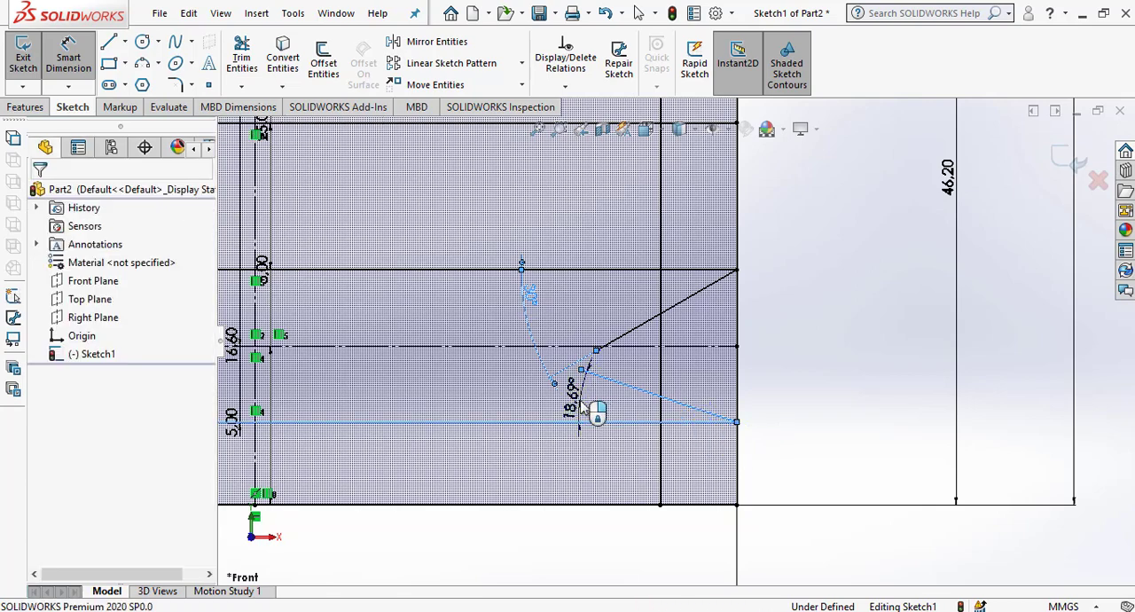
pyautogui.write('30')
pyautogui.press('Return')
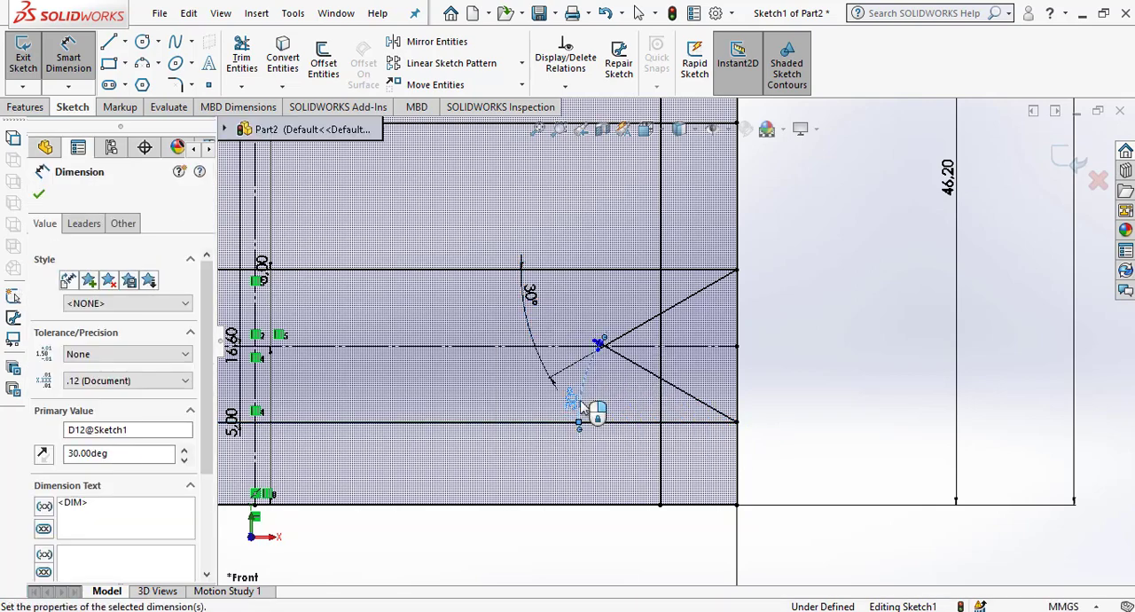
pyautogui.click(39, 195)
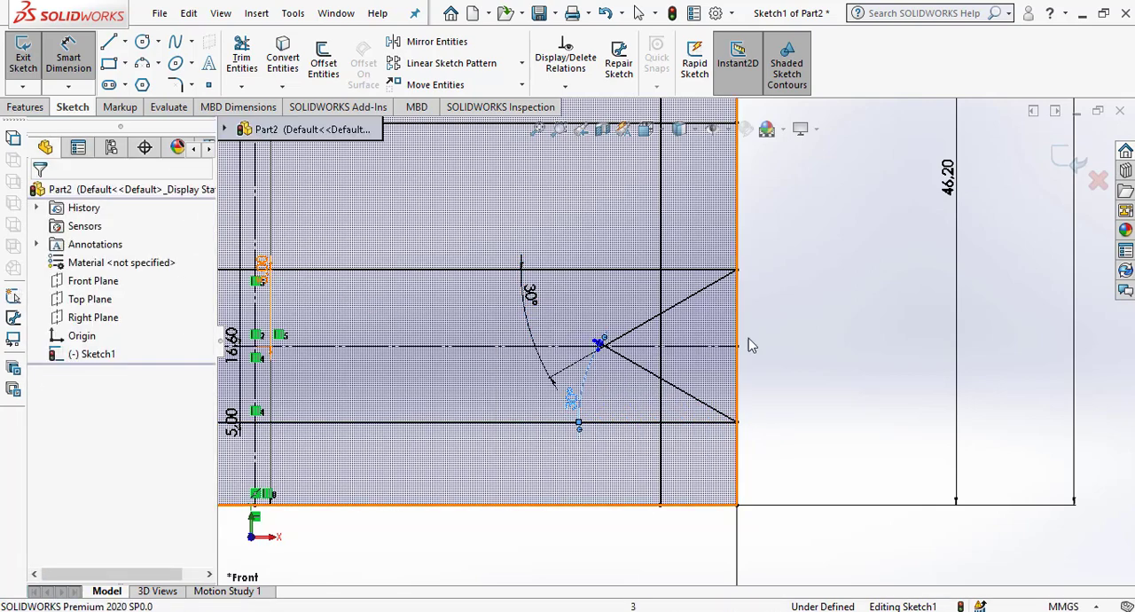
# Move the two 5 mm offset dimensions out of the sketch area, placing them just beyond the profile's right edge.
pyautogui.scroll(2, 799, 382)
pyautogui.scroll(3, 796, 382)
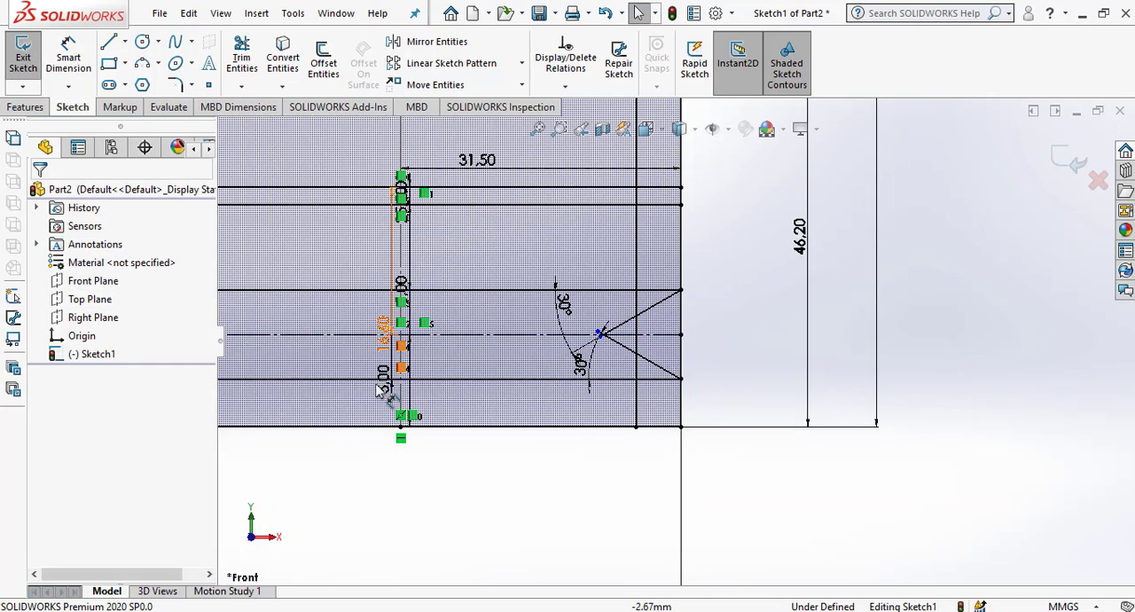
pyautogui.moveTo(383, 380)
pyautogui.mouseDown()
pyautogui.moveTo(657, 368)
pyautogui.moveTo(736, 380)
pyautogui.mouseUp()
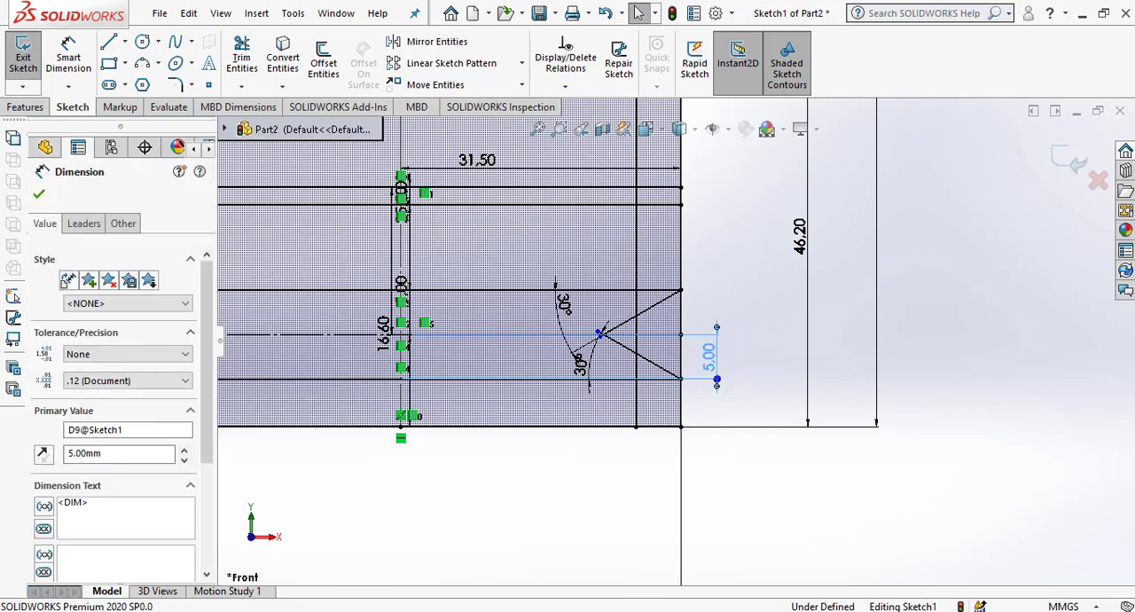
pyautogui.click(719, 462)
pyautogui.moveTo(409, 299); pyautogui.dragTo(732, 321)
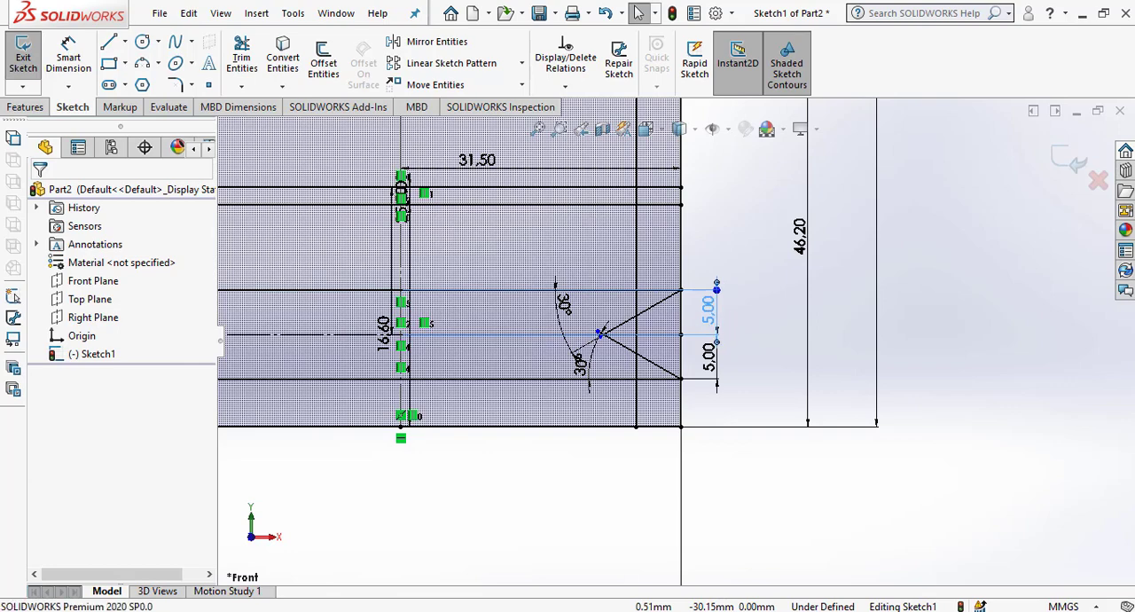
pyautogui.click(766, 526)
# Move the 16.60 mm dimension outside the profile's right edge, beyond the two 5 mm dimensions.
pyautogui.moveTo(384, 336)
pyautogui.mouseDown()
pyautogui.moveTo(437, 282)
pyautogui.moveTo(723, 251)
pyautogui.moveTo(760, 284)
pyautogui.moveTo(740, 313)
pyautogui.mouseUp()
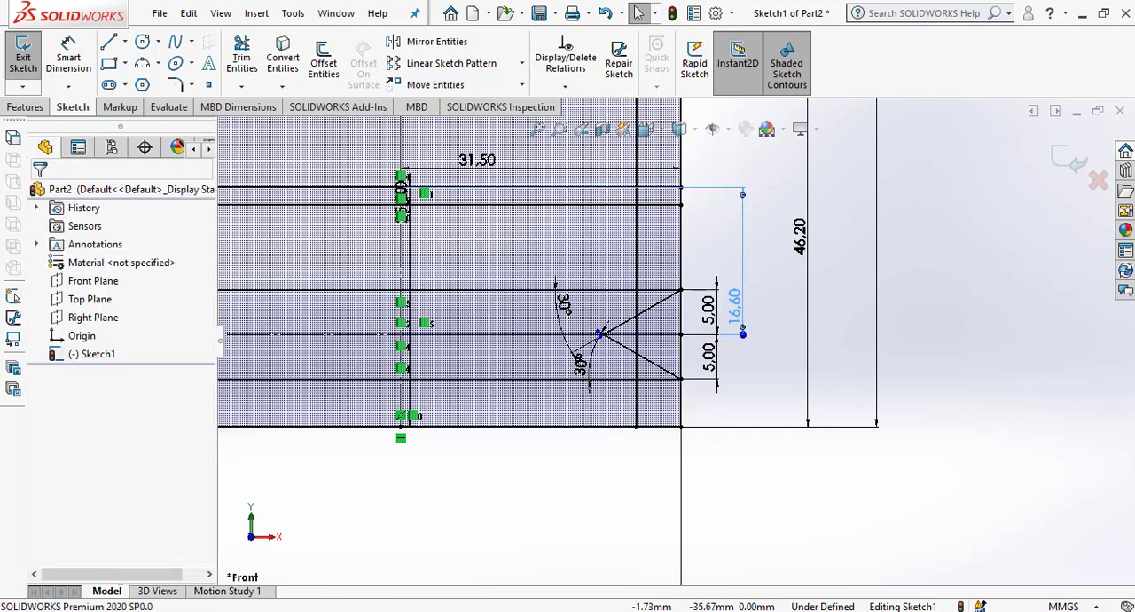
pyautogui.click(753, 464)
pyautogui.click(548, 388)
# Move the 25 mm dimension outside the profile's right edge, between the 16.60 mm and 46.20 mm dimensions.
pyautogui.scroll(-2, 550, 390)
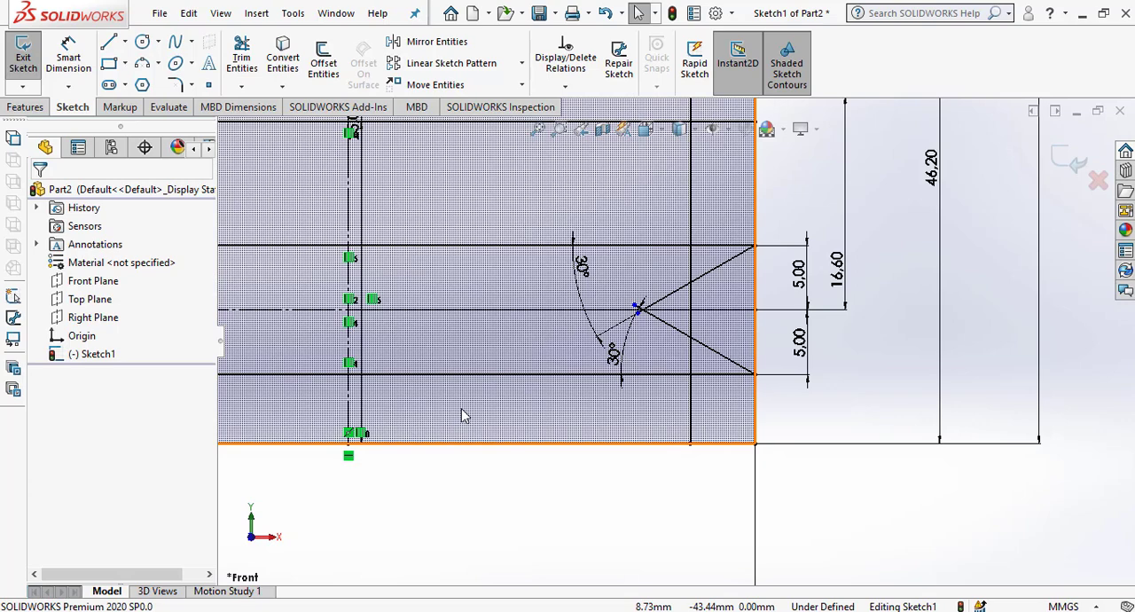
pyautogui.scroll(2, 393, 383)
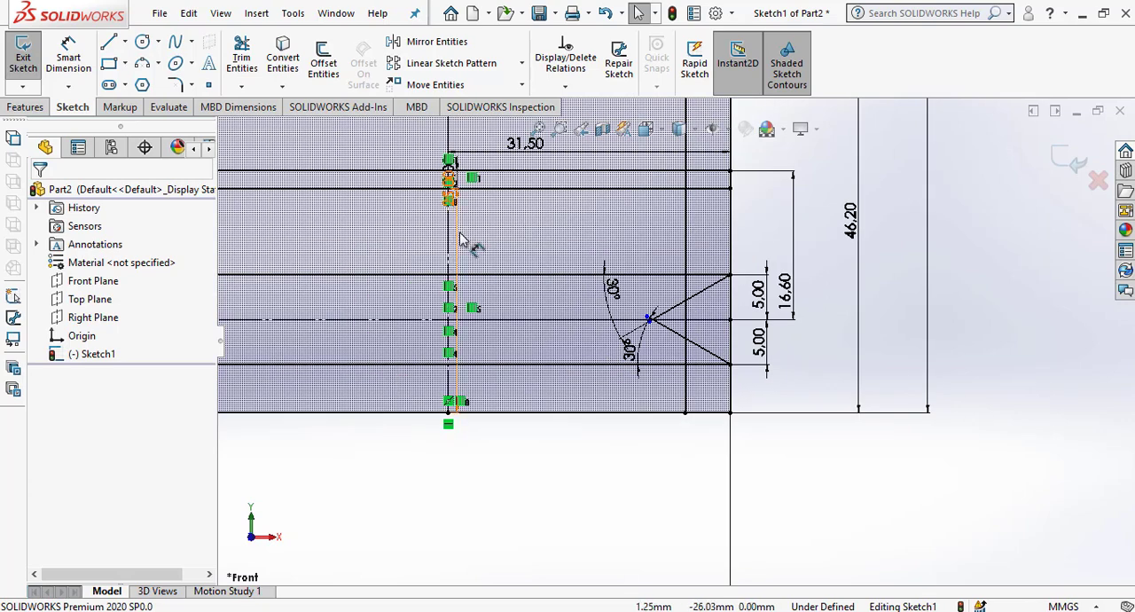
pyautogui.moveTo(460, 232)
pyautogui.mouseDown()
pyautogui.moveTo(784, 307)
pyautogui.moveTo(865, 306)
pyautogui.moveTo(820, 313)
pyautogui.moveTo(837, 325)
pyautogui.moveTo(654, 297)
pyautogui.moveTo(329, 283)
pyautogui.moveTo(307, 292)
pyautogui.mouseUp()
pyautogui.scroll(1, 579, 282)
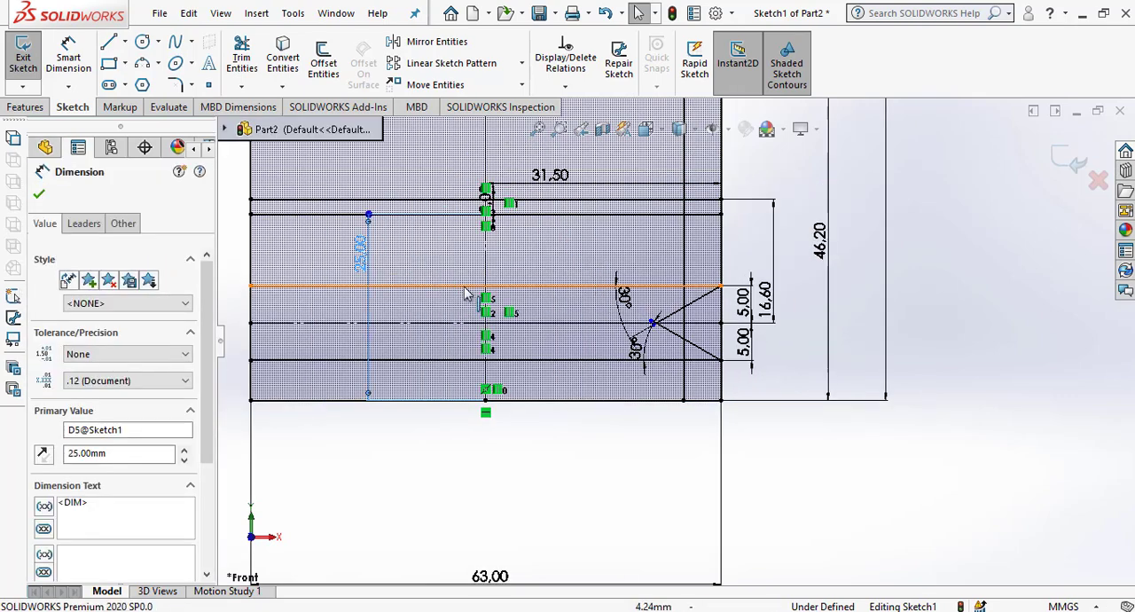
pyautogui.moveTo(364, 254); pyautogui.dragTo(800, 298)
pyautogui.click(840, 476)
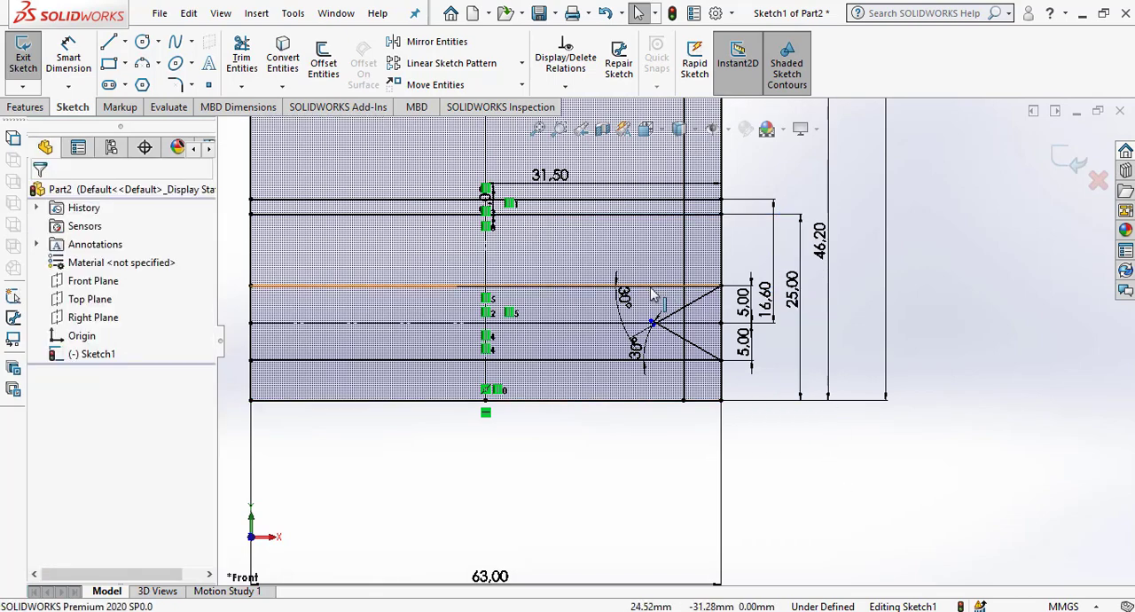
# Move the 31.50 mm and 26.50 mm dimensions below the profile's bottom edge, with 26.50 mm nearer the edge.
pyautogui.moveTo(550, 176)
pyautogui.mouseDown()
pyautogui.moveTo(580, 261)
pyautogui.moveTo(591, 512)
pyautogui.moveTo(578, 468)
pyautogui.moveTo(589, 442)
pyautogui.mouseUp()
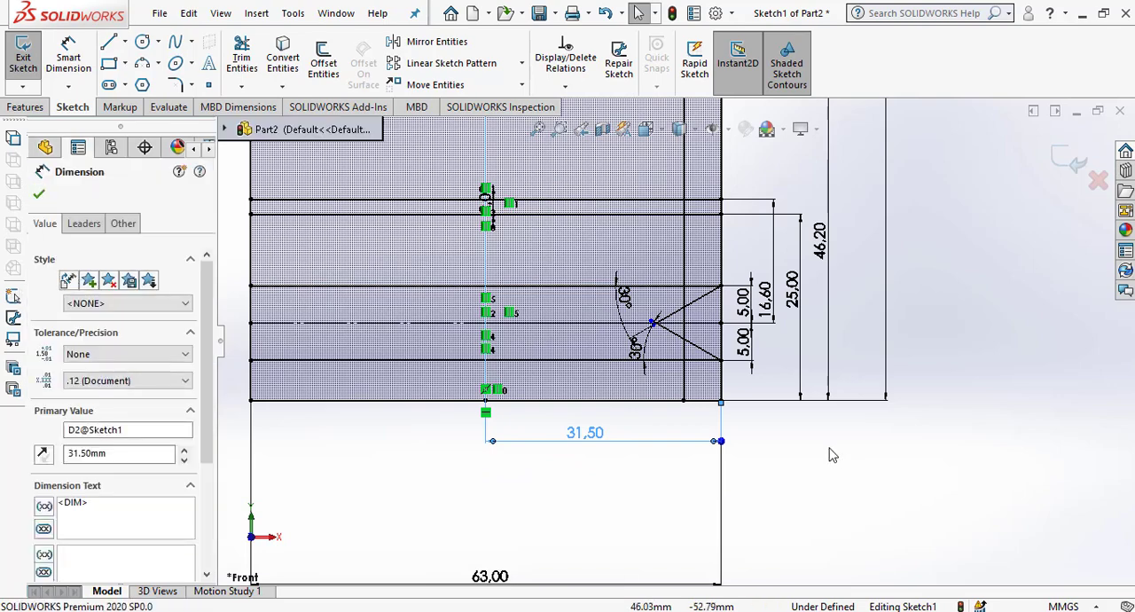
pyautogui.click(824, 471)
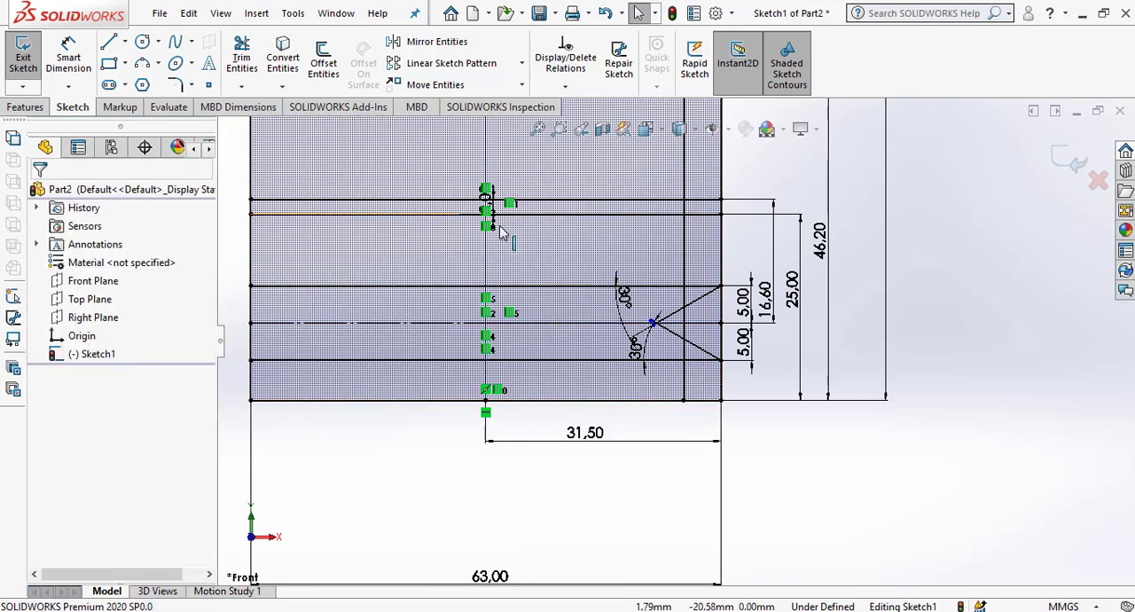
pyautogui.scroll(2, 676, 346)
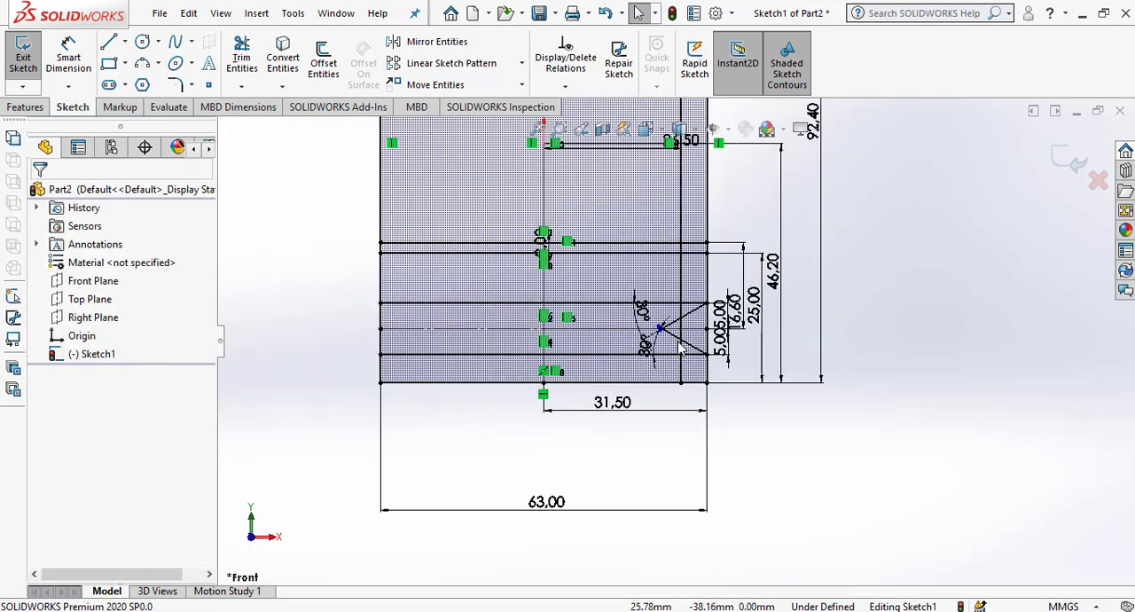
pyautogui.moveTo(633, 155)
pyautogui.mouseDown()
pyautogui.moveTo(590, 399)
pyautogui.moveTo(607, 407)
pyautogui.moveTo(598, 448)
pyautogui.moveTo(603, 438)
pyautogui.moveTo(633, 462)
pyautogui.mouseUp()
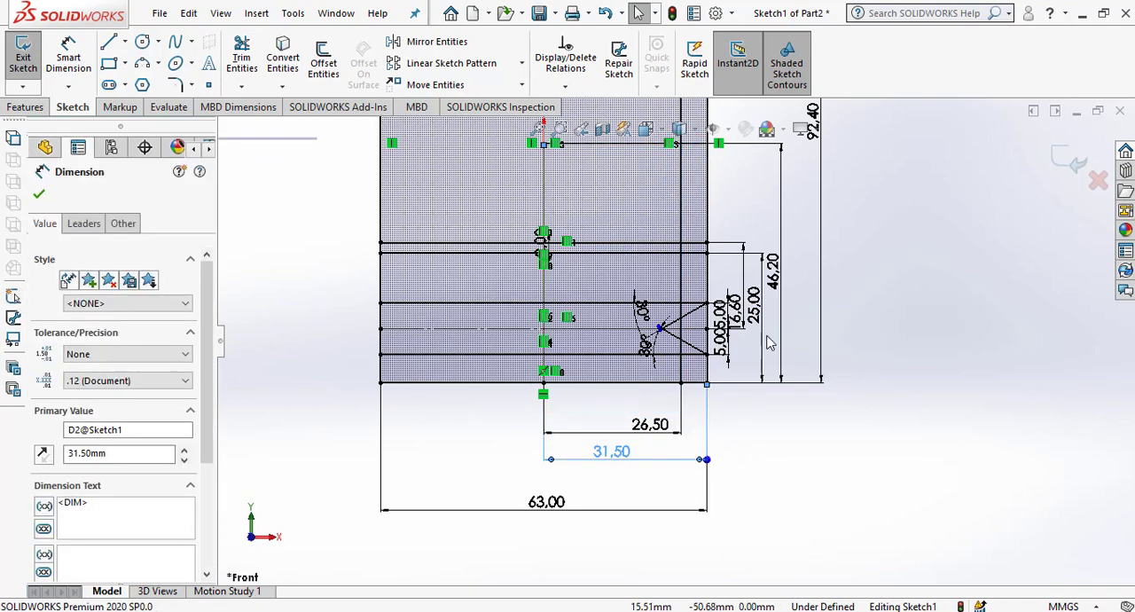
# Power-trim the upper and lower slanted groove lines between the inner vertical line and their crossing point.
pyautogui.scroll(-2, 741, 324)
pyautogui.scroll(-2, 741, 324)
pyautogui.click(241, 57)
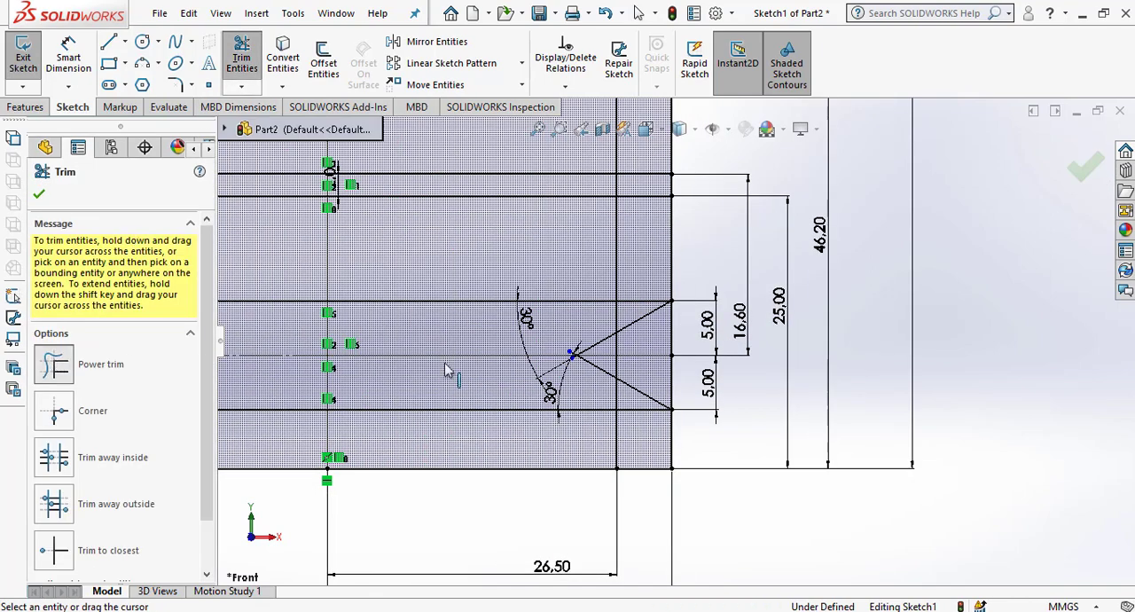
pyautogui.scroll(-3, 631, 359)
pyautogui.click(55, 365)
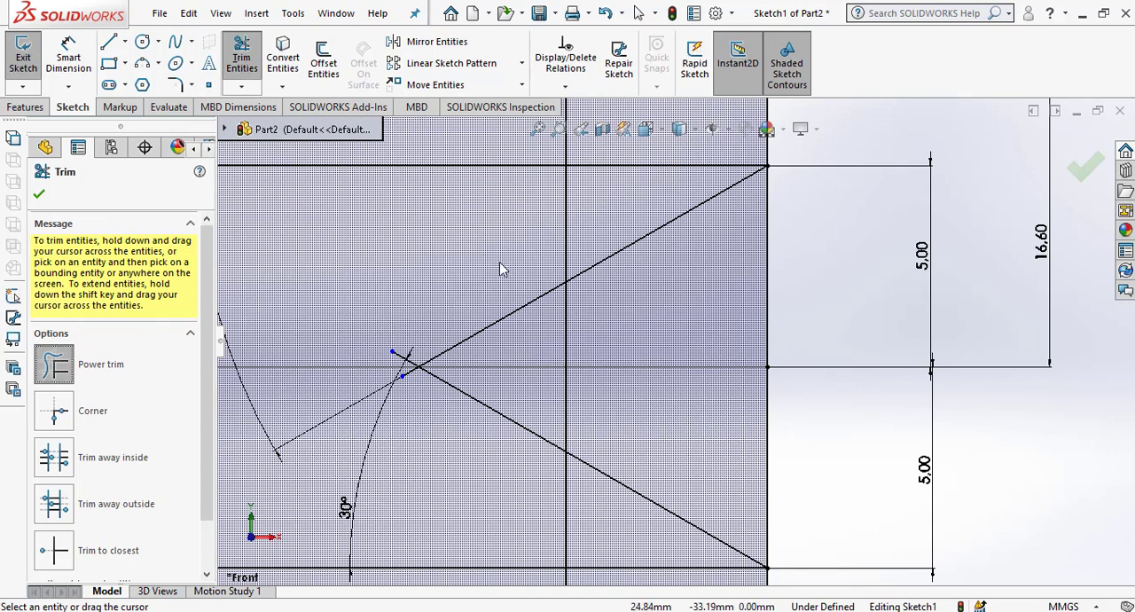
pyautogui.moveTo(530, 307); pyautogui.dragTo(530, 352)
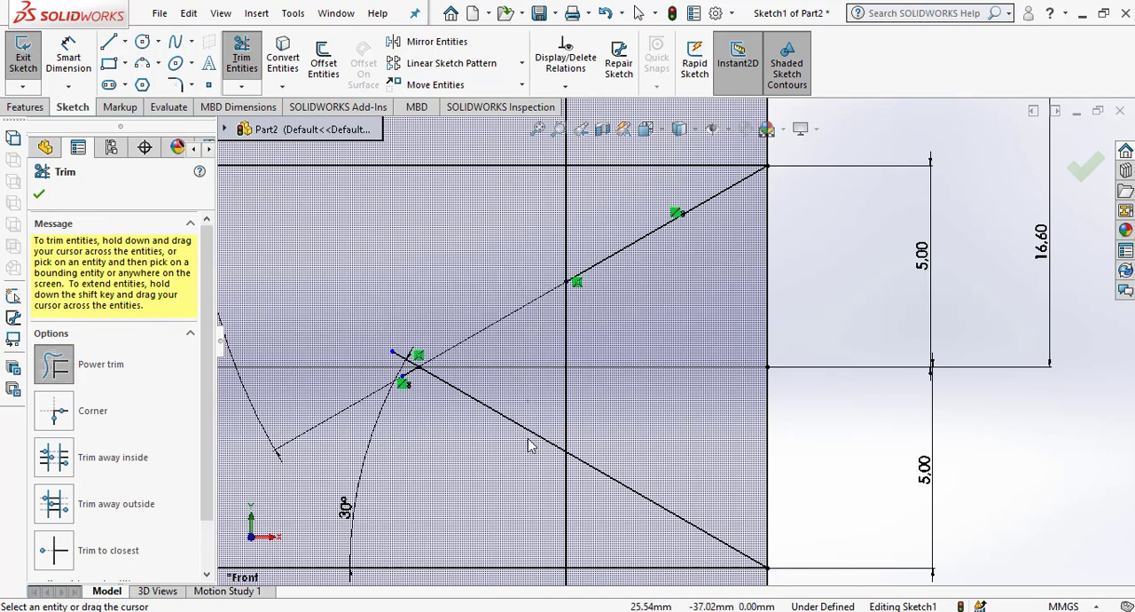
pyautogui.moveTo(530, 447); pyautogui.dragTo(529, 418)
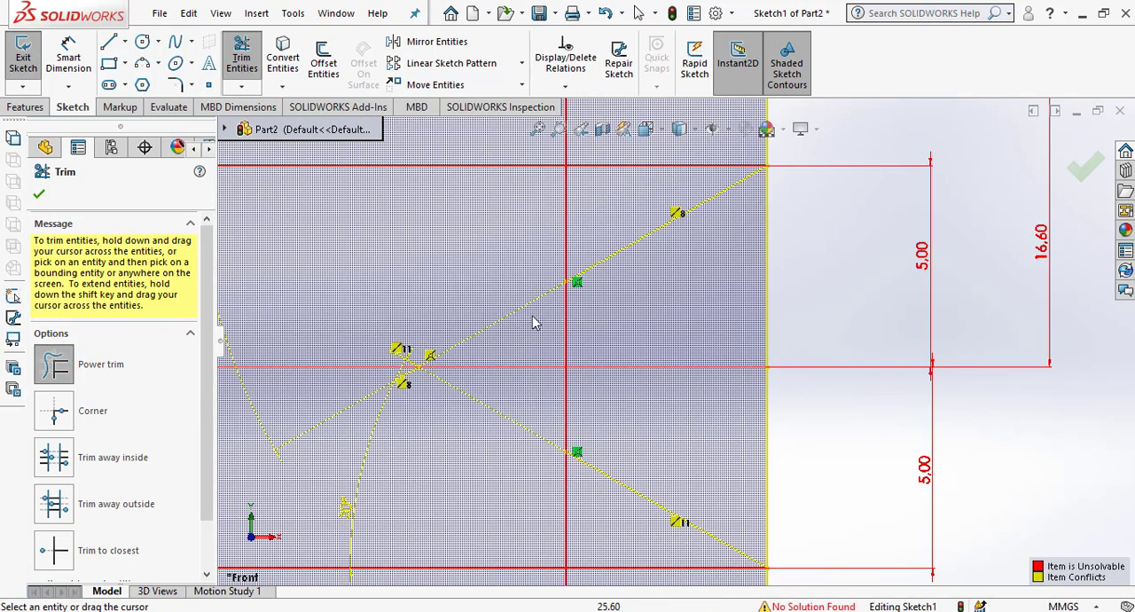
# Trim the inner vertical line between the slanted lines and the 5 mm offset lines, and remove the stubs beyond the slanted lines' crossing point.
pyautogui.moveTo(569, 233); pyautogui.dragTo(563, 246)
pyautogui.moveTo(529, 484); pyautogui.dragTo(591, 506)
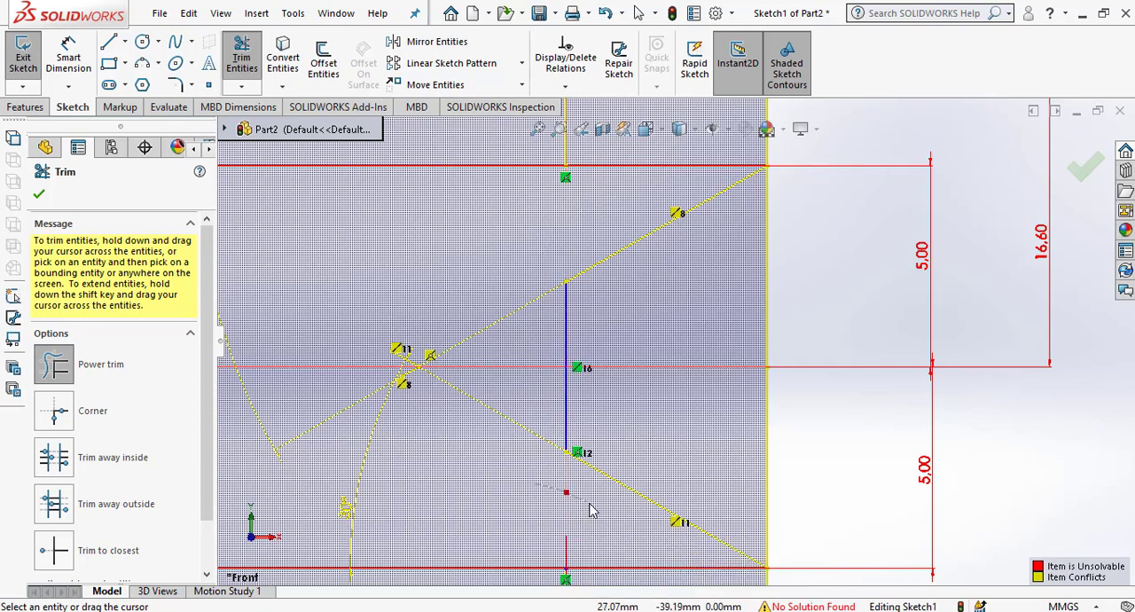
pyautogui.scroll(3, 580, 355)
pyautogui.scroll(-3, 525, 406)
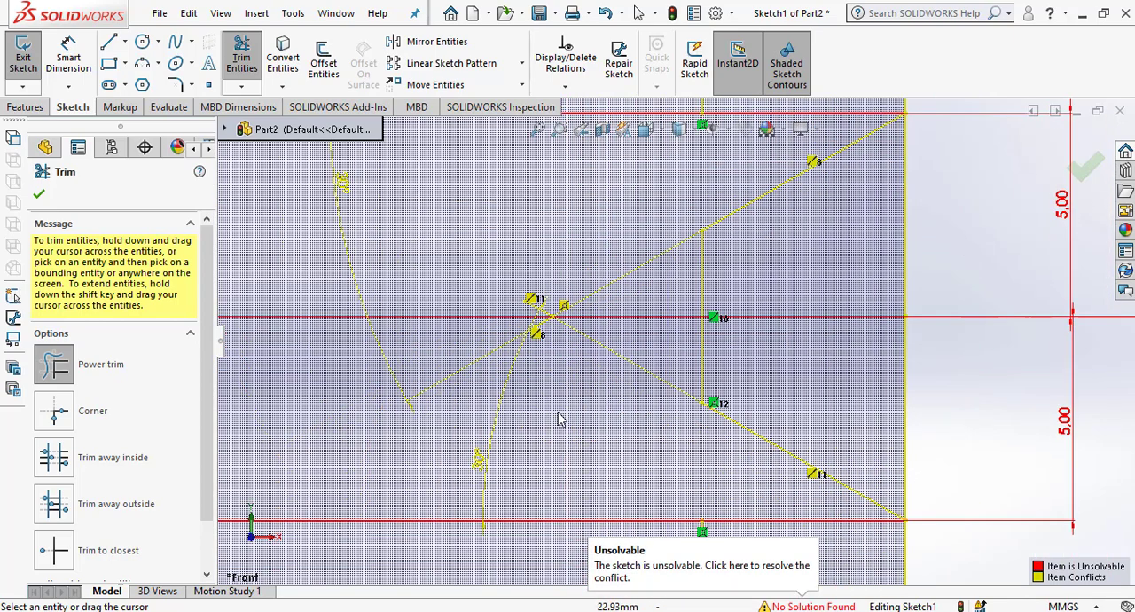
pyautogui.scroll(-2, 535, 368)
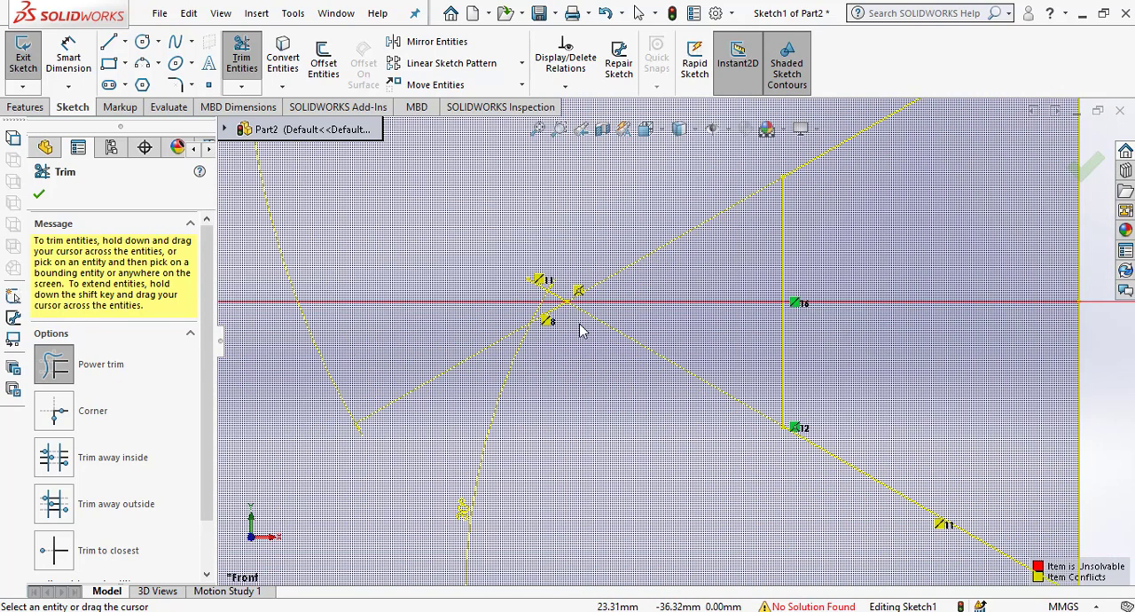
pyautogui.moveTo(578, 279); pyautogui.dragTo(548, 297)
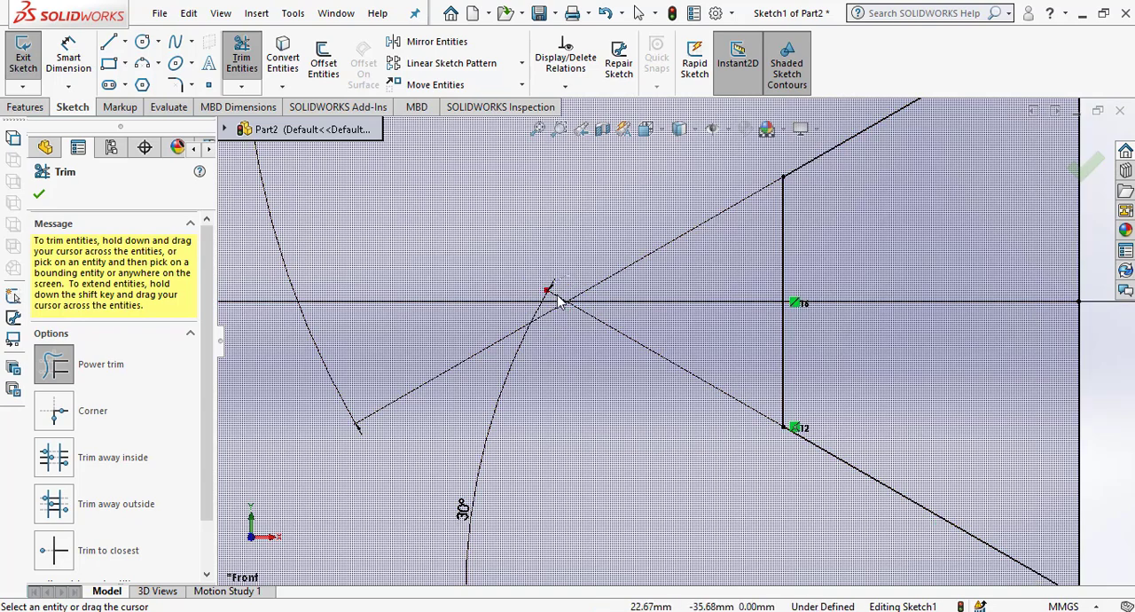
# Delete the lower and upper 5 mm horizontal offset lines together with their associated dimensions.
pyautogui.scroll(4, 583, 376)
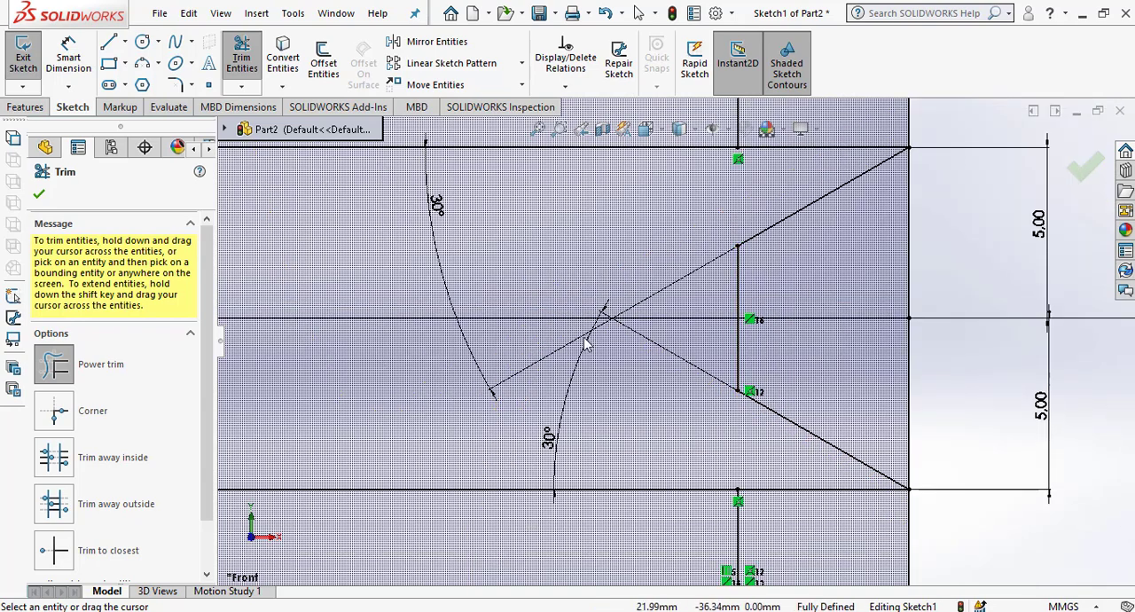
pyautogui.scroll(2, 630, 373)
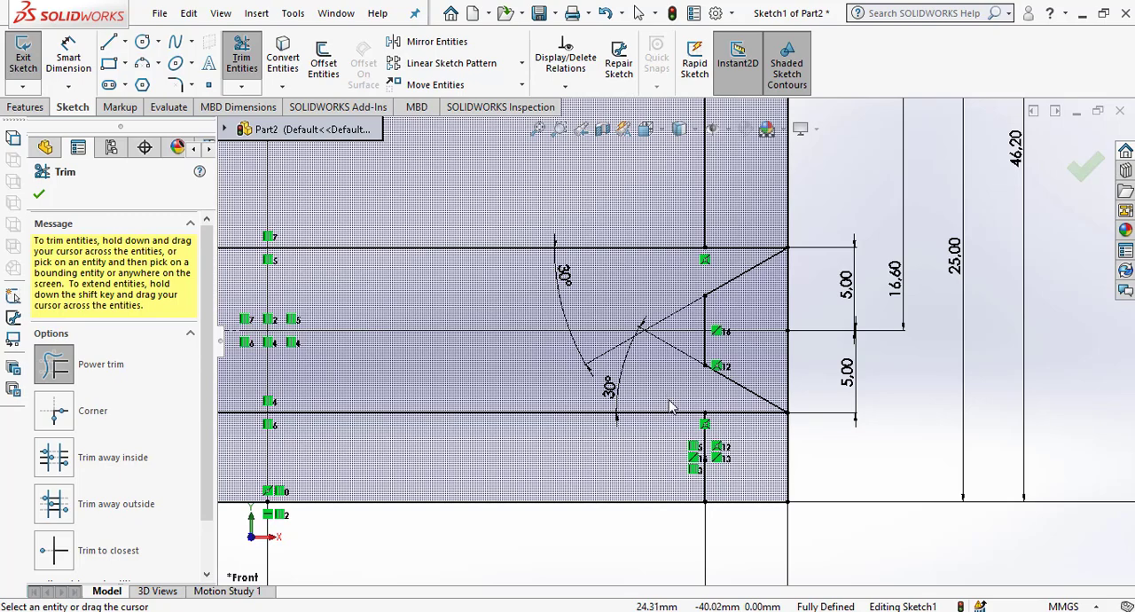
pyautogui.scroll(3, 671, 406)
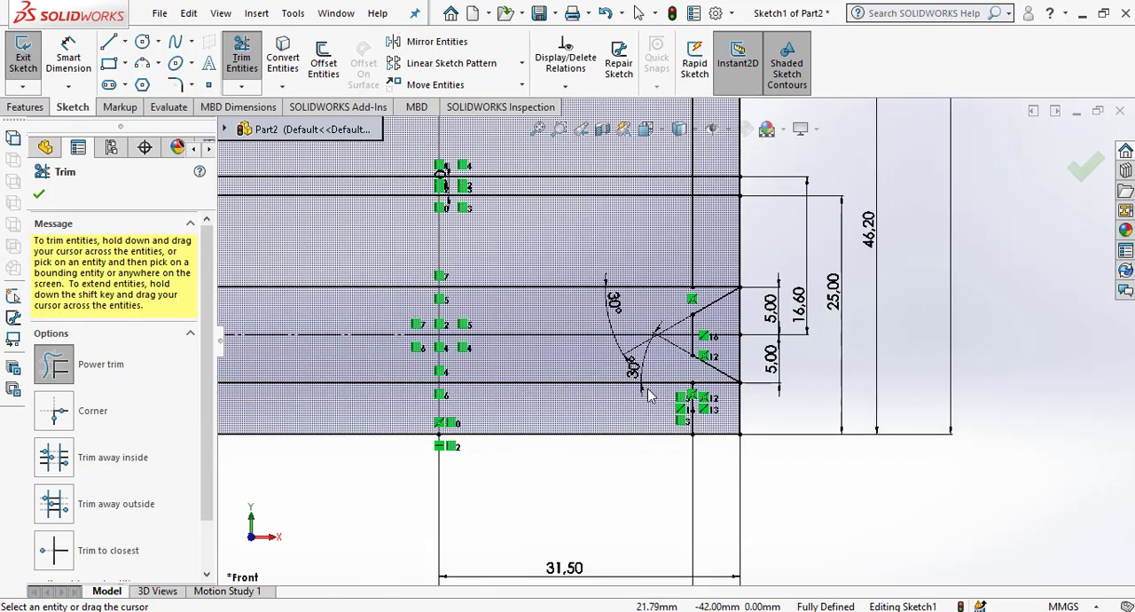
pyautogui.press('Escape')
pyautogui.click(576, 383)
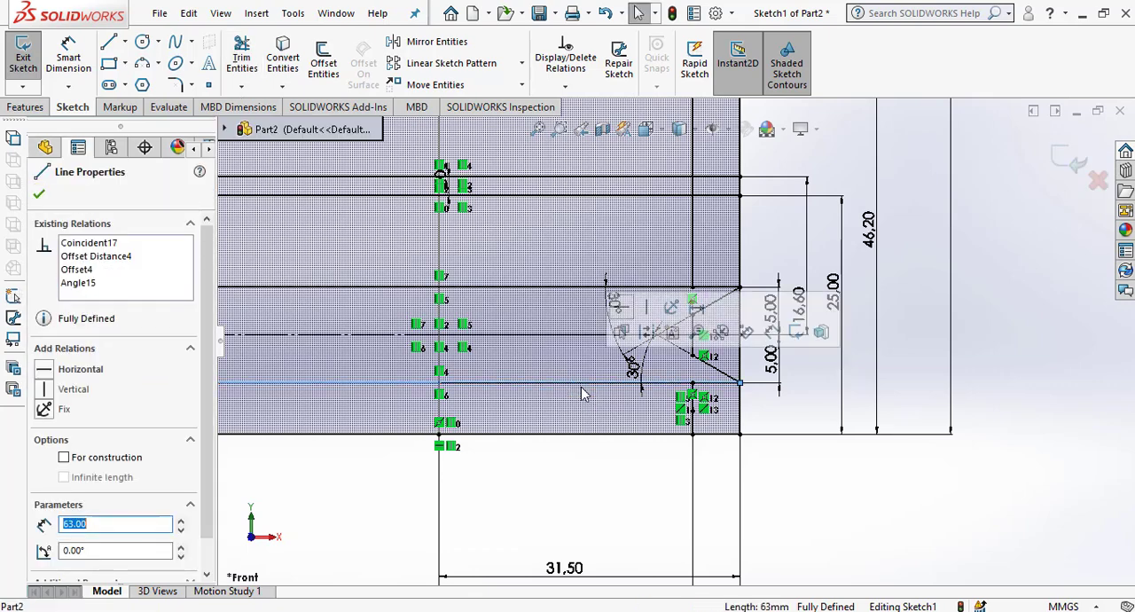
pyautogui.press('Delete')
pyautogui.click(475, 317)
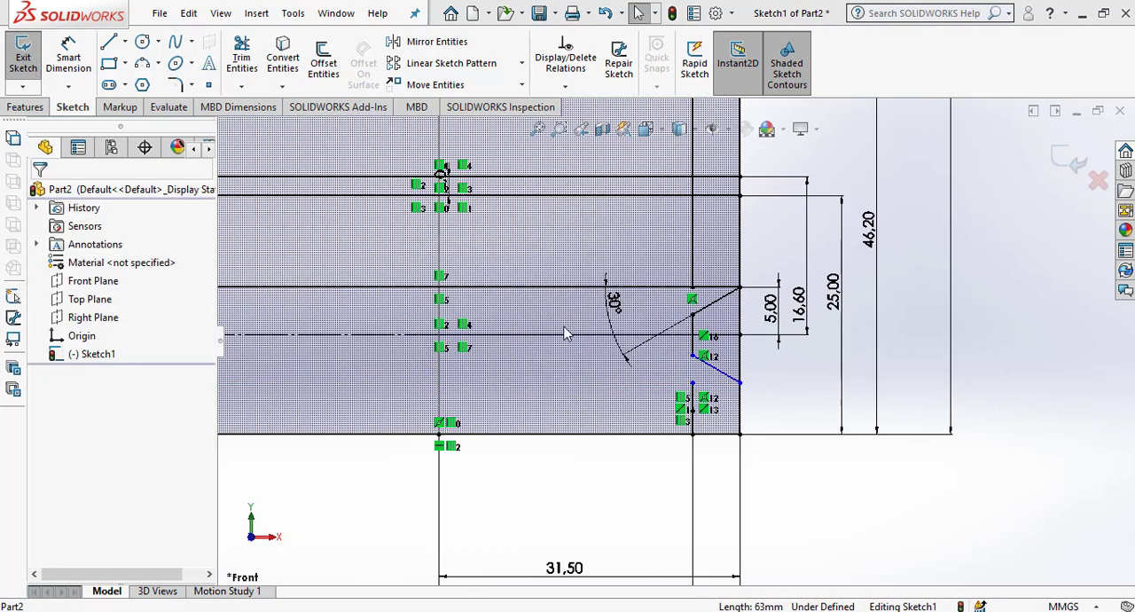
pyautogui.click(581, 286)
pyautogui.press('Delete')
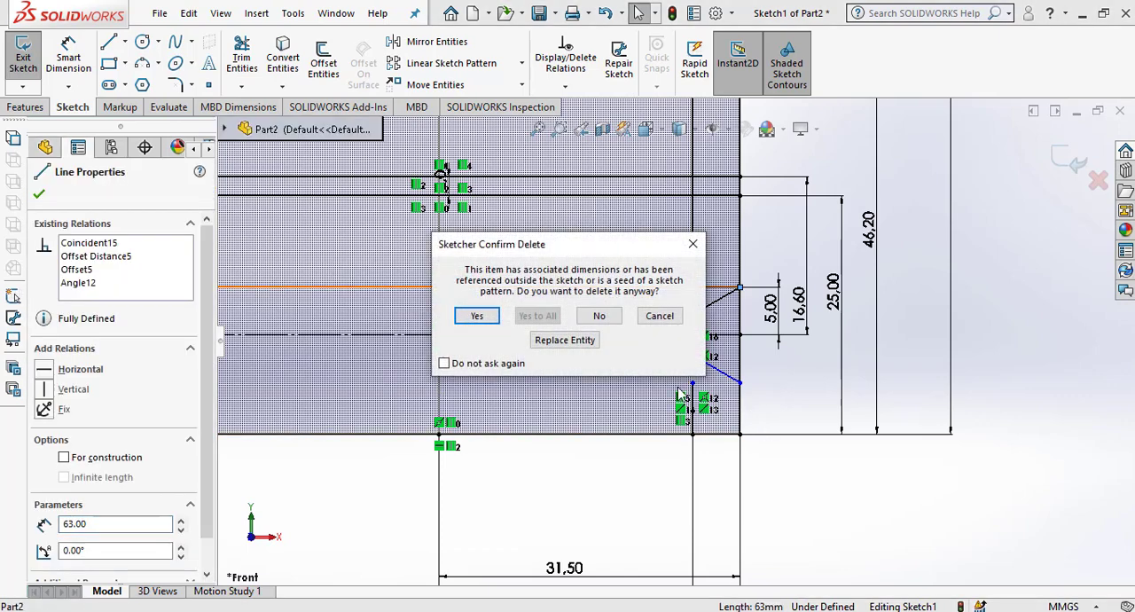
pyautogui.click(477, 317)
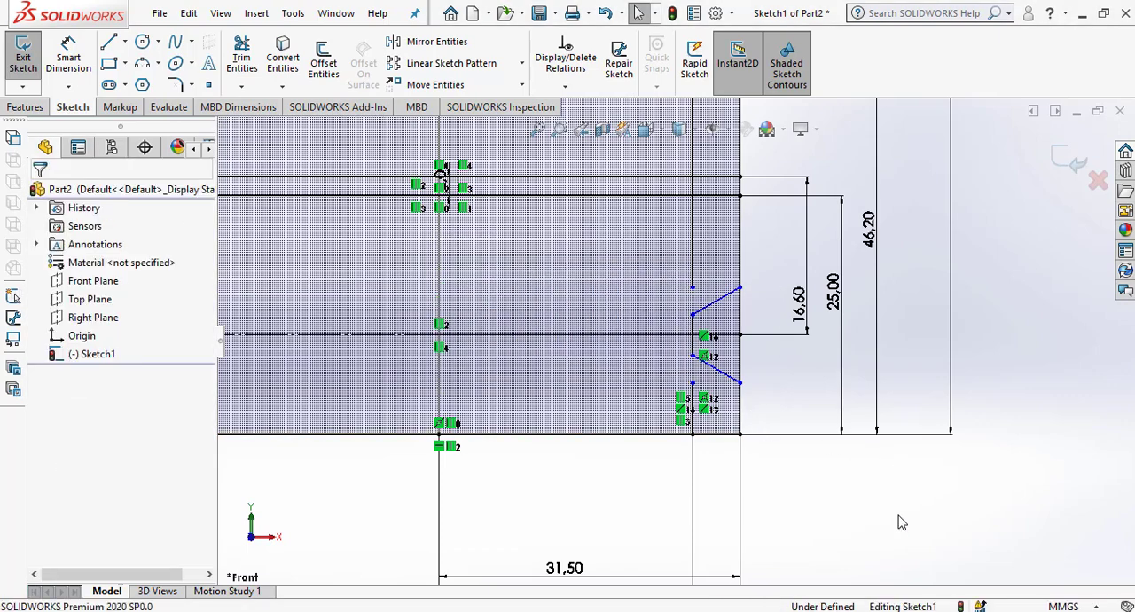
# Dimension the vertical distance between the slanted lines' outer ends on the right edge as 10 mm.
pyautogui.scroll(-1, 748, 364)
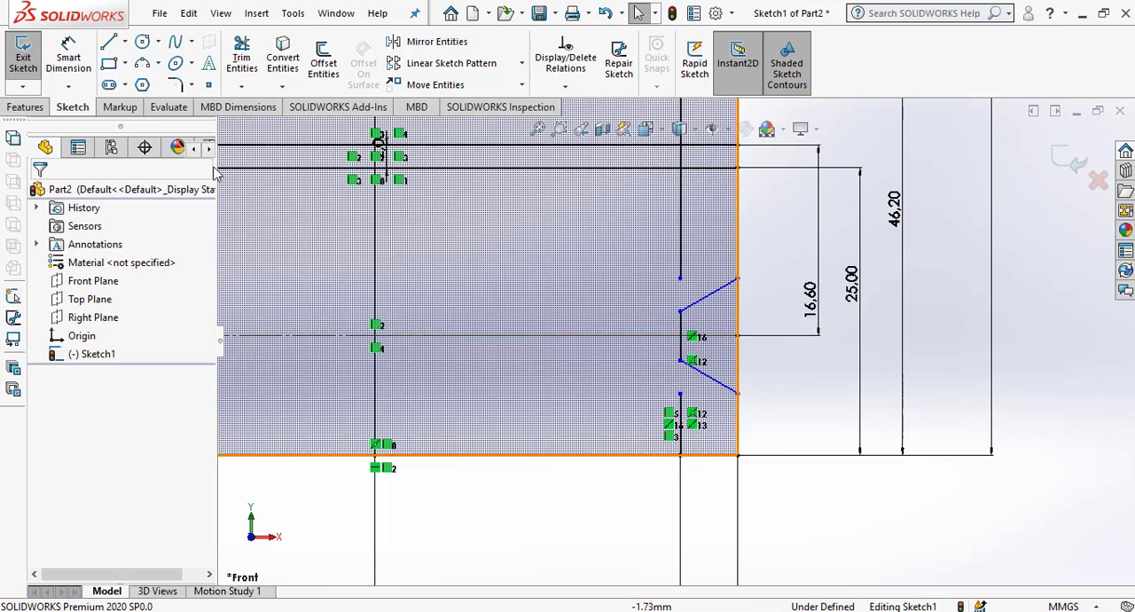
pyautogui.click(69, 59)
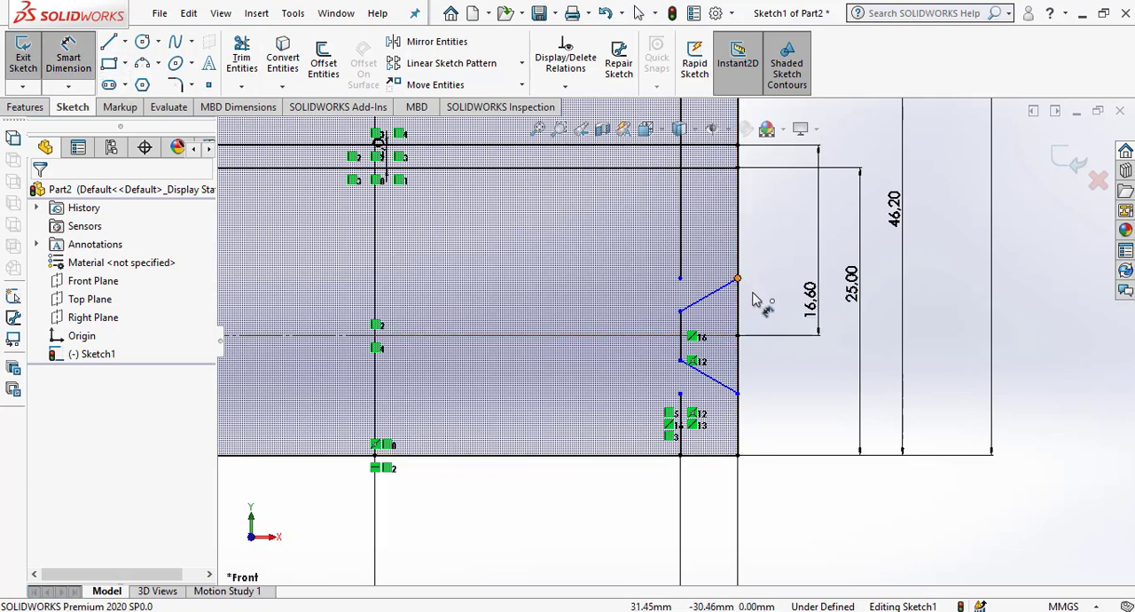
pyautogui.click(753, 297)
pyautogui.click(744, 404)
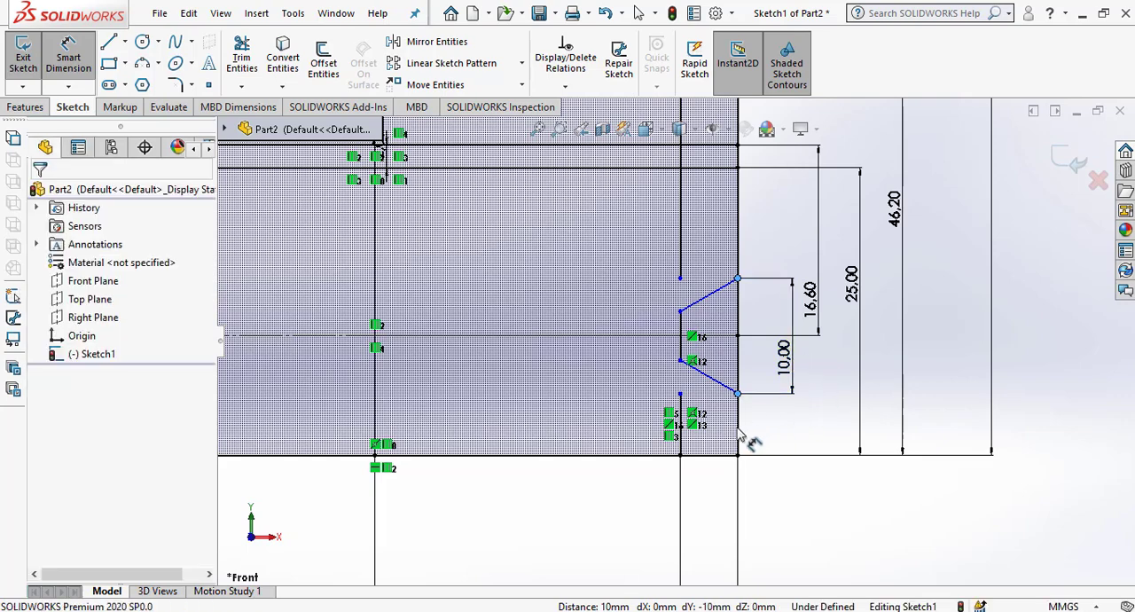
pyautogui.click(790, 381)
pyautogui.press('Return')
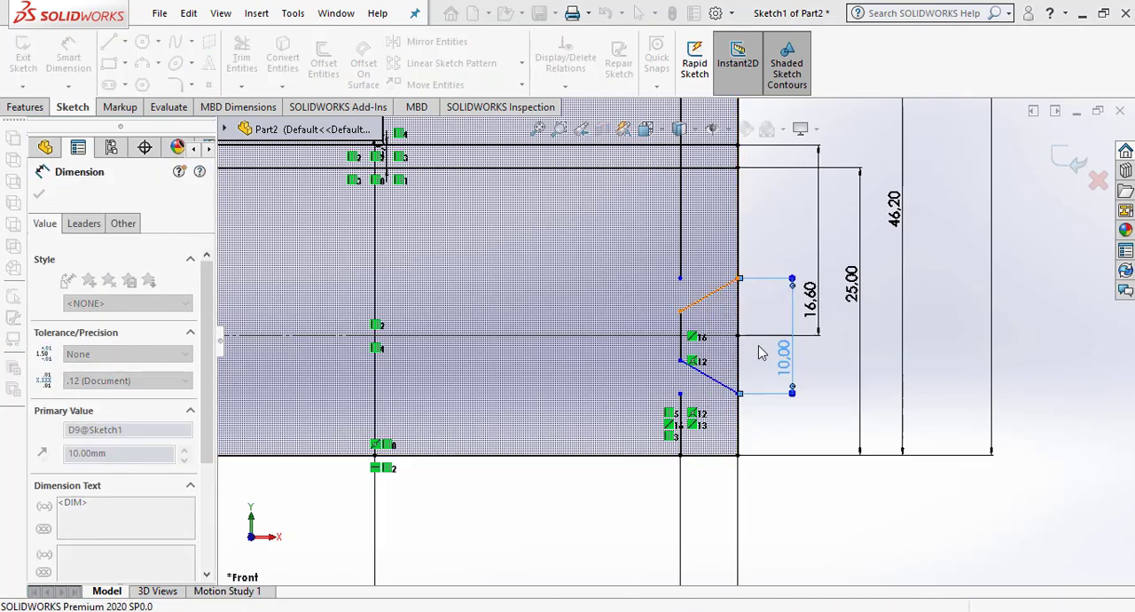
# Dimension the distance from the horizontal construction line to the upper slanted line's outer end as 5 mm.
pyautogui.click(725, 337)
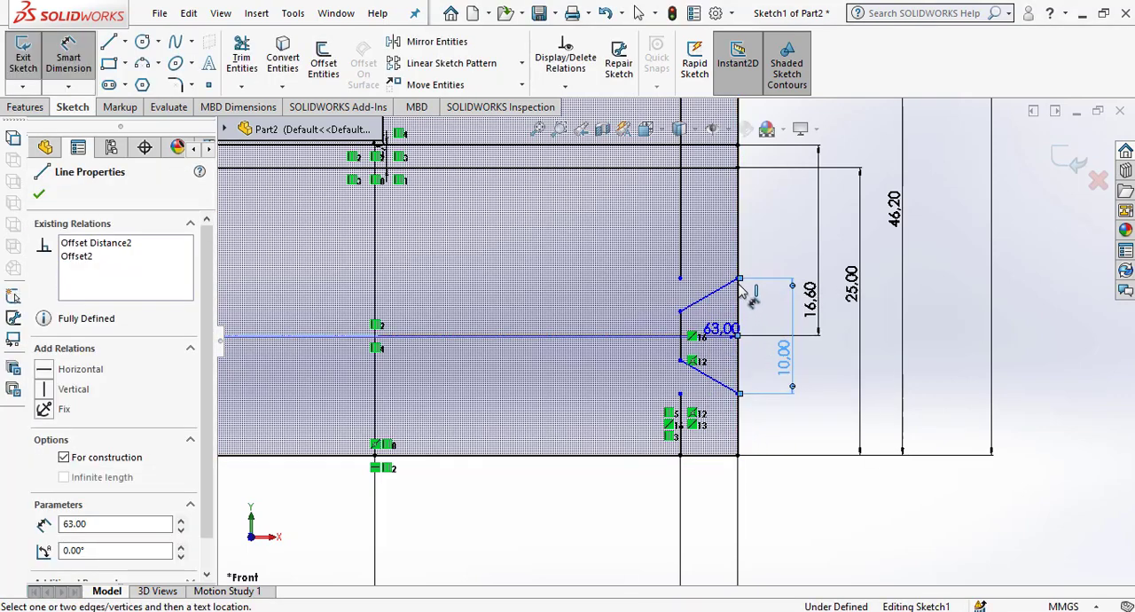
pyautogui.click(738, 279)
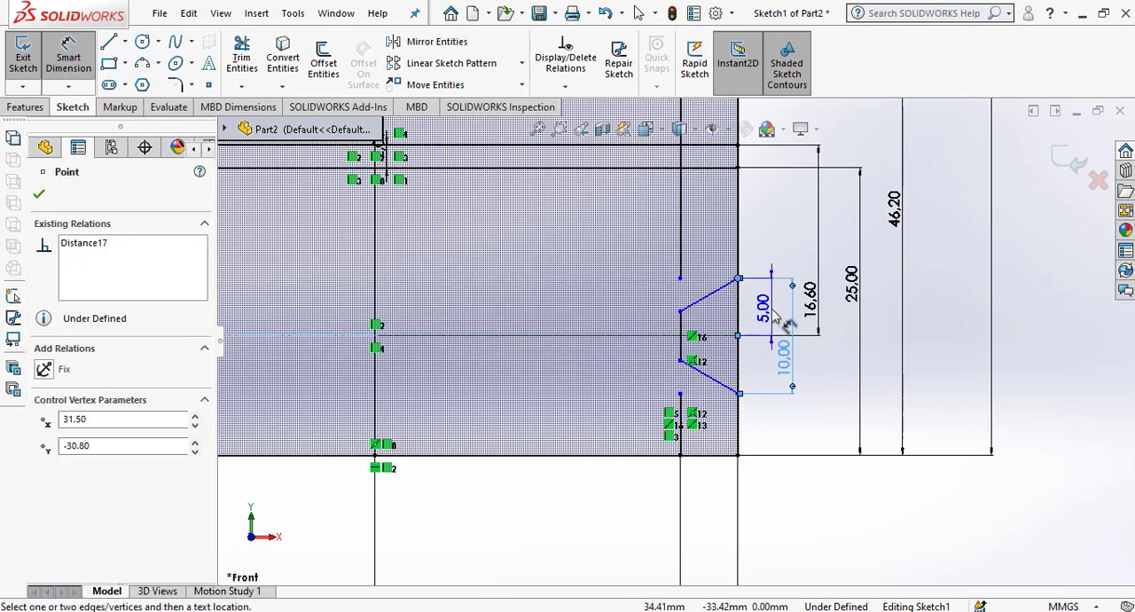
pyautogui.click(773, 314)
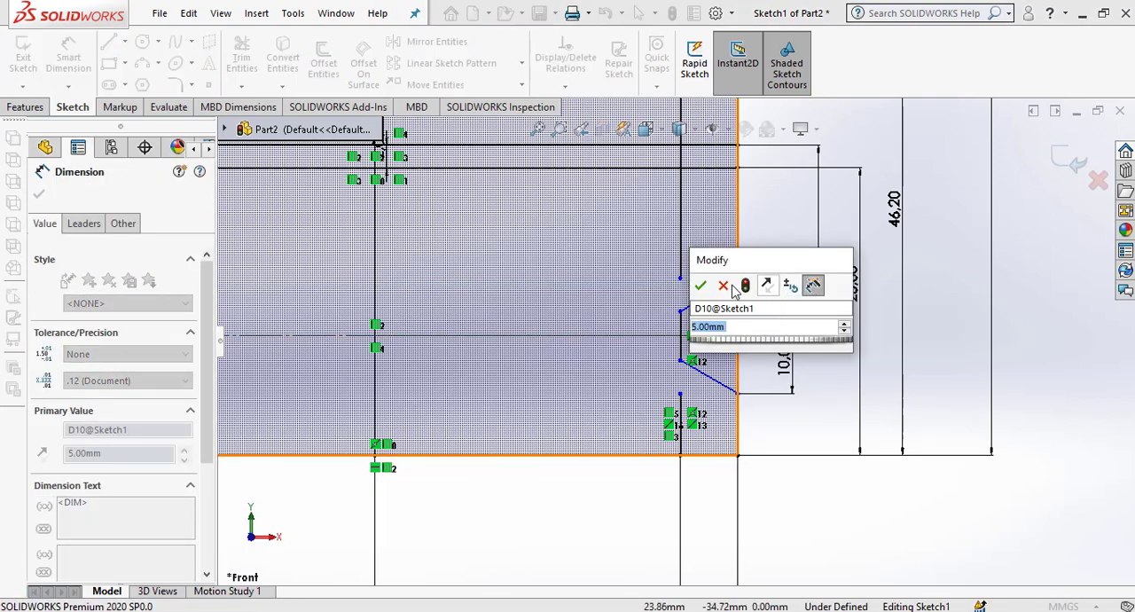
pyautogui.click(701, 285)
pyautogui.click(869, 528)
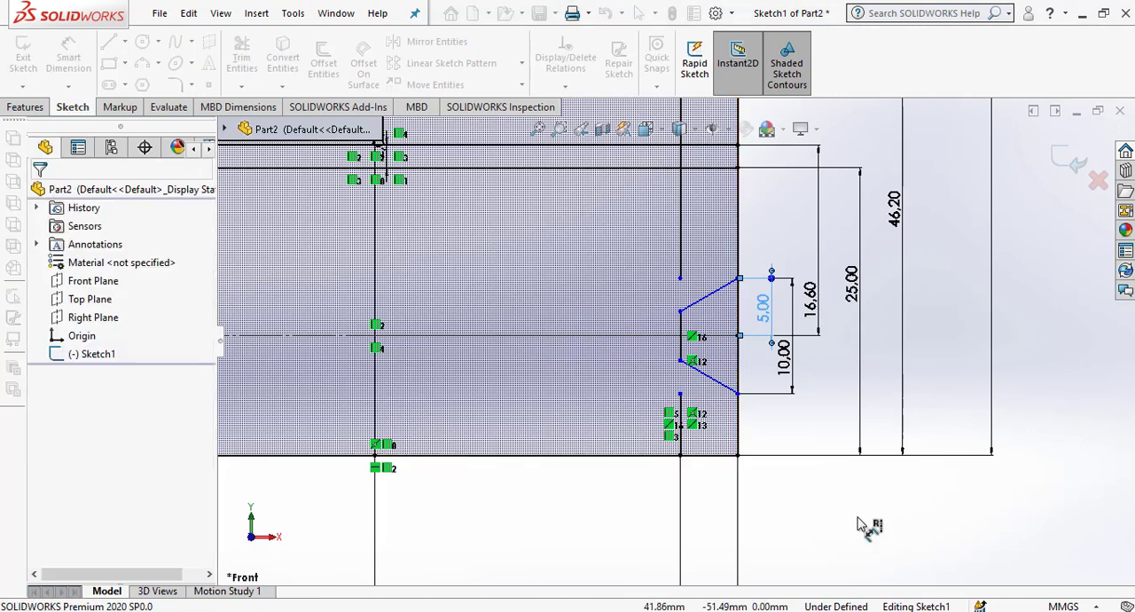
# Delete the leftover inner vertical line segments below and above the tapered groove at the right edge.
pyautogui.press('z')
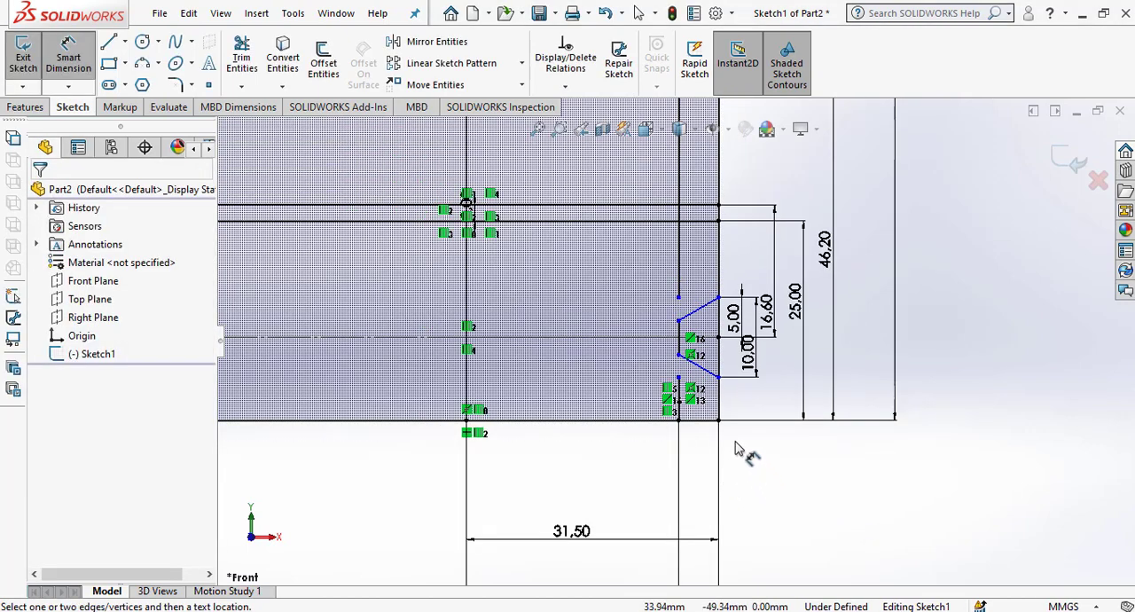
pyautogui.press('Escape')
pyautogui.click(680, 399)
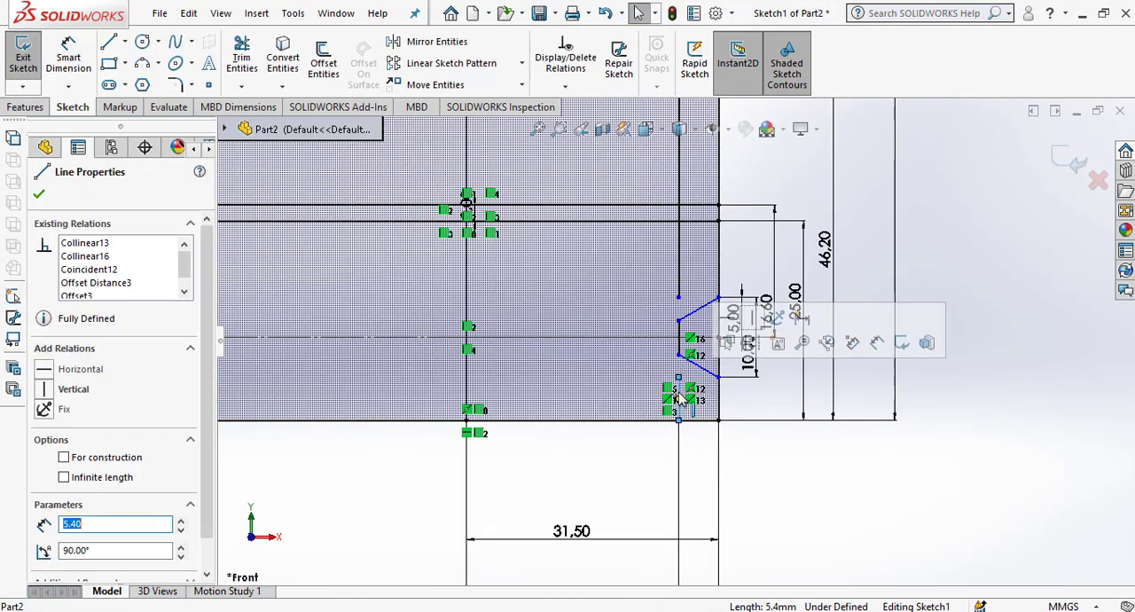
pyautogui.press('Delete')
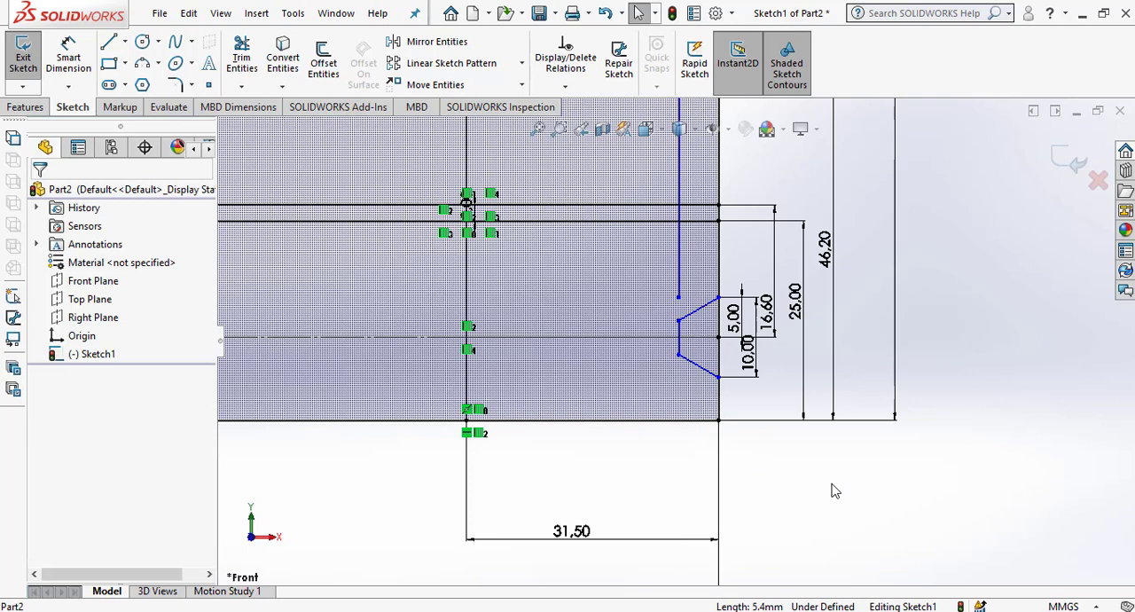
pyautogui.click(680, 266)
pyautogui.press('Delete')
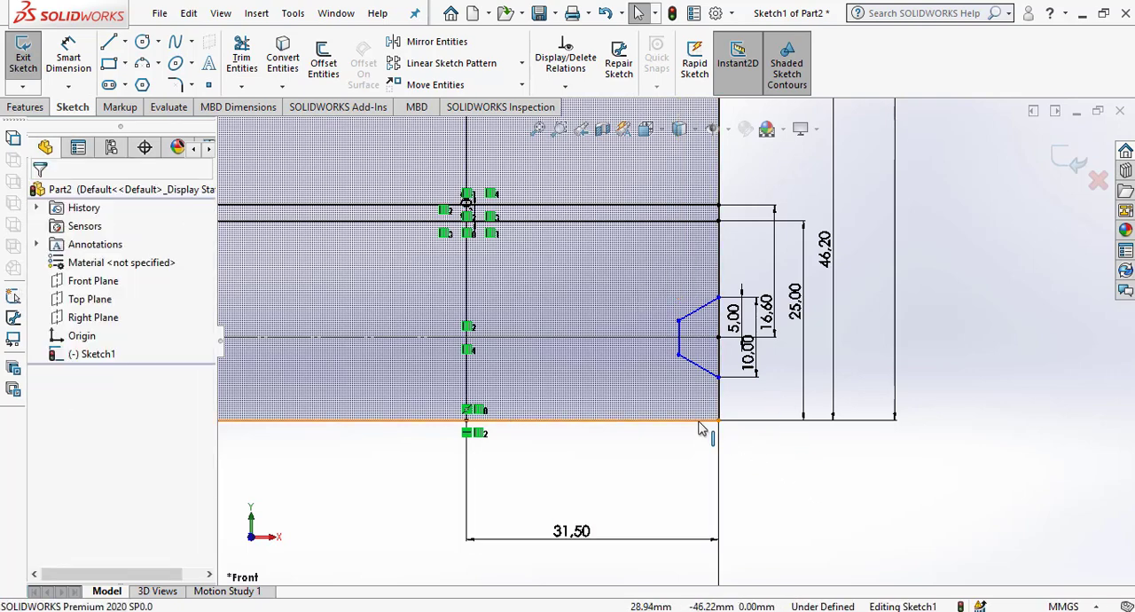
# Dimension the horizontal distance from the vertical centreline to the groove's inner vertical line as 26.5 mm.
pyautogui.click(68, 53)
pyautogui.click(676, 325)
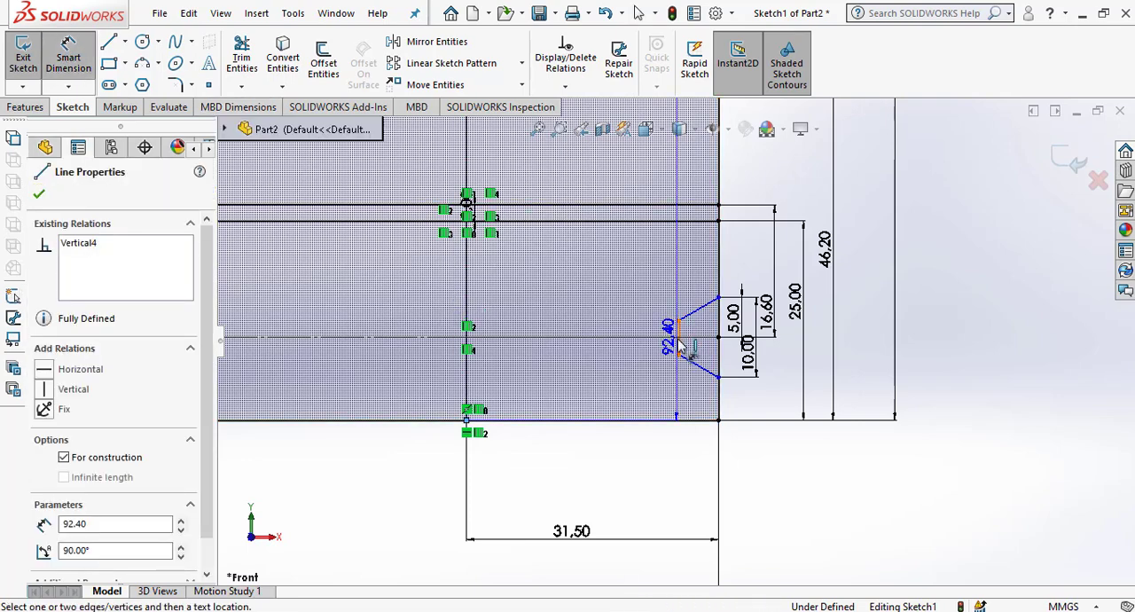
pyautogui.click(665, 450)
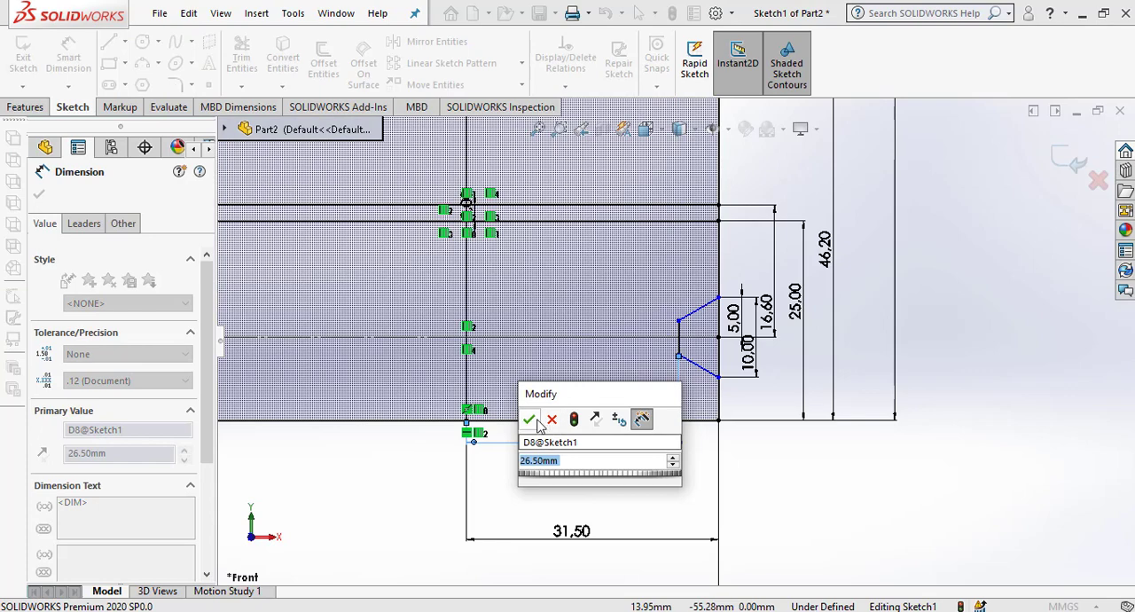
pyautogui.click(530, 420)
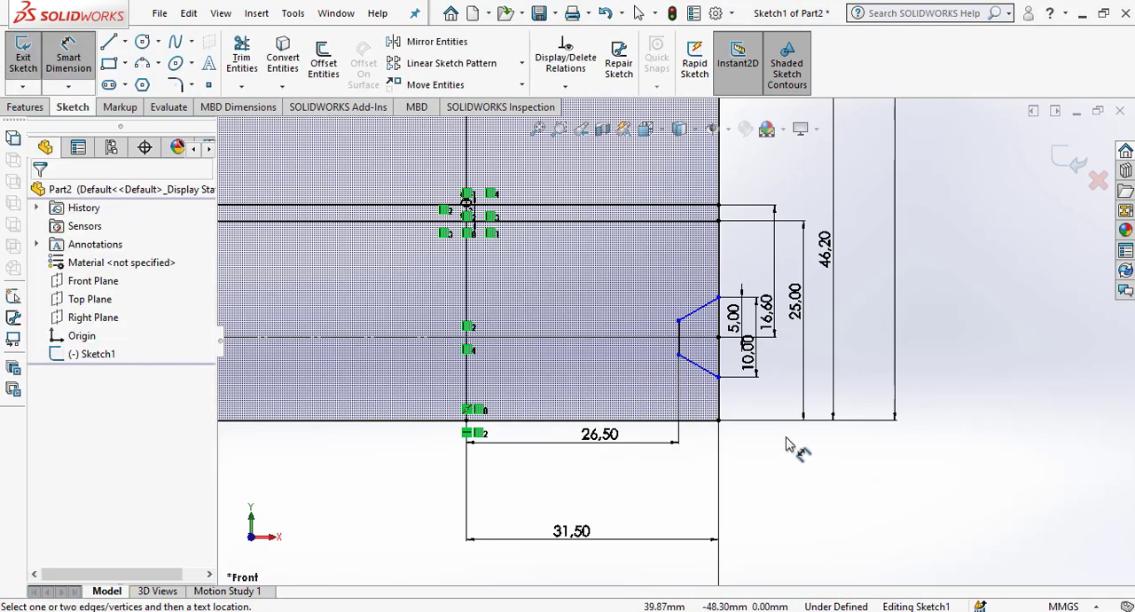
pyautogui.press('f')
pyautogui.scroll(-2, 661, 295)
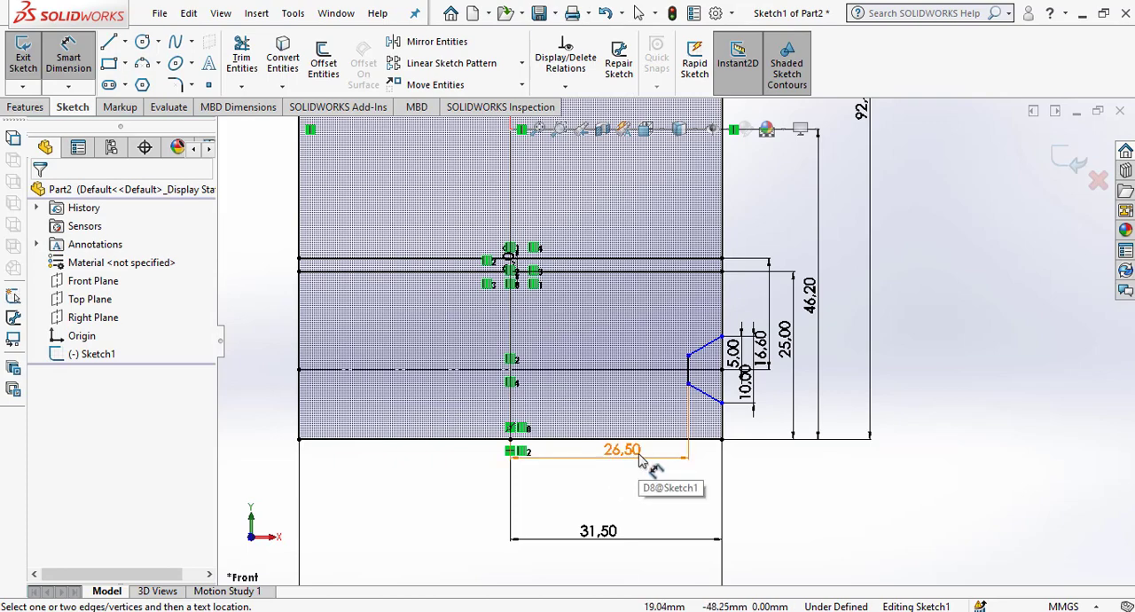
pyautogui.scroll(2, 683, 464)
pyautogui.scroll(-2, 680, 468)
pyautogui.scroll(3, 682, 472)
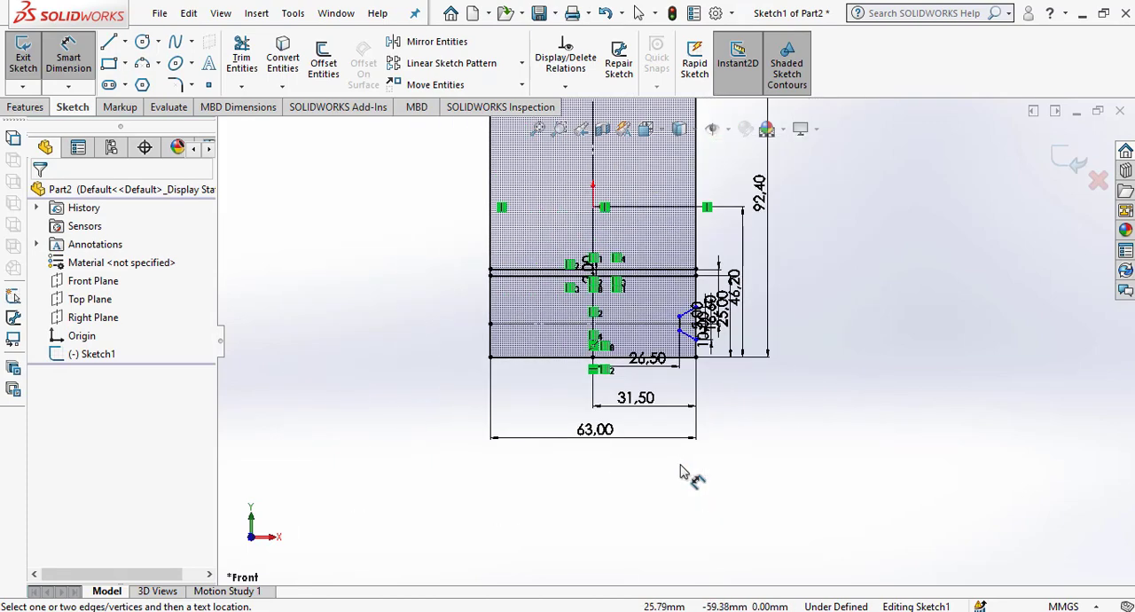
pyautogui.scroll(1, 689, 435)
pyautogui.scroll(-3, 684, 329)
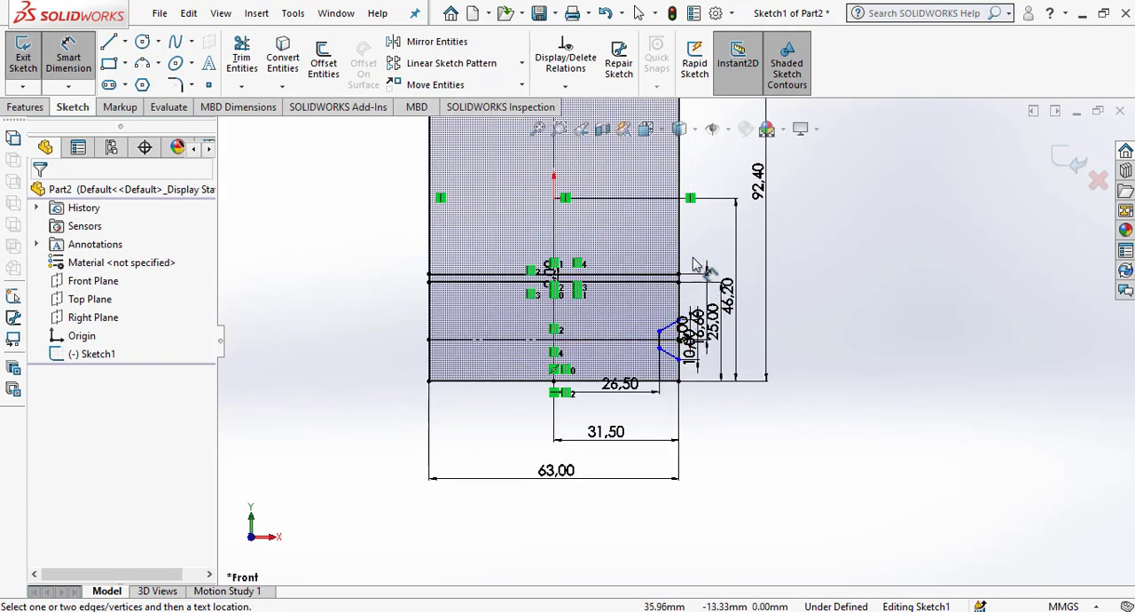
pyautogui.scroll(-4, 696, 264)
pyautogui.scroll(3, 680, 314)
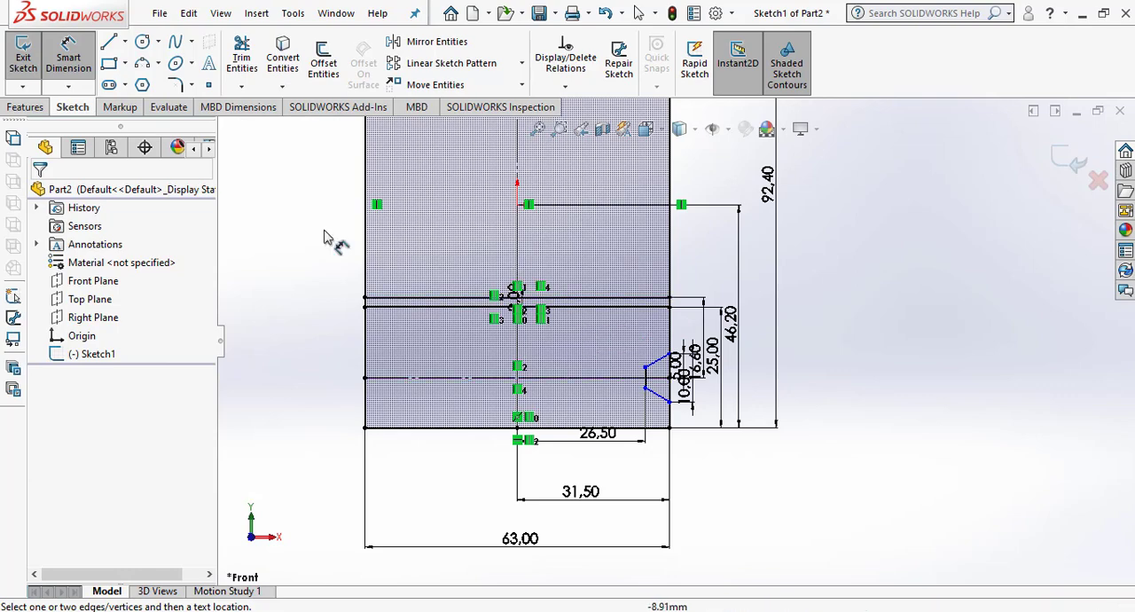
# Offset the vertical centreline by 22.225 mm (44.45/2) in one direction only, toward the profile's right edge.
pyautogui.click(324, 60)
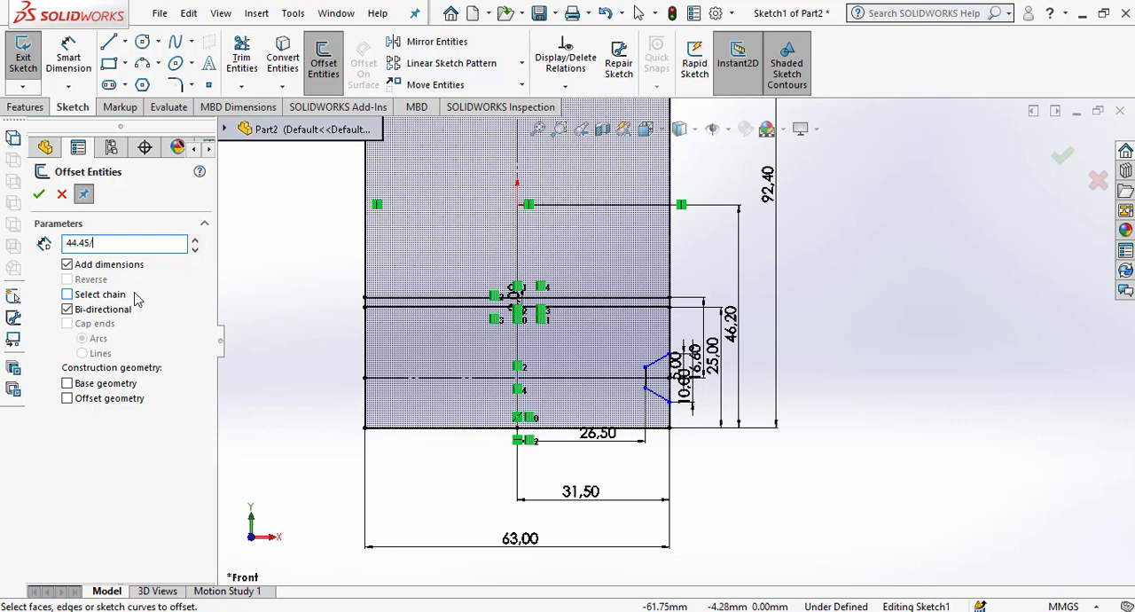
pyautogui.press('Return')
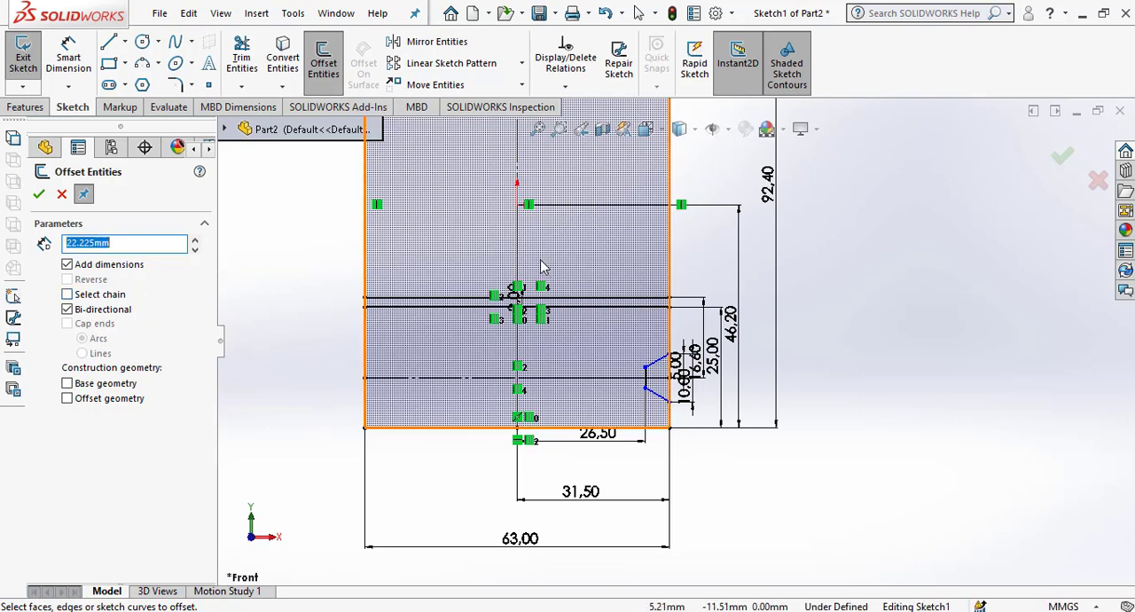
pyautogui.click(67, 309)
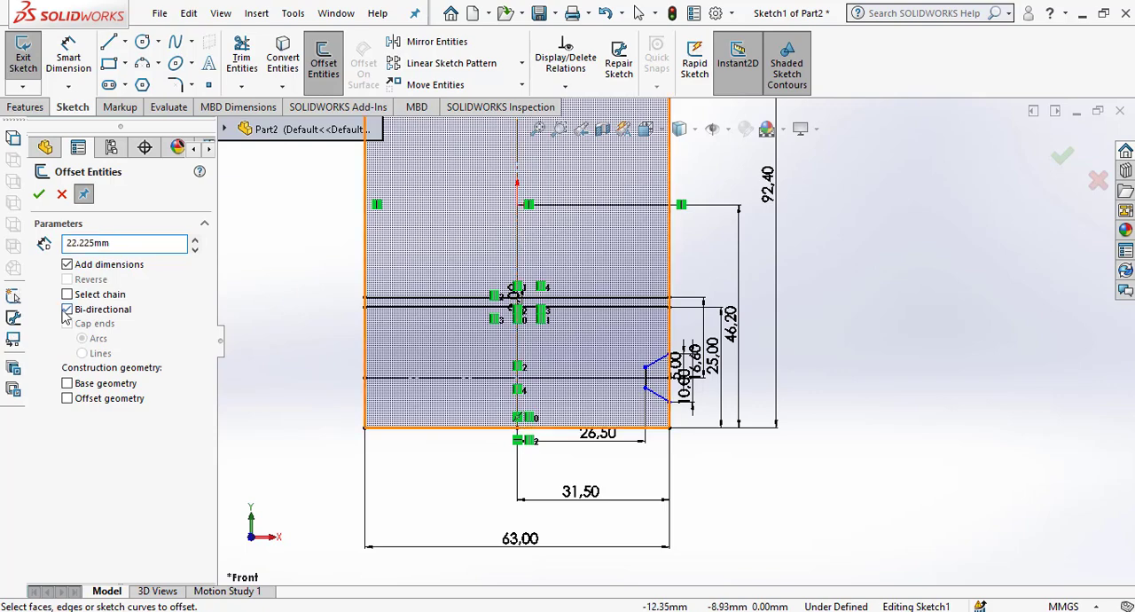
pyautogui.click(522, 246)
pyautogui.click(572, 262)
# Offset the upper of the two closely spaced horizontal lines 24 mm upward.
pyautogui.scroll(-2, 628, 362)
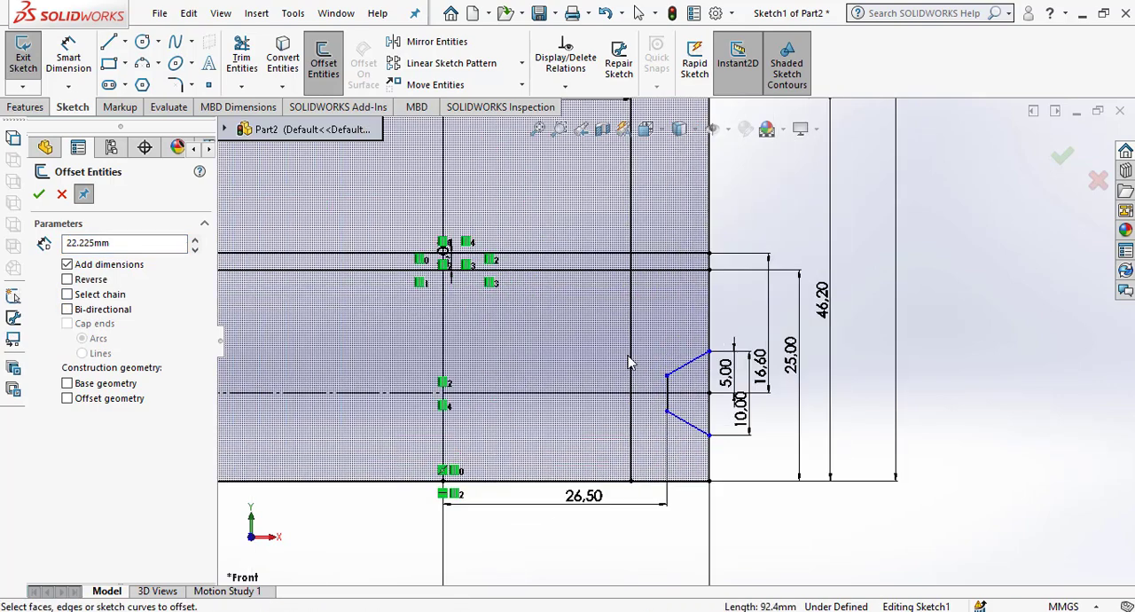
pyautogui.scroll(5, 628, 362)
pyautogui.scroll(-2, 744, 194)
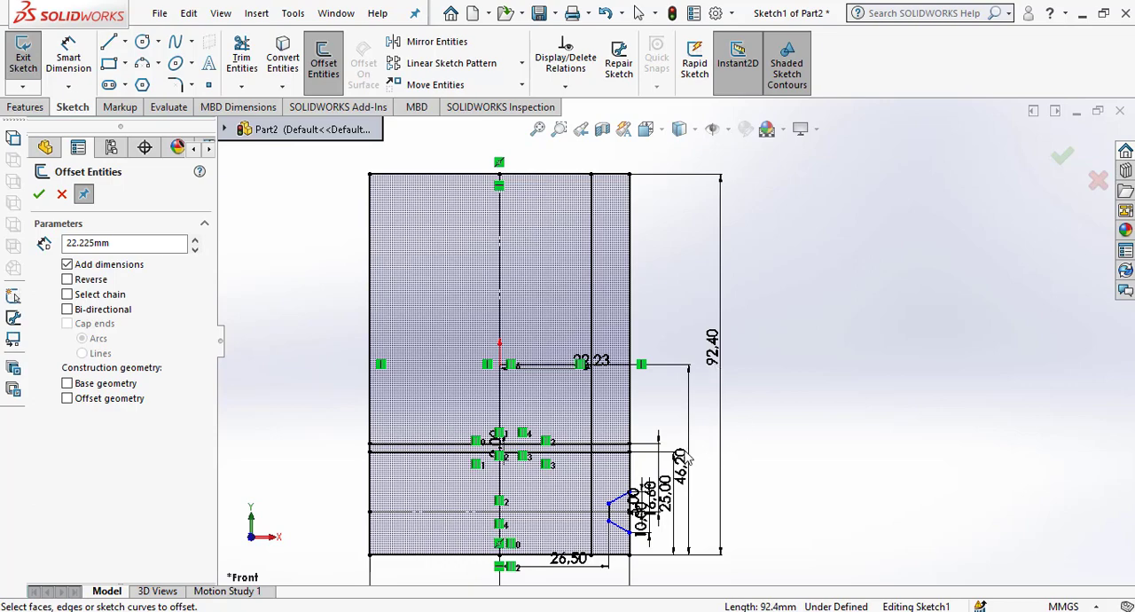
pyautogui.scroll(-2, 576, 448)
pyautogui.click(586, 450)
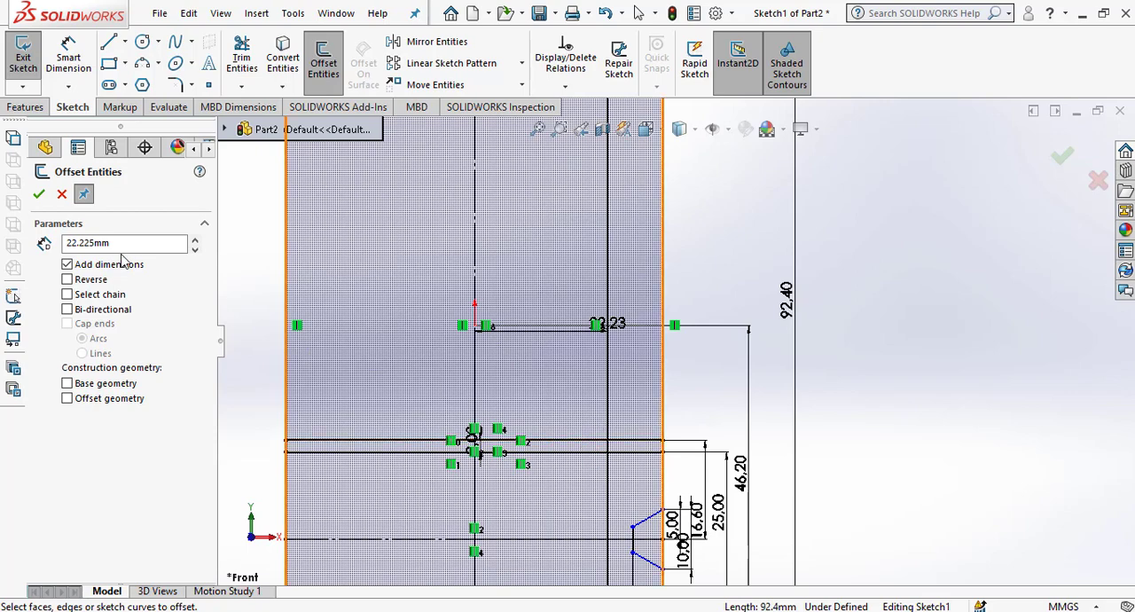
pyautogui.doubleClick(102, 248)
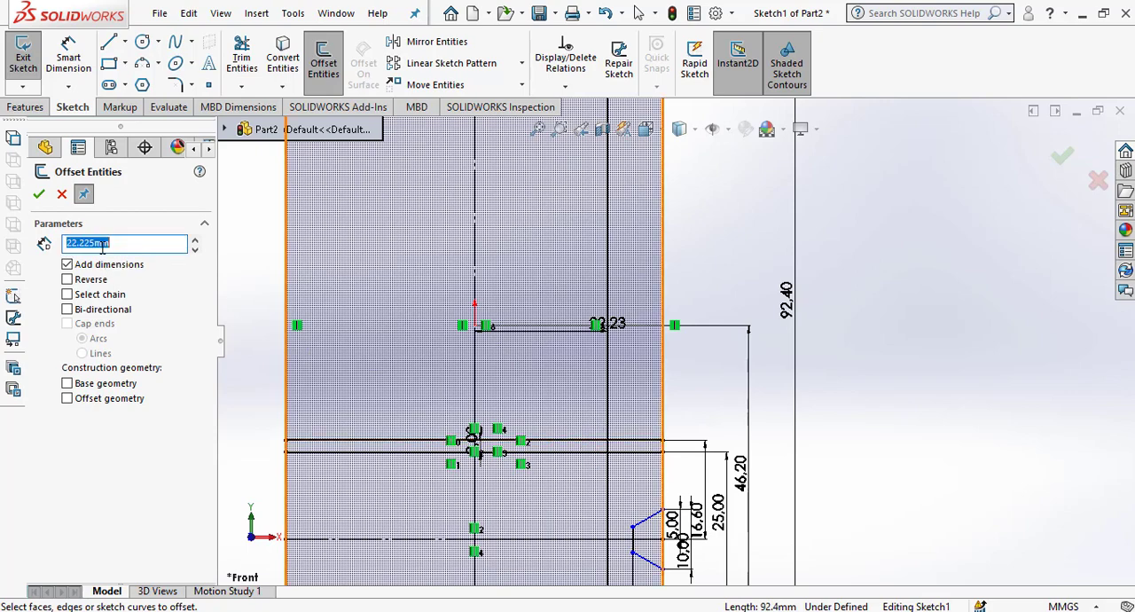
pyautogui.write('24')
pyautogui.press('Return')
pyautogui.click(566, 441)
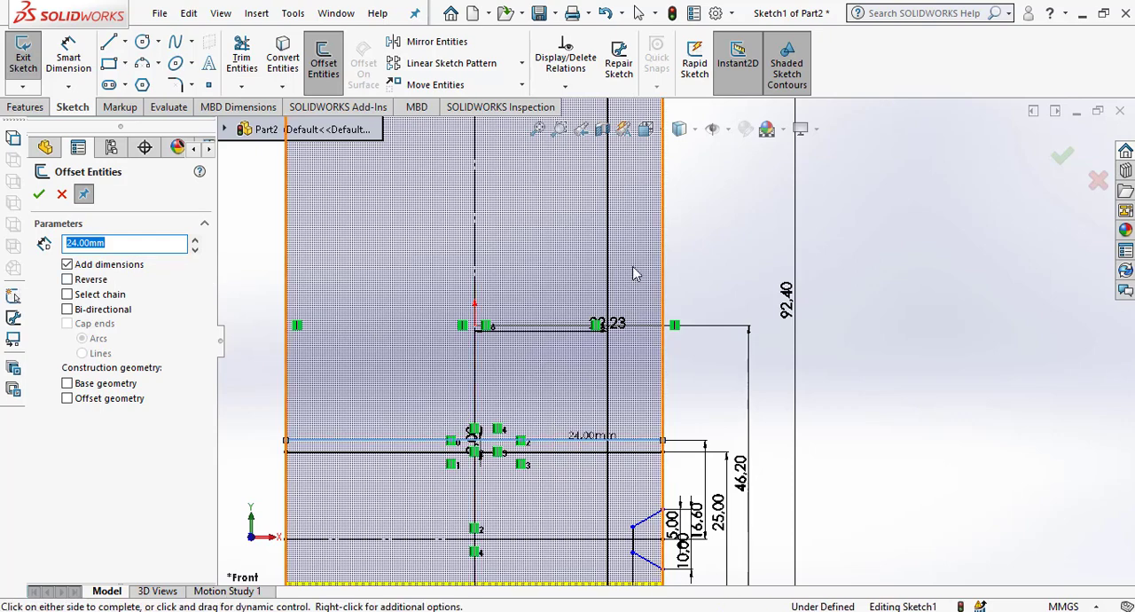
pyautogui.click(684, 255)
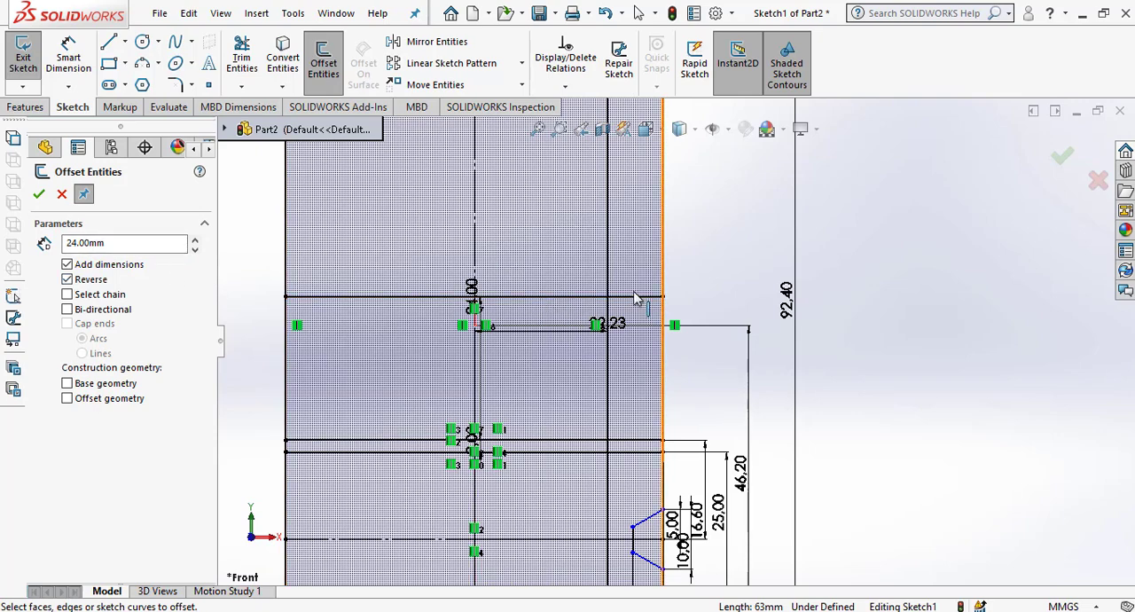
# Offset the 22.225 mm vertical offset line 3.5 mm inward toward the centreline.
pyautogui.doubleClick(133, 246)
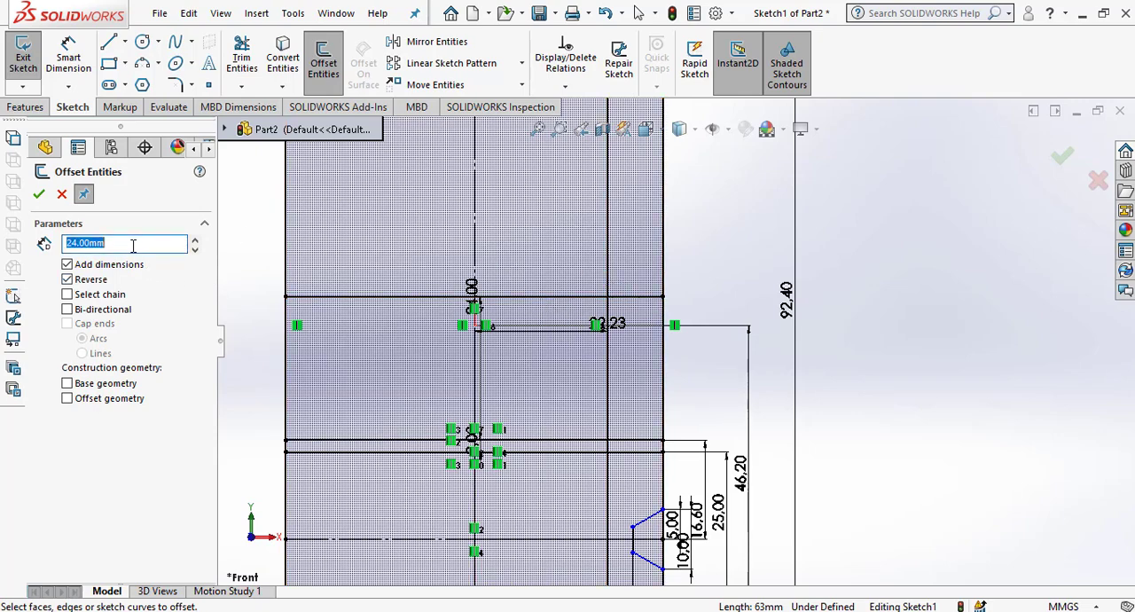
pyautogui.write('3')
pyautogui.click(608, 190)
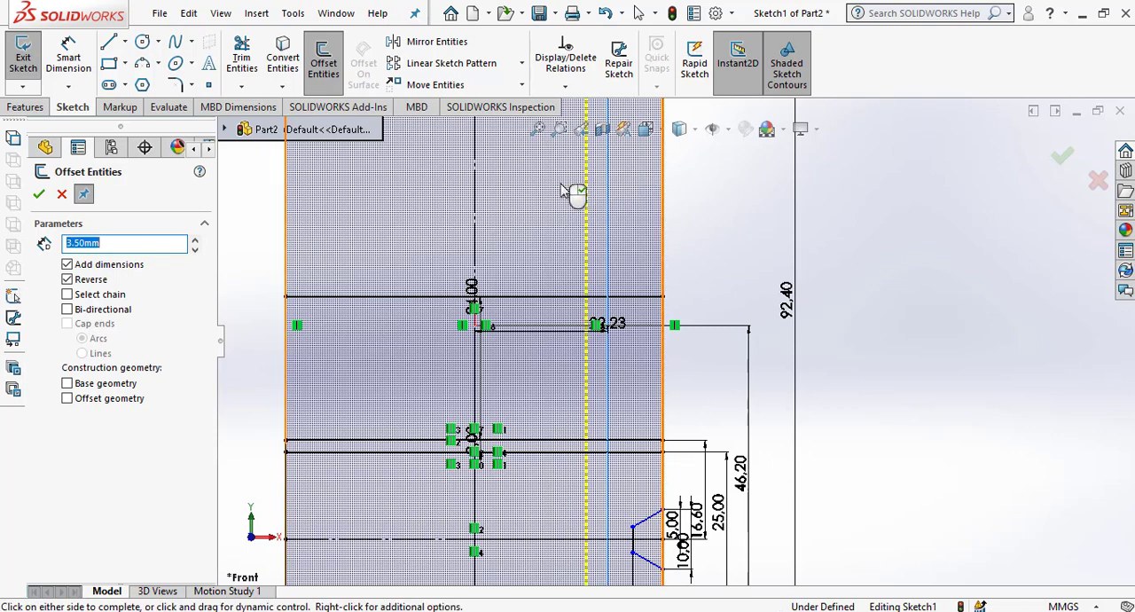
pyautogui.click(564, 195)
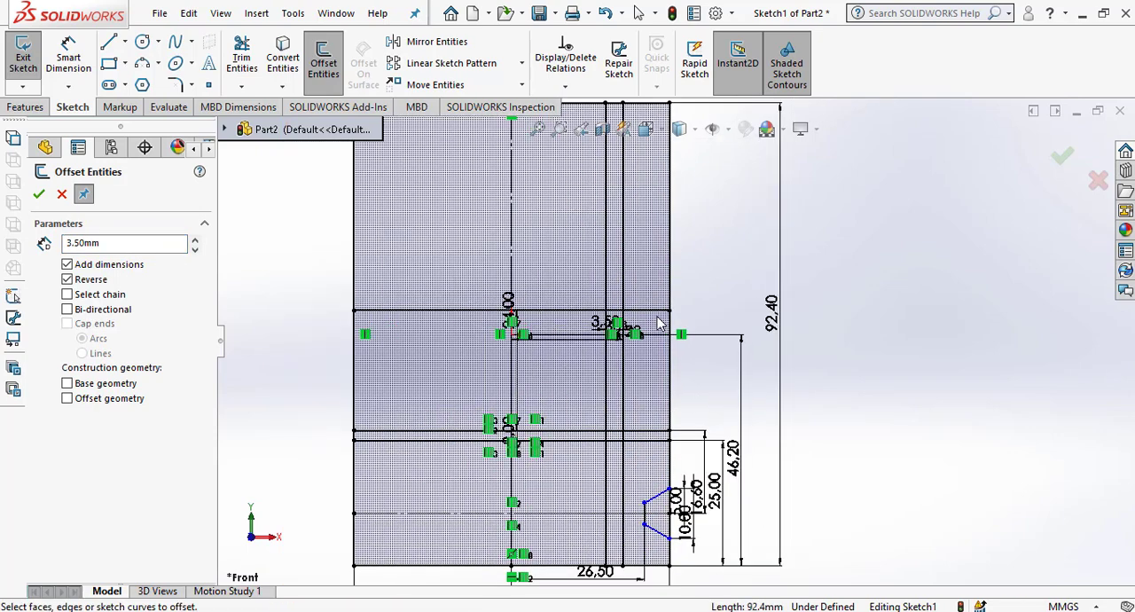
# Draw a slanted line about 24.25 mm long from the outer vertical offset's lower horizontal crossing up to the inner vertical offset's crossing with the 24 mm offset.
pyautogui.click(109, 41)
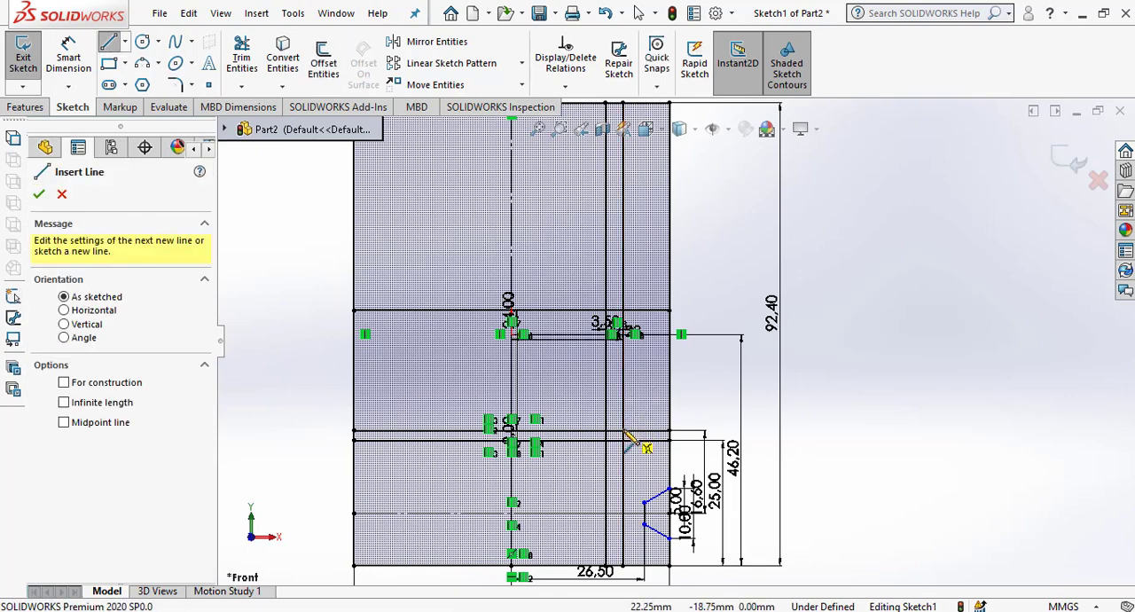
pyautogui.click(624, 432)
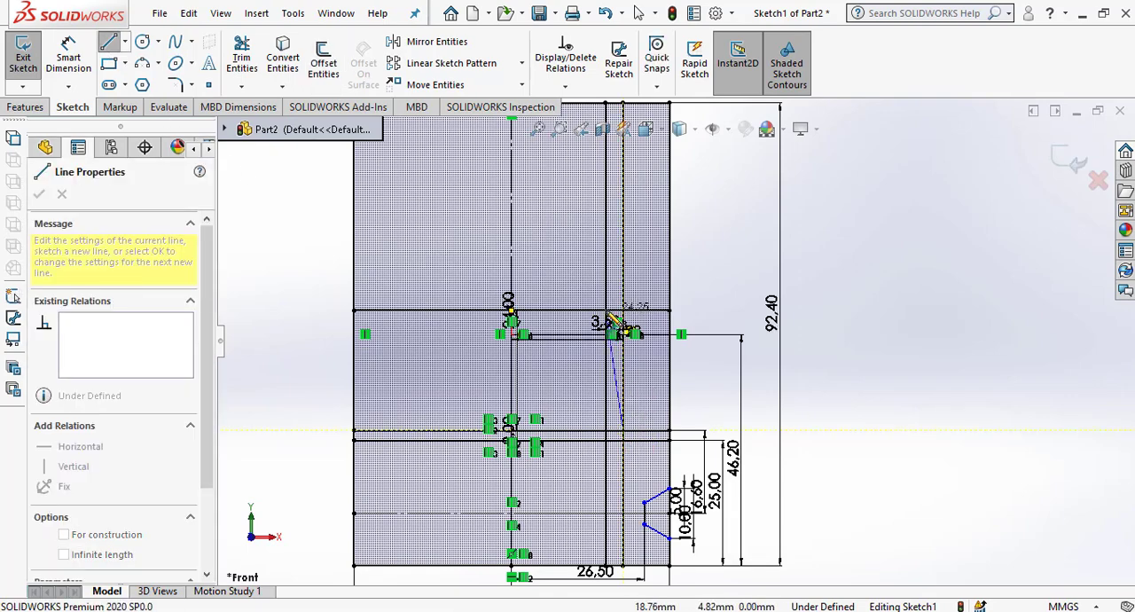
pyautogui.click(615, 321)
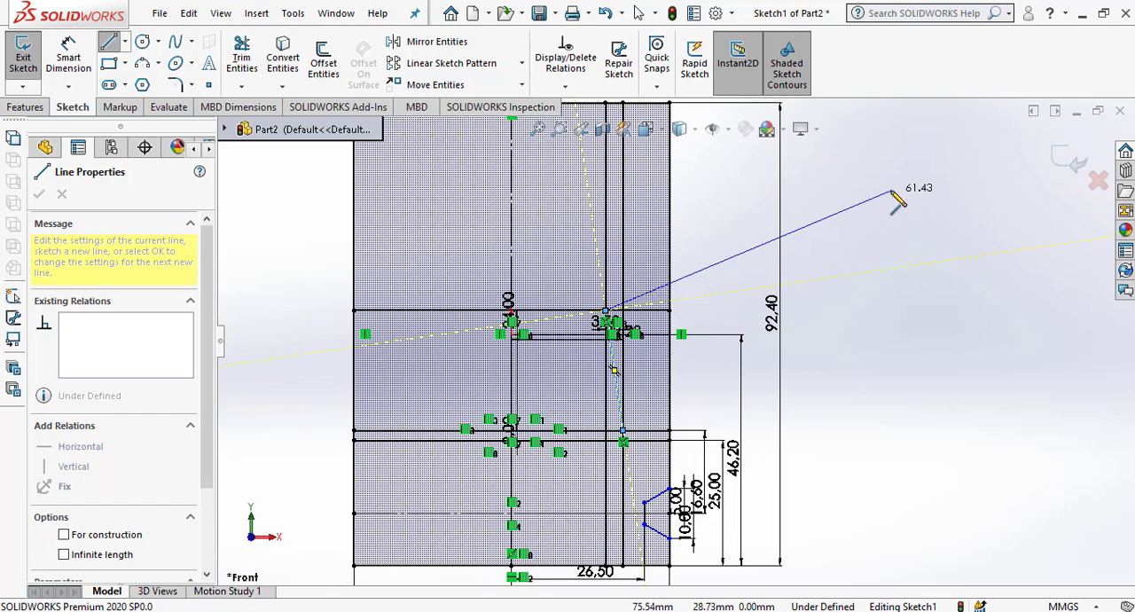
pyautogui.rightClick(905, 208)
pyautogui.click(905, 208)
pyautogui.click(684, 384)
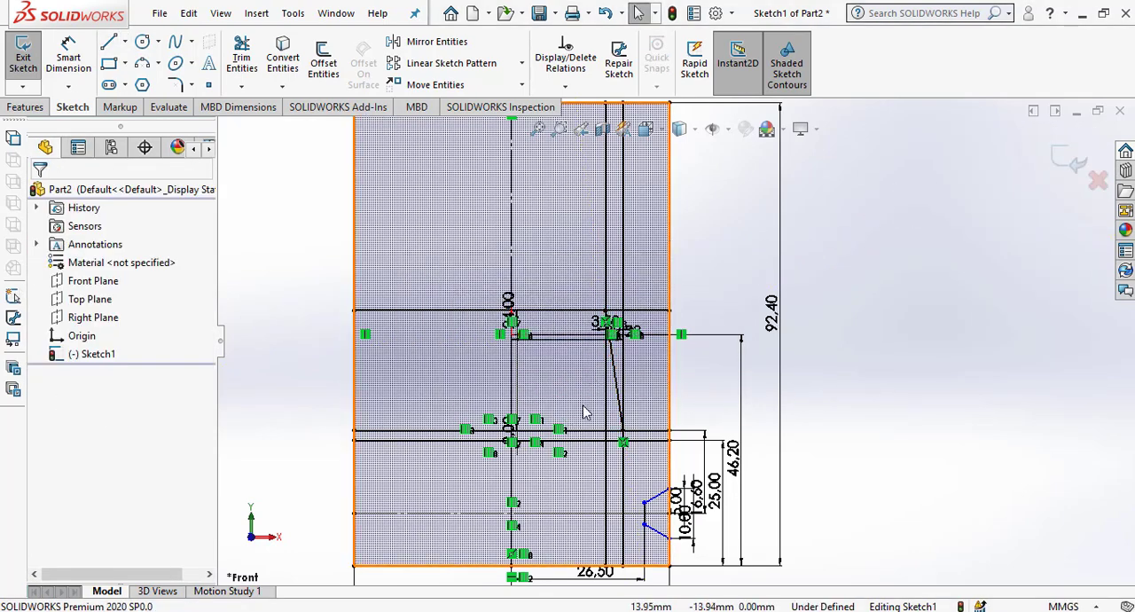
# Try to trim the slanted line to a corner with the profile's top edge, and undo the trim.
pyautogui.press('f')
pyautogui.scroll(-1, 666, 314)
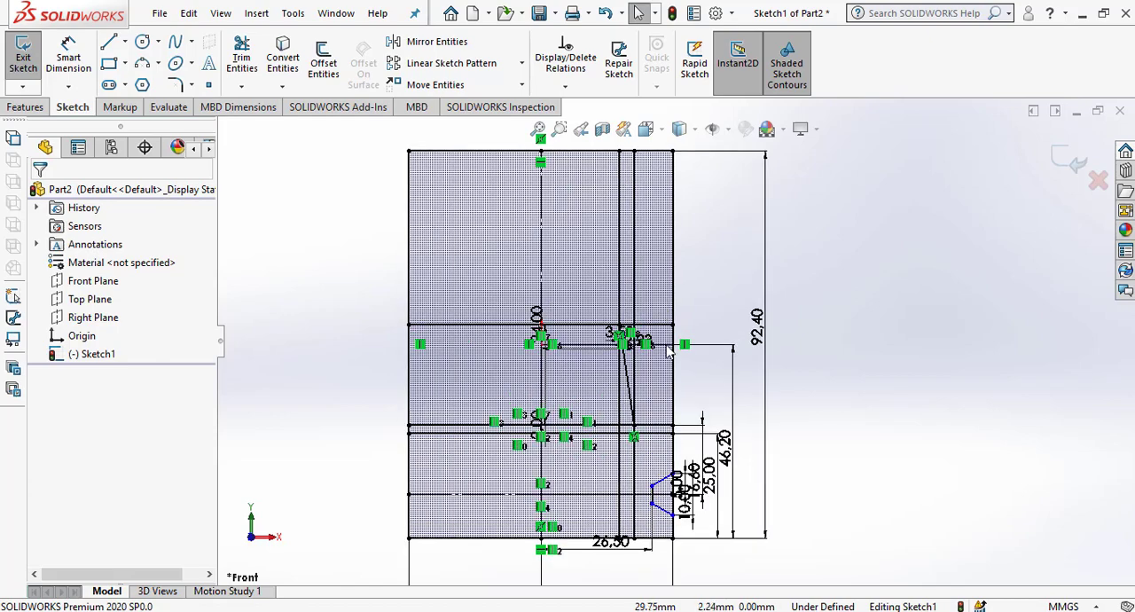
pyautogui.scroll(-3, 625, 375)
pyautogui.scroll(2, 634, 373)
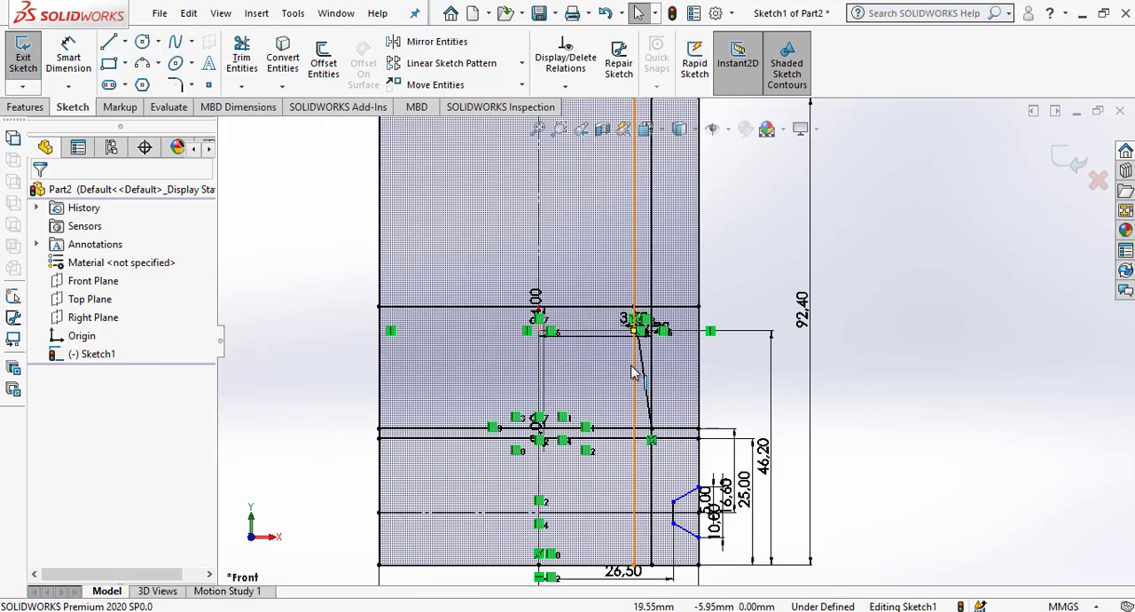
pyautogui.scroll(-1, 657, 377)
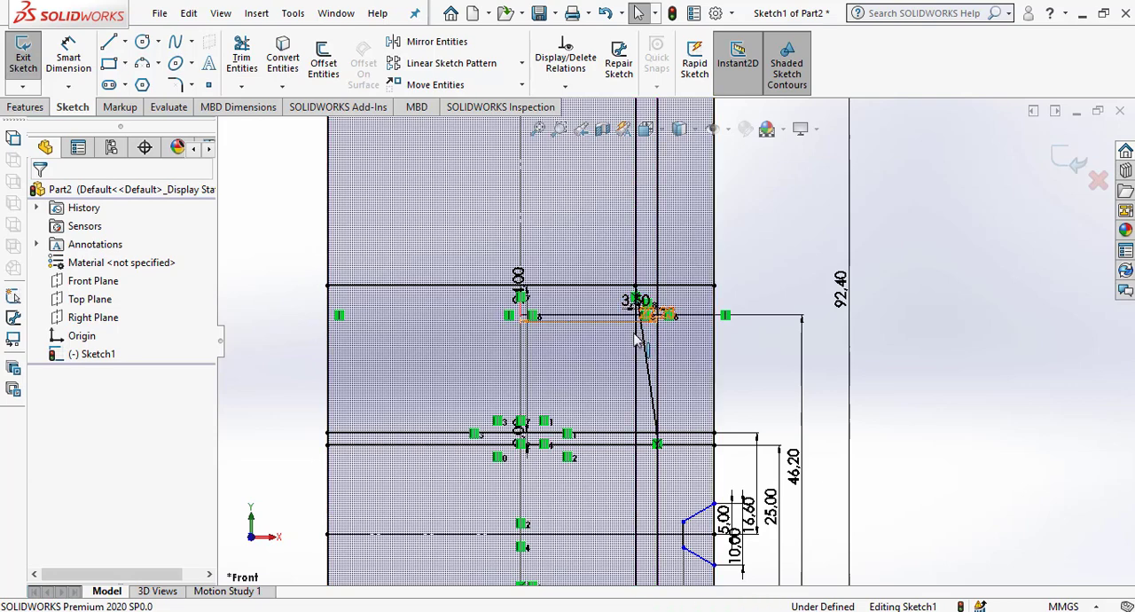
pyautogui.click(251, 68)
pyautogui.click(53, 345)
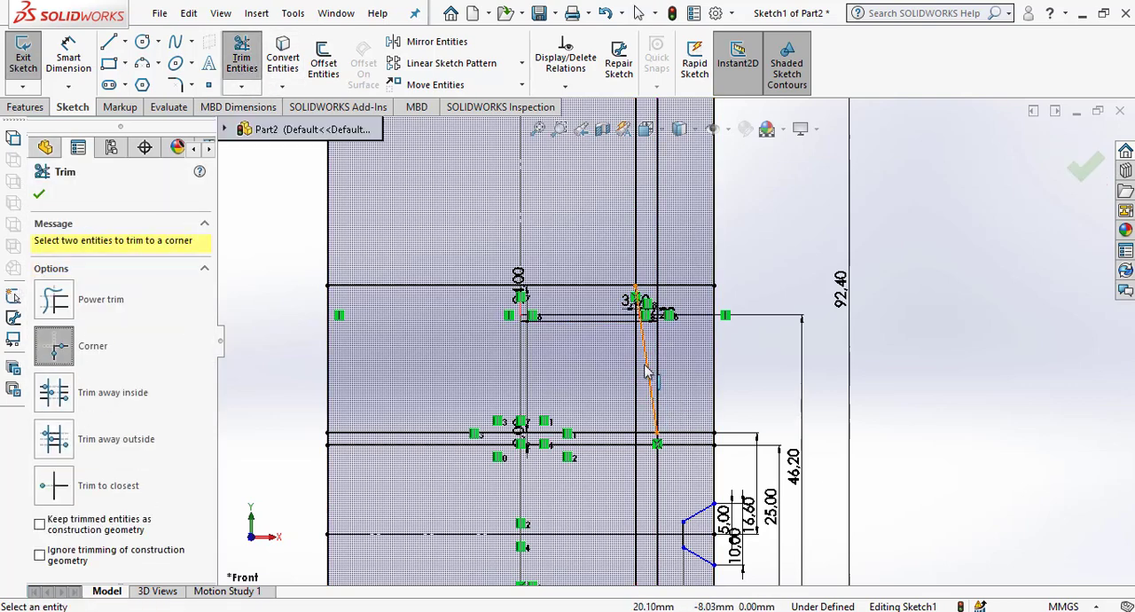
pyautogui.click(647, 371)
pyautogui.scroll(3, 647, 370)
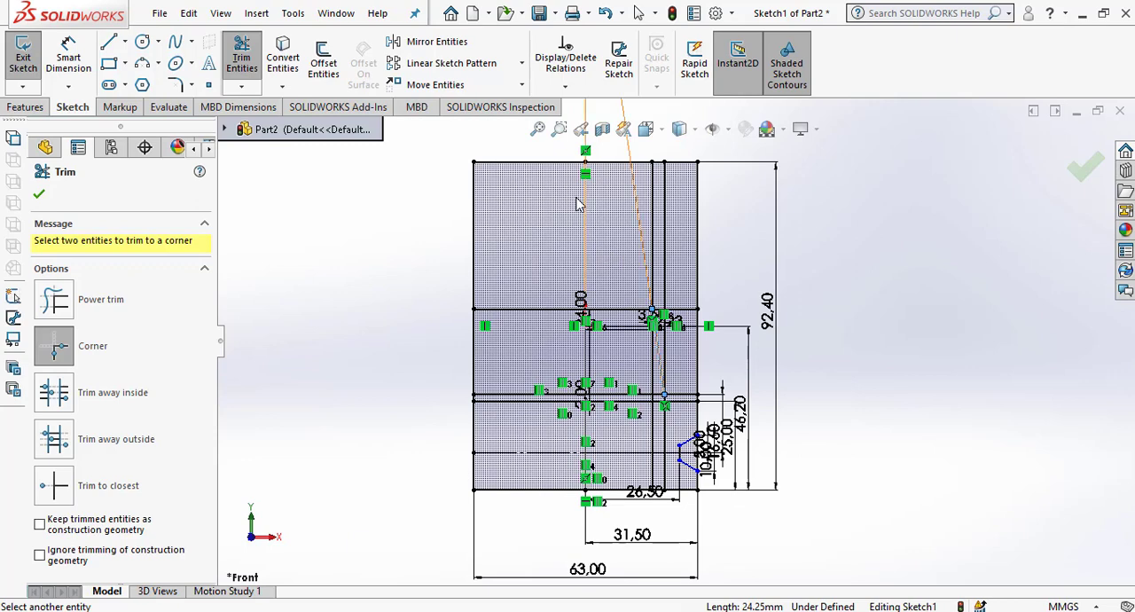
pyautogui.click(539, 171)
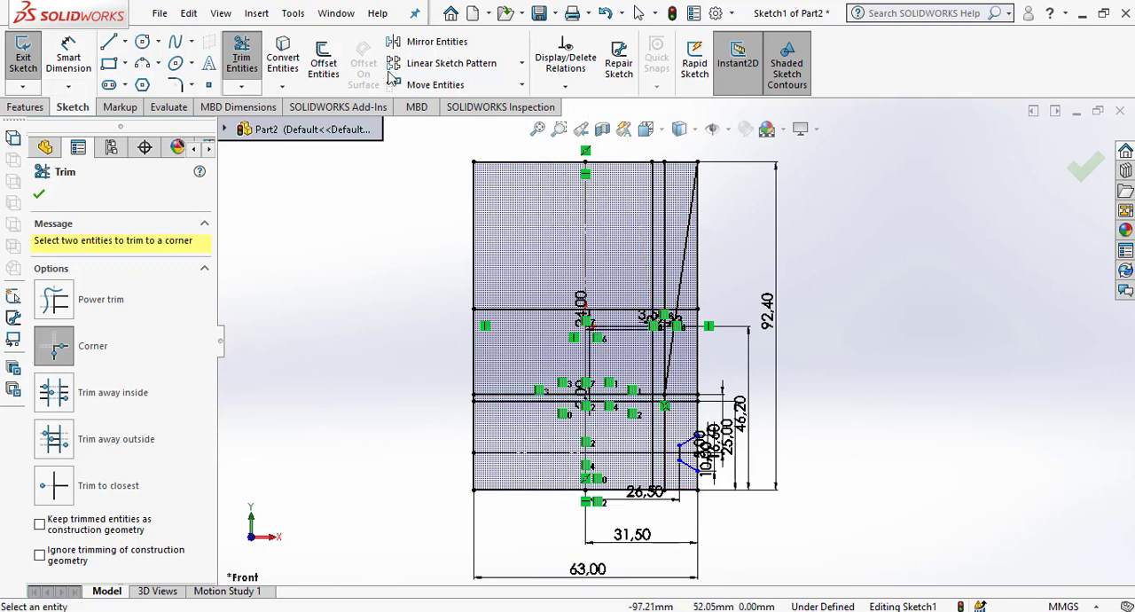
pyautogui.click(639, 13)
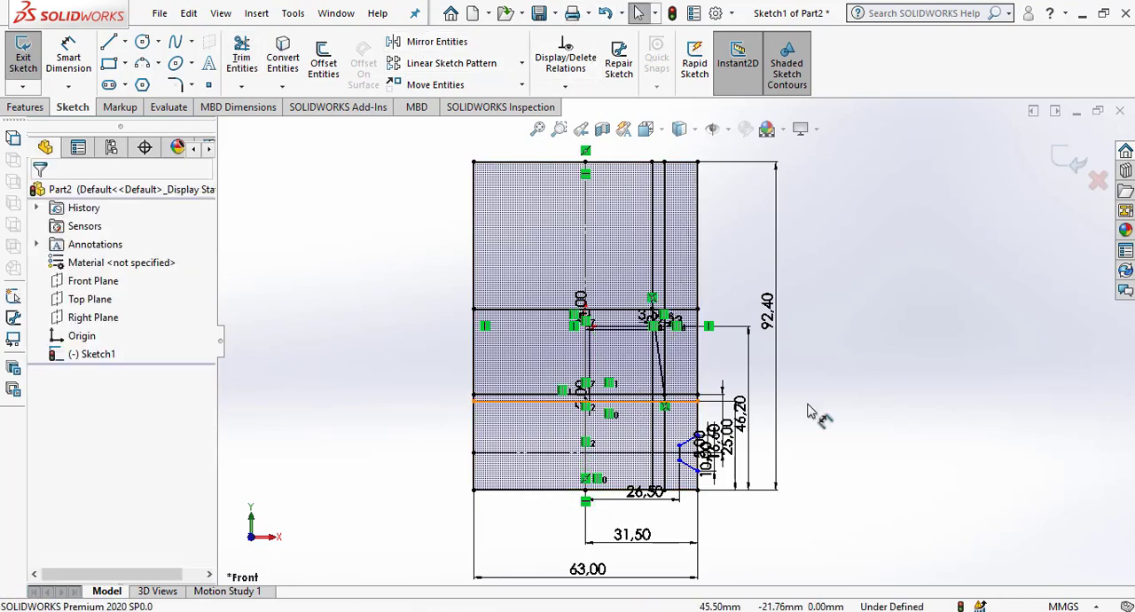
pyautogui.scroll(-5, 670, 351)
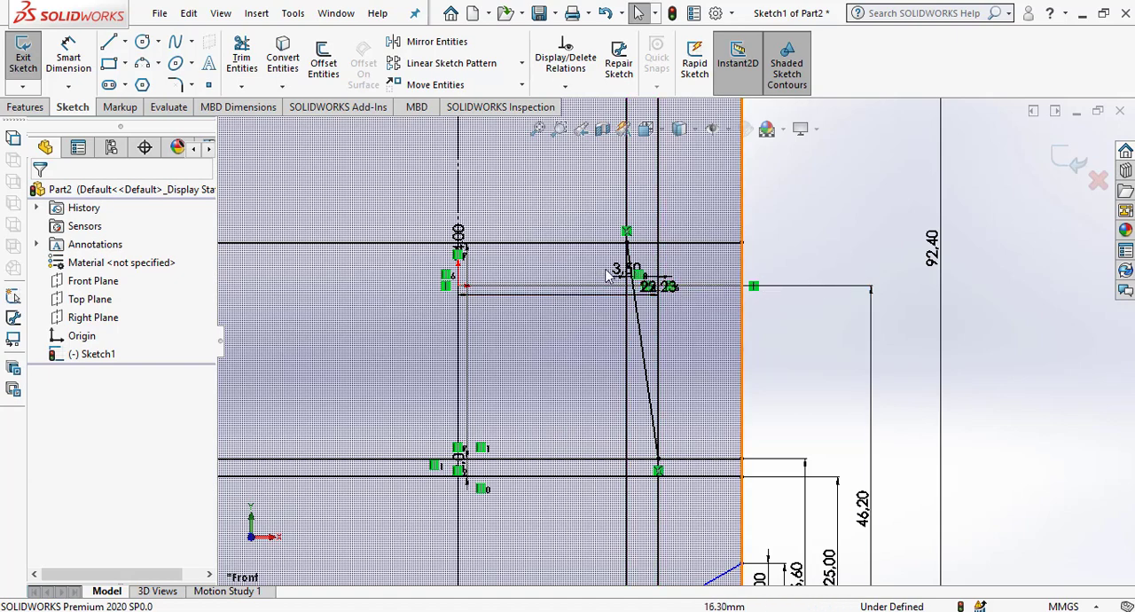
# Move the 3.50 dimension aside, and delete the 24 mm horizontal offset and the inner vertical offset, keeping the slanted line.
pyautogui.moveTo(609, 276); pyautogui.dragTo(569, 403)
pyautogui.click(670, 252)
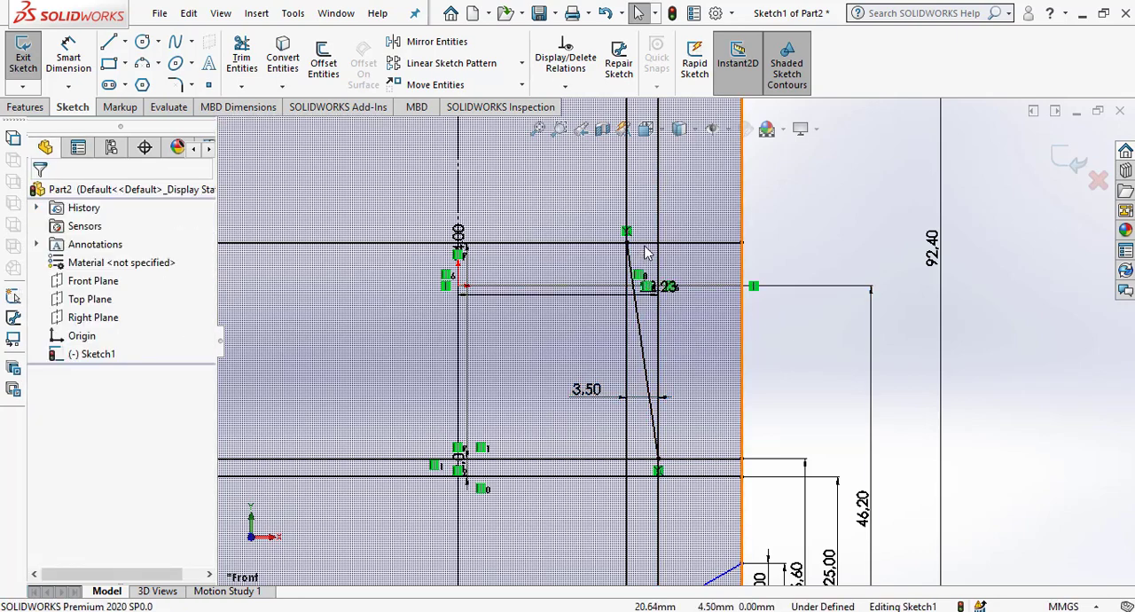
pyautogui.click(644, 243)
pyautogui.press('Delete')
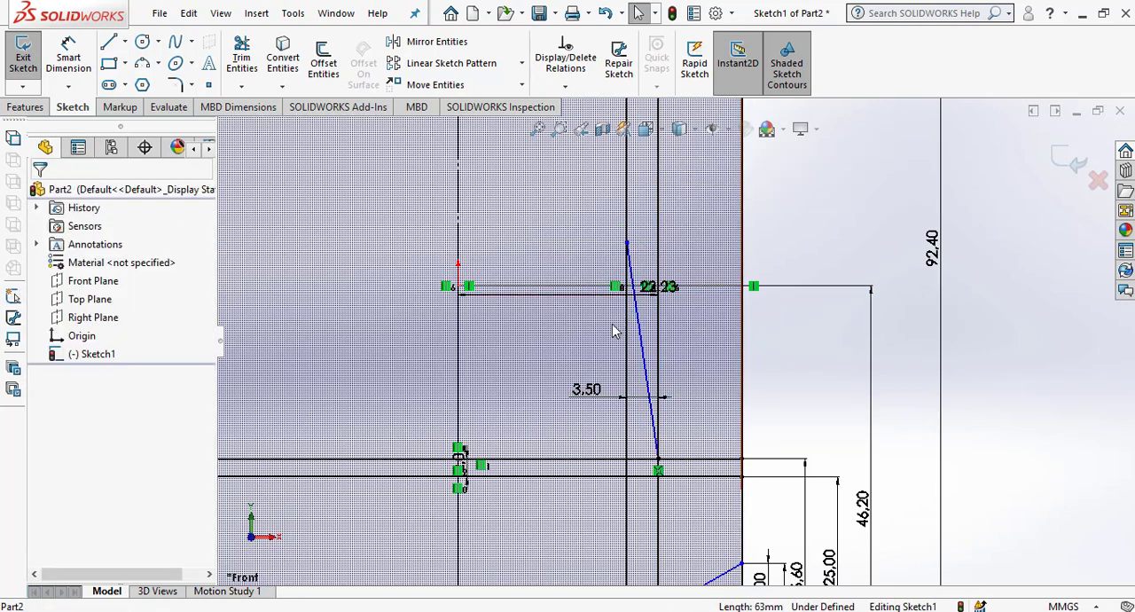
pyautogui.click(627, 355)
pyautogui.press('Delete')
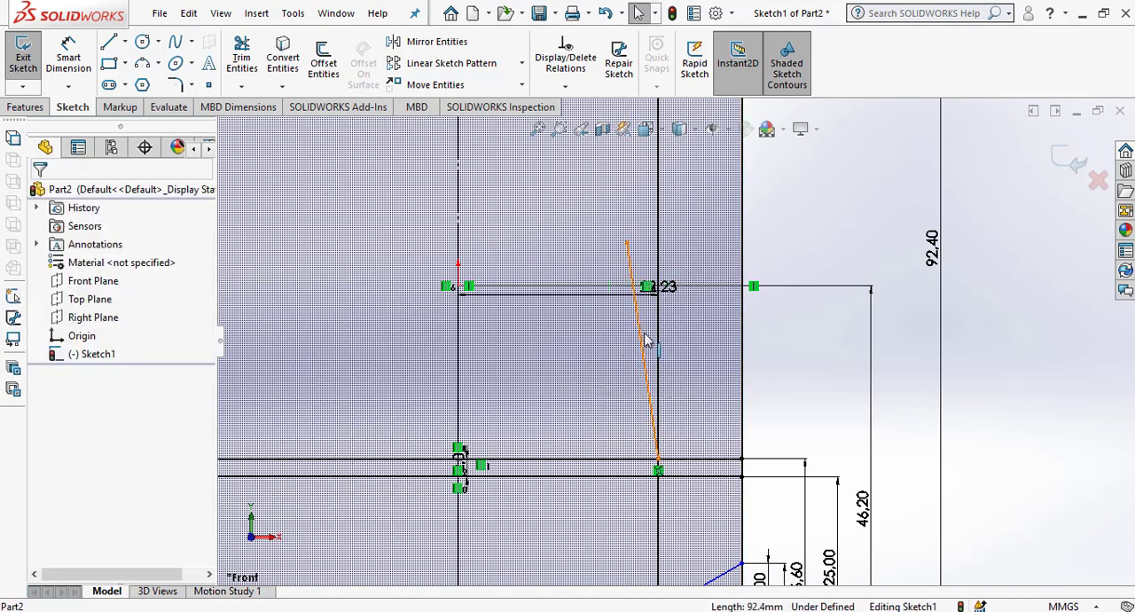
pyautogui.click(641, 339)
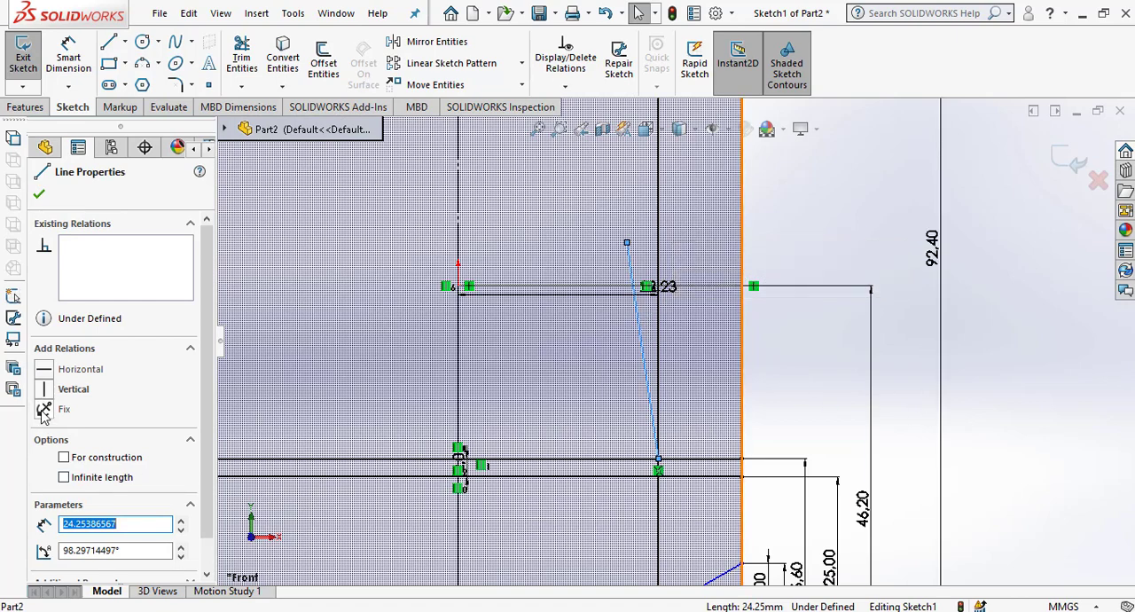
pyautogui.click(799, 384)
# Try again to trim the profile's top edge and the slanted line to a corner, and undo the trim.
pyautogui.scroll(6, 789, 401)
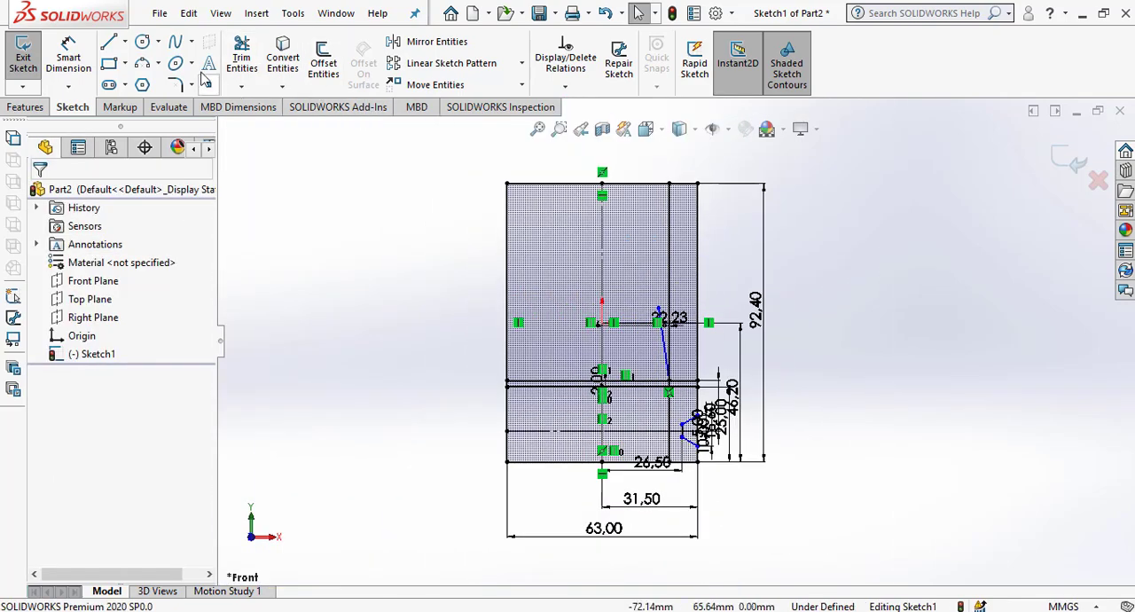
pyautogui.click(241, 58)
pyautogui.click(127, 330)
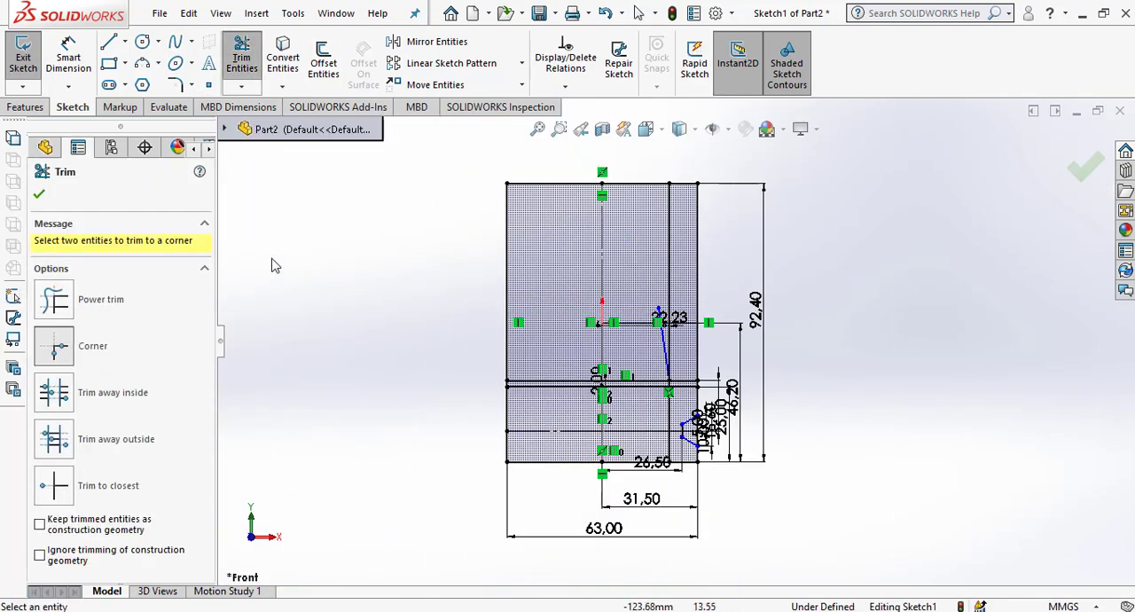
pyautogui.click(550, 184)
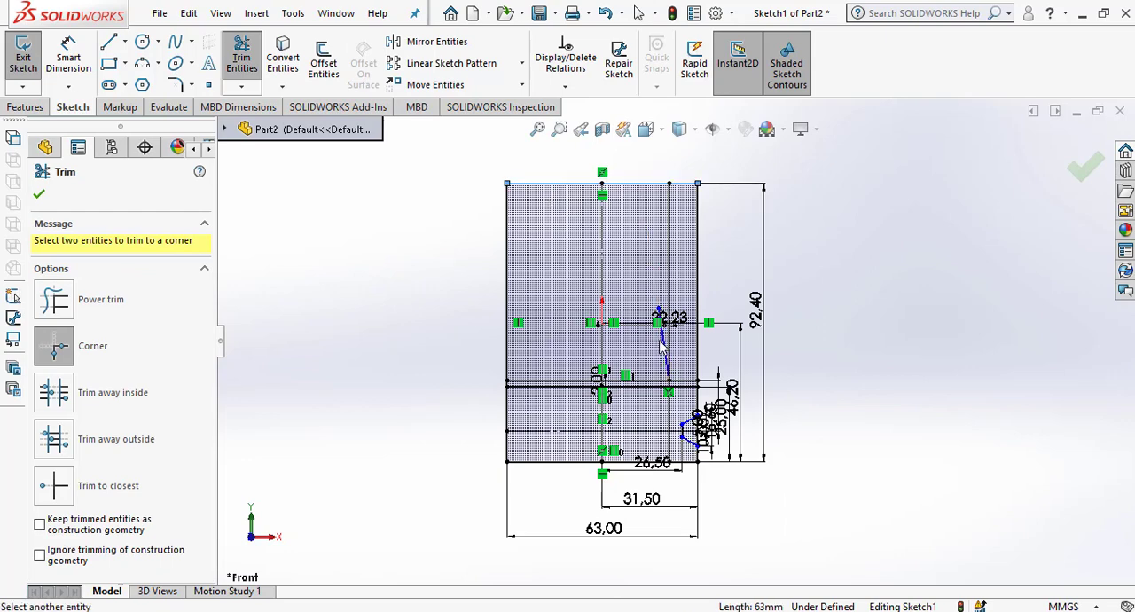
pyautogui.click(661, 346)
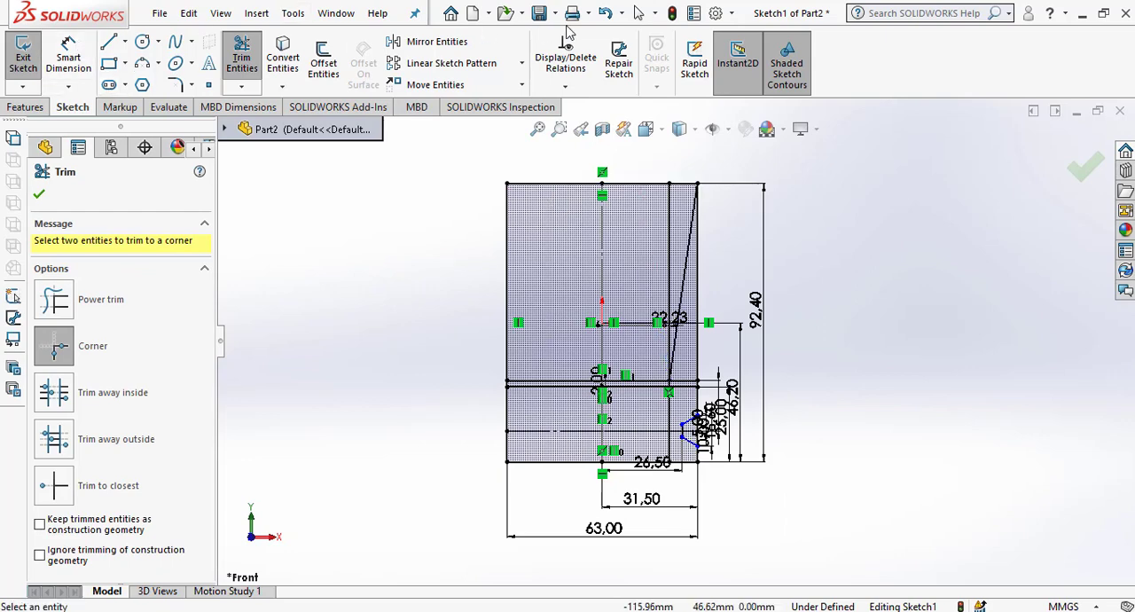
pyautogui.click(605, 14)
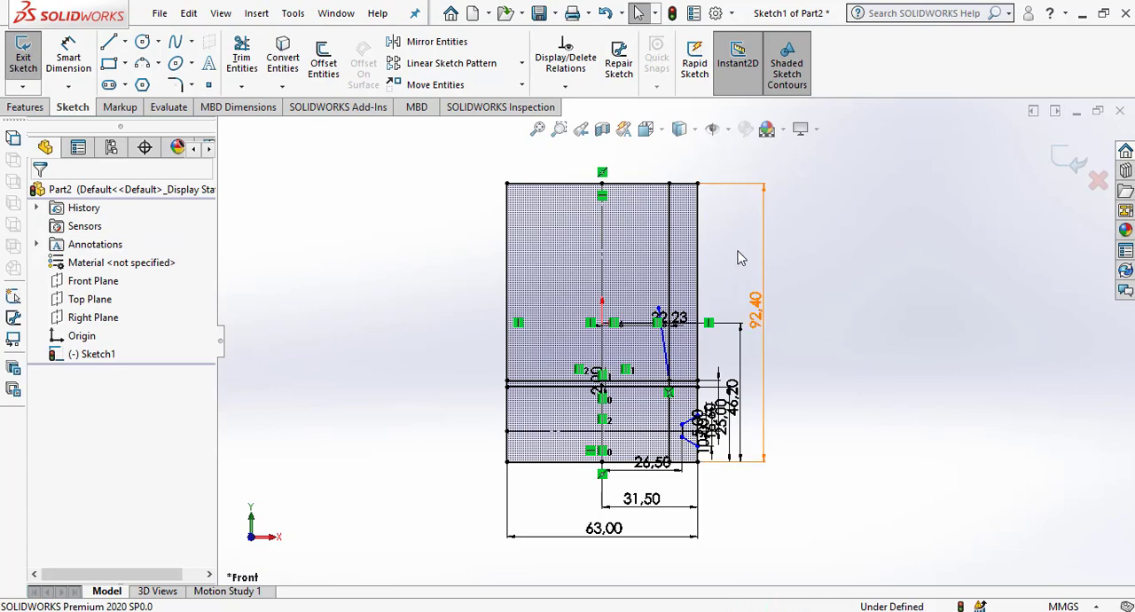
# Draw a horizontal helper line above the profile's top edge, extending past both sides of the profile.
pyautogui.scroll(1, 651, 261)
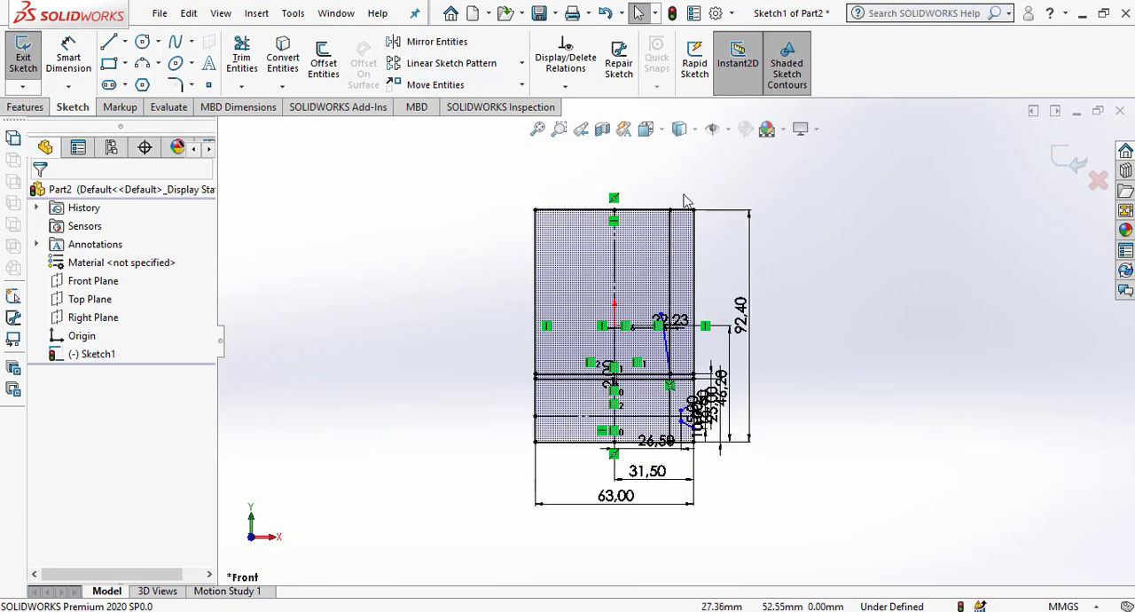
pyautogui.scroll(-2, 684, 196)
pyautogui.click(101, 43)
pyautogui.click(416, 196)
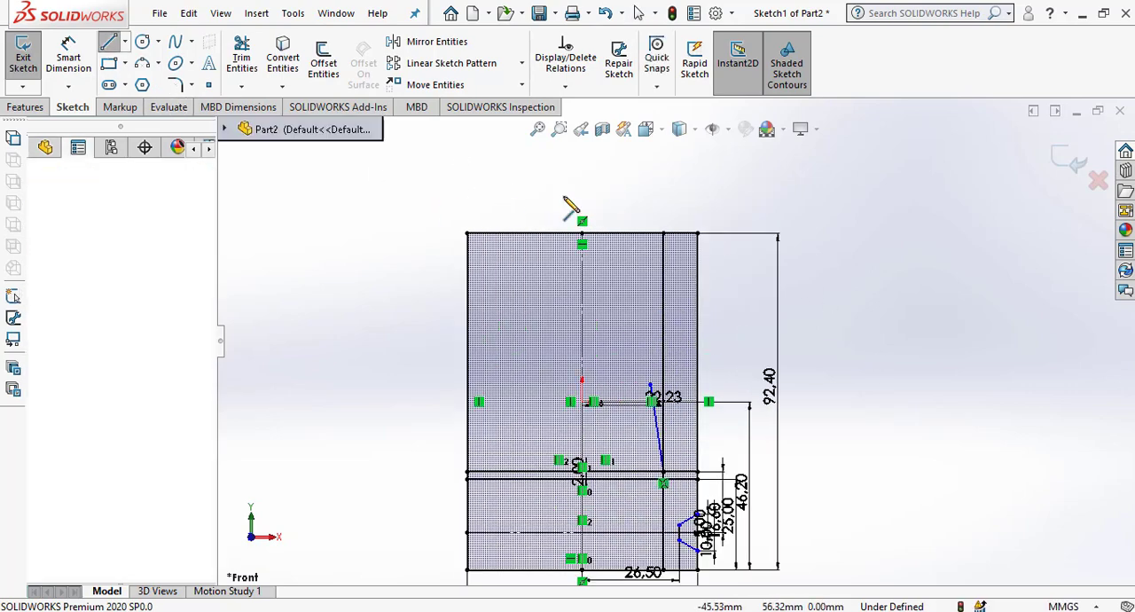
pyautogui.click(717, 196)
pyautogui.rightClick(775, 147)
pyautogui.click(794, 161)
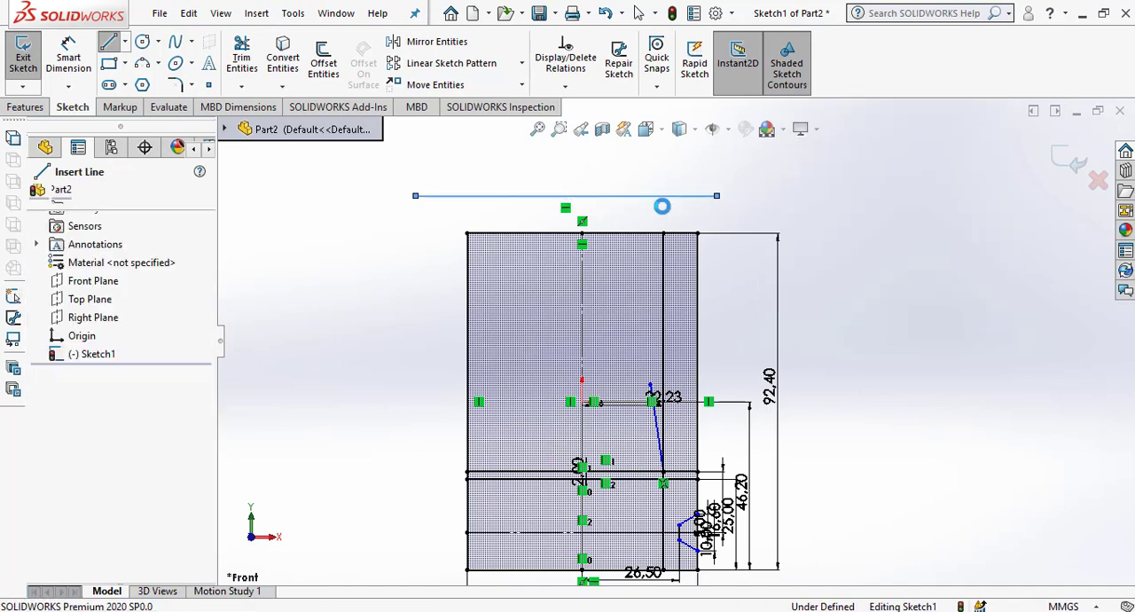
# Trim the helper line and the slanted line to a corner so the slanted line extends past the profile's top edge.
pyautogui.click(242, 57)
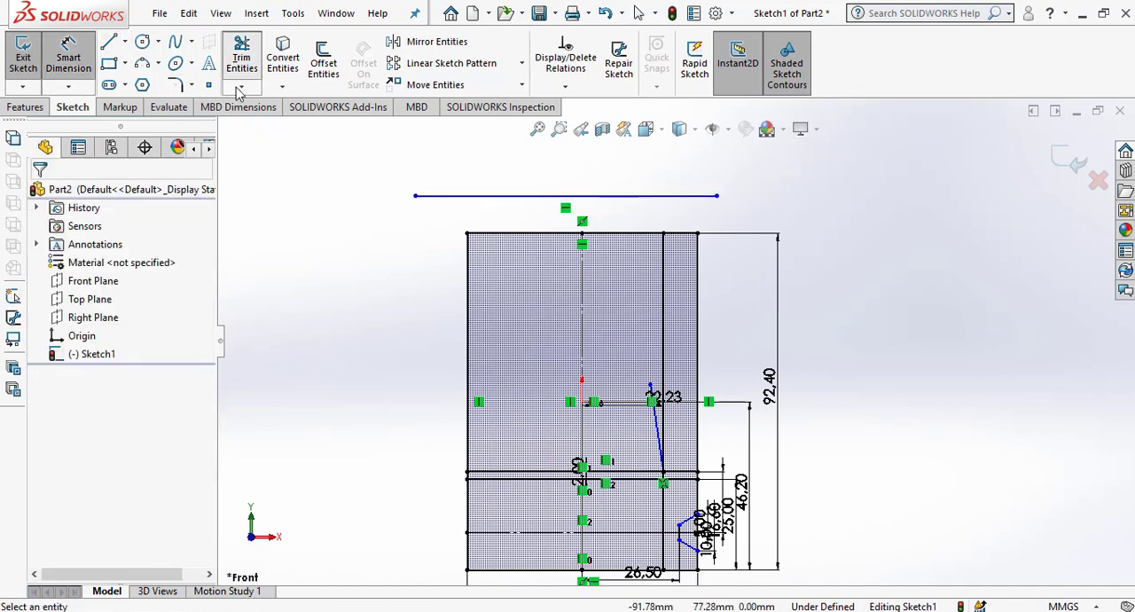
pyautogui.click(458, 203)
pyautogui.click(658, 424)
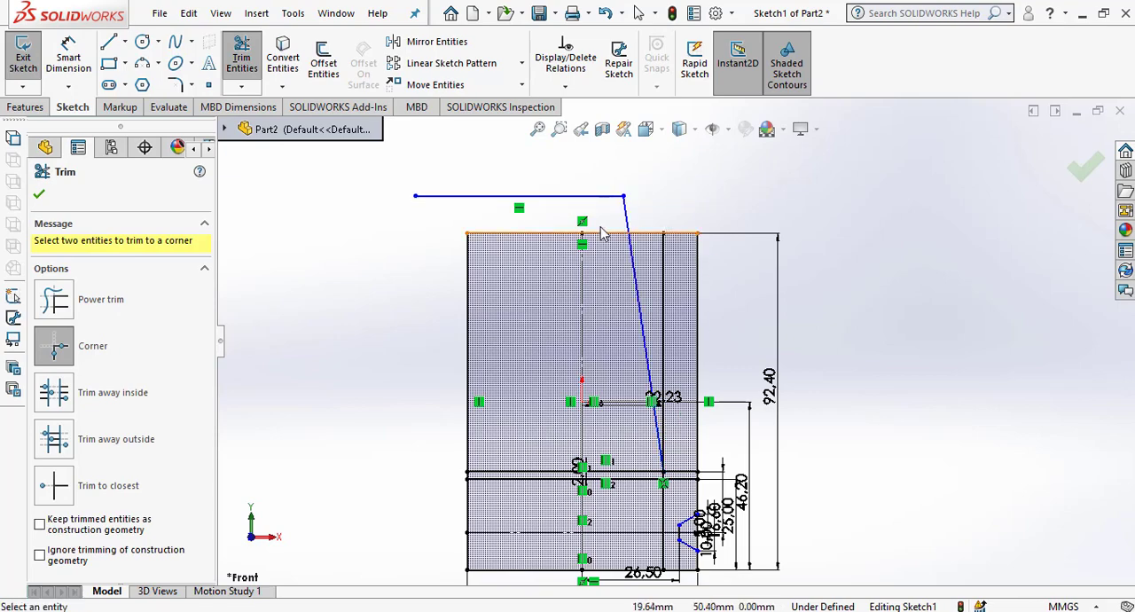
pyautogui.click(39, 197)
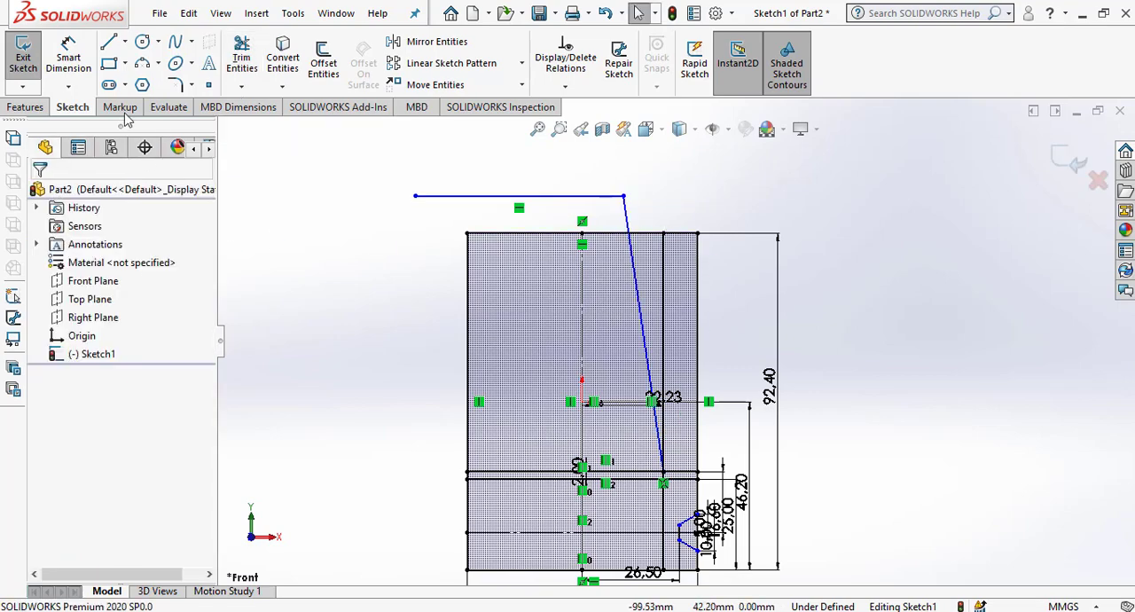
# Power-trim the part of the slanted line that protrudes above the profile's top edge.
pyautogui.click(241, 57)
pyautogui.click(54, 302)
pyautogui.scroll(5, 679, 282)
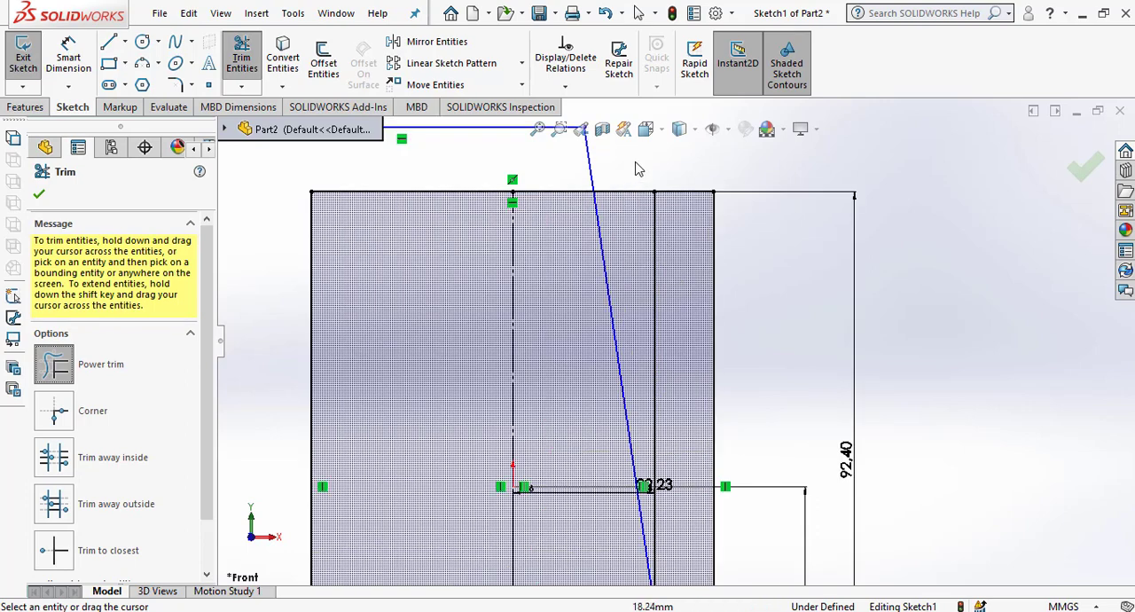
pyautogui.moveTo(560, 170)
pyautogui.mouseDown()
pyautogui.moveTo(628, 175)
pyautogui.moveTo(634, 224)
pyautogui.mouseUp()
pyautogui.scroll(4, 630, 234)
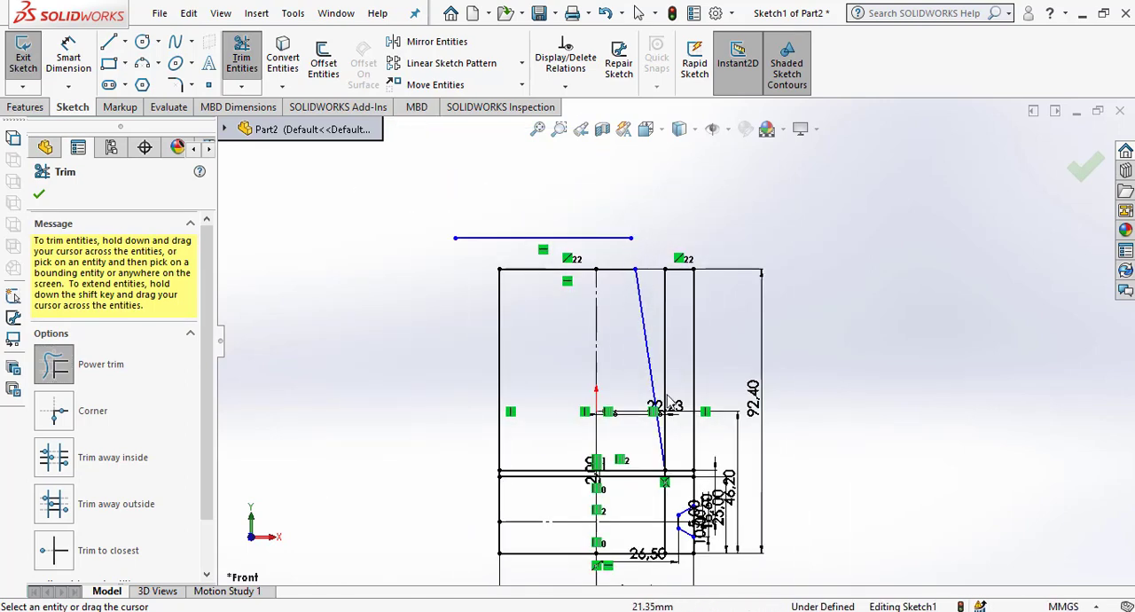
pyautogui.scroll(-2, 674, 404)
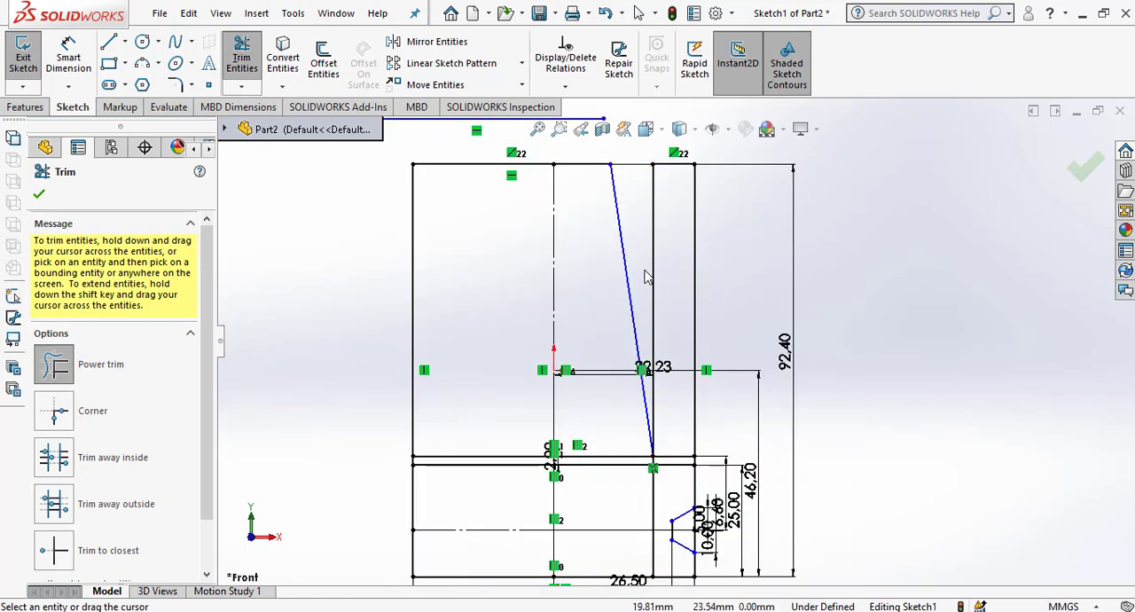
# Trim the upper horizontal line outside the slanted line's foot, the right edge between the two horizontals, and the vertical offset above them.
pyautogui.scroll(5, 665, 462)
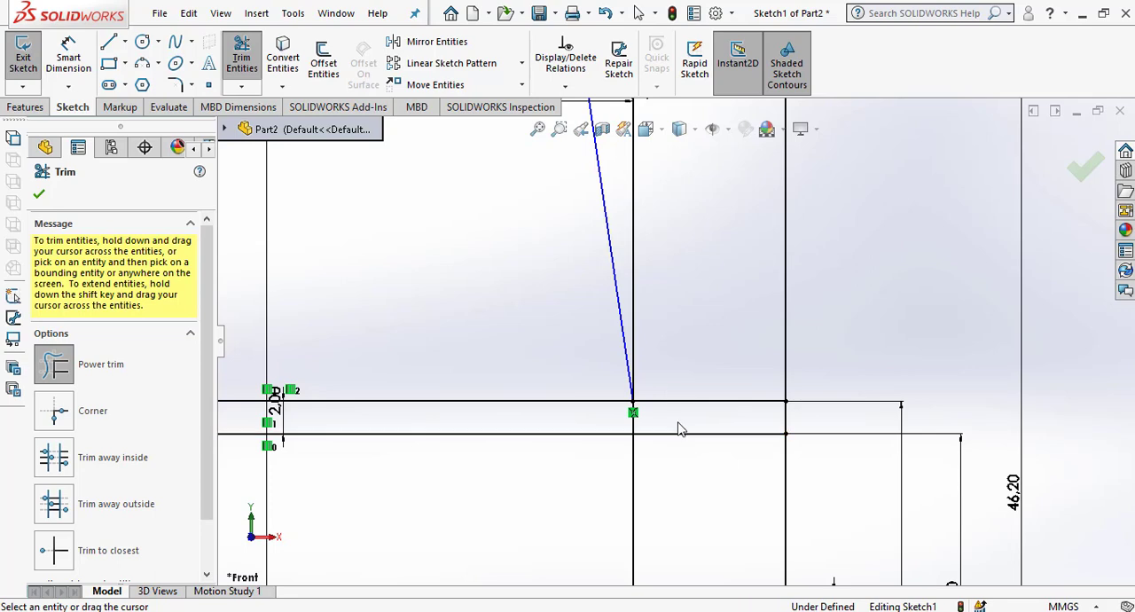
pyautogui.scroll(2, 666, 379)
pyautogui.moveTo(687, 391)
pyautogui.mouseDown()
pyautogui.moveTo(802, 397)
pyautogui.moveTo(761, 401)
pyautogui.moveTo(703, 371)
pyautogui.mouseUp()
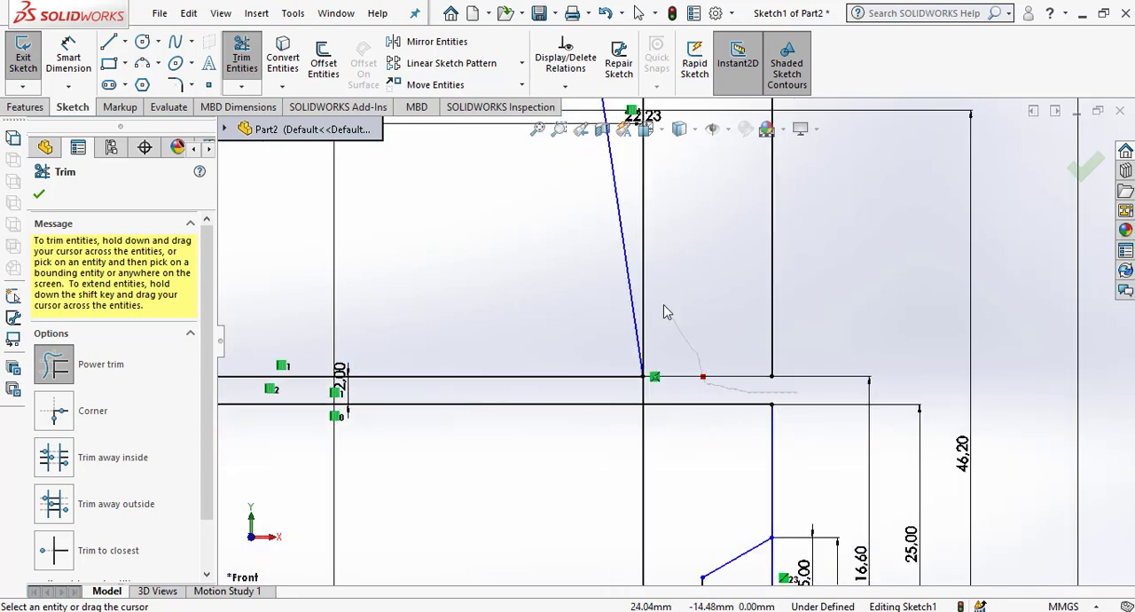
pyautogui.moveTo(668, 312); pyautogui.dragTo(647, 274)
# Trim all of the vertical offset line below the lower of the two closely spaced horizontal lines.
pyautogui.scroll(-2, 712, 391)
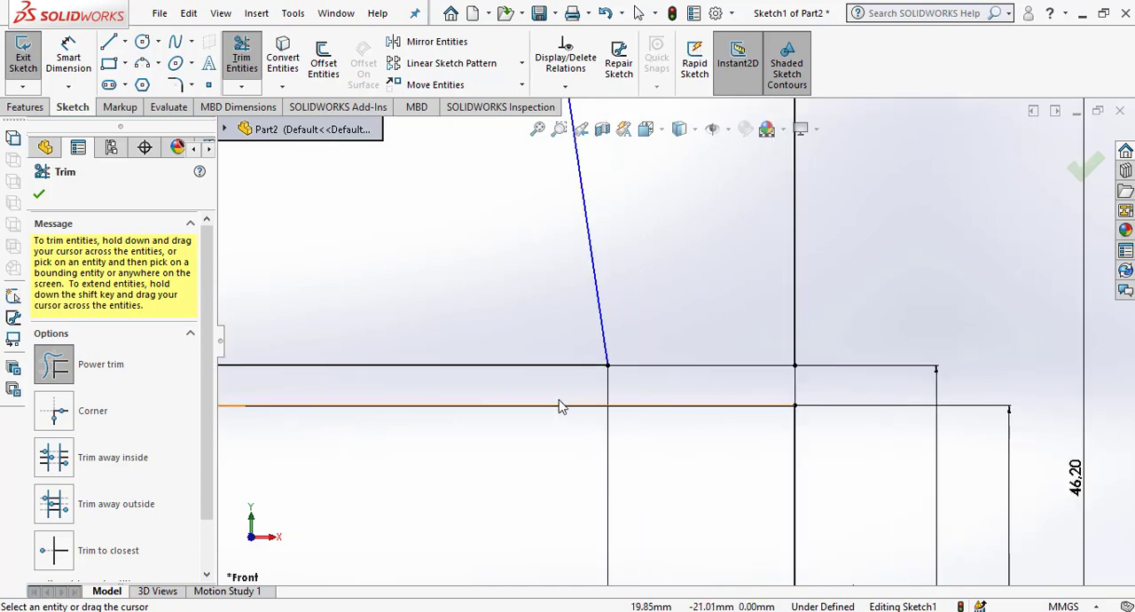
pyautogui.scroll(2, 603, 399)
pyautogui.moveTo(704, 459); pyautogui.dragTo(594, 455)
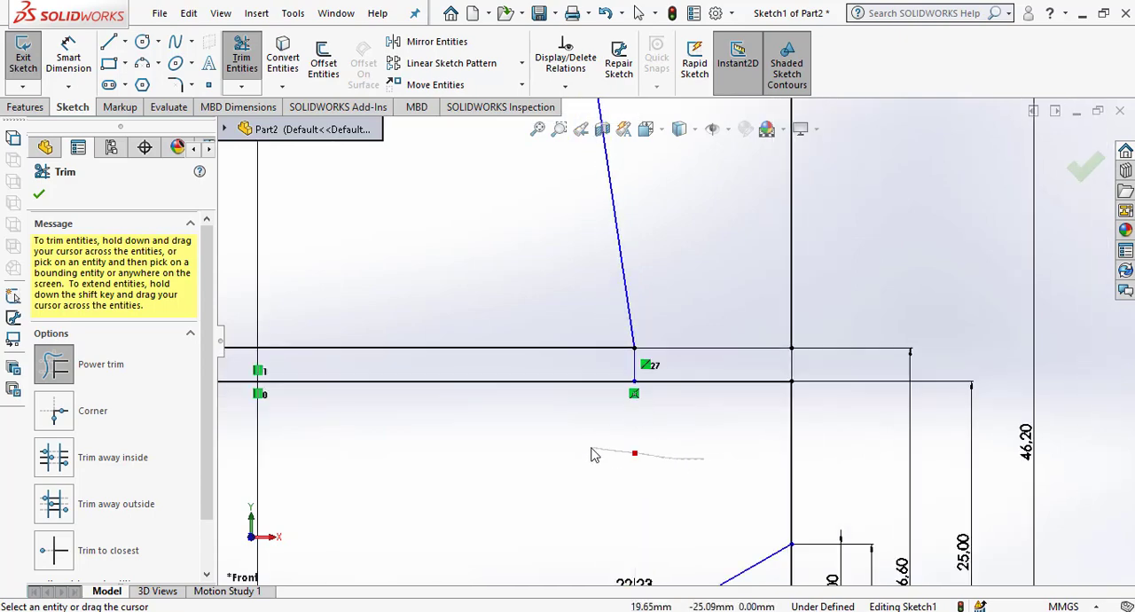
pyautogui.scroll(6, 674, 439)
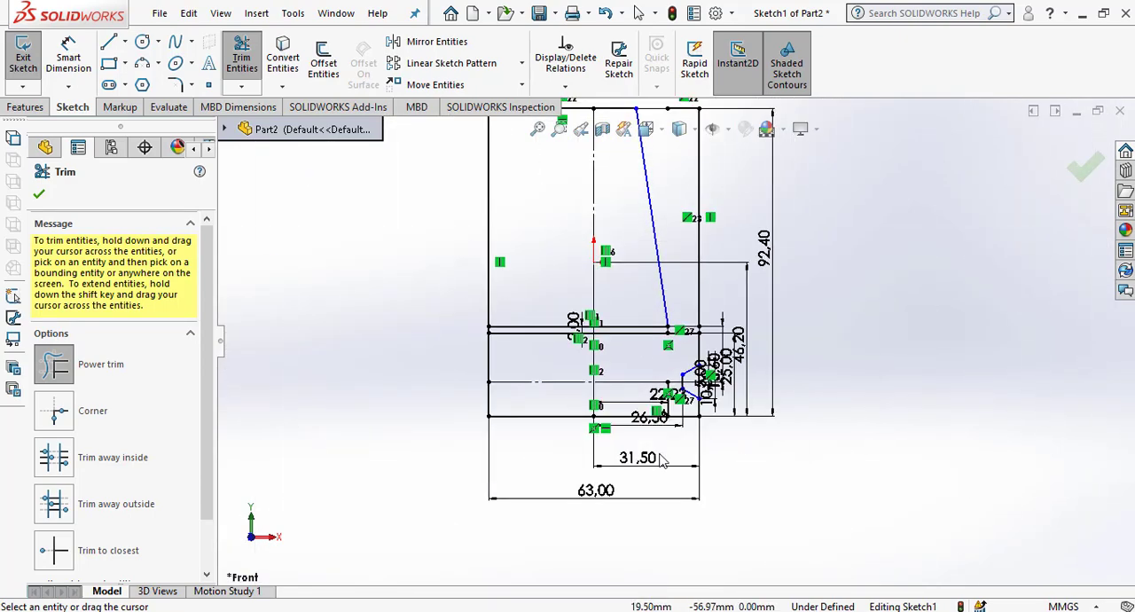
pyautogui.scroll(-6, 661, 442)
pyautogui.moveTo(700, 389); pyautogui.dragTo(608, 372)
# Trim both closely spaced horizontal lines between the vertical centreline and the short vertical step below the slanted line.
pyautogui.scroll(1, 657, 390)
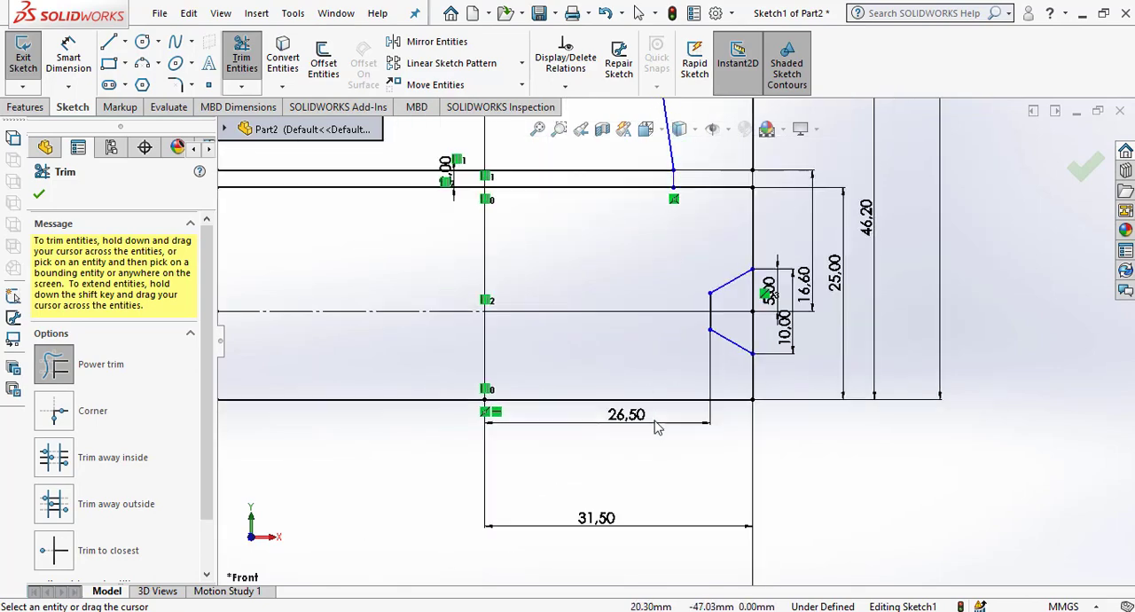
pyautogui.scroll(3, 657, 428)
pyautogui.scroll(-3, 567, 293)
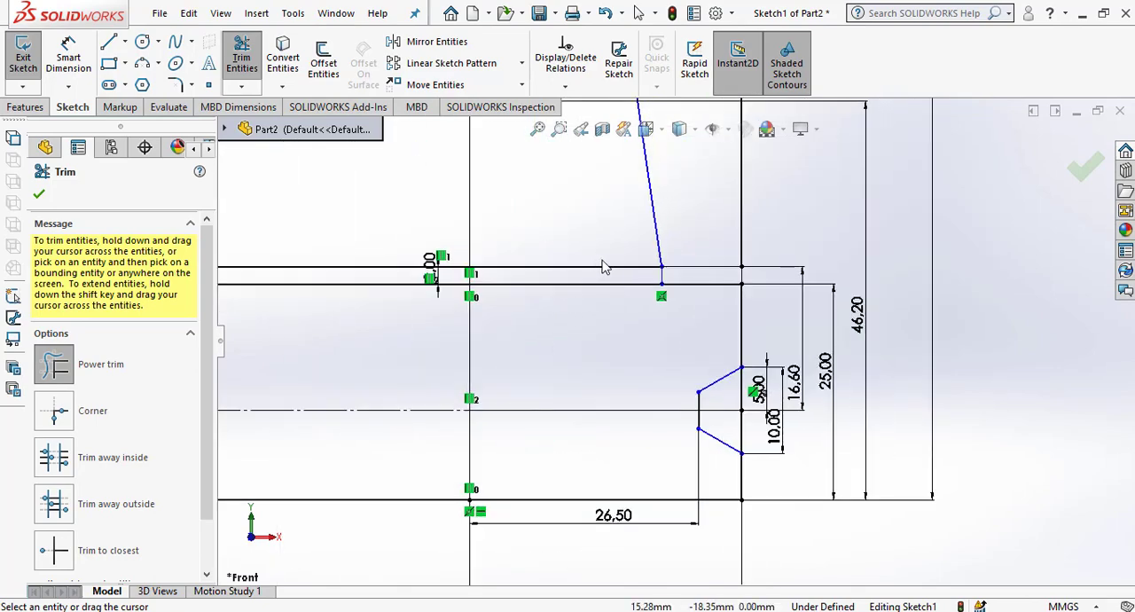
pyautogui.moveTo(609, 263); pyautogui.dragTo(611, 271)
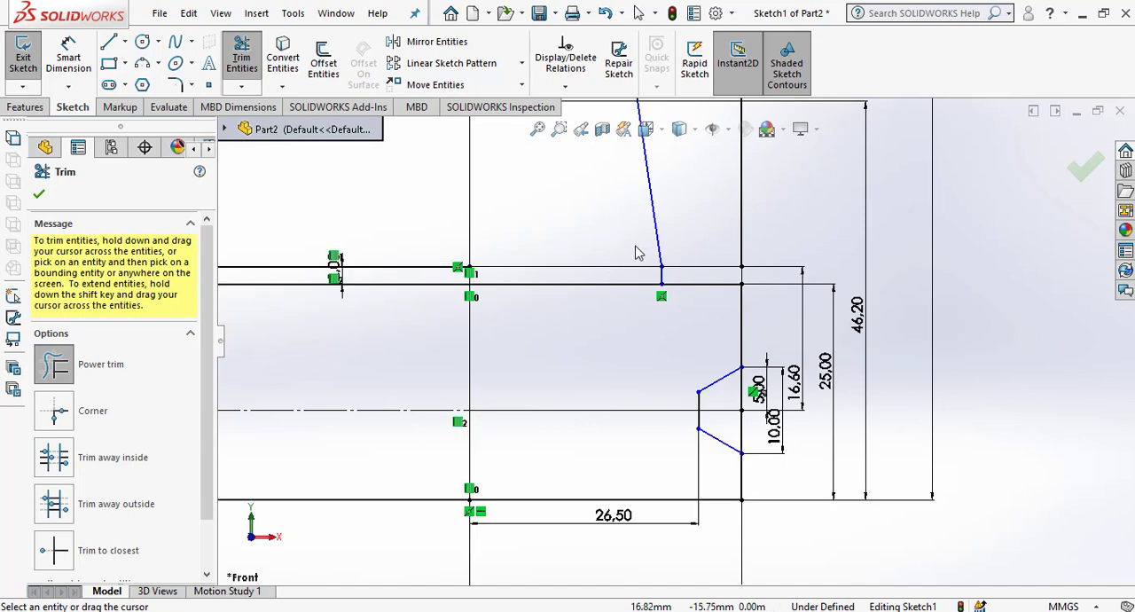
pyautogui.moveTo(611, 321); pyautogui.dragTo(592, 260)
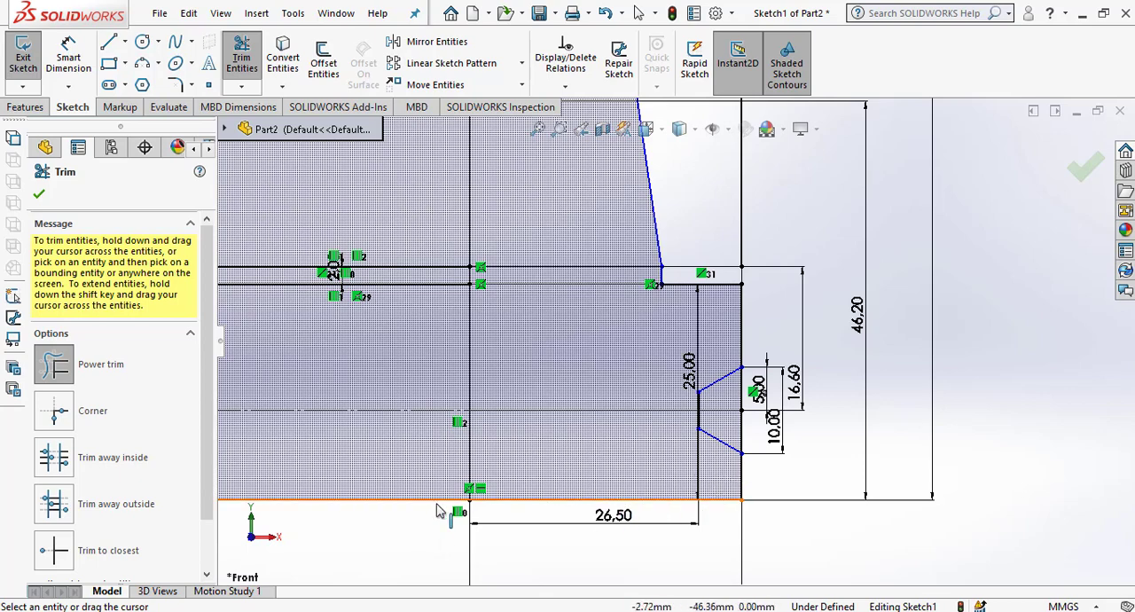
# Trim the profile's bottom and top edges on the left side of the vertical centreline, and finish trimming.
pyautogui.moveTo(409, 524); pyautogui.dragTo(410, 478)
pyautogui.scroll(3, 467, 529)
pyautogui.scroll(4, 621, 382)
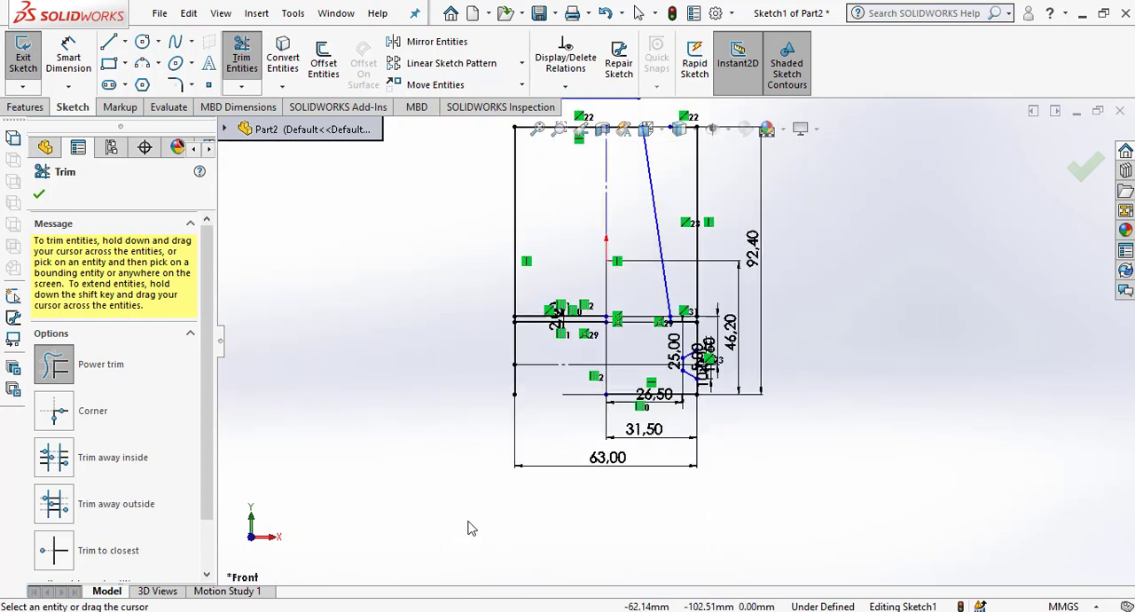
pyautogui.scroll(-6, 621, 208)
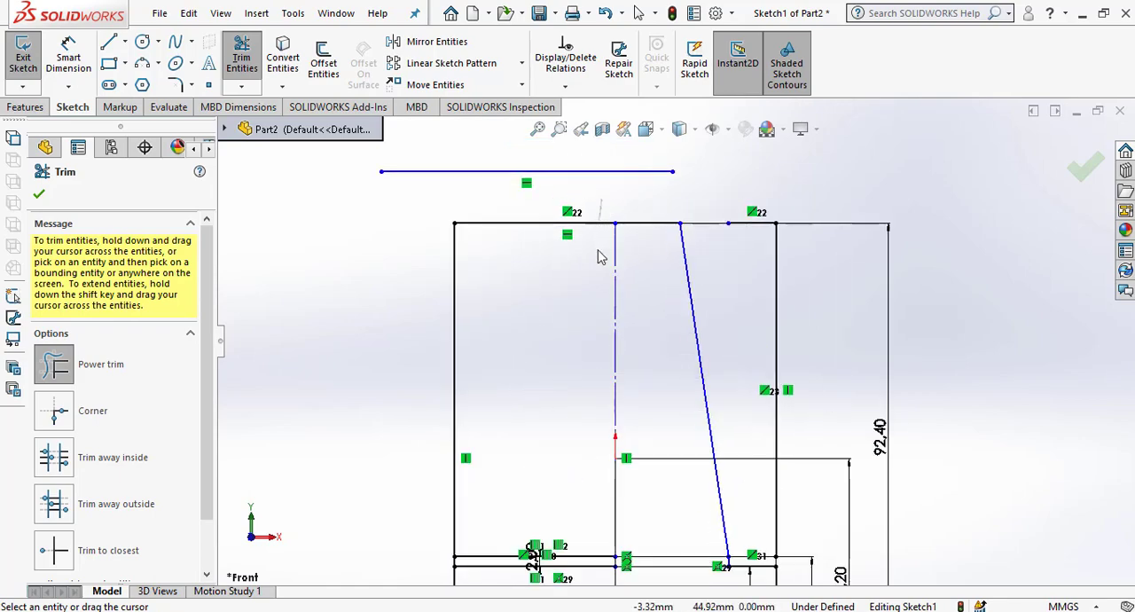
pyautogui.moveTo(598, 257); pyautogui.dragTo(574, 284)
pyautogui.scroll(3, 552, 302)
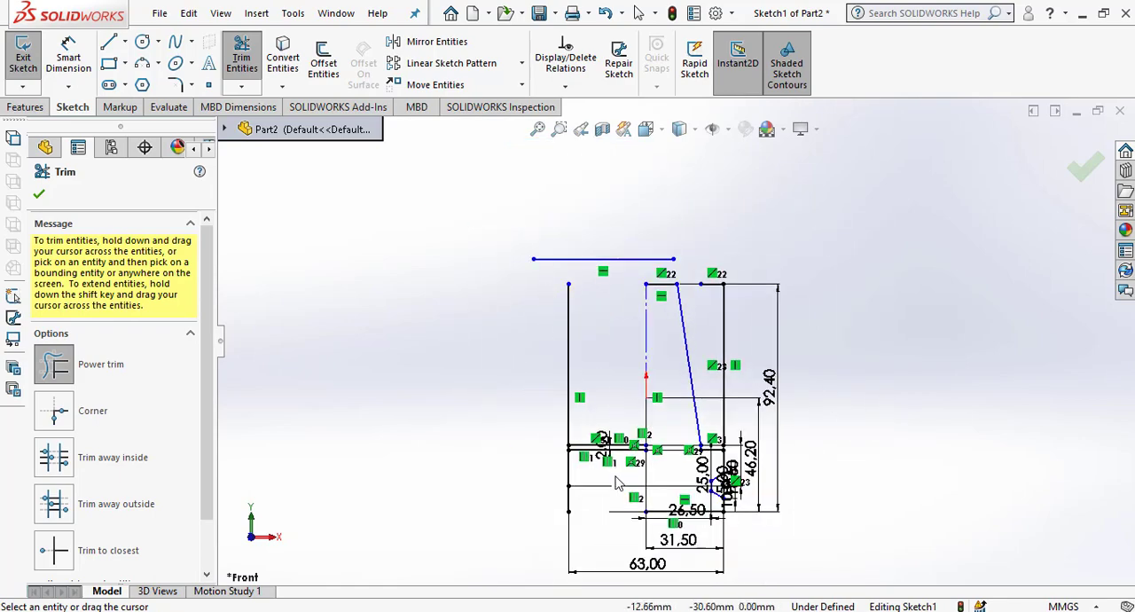
pyautogui.press('Escape')
# Delete the profile's left edge, the leftover horizontal lines left of the centreline, and the helper line above the profile.
pyautogui.moveTo(599, 533); pyautogui.dragTo(582, 508)
pyautogui.moveTo(572, 457); pyautogui.dragTo(550, 418)
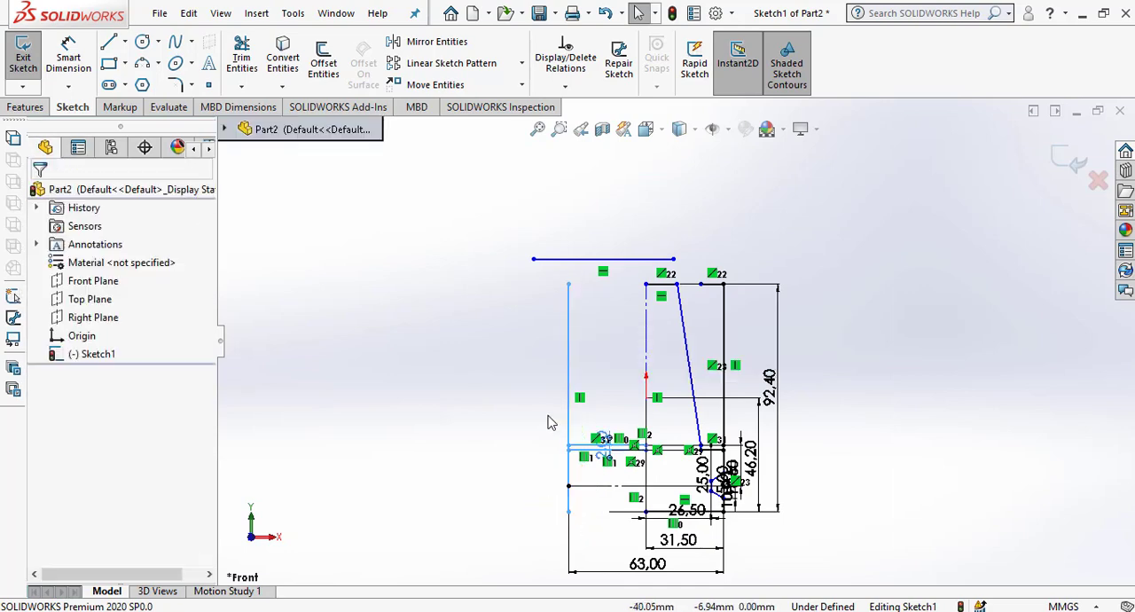
pyautogui.press('Delete')
pyautogui.moveTo(601, 330); pyautogui.dragTo(497, 241)
pyautogui.press('Delete')
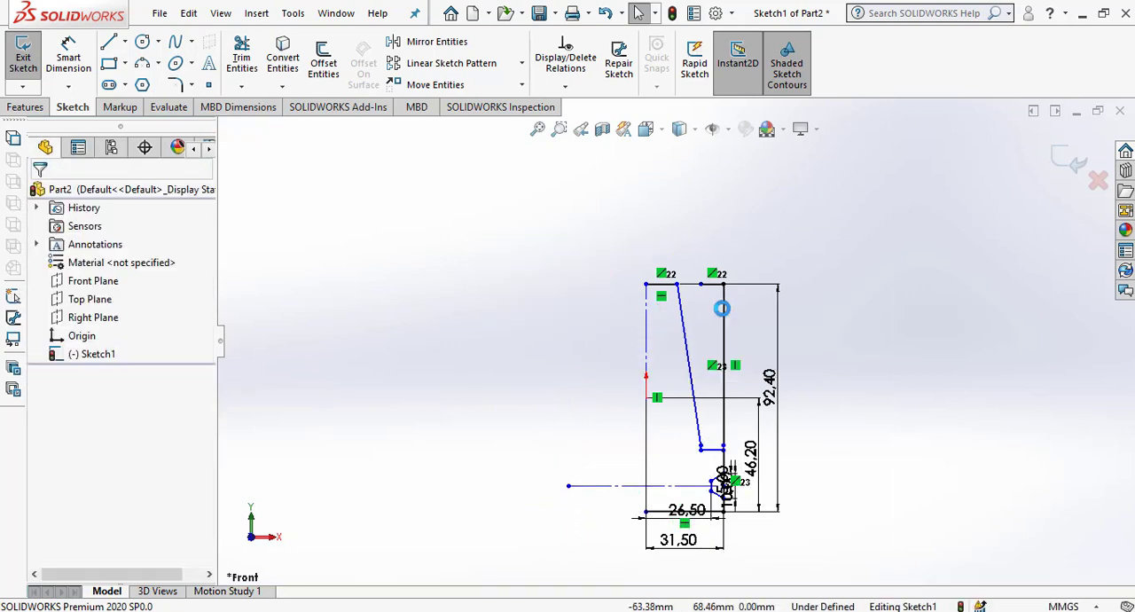
# Delete the right edge above the horizontal step and the leftover top-edge segment outside the slanted line.
pyautogui.scroll(-3, 730, 334)
pyautogui.moveTo(761, 346); pyautogui.dragTo(692, 300)
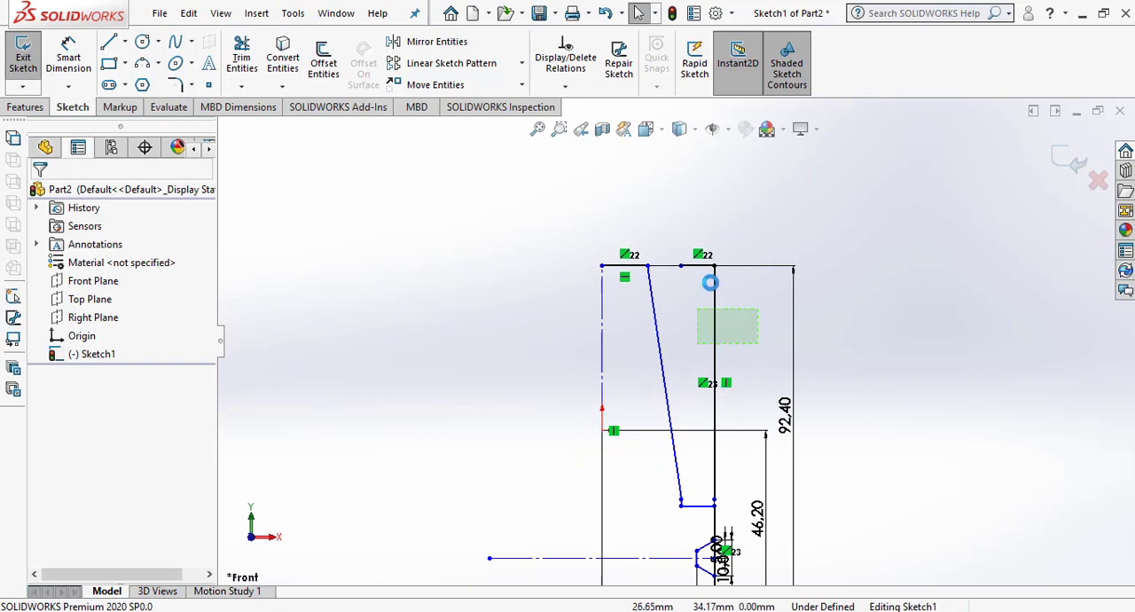
pyautogui.press('Delete')
pyautogui.click(701, 266)
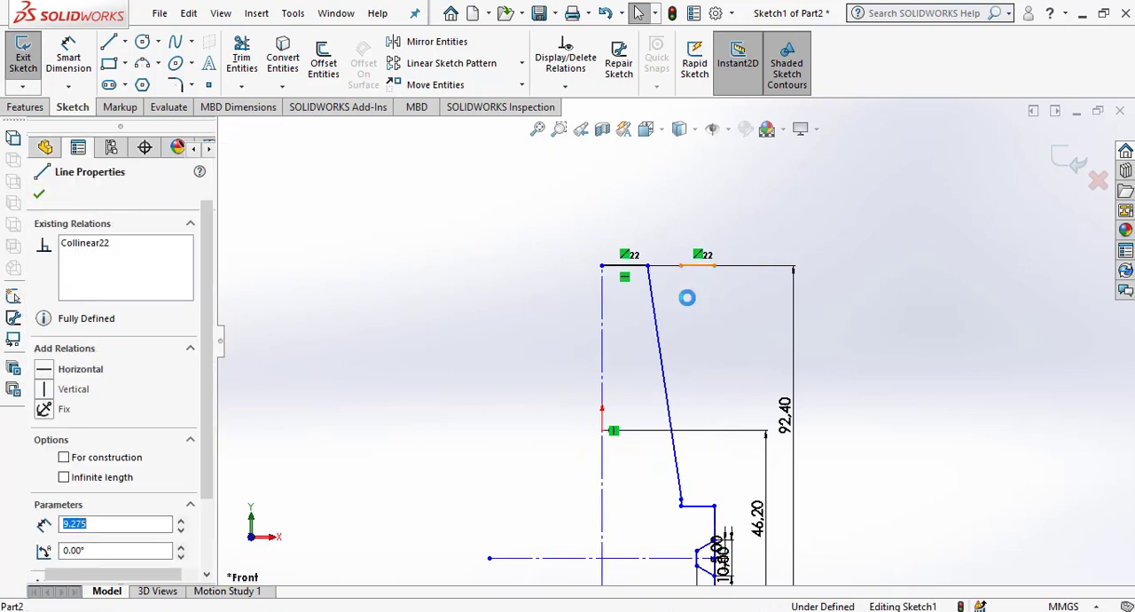
pyautogui.press('Delete')
pyautogui.scroll(-4, 688, 345)
pyautogui.scroll(6, 688, 345)
pyautogui.scroll(-8, 697, 528)
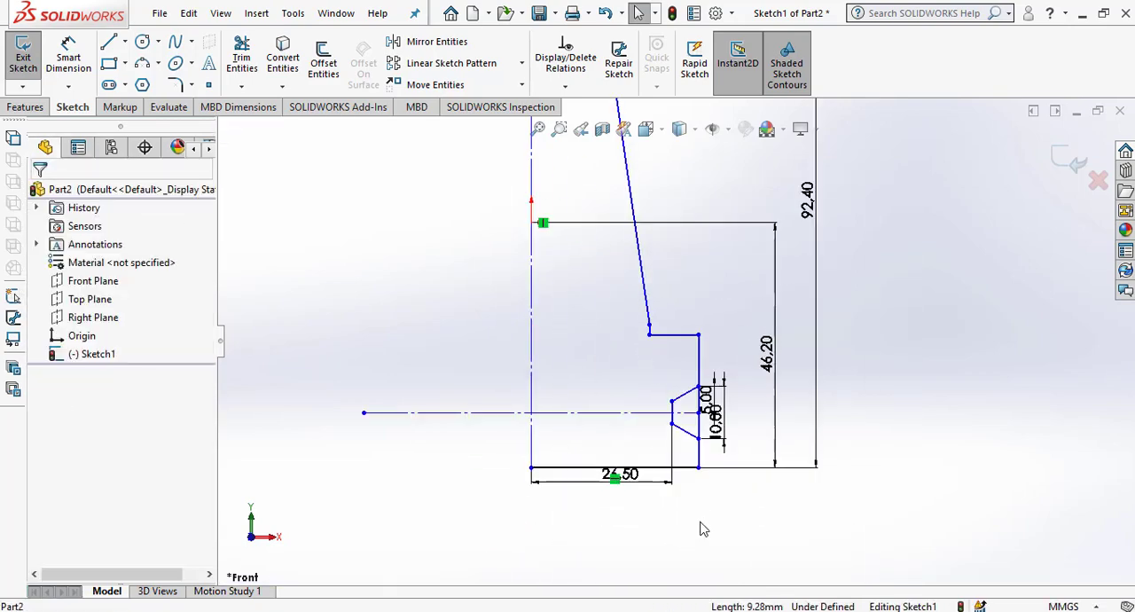
# Trim away the vertical edge segments across the tapered groove's opening, and finish trimming.
pyautogui.scroll(-1, 696, 420)
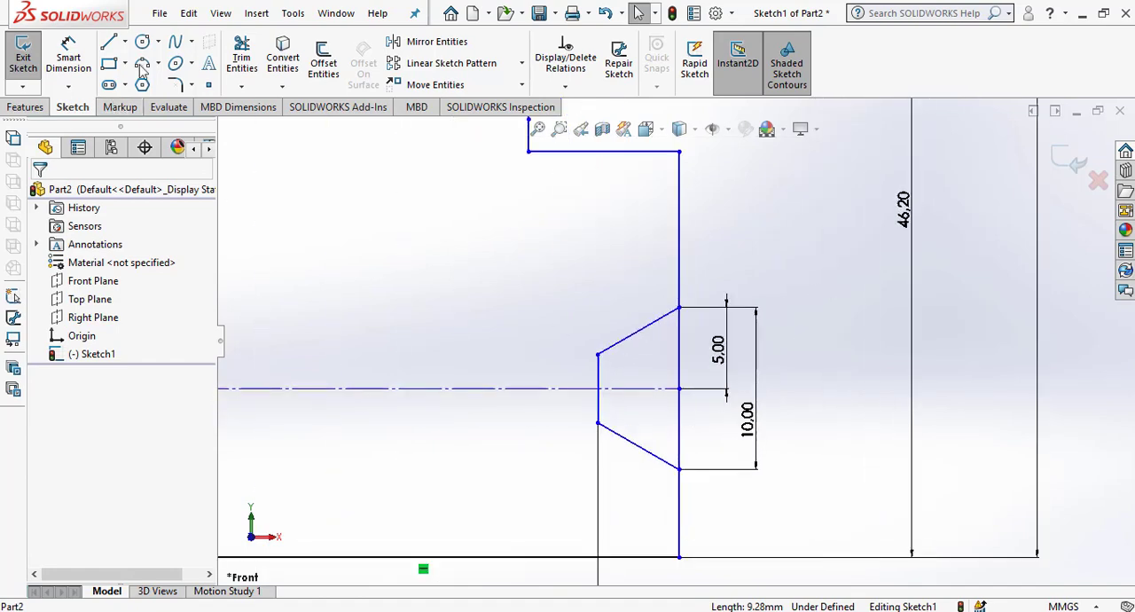
pyautogui.click(242, 58)
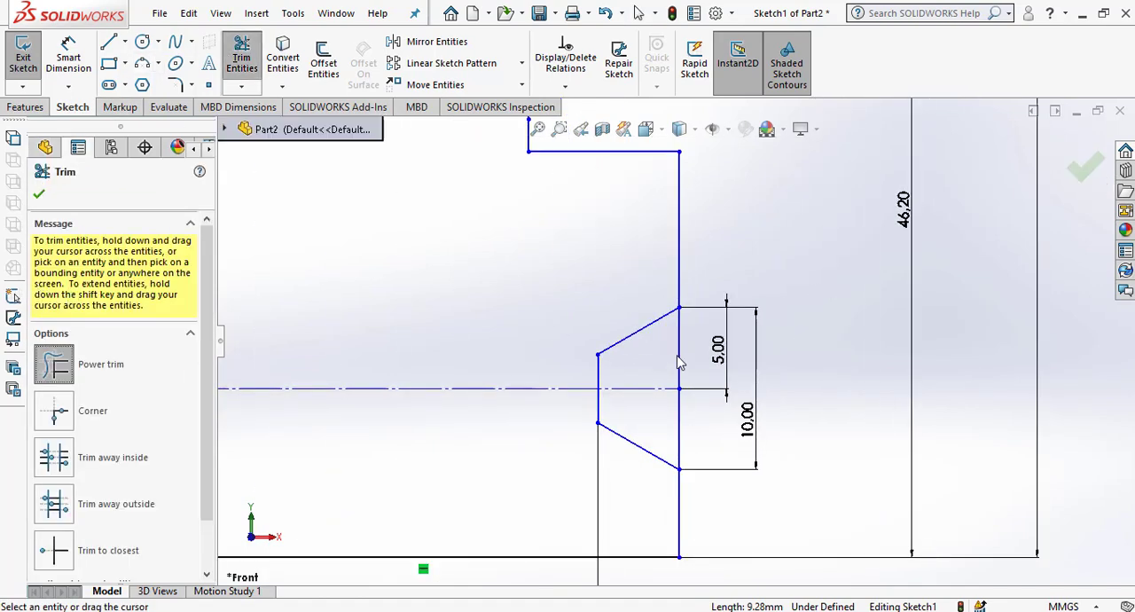
pyautogui.moveTo(684, 355); pyautogui.dragTo(656, 426)
pyautogui.scroll(10, 685, 415)
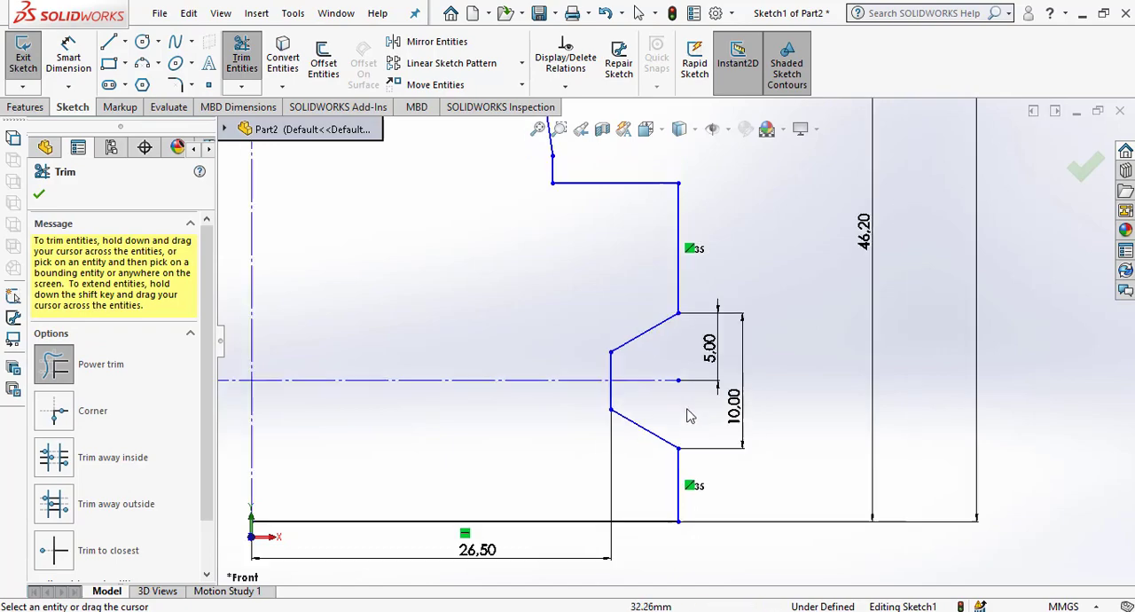
pyautogui.scroll(-4, 750, 356)
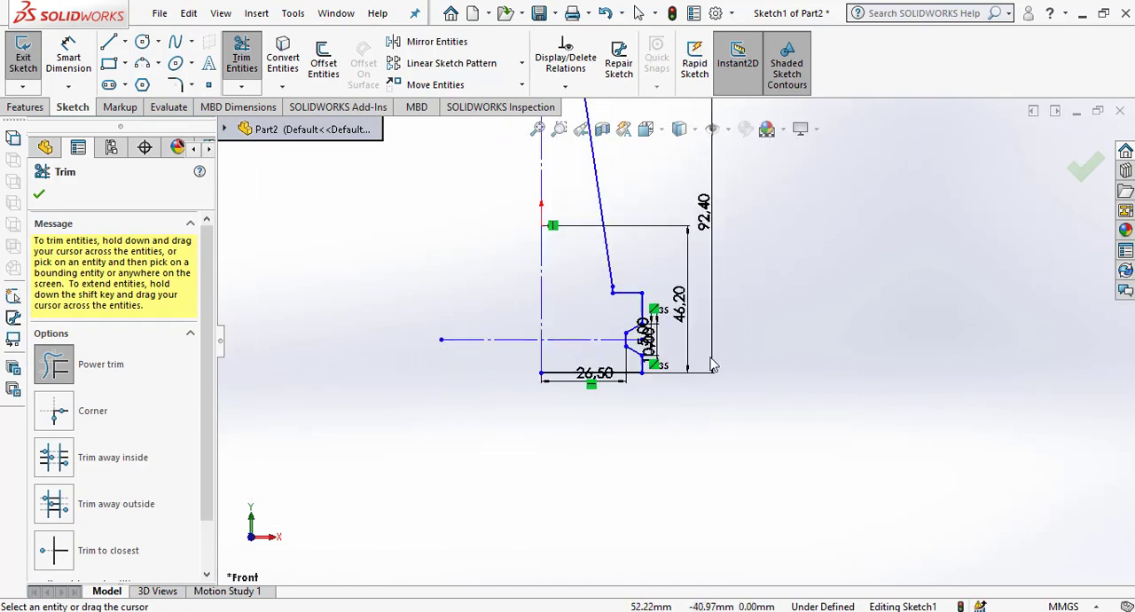
pyautogui.press('Escape')
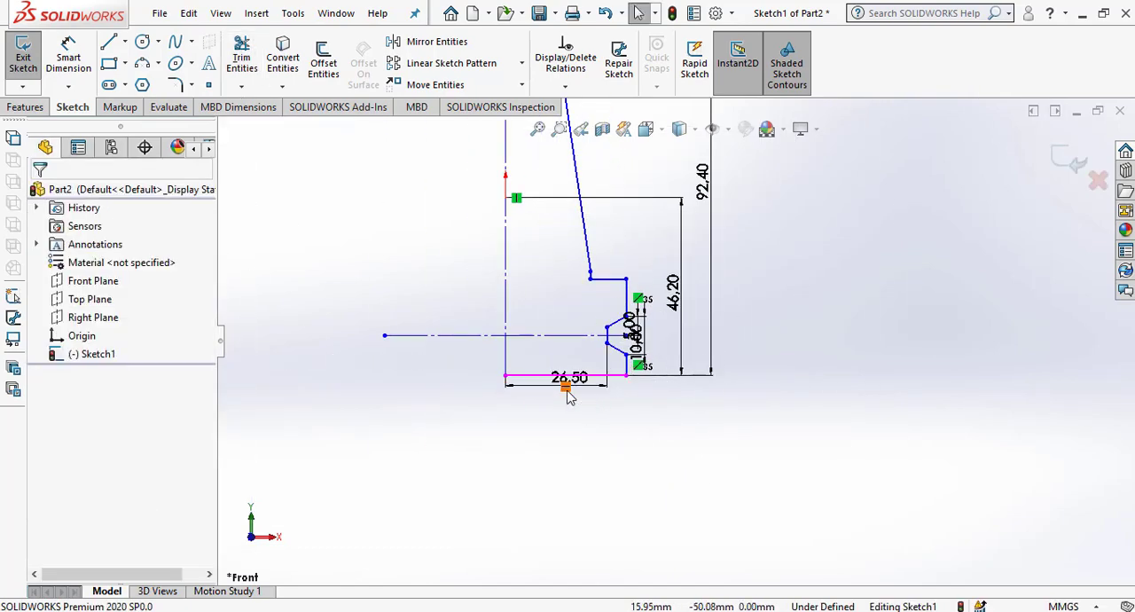
# Move the 26.5 mm dimension farther below the profile and the 10 mm groove dimension farther outward from the edge.
pyautogui.moveTo(572, 379); pyautogui.dragTo(568, 443)
pyautogui.click(660, 432)
pyautogui.scroll(-1, 636, 387)
pyautogui.scroll(-2, 635, 392)
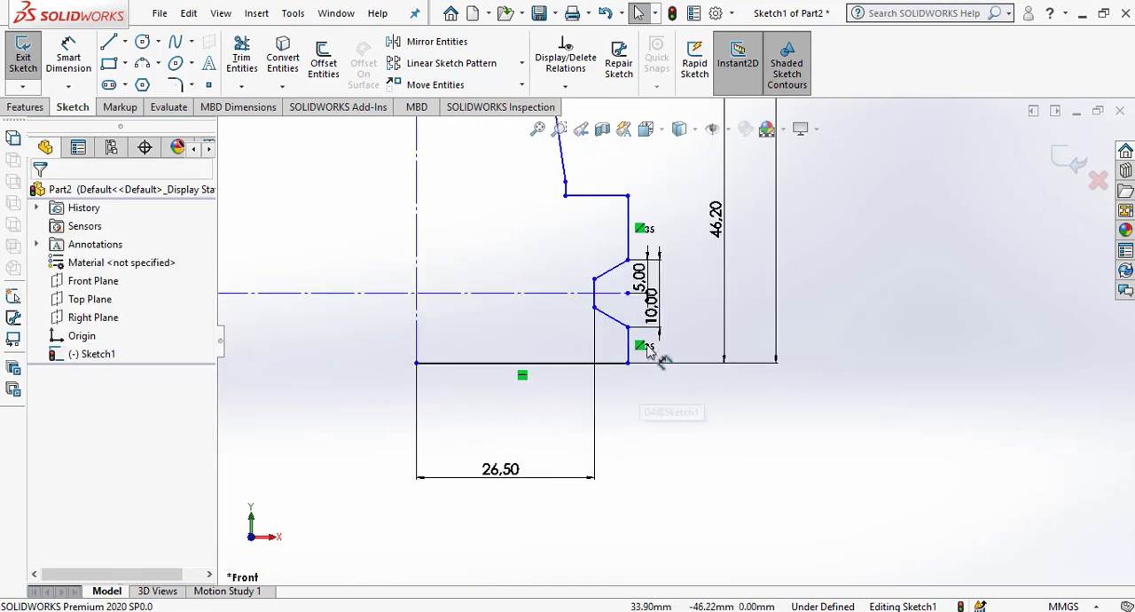
pyautogui.moveTo(645, 301); pyautogui.dragTo(674, 307)
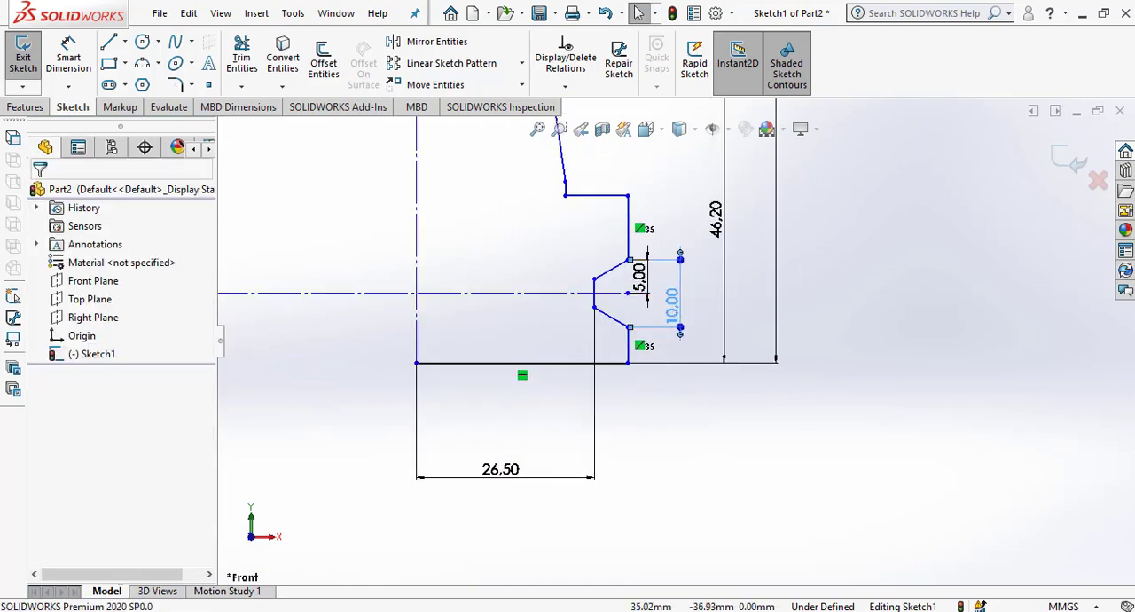
pyautogui.click(701, 431)
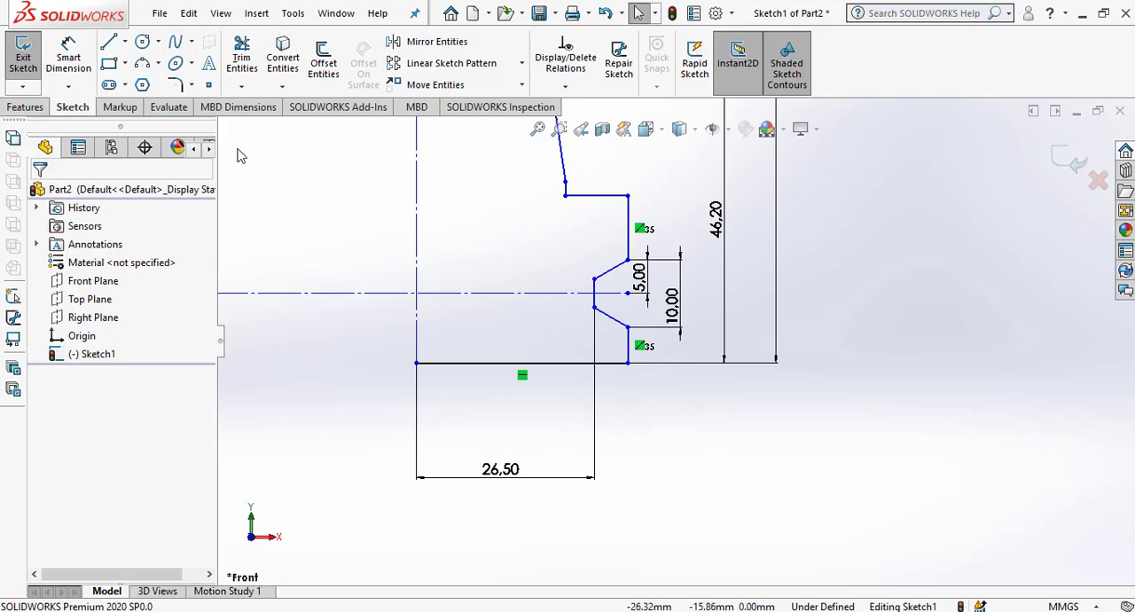
# Dimension the horizontal distance from the vertical centreline to the short outer edge below the groove.
pyautogui.click(68, 56)
pyautogui.click(628, 351)
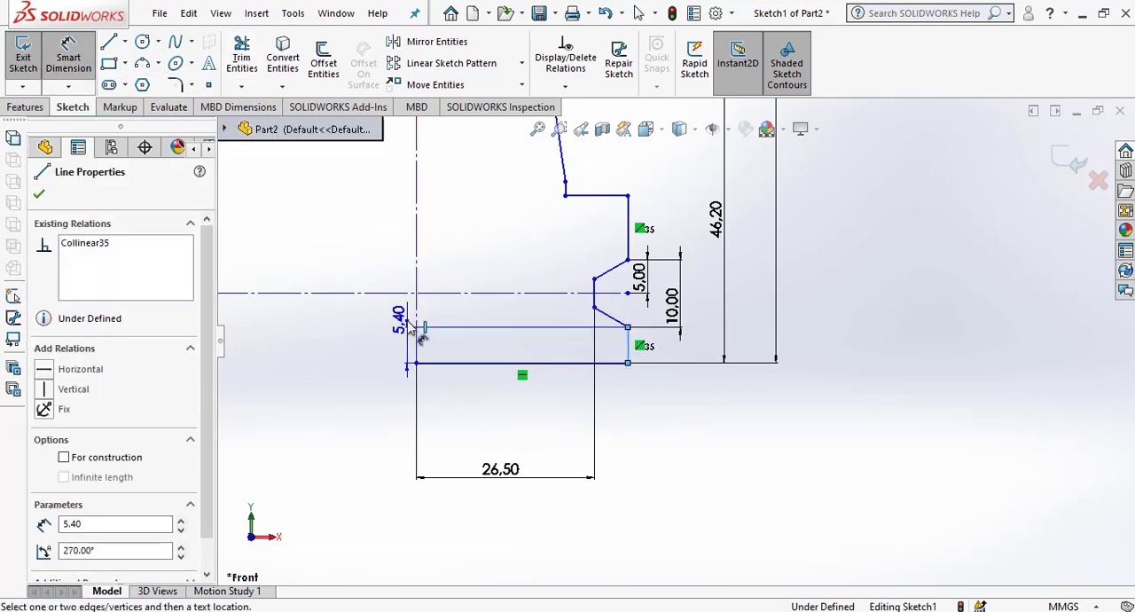
pyautogui.click(417, 342)
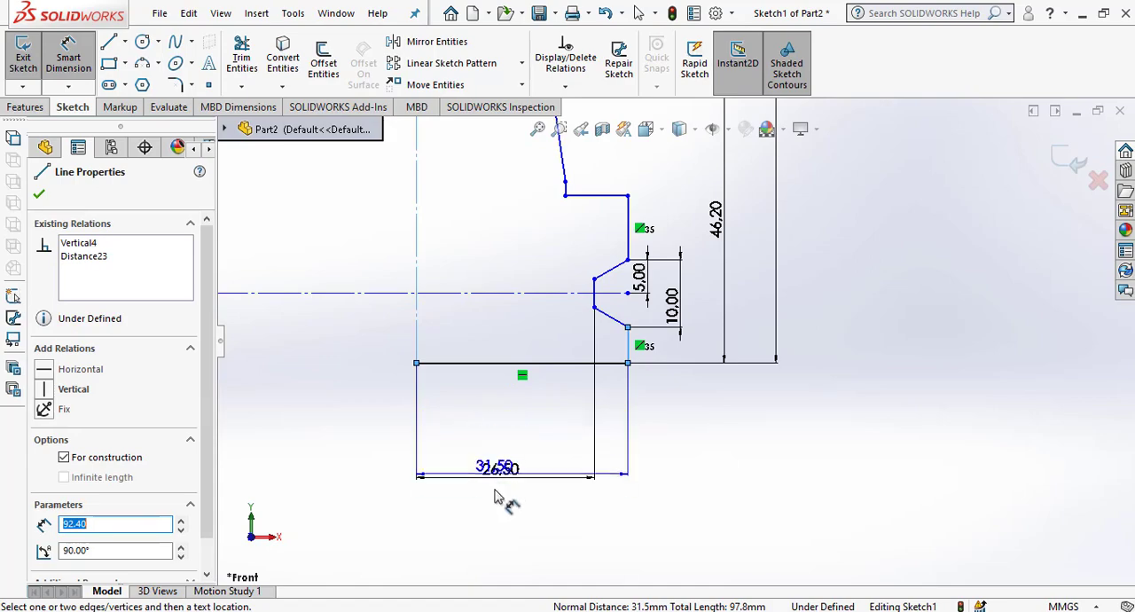
pyautogui.click(509, 514)
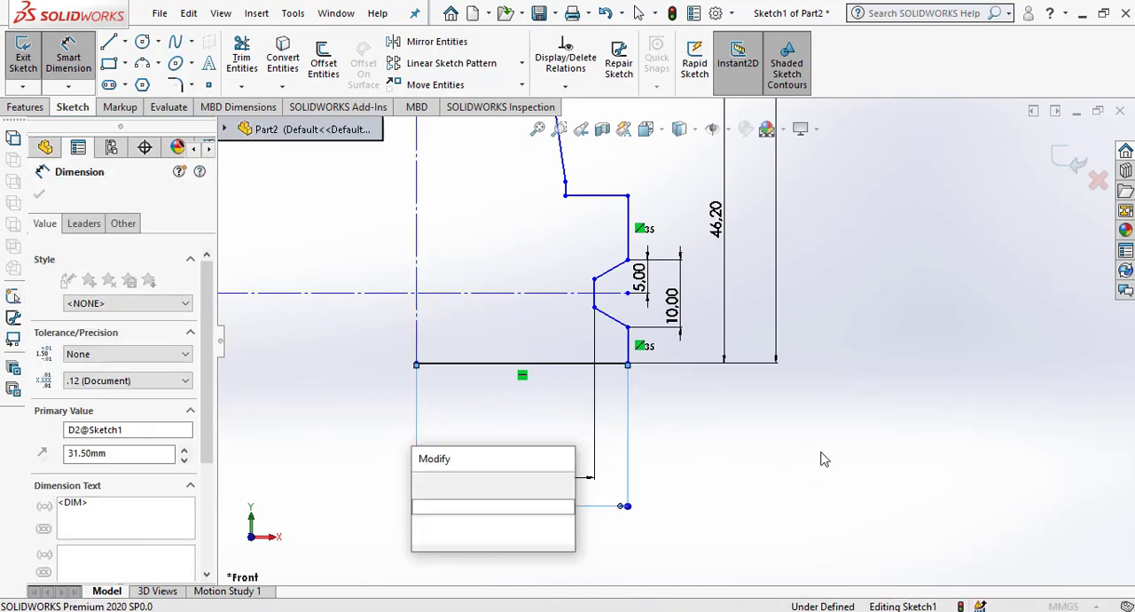
pyautogui.click(427, 491)
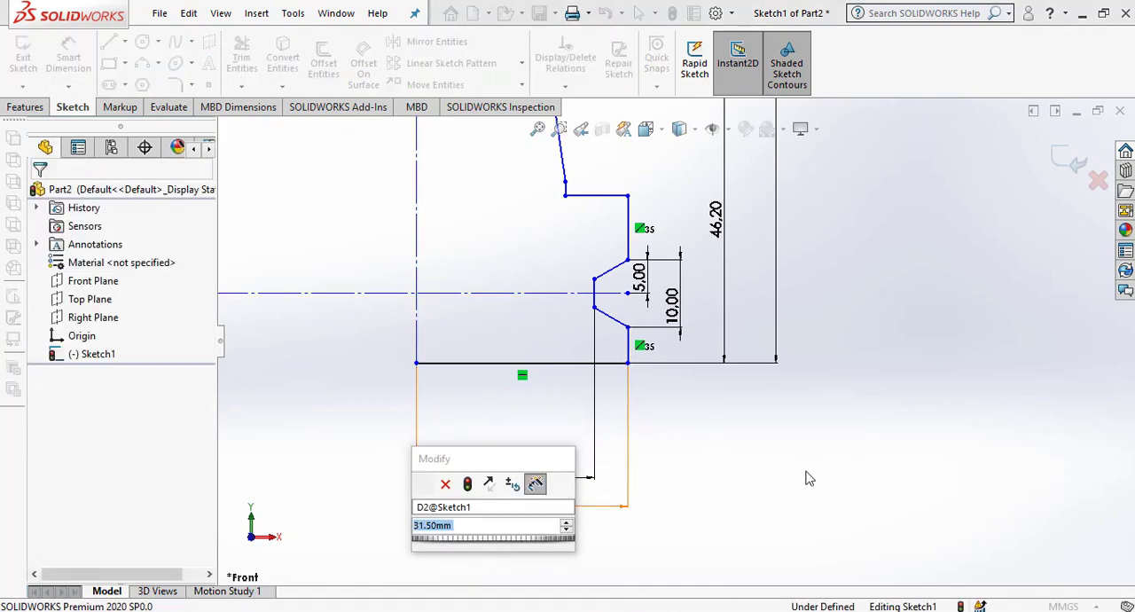
pyautogui.click(416, 321)
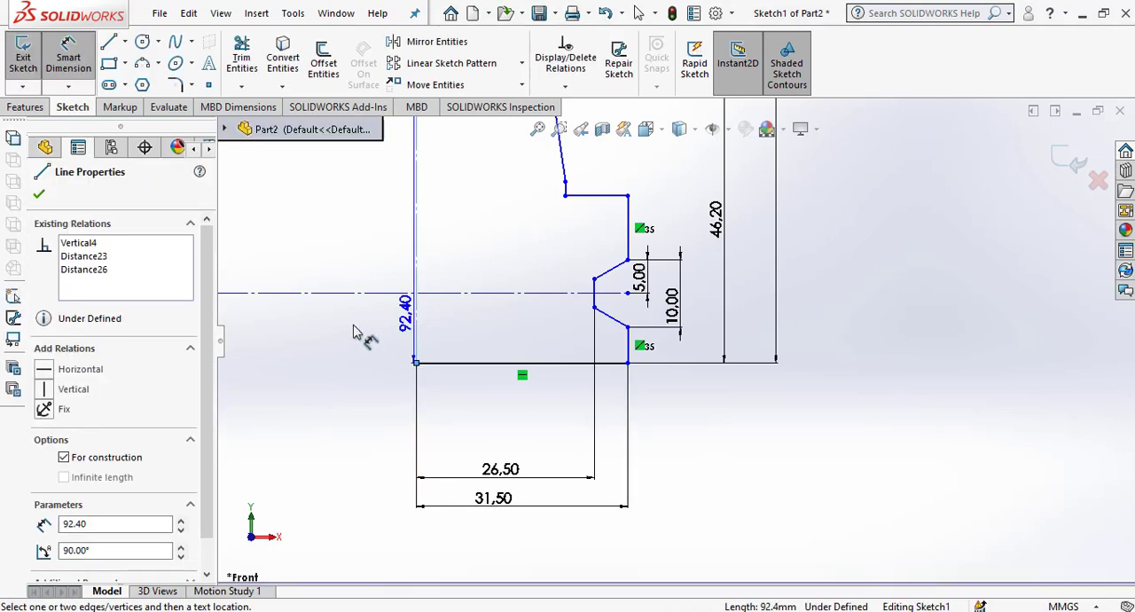
pyautogui.click(236, 322)
pyautogui.press('Escape')
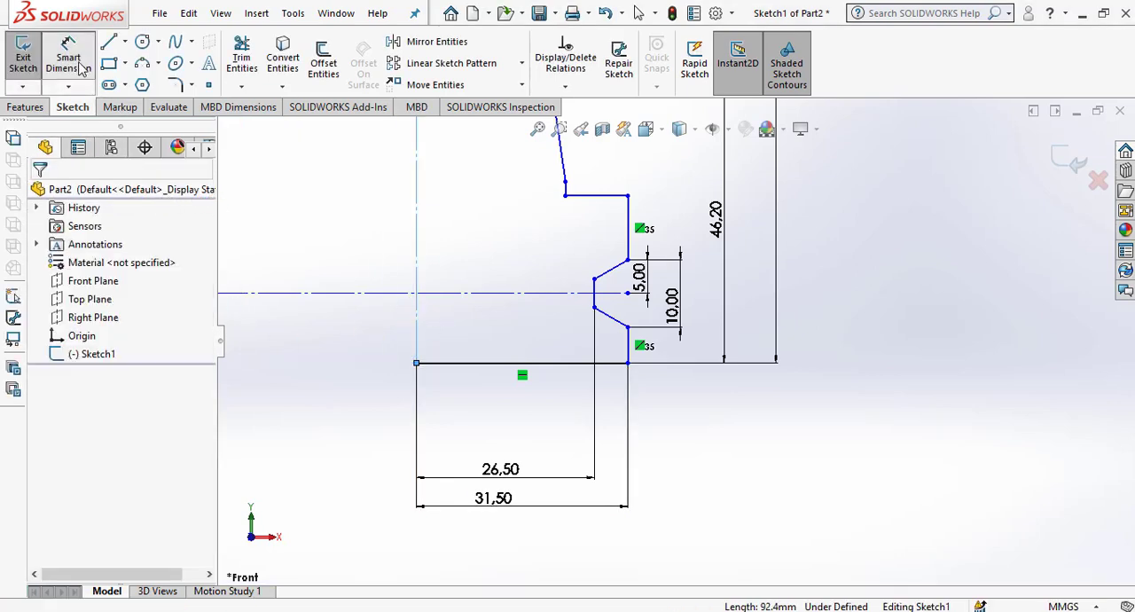
# Add a Fix relation to the vertical centreline.
pyautogui.click(417, 252)
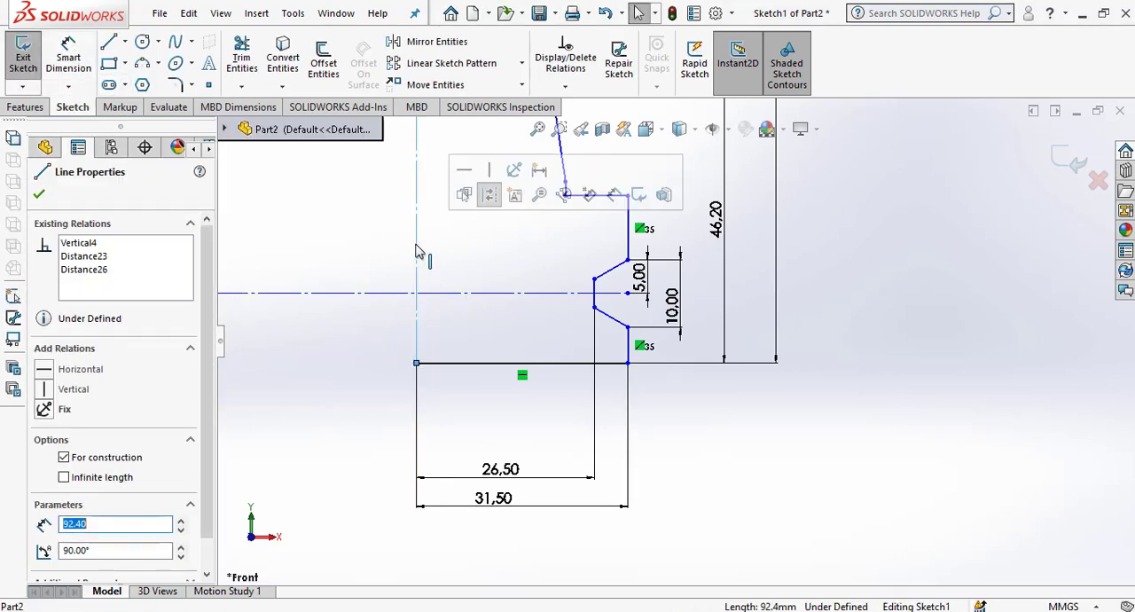
pyautogui.click(44, 410)
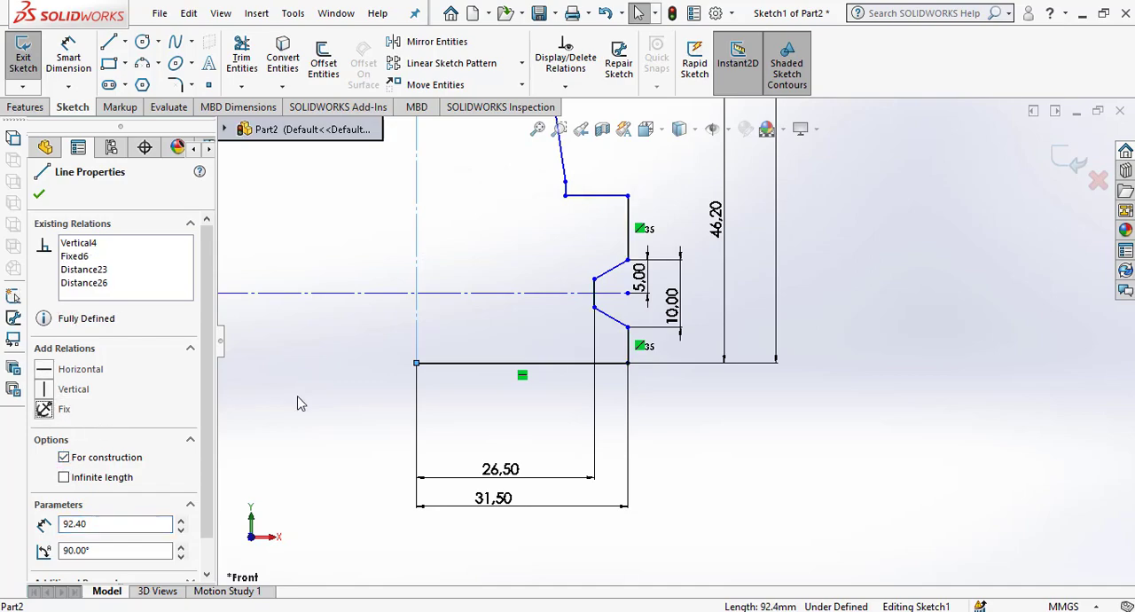
pyautogui.press('Escape')
# Space out the 46.2 mm, 5 mm and 10 mm vertical dimensions beside the groove so they do not overlap.
pyautogui.scroll(6, 680, 404)
pyautogui.scroll(-4, 770, 309)
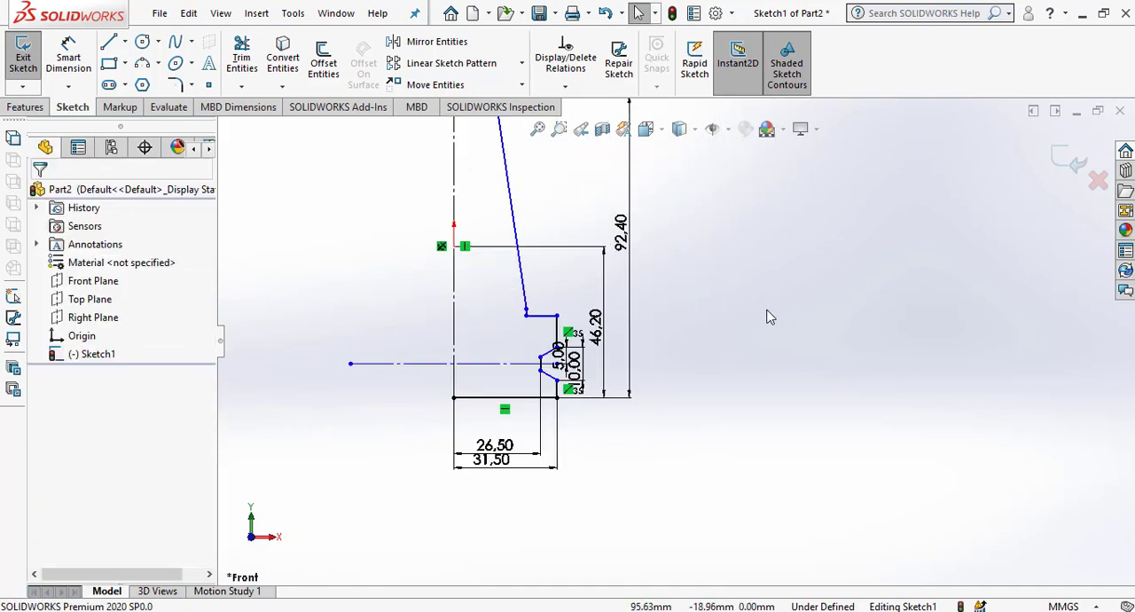
pyautogui.scroll(3, 443, 433)
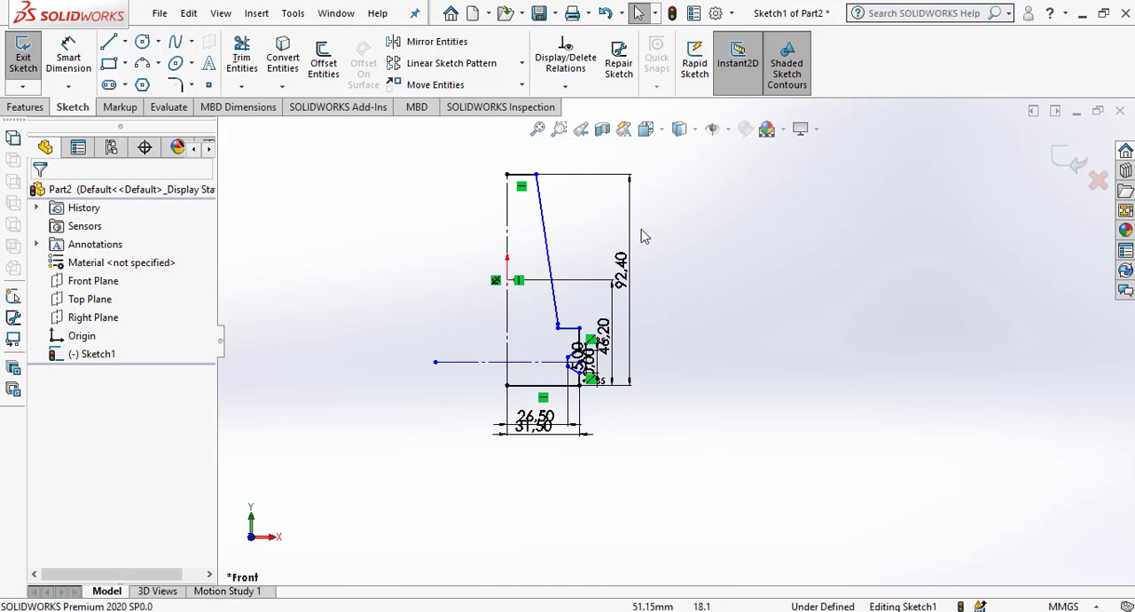
pyautogui.scroll(-2, 639, 223)
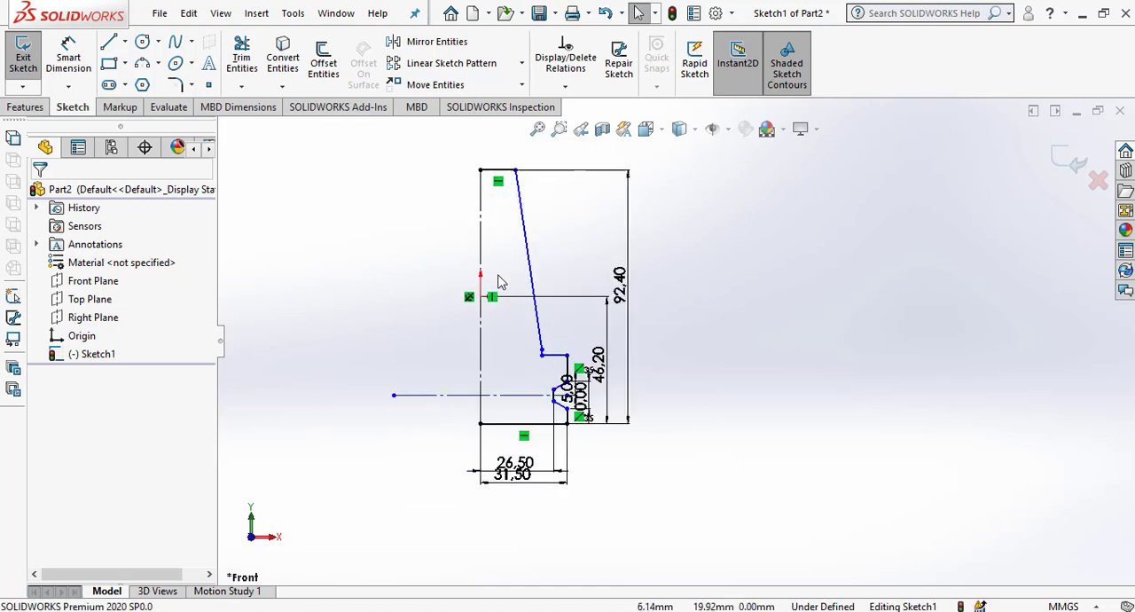
pyautogui.scroll(-2, 625, 425)
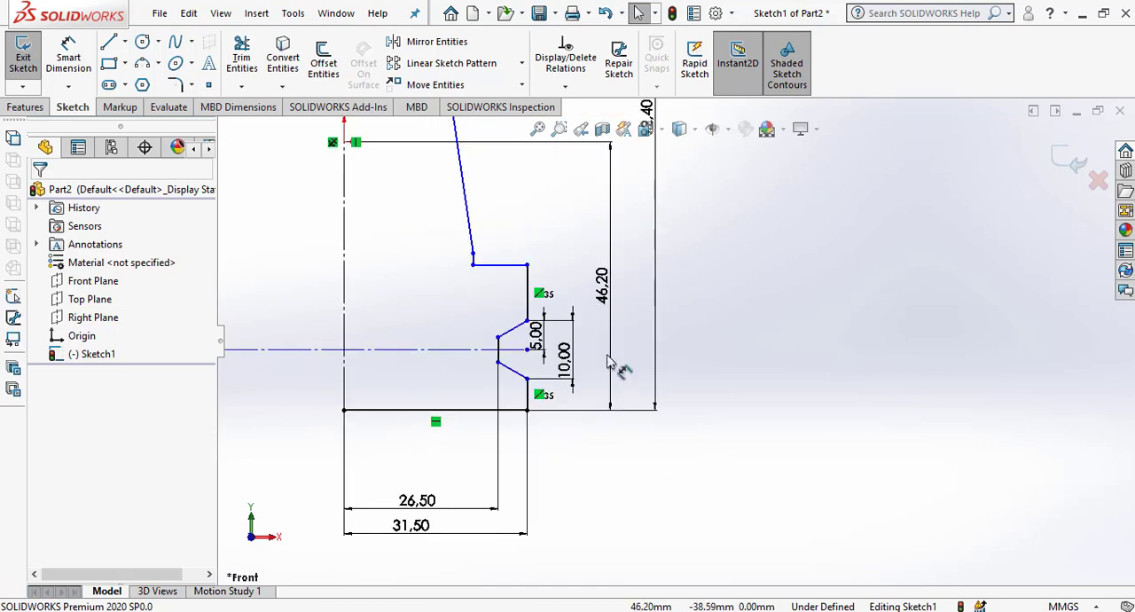
pyautogui.click(631, 306)
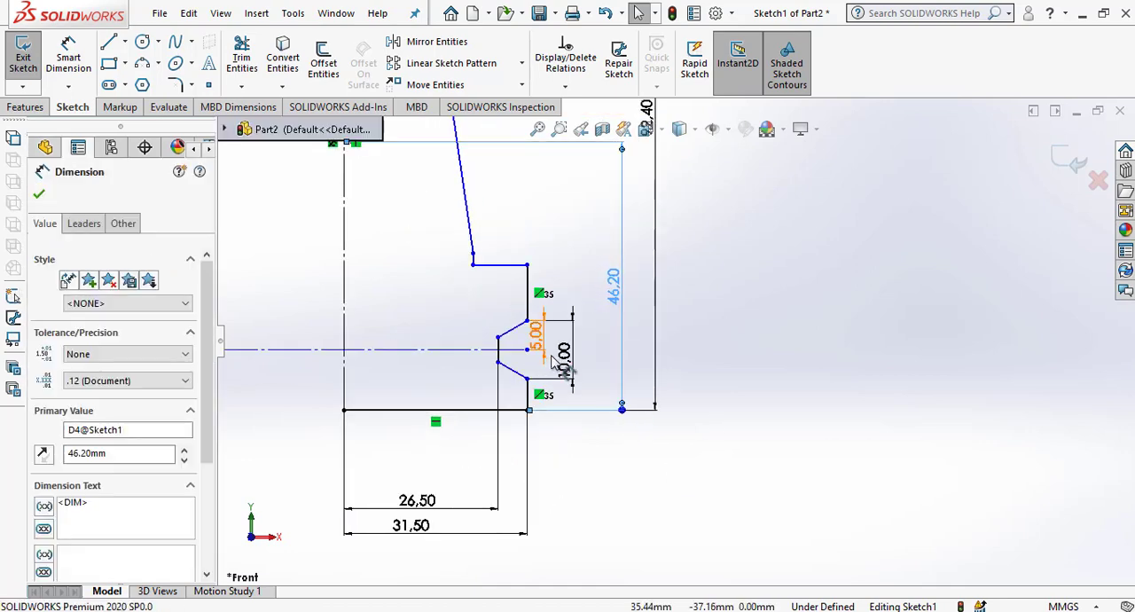
pyautogui.moveTo(563, 352)
pyautogui.mouseDown()
pyautogui.moveTo(583, 357)
pyautogui.moveTo(562, 352)
pyautogui.mouseUp()
pyautogui.click(783, 411)
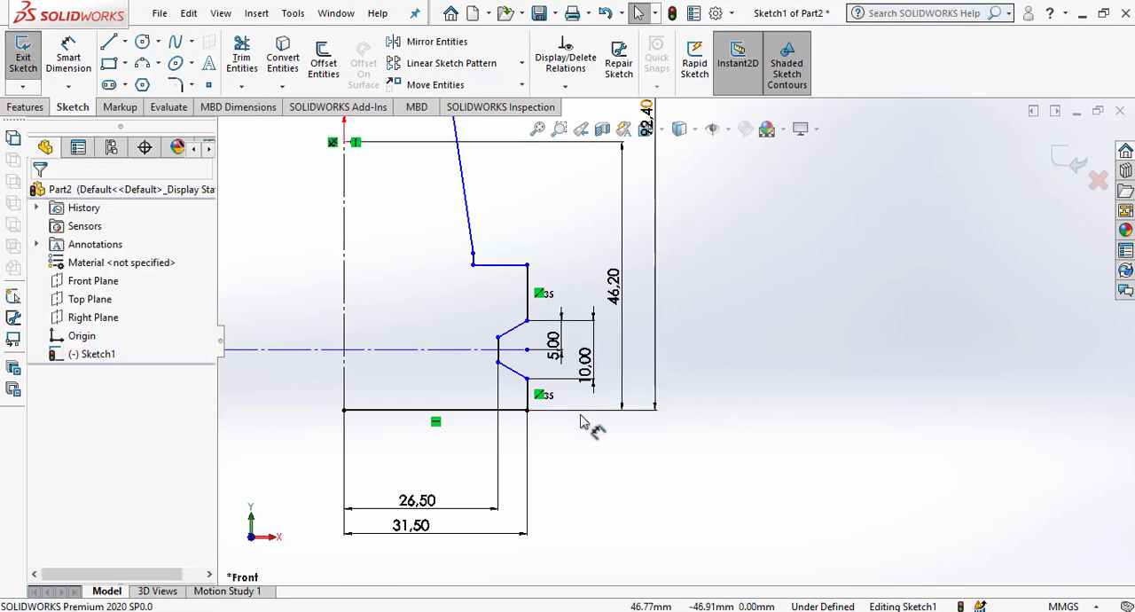
pyautogui.scroll(-3, 550, 393)
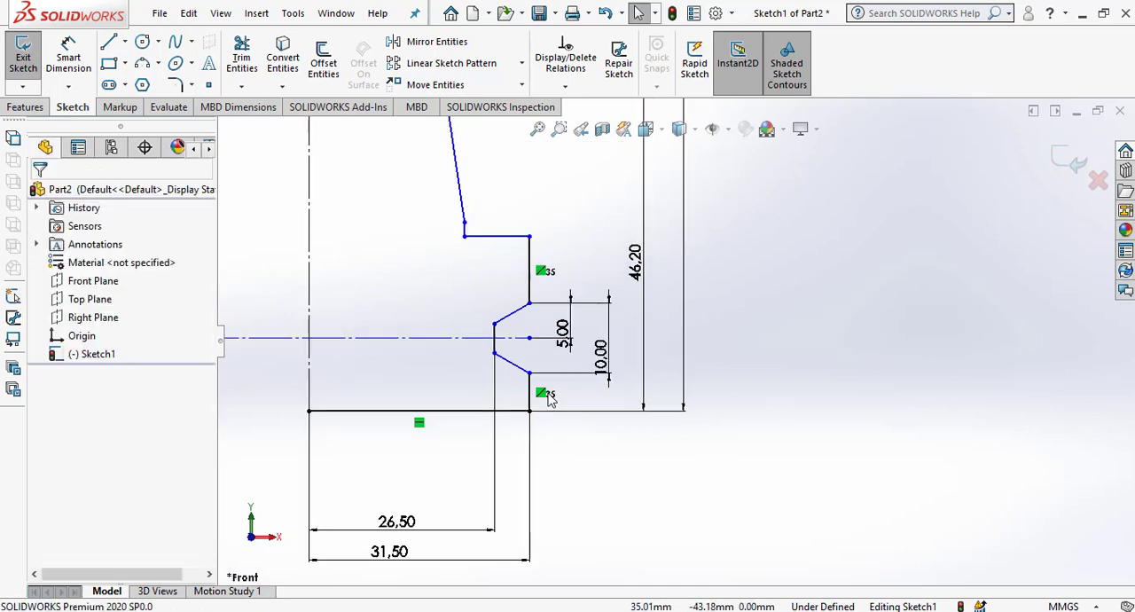
pyautogui.click(74, 60)
pyautogui.click(537, 360)
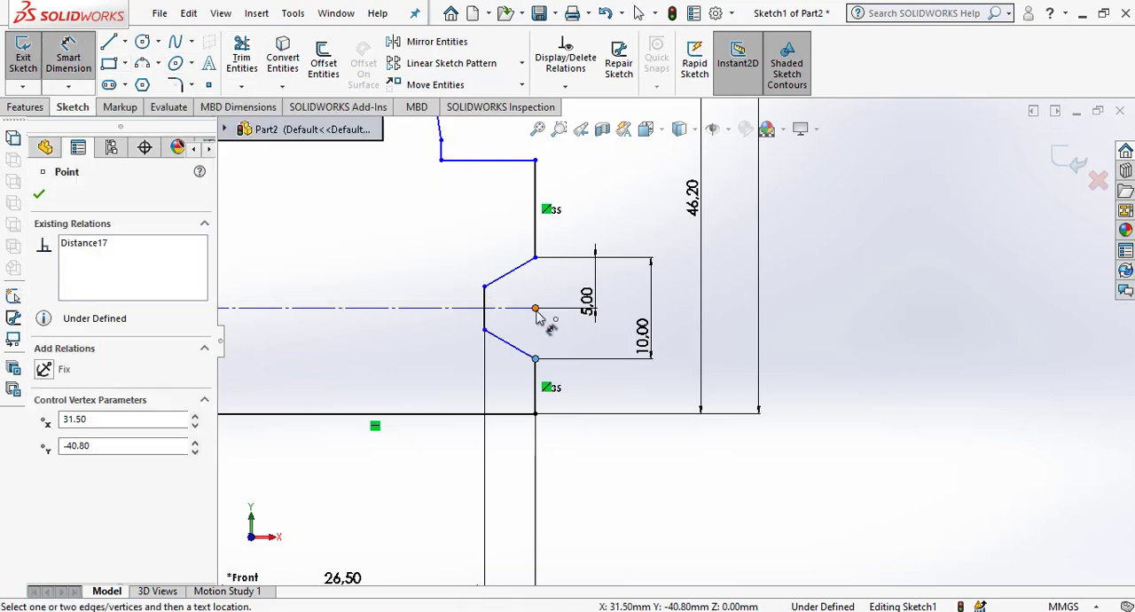
pyautogui.press('Escape')
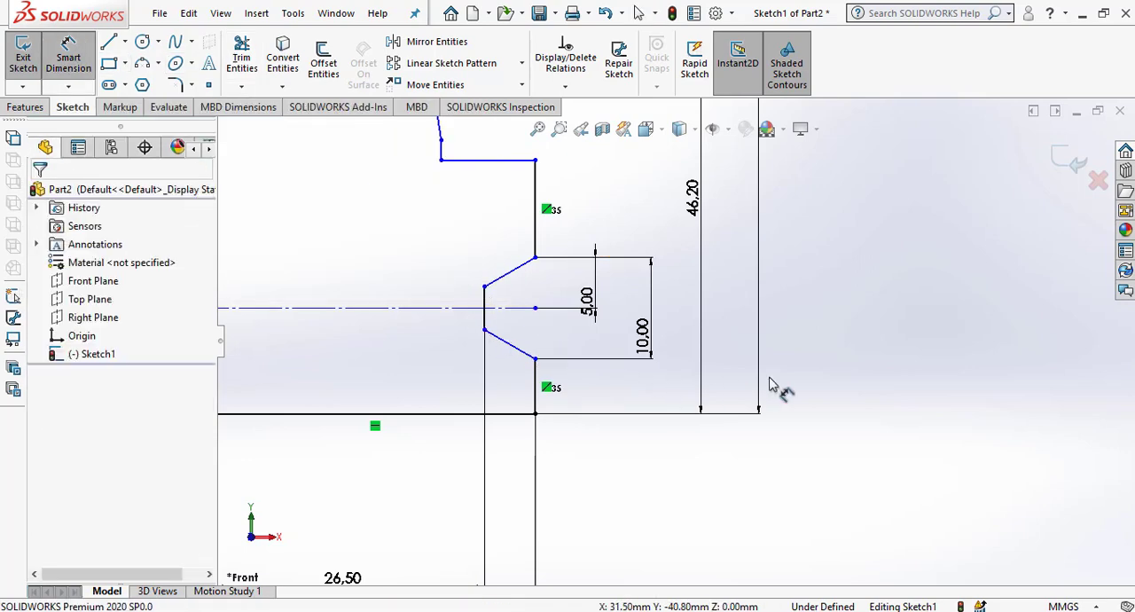
# Dimension the vertical distance from the horizontal centreline to the slanted line's lower endpoint, and move the 46.2 mm dimension outward to make room.
pyautogui.scroll(6, 831, 408)
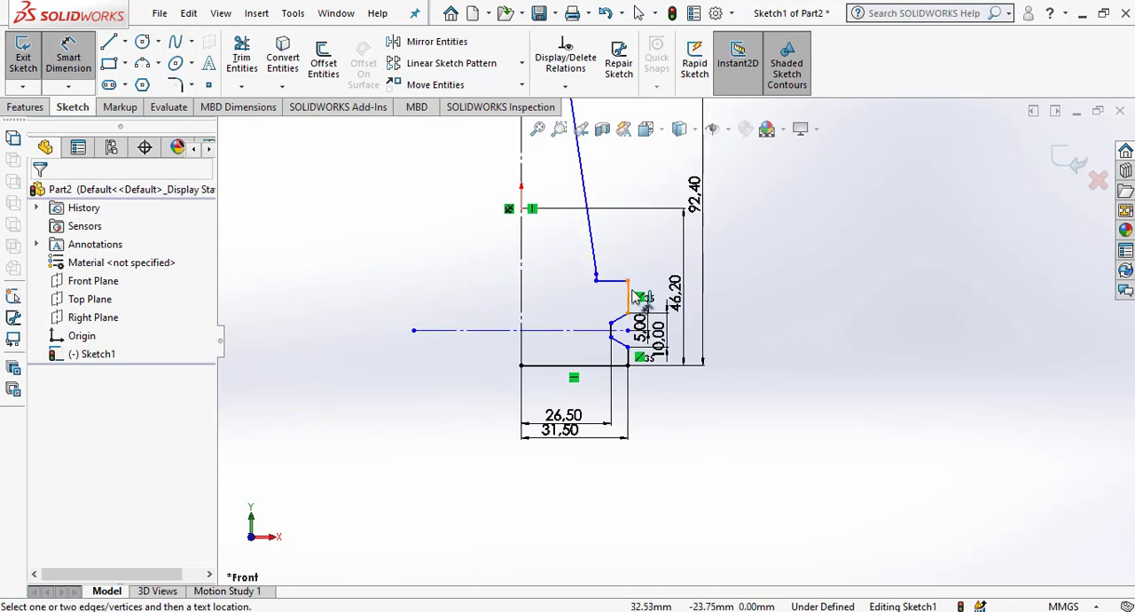
pyautogui.scroll(5, 670, 325)
pyautogui.scroll(-6, 699, 258)
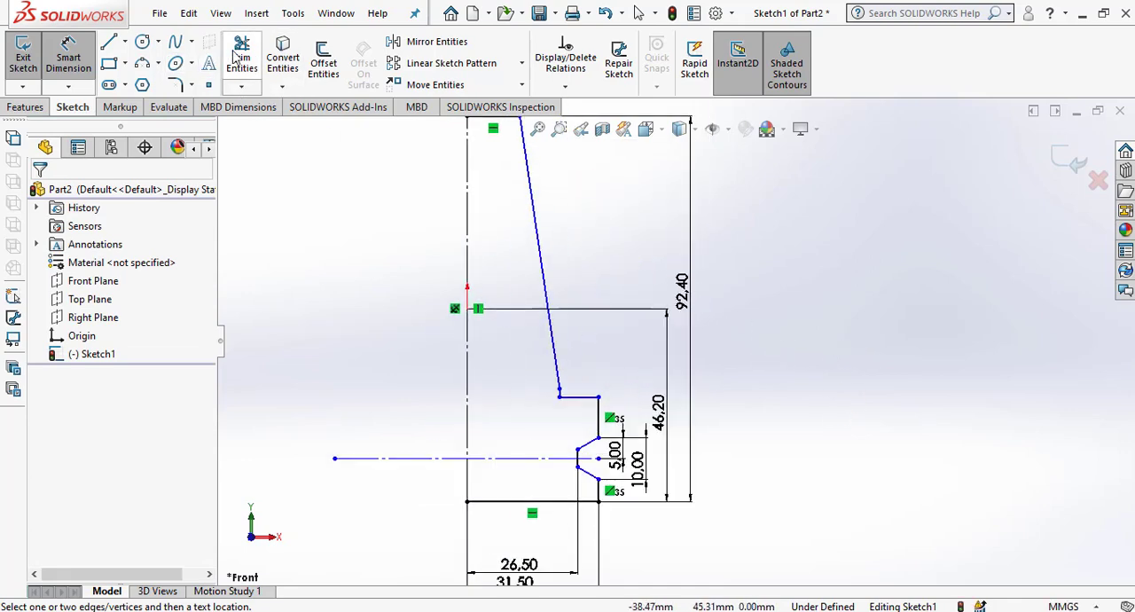
pyautogui.click(71, 53)
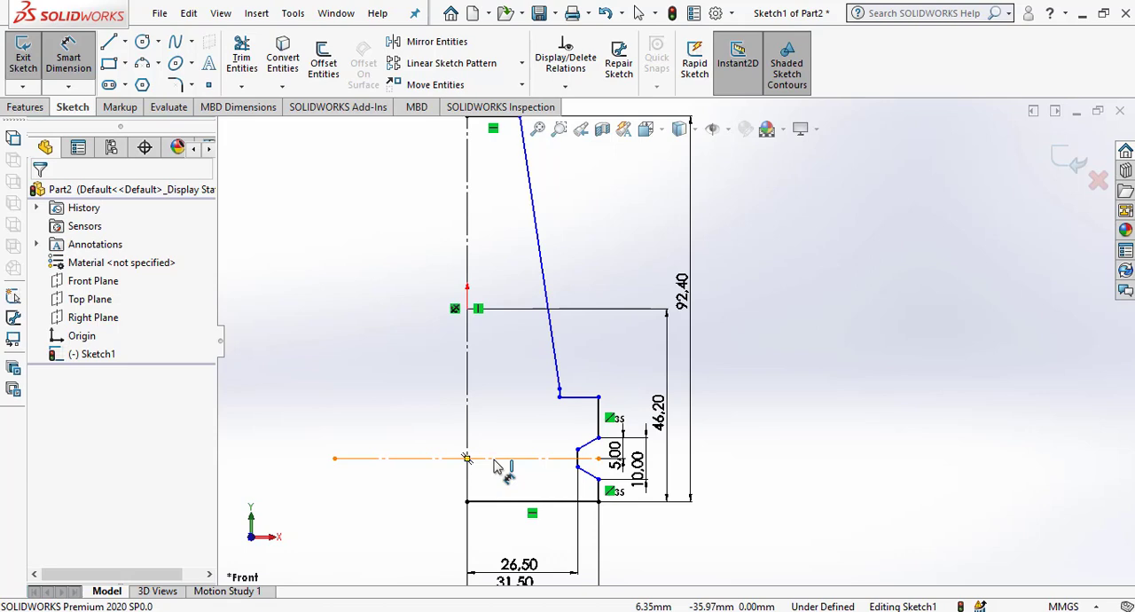
pyautogui.scroll(4, 603, 386)
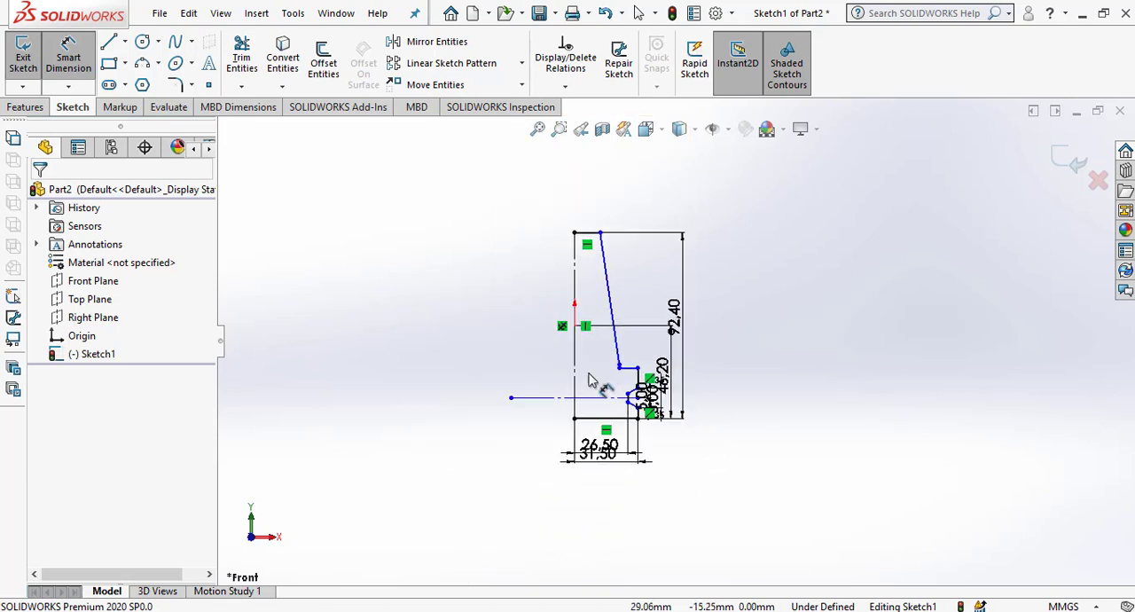
pyautogui.scroll(-3, 595, 399)
pyautogui.scroll(-3, 648, 381)
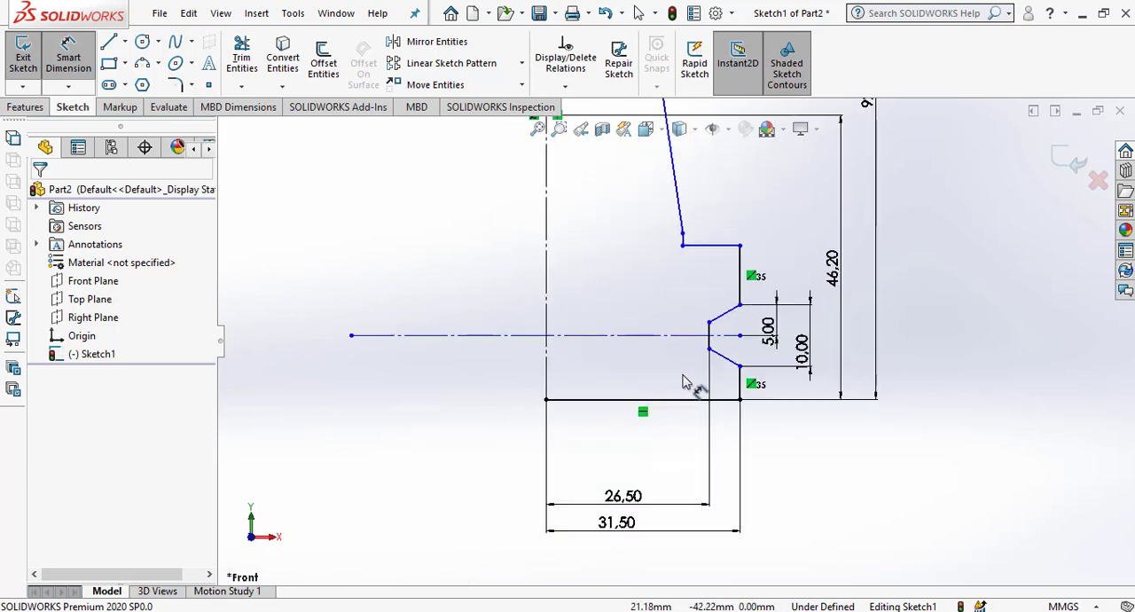
pyautogui.click(625, 335)
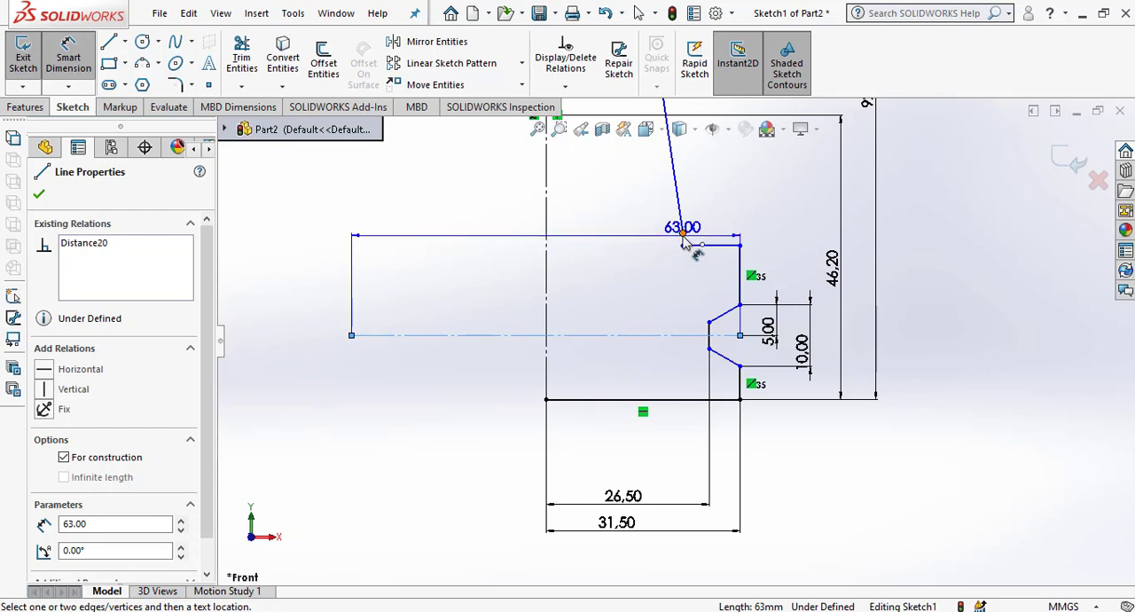
pyautogui.click(683, 235)
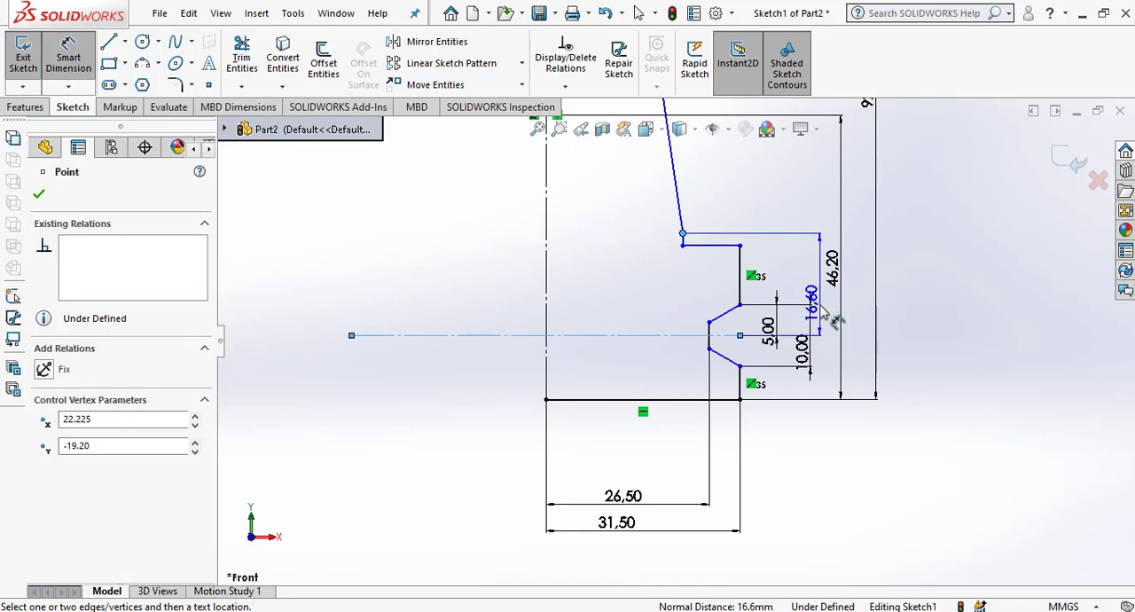
pyautogui.click(851, 316)
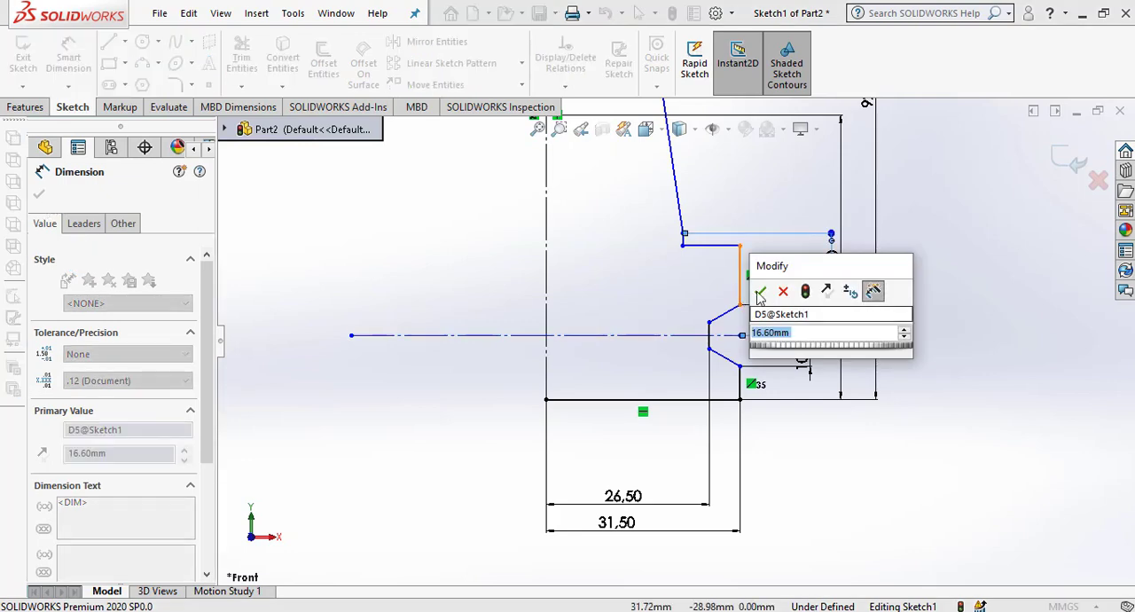
pyautogui.click(760, 293)
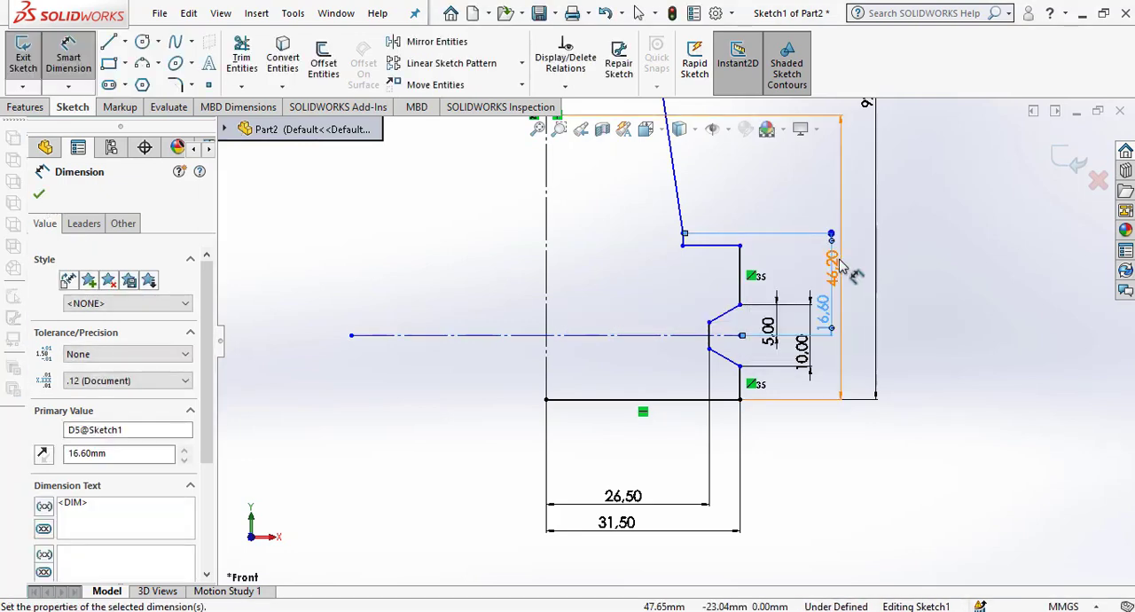
pyautogui.click(939, 327)
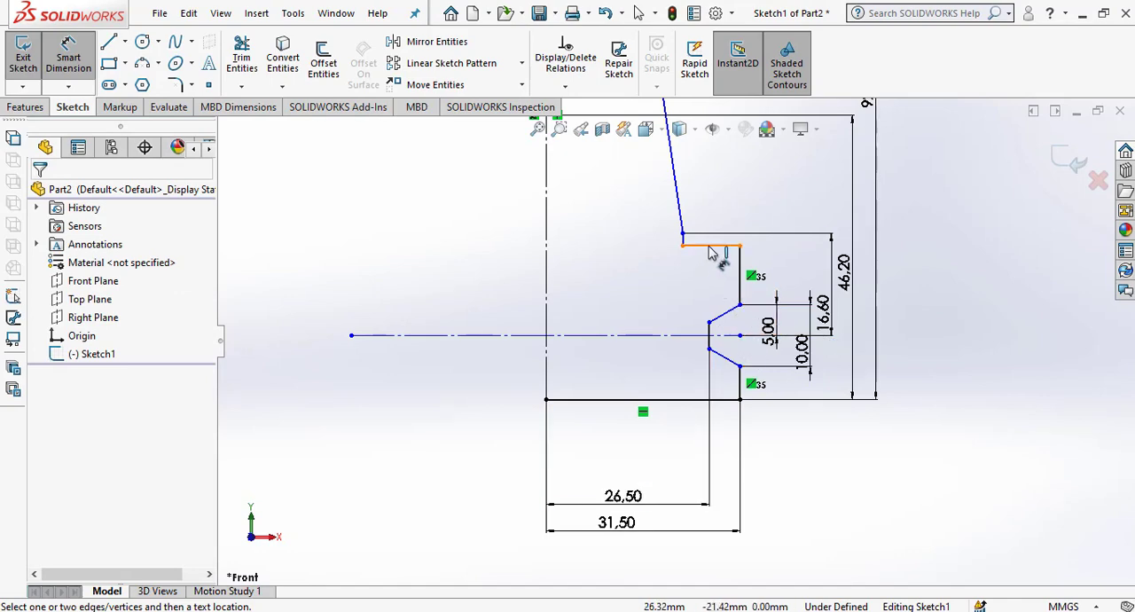
# Dimension the vertical distance between the step's horizontal edge above the groove and the slanted line's lower endpoint.
pyautogui.click(710, 246)
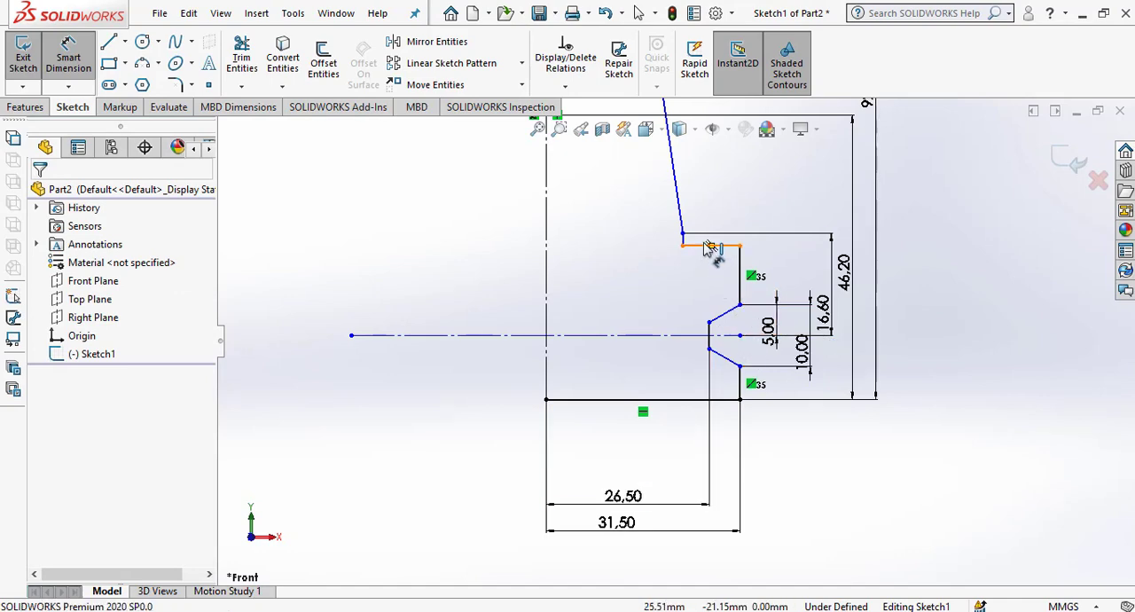
pyautogui.scroll(-3, 705, 250)
pyautogui.click(664, 251)
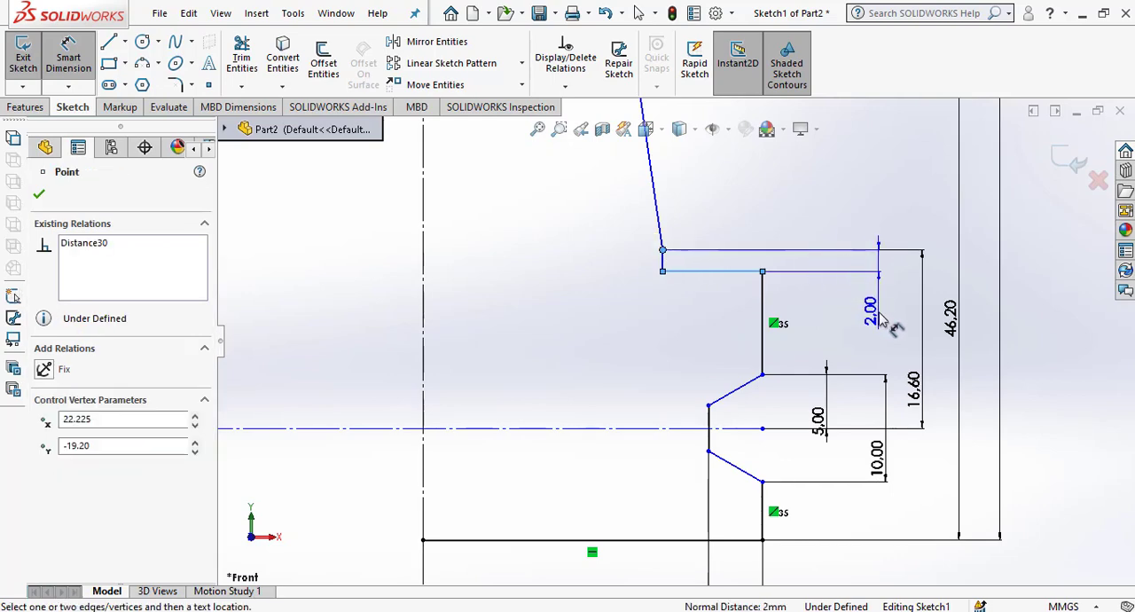
pyautogui.click(885, 330)
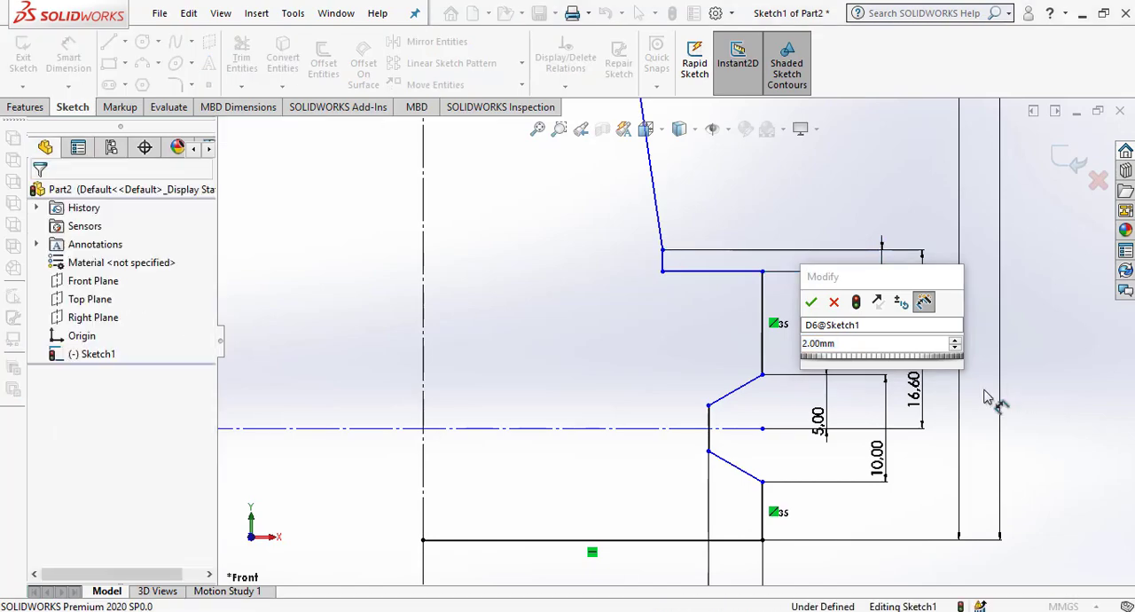
pyautogui.click(810, 301)
pyautogui.click(850, 370)
# Dimension the vertical distance from the profile's bottom edge to the slanted line's lower endpoint, and move the 92.4 mm and 46.2 mm dimensions outward.
pyautogui.scroll(2, 850, 372)
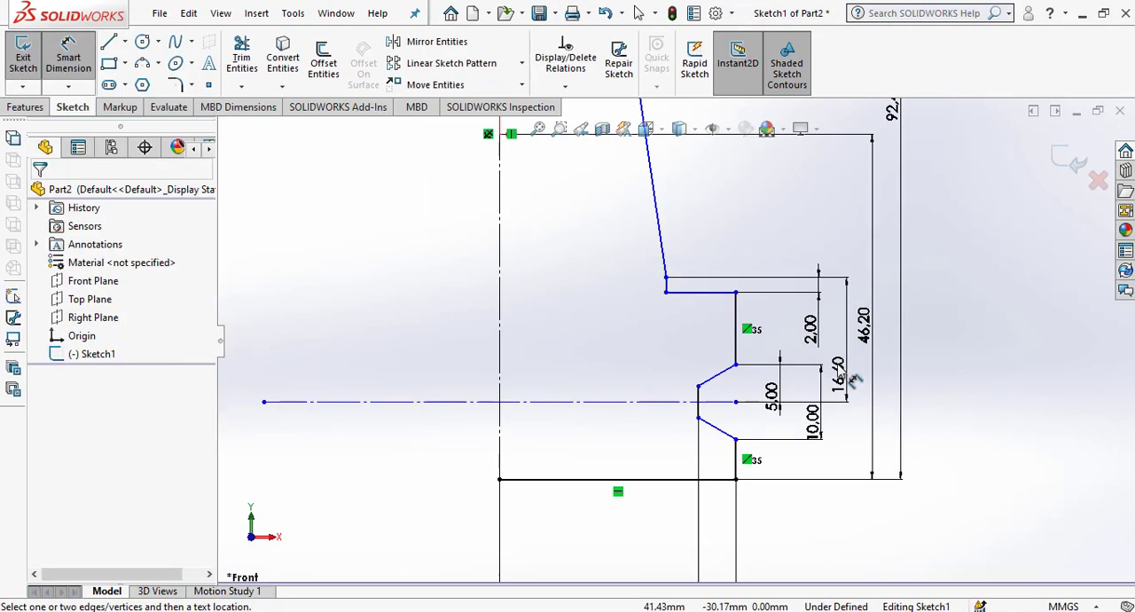
pyautogui.click(667, 280)
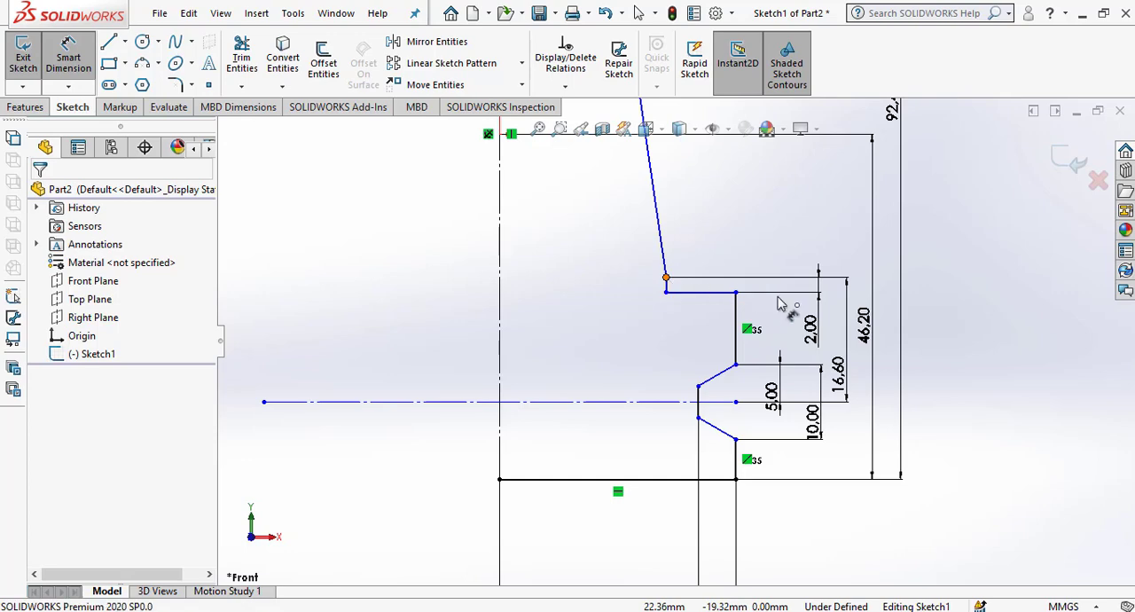
pyautogui.click(644, 482)
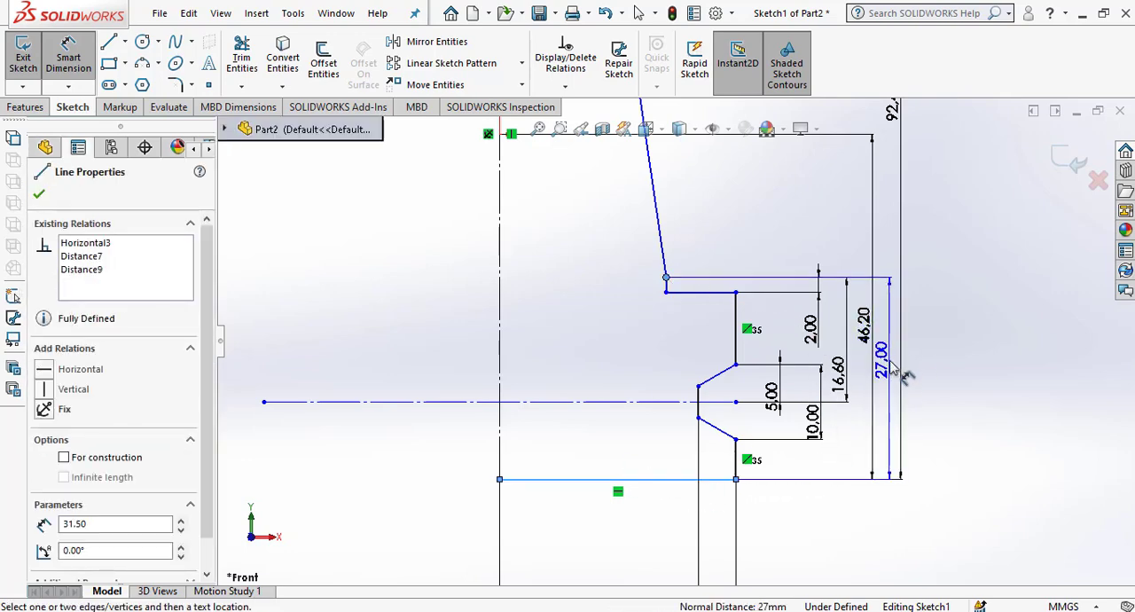
pyautogui.click(898, 373)
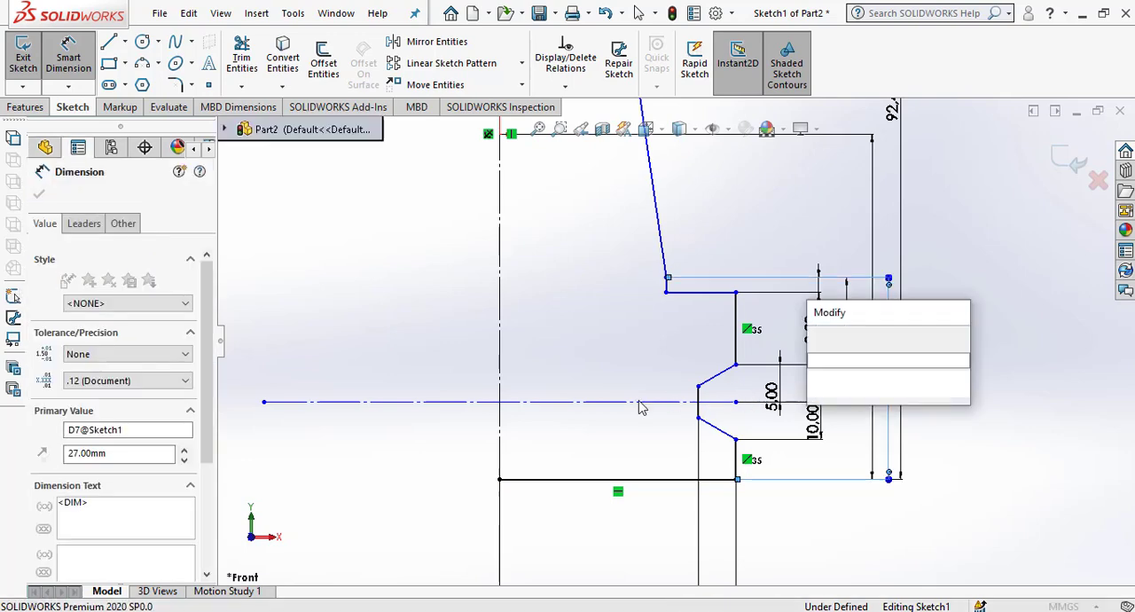
pyautogui.click(816, 335)
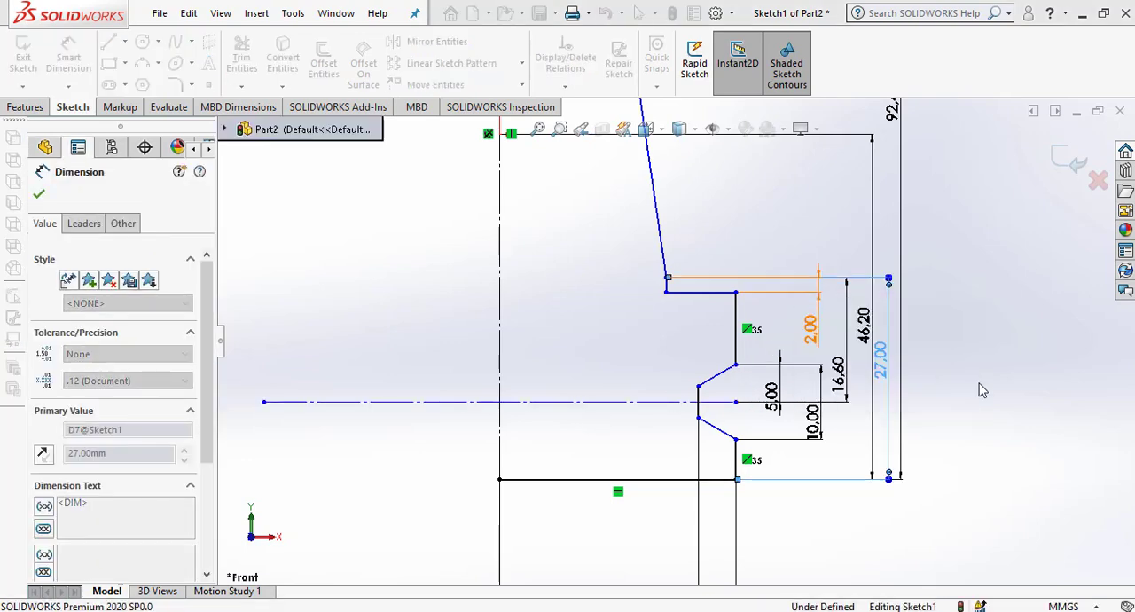
pyautogui.click(991, 407)
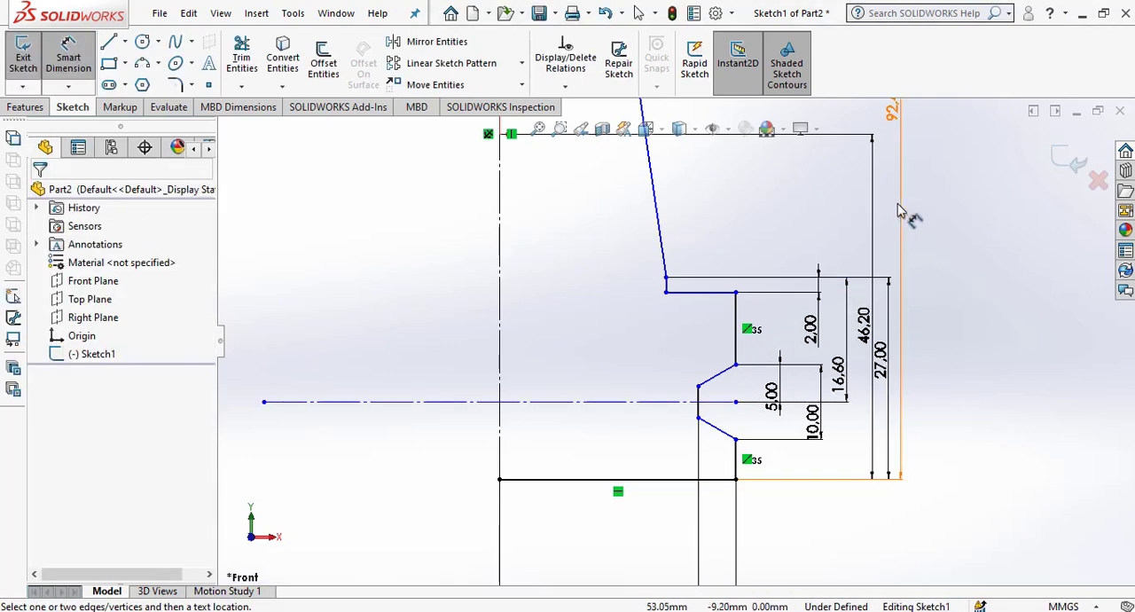
pyautogui.moveTo(899, 205); pyautogui.dragTo(920, 259)
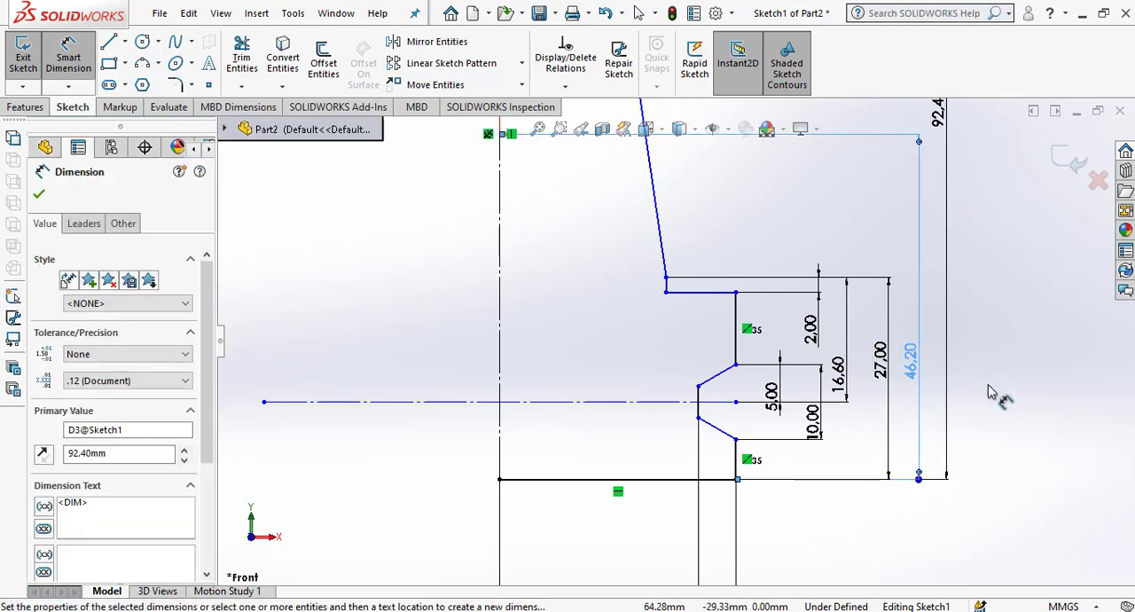
pyautogui.click(998, 398)
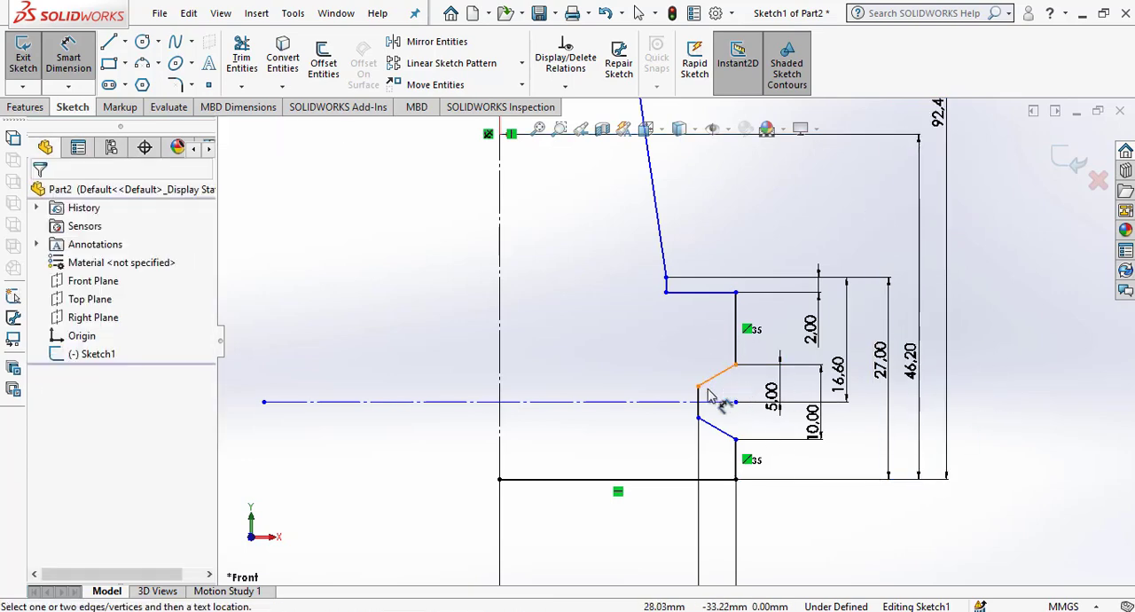
# Offset the vertical centreline 7 mm toward the slanted wall, with dimensions added.
pyautogui.scroll(2, 707, 395)
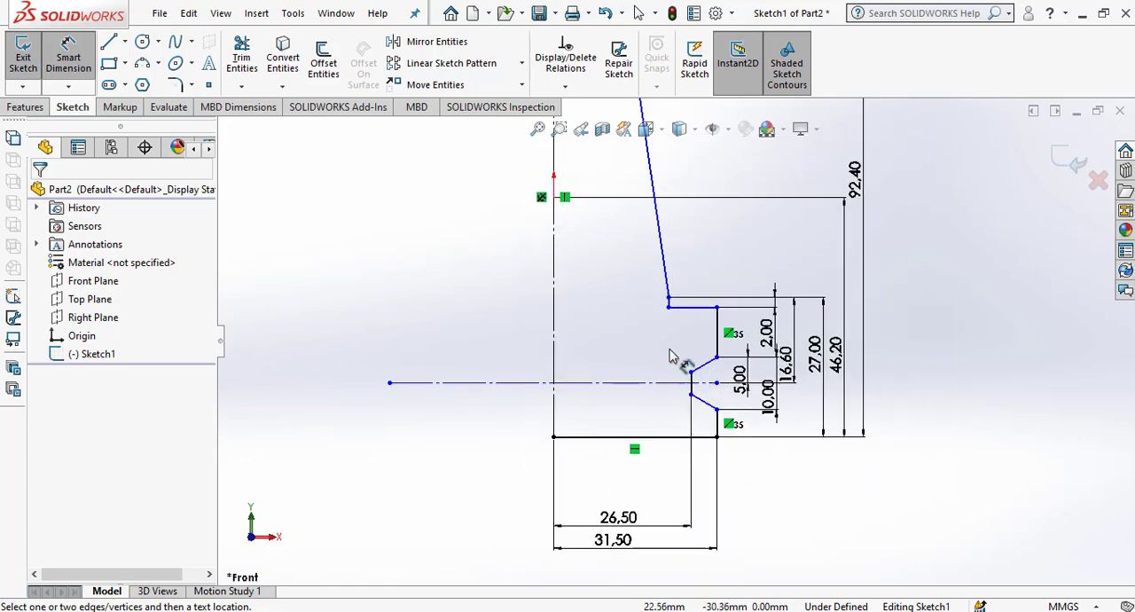
pyautogui.scroll(-3, 672, 315)
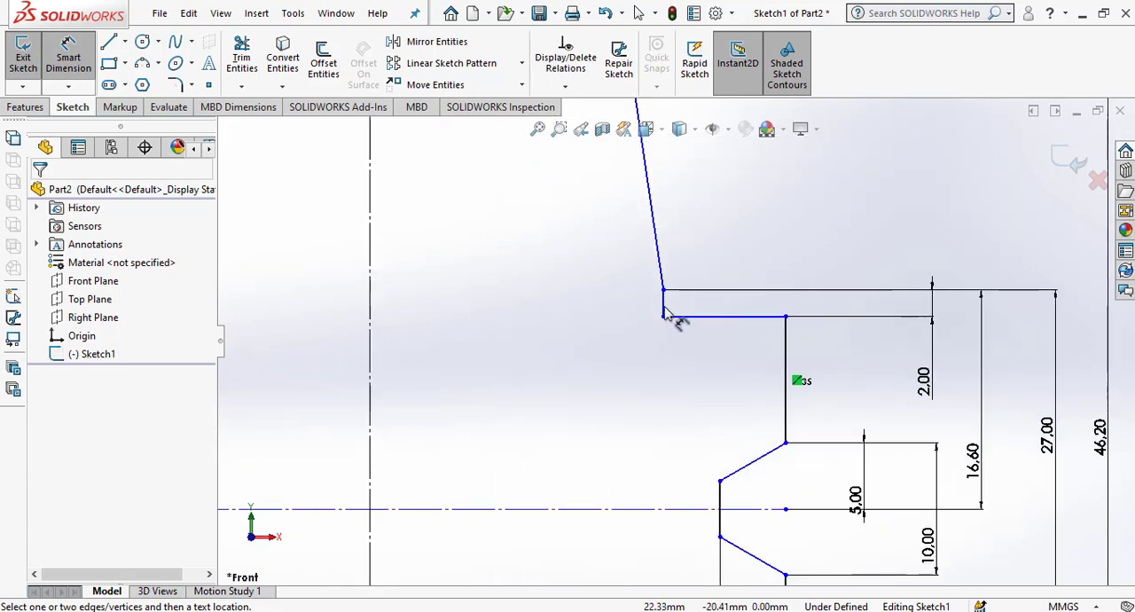
pyautogui.scroll(3, 690, 314)
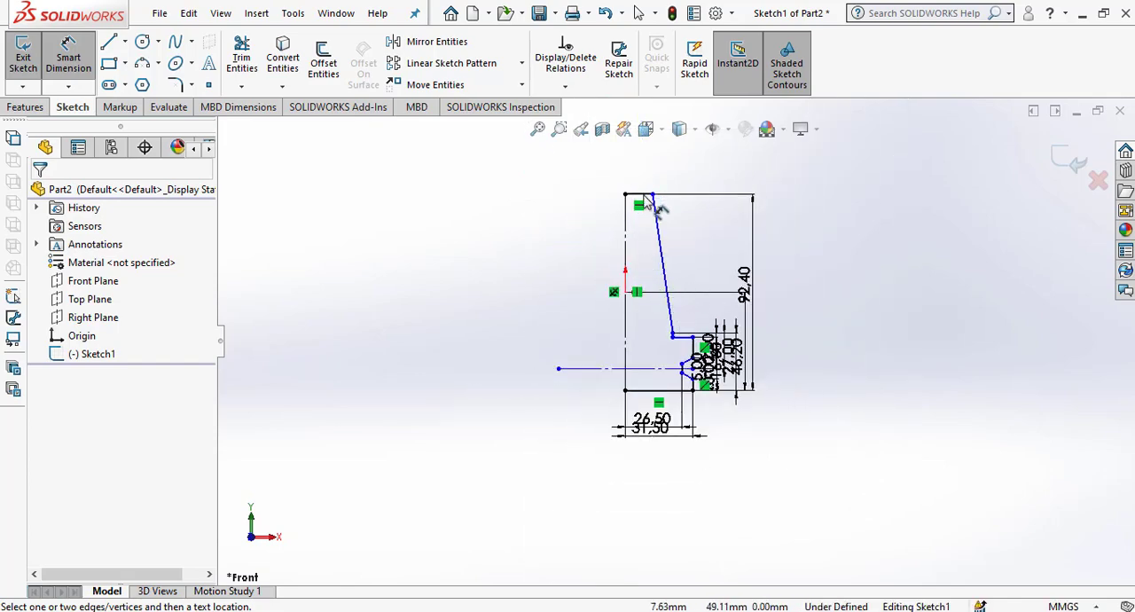
pyautogui.scroll(-2, 647, 201)
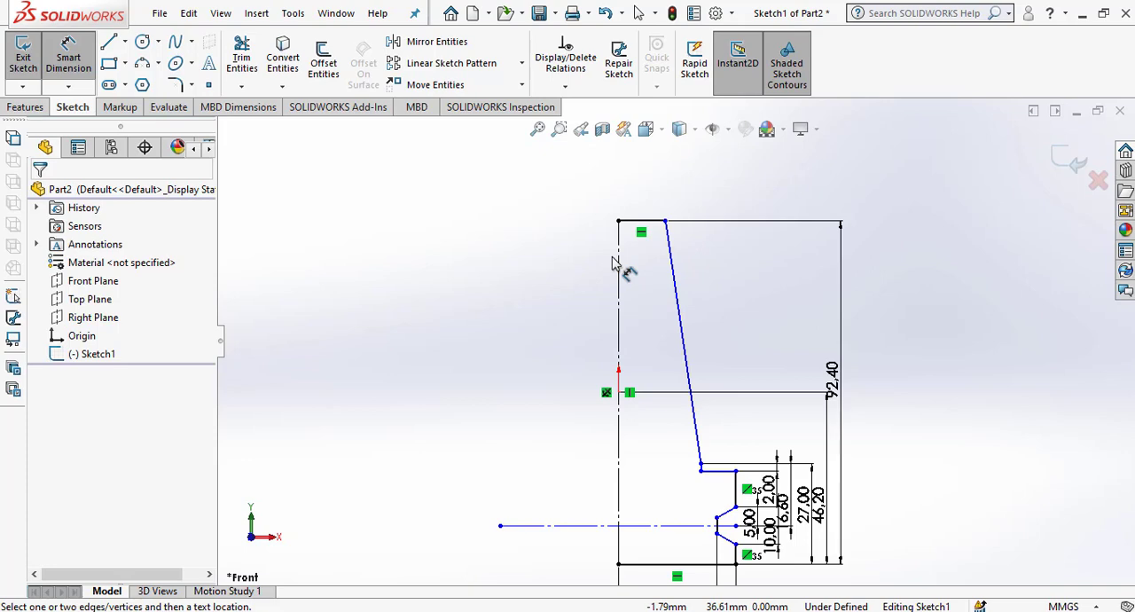
pyautogui.click(323, 60)
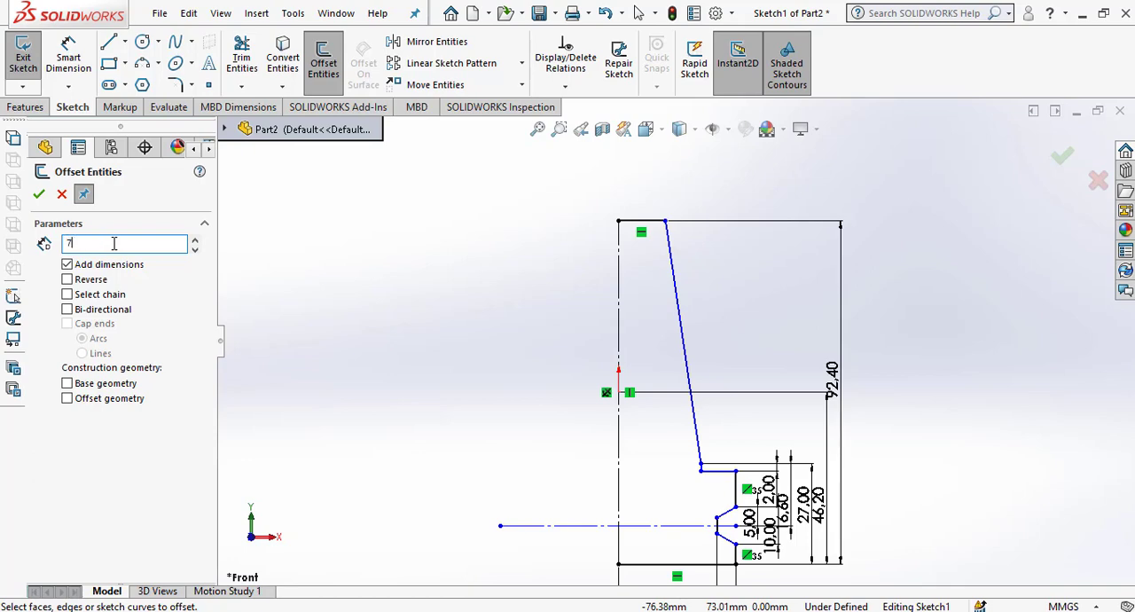
pyautogui.click(618, 291)
pyautogui.click(720, 296)
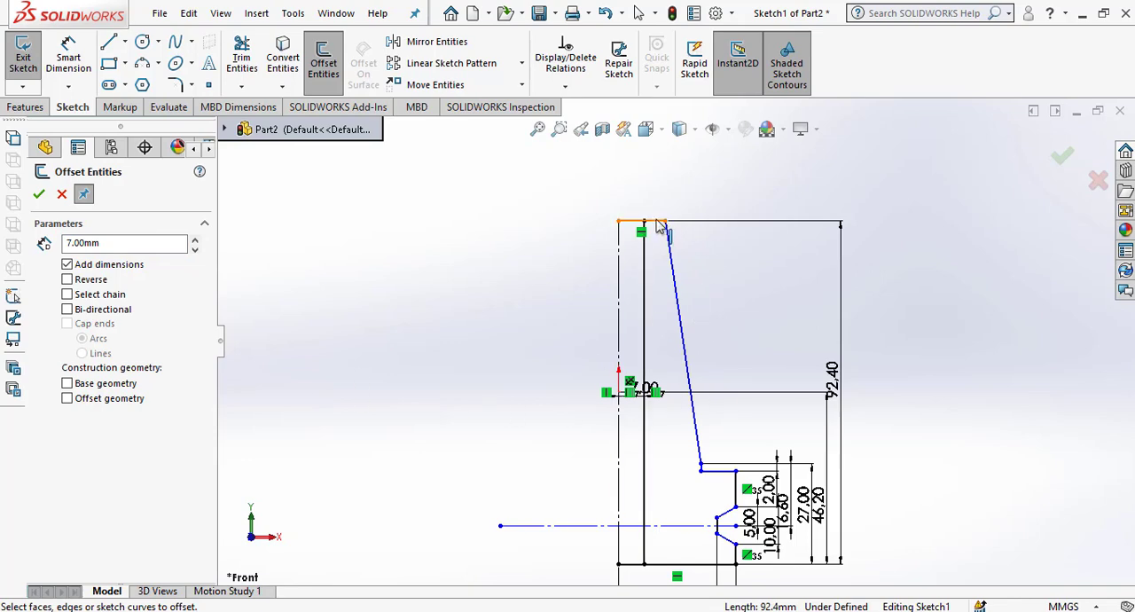
# Offset the vertical centreline again toward the slanted wall by 17/2 (8.5 mm).
pyautogui.doubleClick(136, 245)
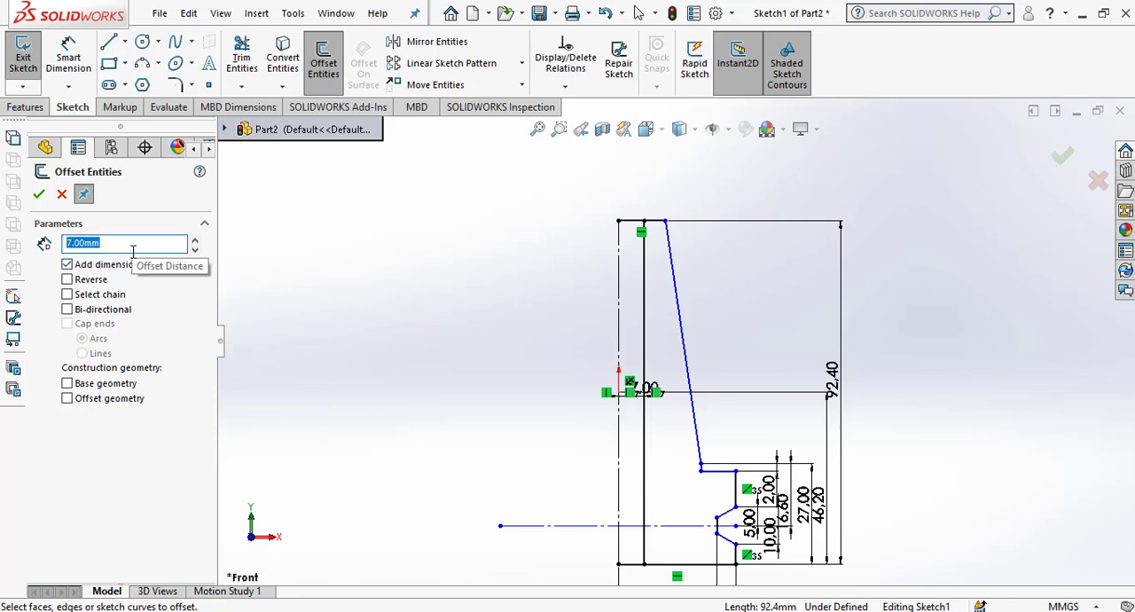
pyautogui.write('17/2')
pyautogui.press('Return')
pyautogui.click(619, 266)
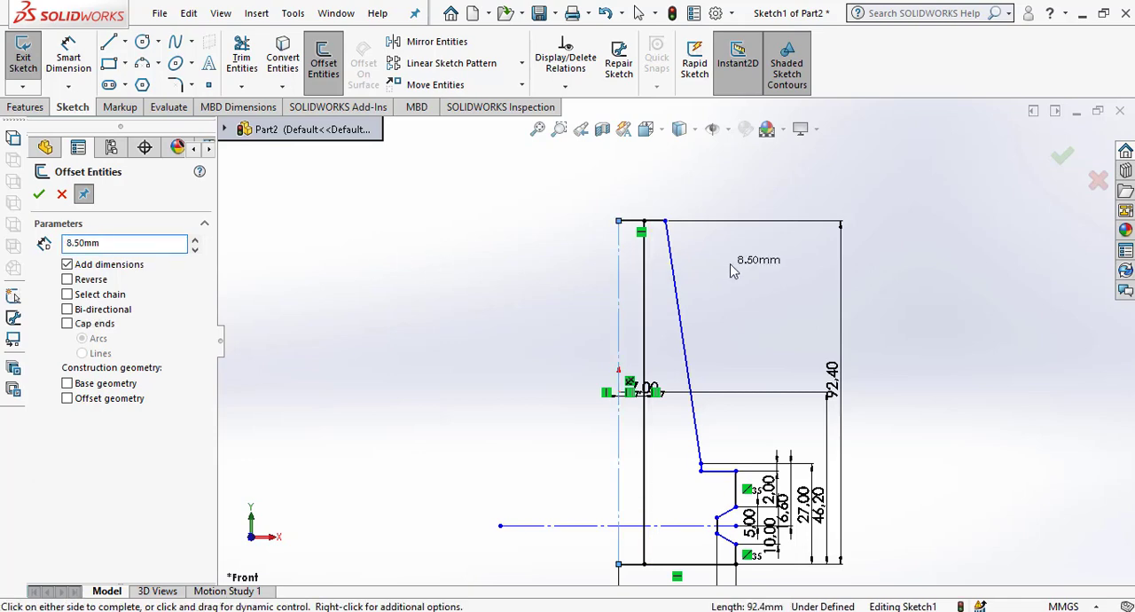
pyautogui.click(734, 271)
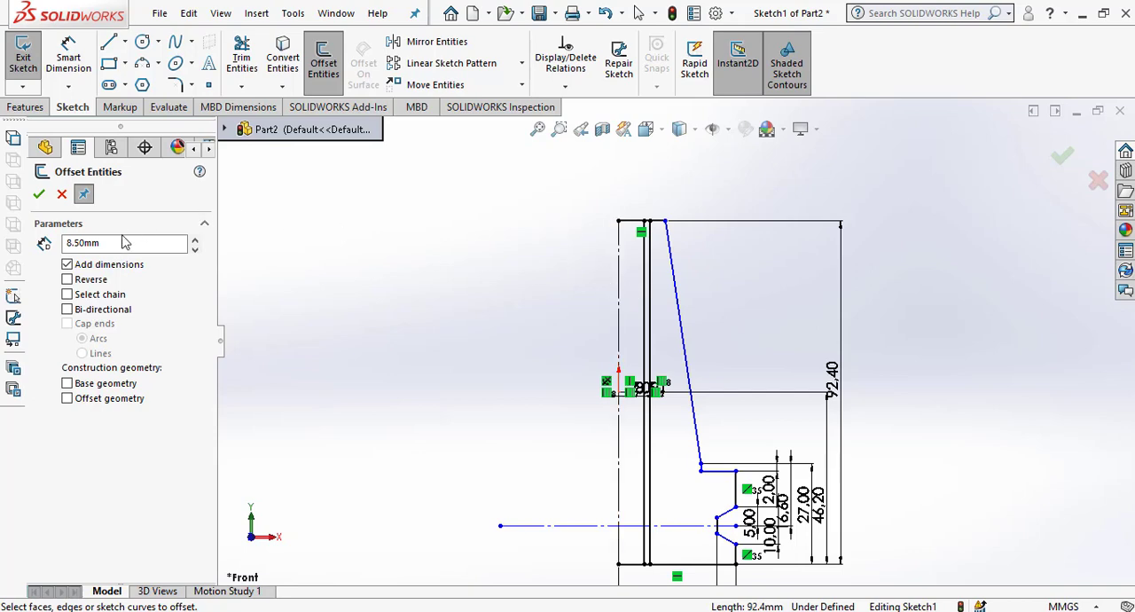
# Offset the profile's top edge 9 mm downward into the profile.
pyautogui.moveTo(120, 242); pyautogui.dragTo(11, 246)
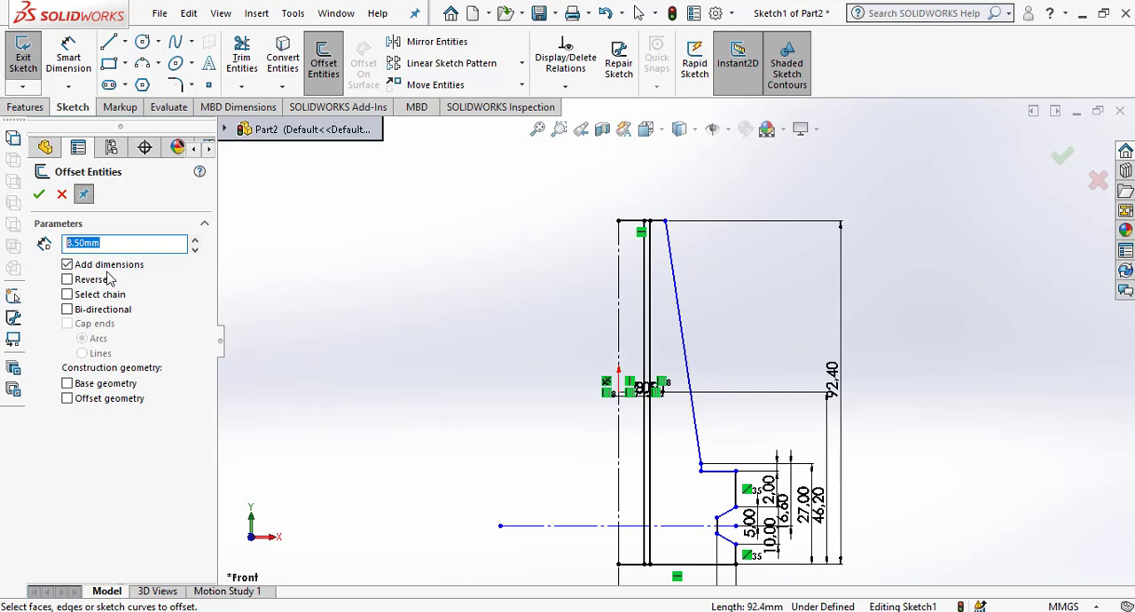
pyautogui.write('9')
pyautogui.press('Return')
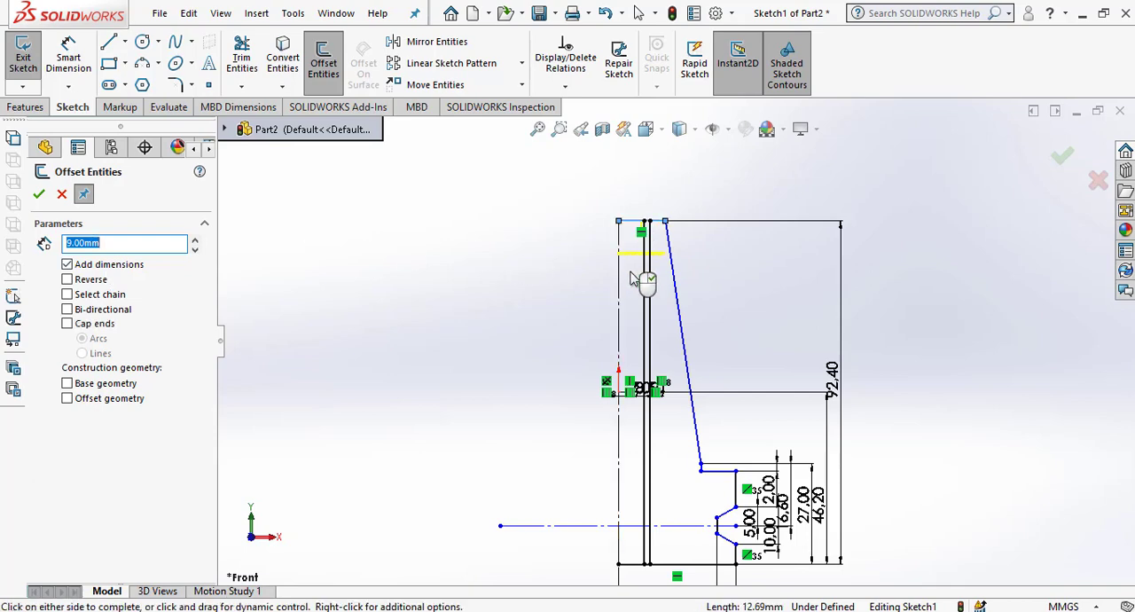
pyautogui.click(642, 304)
# Corner-trim the 9 mm offset line with both vertical offset lines to form the stepped counterbore at the profile's upper end.
pyautogui.scroll(-3, 679, 282)
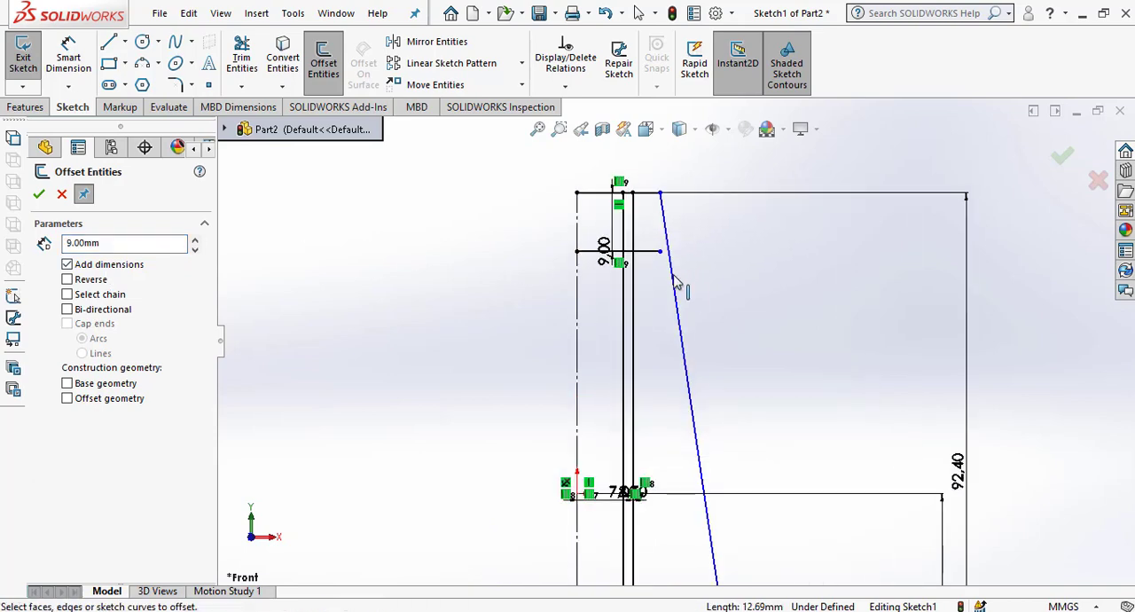
pyautogui.click(242, 58)
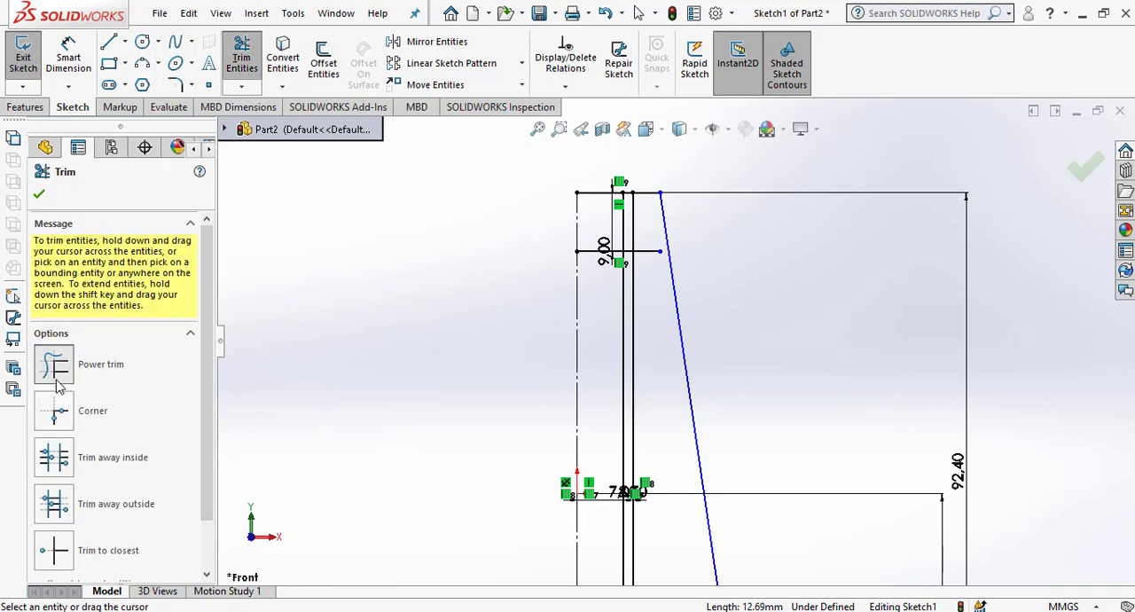
pyautogui.click(53, 346)
pyautogui.scroll(-3, 654, 279)
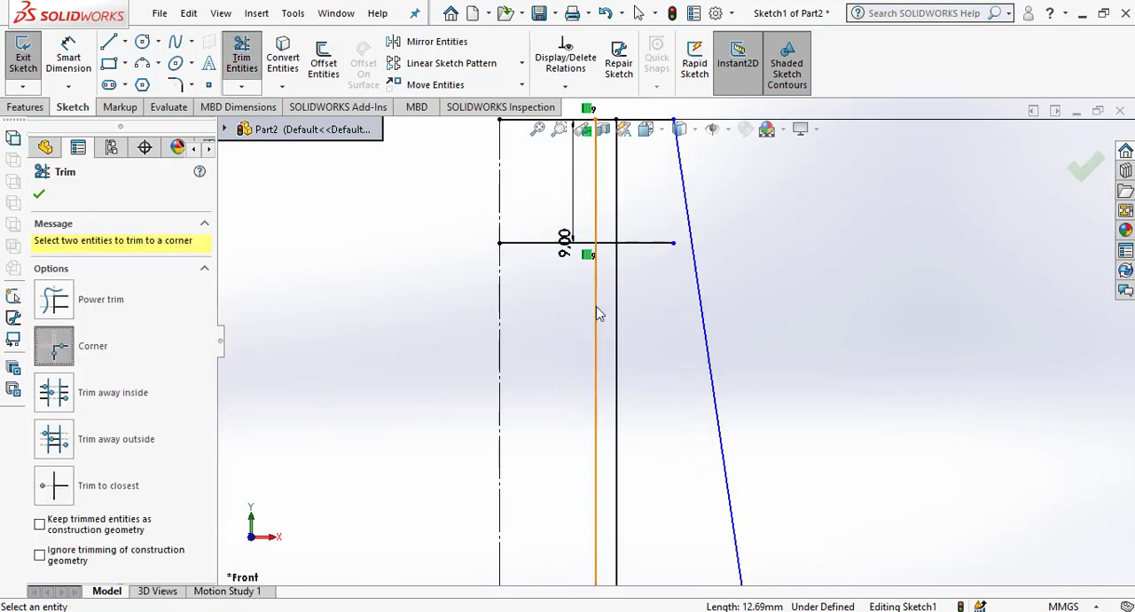
pyautogui.click(597, 311)
pyautogui.click(610, 243)
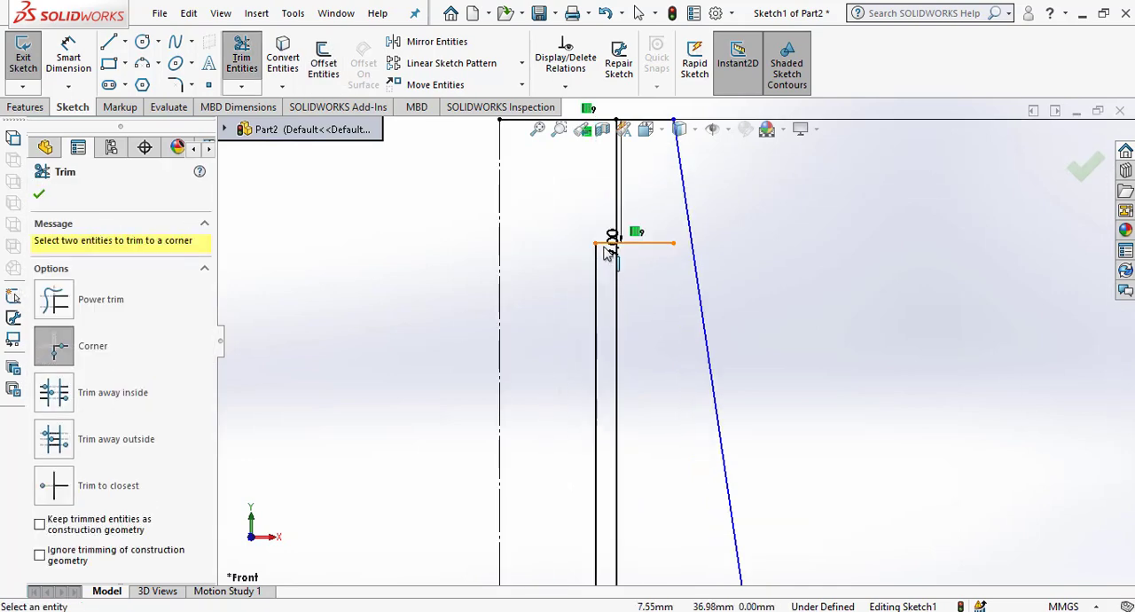
pyautogui.click(611, 242)
pyautogui.click(619, 198)
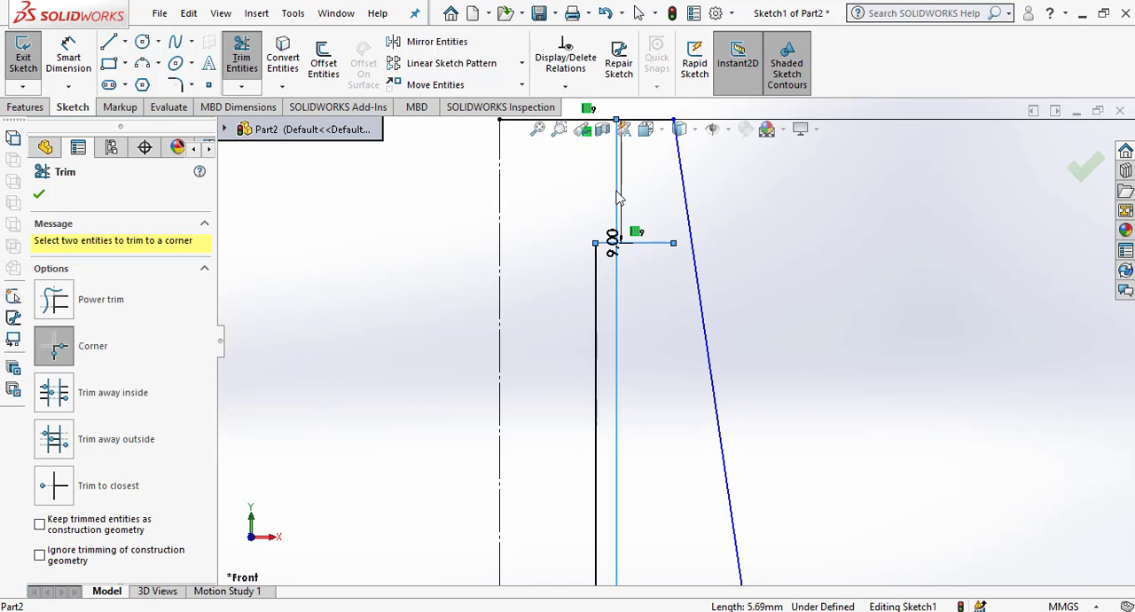
pyautogui.click(39, 194)
# Move the counterbore's 9 mm dimension outside the slanted wall and its 8.5 mm dimension above the top edge.
pyautogui.scroll(3, 360, 257)
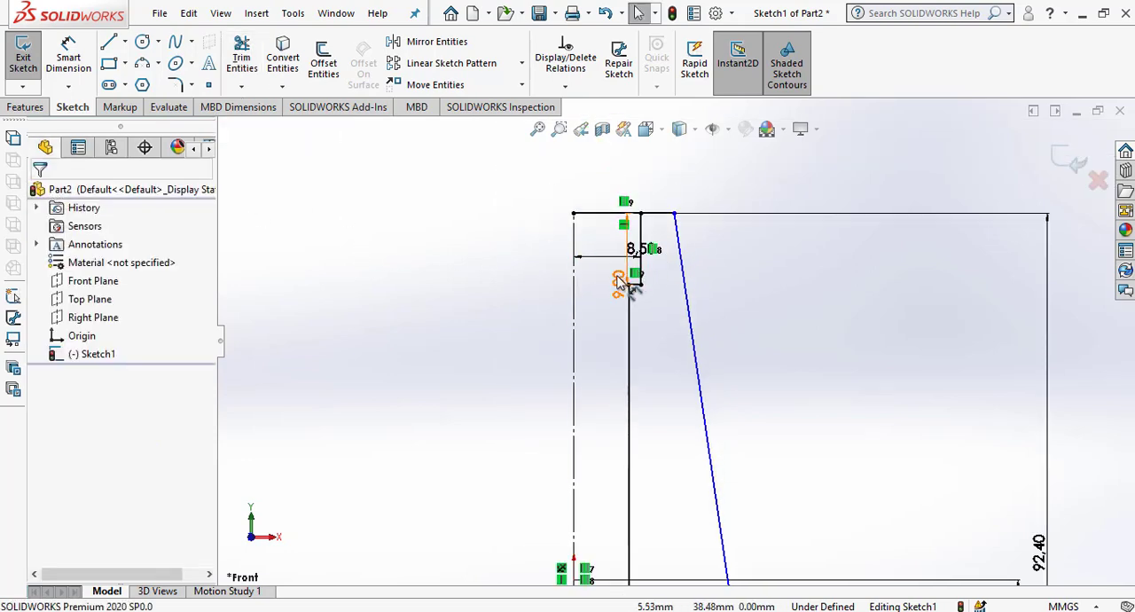
pyautogui.moveTo(620, 279); pyautogui.dragTo(723, 263)
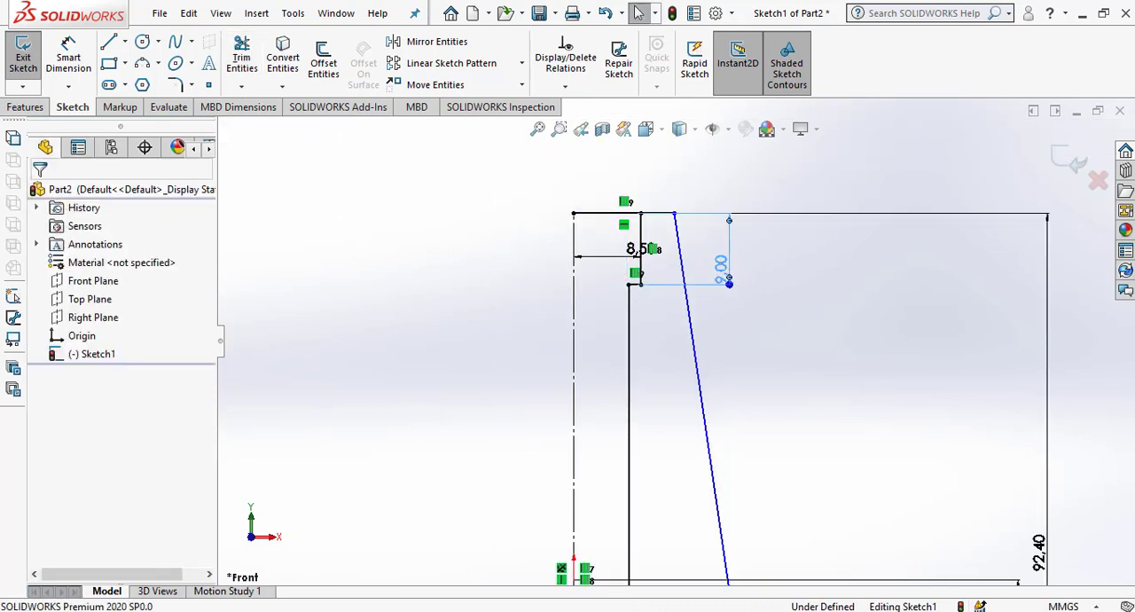
pyautogui.click(807, 334)
pyautogui.moveTo(637, 250); pyautogui.dragTo(603, 153)
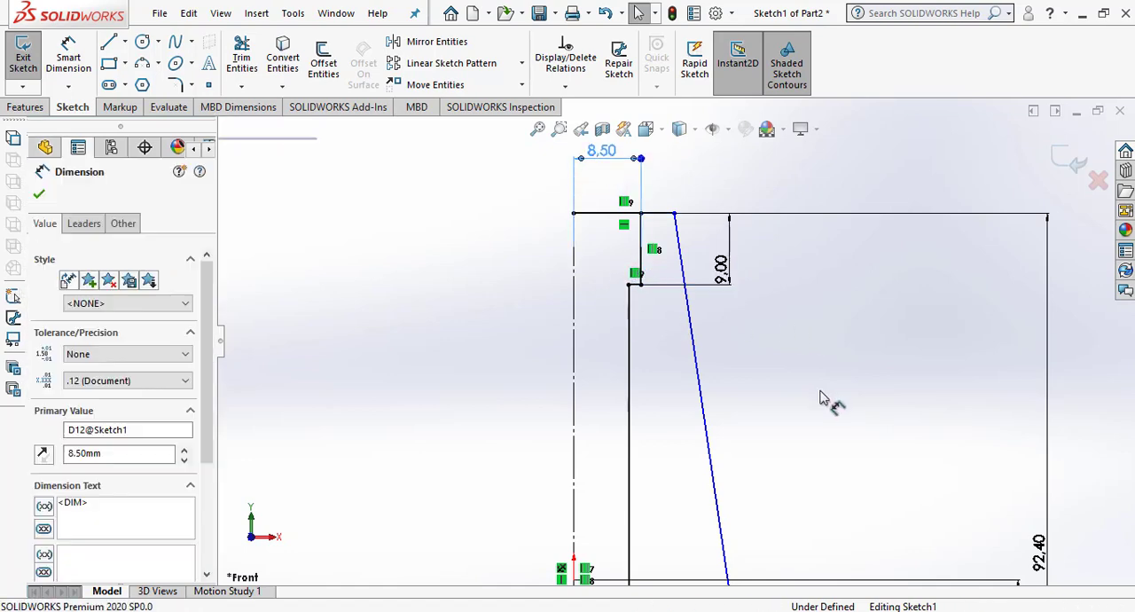
pyautogui.click(792, 389)
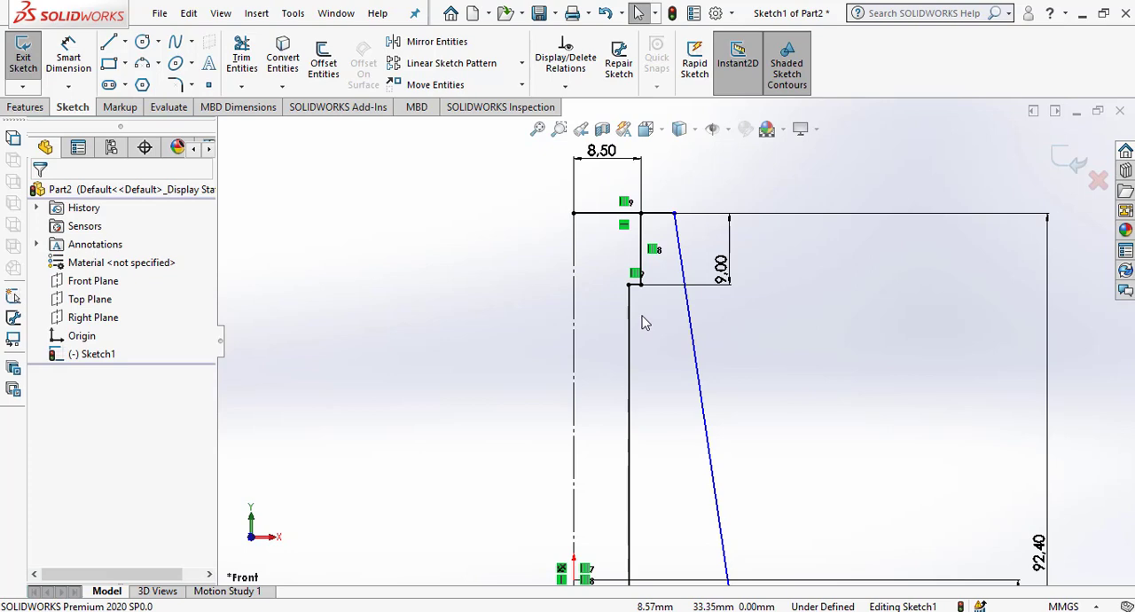
pyautogui.scroll(5, 645, 323)
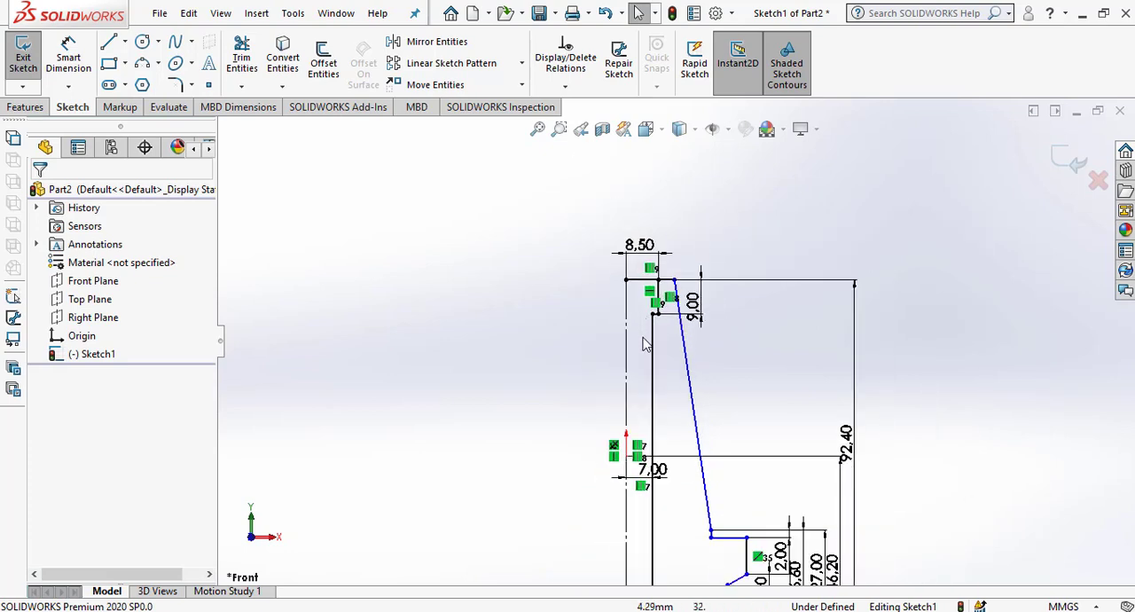
pyautogui.scroll(-3, 649, 357)
pyautogui.scroll(-1, 646, 357)
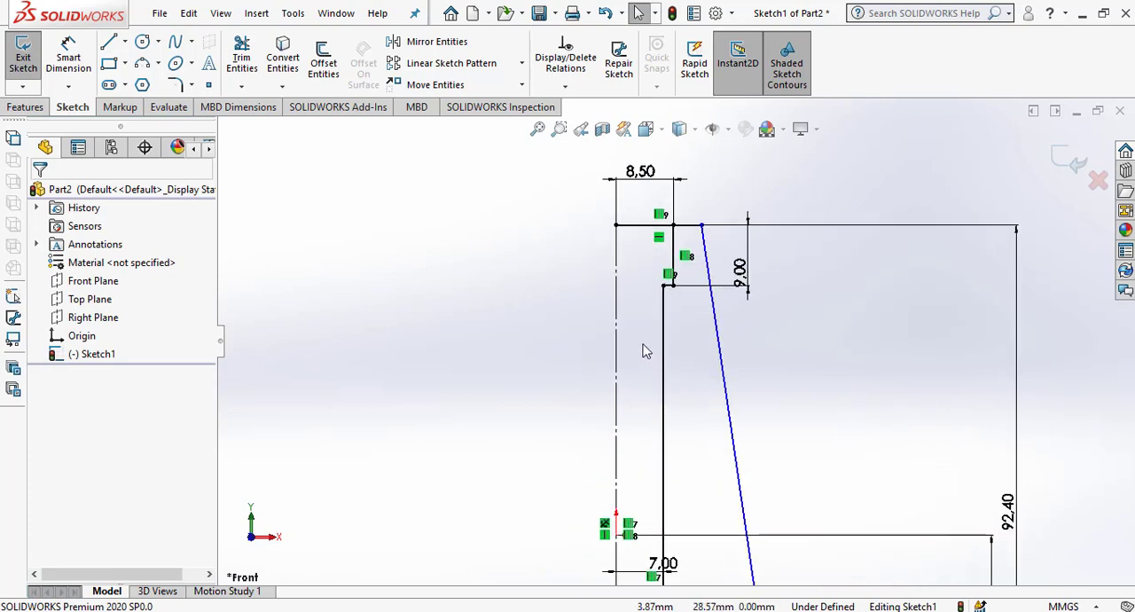
pyautogui.scroll(-2, 627, 294)
pyautogui.scroll(4, 698, 346)
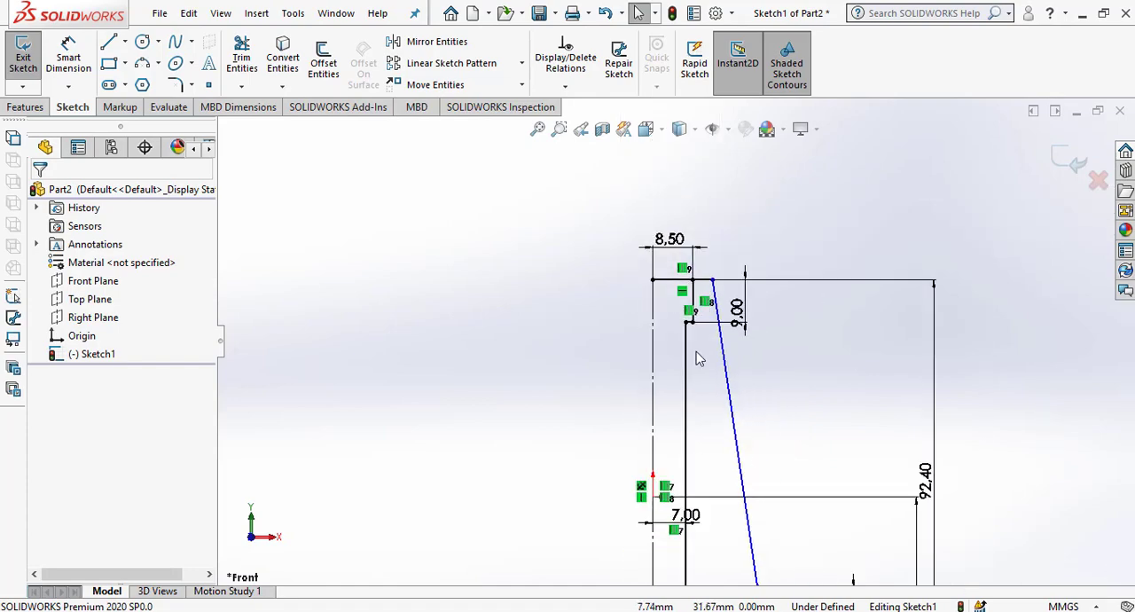
pyautogui.scroll(4, 696, 351)
pyautogui.scroll(-3, 701, 431)
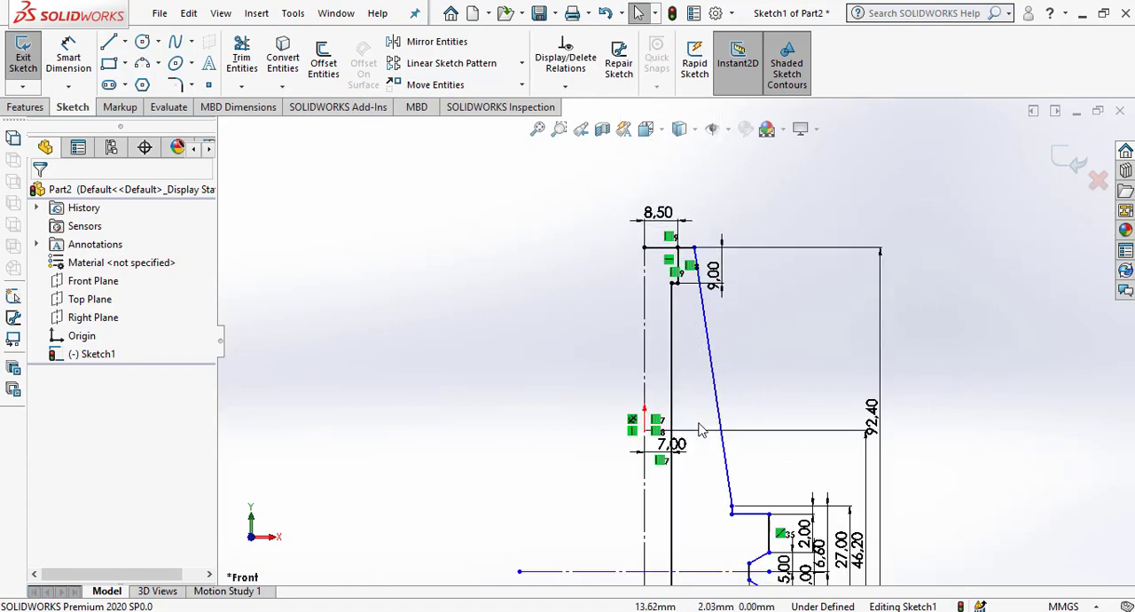
# Add a Fix relation to the slanted wall line of the profile.
pyautogui.scroll(3, 701, 430)
pyautogui.scroll(-2, 709, 463)
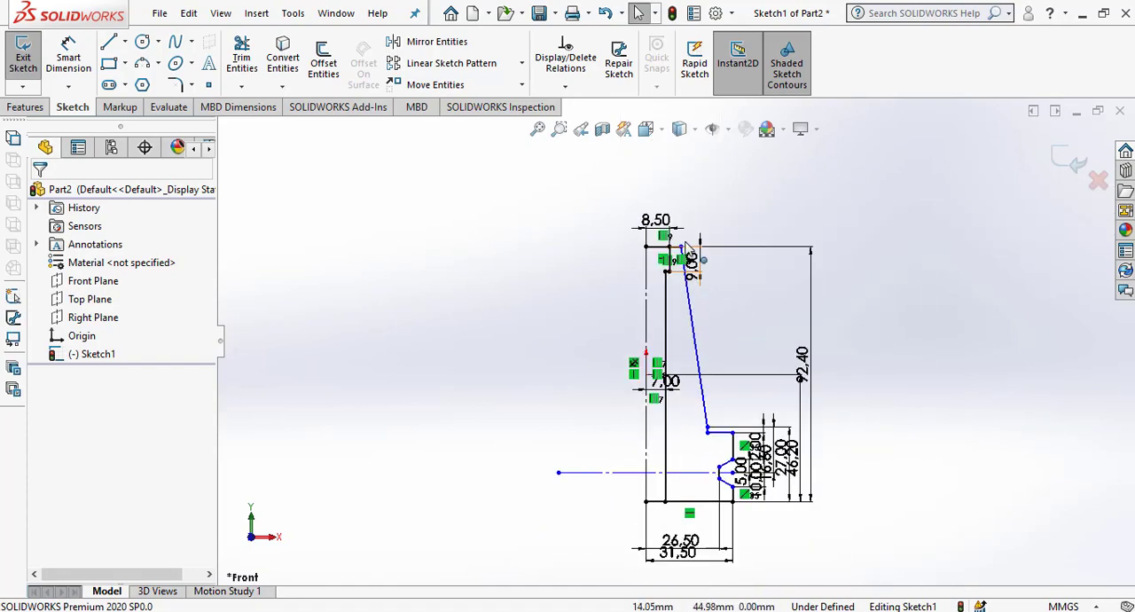
pyautogui.scroll(-3, 688, 248)
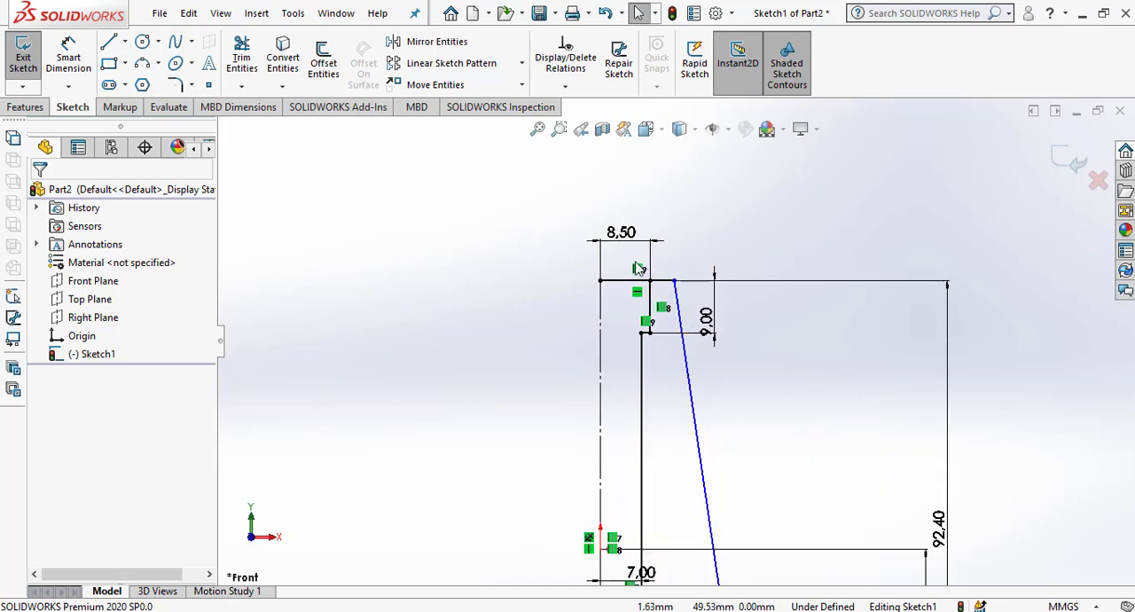
pyautogui.scroll(-2, 683, 297)
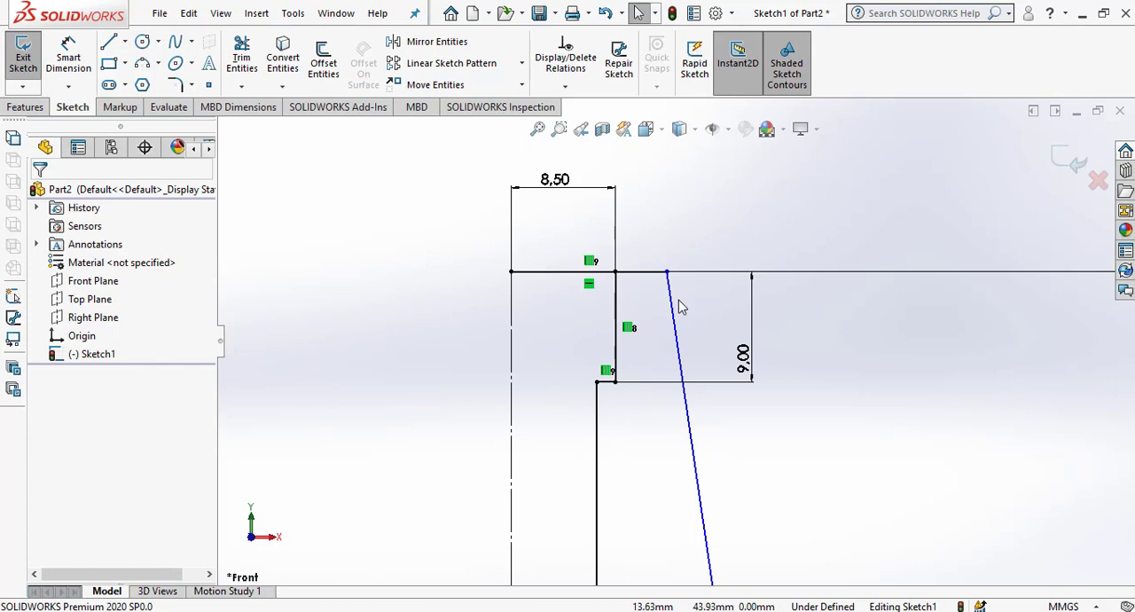
pyautogui.scroll(2, 754, 382)
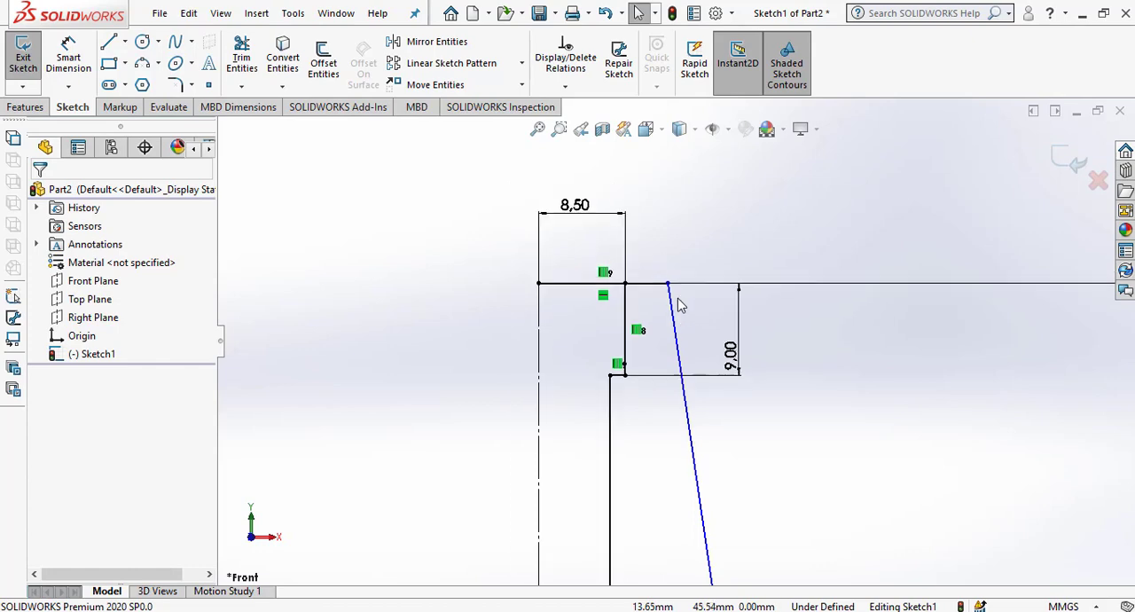
pyautogui.click(699, 479)
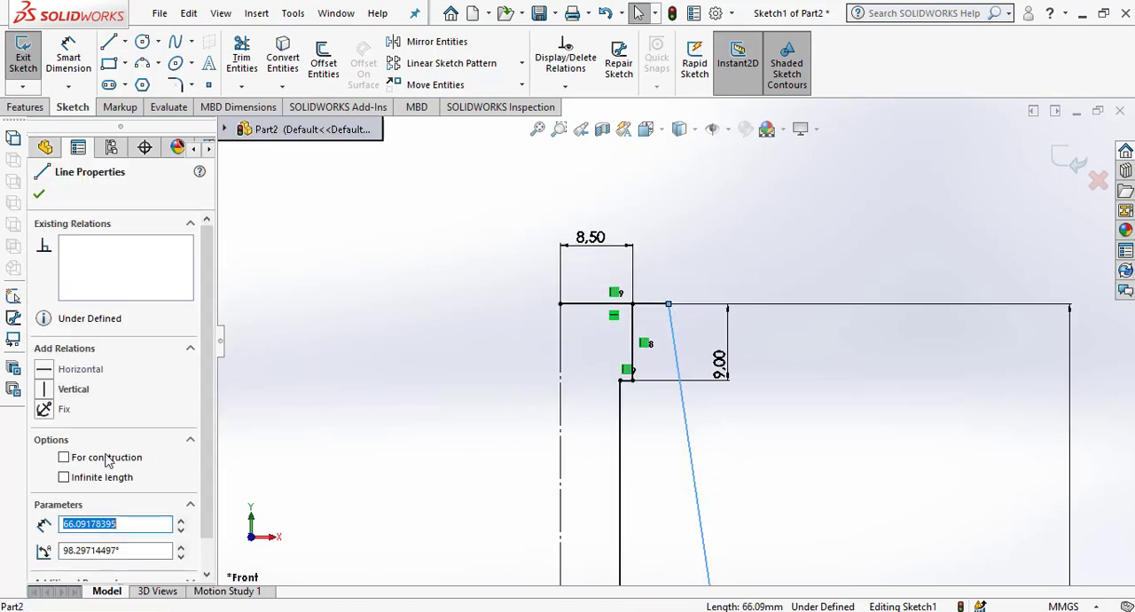
pyautogui.click(46, 410)
pyautogui.click(369, 364)
pyautogui.press('f')
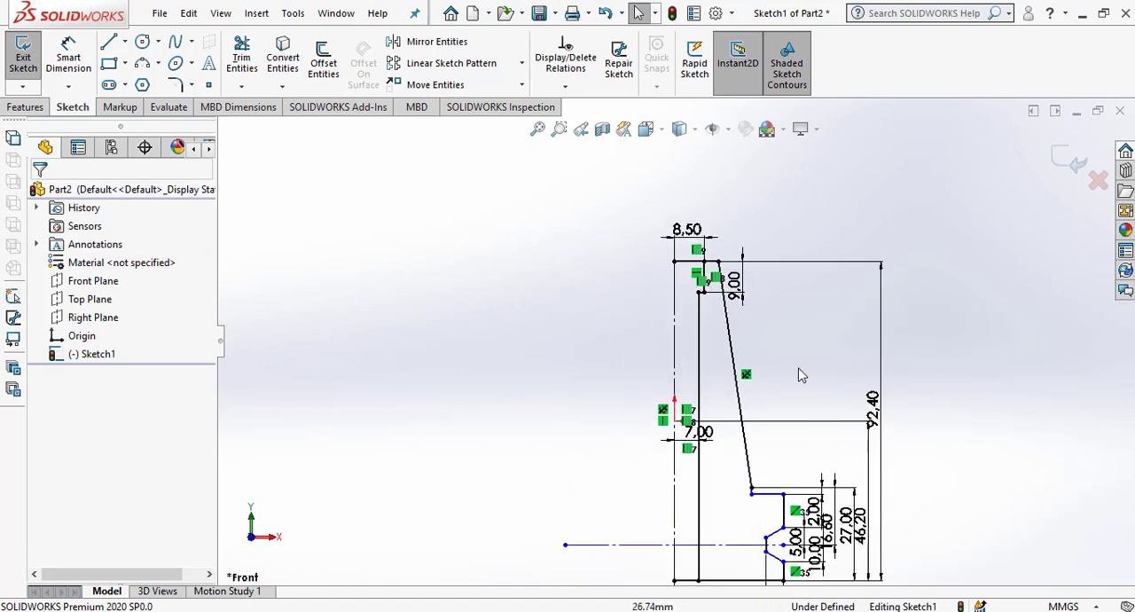
# Power-trim the segment of the profile's top edge between the vertical centreline and the counterbore wall.
pyautogui.scroll(-2, 754, 333)
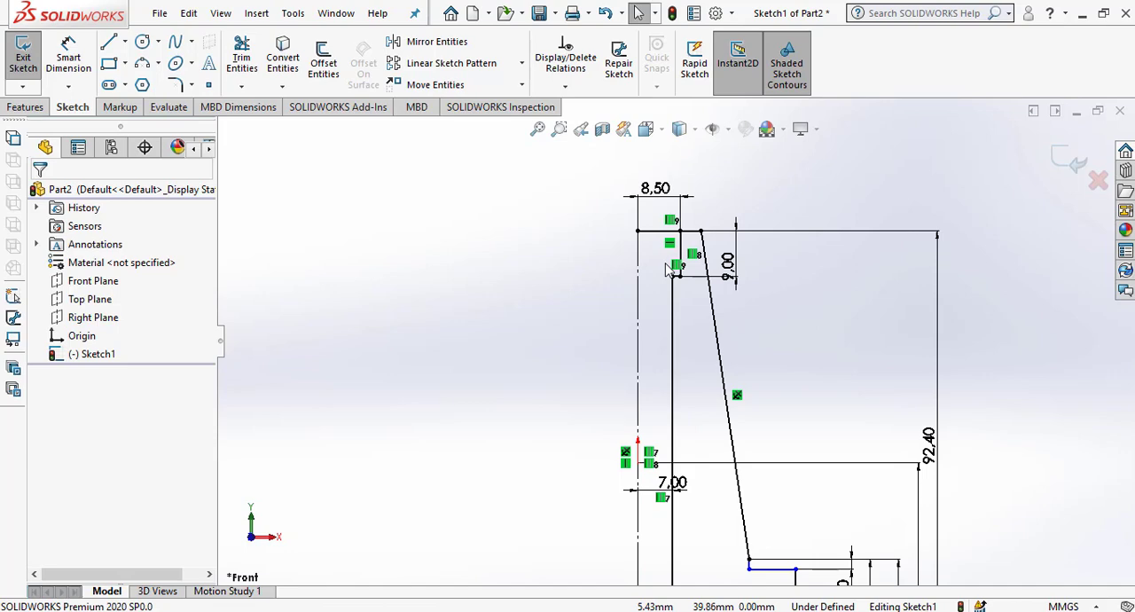
pyautogui.scroll(-3, 737, 191)
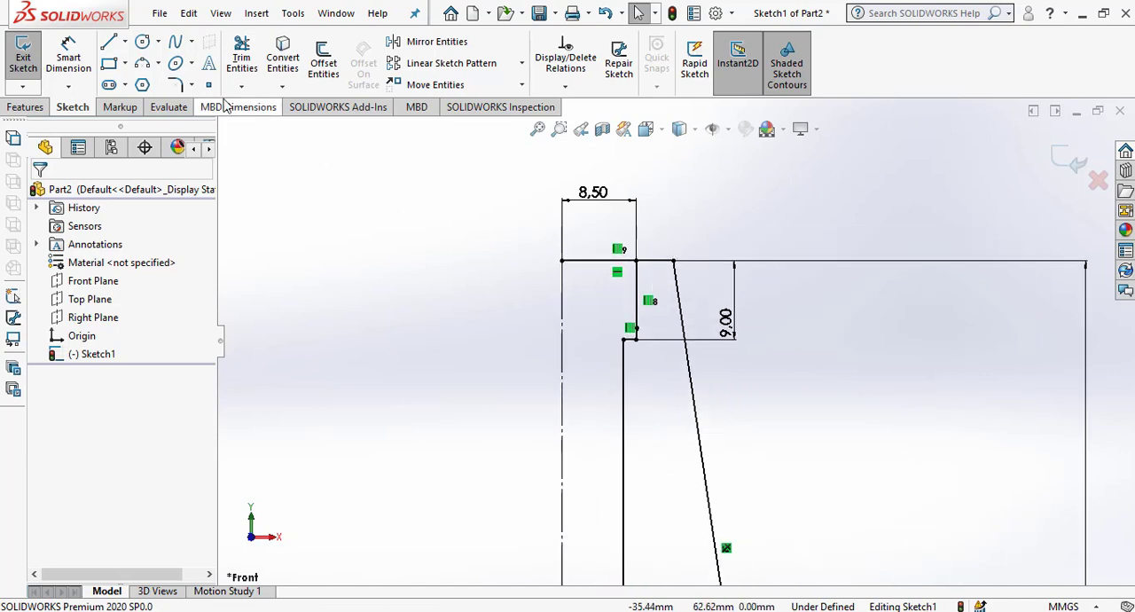
pyautogui.click(241, 58)
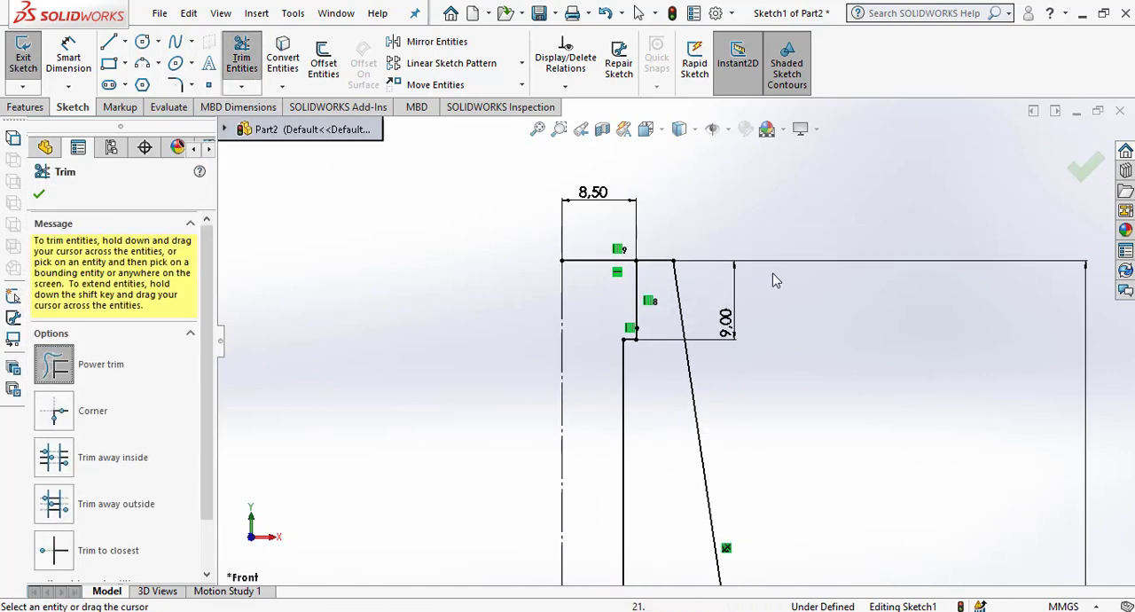
pyautogui.moveTo(594, 251); pyautogui.dragTo(509, 308)
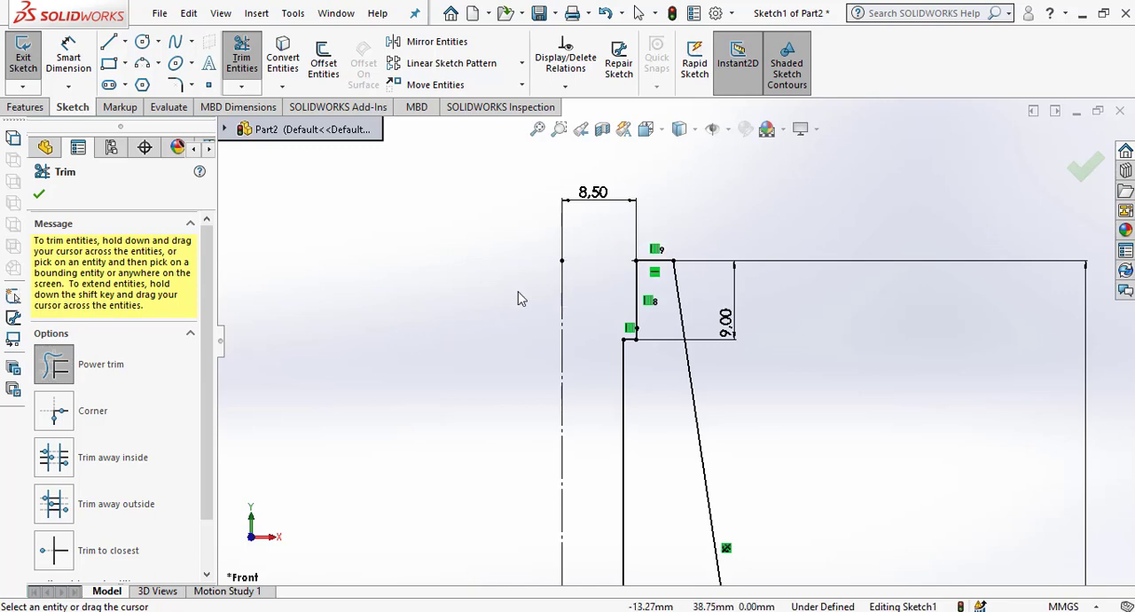
pyautogui.scroll(4, 532, 289)
pyautogui.scroll(-4, 527, 329)
pyautogui.scroll(6, 525, 326)
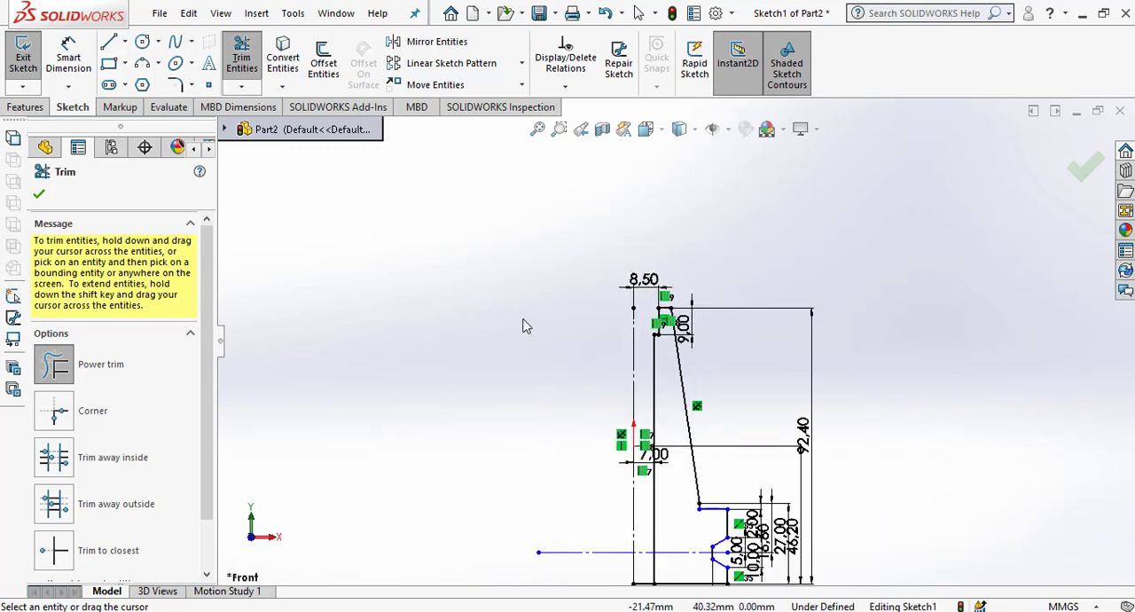
pyautogui.click(39, 194)
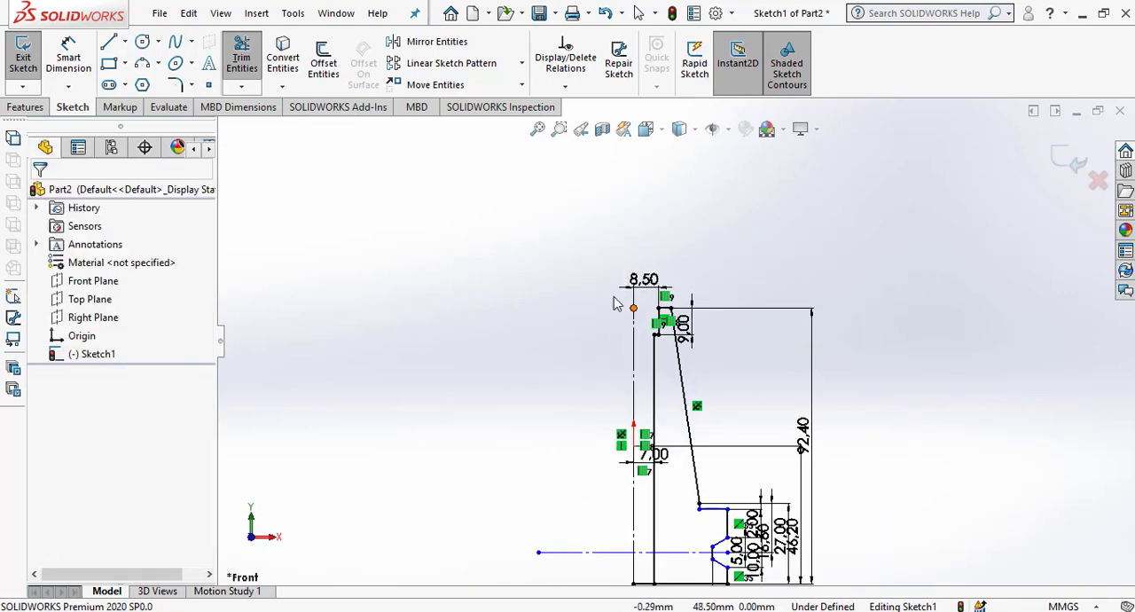
# Move the 26.5 mm and 31.5 mm width dimensions from below the profile to beside the centreline, above the groove's horizontal centreline.
pyautogui.scroll(3, 614, 315)
pyautogui.scroll(-5, 661, 488)
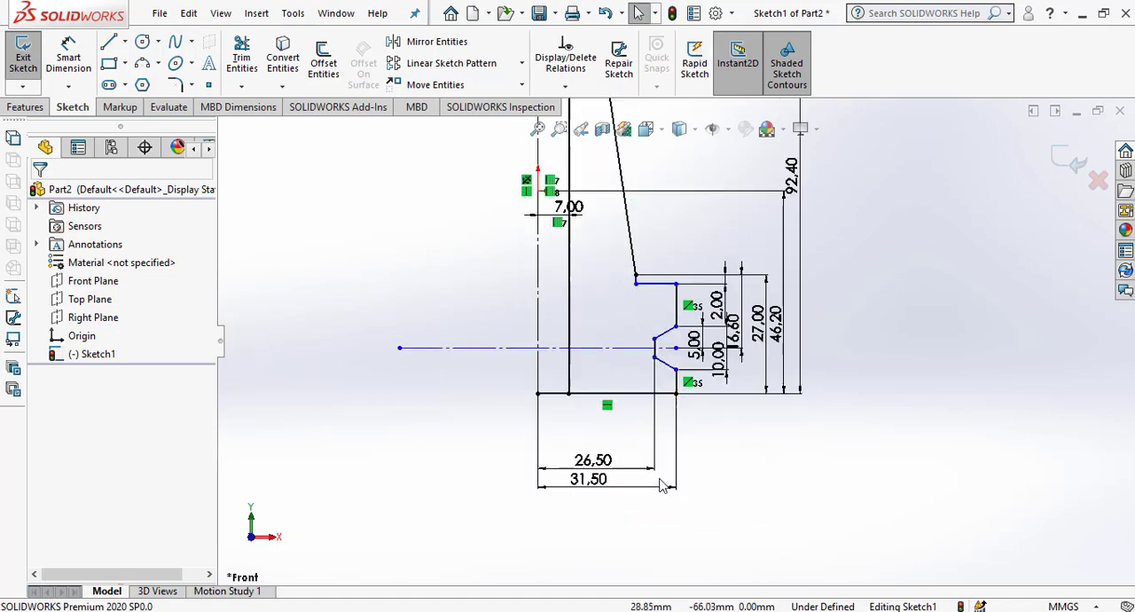
pyautogui.moveTo(605, 460); pyautogui.dragTo(488, 299)
pyautogui.click(838, 495)
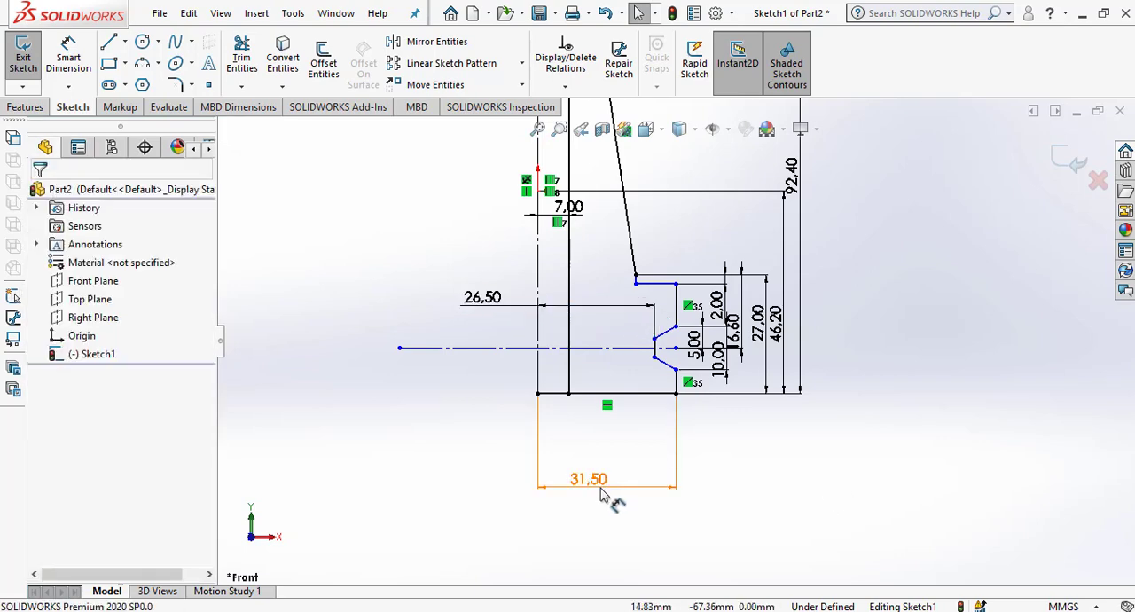
pyautogui.moveTo(602, 495); pyautogui.dragTo(484, 273)
pyautogui.click(793, 495)
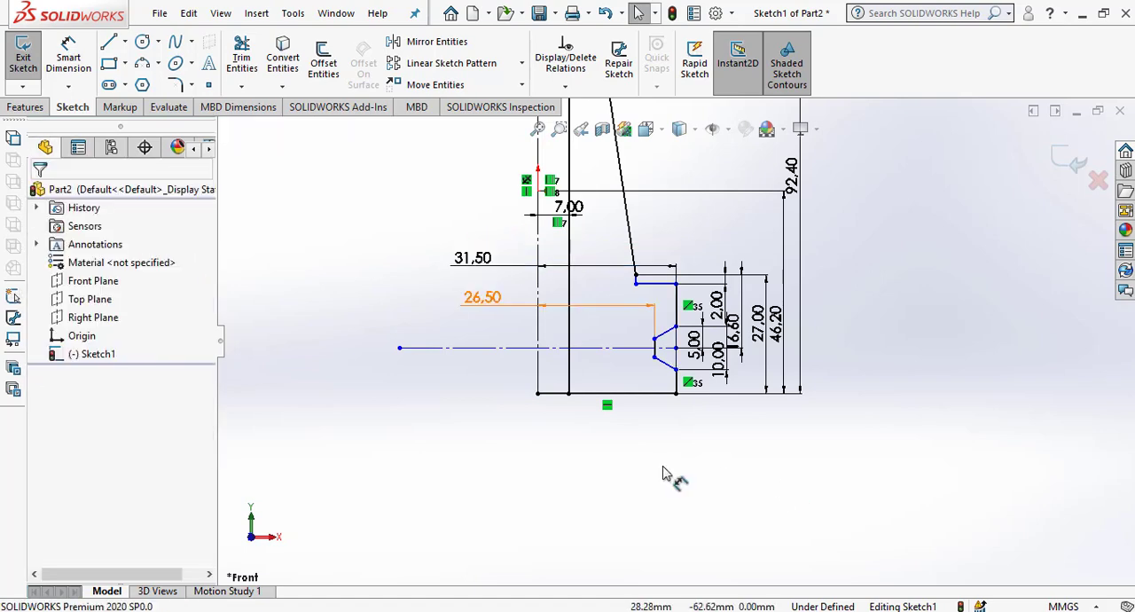
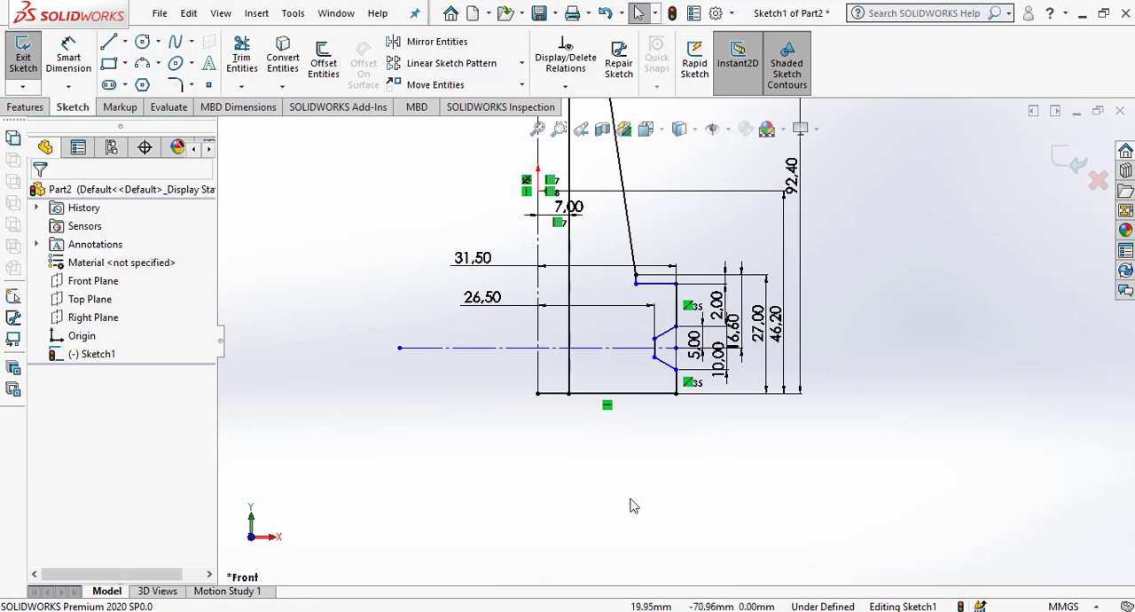
# Sketch a horizontal line about 108 mm long below the profile, crossing beneath the vertical centreline.
pyautogui.scroll(2, 636, 490)
pyautogui.click(109, 42)
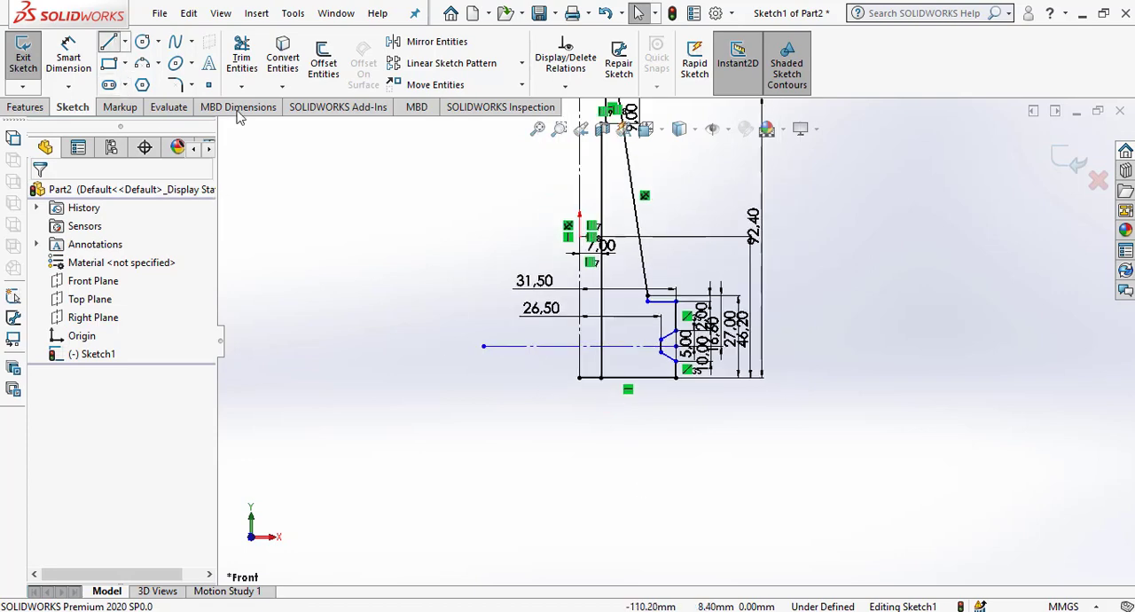
pyautogui.click(468, 499)
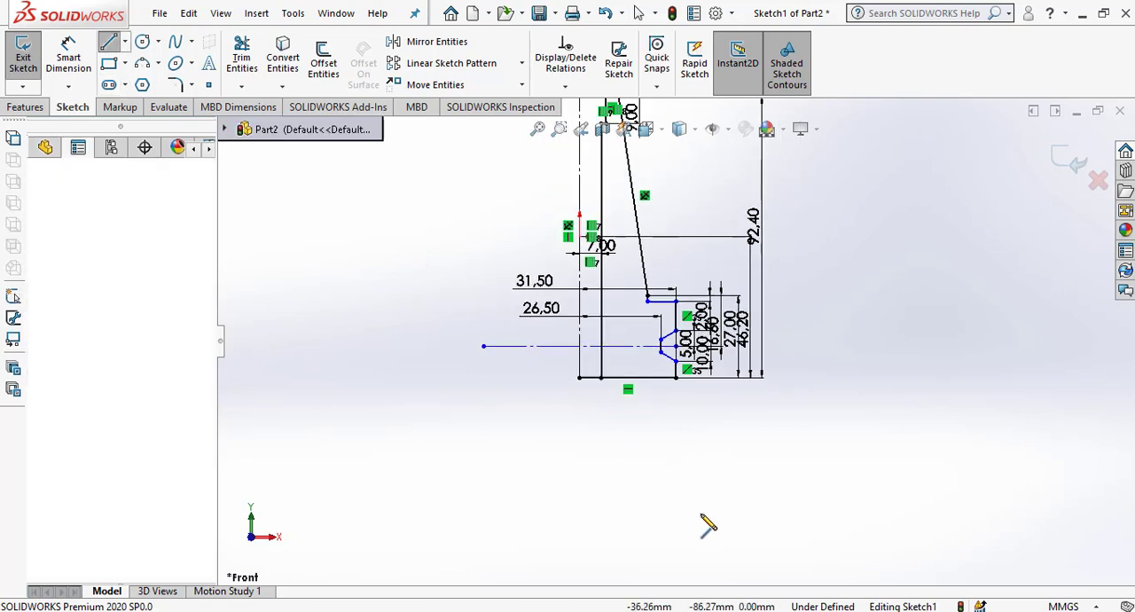
pyautogui.click(800, 498)
pyautogui.press('Escape')
pyautogui.press('Escape')
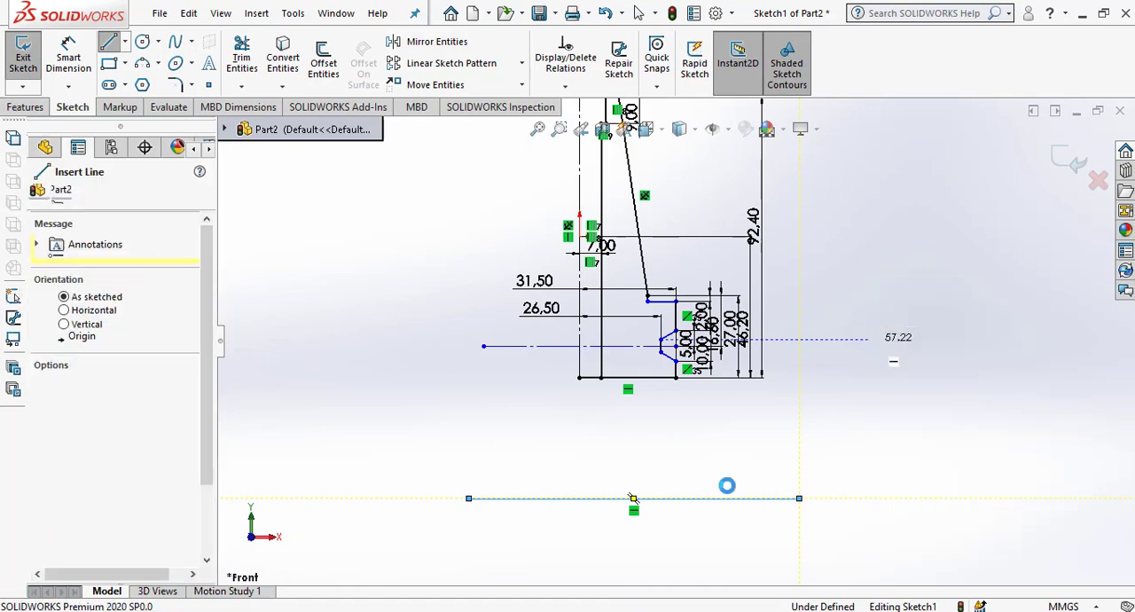
pyautogui.click(718, 499)
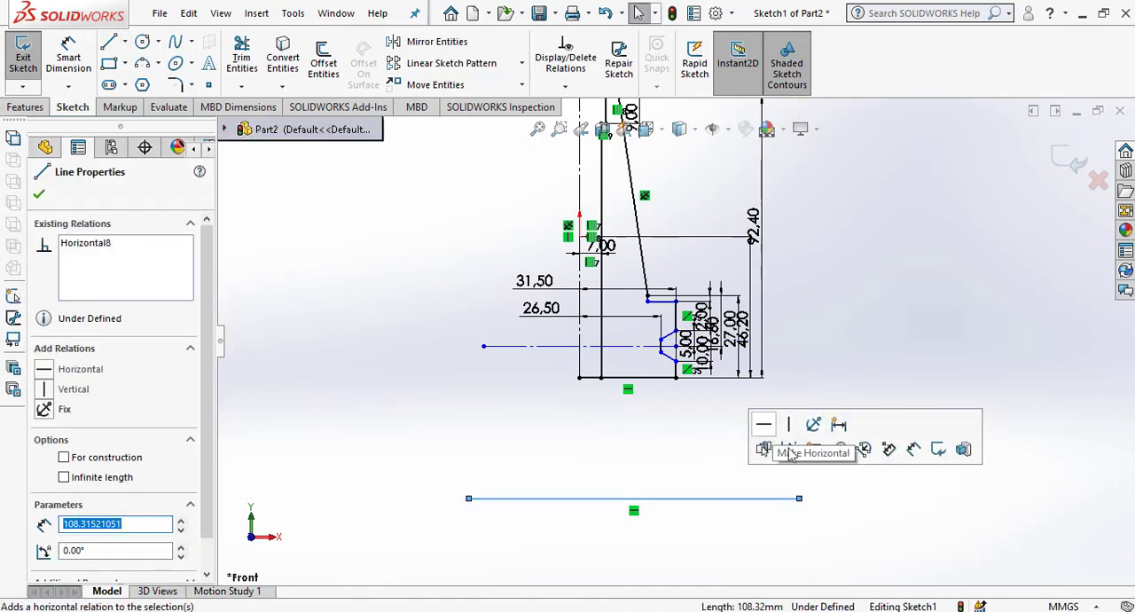
pyautogui.click(914, 347)
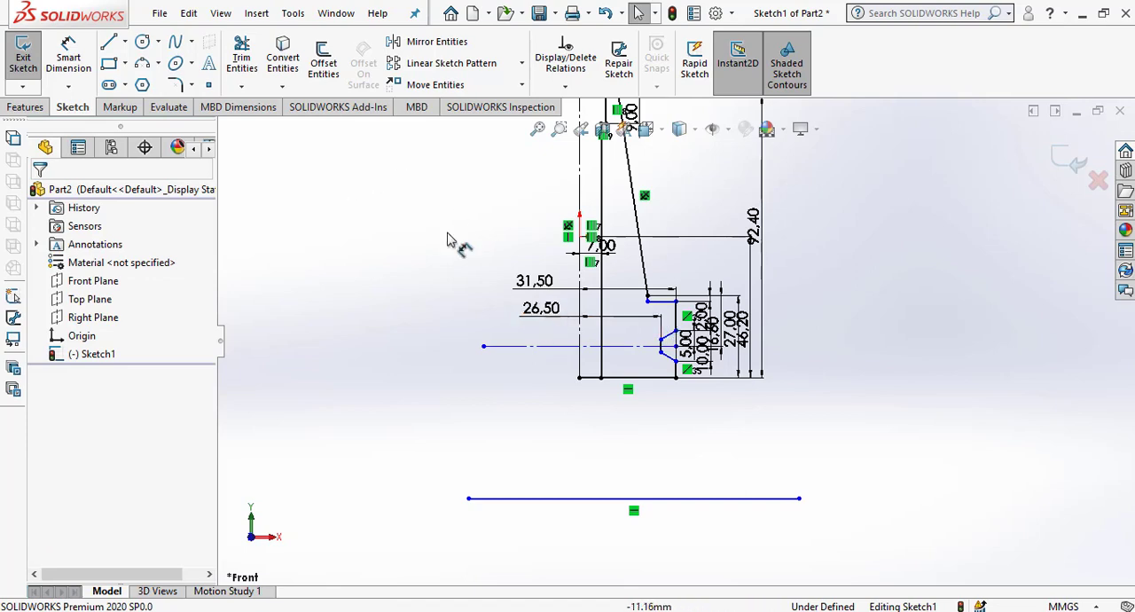
# Dimension the vertical distance from the slanted wall's lower endpoint to the new horizontal line as 105 mm.
pyautogui.click(76, 64)
pyautogui.click(648, 299)
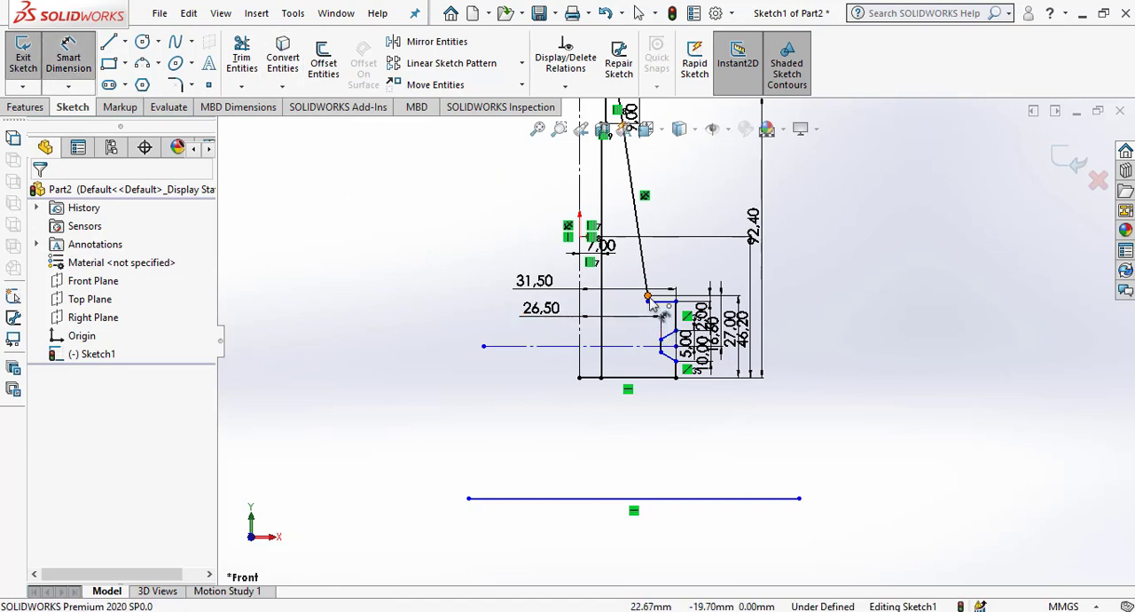
pyautogui.click(701, 499)
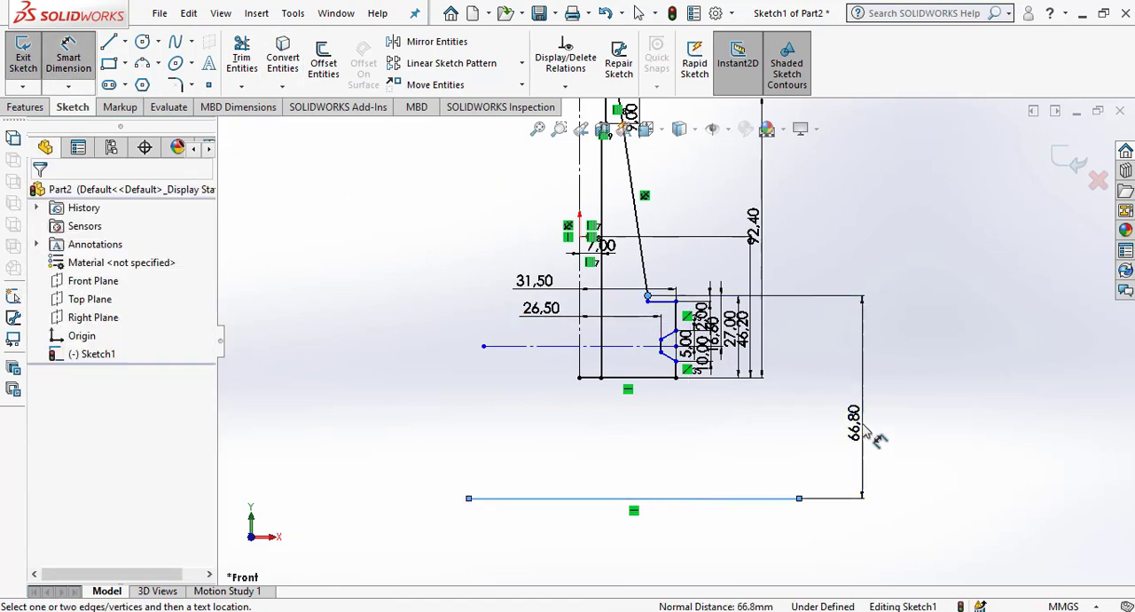
pyautogui.click(860, 433)
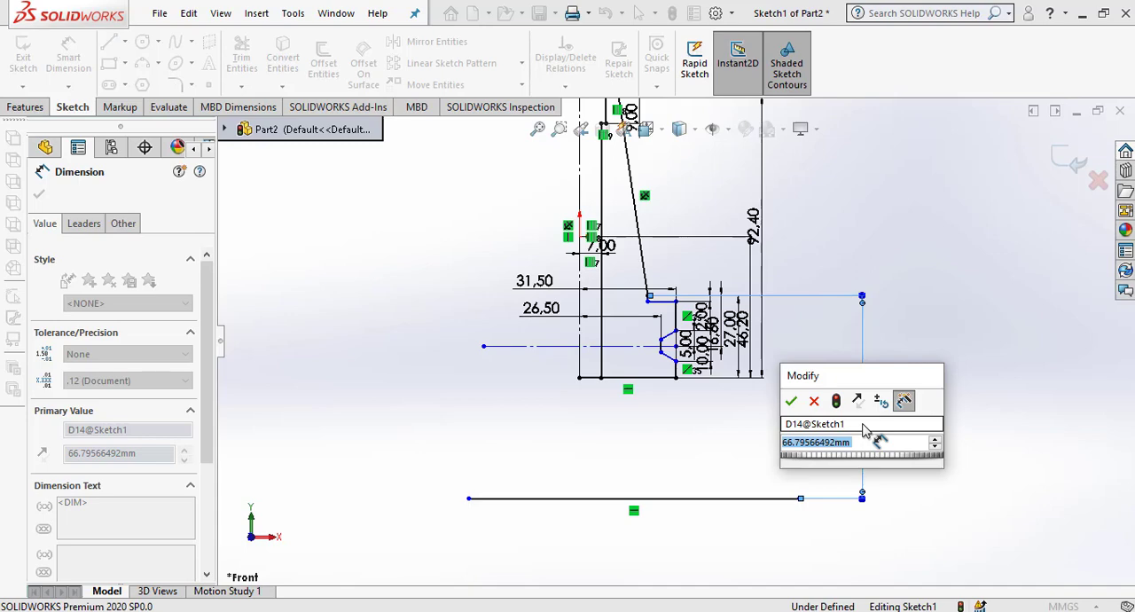
pyautogui.write('105')
pyautogui.press('Return')
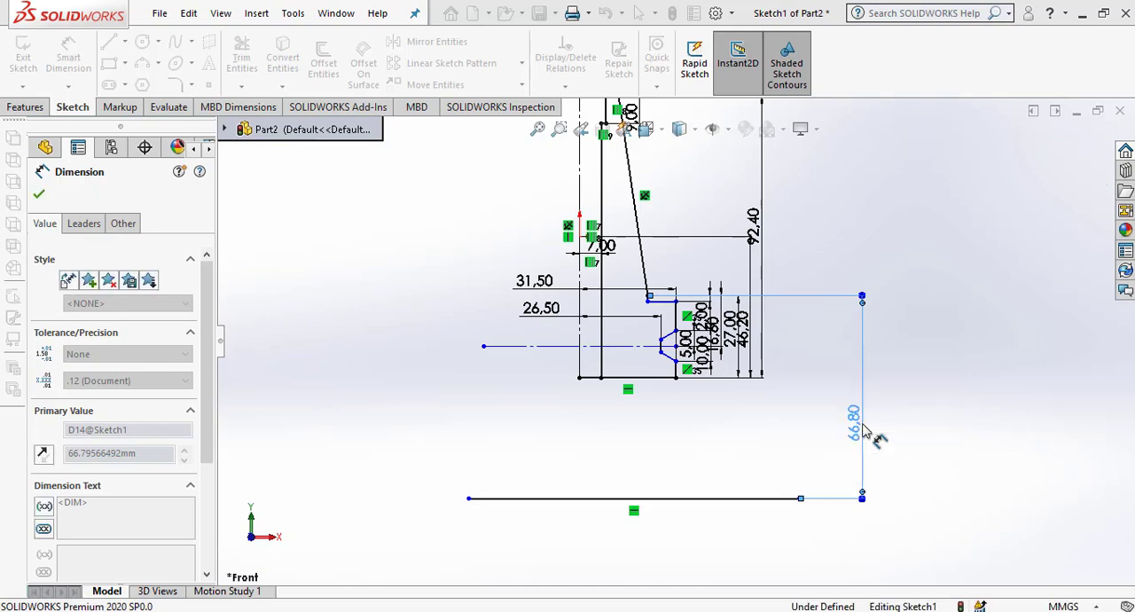
pyautogui.scroll(3, 718, 401)
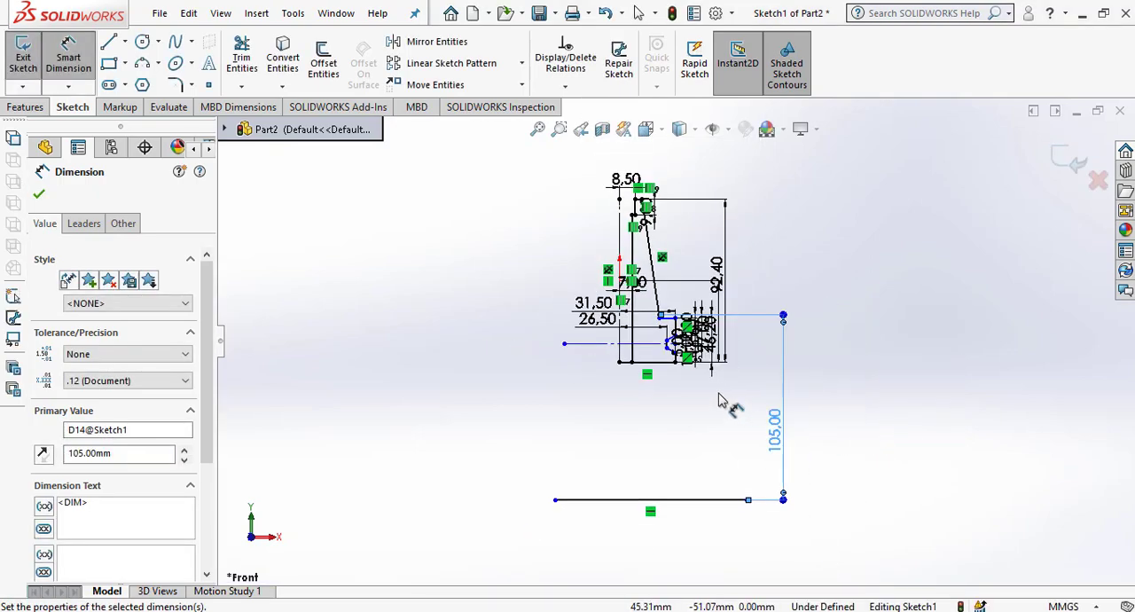
pyautogui.scroll(-1, 747, 426)
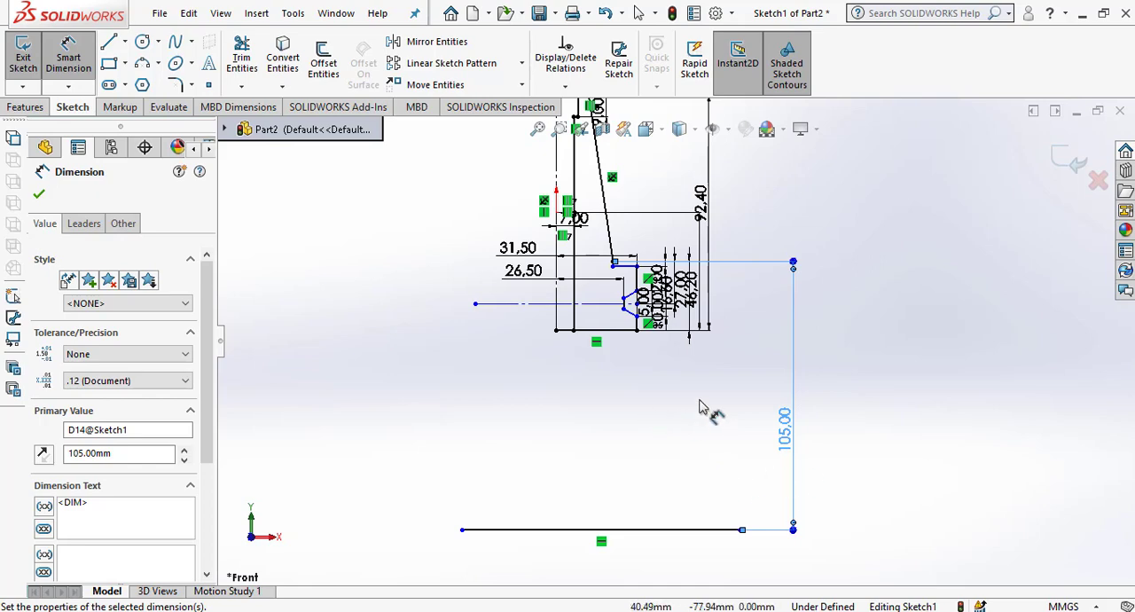
pyautogui.click(901, 452)
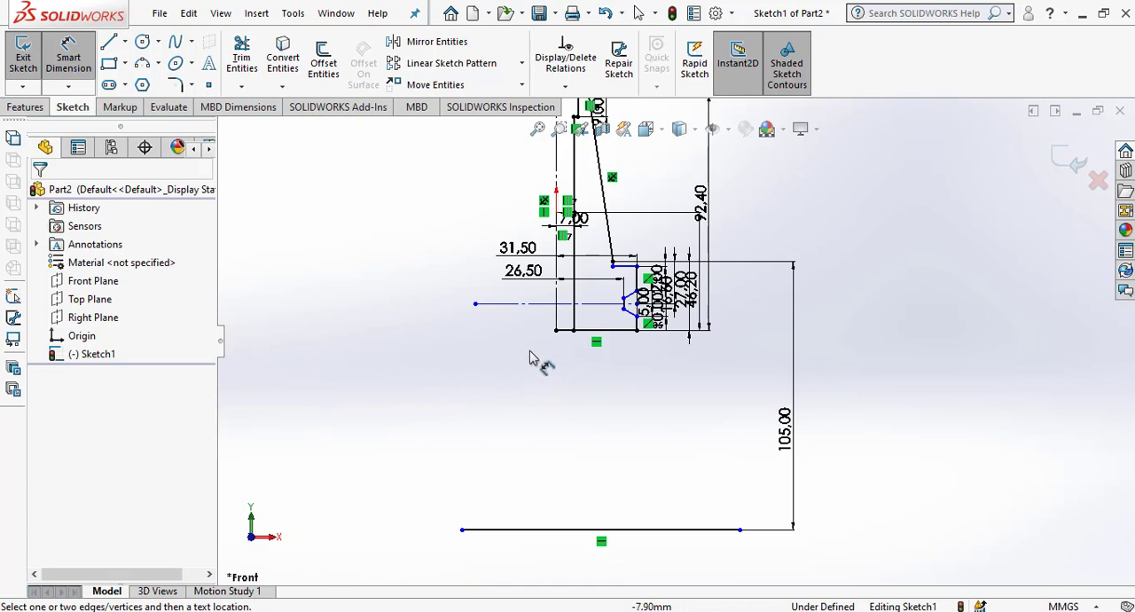
# Corner-trim the vertical centreline with the lower horizontal line, keeping the part of the line on the profile's side.
pyautogui.click(241, 60)
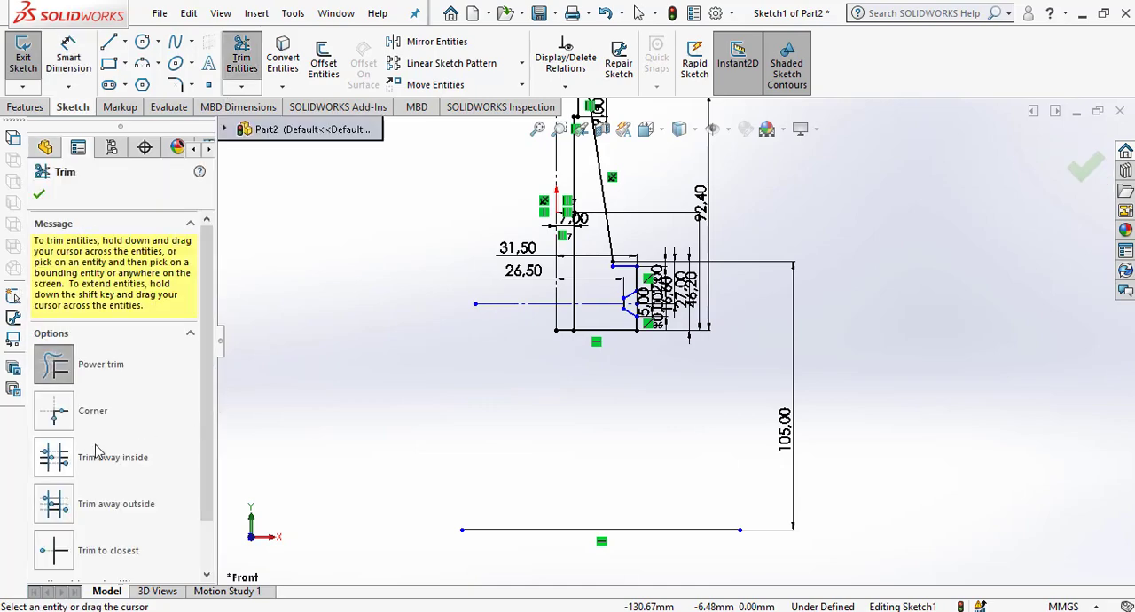
pyautogui.click(54, 411)
pyautogui.click(558, 317)
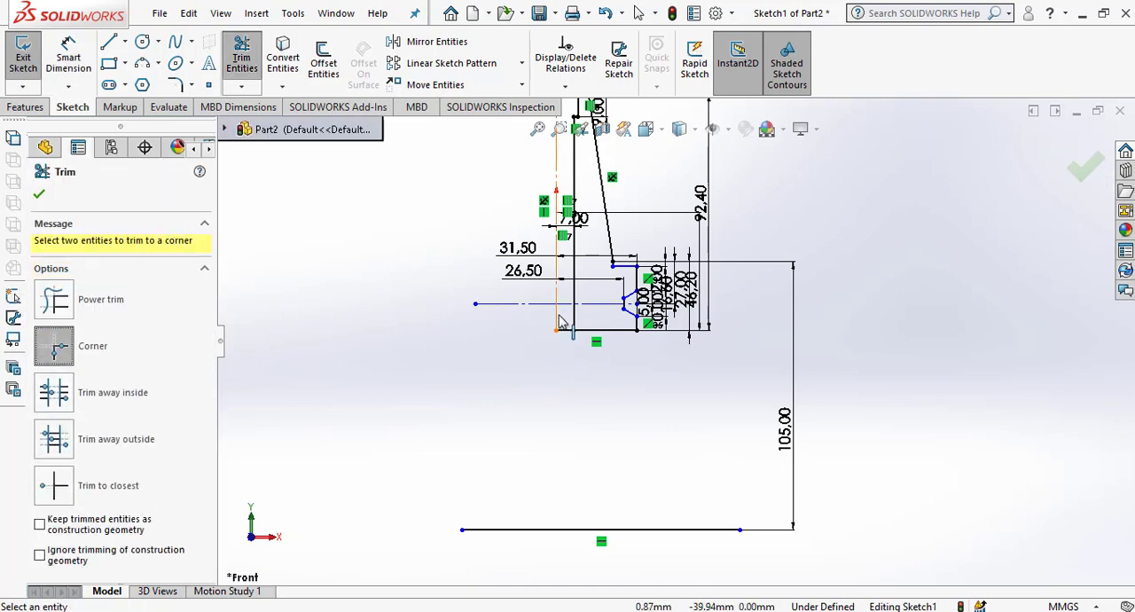
pyautogui.click(662, 530)
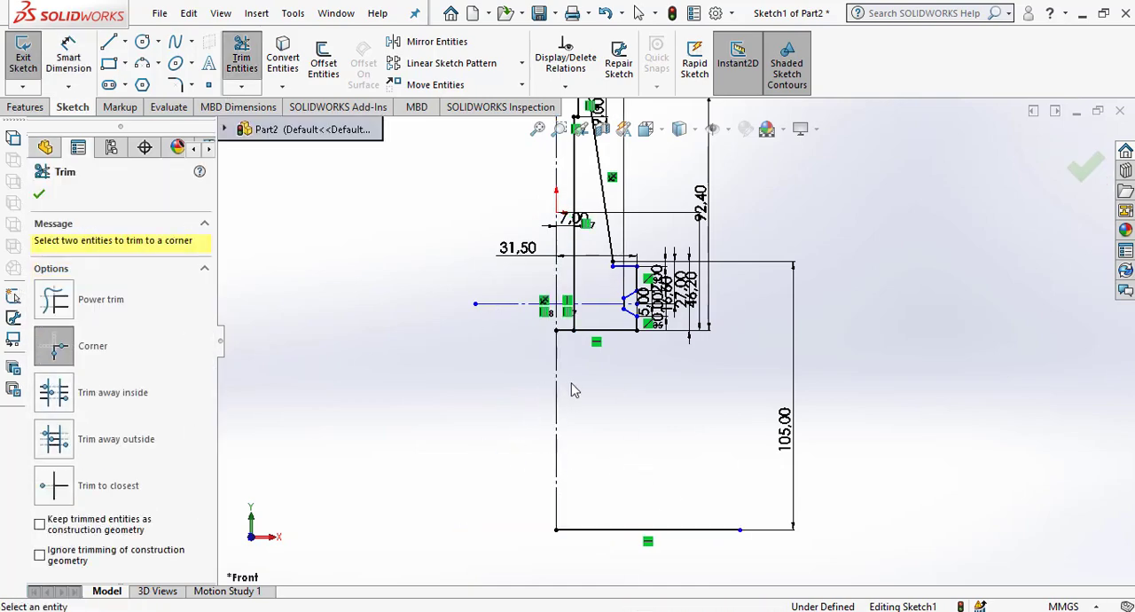
pyautogui.scroll(-3, 684, 307)
pyautogui.scroll(-1, 681, 301)
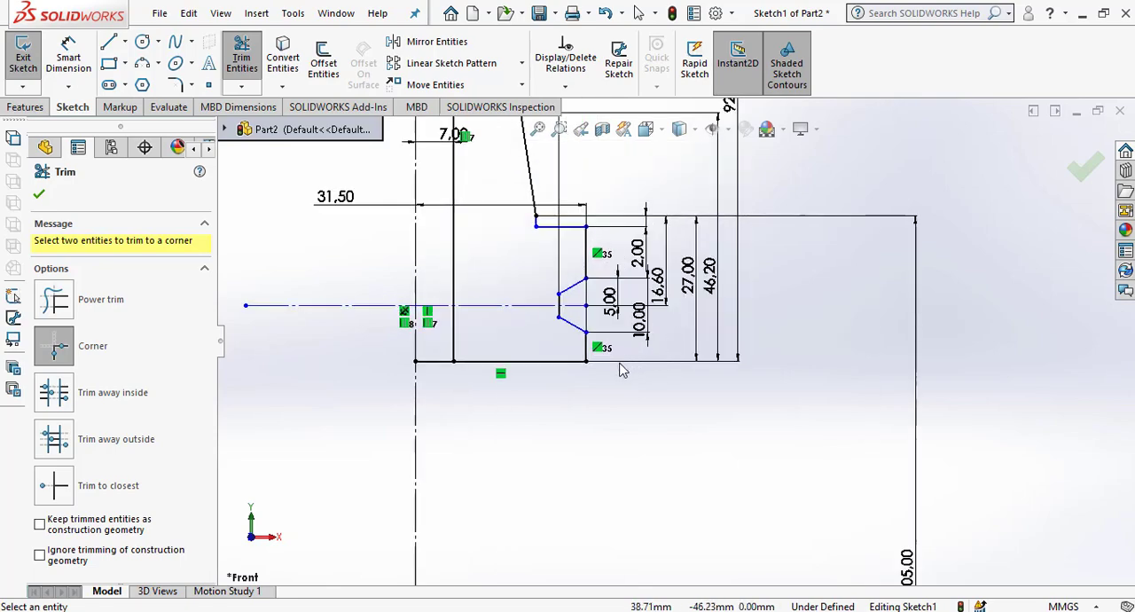
pyautogui.scroll(3, 624, 371)
pyautogui.click(39, 195)
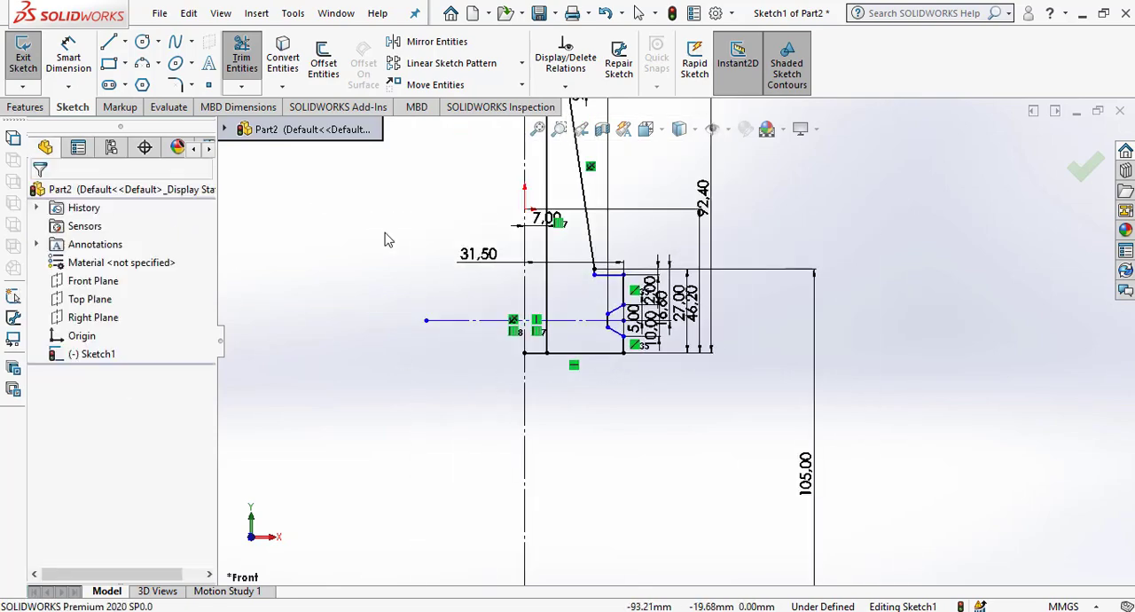
# Offset the vertical centreline 30 mm toward the profile side with a dimension added.
pyautogui.scroll(4, 572, 347)
pyautogui.scroll(-3, 684, 430)
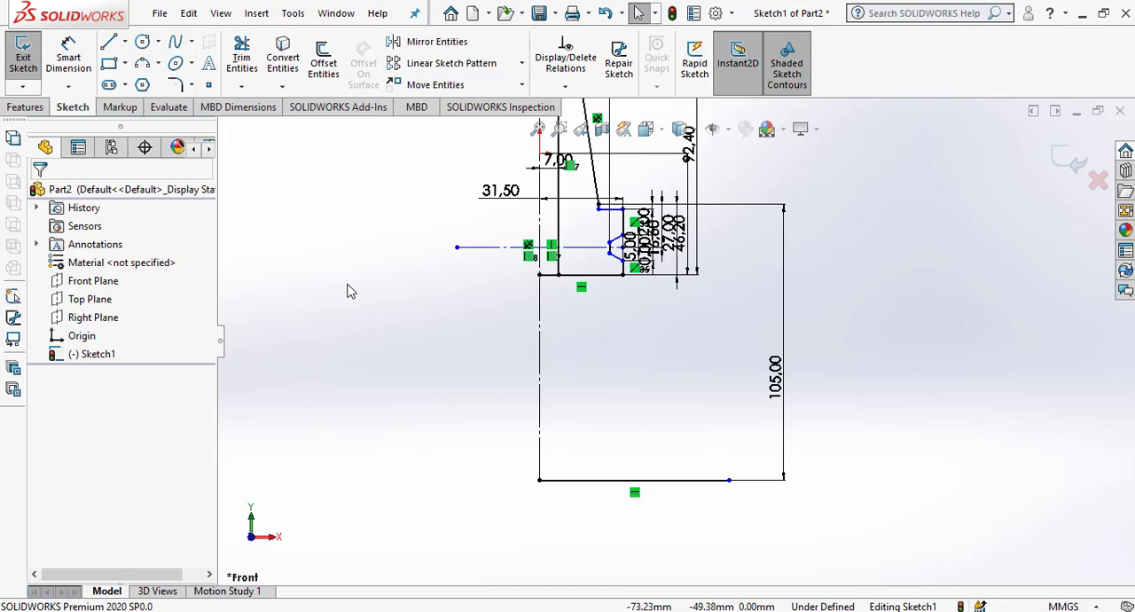
pyautogui.click(322, 62)
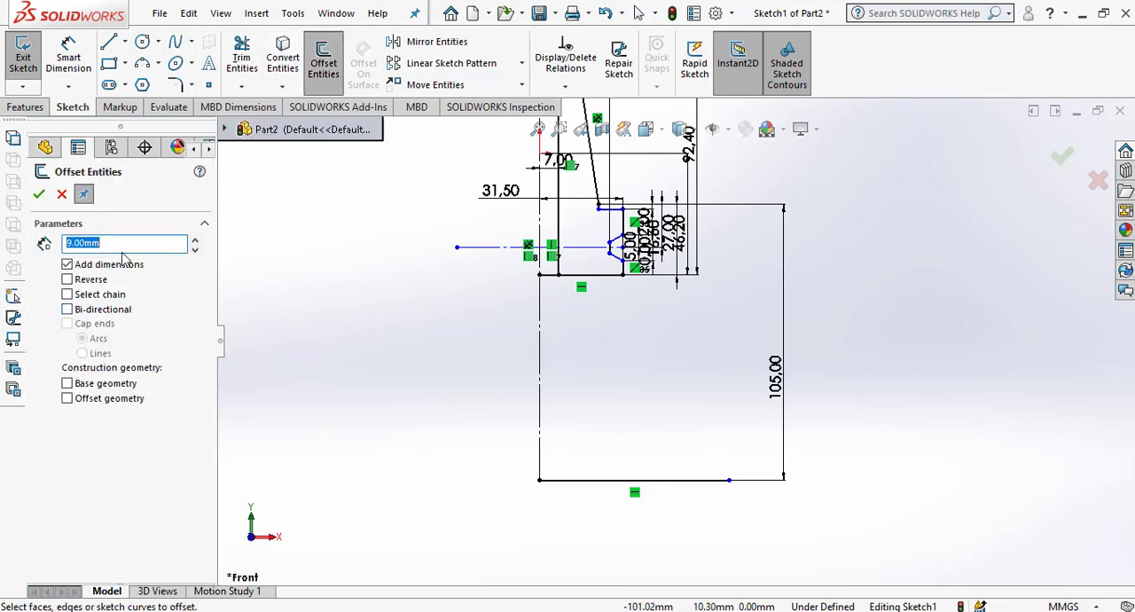
pyautogui.write('30')
pyautogui.press('Return')
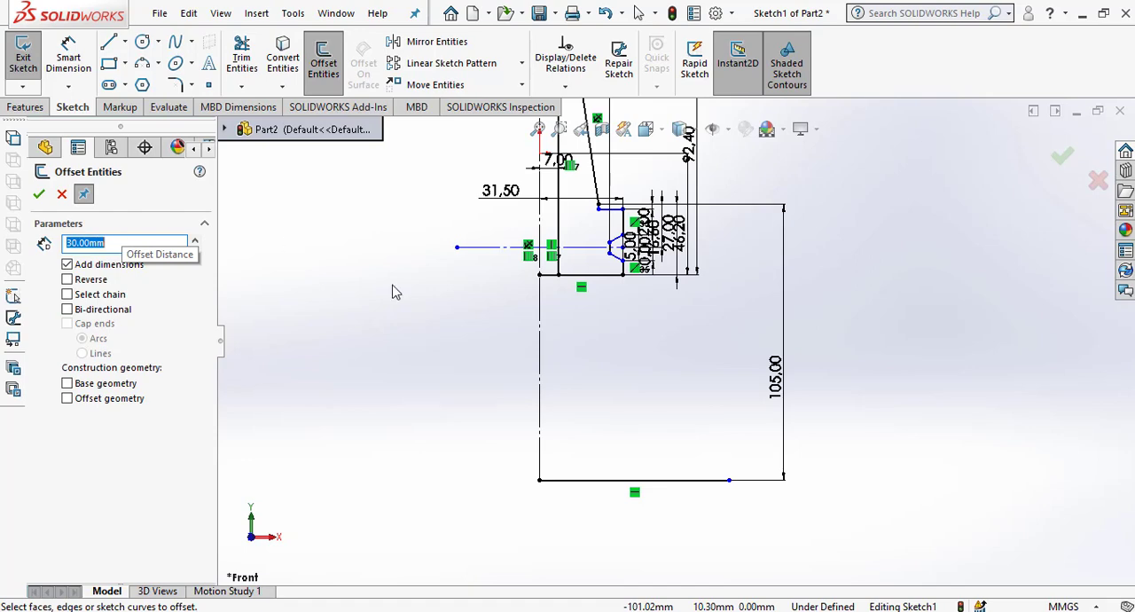
pyautogui.click(543, 376)
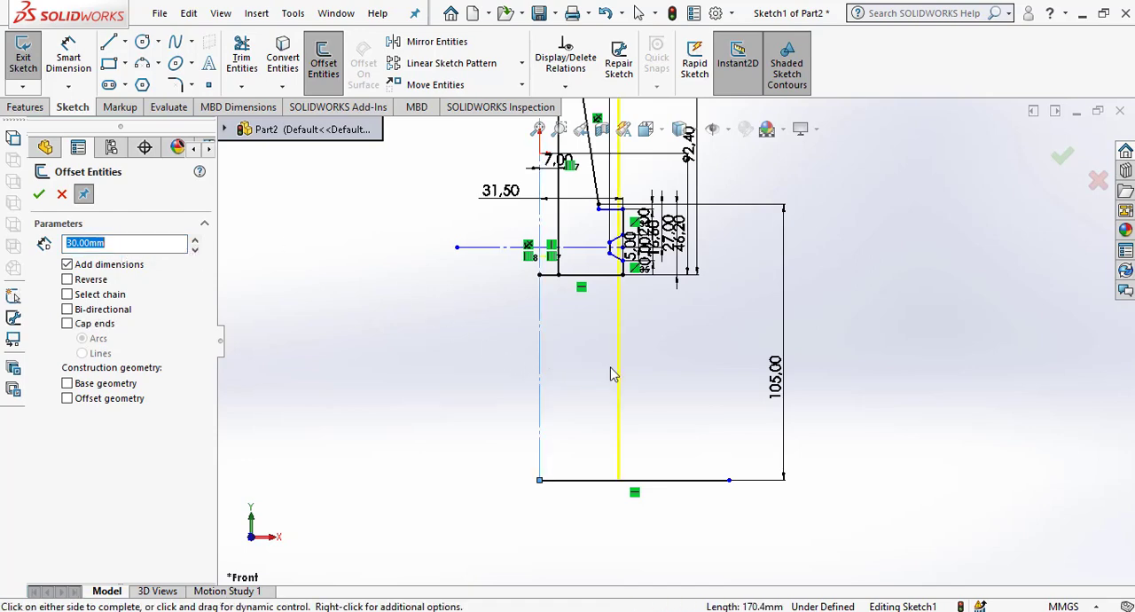
pyautogui.click(675, 377)
pyautogui.scroll(-2, 671, 314)
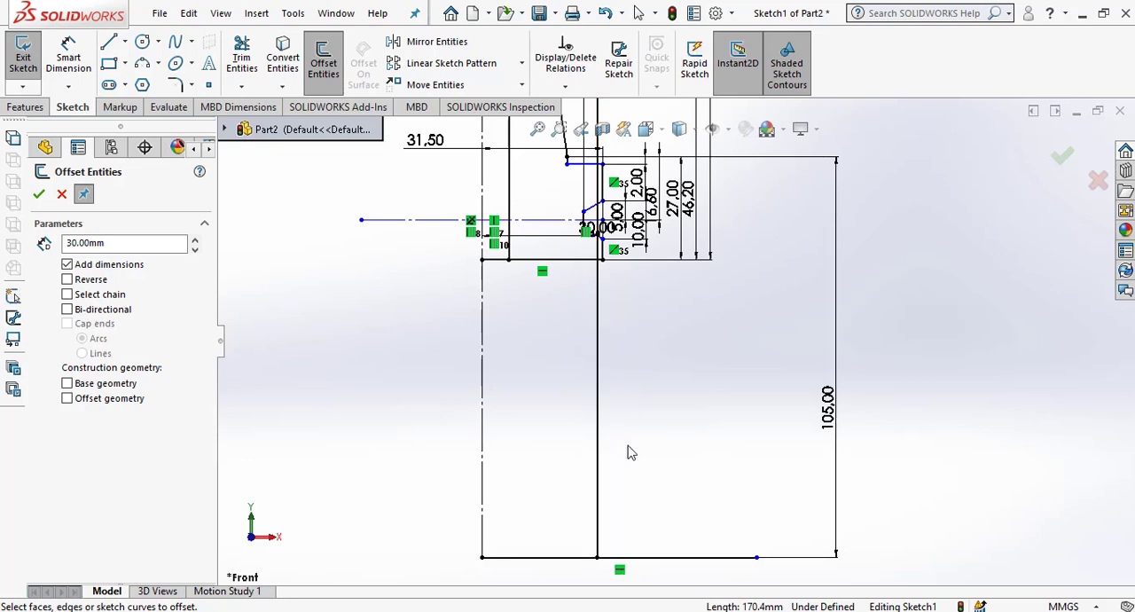
pyautogui.press('Escape')
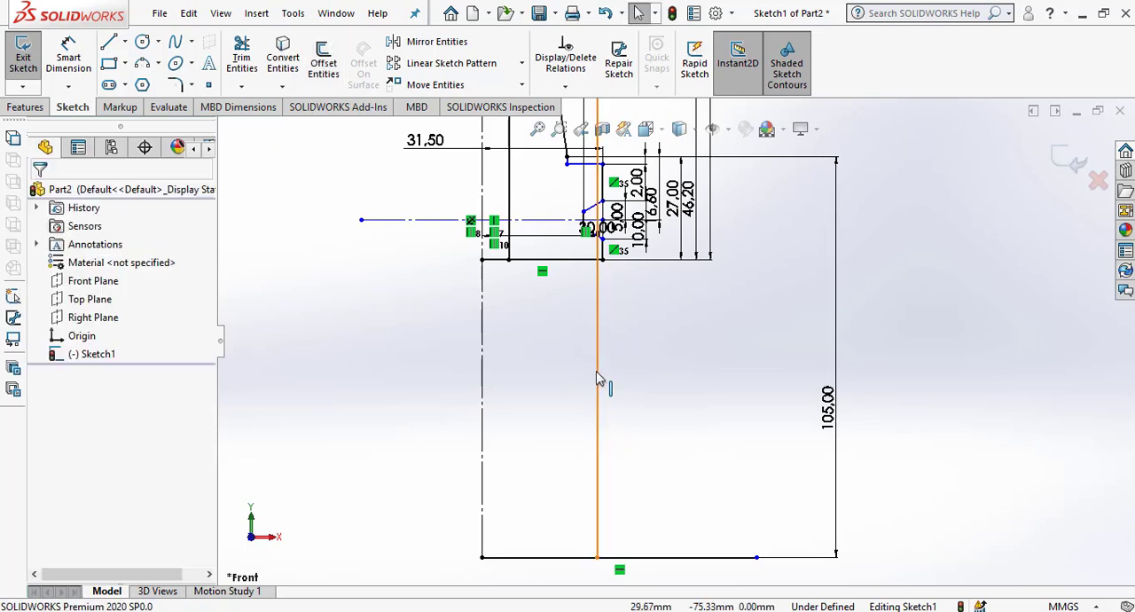
# Delete the 30 mm offset line and the horizontal line at the lower end of the centreline.
pyautogui.click(598, 381)
pyautogui.press('Delete')
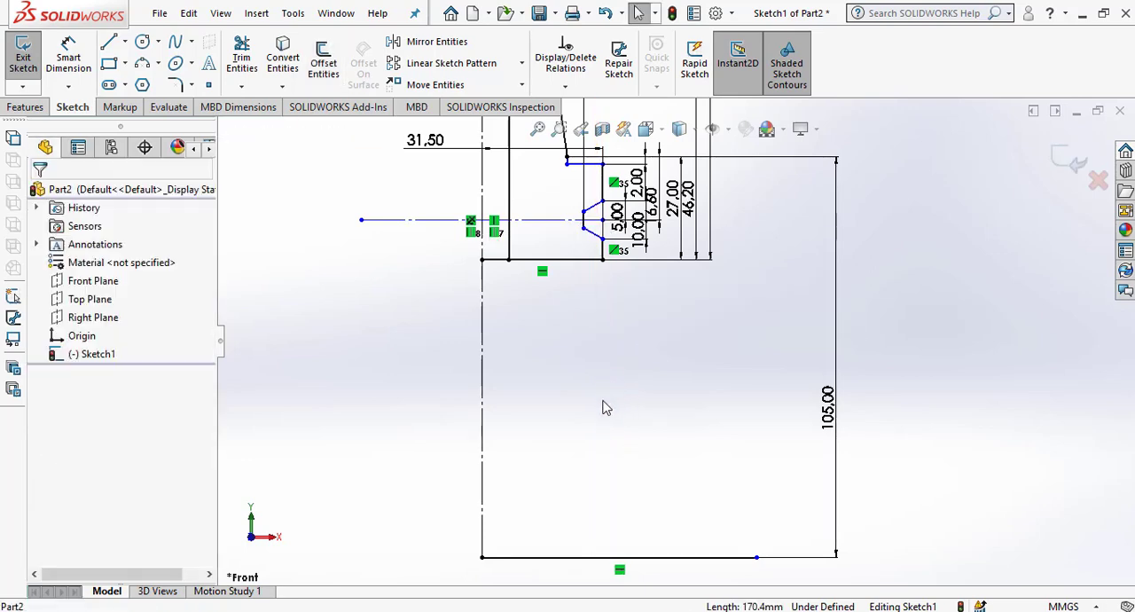
pyautogui.click(609, 555)
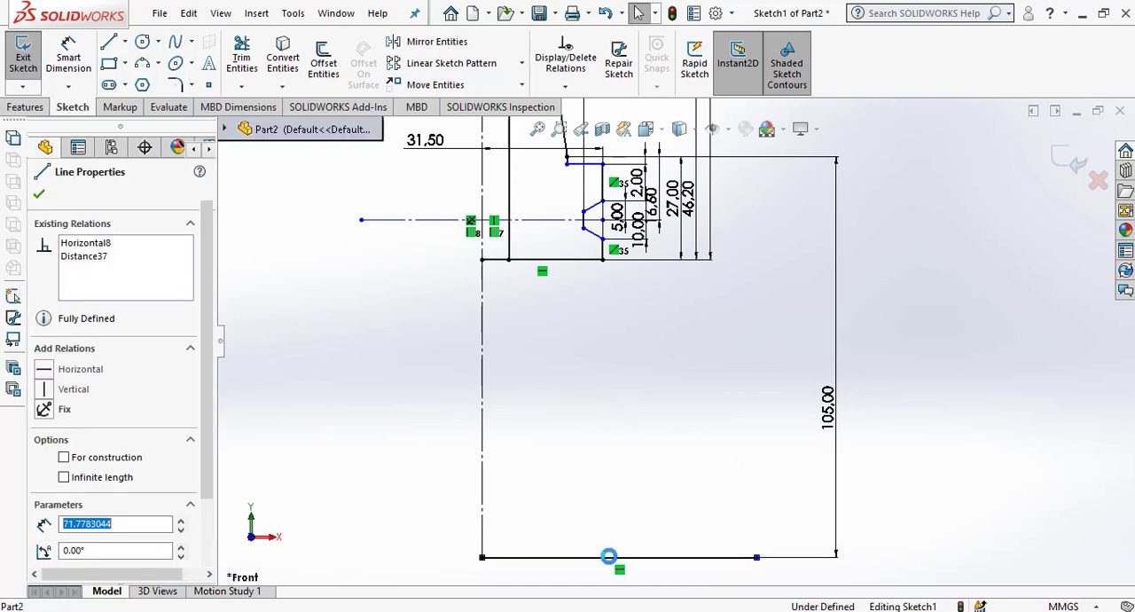
pyautogui.press('Delete')
# Sketch a horizontal line about 96 mm long below the profile, crossing the extended vertical centreline.
pyautogui.scroll(4, 585, 459)
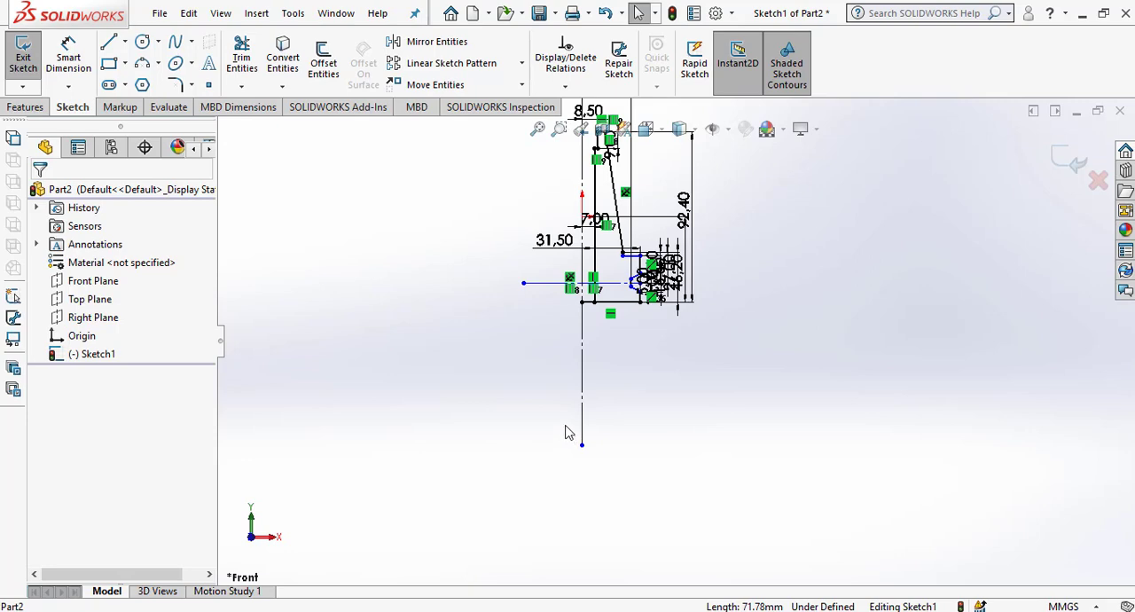
pyautogui.click(108, 42)
pyautogui.click(515, 381)
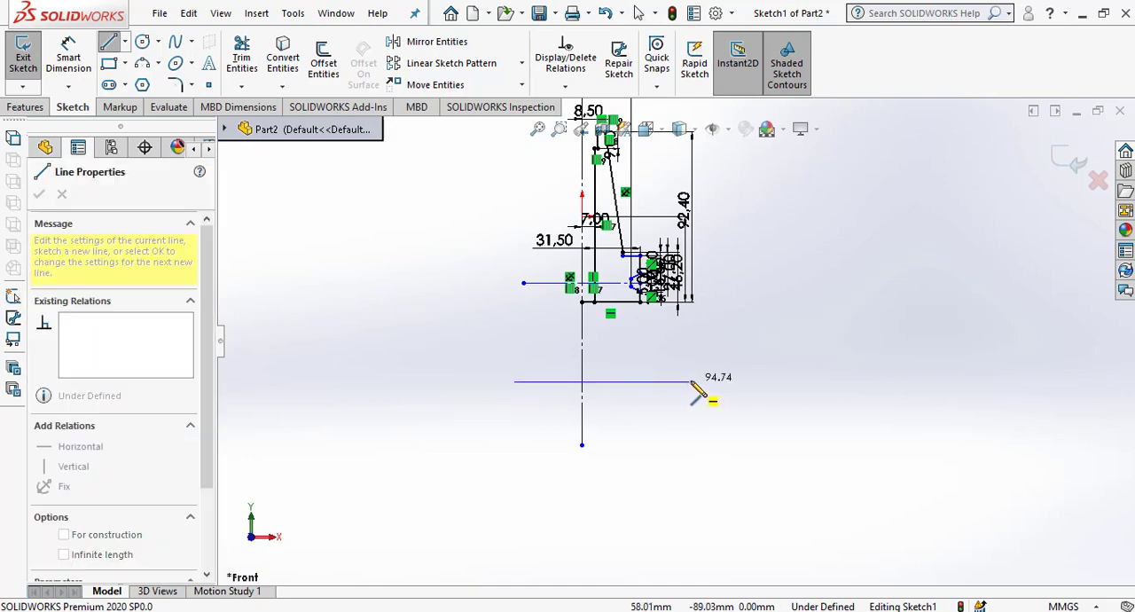
pyautogui.click(691, 381)
pyautogui.rightClick(745, 312)
pyautogui.click(752, 312)
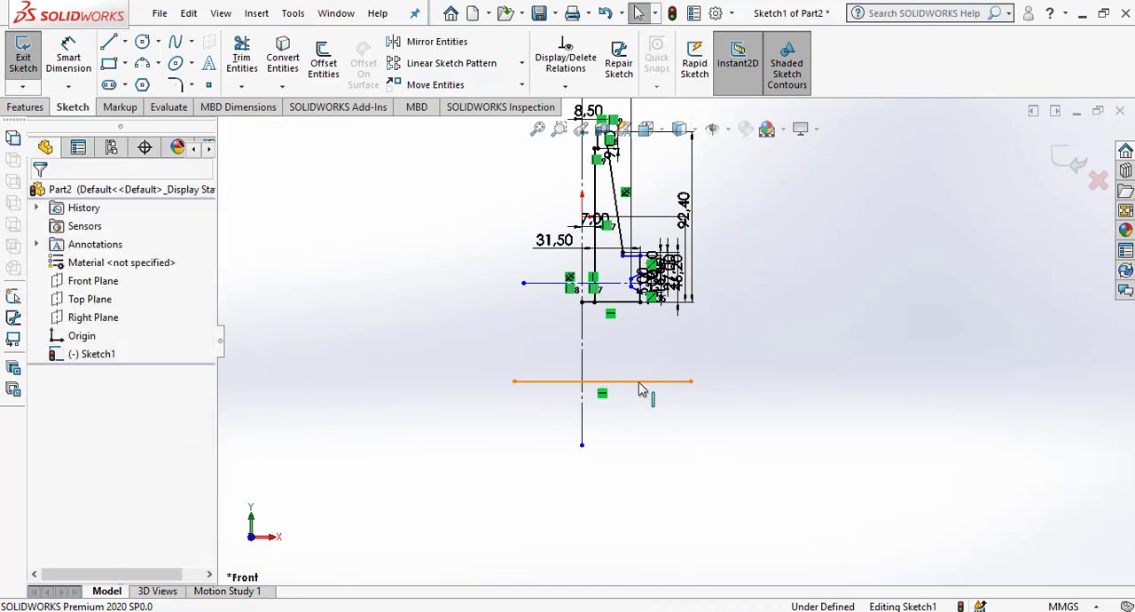
pyautogui.click(641, 382)
pyautogui.click(740, 464)
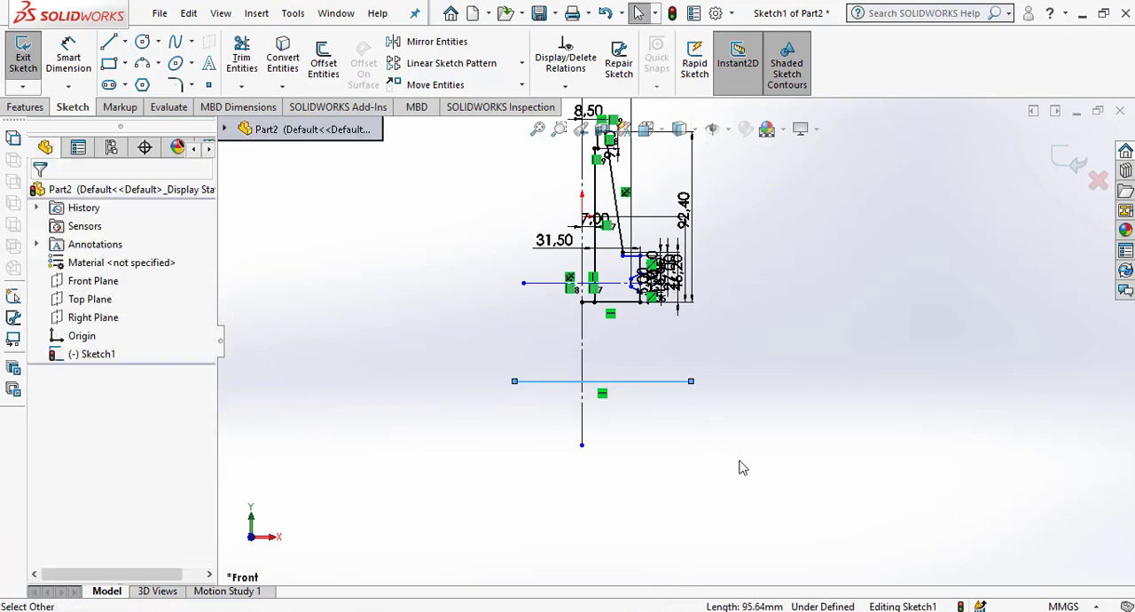
pyautogui.click(670, 383)
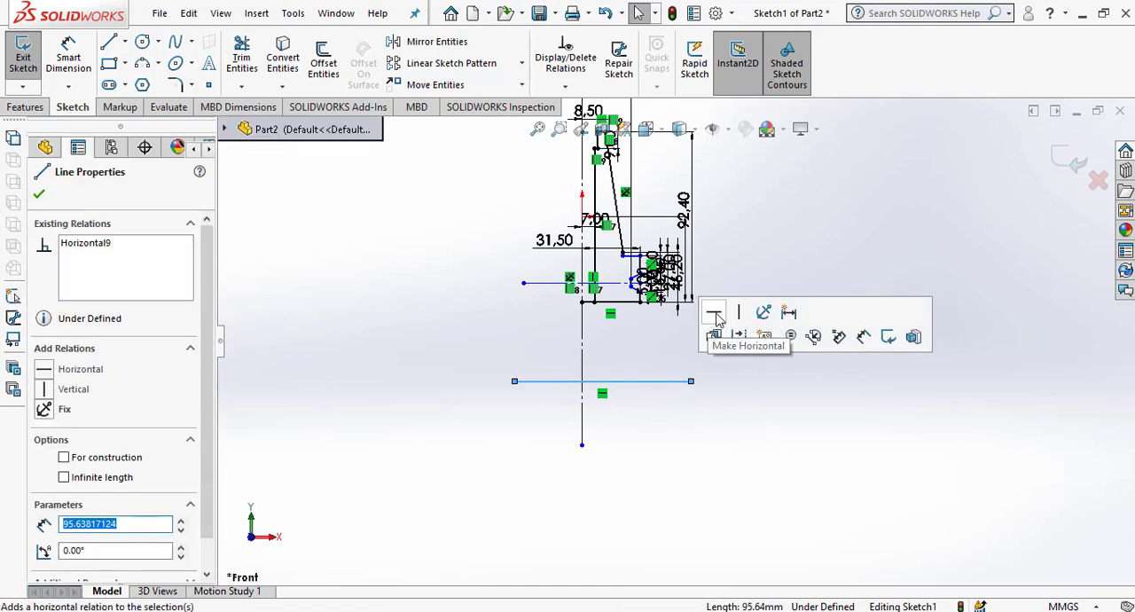
pyautogui.click(687, 444)
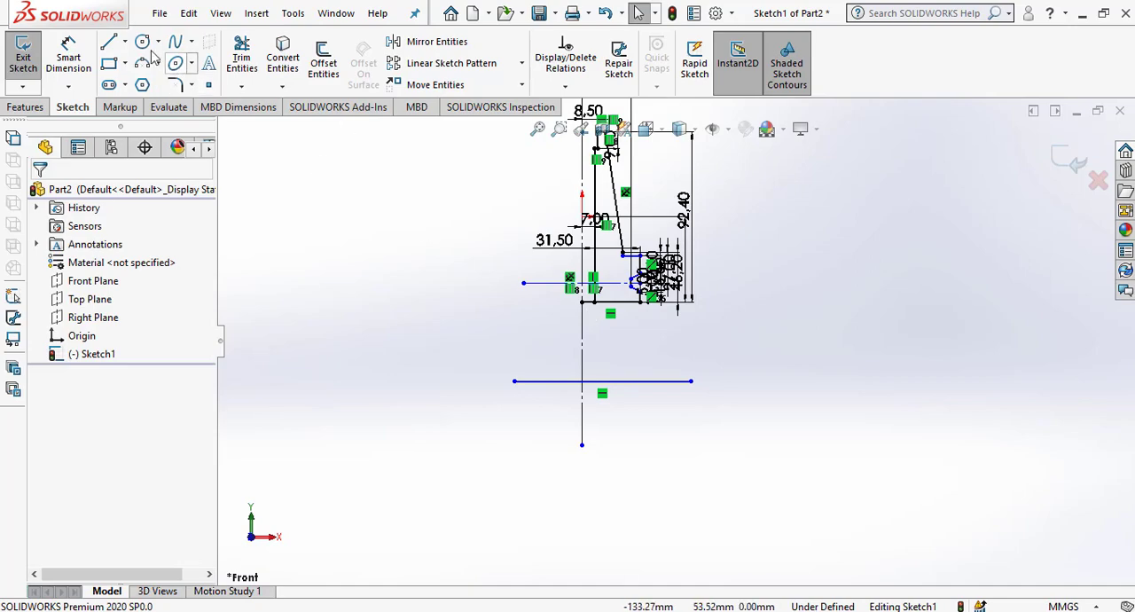
# Dimension the vertical distance from the slanted wall's lower endpoint to the horizontal line below the profile as 90 mm.
pyautogui.click(68, 57)
pyautogui.scroll(-5, 617, 224)
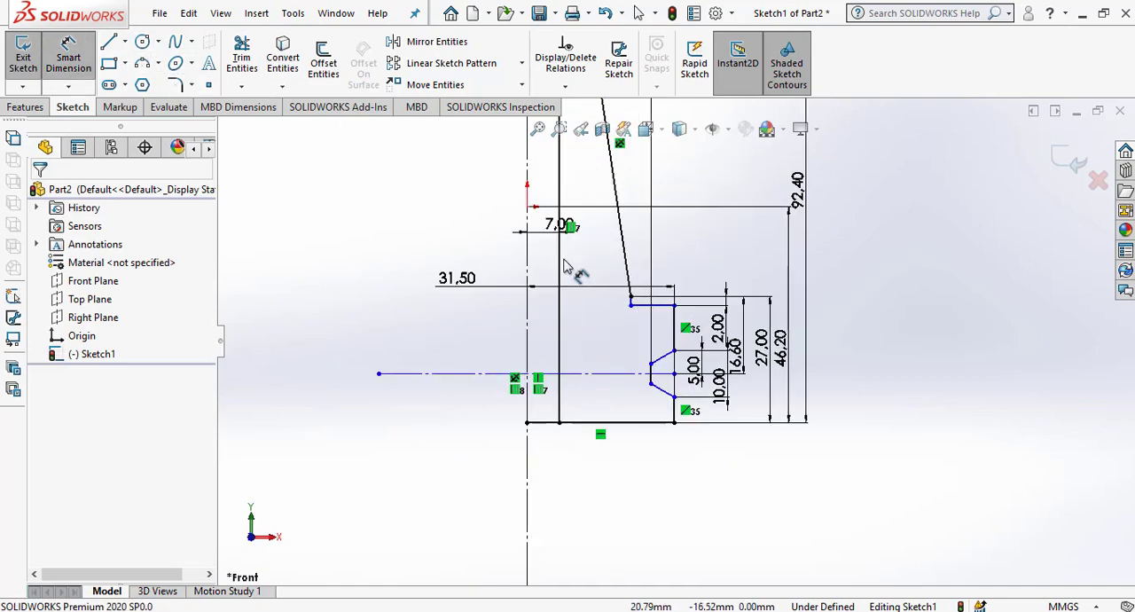
pyautogui.click(631, 304)
pyautogui.scroll(3, 675, 338)
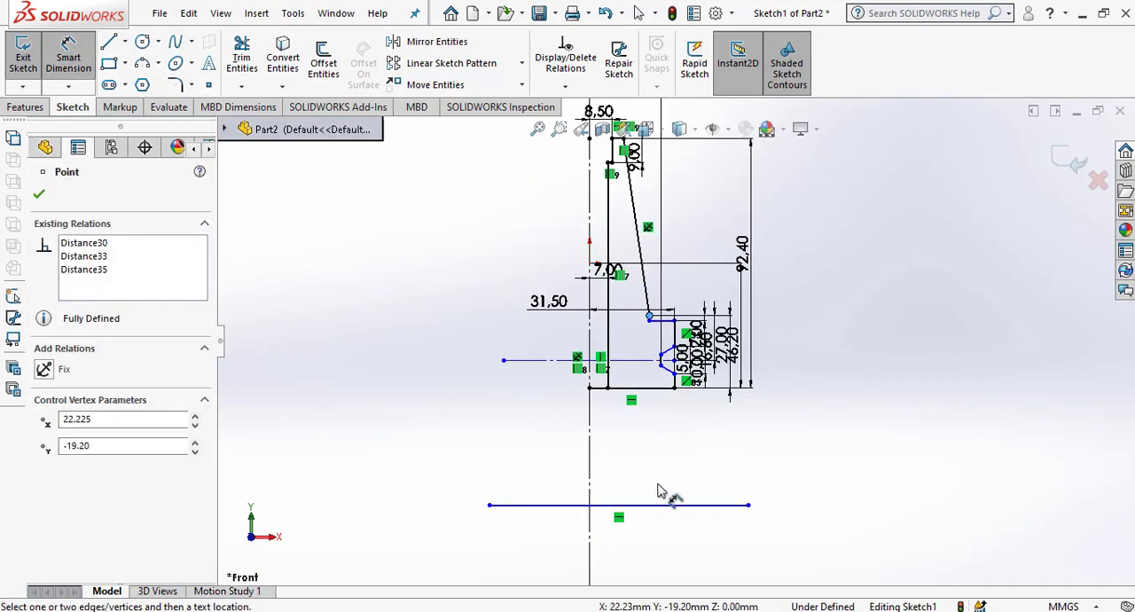
pyautogui.click(663, 505)
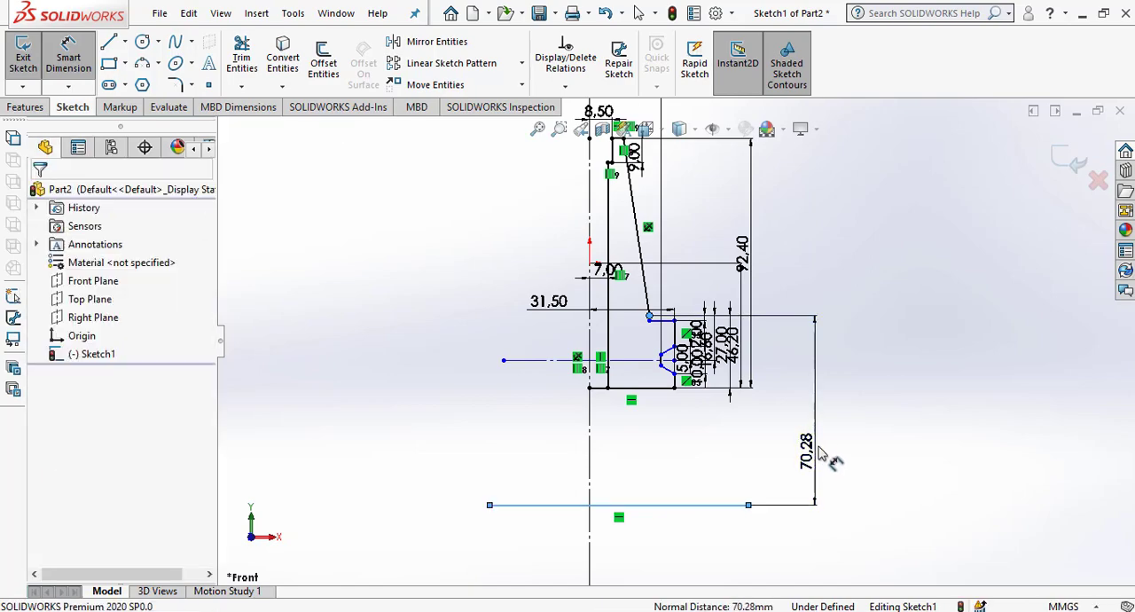
pyautogui.click(820, 454)
pyautogui.write('90')
pyautogui.press('Return')
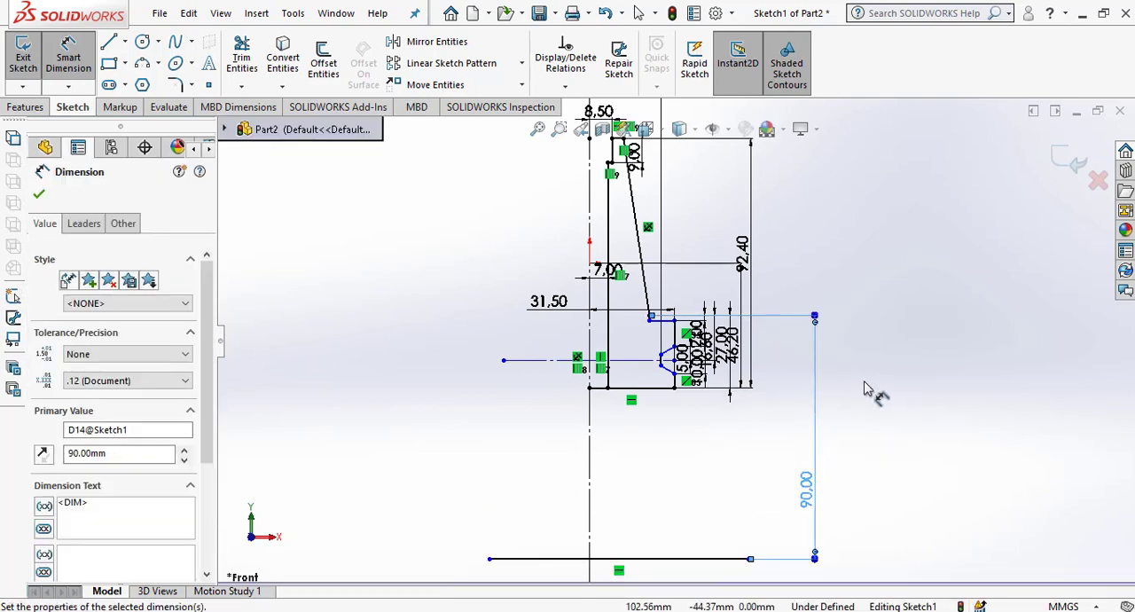
# Move the 90 mm dimension closer to the profile and finish dimensioning.
pyautogui.scroll(2, 865, 388)
pyautogui.click(946, 477)
pyautogui.scroll(-1, 816, 485)
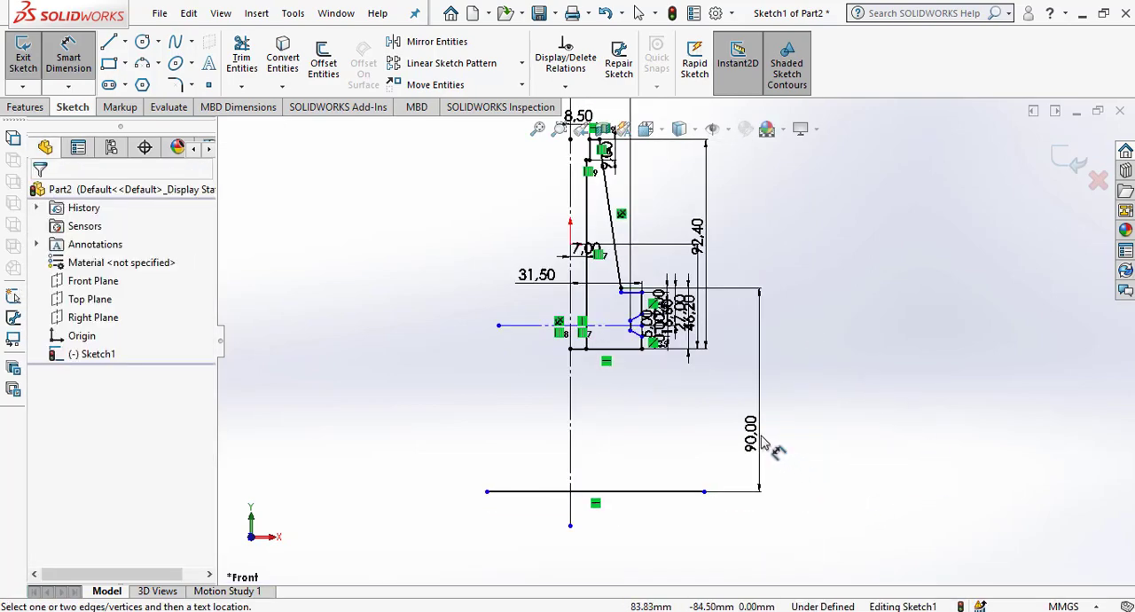
pyautogui.moveTo(762, 434); pyautogui.dragTo(744, 390)
pyautogui.click(38, 188)
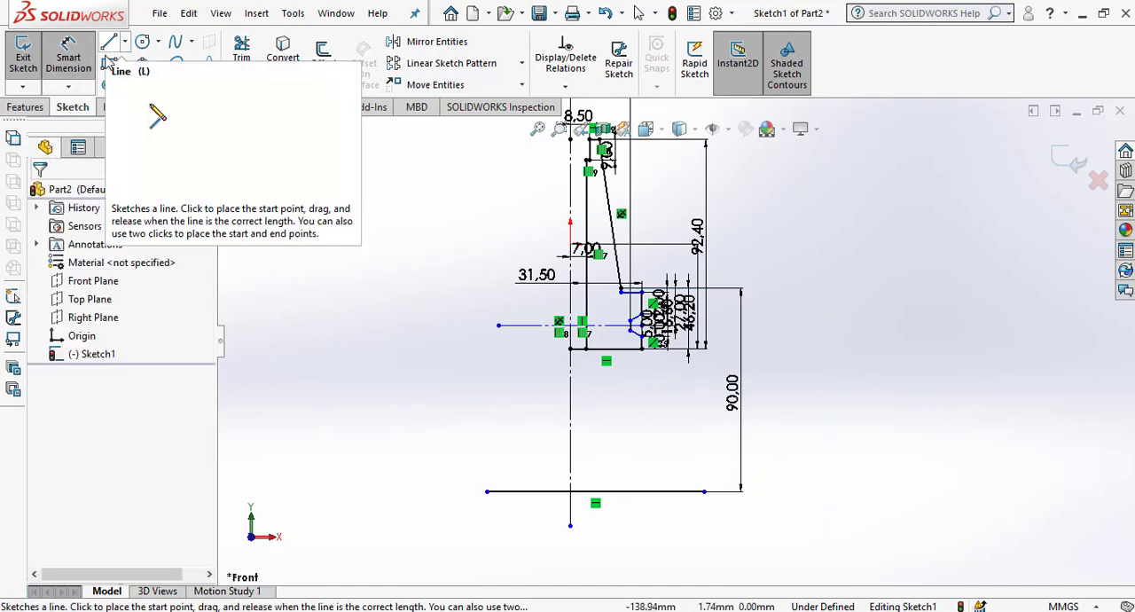
# Offset the vertical centreline by 50/2 (25 mm) toward the profile side with a dimension added.
pyautogui.click(322, 60)
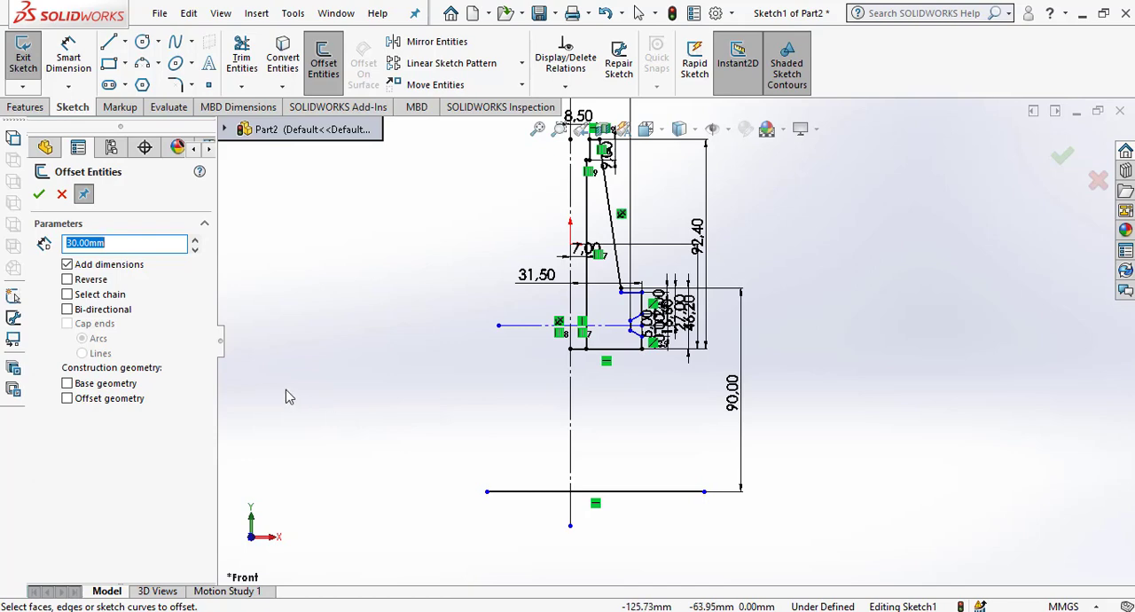
pyautogui.write('50/2')
pyautogui.press('Return')
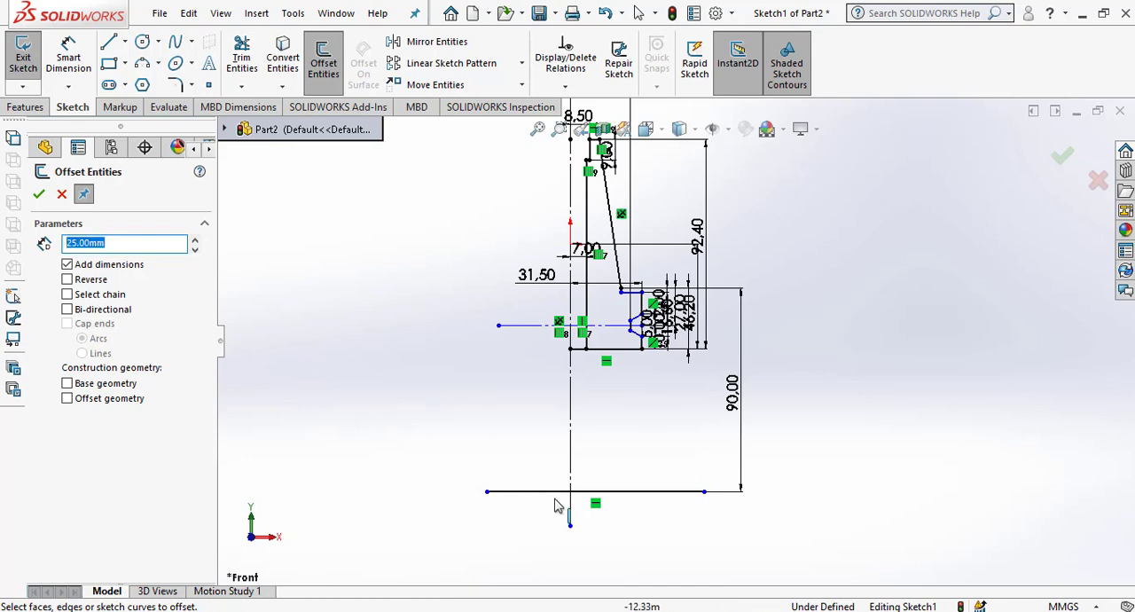
pyautogui.click(571, 429)
pyautogui.click(623, 429)
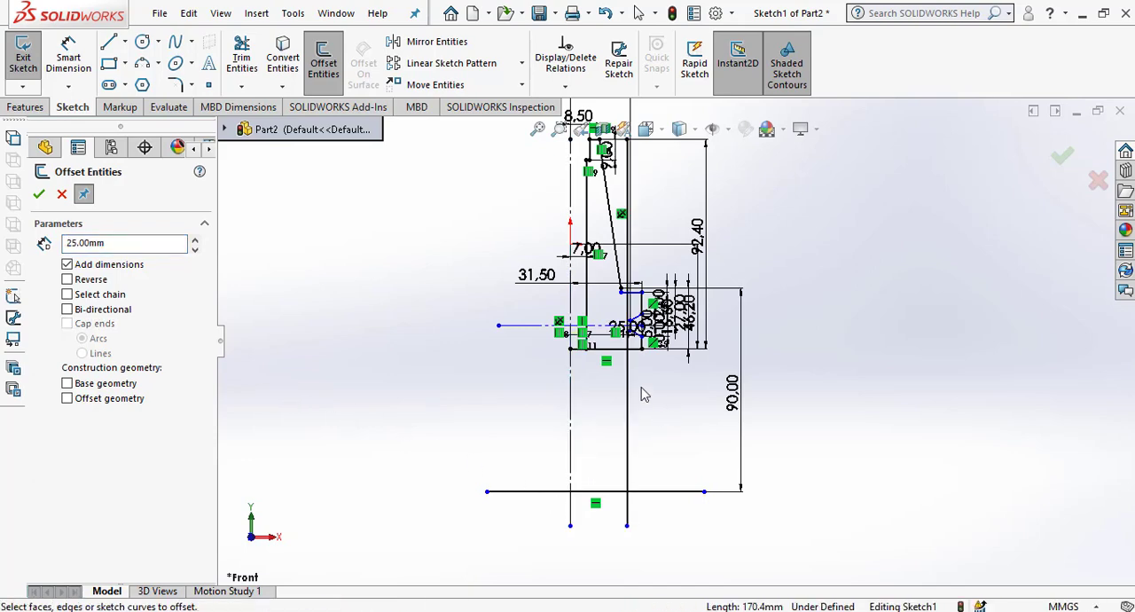
# Trim the 25 mm offset line and the lower horizontal line to a corner, using the Corner option.
pyautogui.scroll(-2, 645, 401)
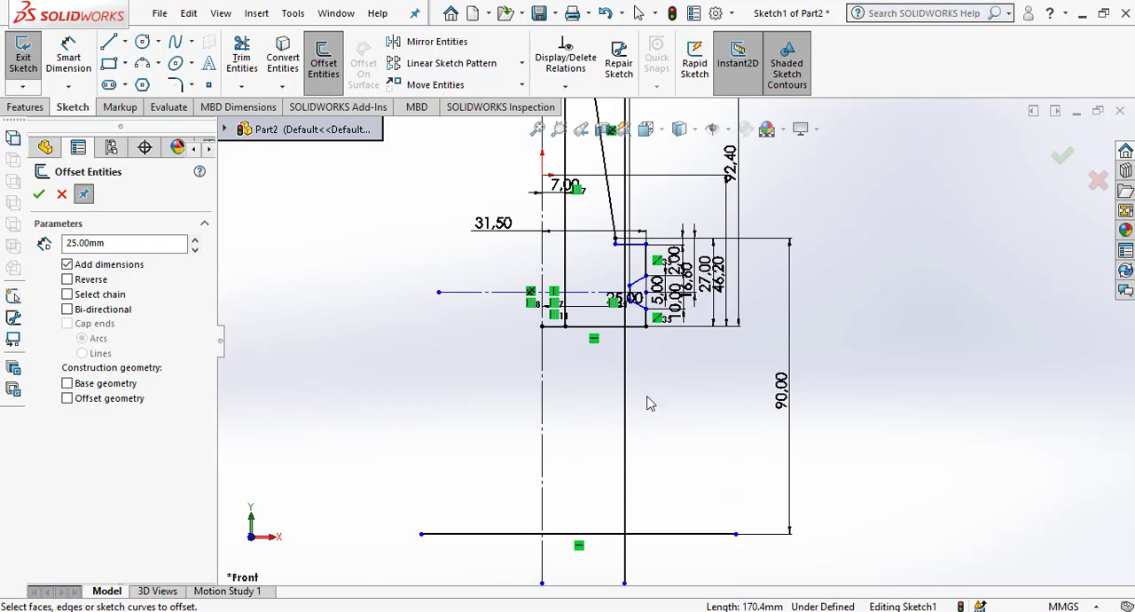
pyautogui.click(241, 59)
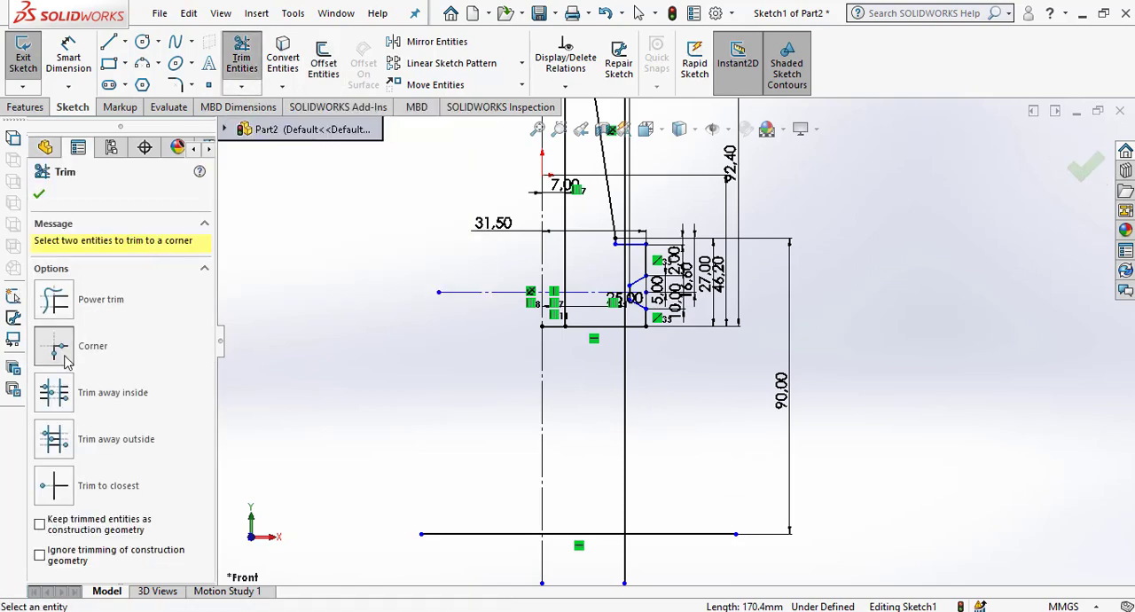
pyautogui.click(727, 266)
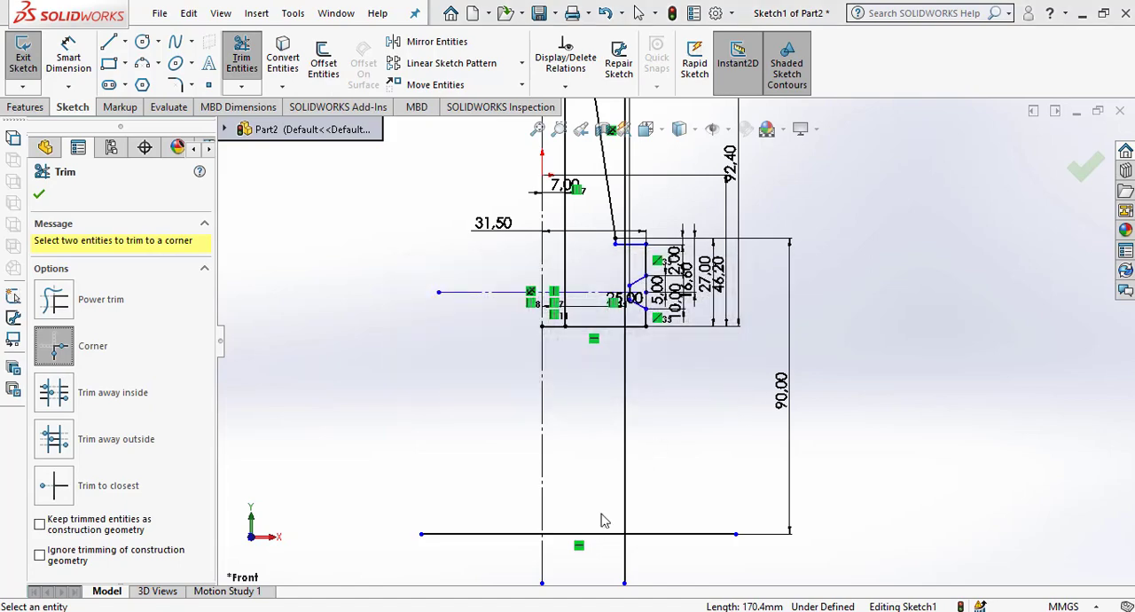
pyautogui.click(608, 533)
pyautogui.click(626, 485)
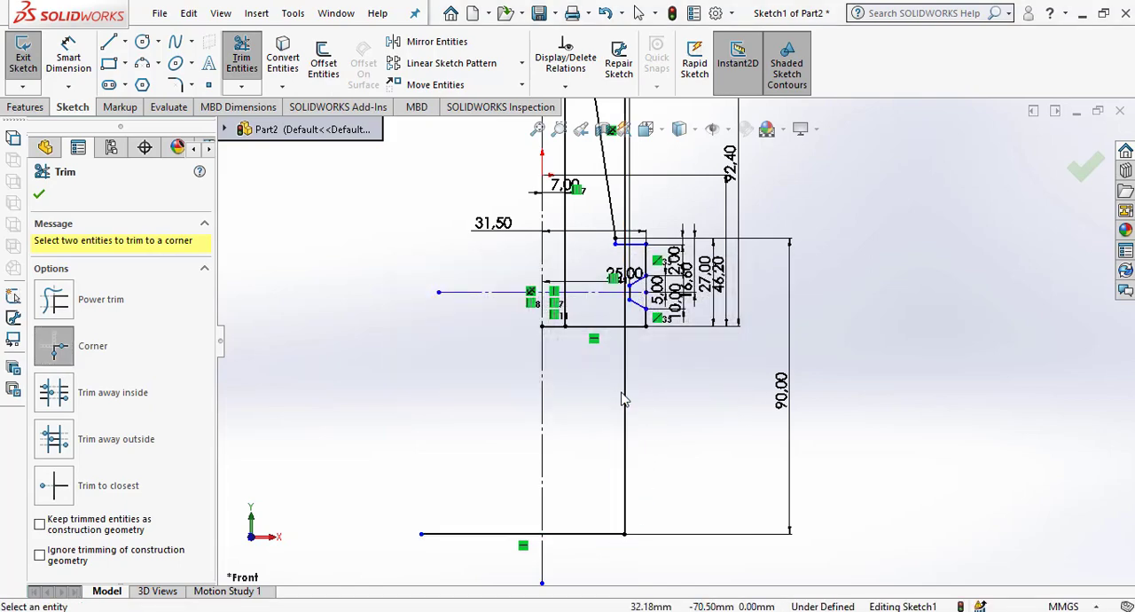
# Power trim the part of the 25 mm offset line between the profile's bottom edge and the horizontal centreline.
pyautogui.scroll(-1, 659, 339)
pyautogui.scroll(-2, 659, 345)
pyautogui.click(55, 300)
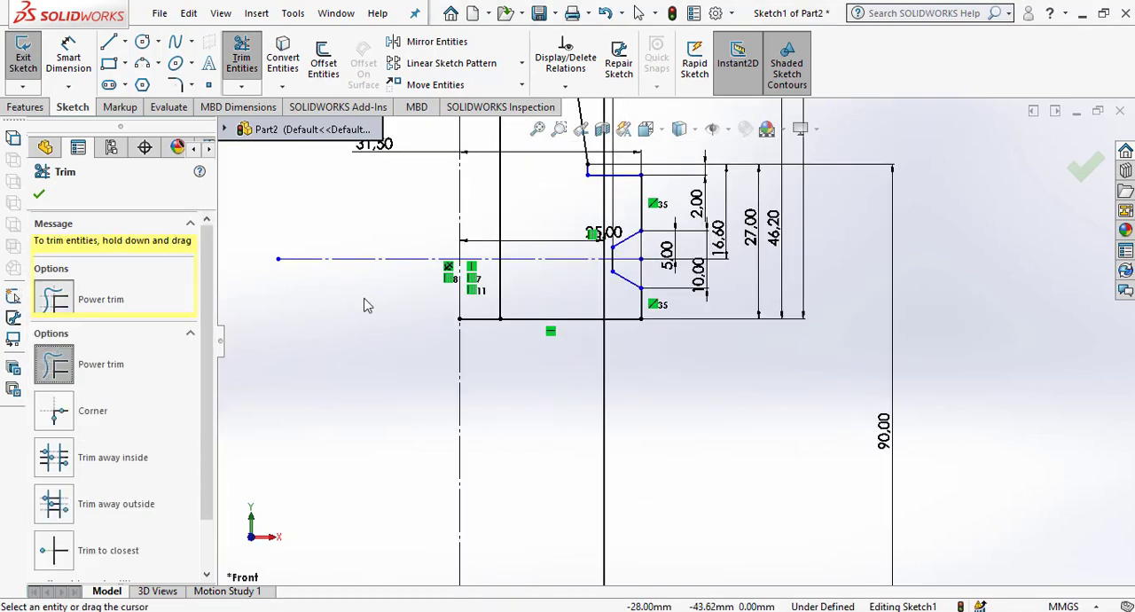
pyautogui.moveTo(588, 292); pyautogui.dragTo(616, 299)
pyautogui.scroll(3, 603, 320)
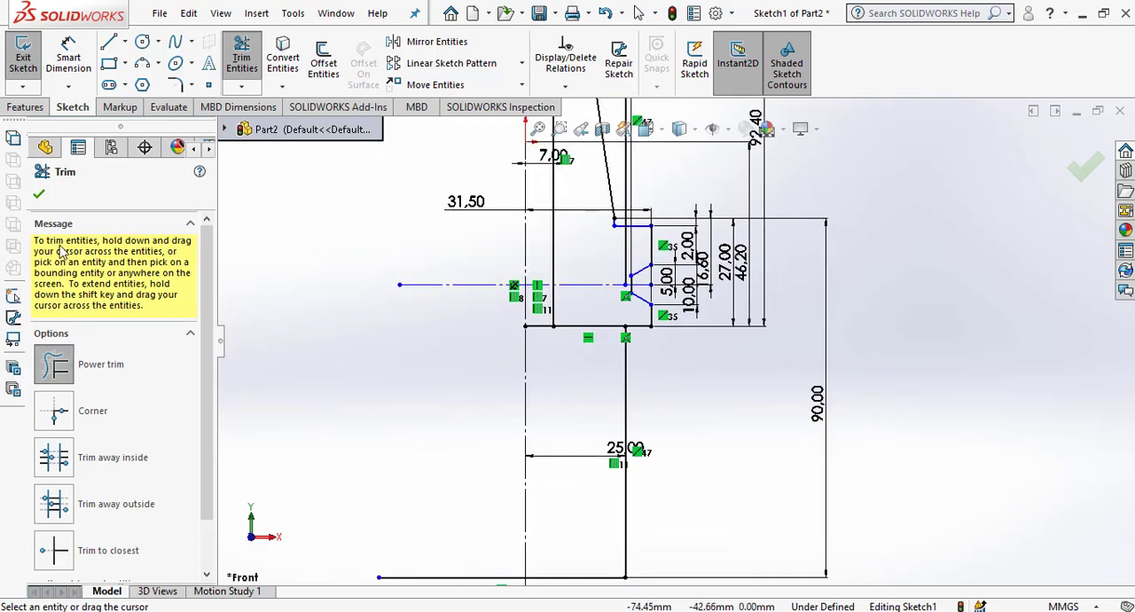
pyautogui.click(38, 194)
# Delete the leftover segment of the 25 mm offset line above the horizontal centreline.
pyautogui.scroll(2, 604, 355)
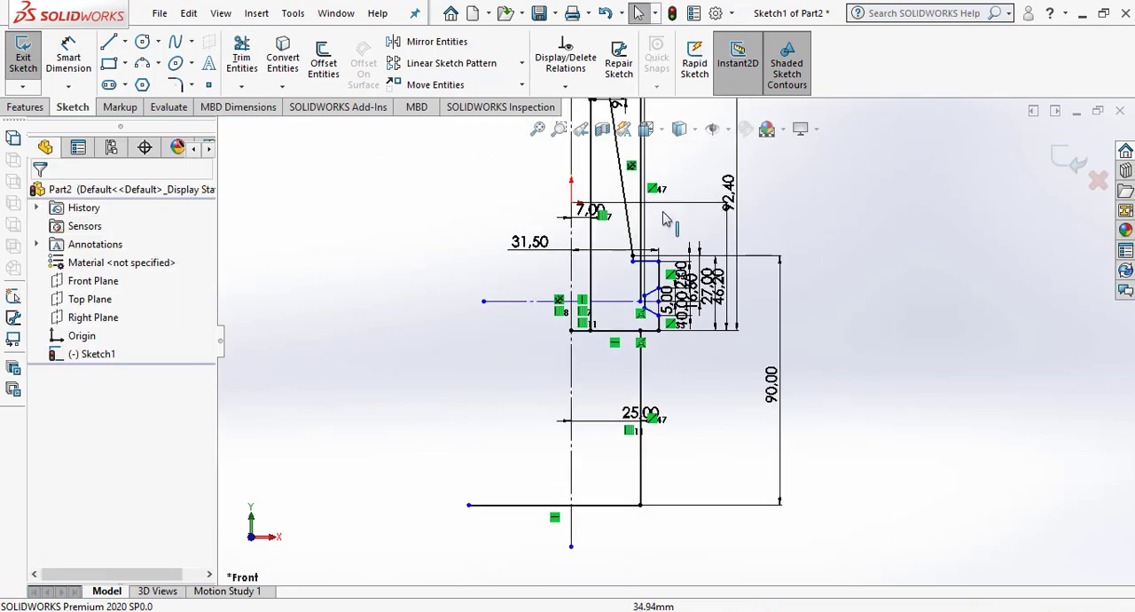
pyautogui.click(643, 215)
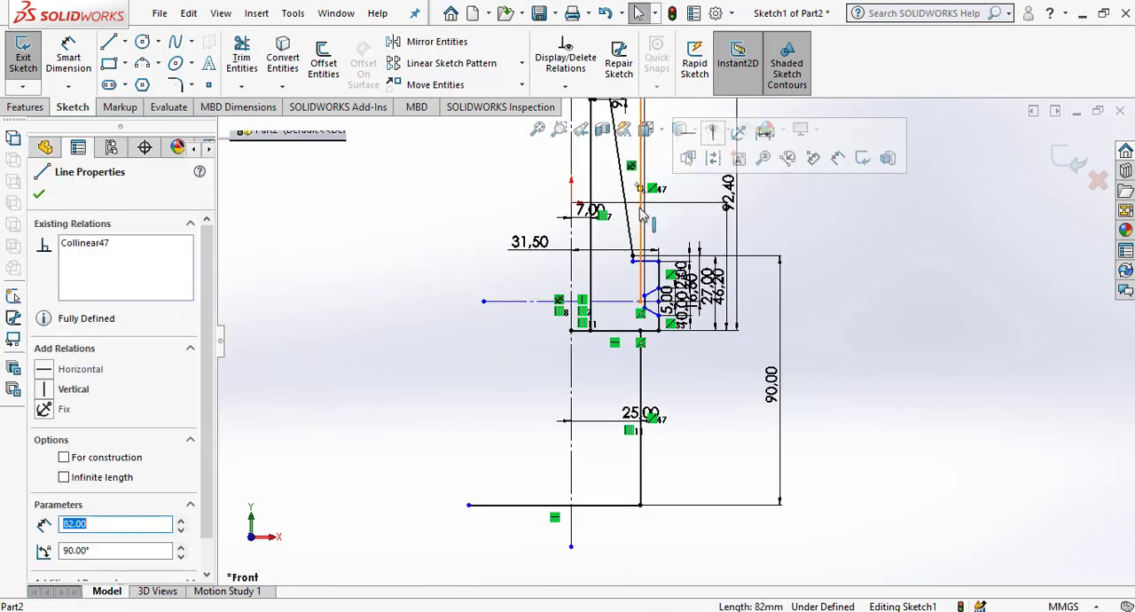
pyautogui.press('Escape')
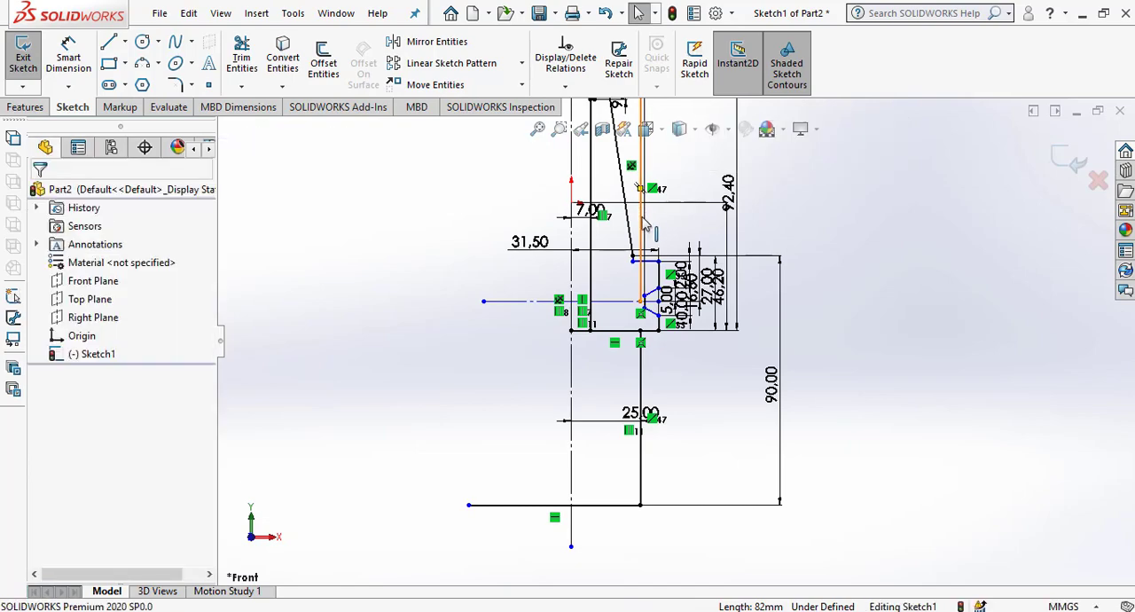
pyautogui.click(646, 225)
pyautogui.press('Escape')
pyautogui.scroll(-3, 661, 419)
pyautogui.scroll(-1, 662, 419)
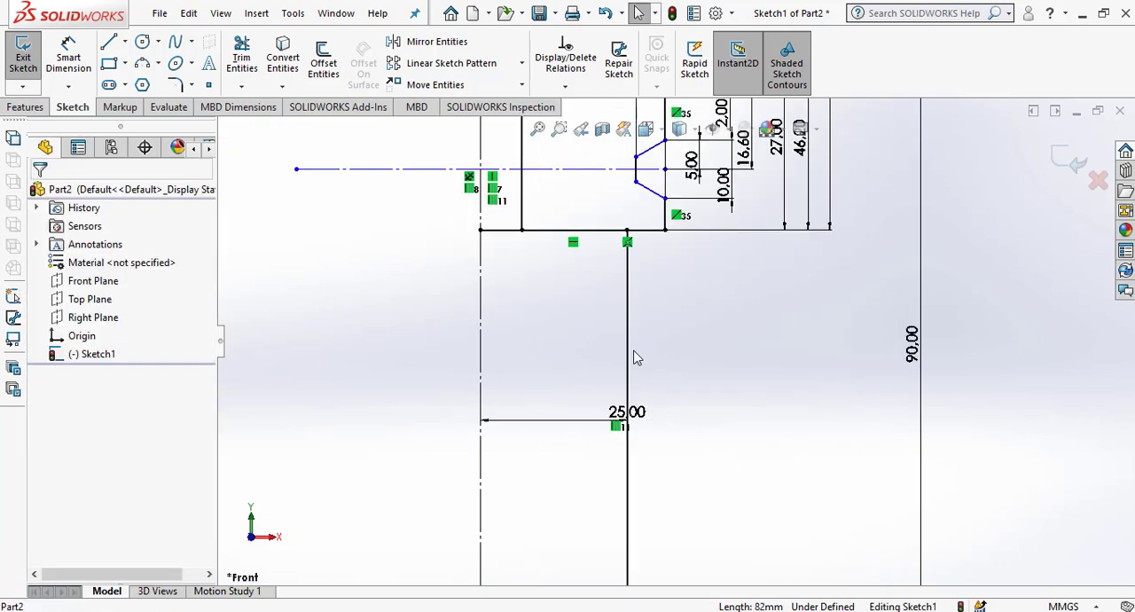
# Power trim the lower horizontal line beyond the vertical centreline and the centreline's end below that line.
pyautogui.scroll(2, 586, 341)
pyautogui.click(241, 55)
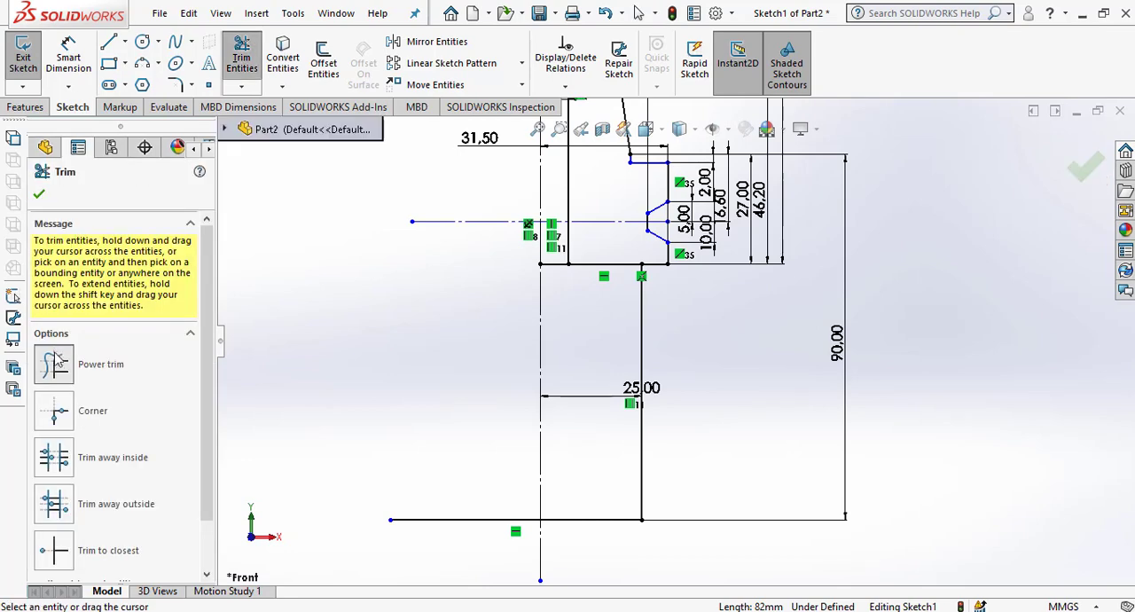
pyautogui.moveTo(447, 425)
pyautogui.mouseDown()
pyautogui.moveTo(462, 555)
pyautogui.moveTo(543, 546)
pyautogui.mouseUp()
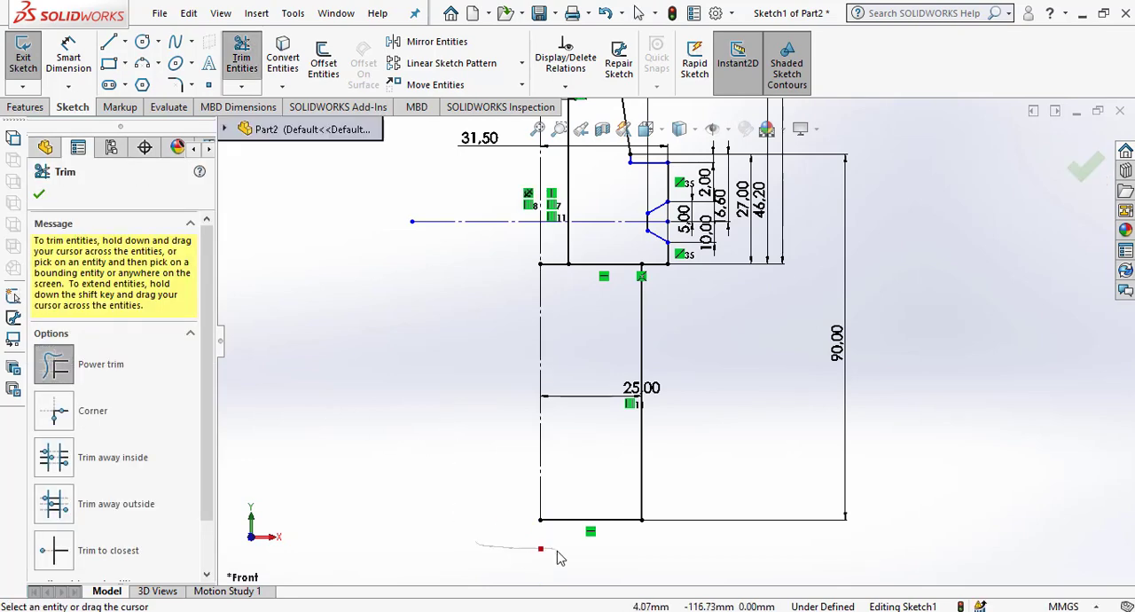
pyautogui.click(39, 197)
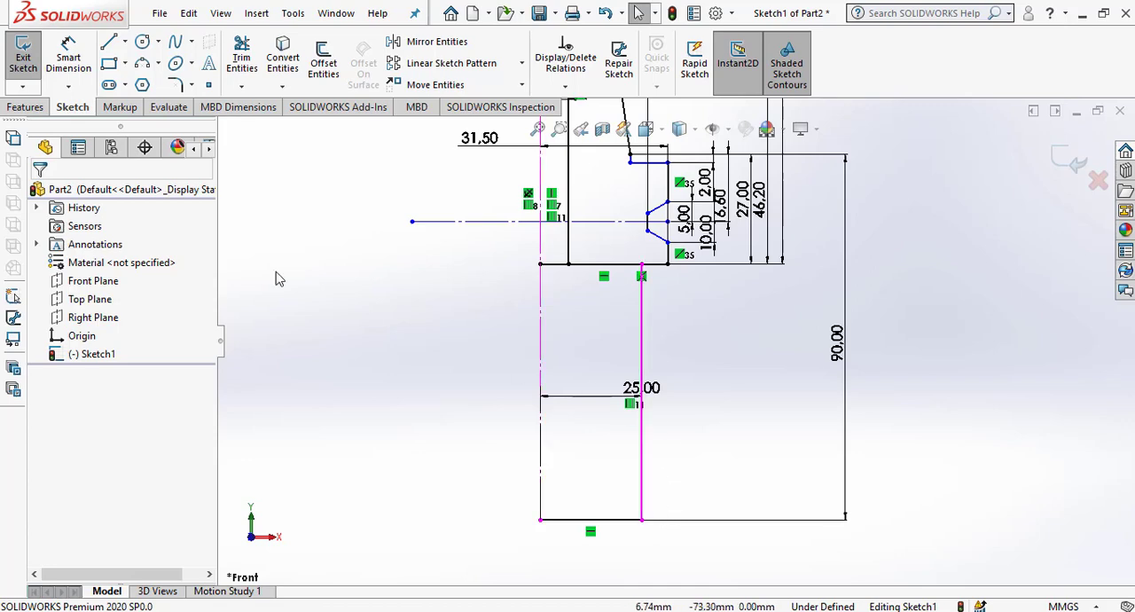
# Offset the vertical centreline by 25/2 (12.5 mm) toward the profile side with a dimension added.
pyautogui.click(324, 62)
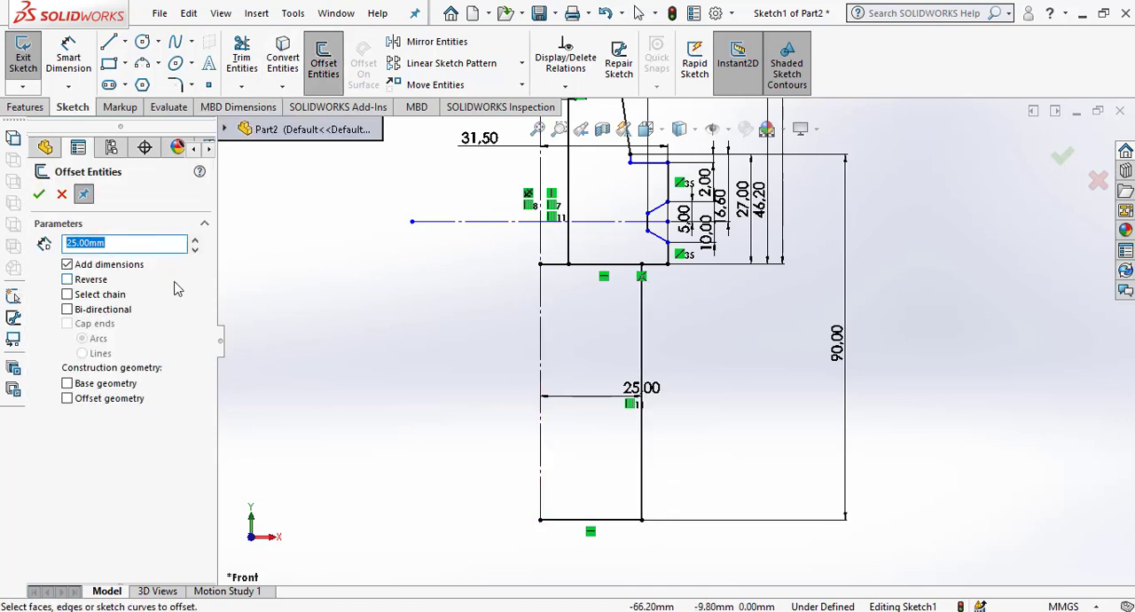
pyautogui.write('25/2')
pyautogui.press('Return')
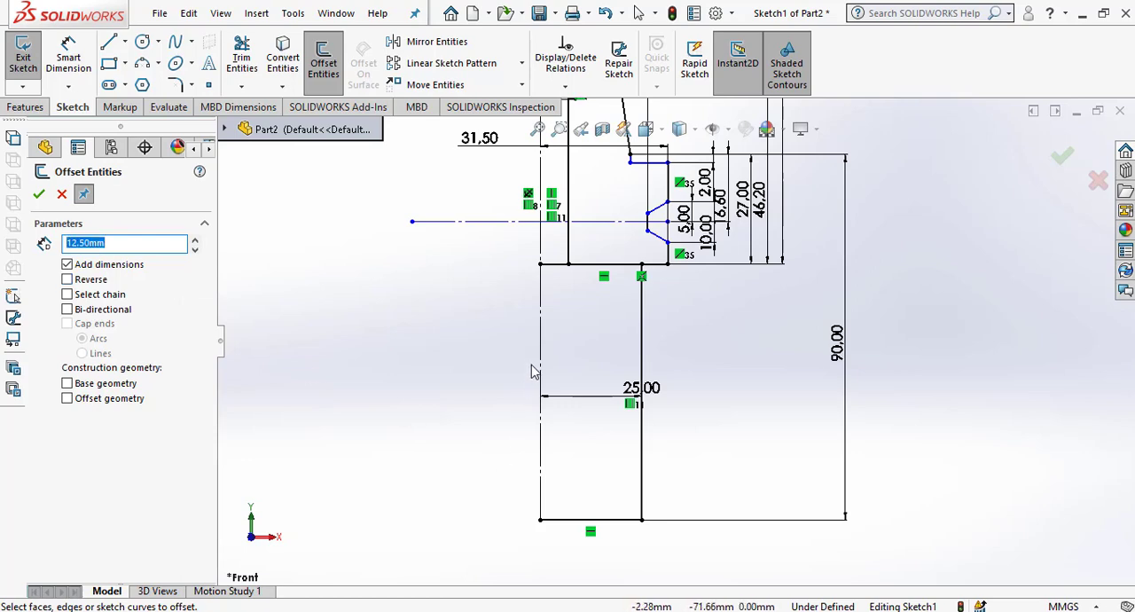
pyautogui.click(587, 364)
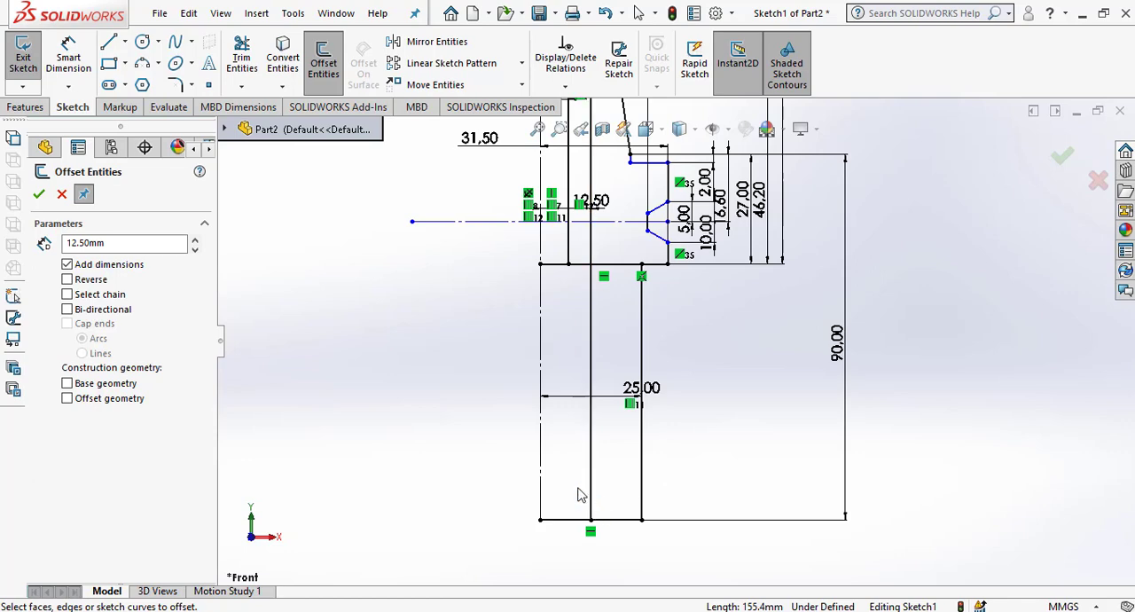
pyautogui.click(574, 270)
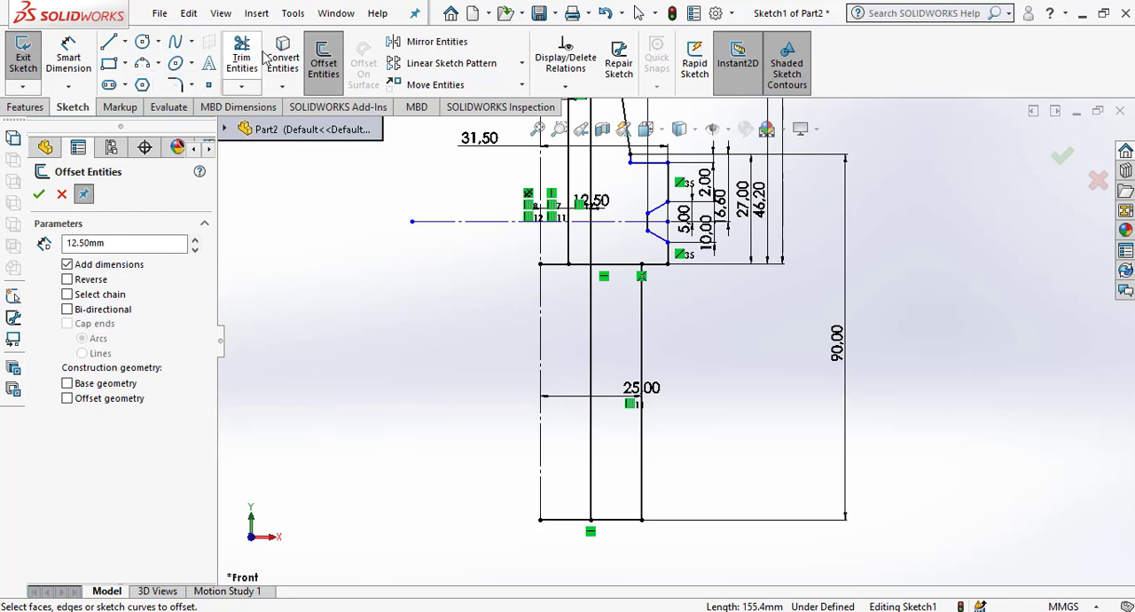
# Offset the lowest horizontal line 70 mm upward with a dimension added.
pyautogui.moveTo(126, 237); pyautogui.dragTo(3, 228)
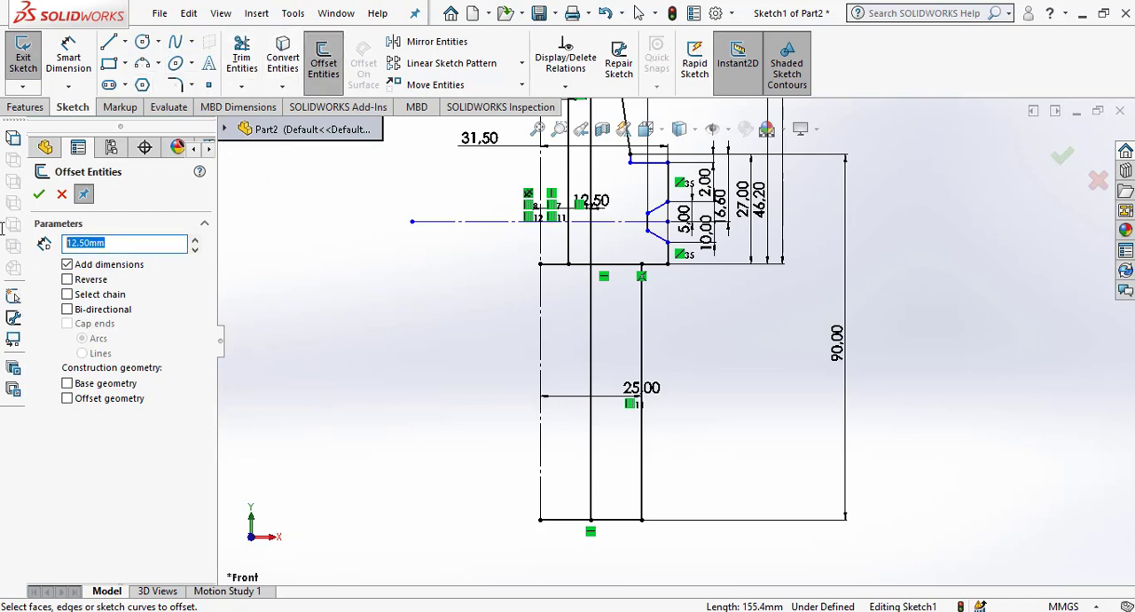
pyautogui.write('70')
pyautogui.press('Return')
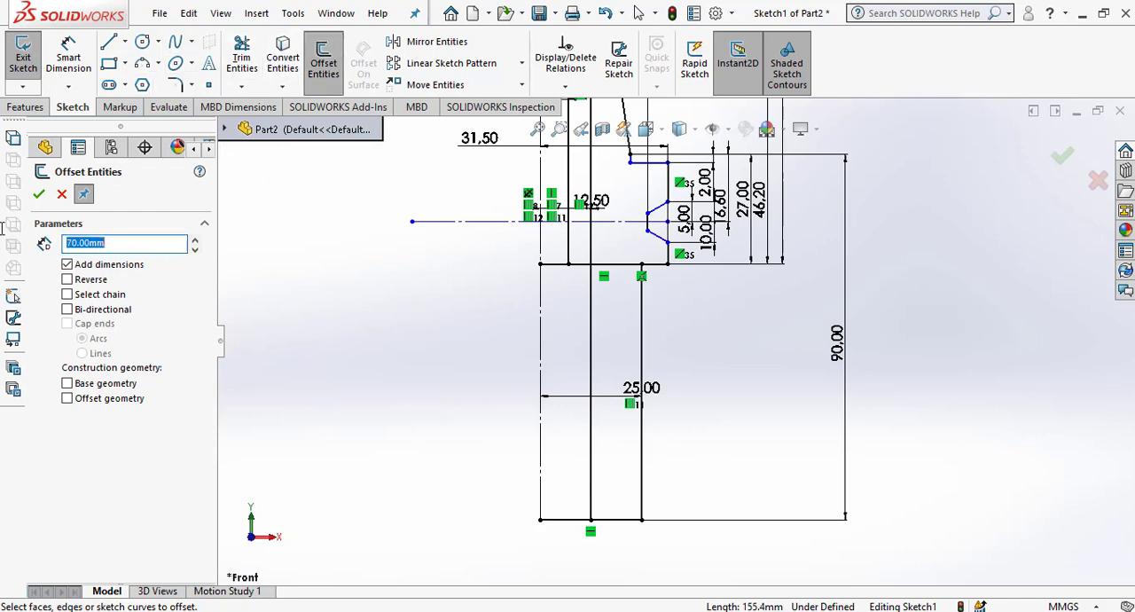
pyautogui.click(555, 519)
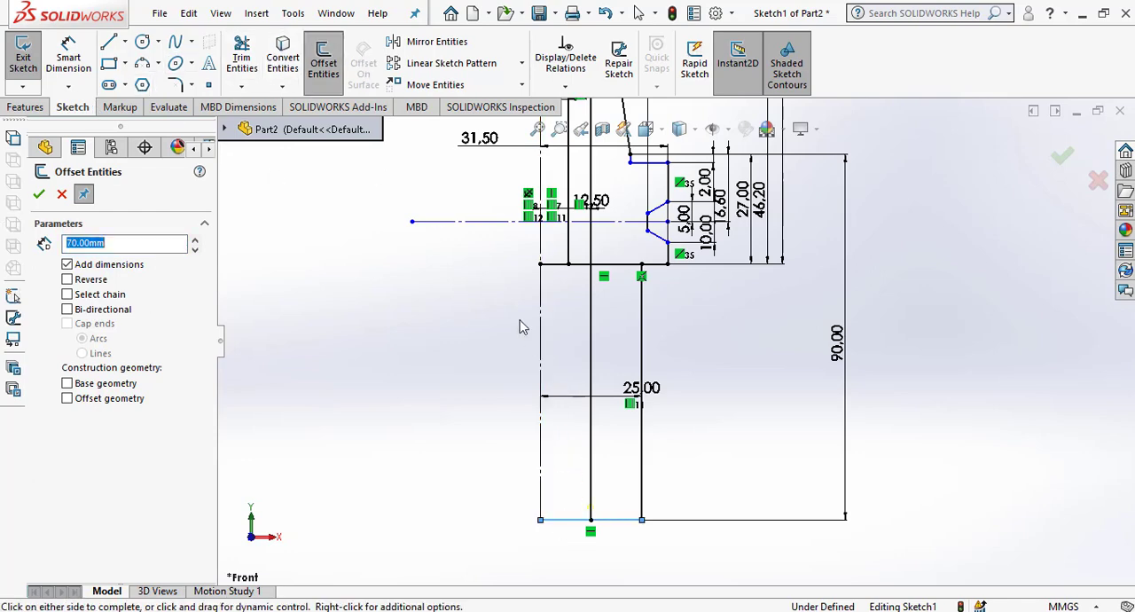
pyautogui.click(466, 324)
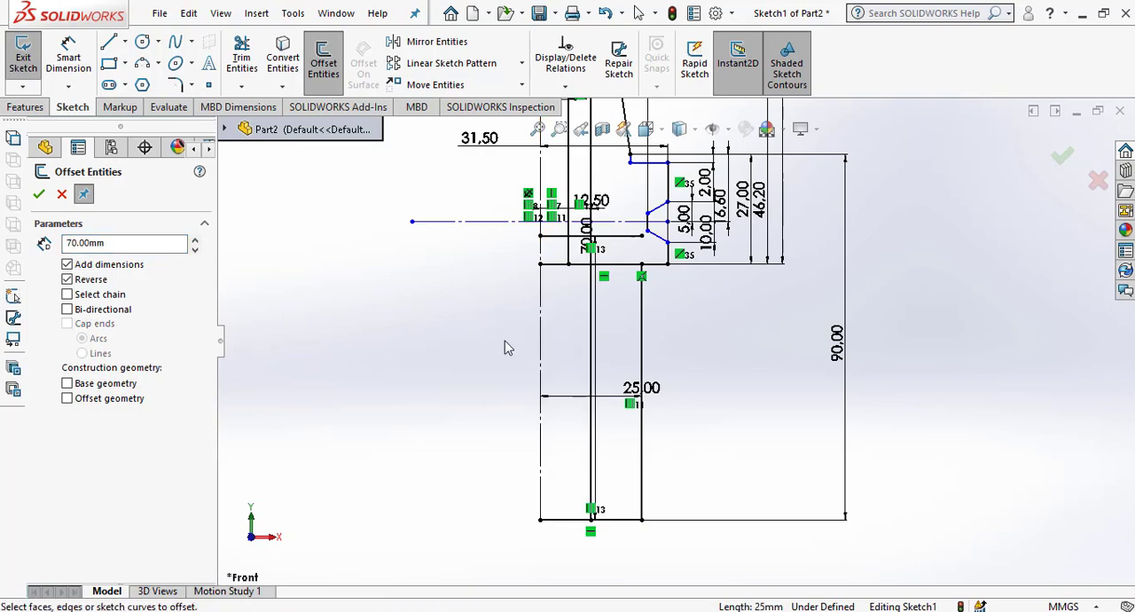
# Trim the upper body's bottom edge between the 12.5 mm and 25 mm lines and delete its segment next to the centreline.
pyautogui.scroll(-3, 615, 249)
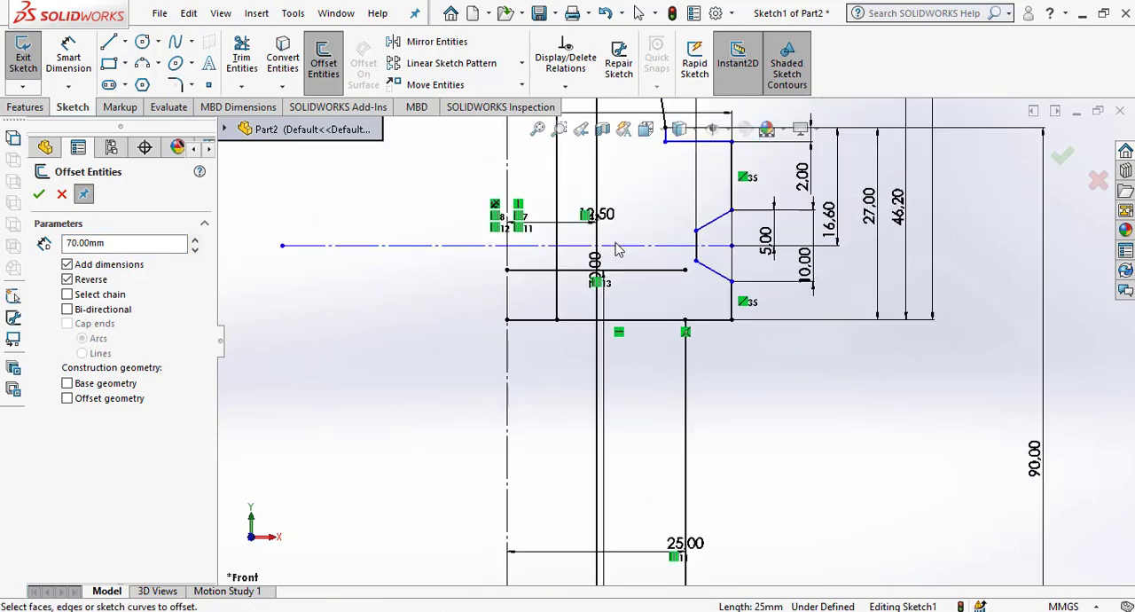
pyautogui.scroll(2, 670, 335)
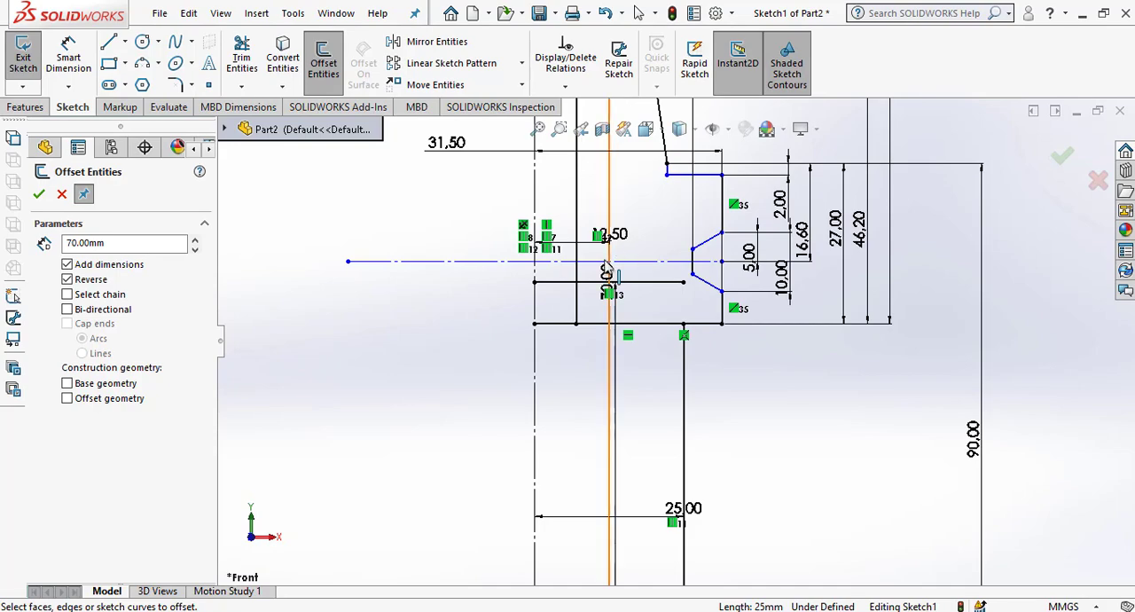
pyautogui.click(242, 62)
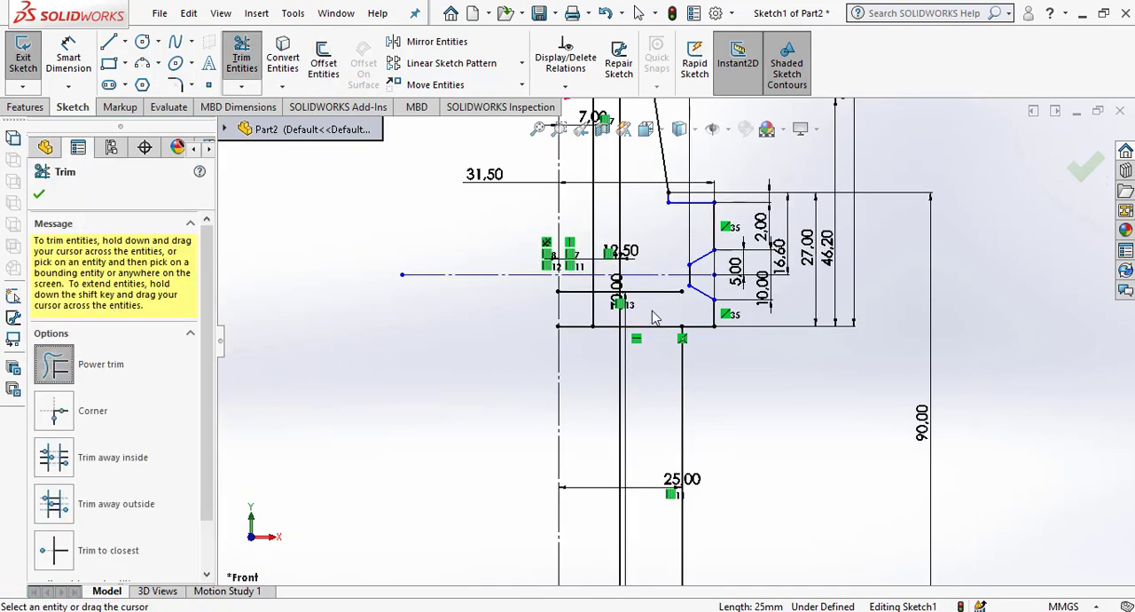
pyautogui.scroll(-2, 750, 376)
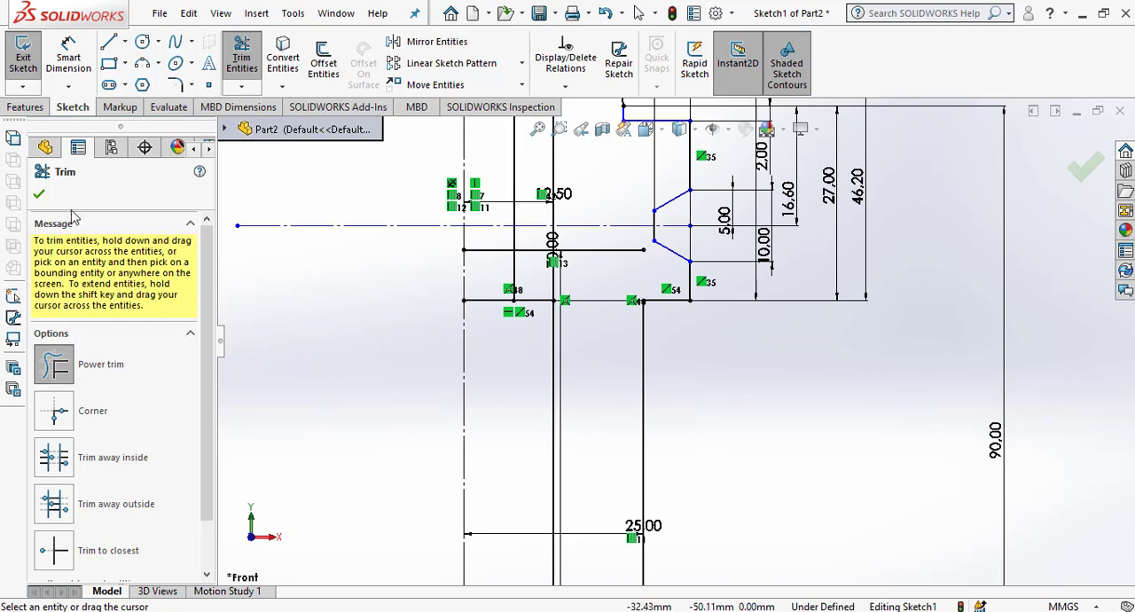
pyautogui.click(39, 193)
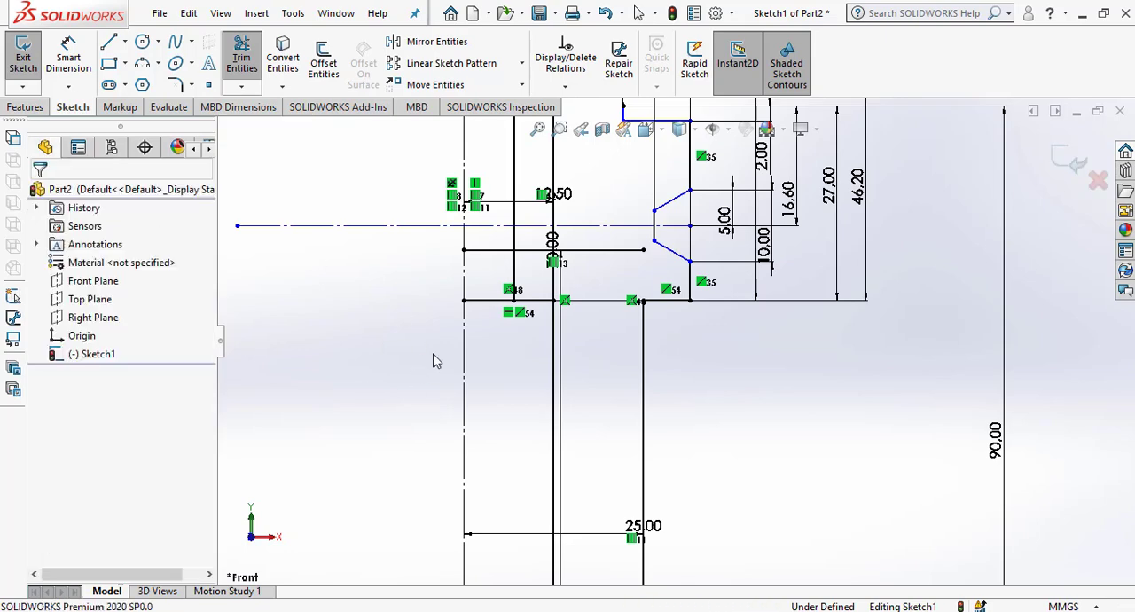
pyautogui.click(479, 303)
pyautogui.press('Delete')
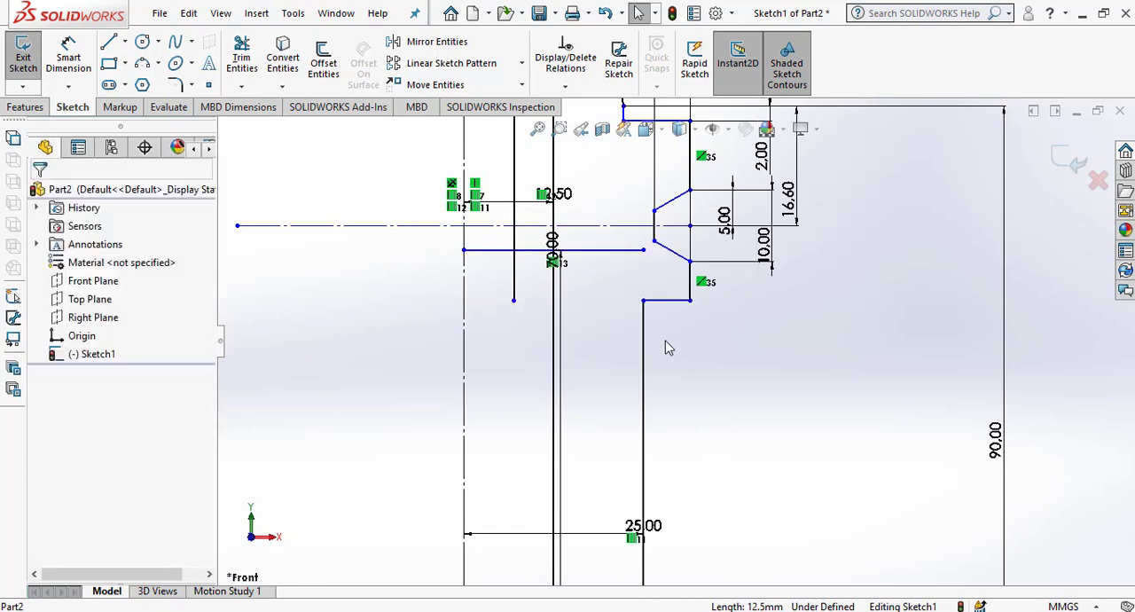
# Add a Fix relation to the short horizontal shoulder line at the top of the 25 mm line.
pyautogui.scroll(2, 673, 346)
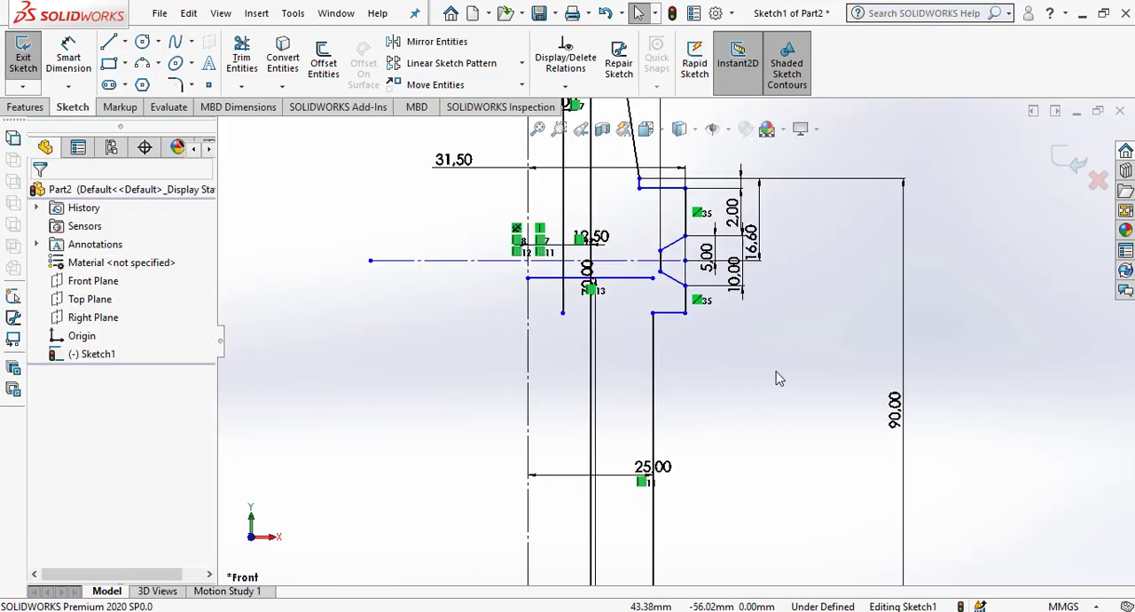
pyautogui.click(674, 316)
pyautogui.click(43, 409)
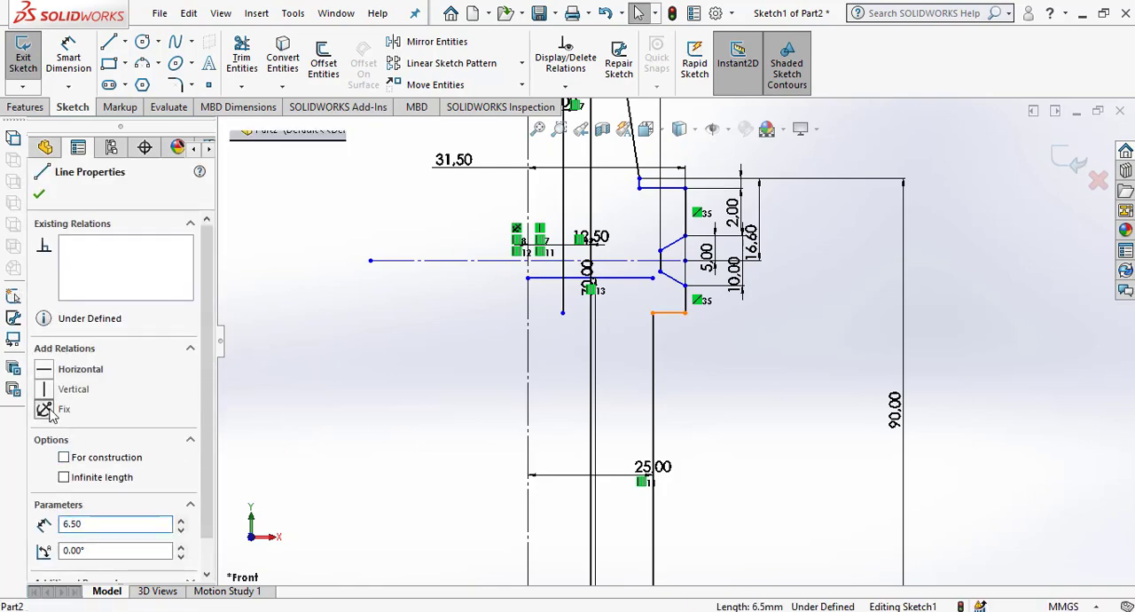
pyautogui.click(705, 389)
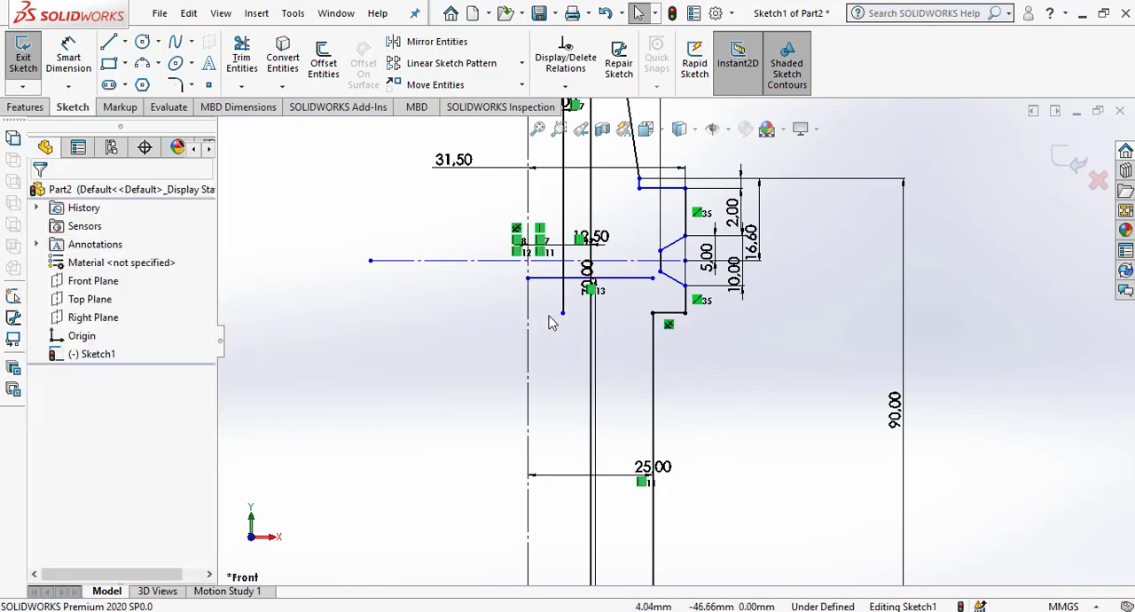
# Move the bore's 70 mm depth dimension into the clear space between the bore line and the shank's outer line.
pyautogui.scroll(-2, 624, 277)
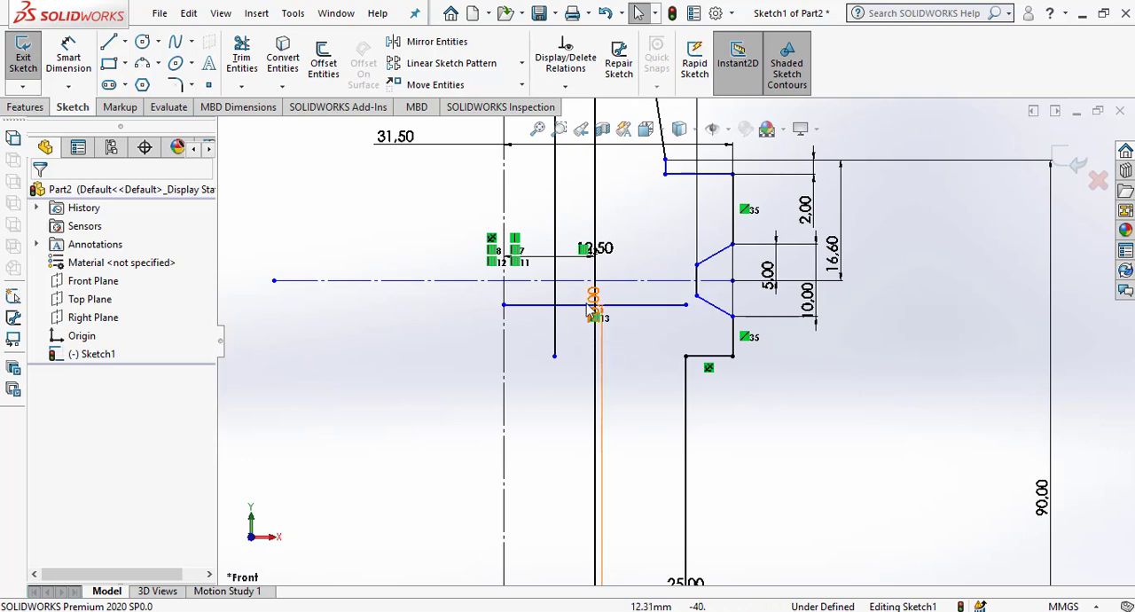
pyautogui.scroll(2, 646, 324)
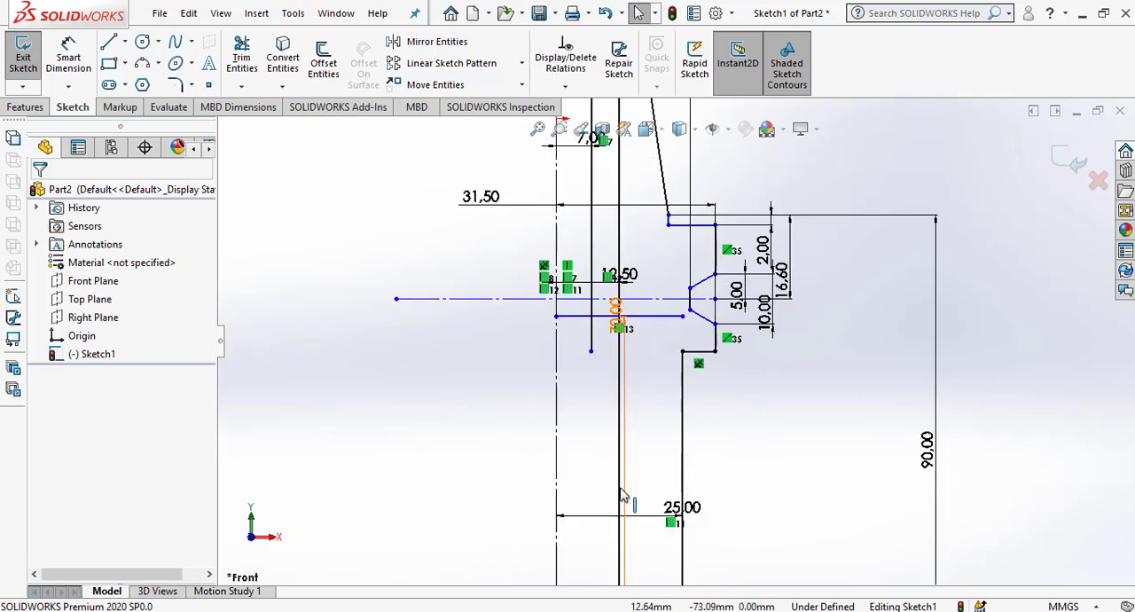
pyautogui.moveTo(625, 495)
pyautogui.mouseDown()
pyautogui.moveTo(799, 519)
pyautogui.moveTo(658, 507)
pyautogui.mouseUp()
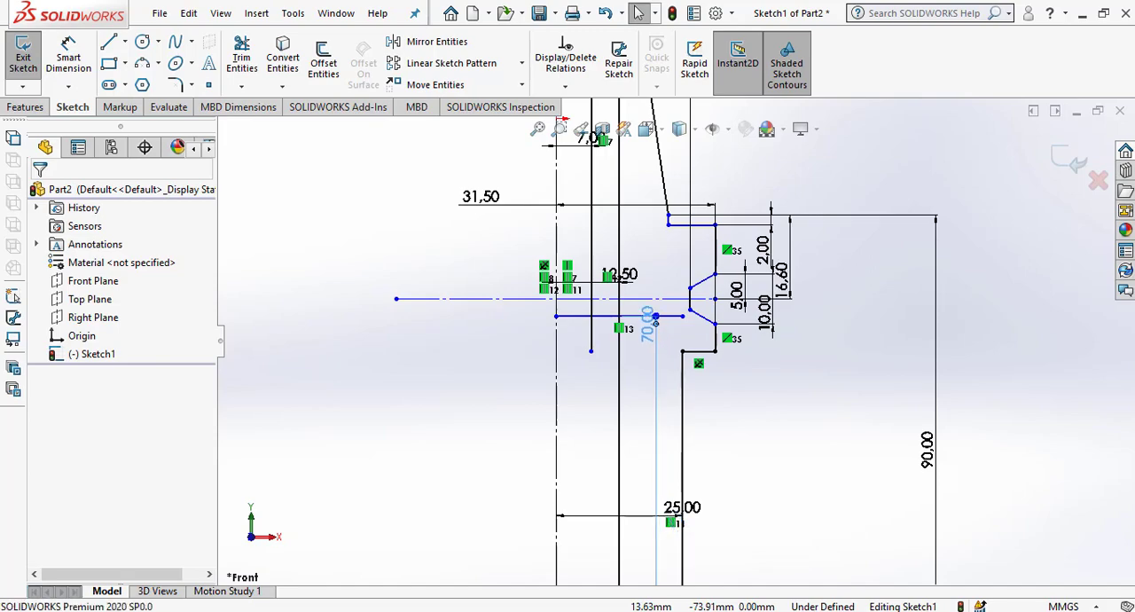
pyautogui.click(749, 467)
pyautogui.scroll(4, 750, 466)
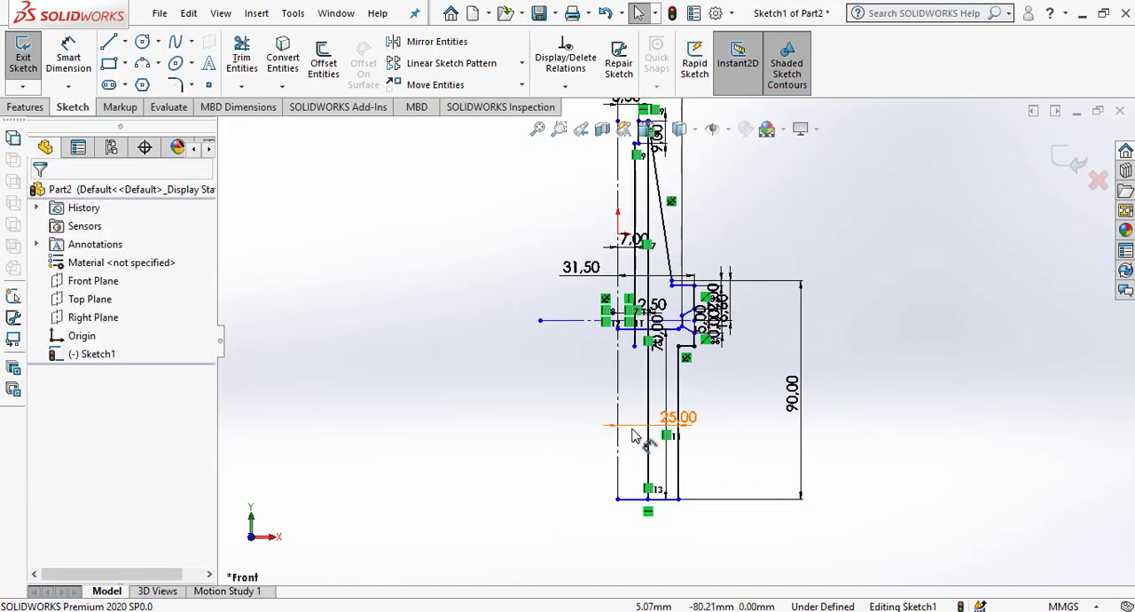
# Move the 25 mm and 12.5 mm radius dimensions below the lowest horizontal line of the profile.
pyautogui.moveTo(630, 431)
pyautogui.mouseDown()
pyautogui.moveTo(608, 538)
pyautogui.moveTo(633, 558)
pyautogui.mouseUp()
pyautogui.click(754, 520)
pyautogui.scroll(-2, 754, 521)
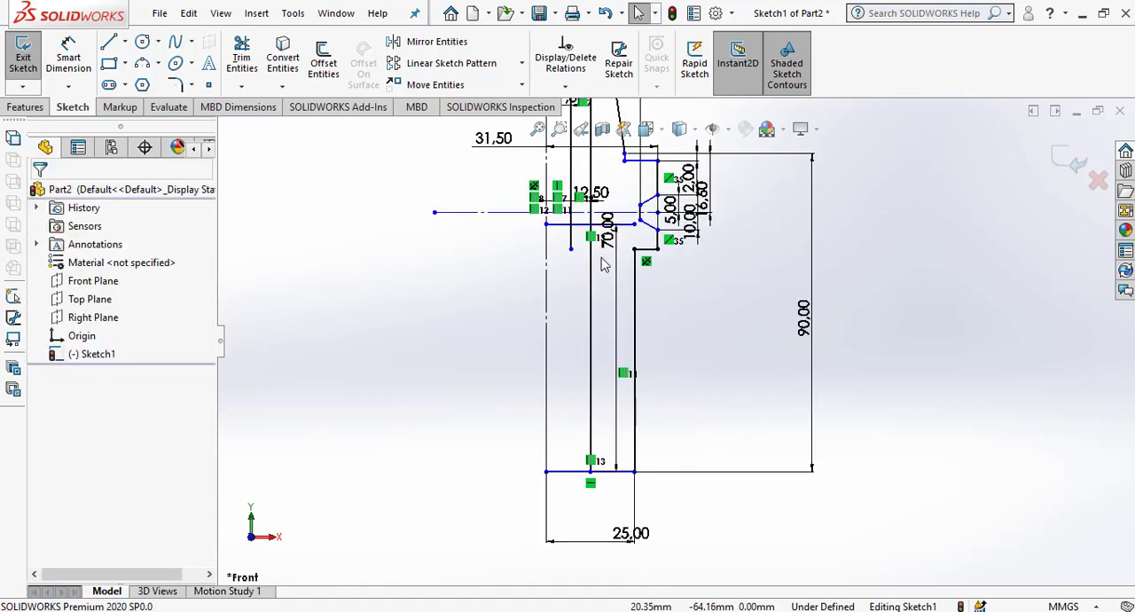
pyautogui.moveTo(604, 192); pyautogui.dragTo(568, 513)
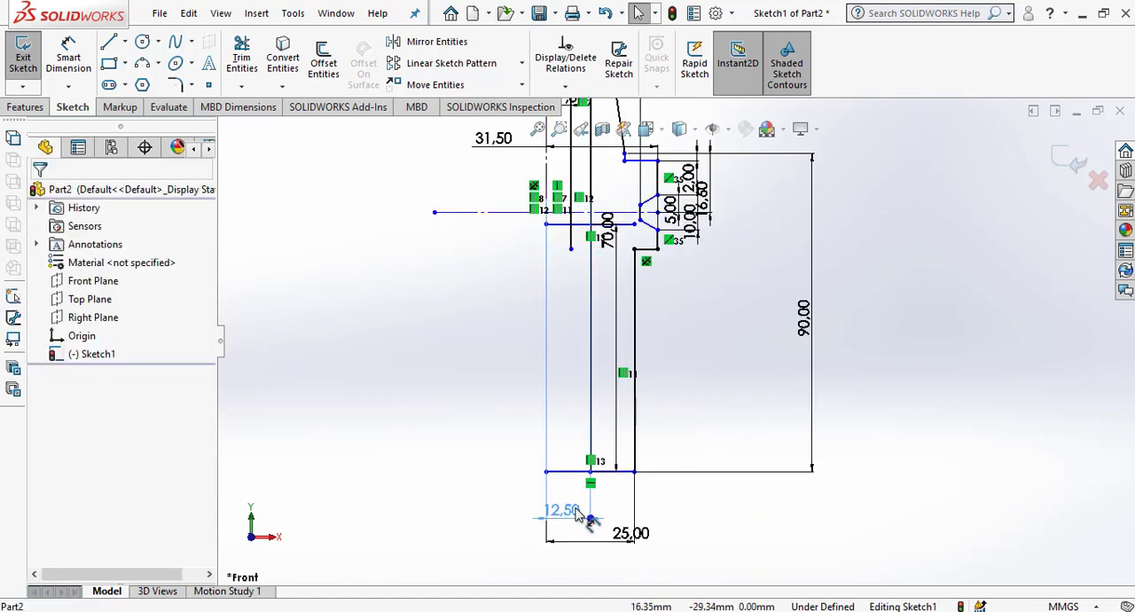
pyautogui.click(745, 512)
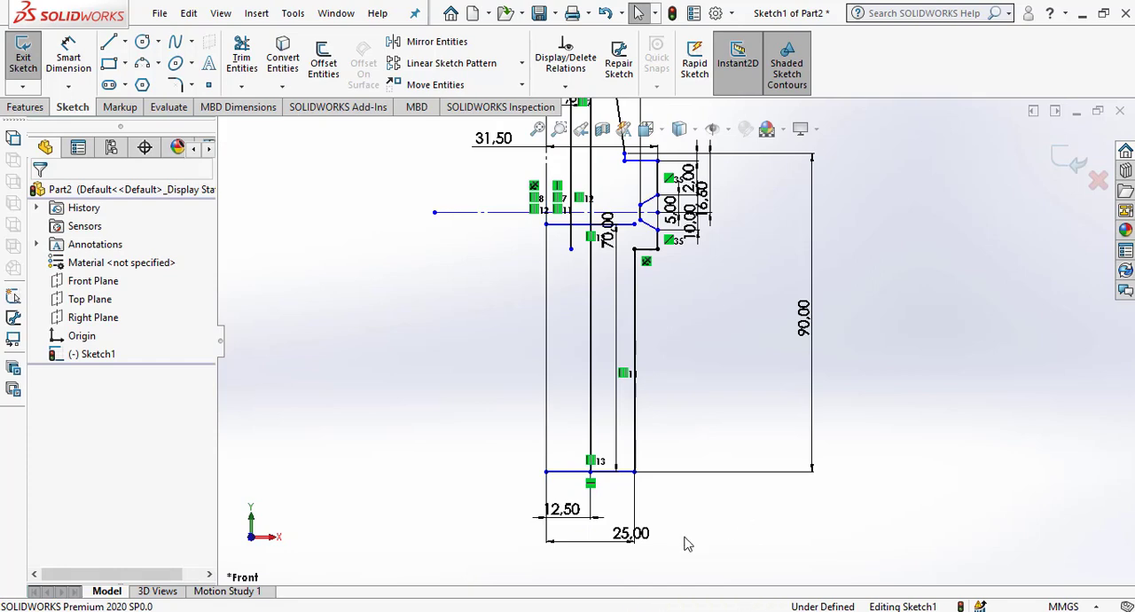
# Offset the vertical centreline by 5.15 mm toward the profile side with a dimension added.
pyautogui.scroll(3, 621, 206)
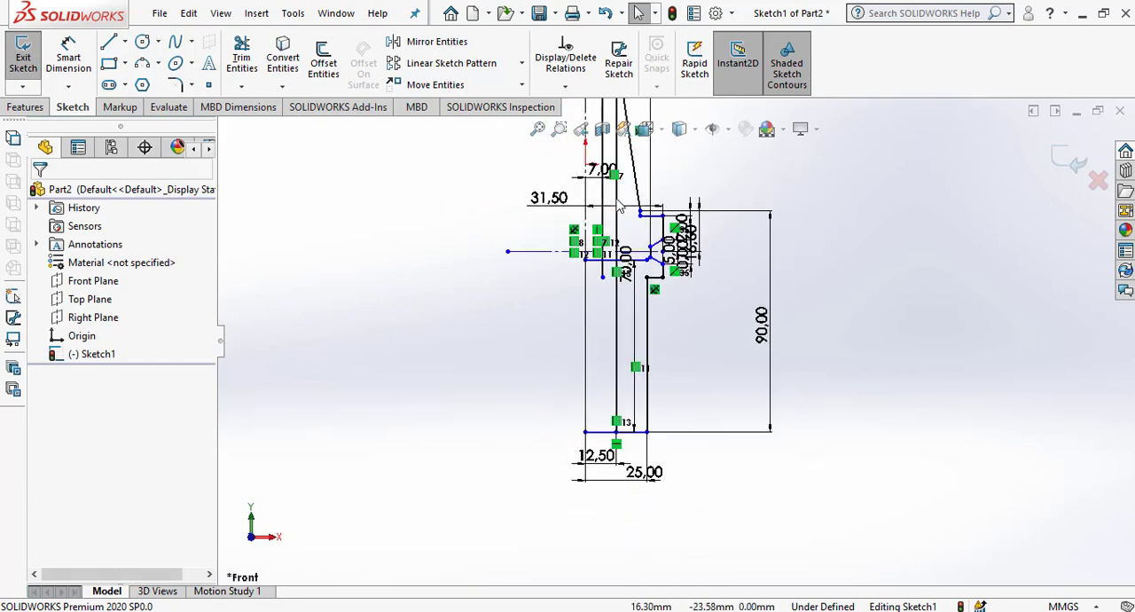
pyautogui.scroll(-2, 625, 183)
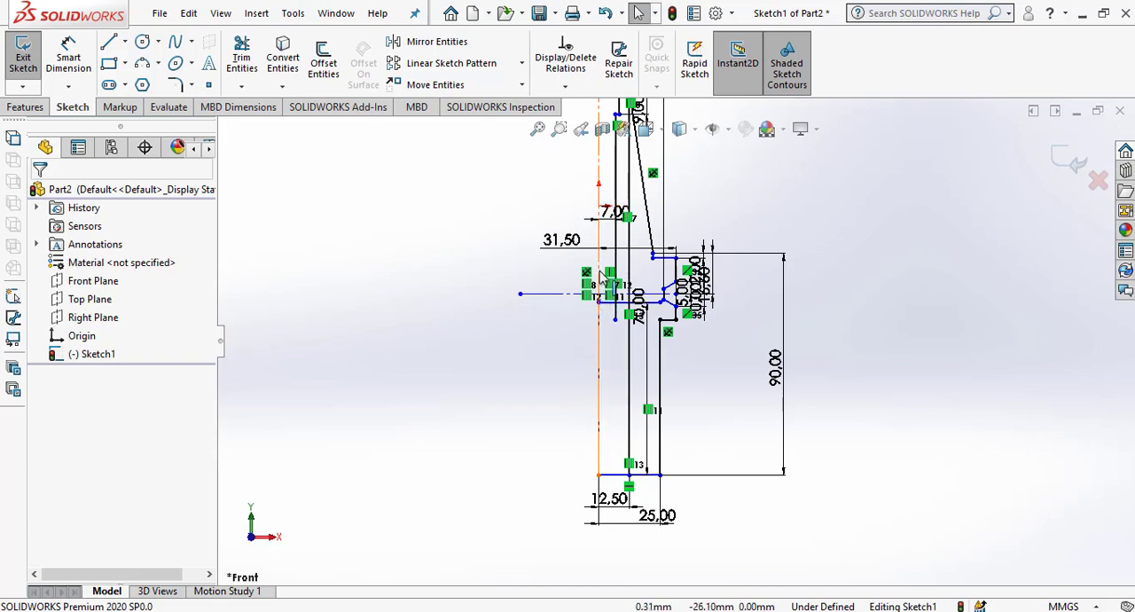
pyautogui.scroll(-4, 650, 182)
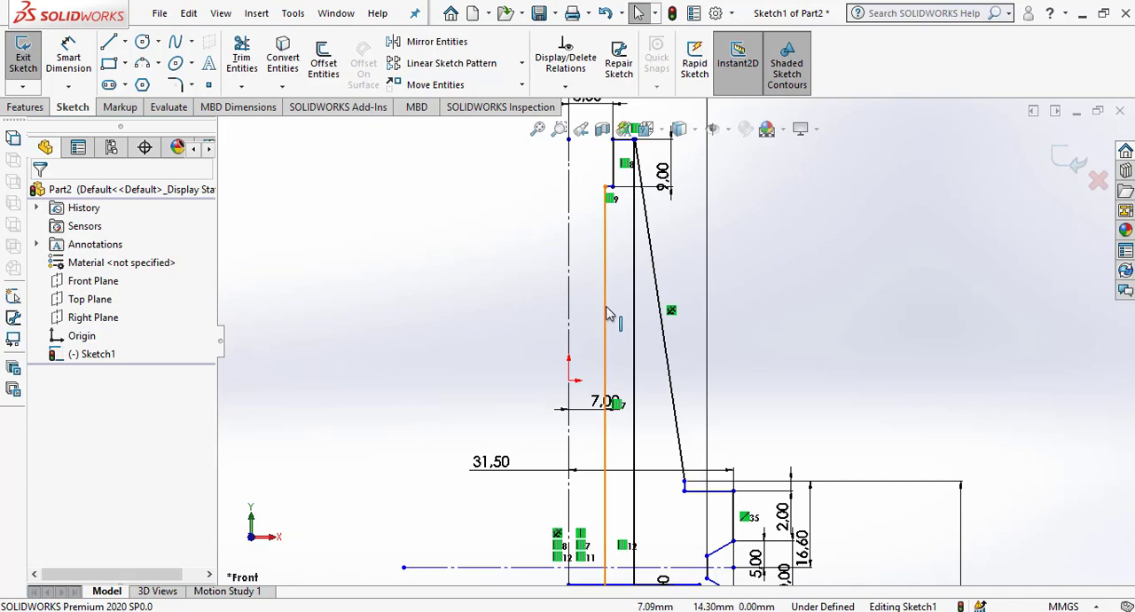
pyautogui.scroll(-2, 607, 308)
pyautogui.scroll(3, 608, 308)
pyautogui.scroll(4, 628, 523)
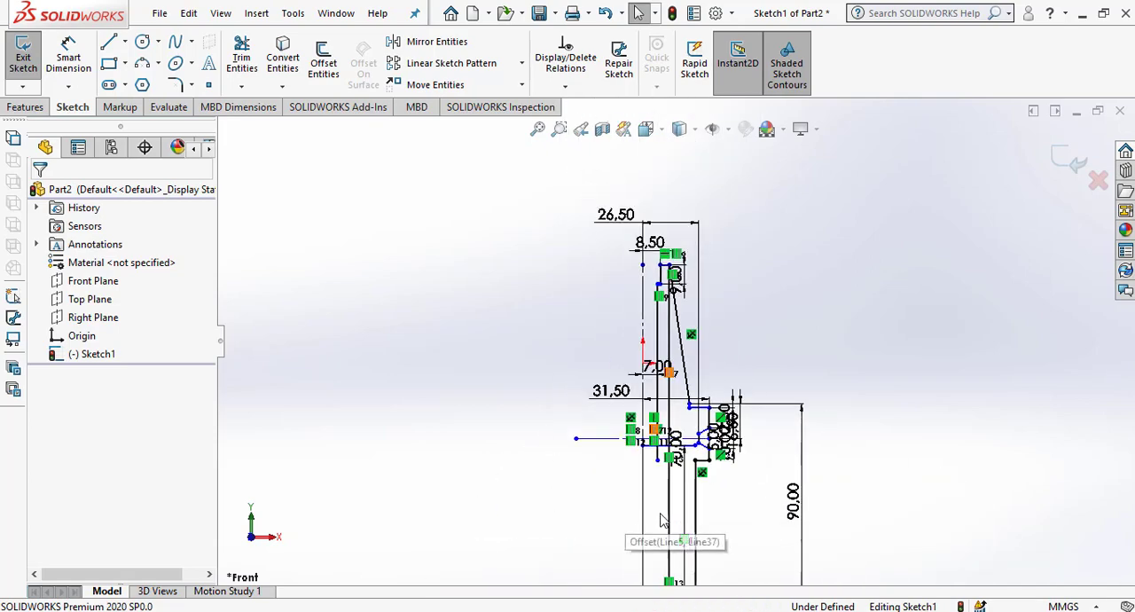
pyautogui.scroll(-3, 662, 521)
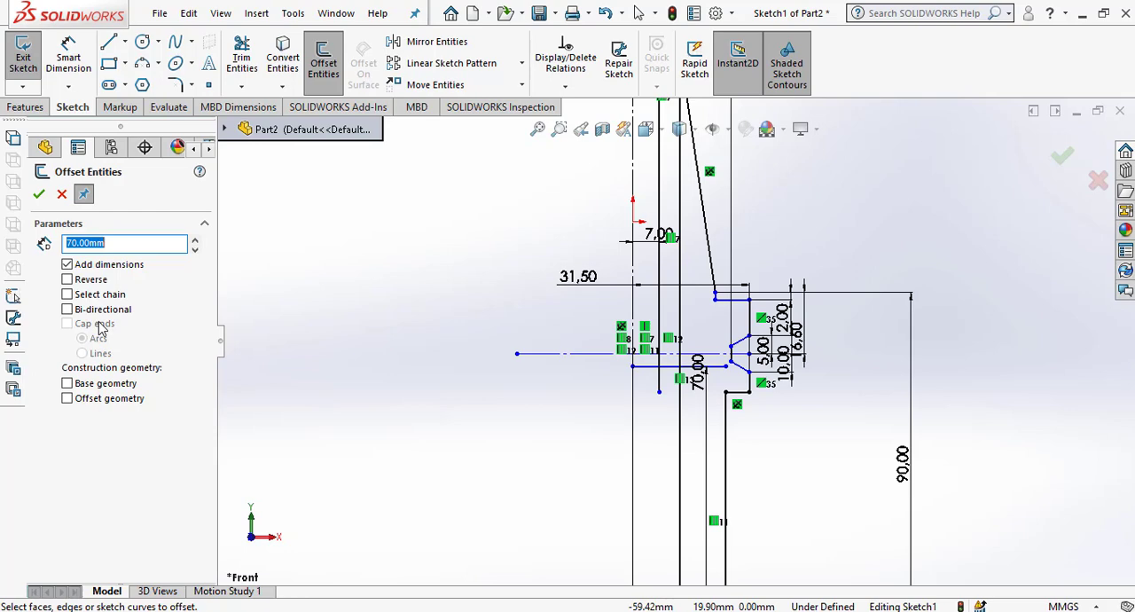
pyautogui.write('5.15')
pyautogui.press('Return')
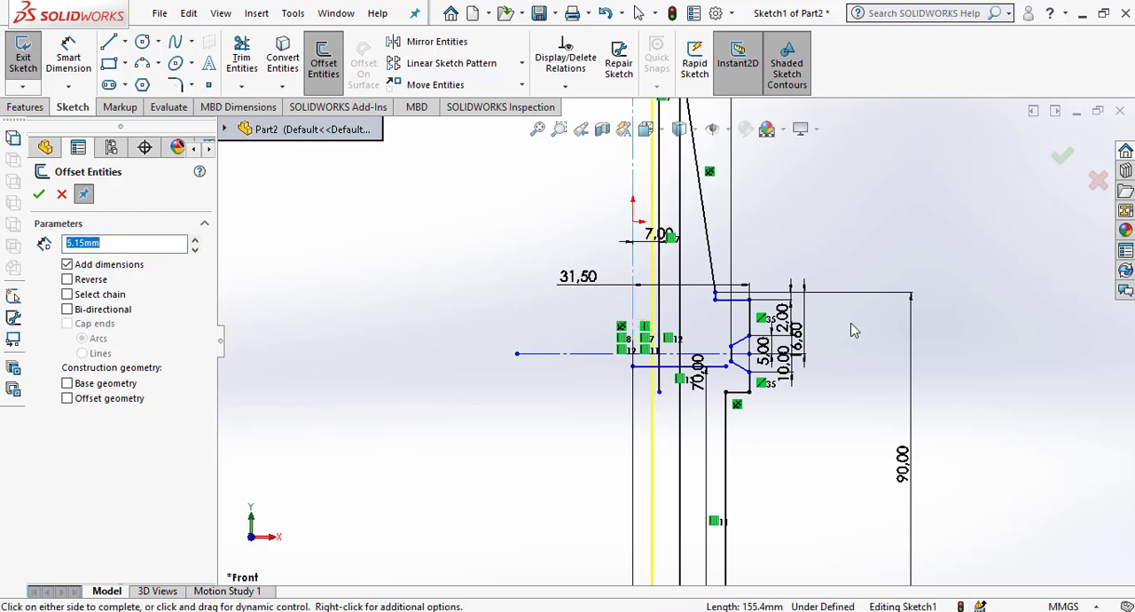
pyautogui.click(951, 301)
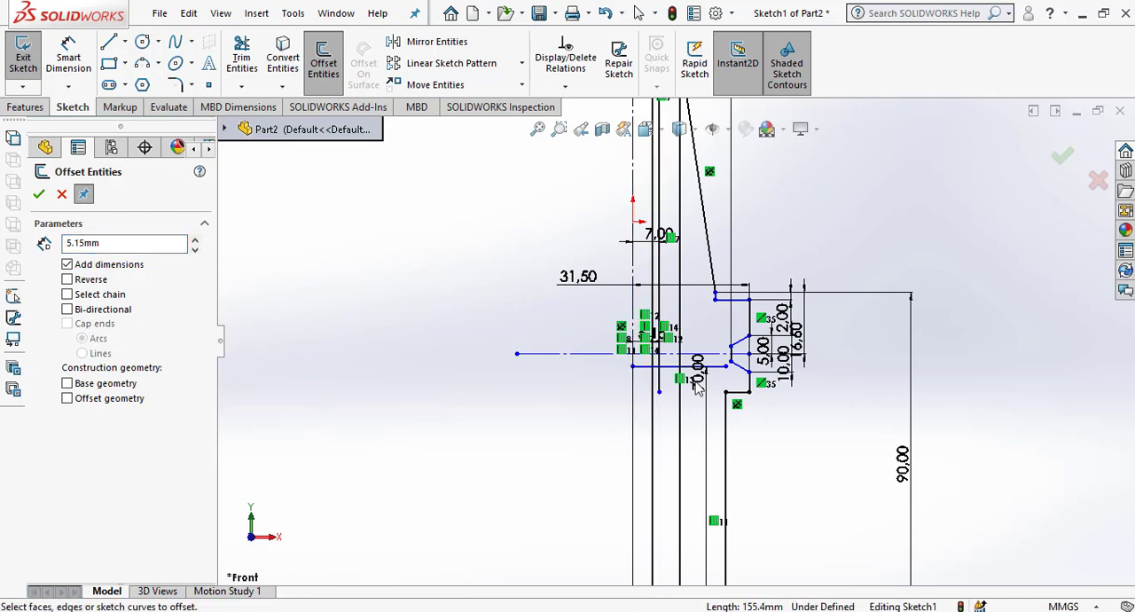
# Try an 18 mm upward offset of the bore's upper horizontal line, and delete the offset line.
pyautogui.scroll(2, 698, 389)
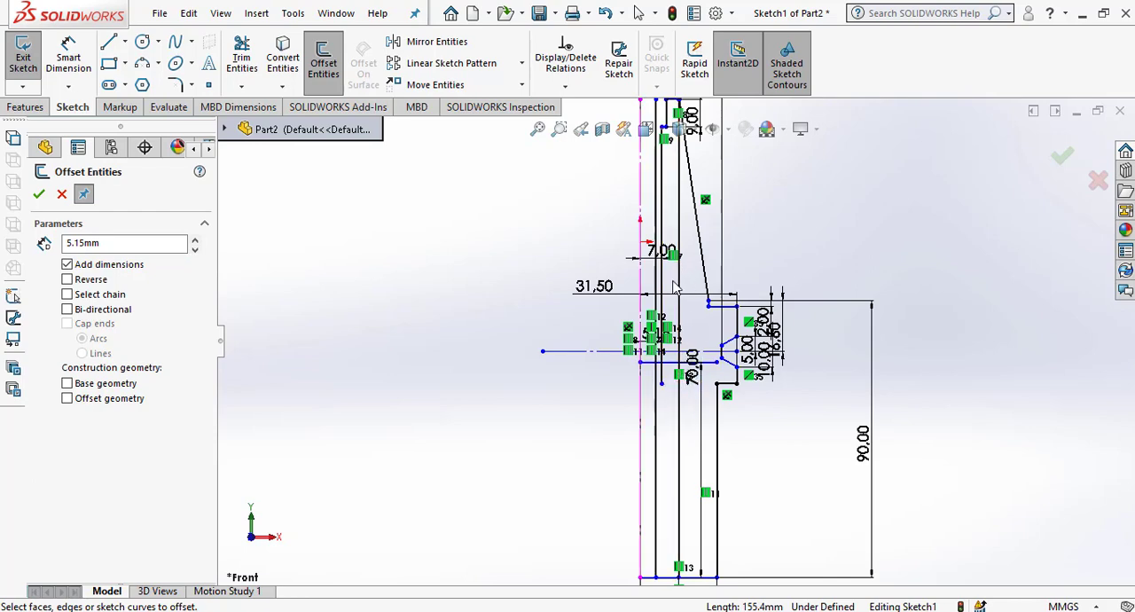
pyautogui.scroll(1, 674, 337)
pyautogui.scroll(-1, 671, 282)
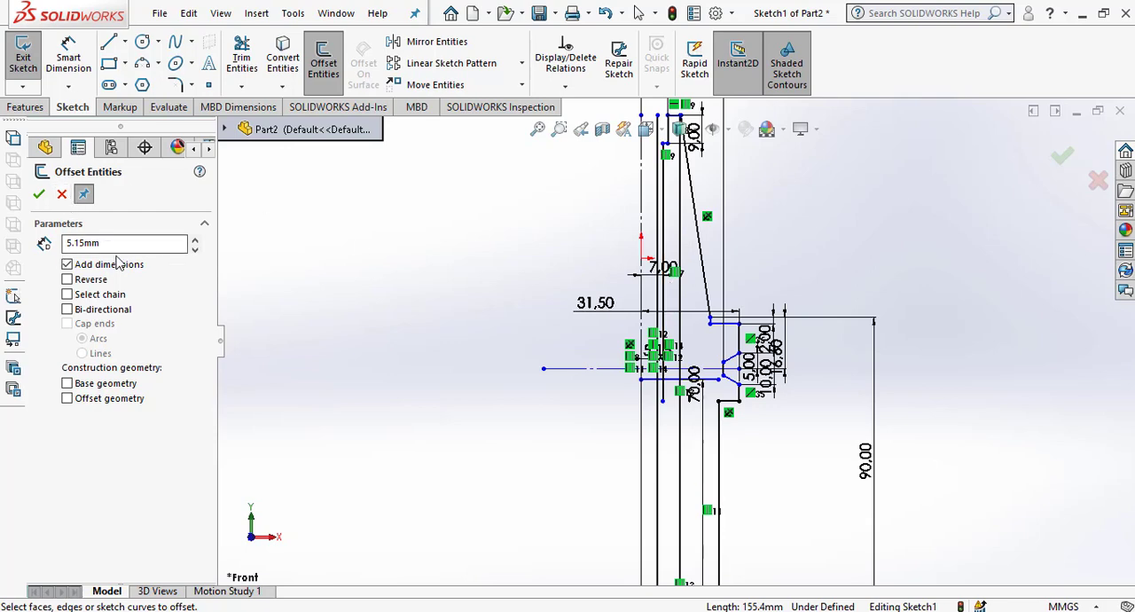
pyautogui.moveTo(120, 244); pyautogui.dragTo(22, 234)
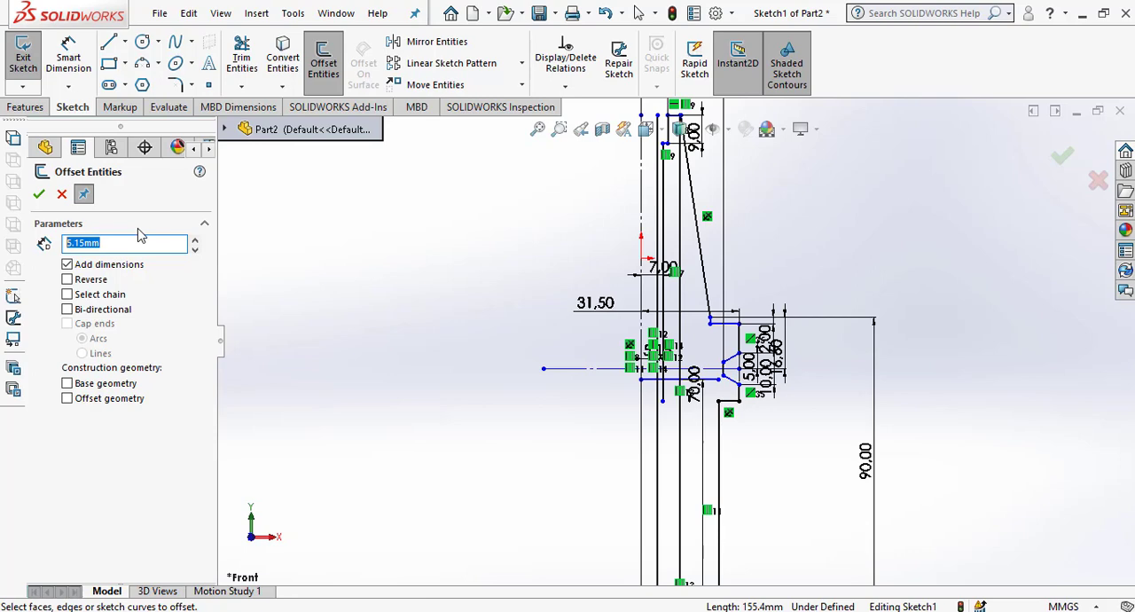
pyautogui.write('18')
pyautogui.press('Return')
pyautogui.scroll(-3, 708, 371)
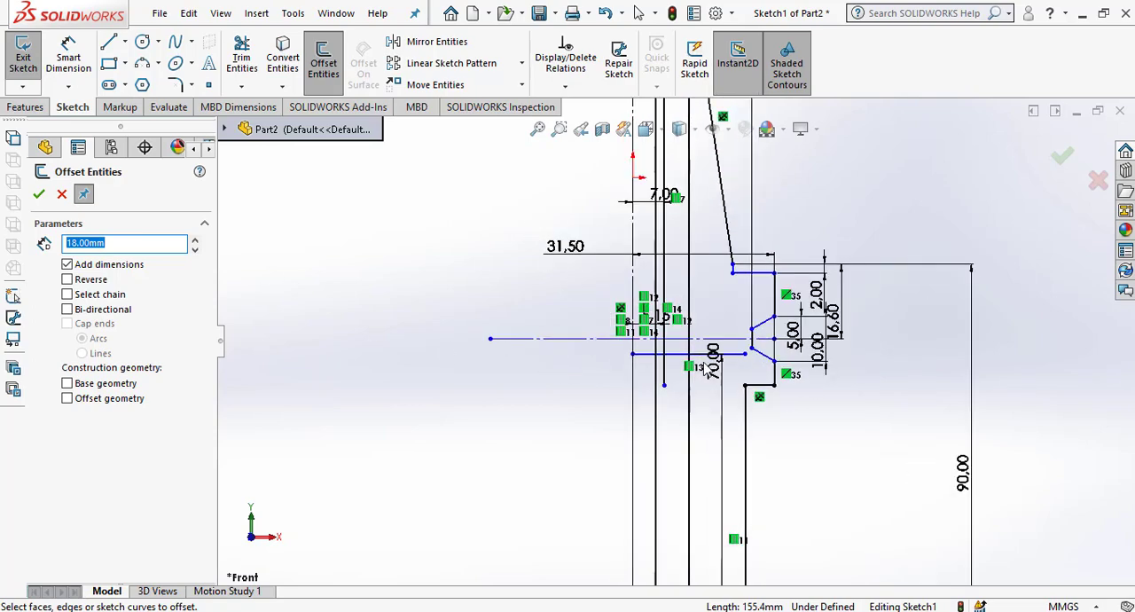
pyautogui.click(691, 316)
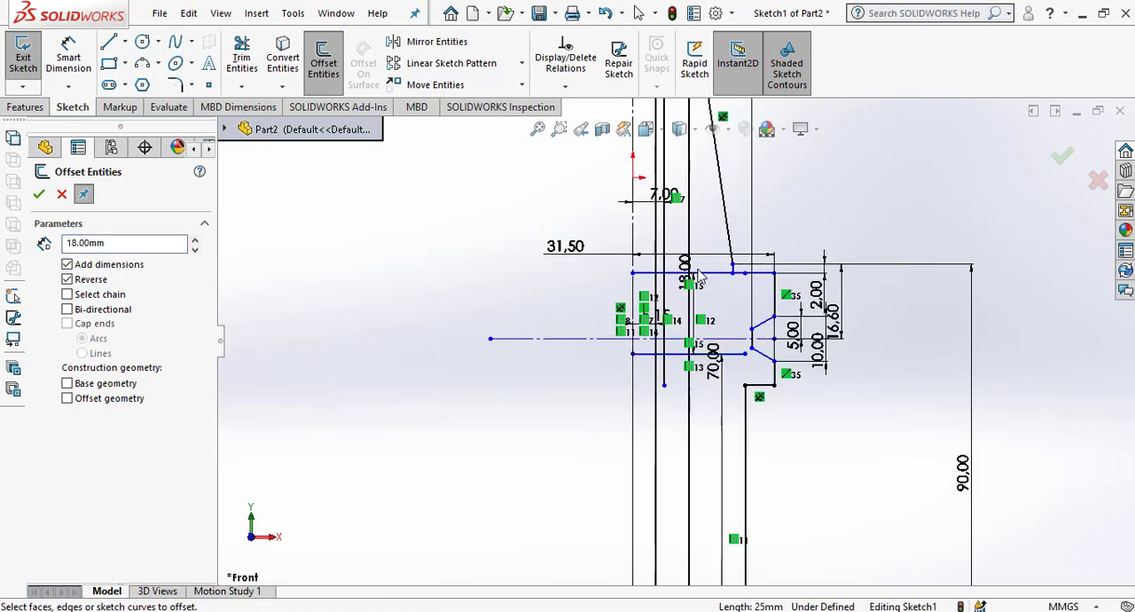
pyautogui.scroll(1, 674, 328)
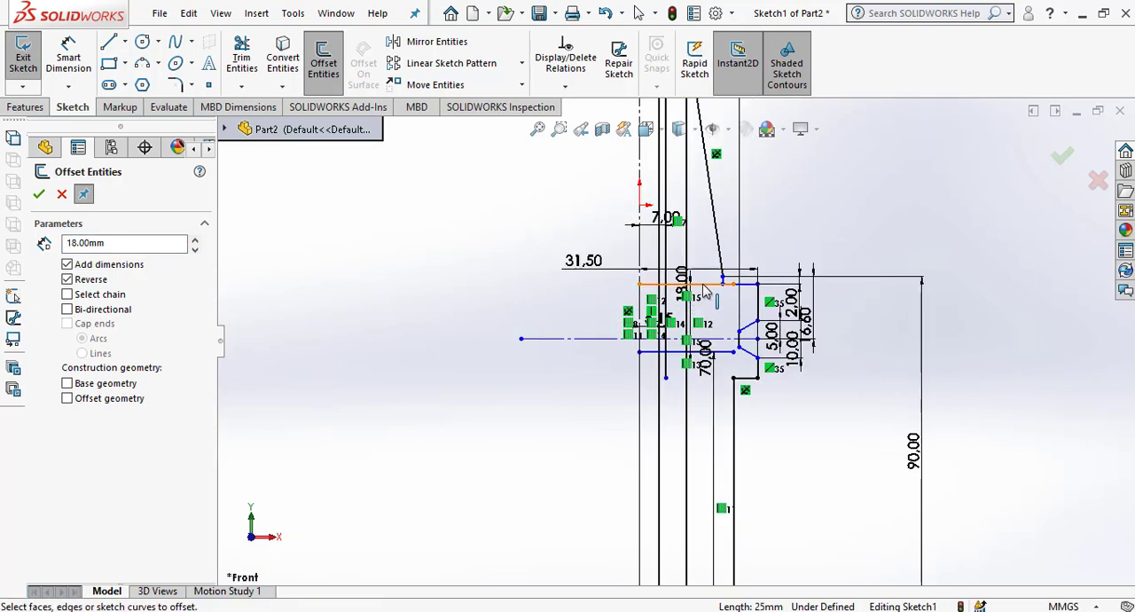
pyautogui.press('Escape')
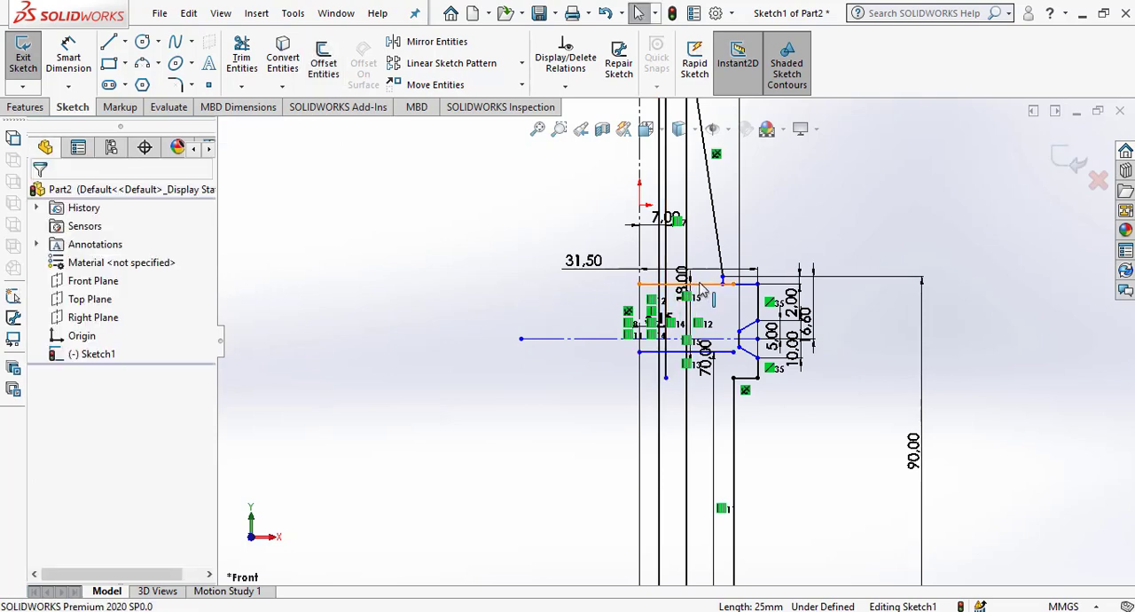
pyautogui.click(696, 284)
pyautogui.press('Escape')
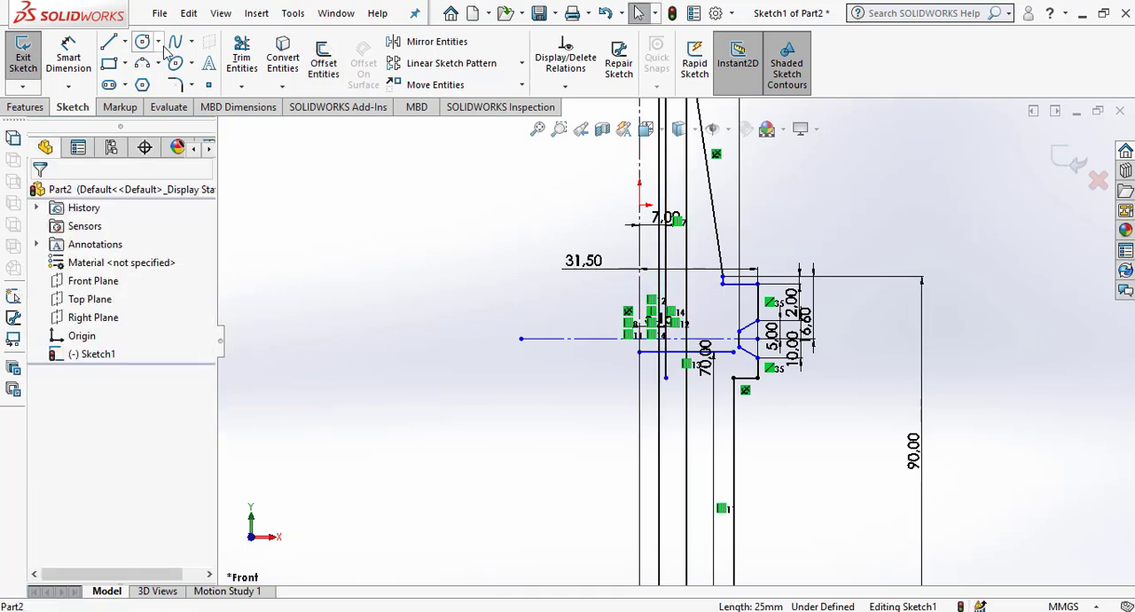
# Offset the bore's upper horizontal line 24 mm upward with a dimension added.
pyautogui.click(324, 68)
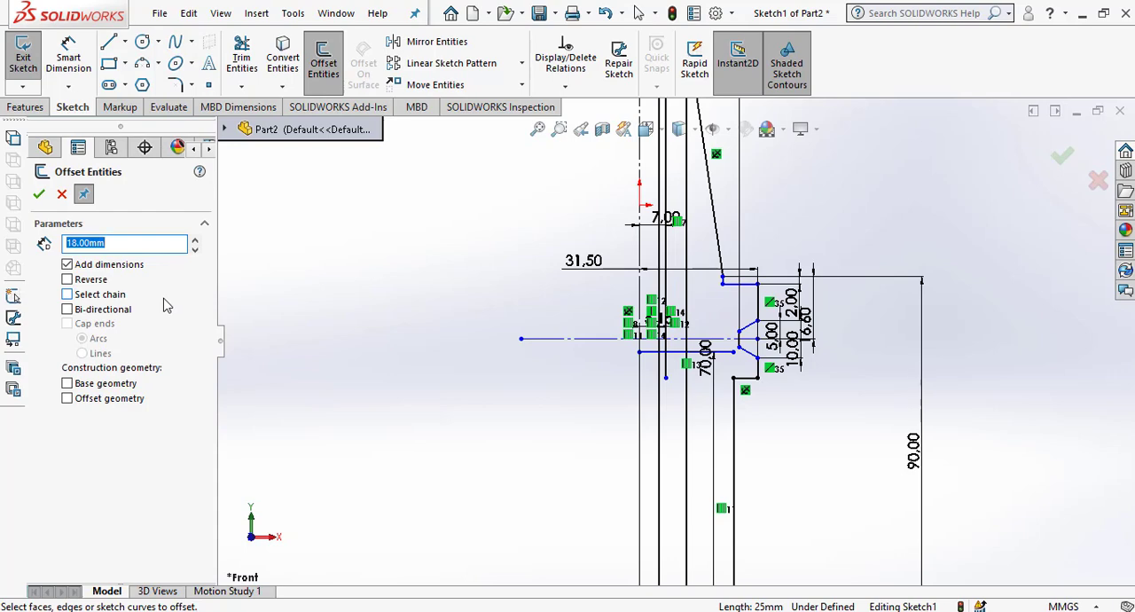
pyautogui.write('24')
pyautogui.press('Return')
pyautogui.click(703, 352)
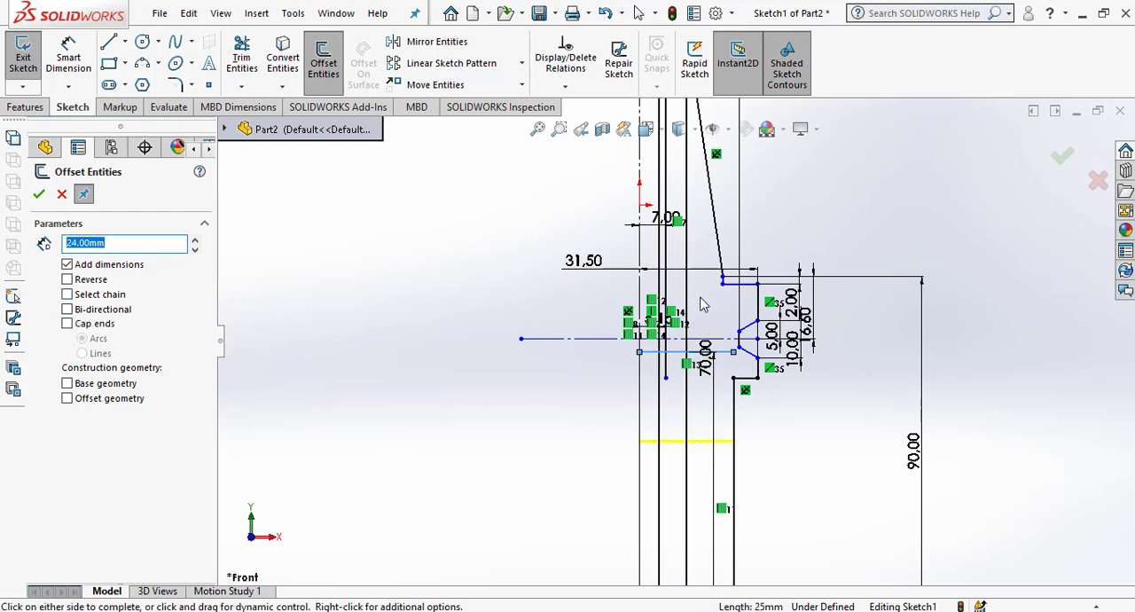
pyautogui.click(703, 305)
# Corner-trim the 24 mm offset line with the 7 mm and 5.15 mm vertical lines to form a step.
pyautogui.scroll(-2, 689, 243)
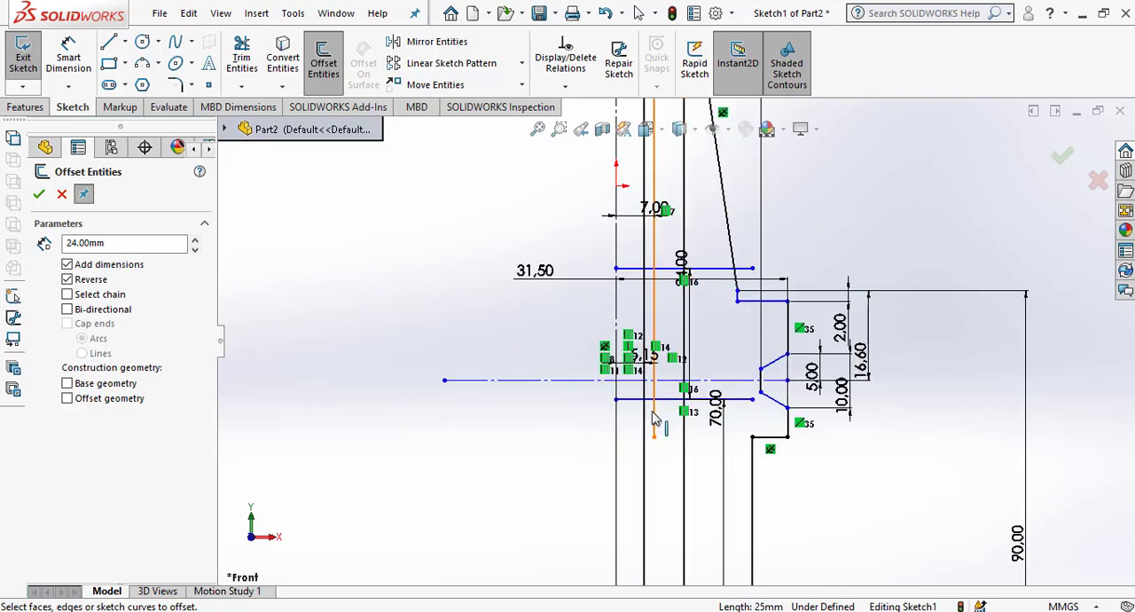
pyautogui.click(241, 58)
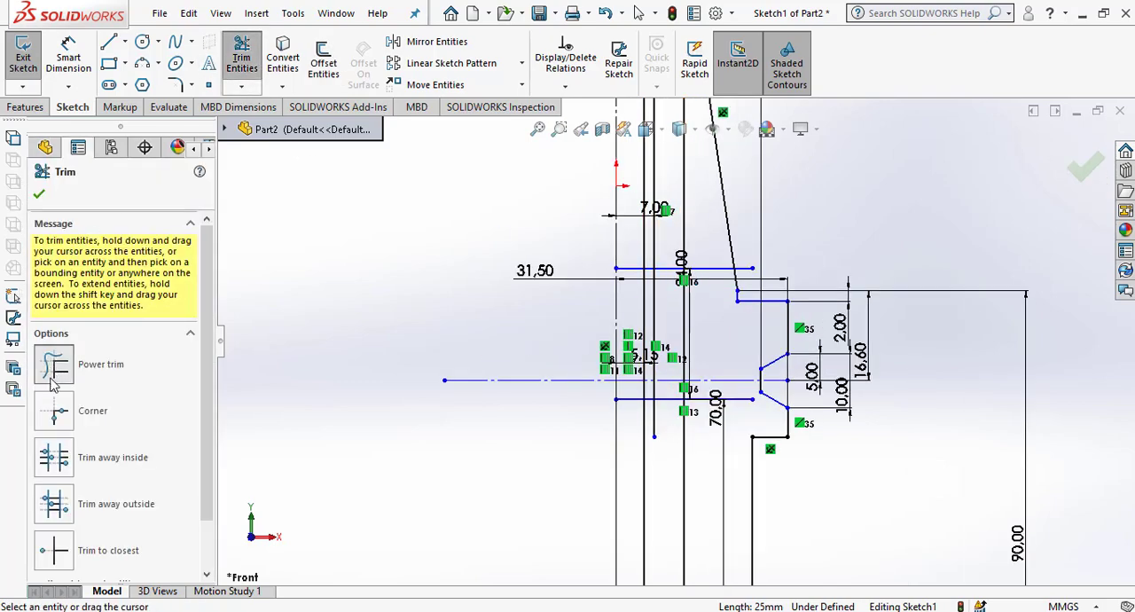
pyautogui.click(54, 411)
pyautogui.scroll(-3, 681, 230)
pyautogui.click(639, 293)
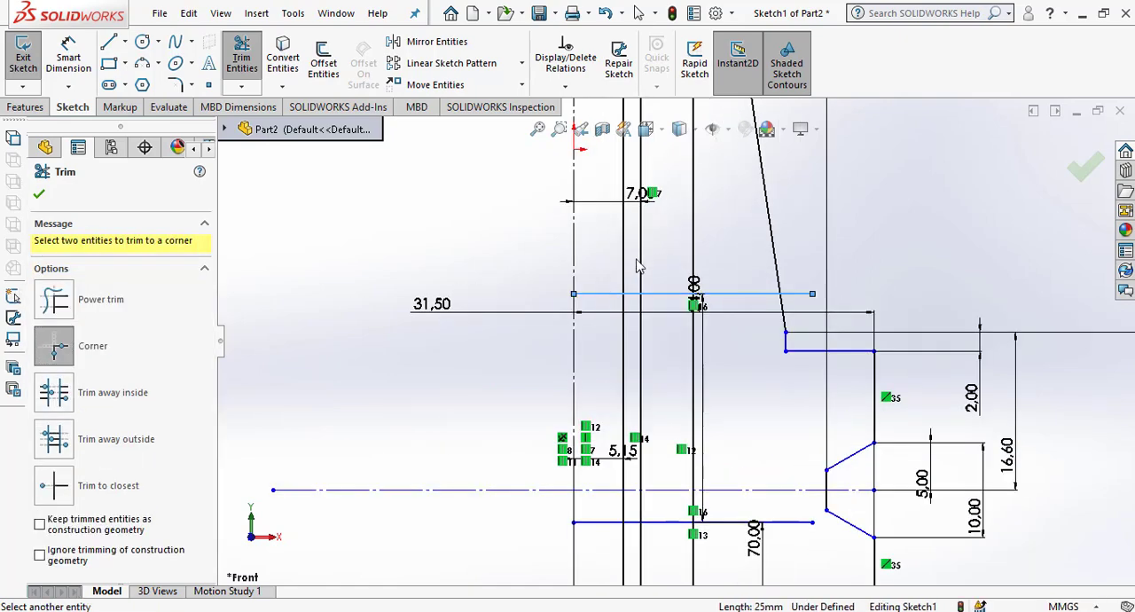
pyautogui.click(640, 280)
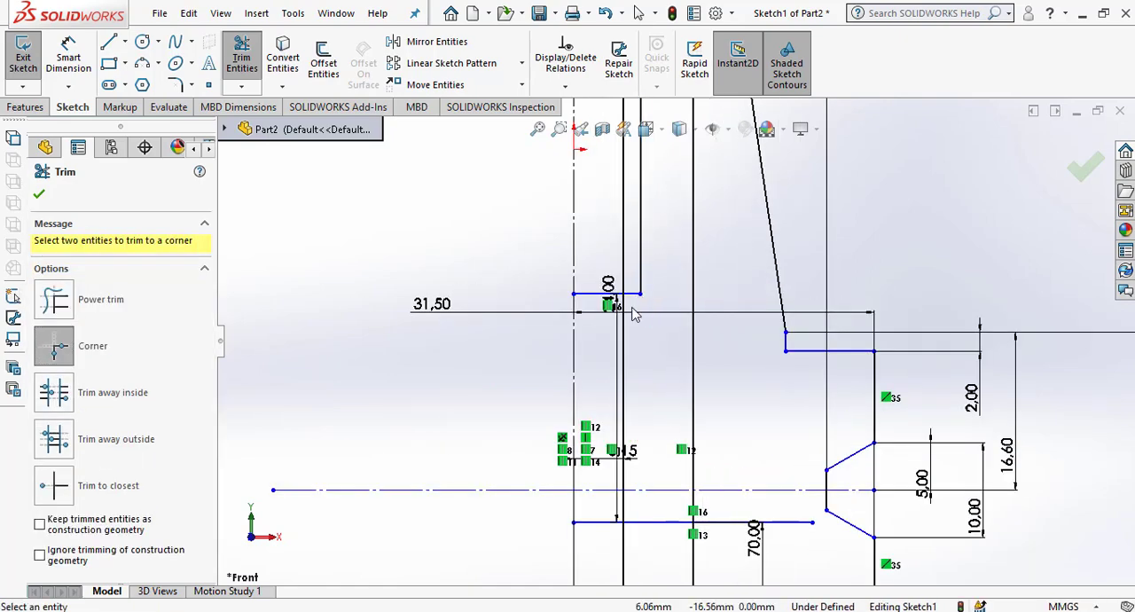
pyautogui.click(623, 355)
# Corner-trim the bore's upper horizontal line with the 5.15 mm and 12.5 mm vertical lines.
pyautogui.scroll(3, 657, 260)
pyautogui.scroll(-3, 653, 481)
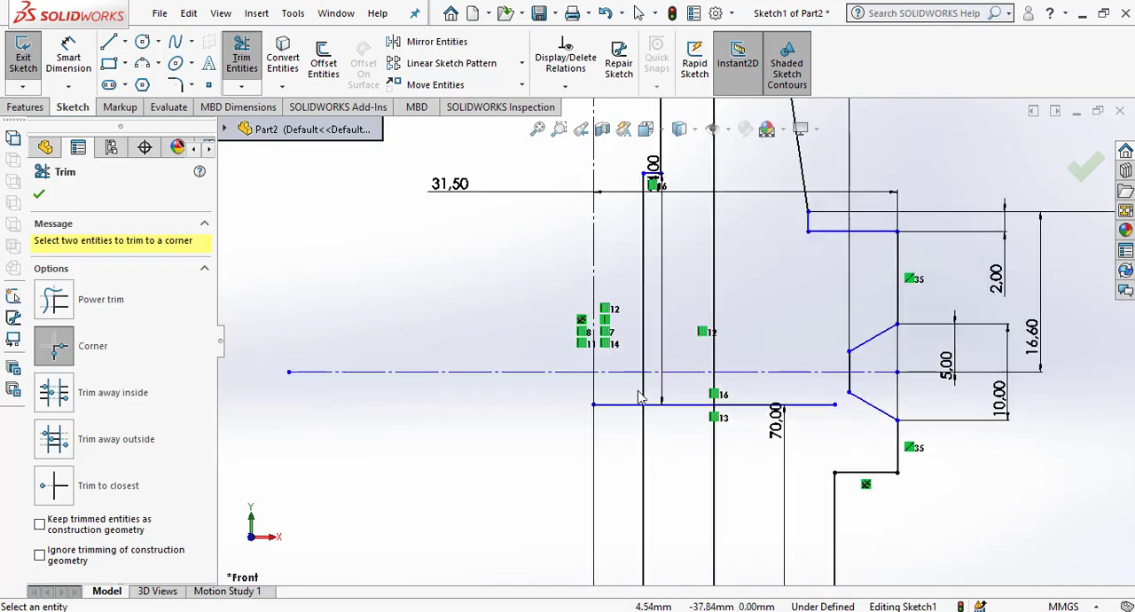
pyautogui.click(642, 397)
pyautogui.click(677, 405)
pyautogui.scroll(1, 667, 381)
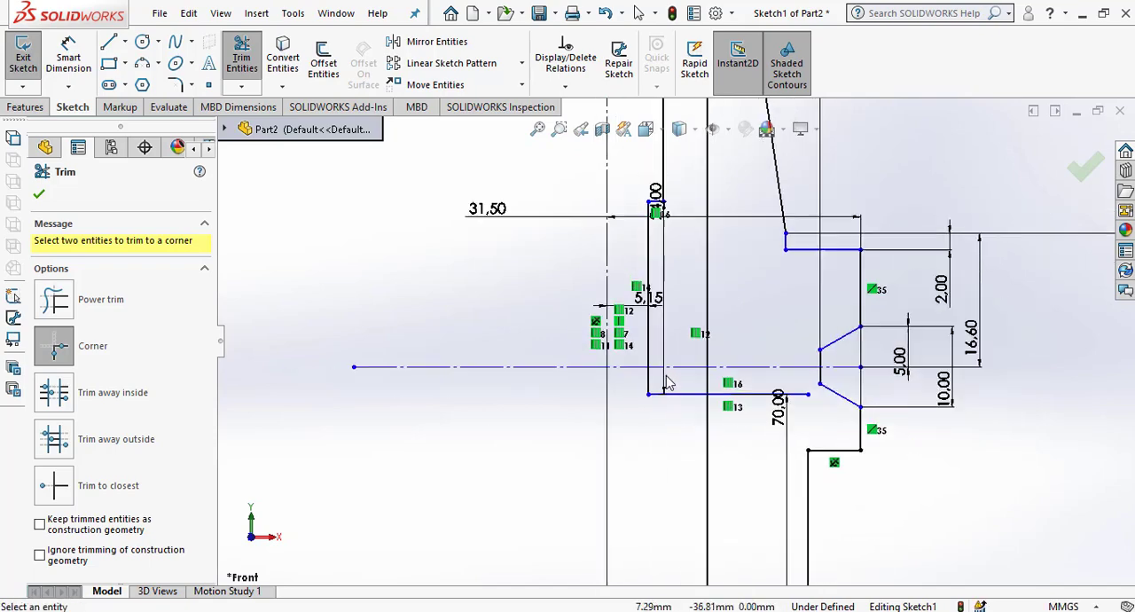
pyautogui.scroll(2, 669, 384)
pyautogui.click(691, 435)
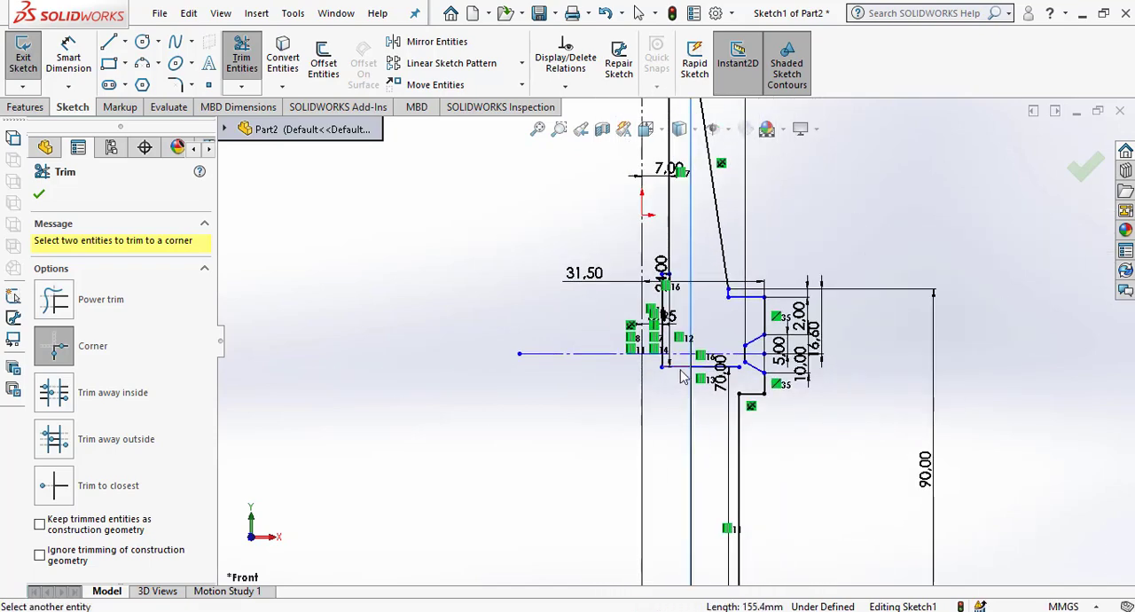
pyautogui.click(682, 367)
pyautogui.scroll(3, 682, 369)
pyautogui.scroll(-2, 698, 353)
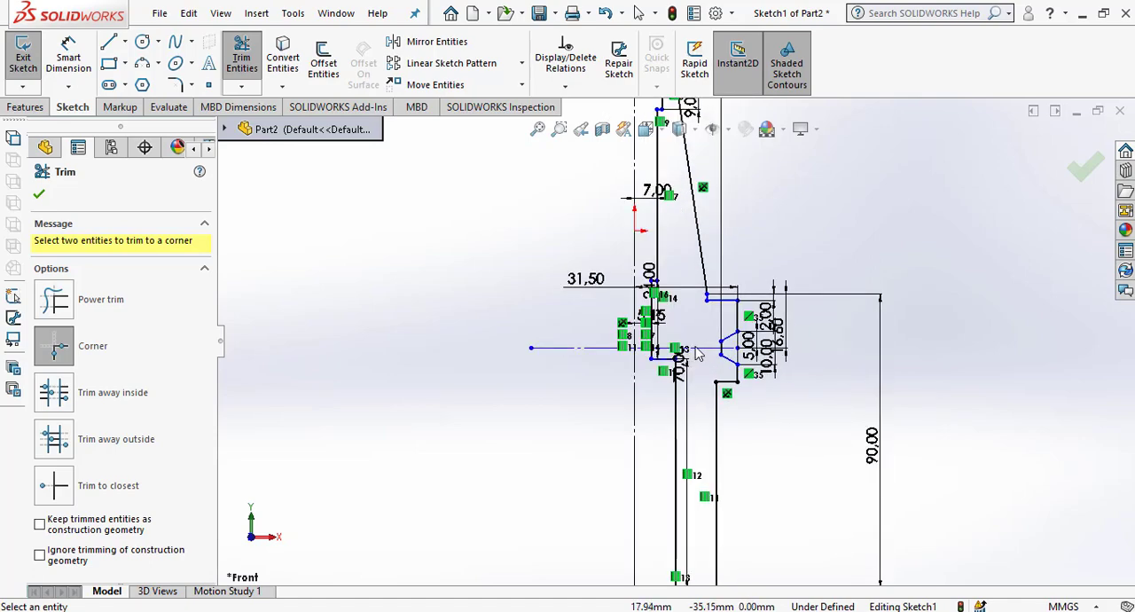
pyautogui.scroll(-2, 698, 353)
pyautogui.click(39, 194)
# Move the 5.15 mm dimension outside the profile, to the far side of the vertical centreline.
pyautogui.scroll(-2, 505, 373)
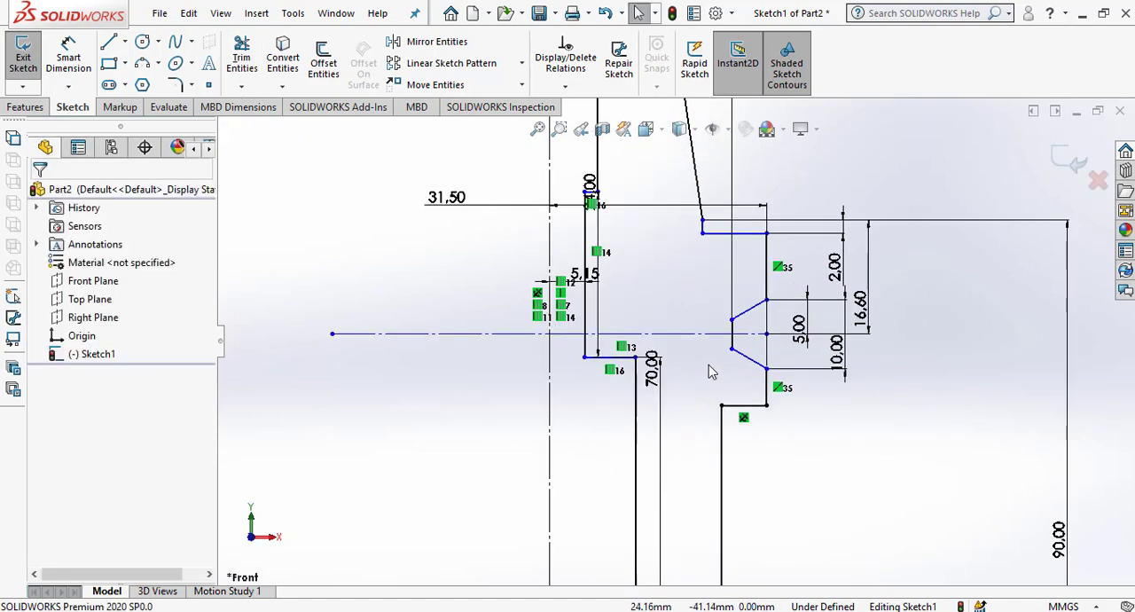
pyautogui.scroll(-2, 710, 372)
pyautogui.moveTo(580, 269)
pyautogui.mouseDown()
pyautogui.moveTo(671, 281)
pyautogui.moveTo(448, 273)
pyautogui.moveTo(431, 257)
pyautogui.mouseUp()
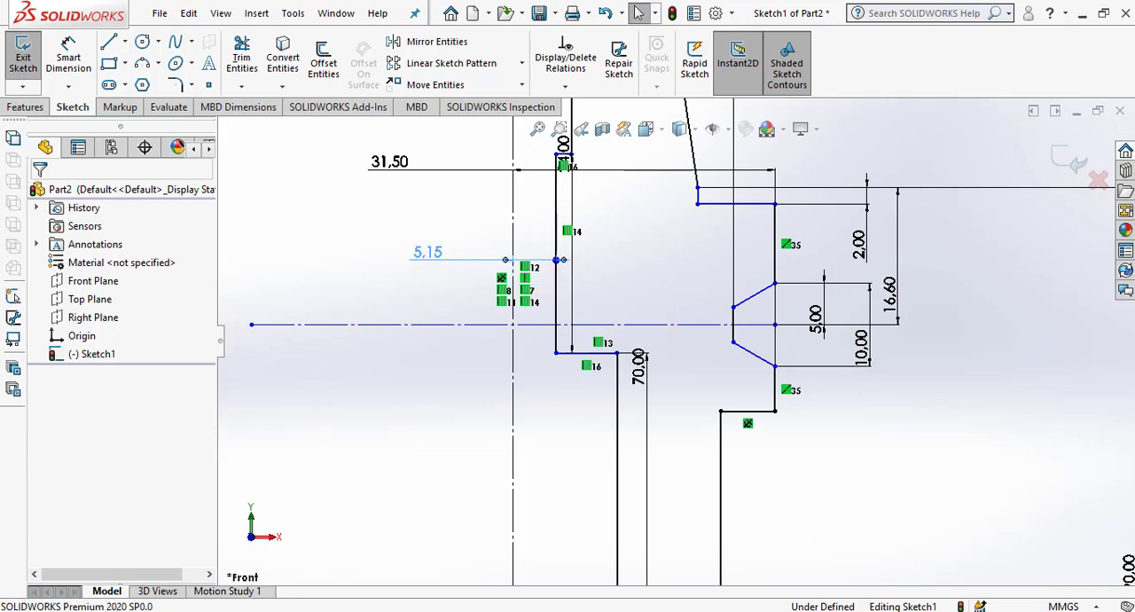
pyautogui.click(387, 436)
pyautogui.scroll(4, 530, 307)
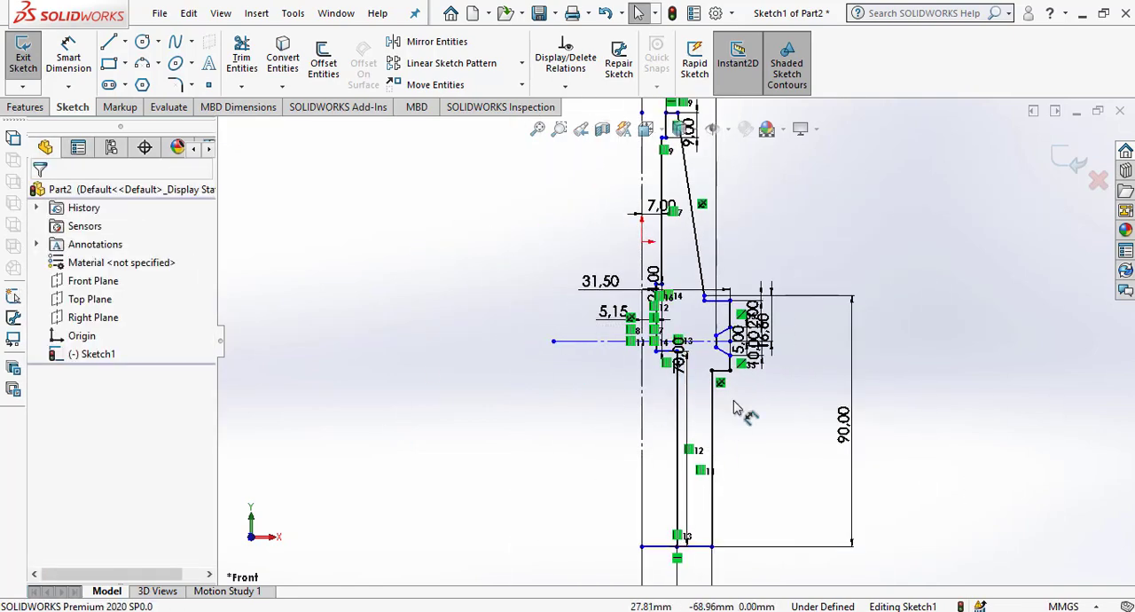
# Trim away the profile's bottom line between the vertical centreline and the 12.5 mm bore wall.
pyautogui.scroll(-3, 719, 448)
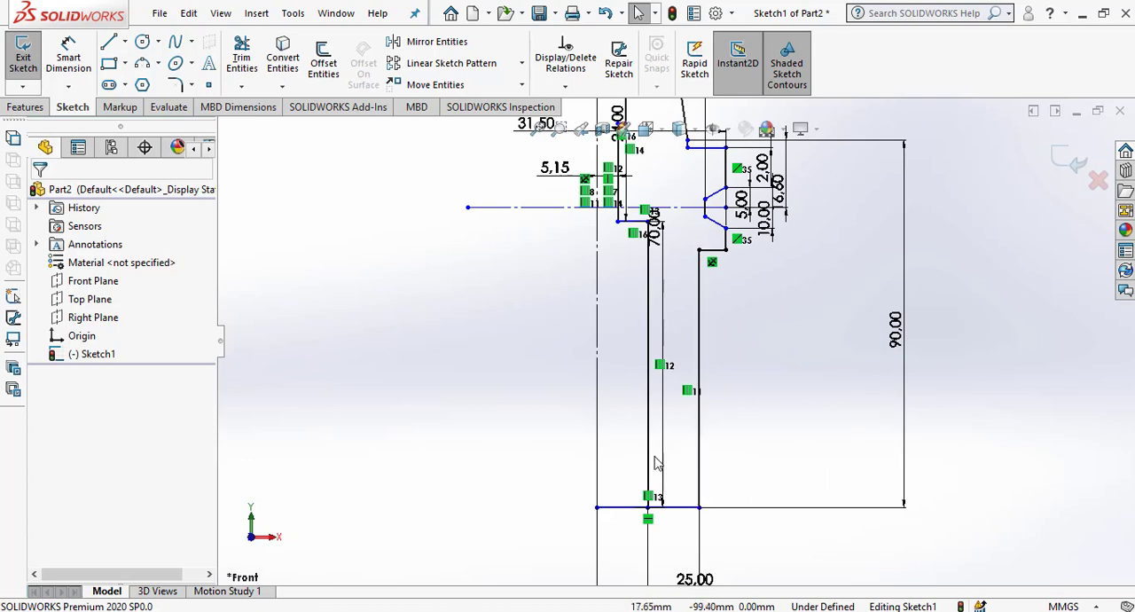
pyautogui.click(242, 59)
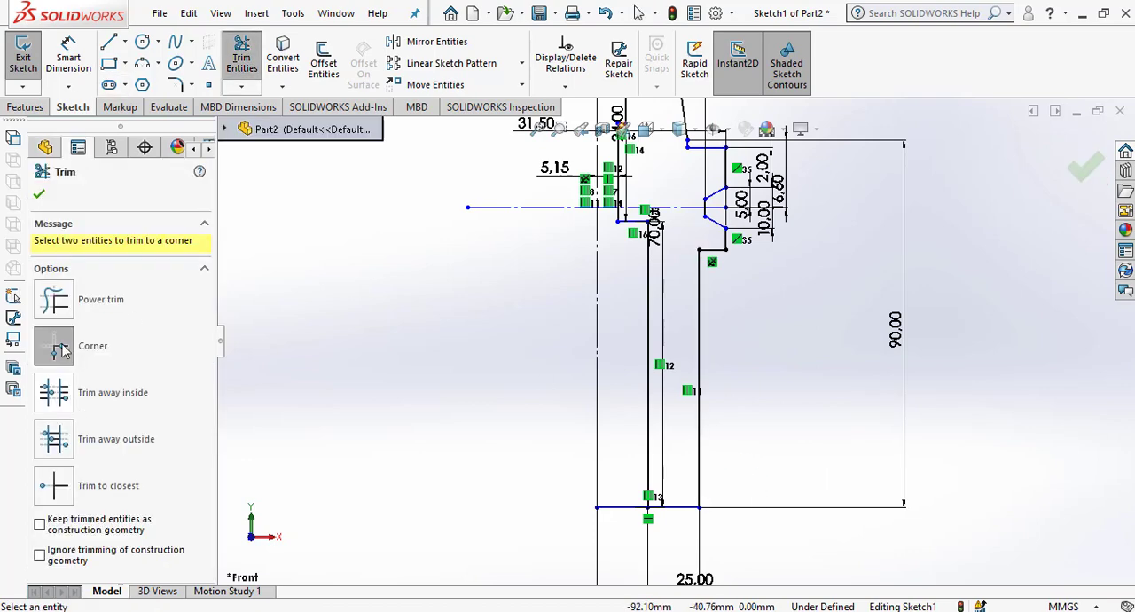
pyautogui.moveTo(642, 542); pyautogui.dragTo(623, 476)
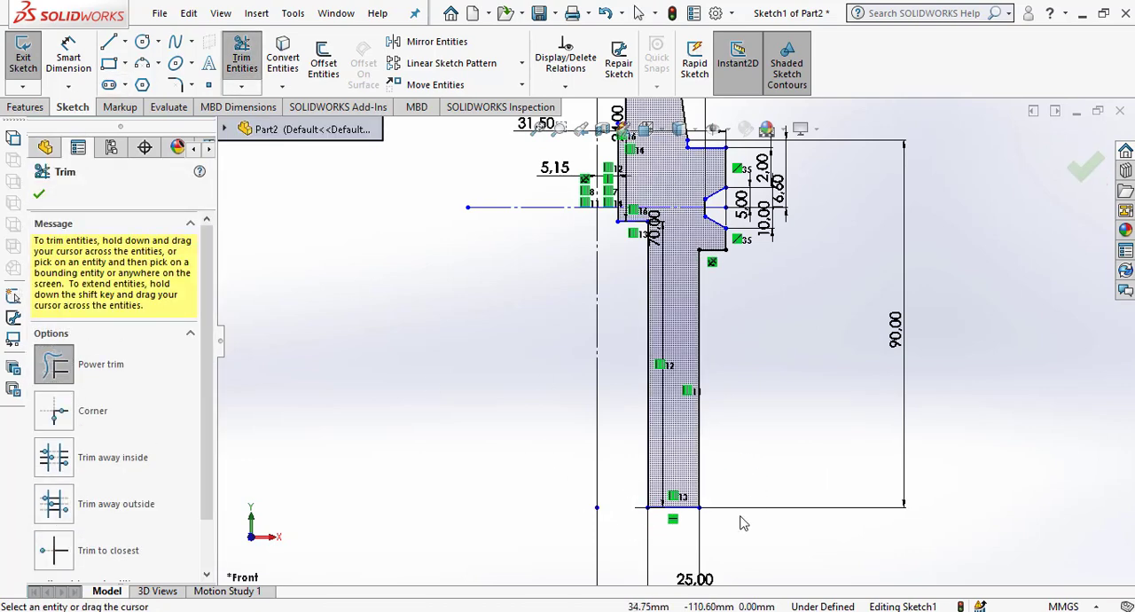
pyautogui.click(39, 193)
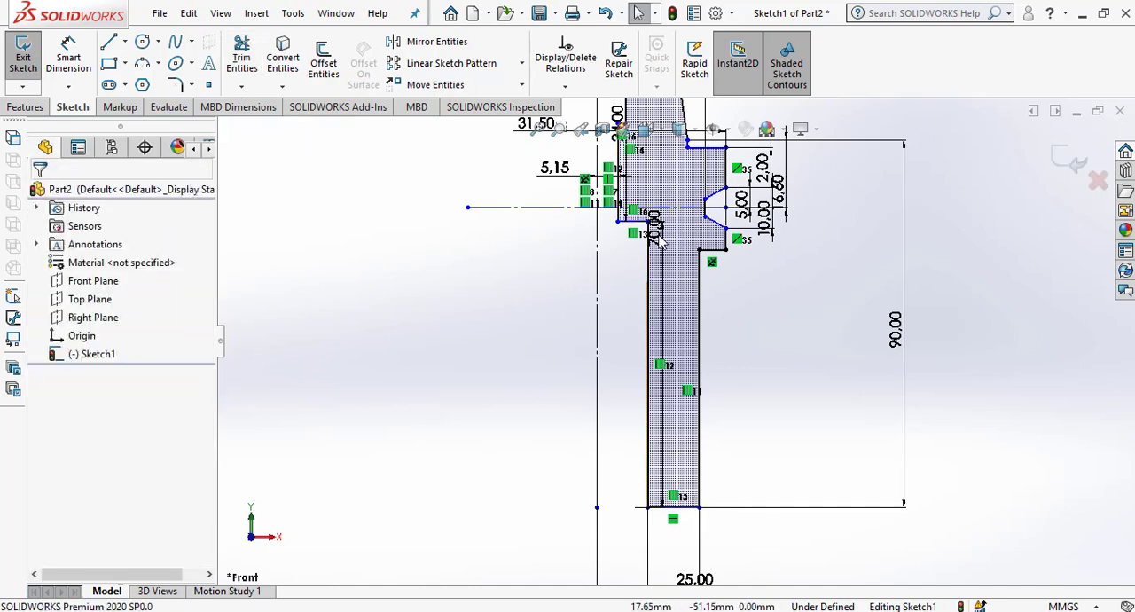
# Examine the half profile from the taper end down to the shank for leftover segments and gaps.
pyautogui.scroll(-2, 671, 213)
pyautogui.scroll(-2, 670, 217)
pyautogui.scroll(4, 638, 213)
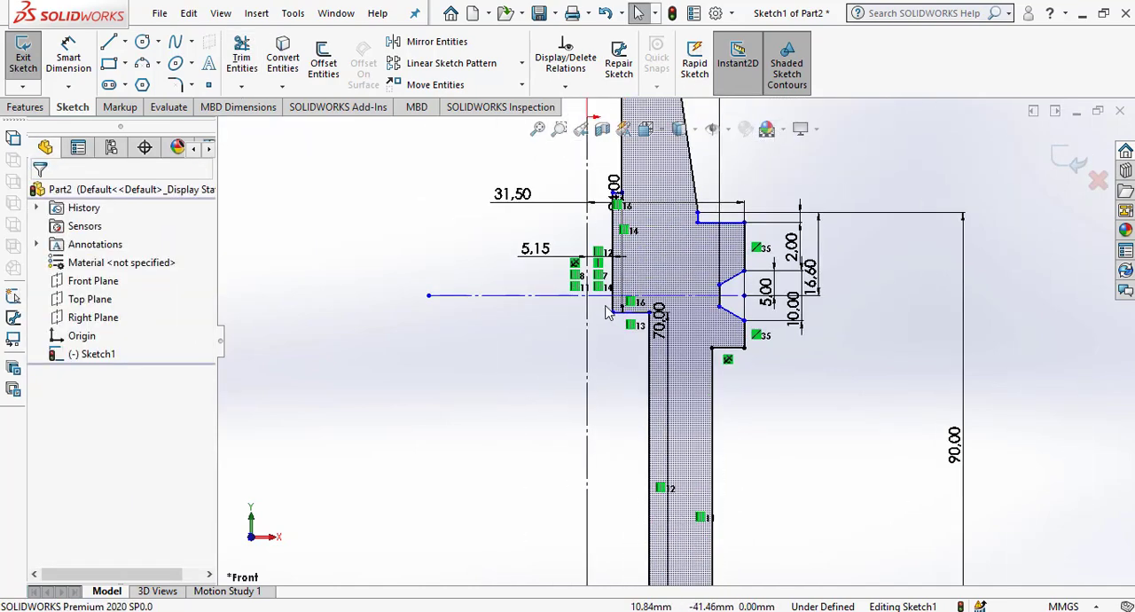
pyautogui.scroll(-4, 635, 223)
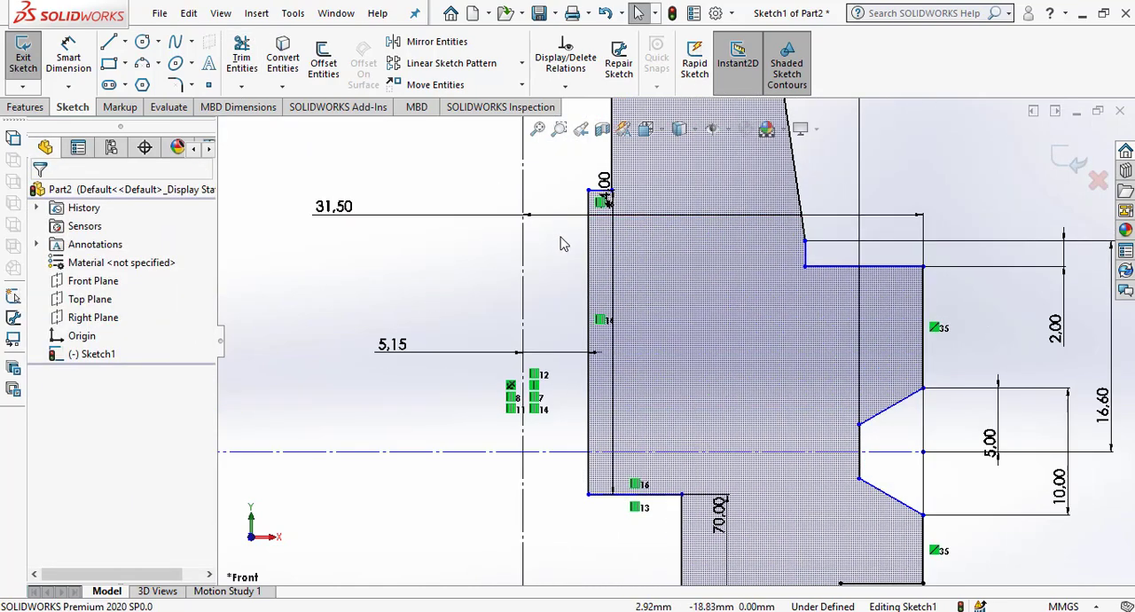
pyautogui.scroll(4, 562, 243)
pyautogui.scroll(4, 568, 249)
pyautogui.scroll(-2, 585, 266)
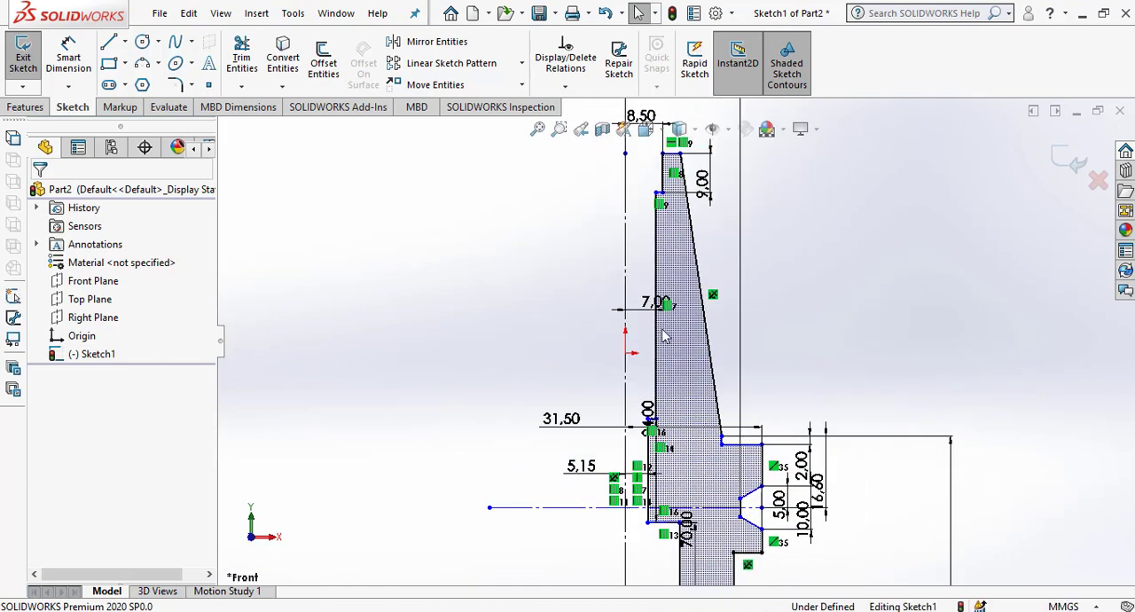
pyautogui.scroll(2, 599, 284)
pyautogui.scroll(2, 657, 320)
pyautogui.scroll(-4, 628, 421)
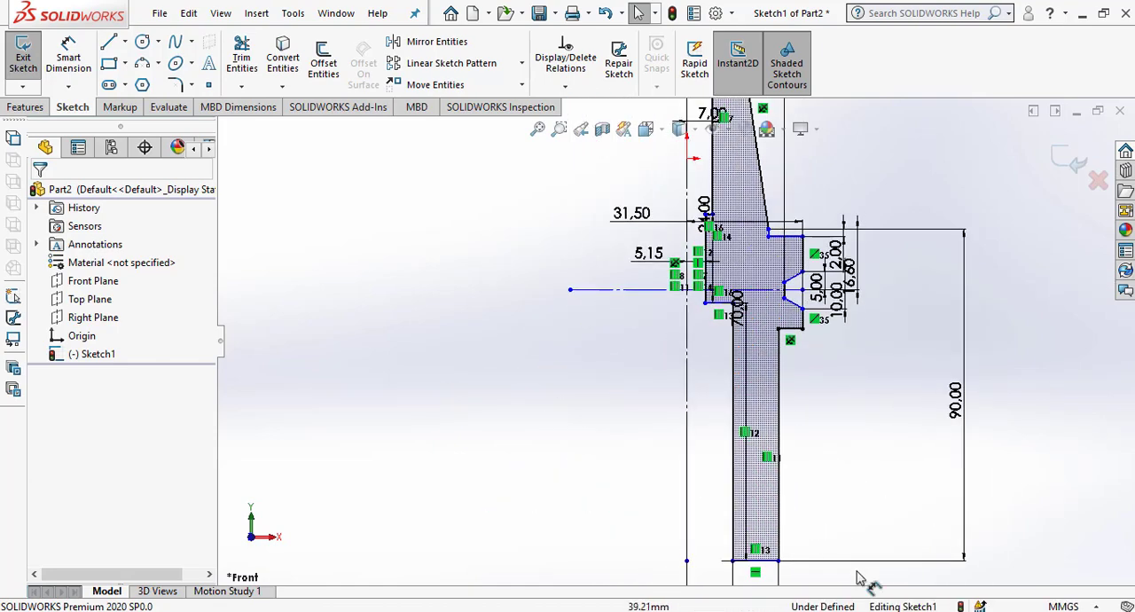
pyautogui.scroll(1, 701, 355)
pyautogui.scroll(2, 788, 484)
pyautogui.scroll(-3, 745, 437)
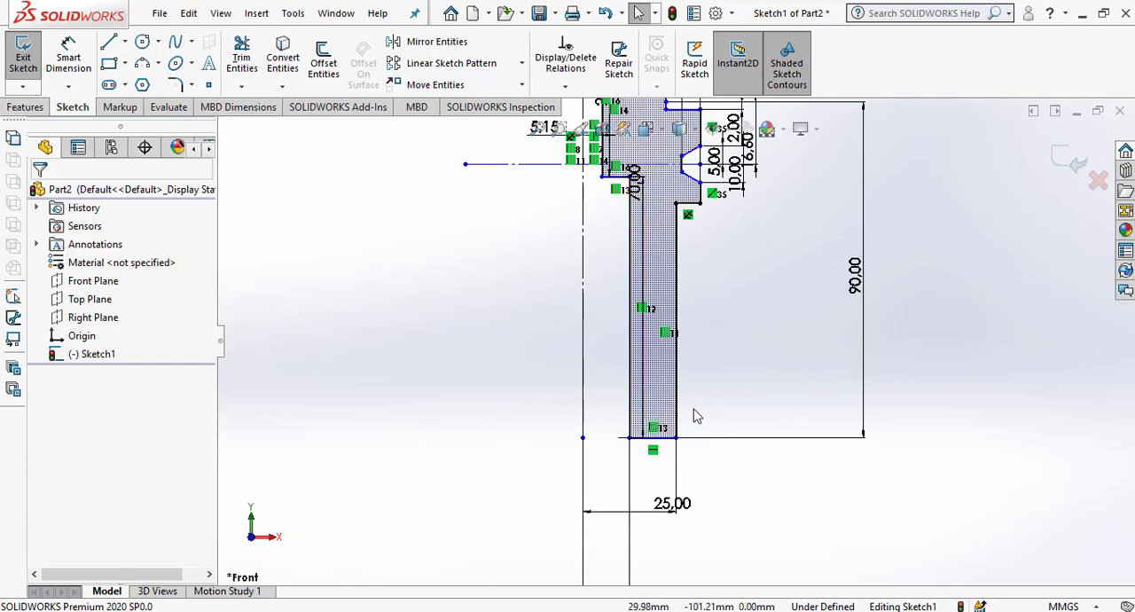
pyautogui.scroll(4, 683, 407)
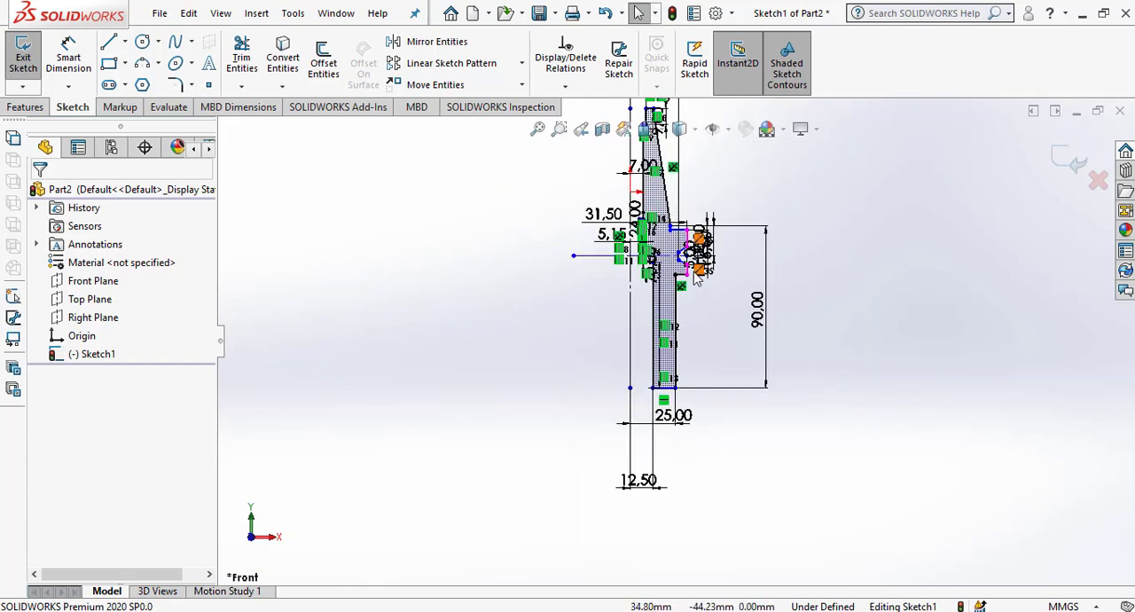
# Trim the flange groove's horizontal centreline back to the 5.15 mm bore wall, removing the part across the vertical centreline.
pyautogui.scroll(-4, 693, 279)
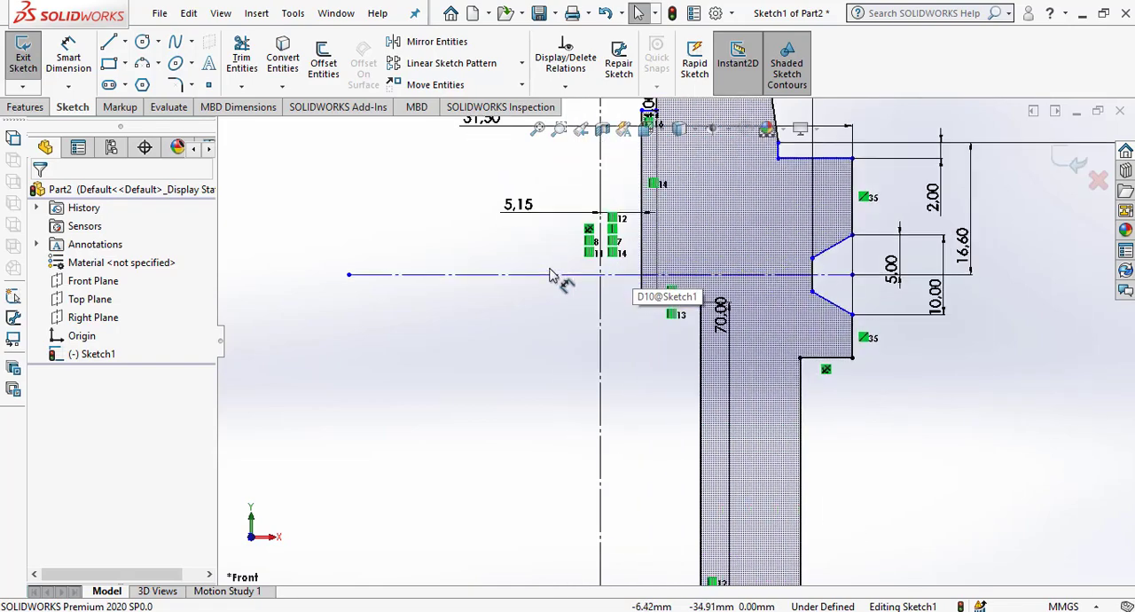
pyautogui.click(241, 57)
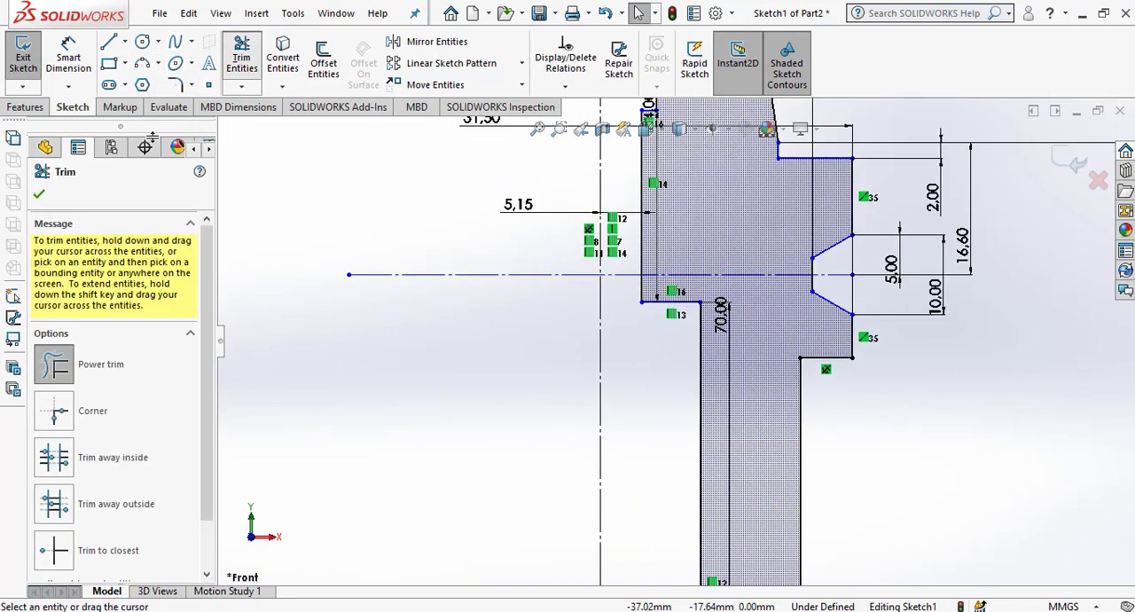
pyautogui.moveTo(467, 337); pyautogui.dragTo(442, 227)
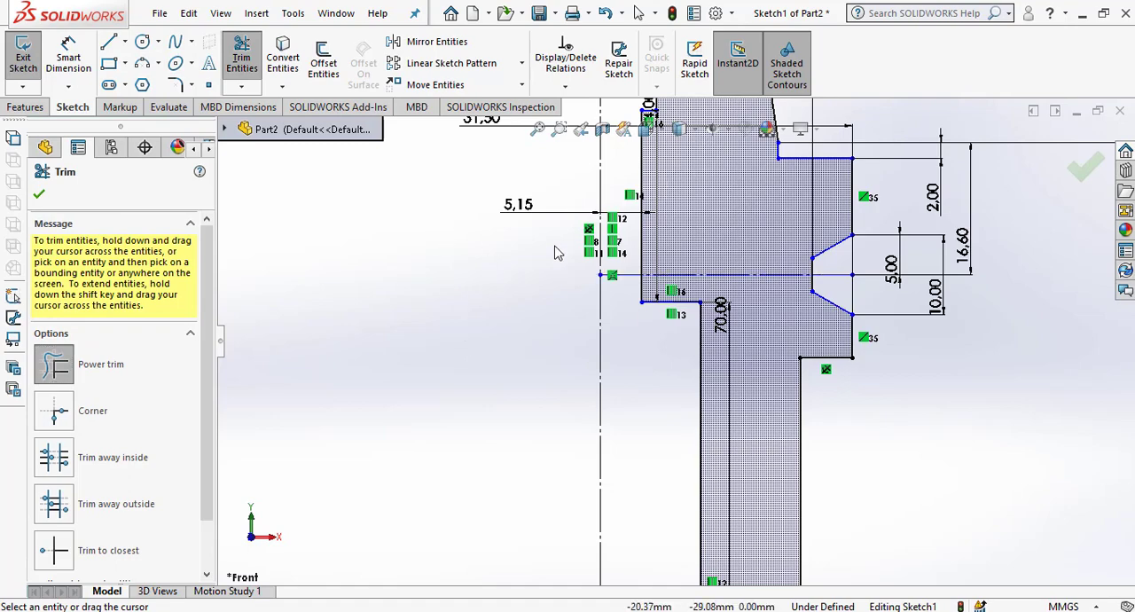
pyautogui.moveTo(628, 313); pyautogui.dragTo(622, 257)
pyautogui.scroll(4, 465, 312)
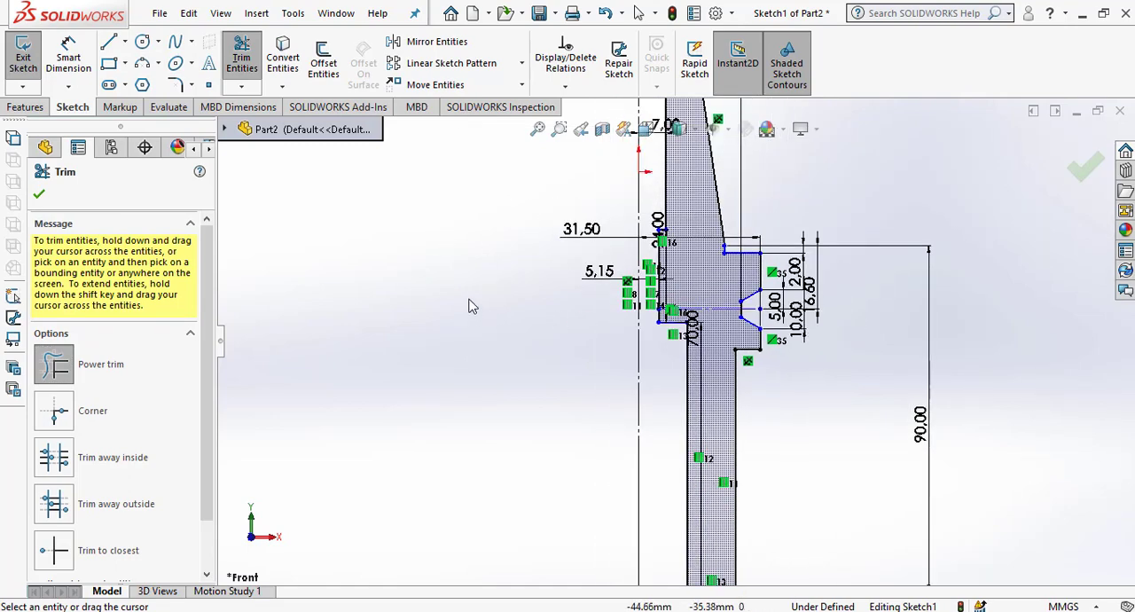
pyautogui.click(39, 193)
# Revolve the half profile 360 degrees about the vertical centreline into a solid.
pyautogui.scroll(3, 672, 333)
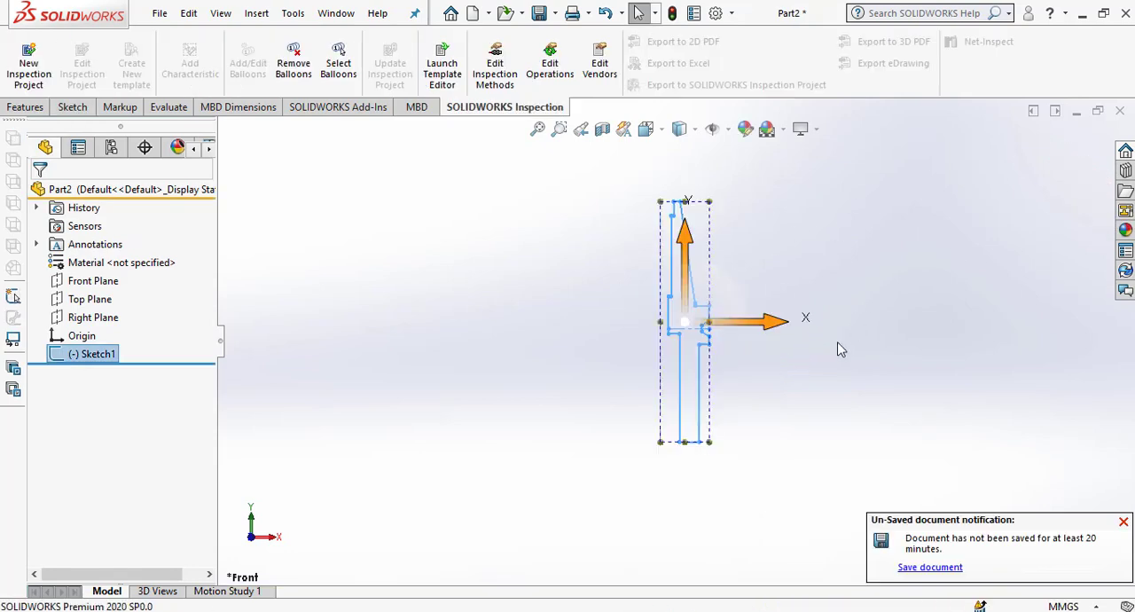
pyautogui.click(26, 107)
pyautogui.click(80, 58)
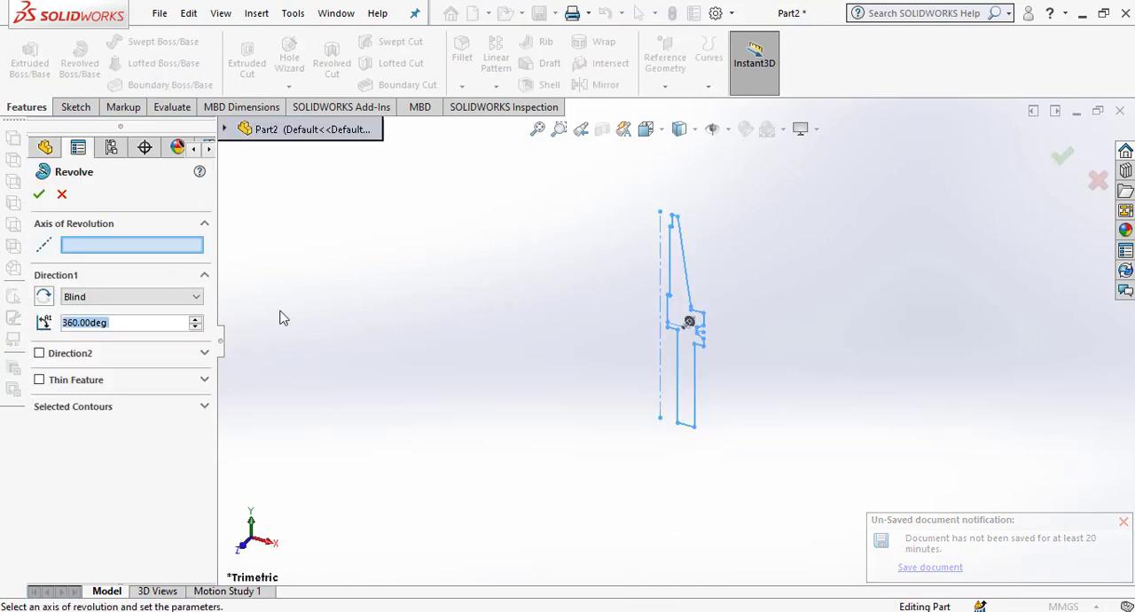
pyautogui.click(662, 270)
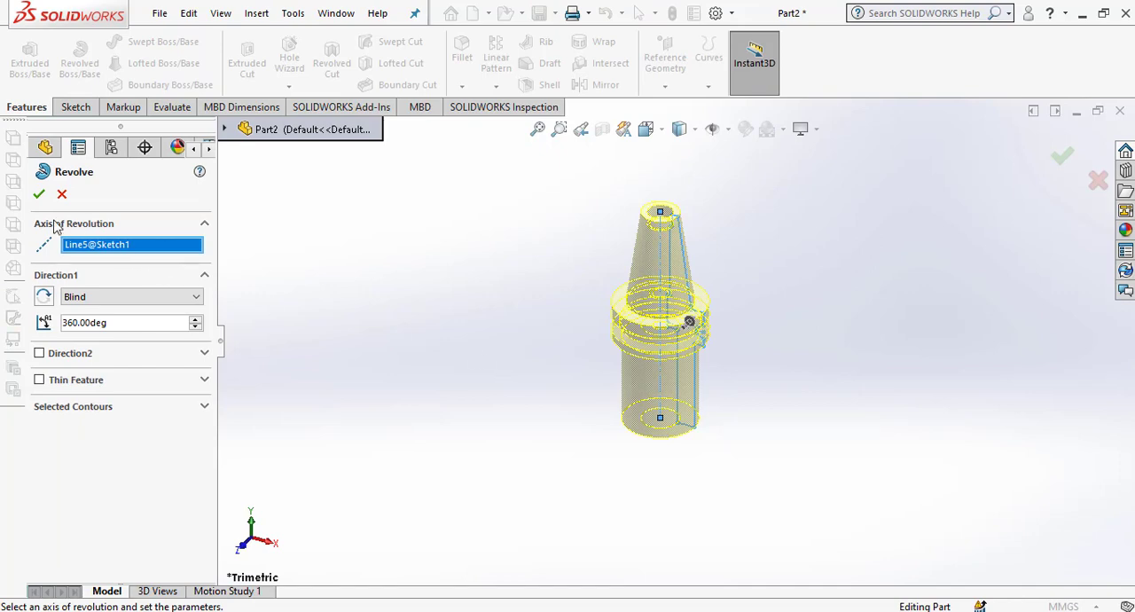
pyautogui.click(39, 193)
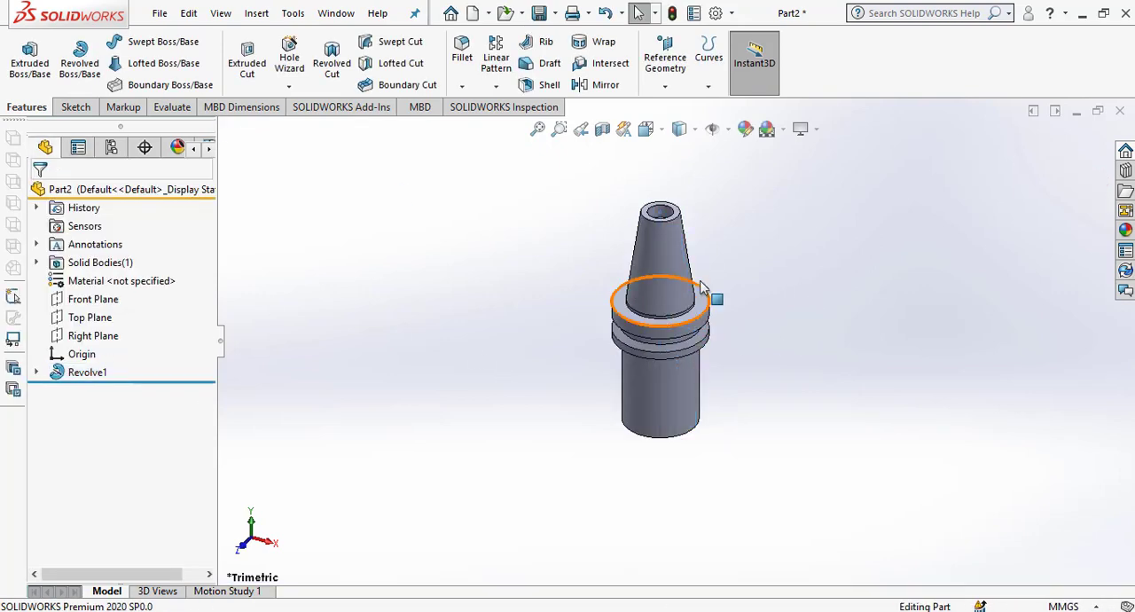
# Save the part as "BT 40 Arbor Chuck Endmill Holder Dia 25" in the Solid Work Latihan folder.
pyautogui.scroll(-2, 701, 275)
pyautogui.moveTo(679, 228); pyautogui.dragTo(713, 279, button='middle')
pyautogui.click(555, 14)
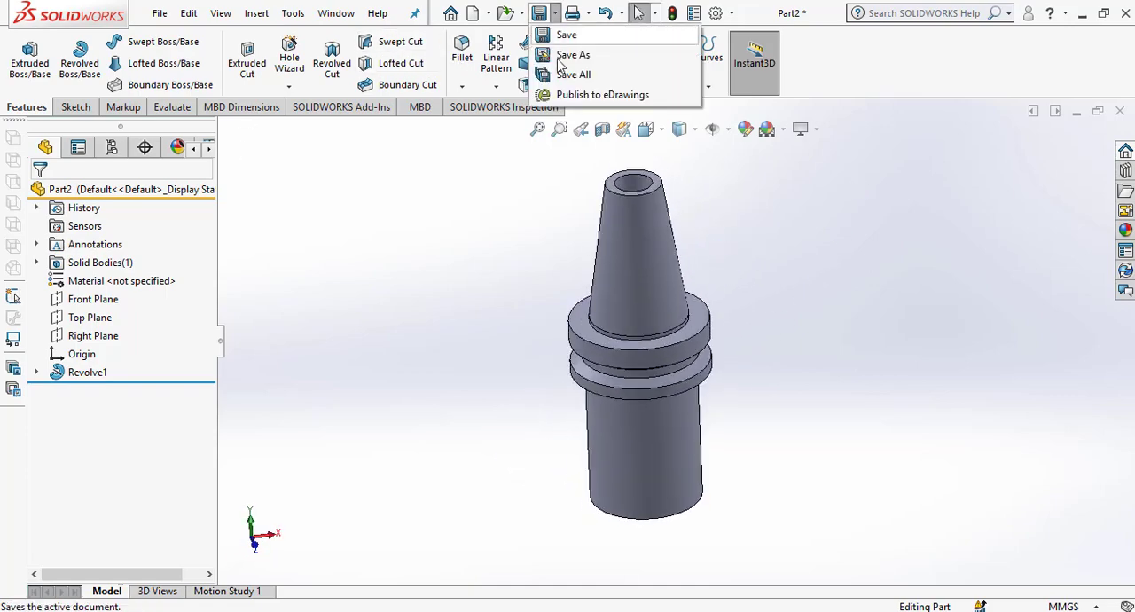
pyautogui.click(568, 54)
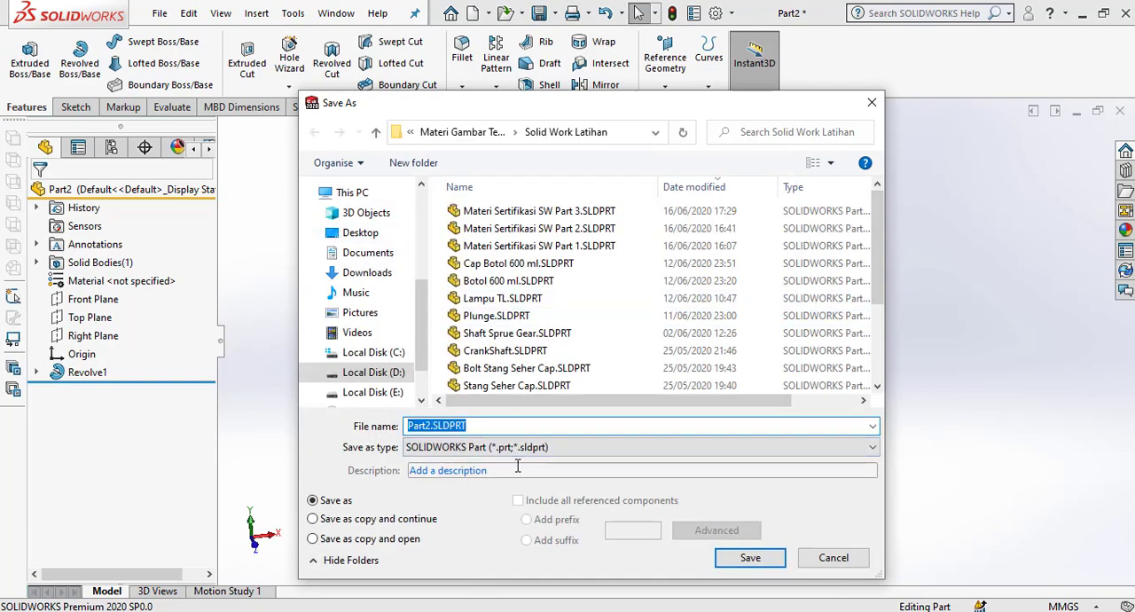
pyautogui.write('bt')
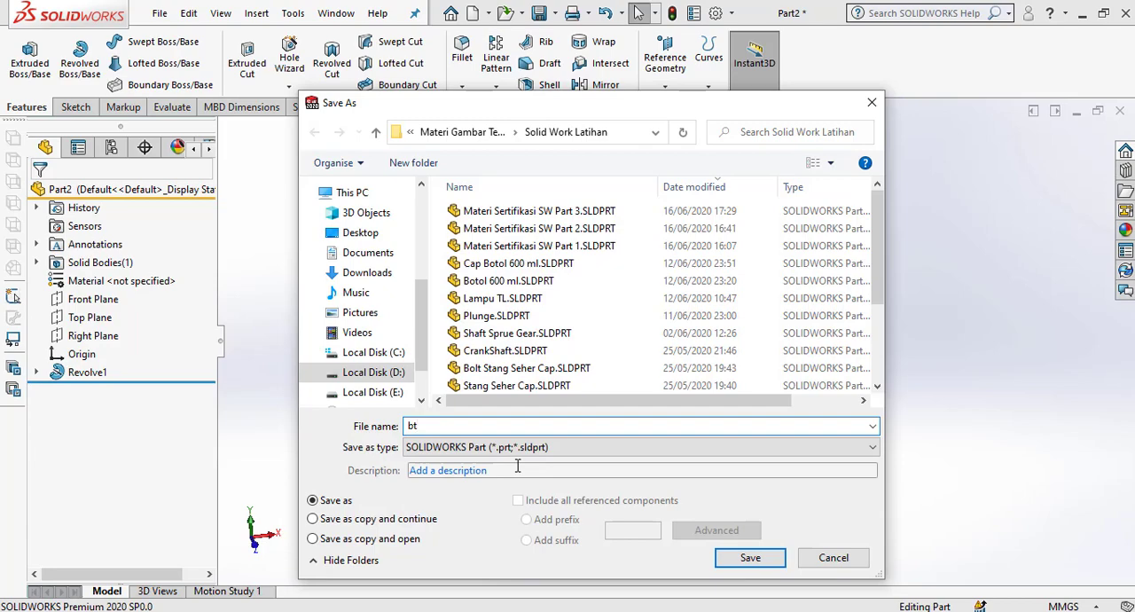
pyautogui.press('BackSpace')
pyautogui.press('BackSpace')
pyautogui.write('BT')
pyautogui.write('dia')
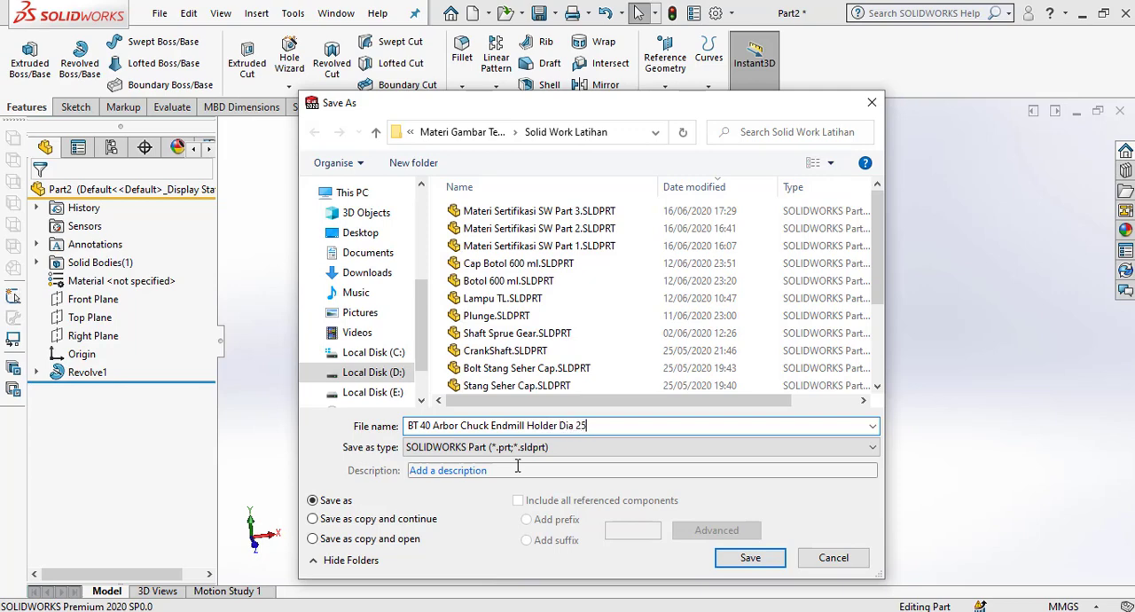
pyautogui.press('Return')
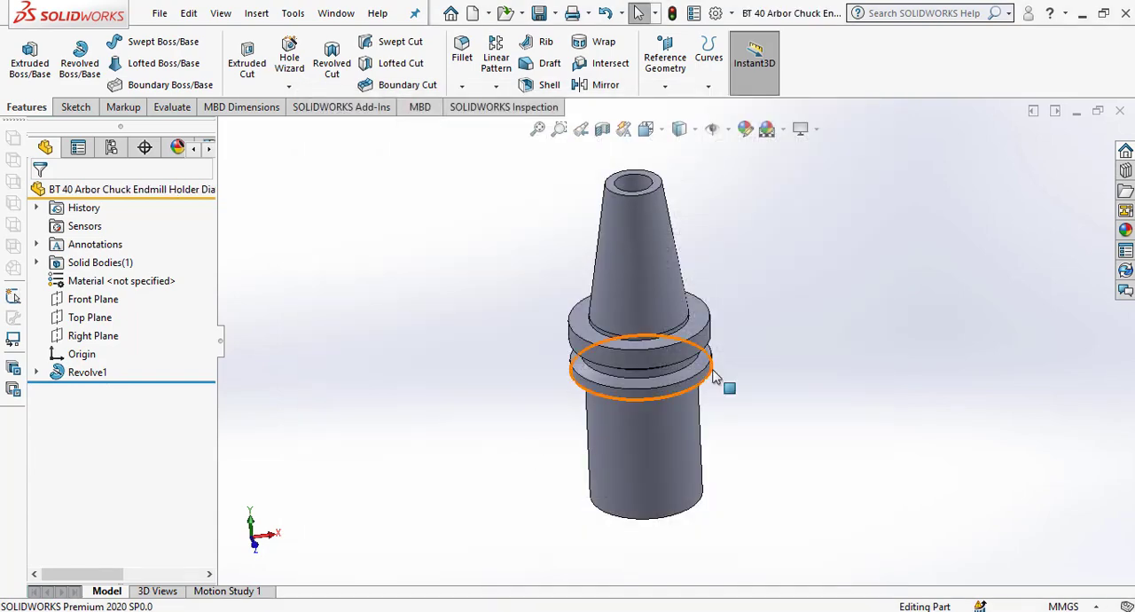
# Start a sketch on the flange's annular face around the taper base and set the view to Top.
pyautogui.moveTo(674, 228); pyautogui.dragTo(671, 372, button='middle')
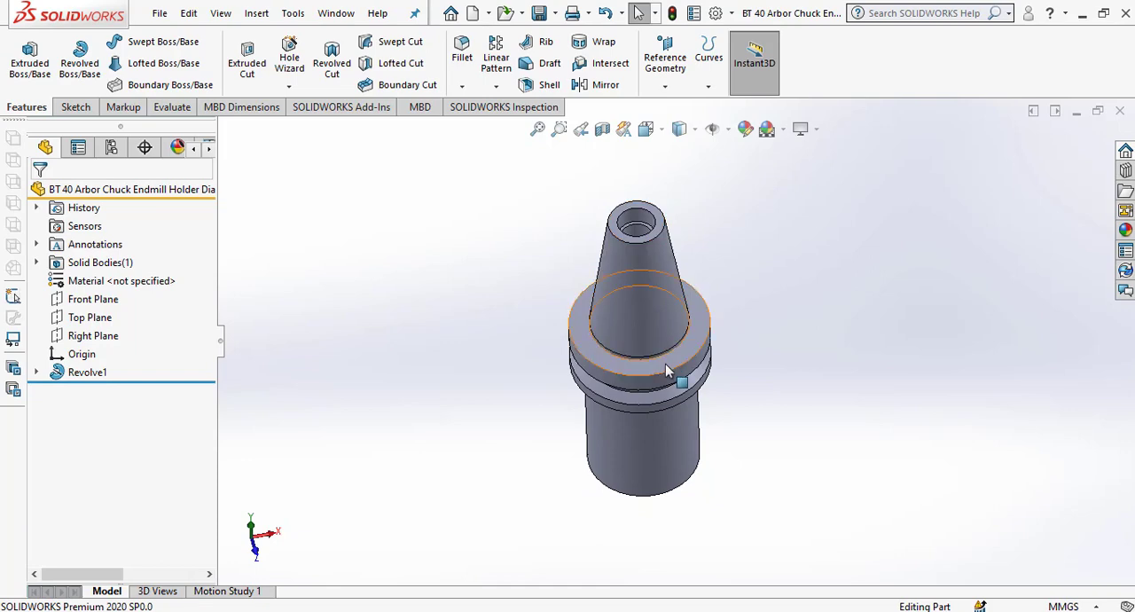
pyautogui.scroll(-3, 685, 360)
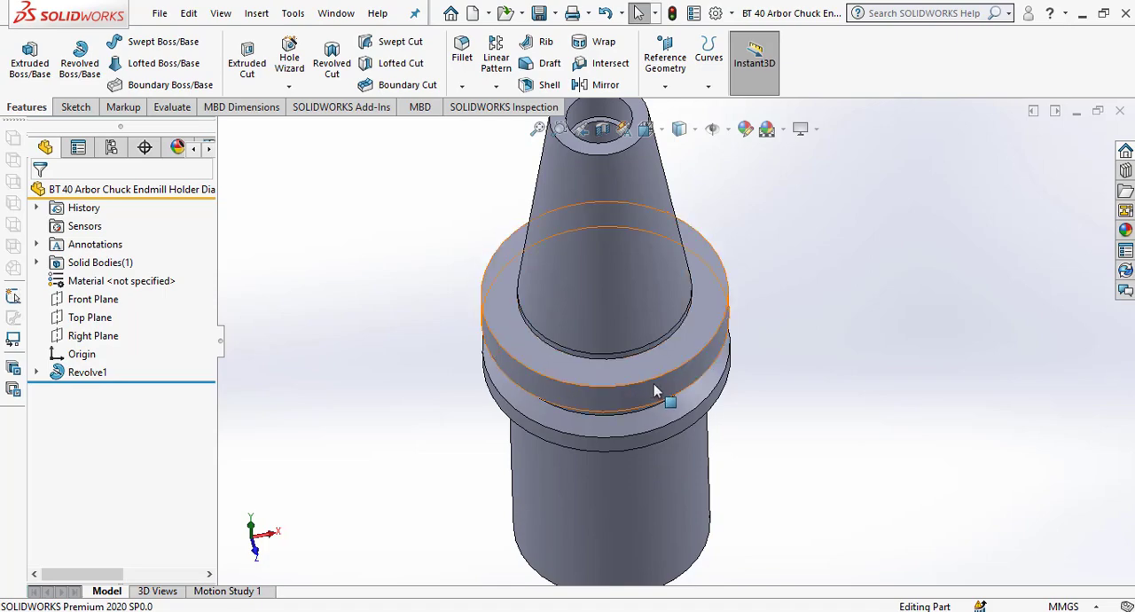
pyautogui.scroll(-3, 659, 393)
pyautogui.click(747, 267)
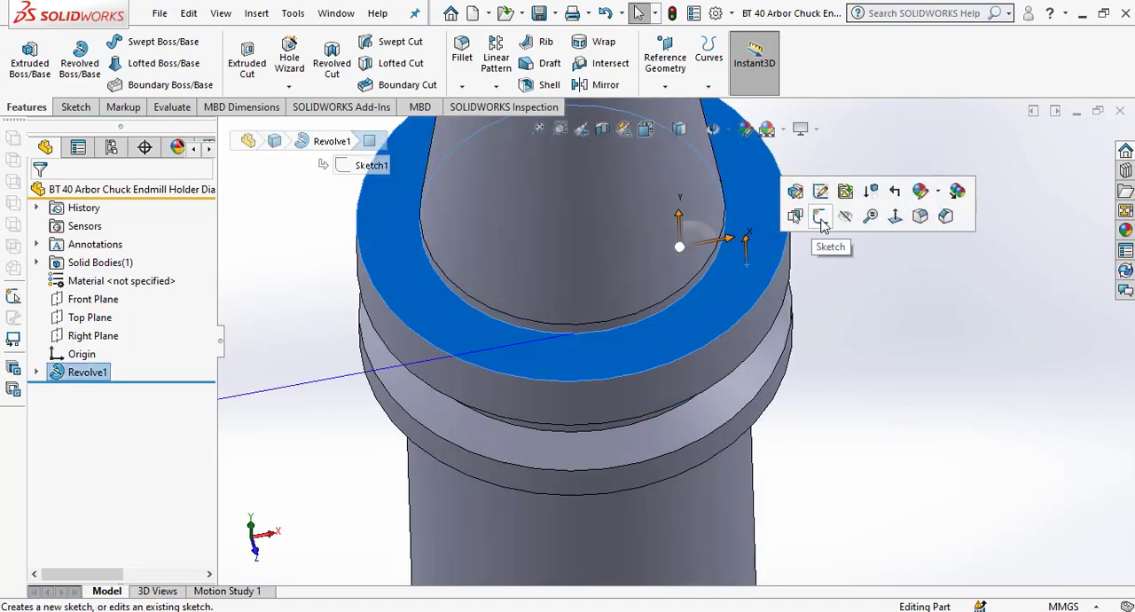
pyautogui.click(821, 217)
pyautogui.press('space')
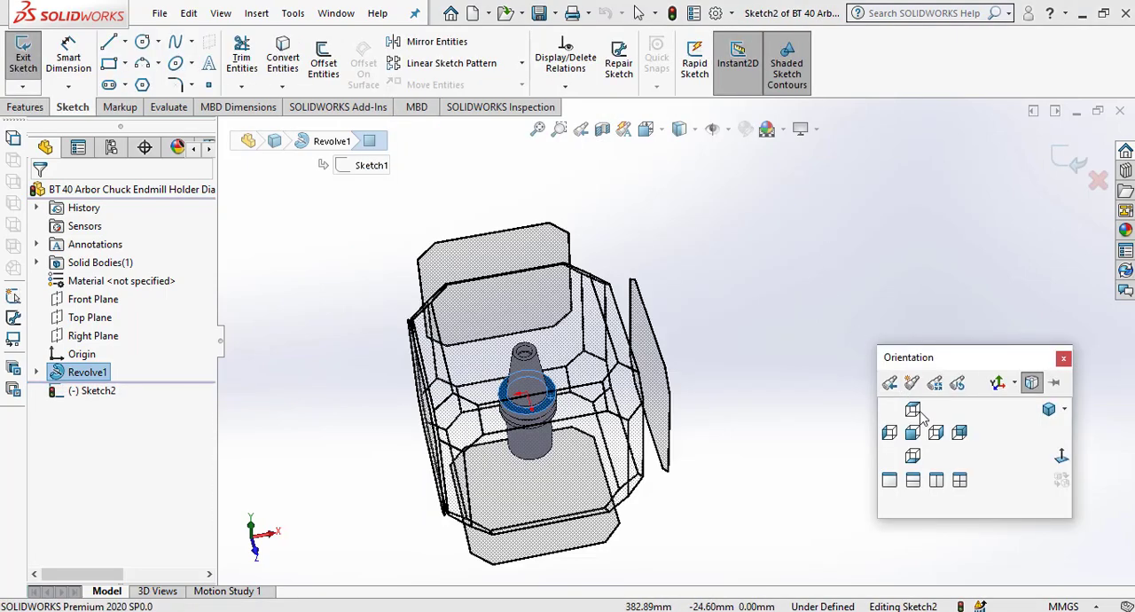
pyautogui.click(914, 409)
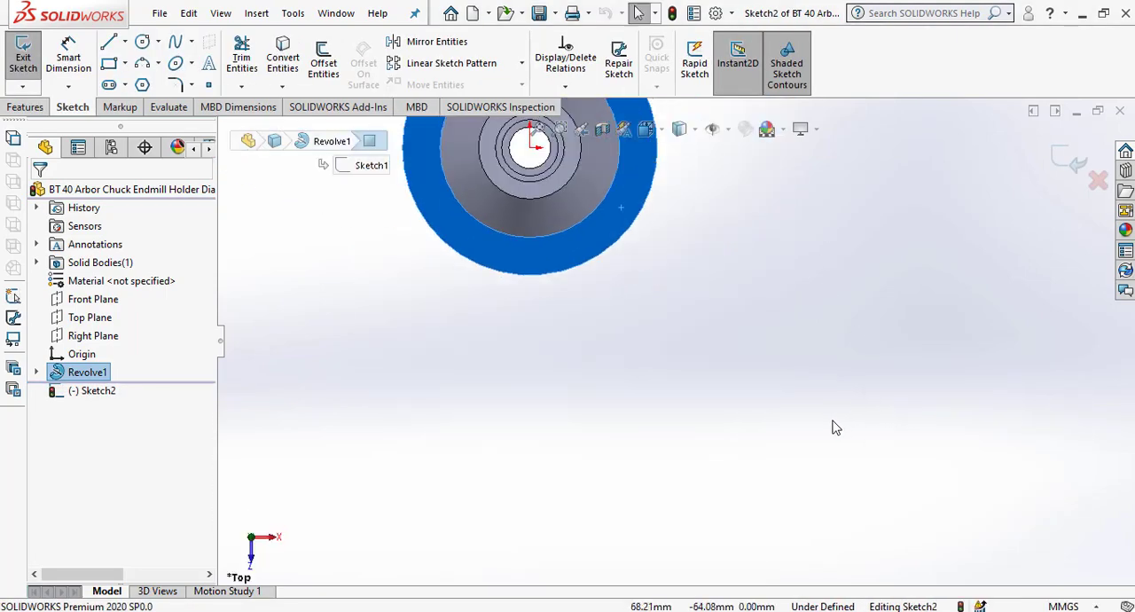
pyautogui.click(823, 346)
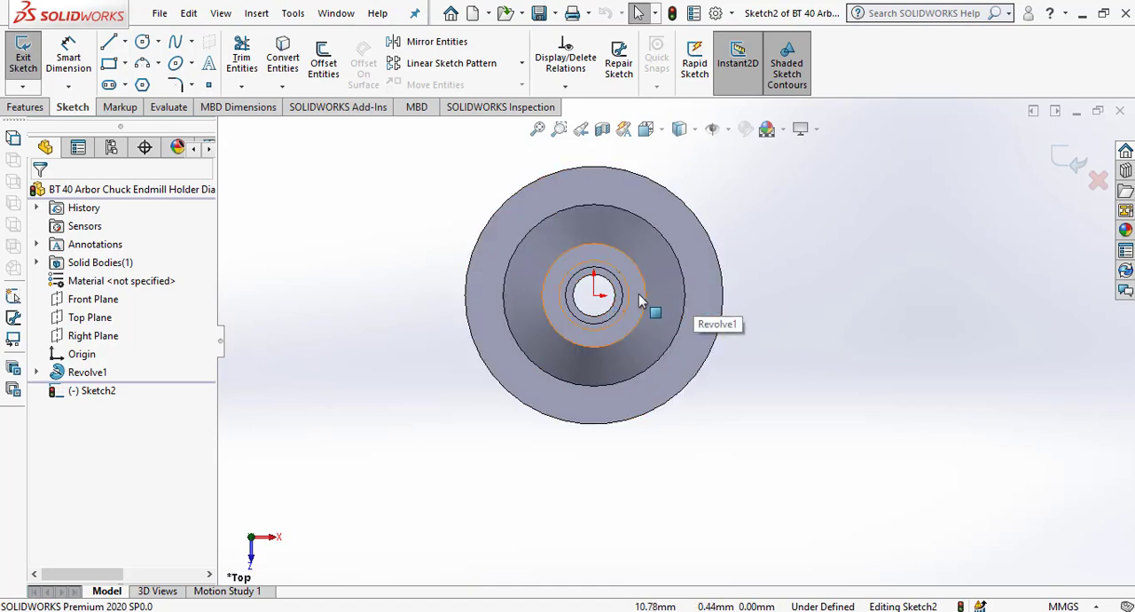
# Sketch a vertical line from the origin to just beyond the flange's outer edge.
pyautogui.click(109, 42)
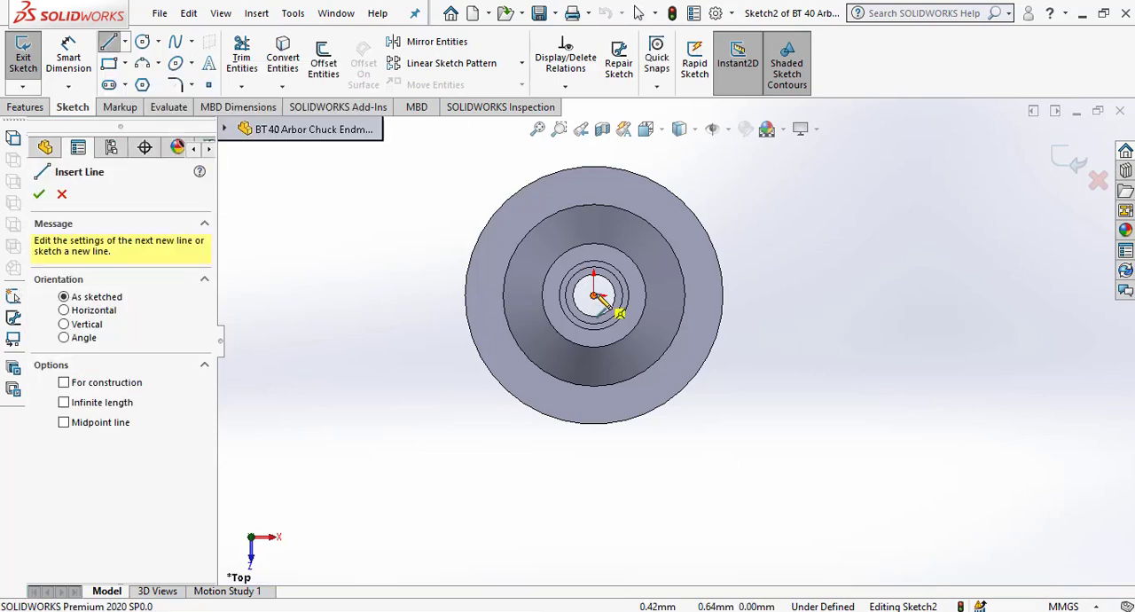
pyautogui.click(598, 154)
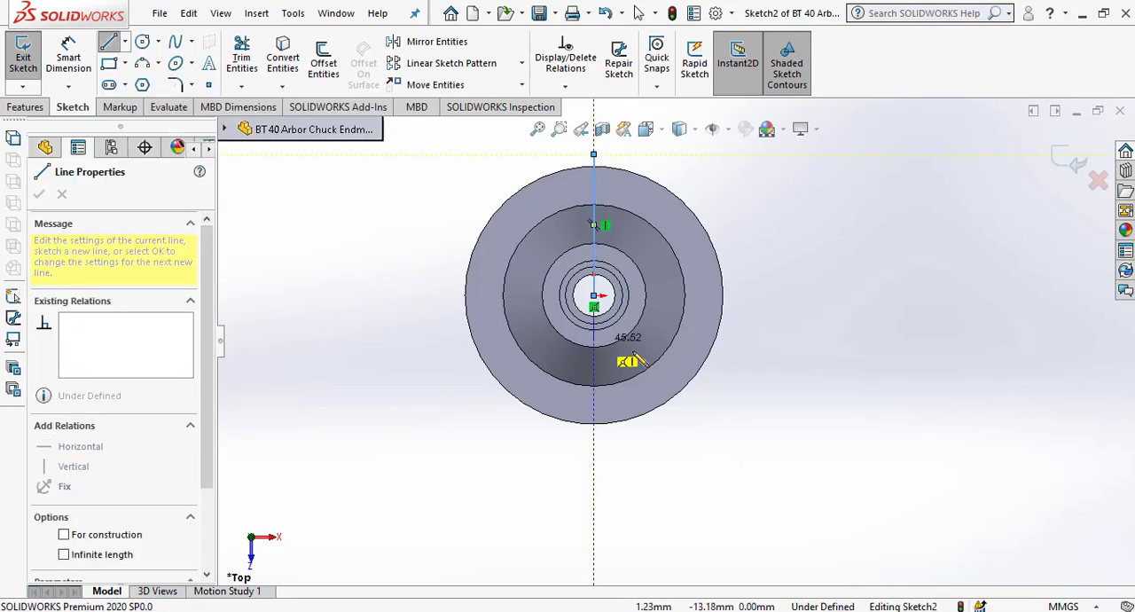
pyautogui.rightClick(743, 160)
pyautogui.click(768, 171)
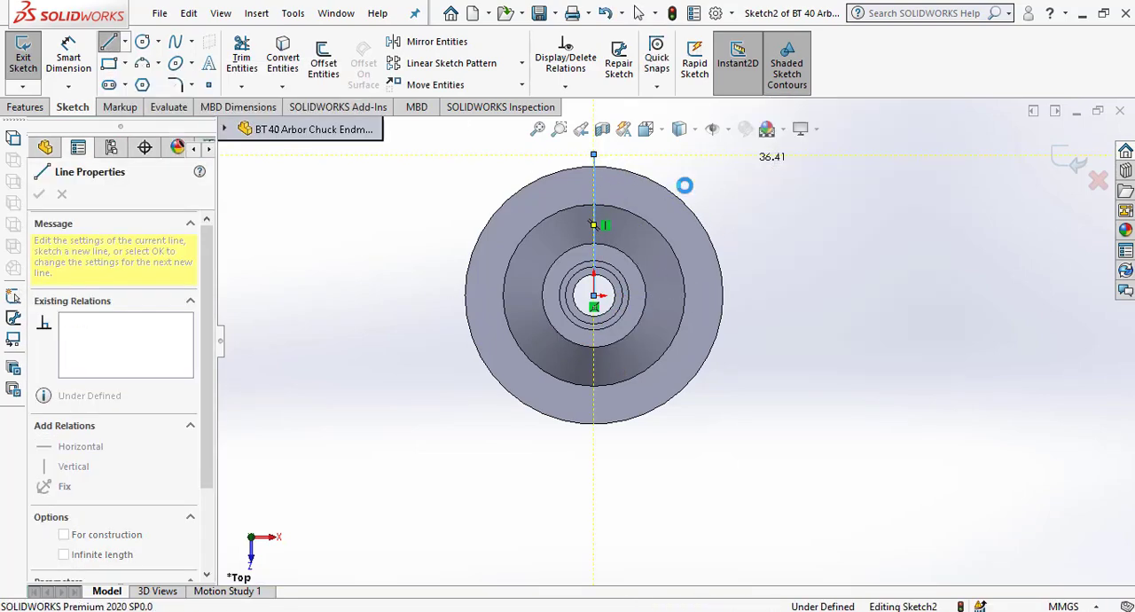
# Sketch a horizontal line about 52 mm long from the origin past the flange's outer edge and select it.
pyautogui.click(109, 44)
pyautogui.click(594, 296)
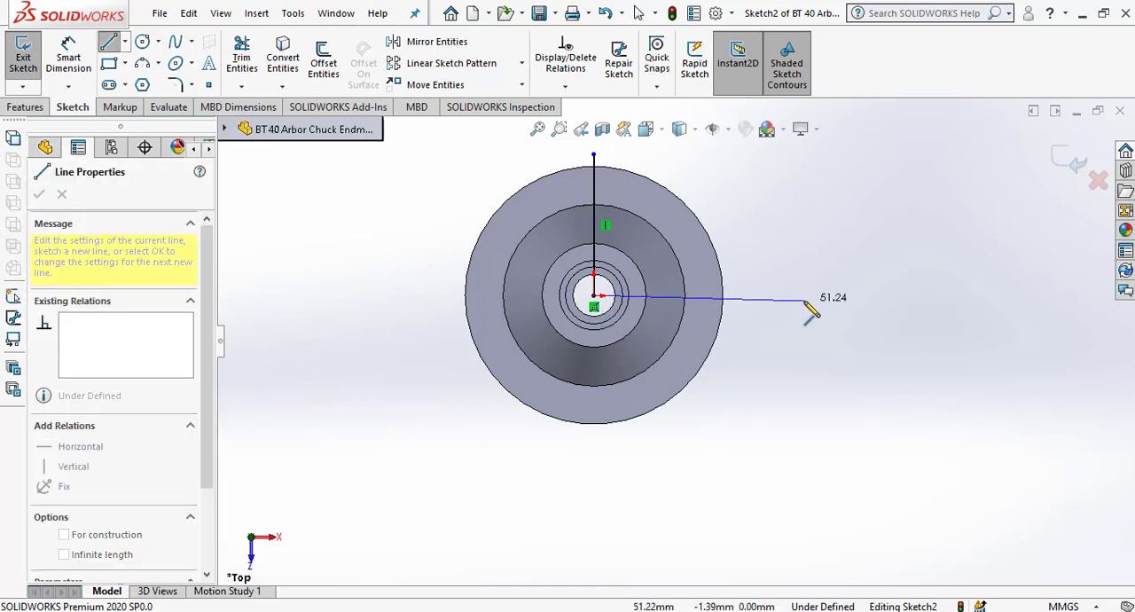
pyautogui.click(806, 295)
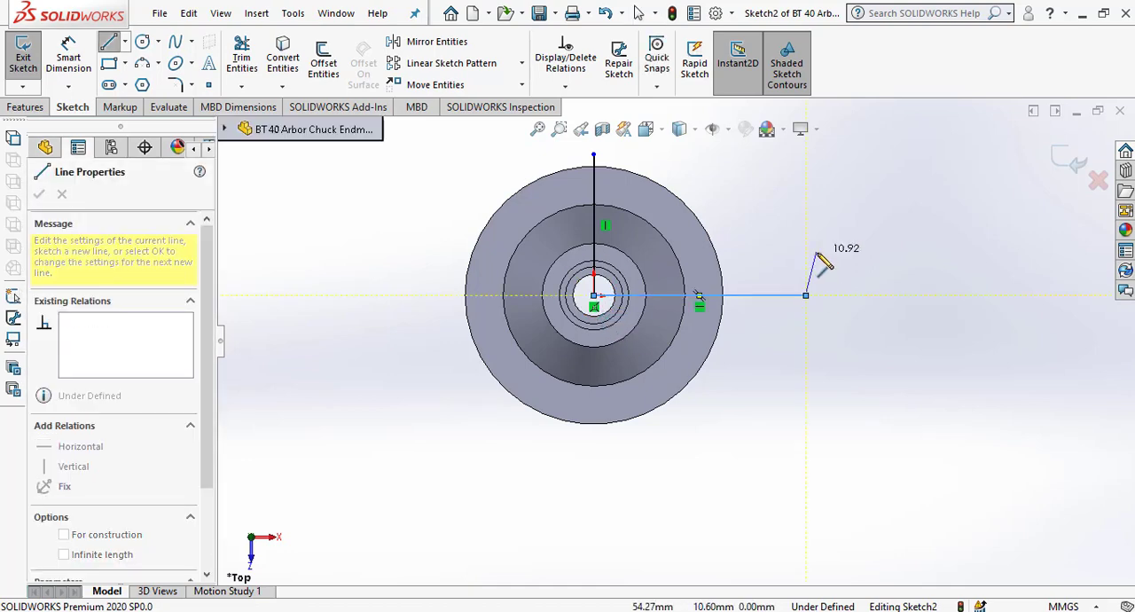
pyautogui.rightClick(820, 258)
pyautogui.click(841, 261)
pyautogui.click(777, 300)
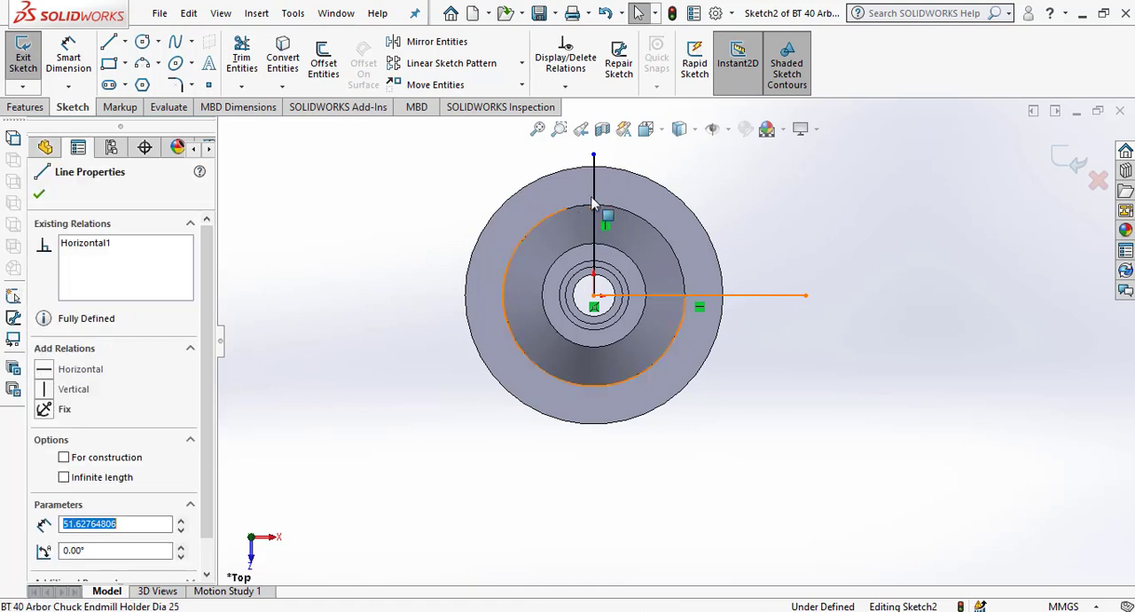
# Convert both the vertical and horizontal lines from the origin to construction geometry.
pyautogui.keyDown('ctrl'); pyautogui.click(593, 191); pyautogui.keyUp('ctrl')
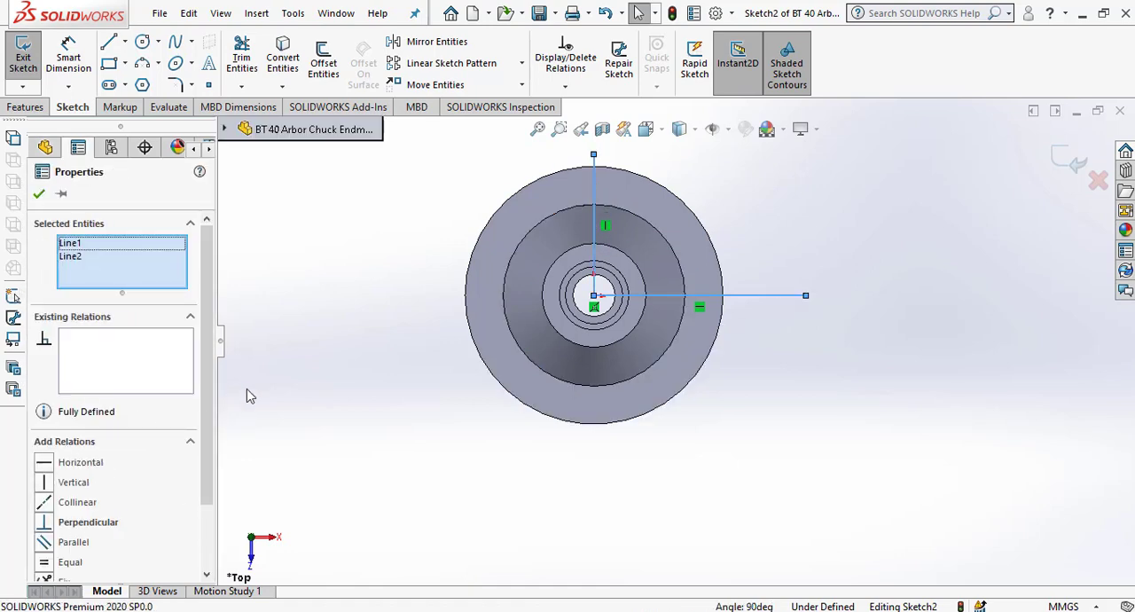
pyautogui.scroll(-3, 177, 461)
pyautogui.click(71, 547)
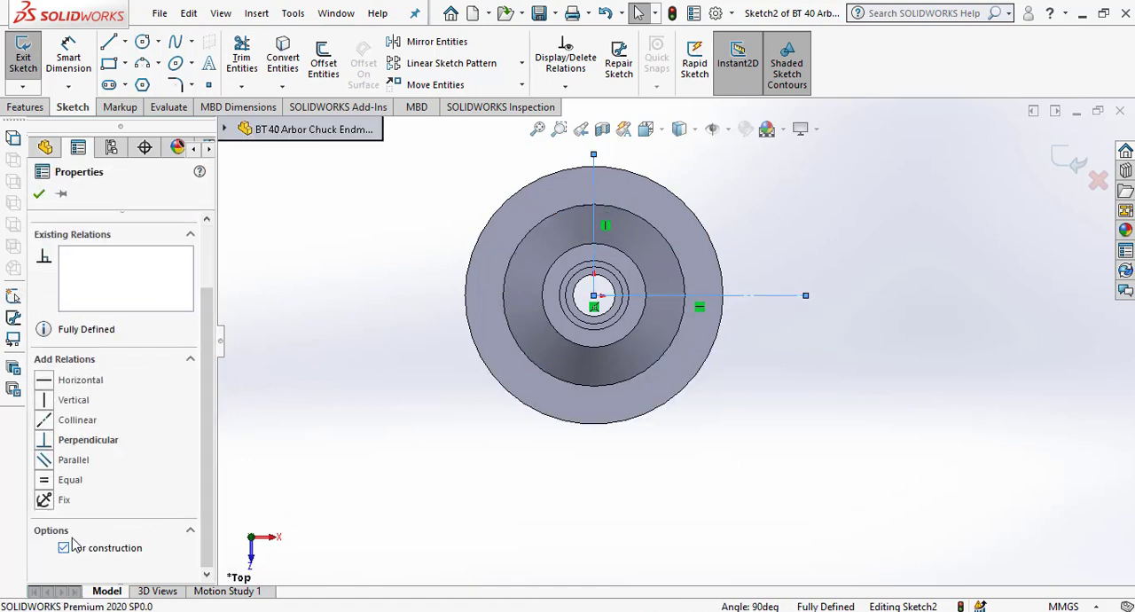
pyautogui.click(39, 195)
# Offset the horizontal centerline 8.05 mm bi-directionally, with dimensions added.
pyautogui.scroll(-2, 798, 280)
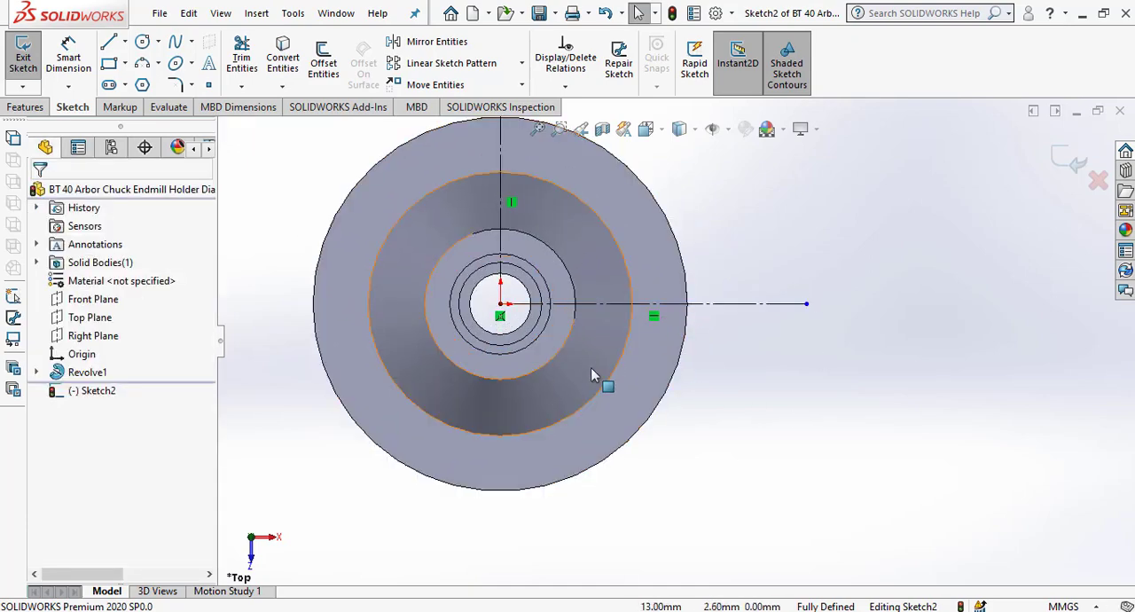
pyautogui.click(325, 64)
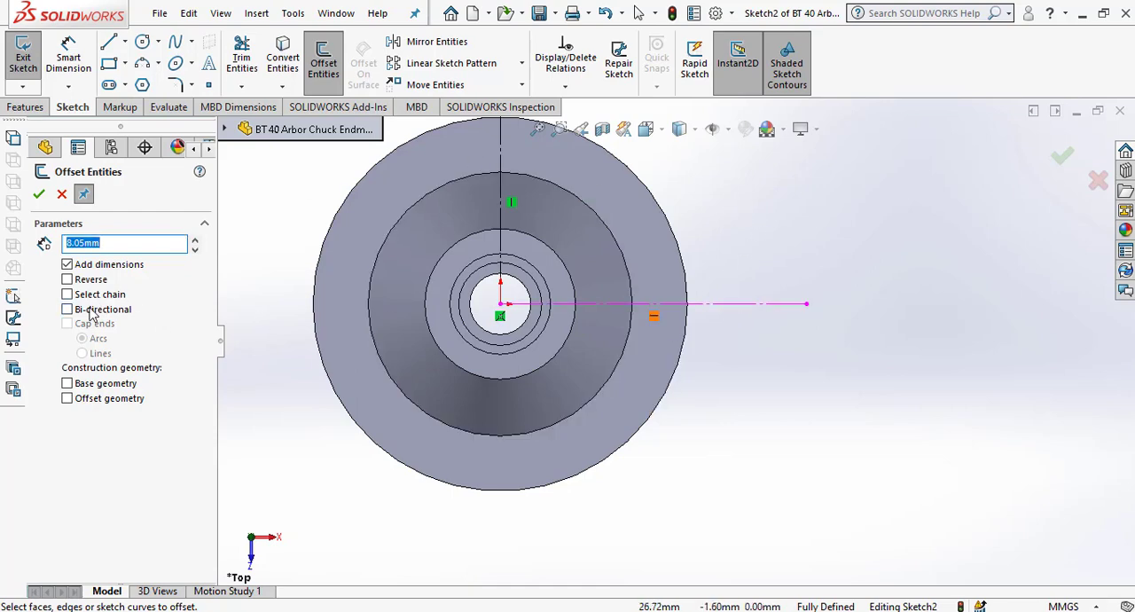
pyautogui.click(91, 310)
pyautogui.click(771, 305)
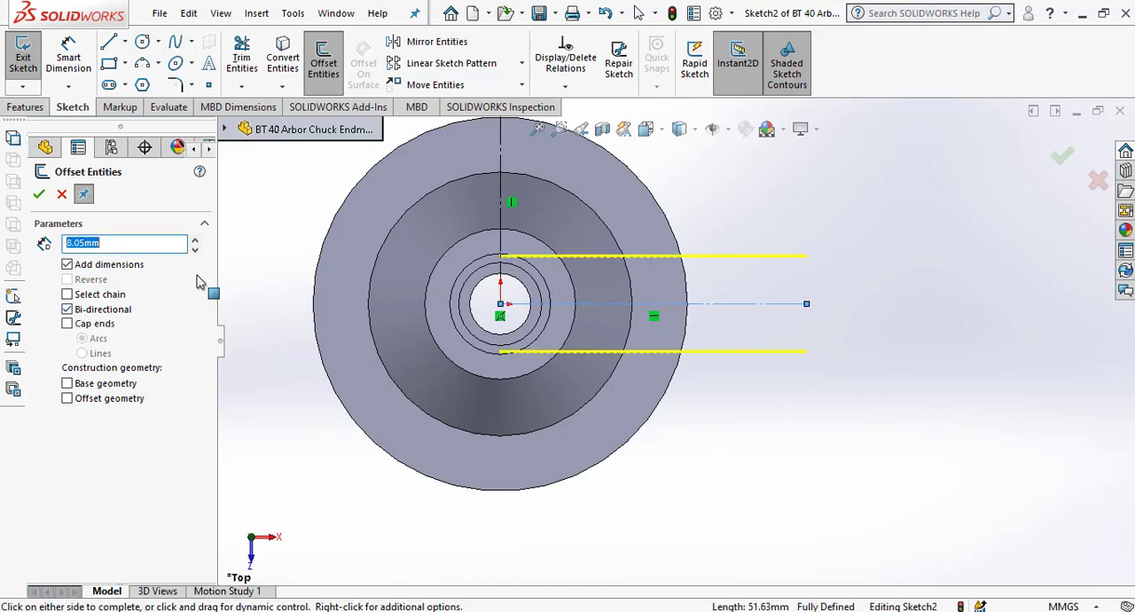
pyautogui.click(39, 194)
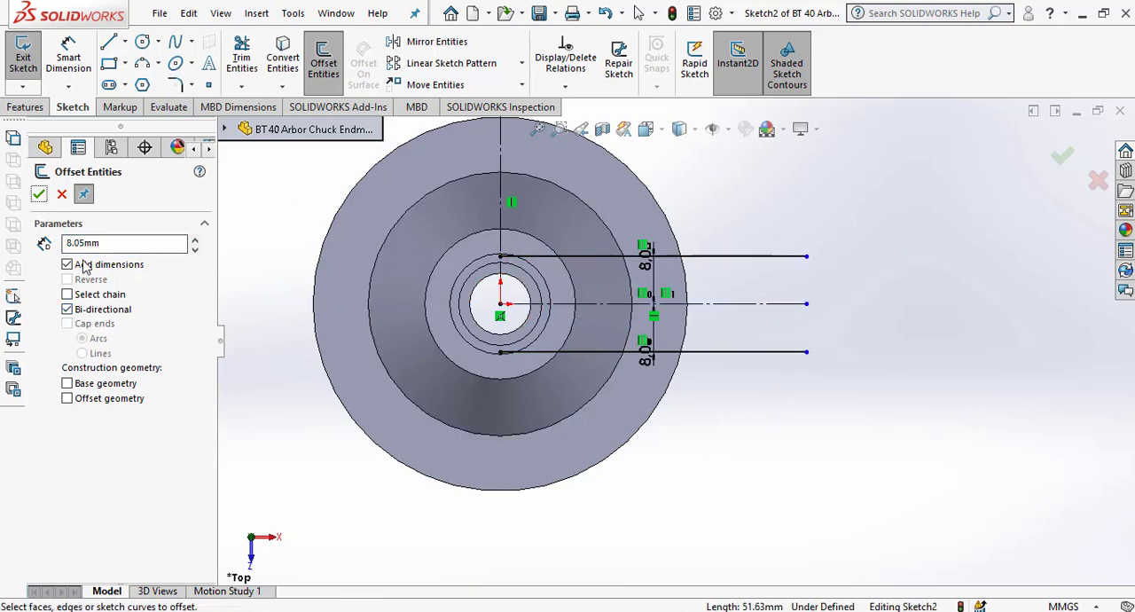
# Offset the vertical centerline 22.60 mm in one direction only, towards the +X side of the flange.
pyautogui.click(71, 308)
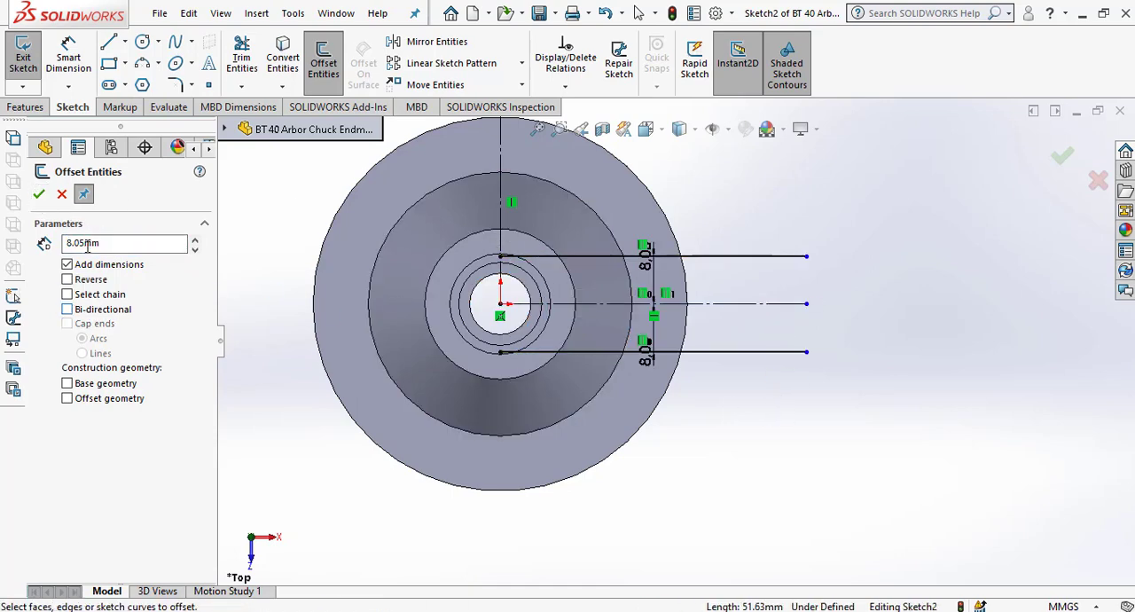
pyautogui.click(142, 241)
pyautogui.click(501, 289)
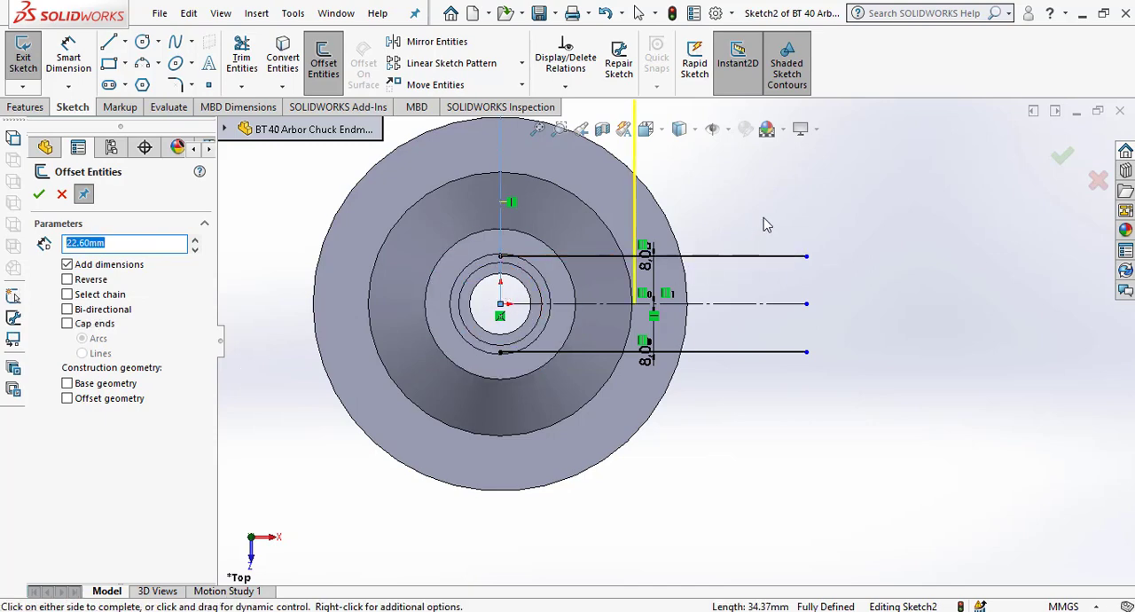
pyautogui.click(764, 217)
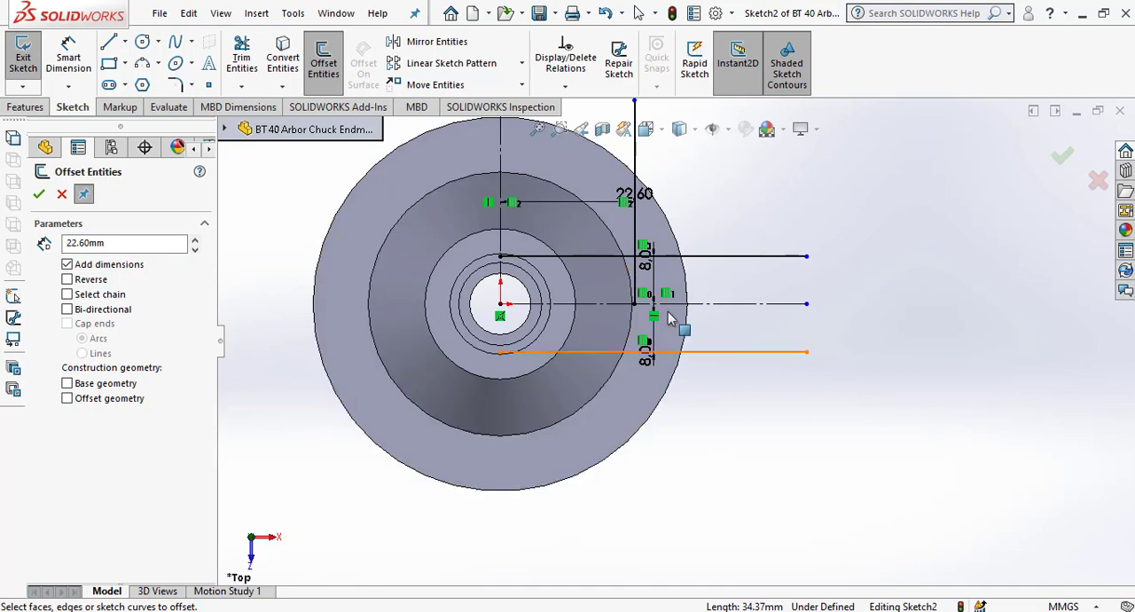
# Corner-trim the 22.60 mm offset line with both horizontal offset lines to form the slot's inner end.
pyautogui.scroll(-2, 701, 261)
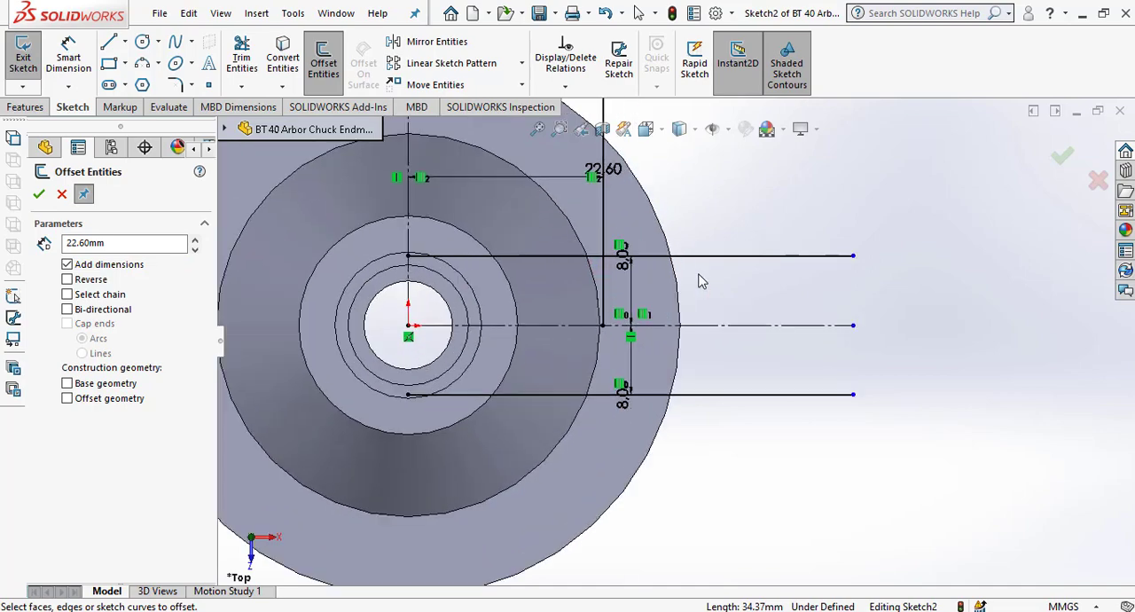
pyautogui.click(242, 56)
pyautogui.click(53, 346)
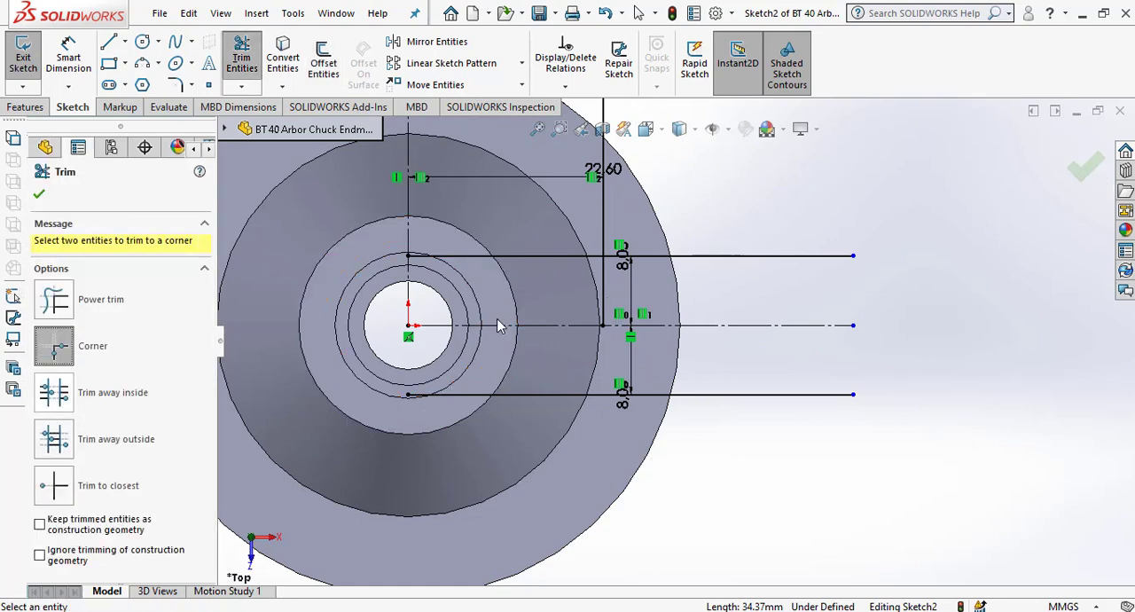
pyautogui.click(609, 303)
pyautogui.click(716, 395)
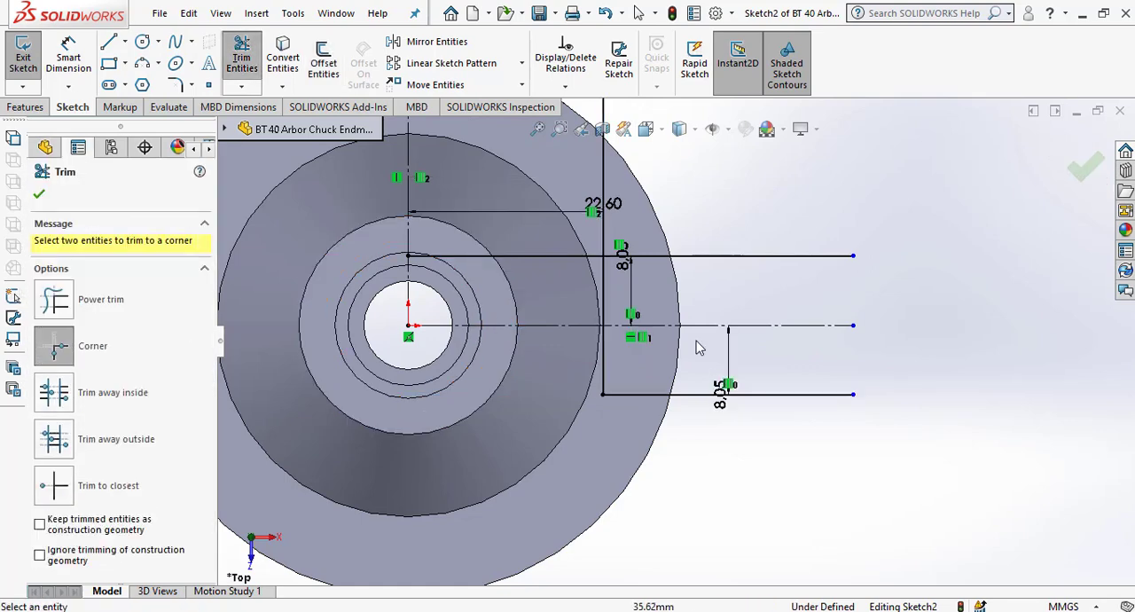
pyautogui.click(605, 292)
pyautogui.click(688, 257)
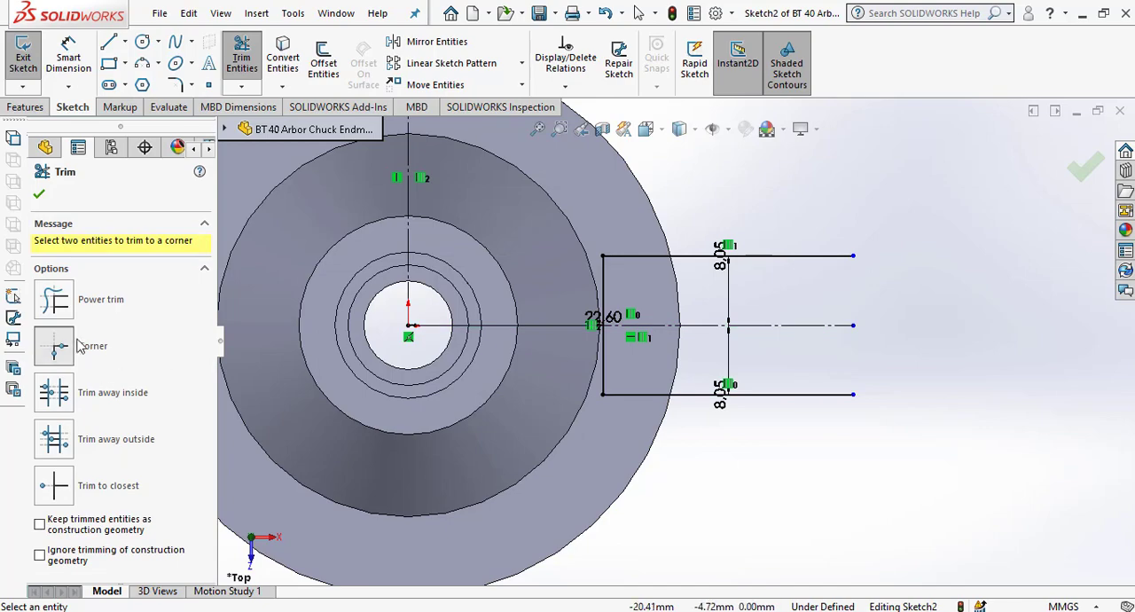
pyautogui.click(39, 194)
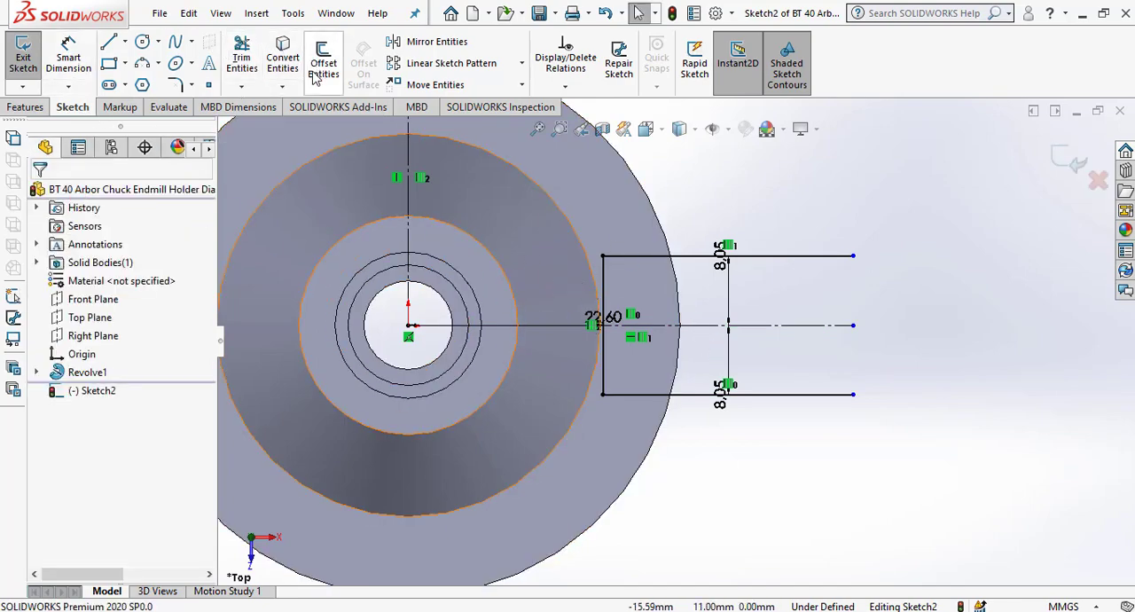
# Sketch a vertical line about 31 mm long across both horizontal offset lines, just outside the flange.
pyautogui.click(109, 42)
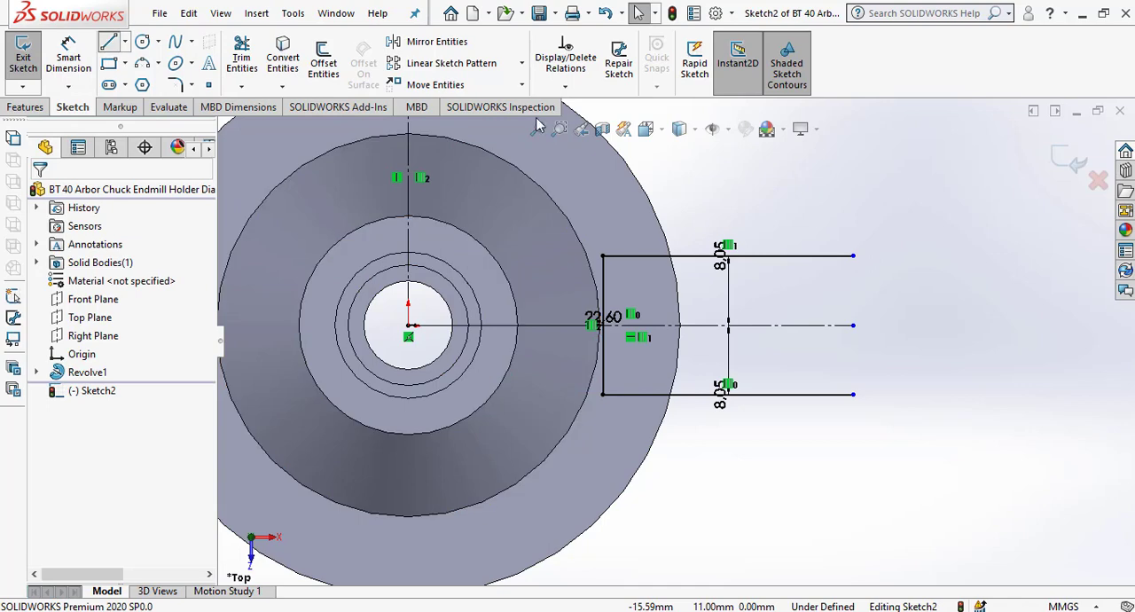
pyautogui.click(735, 205)
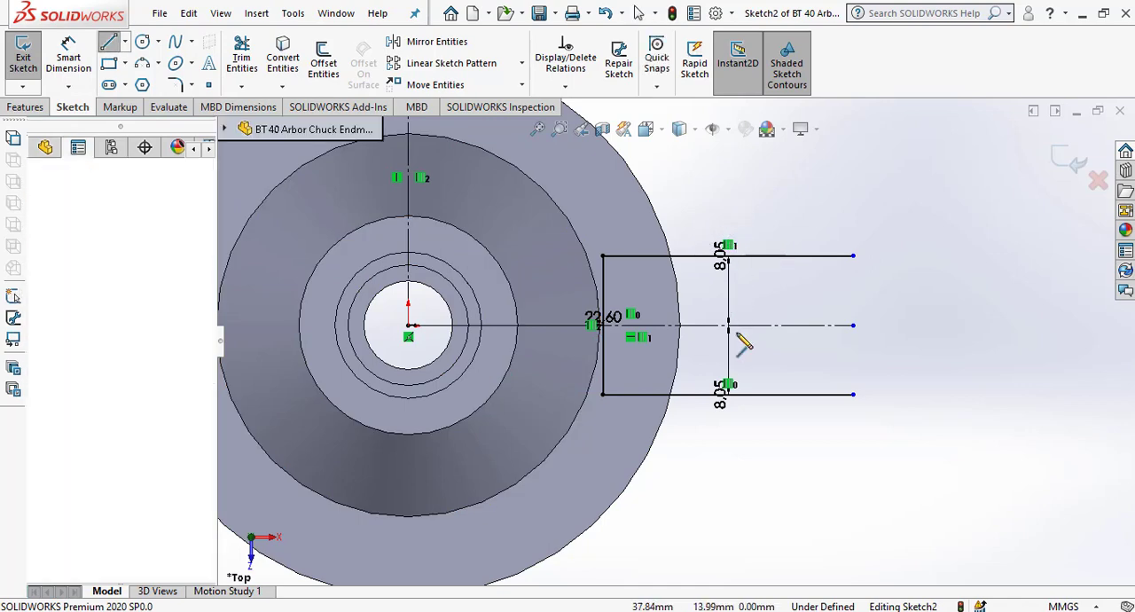
pyautogui.click(735, 467)
pyautogui.rightClick(734, 332)
pyautogui.press('Escape')
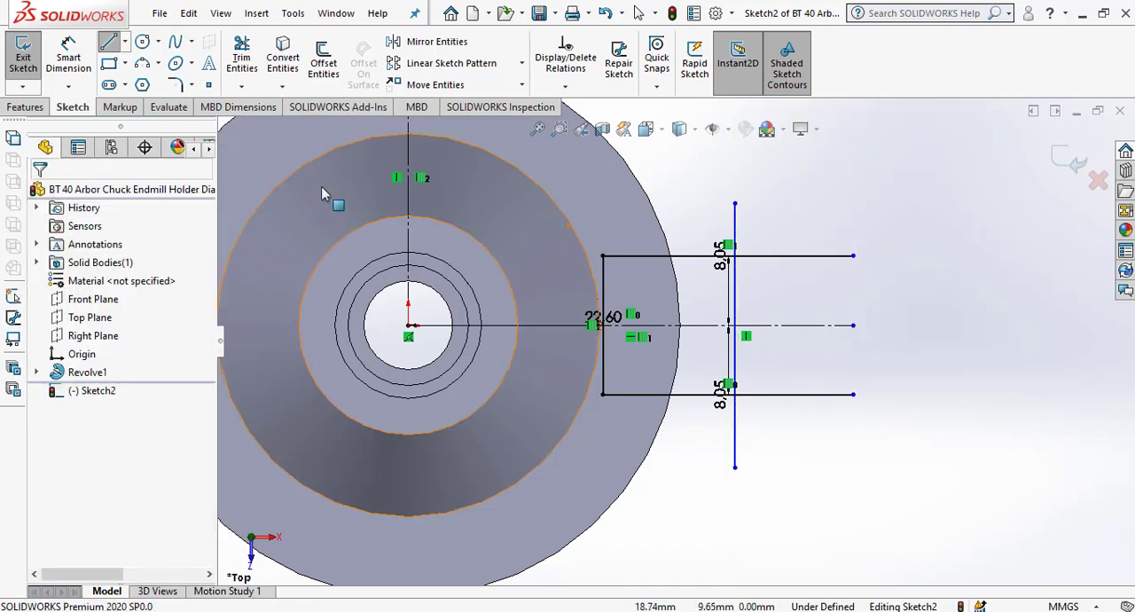
# Corner-trim the outer vertical line with both horizontal offset lines to close the rectangular slot profile.
pyautogui.click(241, 57)
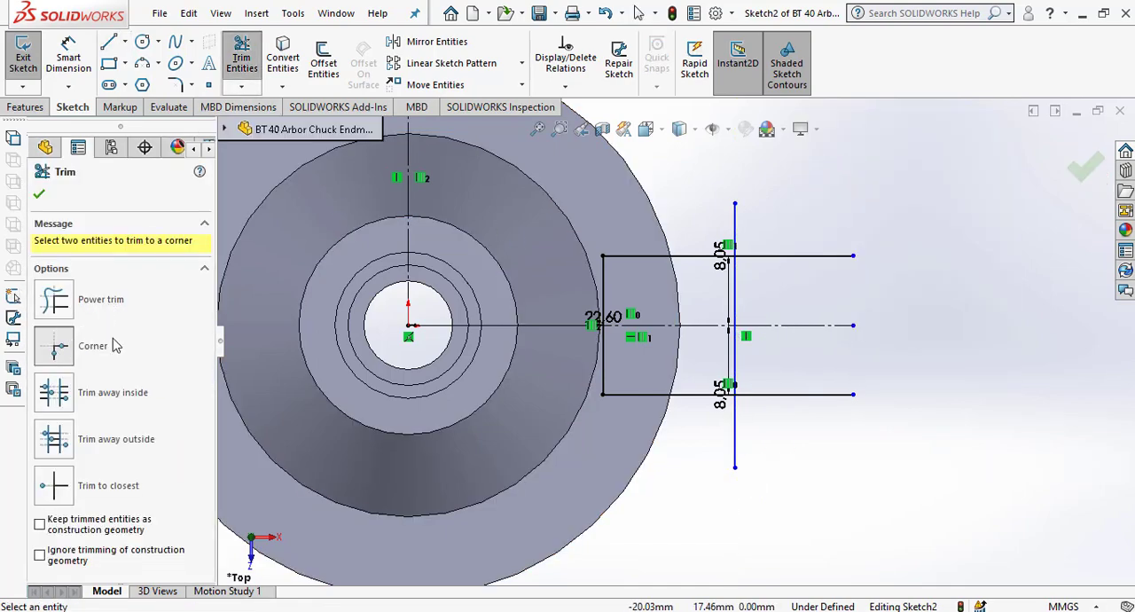
pyautogui.click(680, 256)
pyautogui.click(737, 298)
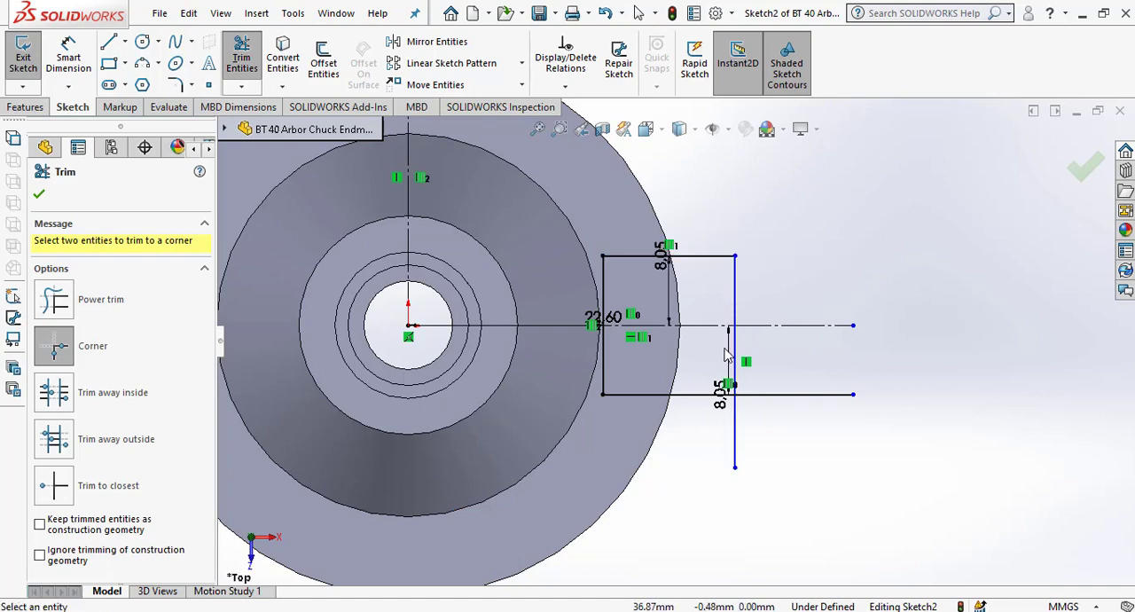
pyautogui.click(735, 432)
pyautogui.click(684, 404)
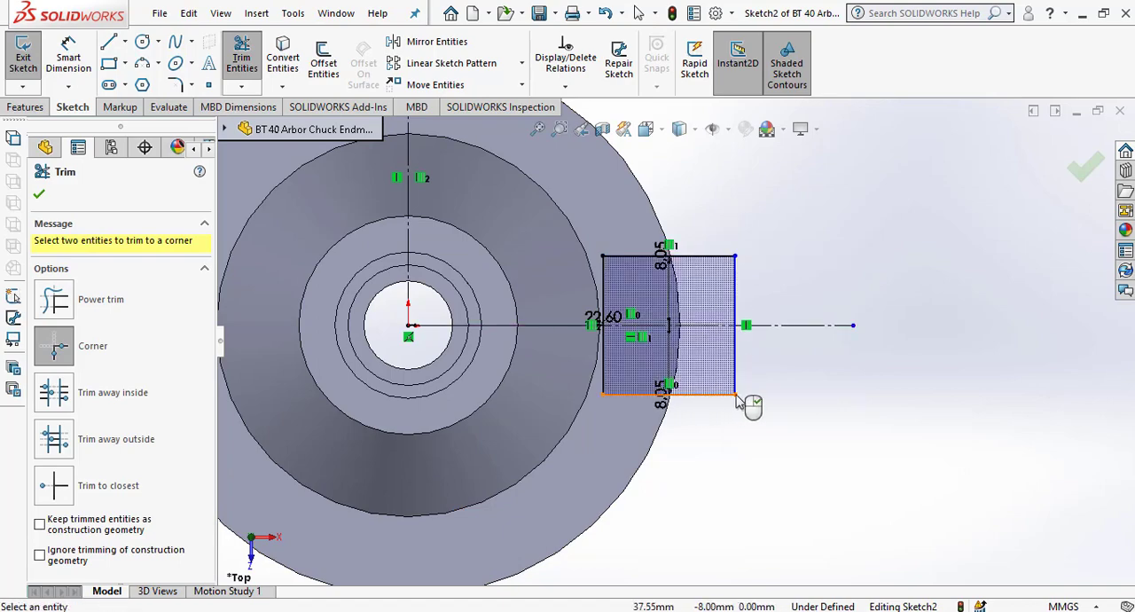
pyautogui.scroll(2, 745, 395)
pyautogui.click(40, 196)
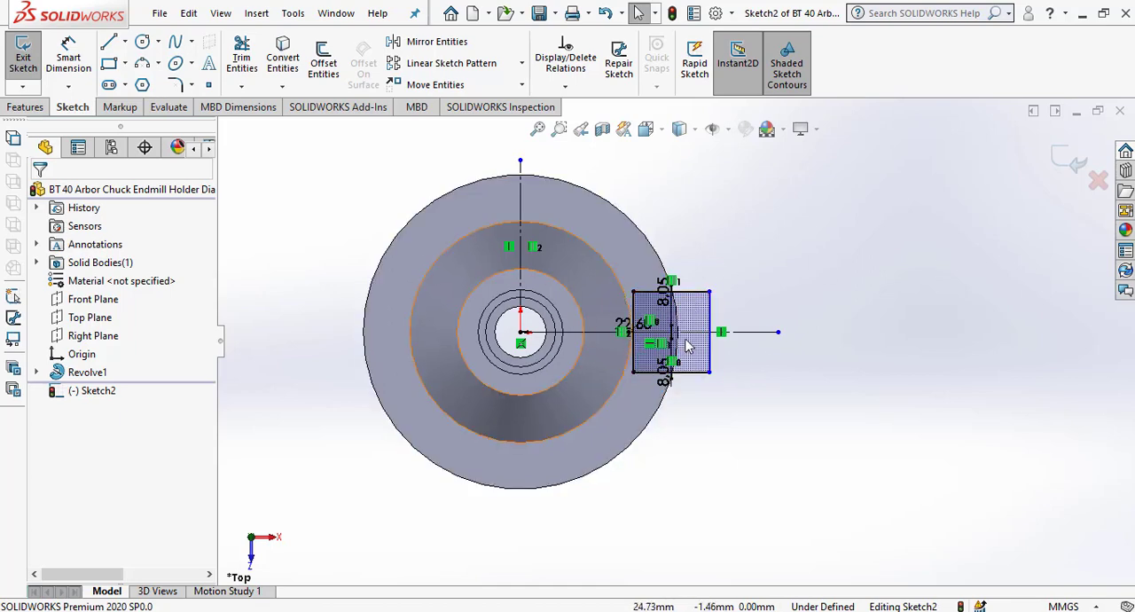
# Exit the sketch and cut-extrude the rectangular profile Blind 21 mm down through the flange.
pyautogui.click(1059, 156)
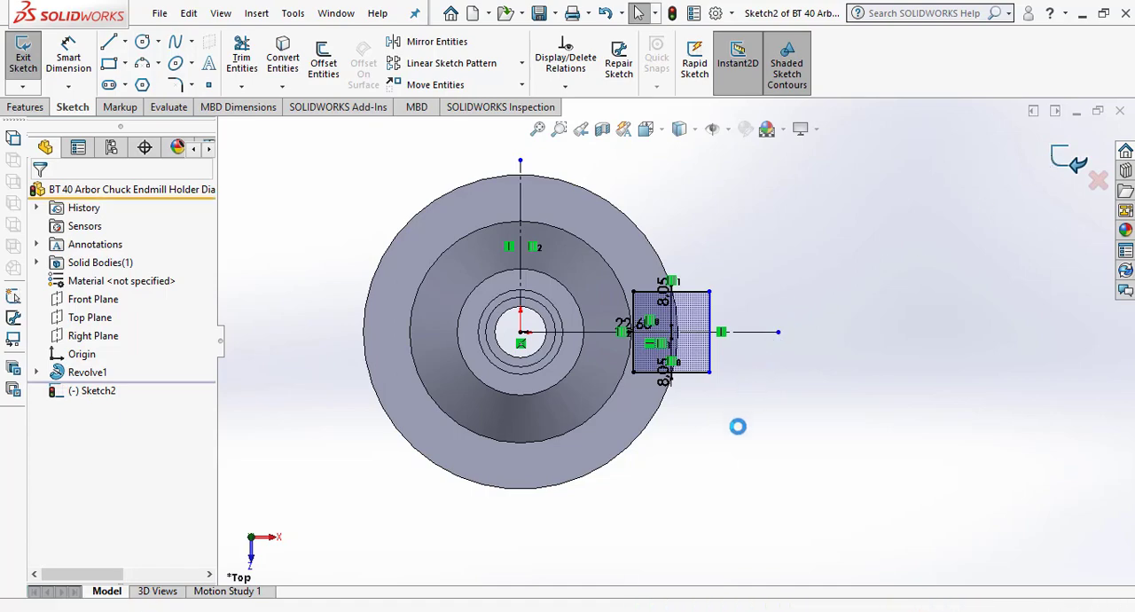
pyautogui.moveTo(715, 463); pyautogui.dragTo(672, 292, button='middle')
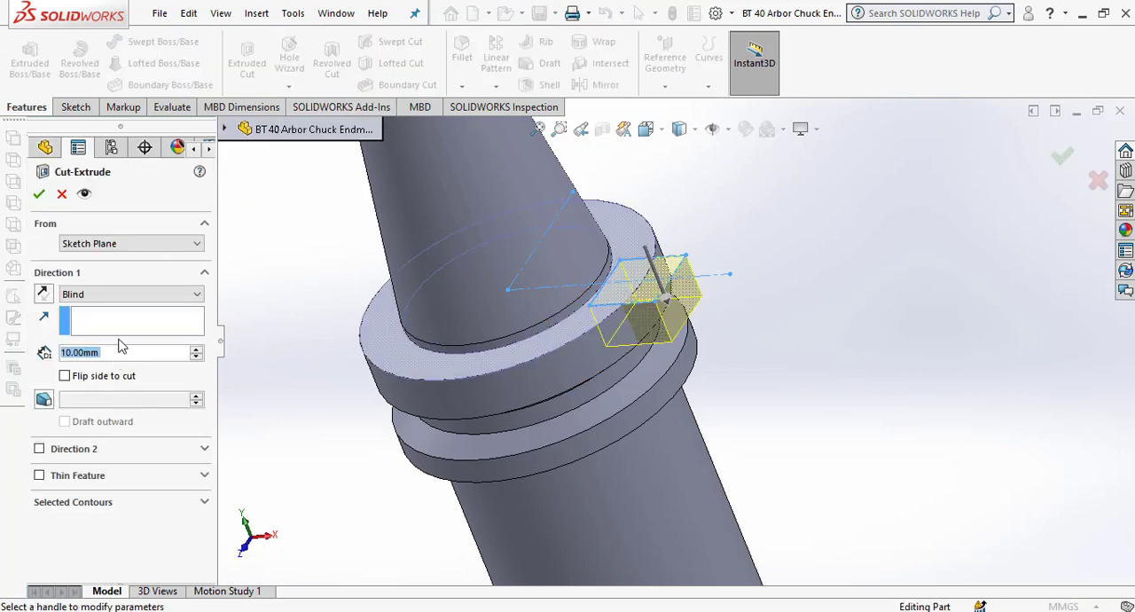
pyautogui.write('21')
pyautogui.press('Return')
pyautogui.moveTo(672, 400)
pyautogui.mouseDown(button='middle')
pyautogui.moveTo(699, 326)
pyautogui.moveTo(643, 345)
pyautogui.moveTo(692, 349)
pyautogui.moveTo(654, 367)
pyautogui.moveTo(658, 392)
pyautogui.moveTo(638, 387)
pyautogui.mouseUp(button='middle')
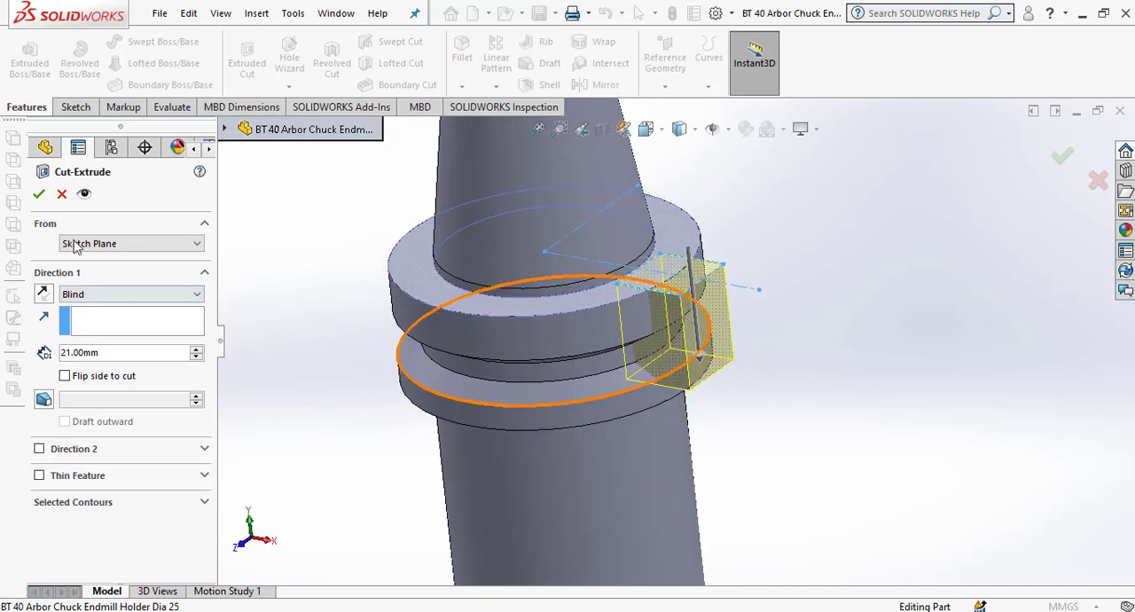
pyautogui.click(39, 195)
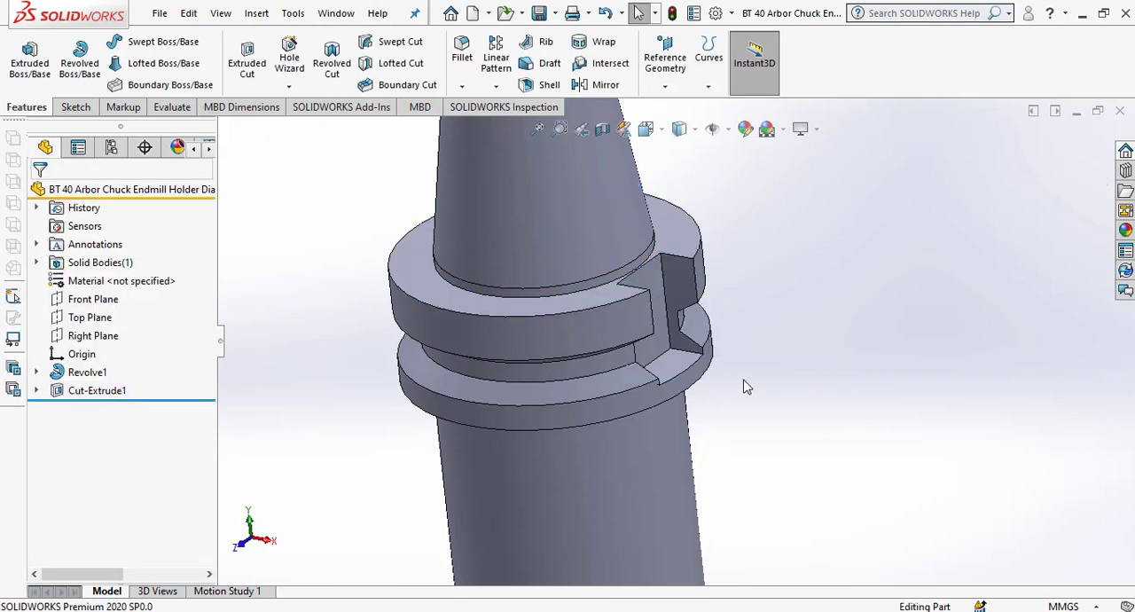
pyautogui.moveTo(745, 382); pyautogui.dragTo(660, 400, button='middle')
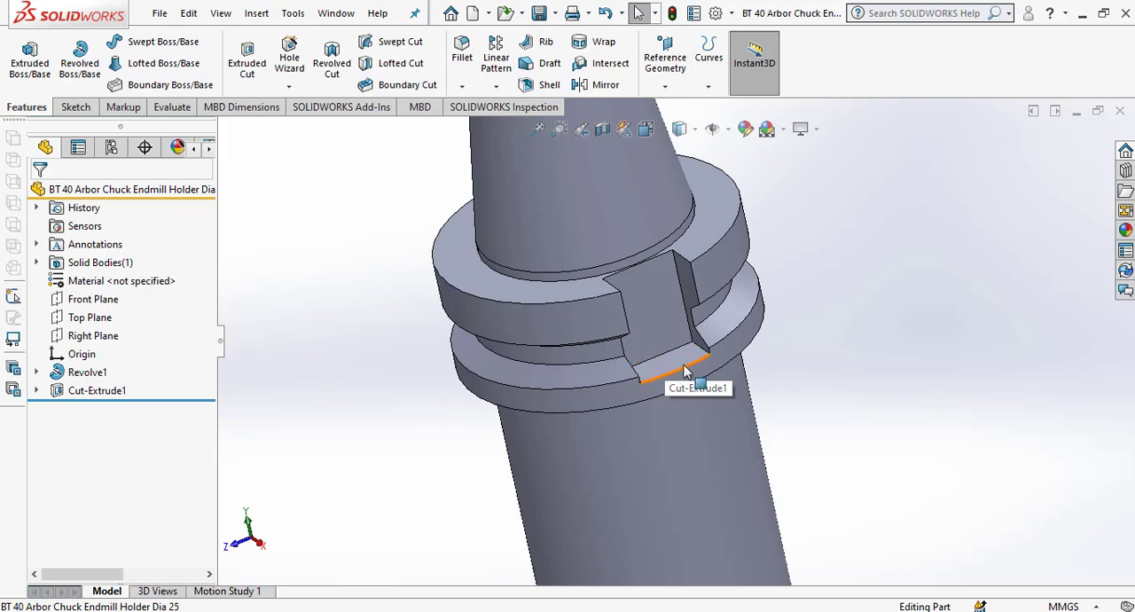
pyautogui.click(462, 86)
pyautogui.click(487, 128)
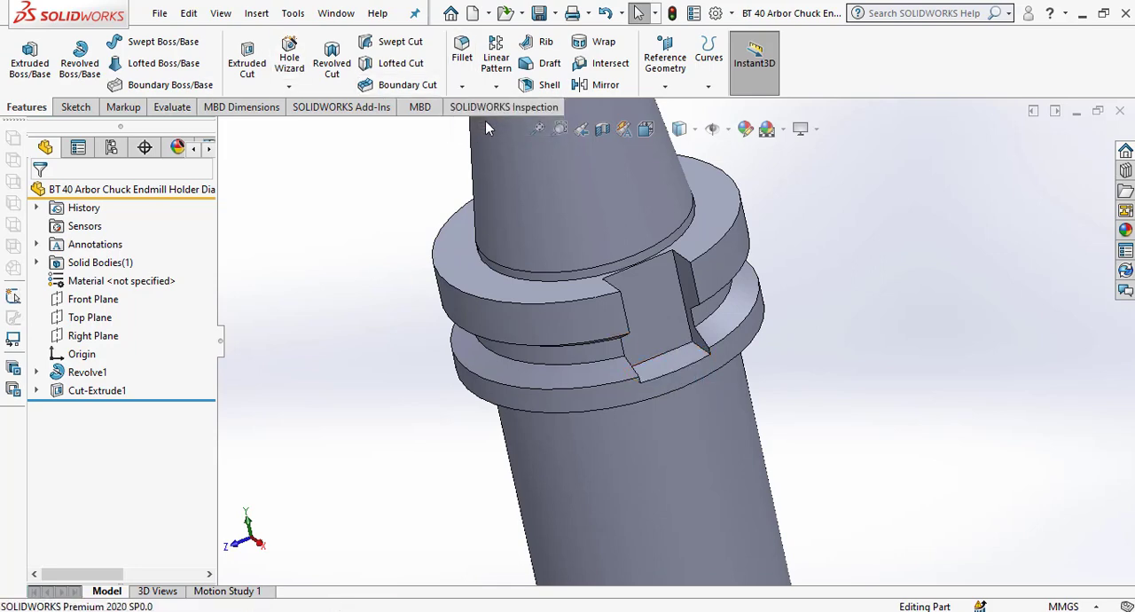
pyautogui.click(62, 193)
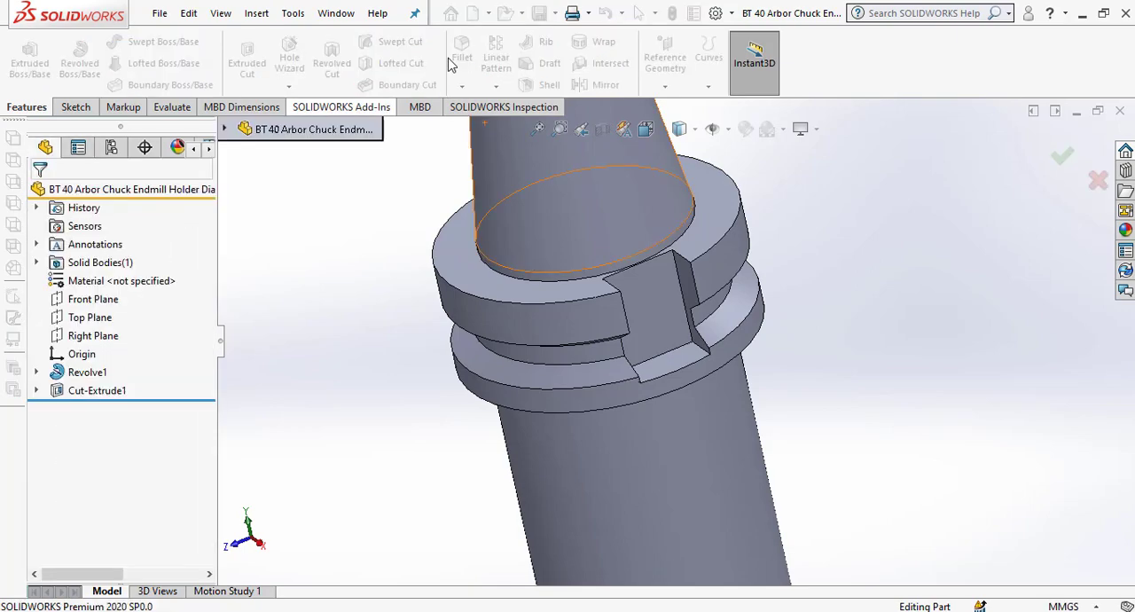
# Fillet the two lower corner edges of the flange's drive slot with a symmetric 8.05 mm radius.
pyautogui.click(462, 86)
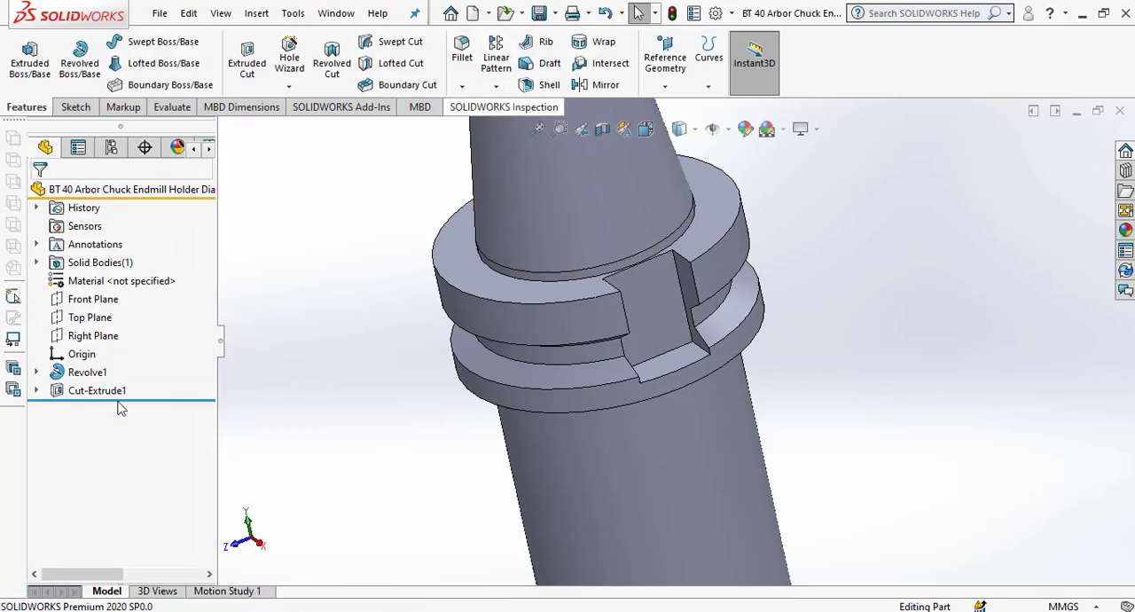
pyautogui.write('8.05')
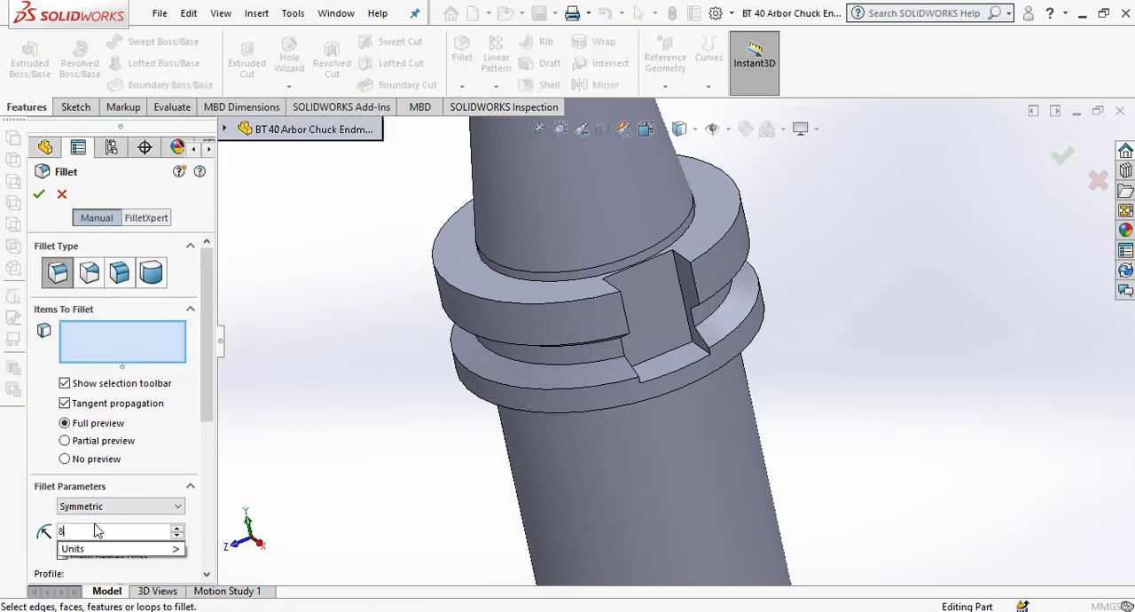
pyautogui.press('Return')
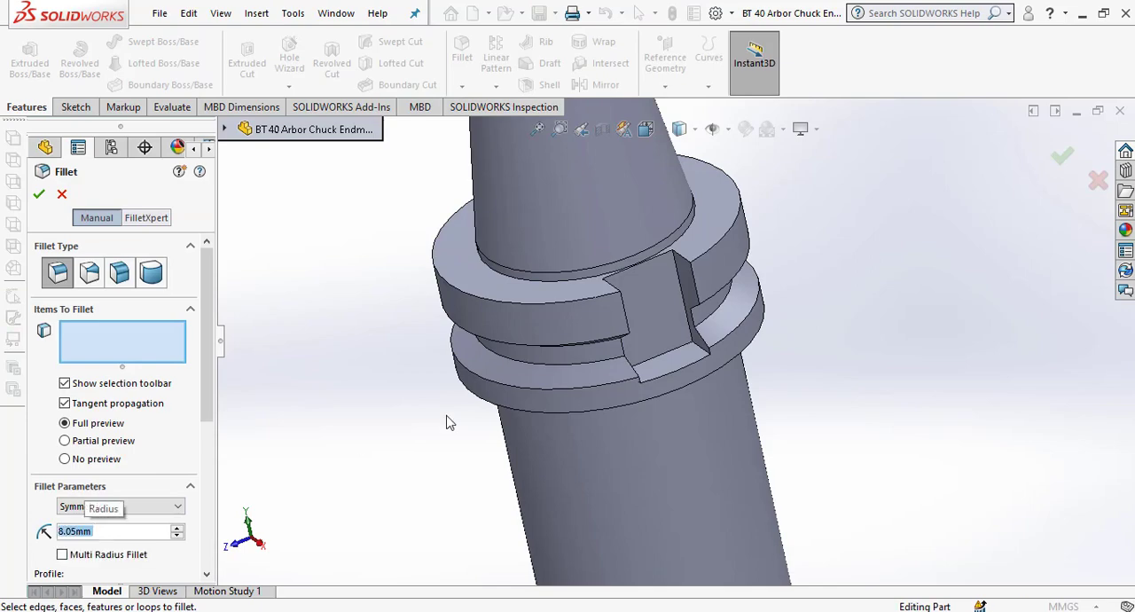
pyautogui.scroll(-5, 766, 363)
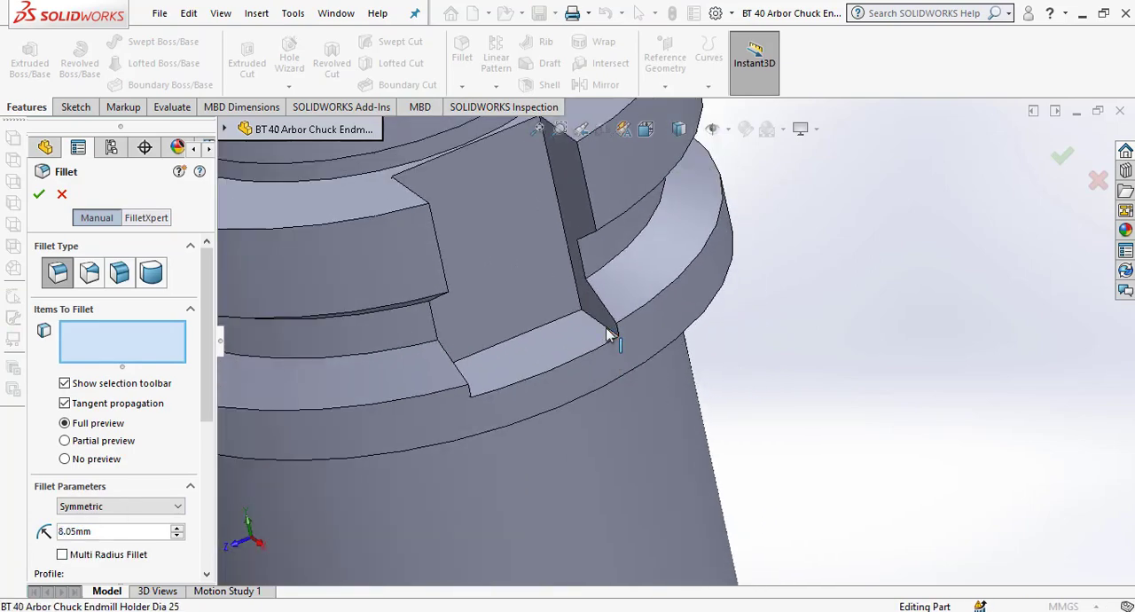
pyautogui.click(610, 333)
pyautogui.moveTo(639, 357); pyautogui.dragTo(572, 394, button='middle')
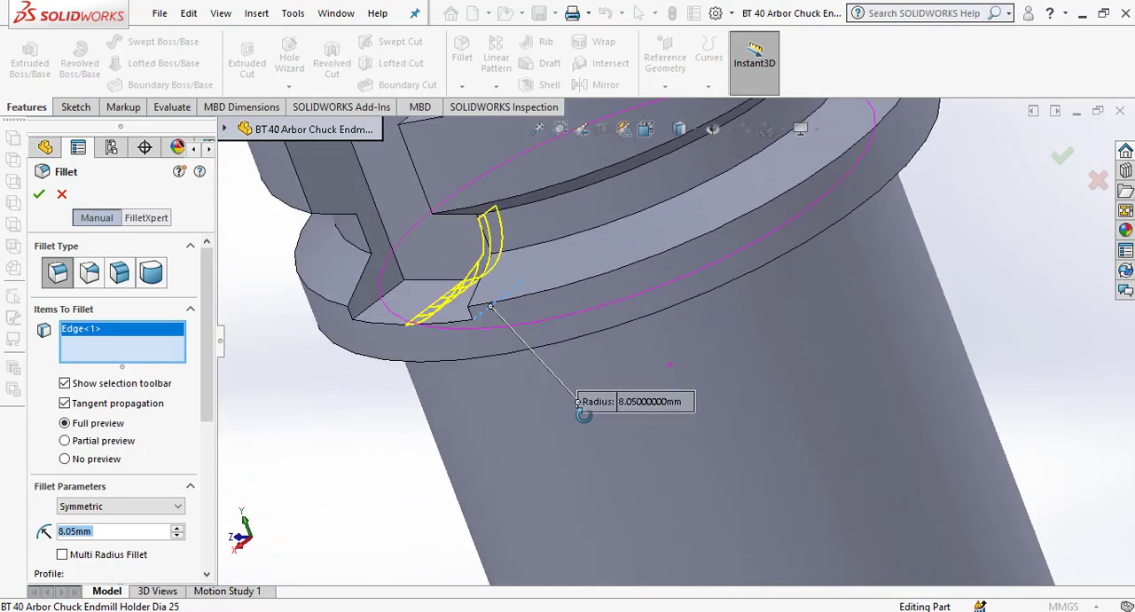
pyautogui.click(376, 314)
pyautogui.scroll(3, 427, 380)
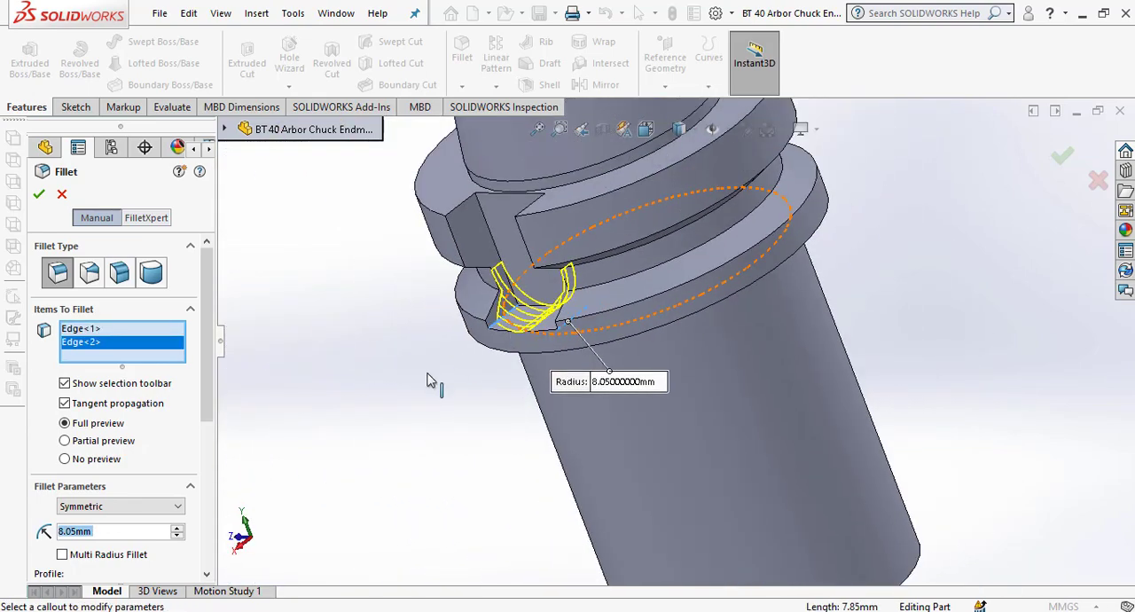
pyautogui.moveTo(427, 380); pyautogui.dragTo(489, 360, button='middle')
pyautogui.click(39, 197)
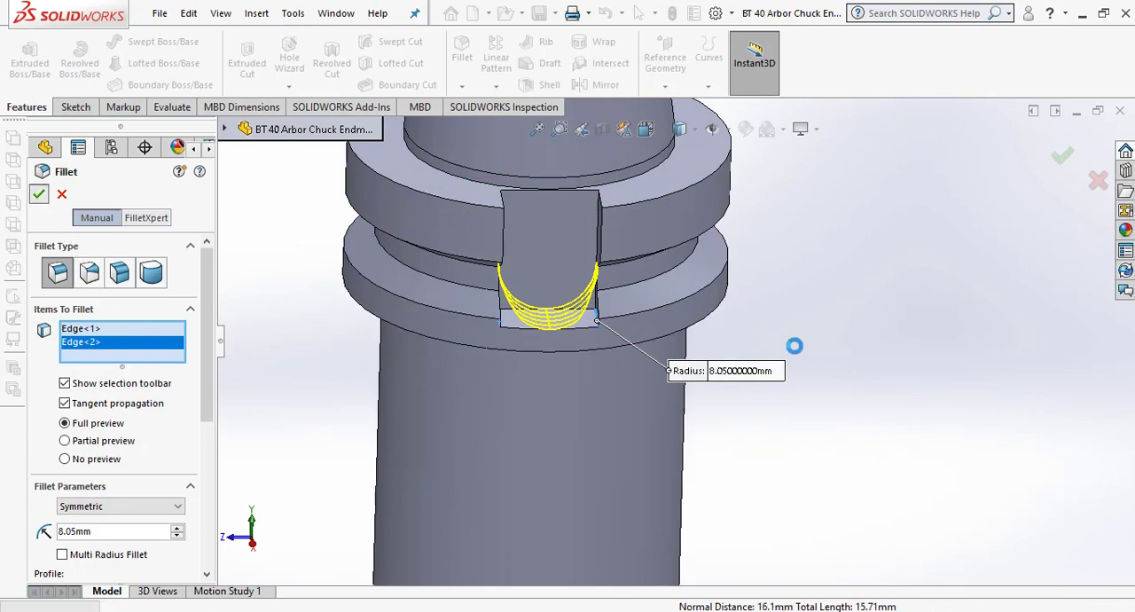
# Mirror the slot's cut-extrude and its corner fillet about the Right Plane to the opposite side of the flange.
pyautogui.moveTo(628, 392); pyautogui.dragTo(733, 470, button='middle')
pyautogui.scroll(5, 732, 483)
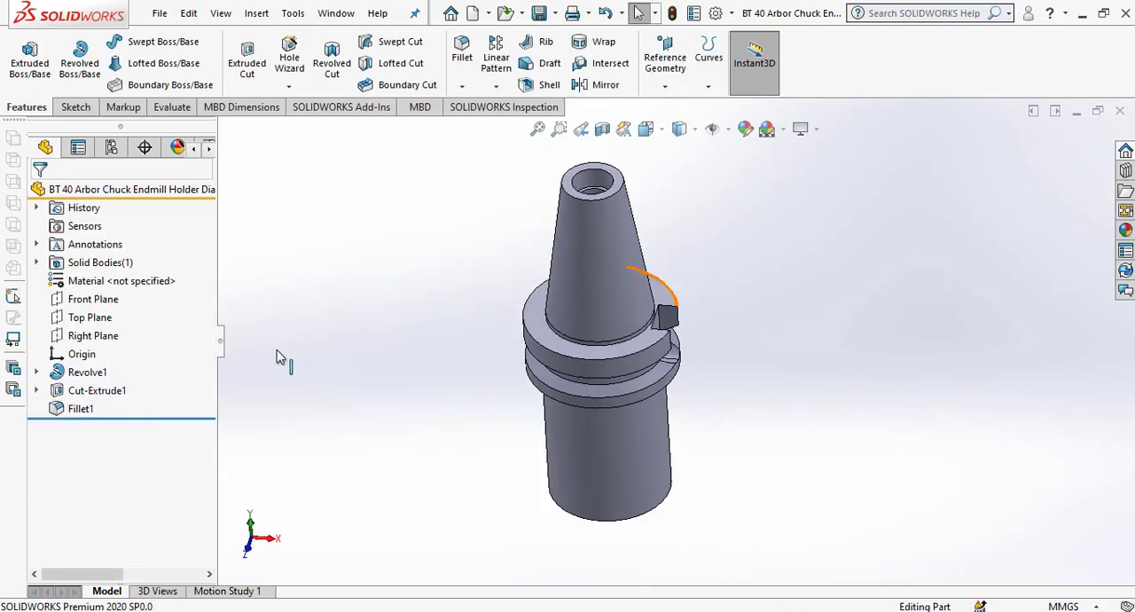
pyautogui.click(91, 336)
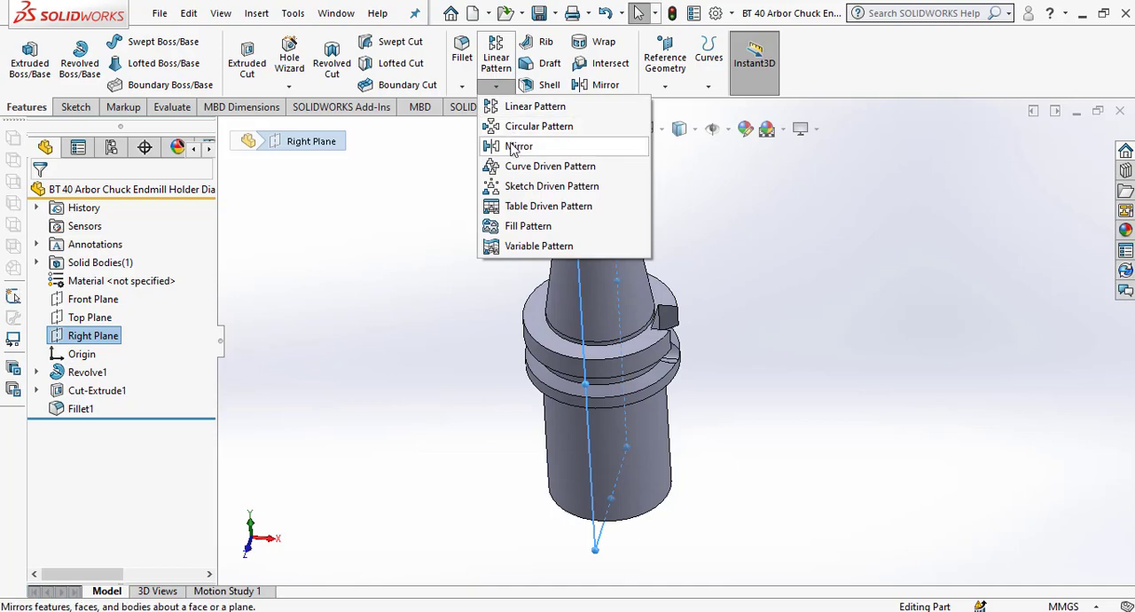
pyautogui.click(520, 146)
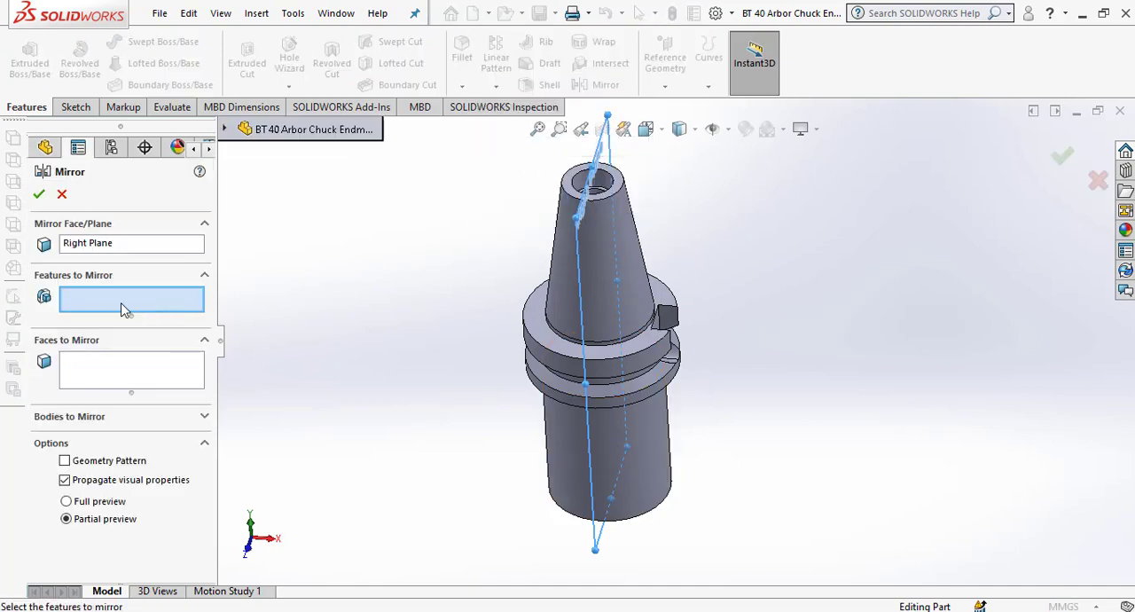
pyautogui.scroll(-3, 682, 347)
pyautogui.moveTo(682, 347); pyautogui.dragTo(636, 343, button='middle')
pyautogui.scroll(-3, 636, 343)
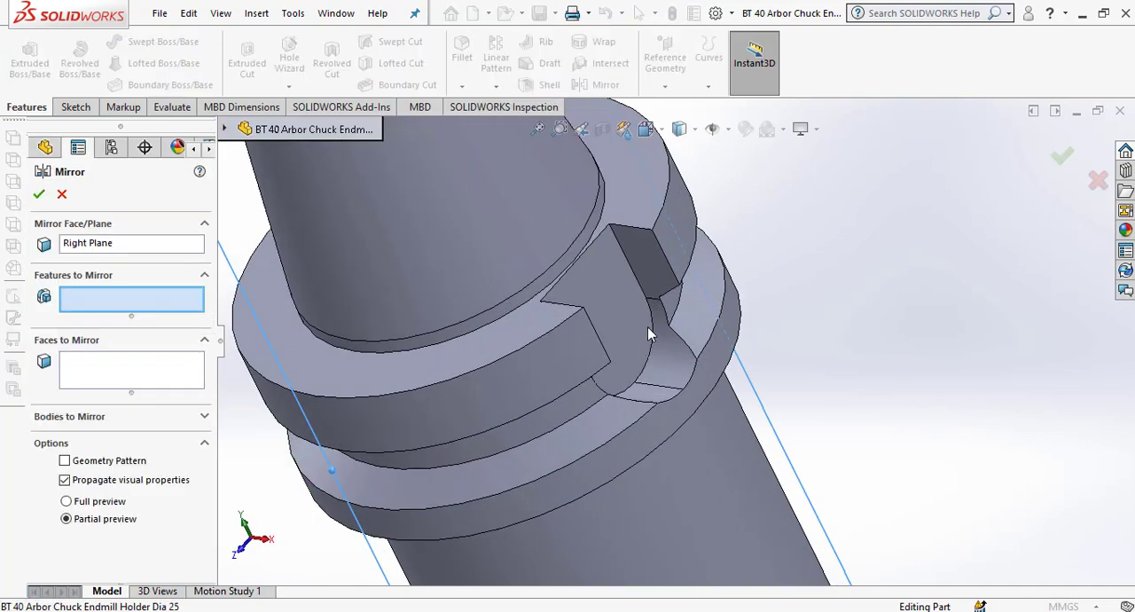
pyautogui.click(632, 301)
pyautogui.click(661, 364)
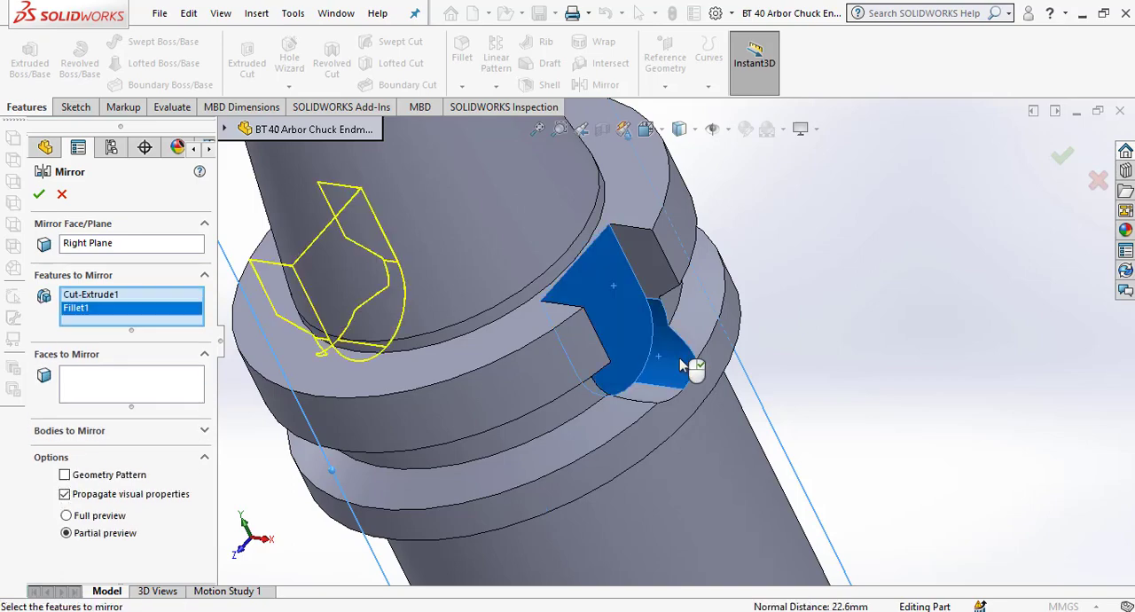
pyautogui.scroll(3, 710, 373)
pyautogui.scroll(-3, 680, 376)
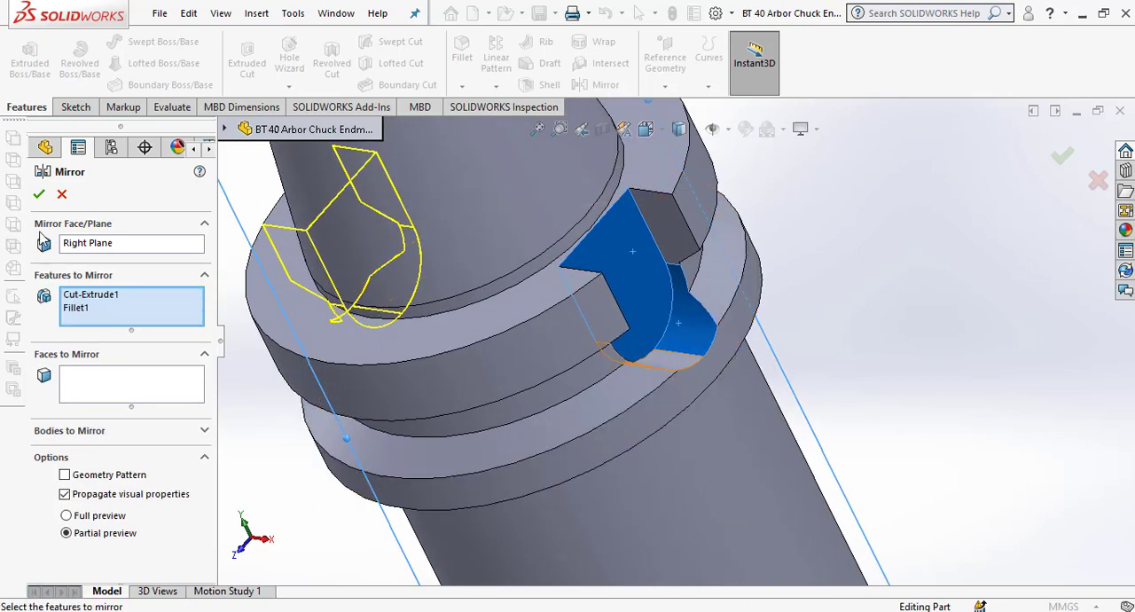
pyautogui.click(39, 194)
# Chamfer the outer circular edge at the cylindrical body's free end, 5 mm at 45 degrees.
pyautogui.scroll(5, 788, 347)
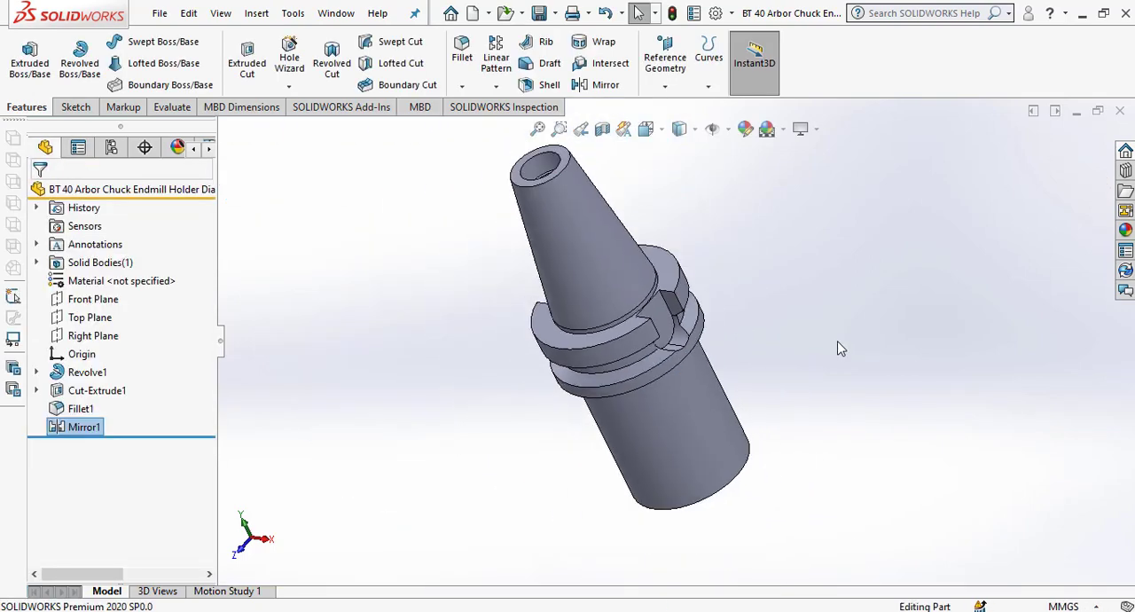
pyautogui.moveTo(842, 350); pyautogui.dragTo(697, 353, button='middle')
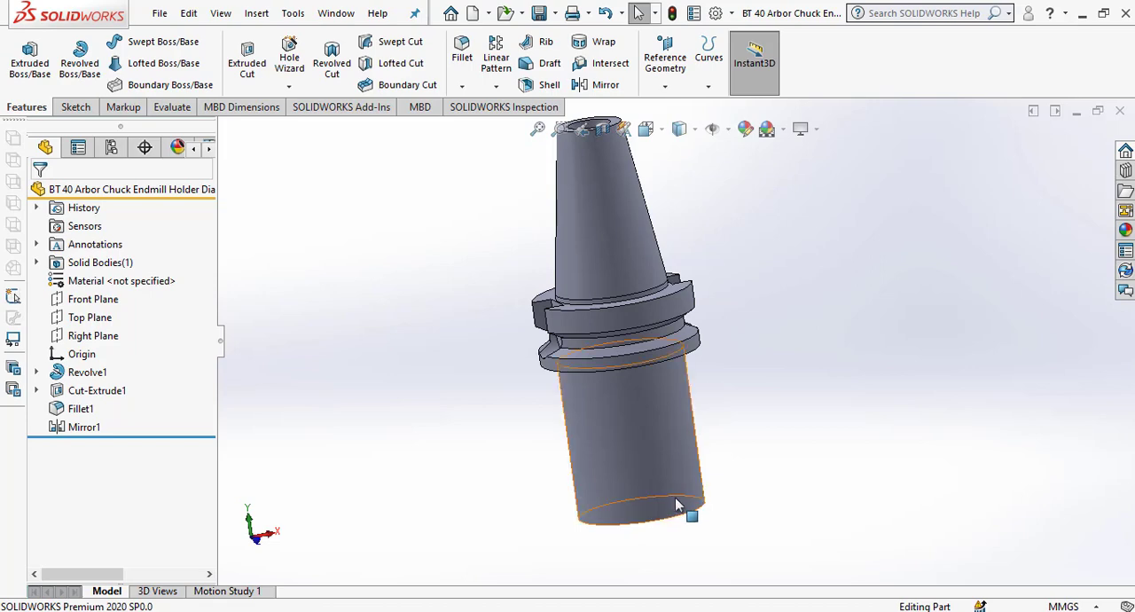
pyautogui.moveTo(636, 469); pyautogui.dragTo(683, 250, button='middle')
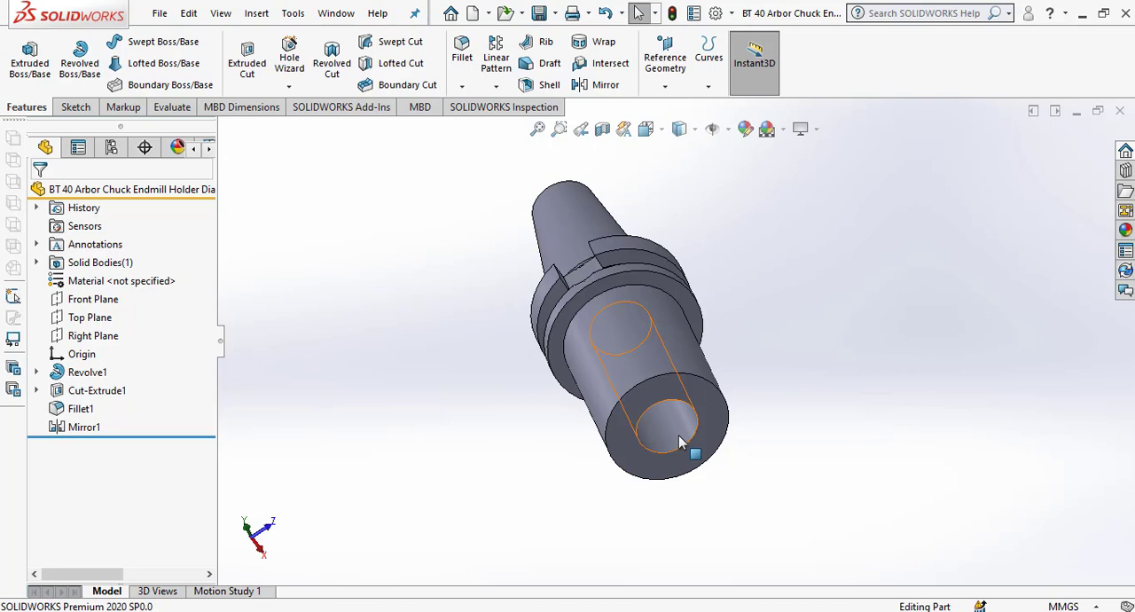
pyautogui.scroll(-5, 687, 408)
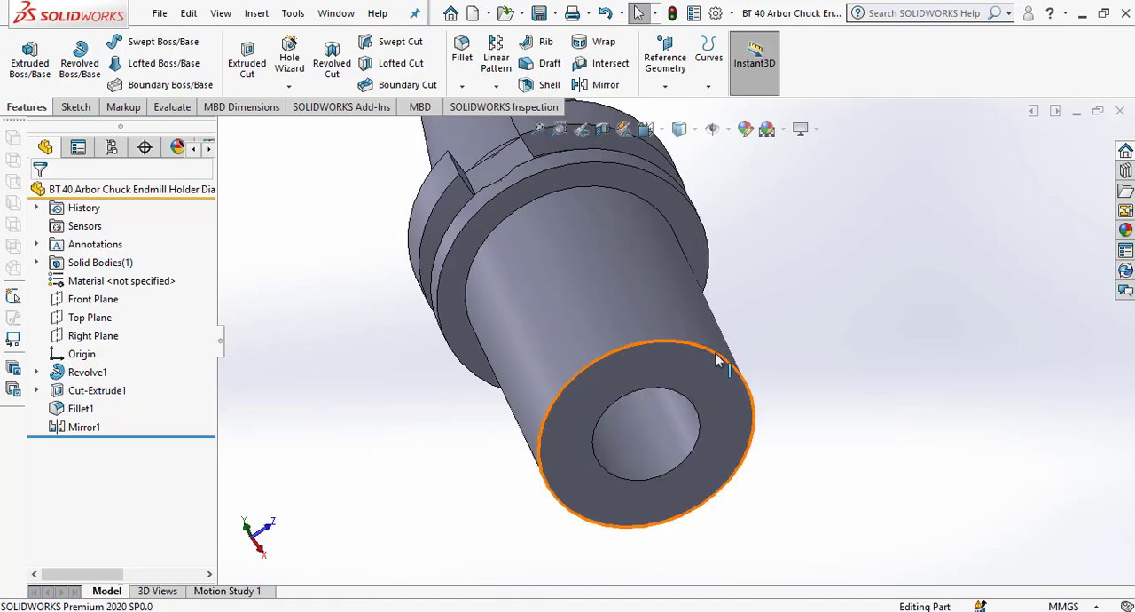
pyautogui.moveTo(718, 358); pyautogui.dragTo(726, 383, button='middle')
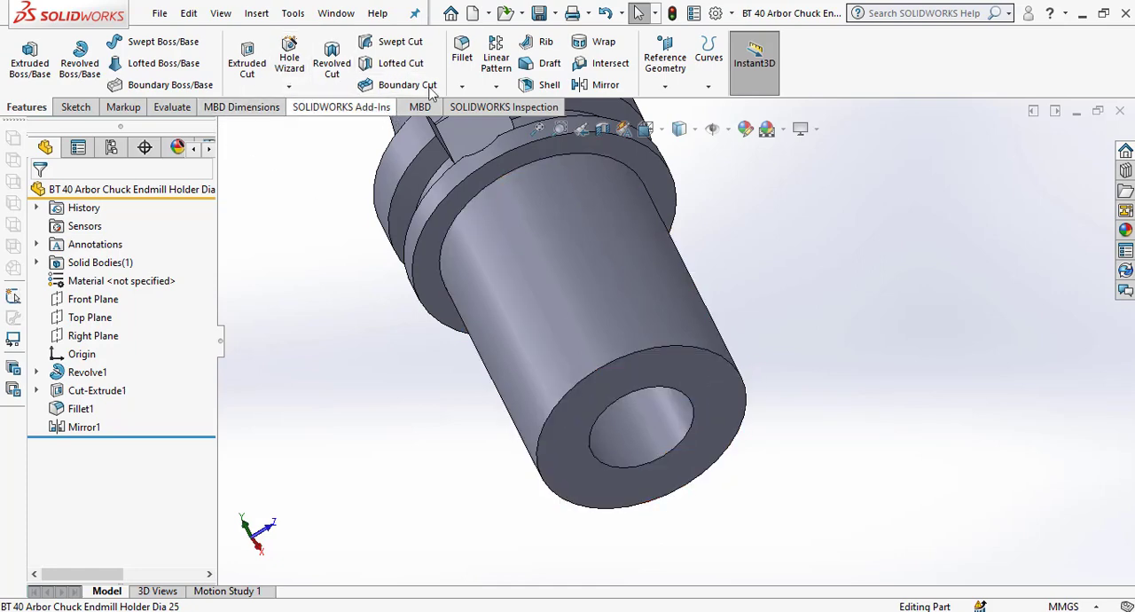
pyautogui.click(462, 86)
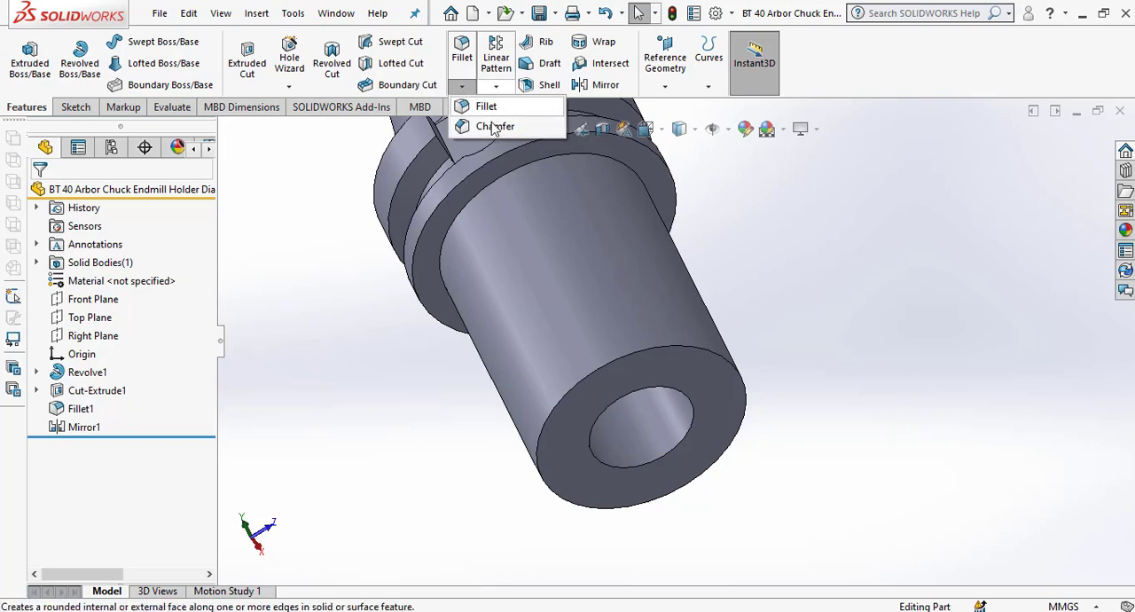
pyautogui.click(492, 125)
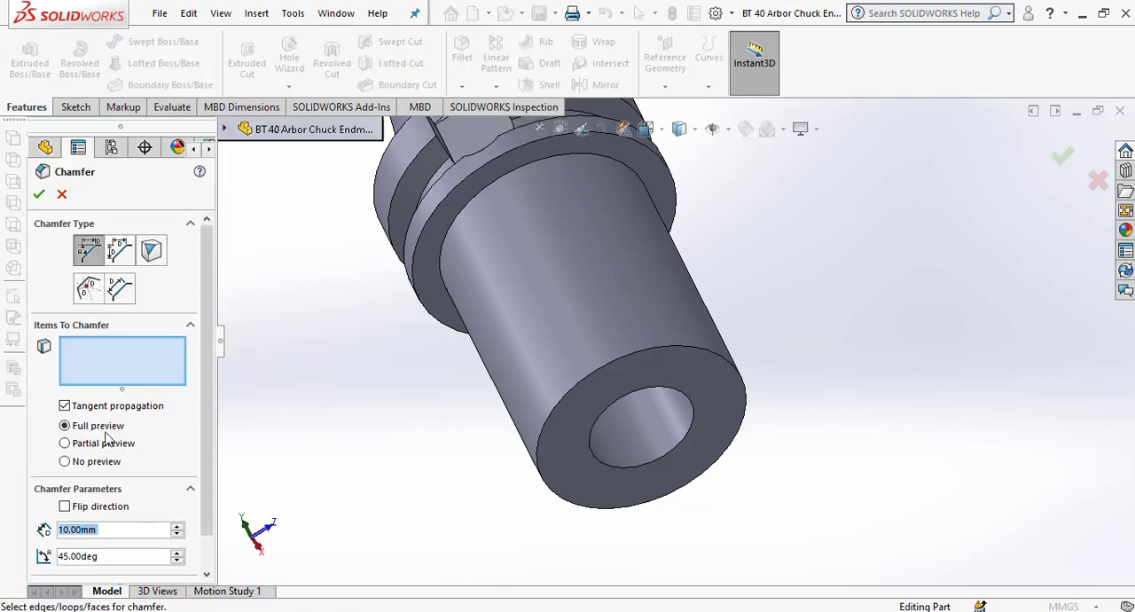
pyautogui.write('5')
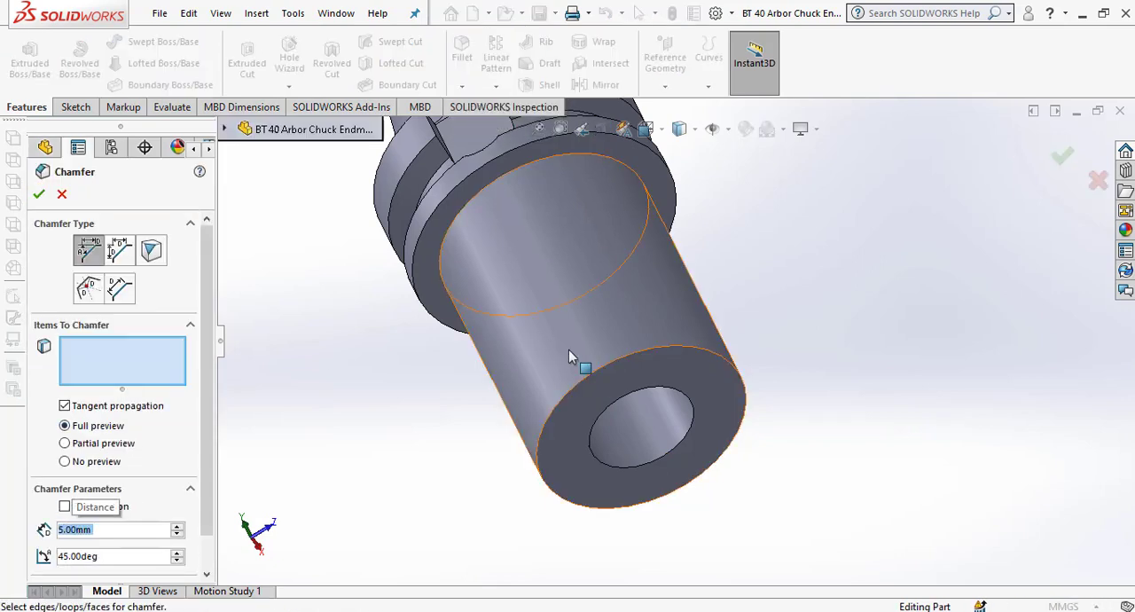
pyautogui.click(725, 362)
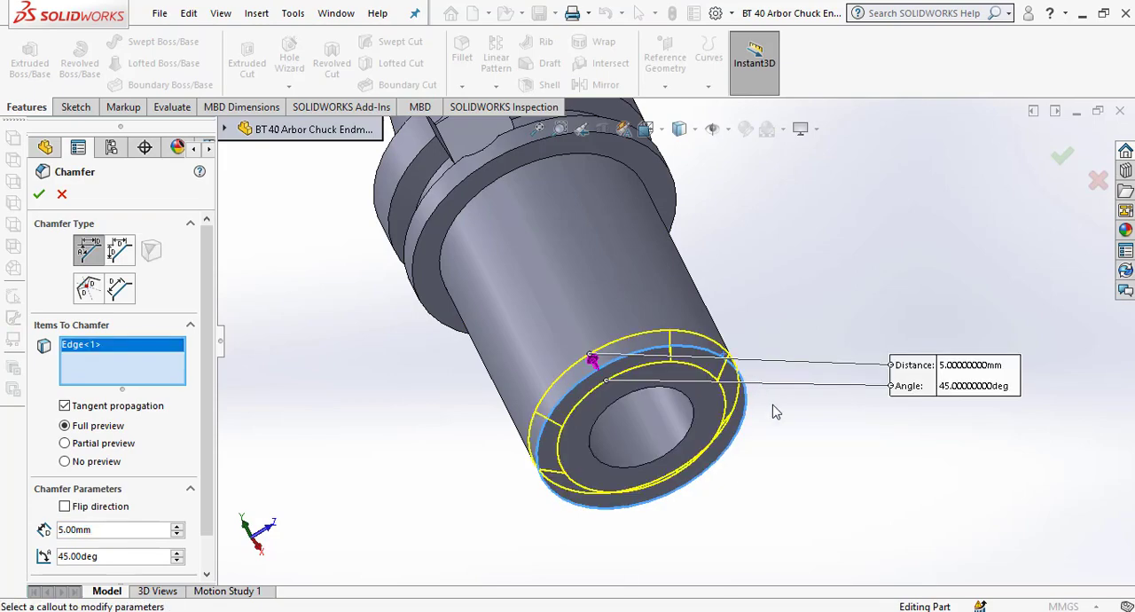
pyautogui.moveTo(791, 443); pyautogui.dragTo(821, 426, button='middle')
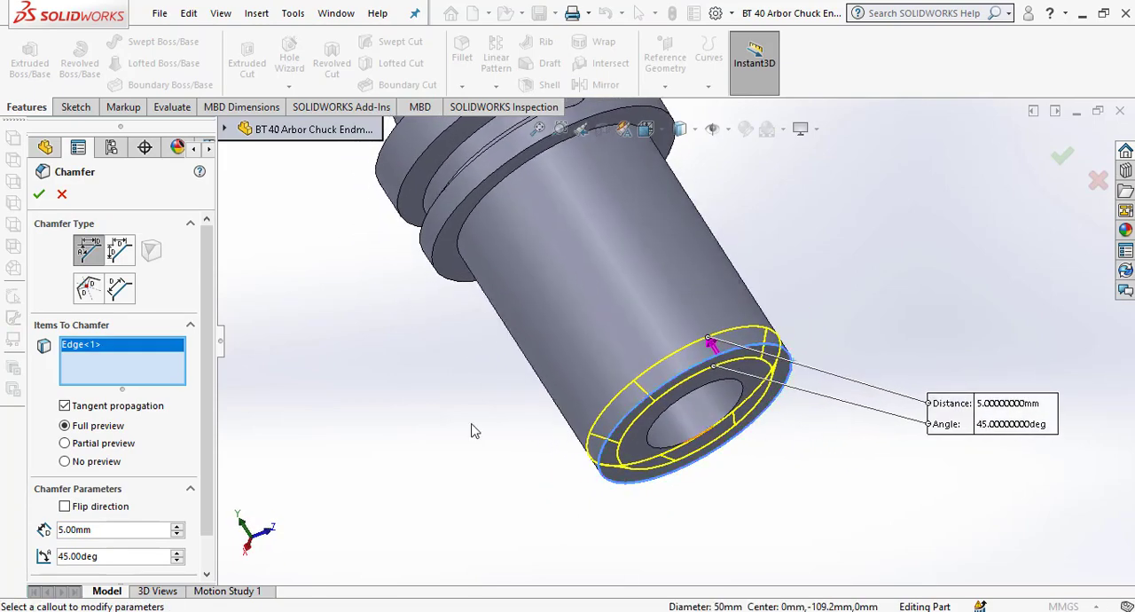
pyautogui.click(37, 194)
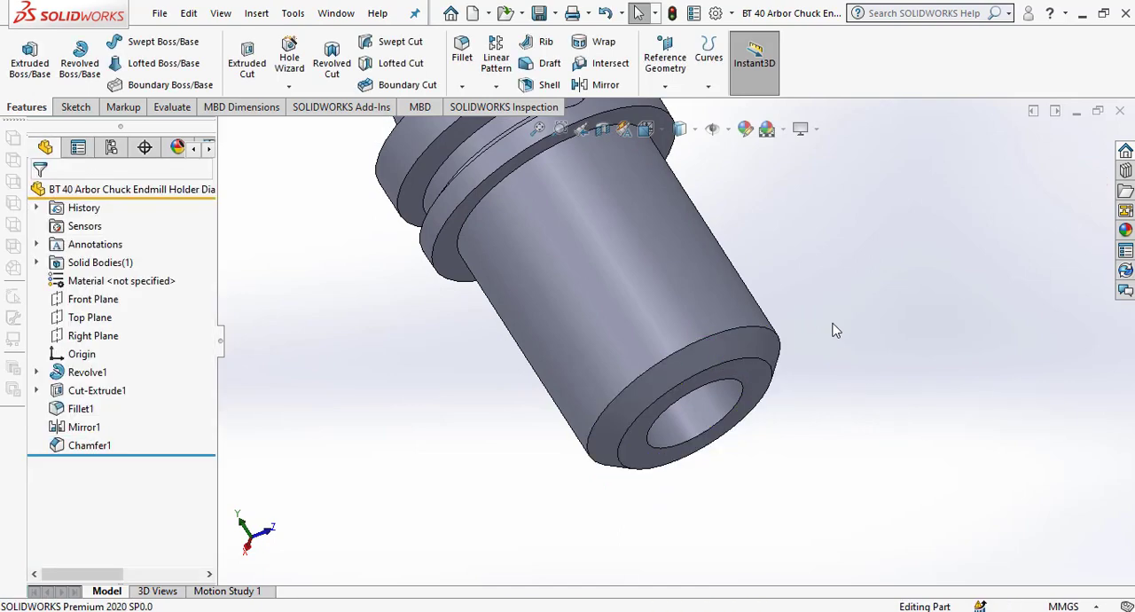
# Fillet the 25 mm bore's mouth edge on the chamfered end with a symmetric 2 mm radius.
pyautogui.scroll(-2, 832, 325)
pyautogui.click(459, 85)
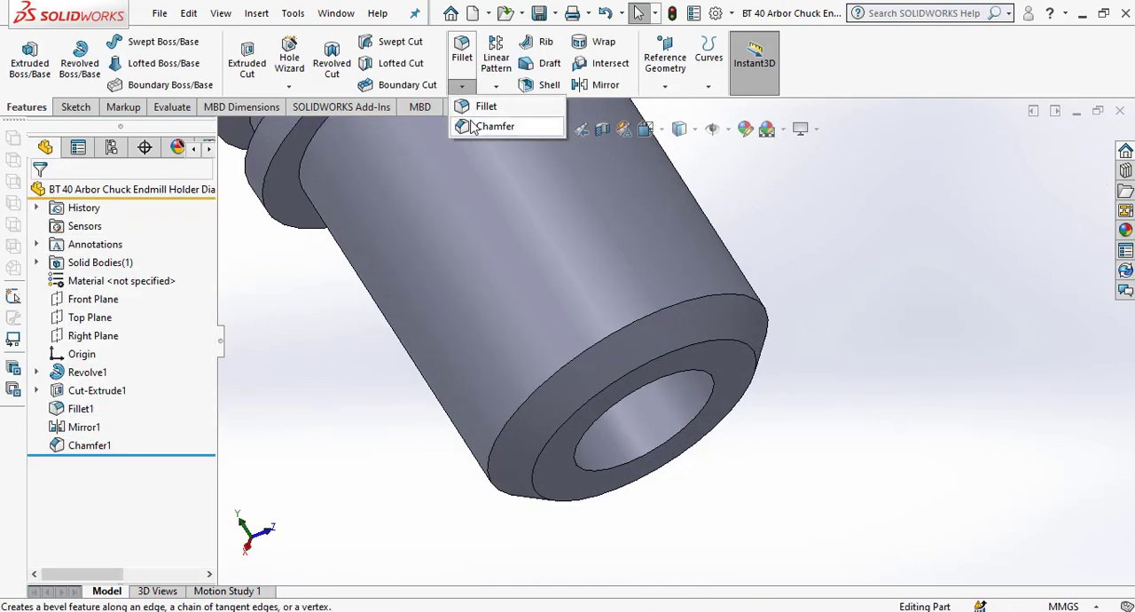
pyautogui.click(483, 109)
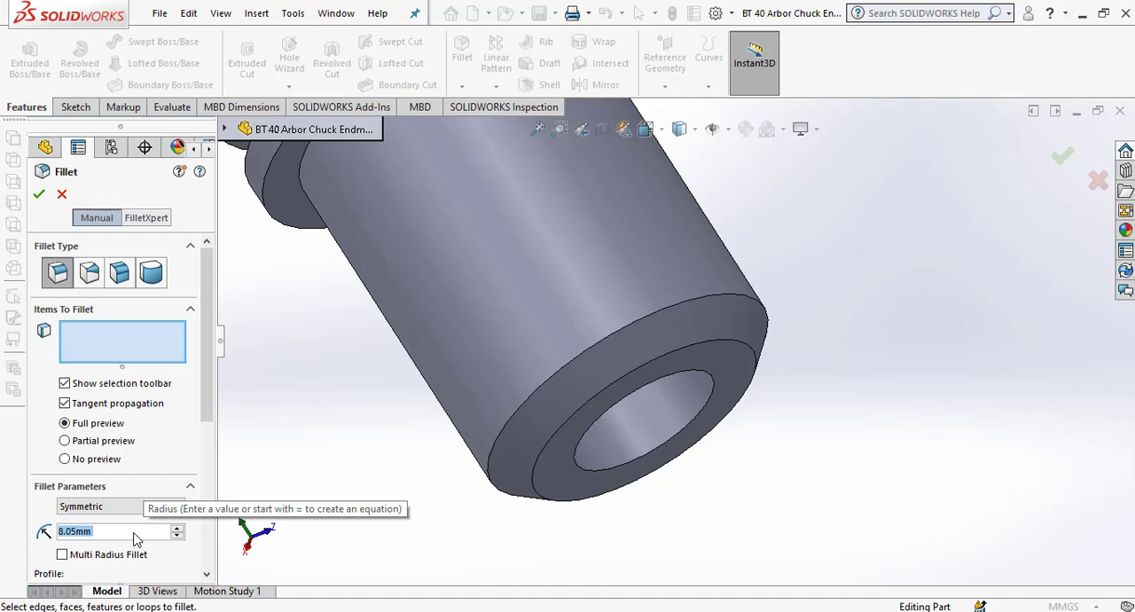
pyautogui.write('4')
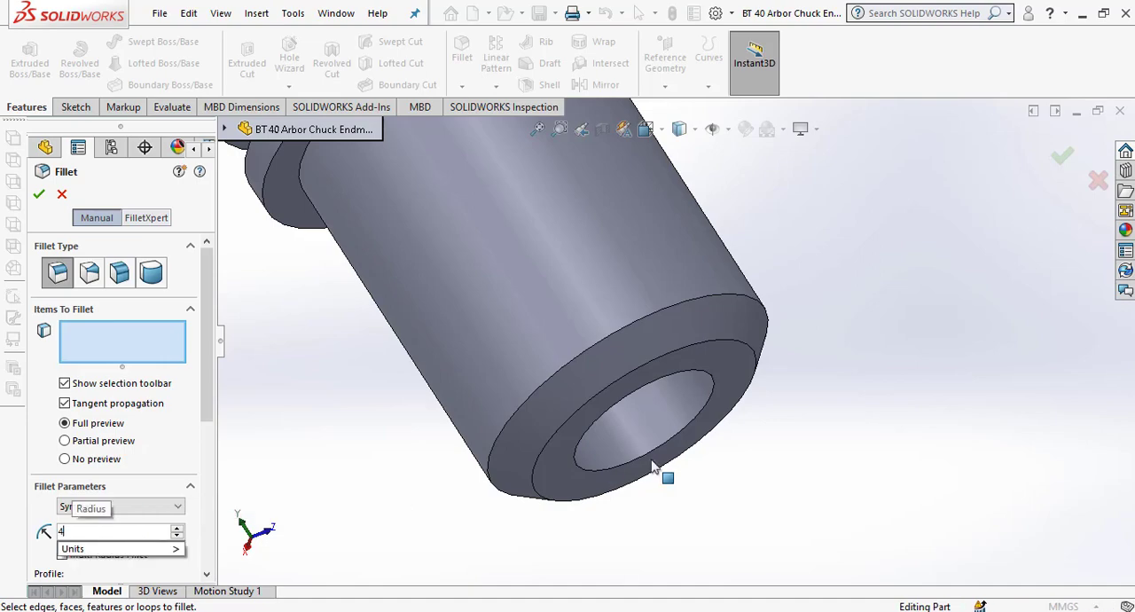
pyautogui.press('Return')
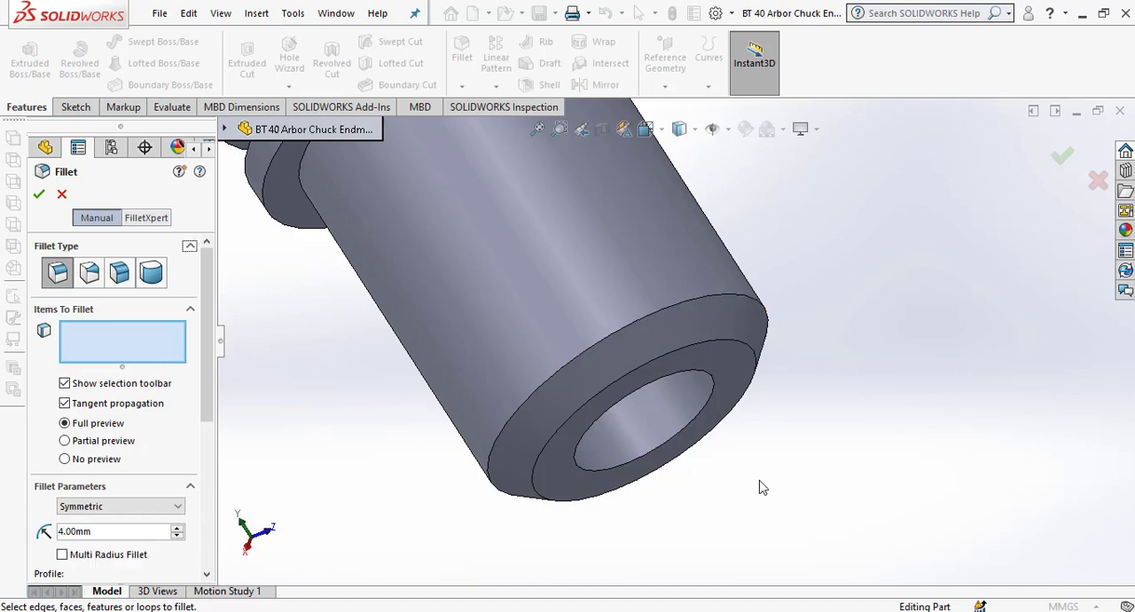
pyautogui.click(702, 410)
pyautogui.moveTo(737, 482); pyautogui.dragTo(664, 363, button='middle')
pyautogui.doubleClick(99, 531)
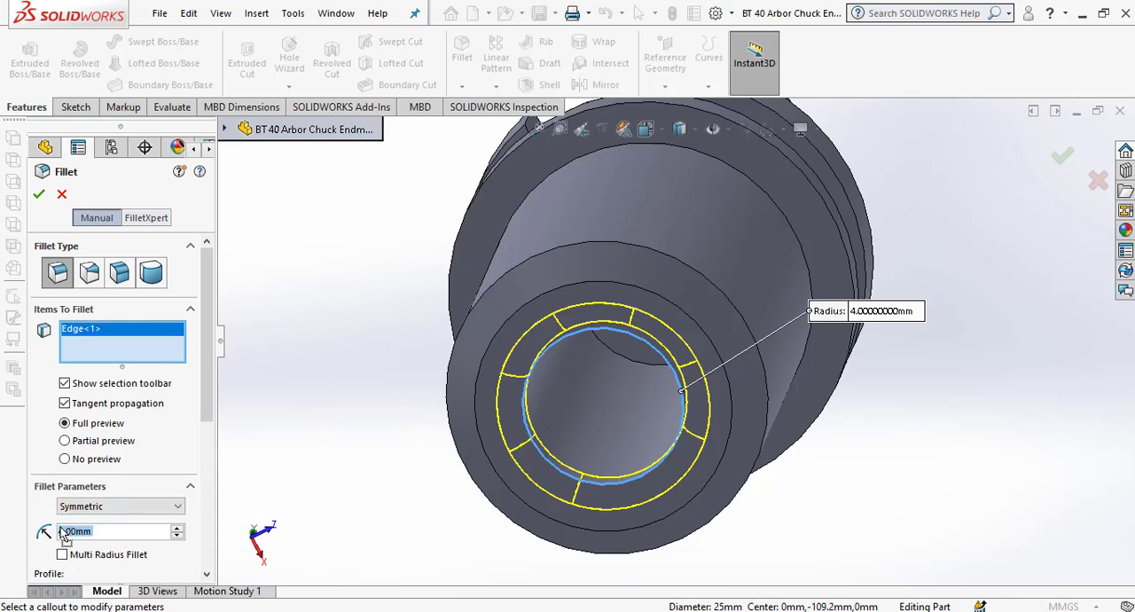
pyautogui.write('2')
pyautogui.press('Return')
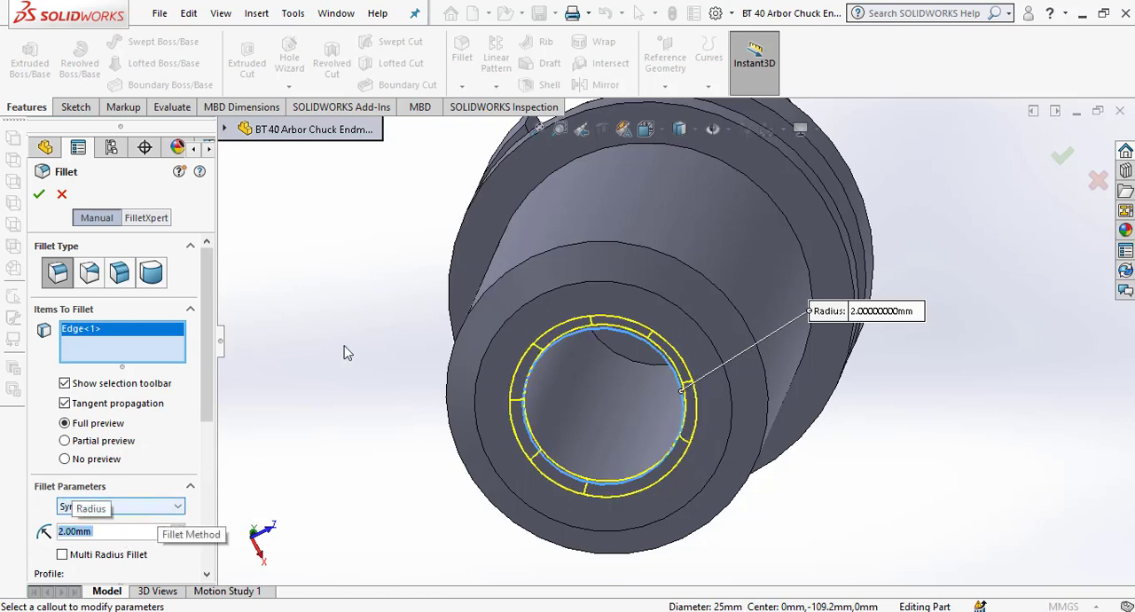
pyautogui.click(39, 200)
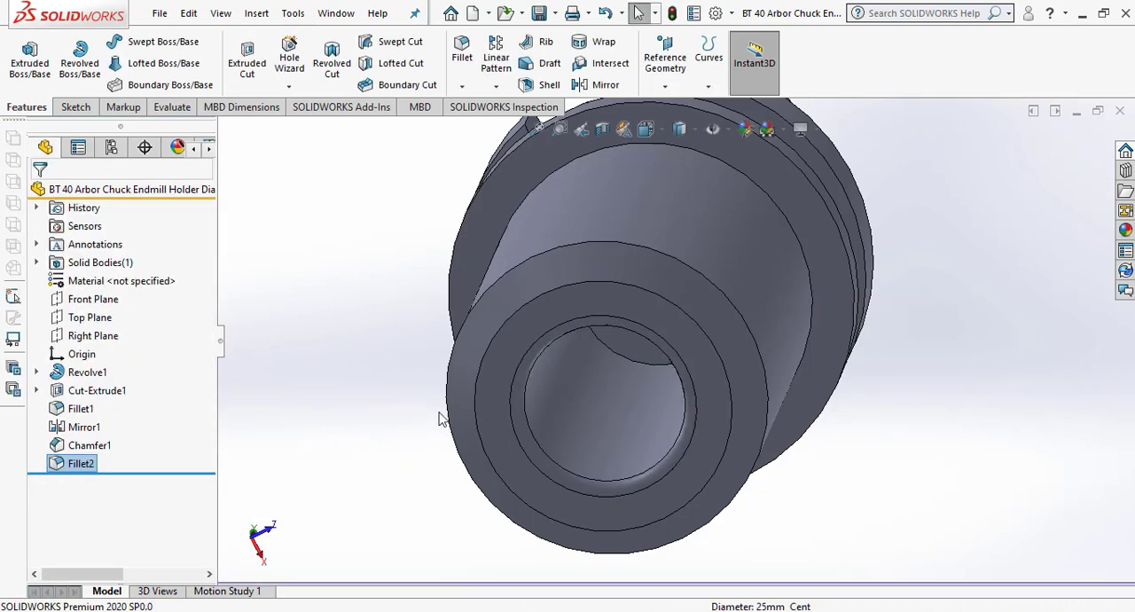
# Close the Internet Download Manager warning dialog that covers the model.
pyautogui.press('z')
pyautogui.moveTo(572, 408); pyautogui.dragTo(704, 504, button='middle')
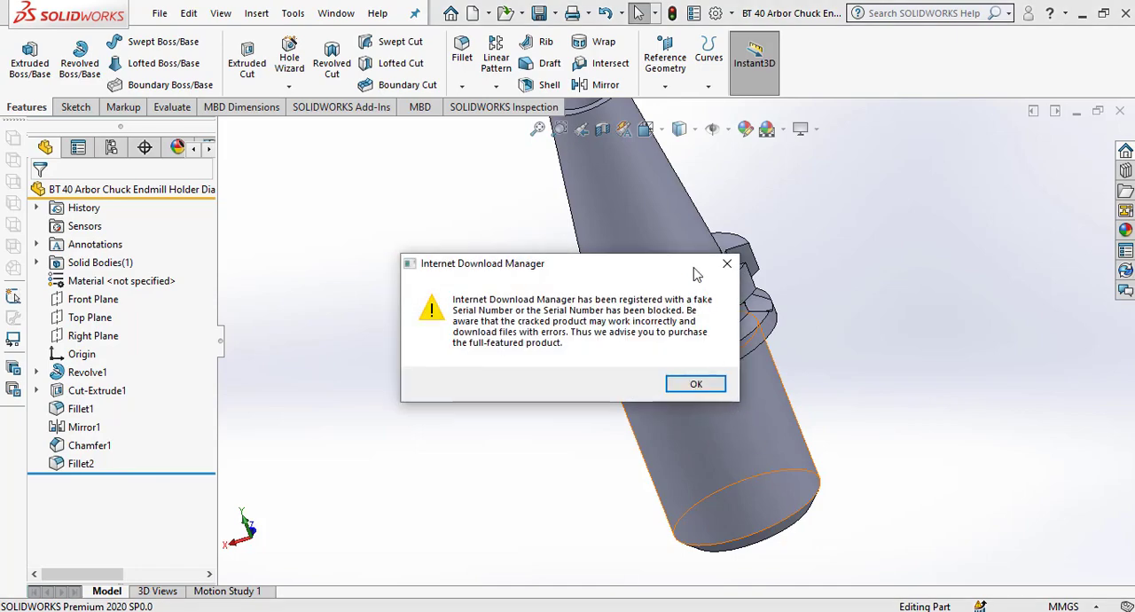
pyautogui.click(726, 264)
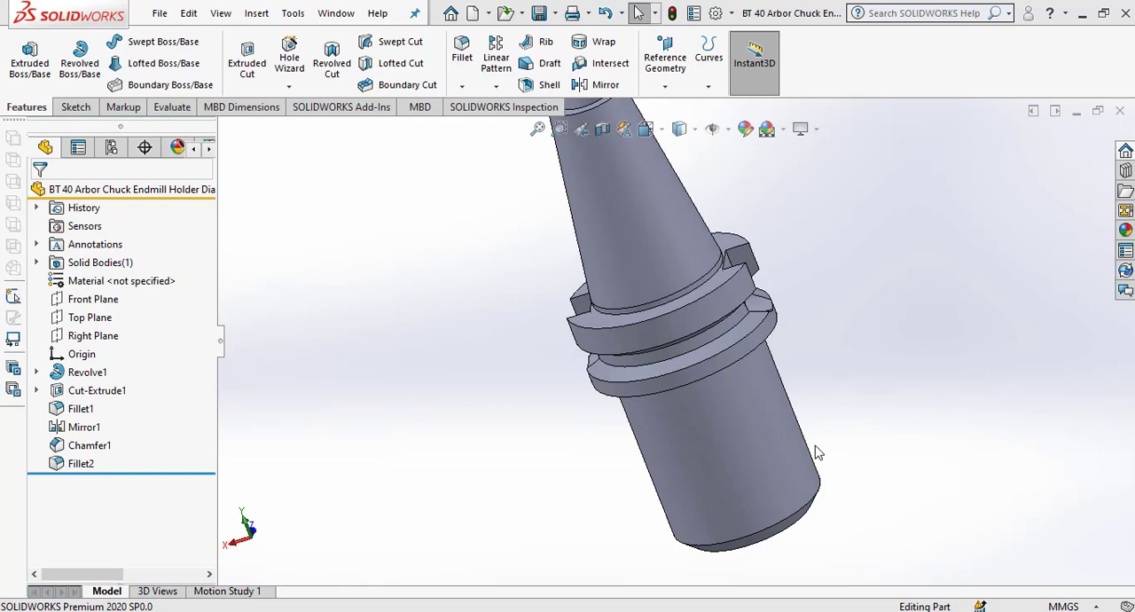
pyautogui.moveTo(752, 473); pyautogui.dragTo(763, 341, button='middle')
pyautogui.scroll(-1, 774, 465)
pyautogui.scroll(4, 774, 466)
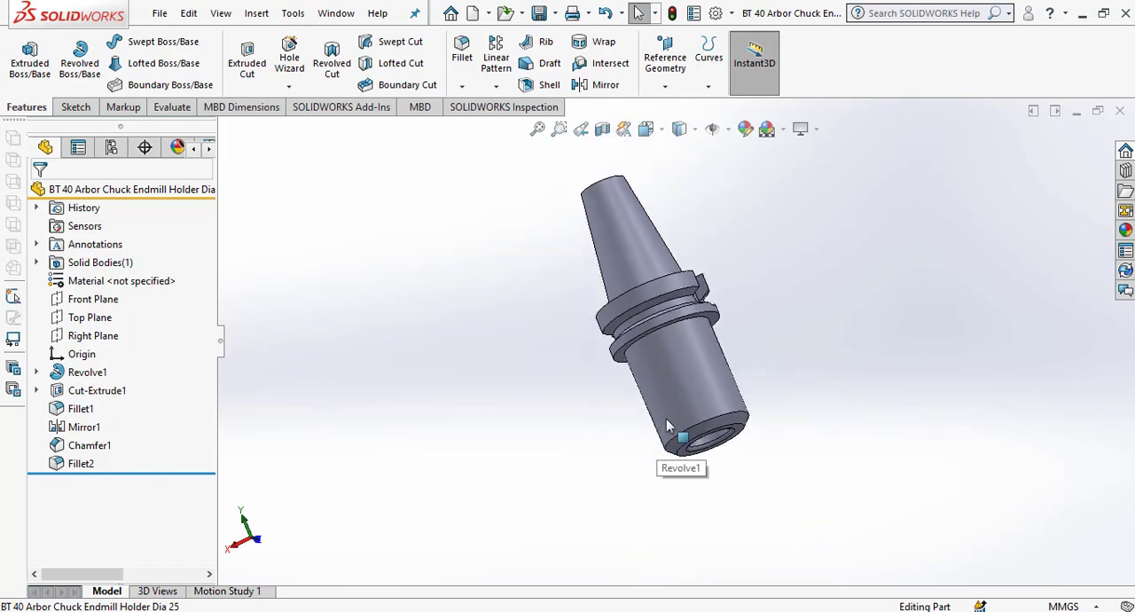
pyautogui.moveTo(666, 418); pyautogui.dragTo(789, 369, button='middle')
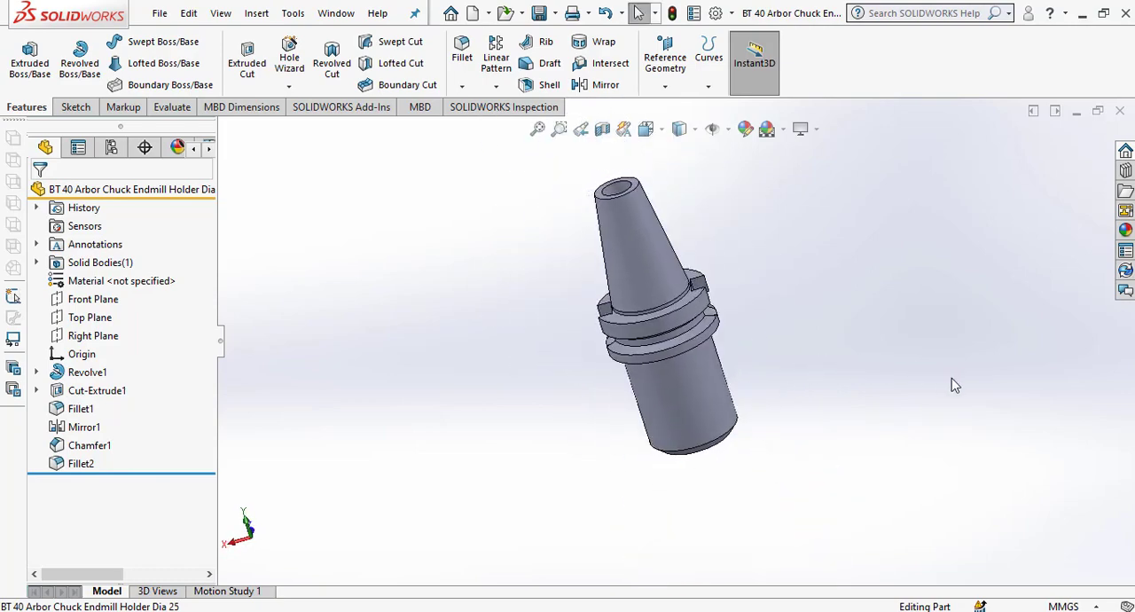
# Start a new sketch on the Front Plane and view it straight on.
pyautogui.press('space')
pyautogui.click(1001, 429)
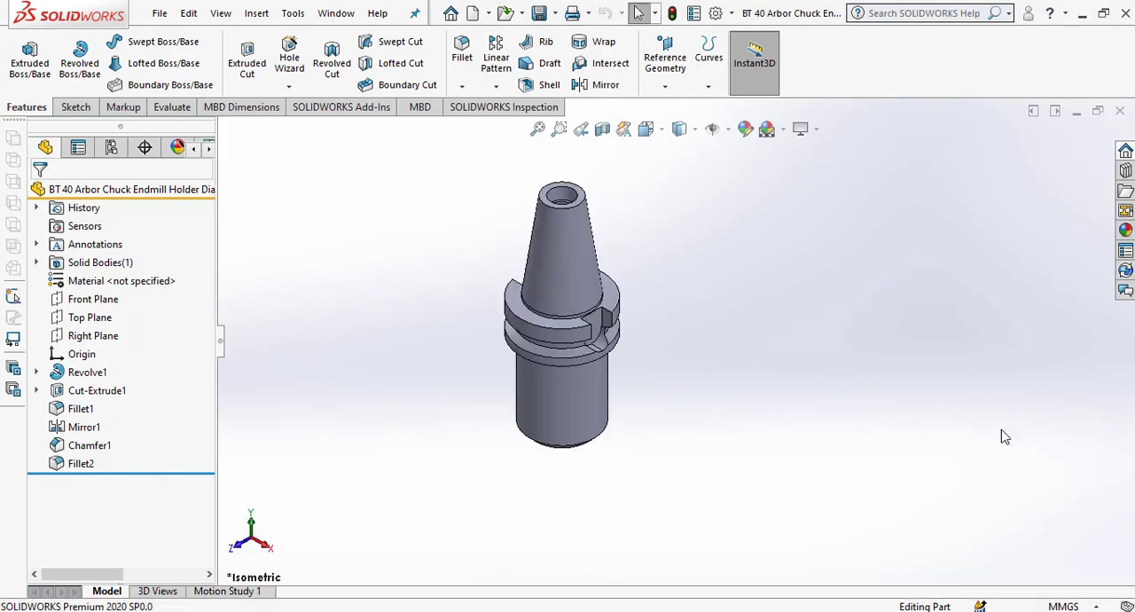
pyautogui.click(85, 301)
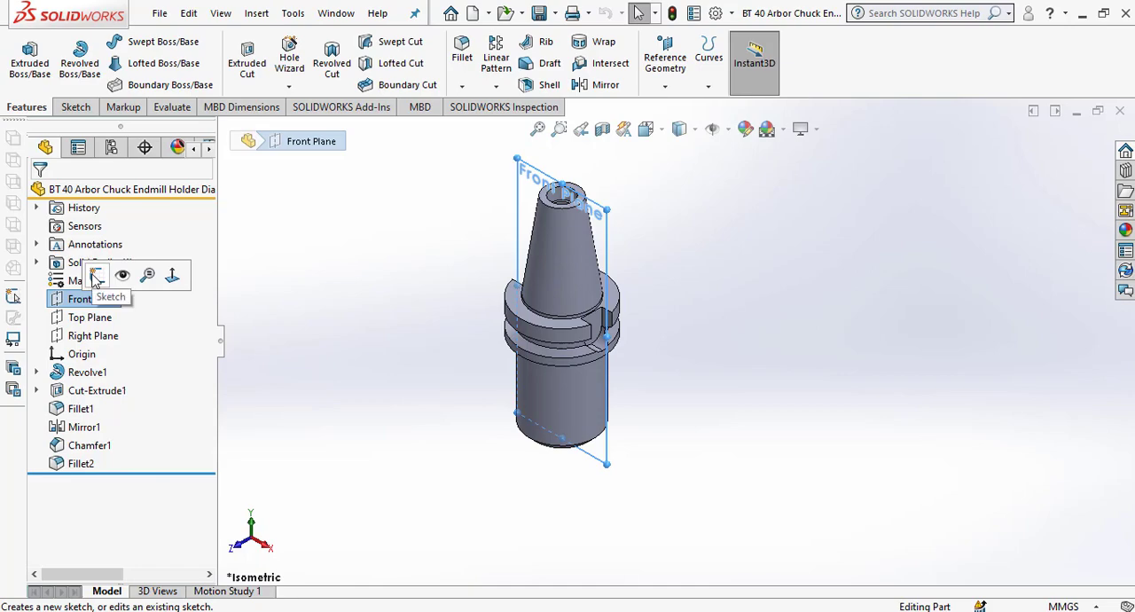
pyautogui.click(96, 276)
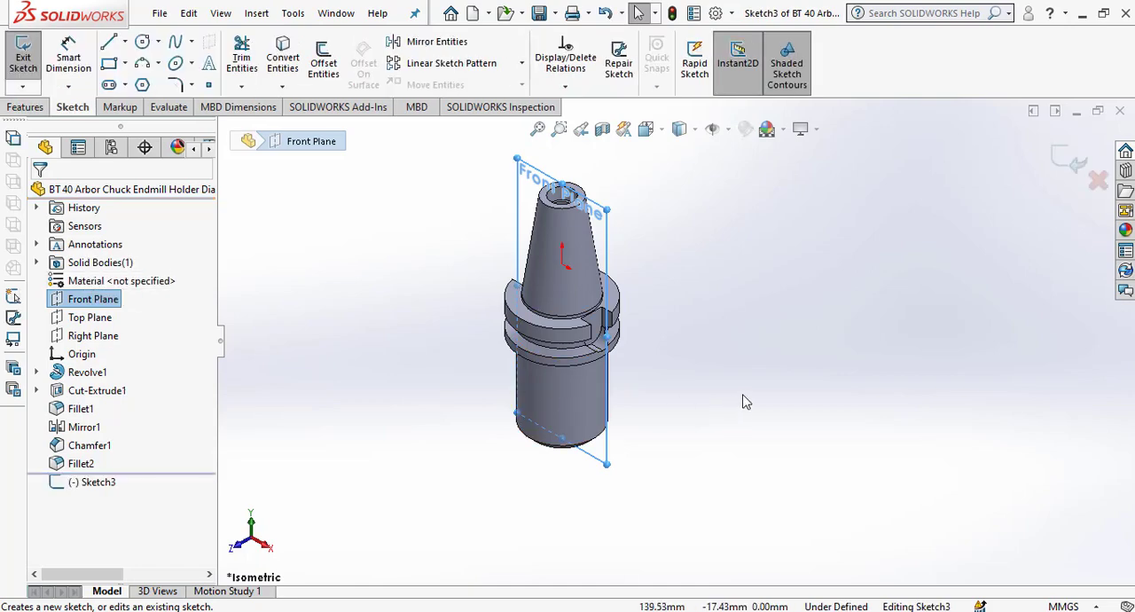
pyautogui.press('space')
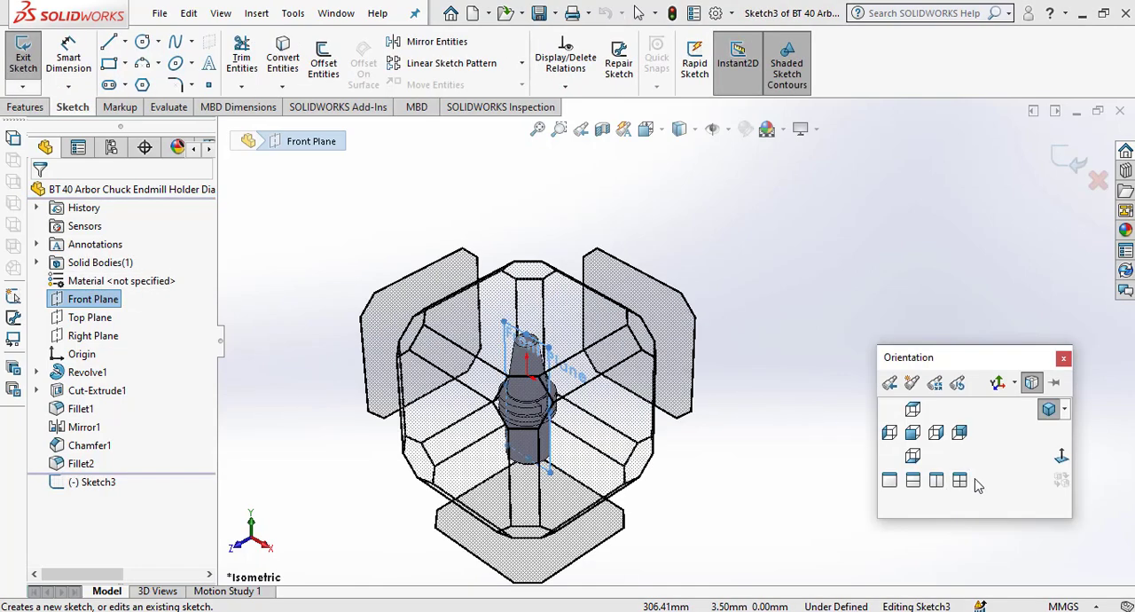
pyautogui.click(1061, 456)
pyautogui.click(793, 452)
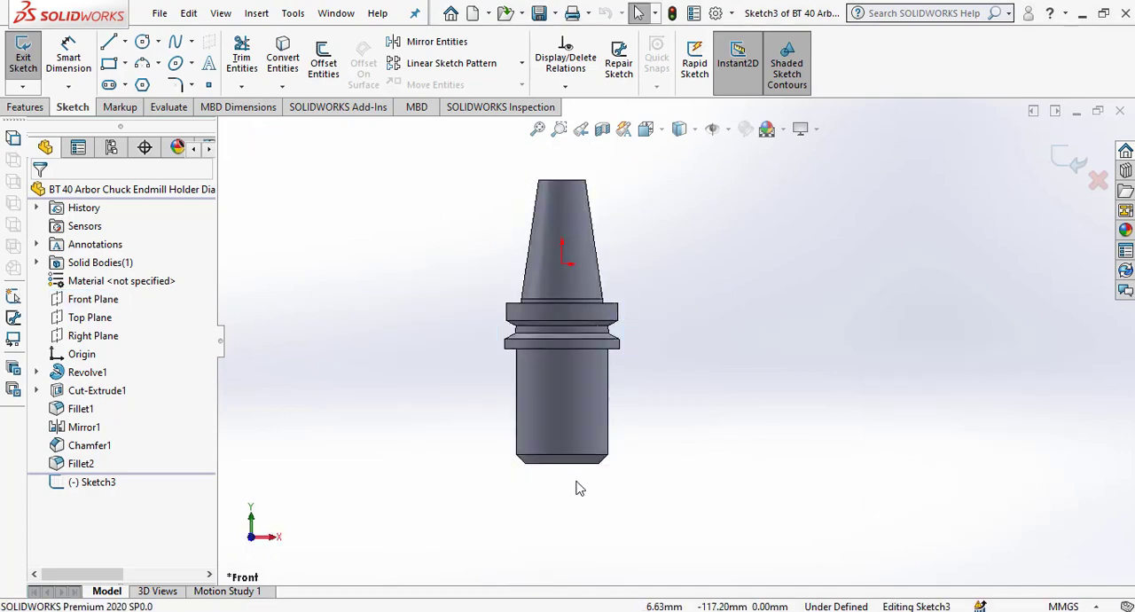
pyautogui.scroll(-3, 576, 482)
pyautogui.click(324, 58)
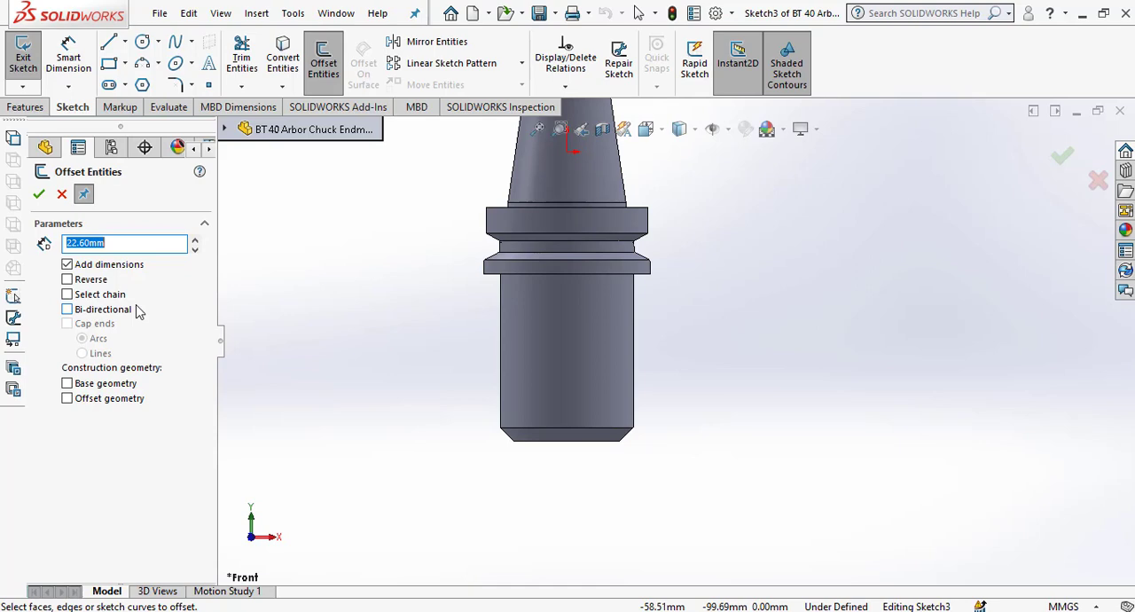
pyautogui.write('25')
pyautogui.press('Return')
# Sketch a circle with a 5.25 mm radius on the cylindrical body's centreline, near its chamfered end.
pyautogui.click(142, 41)
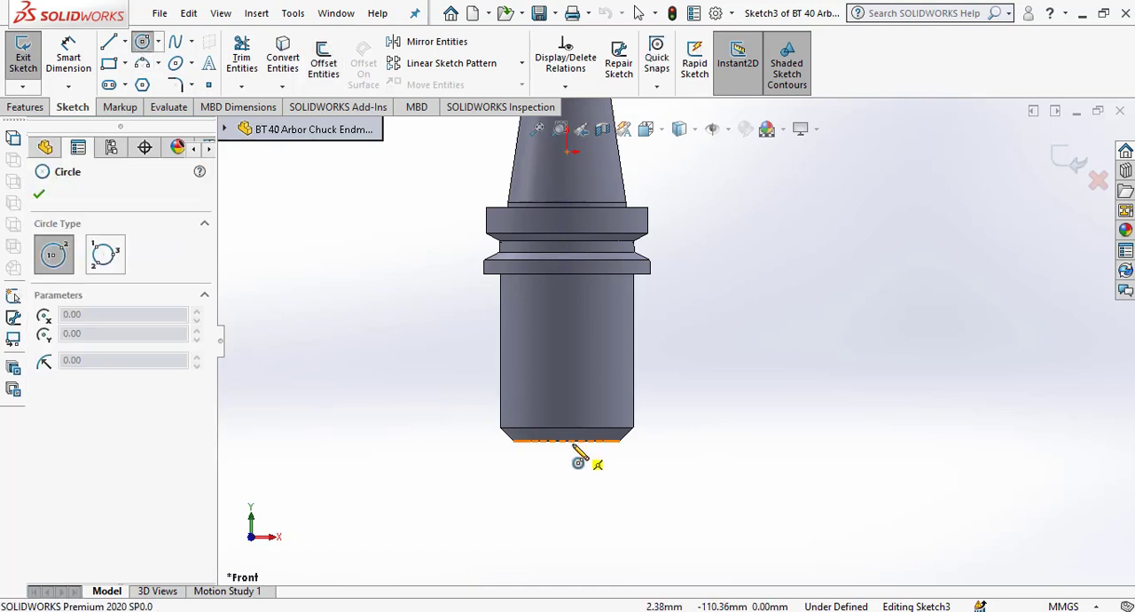
pyautogui.click(568, 441)
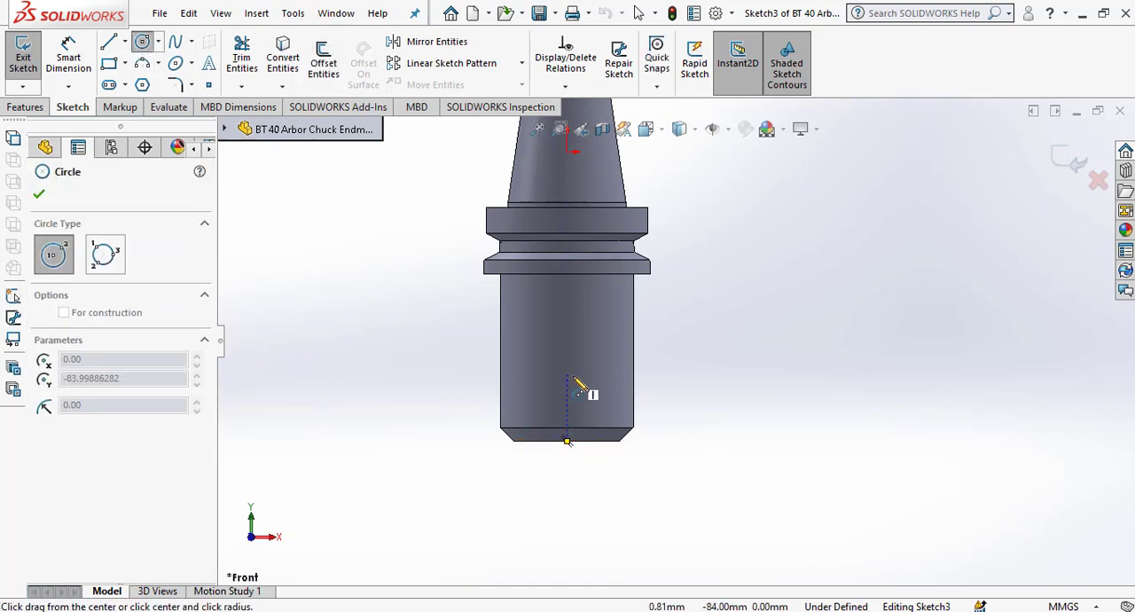
pyautogui.click(577, 379)
pyautogui.scroll(-1, 135, 556)
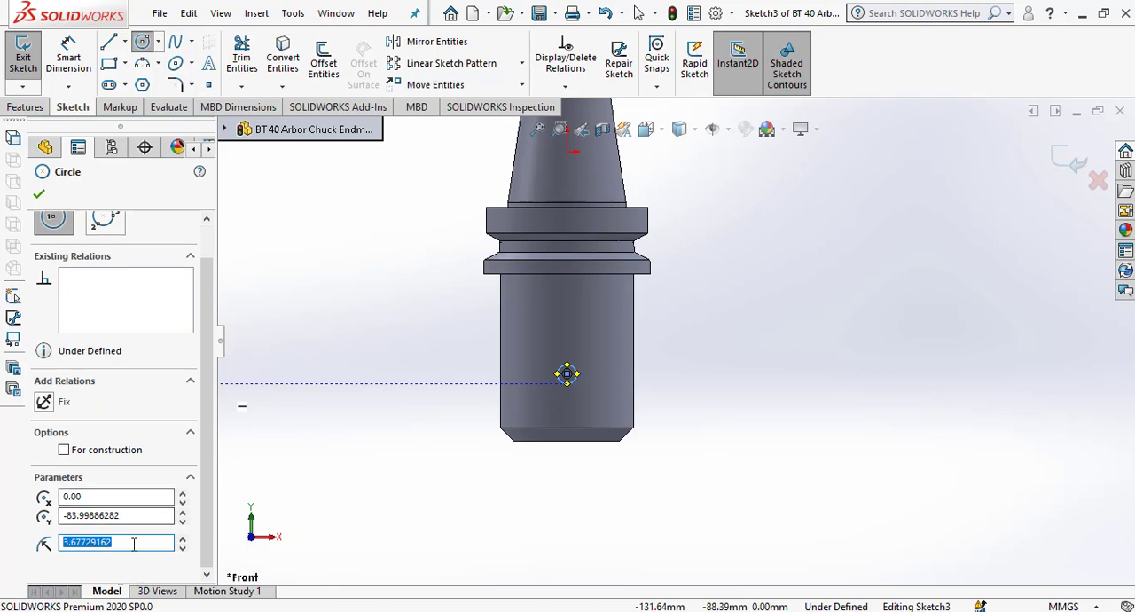
pyautogui.write('10.5')
pyautogui.press('Return')
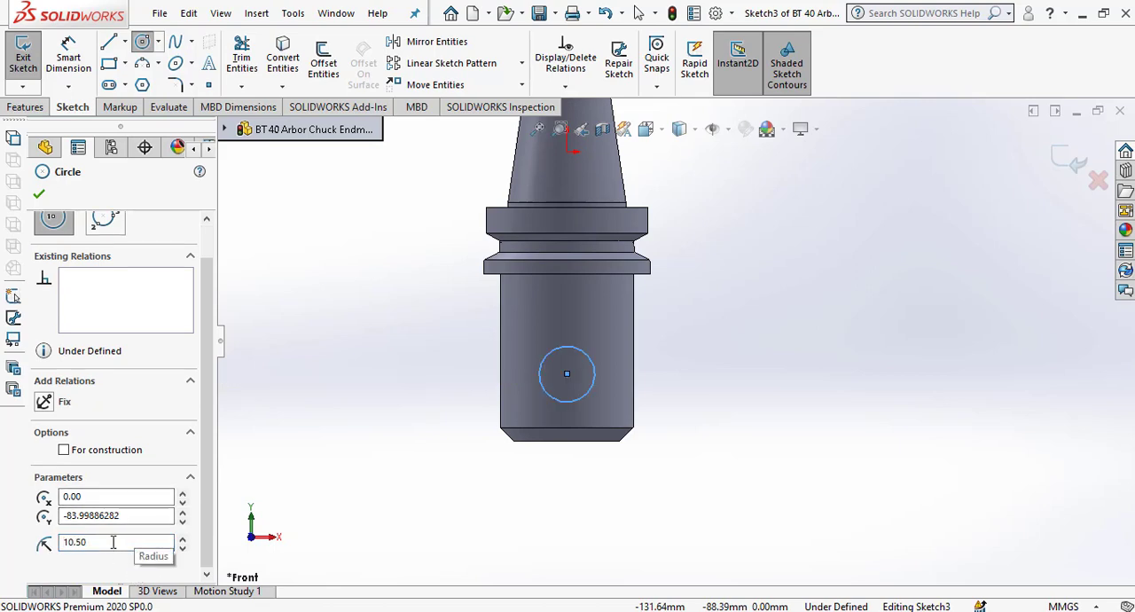
pyautogui.click(113, 542)
pyautogui.write('/2')
pyautogui.press('Return')
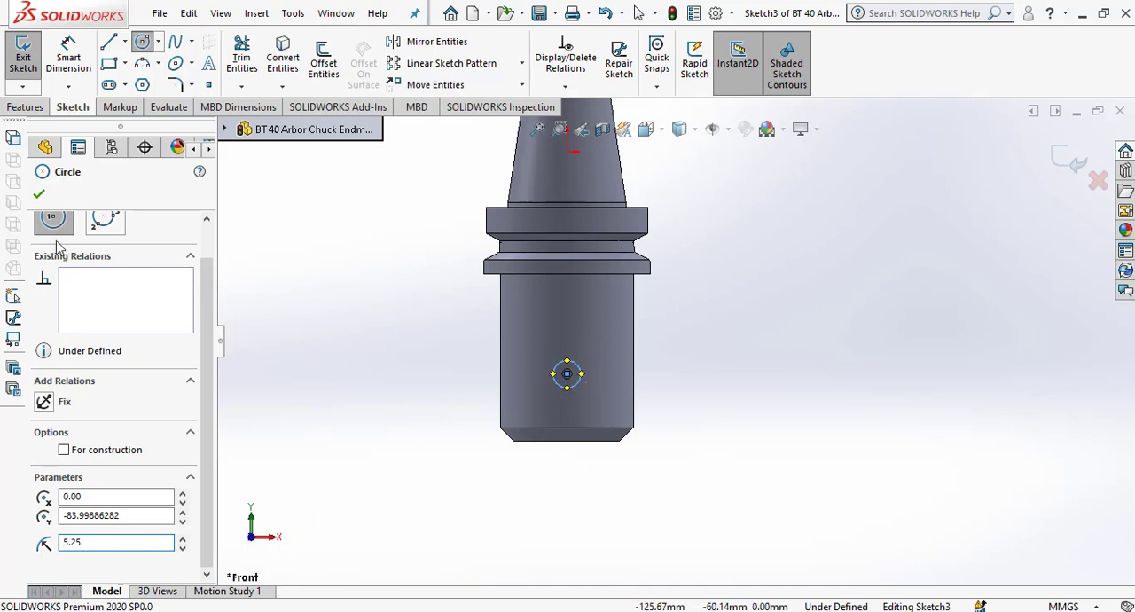
pyautogui.click(39, 196)
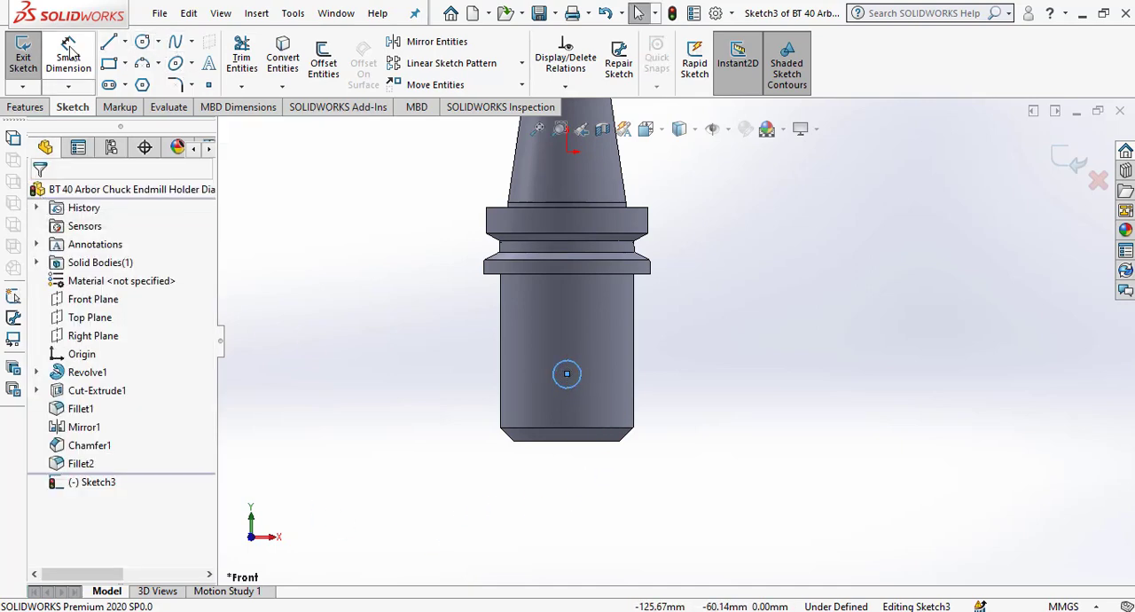
# Dimension the circle's centre 25 mm from the body's chamfered end face.
pyautogui.click(581, 397)
pyautogui.click(578, 440)
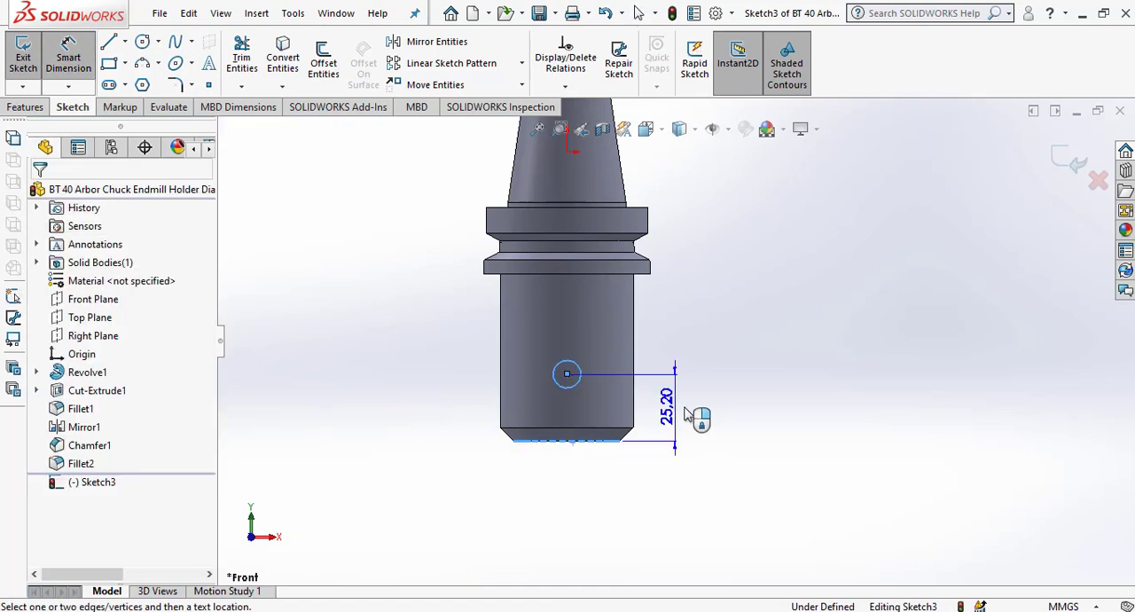
pyautogui.click(697, 424)
pyautogui.write('25.20113718mm')
pyautogui.press('Return')
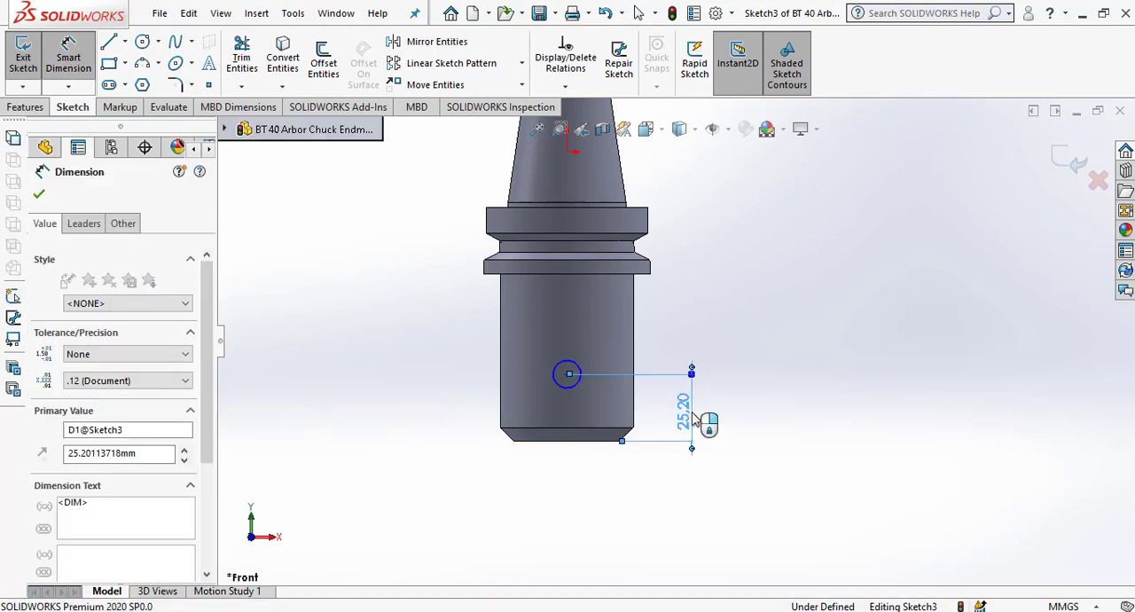
pyautogui.click(614, 513)
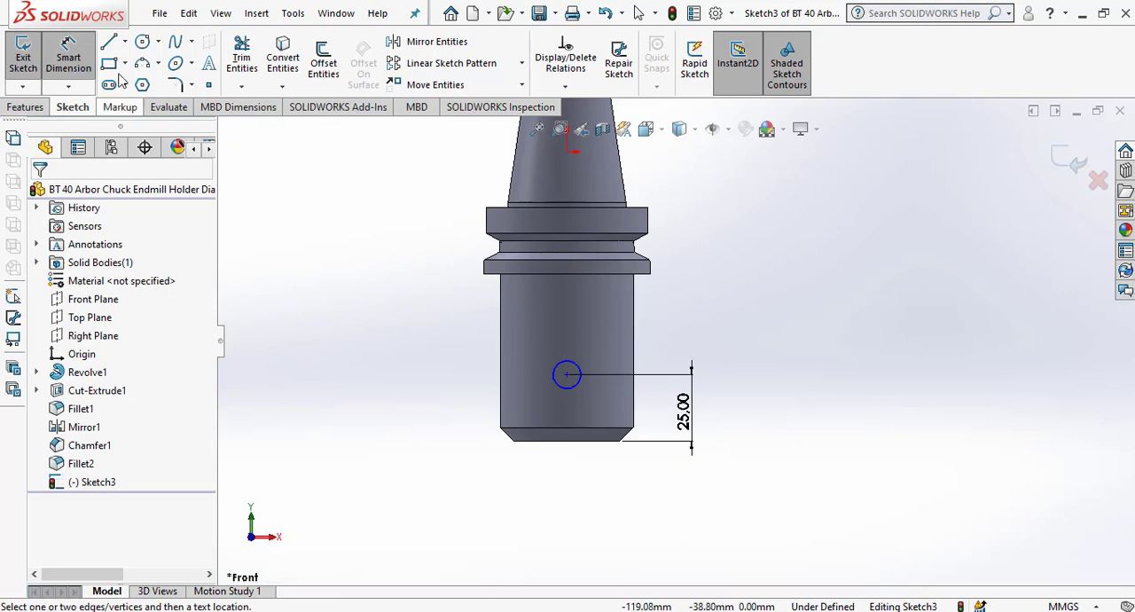
# Sketch a second circle of about 5.4 mm radius on the centreline, about 19 mm above the first circle.
pyautogui.click(142, 42)
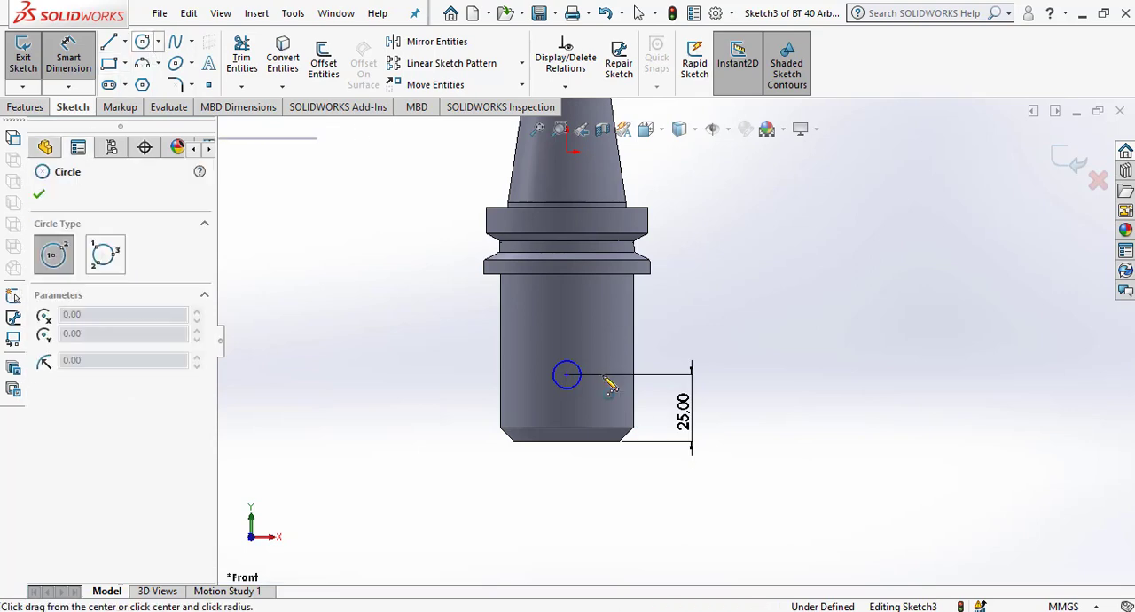
pyautogui.click(567, 324)
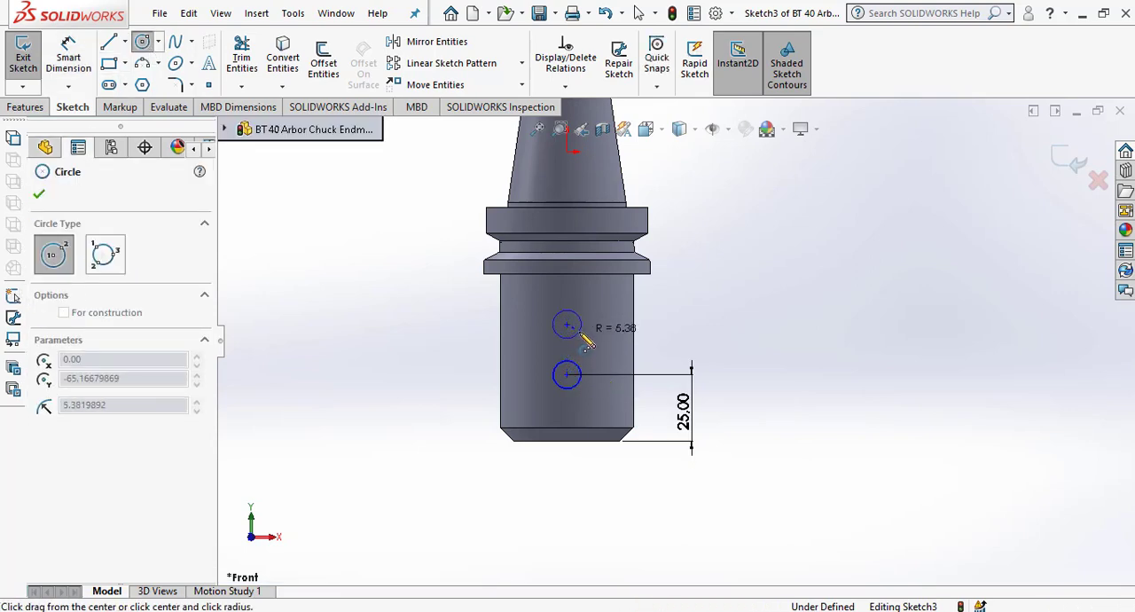
pyautogui.click(579, 332)
pyautogui.press('Escape')
pyautogui.press('Escape')
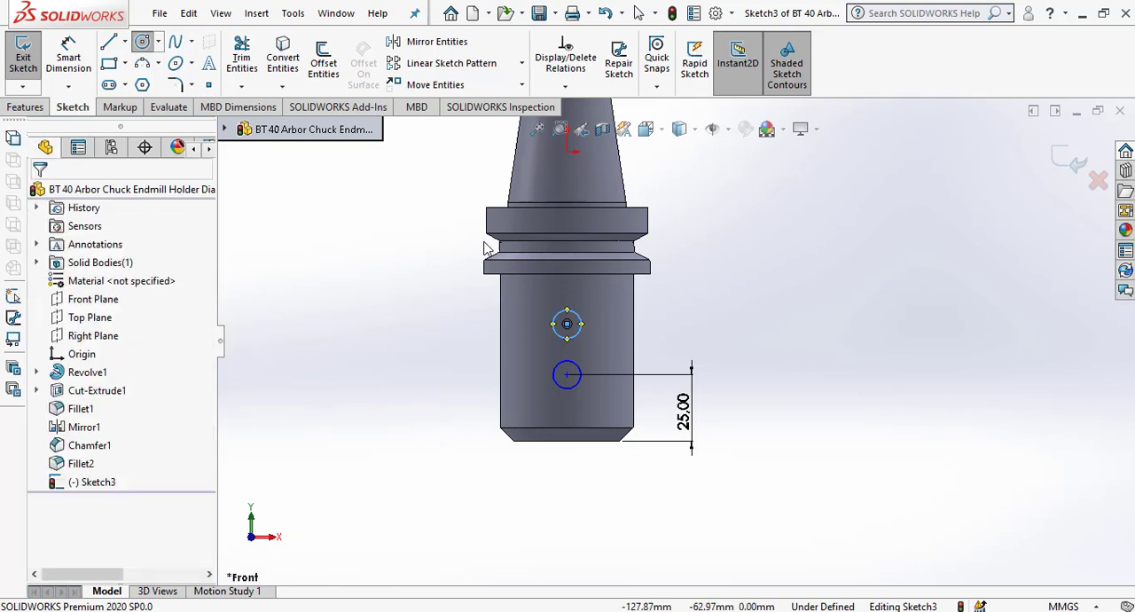
# Dimension the lower circle's diameter.
pyautogui.click(70, 61)
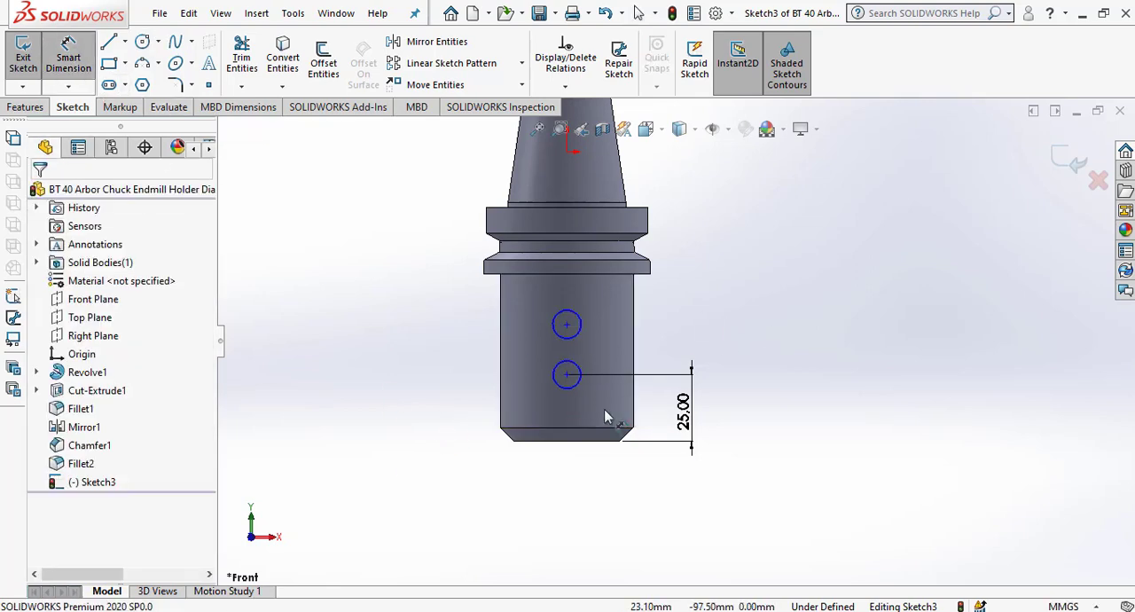
pyautogui.click(577, 387)
pyautogui.click(456, 412)
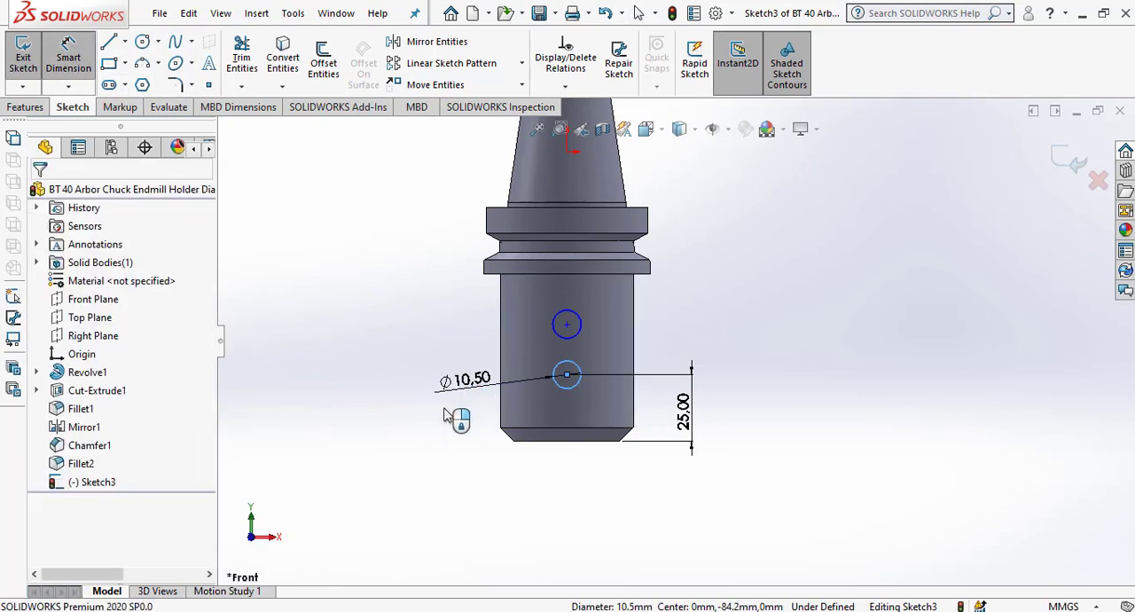
pyautogui.click(393, 366)
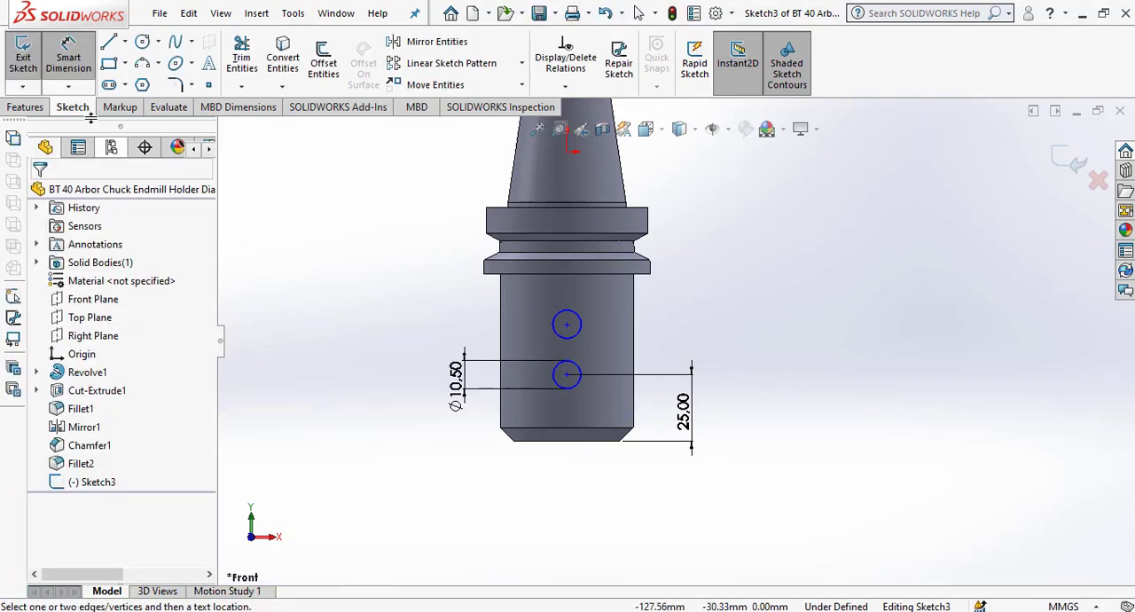
# Add an Equal relation between the two circles.
pyautogui.click(68, 55)
pyautogui.click(577, 394)
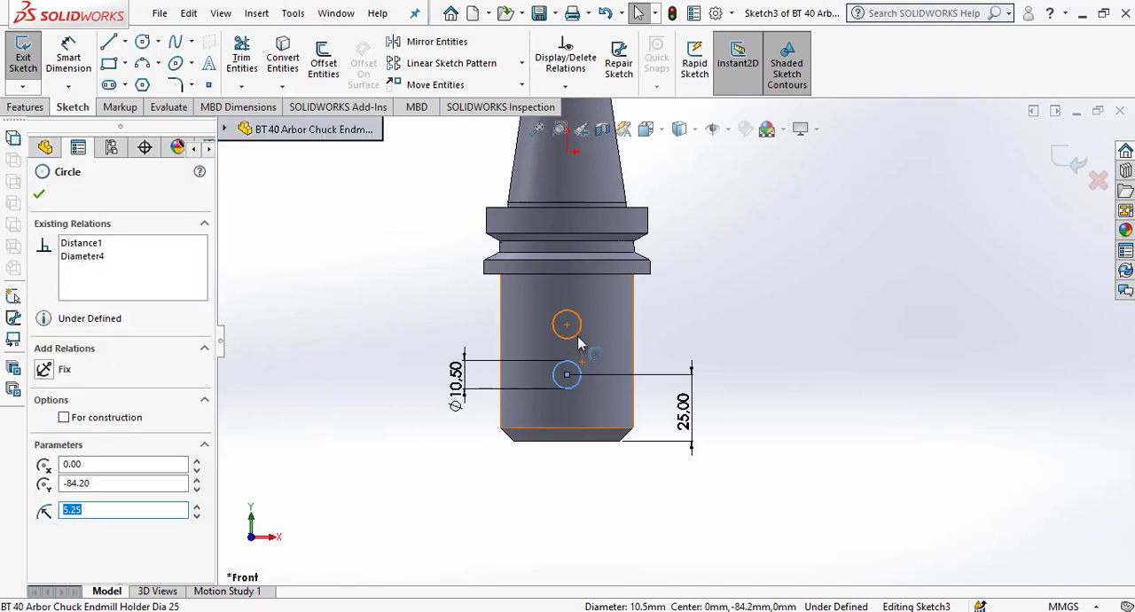
pyautogui.keyDown('ctrl'); pyautogui.click(578, 340); pyautogui.keyUp('ctrl')
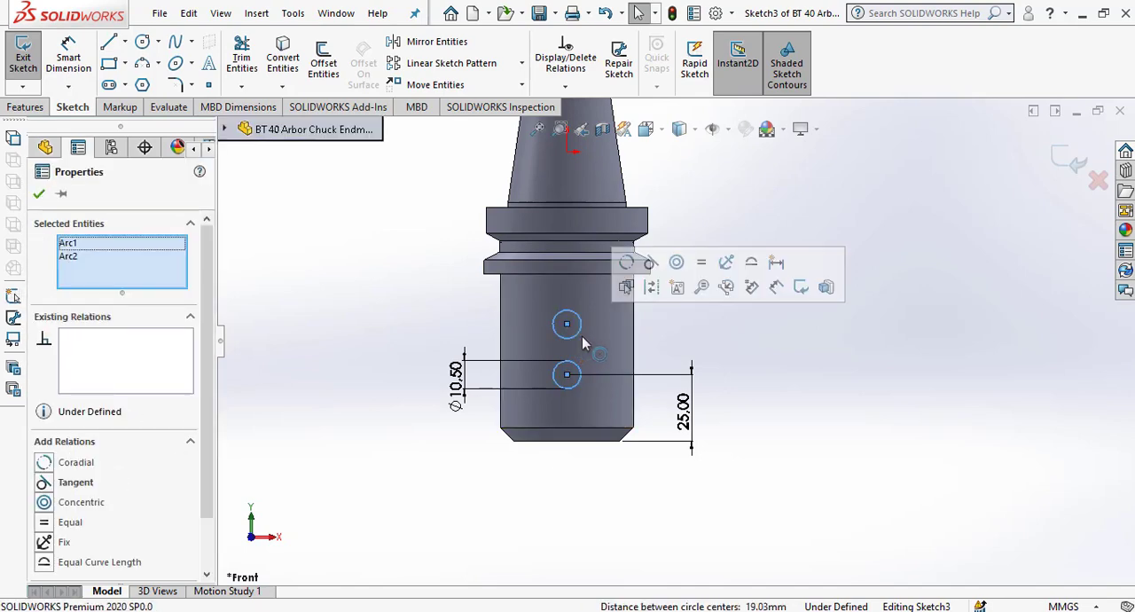
pyautogui.click(702, 263)
pyautogui.press('Escape')
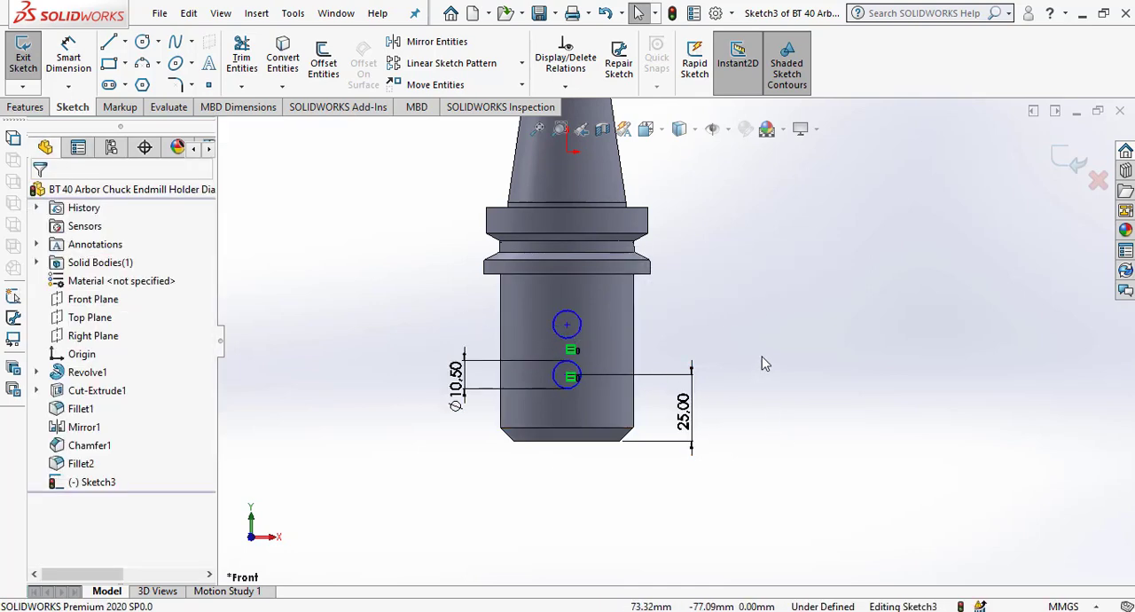
# Set the distance between the two circle centres to 20 mm.
pyautogui.click(74, 46)
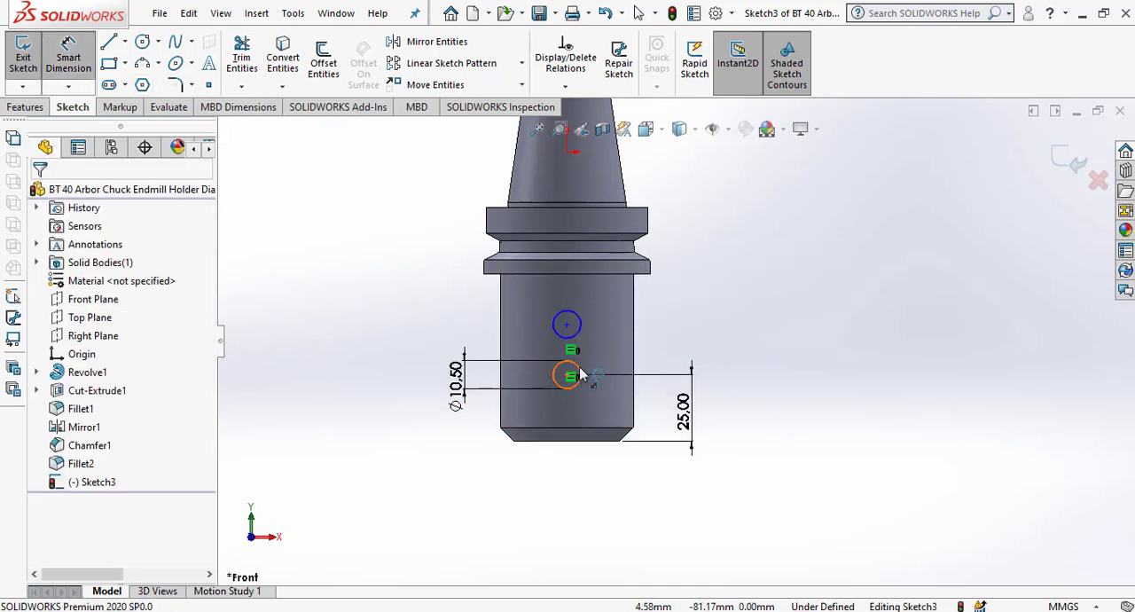
pyautogui.click(582, 329)
pyautogui.click(581, 377)
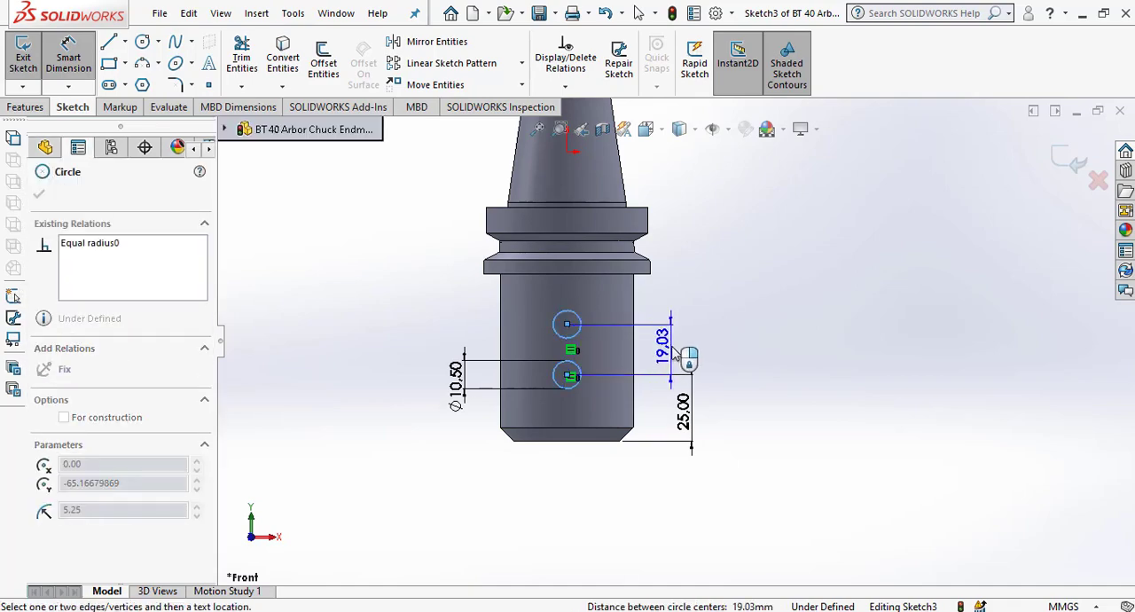
pyautogui.click(687, 351)
pyautogui.write('20')
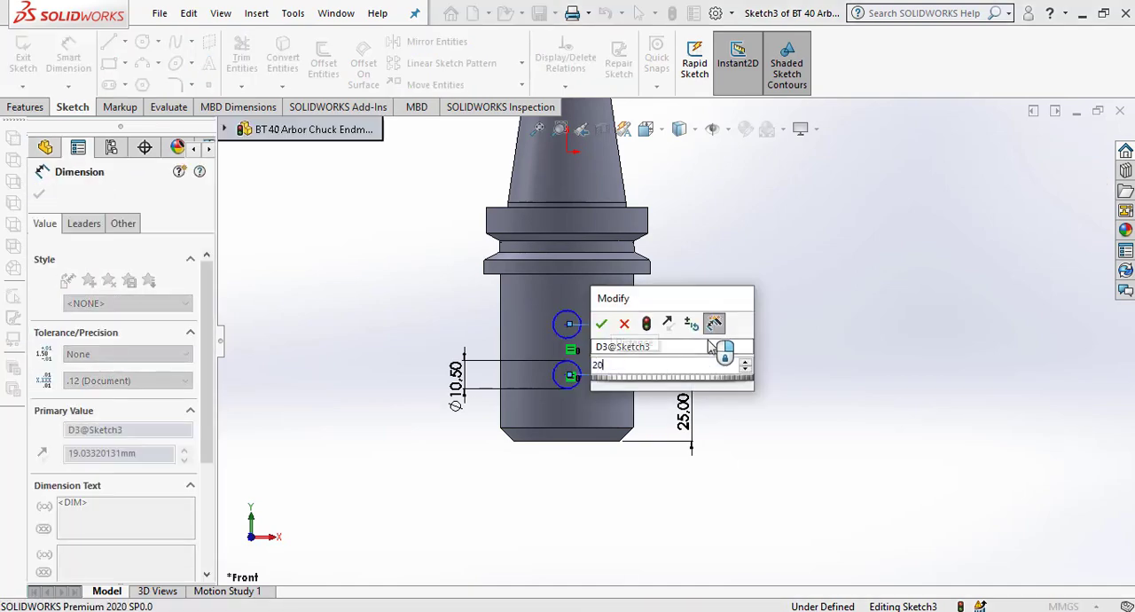
pyautogui.press('Return')
pyautogui.press('Escape')
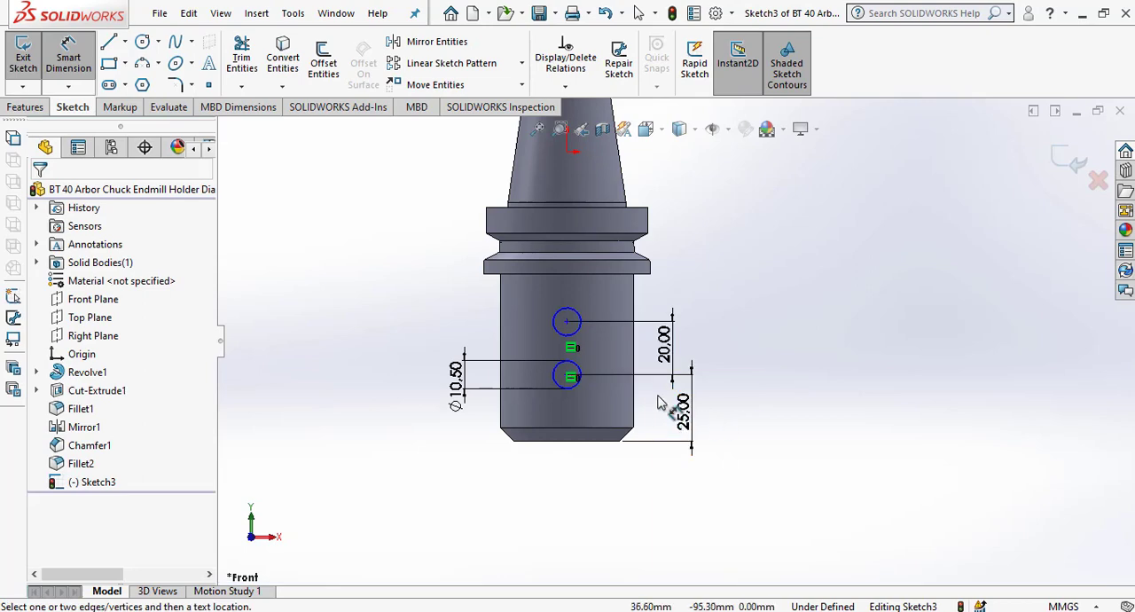
# Finish the sketch and cut-extrude both circles Through All in the reversed direction, making two holes in one side of the cylindrical body.
pyautogui.scroll(-2, 630, 371)
pyautogui.moveTo(664, 385); pyautogui.dragTo(658, 429, button='middle')
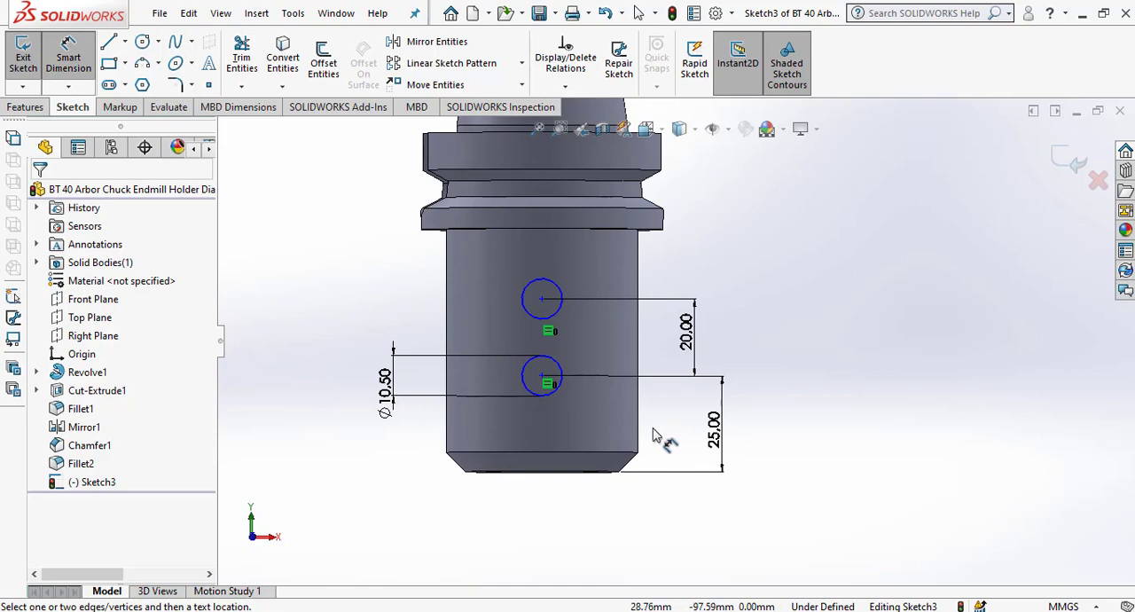
pyautogui.click(1070, 162)
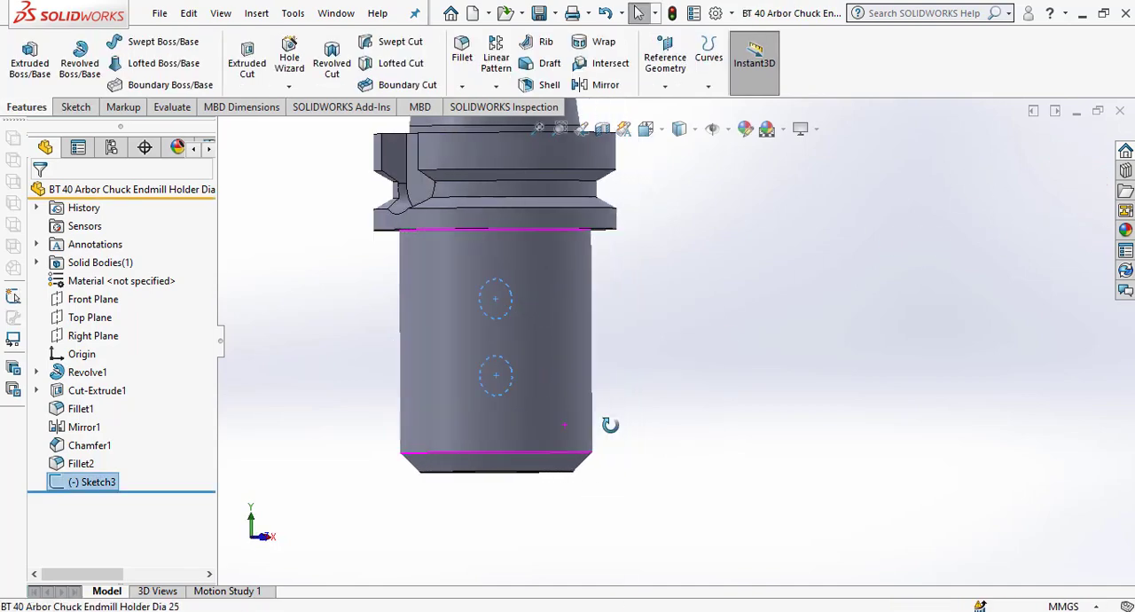
pyautogui.click(246, 62)
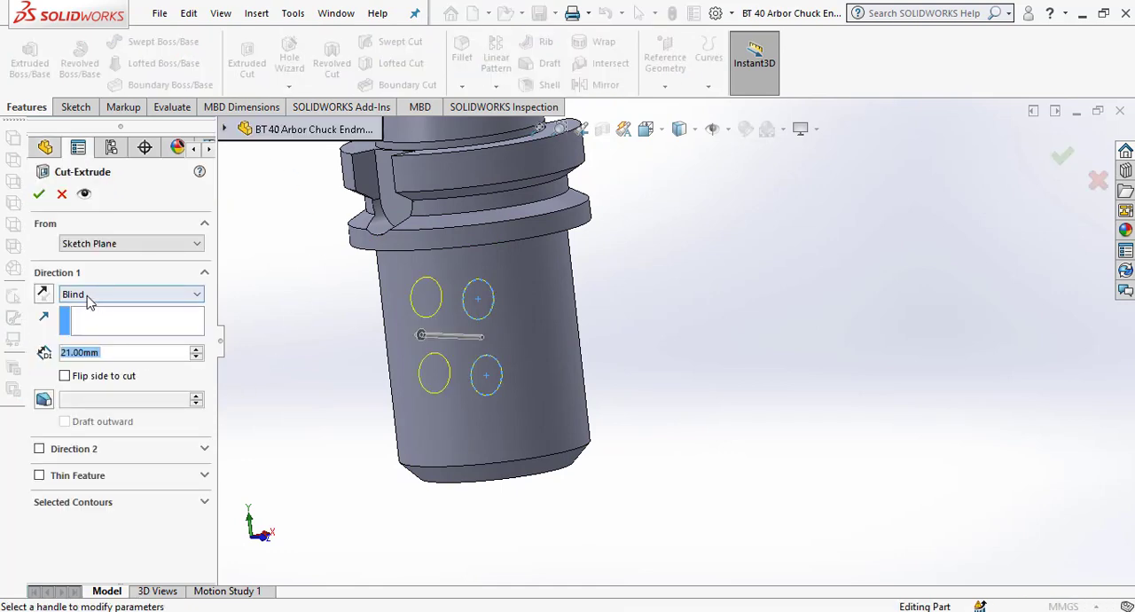
pyautogui.click(42, 294)
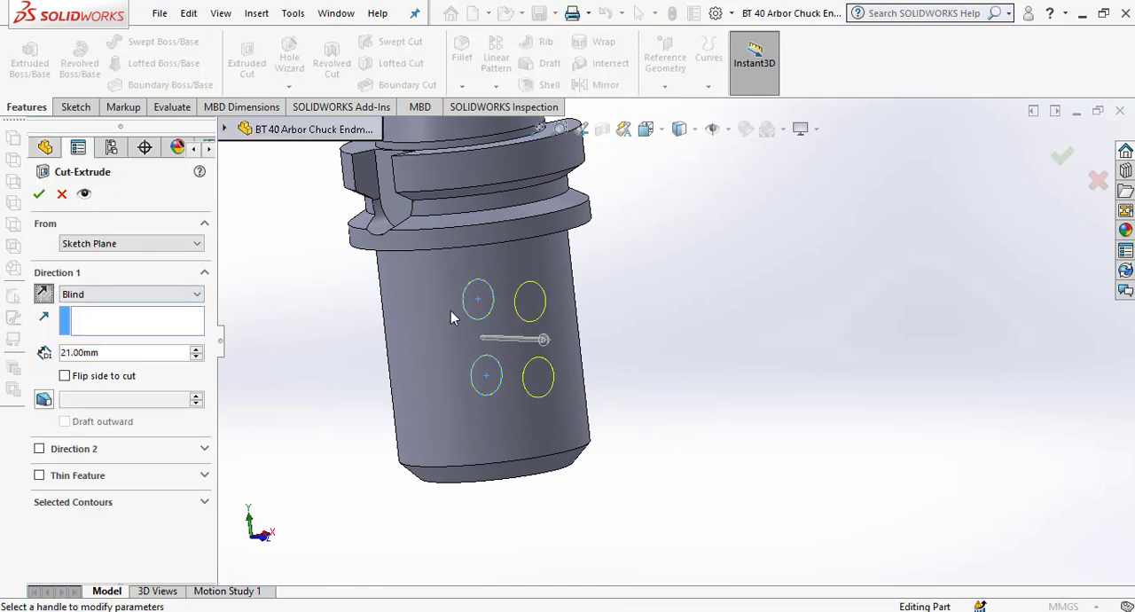
pyautogui.click(112, 297)
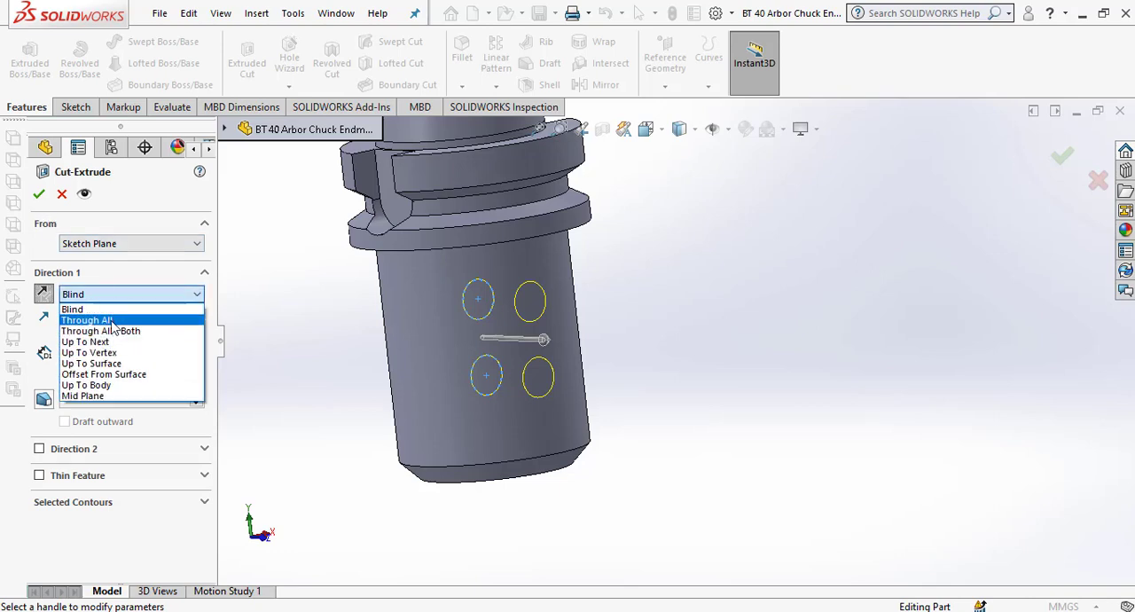
pyautogui.click(113, 320)
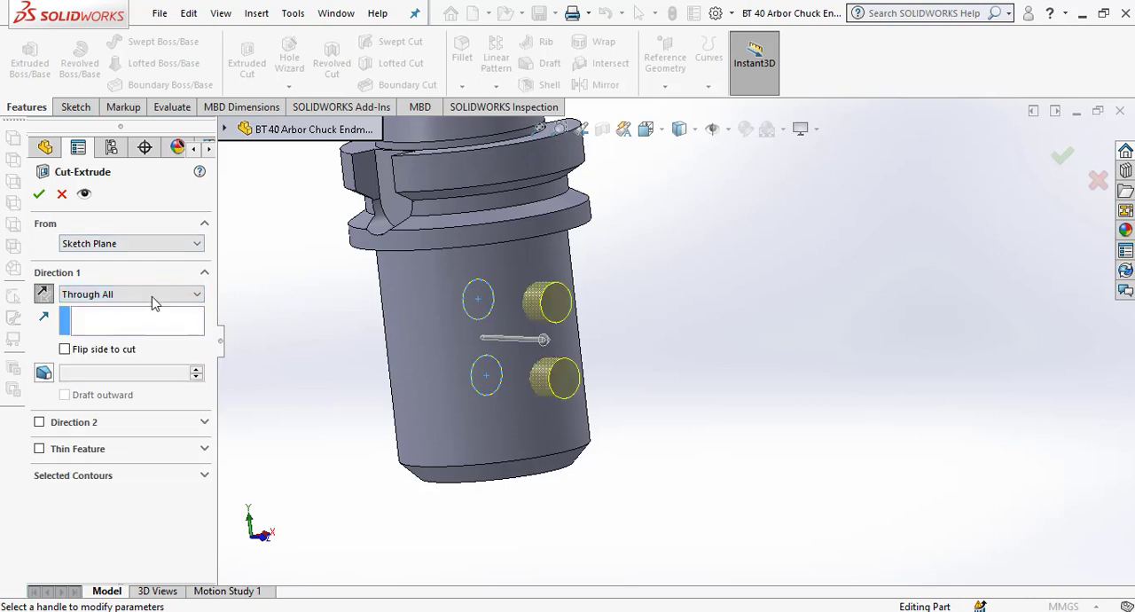
pyautogui.click(50, 194)
pyautogui.scroll(4, 683, 325)
pyautogui.moveTo(684, 347); pyautogui.dragTo(662, 373, button='middle')
pyautogui.scroll(-5, 638, 337)
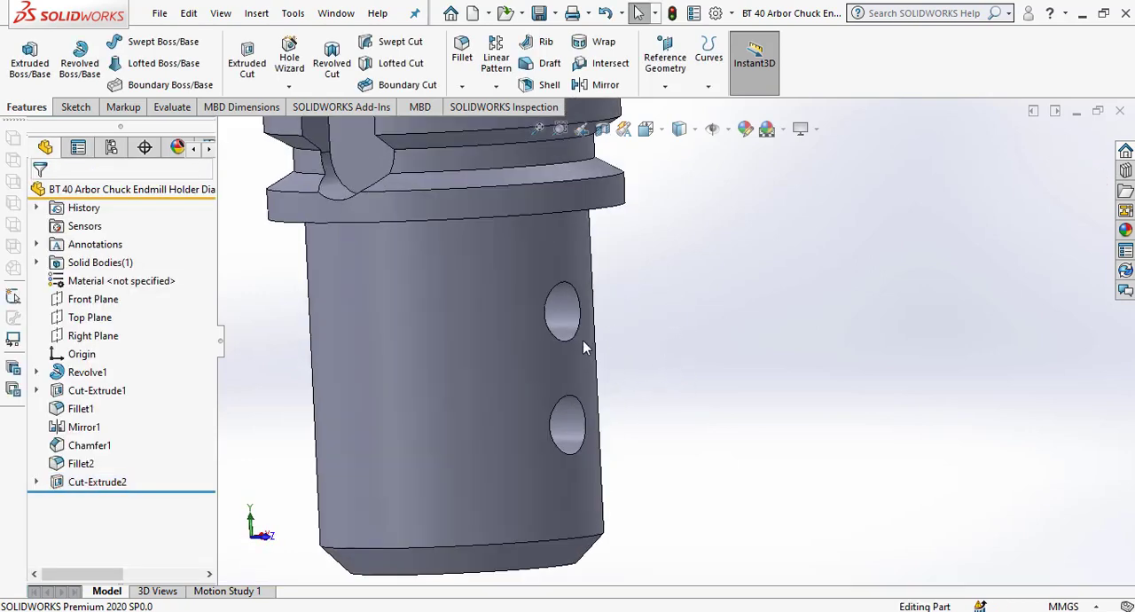
# Examine the two side holes and the bored lower end of the holder from several angles.
pyautogui.moveTo(587, 374); pyautogui.dragTo(504, 400, button='middle')
pyautogui.scroll(-3, 570, 342)
pyautogui.scroll(3, 572, 352)
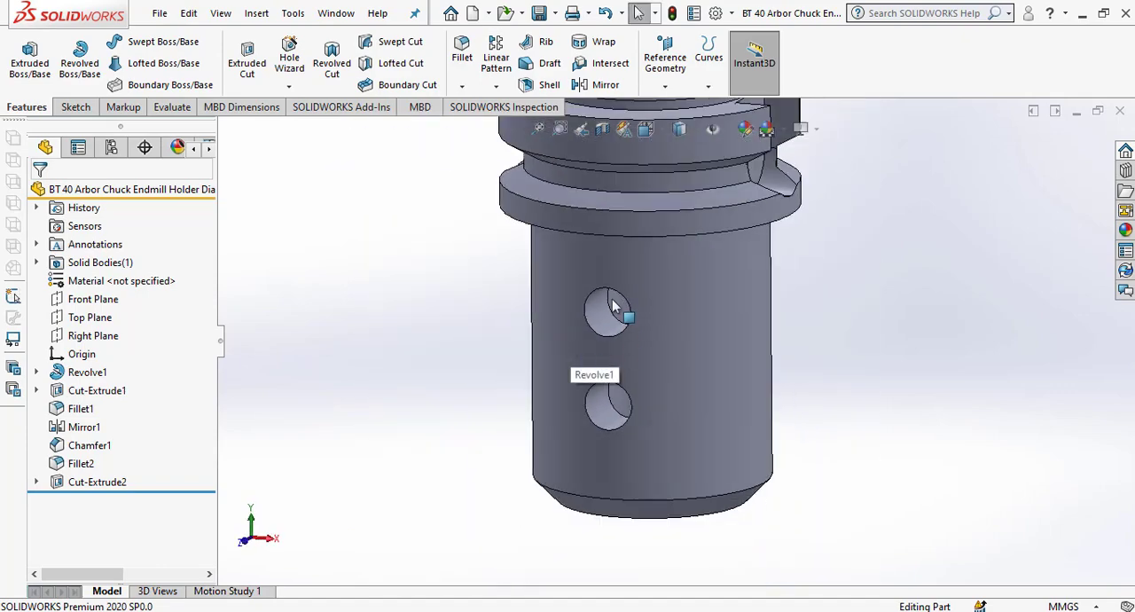
pyautogui.scroll(-3, 664, 372)
pyautogui.moveTo(670, 379); pyautogui.dragTo(626, 344, button='middle')
pyautogui.scroll(6, 639, 372)
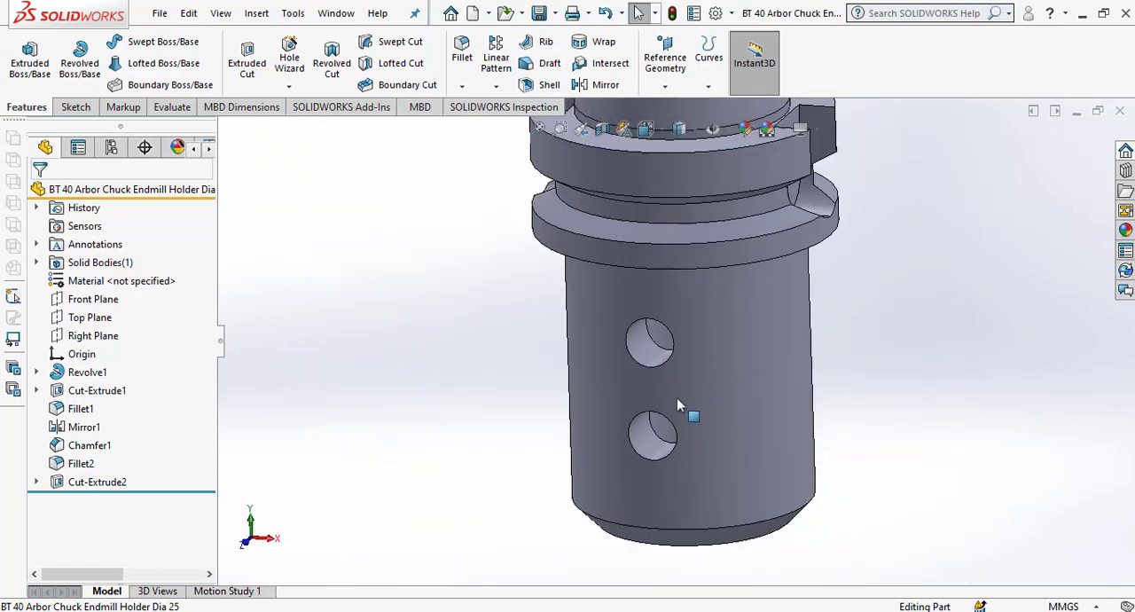
pyautogui.scroll(-3, 685, 270)
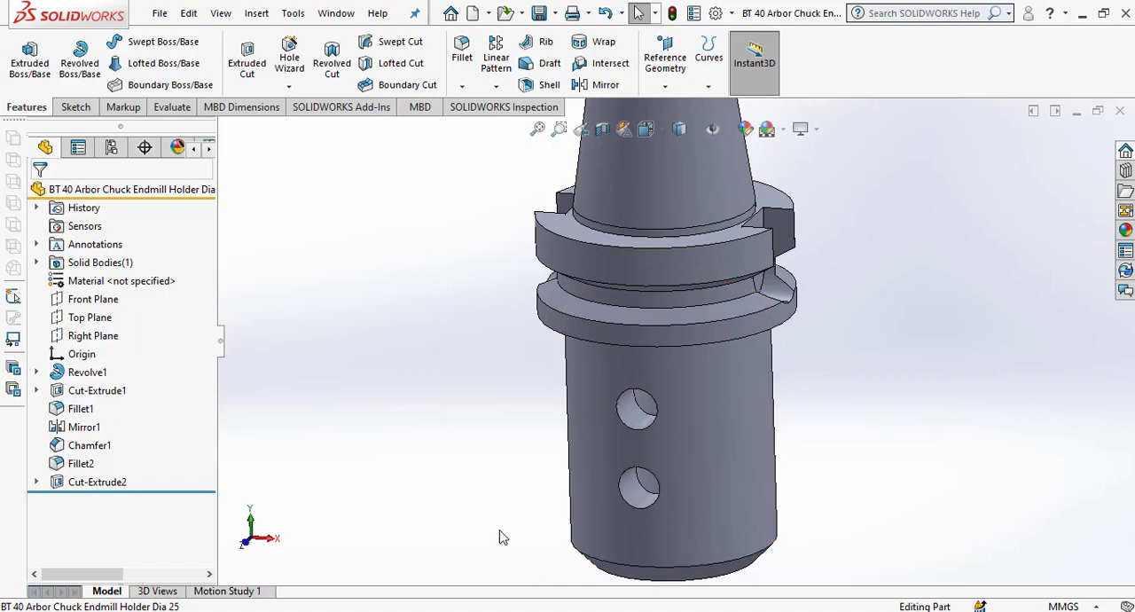
pyautogui.moveTo(626, 526); pyautogui.dragTo(627, 463, button='middle')
pyautogui.scroll(-3, 627, 468)
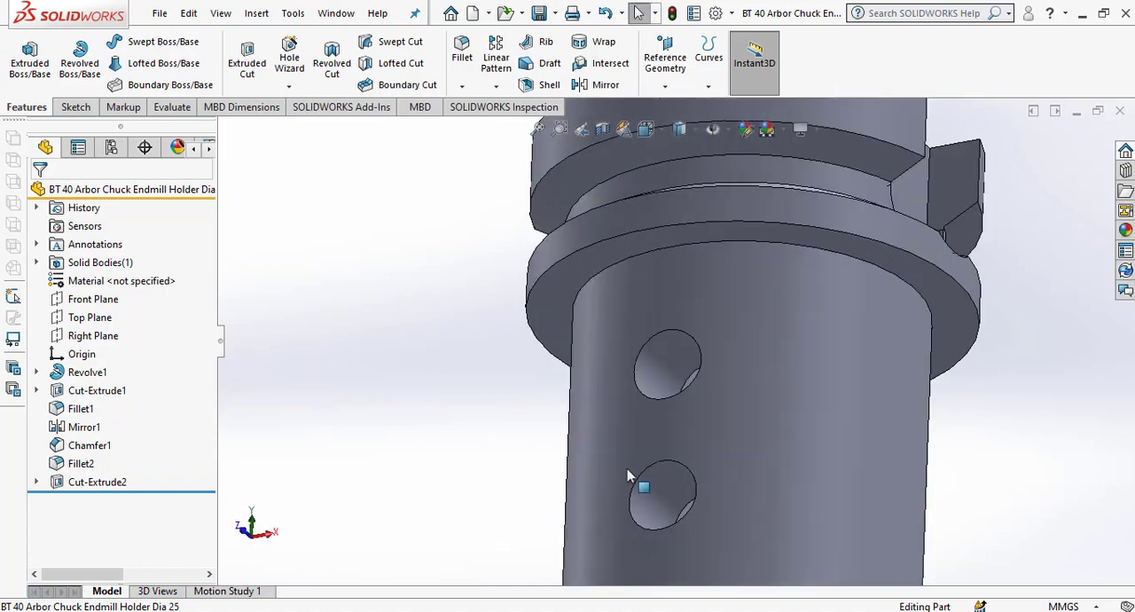
pyautogui.scroll(5, 630, 459)
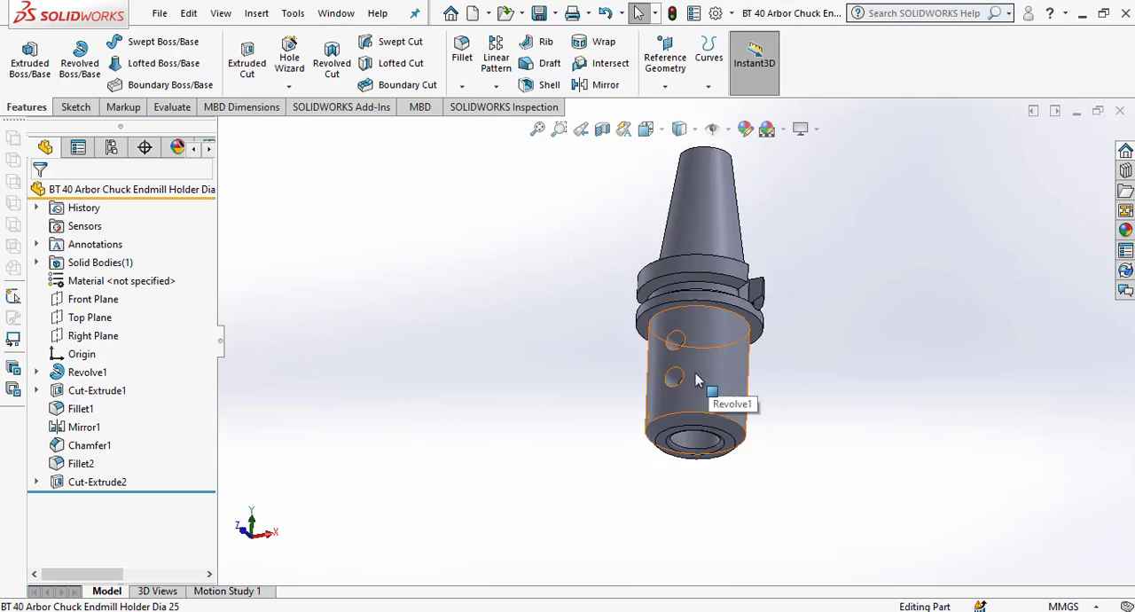
pyautogui.scroll(-2, 670, 364)
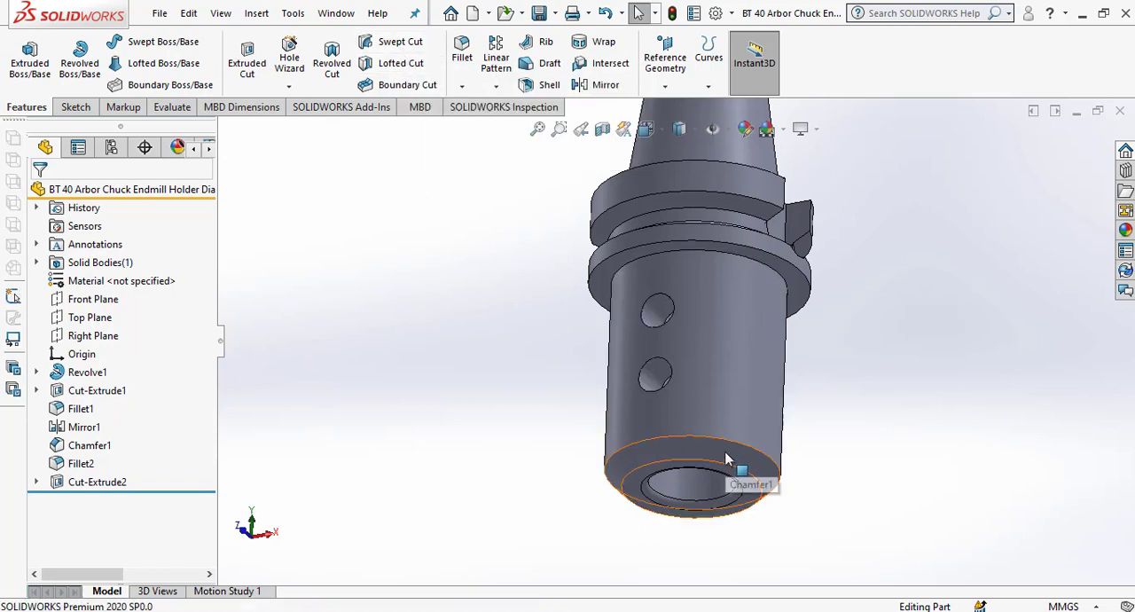
pyautogui.scroll(3, 709, 408)
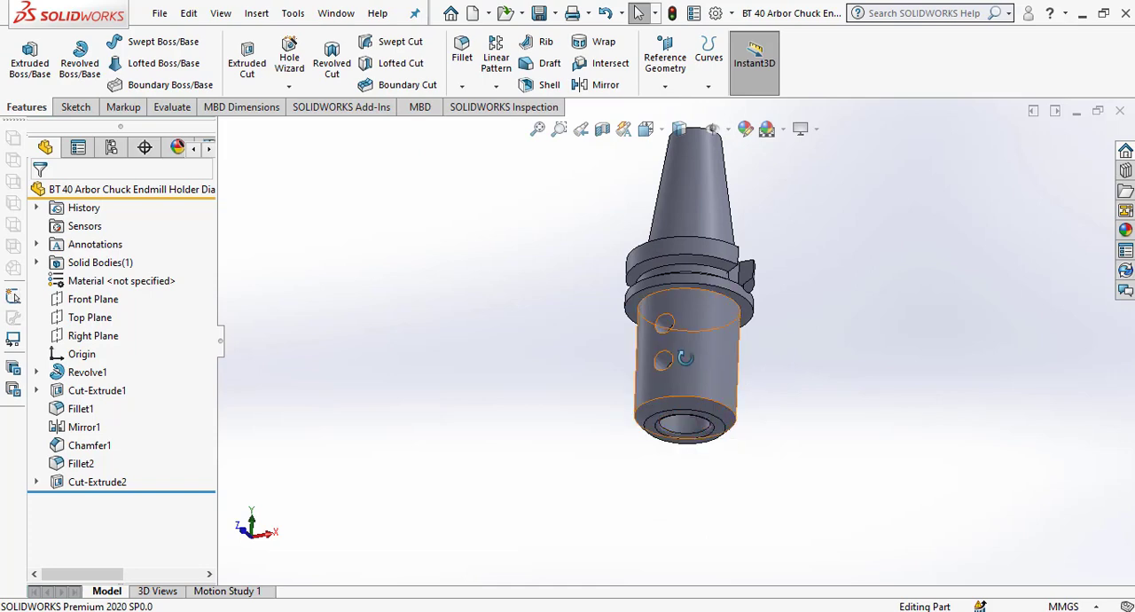
pyautogui.moveTo(739, 364); pyautogui.dragTo(671, 407, button='middle')
pyautogui.scroll(-5, 672, 407)
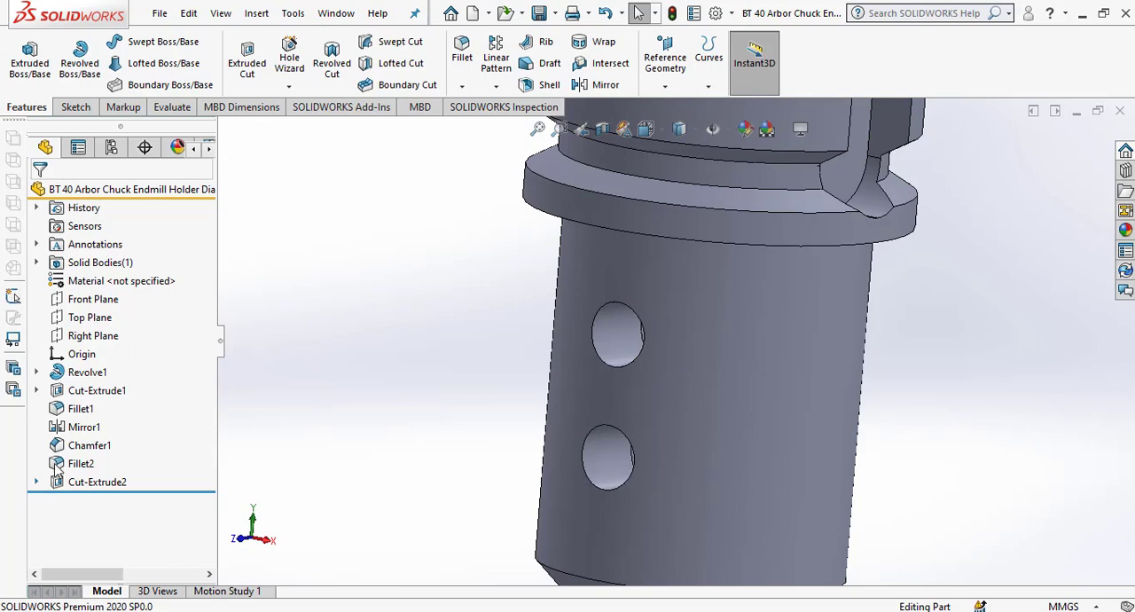
pyautogui.scroll(5, 723, 436)
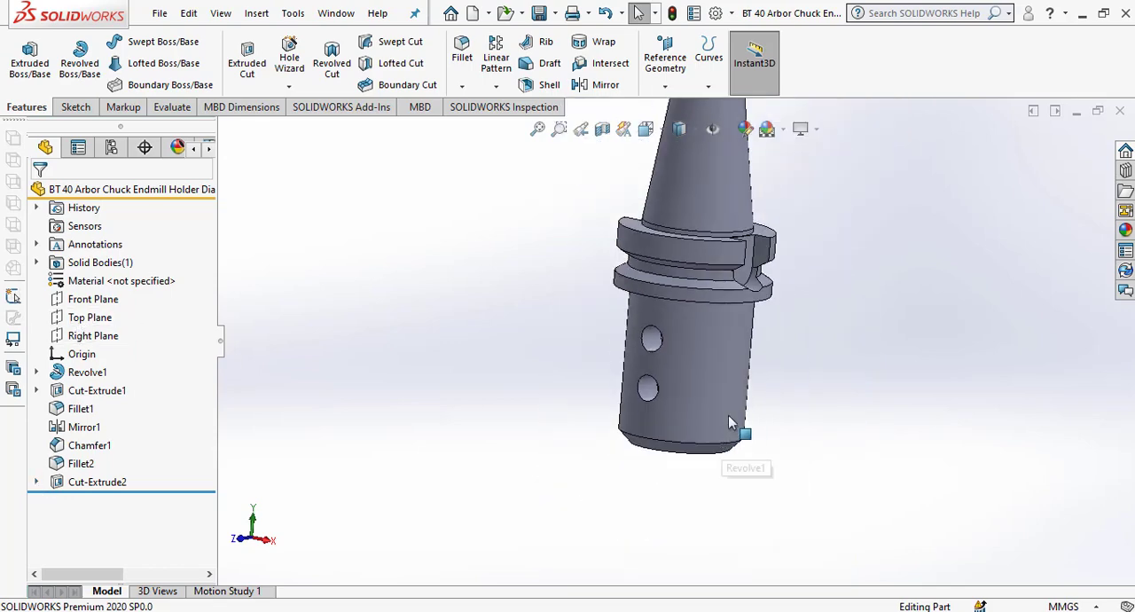
pyautogui.scroll(4, 728, 422)
pyautogui.scroll(-2, 786, 308)
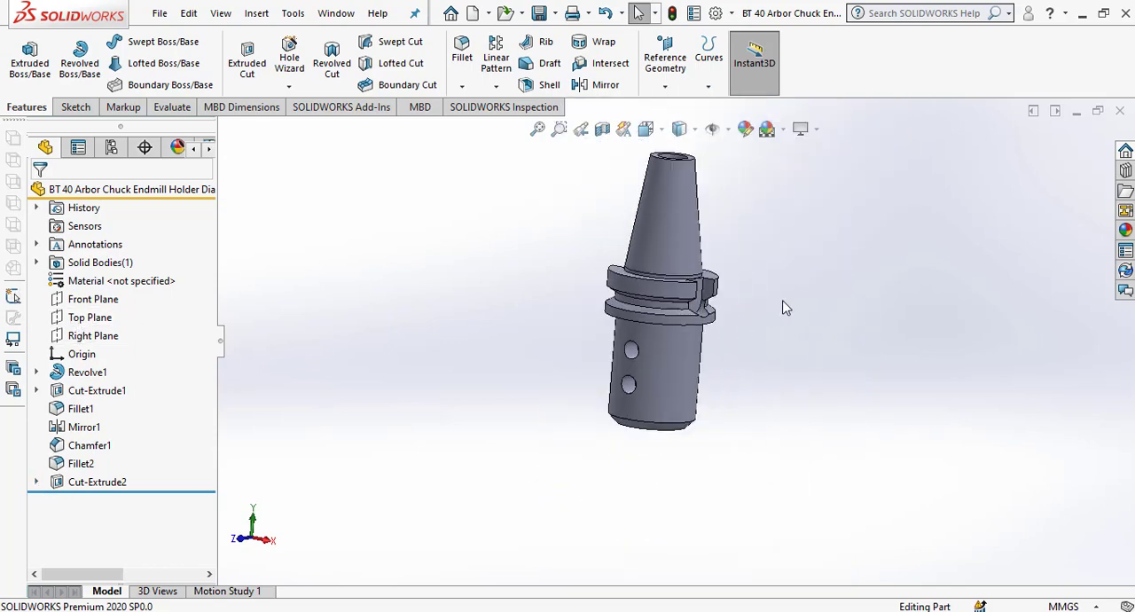
# Start a sketch on the Front Plane and convert both circles of the side-hole cut's sketch into it.
pyautogui.click(94, 303)
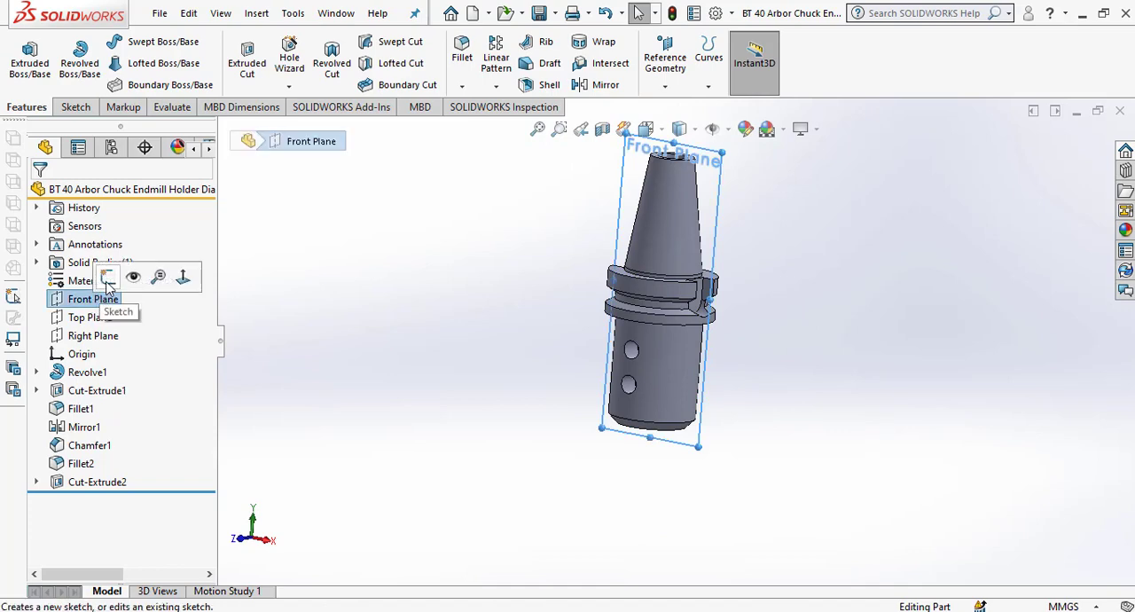
pyautogui.click(107, 278)
pyautogui.scroll(-2, 613, 444)
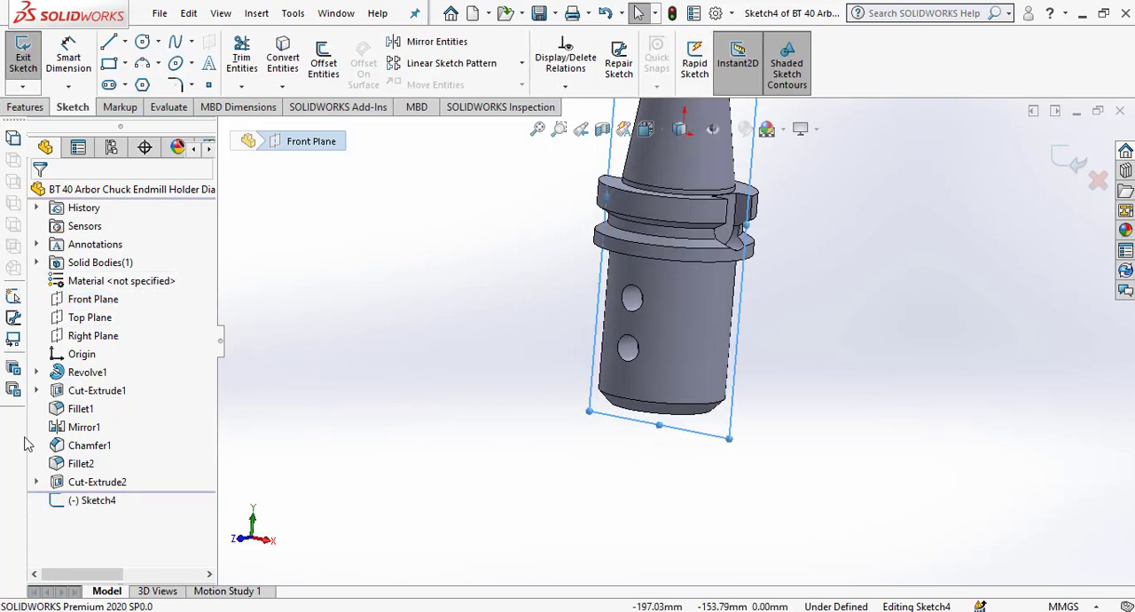
pyautogui.click(36, 482)
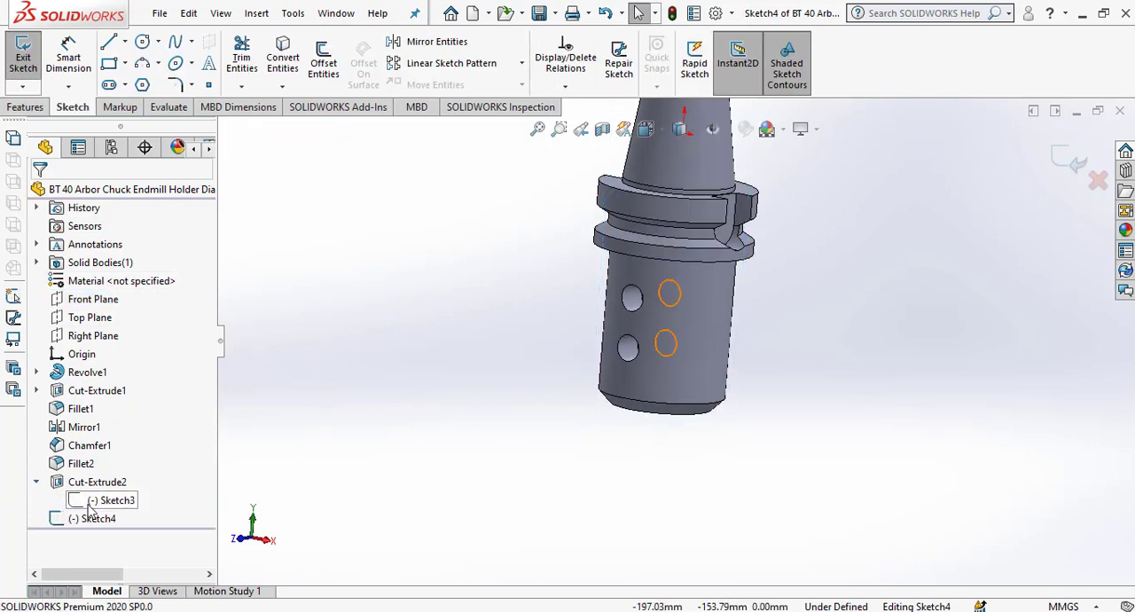
pyautogui.click(102, 501)
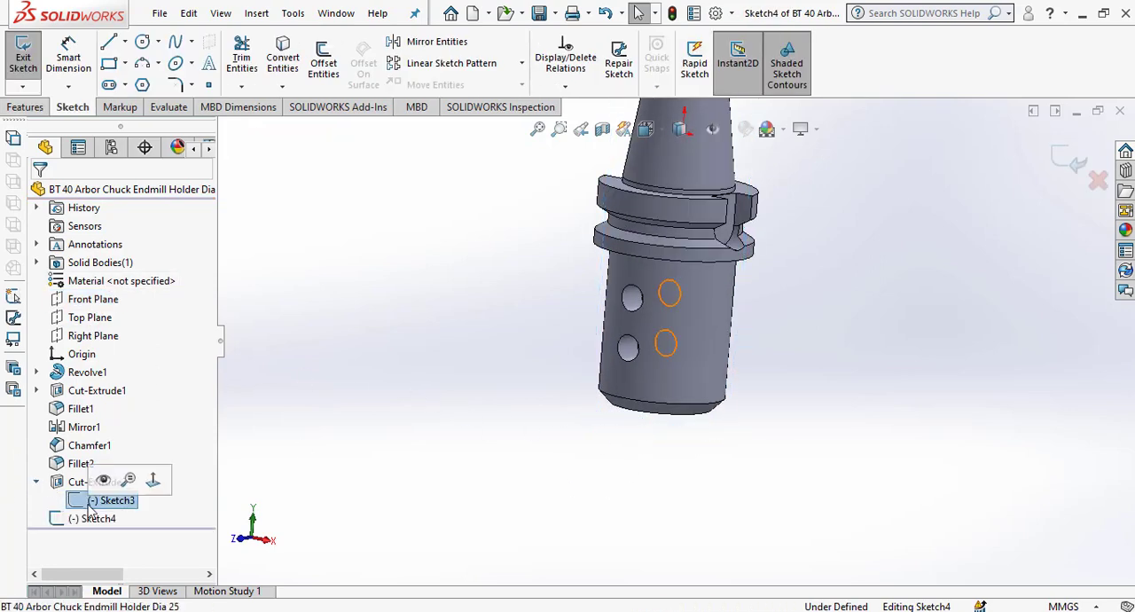
pyautogui.click(280, 61)
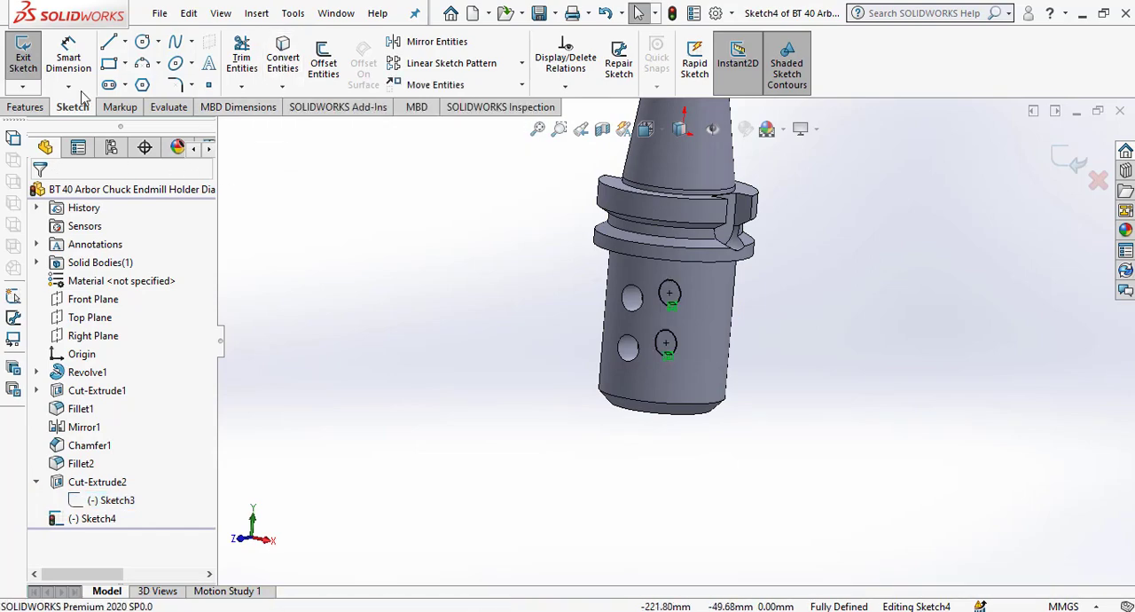
# Delete the lower converted circle, keeping only the upper one, and exit the sketch.
pyautogui.press('space')
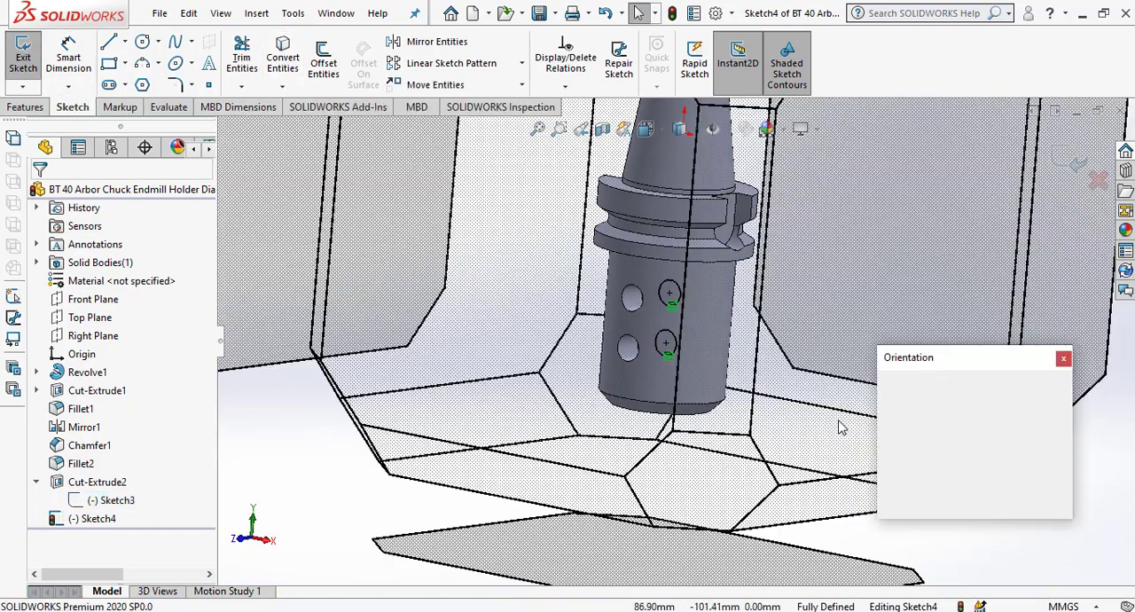
pyautogui.click(1063, 456)
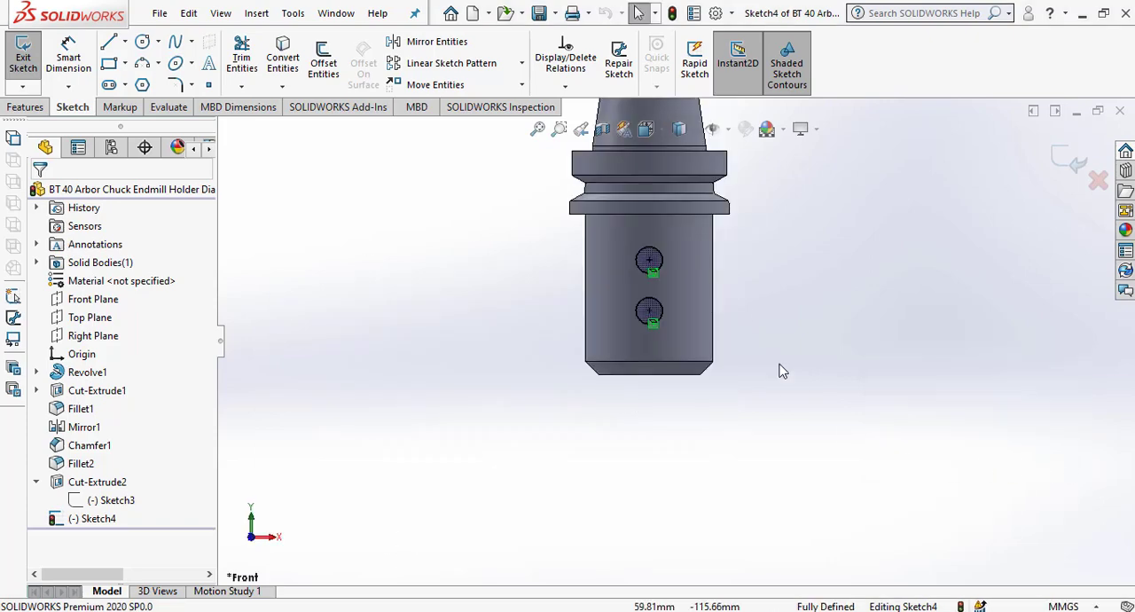
pyautogui.moveTo(857, 415); pyautogui.dragTo(535, 283)
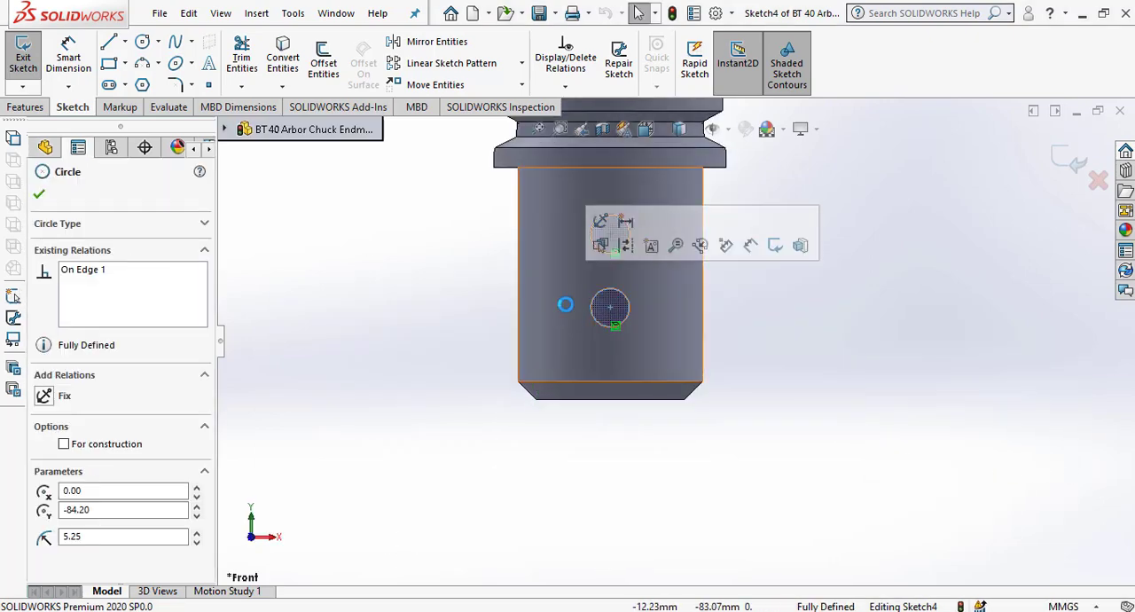
pyautogui.press('Delete')
pyautogui.moveTo(727, 330)
pyautogui.mouseDown(button='middle')
pyautogui.moveTo(694, 342)
pyautogui.moveTo(711, 341)
pyautogui.mouseUp(button='middle')
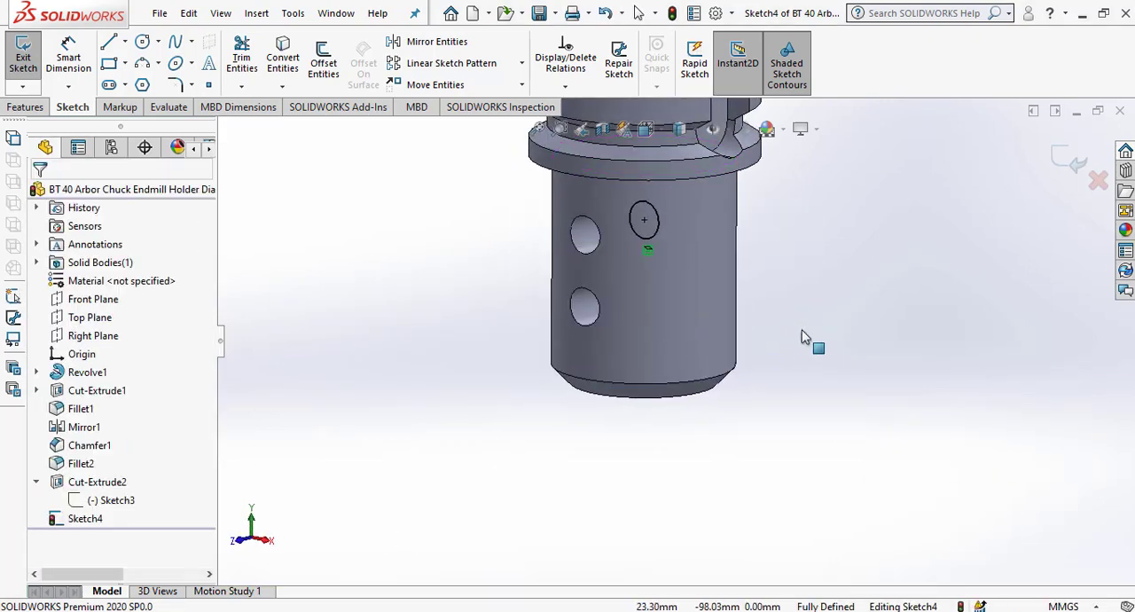
pyautogui.click(1073, 162)
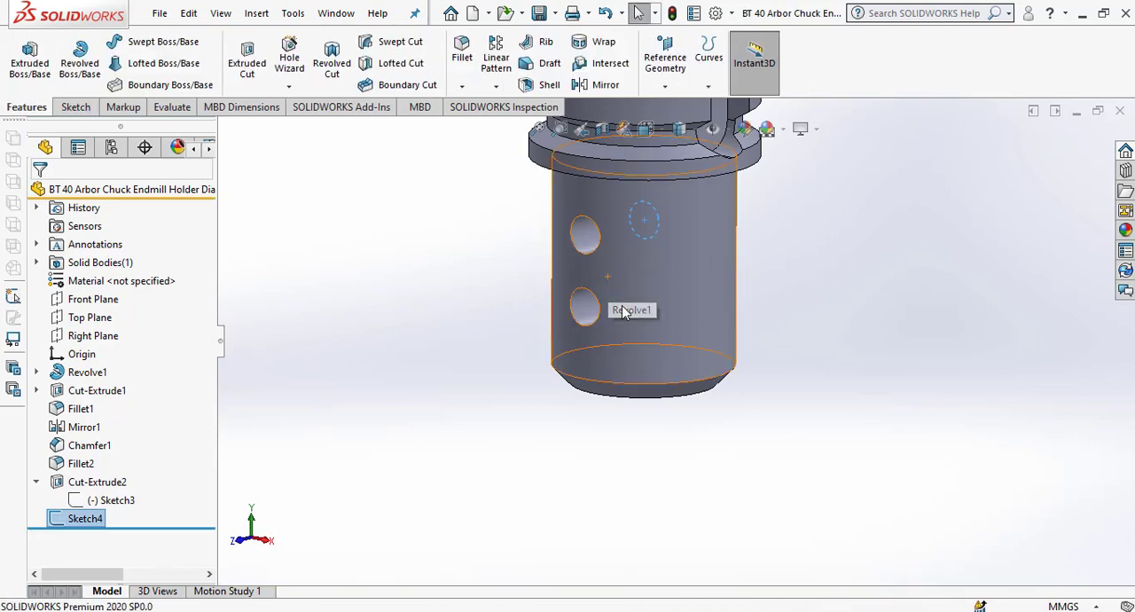
# Start a Helix and Spiral curve from the upper hole's circle with a constant pitch of 1.75 mm.
pyautogui.scroll(3, 603, 328)
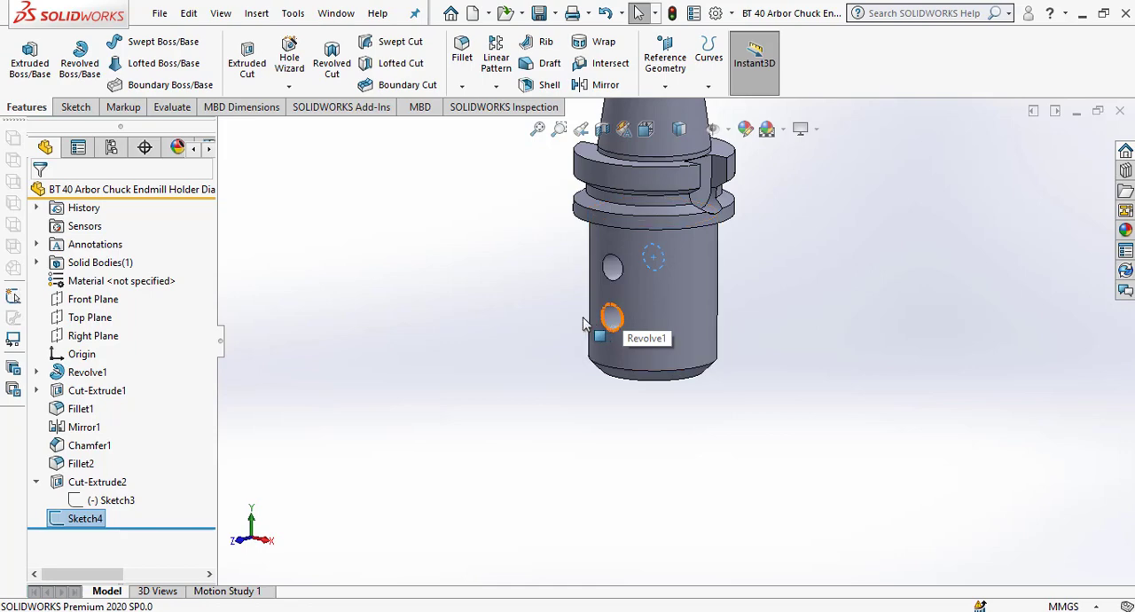
pyautogui.click(708, 86)
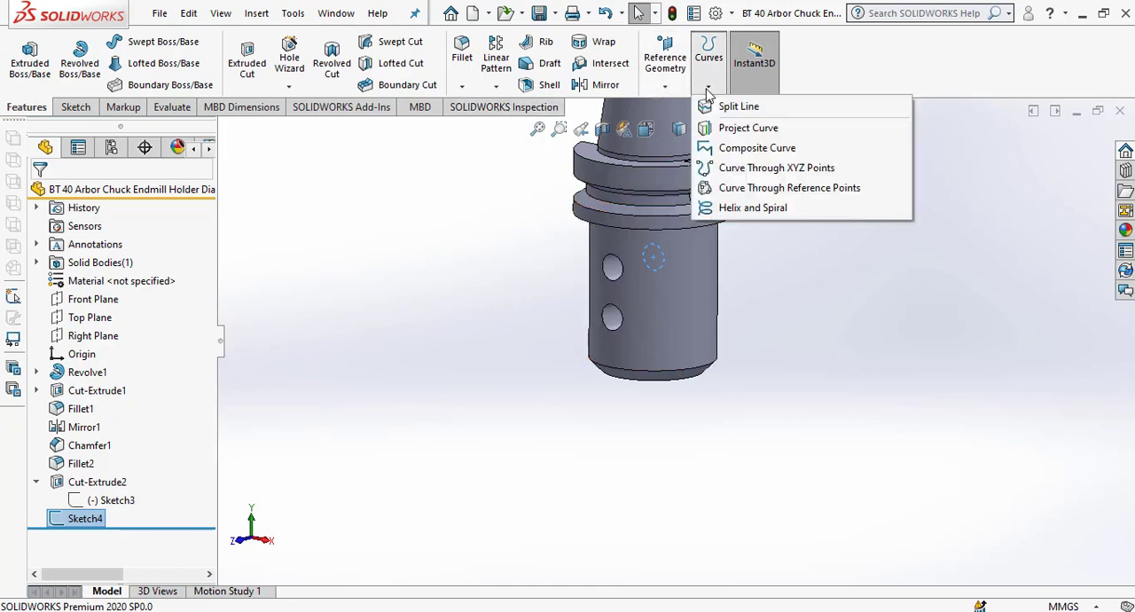
pyautogui.click(735, 213)
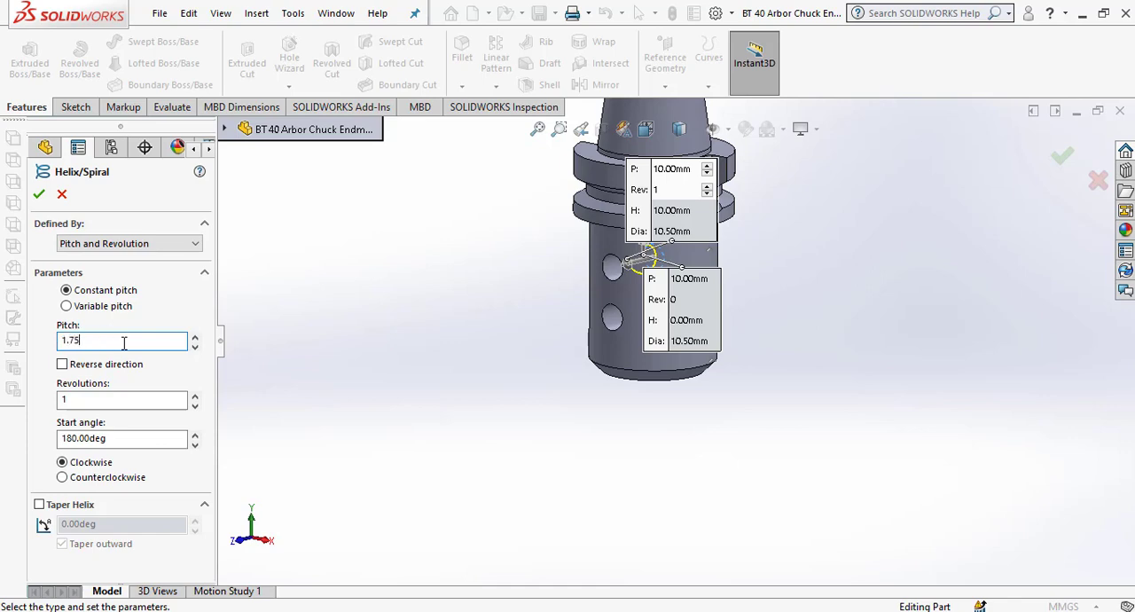
pyautogui.press('Return')
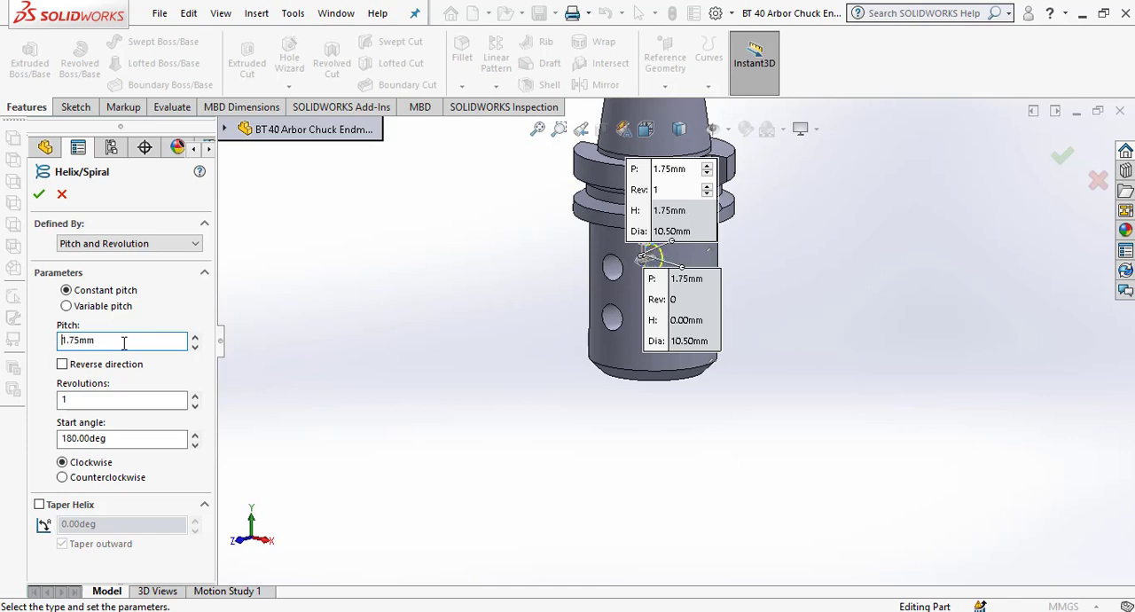
# Set the helix's start angle to 0 degrees.
pyautogui.click(117, 399)
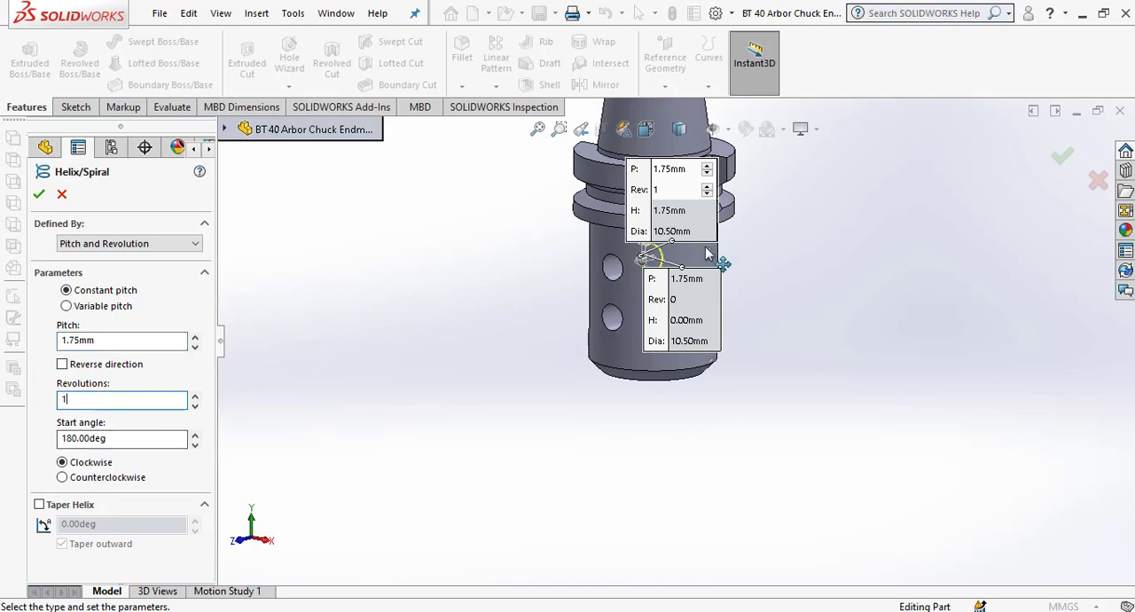
pyautogui.scroll(-3, 717, 255)
pyautogui.moveTo(717, 306); pyautogui.dragTo(410, 344, button='middle')
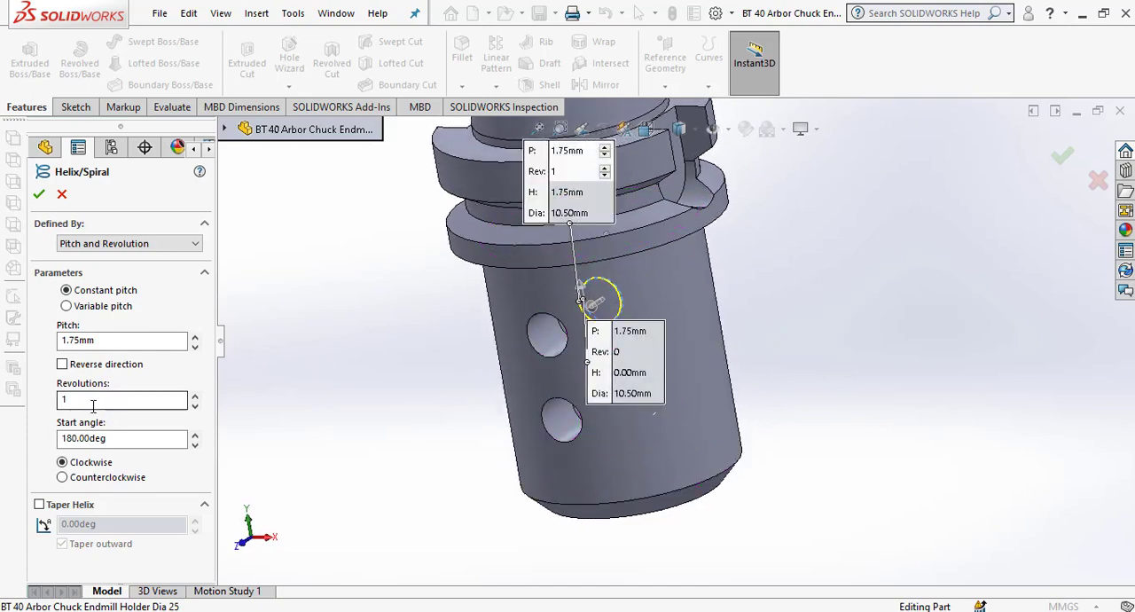
pyautogui.click(93, 439)
pyautogui.write('0')
pyautogui.press('Return')
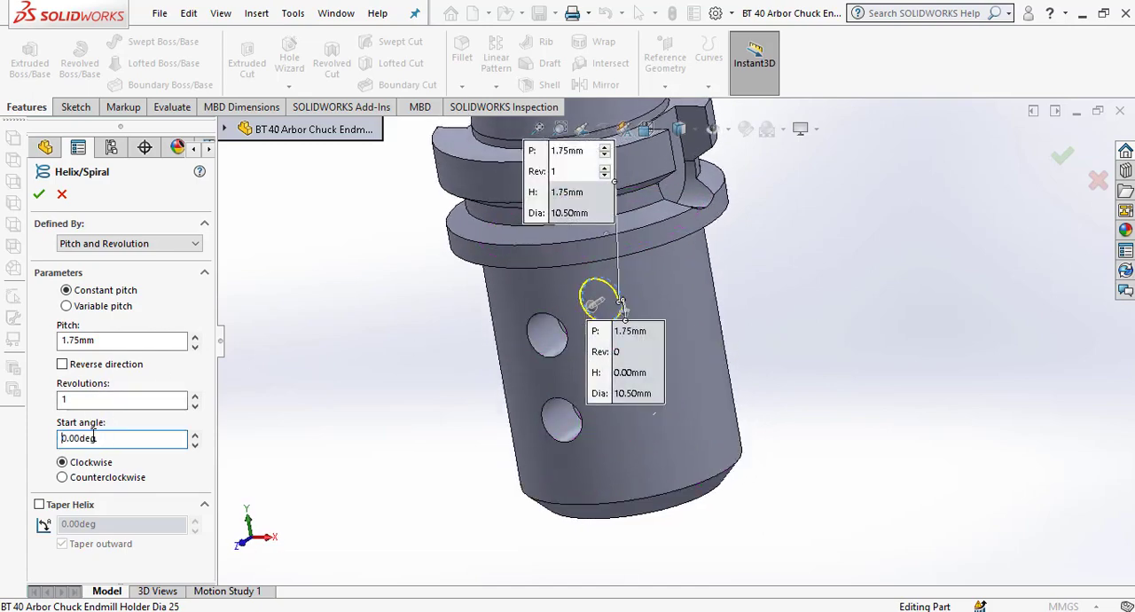
# Set the helix's start angle to 90 degrees.
pyautogui.moveTo(548, 355); pyautogui.dragTo(562, 361, button='middle')
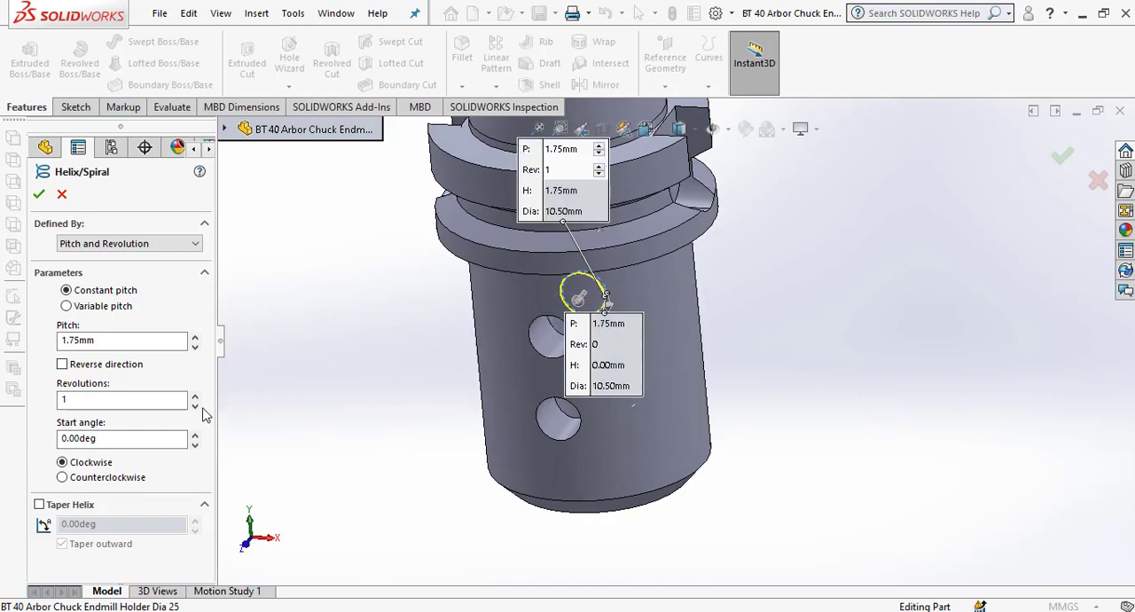
pyautogui.click(114, 439)
pyautogui.write('90')
pyautogui.press('Return')
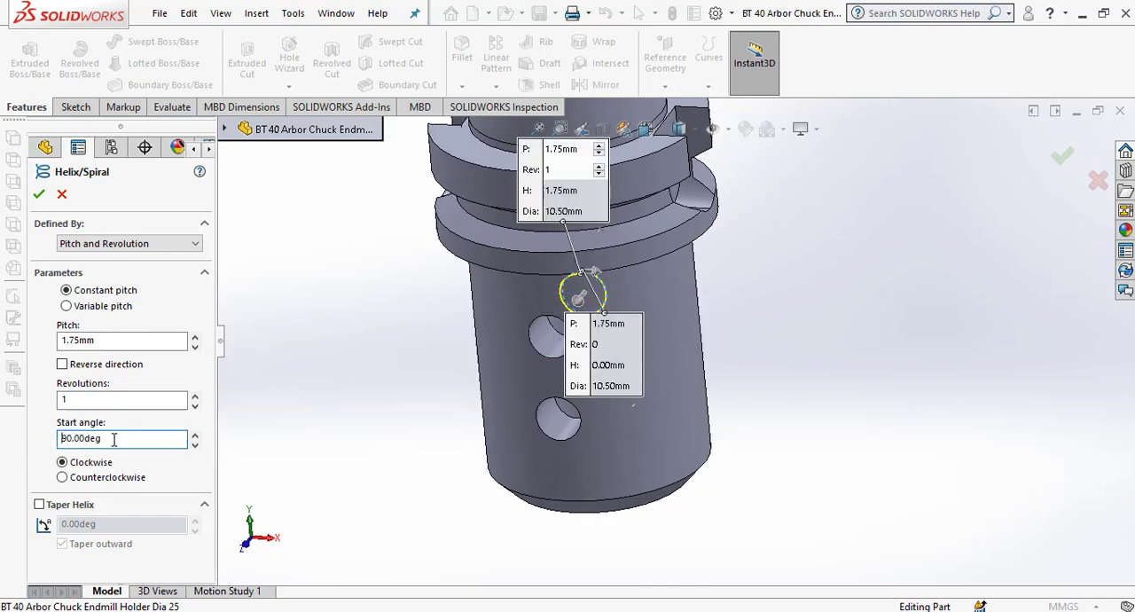
# Reverse the helix's direction so it runs the opposite way from the sketch plane.
pyautogui.scroll(-3, 731, 290)
pyautogui.moveTo(477, 293); pyautogui.dragTo(404, 248, button='middle')
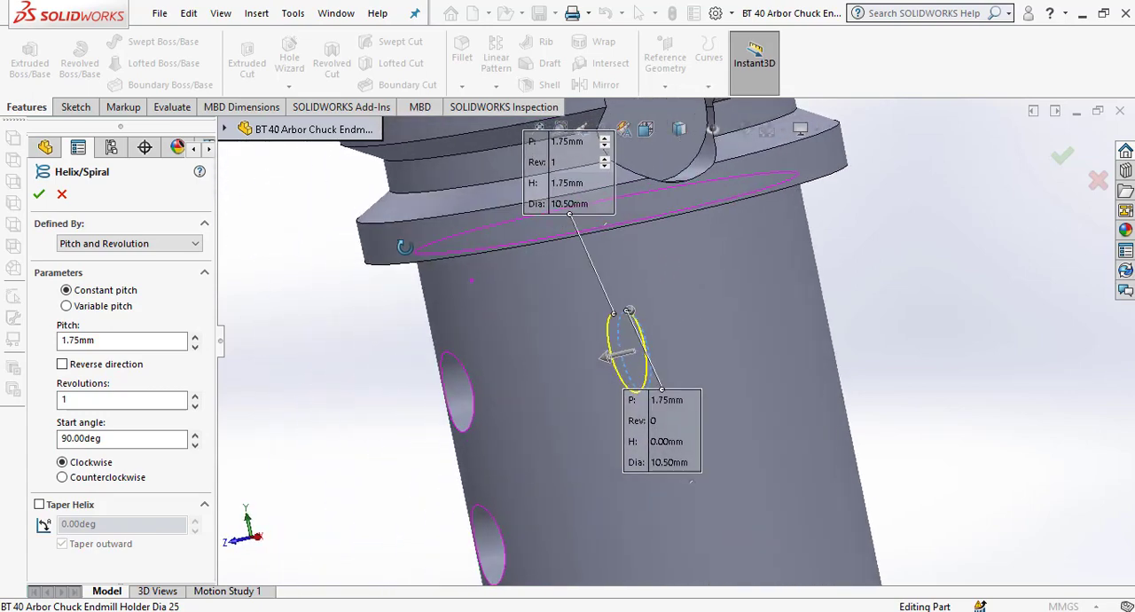
pyautogui.click(62, 364)
pyautogui.scroll(-3, 685, 364)
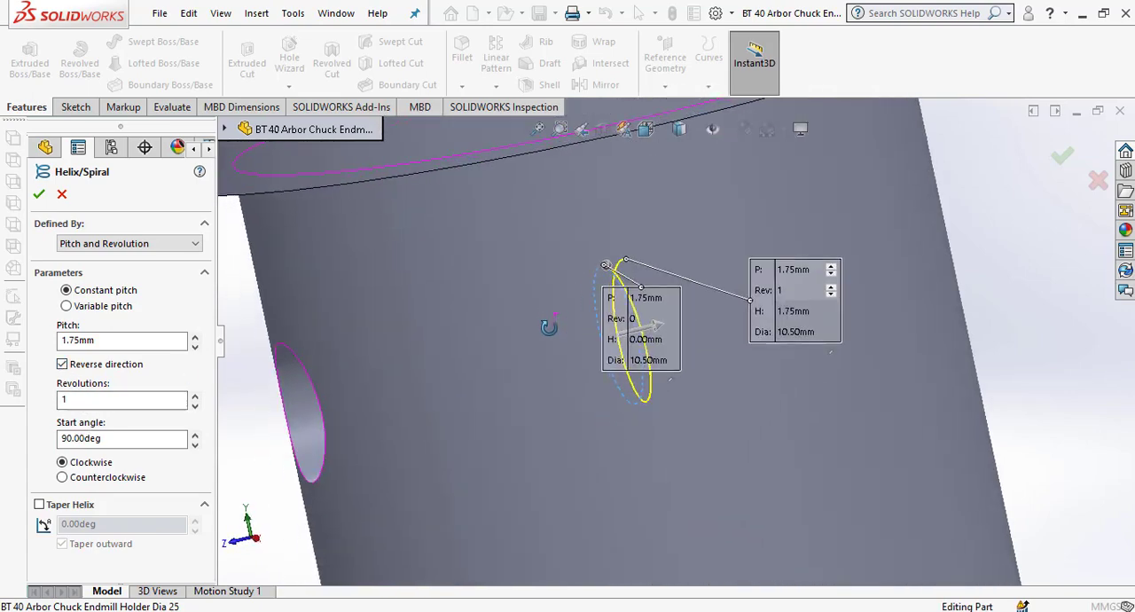
# Open the helix's number of revolutions for editing.
pyautogui.scroll(1, 734, 263)
pyautogui.scroll(5, 458, 329)
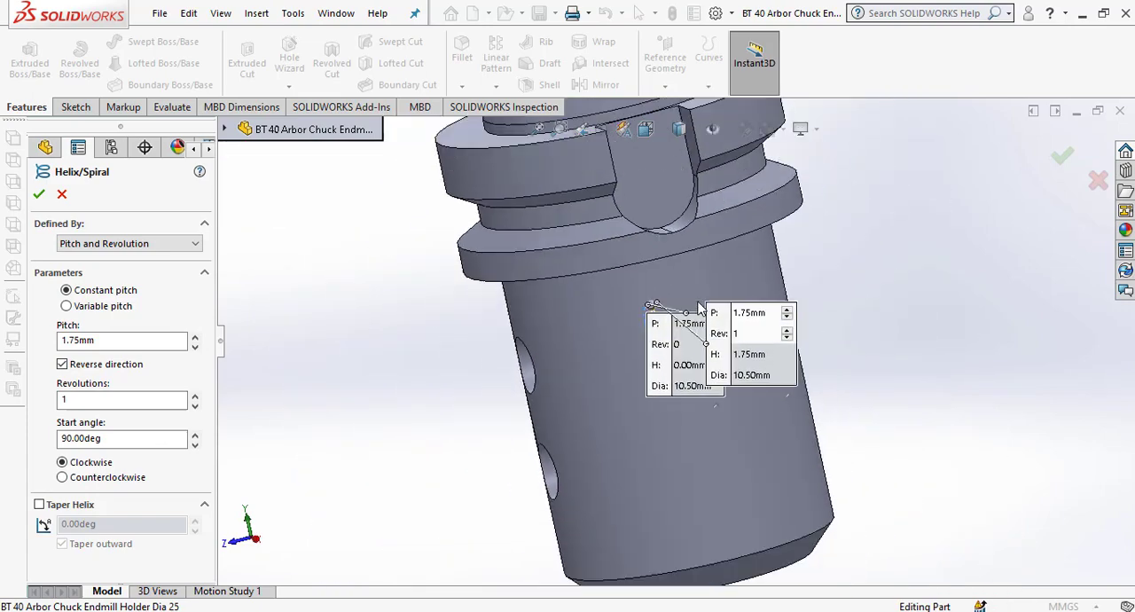
pyautogui.doubleClick(111, 398)
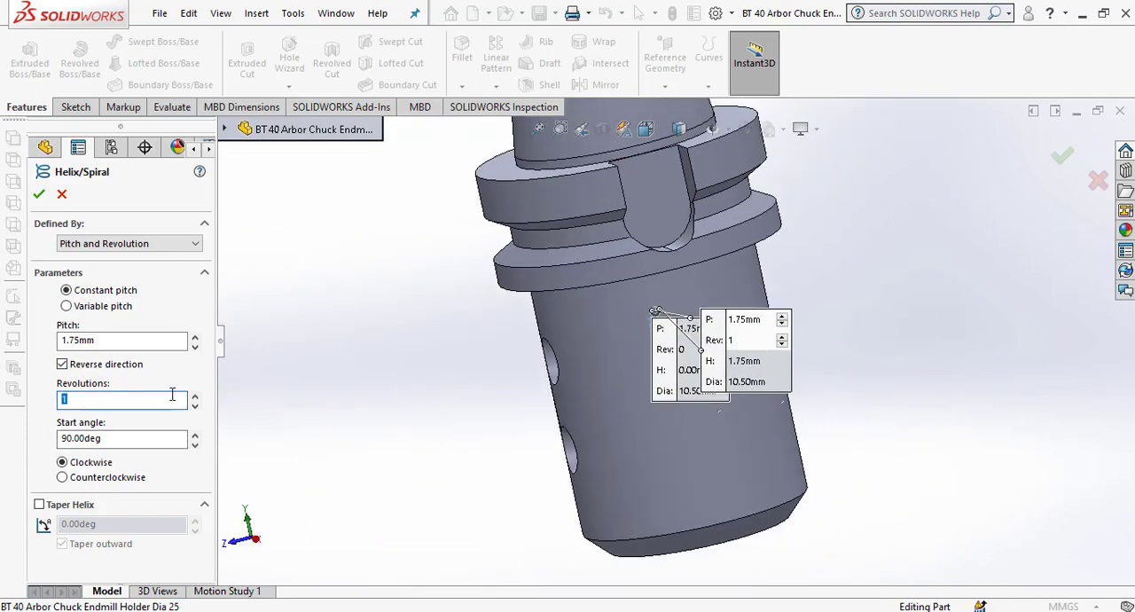
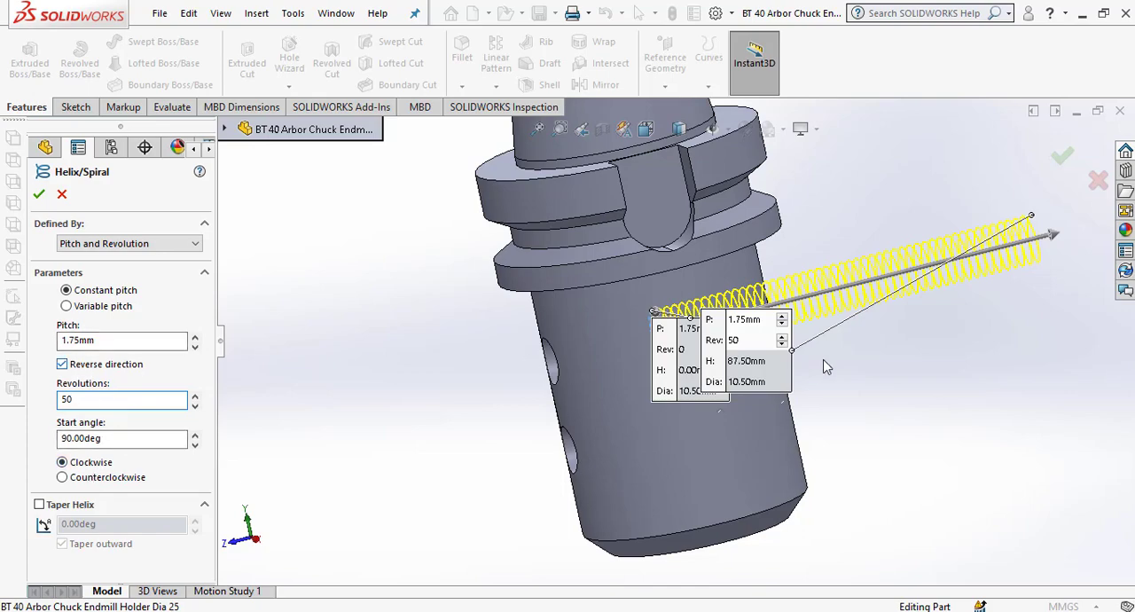
# Turn off the helix's reversed direction so it runs out through the side of the holder with the set-screw holes.
pyautogui.scroll(-1, 710, 331)
pyautogui.scroll(2, 710, 331)
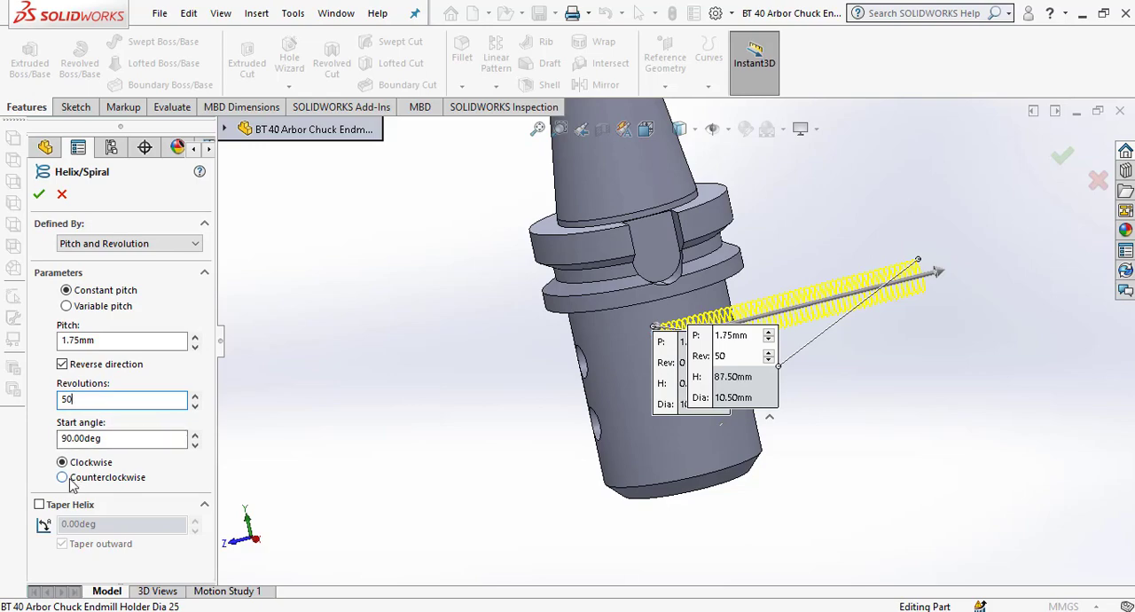
pyautogui.click(62, 364)
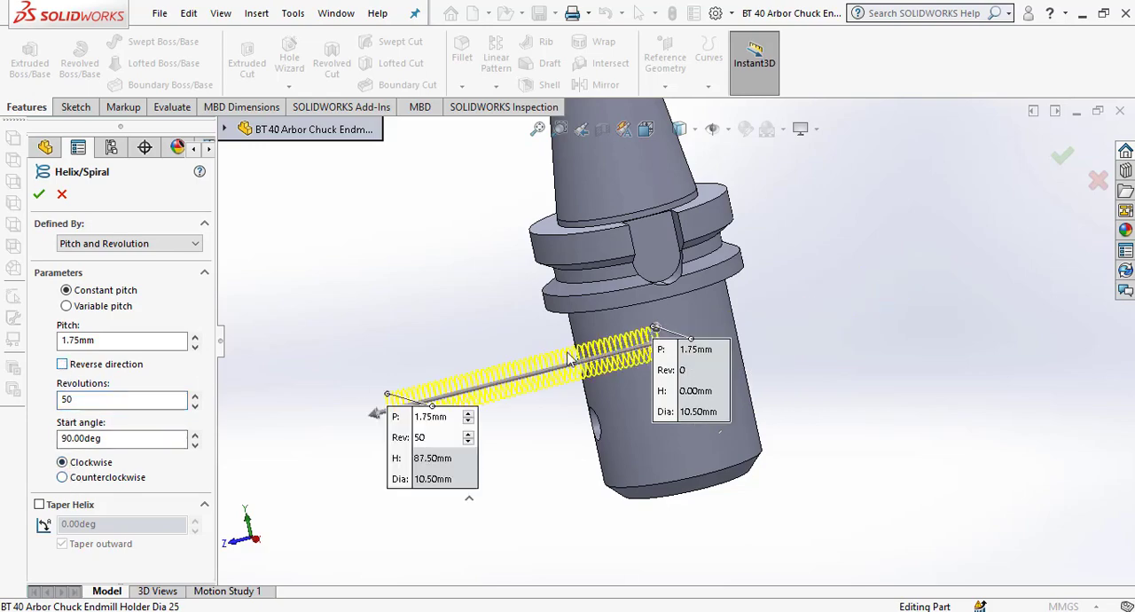
pyautogui.scroll(-3, 569, 359)
pyautogui.moveTo(757, 345); pyautogui.dragTo(791, 374, button='middle')
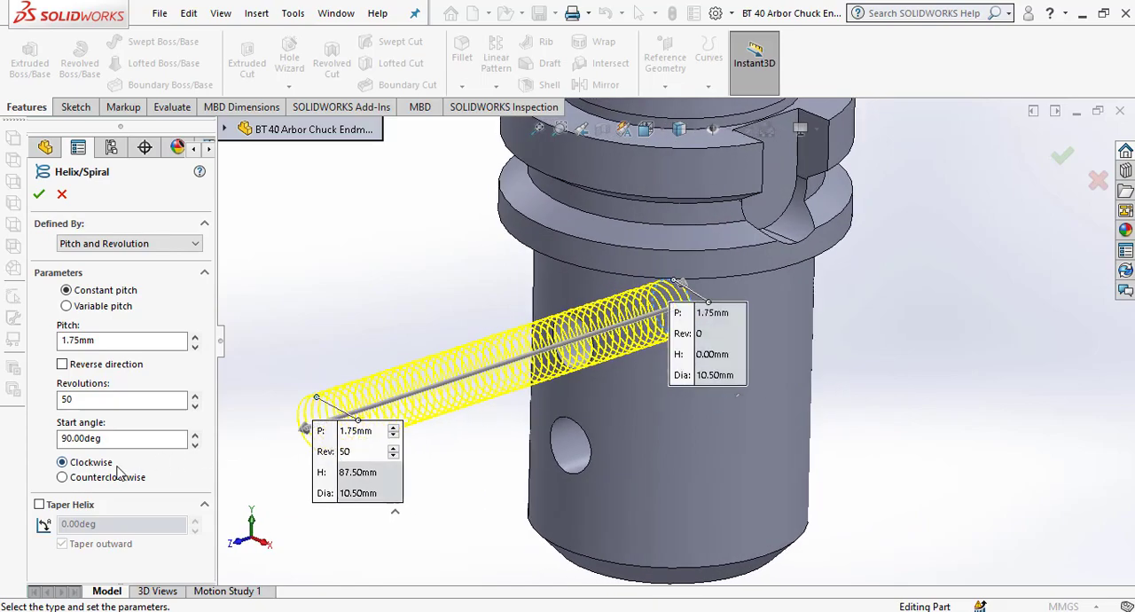
# Switch the helix's rotation to counterclockwise and examine the coils at its free end.
pyautogui.click(64, 477)
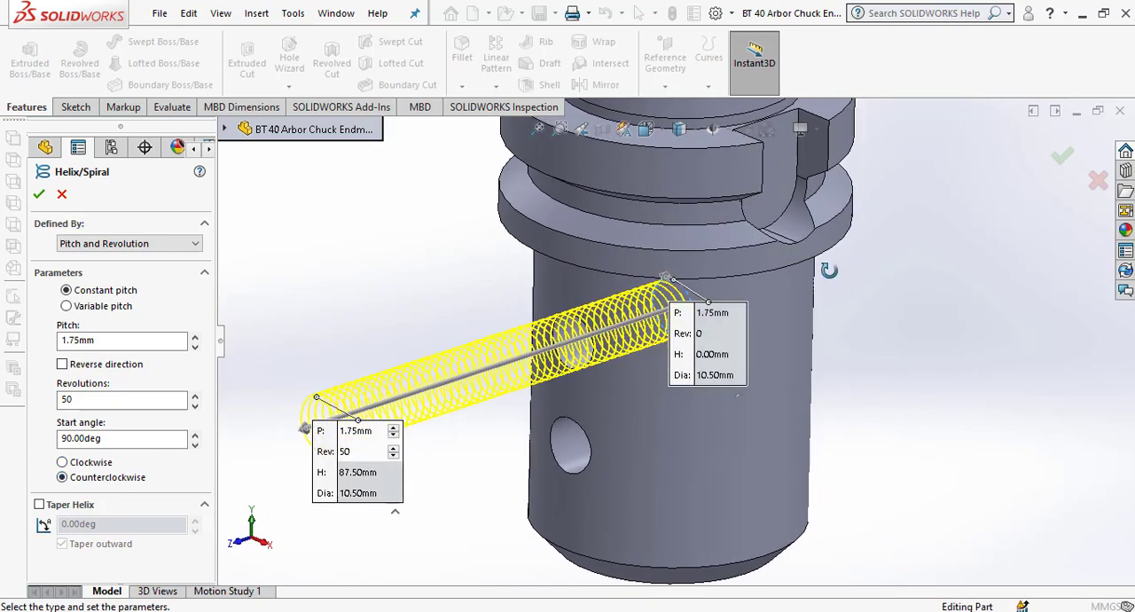
pyautogui.moveTo(825, 275); pyautogui.dragTo(725, 321, button='middle')
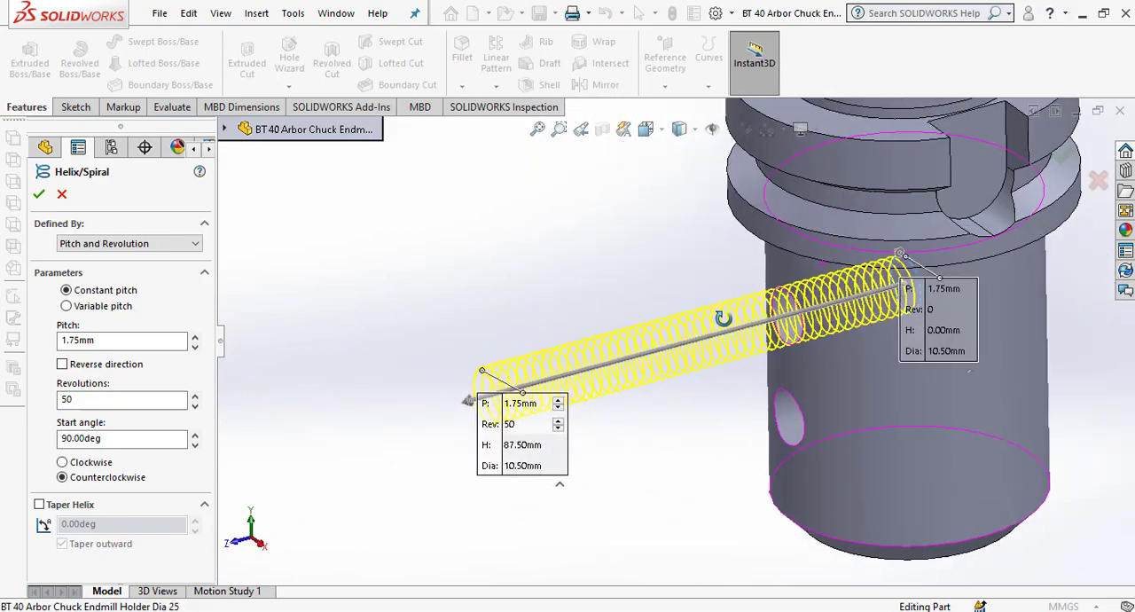
pyautogui.scroll(-3, 529, 431)
pyautogui.scroll(2, 528, 436)
pyautogui.scroll(-5, 528, 426)
pyautogui.scroll(-1, 565, 332)
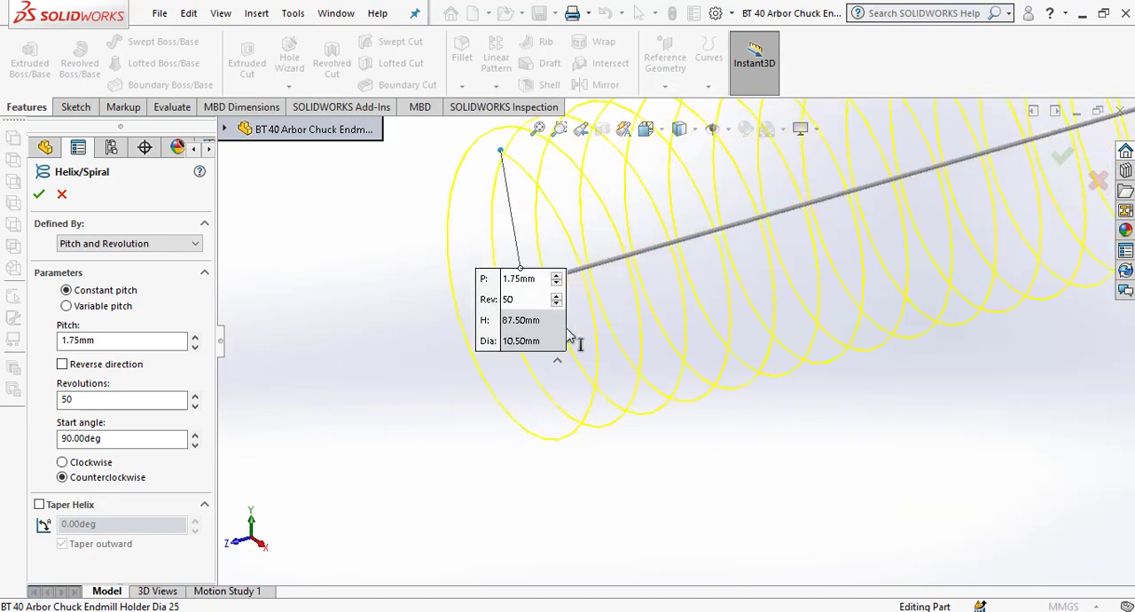
# Switch the helix's rotation back to clockwise and compare the coils at its free end.
pyautogui.click(76, 467)
pyautogui.scroll(4, 713, 315)
pyautogui.scroll(-3, 715, 320)
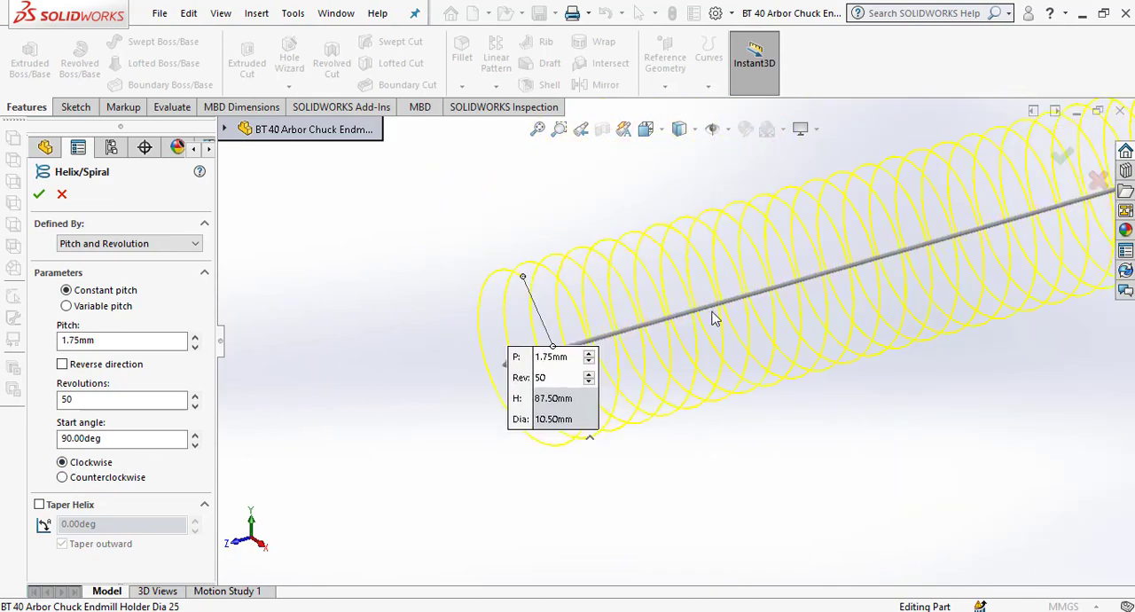
pyautogui.scroll(-2, 667, 326)
pyautogui.scroll(3, 546, 344)
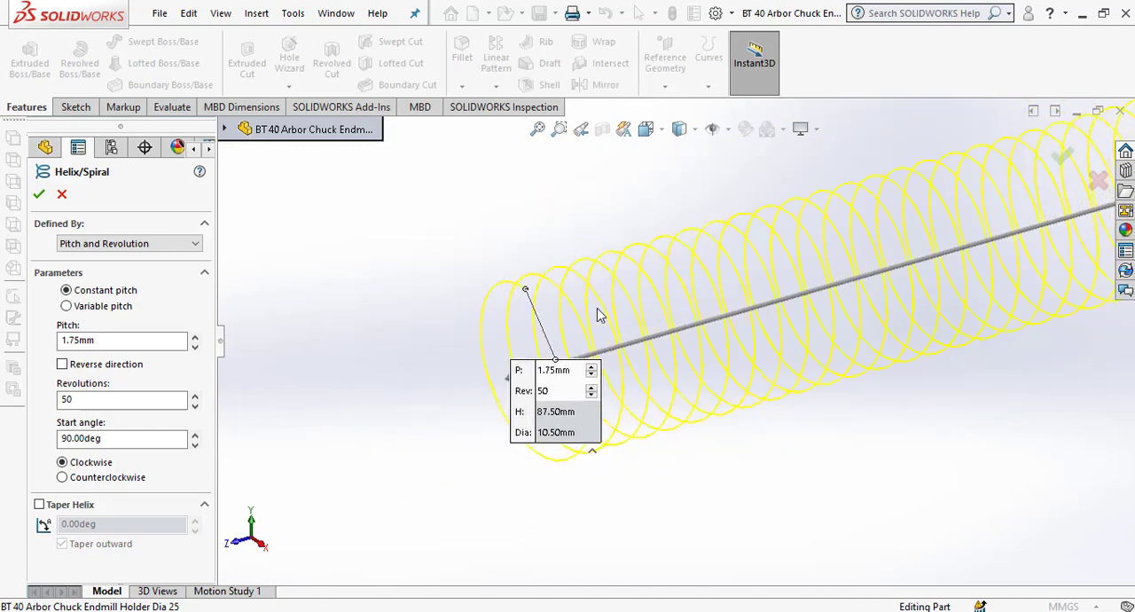
pyautogui.scroll(-3, 568, 320)
pyautogui.scroll(1, 543, 325)
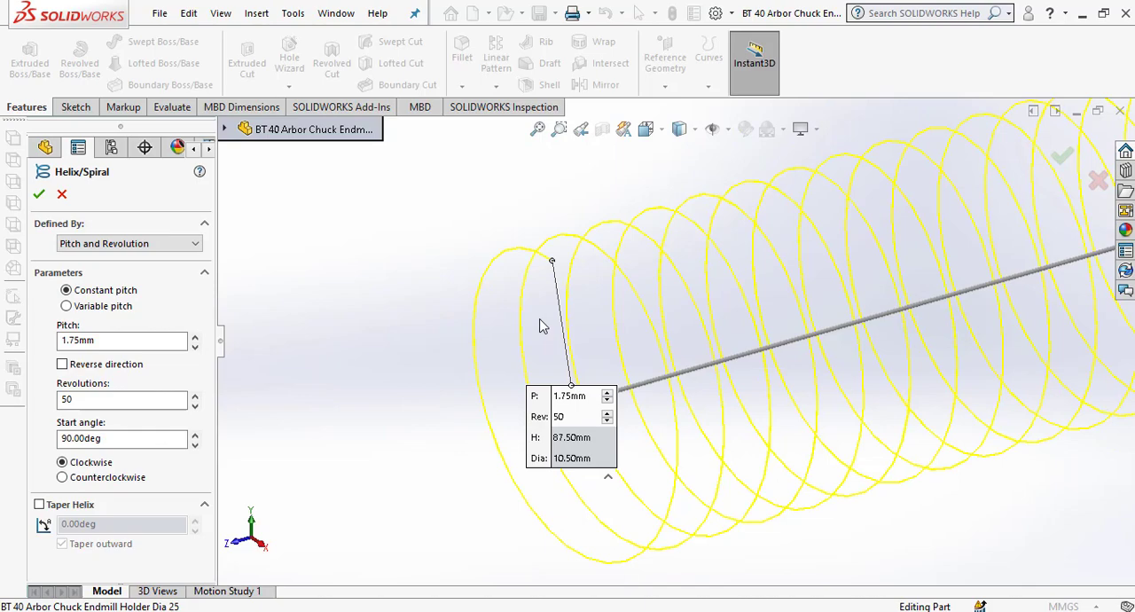
# Set the helix's rotation to counterclockwise.
pyautogui.click(63, 478)
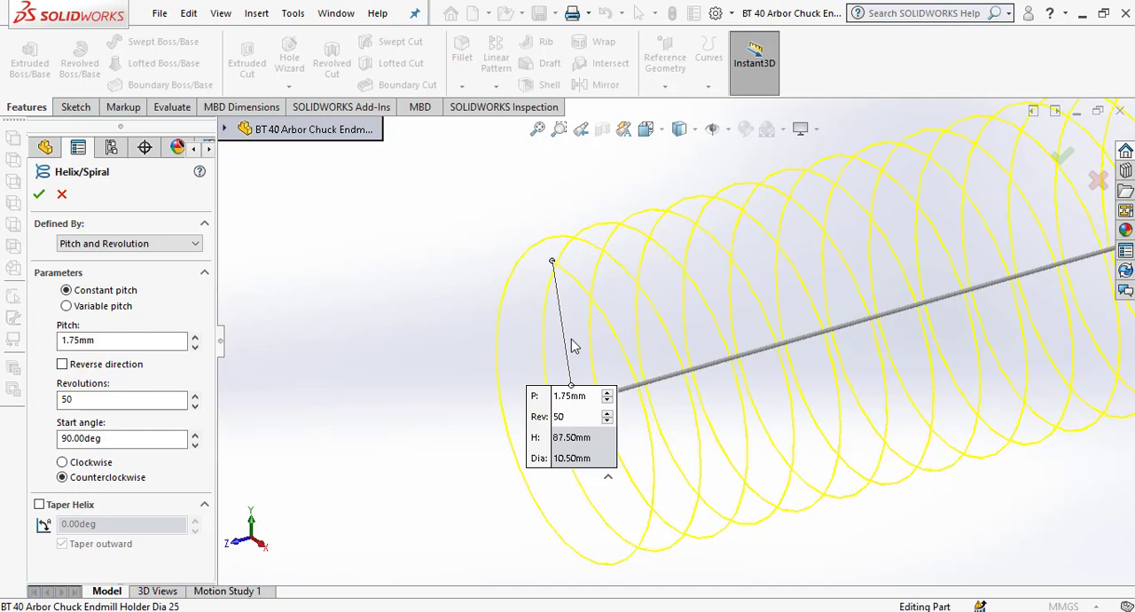
pyautogui.scroll(5, 572, 342)
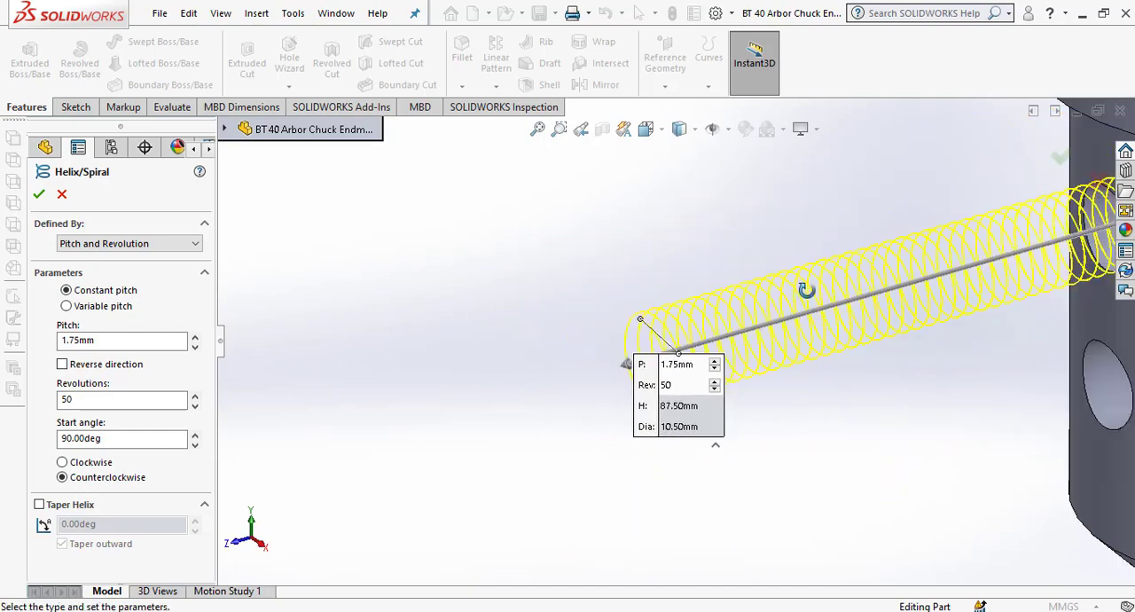
pyautogui.moveTo(806, 289); pyautogui.dragTo(835, 276, button='middle')
pyautogui.scroll(4, 835, 293)
pyautogui.scroll(4, 882, 318)
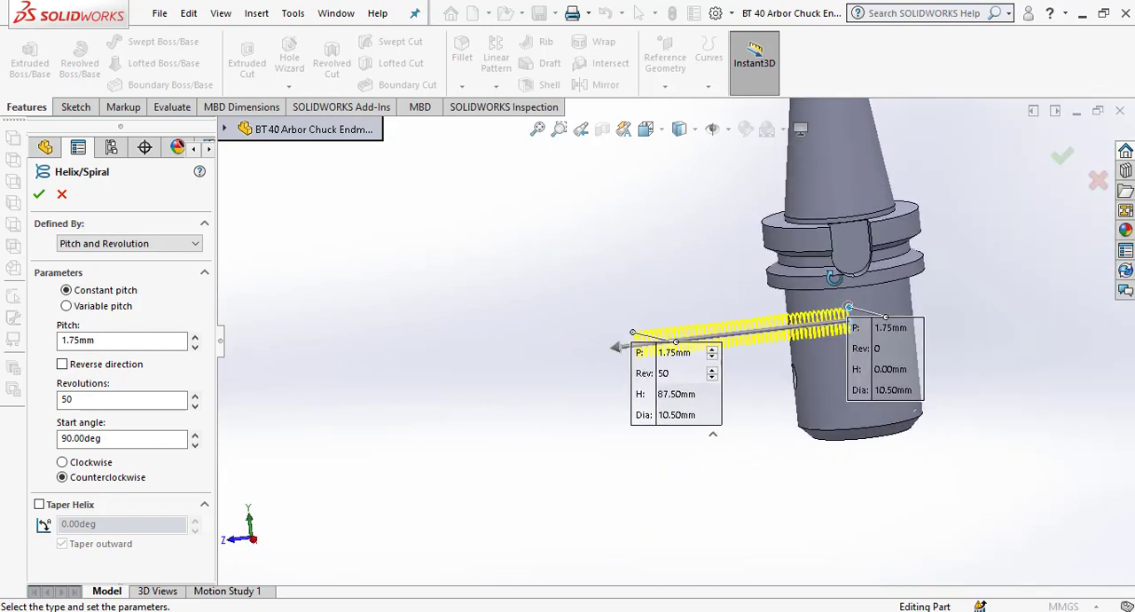
# Set the helix's number of revolutions to 25 and create the helix.
pyautogui.scroll(-2, 849, 307)
pyautogui.doubleClick(96, 402)
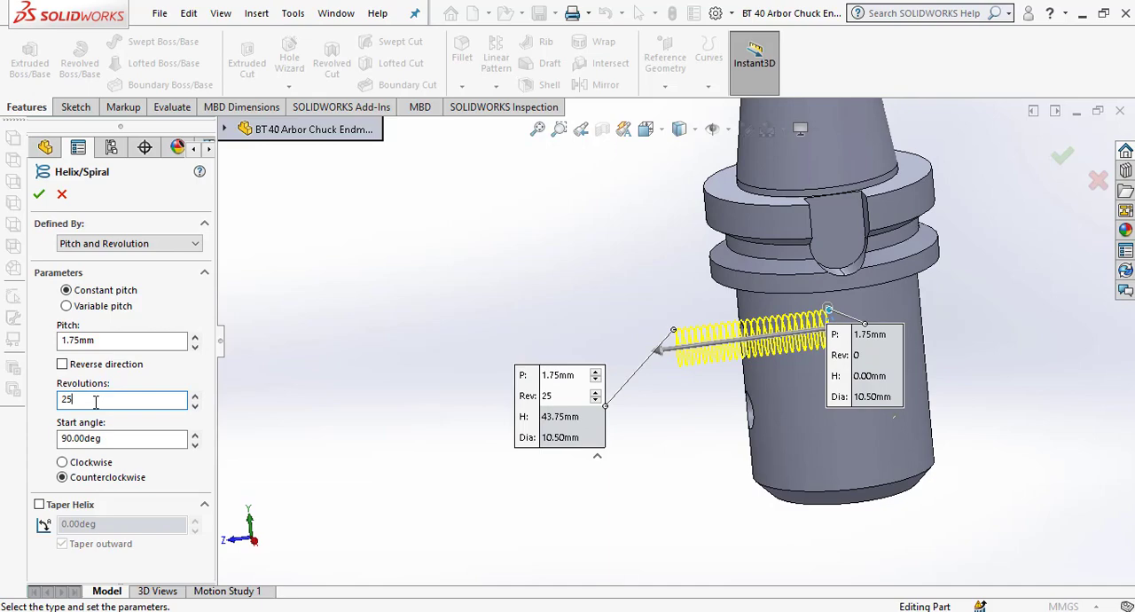
pyautogui.click(39, 193)
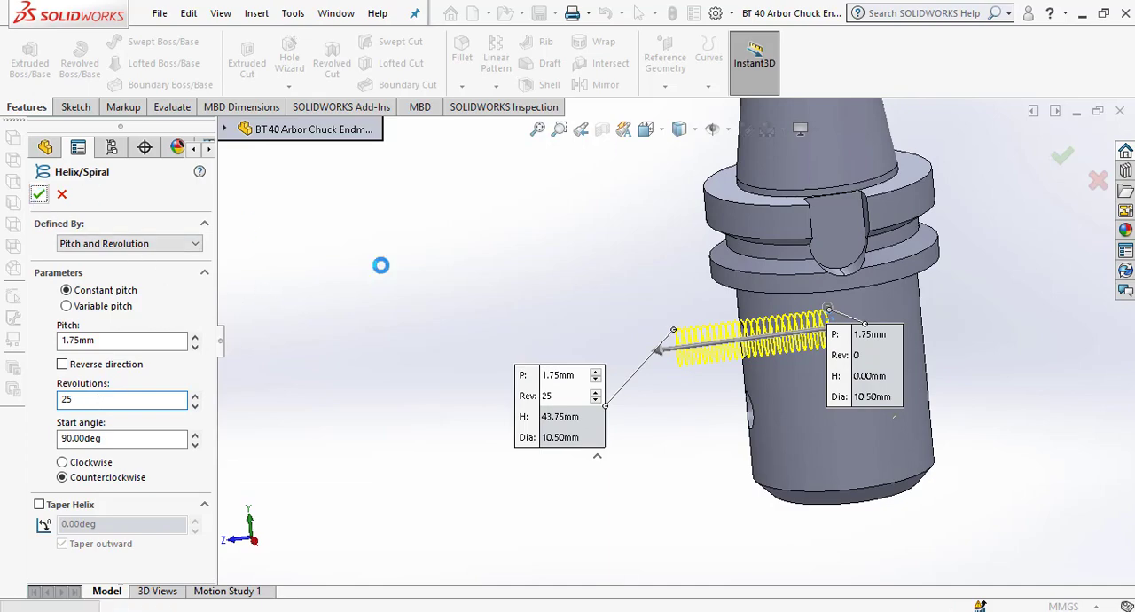
pyautogui.click(483, 445)
pyautogui.scroll(-5, 1005, 333)
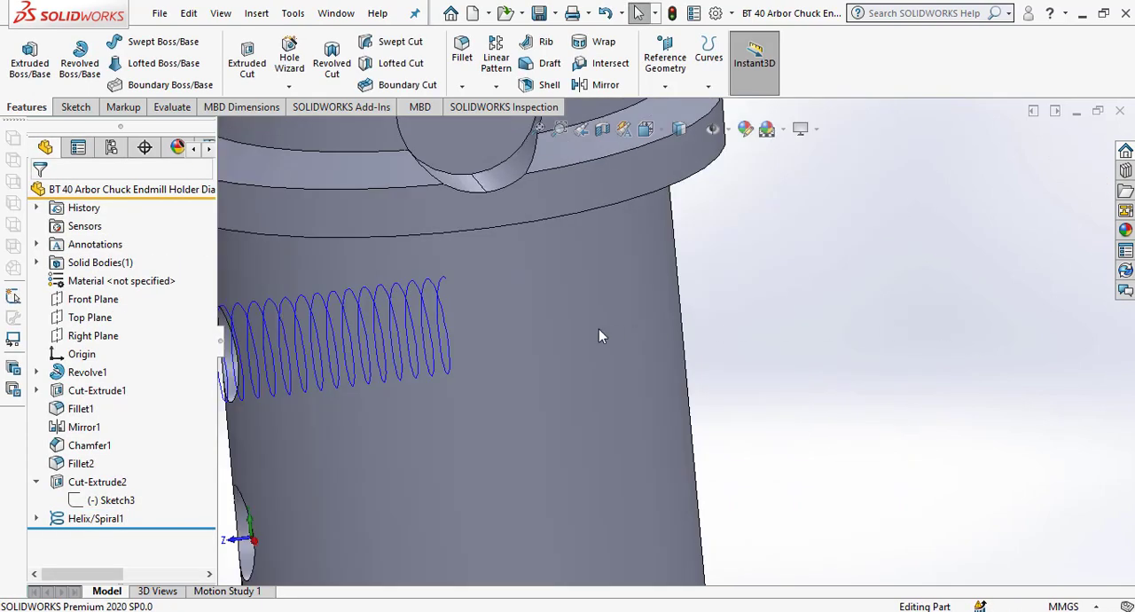
# Start a new sketch on the Right Plane and orient the view to face it.
pyautogui.scroll(2, 599, 328)
pyautogui.moveTo(556, 317)
pyautogui.mouseDown(button='middle')
pyautogui.moveTo(600, 341)
pyautogui.moveTo(578, 316)
pyautogui.moveTo(562, 329)
pyautogui.mouseUp(button='middle')
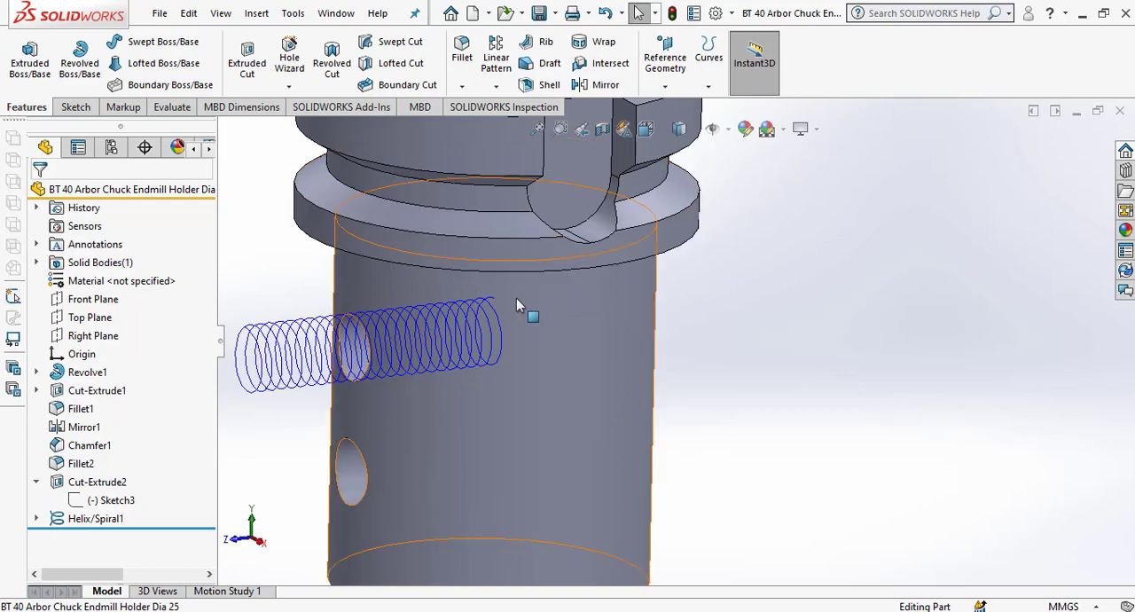
pyautogui.moveTo(517, 298); pyautogui.dragTo(502, 299, button='middle')
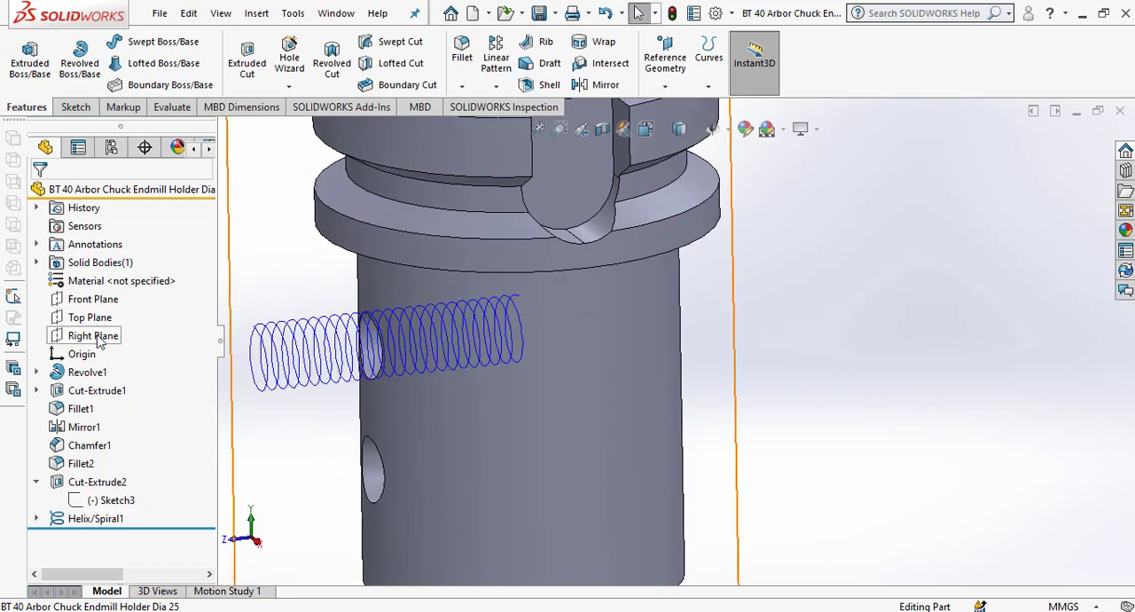
pyautogui.click(99, 342)
pyautogui.click(112, 319)
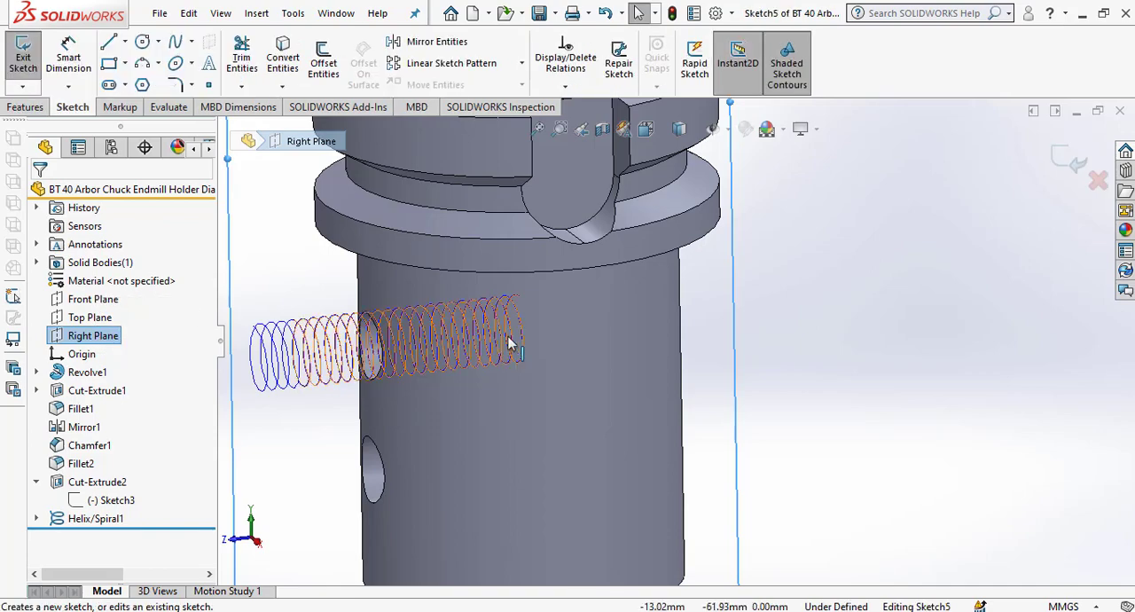
pyautogui.press('space')
pyautogui.click(1059, 455)
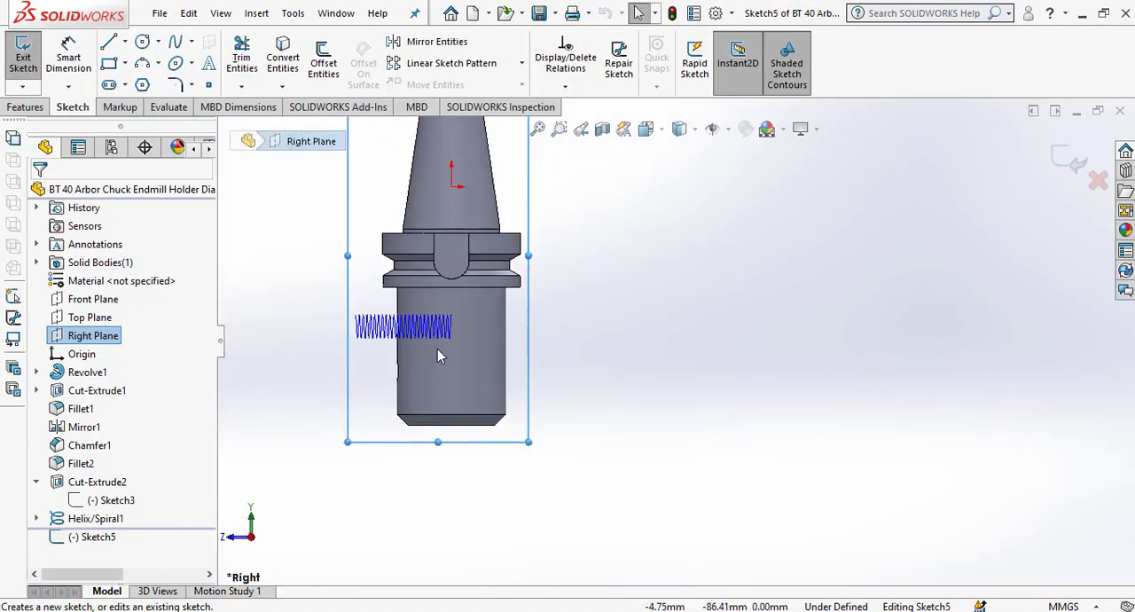
# Sketch a vertical line about 2.1 mm long upward from the helix's end point inside the holder.
pyautogui.scroll(-5, 437, 355)
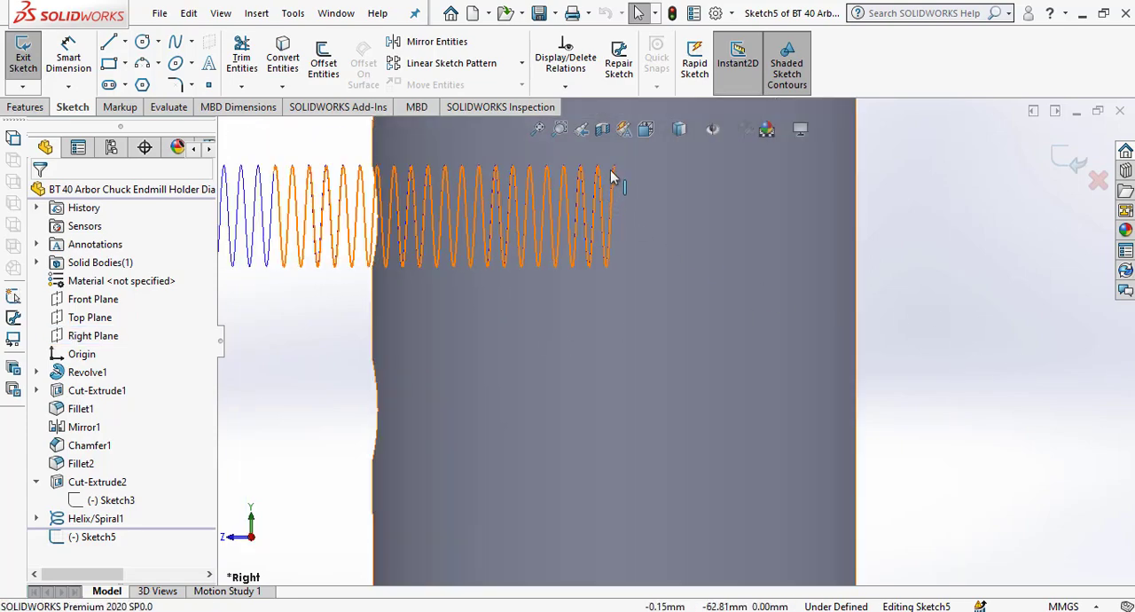
pyautogui.scroll(-3, 617, 169)
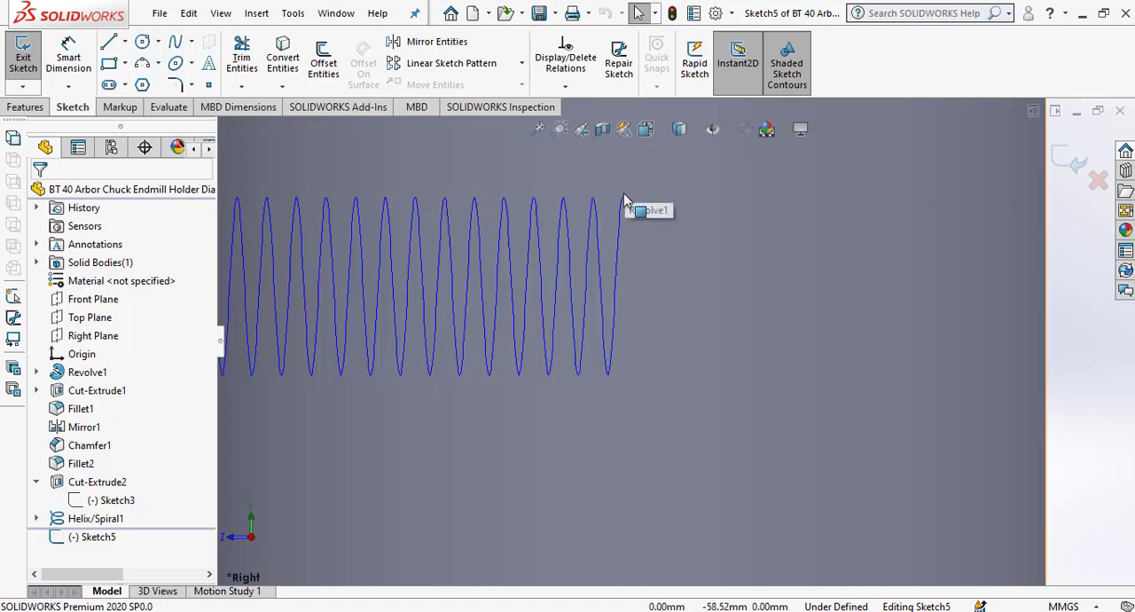
pyautogui.press('l')
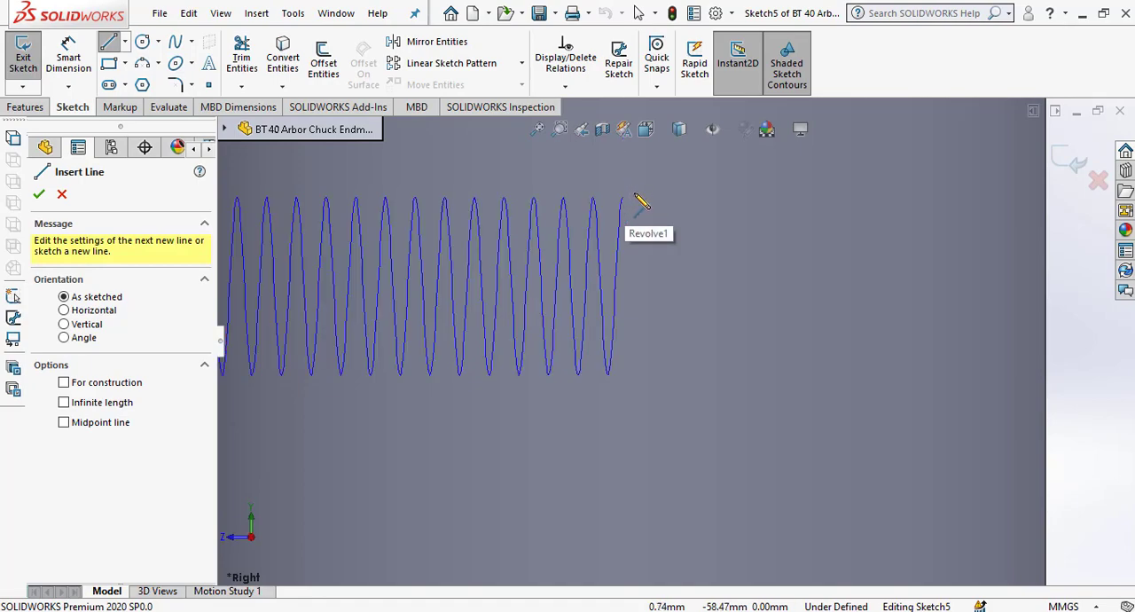
pyautogui.scroll(4, 635, 195)
pyautogui.scroll(-7, 641, 249)
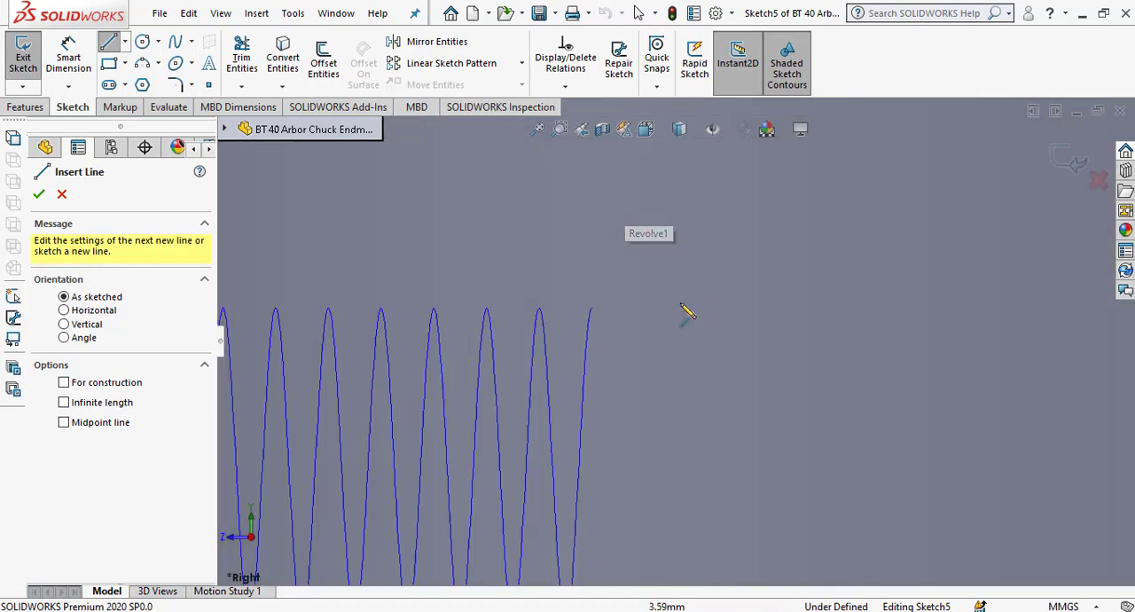
pyautogui.click(593, 309)
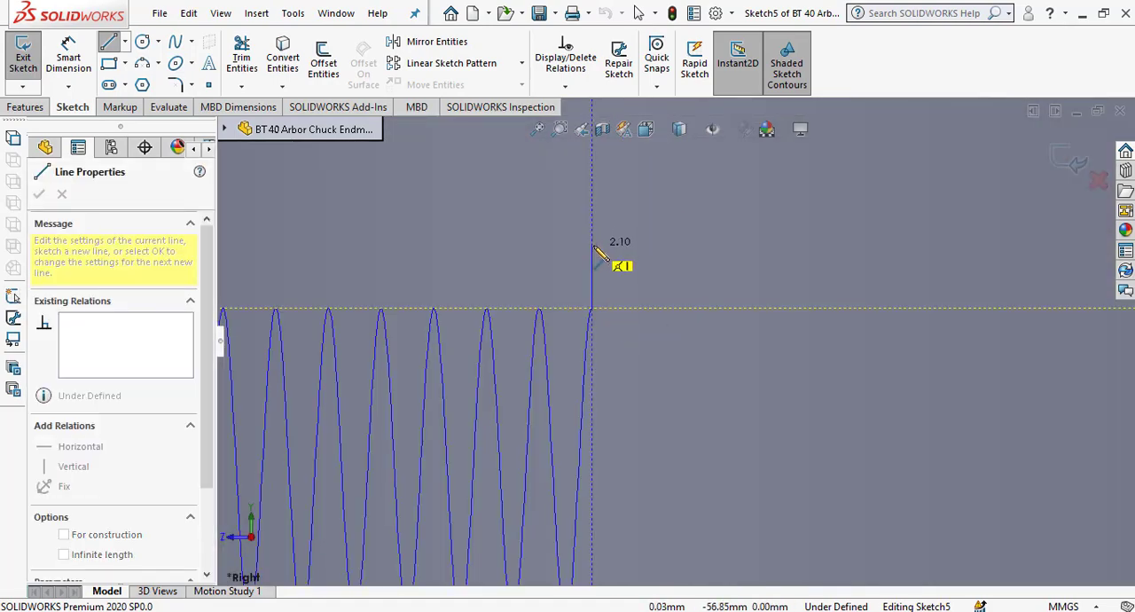
pyautogui.click(592, 245)
pyautogui.rightClick(621, 217)
pyautogui.click(673, 240)
pyautogui.press('Escape')
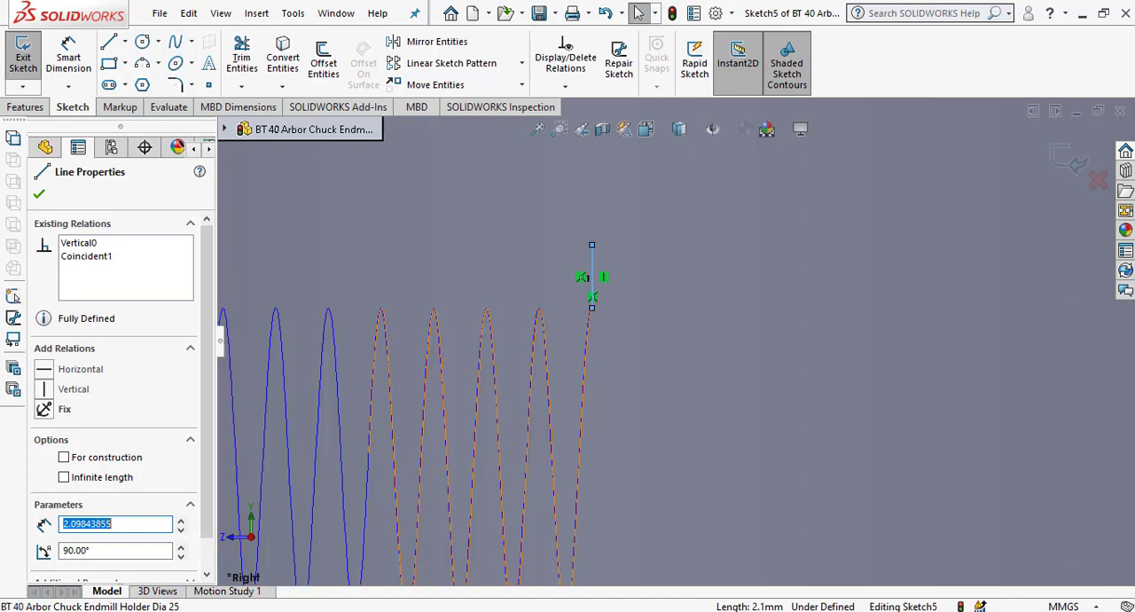
# Switch to Calculator and compute half the thread pitch as 1,75 divided by 2.
pyautogui.click(298, 610)
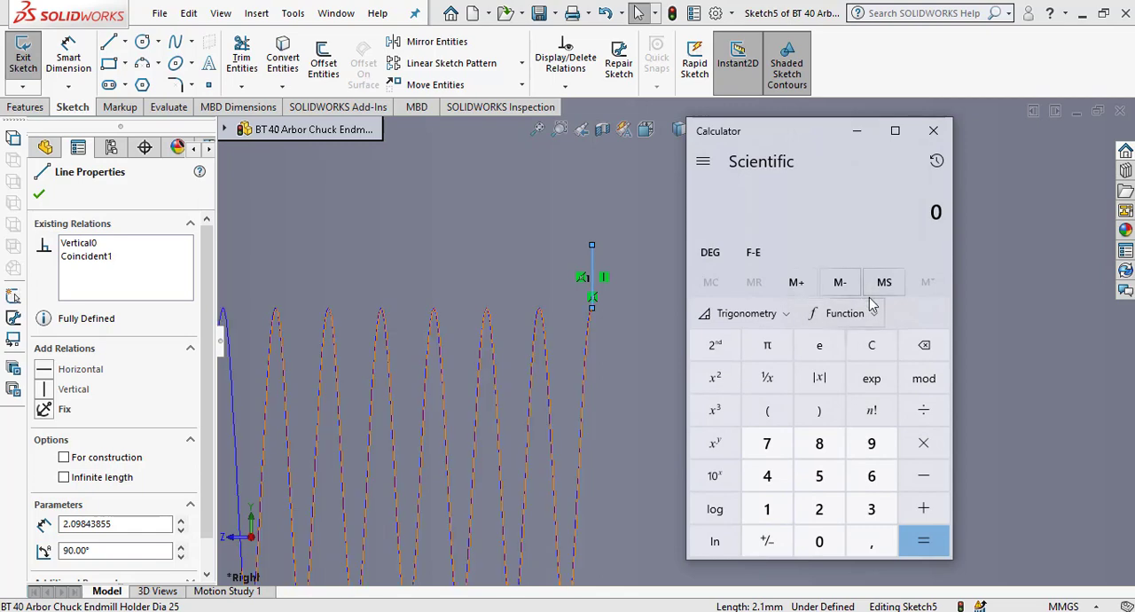
pyautogui.write('1,')
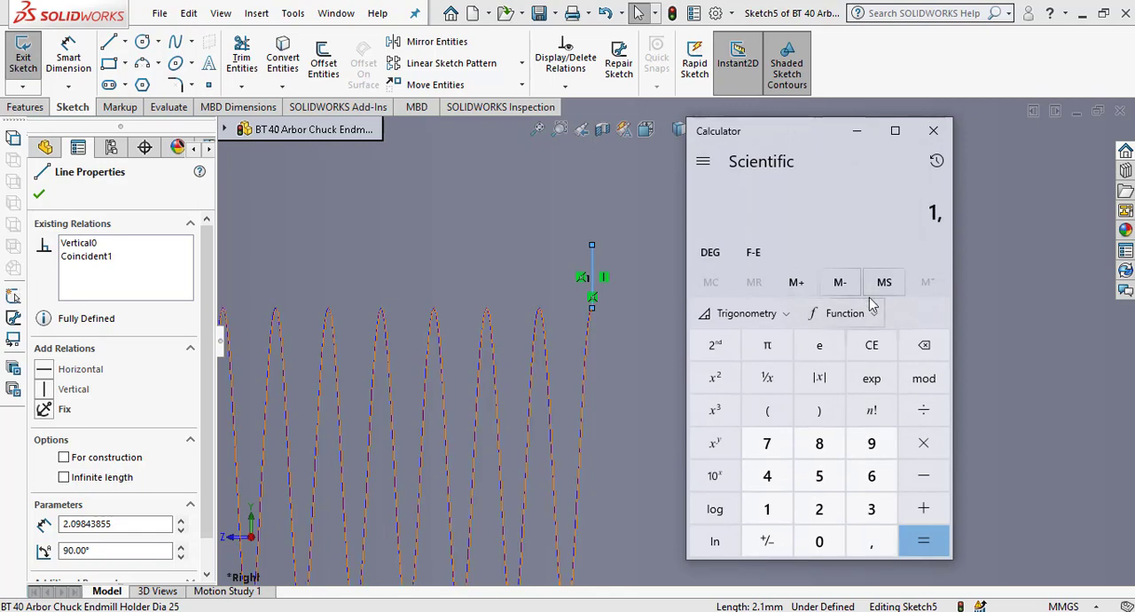
pyautogui.write('75/2')
pyautogui.press('Return')
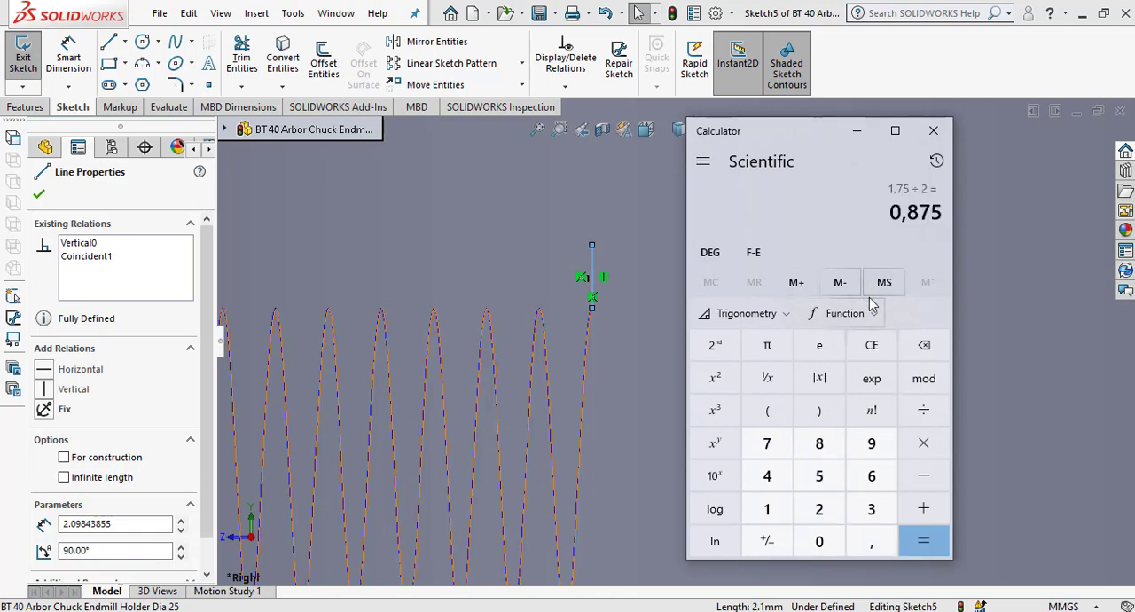
pyautogui.click(857, 131)
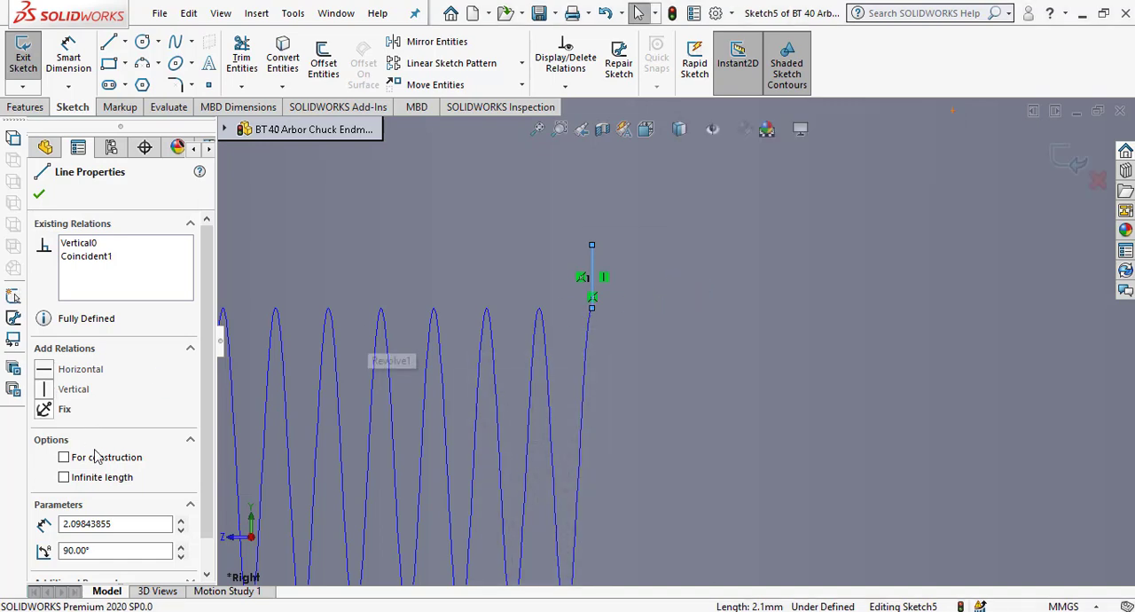
# Set the vertical line's length to 0.875 mm and make it a construction line.
pyautogui.doubleClick(88, 524)
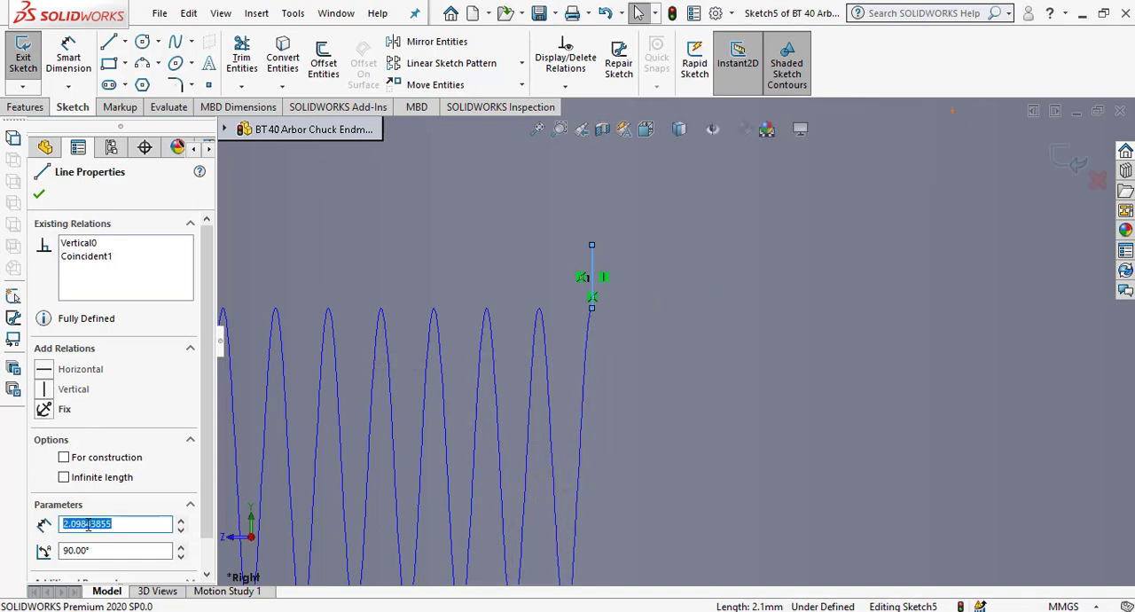
pyautogui.write('.875')
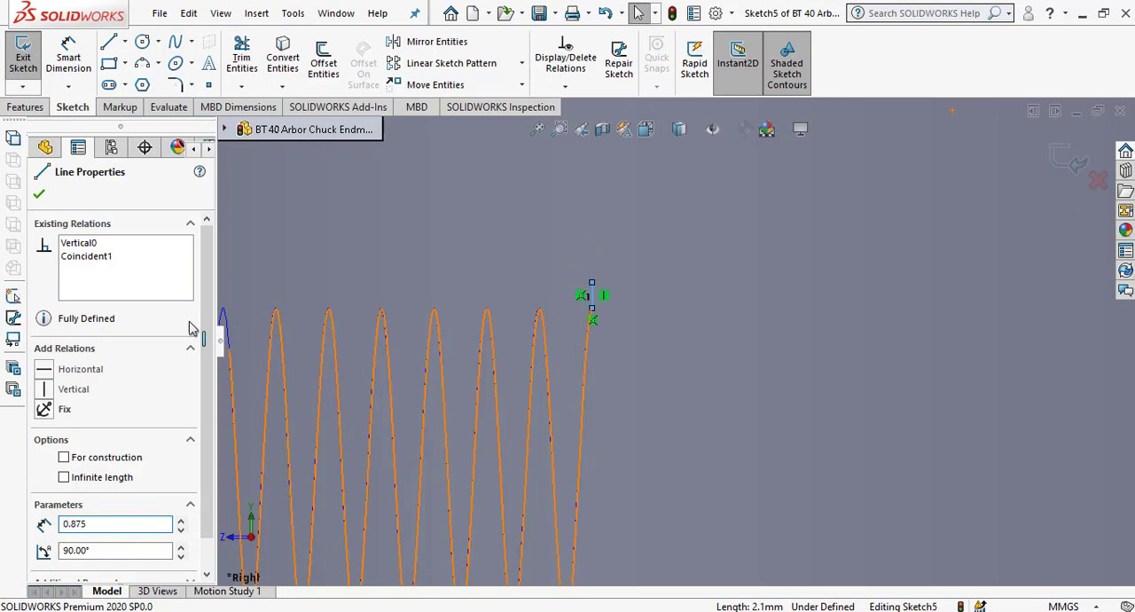
pyautogui.click(39, 194)
pyautogui.scroll(-2, 661, 325)
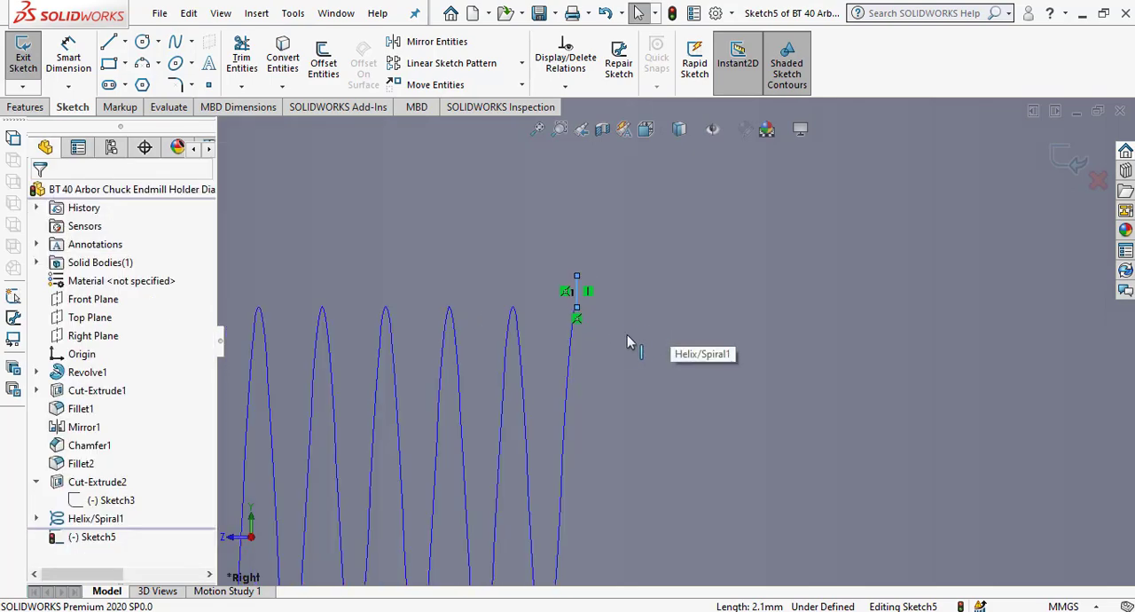
pyautogui.scroll(-1, 561, 276)
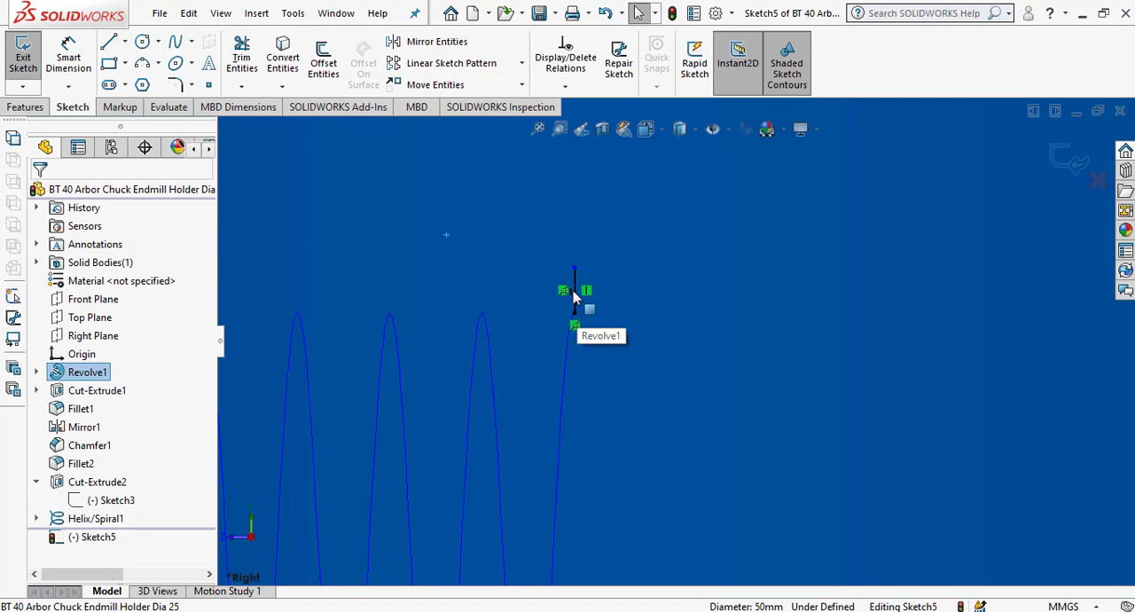
pyautogui.click(575, 293)
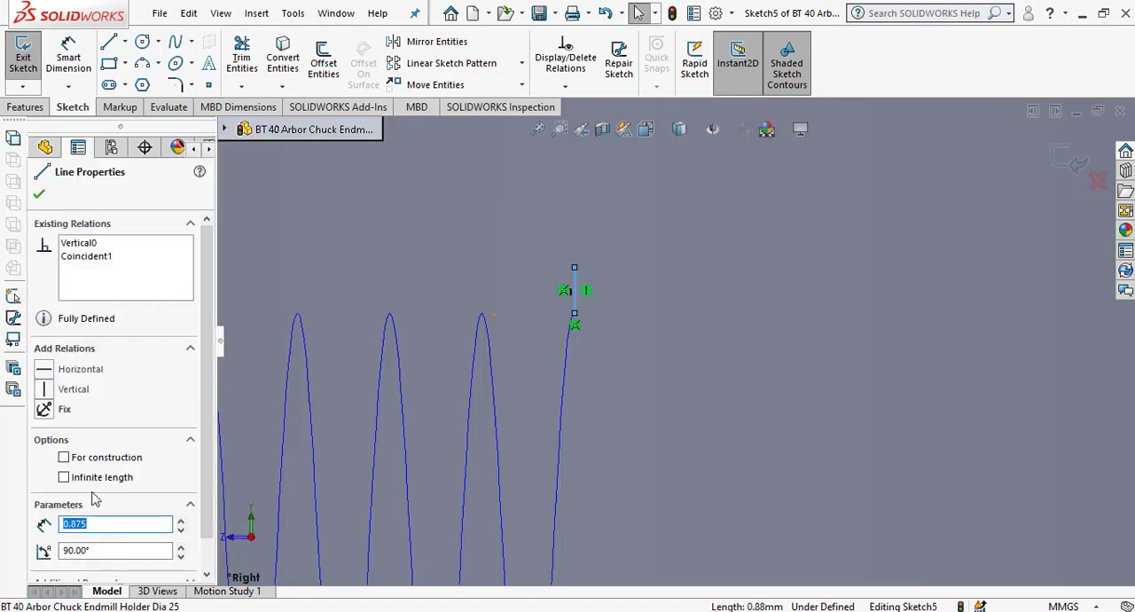
pyautogui.click(86, 463)
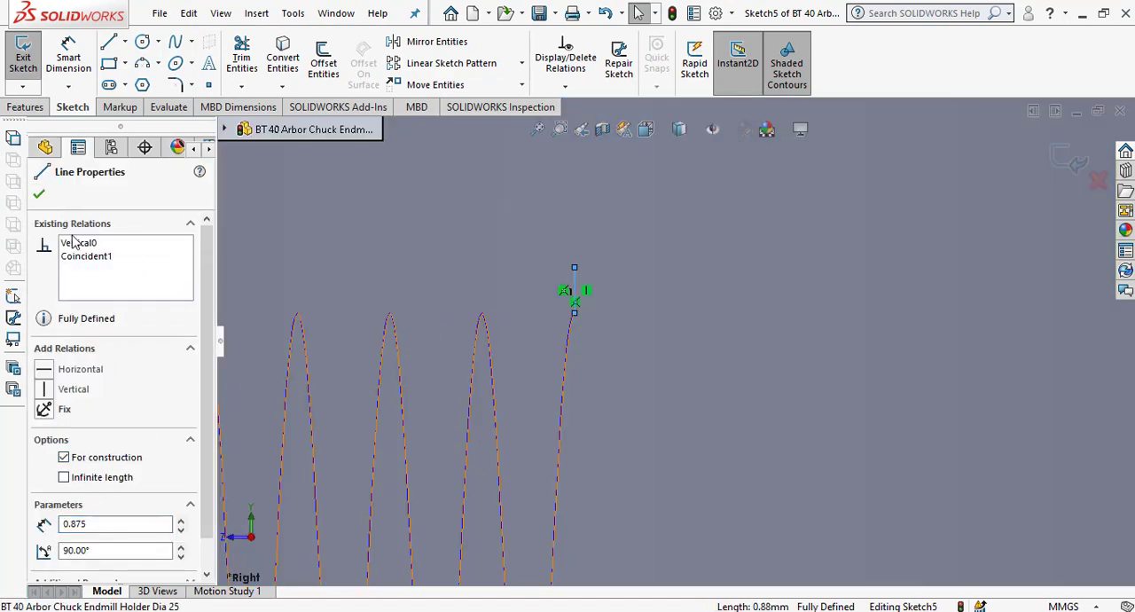
# Sketch two slanted lines about 1.5 mm long downward from the vertical construction line's upper end, one on each side.
pyautogui.click(39, 197)
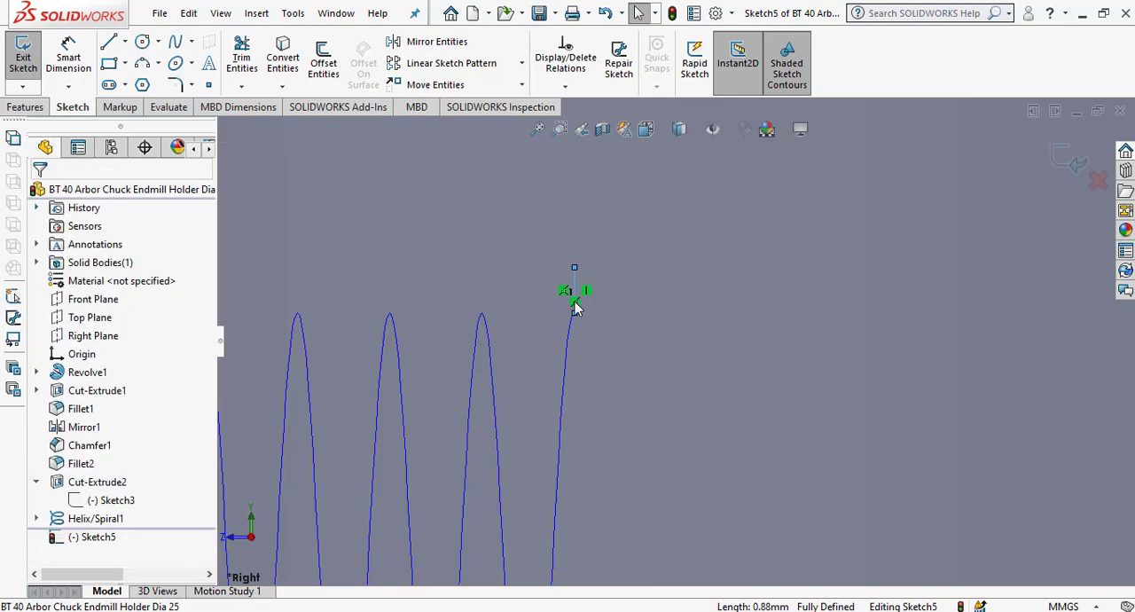
pyautogui.click(662, 326)
pyautogui.scroll(-6, 596, 296)
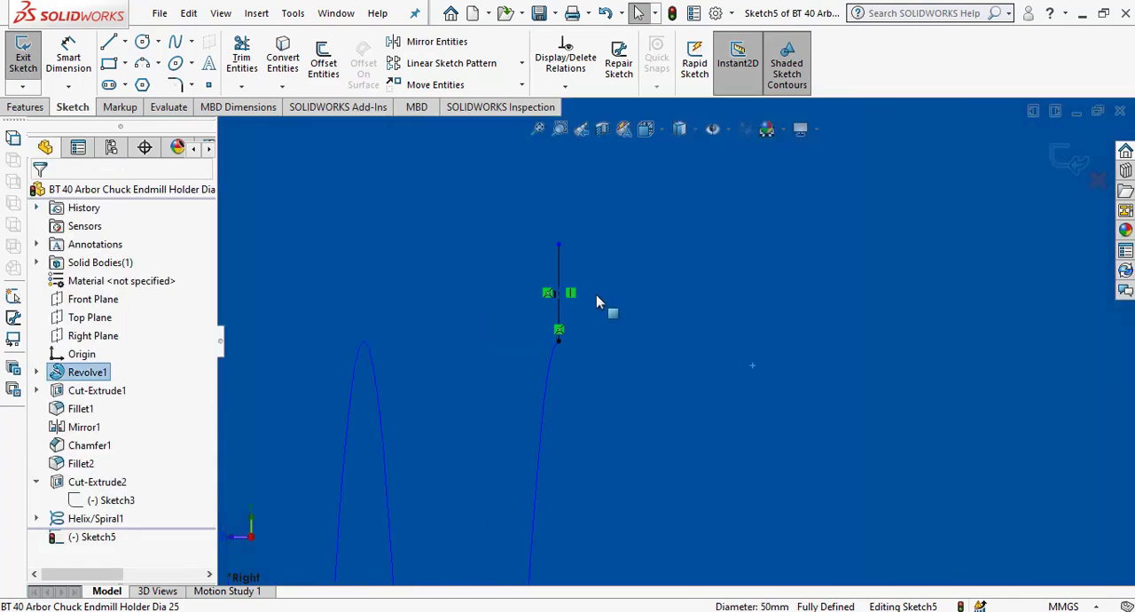
pyautogui.click(110, 45)
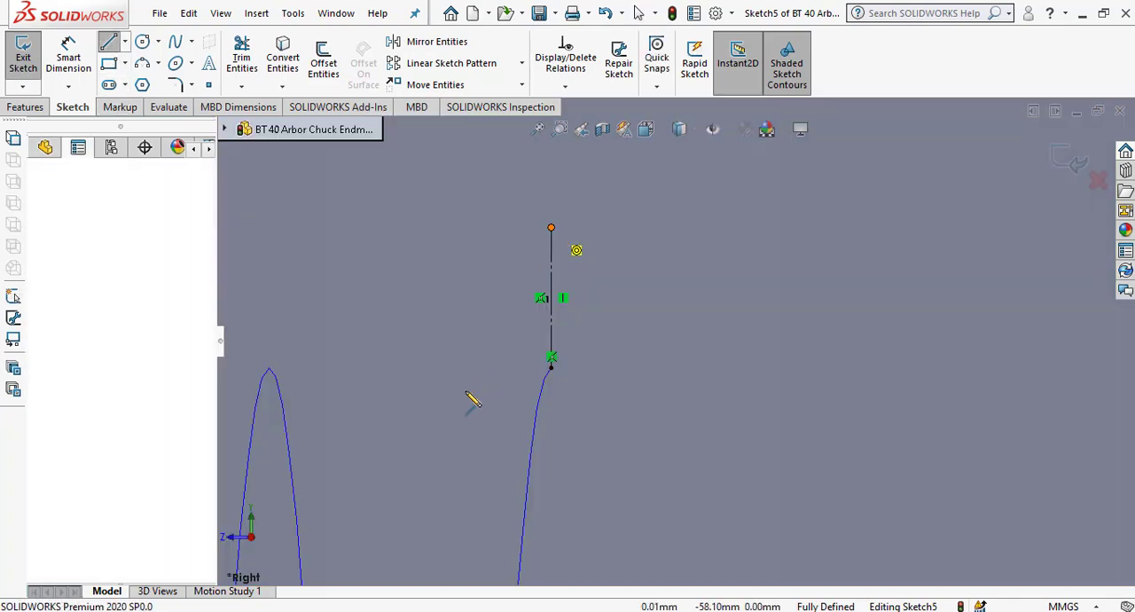
pyautogui.moveTo(551, 228); pyautogui.dragTo(421, 434)
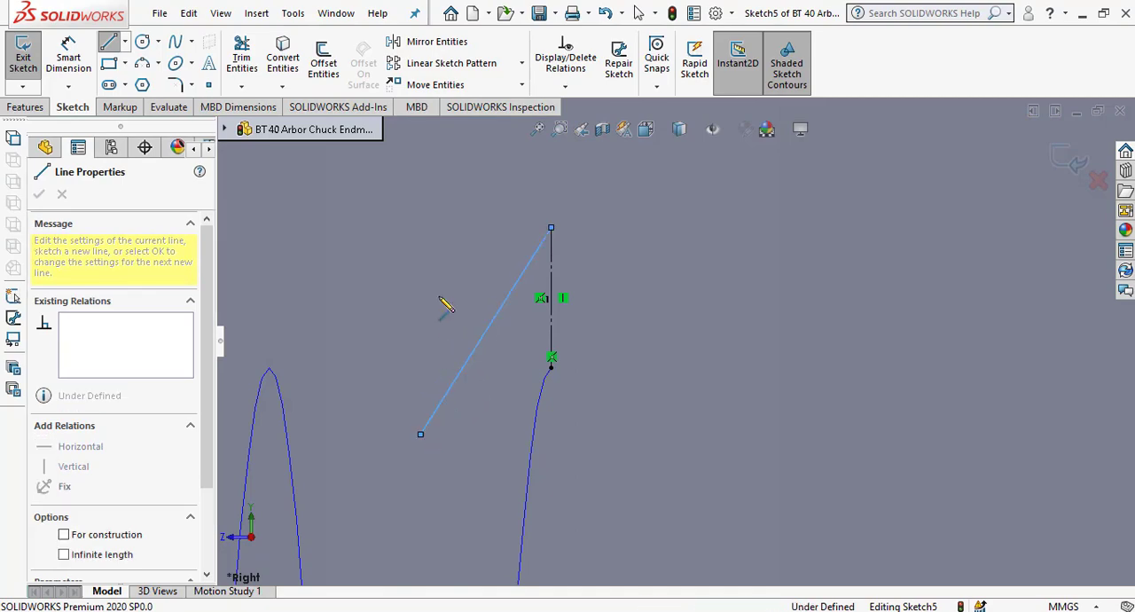
pyautogui.rightClick(446, 280)
pyautogui.click(477, 290)
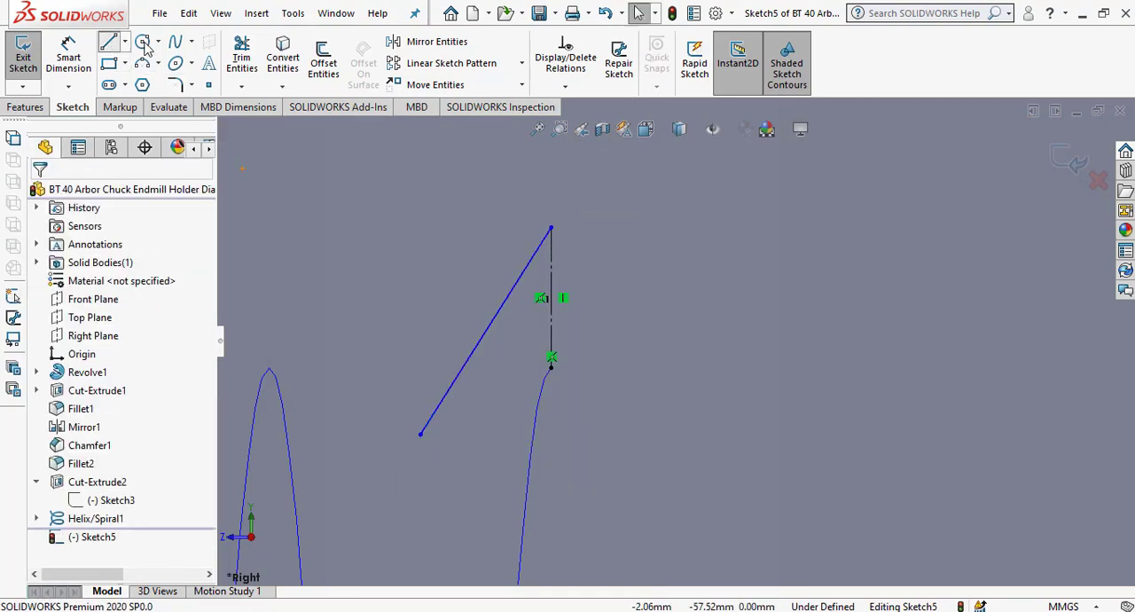
pyautogui.click(551, 228)
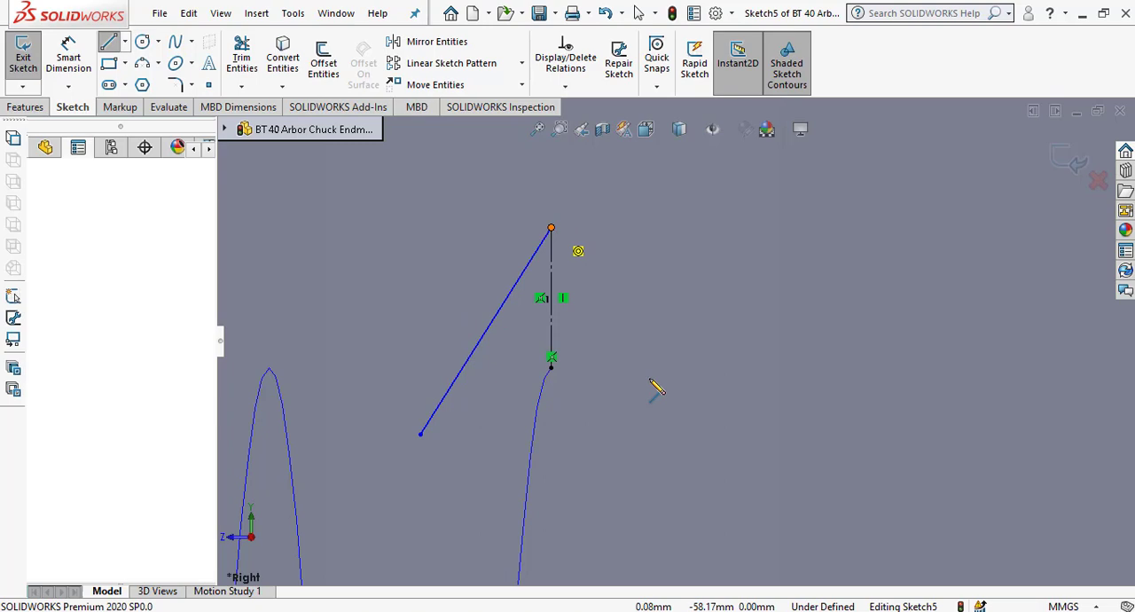
pyautogui.click(671, 428)
pyautogui.rightClick(712, 226)
pyautogui.click(741, 257)
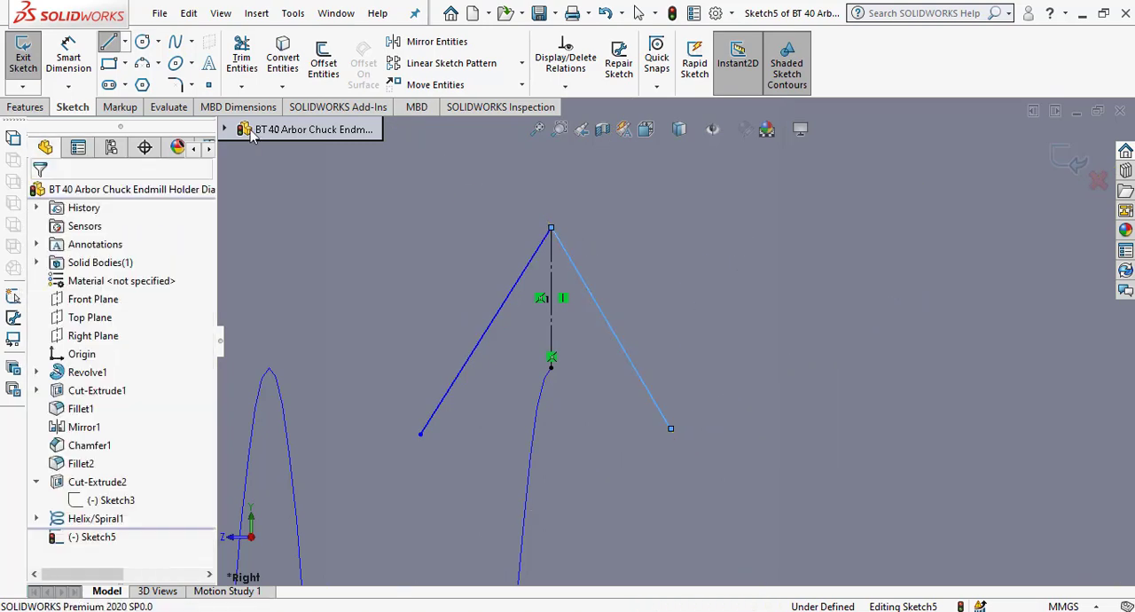
# Dimension the angle between the two slanted lines and set it to 60°.
pyautogui.click(69, 57)
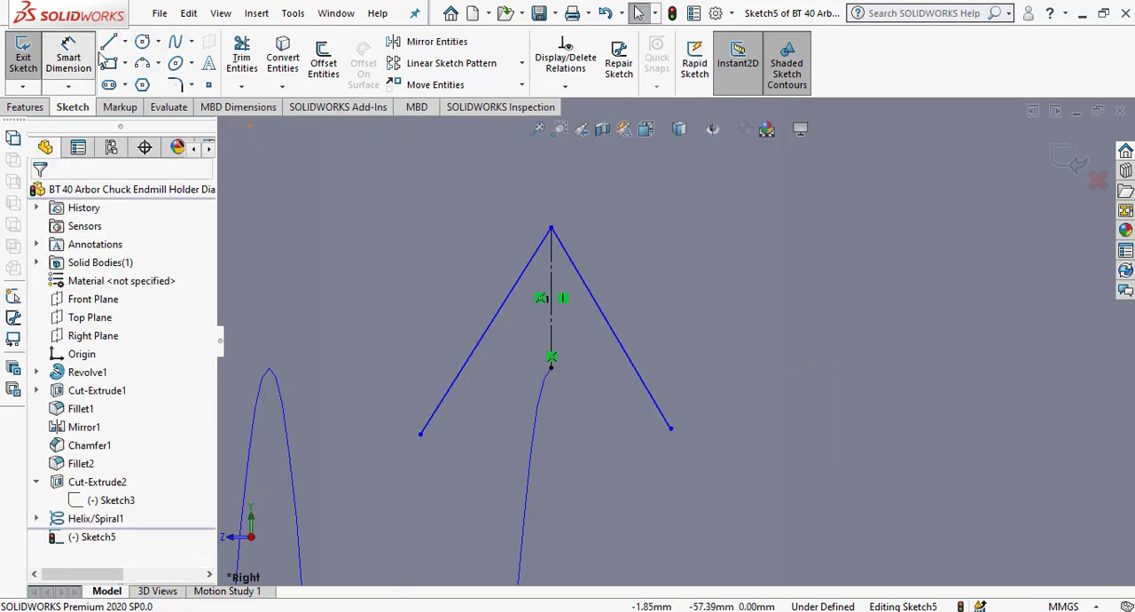
pyautogui.click(593, 297)
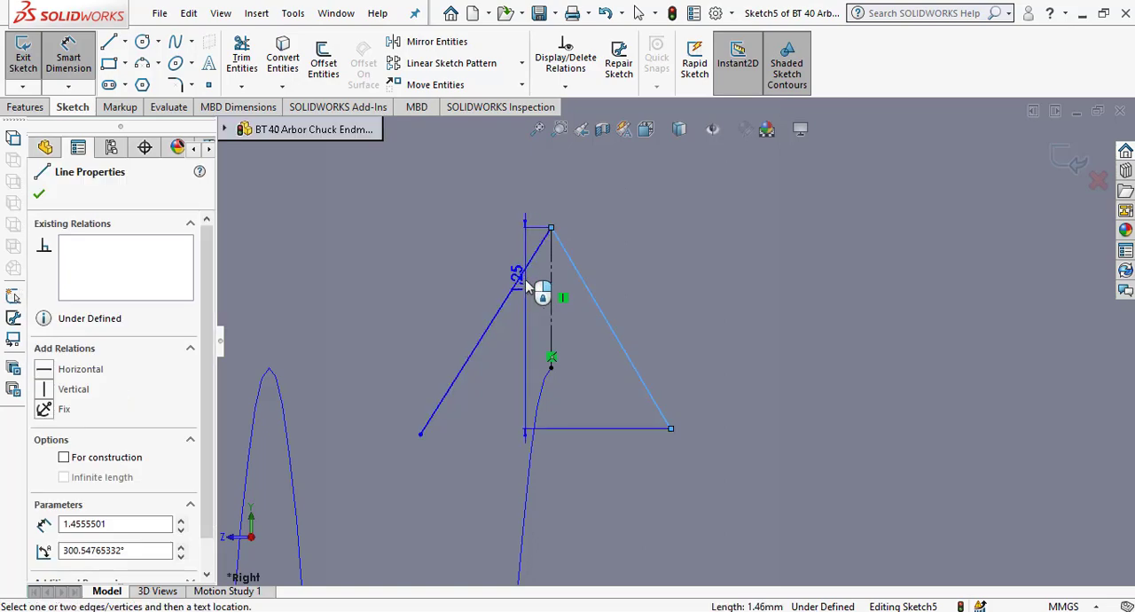
pyautogui.click(528, 281)
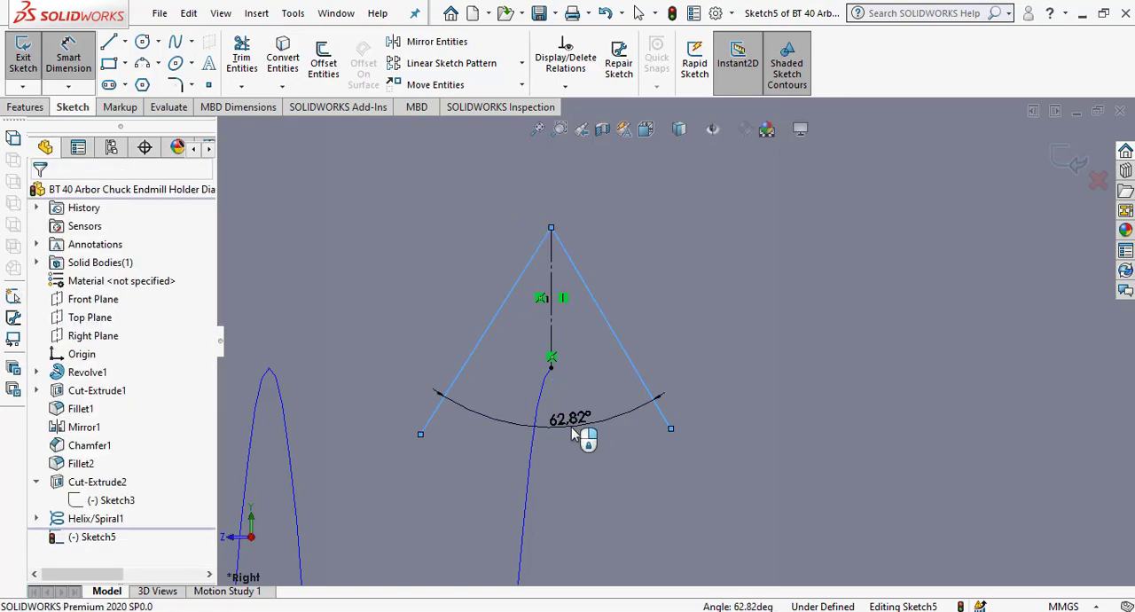
pyautogui.click(571, 427)
pyautogui.write('60')
pyautogui.press('Return')
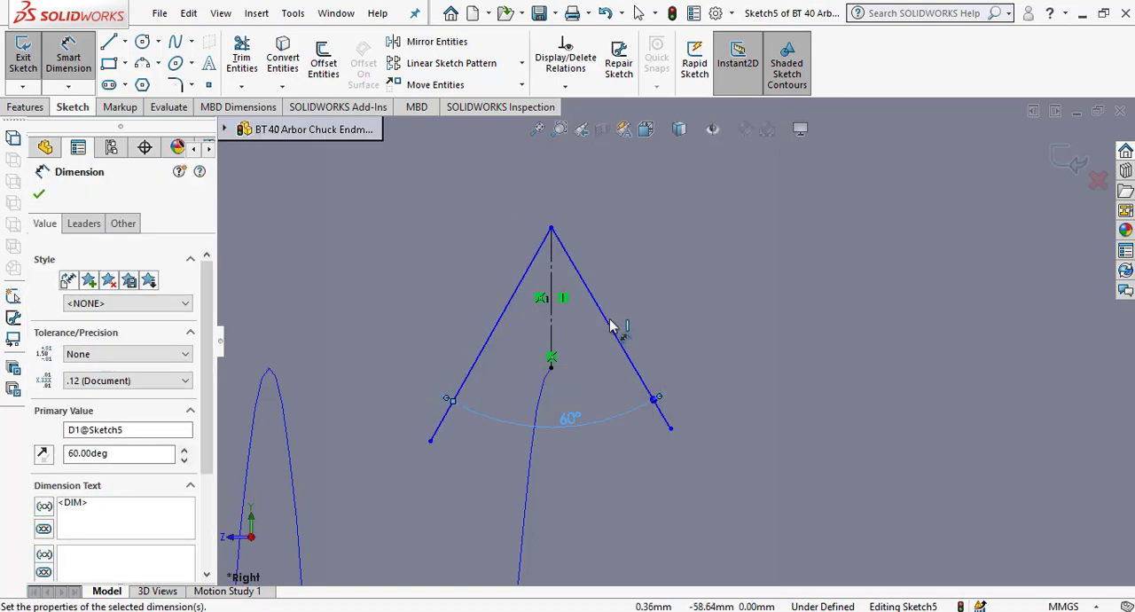
# Set the angle between the right slanted line and the construction line to 30°, and move the 60° dimension lower.
pyautogui.click(609, 324)
pyautogui.click(551, 335)
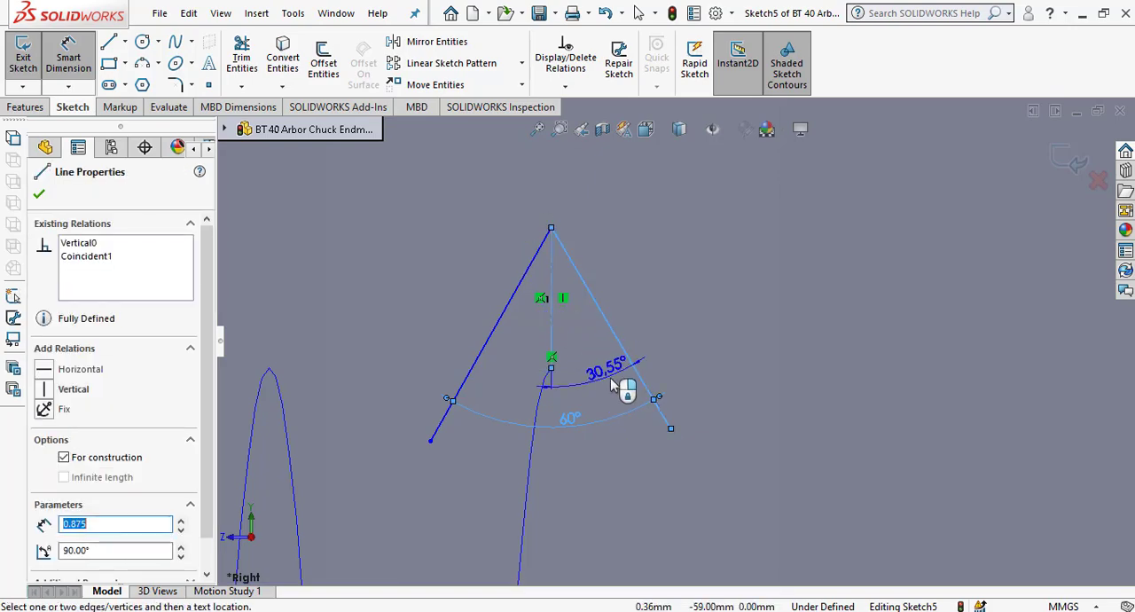
pyautogui.click(609, 384)
pyautogui.write('30')
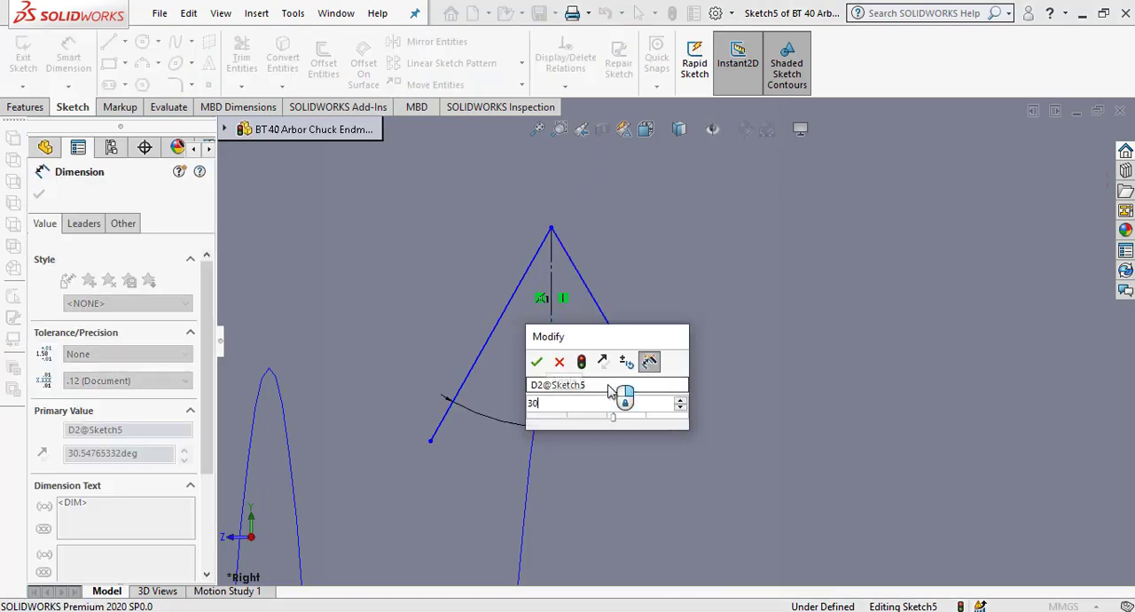
pyautogui.press('Return')
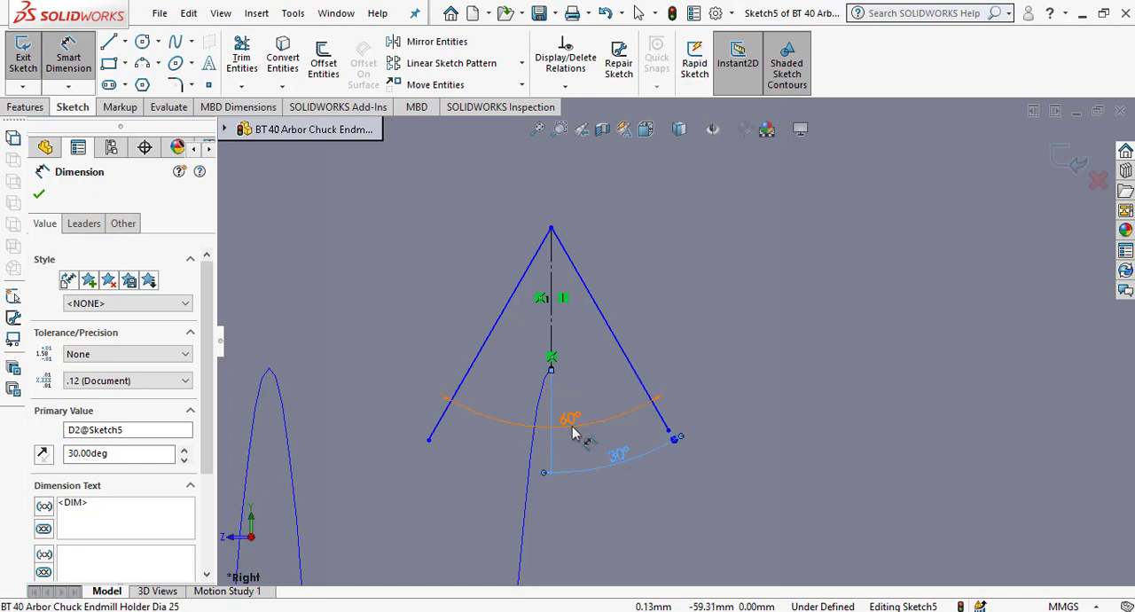
pyautogui.moveTo(572, 432); pyautogui.dragTo(577, 512)
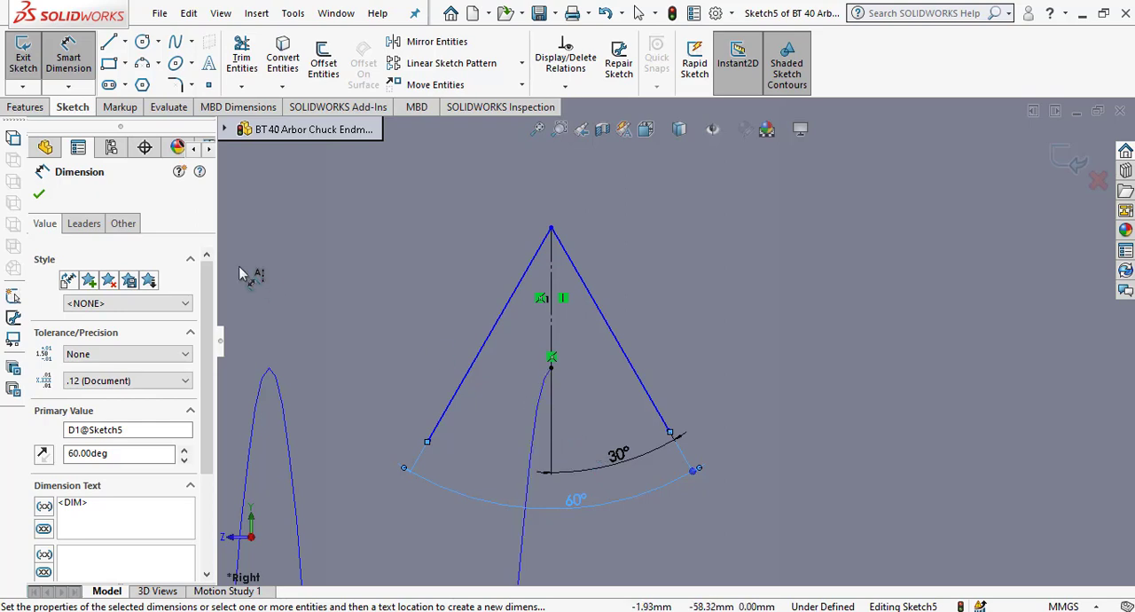
# Sketch a horizontal line about 1.09 mm long leftward from the helix's end point, crossing the left slanted line.
pyautogui.click(109, 42)
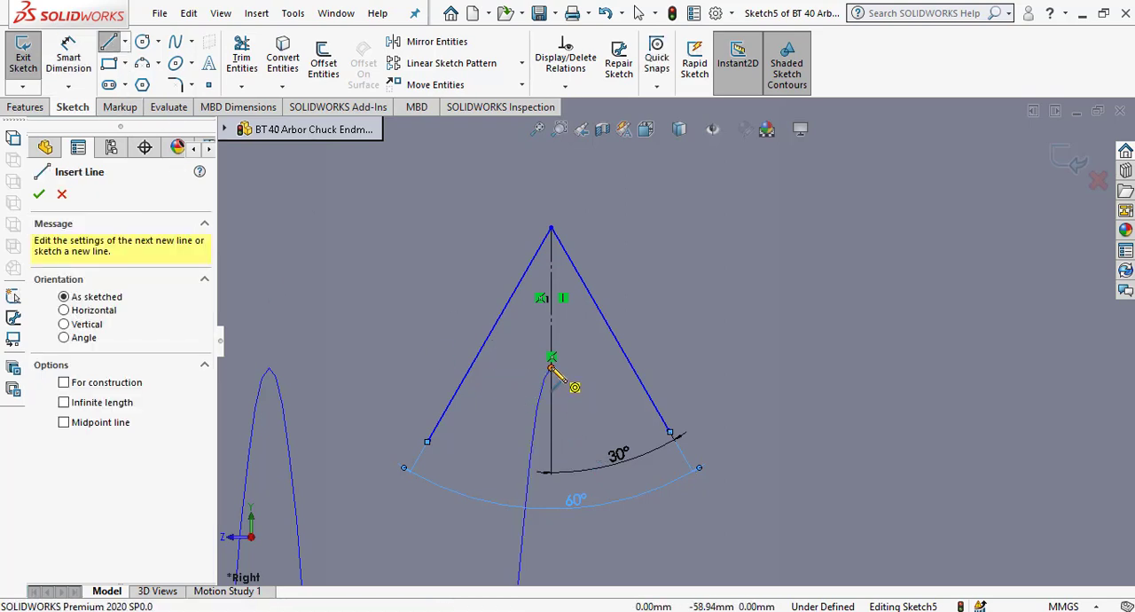
pyautogui.click(551, 366)
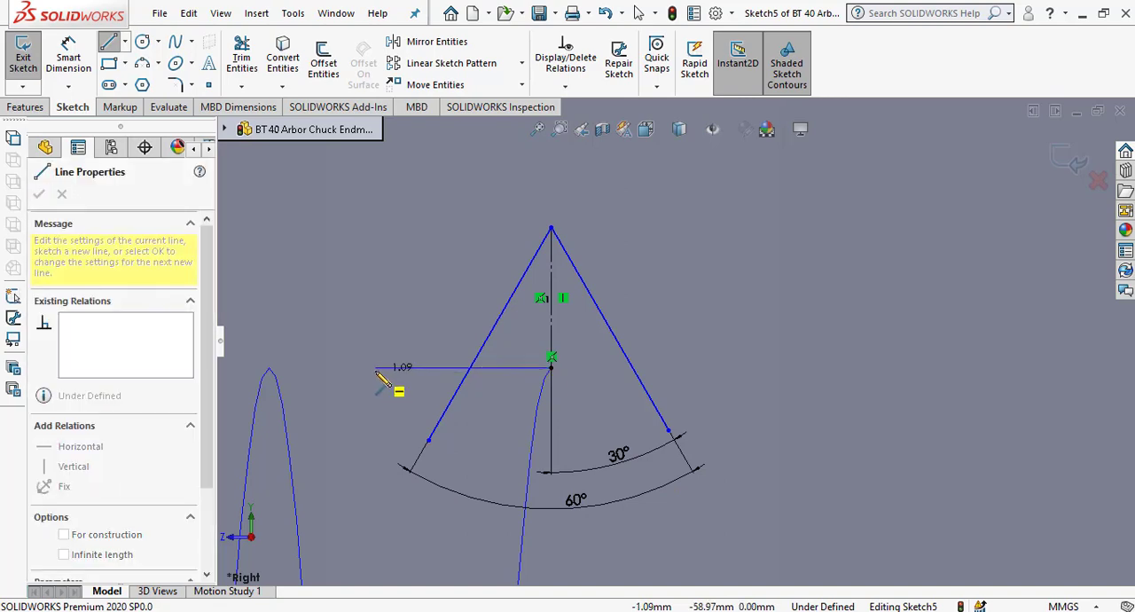
pyautogui.click(377, 367)
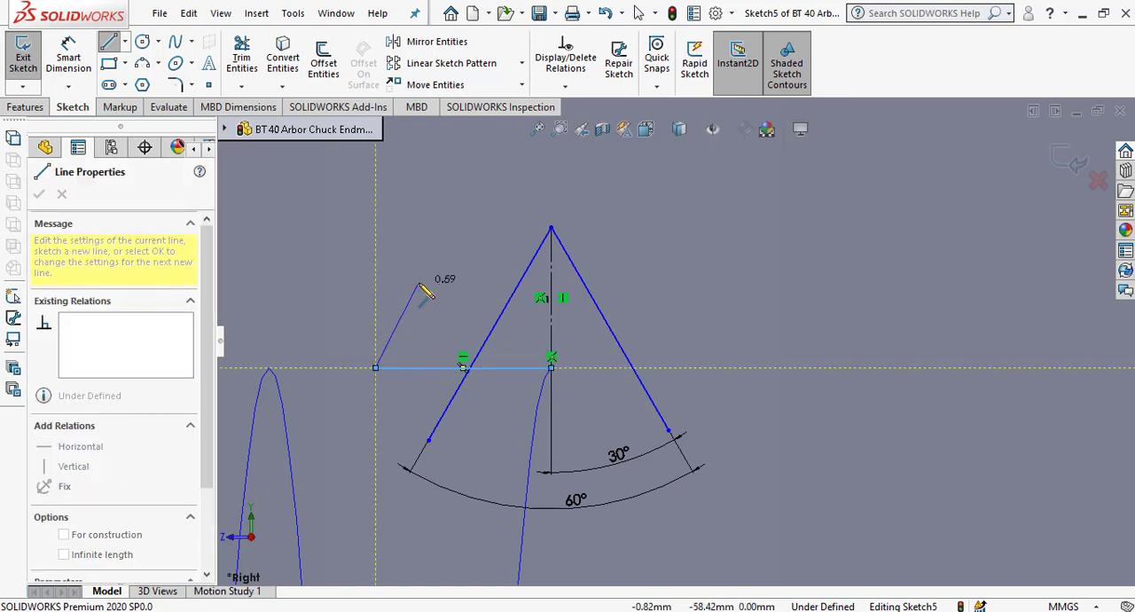
pyautogui.rightClick(424, 292)
pyautogui.click(444, 292)
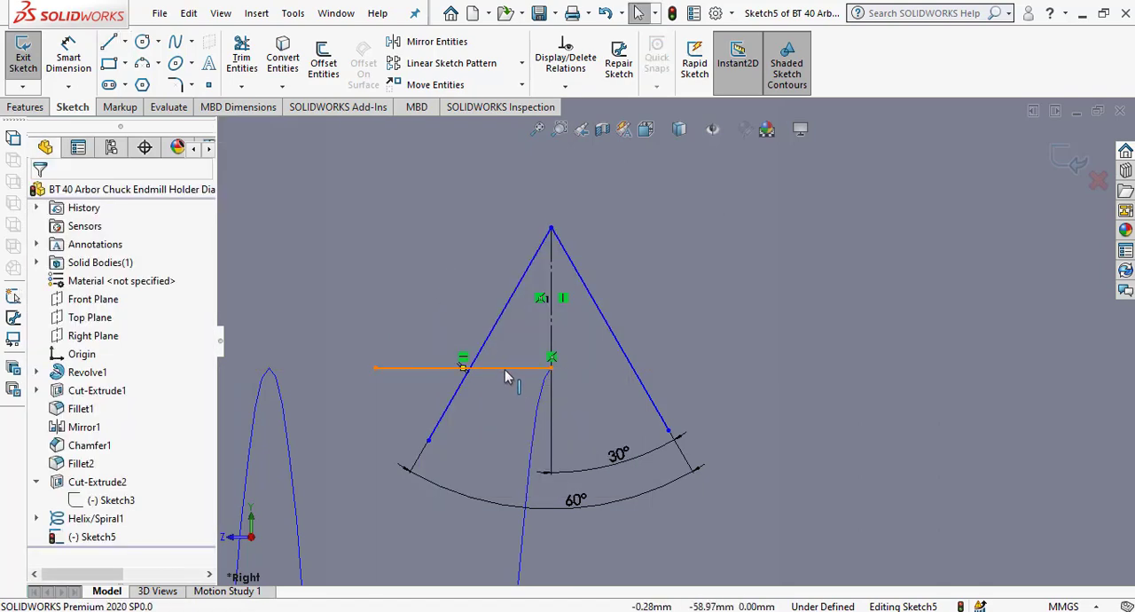
# Try to offset the horizontal line 0.10 mm downward without reversing the offset direction.
pyautogui.click(323, 61)
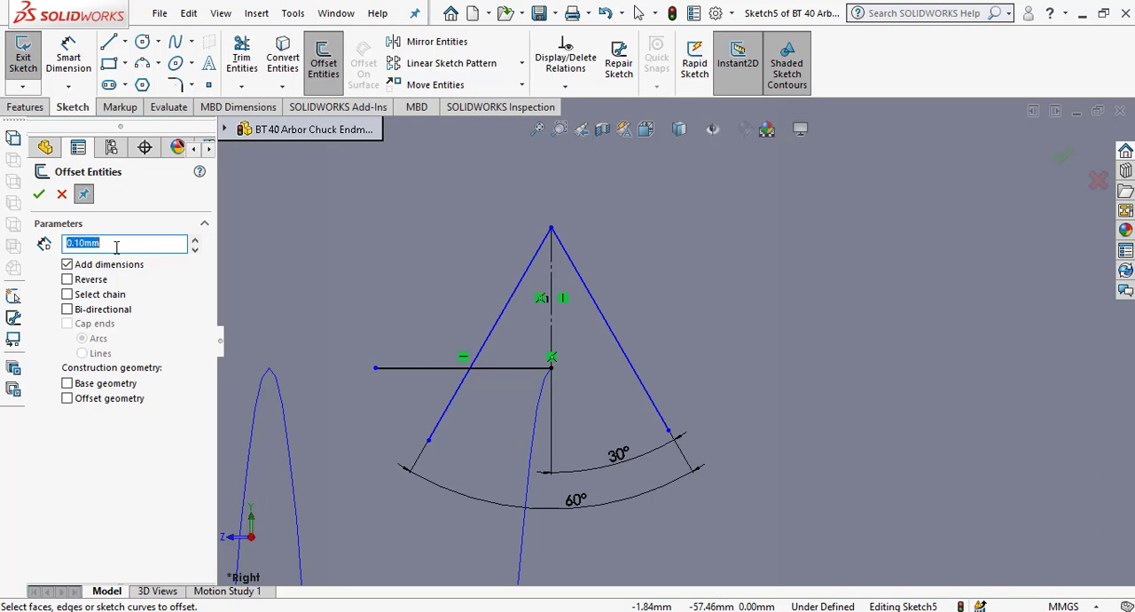
pyautogui.click(510, 368)
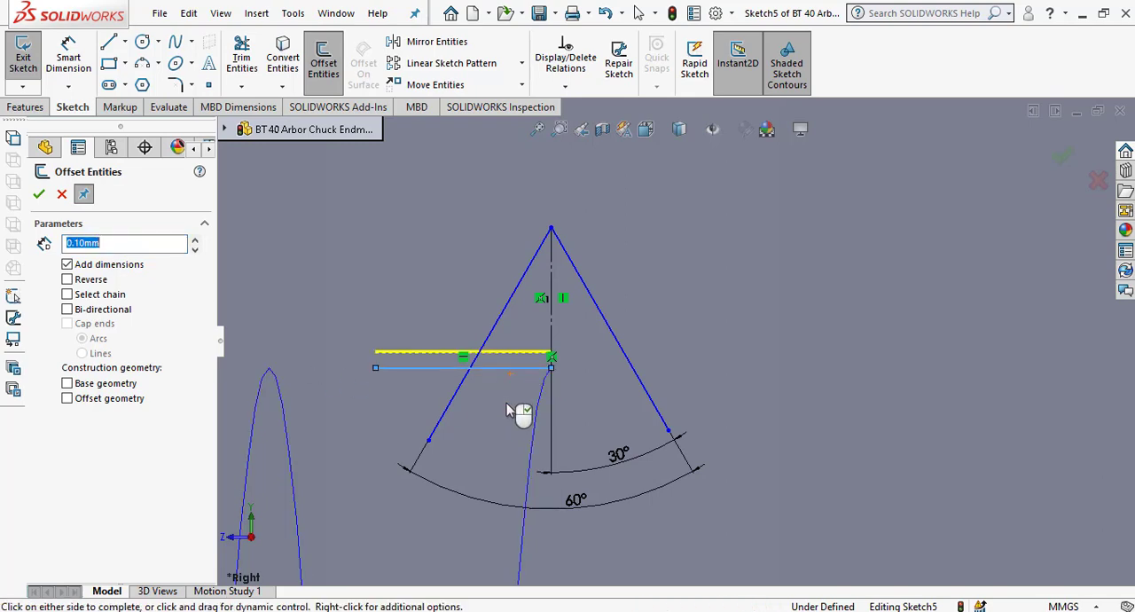
pyautogui.click(505, 412)
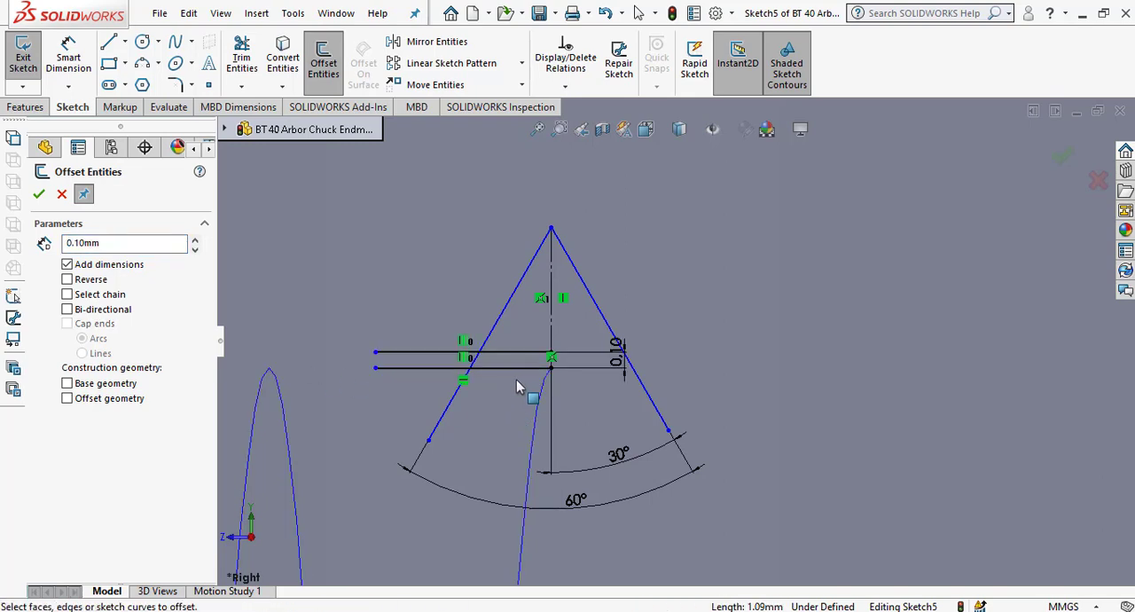
pyautogui.click(509, 370)
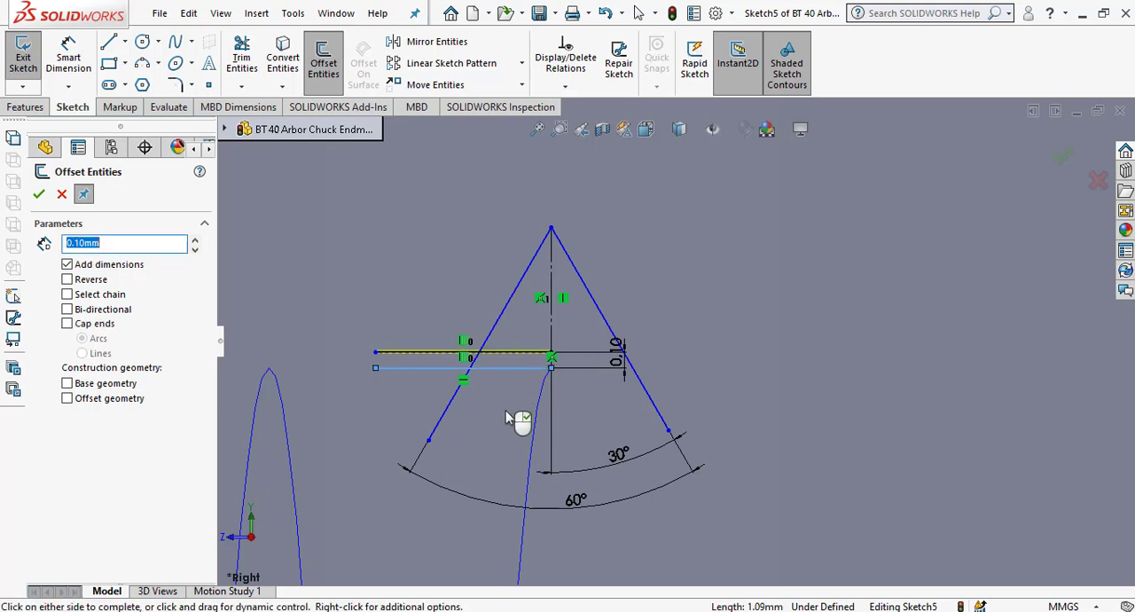
pyautogui.click(502, 425)
pyautogui.click(671, 317)
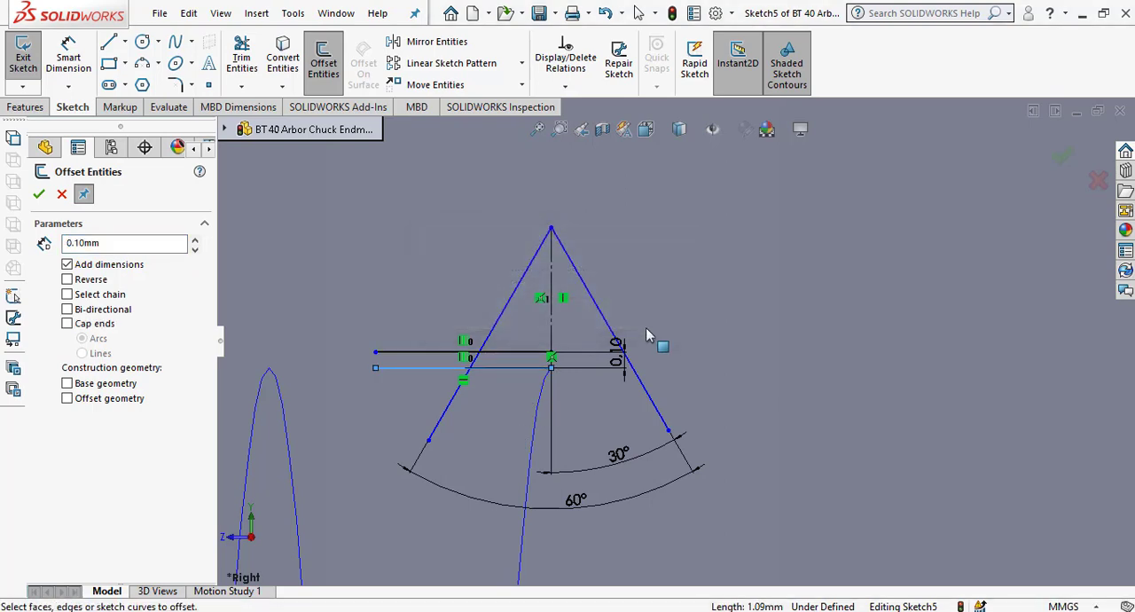
# Offset the horizontal line 0.10 mm downward using the reversed direction.
pyautogui.click(510, 369)
pyautogui.click(68, 280)
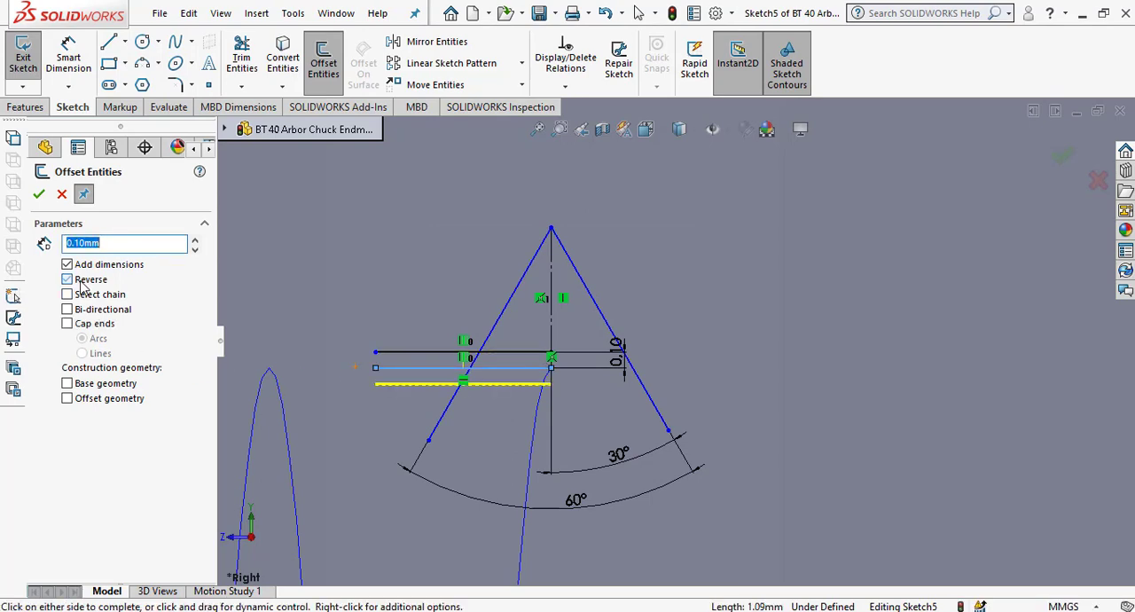
pyautogui.click(38, 203)
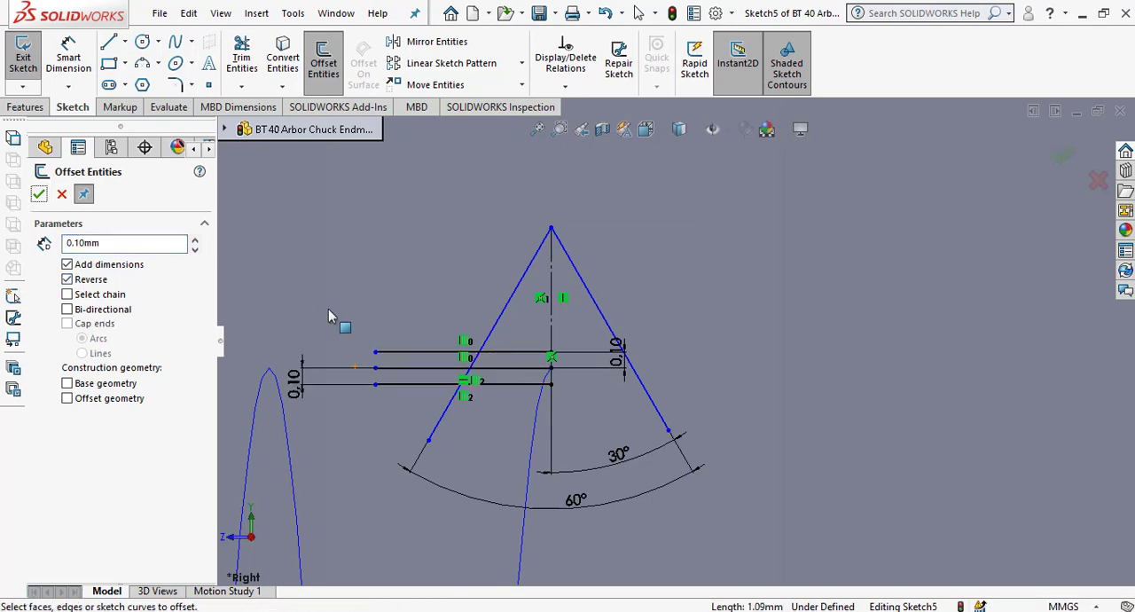
pyautogui.press('Escape')
# Delete the upper offset line and the original horizontal line, keeping only the lower offset line.
pyautogui.click(517, 353)
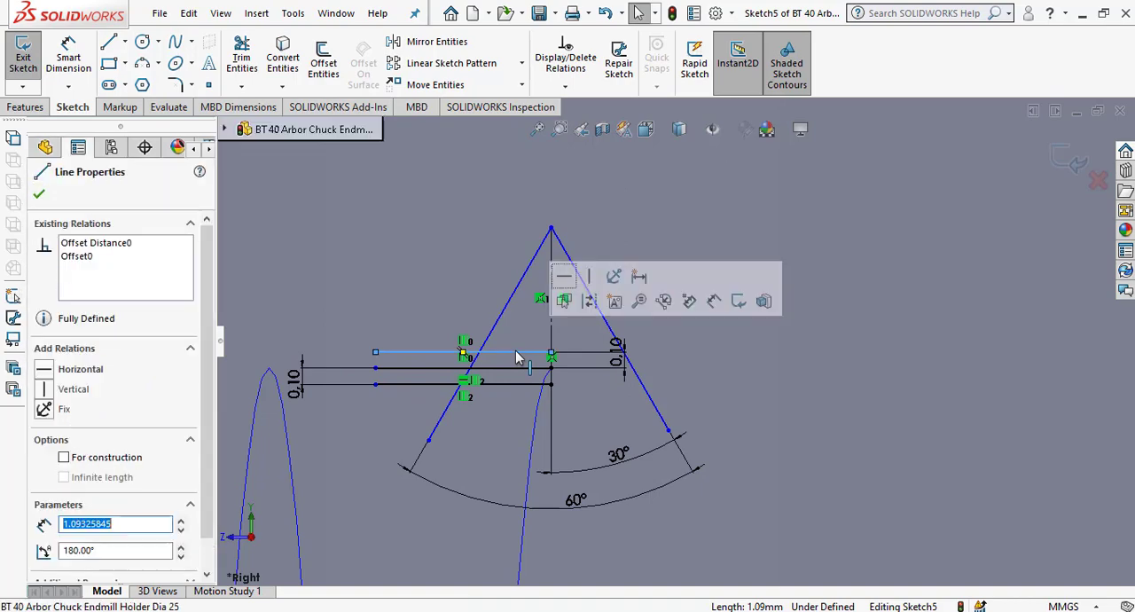
pyautogui.press('Delete')
pyautogui.press('Delete')
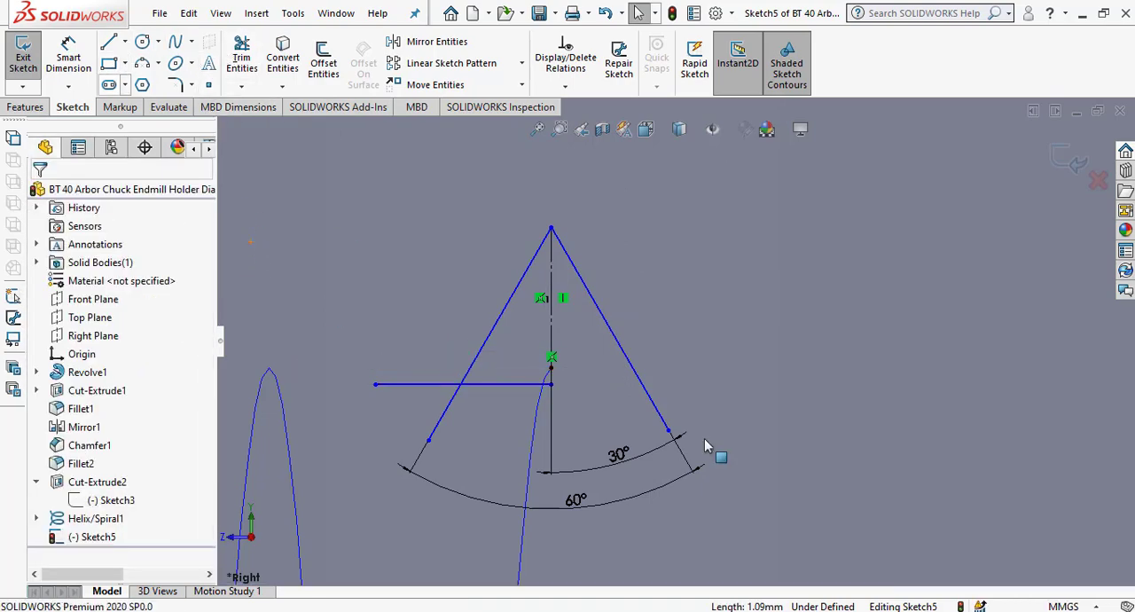
# Add a Fix relation to the remaining horizontal line.
pyautogui.click(504, 387)
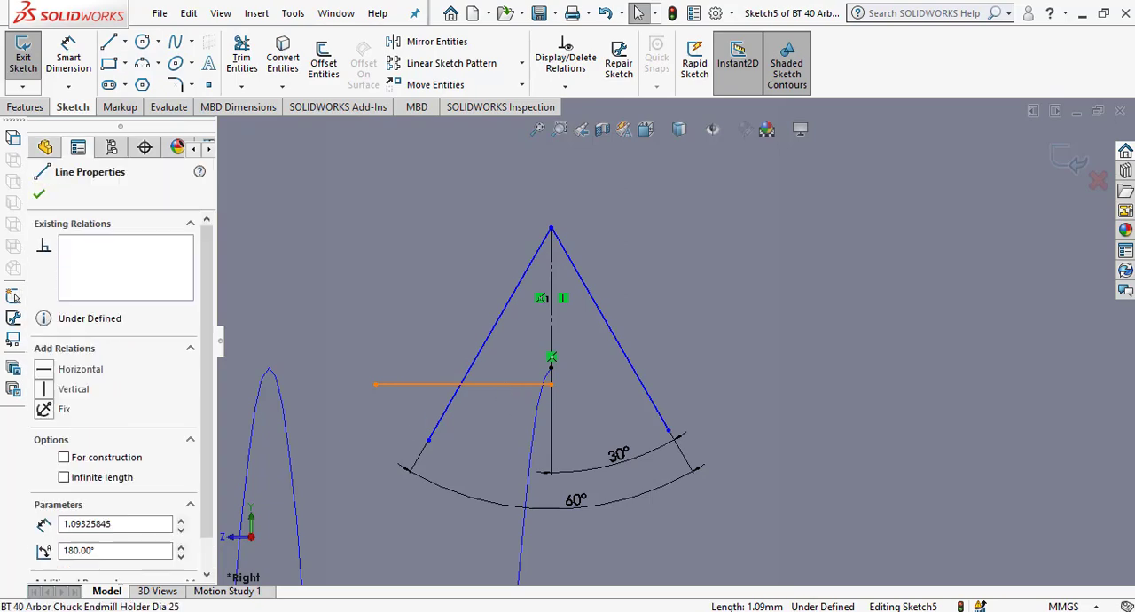
pyautogui.click(43, 410)
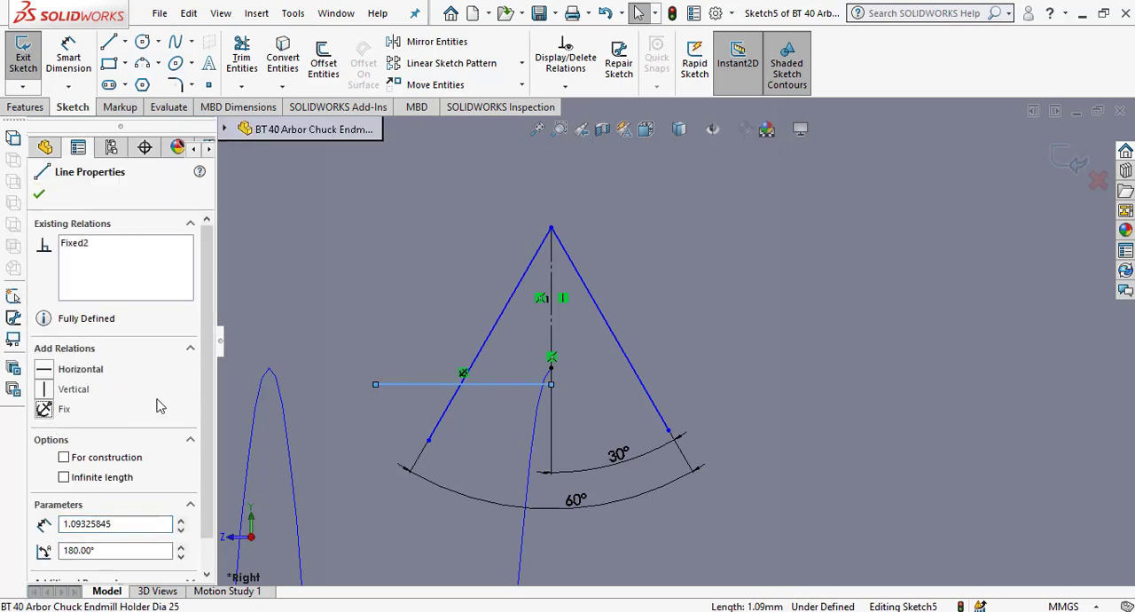
pyautogui.click(39, 196)
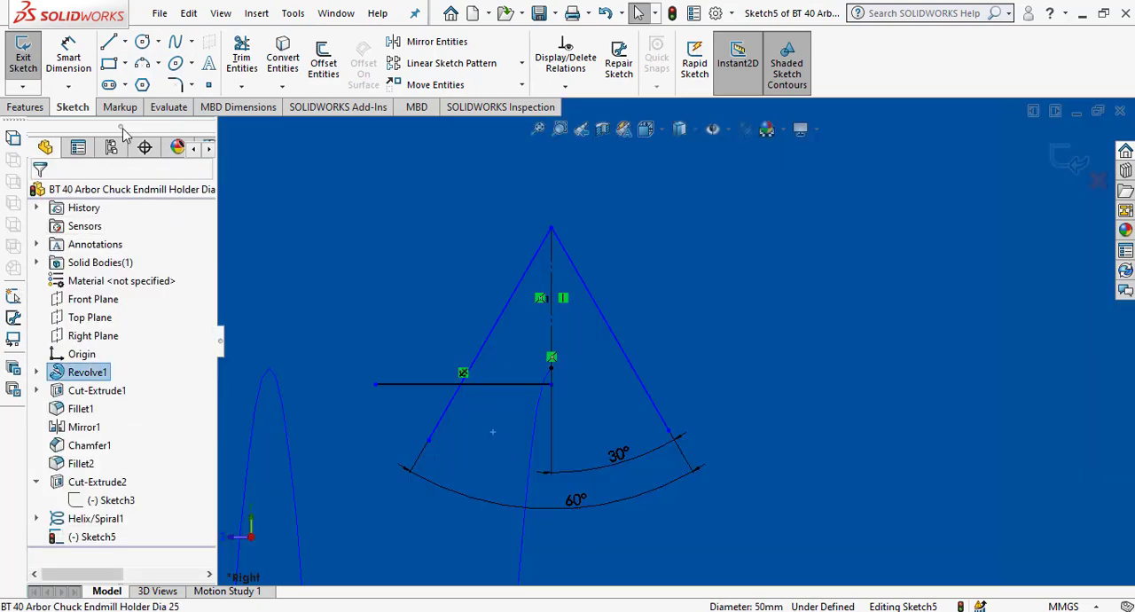
# Corner-trim the fixed horizontal line with both slanted lines to close the 60° triangular thread profile.
pyautogui.scroll(5, 479, 364)
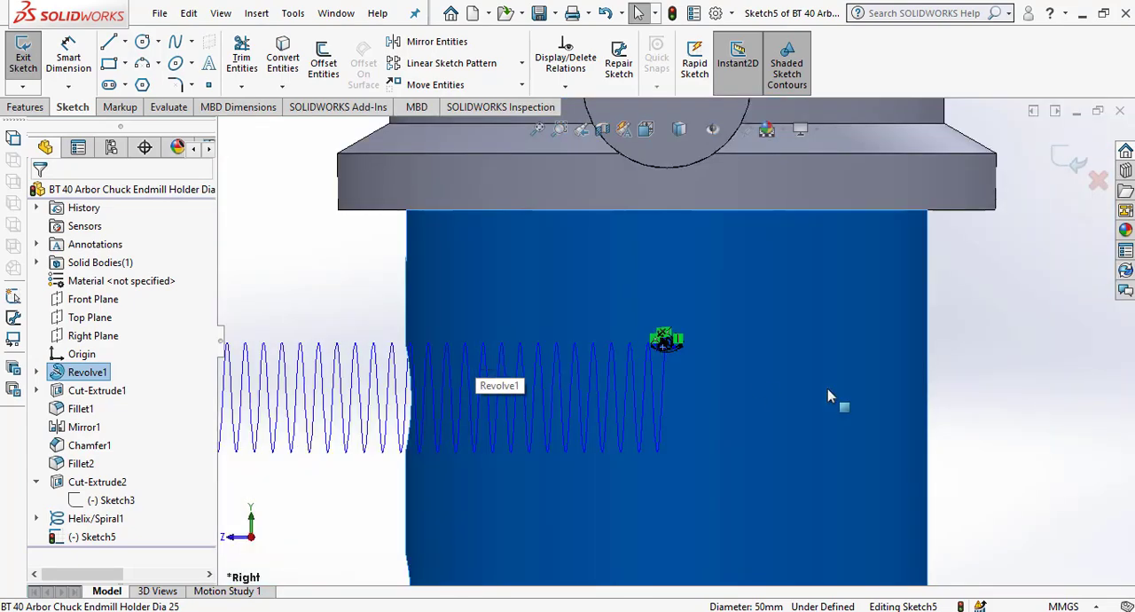
pyautogui.scroll(-10, 639, 359)
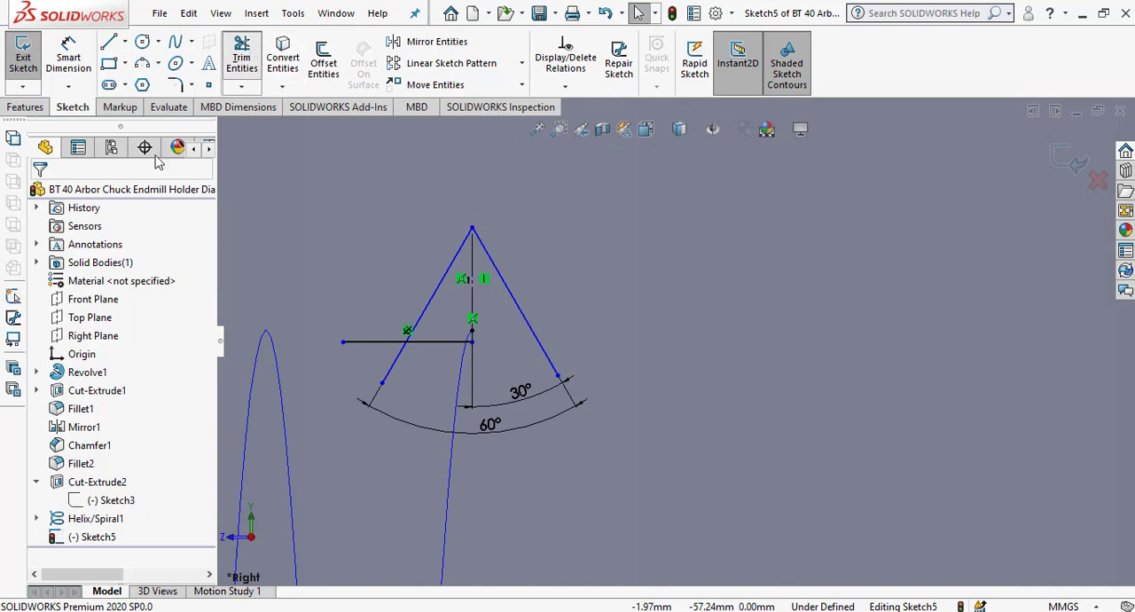
pyautogui.click(242, 58)
pyautogui.click(53, 346)
pyautogui.click(438, 342)
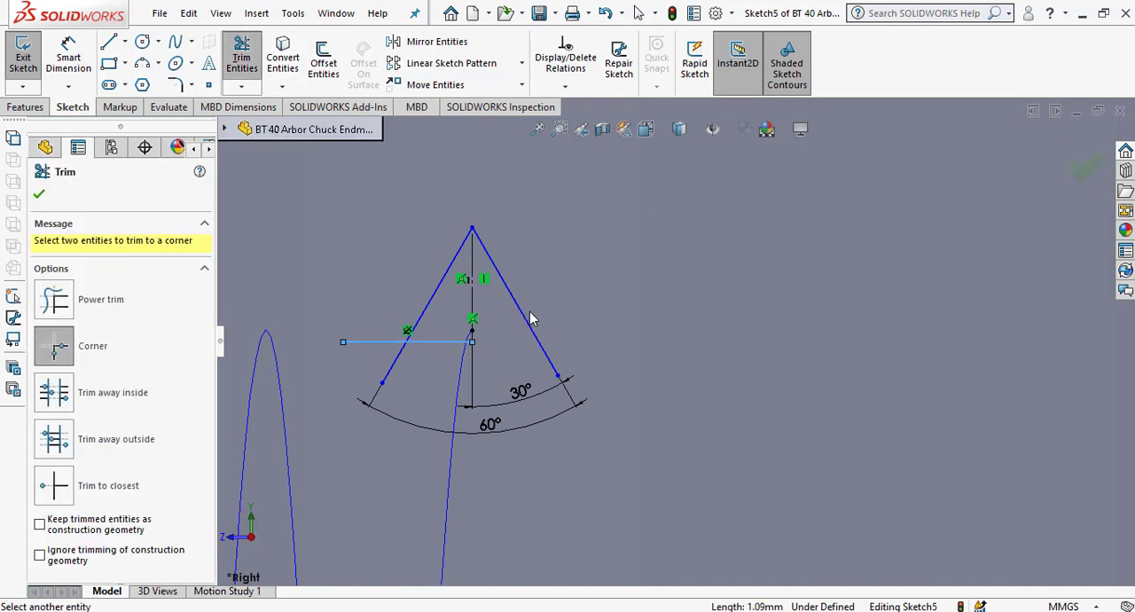
pyautogui.click(525, 313)
pyautogui.click(508, 341)
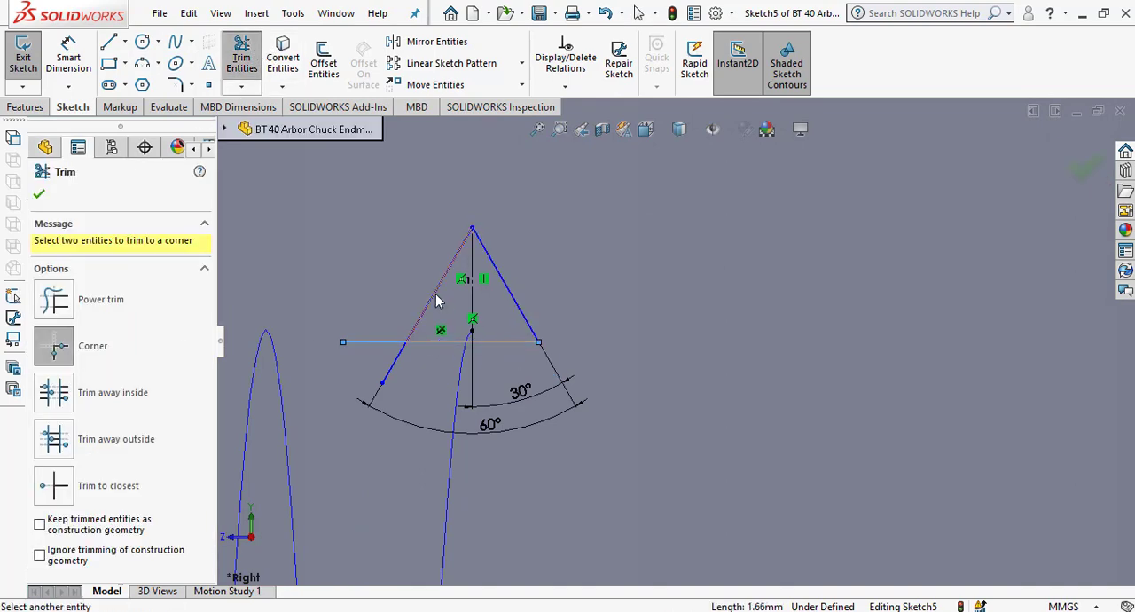
pyautogui.click(435, 295)
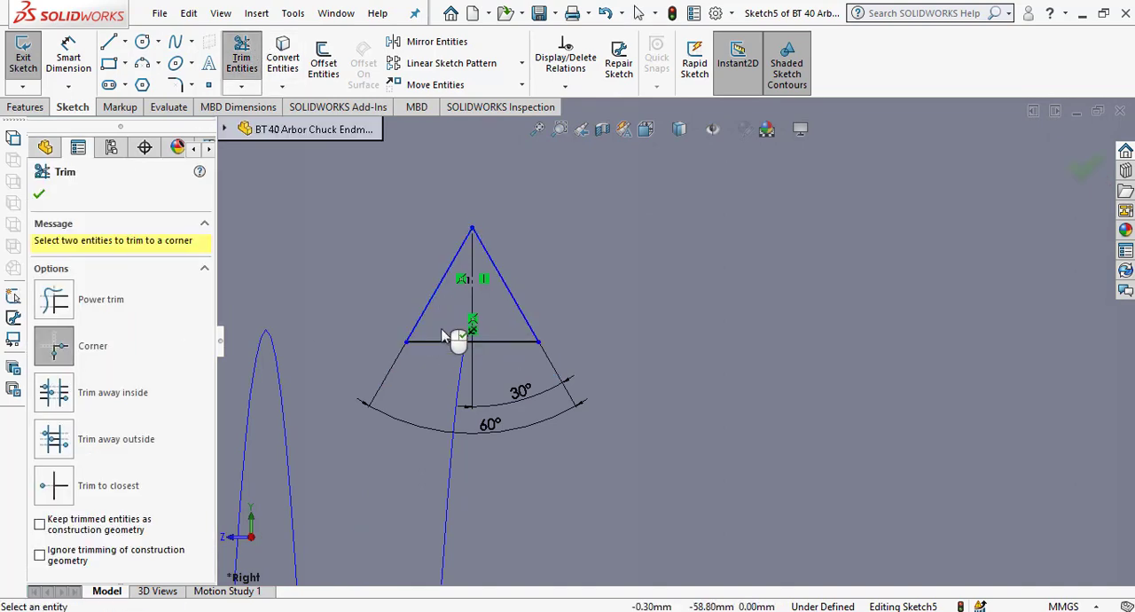
pyautogui.click(39, 196)
# Finish the thread profile sketch and create a Swept Cut of it along the helix through the upper set-screw hole.
pyautogui.scroll(8, 532, 408)
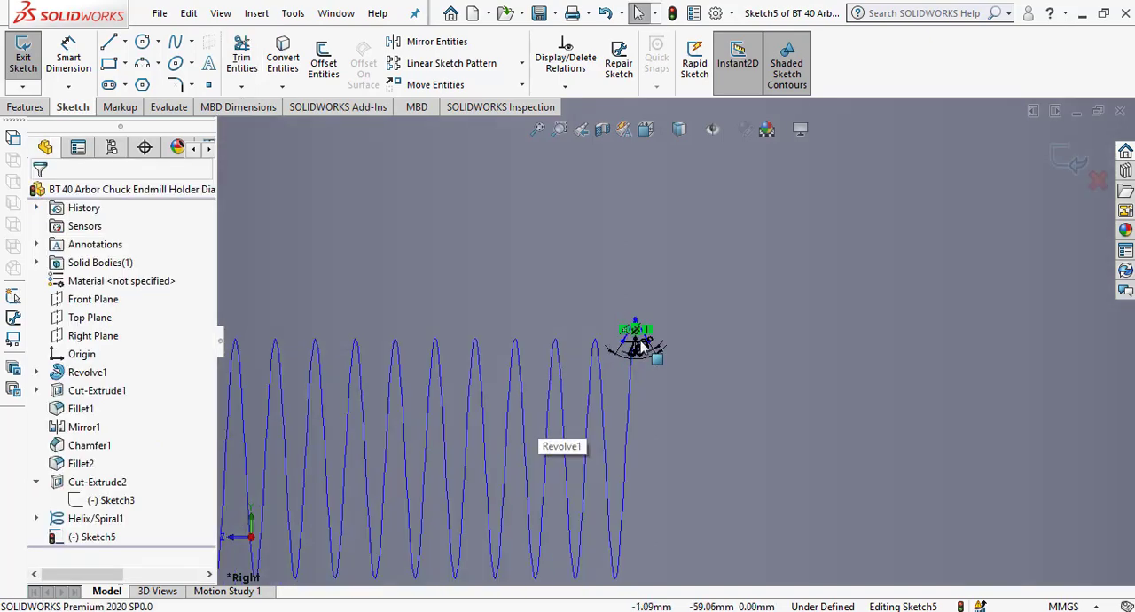
pyautogui.scroll(5, 652, 346)
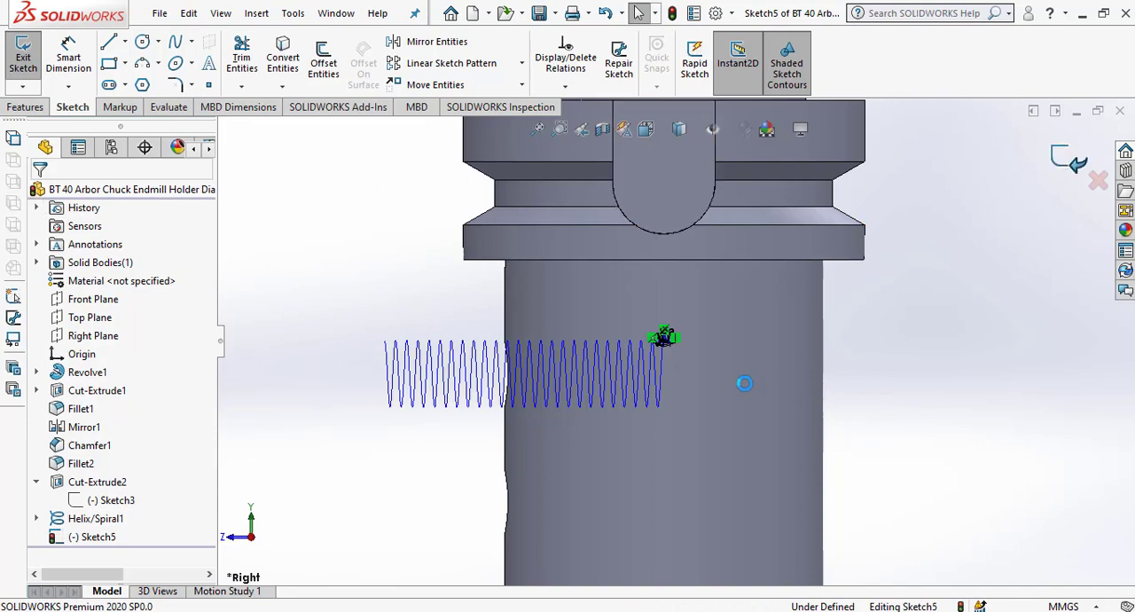
pyautogui.moveTo(675, 374)
pyautogui.mouseDown(button='middle')
pyautogui.moveTo(745, 393)
pyautogui.moveTo(732, 425)
pyautogui.mouseUp(button='middle')
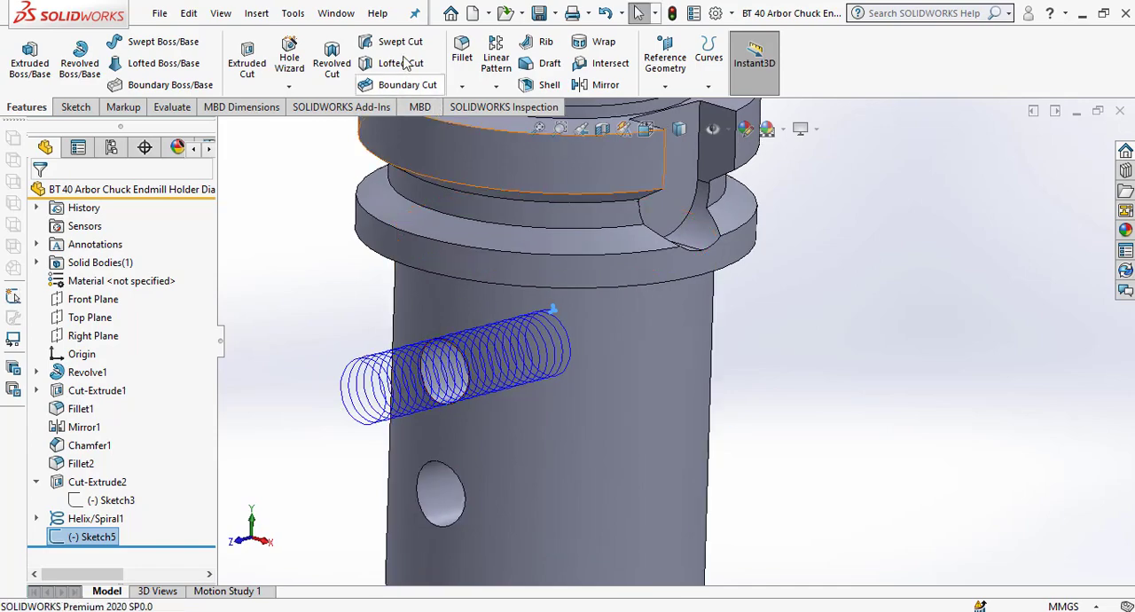
pyautogui.click(390, 42)
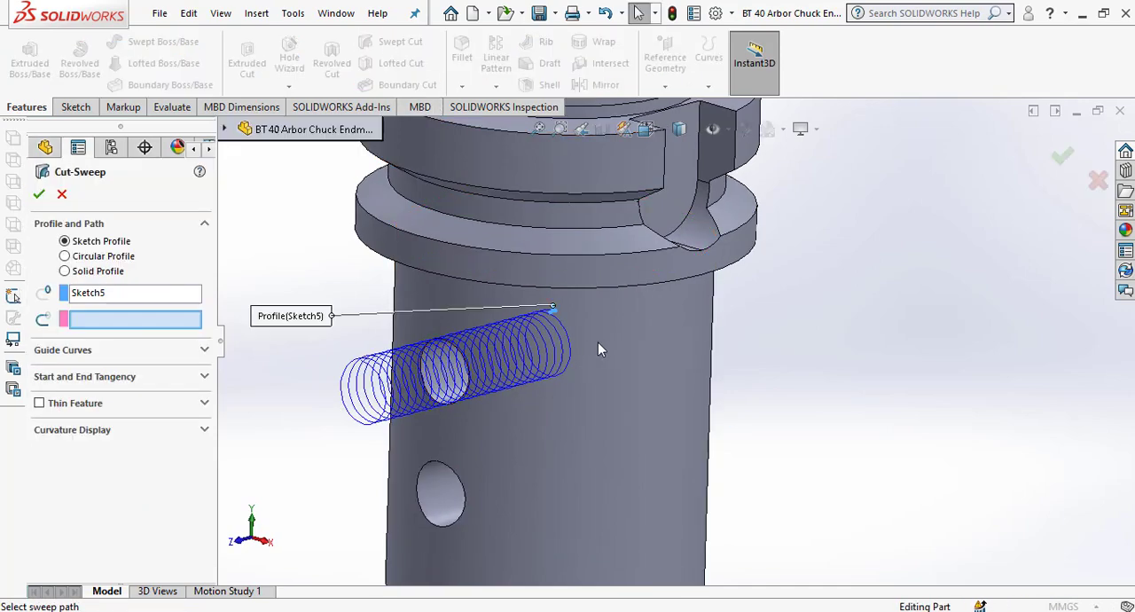
pyautogui.scroll(-3, 561, 349)
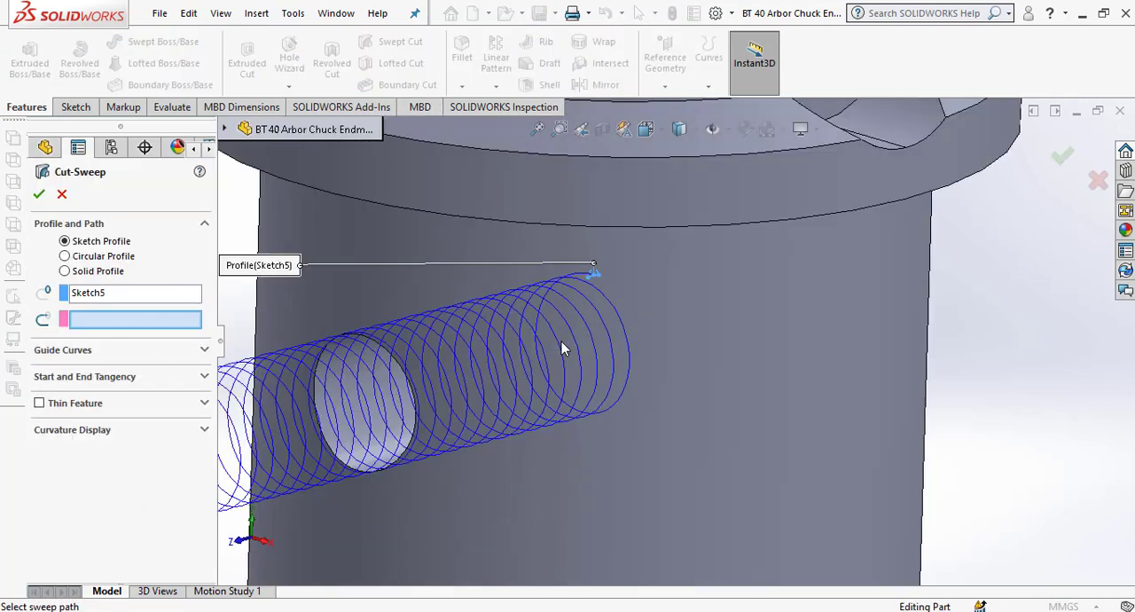
pyautogui.click(612, 307)
pyautogui.scroll(5, 654, 355)
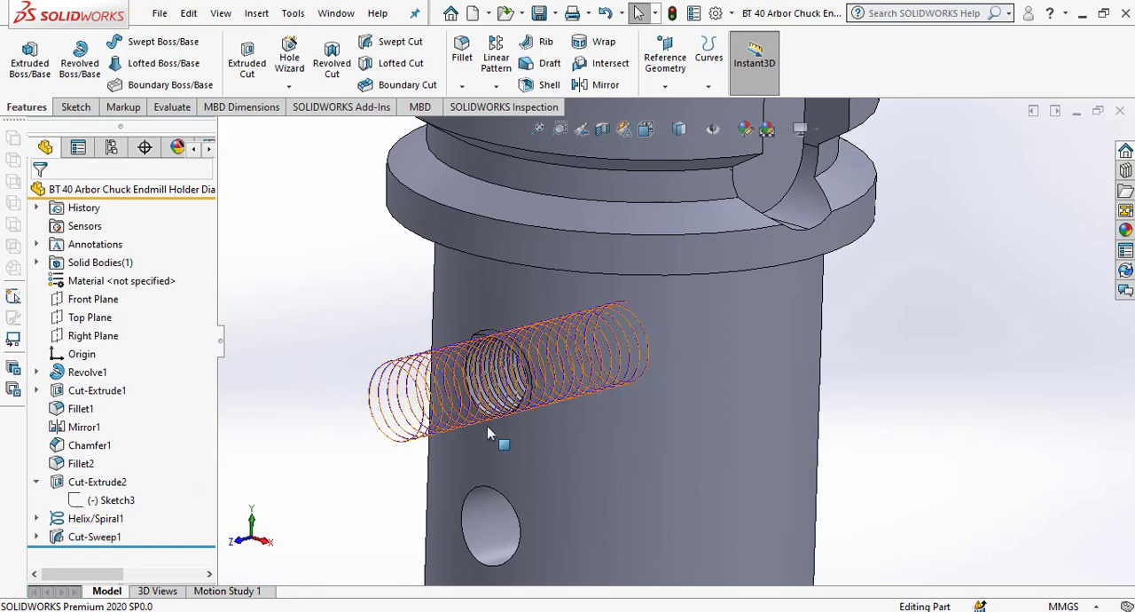
# Hide the helix curve at the upper set-screw hole.
pyautogui.click(487, 428)
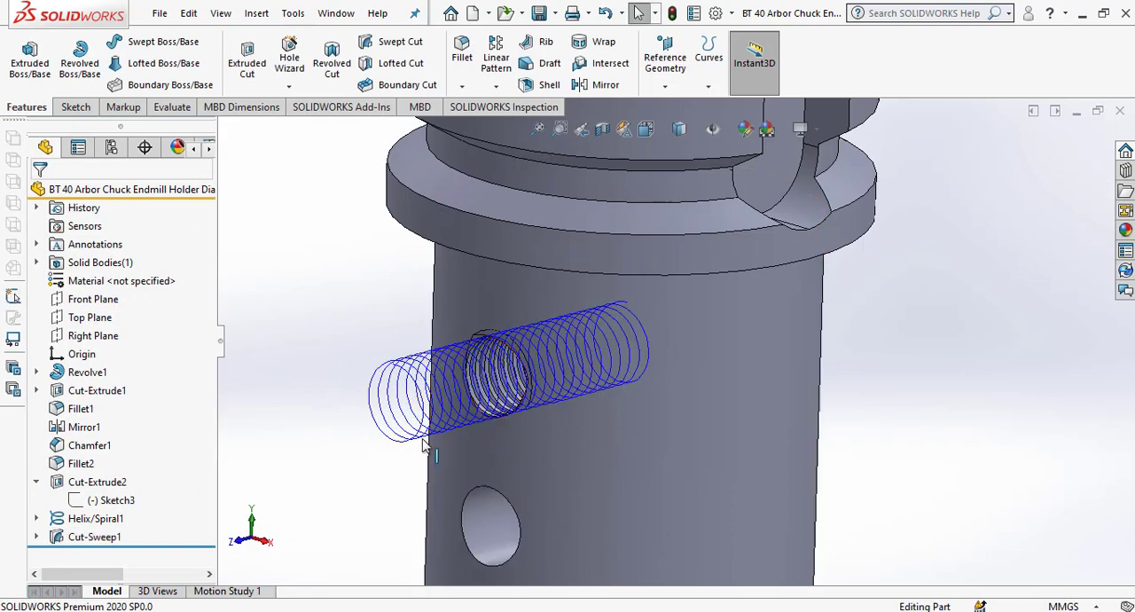
pyautogui.click(402, 382)
pyautogui.click(471, 326)
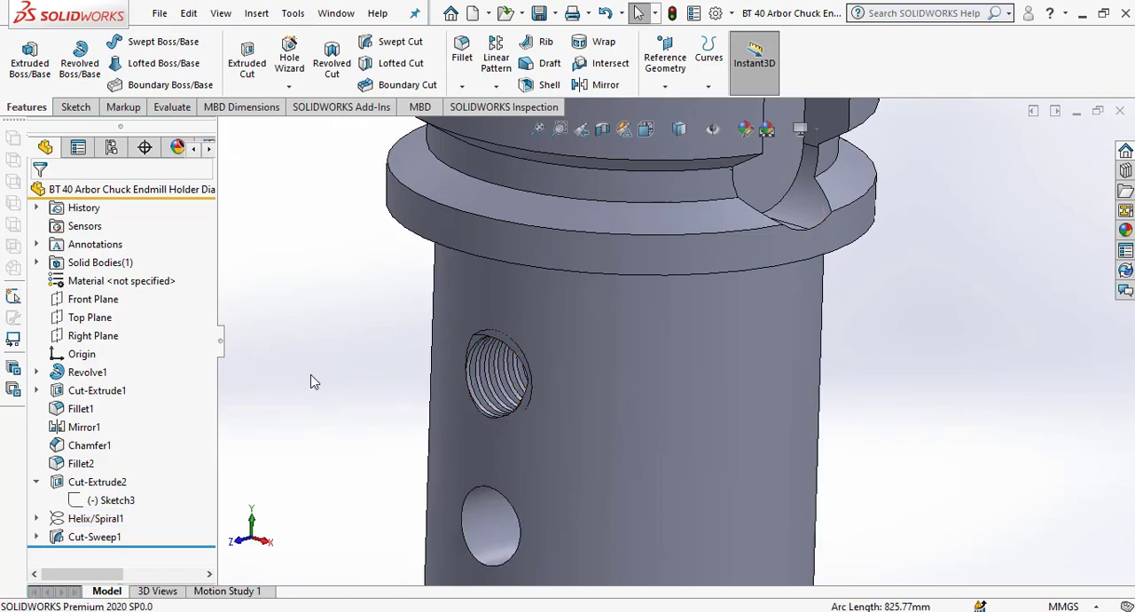
# Examine the swept thread inside the upper set-screw hole and compare it with the plain hole below.
pyautogui.scroll(-3, 538, 387)
pyautogui.moveTo(482, 405); pyautogui.dragTo(697, 432, button='middle')
pyautogui.scroll(-3, 535, 379)
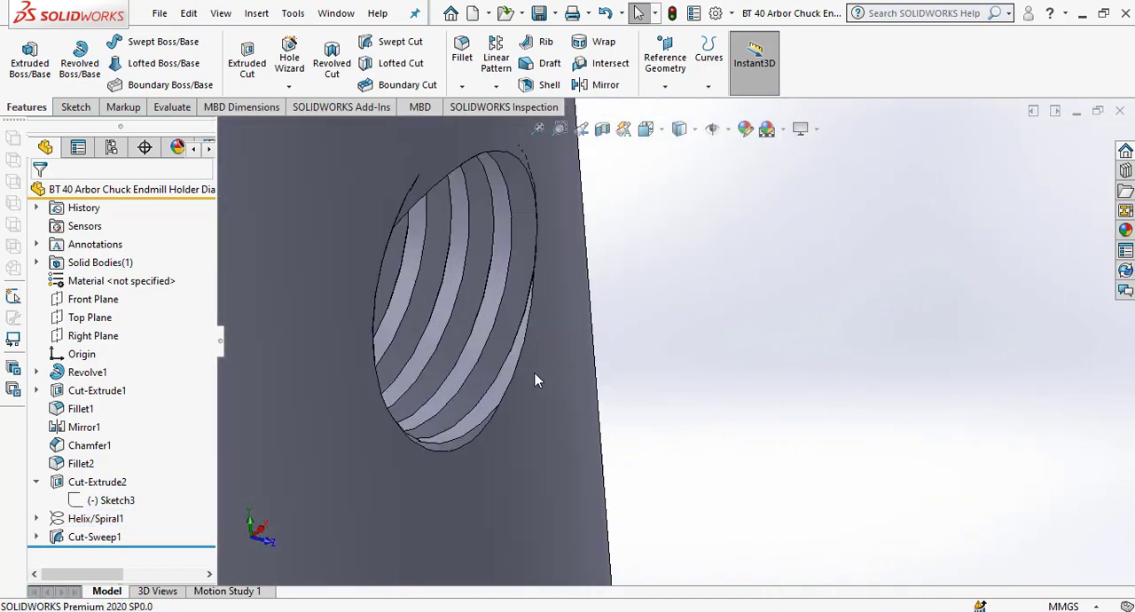
pyautogui.scroll(-3, 535, 380)
pyautogui.moveTo(535, 379); pyautogui.dragTo(627, 351, button='middle')
pyautogui.scroll(3, 448, 374)
pyautogui.scroll(3, 447, 375)
pyautogui.scroll(3, 627, 351)
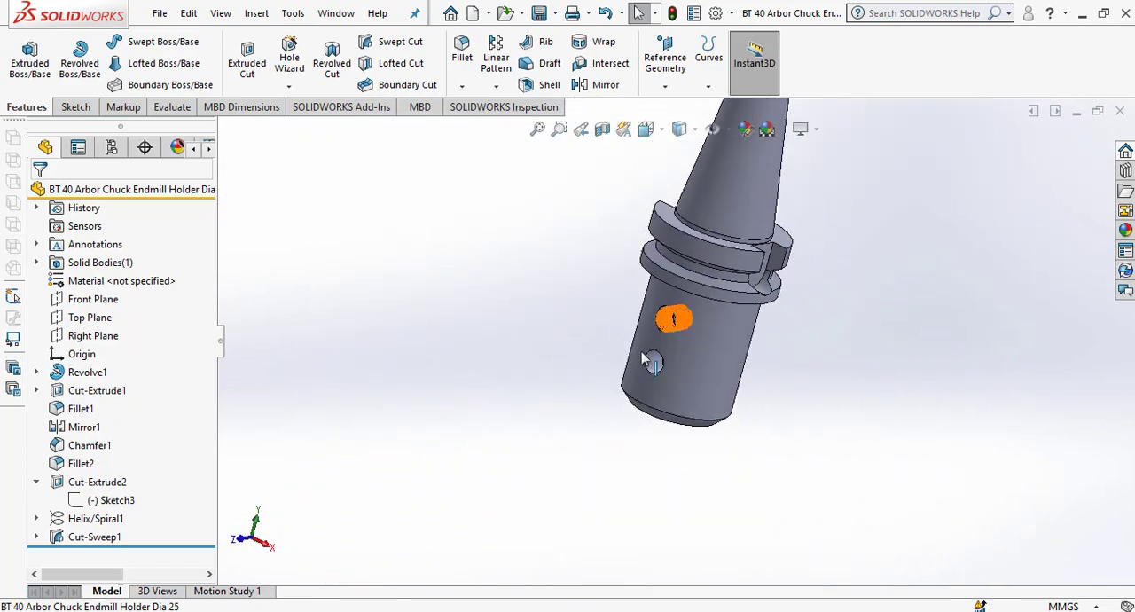
pyautogui.moveTo(777, 351); pyautogui.dragTo(772, 399, button='middle')
pyautogui.scroll(-4, 672, 323)
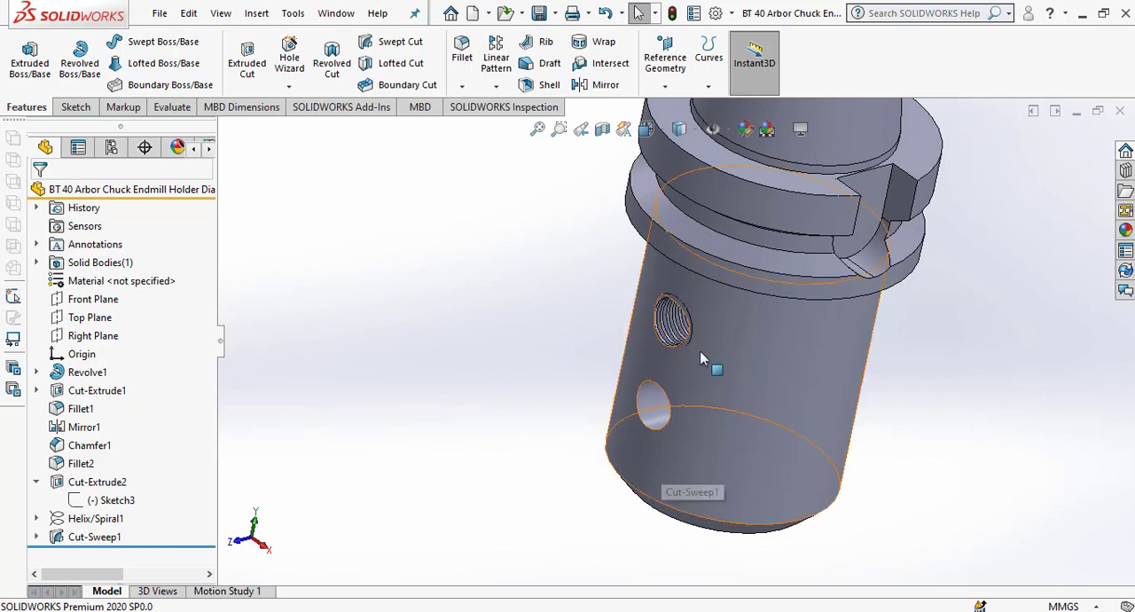
# Create a reference axis through the cylindrical face of the holder's lower body.
pyautogui.scroll(3, 700, 355)
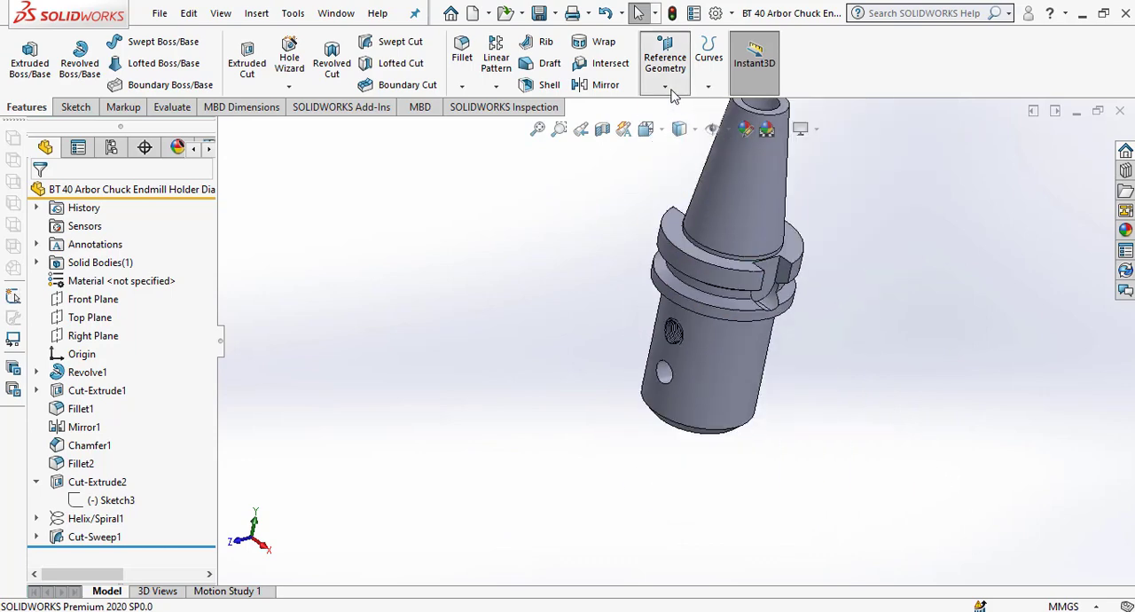
pyautogui.click(665, 58)
pyautogui.click(678, 117)
pyautogui.click(742, 378)
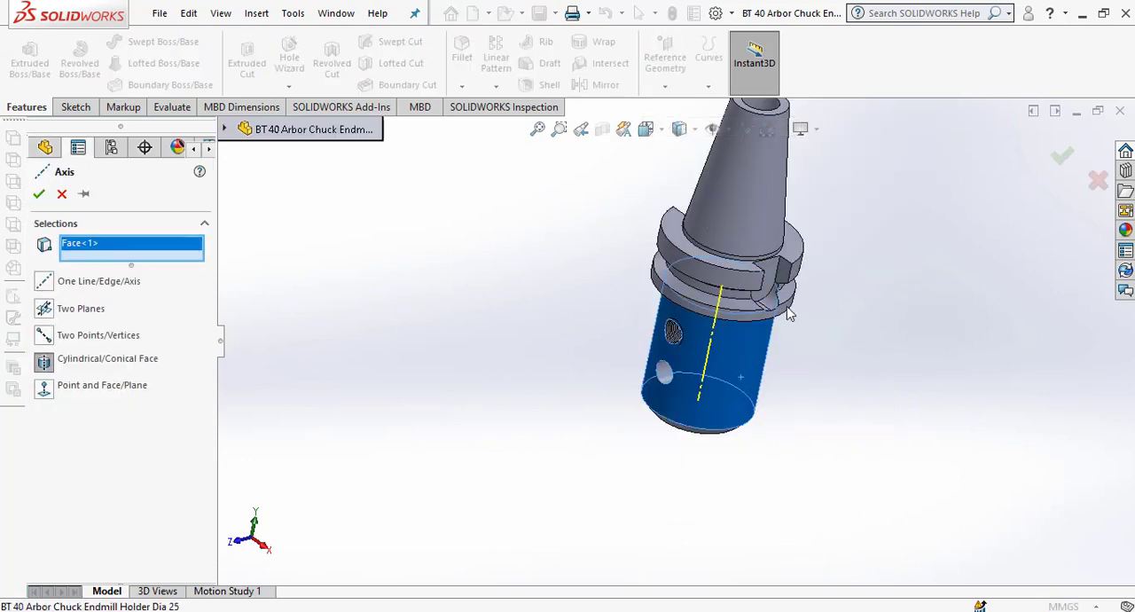
pyautogui.click(39, 194)
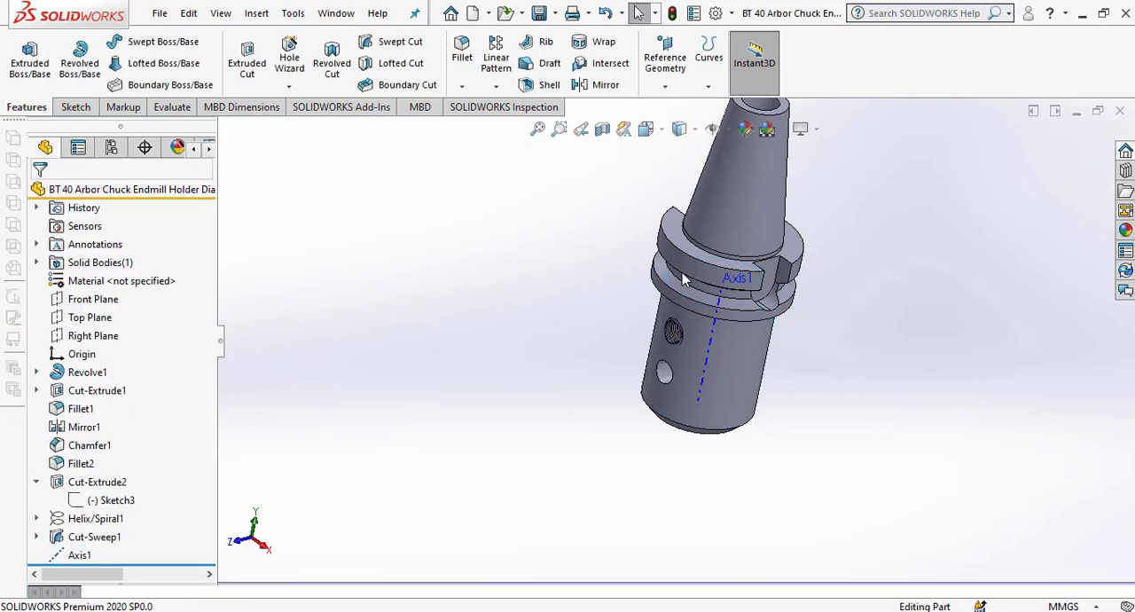
# Linear-pattern the swept thread cut along the body's axis with 20 mm spacing and 2 instances, covering the lower set-screw hole.
pyautogui.click(498, 89)
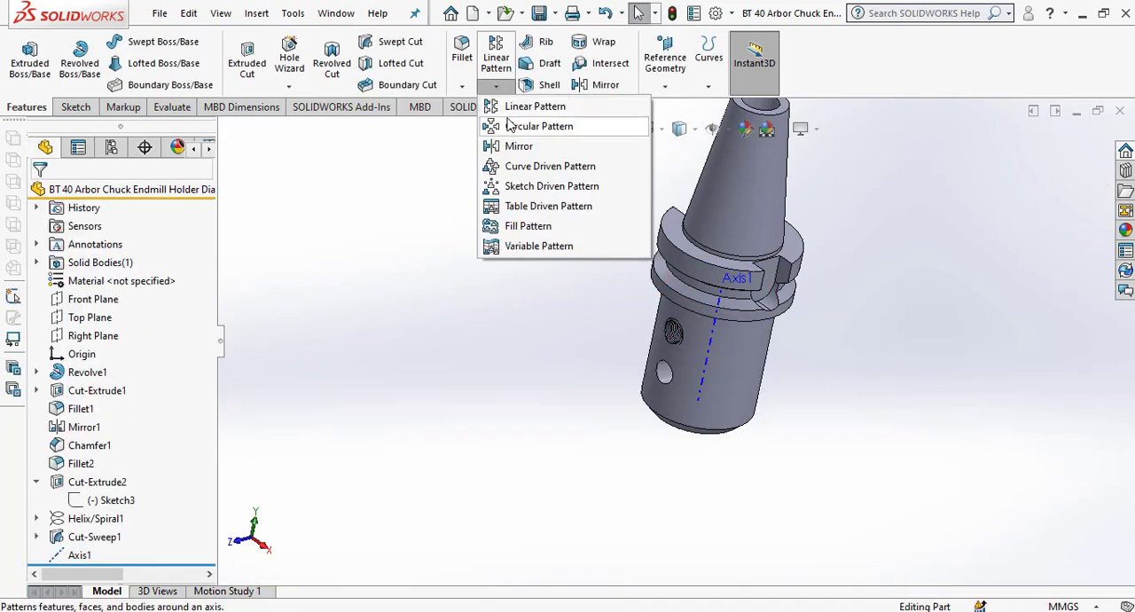
pyautogui.click(520, 109)
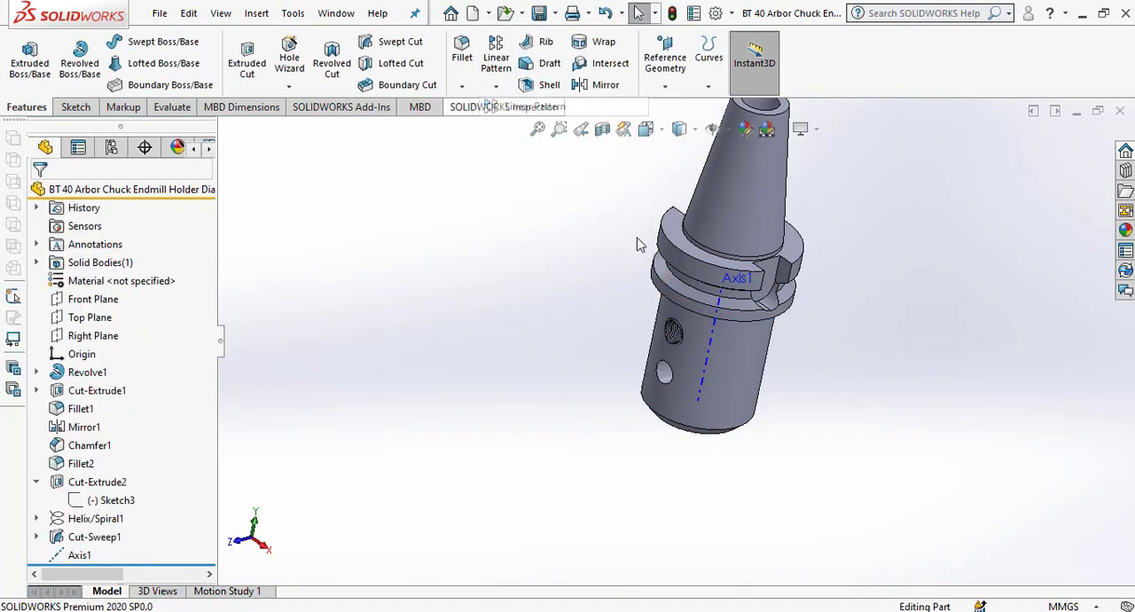
pyautogui.click(710, 358)
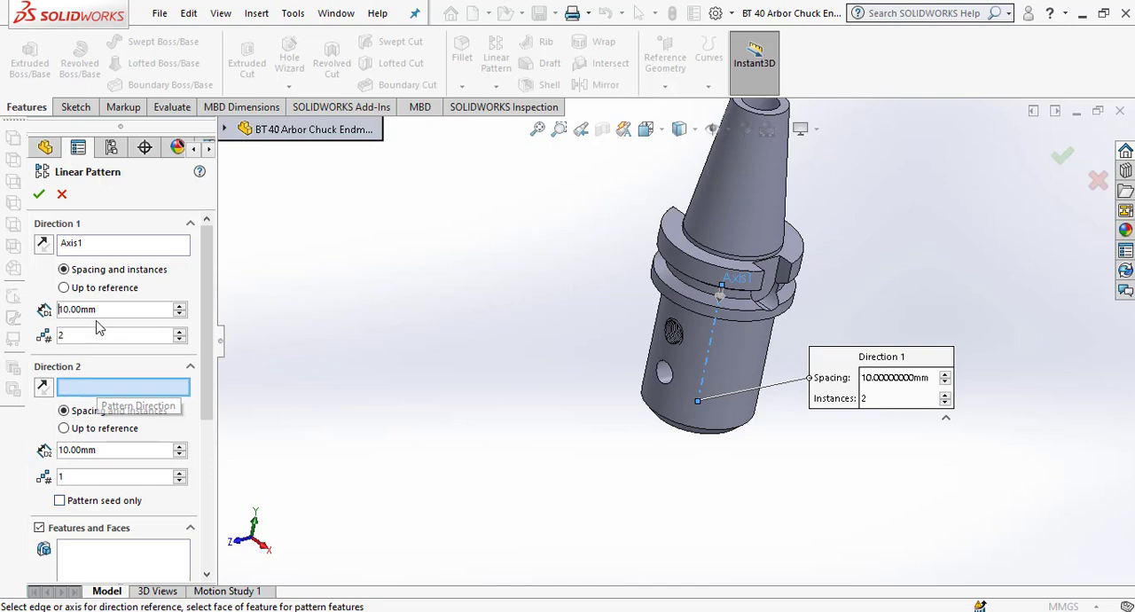
pyautogui.write('20')
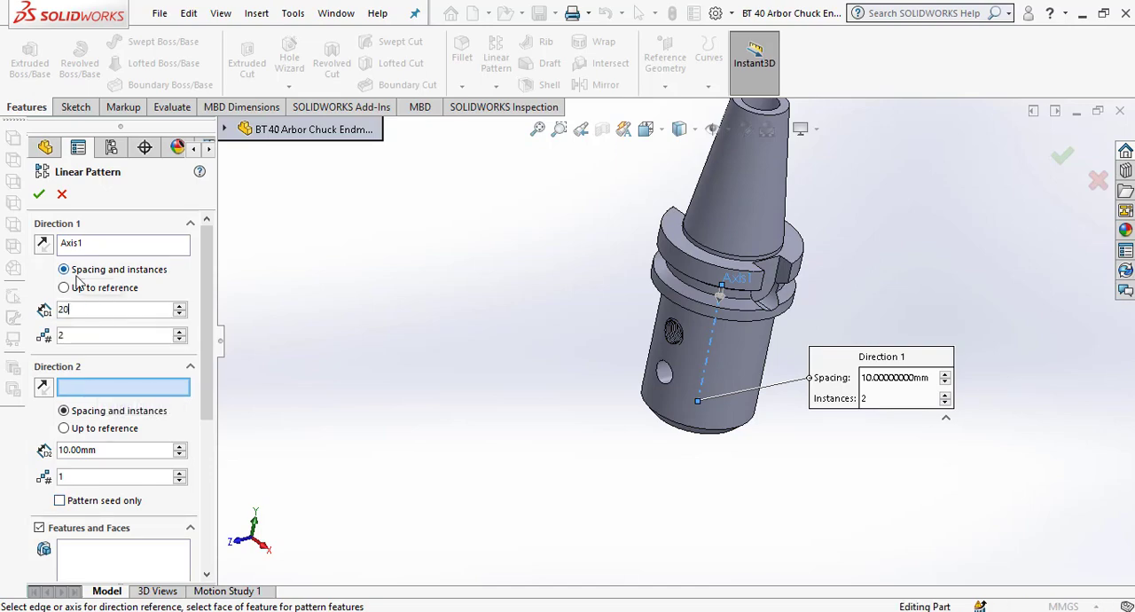
pyautogui.click(111, 557)
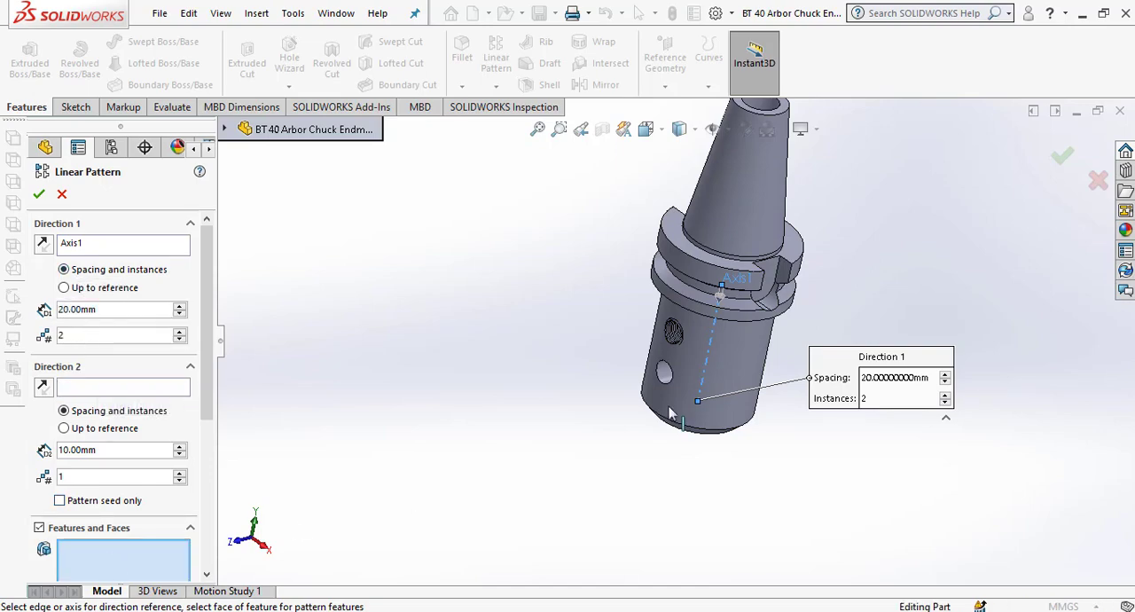
pyautogui.scroll(-8, 674, 355)
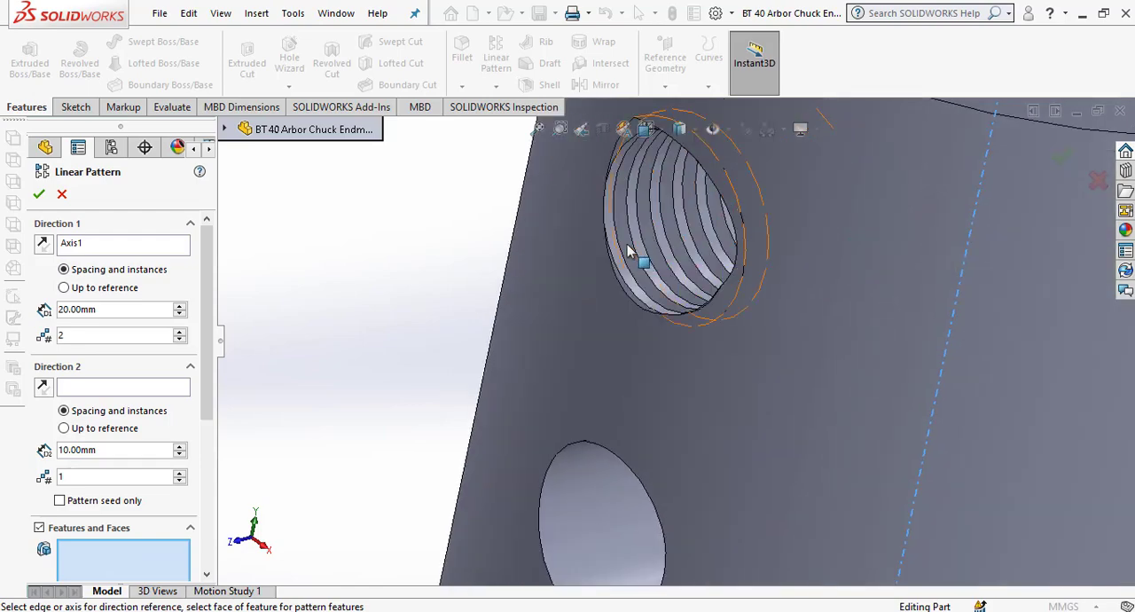
pyautogui.click(628, 226)
pyautogui.scroll(6, 657, 275)
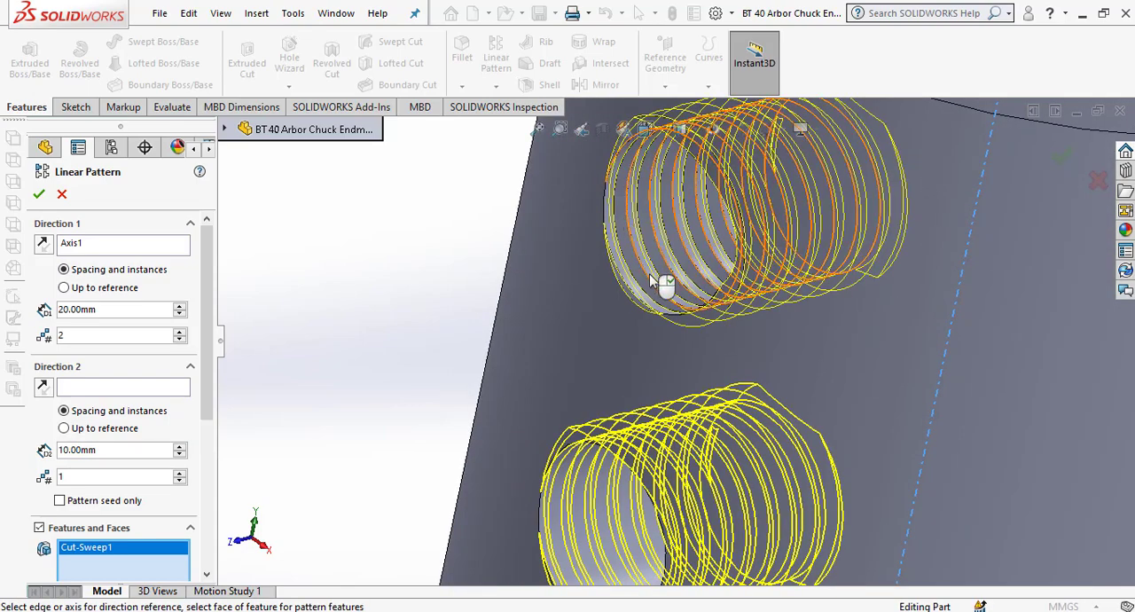
pyautogui.scroll(-3, 635, 448)
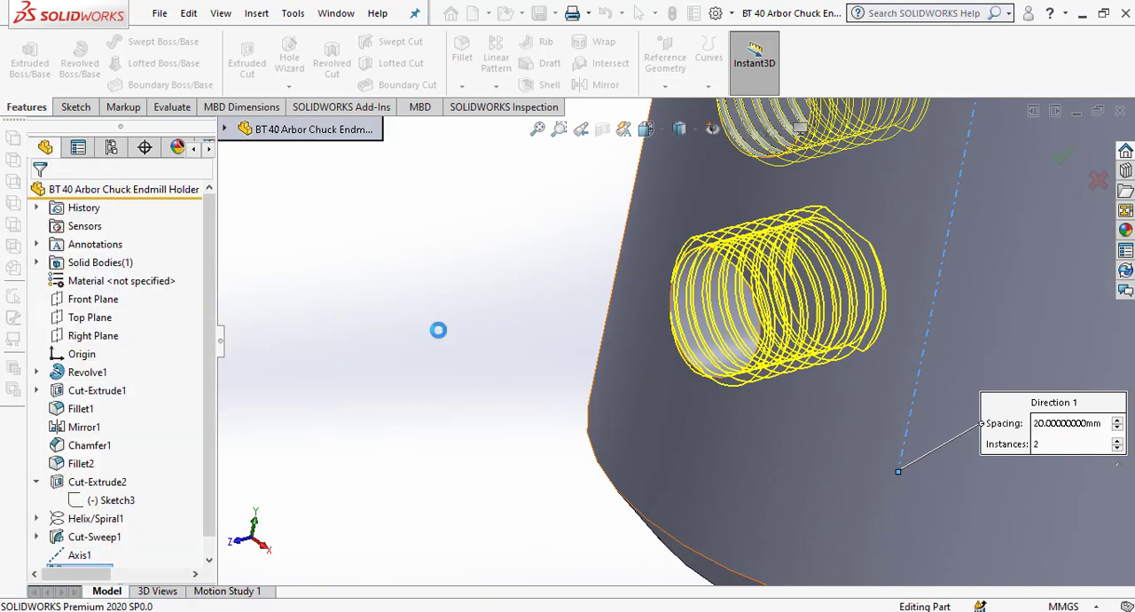
# Hide the reference axis running through the holder's body.
pyautogui.scroll(2, 548, 334)
pyautogui.moveTo(548, 334); pyautogui.dragTo(622, 316, button='middle')
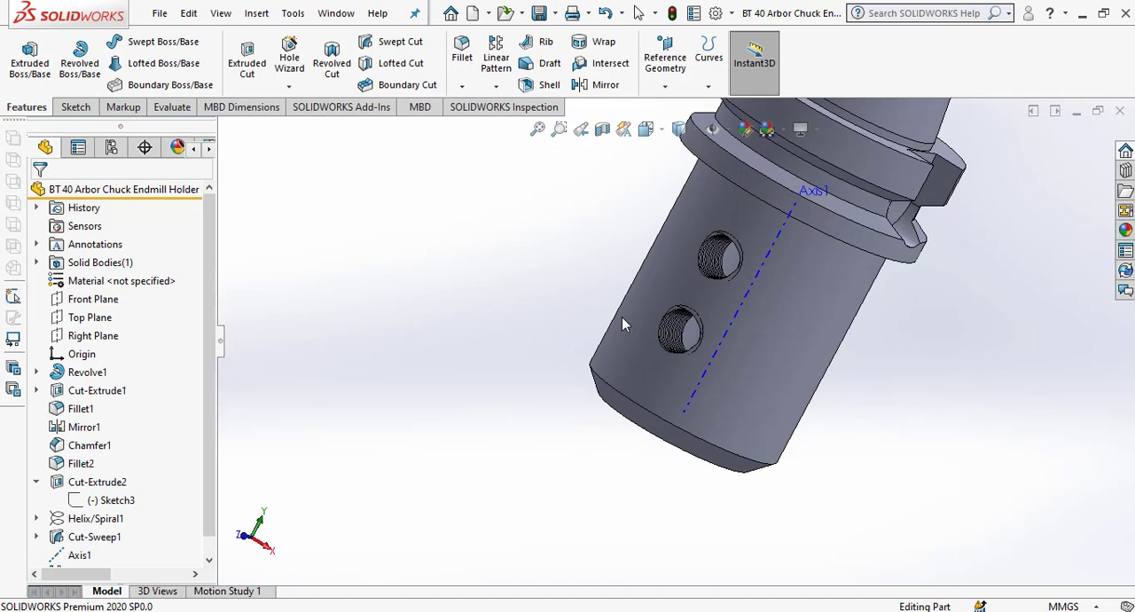
pyautogui.click(770, 264)
pyautogui.click(839, 202)
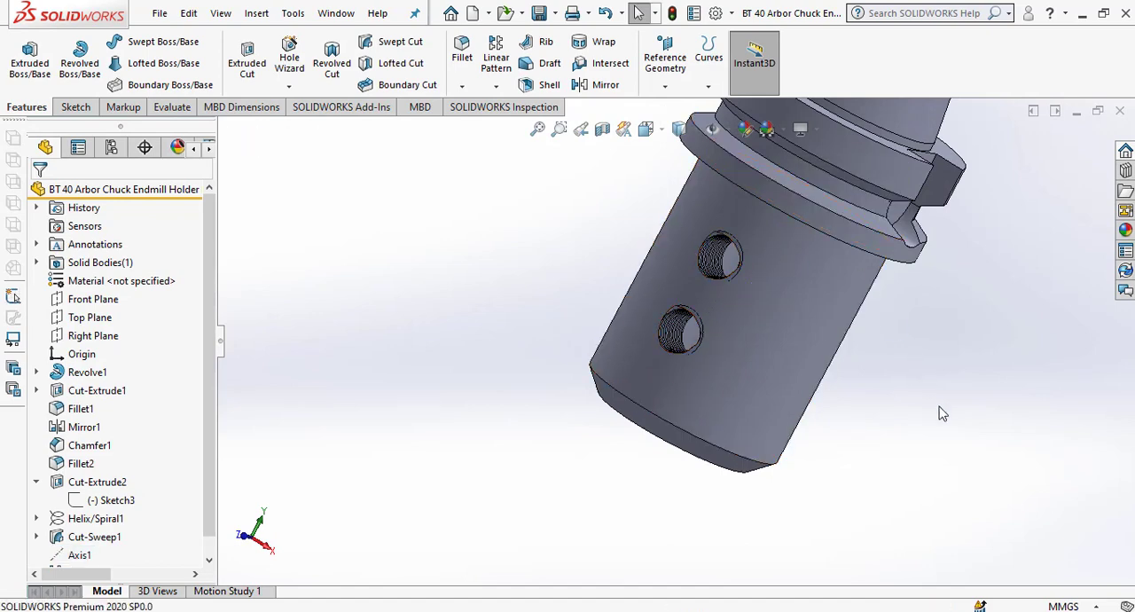
# Inspect the finished holder's threaded set-screw holes, taper and end bore from several angles, closing the Internet Download Manager notice.
pyautogui.press('f')
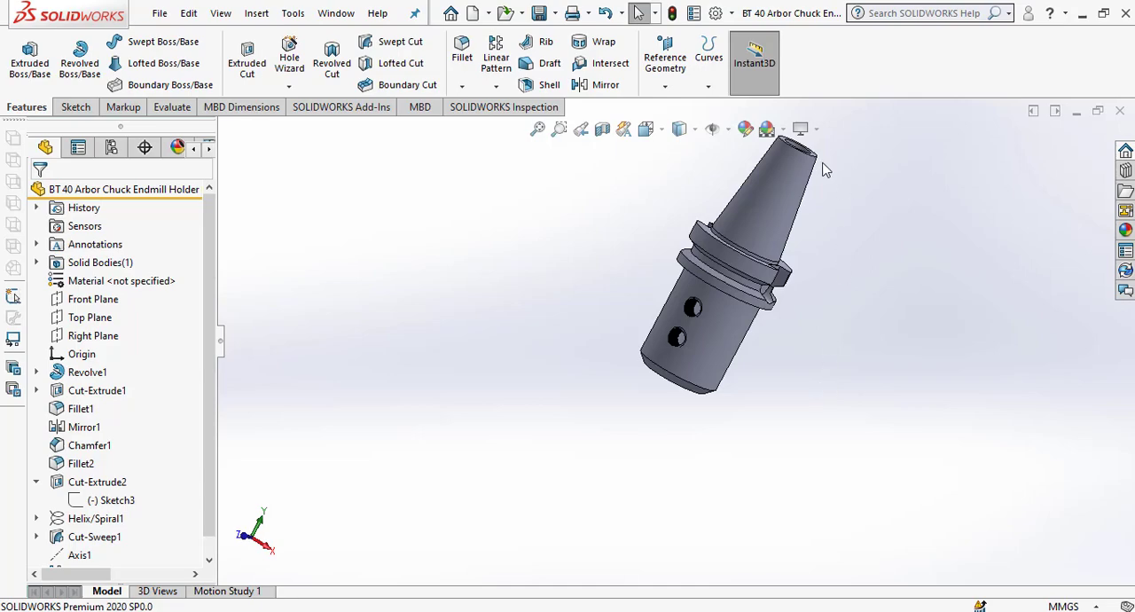
pyautogui.moveTo(745, 303); pyautogui.dragTo(730, 371, button='middle')
pyautogui.scroll(-6, 706, 312)
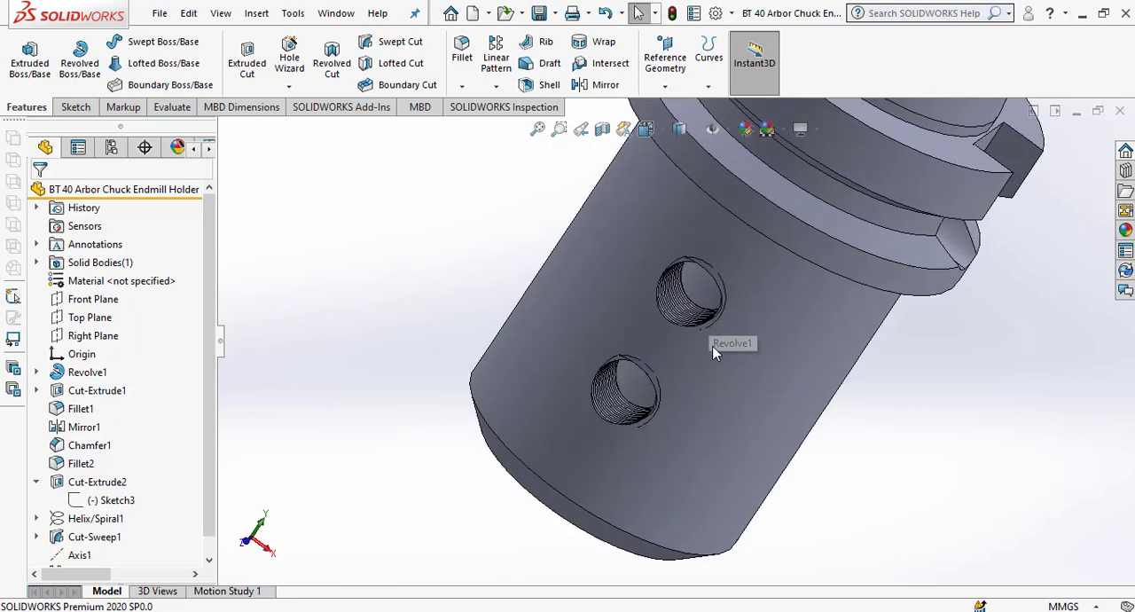
pyautogui.moveTo(674, 278); pyautogui.dragTo(754, 227, button='middle')
pyautogui.scroll(-2, 680, 302)
pyautogui.scroll(6, 688, 304)
pyautogui.scroll(5, 693, 306)
pyautogui.scroll(-6, 747, 197)
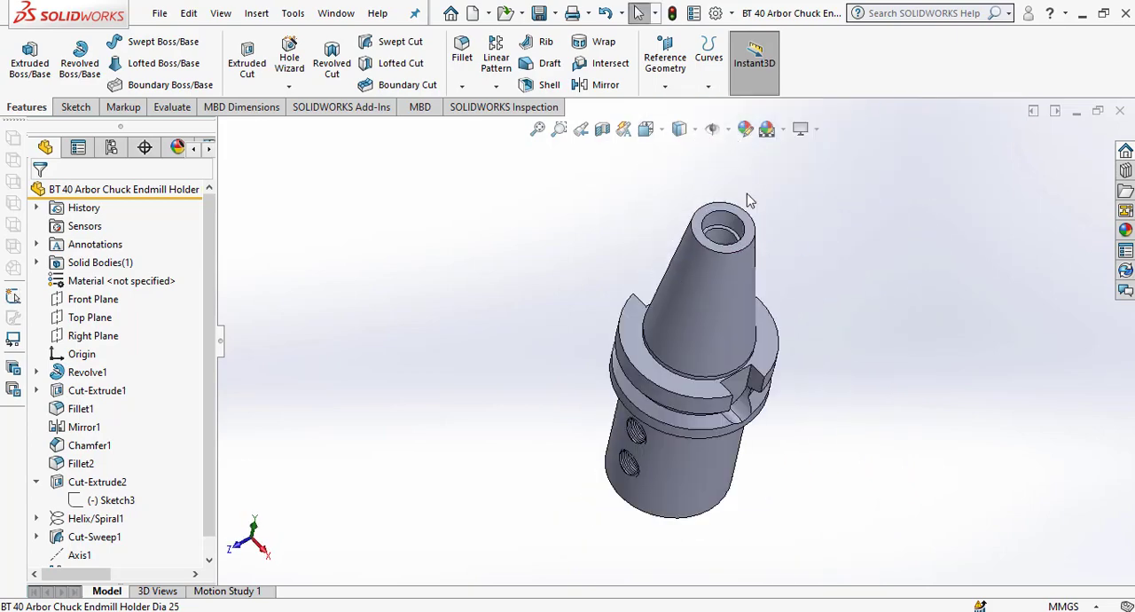
pyautogui.moveTo(700, 268); pyautogui.dragTo(672, 337, button='middle')
pyautogui.scroll(-2, 702, 228)
pyautogui.scroll(-4, 655, 266)
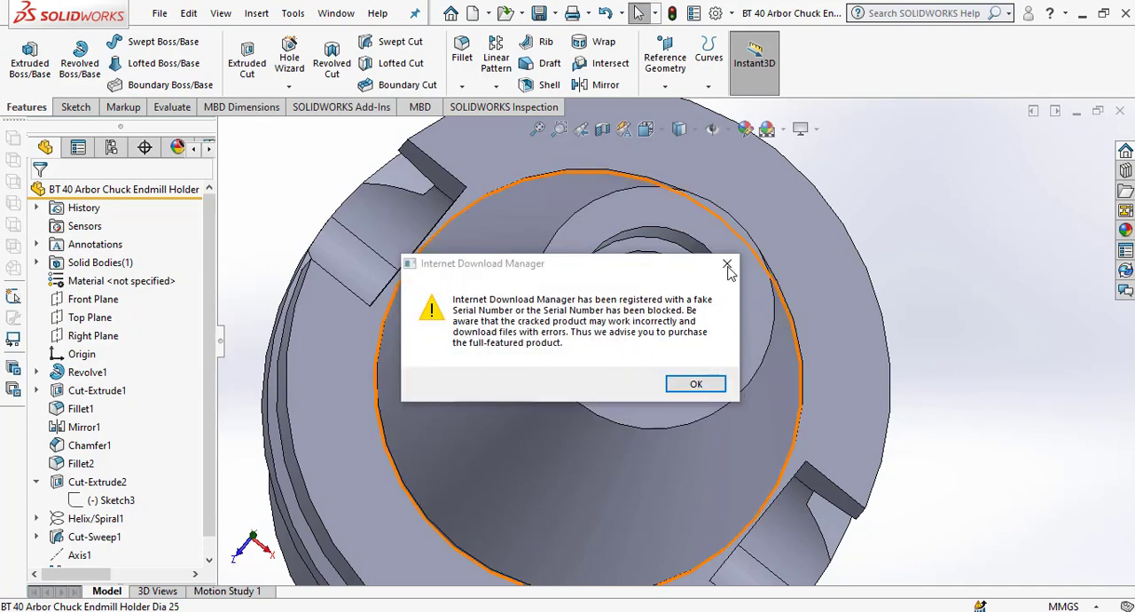
pyautogui.click(727, 266)
pyautogui.scroll(5, 887, 320)
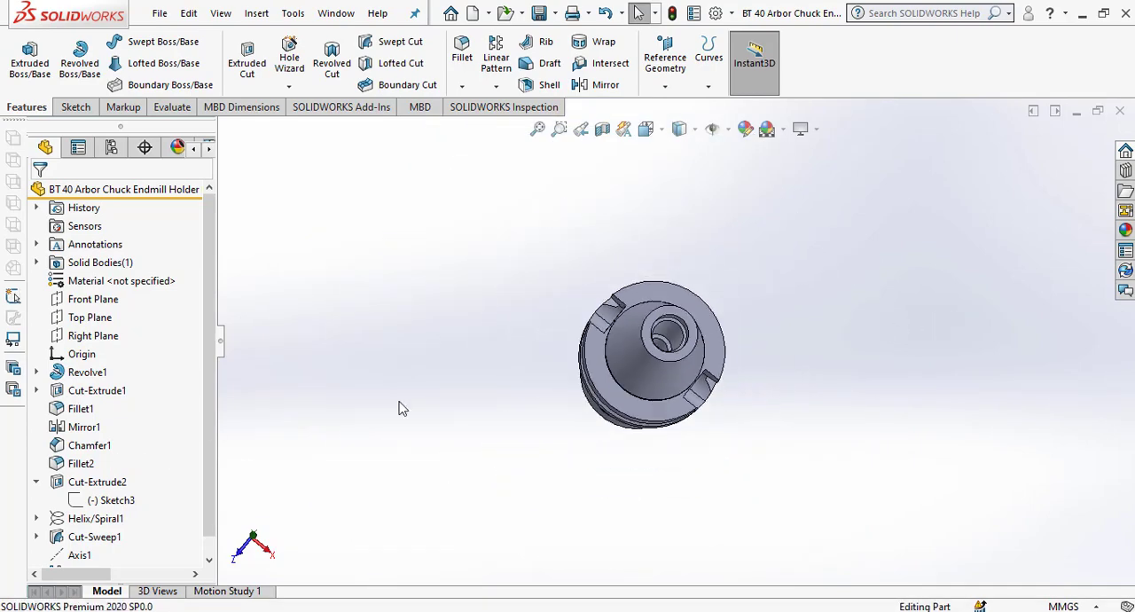
pyautogui.moveTo(718, 405); pyautogui.dragTo(762, 347, button='middle')
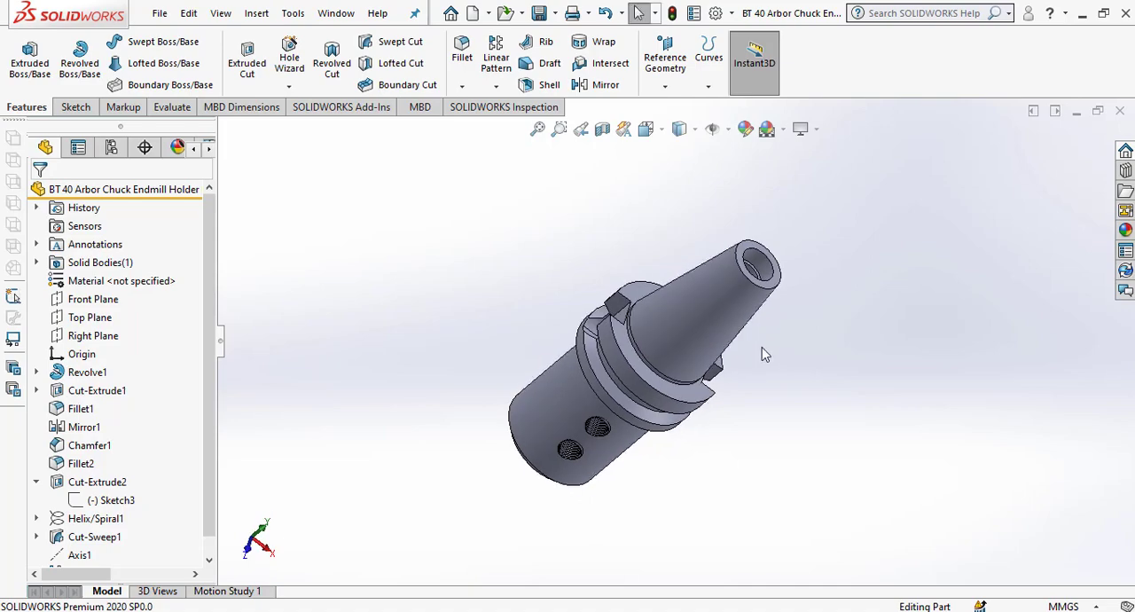
# Open the revolved body's profile sketch for editing and view it from the front.
pyautogui.scroll(-2, 664, 370)
pyautogui.click(89, 372)
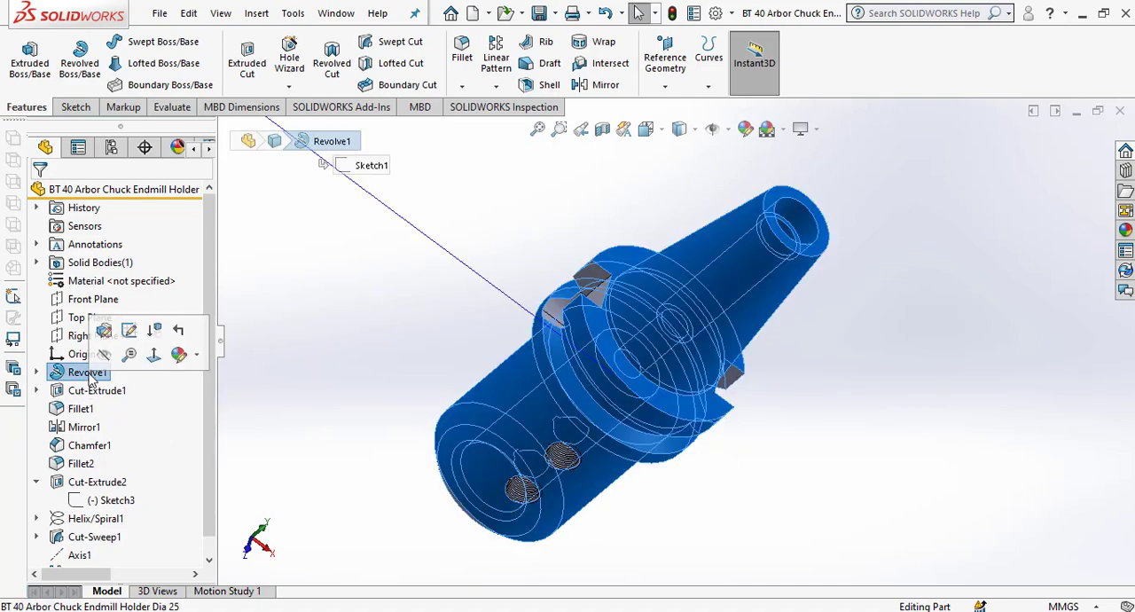
pyautogui.click(131, 333)
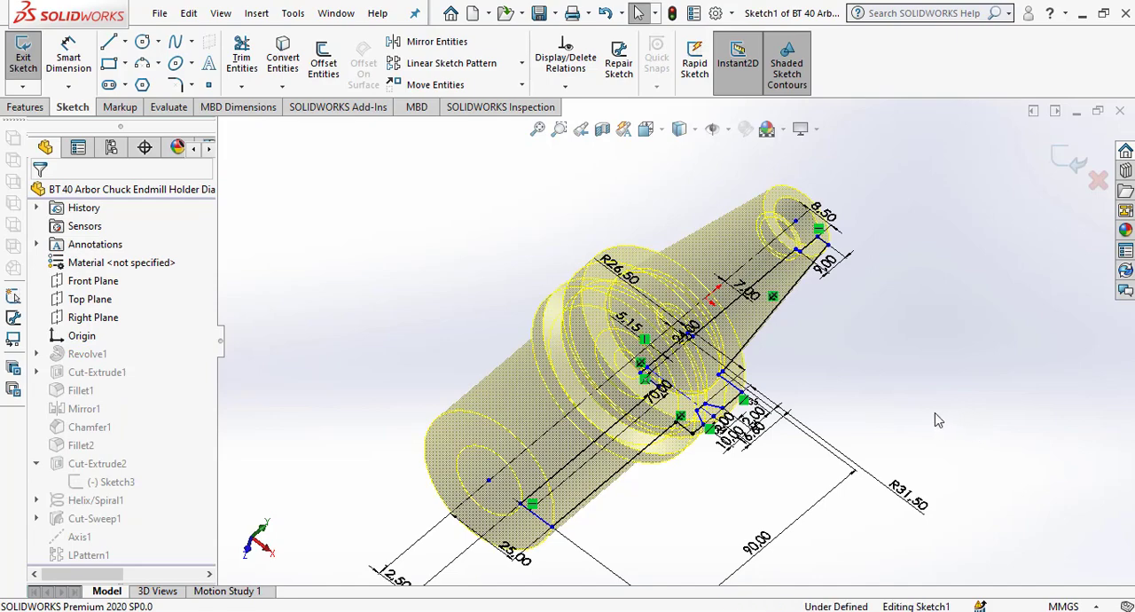
pyautogui.moveTo(921, 378)
pyautogui.mouseDown(button='middle')
pyautogui.moveTo(887, 433)
pyautogui.moveTo(879, 379)
pyautogui.mouseUp(button='middle')
pyautogui.rightClick(868, 331)
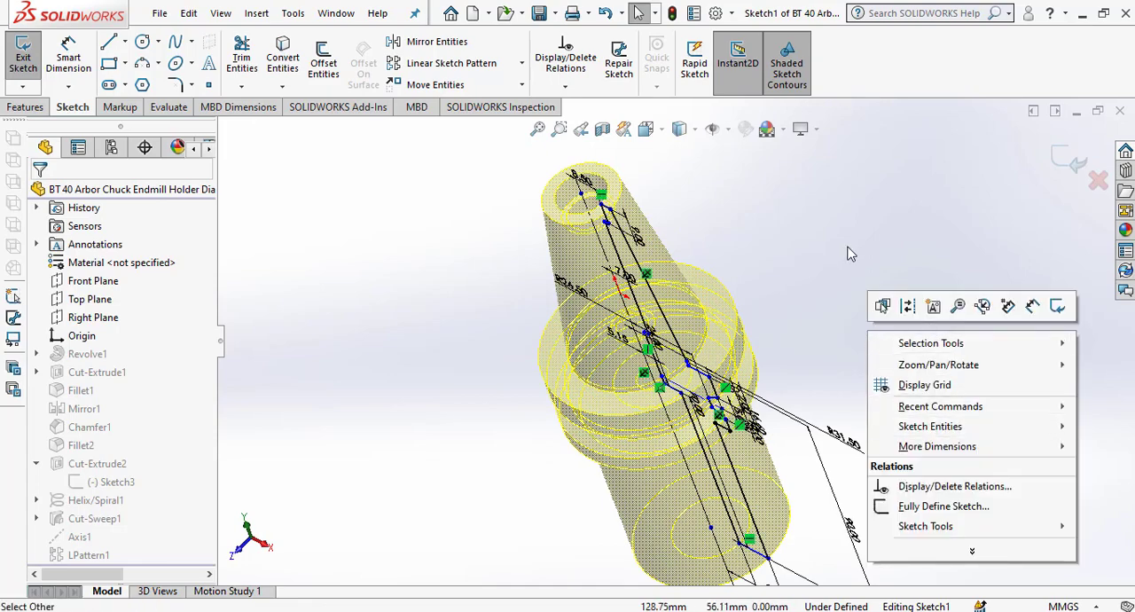
pyautogui.click(697, 129)
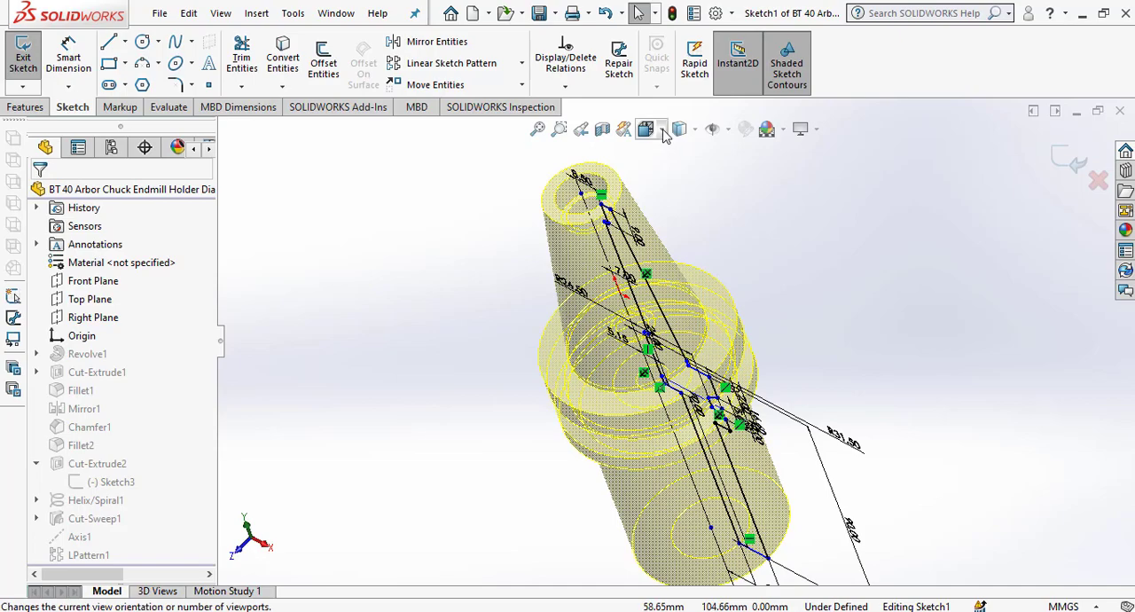
pyautogui.click(646, 129)
pyautogui.click(736, 222)
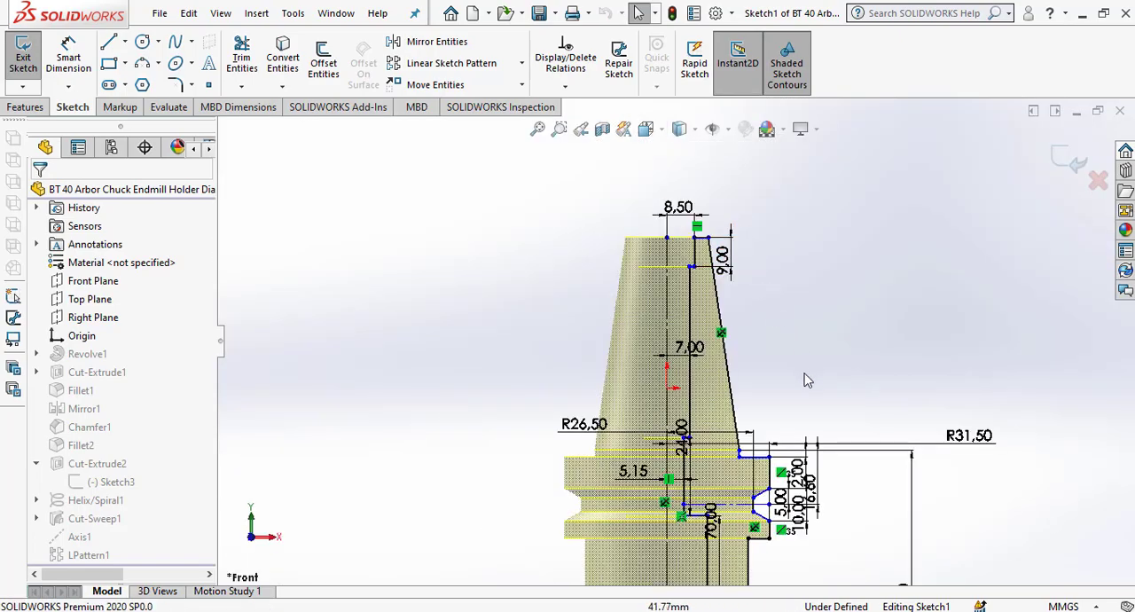
# Examine the profile's dimensions along the taper and bore, especially the step near the taper's small end, and leave the sketch.
pyautogui.scroll(2, 786, 335)
pyautogui.scroll(-3, 758, 322)
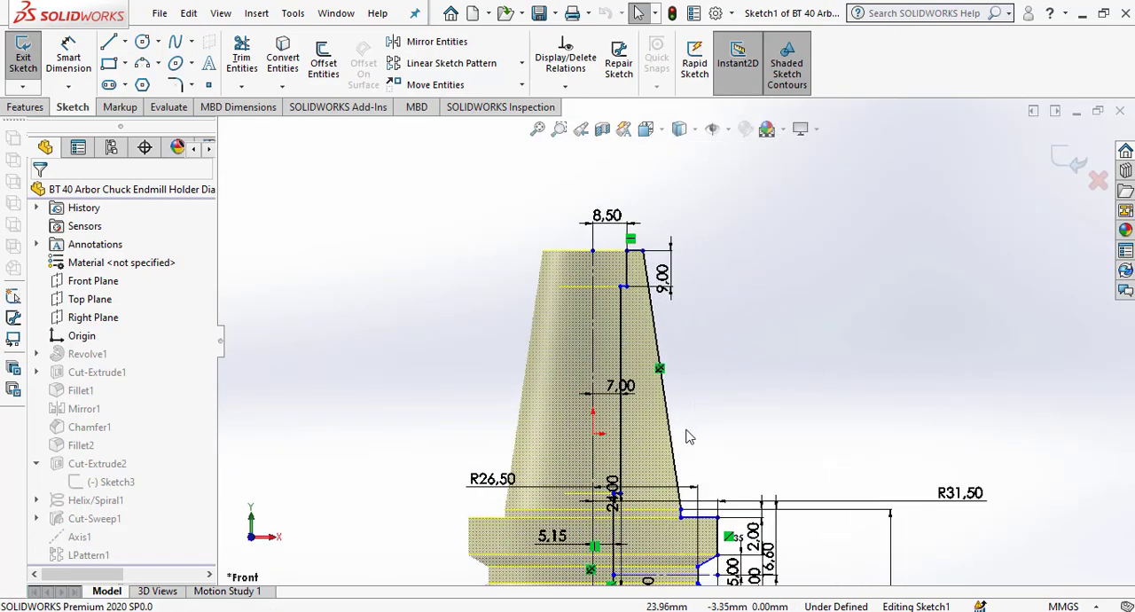
pyautogui.scroll(1, 687, 436)
pyautogui.scroll(-3, 661, 425)
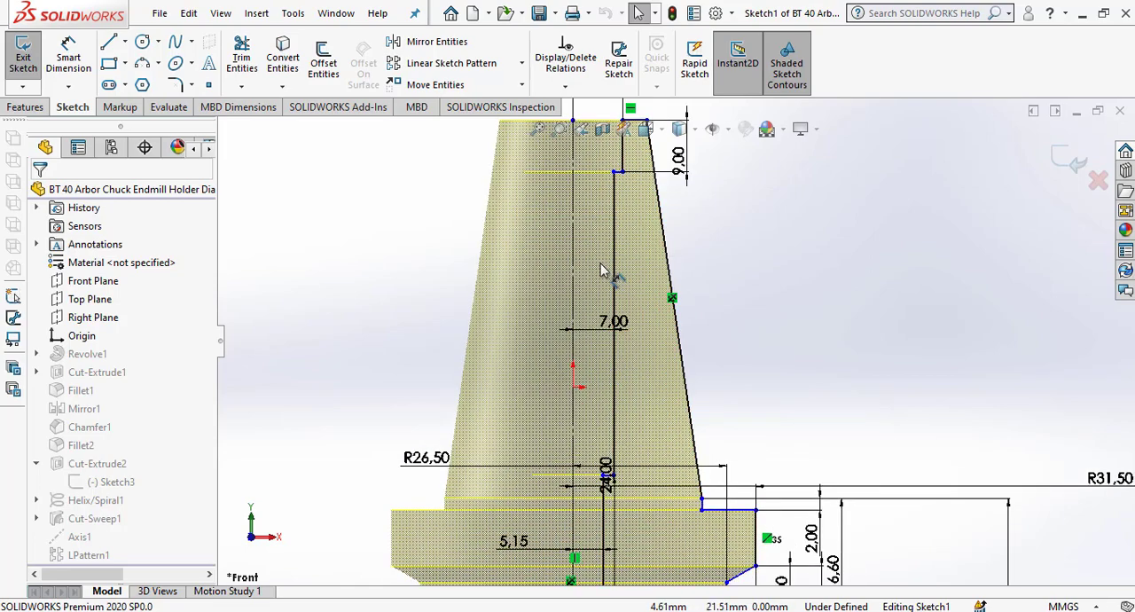
pyautogui.scroll(-2, 617, 446)
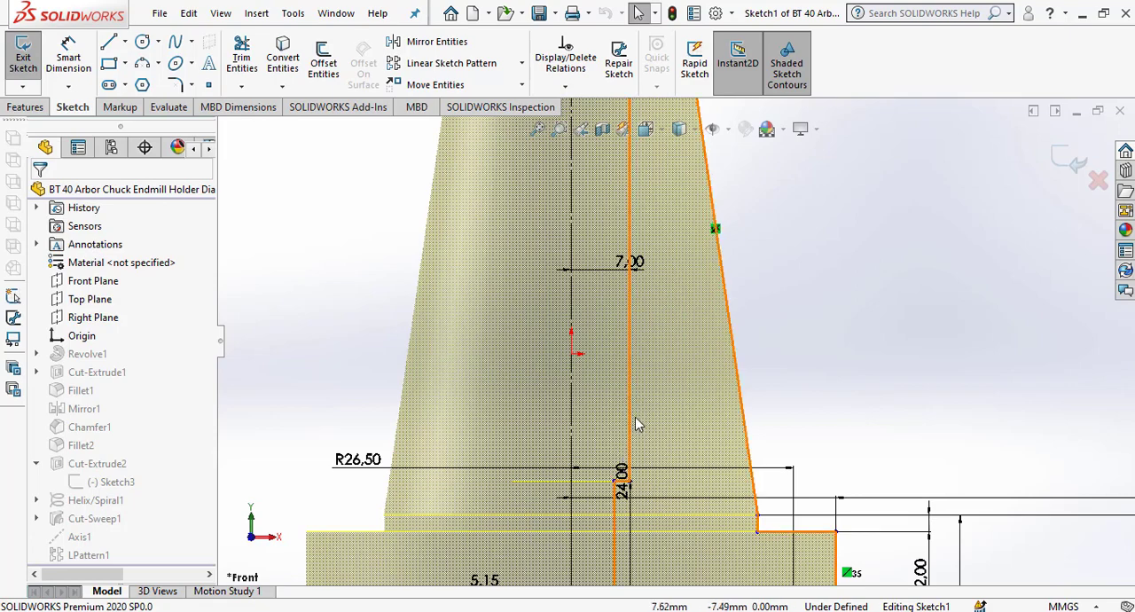
pyautogui.scroll(4, 635, 424)
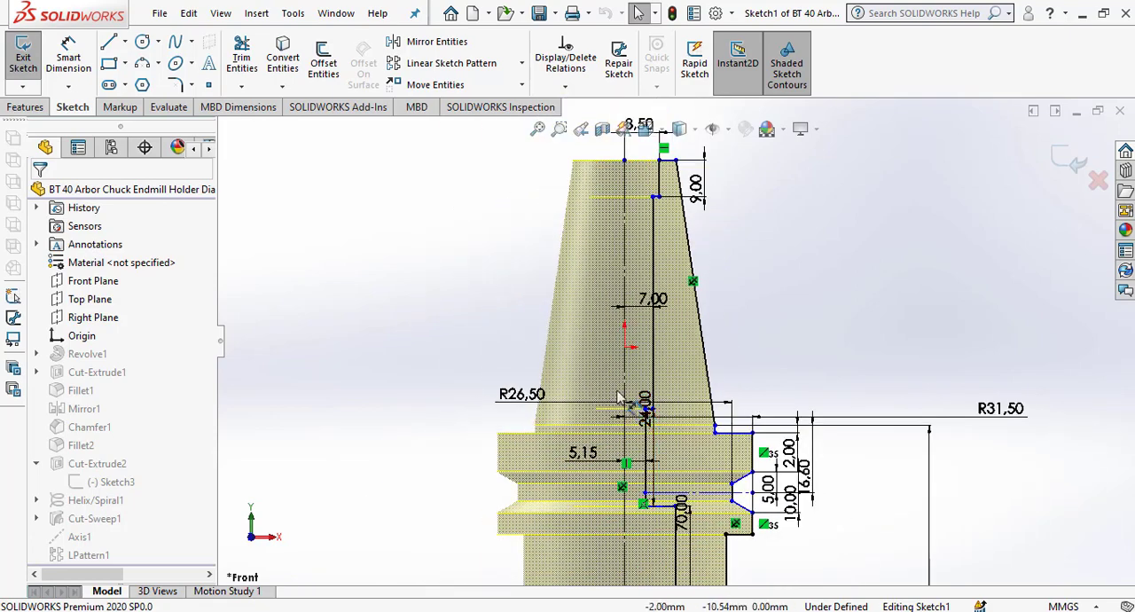
pyautogui.scroll(-5, 660, 223)
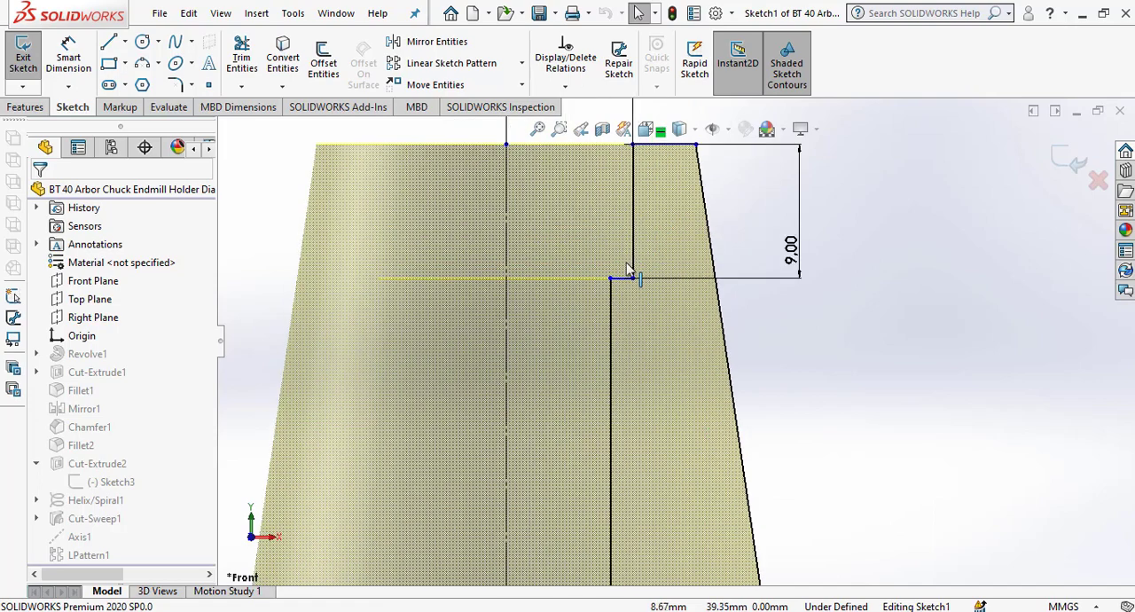
pyautogui.click(622, 278)
pyautogui.scroll(2, 583, 275)
pyautogui.scroll(2, 671, 342)
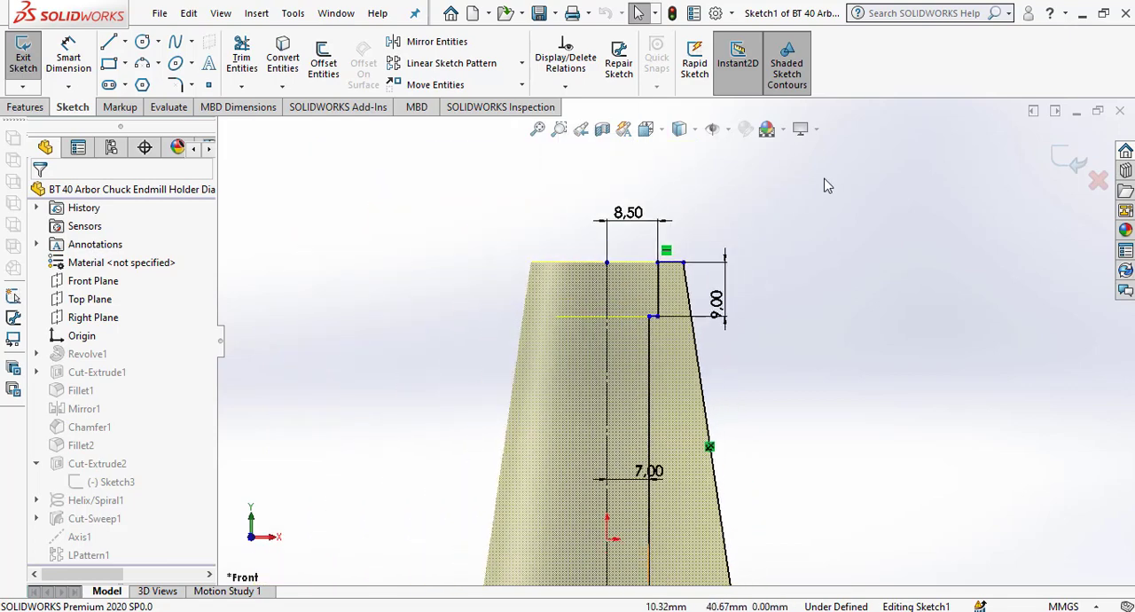
pyautogui.click(1074, 157)
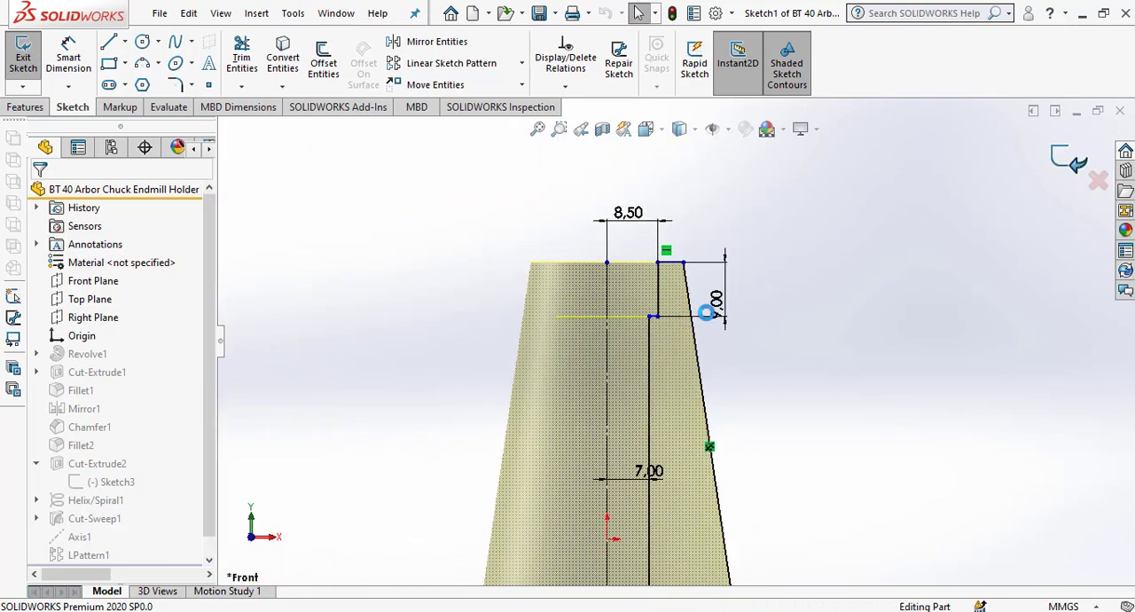
# Create a reference plane offset 2 mm from the ledge face inside the taper-end bore, and enlarge its outline beyond the body.
pyautogui.moveTo(778, 299); pyautogui.dragTo(772, 458, button='middle')
pyautogui.scroll(-3, 643, 291)
pyautogui.click(653, 295)
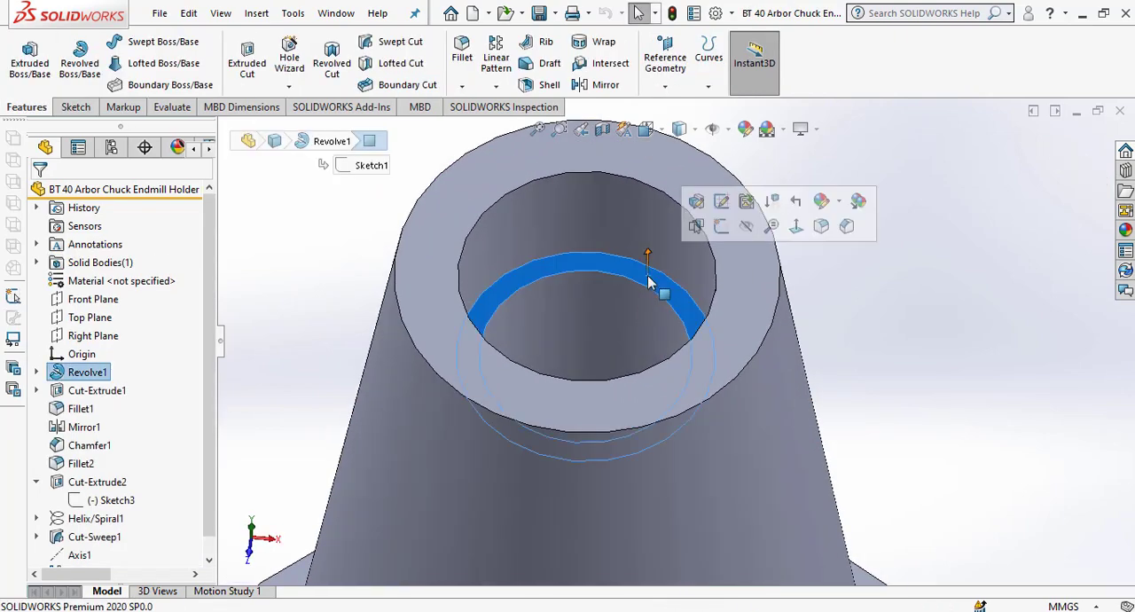
pyautogui.click(666, 86)
pyautogui.click(676, 108)
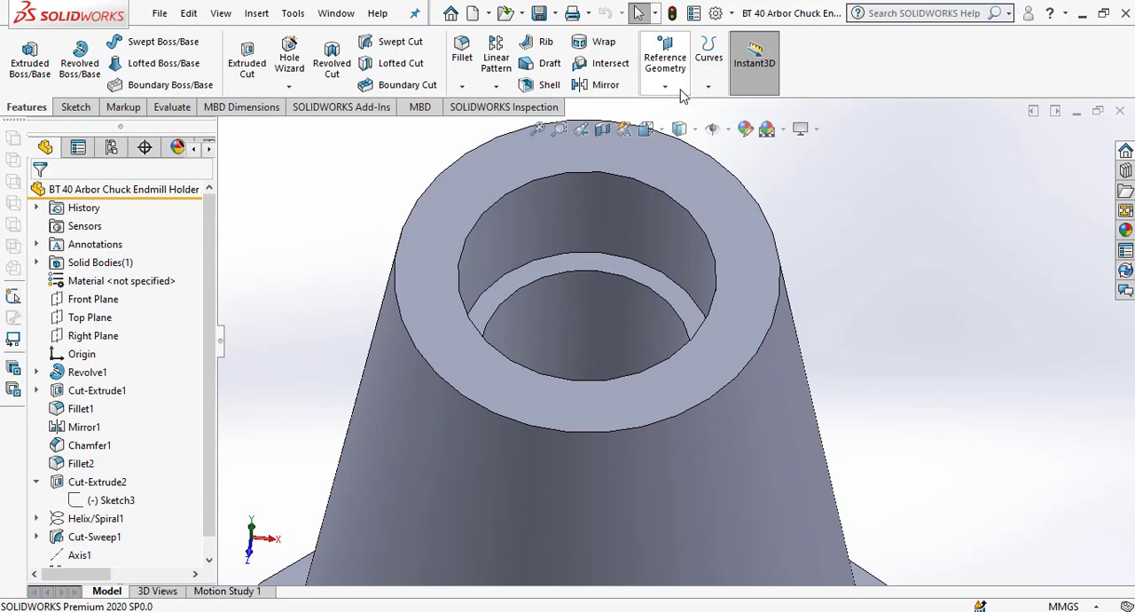
pyautogui.click(666, 87)
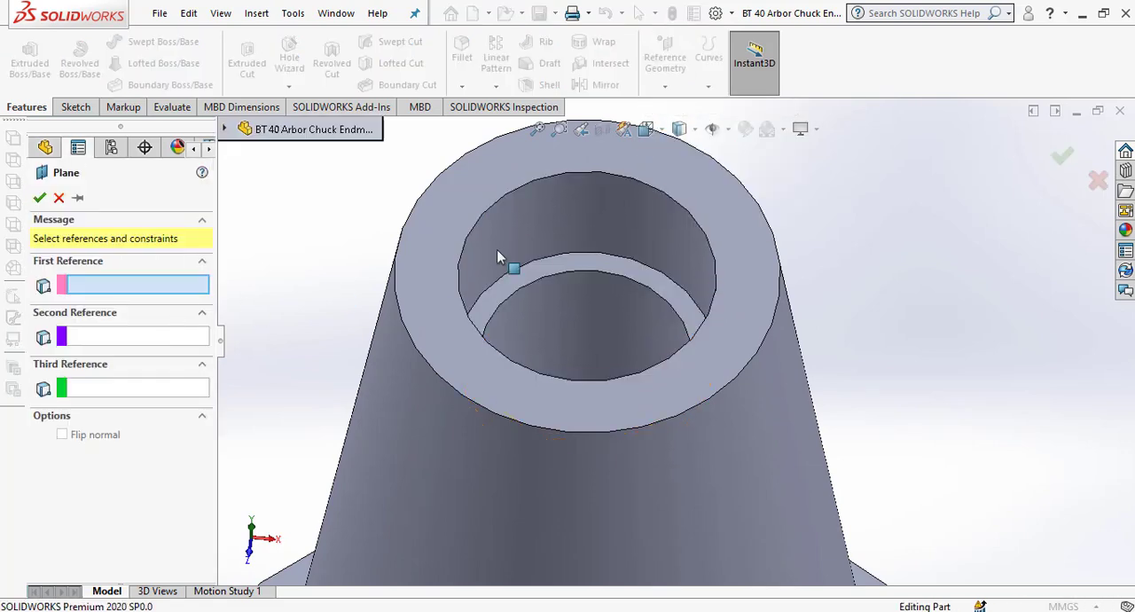
pyautogui.click(586, 264)
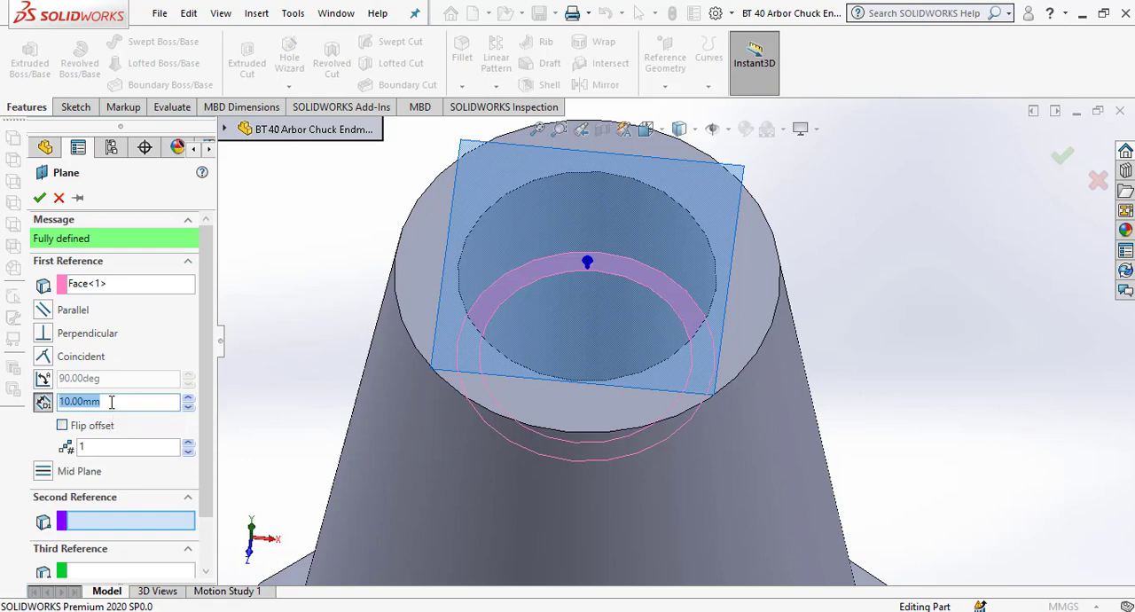
pyautogui.write('2')
pyautogui.press('Return')
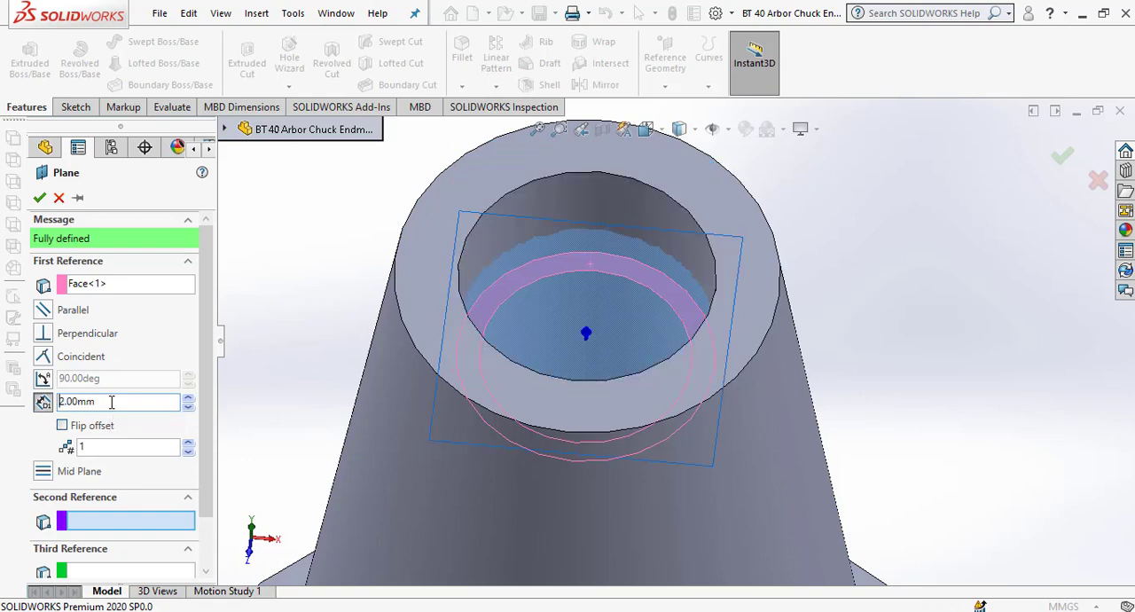
pyautogui.click(39, 198)
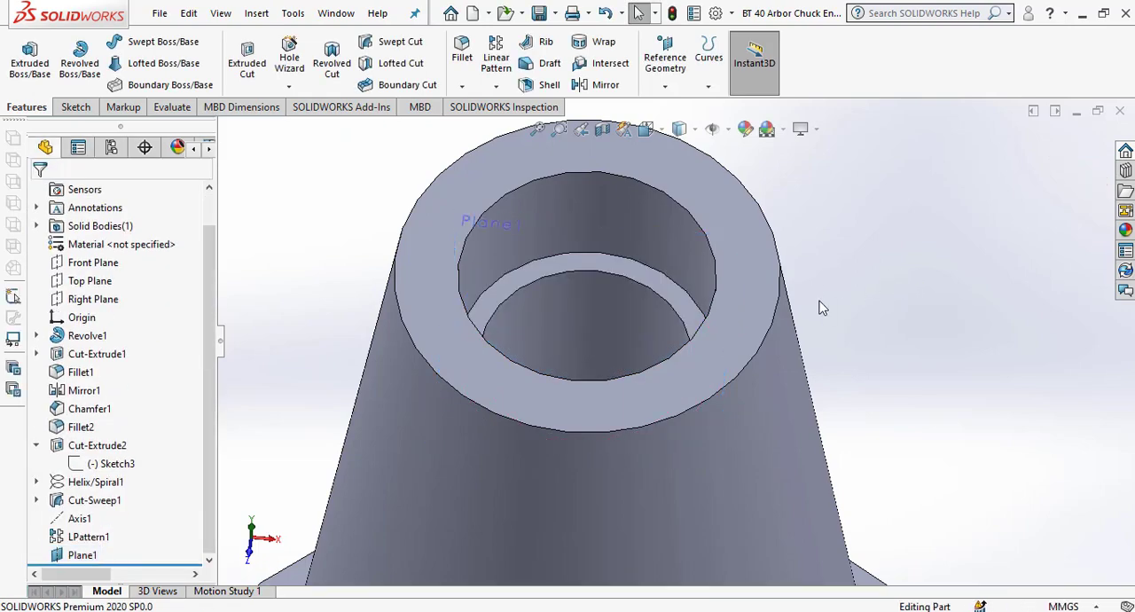
pyautogui.click(74, 557)
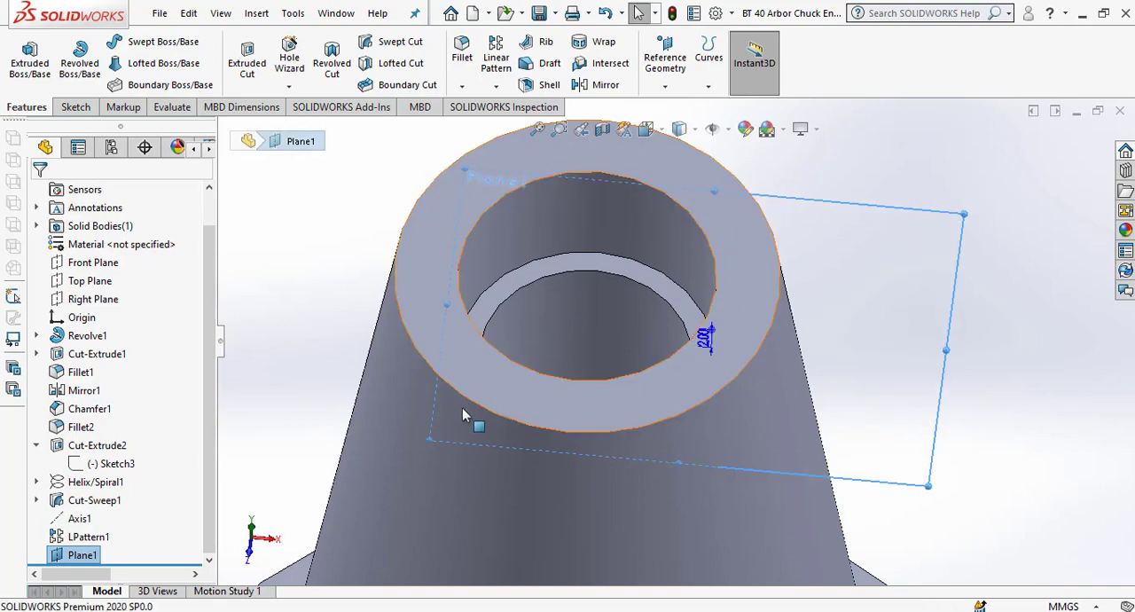
pyautogui.moveTo(428, 440); pyautogui.dragTo(247, 448)
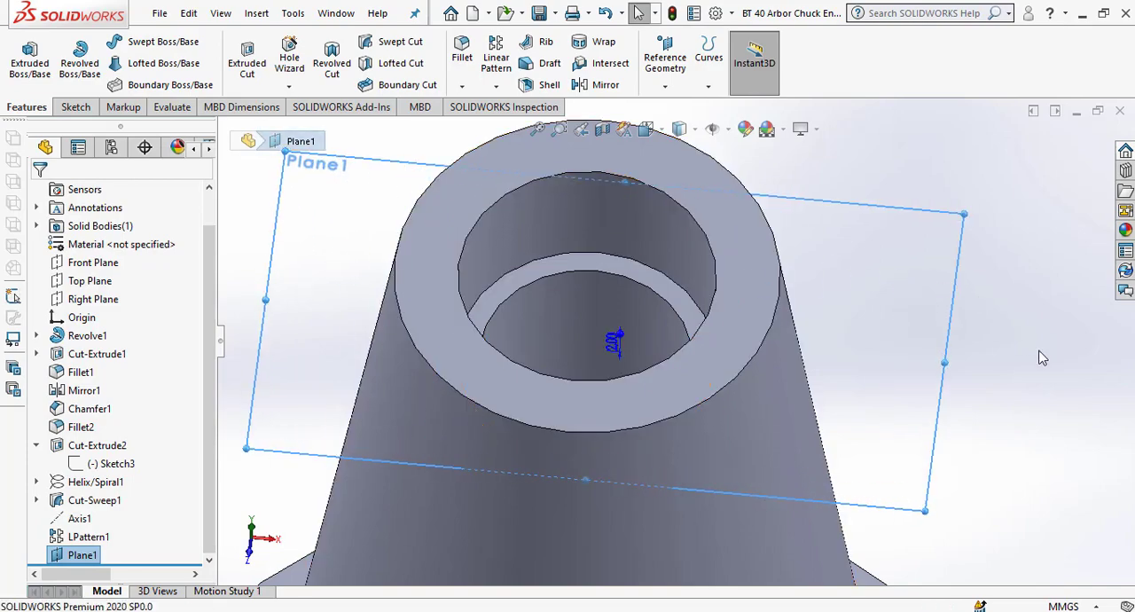
# Sketch on the offset plane by converting the ledge's inner circular edge into a 14 mm circle.
pyautogui.click(956, 306)
pyautogui.click(1009, 255)
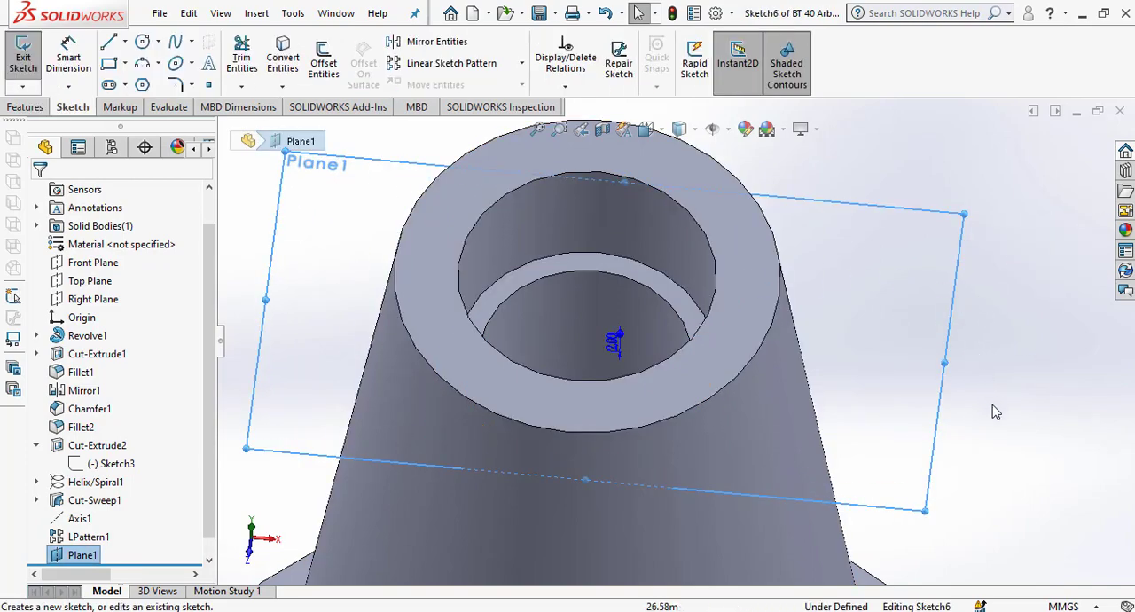
pyautogui.scroll(-4, 612, 289)
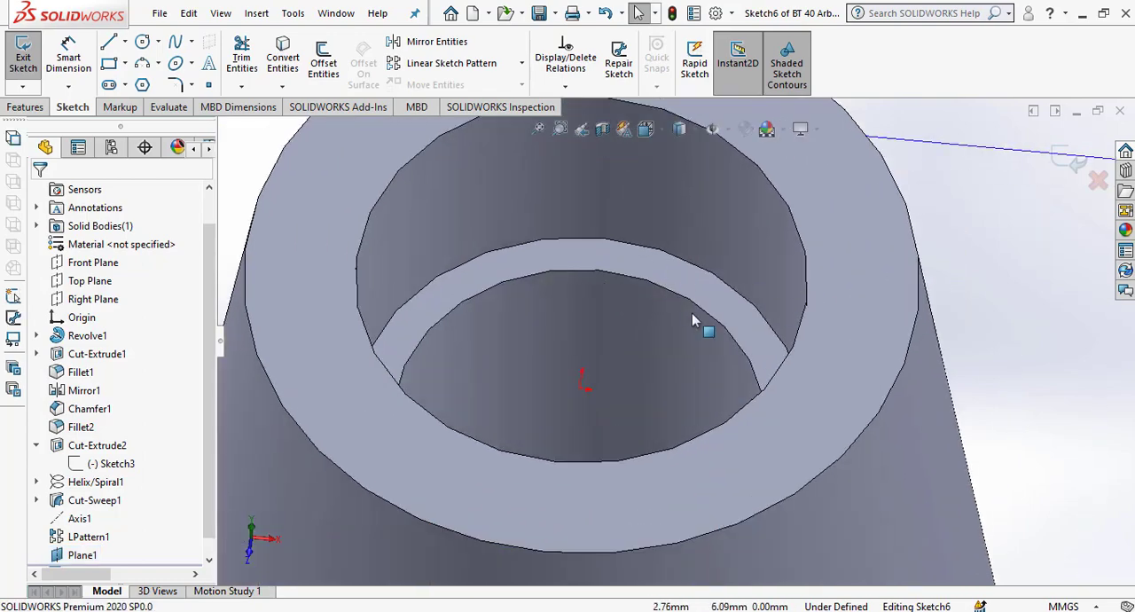
pyautogui.click(644, 279)
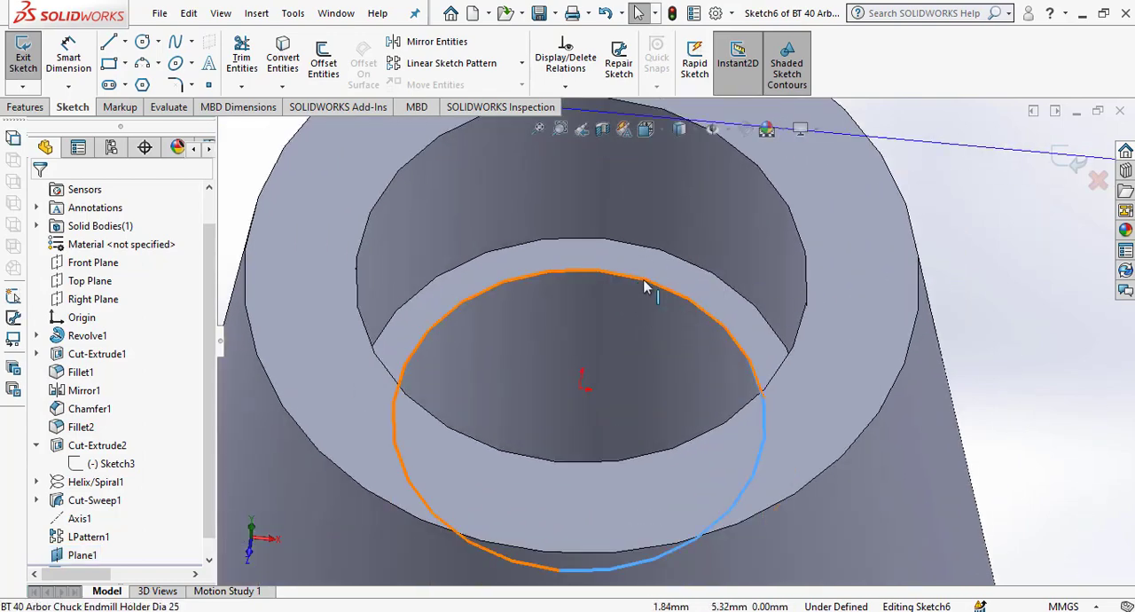
pyautogui.click(284, 59)
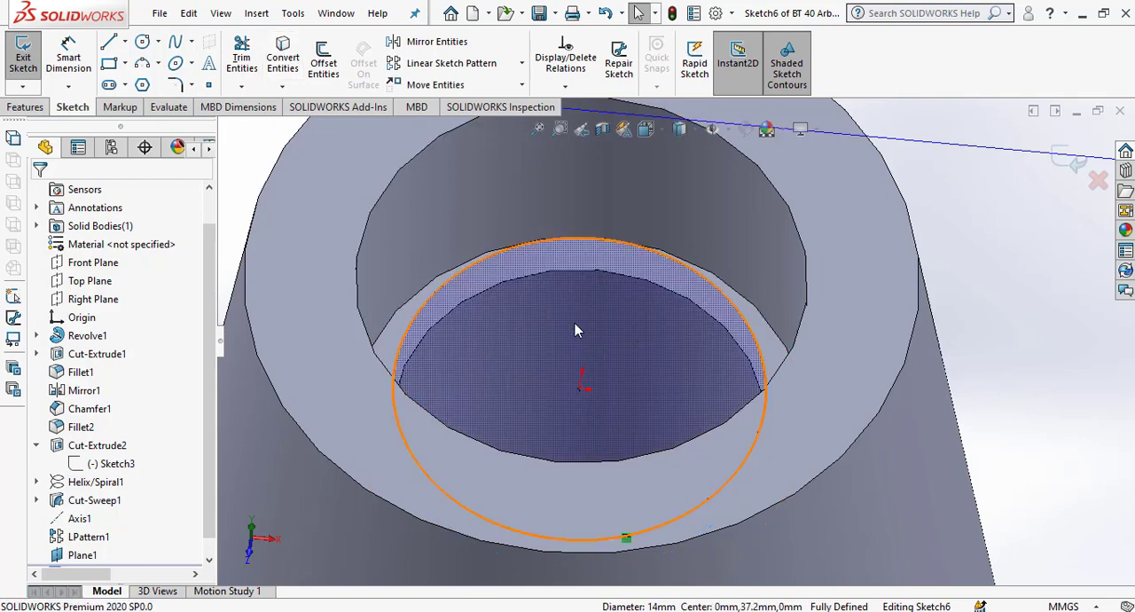
pyautogui.scroll(5, 656, 302)
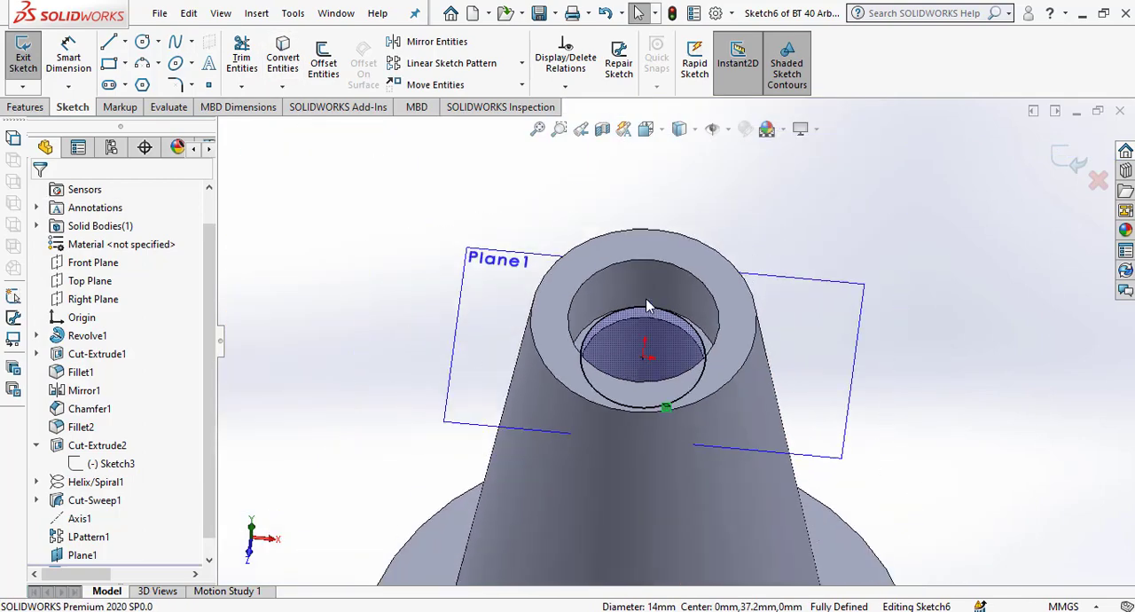
pyautogui.click(1069, 160)
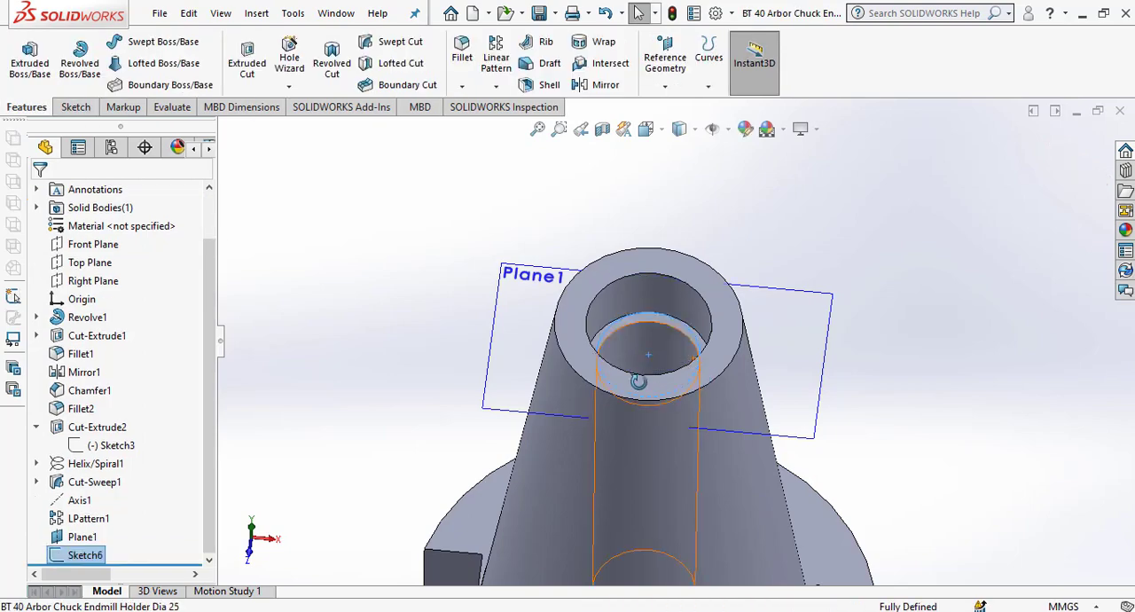
# Start a pitch-and-revolution helix from the converted circle, reversed to run down into the bore and turning clockwise.
pyautogui.moveTo(640, 381); pyautogui.dragTo(680, 413, button='middle')
pyautogui.click(708, 87)
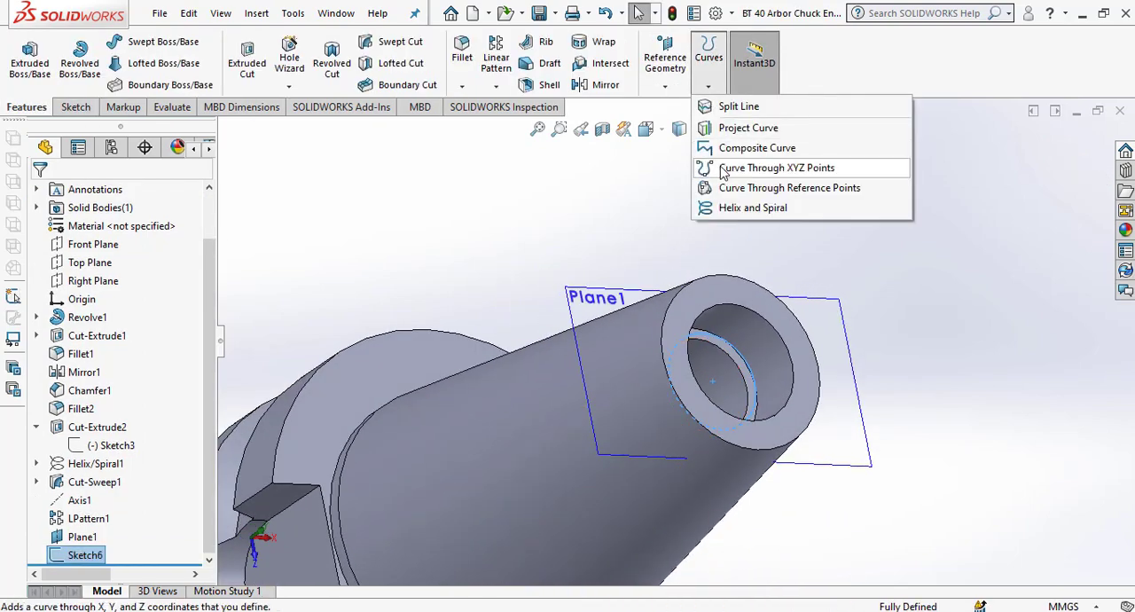
pyautogui.click(729, 209)
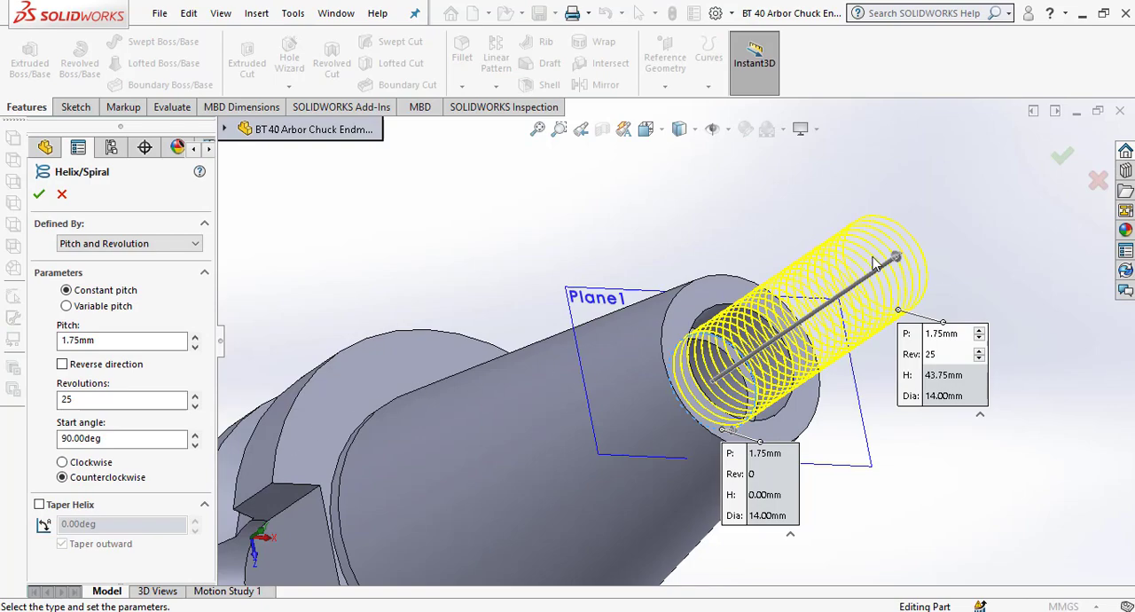
pyautogui.moveTo(896, 266); pyautogui.dragTo(667, 420)
pyautogui.scroll(-4, 716, 396)
pyautogui.moveTo(683, 319); pyautogui.dragTo(697, 174, button='middle')
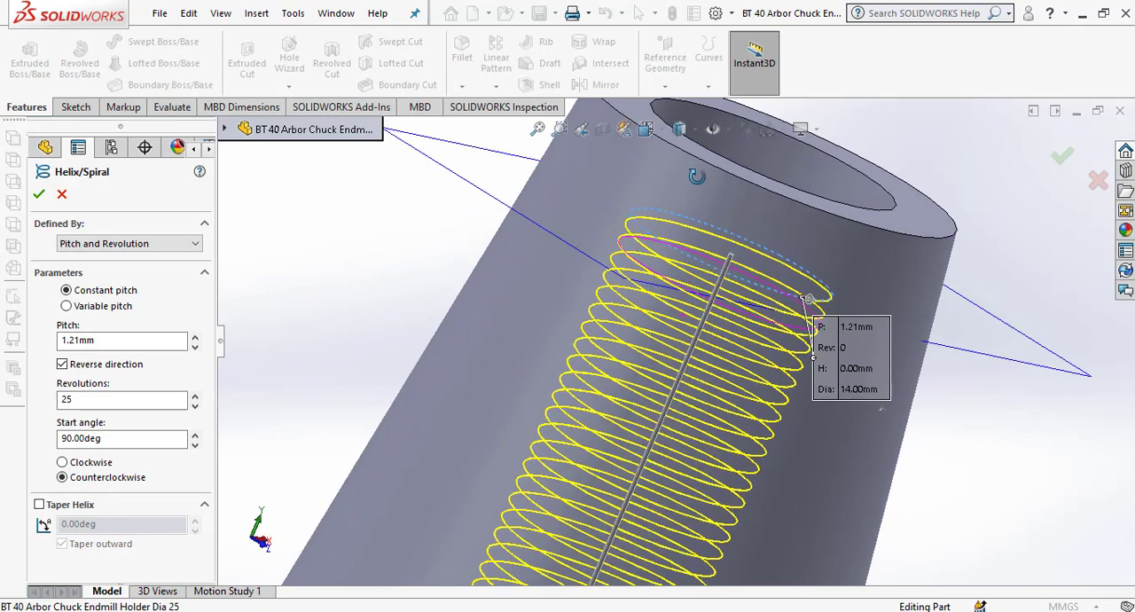
pyautogui.click(96, 465)
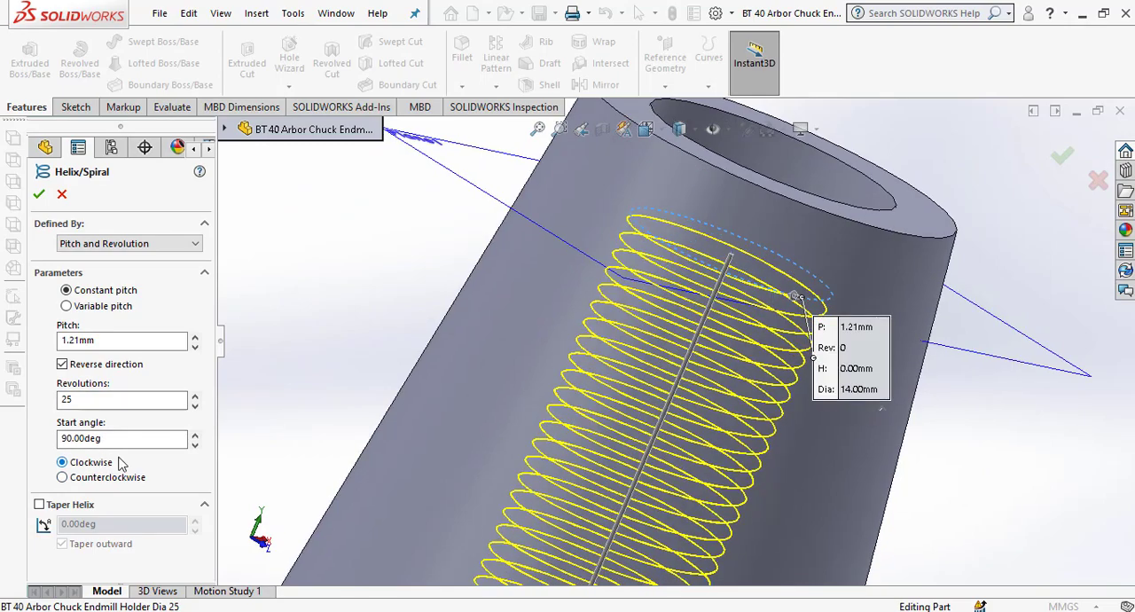
# Set the helix pitch to 2 mm.
pyautogui.moveTo(699, 330); pyautogui.dragTo(665, 329, button='middle')
pyautogui.moveTo(113, 341); pyautogui.dragTo(37, 348)
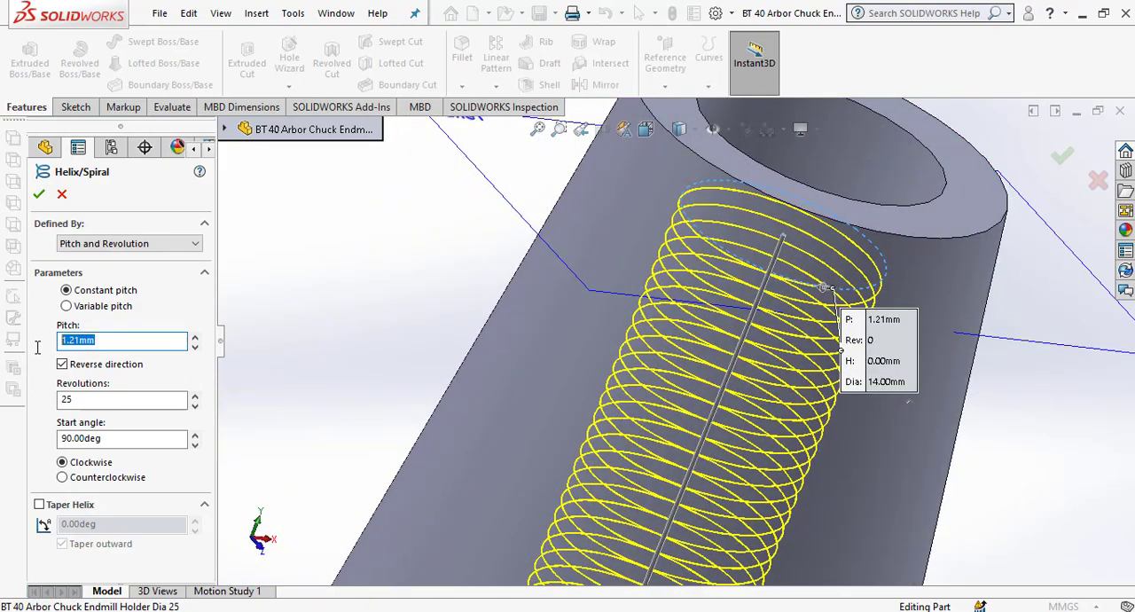
pyautogui.press('Return')
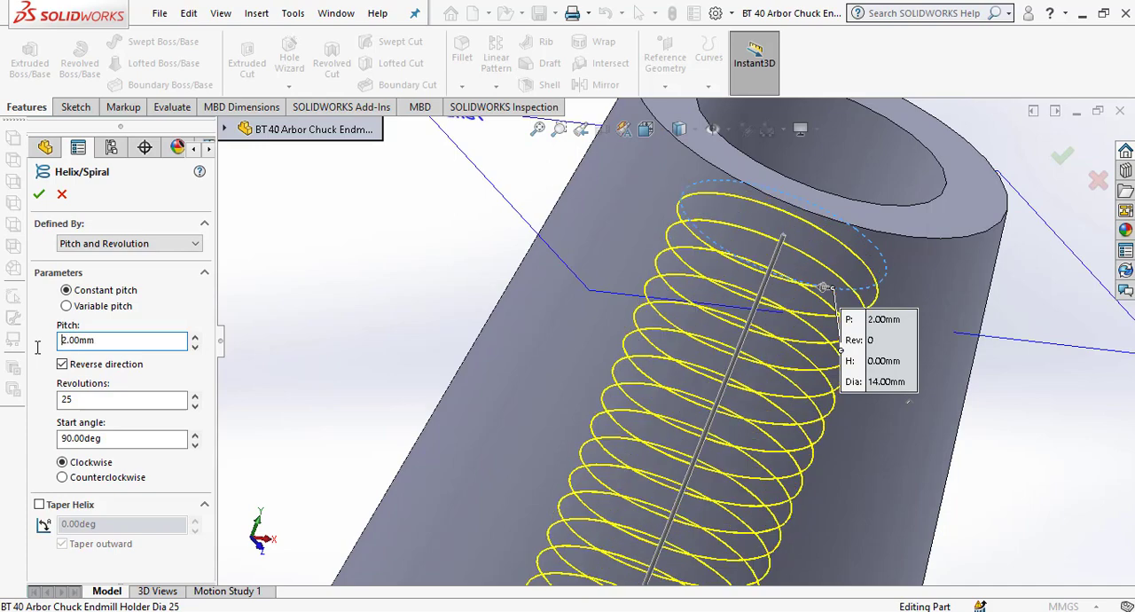
# Display the holder with hidden lines visible to check the helix's extent inside the taper bore.
pyautogui.scroll(7, 791, 245)
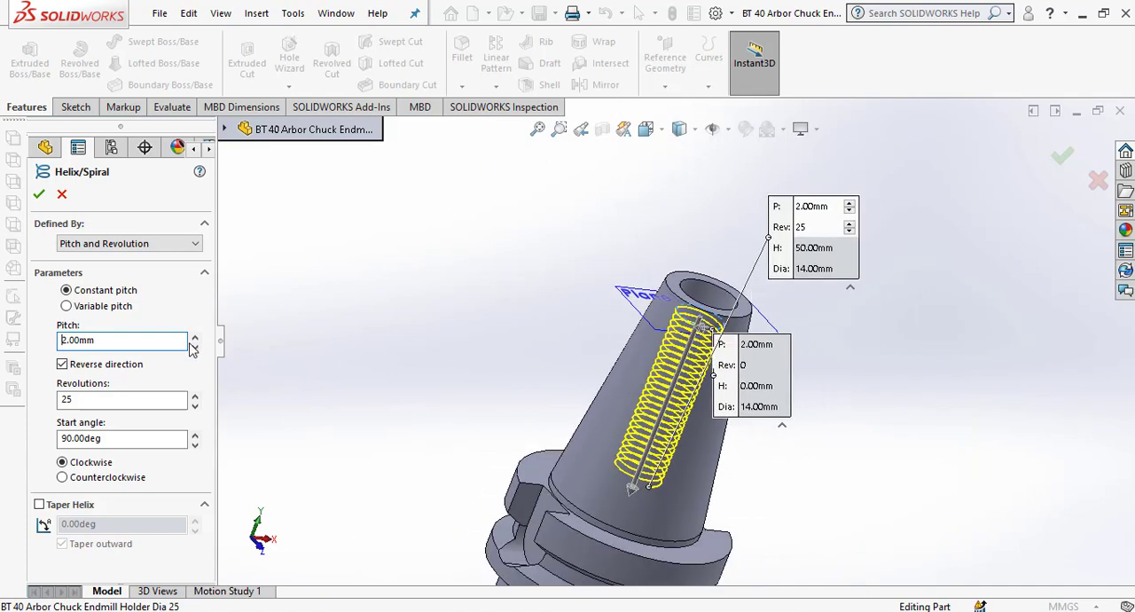
pyautogui.moveTo(679, 425); pyautogui.dragTo(676, 465, button='middle')
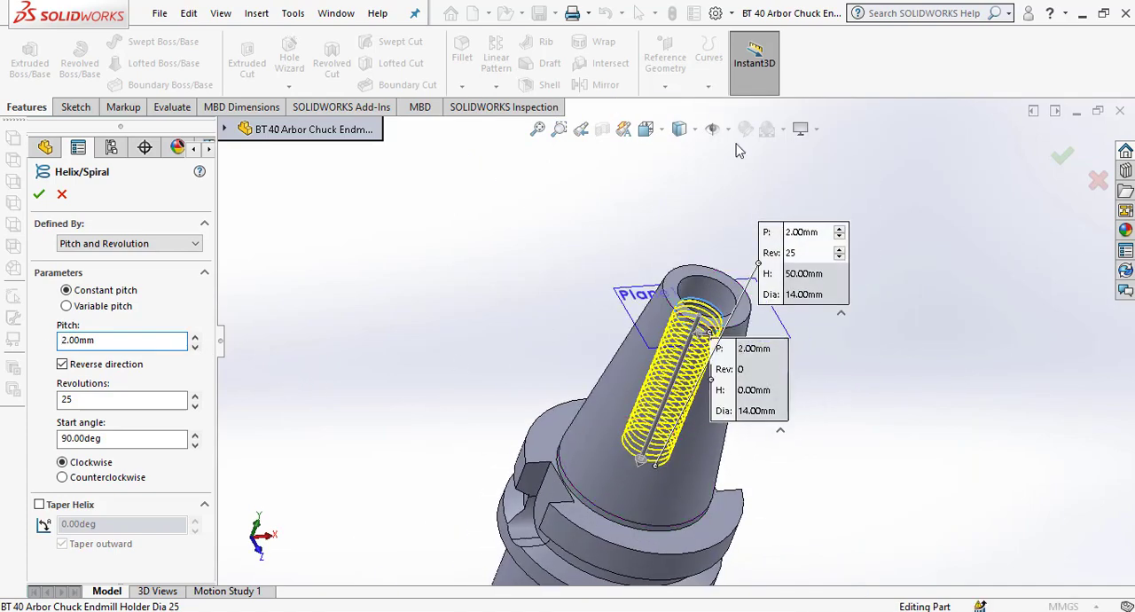
pyautogui.click(697, 133)
pyautogui.click(683, 220)
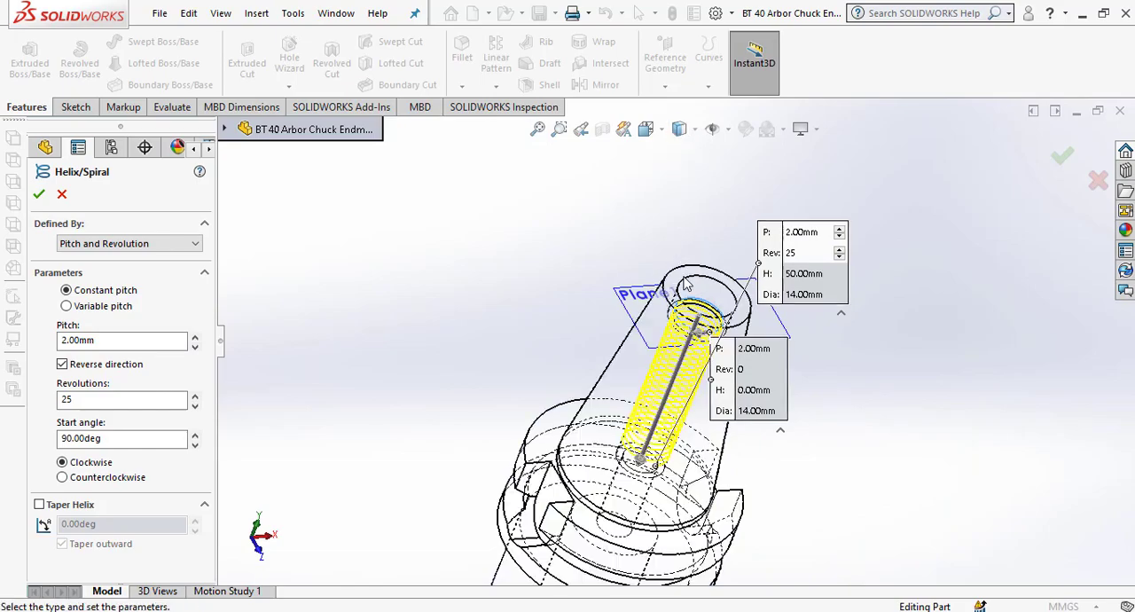
# Work out 1.5 × 16 in Calculator, and finish the helix with 14 revolutions.
pyautogui.scroll(-5, 675, 444)
pyautogui.moveTo(664, 427); pyautogui.dragTo(672, 400, button='middle')
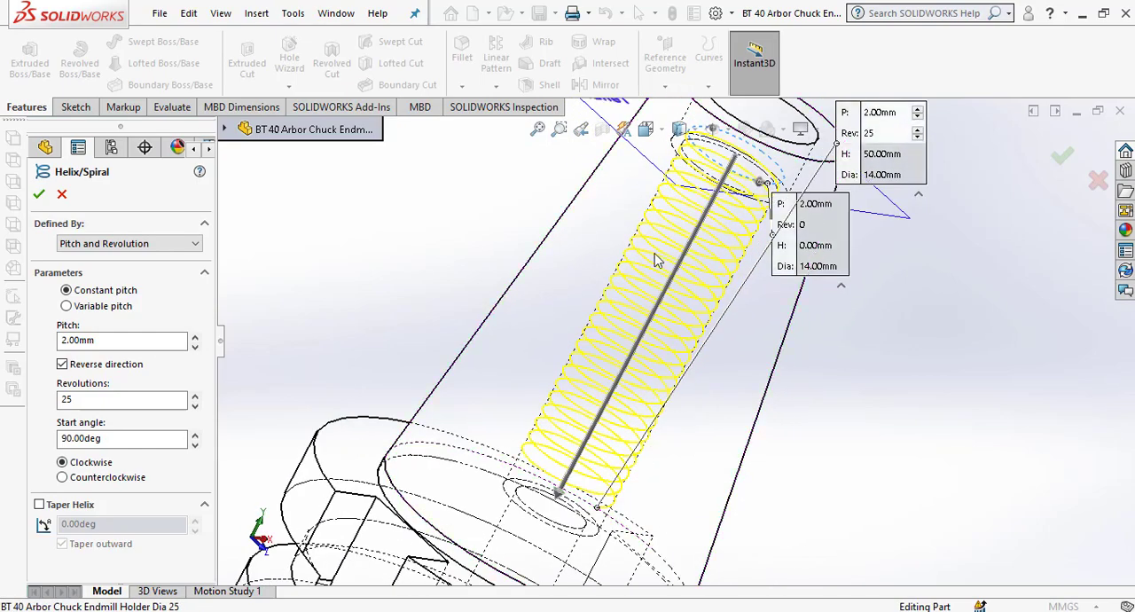
pyautogui.doubleClick(85, 399)
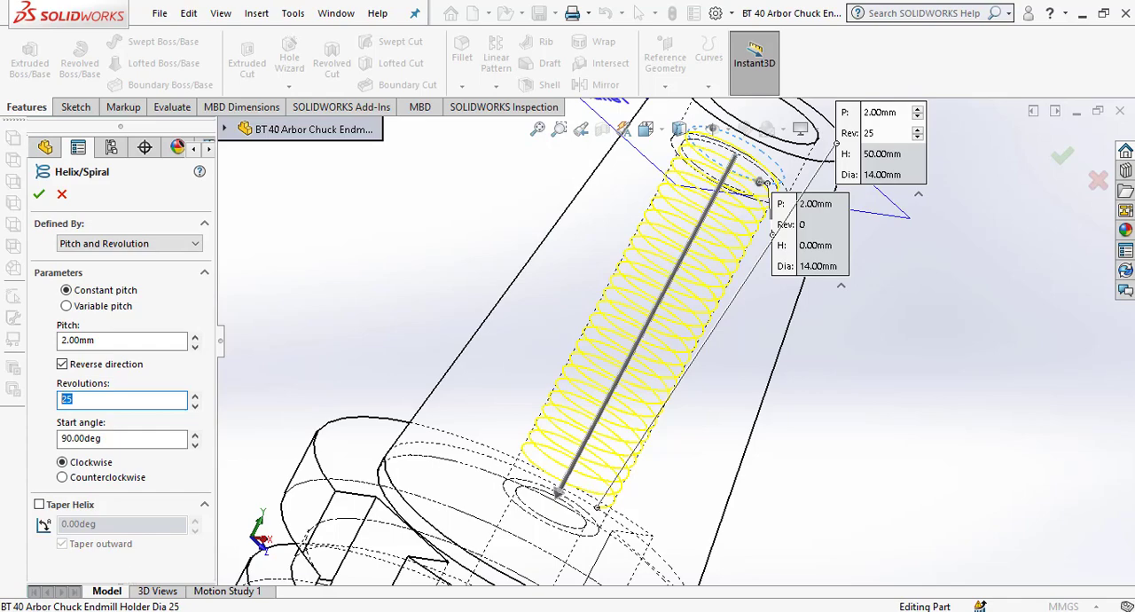
pyautogui.hotkey('alt', 'Tab')
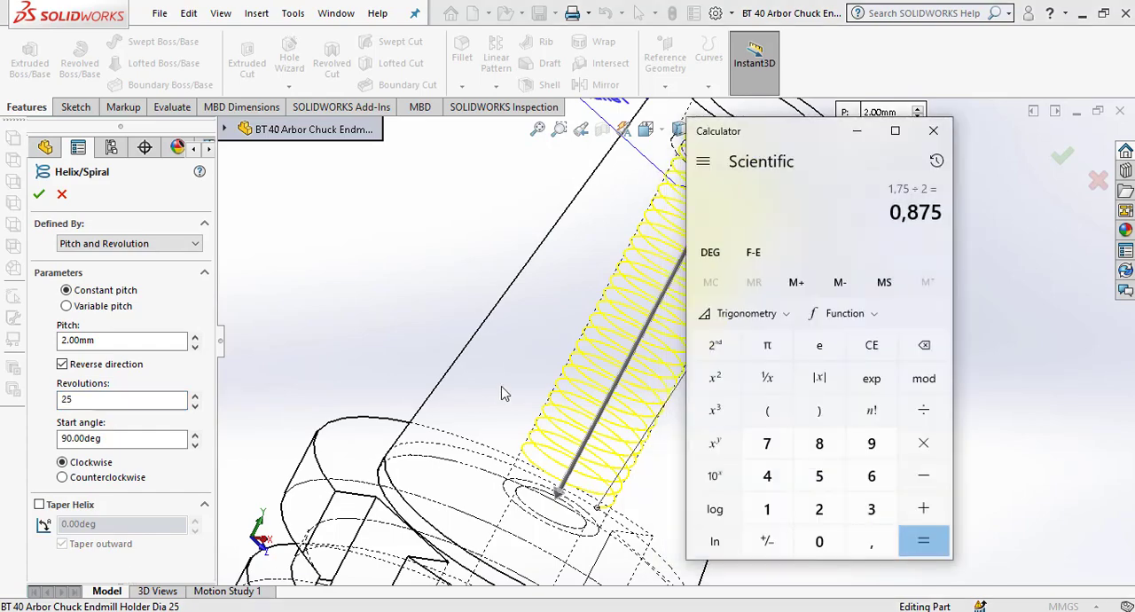
pyautogui.write('1,5')
pyautogui.write('*16')
pyautogui.press('Return')
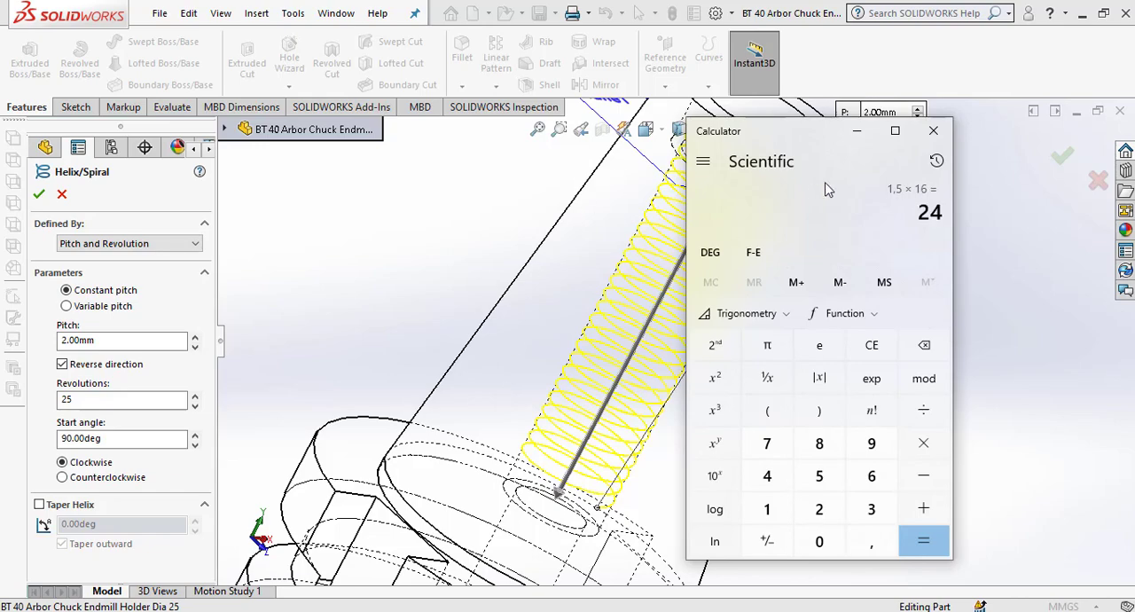
pyautogui.click(858, 136)
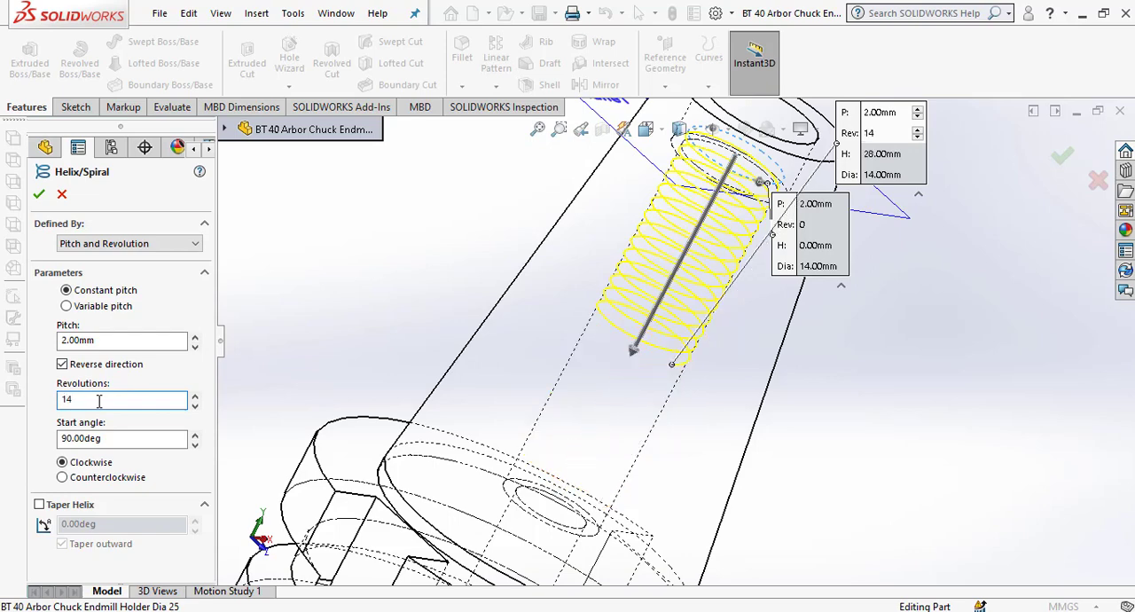
pyautogui.click(39, 195)
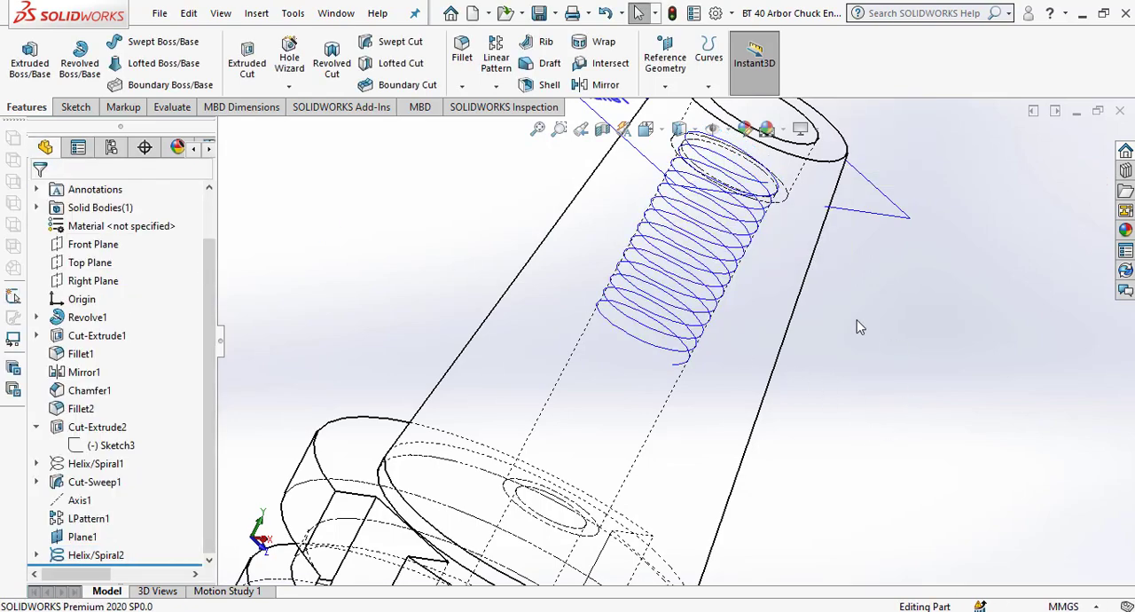
# Hide the offset plane at the taper end and display the holder shaded with edges.
pyautogui.scroll(4, 793, 304)
pyautogui.moveTo(740, 288); pyautogui.dragTo(750, 355, button='middle')
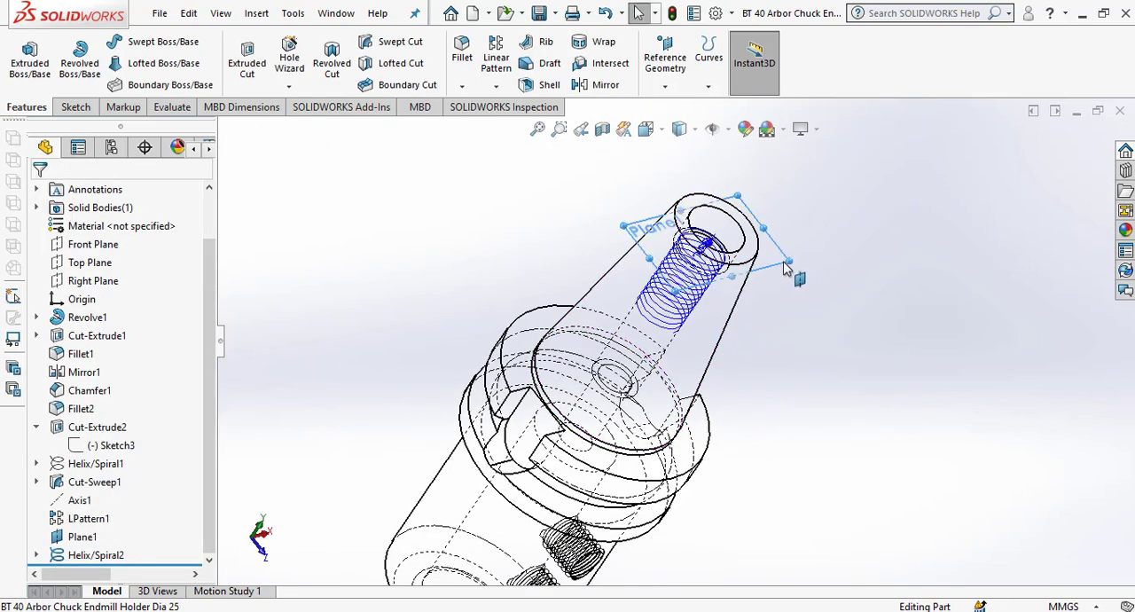
pyautogui.click(784, 263)
pyautogui.click(882, 215)
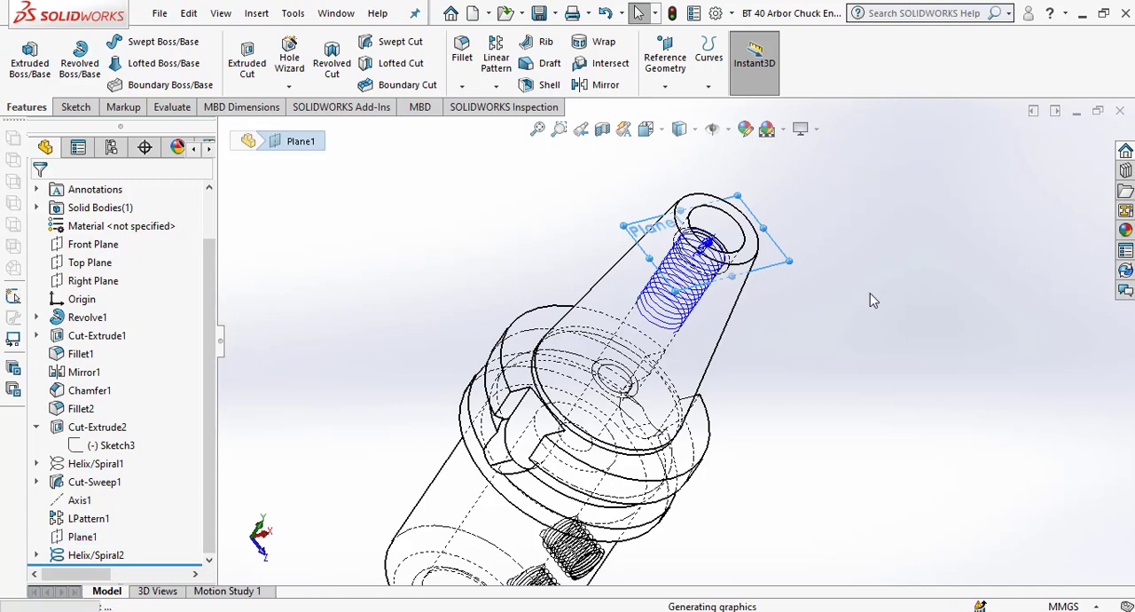
pyautogui.click(728, 133)
pyautogui.click(695, 129)
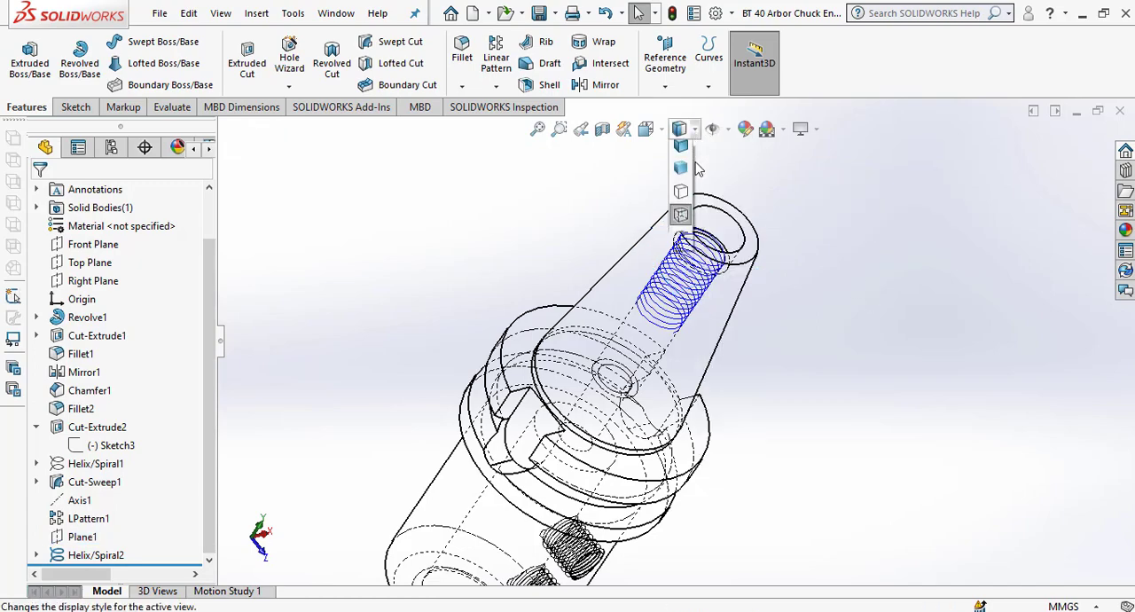
pyautogui.click(681, 168)
# Start a sketch on the Right Plane and orient the view normal to it.
pyautogui.scroll(-5, 666, 324)
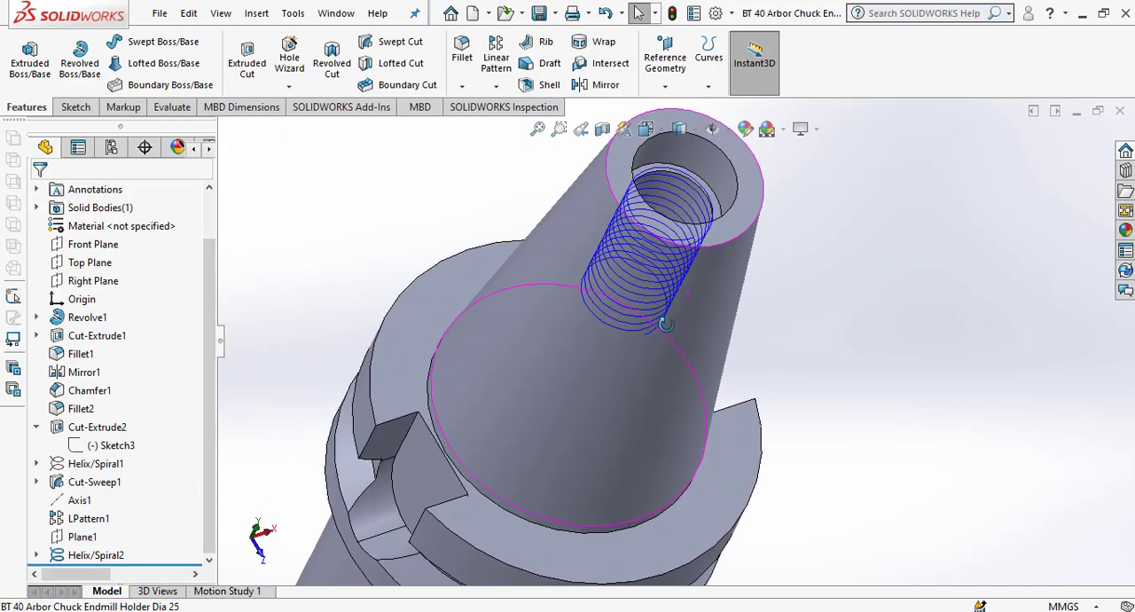
pyautogui.moveTo(666, 325); pyautogui.dragTo(720, 240, button='middle')
pyautogui.scroll(2, 723, 241)
pyautogui.scroll(-5, 724, 317)
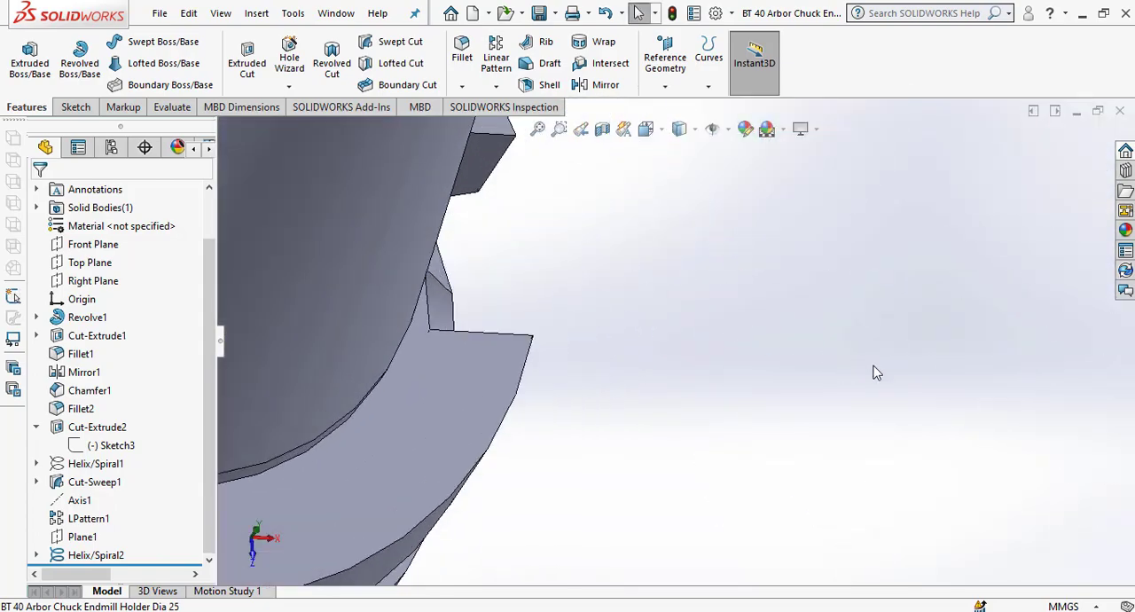
pyautogui.press('space')
pyautogui.click(1048, 410)
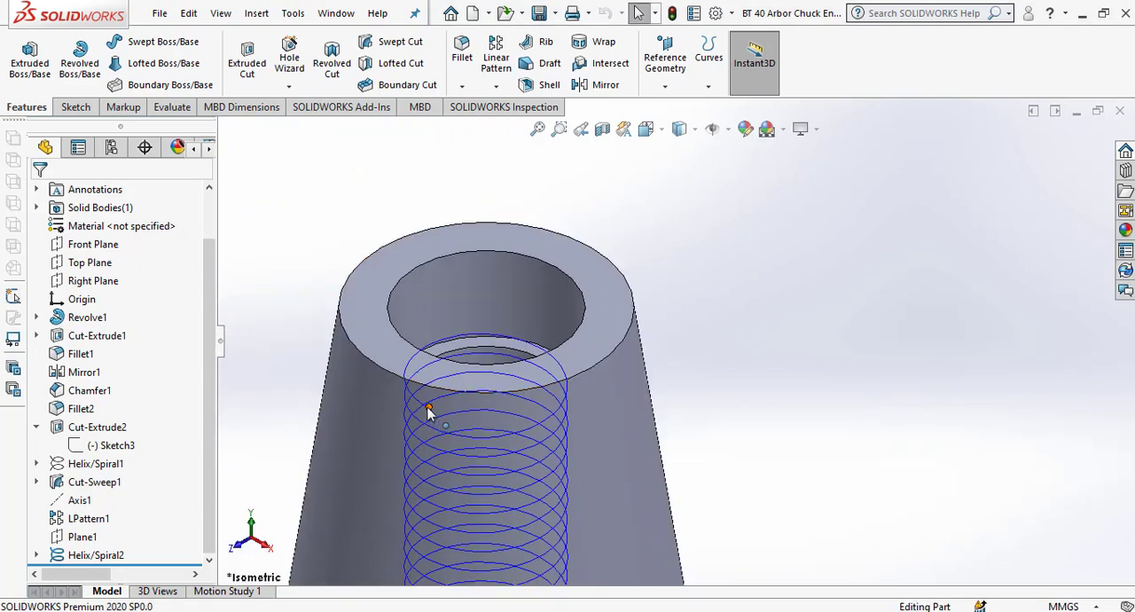
pyautogui.click(83, 283)
pyautogui.click(95, 257)
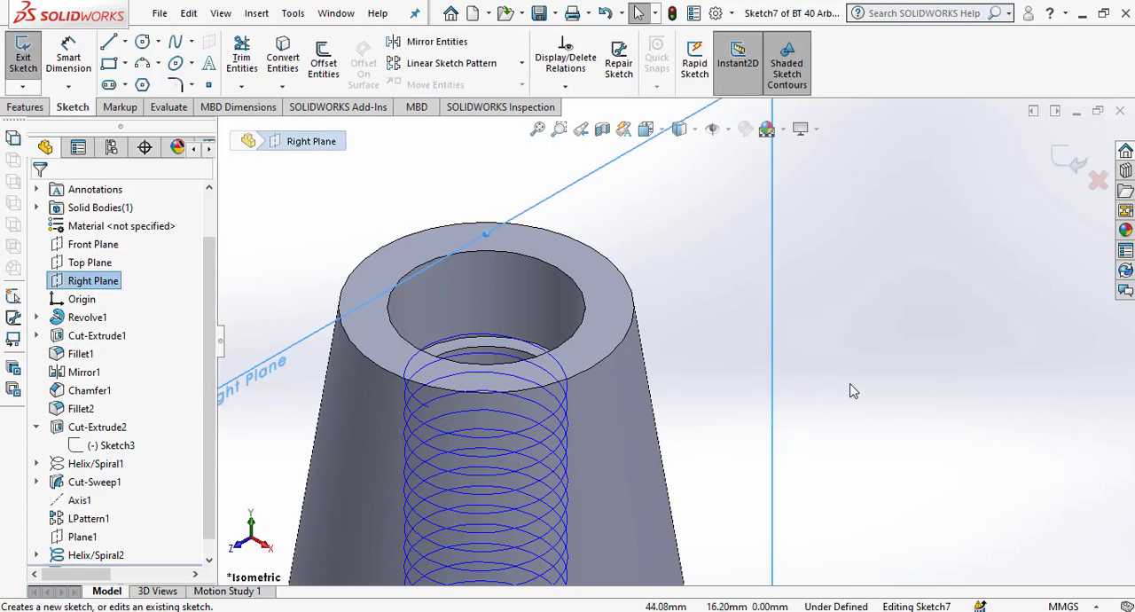
pyautogui.press('space')
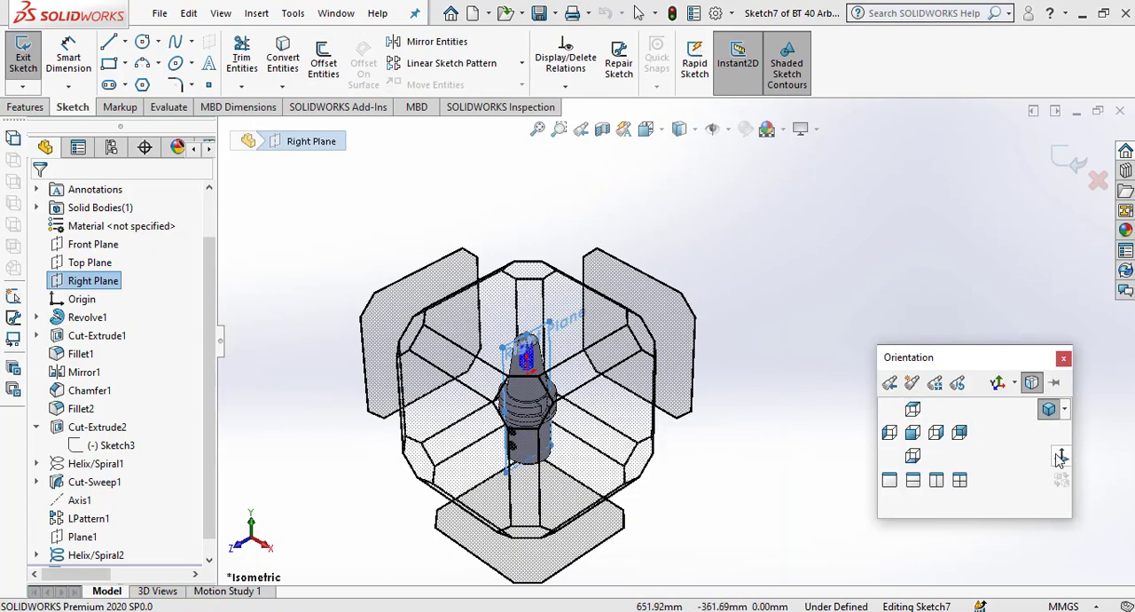
pyautogui.click(1061, 457)
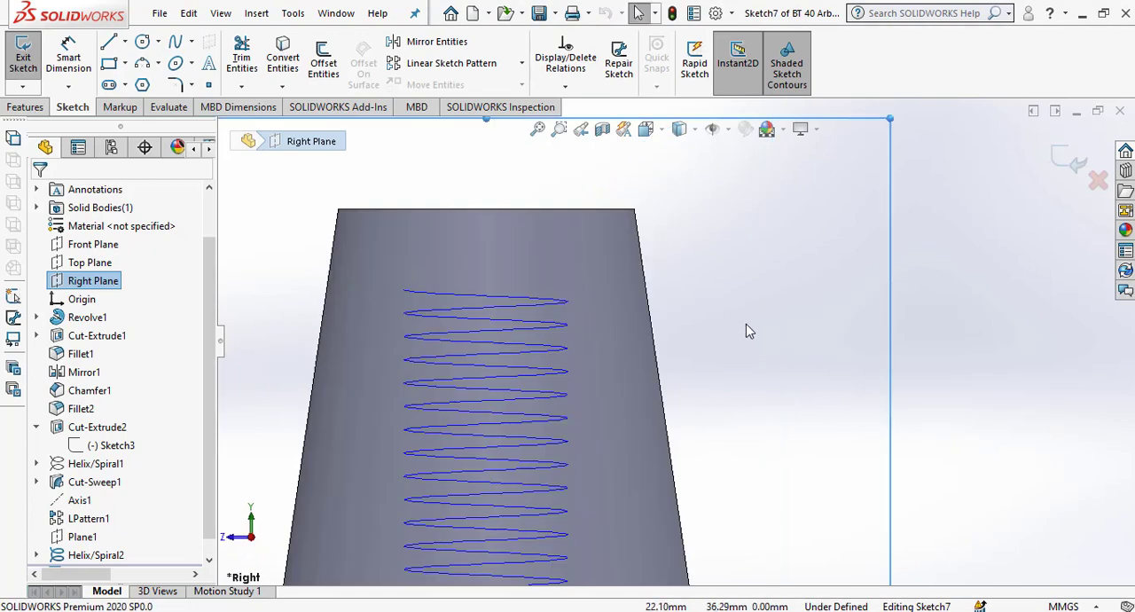
# Draw a 1 mm horizontal construction line outward from the start point of the taper-bore helix.
pyautogui.scroll(-3, 435, 300)
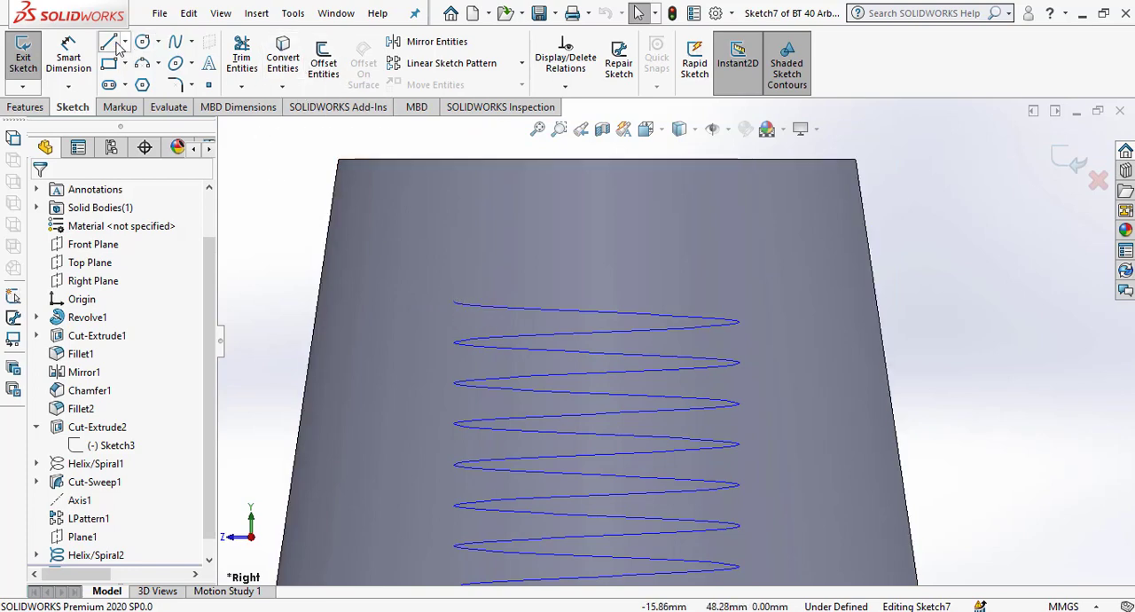
pyautogui.click(456, 305)
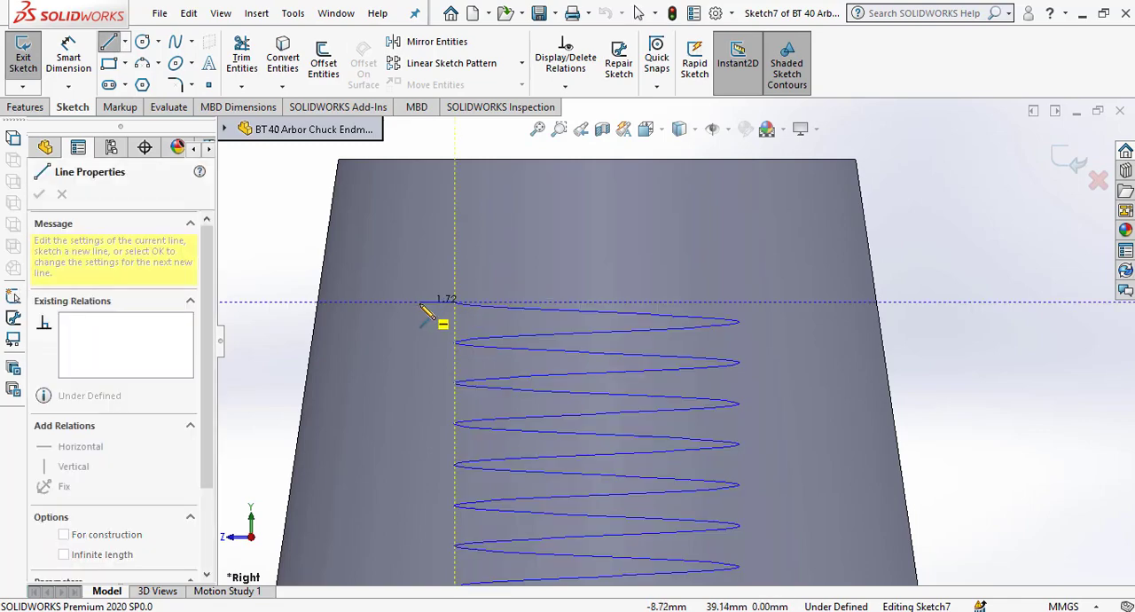
pyautogui.rightClick(422, 303)
pyautogui.click(466, 268)
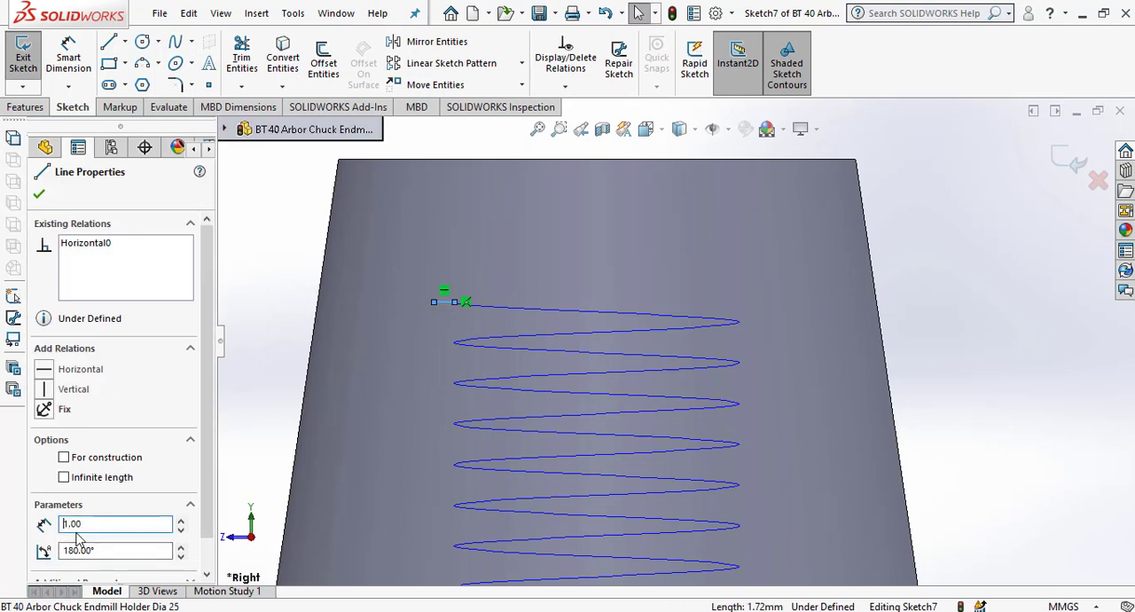
pyautogui.click(39, 194)
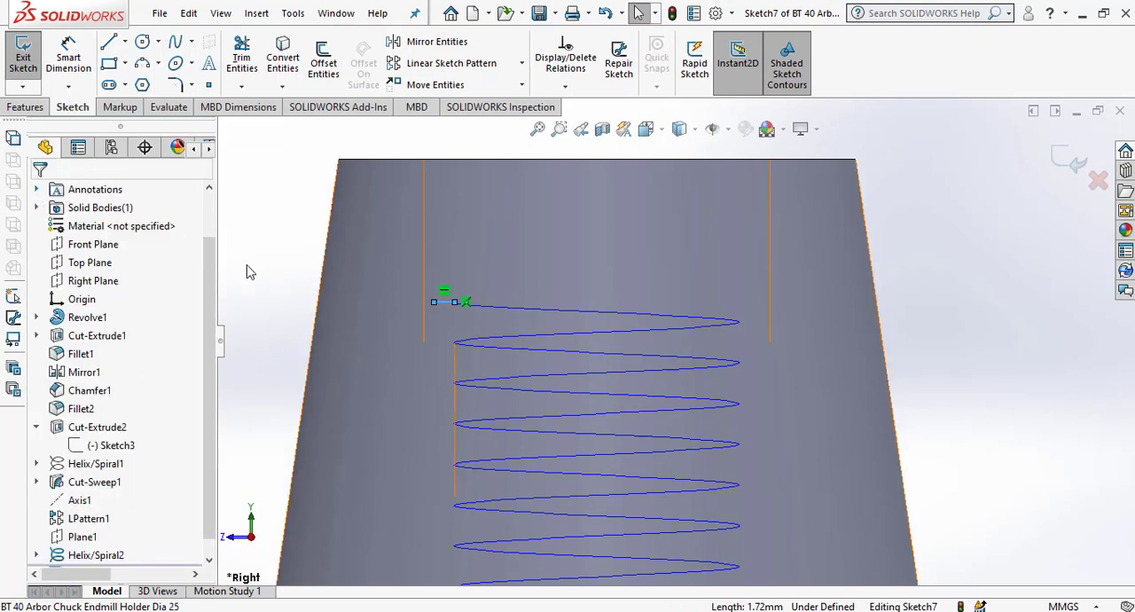
pyautogui.click(446, 301)
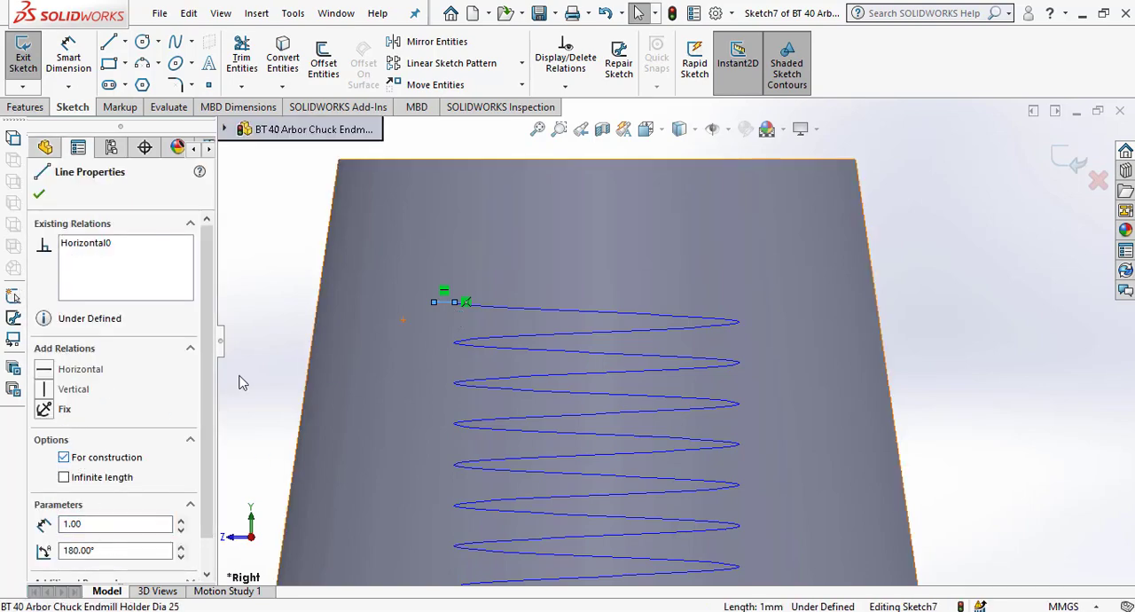
pyautogui.click(39, 196)
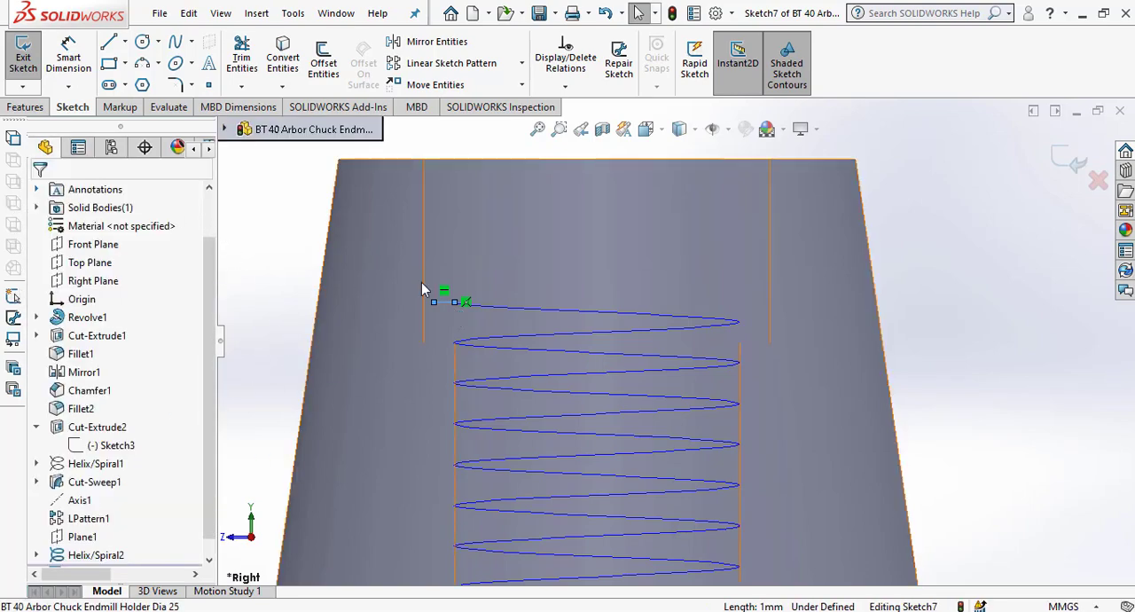
# Add a Fix relation to the horizontal construction line at the helix start.
pyautogui.scroll(-3, 461, 283)
pyautogui.scroll(-2, 460, 318)
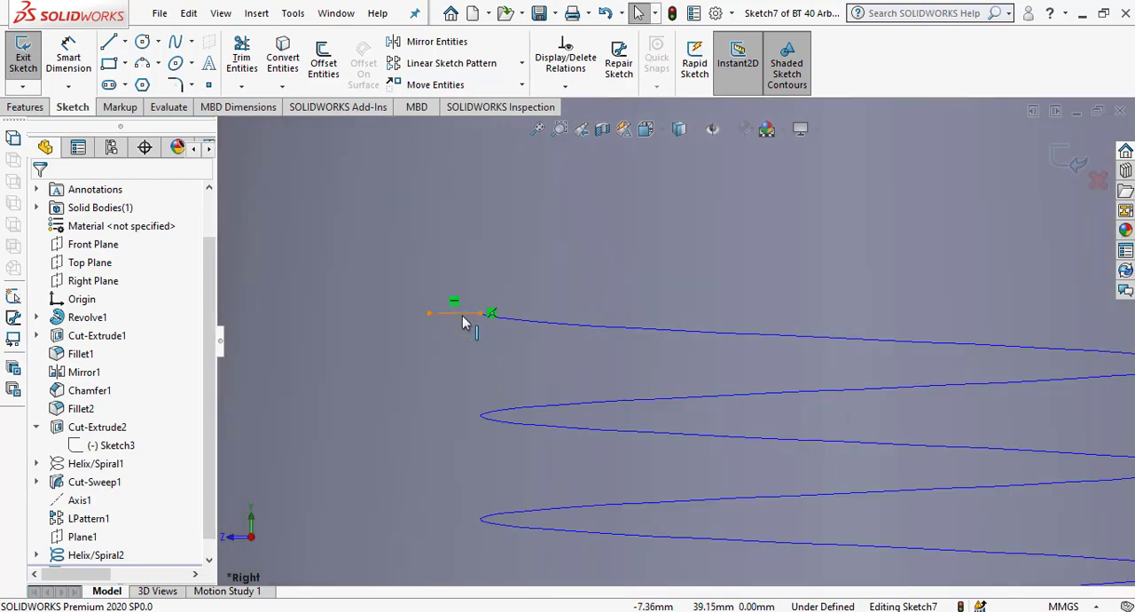
pyautogui.click(457, 312)
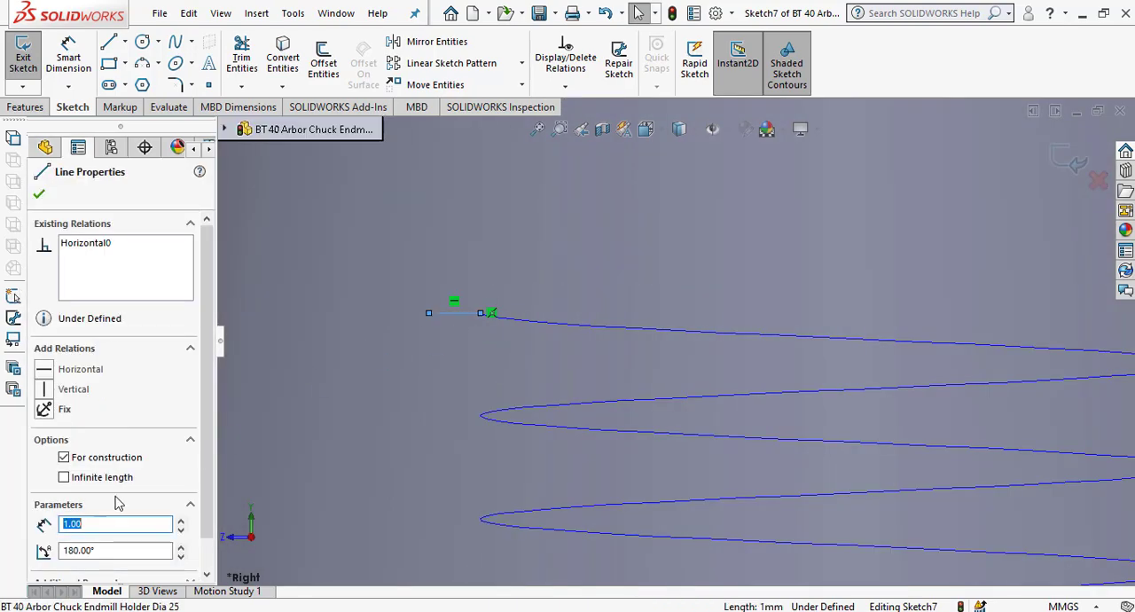
pyautogui.click(41, 409)
pyautogui.scroll(5, 710, 360)
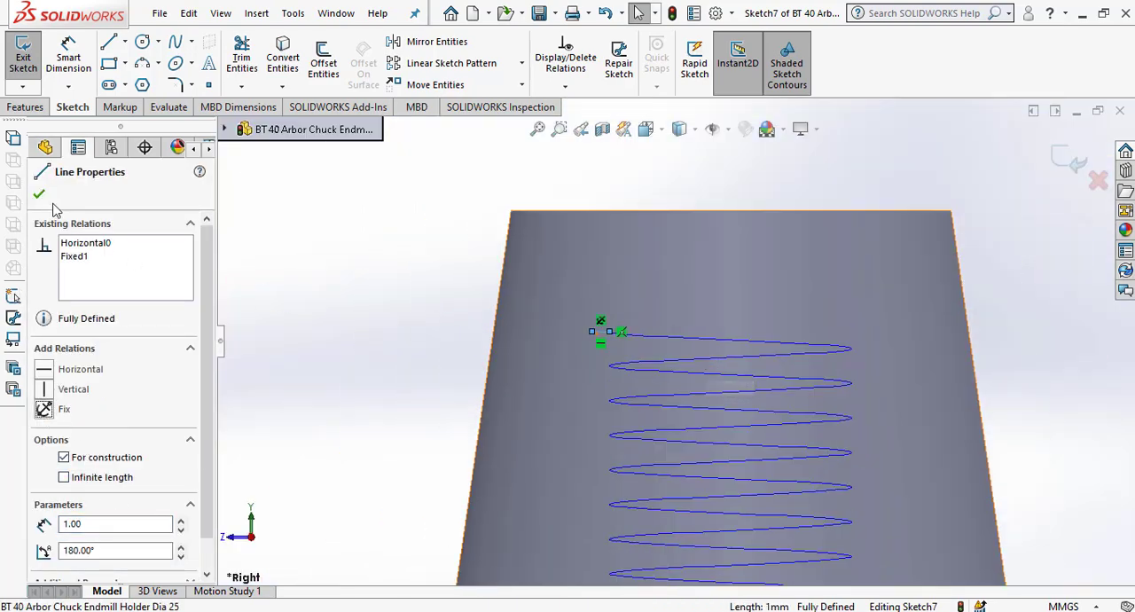
pyautogui.click(348, 273)
# Draw two slanted lines from the construction line's outer endpoint, one rising and one falling toward the helix, forming a V.
pyautogui.scroll(-4, 625, 328)
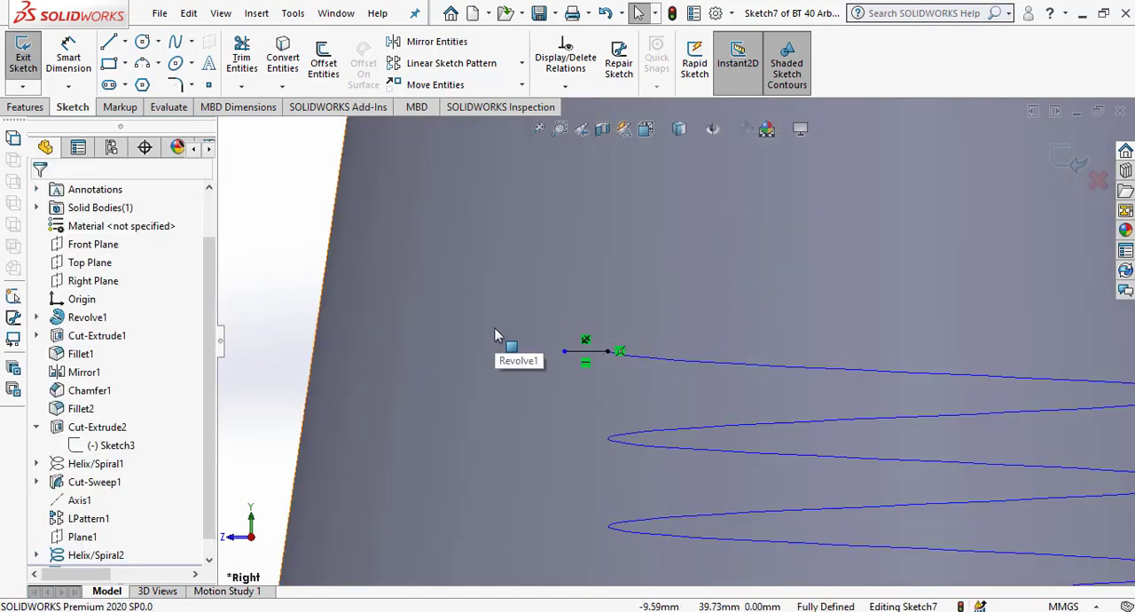
pyautogui.click(108, 44)
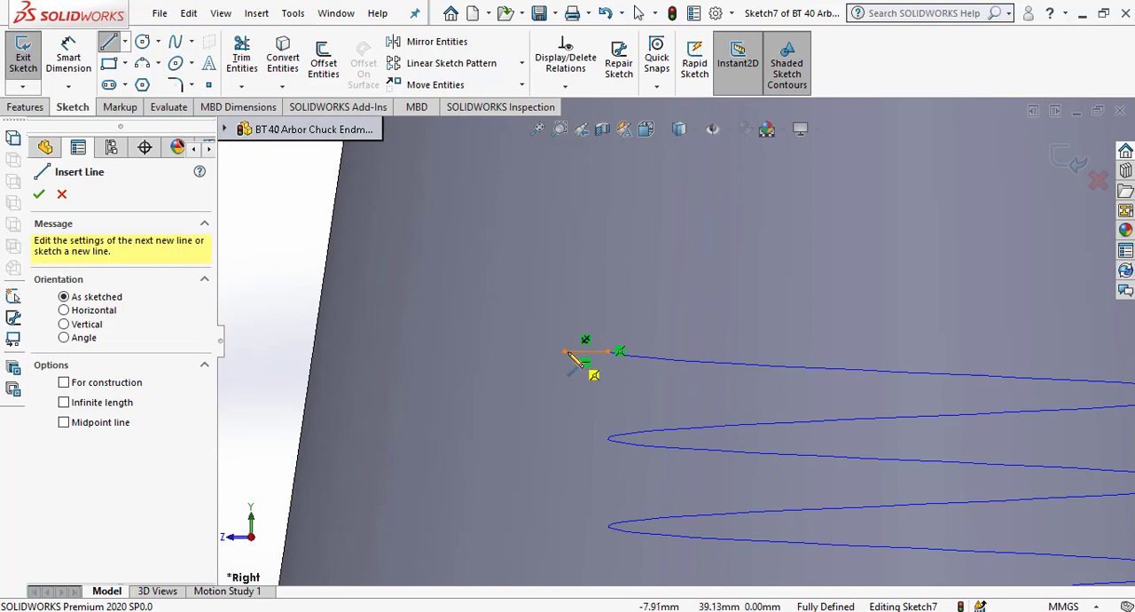
pyautogui.click(564, 352)
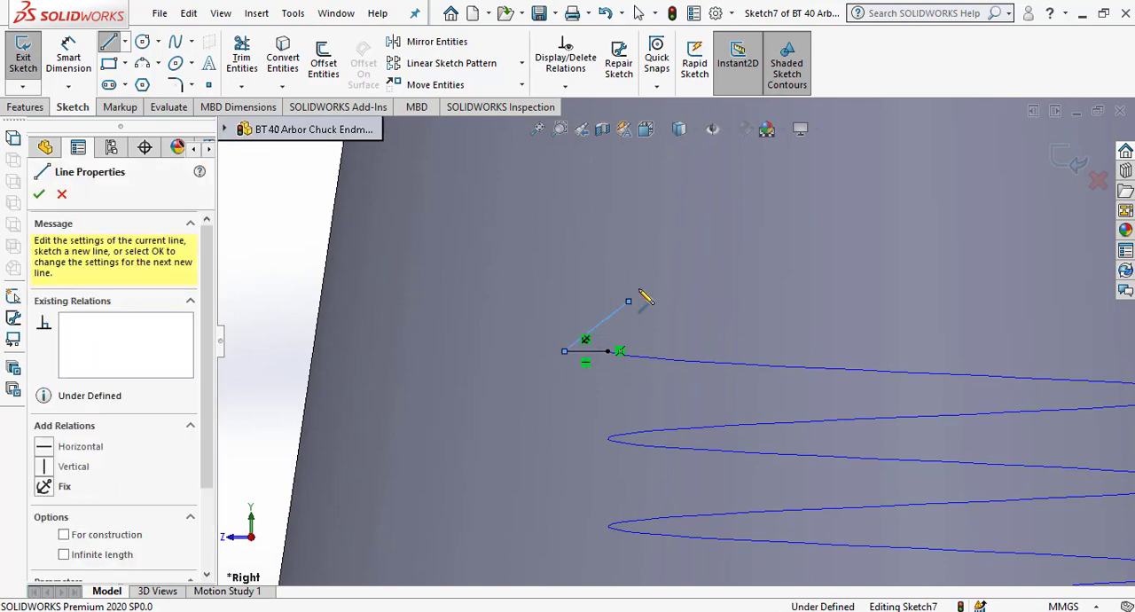
pyautogui.rightClick(623, 255)
pyautogui.click(635, 265)
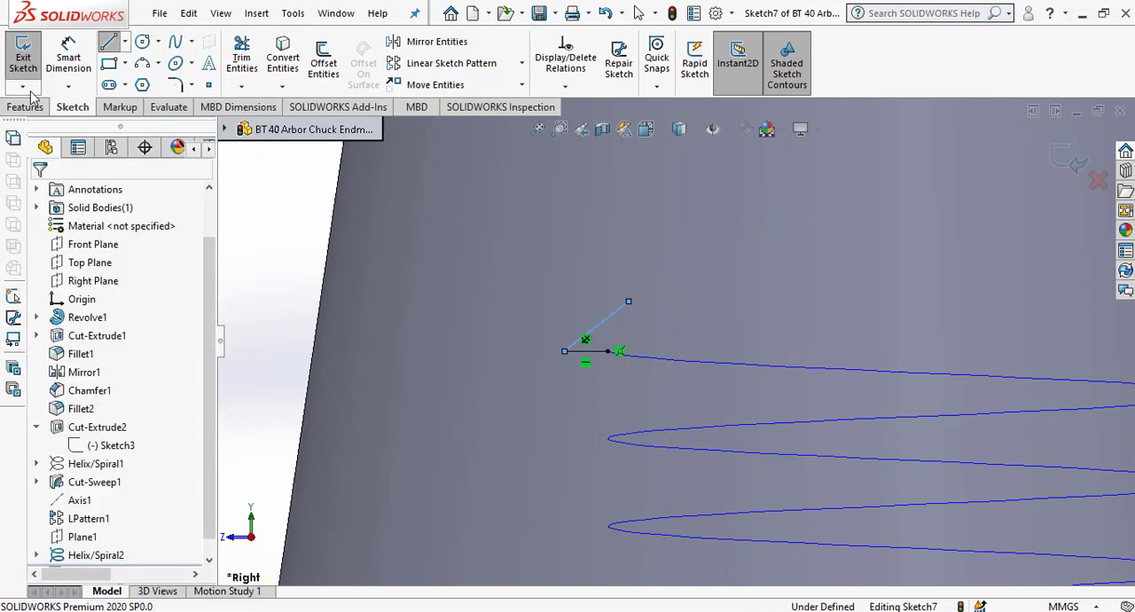
pyautogui.click(108, 46)
pyautogui.click(565, 352)
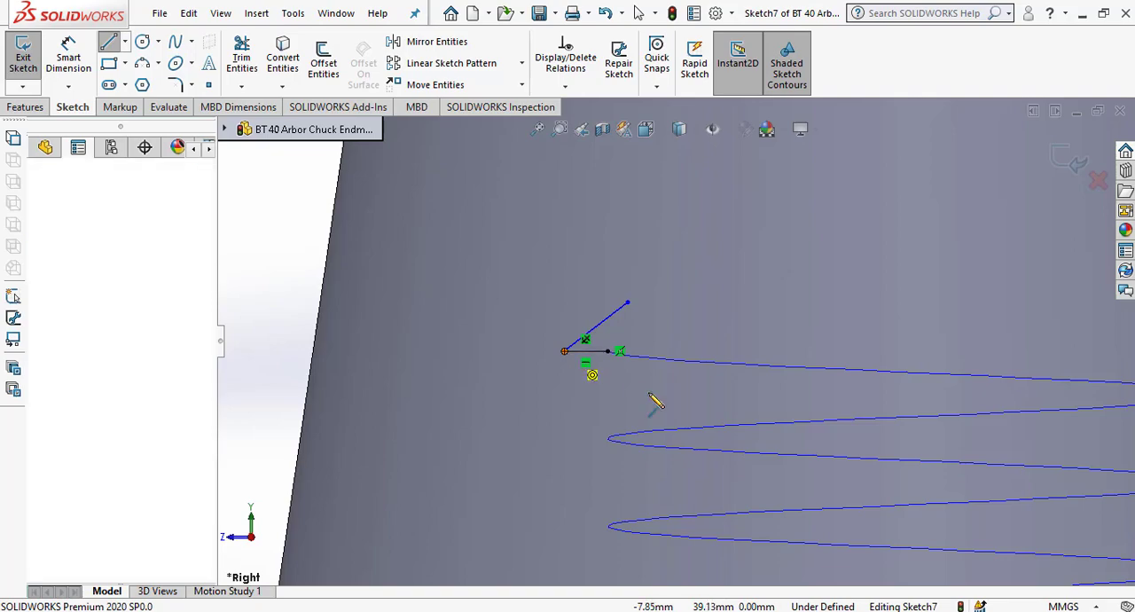
pyautogui.click(639, 406)
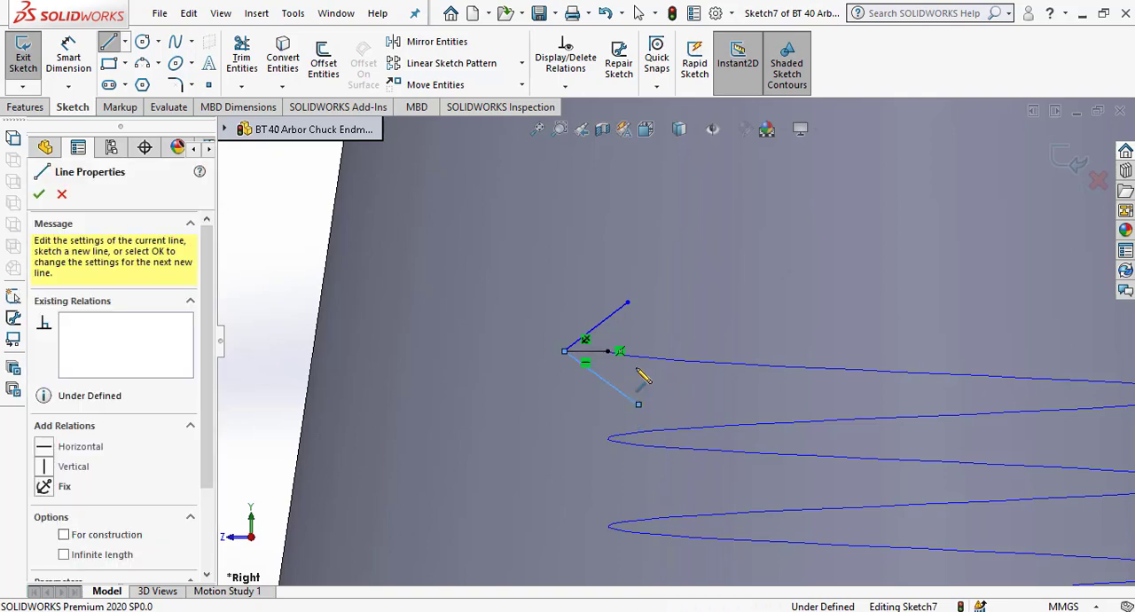
pyautogui.rightClick(702, 293)
pyautogui.click(706, 293)
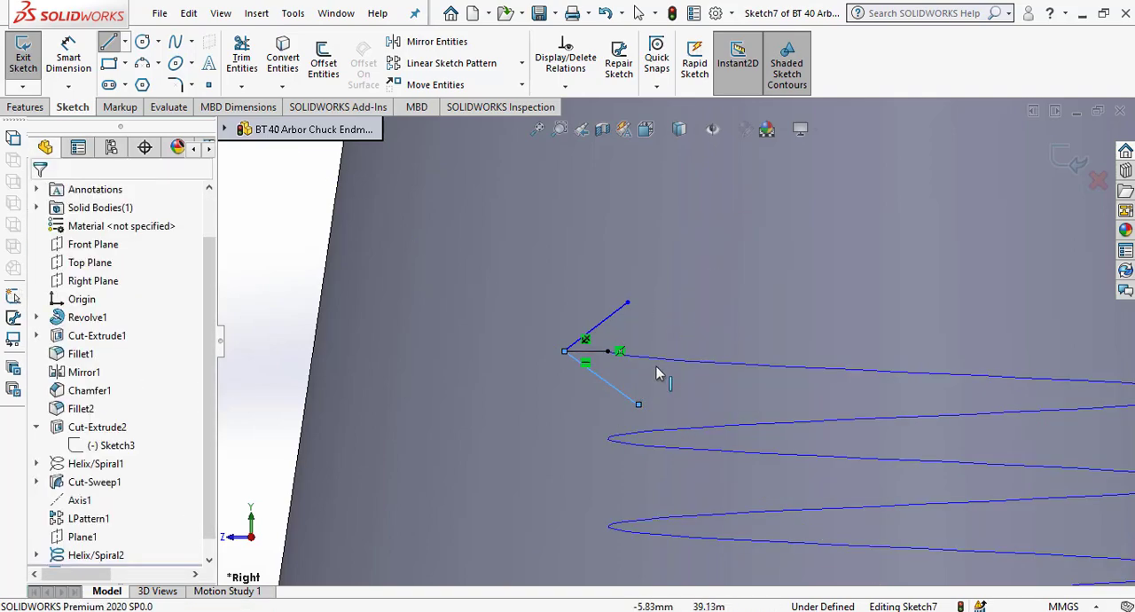
# Draw a vertical line crossing both slanted lines just inside the helix start to close the V-shaped thread profile.
pyautogui.scroll(-1, 634, 388)
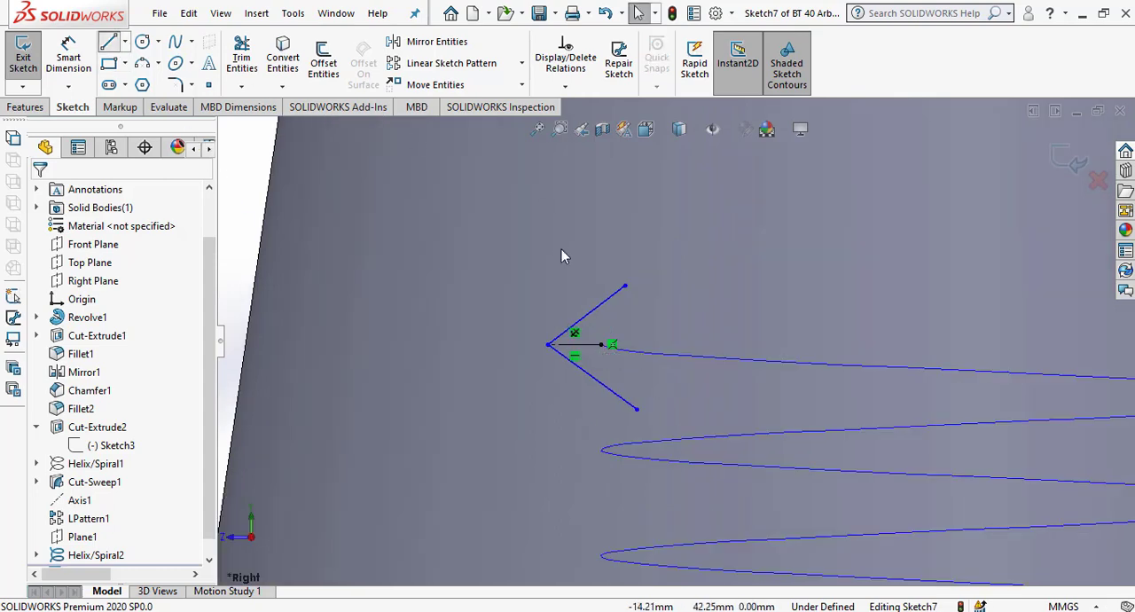
pyautogui.click(609, 276)
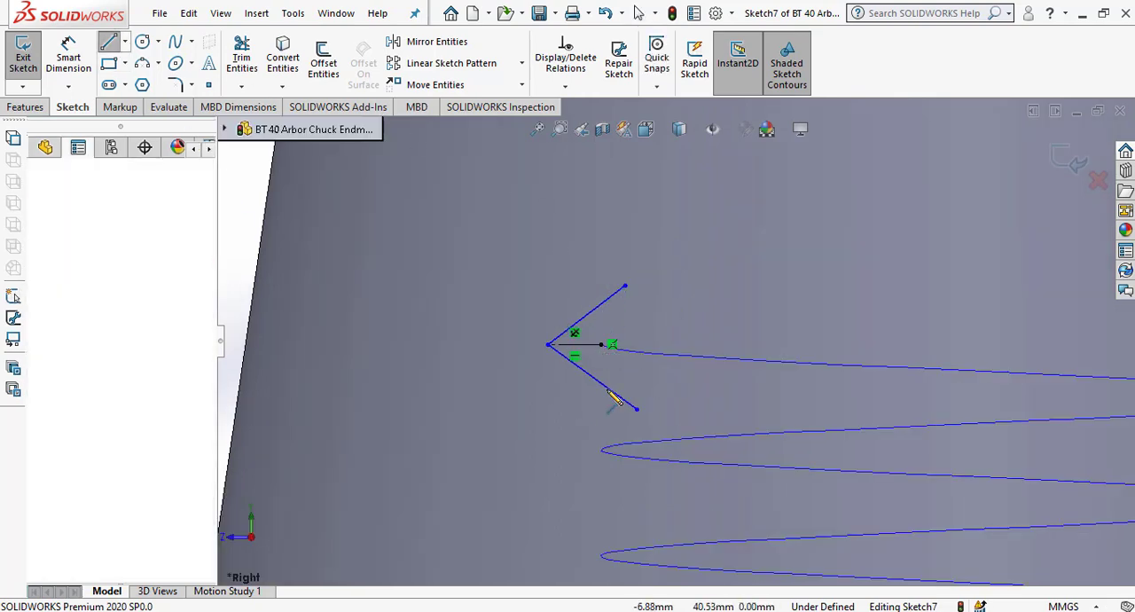
pyautogui.click(609, 420)
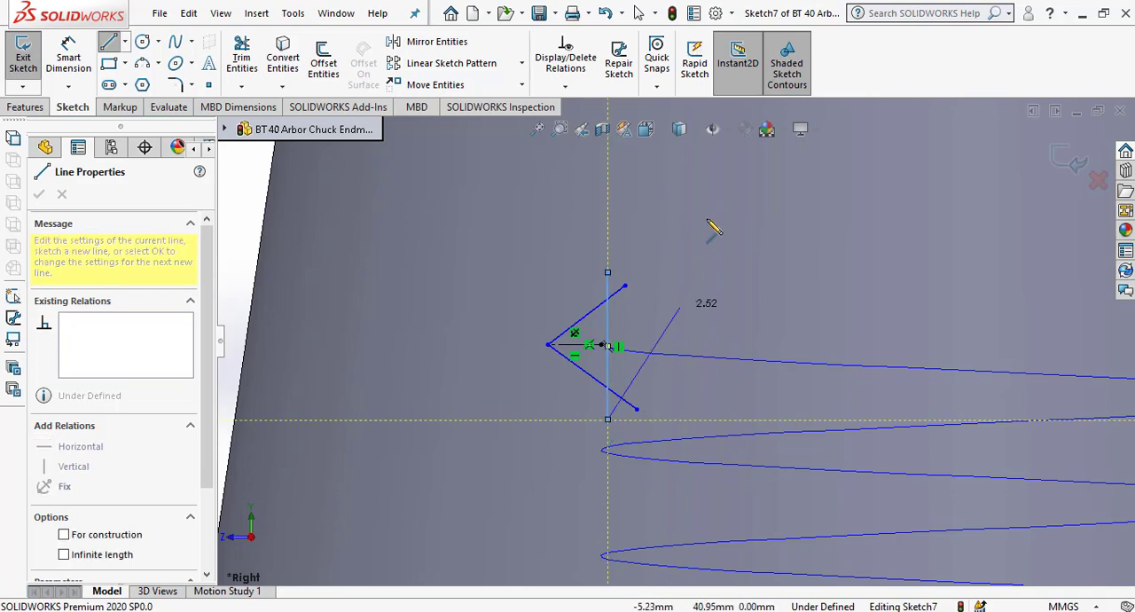
pyautogui.rightClick(712, 228)
pyautogui.click(717, 231)
pyautogui.scroll(-2, 658, 344)
pyautogui.scroll(-1, 658, 344)
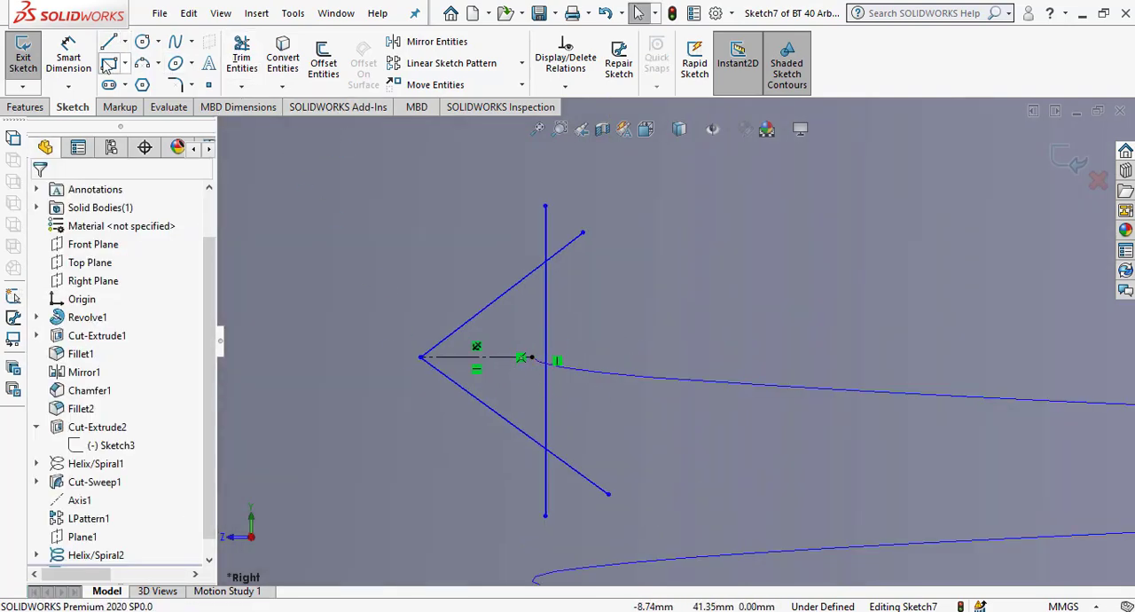
# Dimension the angle between the two slanted lines of the V profile and set it to 60°.
pyautogui.click(69, 59)
pyautogui.click(487, 309)
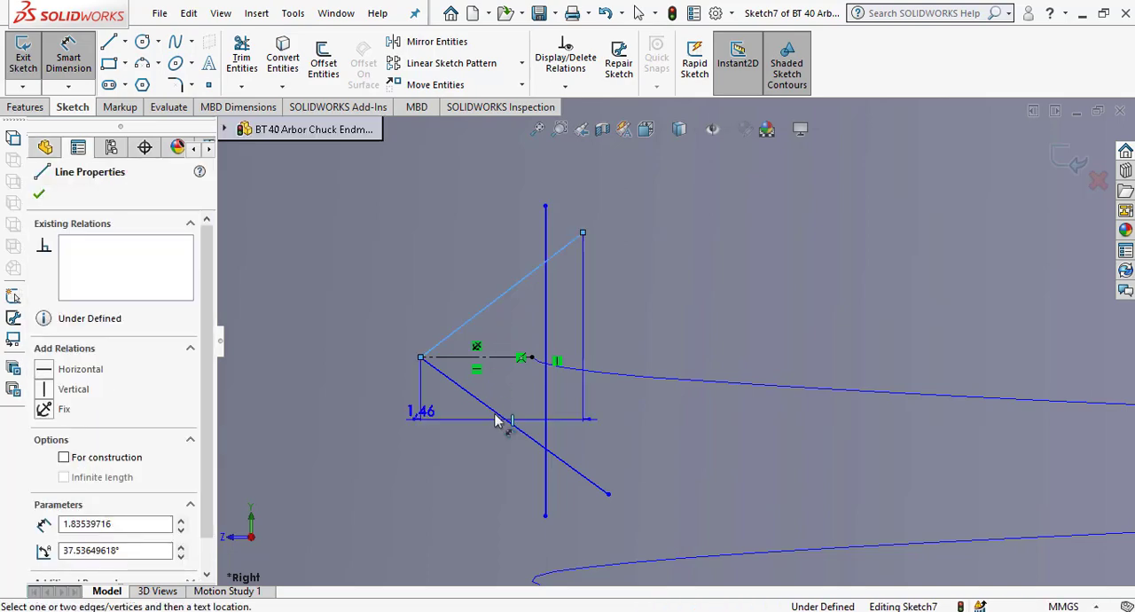
pyautogui.click(500, 416)
pyautogui.click(728, 339)
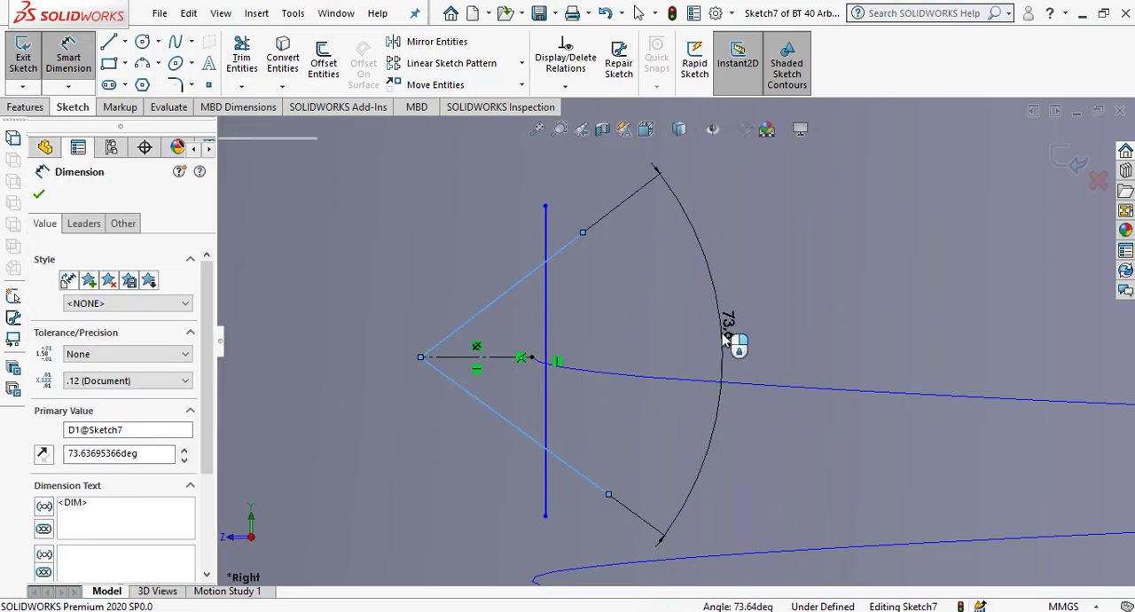
pyautogui.write('60')
pyautogui.press('Return')
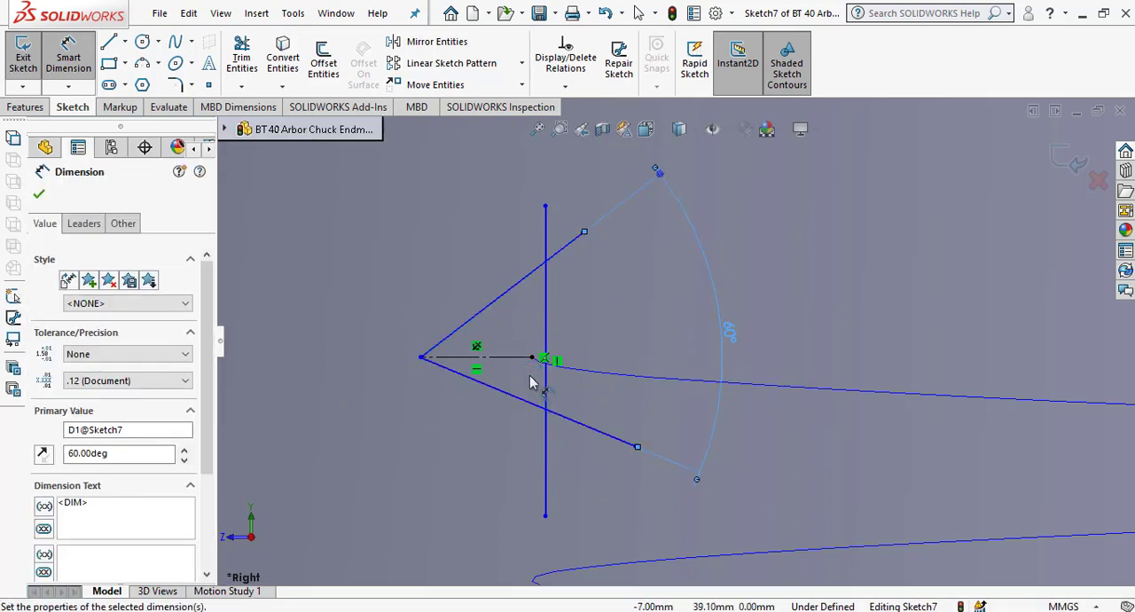
pyautogui.click(510, 360)
pyautogui.click(503, 295)
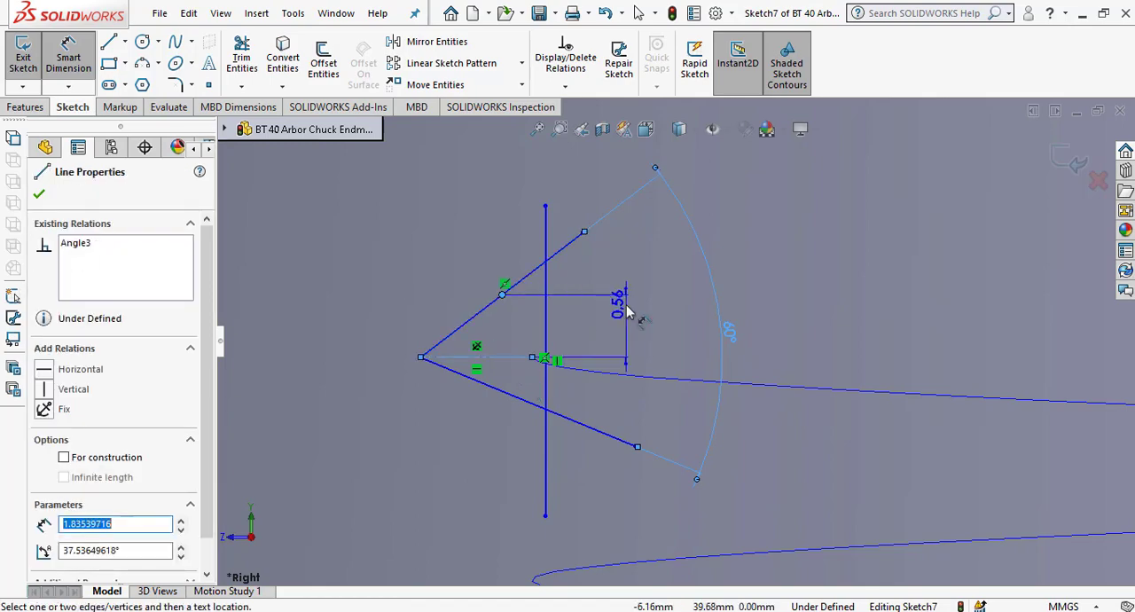
pyautogui.click(640, 314)
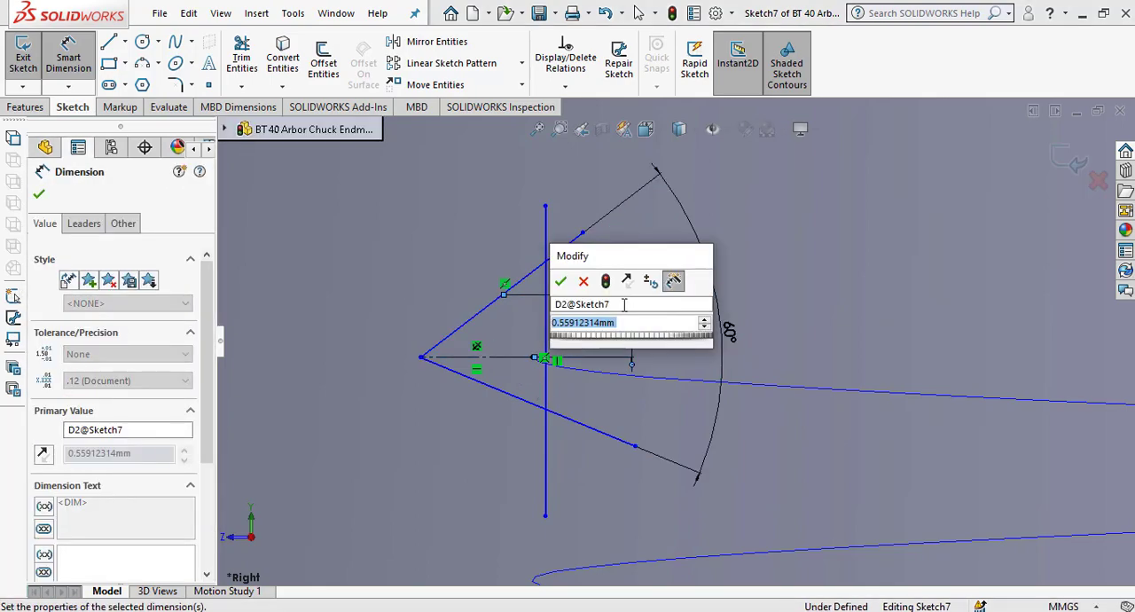
pyautogui.press('Return')
pyautogui.press('Escape')
pyautogui.doubleClick(626, 312)
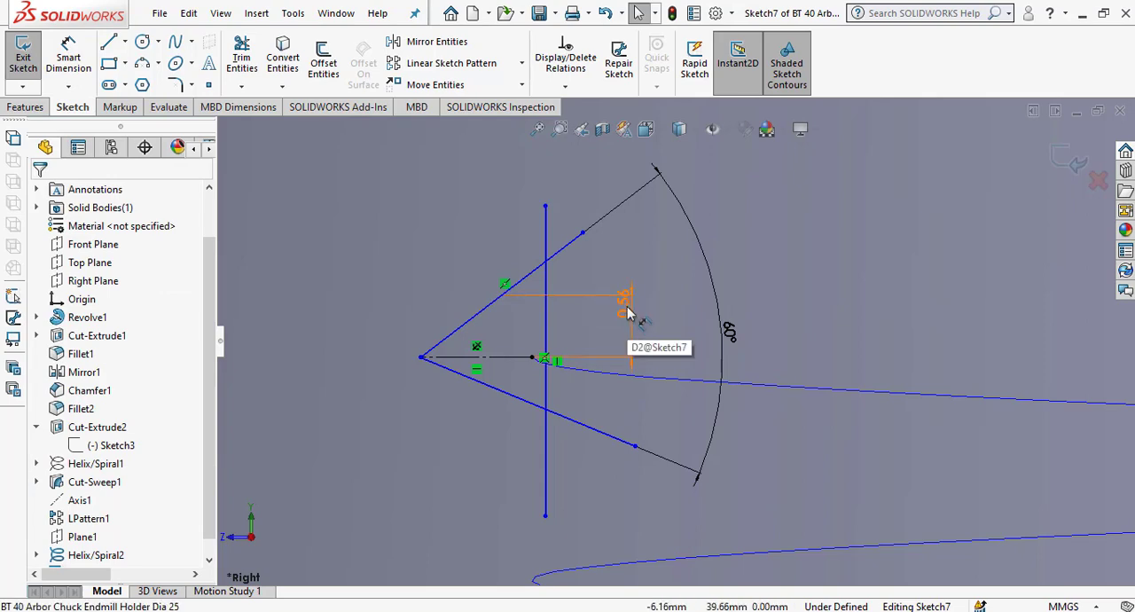
pyautogui.doubleClick(628, 312)
pyautogui.click(776, 280)
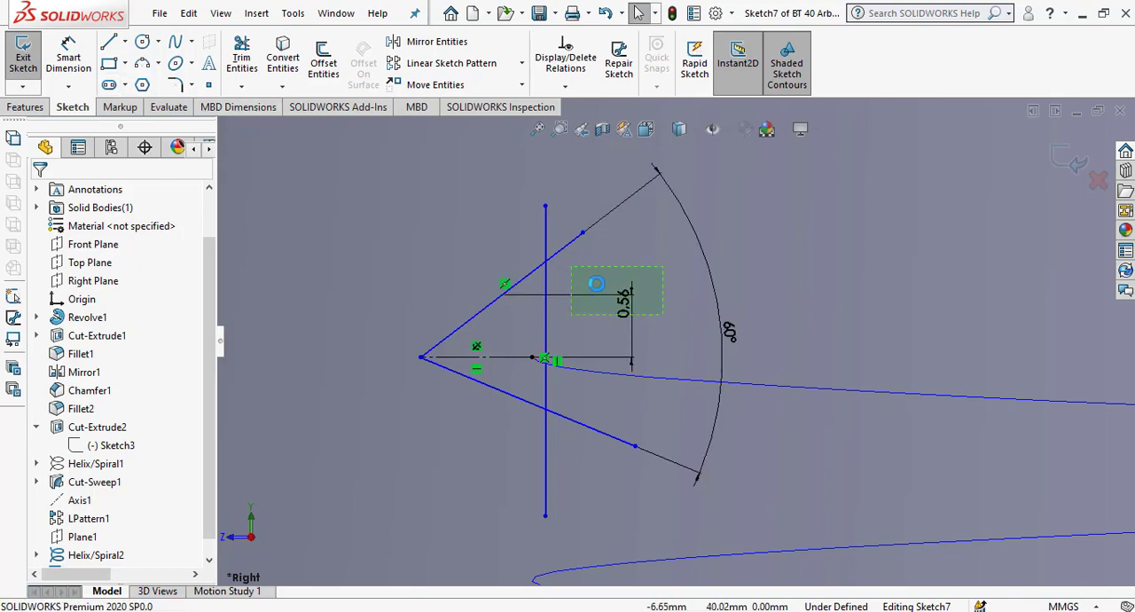
pyautogui.click(596, 284)
pyautogui.press('Delete')
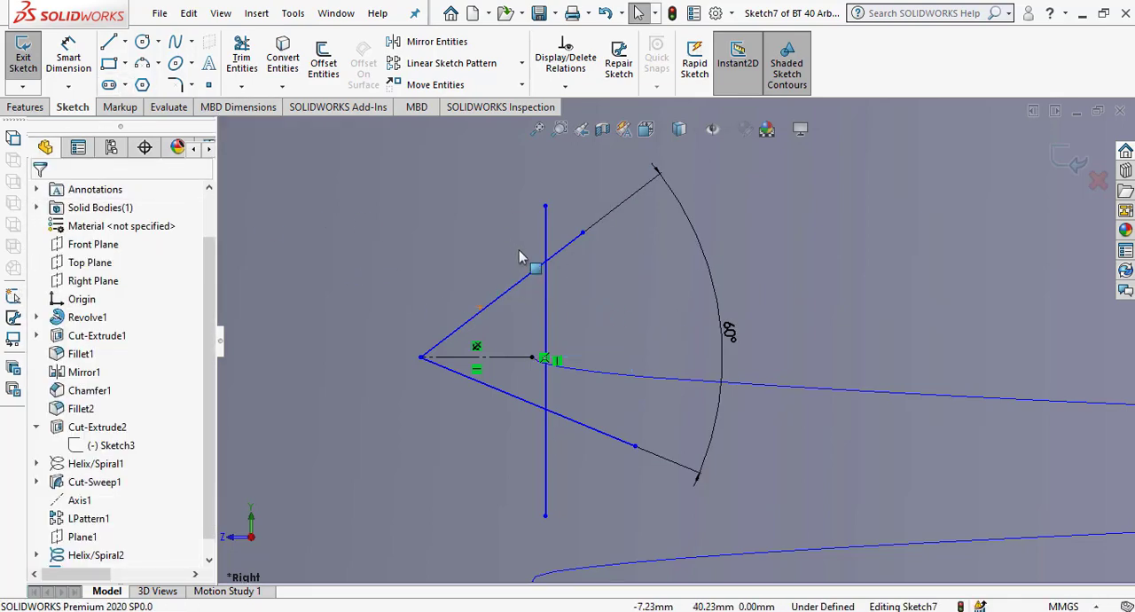
# Set the angle between the lower slanted line and the horizontal construction line to 30°.
pyautogui.click(75, 63)
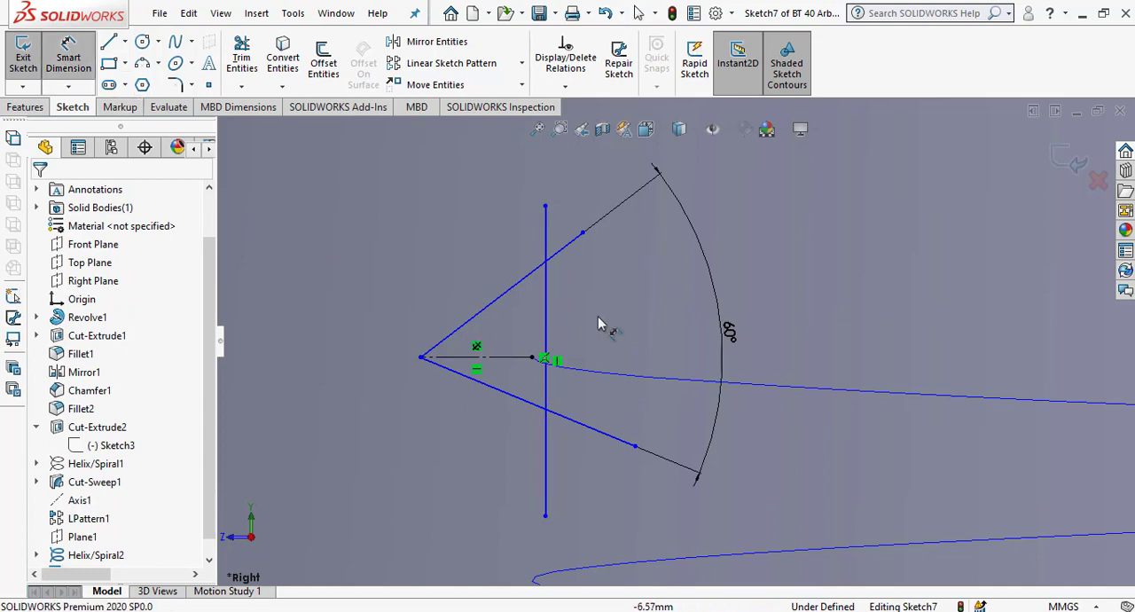
pyautogui.click(521, 398)
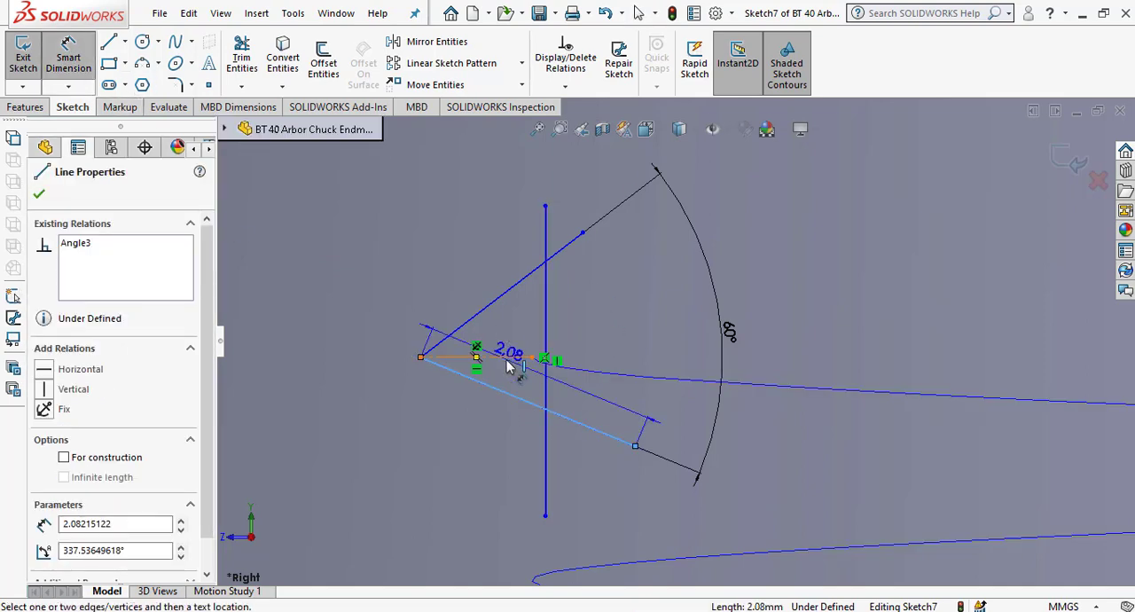
pyautogui.click(507, 357)
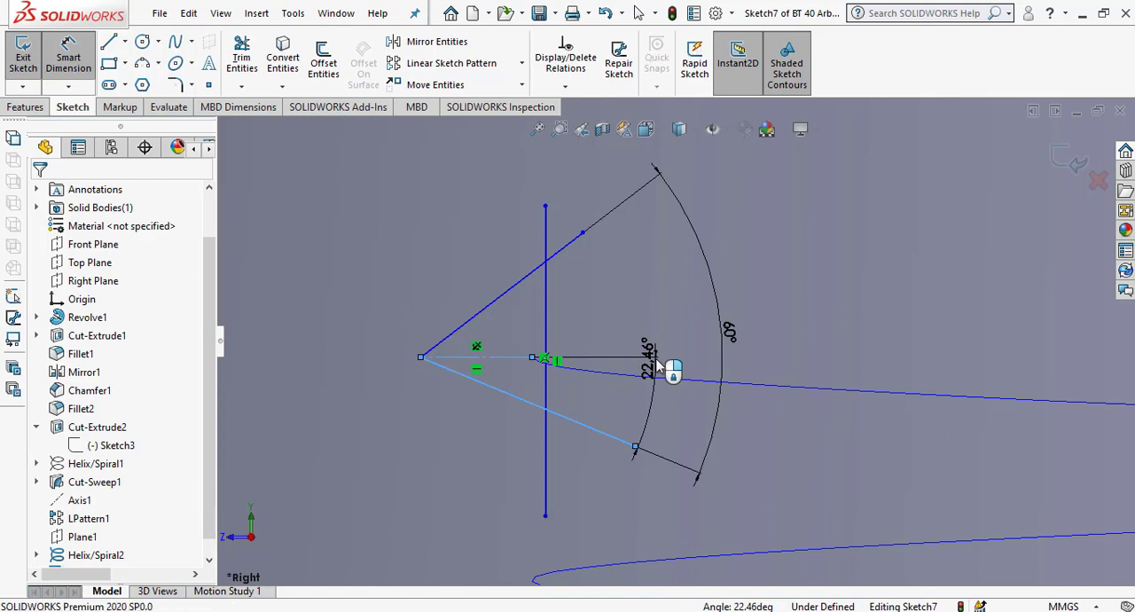
pyautogui.click(656, 364)
pyautogui.write('30')
pyautogui.press('Return')
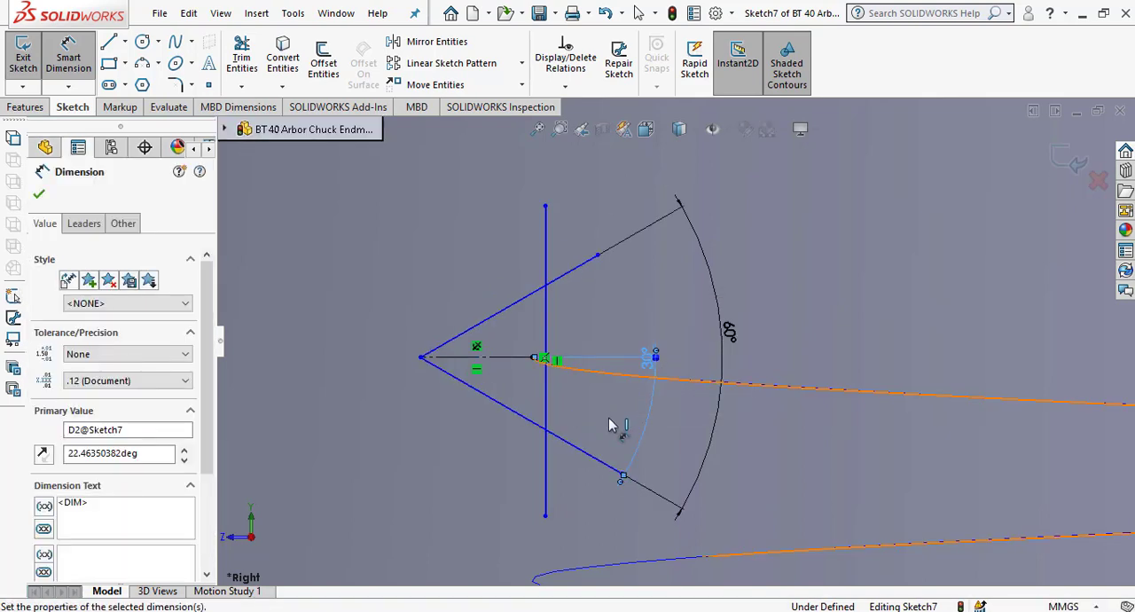
pyautogui.click(39, 197)
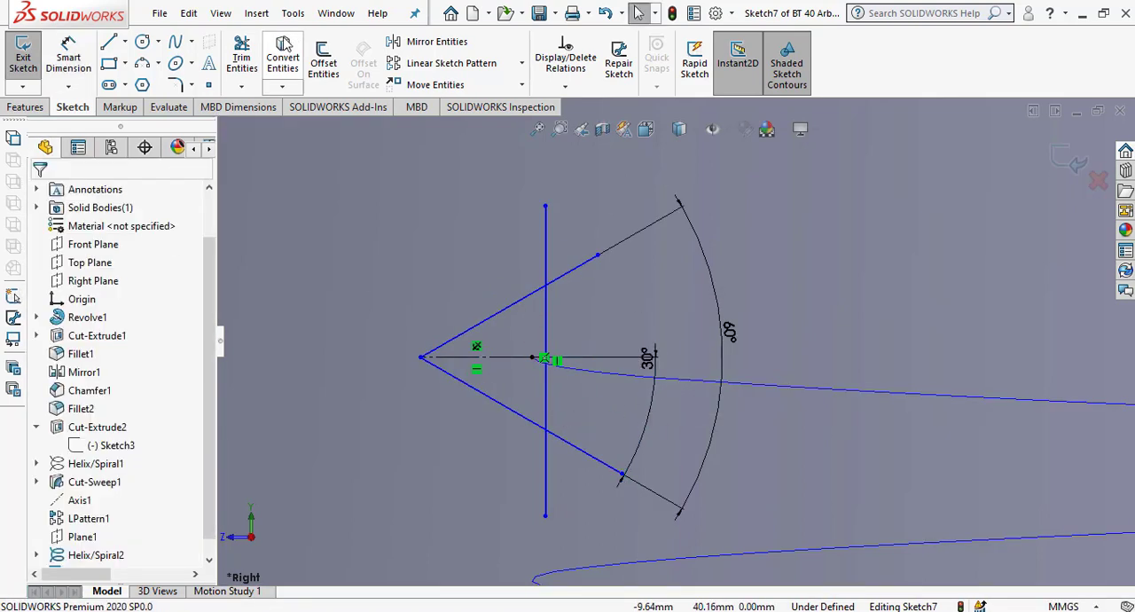
# Corner-trim the vertical line with the slanted lines so the V profile becomes a closed triangle.
pyautogui.click(545, 332)
pyautogui.click(512, 412)
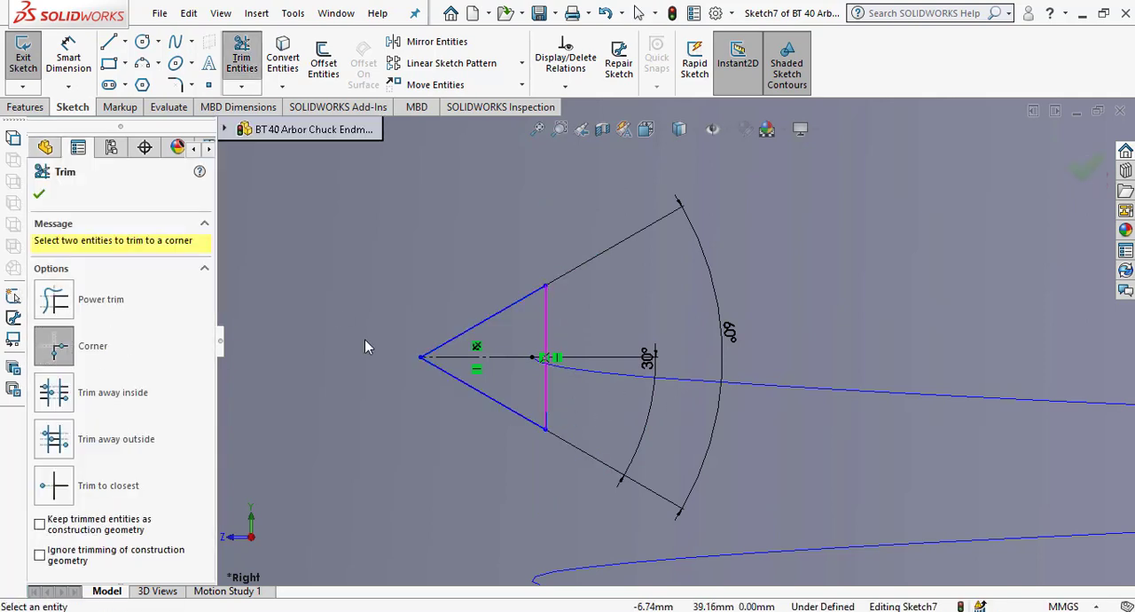
pyautogui.click(38, 199)
# Finish the sketch and cut-sweep the triangular profile along the taper-bore helix to form the internal thread.
pyautogui.scroll(5, 750, 401)
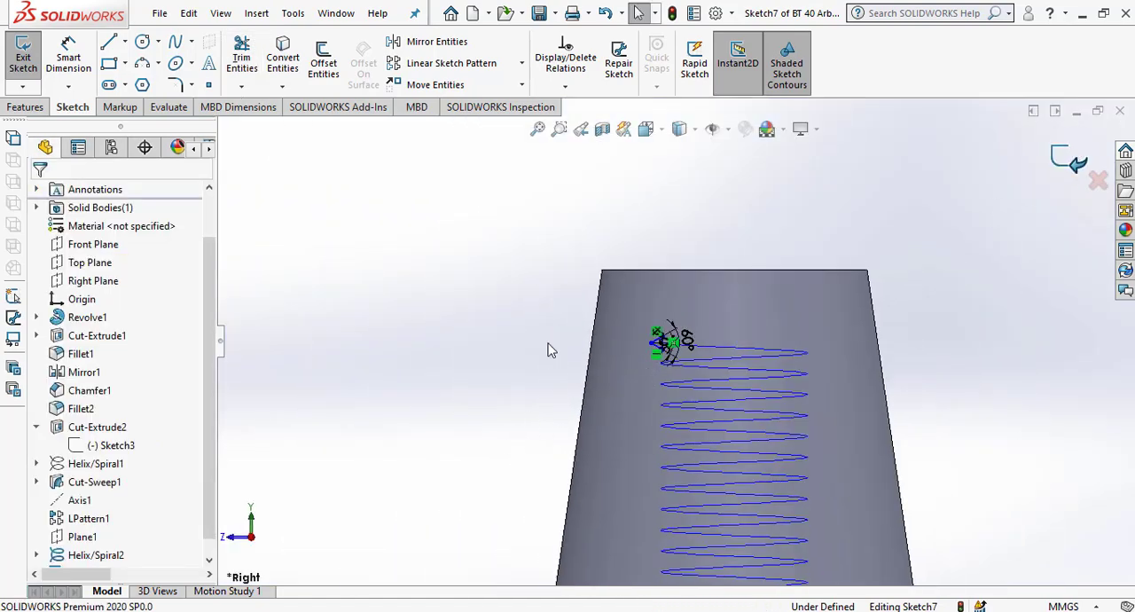
pyautogui.moveTo(532, 310)
pyautogui.mouseDown(button='middle')
pyautogui.moveTo(535, 419)
pyautogui.moveTo(523, 444)
pyautogui.mouseUp(button='middle')
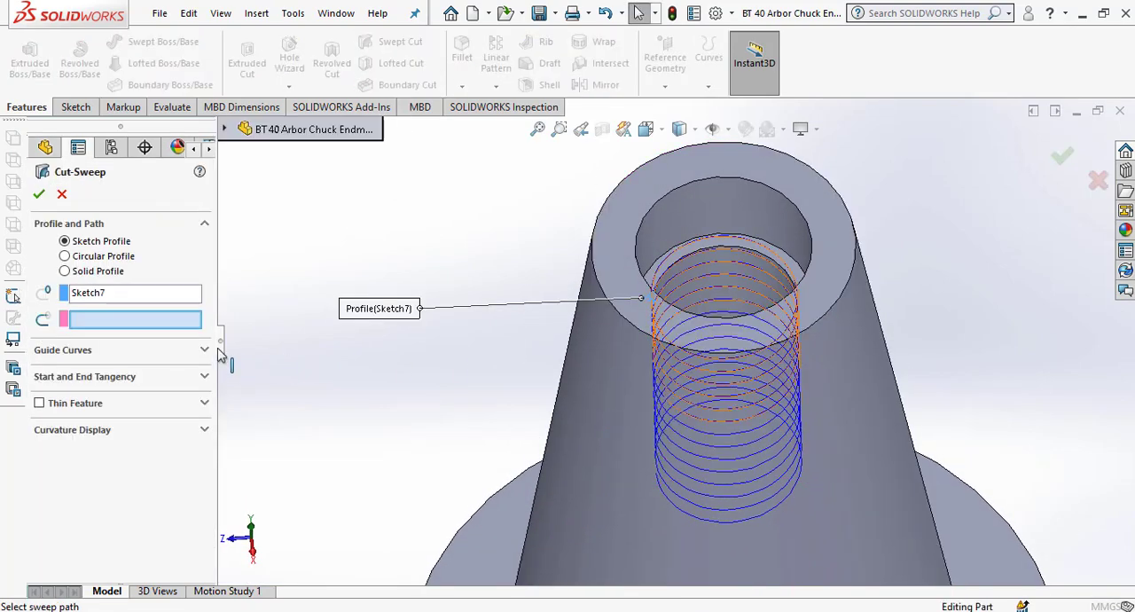
pyautogui.click(699, 252)
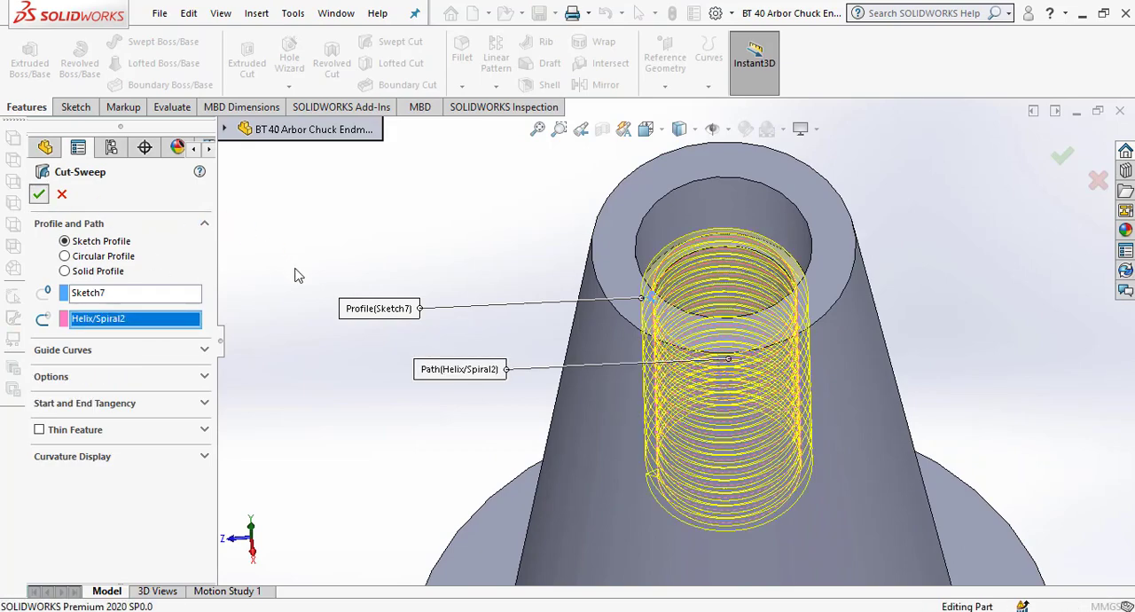
pyautogui.press('Return')
pyautogui.scroll(-2, 799, 306)
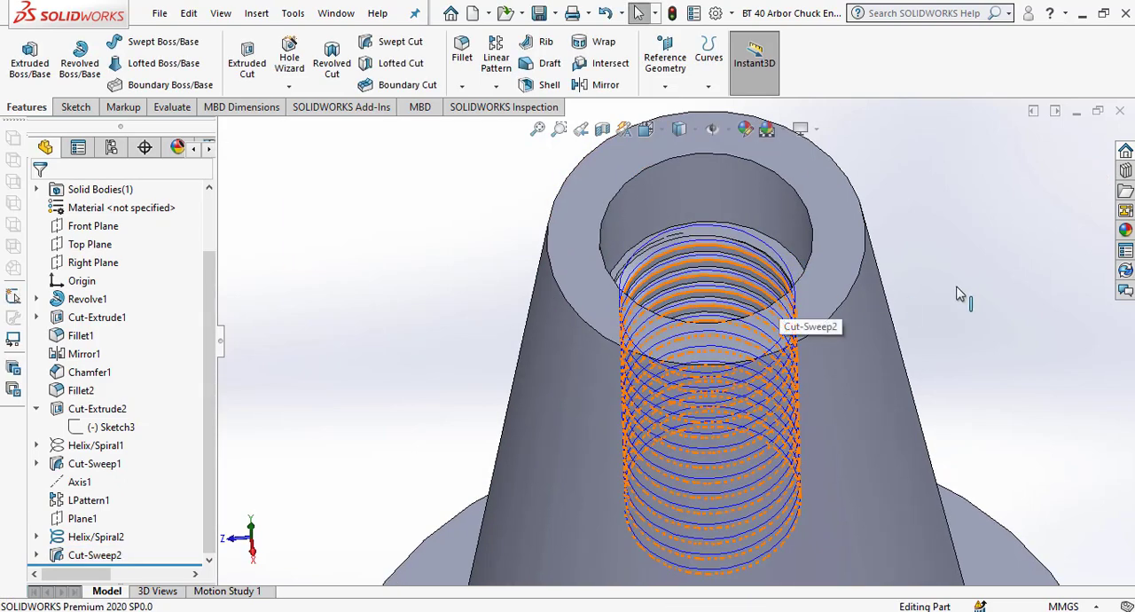
# Hide the helix curve used for the taper-bore thread.
pyautogui.click(95, 538)
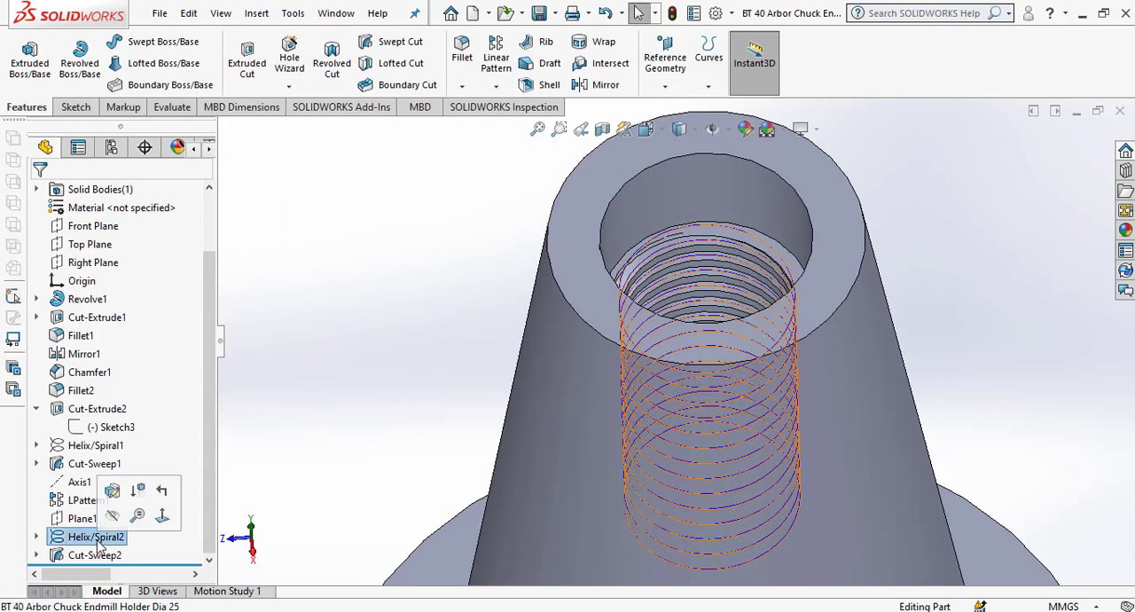
pyautogui.click(319, 400)
pyautogui.scroll(-2, 816, 241)
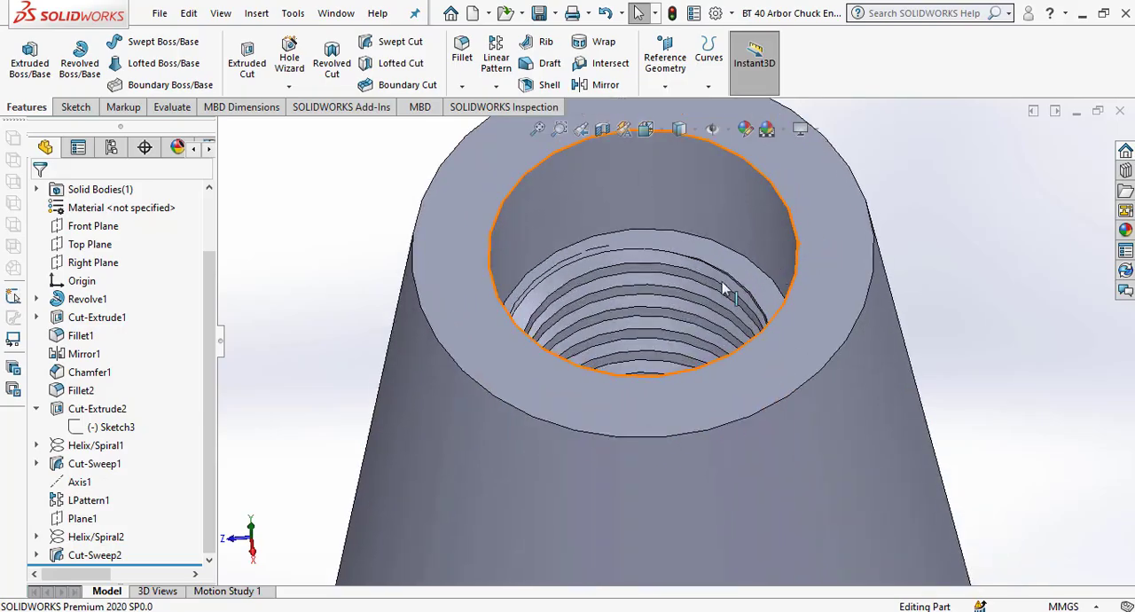
# Examine the holder's threaded taper bore, flange, drive slots and side holes from several angles.
pyautogui.moveTo(727, 276); pyautogui.dragTo(731, 354, button='middle')
pyautogui.scroll(5, 725, 272)
pyautogui.scroll(5, 663, 334)
pyautogui.scroll(-6, 668, 459)
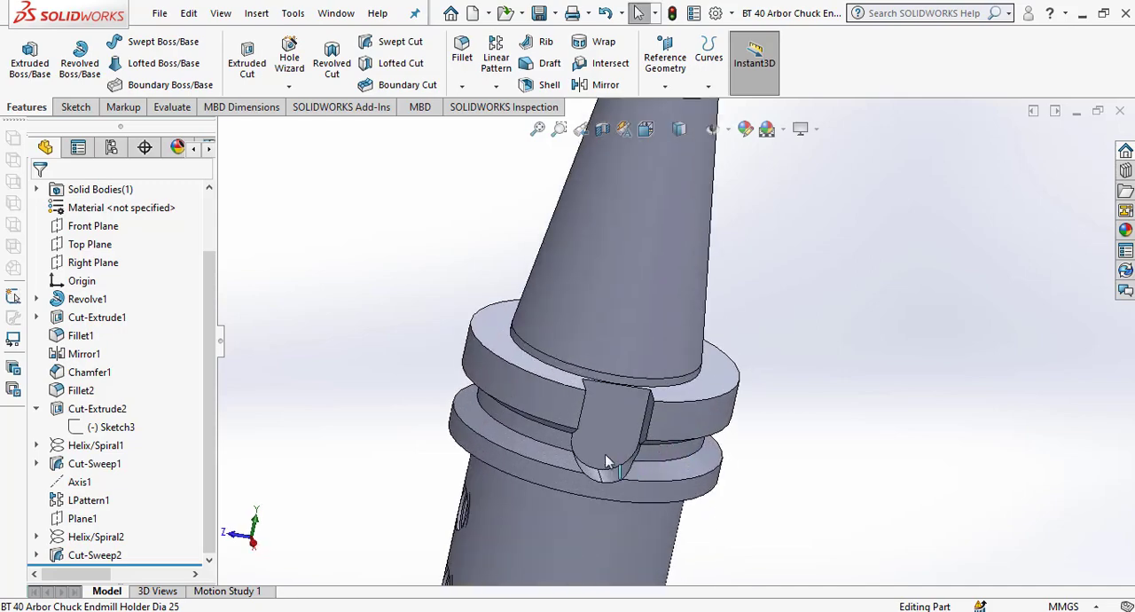
pyautogui.moveTo(555, 433); pyautogui.dragTo(628, 360, button='middle')
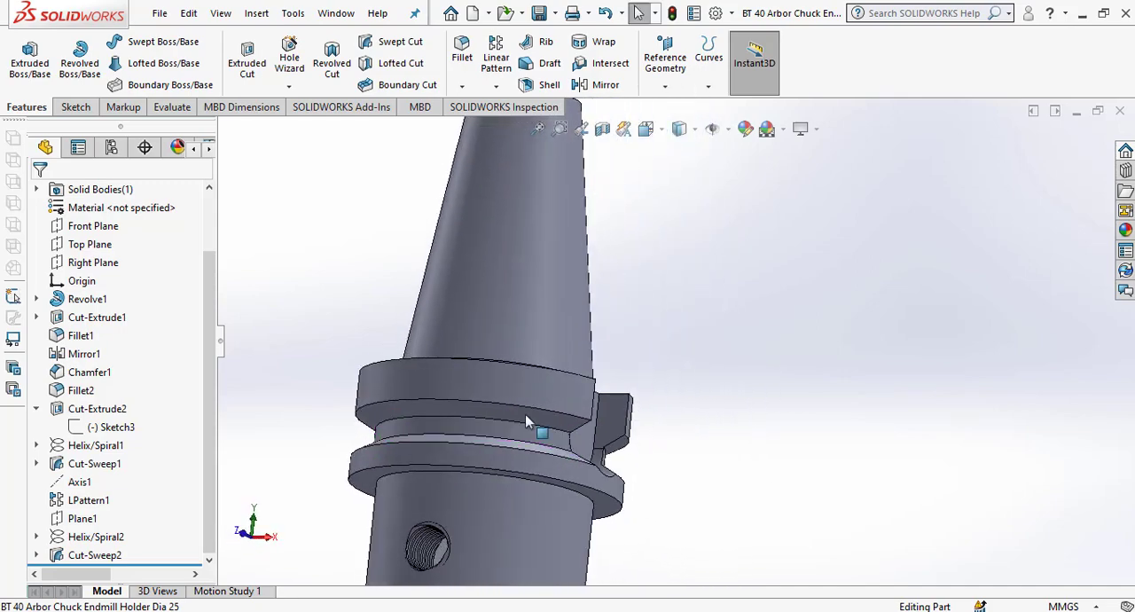
pyautogui.scroll(3, 583, 381)
pyautogui.moveTo(594, 256); pyautogui.dragTo(560, 349, button='middle')
pyautogui.scroll(-6, 591, 251)
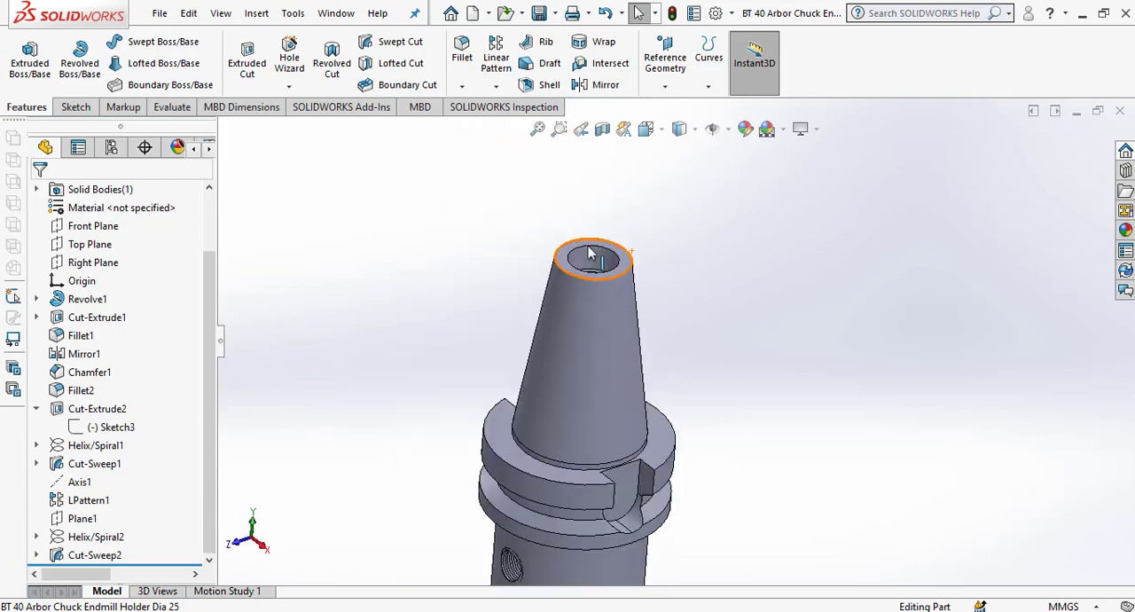
pyautogui.scroll(3, 552, 346)
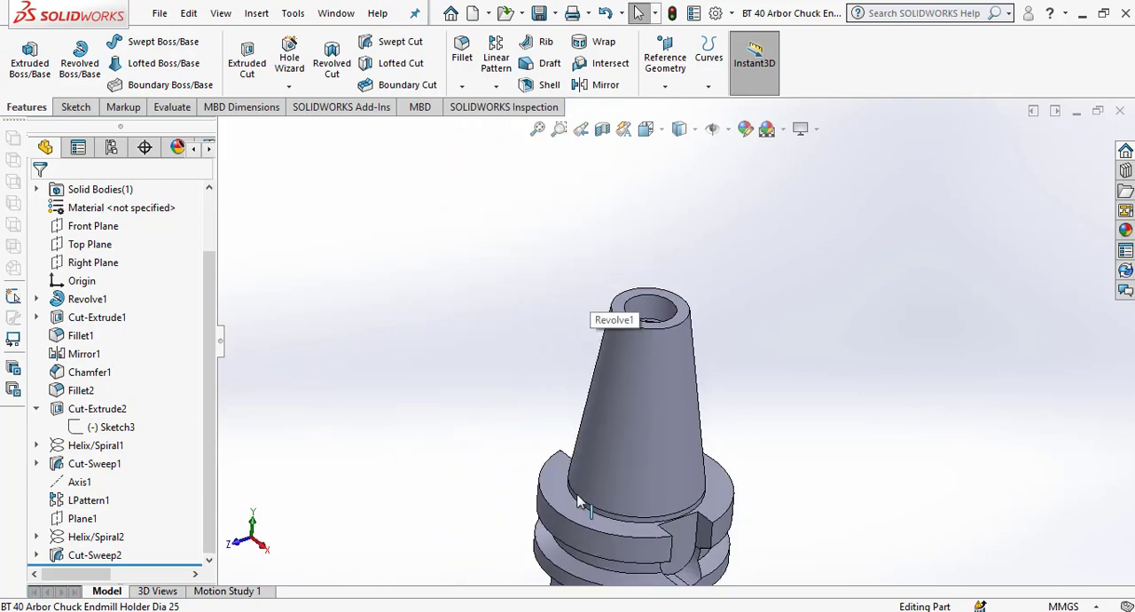
pyautogui.scroll(-3, 579, 502)
pyautogui.scroll(3, 677, 451)
pyautogui.scroll(-4, 674, 453)
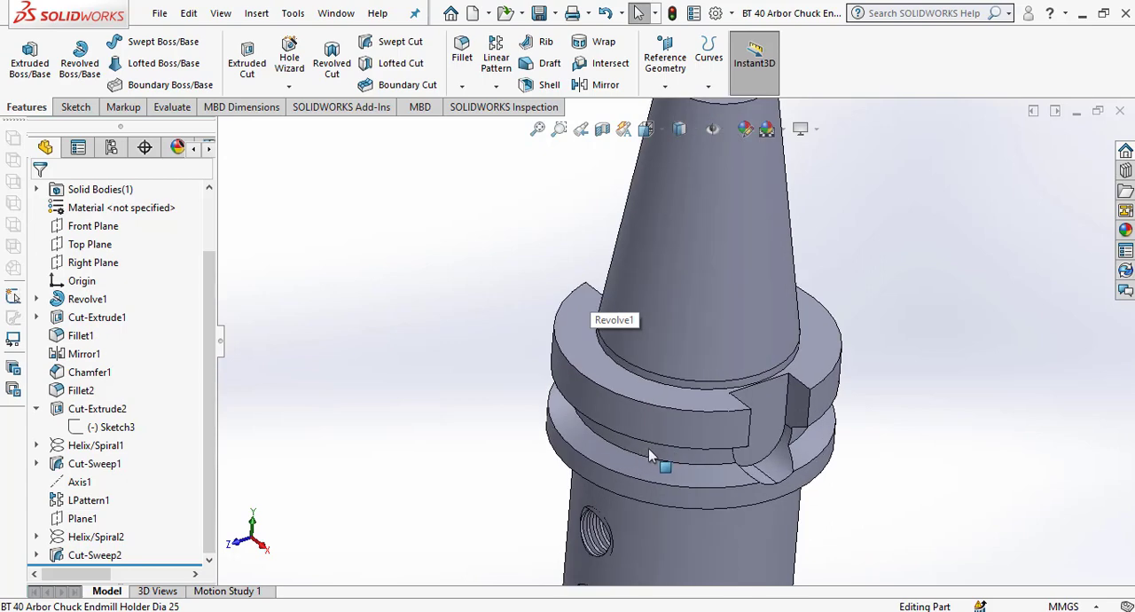
# Start a 1 mm, 45° chamfer and select the outer circular edge at the taper's small end.
pyautogui.click(461, 86)
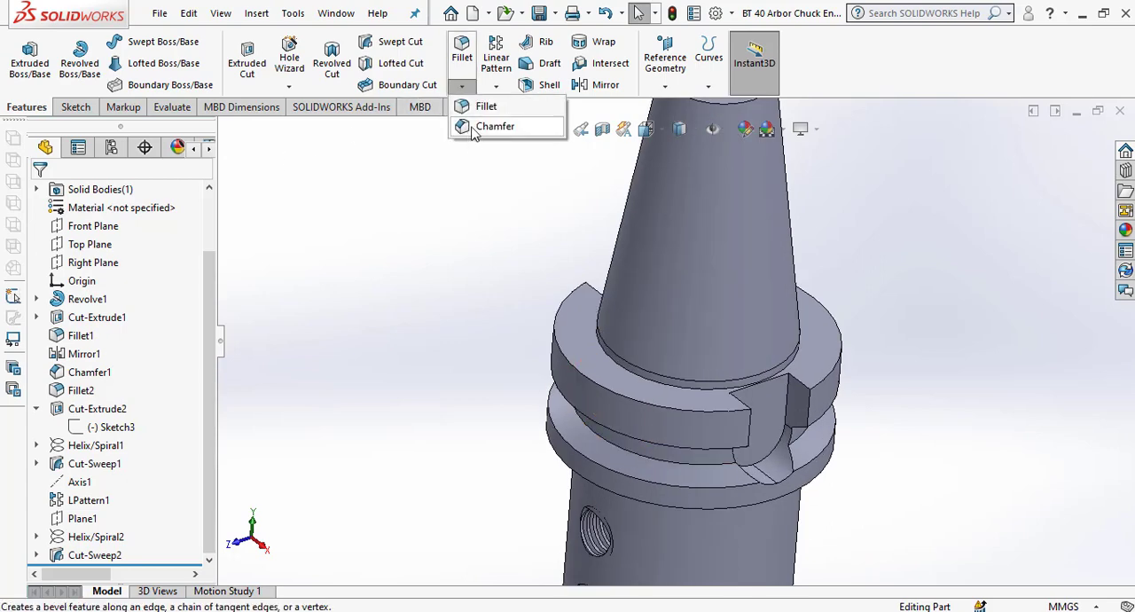
pyautogui.click(488, 127)
pyautogui.scroll(4, 435, 315)
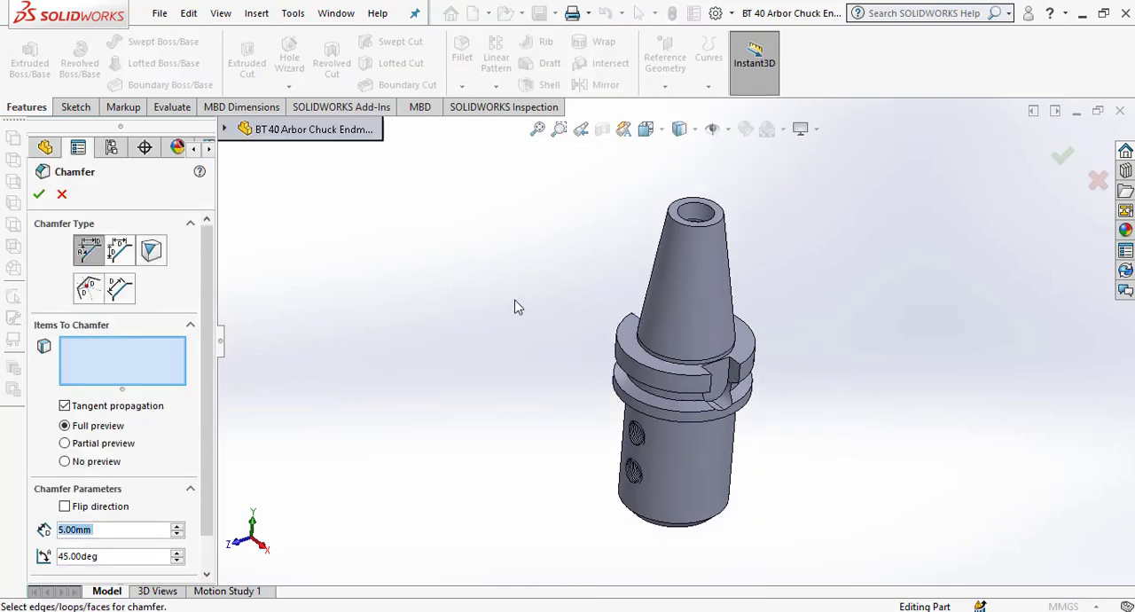
pyautogui.write('1')
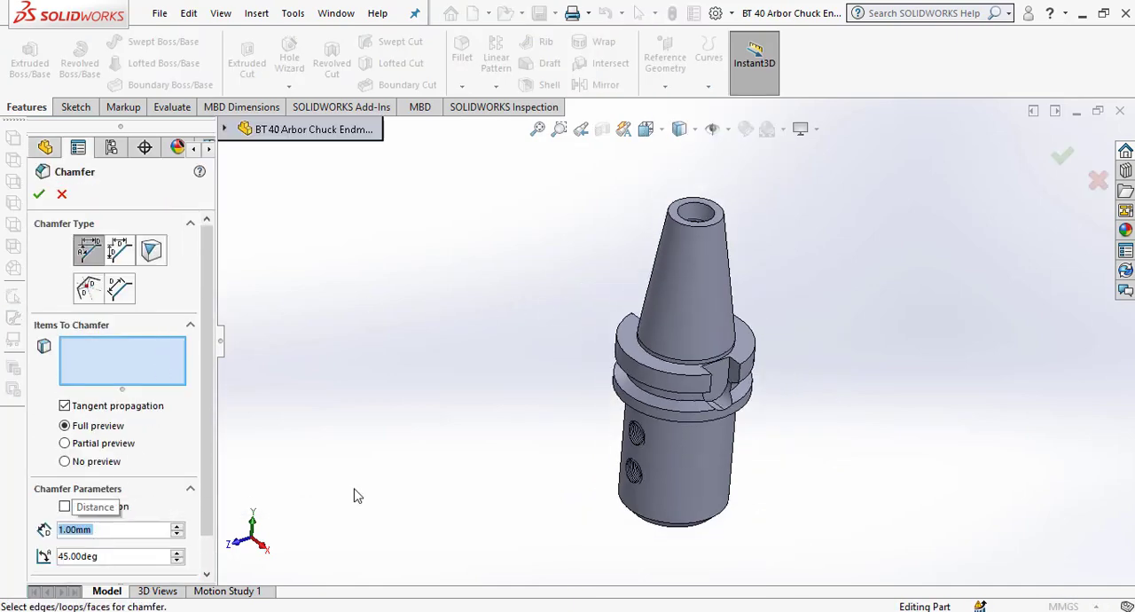
pyautogui.scroll(-6, 716, 240)
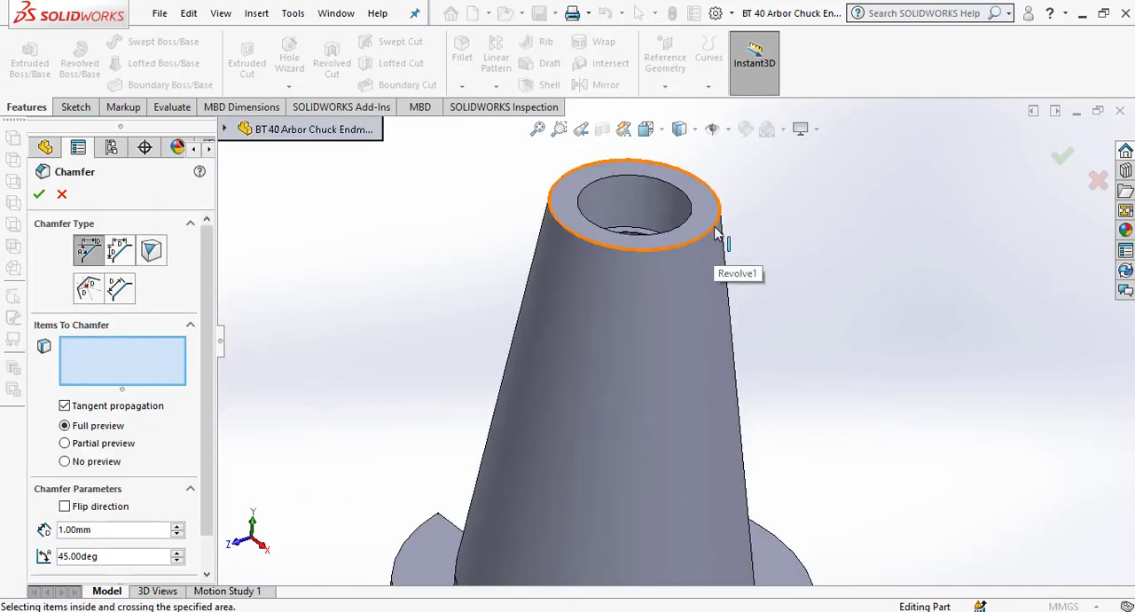
pyautogui.click(715, 233)
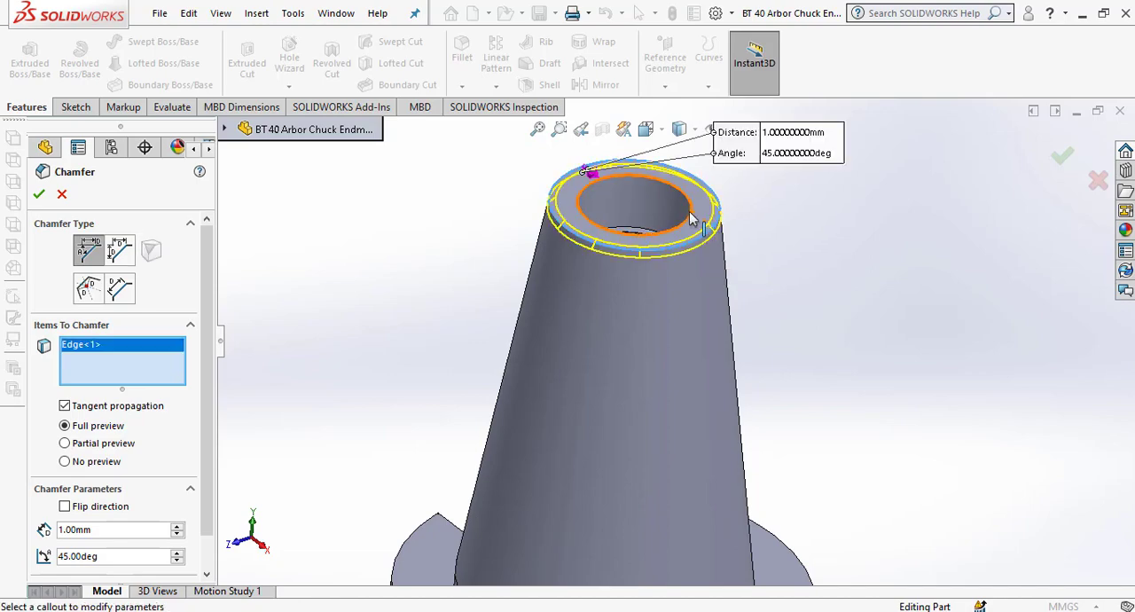
pyautogui.click(692, 219)
pyautogui.scroll(-2, 736, 258)
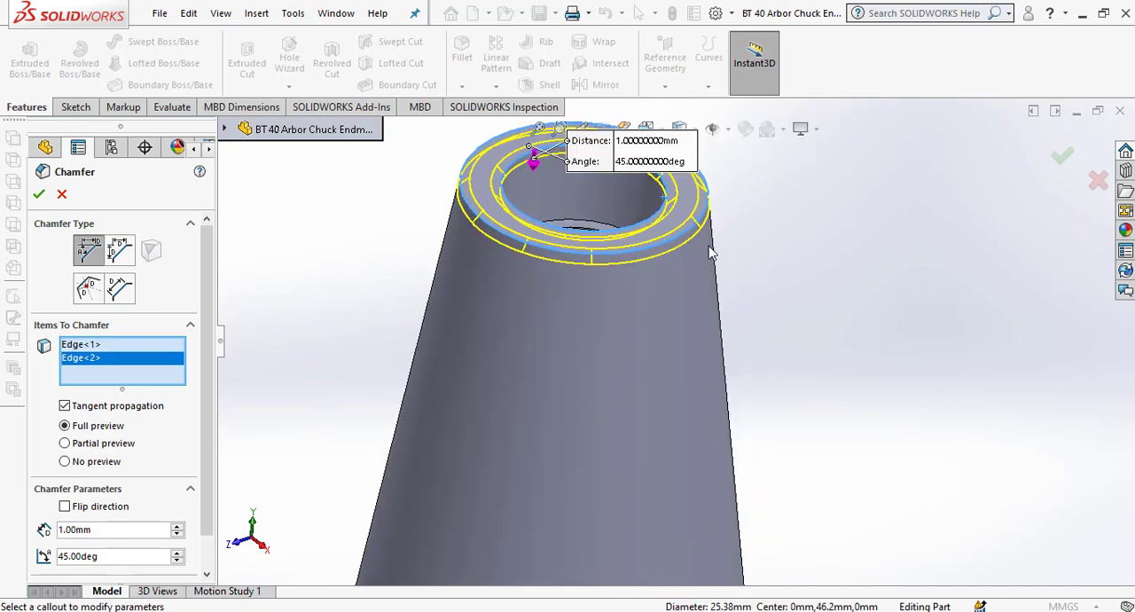
pyautogui.scroll(4, 711, 252)
pyautogui.scroll(-6, 692, 314)
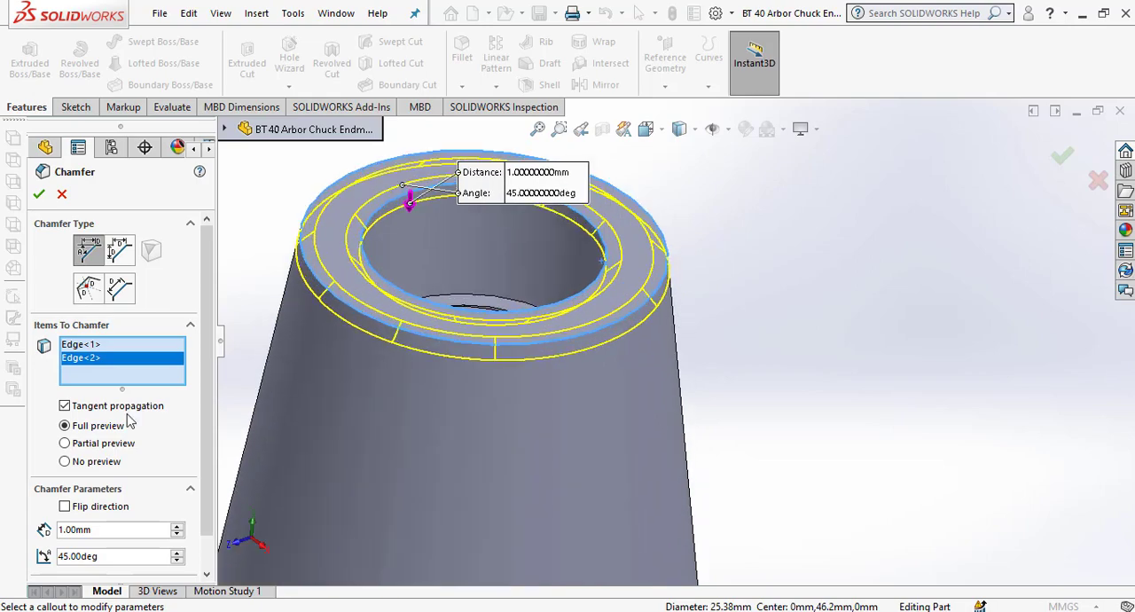
pyautogui.rightClick(95, 364)
pyautogui.click(129, 386)
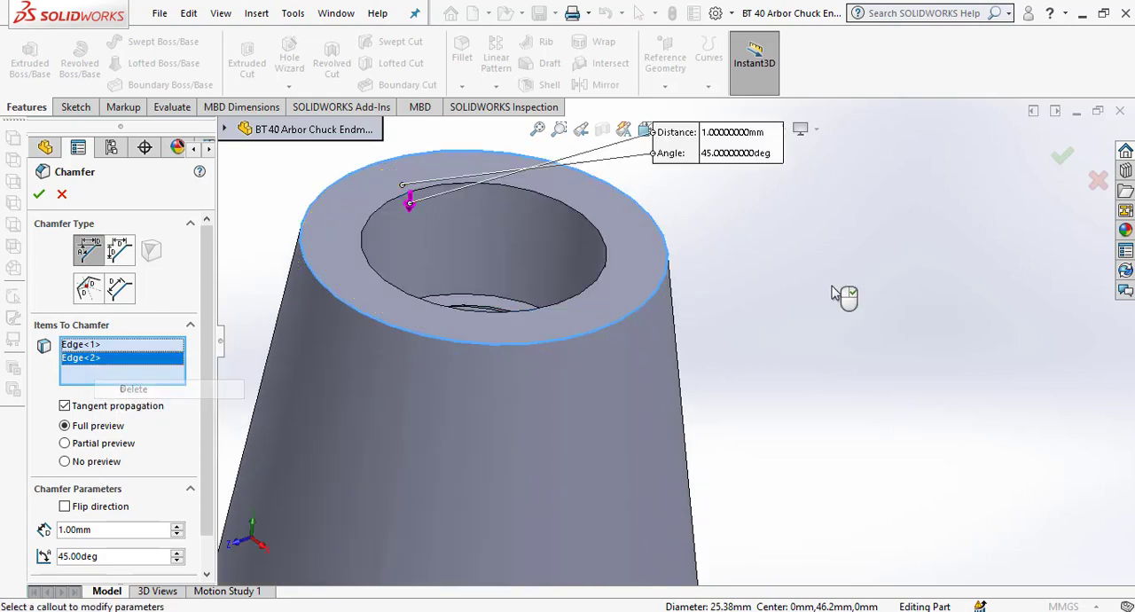
# Add the outer circular edge on the body side of the flange to the 1 mm, 45° chamfer.
pyautogui.scroll(3, 726, 298)
pyautogui.scroll(3, 724, 299)
pyautogui.scroll(-5, 708, 452)
pyautogui.scroll(4, 687, 519)
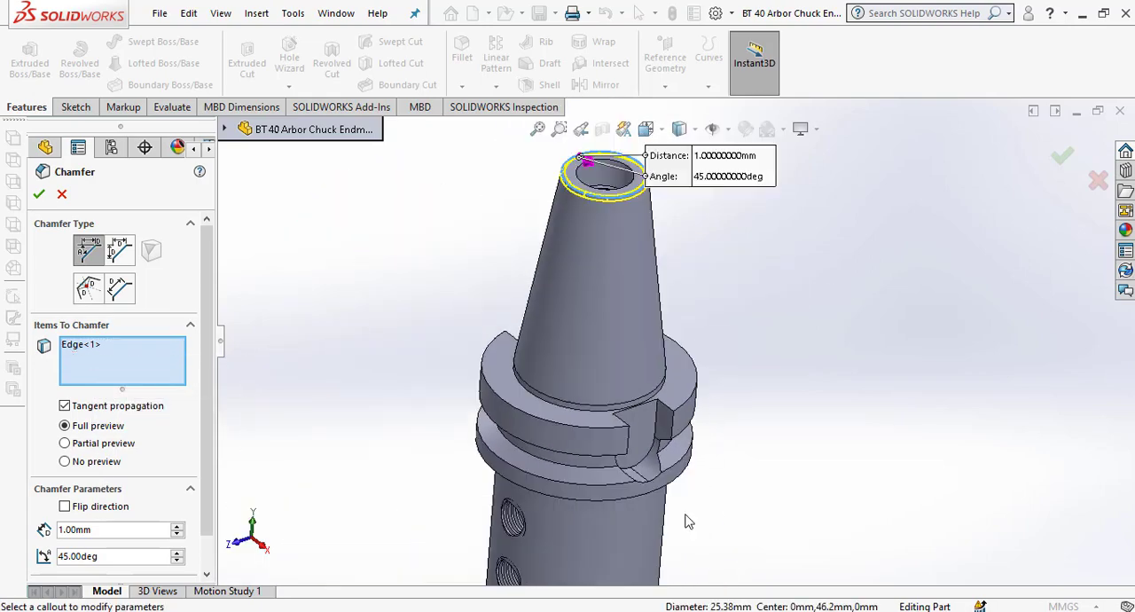
pyautogui.scroll(-5, 609, 398)
pyautogui.moveTo(689, 327); pyautogui.dragTo(725, 201, button='middle')
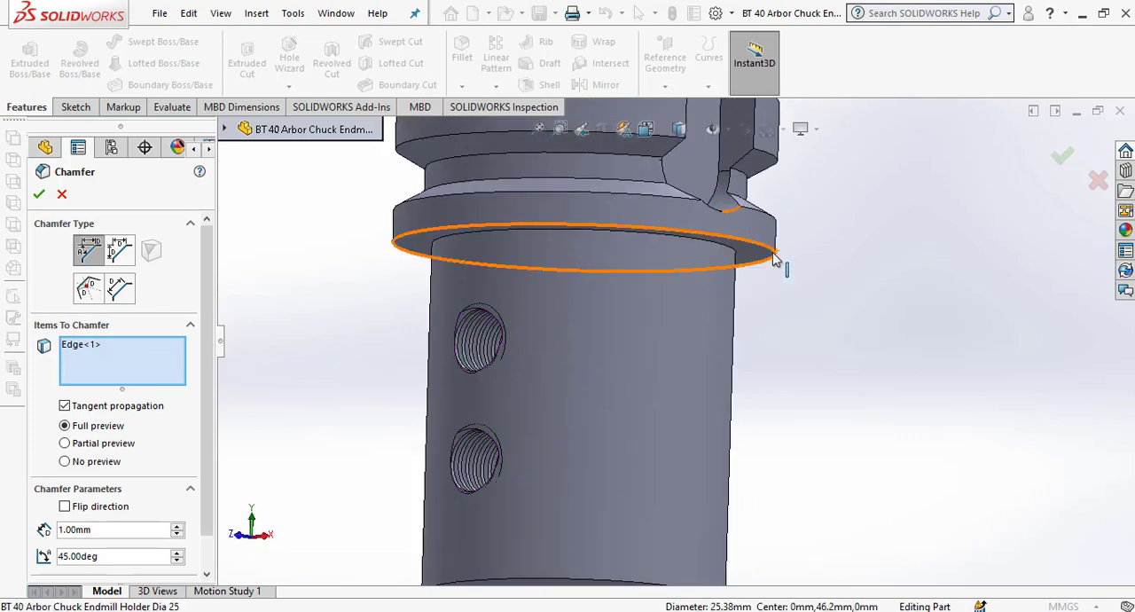
pyautogui.click(774, 257)
pyautogui.scroll(2, 801, 265)
pyautogui.scroll(-2, 749, 218)
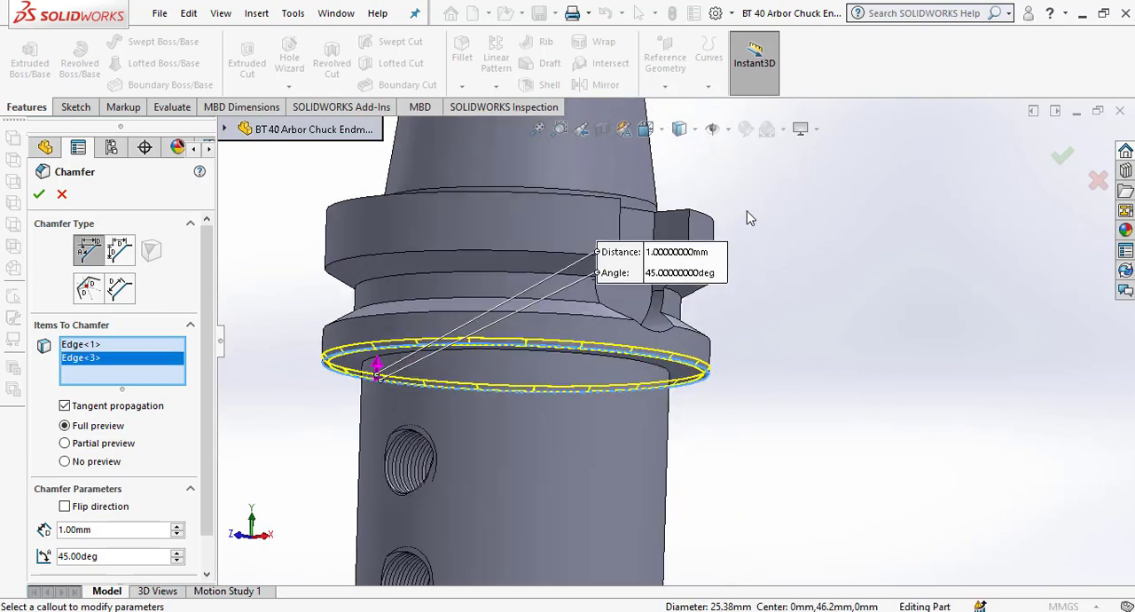
# Add the two outer arc edges on the flange's taper side and apply the 1 mm, 45° chamfer.
pyautogui.click(707, 219)
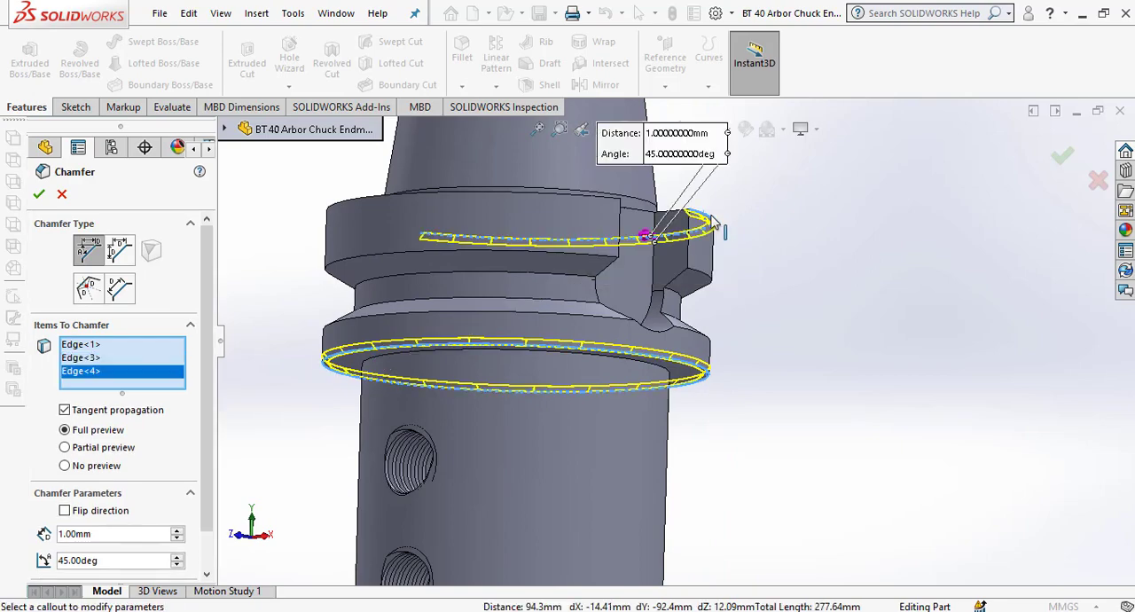
pyautogui.click(599, 206)
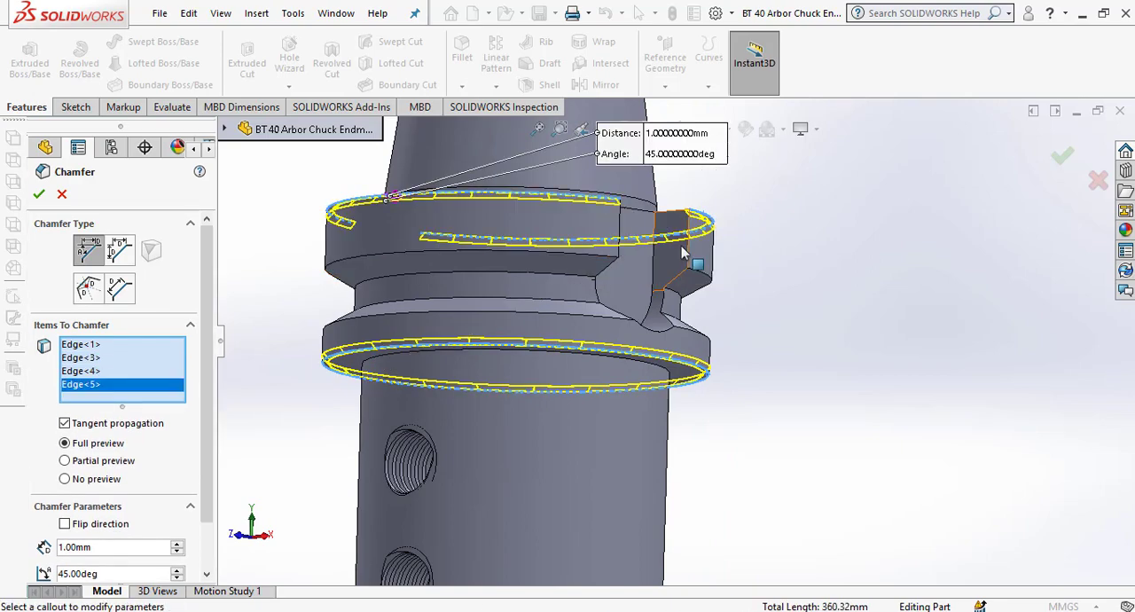
pyautogui.moveTo(748, 274); pyautogui.dragTo(737, 251, button='middle')
pyautogui.scroll(4, 723, 271)
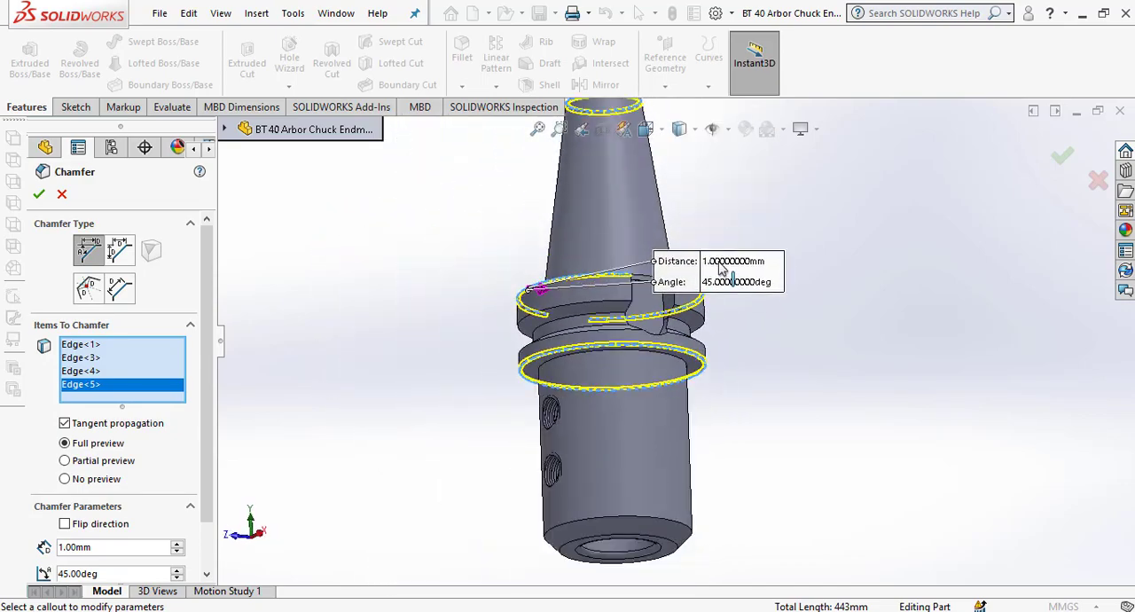
pyautogui.click(40, 195)
pyautogui.scroll(4, 708, 259)
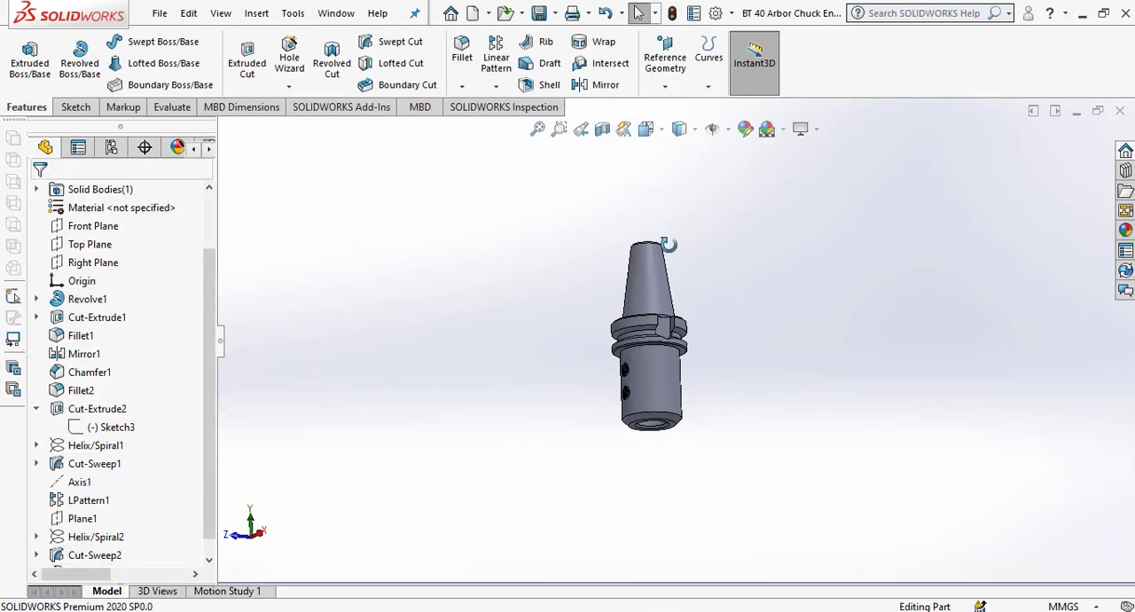
# Fillet the inner bore edge at the taper's small end with a 1 mm symmetric radius.
pyautogui.scroll(-5, 666, 257)
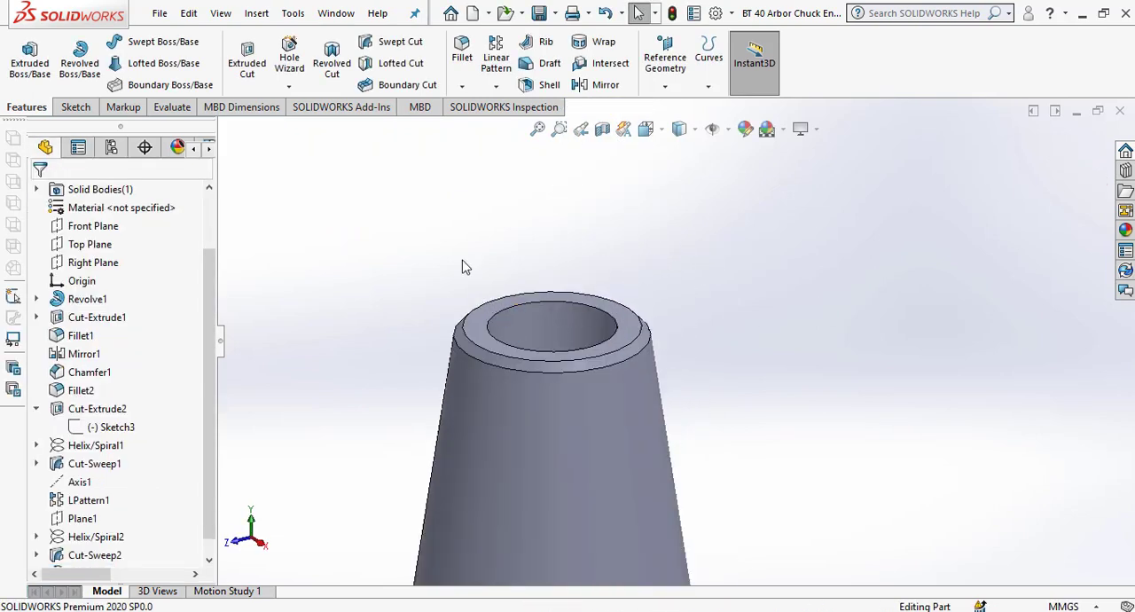
pyautogui.click(461, 86)
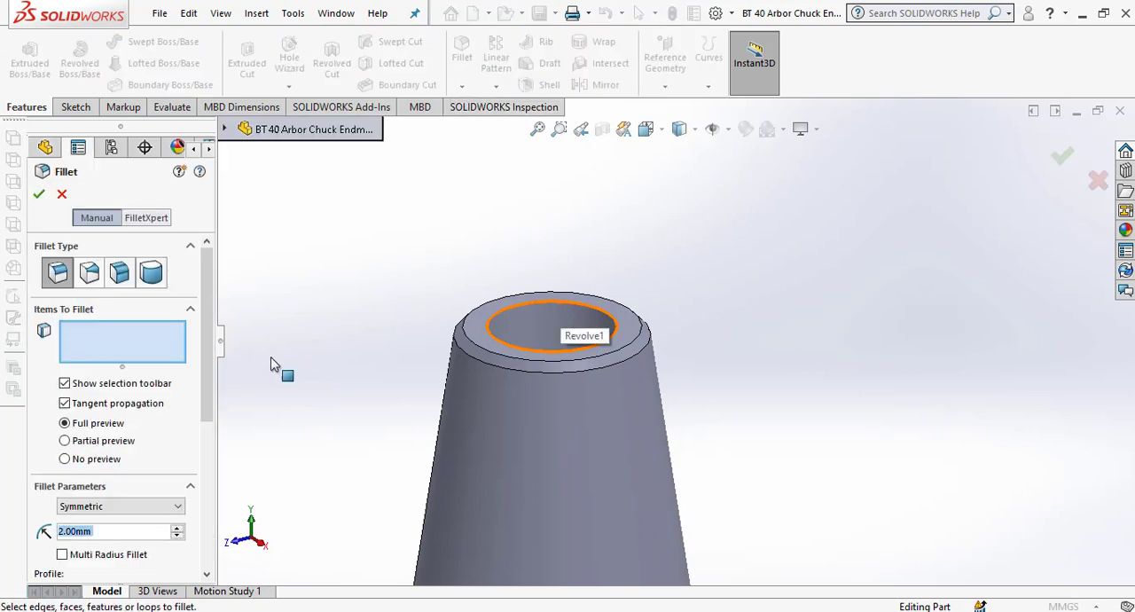
pyautogui.write('1')
pyautogui.press('Return')
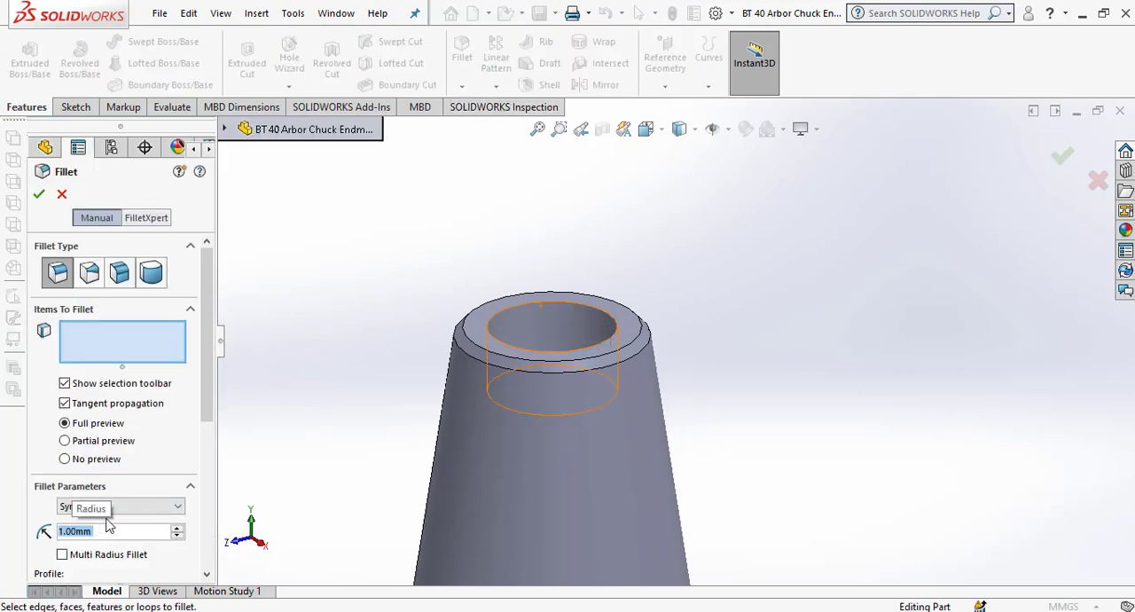
pyautogui.click(498, 321)
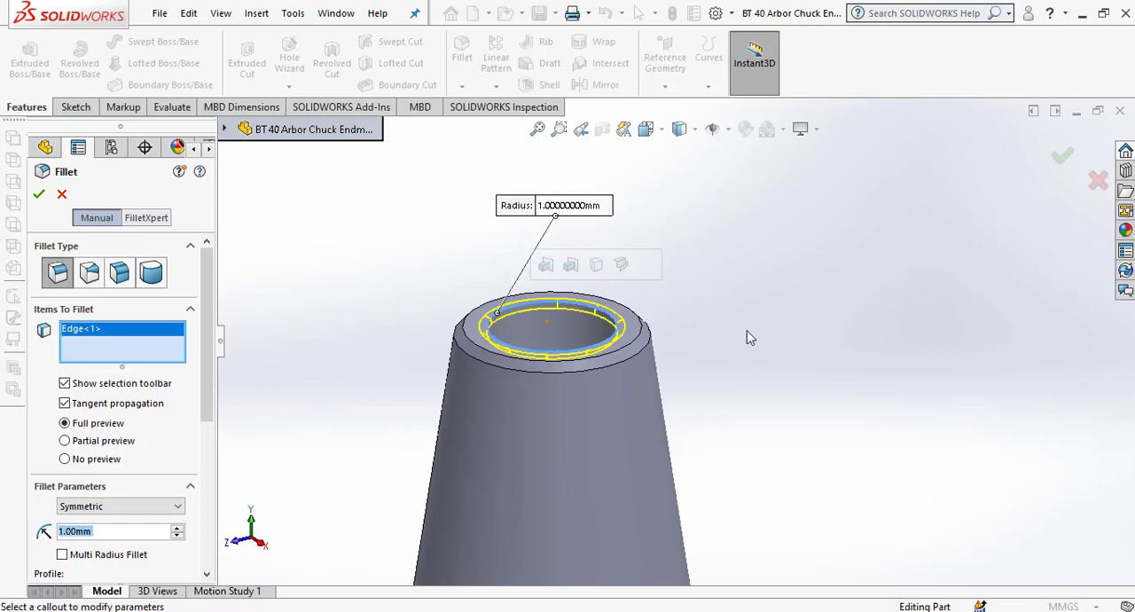
pyautogui.scroll(5, 747, 330)
pyautogui.scroll(-4, 685, 512)
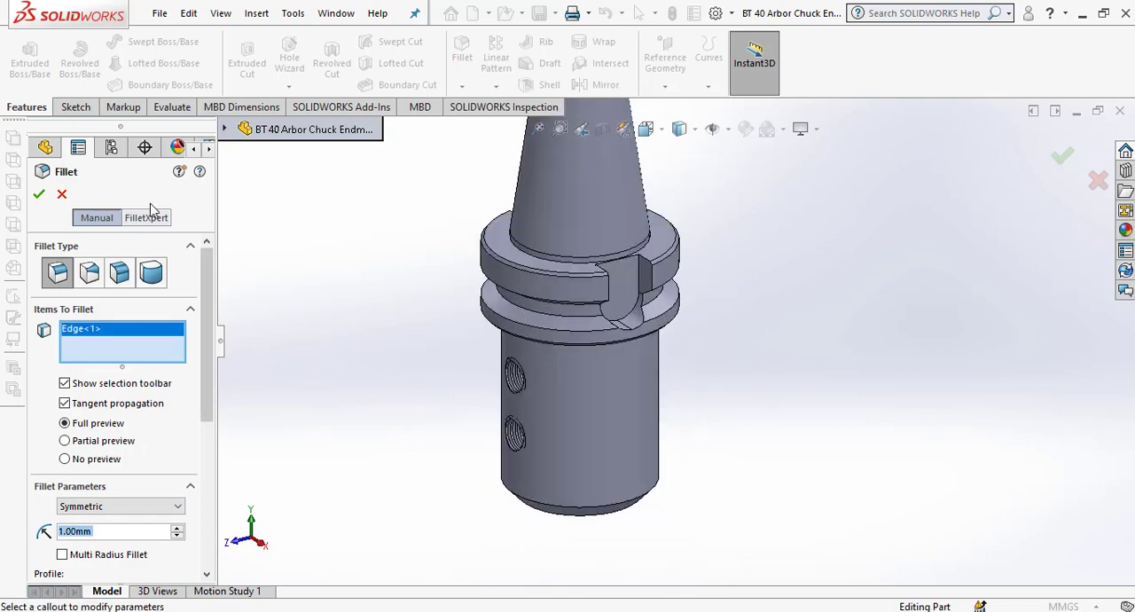
pyautogui.press('Return')
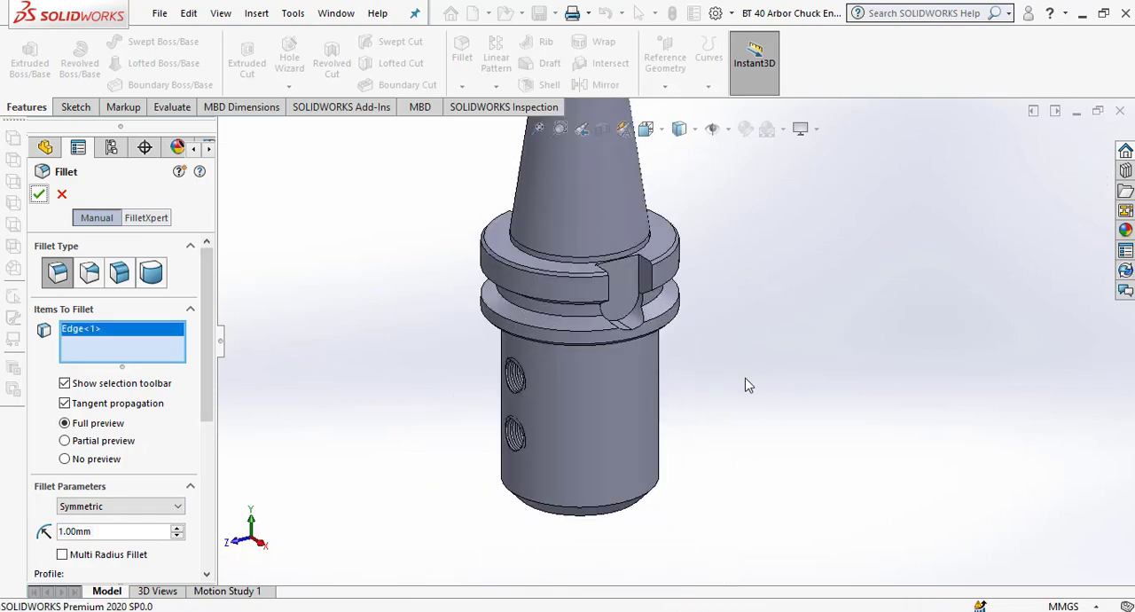
# Fillet the circular edge where the cylindrical body meets the flange with a 2 mm symmetric radius.
pyautogui.moveTo(644, 211); pyautogui.dragTo(639, 365, button='middle')
pyautogui.scroll(-8, 608, 158)
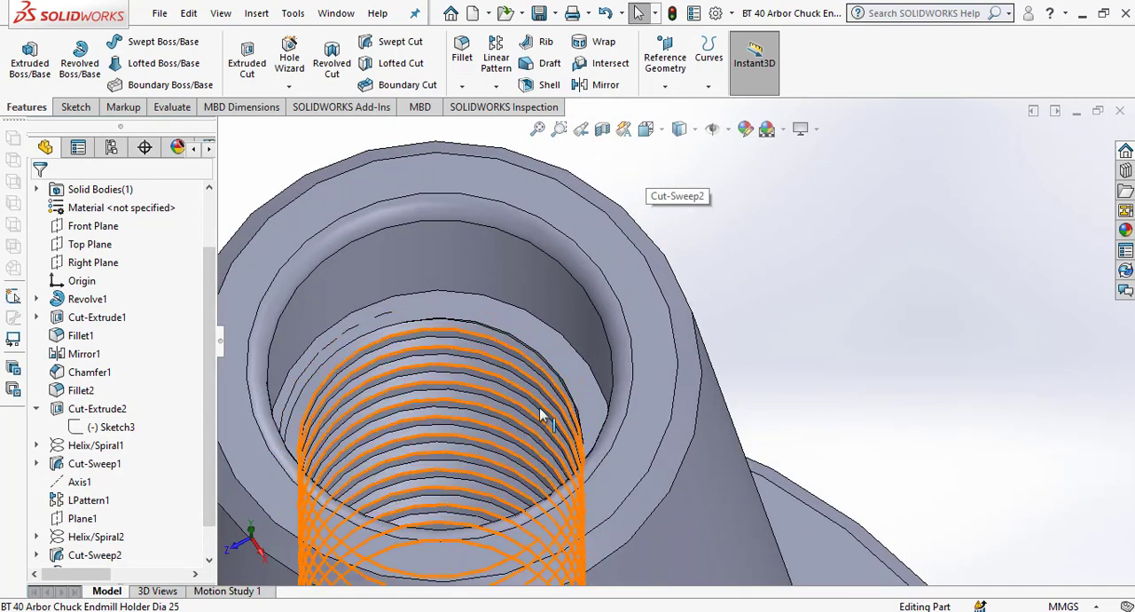
pyautogui.scroll(10, 539, 413)
pyautogui.moveTo(596, 453); pyautogui.dragTo(581, 372, button='middle')
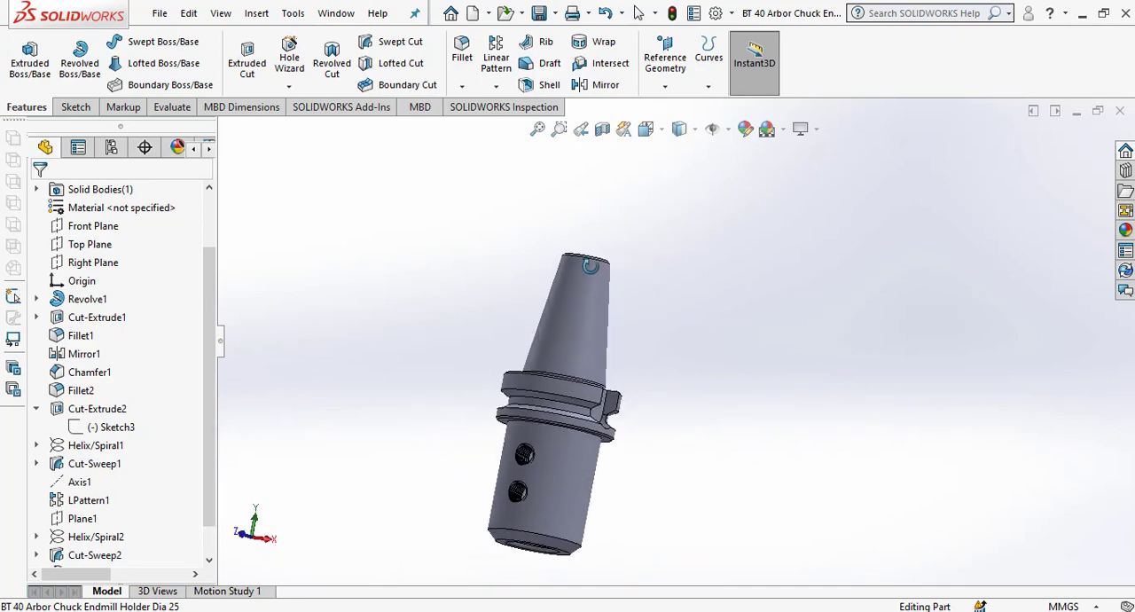
pyautogui.scroll(-8, 573, 423)
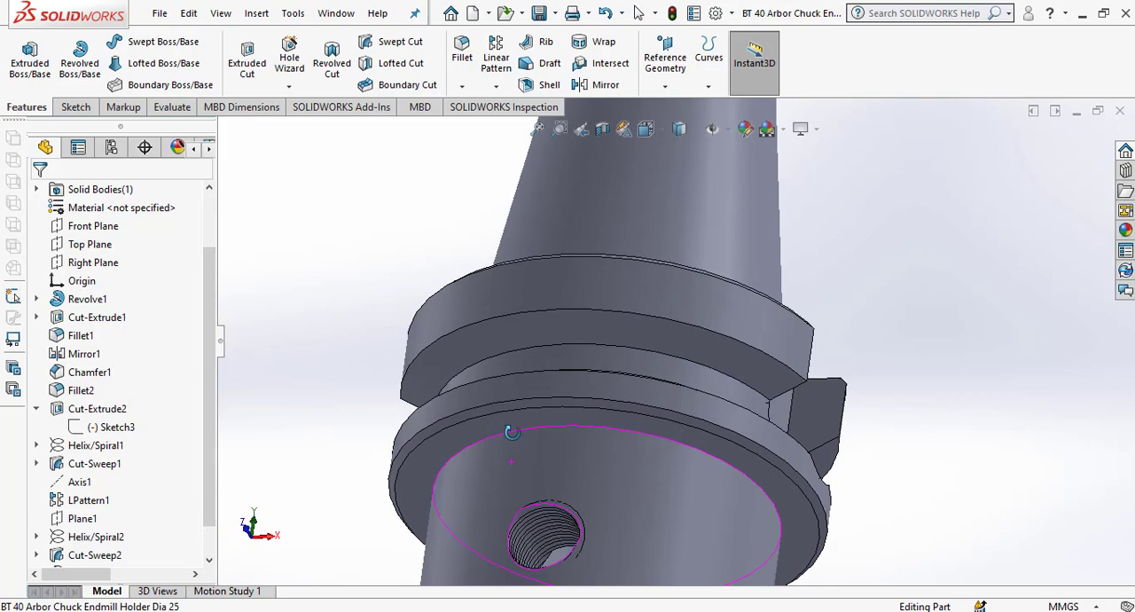
pyautogui.click(463, 87)
pyautogui.click(481, 104)
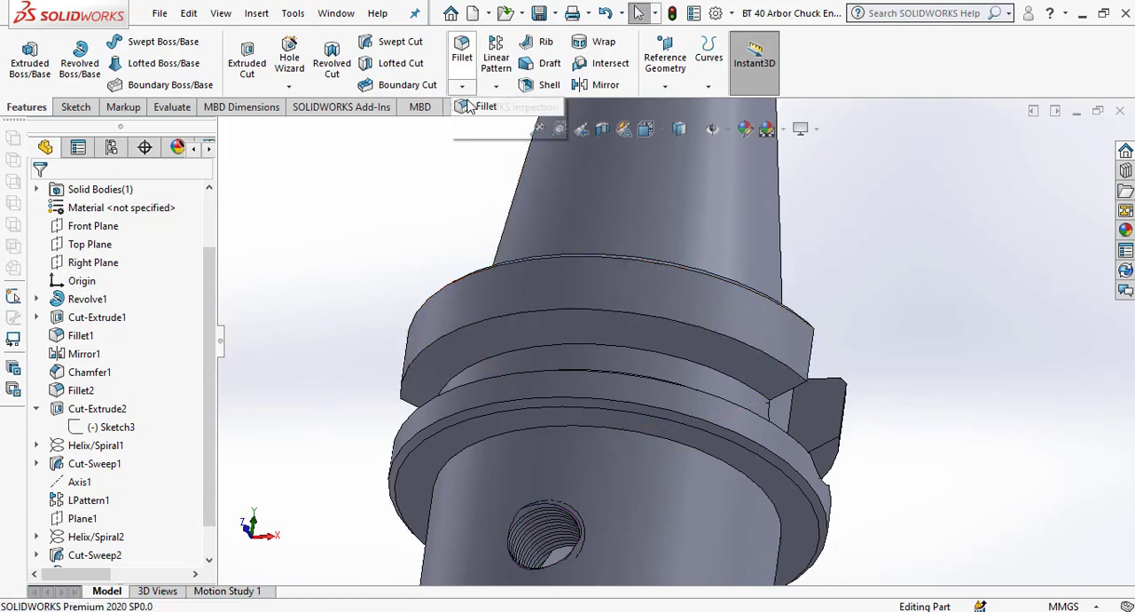
pyautogui.click(448, 473)
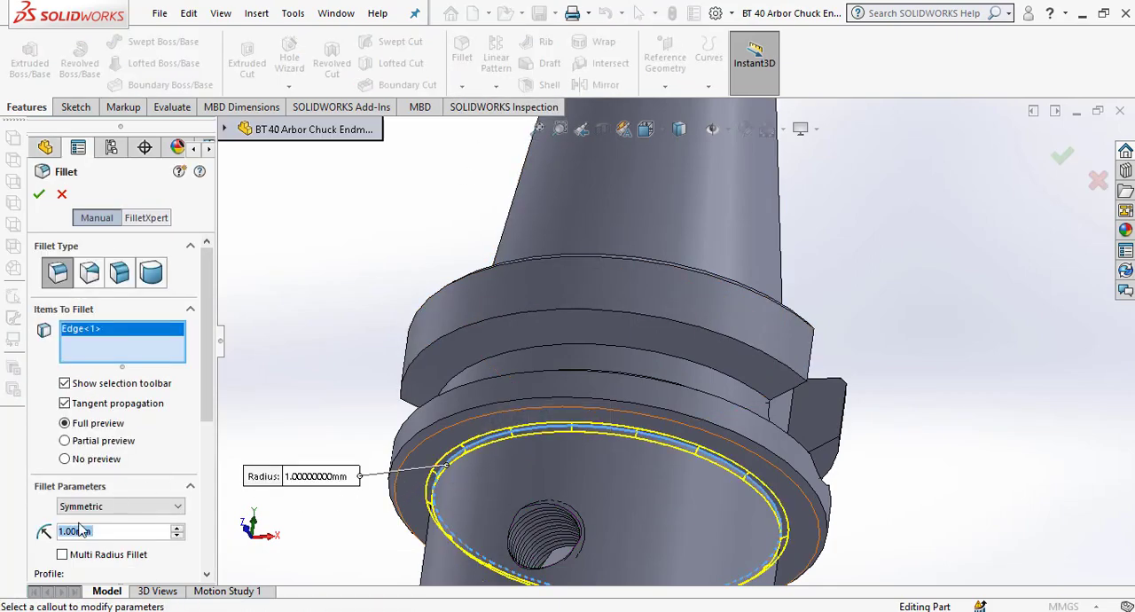
pyautogui.write('2')
pyautogui.press('Return')
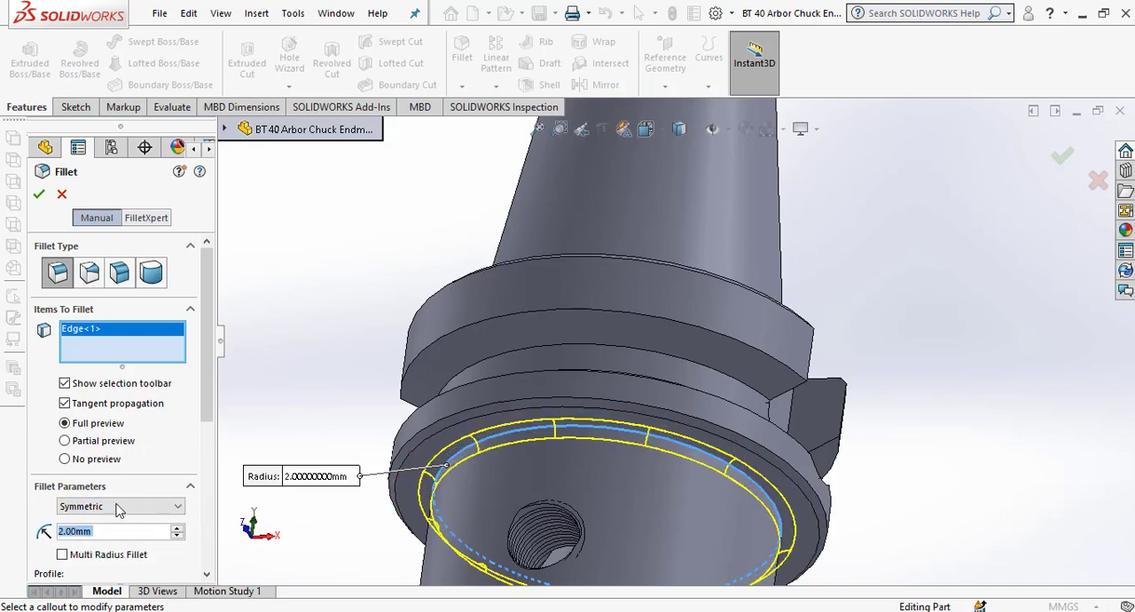
pyautogui.click(39, 194)
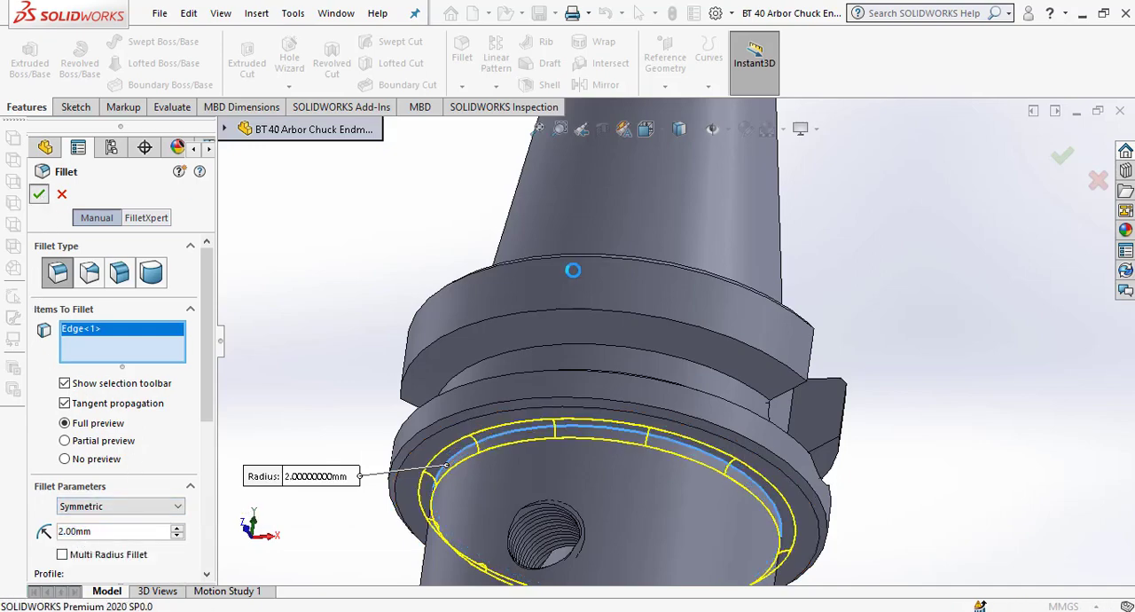
pyautogui.scroll(5, 839, 337)
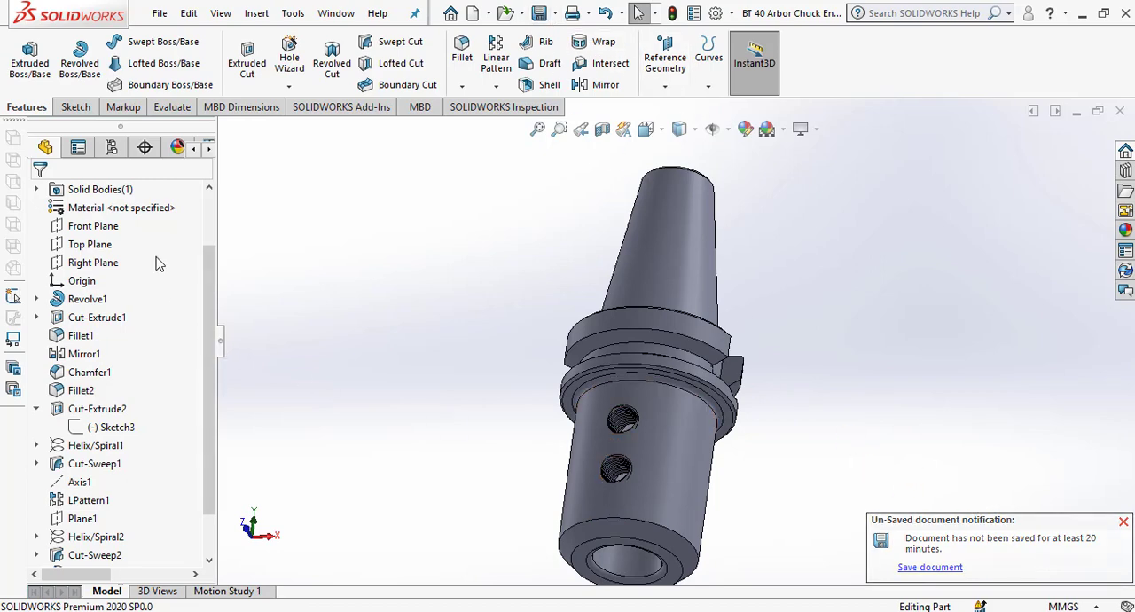
# Assign AISI Type A2 Tool Steel from the SOLIDWORKS steel materials to the part.
pyautogui.rightClick(158, 209)
pyautogui.click(180, 227)
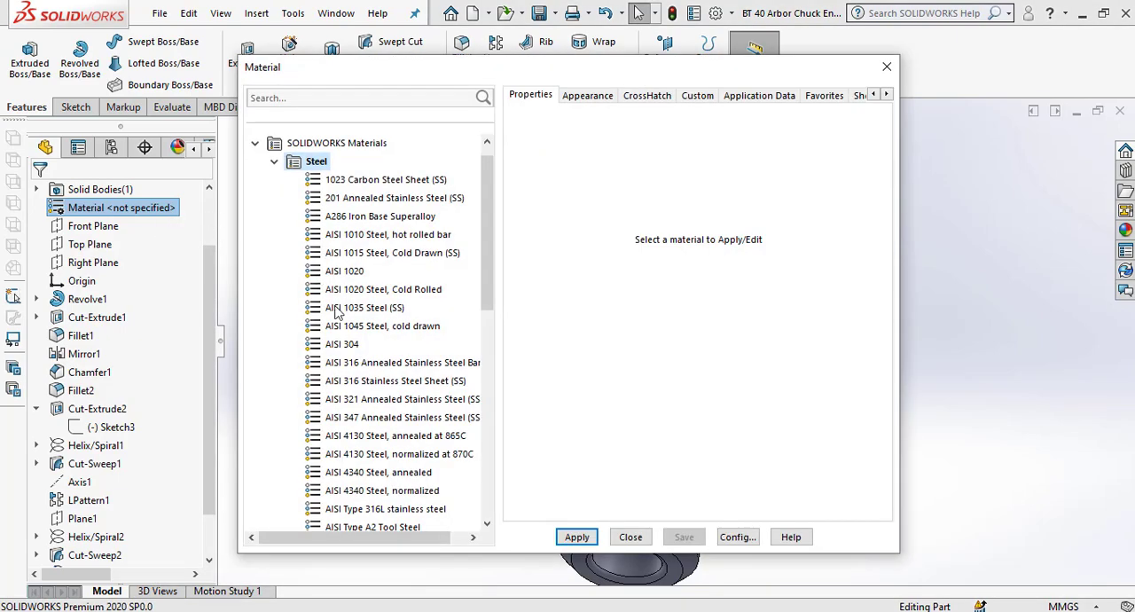
pyautogui.scroll(-4, 399, 350)
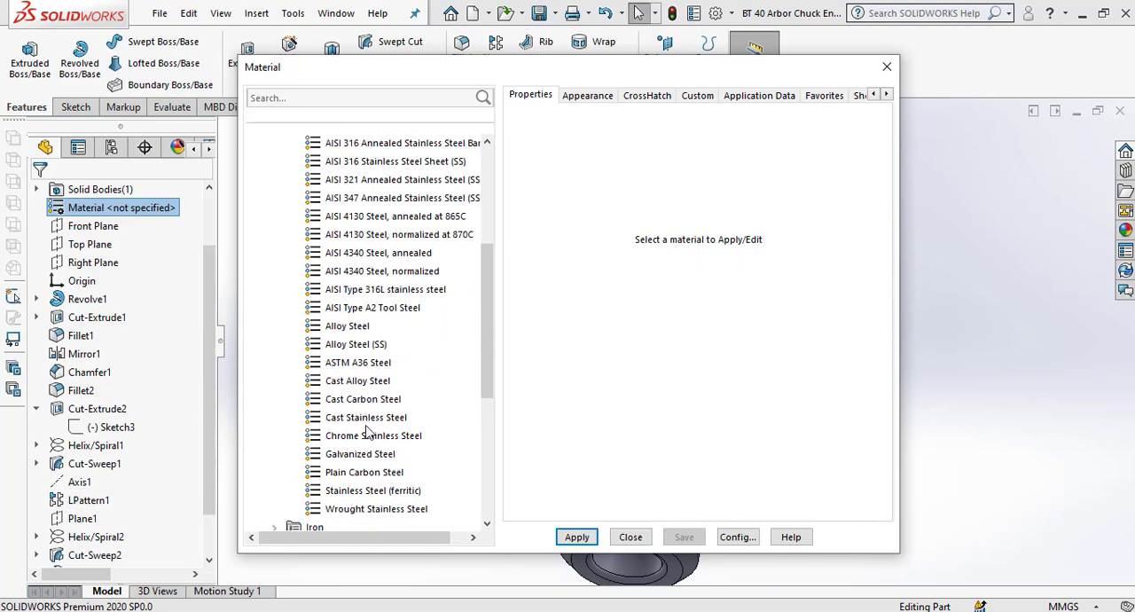
pyautogui.scroll(-2, 366, 432)
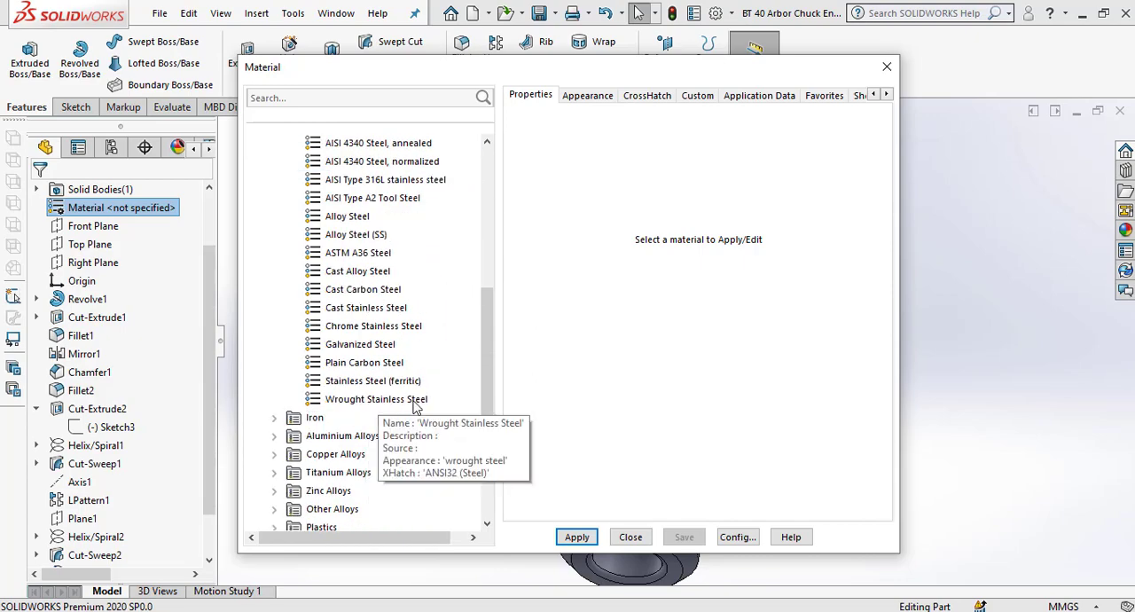
pyautogui.scroll(7, 414, 404)
pyautogui.scroll(-1, 411, 402)
pyautogui.scroll(1, 410, 401)
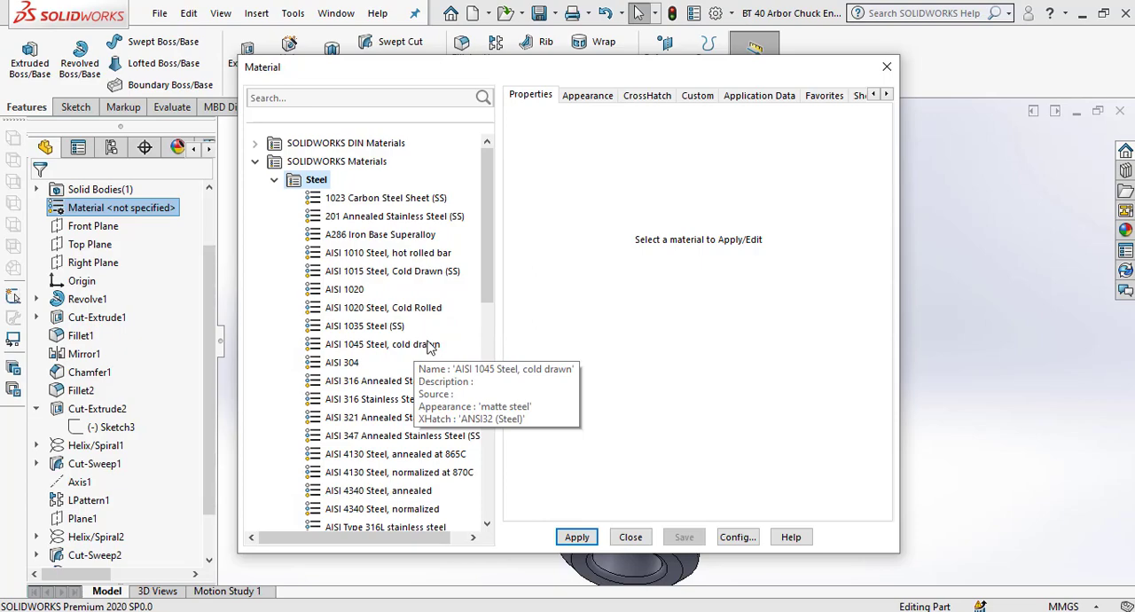
pyautogui.scroll(-3, 429, 346)
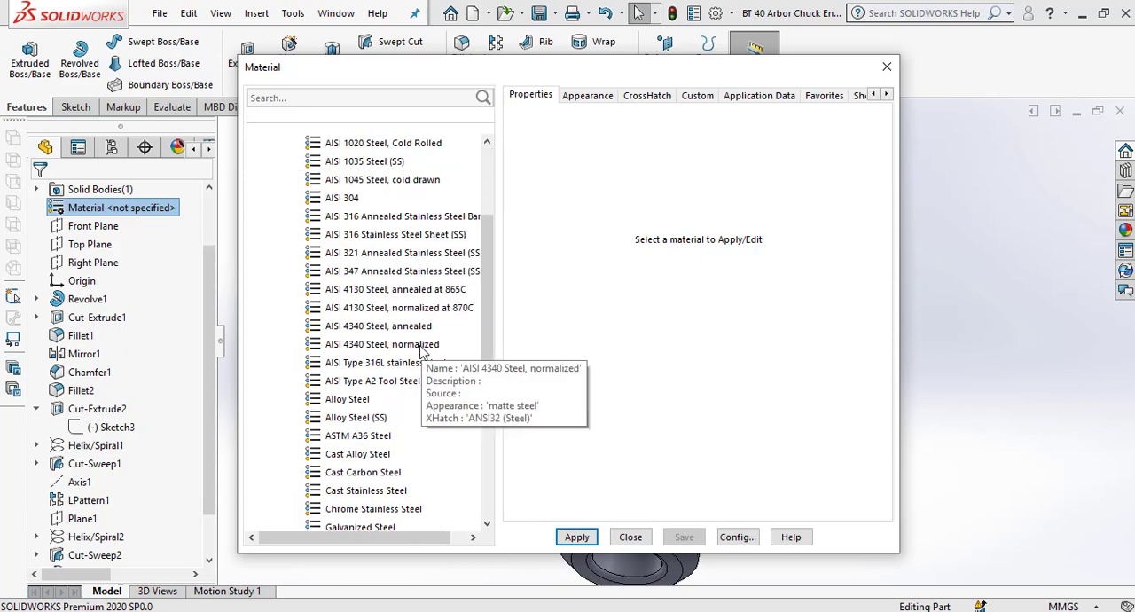
pyautogui.scroll(-3, 421, 352)
pyautogui.click(417, 327)
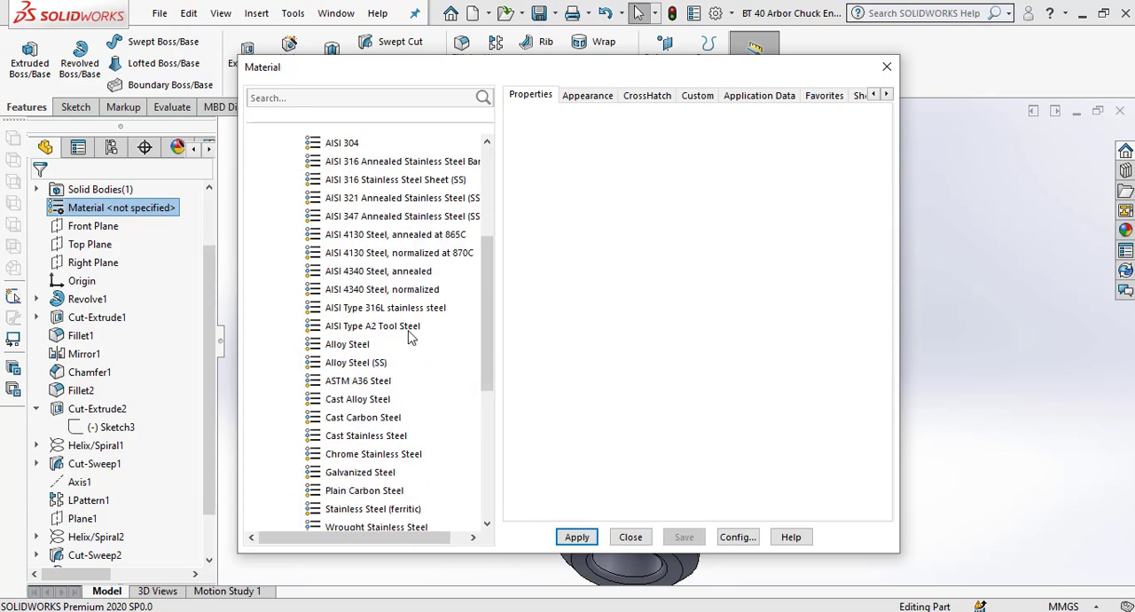
pyautogui.click(629, 538)
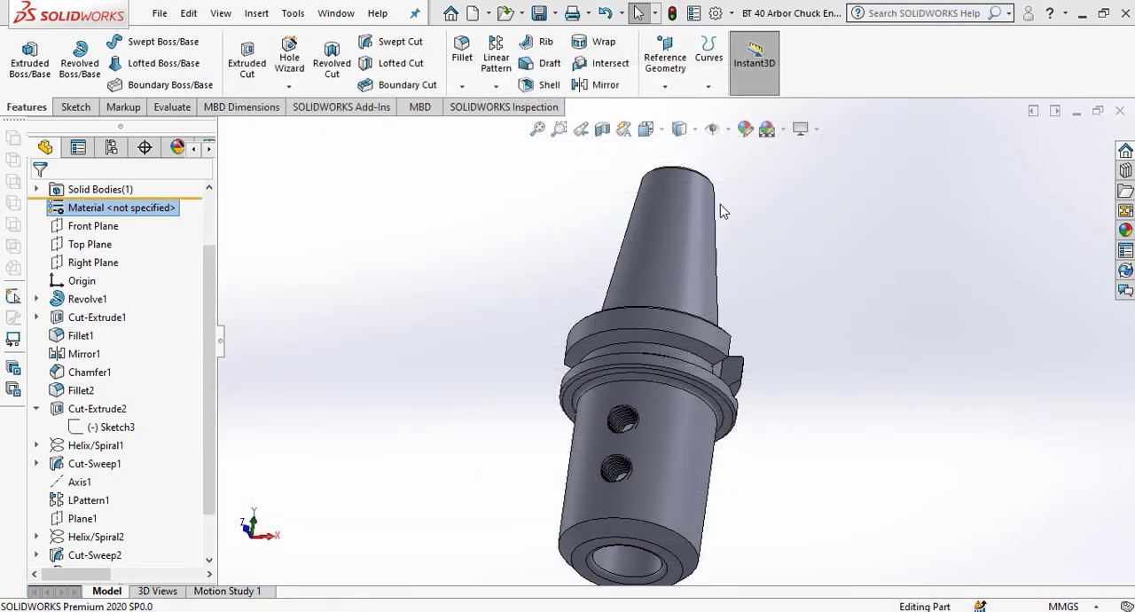
# Apply a dark grey standard color to the outer face of the holder's cylindrical body.
pyautogui.moveTo(721, 204); pyautogui.dragTo(630, 258, button='middle')
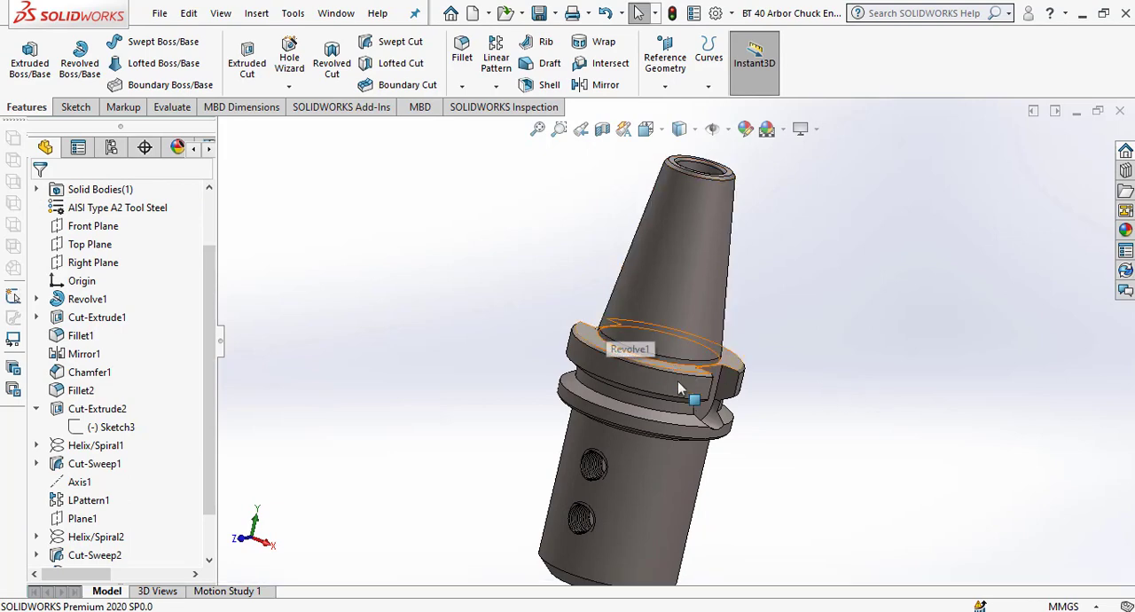
pyautogui.scroll(-2, 685, 395)
pyautogui.scroll(4, 670, 424)
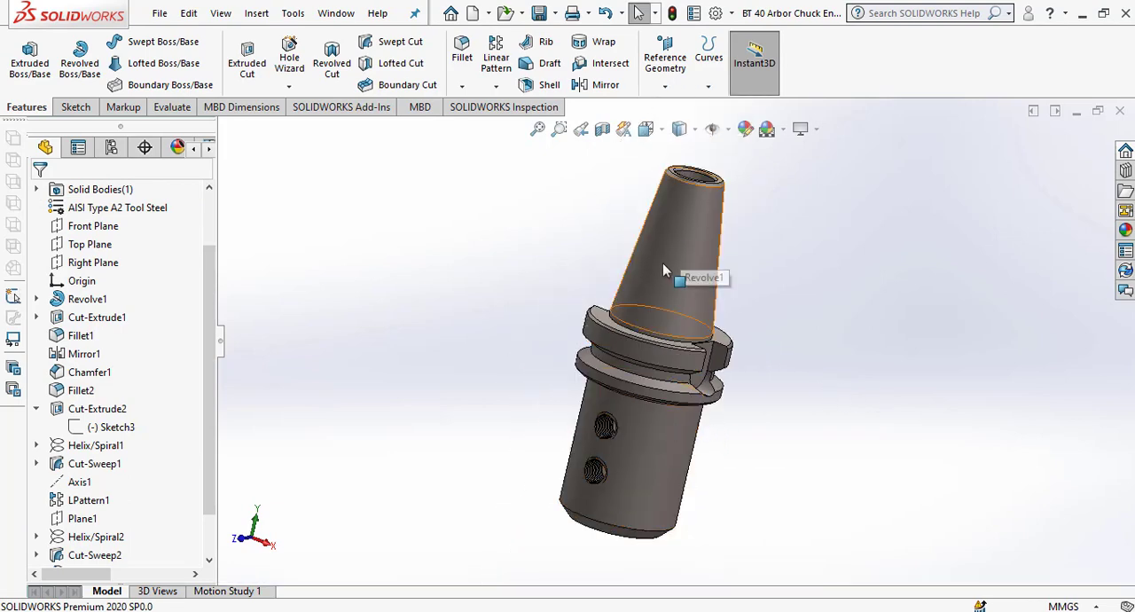
pyautogui.moveTo(695, 465); pyautogui.dragTo(659, 456, button='middle')
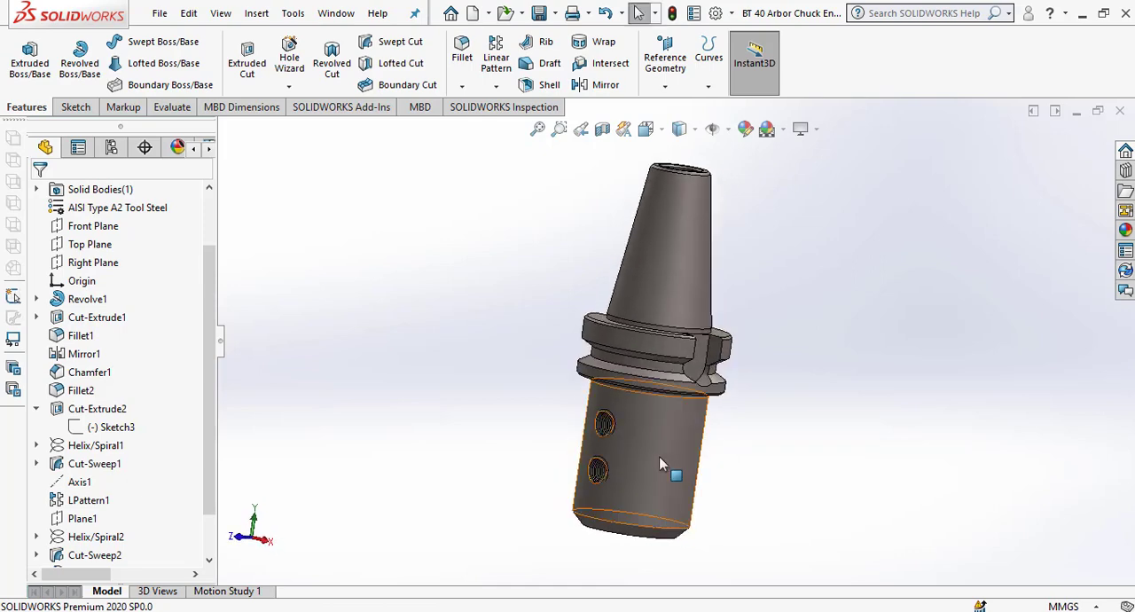
pyautogui.click(659, 457)
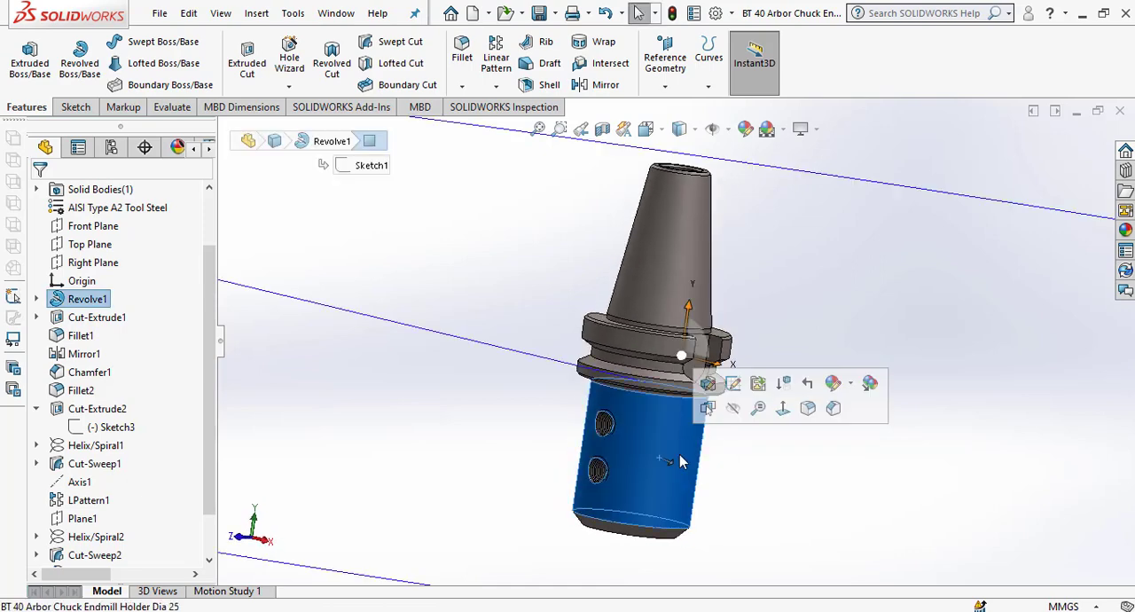
pyautogui.click(851, 384)
pyautogui.click(863, 438)
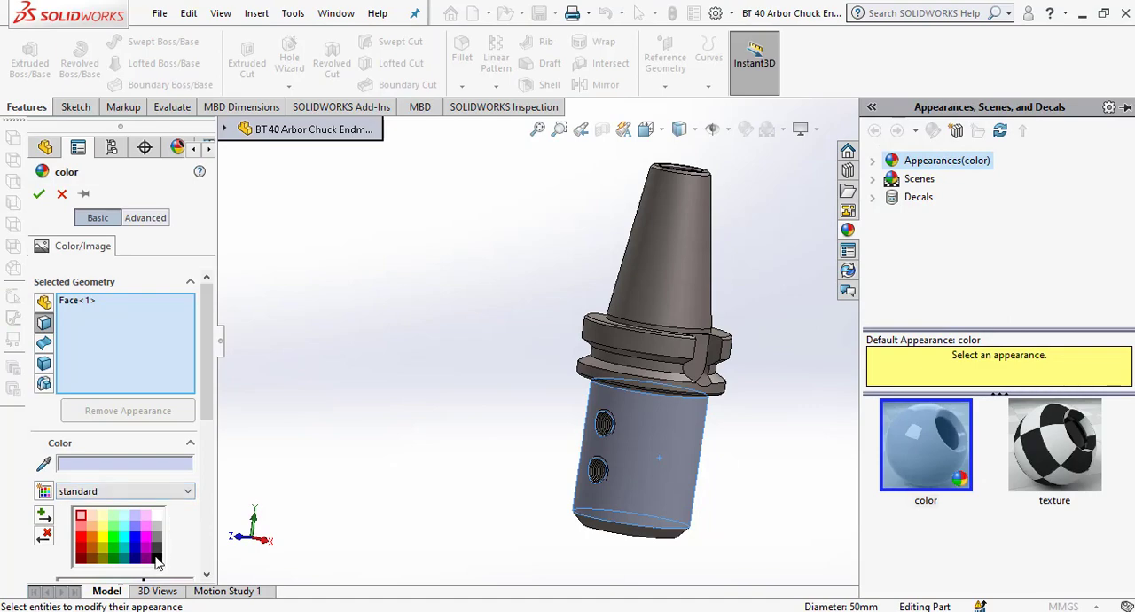
pyautogui.click(157, 558)
pyautogui.scroll(-5, 717, 487)
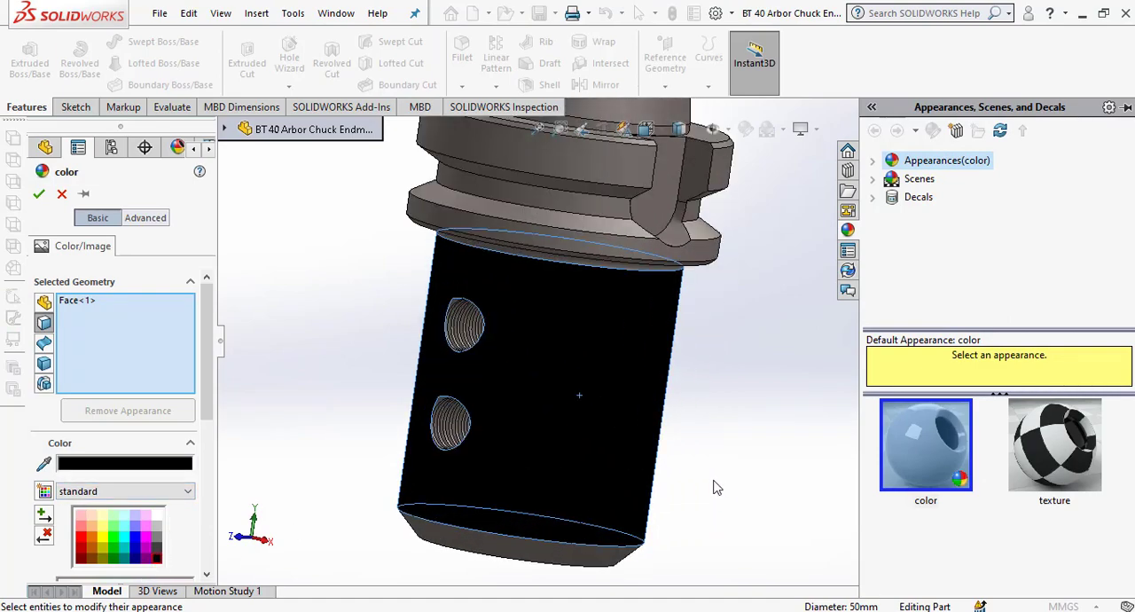
pyautogui.click(156, 551)
# Add the body's chamfered end face and flat ring-shaped end face to the dark grey color selection.
pyautogui.scroll(6, 717, 399)
pyautogui.moveTo(631, 464); pyautogui.dragTo(646, 400, button='middle')
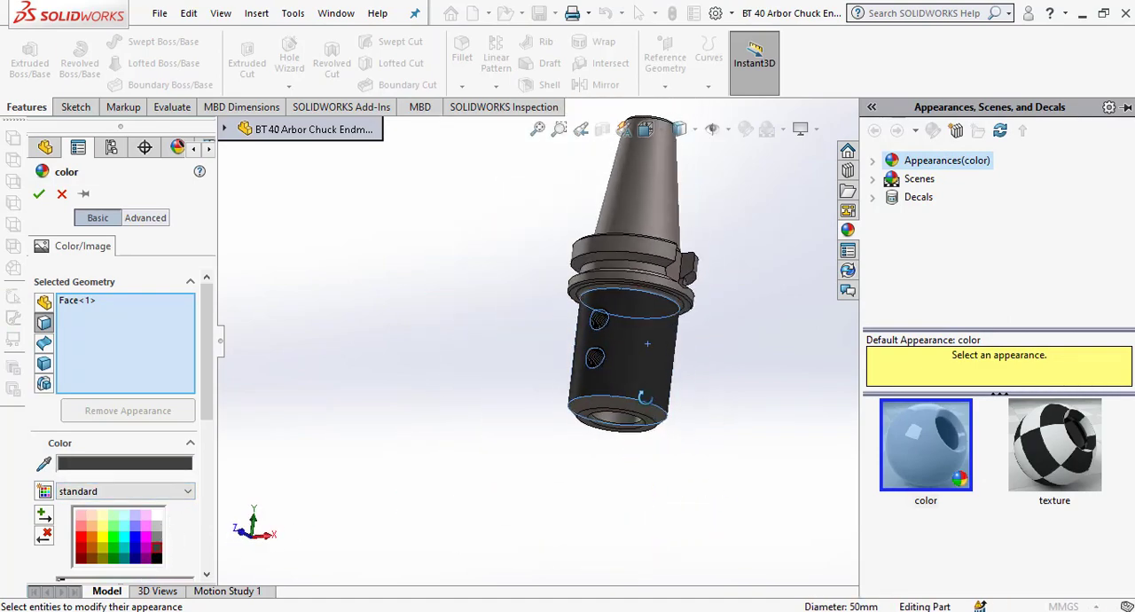
pyautogui.scroll(-5, 632, 413)
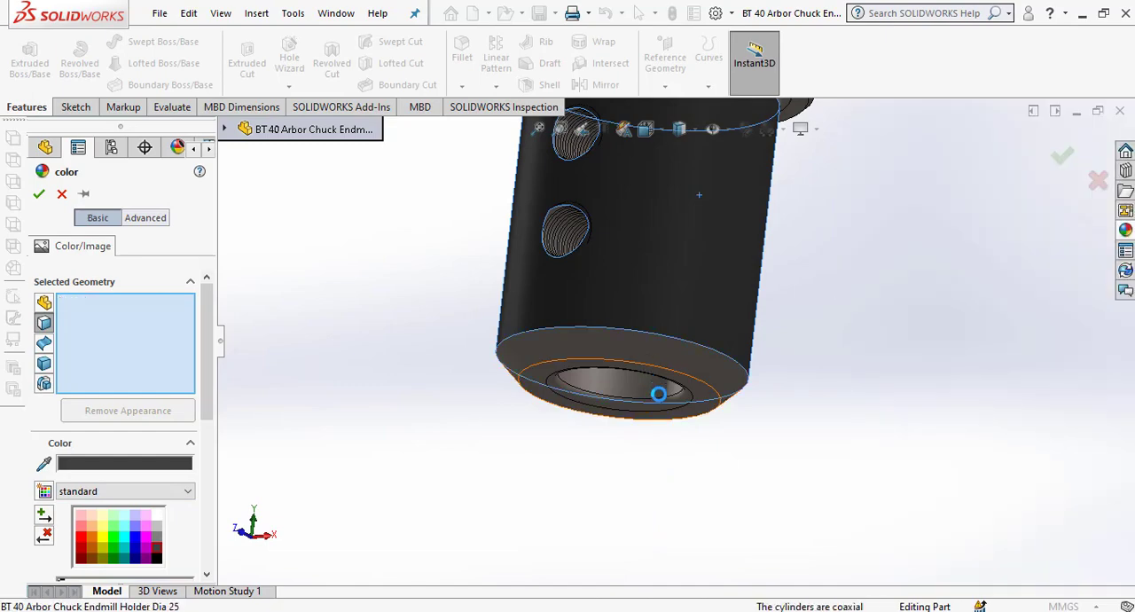
pyautogui.click(652, 386)
pyautogui.moveTo(717, 418); pyautogui.dragTo(545, 366, button='middle')
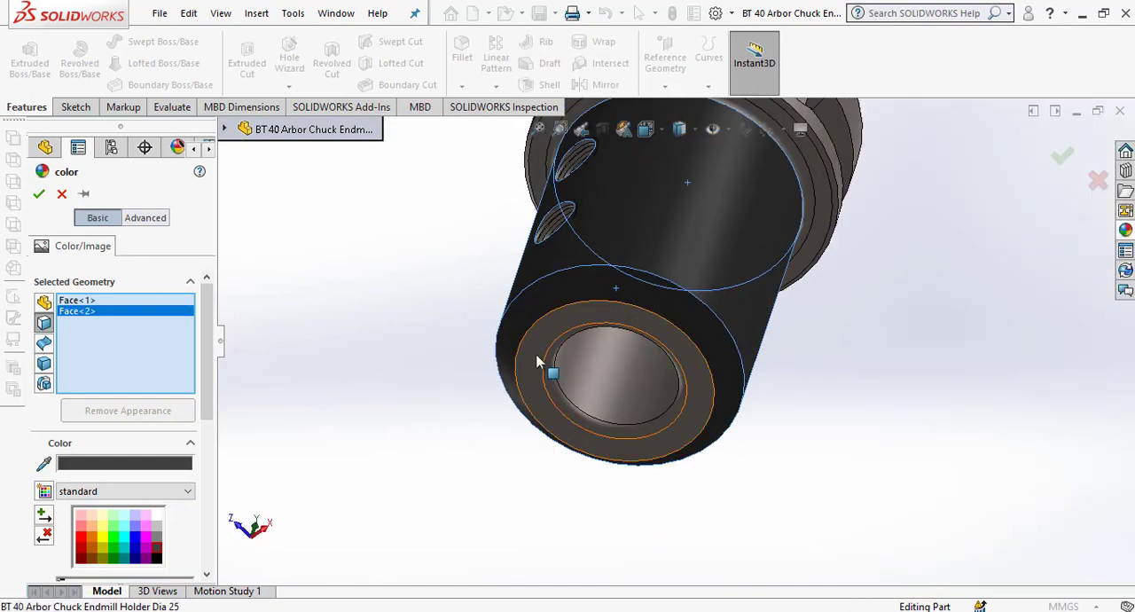
pyautogui.click(538, 364)
pyautogui.hotkey('ctrl', '1')
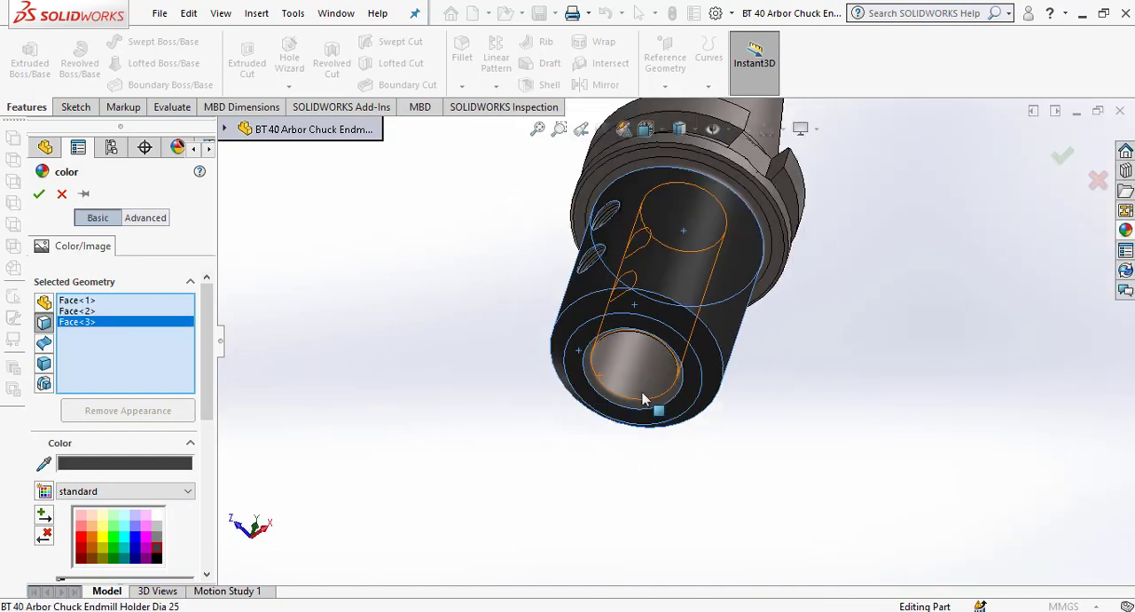
# Include the fillet face between the cylindrical body and the flange, and accept the dark grey color.
pyautogui.scroll(-1, 703, 326)
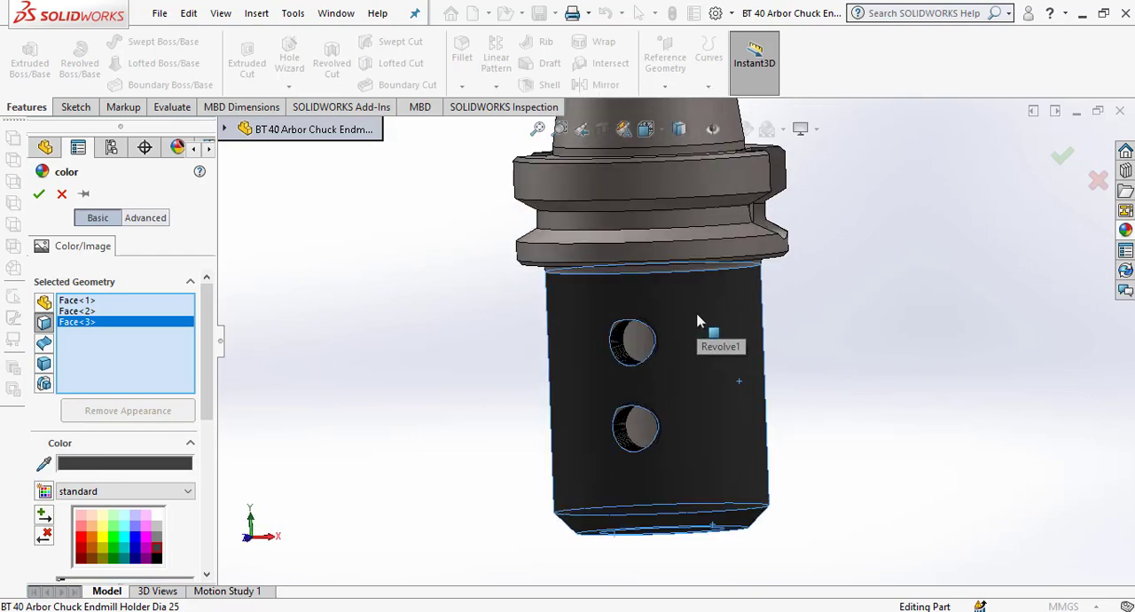
pyautogui.moveTo(697, 322); pyautogui.dragTo(661, 210, button='middle')
pyautogui.scroll(-5, 597, 308)
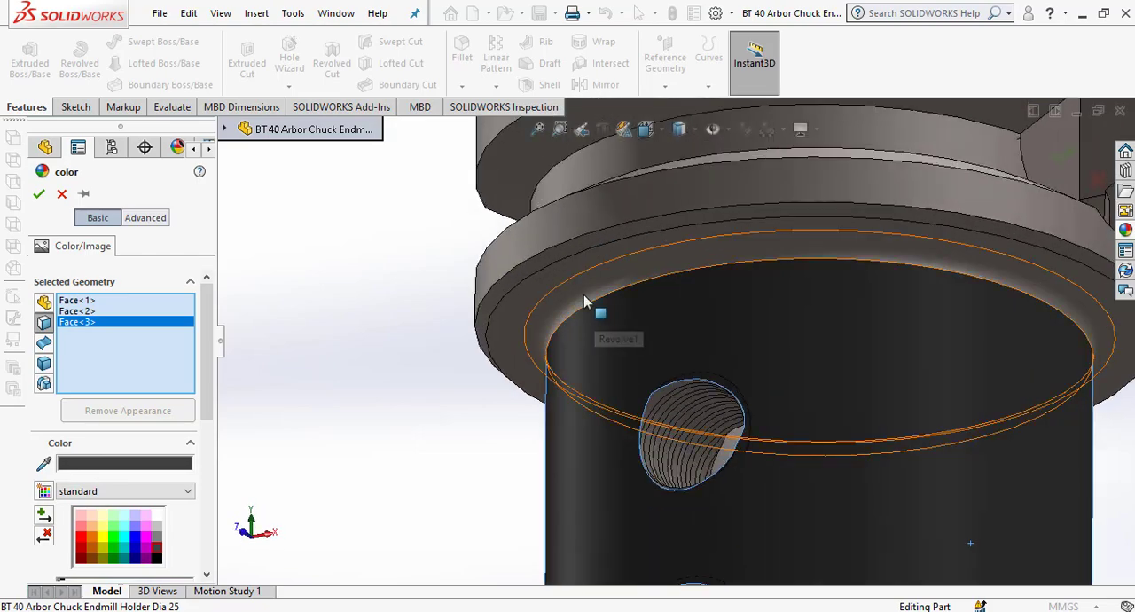
pyautogui.click(584, 302)
pyautogui.scroll(5, 597, 308)
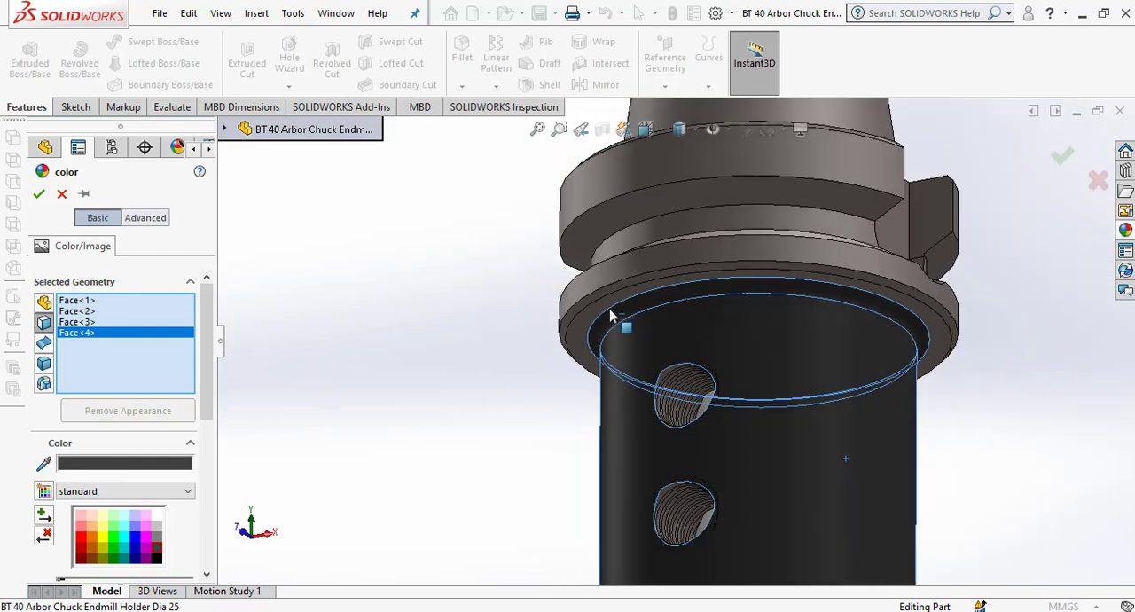
pyautogui.moveTo(801, 360); pyautogui.dragTo(667, 241, button='middle')
pyautogui.scroll(-3, 772, 206)
pyautogui.scroll(1, 767, 201)
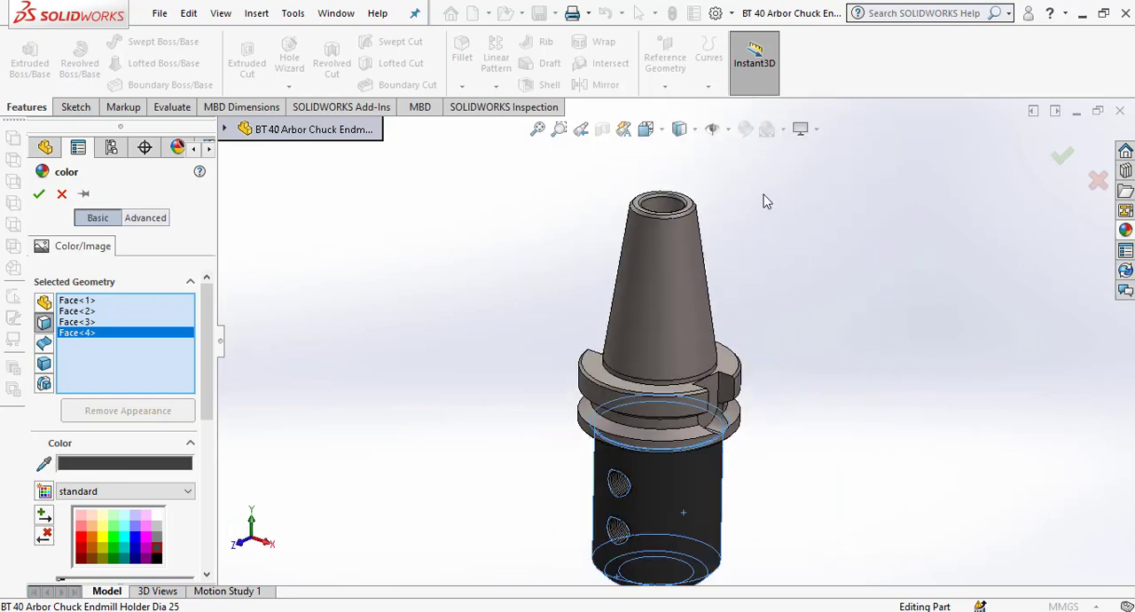
pyautogui.click(39, 193)
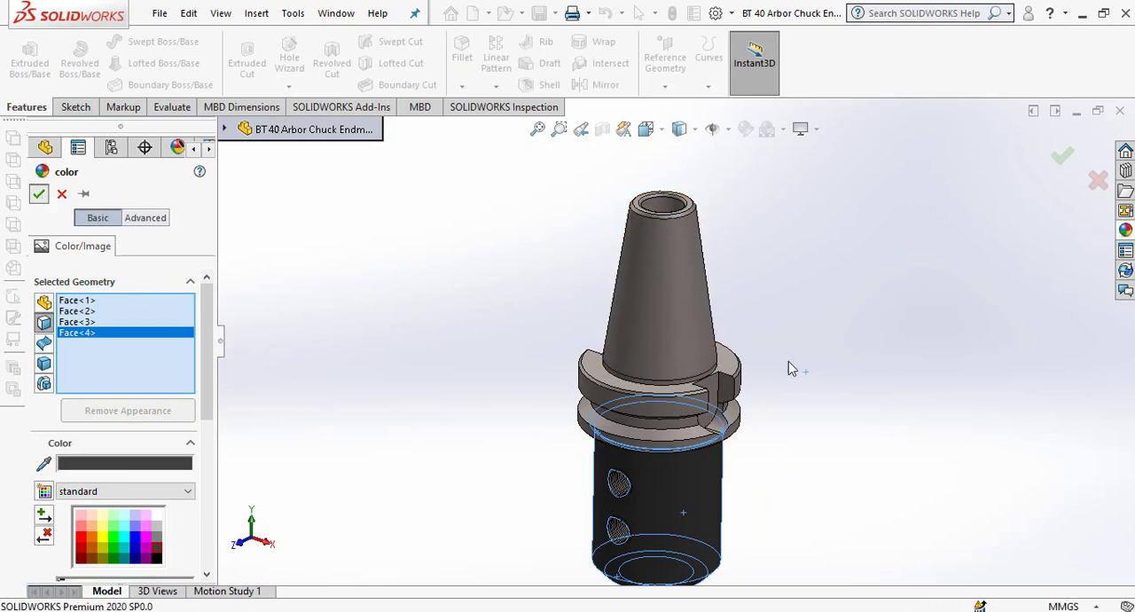
# Edit the appearance of the conical taper face only and show the Metal > Steel appearances.
pyautogui.click(696, 326)
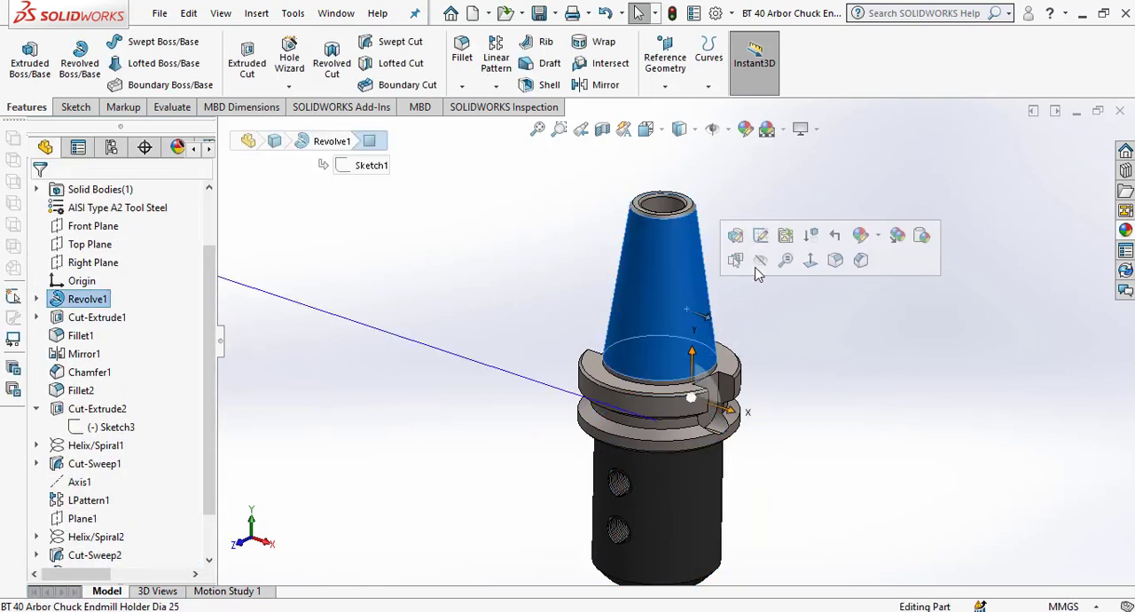
pyautogui.click(880, 241)
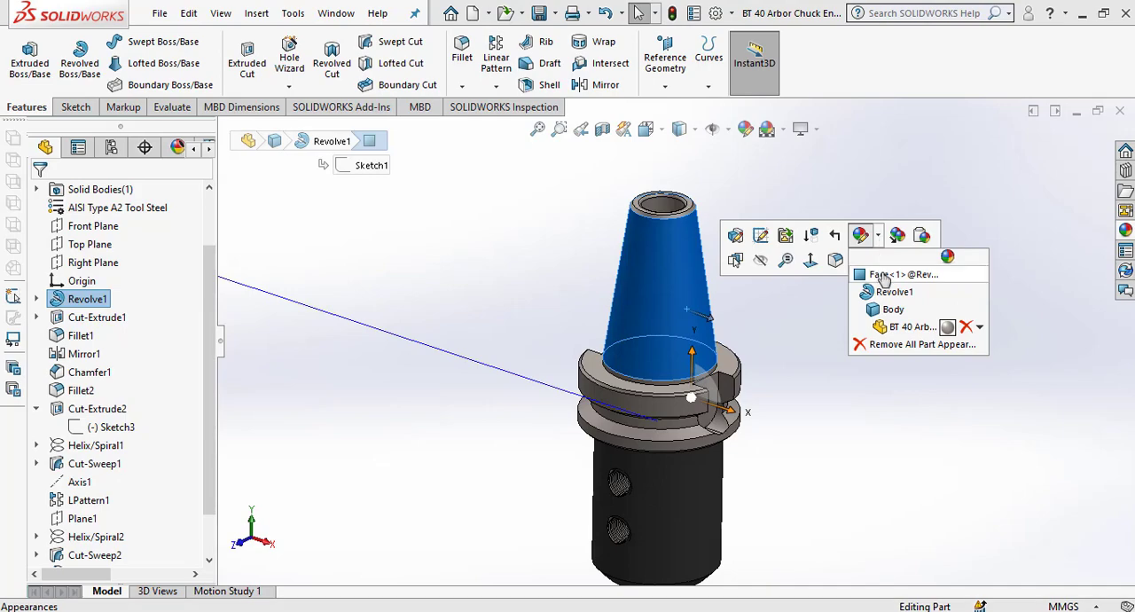
pyautogui.click(884, 274)
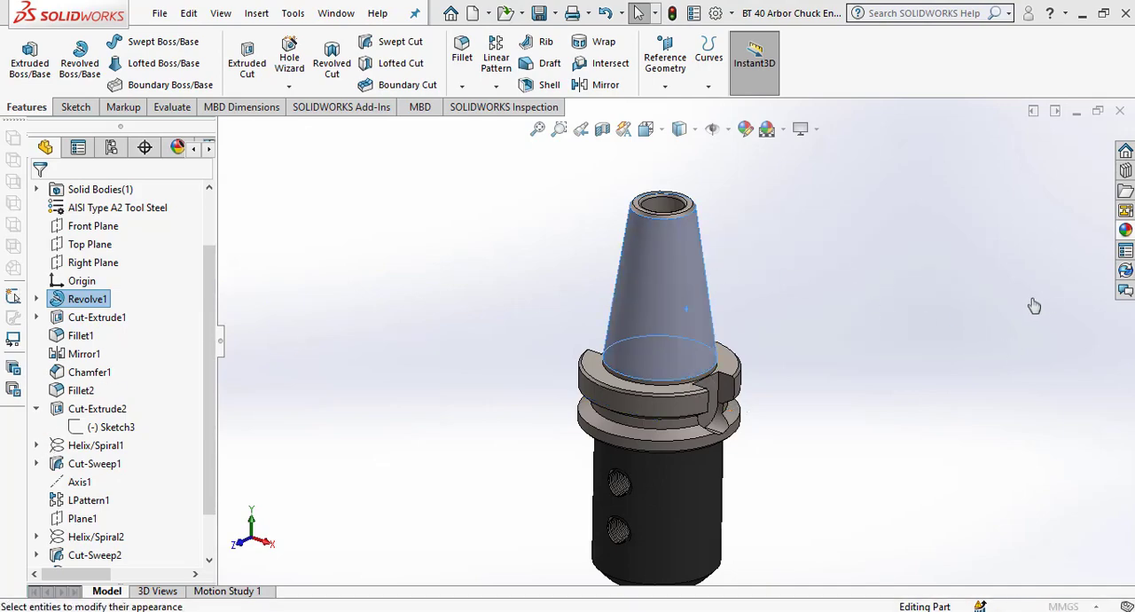
pyautogui.click(873, 161)
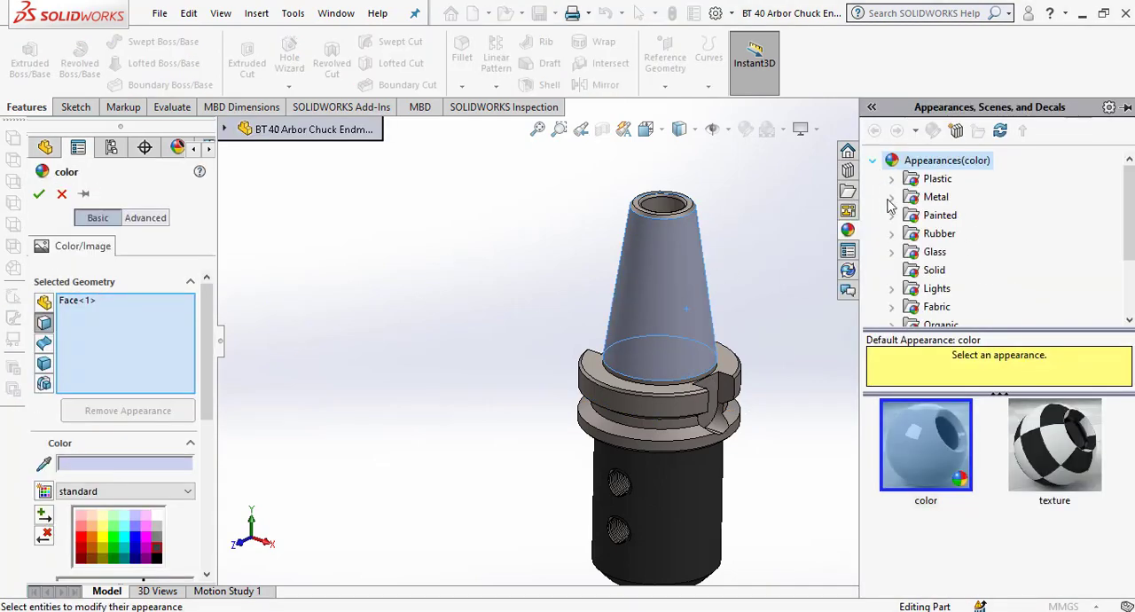
pyautogui.click(892, 197)
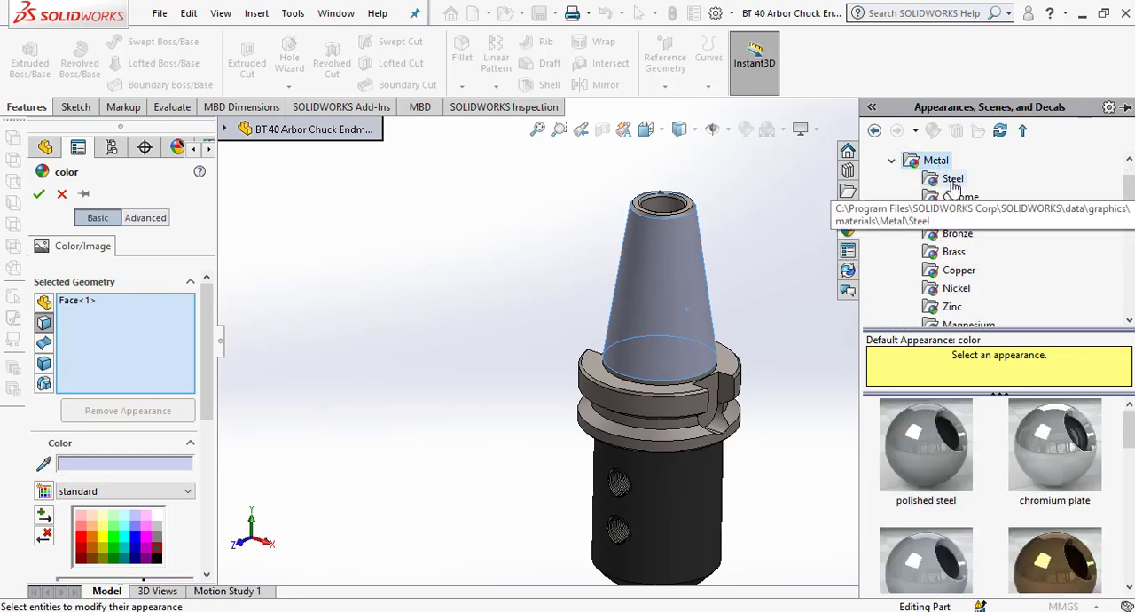
pyautogui.click(952, 181)
# Browse the steel appearances and try burnished steel on the taper face.
pyautogui.scroll(-2, 1038, 487)
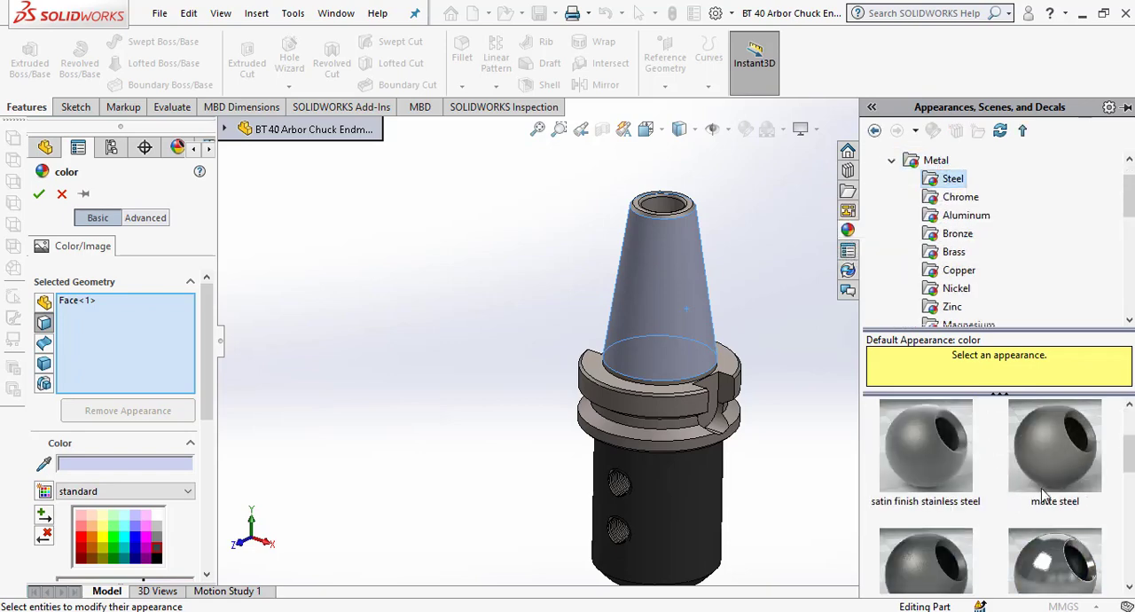
pyautogui.scroll(1, 1044, 497)
pyautogui.scroll(-1, 1044, 497)
pyautogui.scroll(1, 914, 530)
pyautogui.scroll(-3, 896, 542)
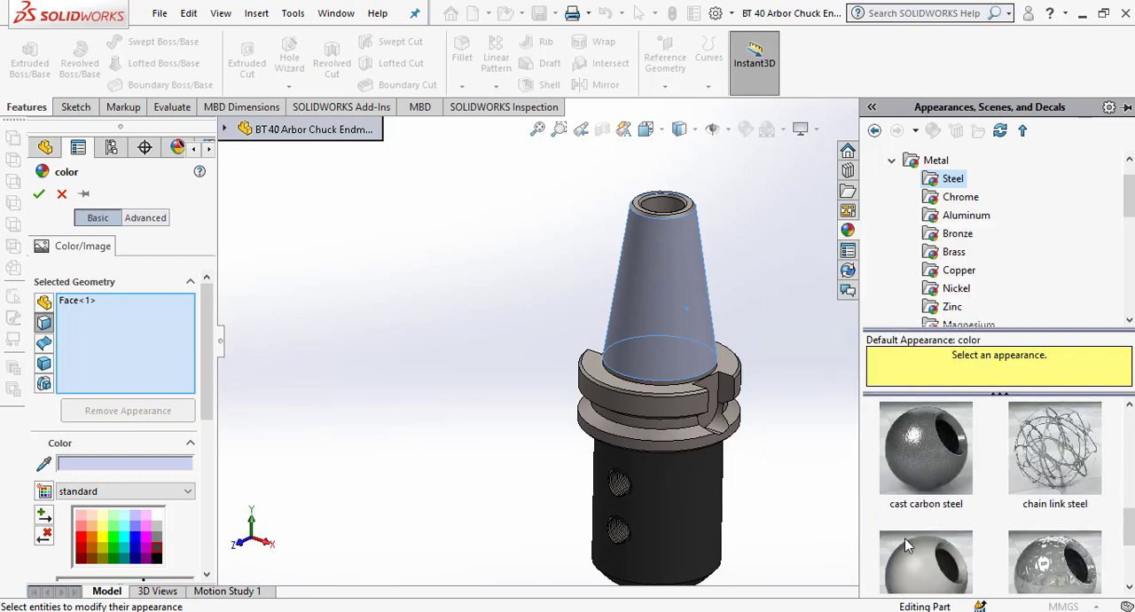
pyautogui.scroll(-2, 907, 545)
pyautogui.moveTo(1081, 505)
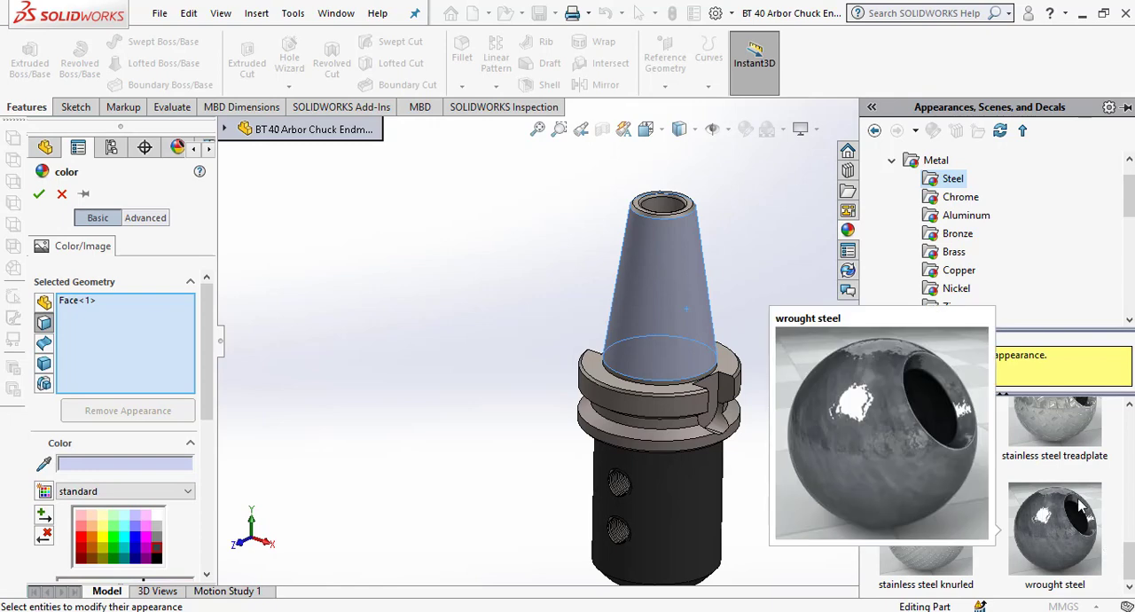
pyautogui.scroll(3, 1123, 493)
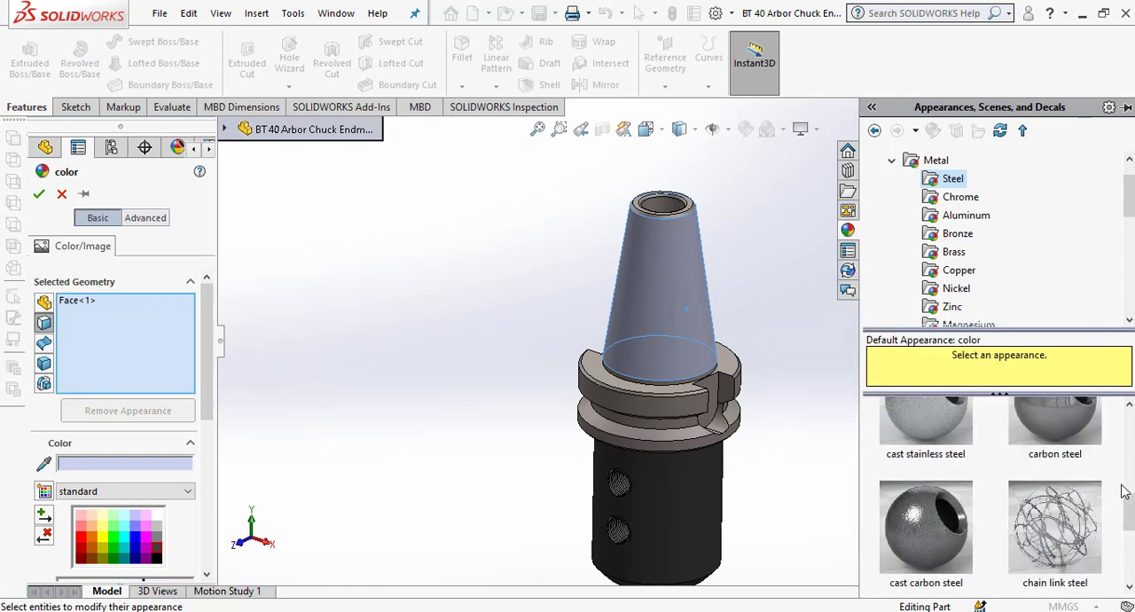
pyautogui.scroll(1, 1123, 493)
pyautogui.scroll(1, 1123, 493)
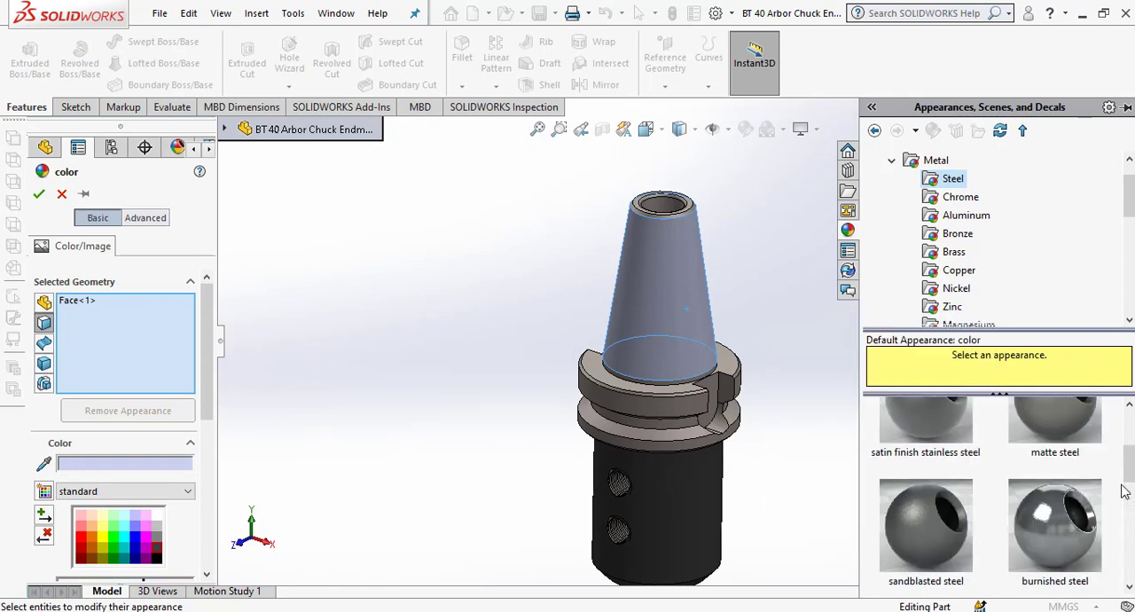
pyautogui.click(1056, 551)
pyautogui.scroll(-1, 691, 412)
pyautogui.scroll(-1, 700, 422)
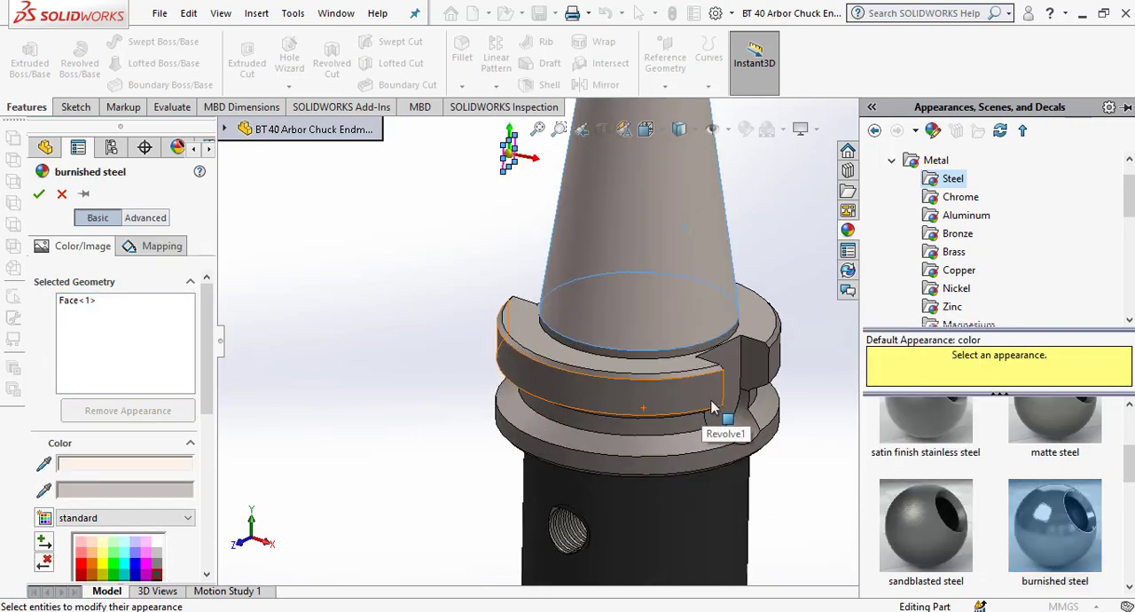
# Apply the polished steel appearance to the conical taper face.
pyautogui.scroll(2, 710, 426)
pyautogui.scroll(1, 942, 476)
pyautogui.click(942, 477)
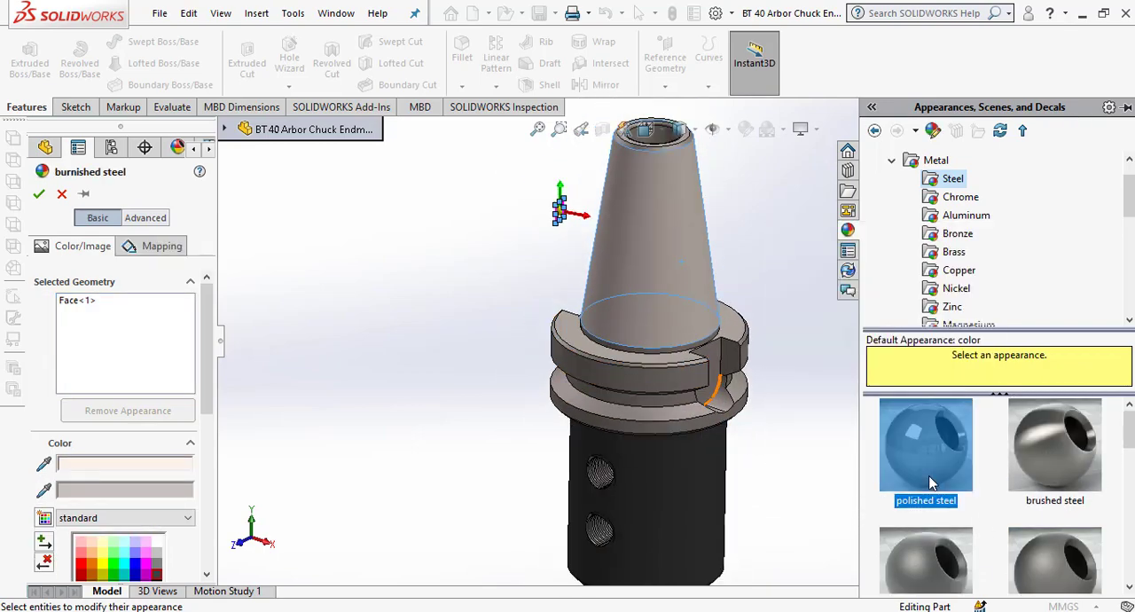
pyautogui.scroll(-1, 642, 329)
pyautogui.scroll(2, 706, 242)
pyautogui.scroll(-4, 697, 358)
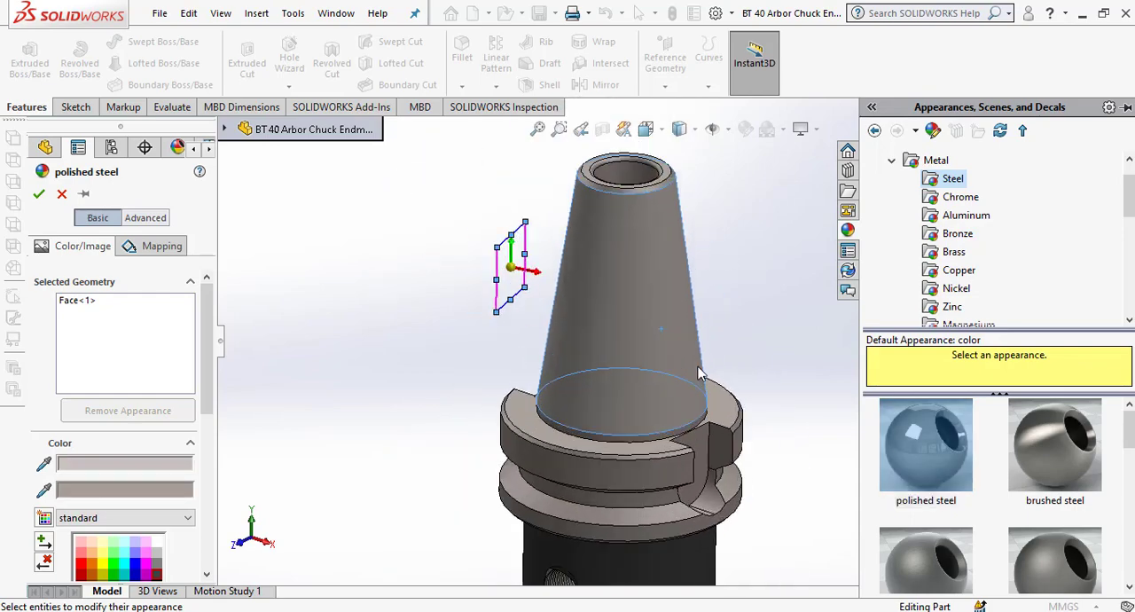
pyautogui.click(557, 352)
pyautogui.scroll(4, 647, 347)
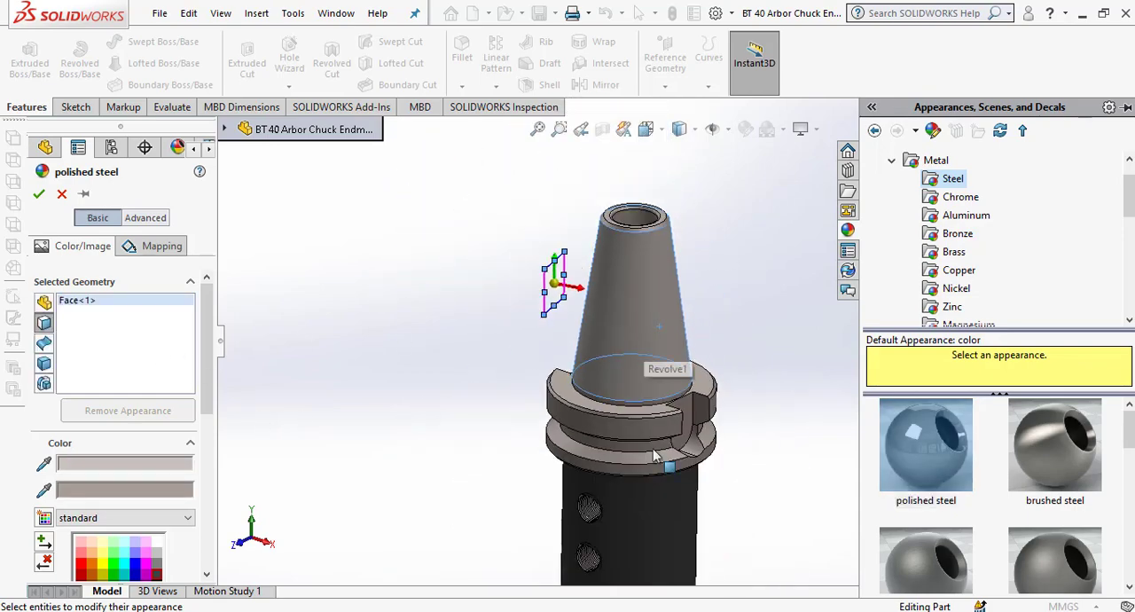
# Add the flange groove's bottom faces on both sides of the drive slot to the polished steel appearance and accept it.
pyautogui.scroll(-3, 654, 456)
pyautogui.moveTo(714, 402); pyautogui.dragTo(693, 362, button='middle')
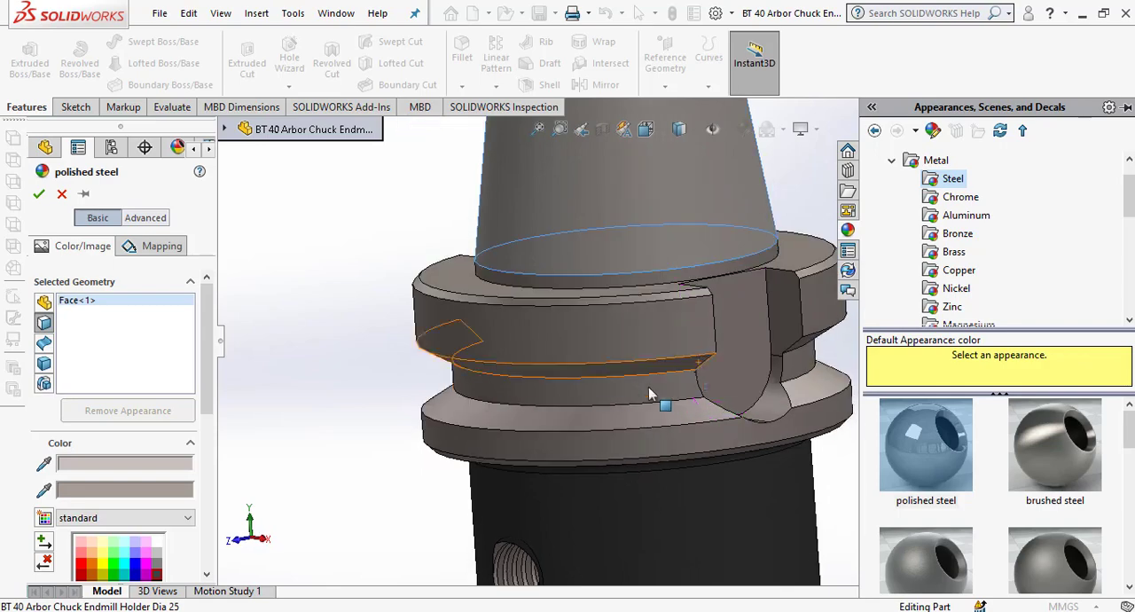
pyautogui.click(639, 391)
pyautogui.scroll(1, 778, 389)
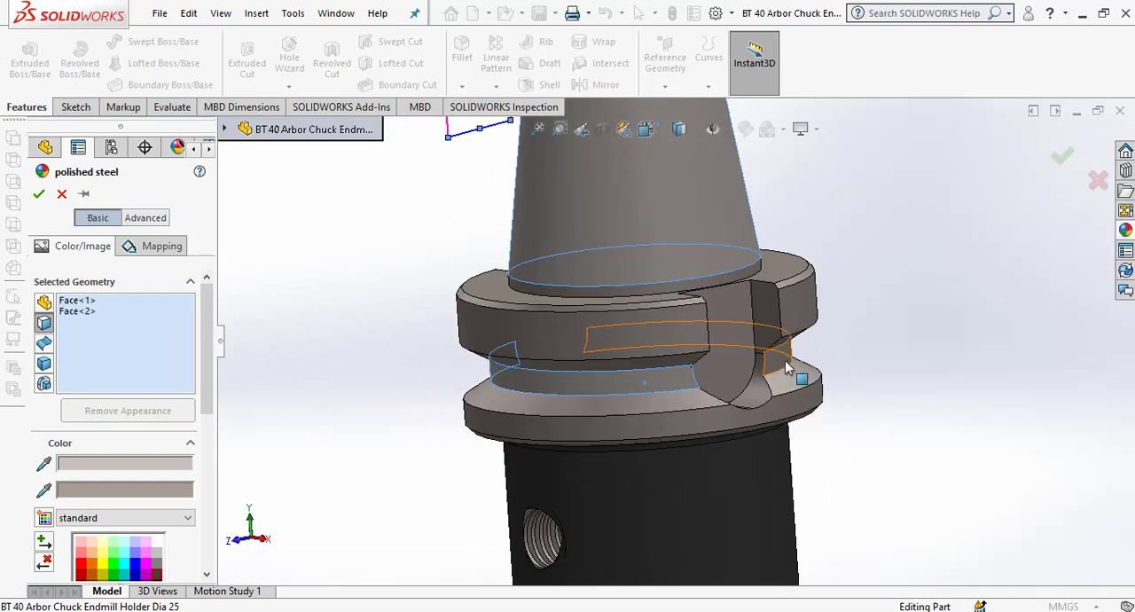
pyautogui.click(781, 358)
pyautogui.moveTo(824, 347); pyautogui.dragTo(758, 337, button='middle')
pyautogui.click(39, 193)
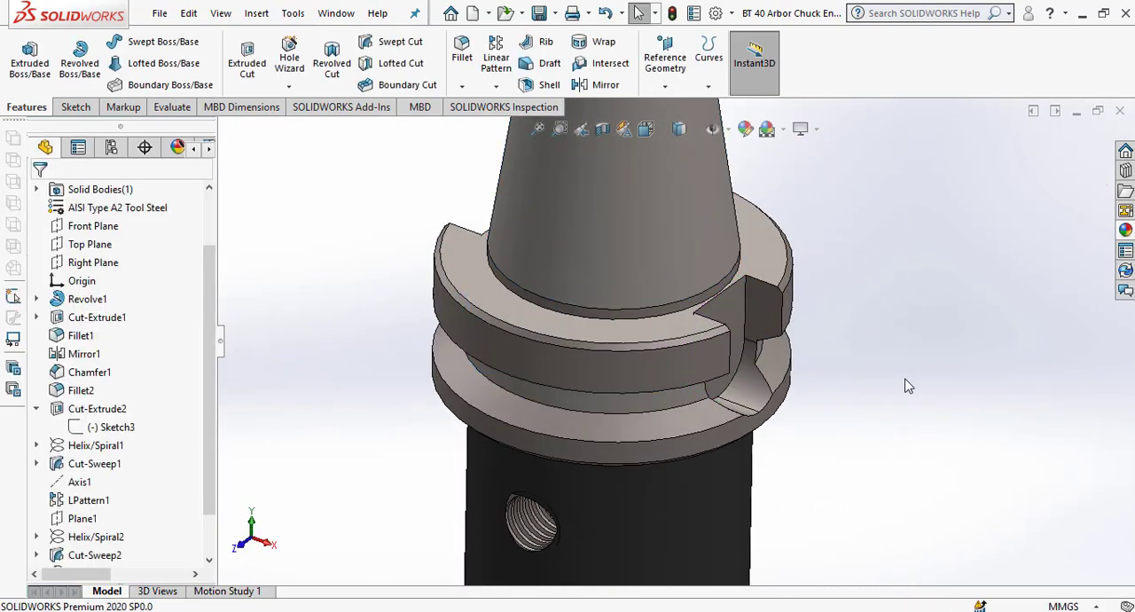
# Inspect the finished holder from the flange to the taper's threaded bore and save the part.
pyautogui.scroll(5, 805, 387)
pyautogui.moveTo(780, 405); pyautogui.dragTo(819, 452, button='middle')
pyautogui.scroll(5, 704, 287)
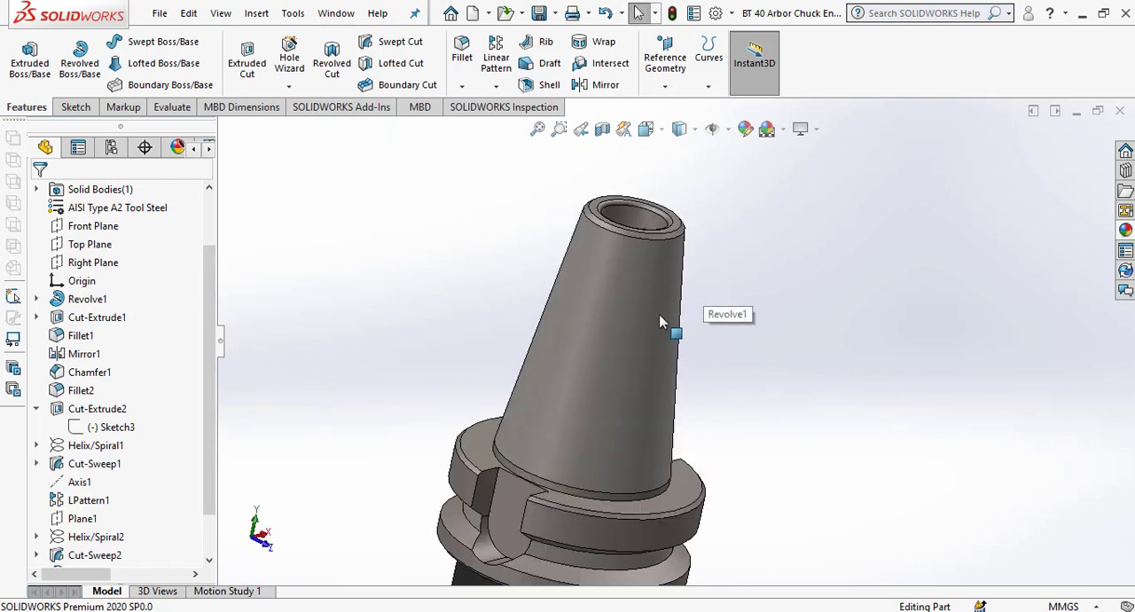
pyautogui.scroll(-3, 658, 216)
pyautogui.moveTo(651, 244); pyautogui.dragTo(633, 328, button='middle')
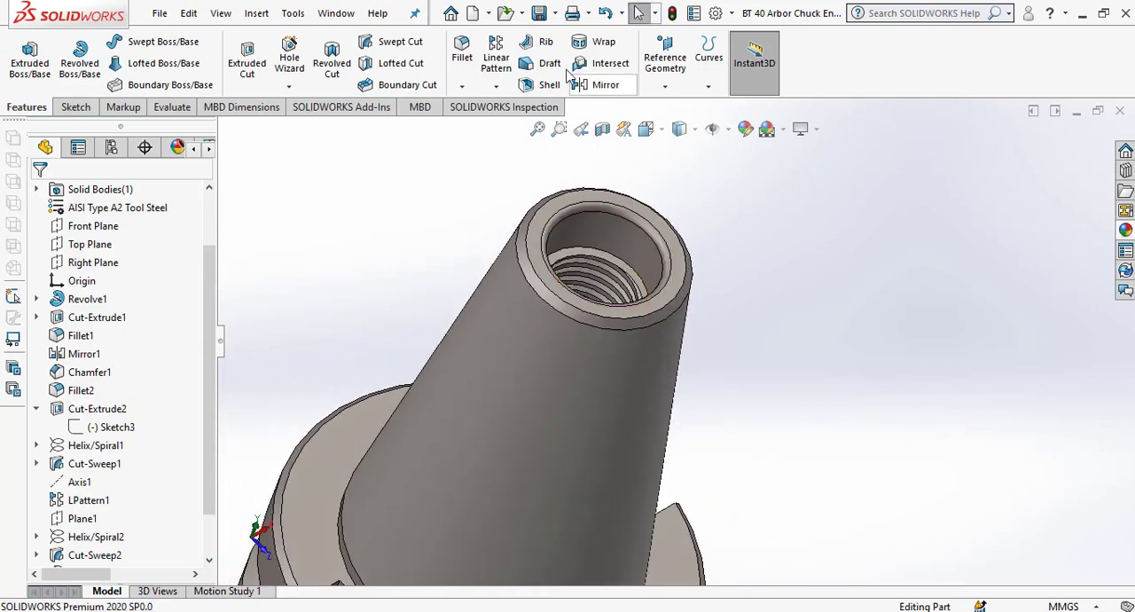
pyautogui.click(538, 17)
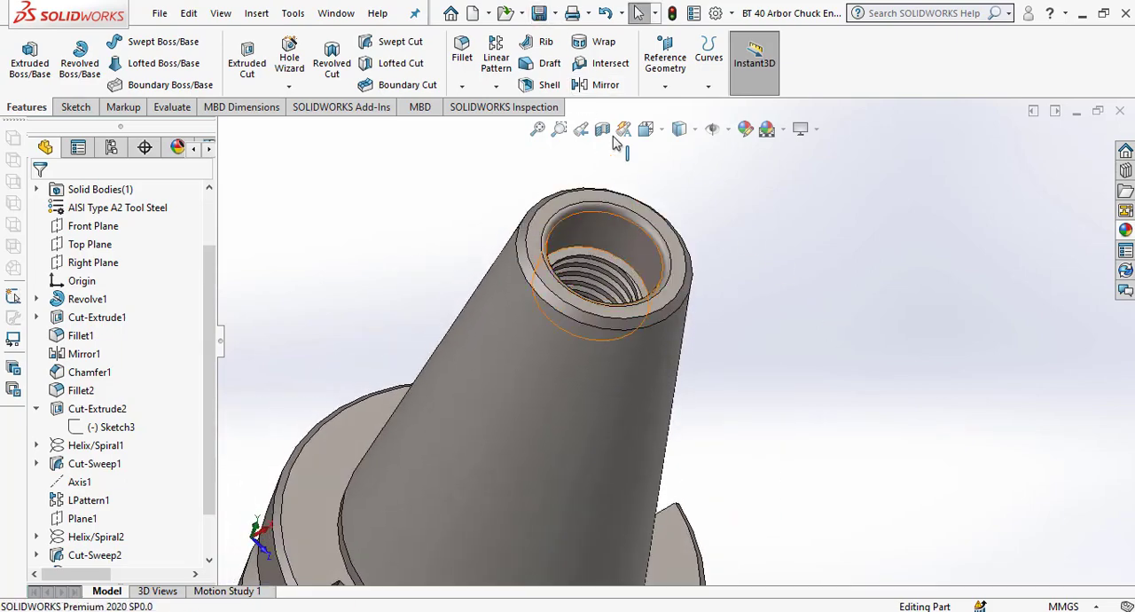
# Create a new part document and switch to Paint to view the JIS B6339 pull stud dimension table.
pyautogui.click(473, 13)
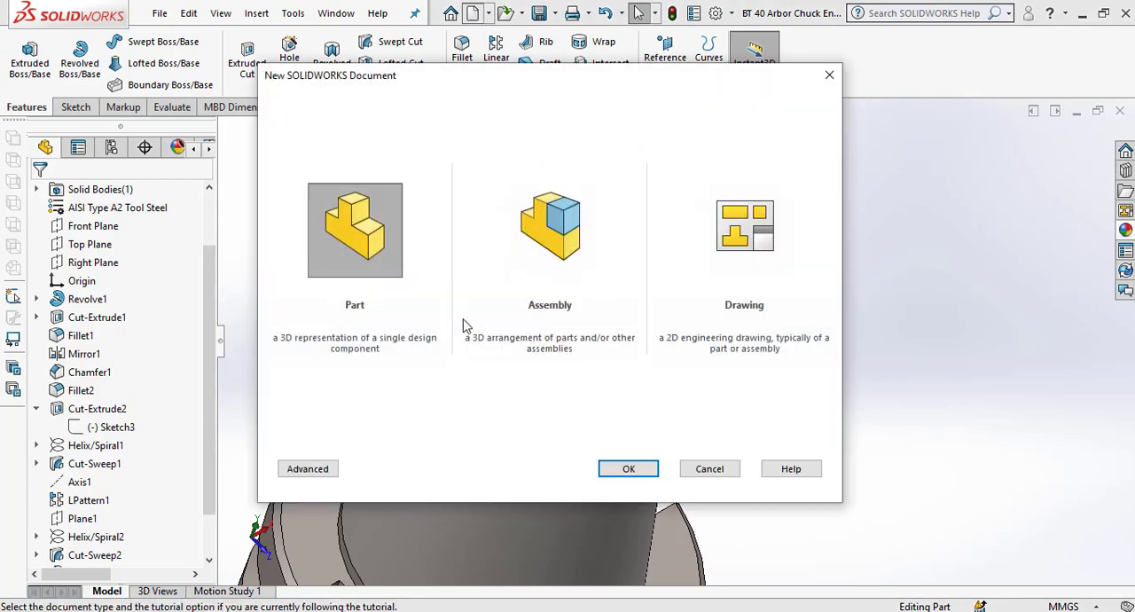
pyautogui.doubleClick(376, 241)
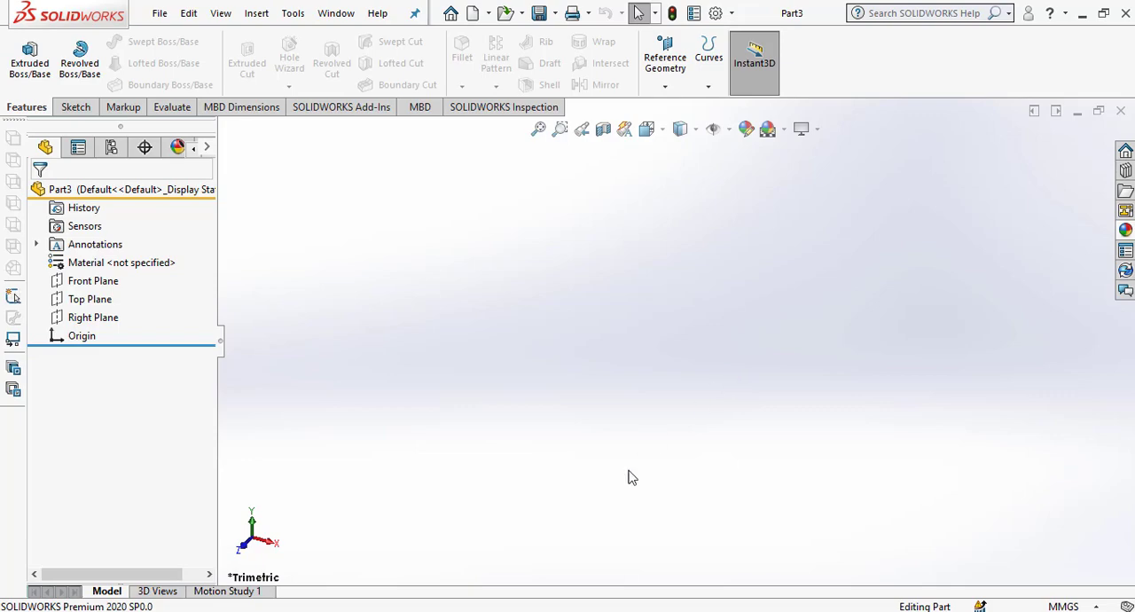
pyautogui.hotkey('alt', 'Tab')
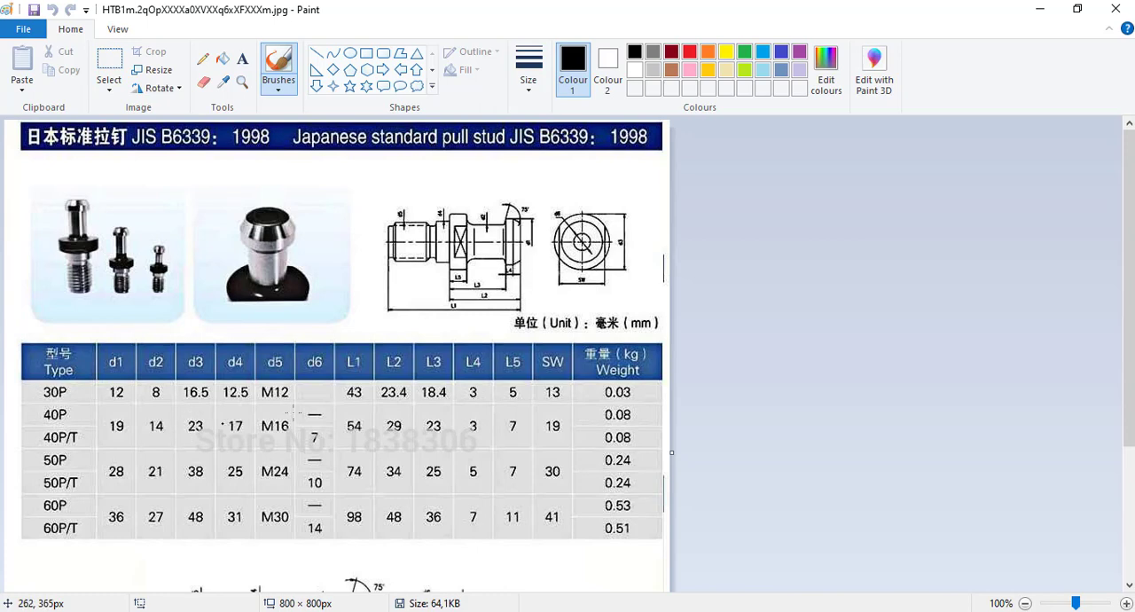
# Switch to SOLIDWORKS and sketch a corner rectangle about 24 mm wide and 60 mm tall around the origin on the Front Plane.
pyautogui.click(1036, 9)
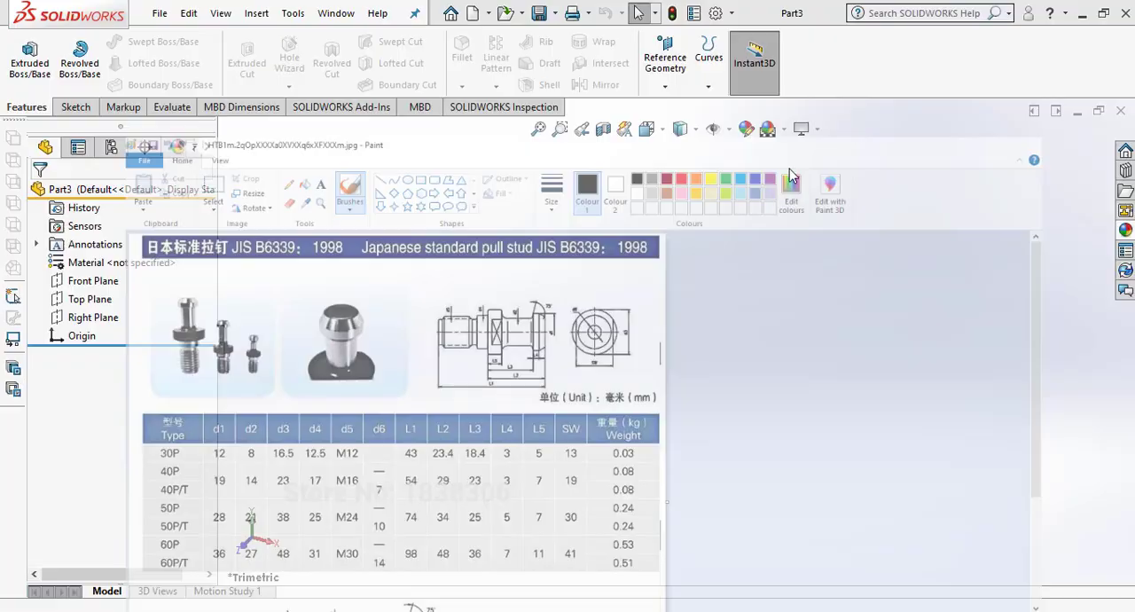
pyautogui.click(90, 281)
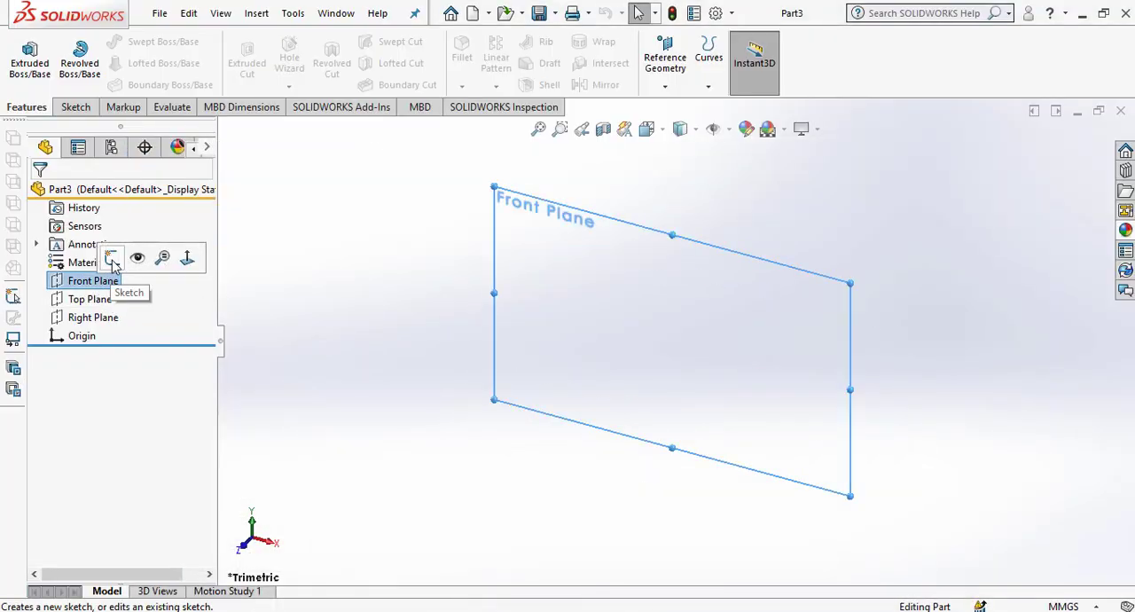
pyautogui.click(111, 258)
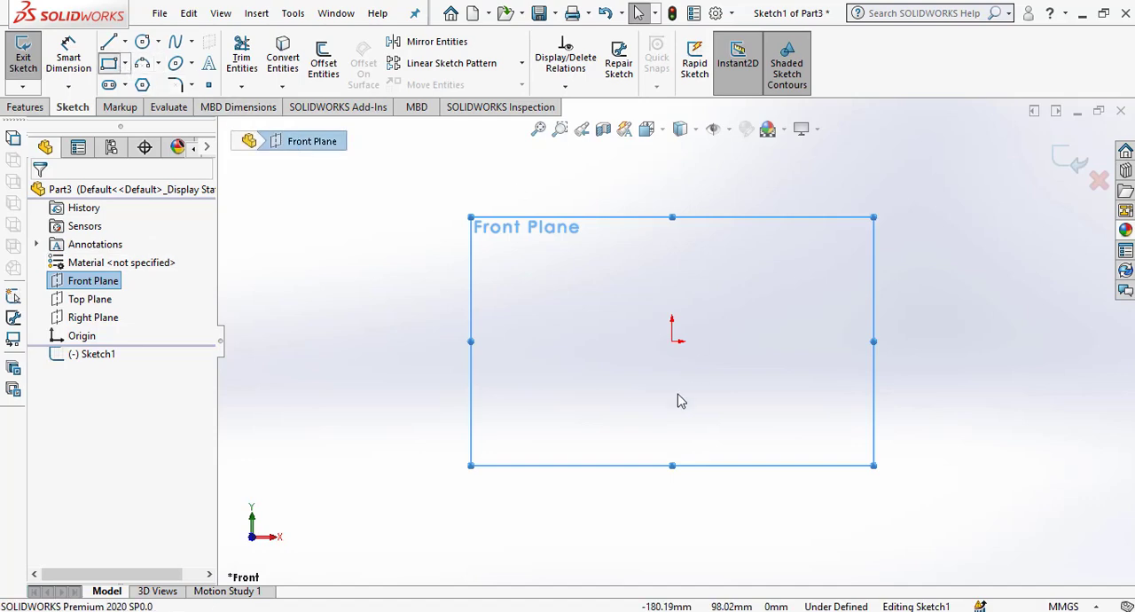
pyautogui.click(648, 266)
pyautogui.click(701, 403)
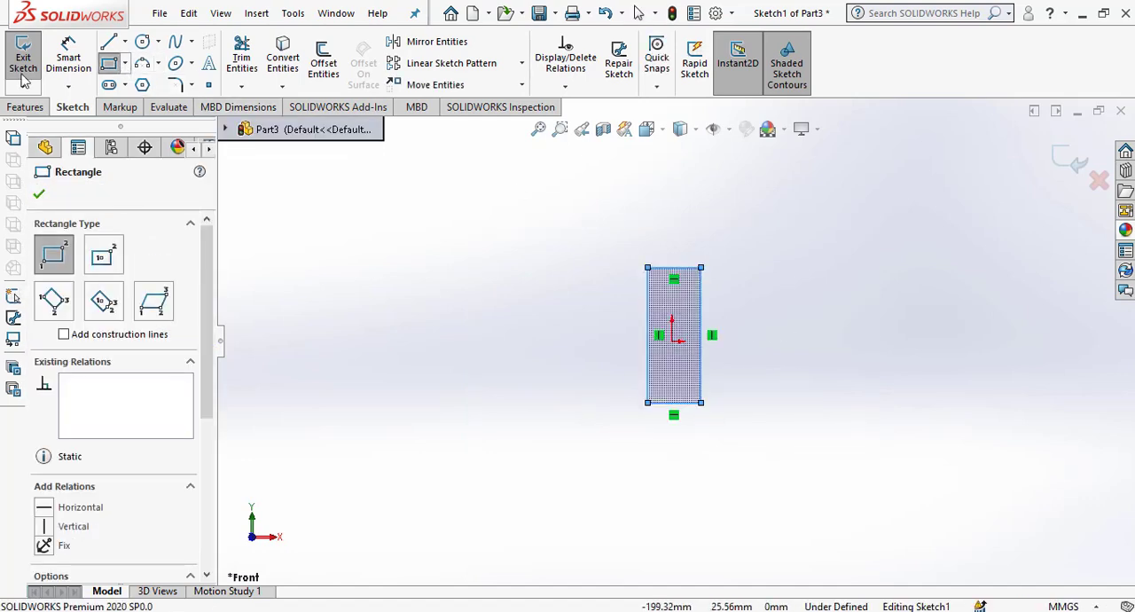
# Dimension the rectangle's height and set it to 54 mm, the 40P pull stud's L1 in the Paint reference table.
pyautogui.click(69, 55)
pyautogui.click(692, 404)
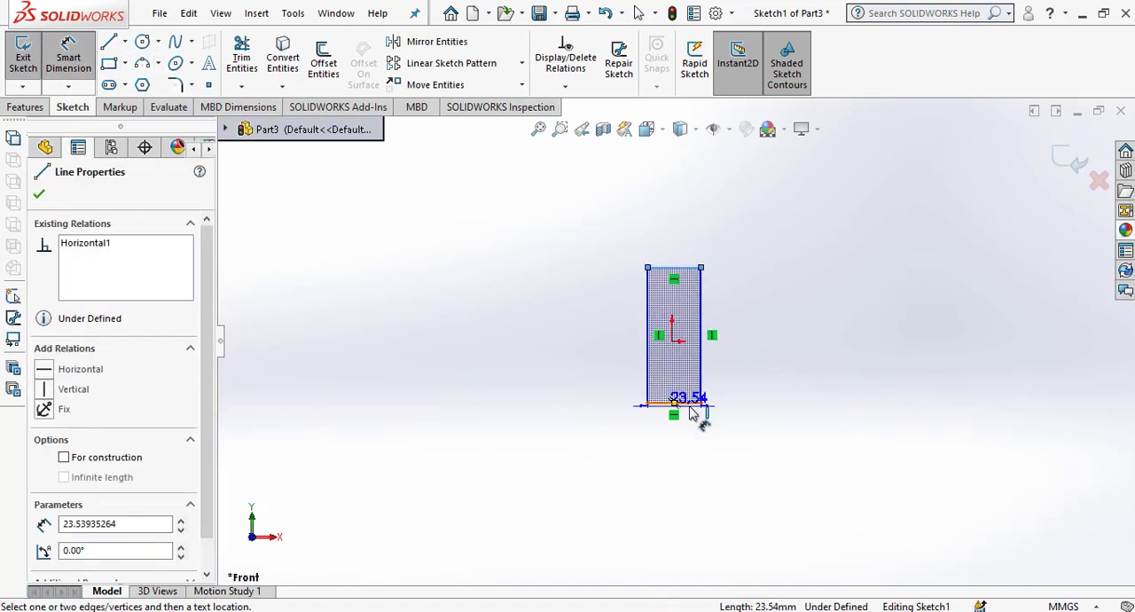
pyautogui.click(690, 405)
pyautogui.click(743, 332)
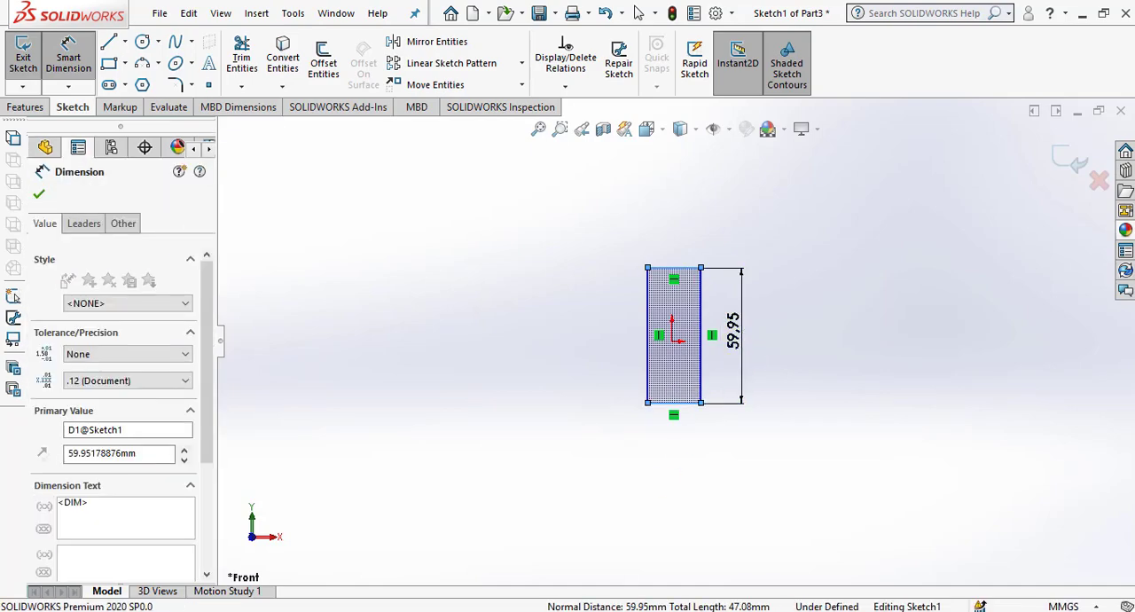
pyautogui.hotkey('alt', 'Tab')
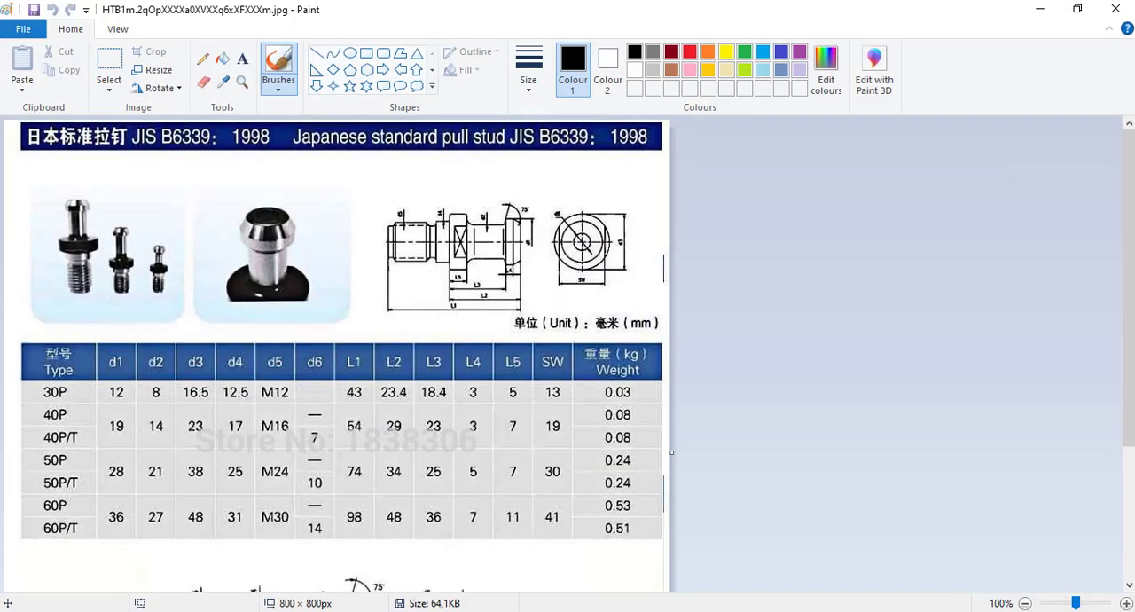
pyautogui.hotkey('alt', 'Tab')
pyautogui.click(694, 350)
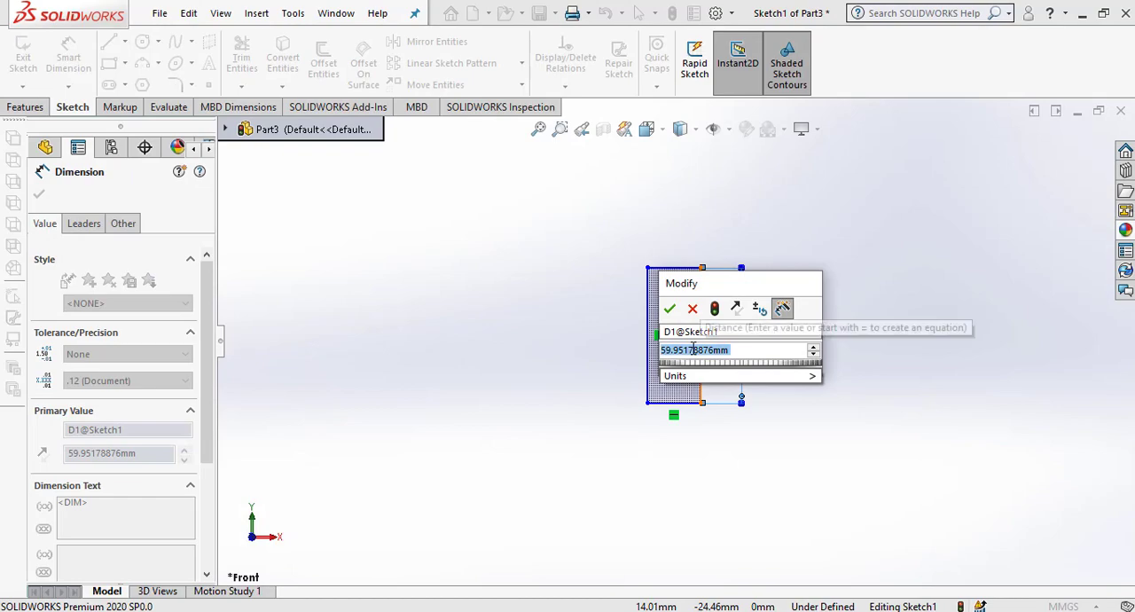
pyautogui.write('54')
pyautogui.press('Return')
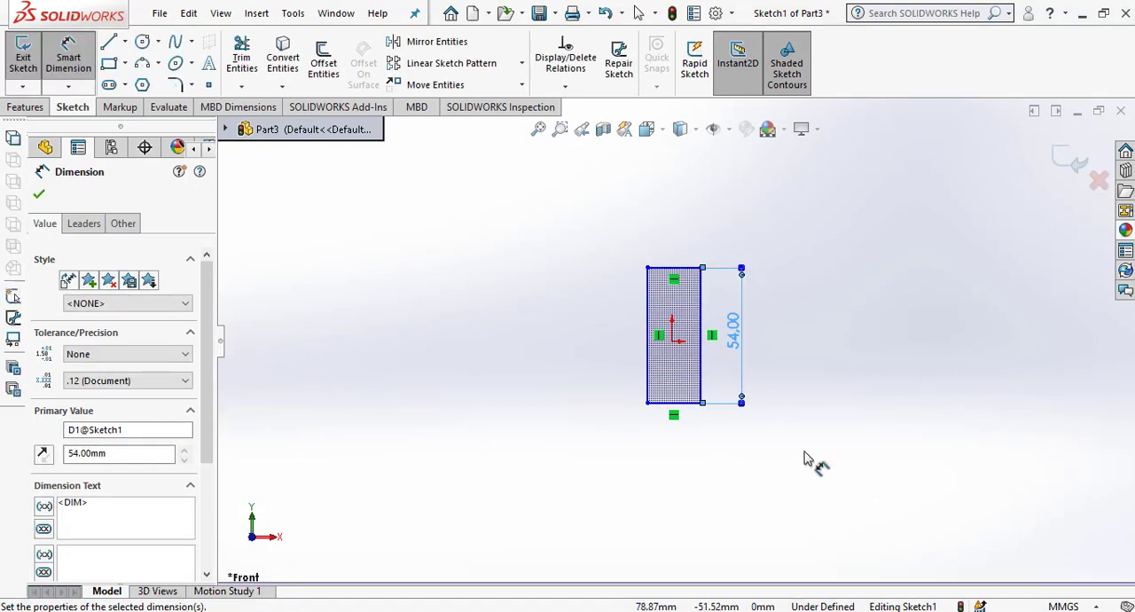
pyautogui.click(805, 459)
# Look up d3 in the Paint reference table and dimension the rectangle's width at 23 mm.
pyautogui.moveTo(571, 610)
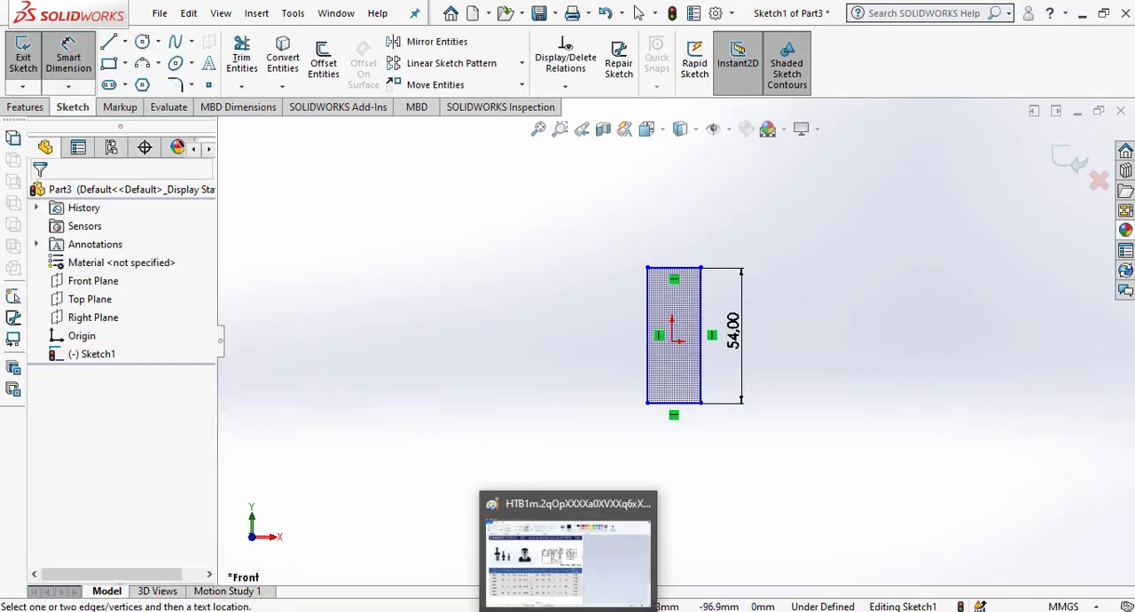
pyautogui.click(569, 585)
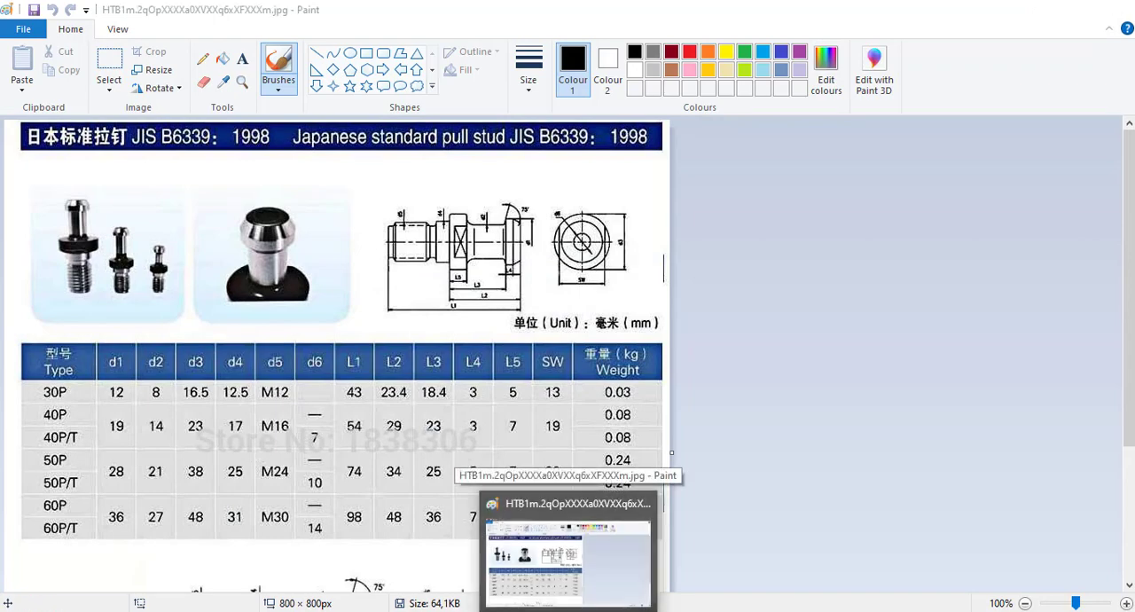
pyautogui.click(570, 611)
pyautogui.click(679, 269)
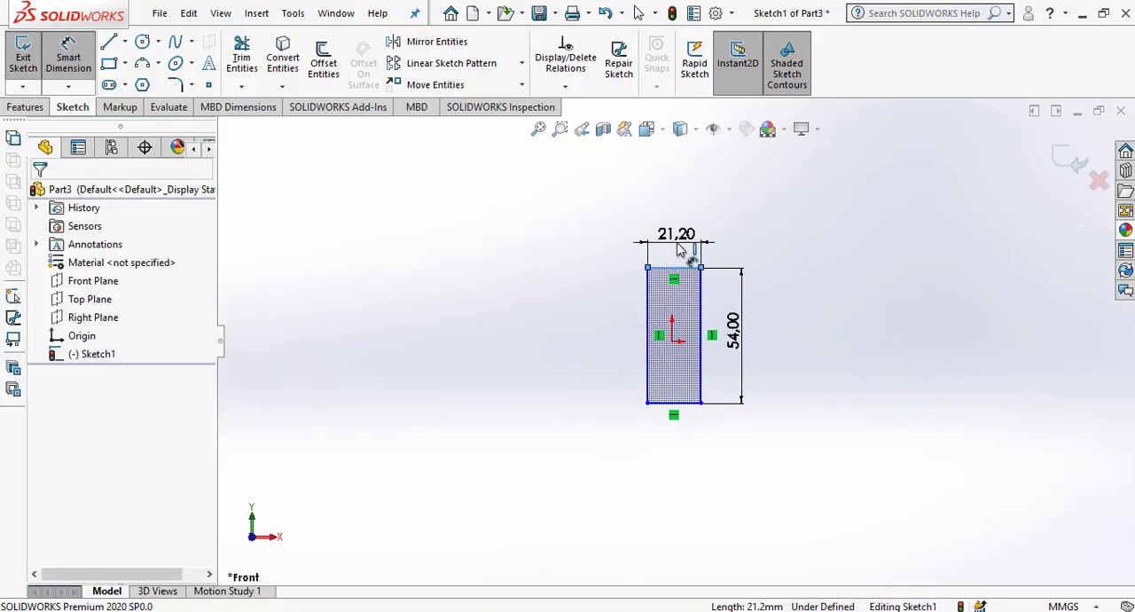
pyautogui.click(674, 232)
pyautogui.write('23')
pyautogui.press('Return')
pyautogui.click(824, 403)
# Dimension the horizontal distance from the rectangle's right edge to the origin as 23/2 mm.
pyautogui.scroll(-2, 779, 360)
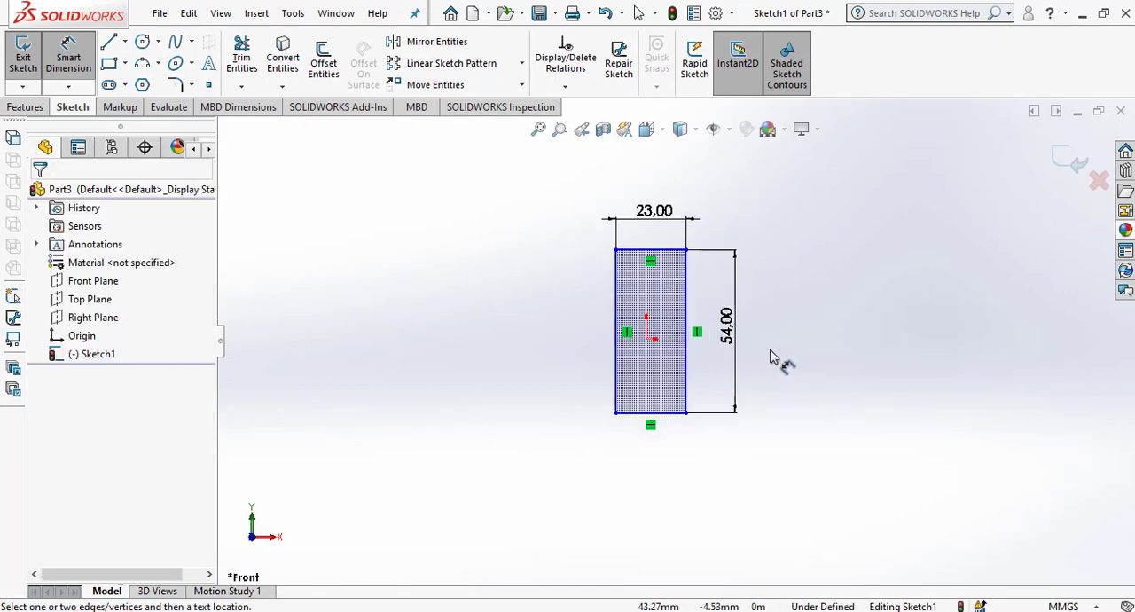
pyautogui.click(664, 359)
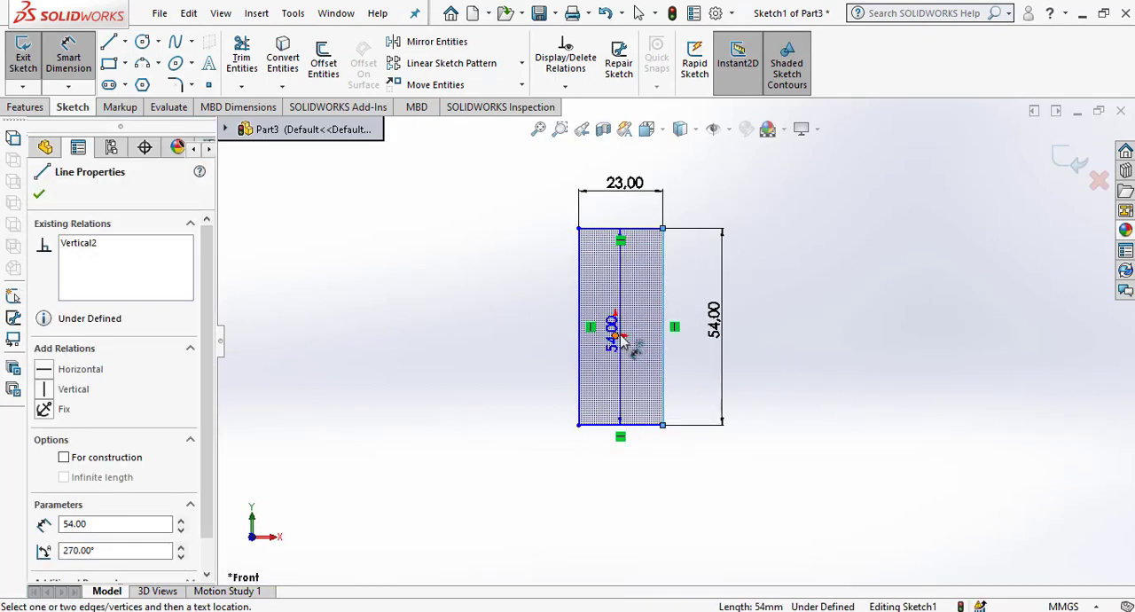
pyautogui.click(615, 337)
pyautogui.click(645, 477)
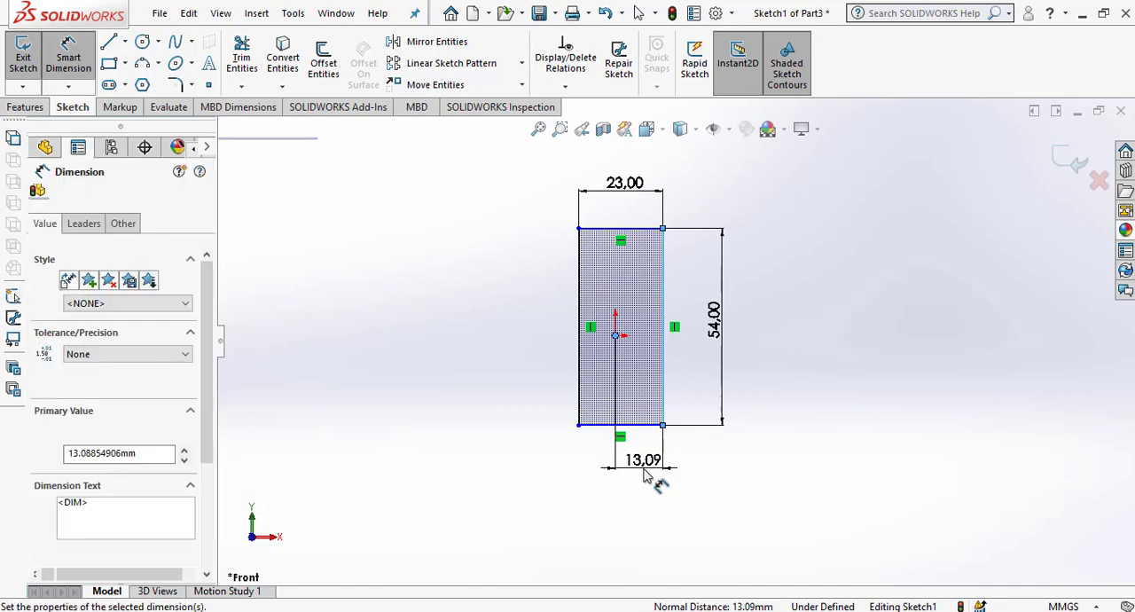
pyautogui.write('23/2')
pyautogui.press('Return')
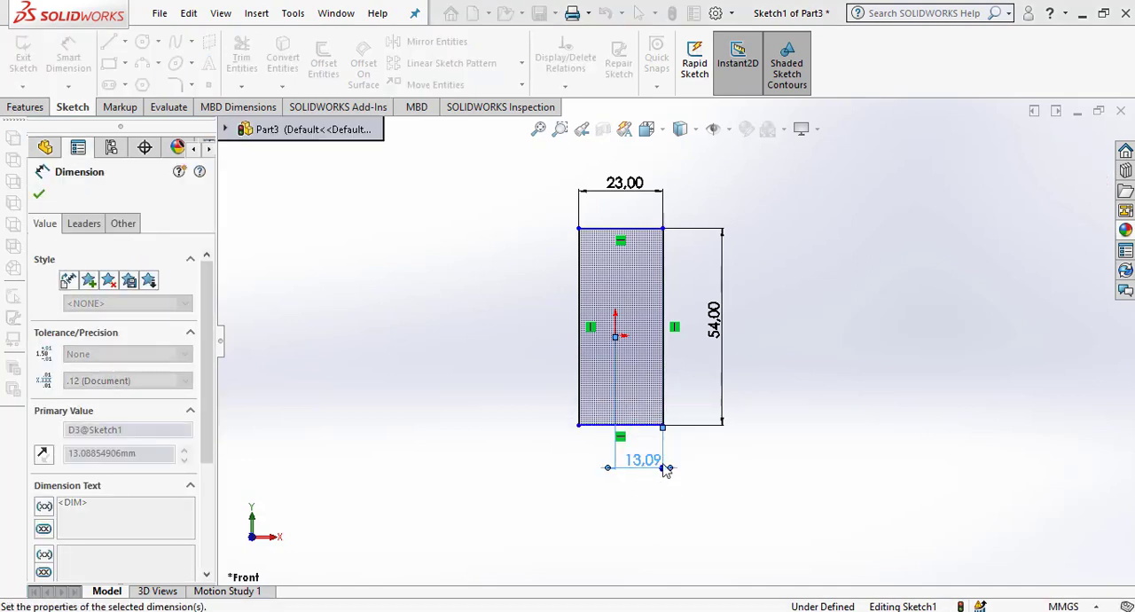
# Dimension the vertical distance from the rectangle's top edge to the origin at 27 mm, dismissing the Internet Download Manager message.
pyautogui.click(636, 231)
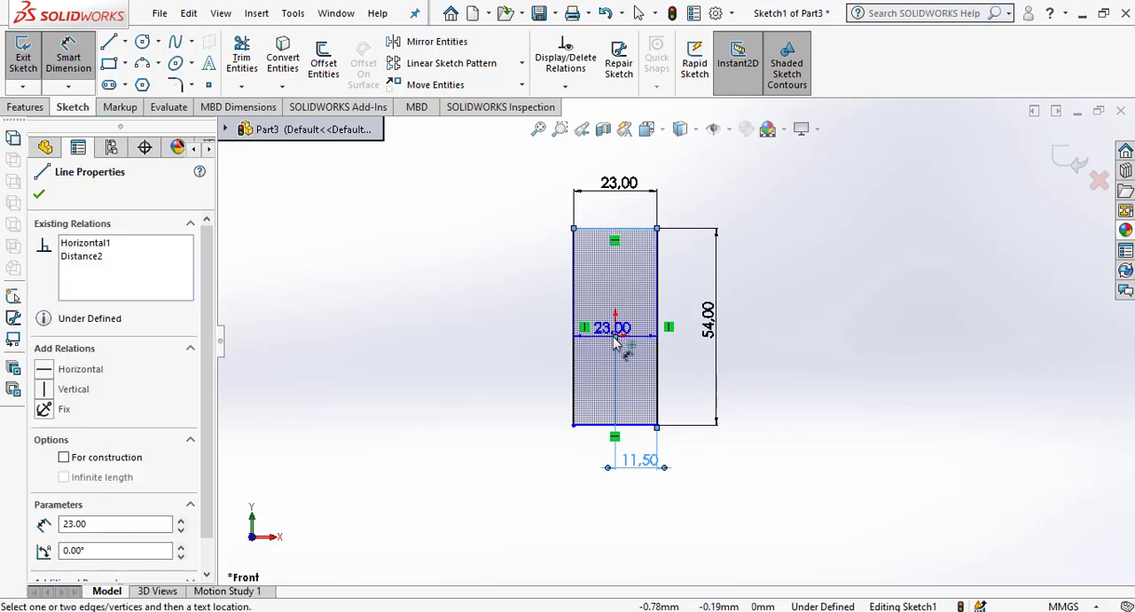
pyautogui.click(616, 337)
pyautogui.click(691, 304)
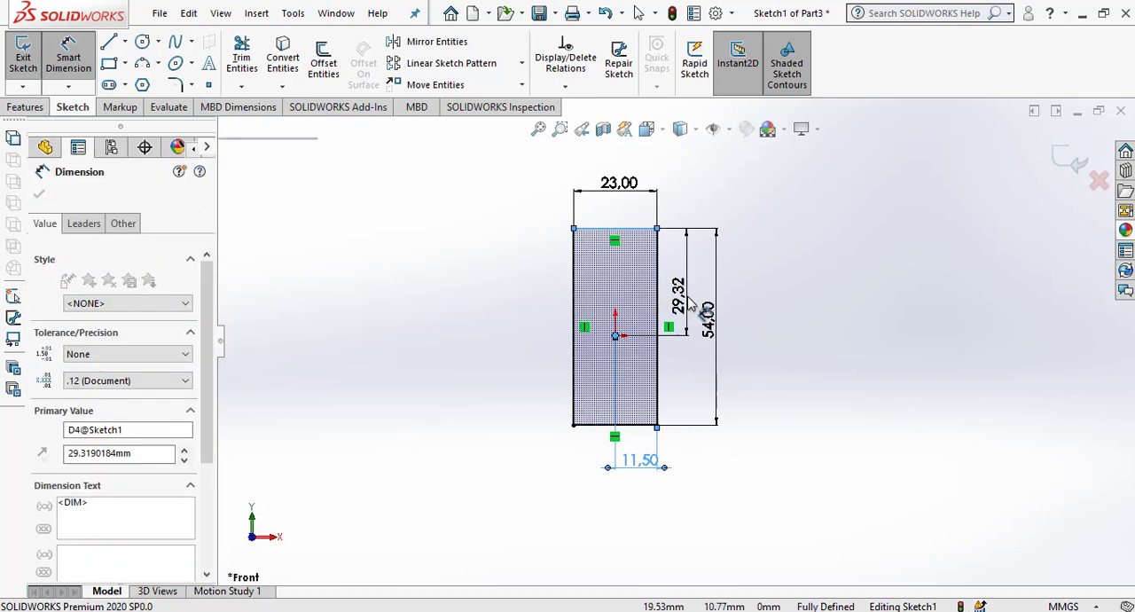
pyautogui.click(696, 383)
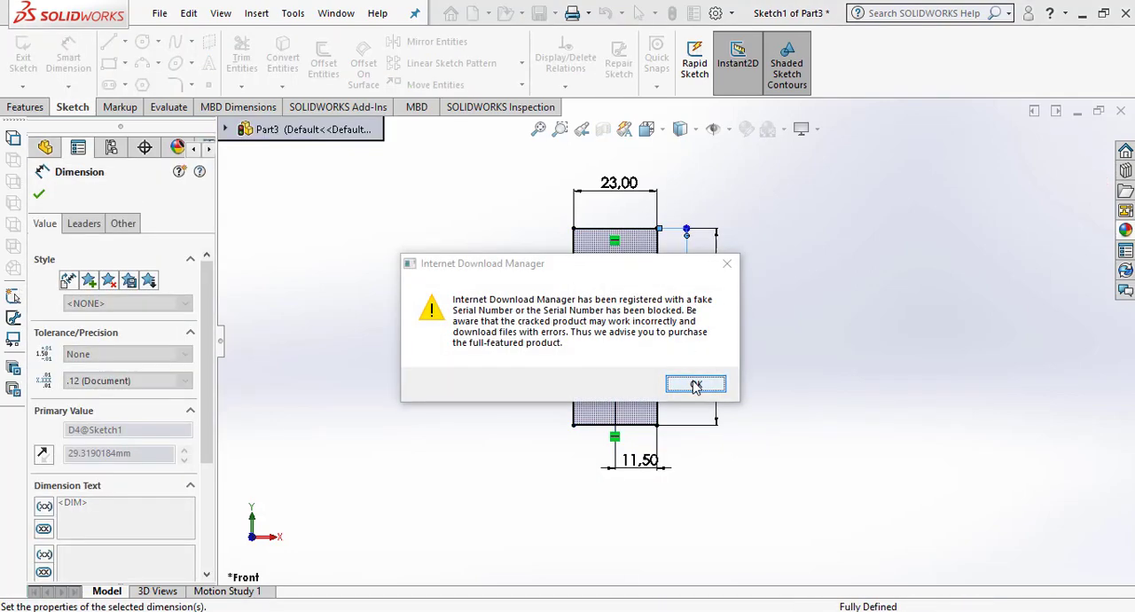
pyautogui.click(774, 354)
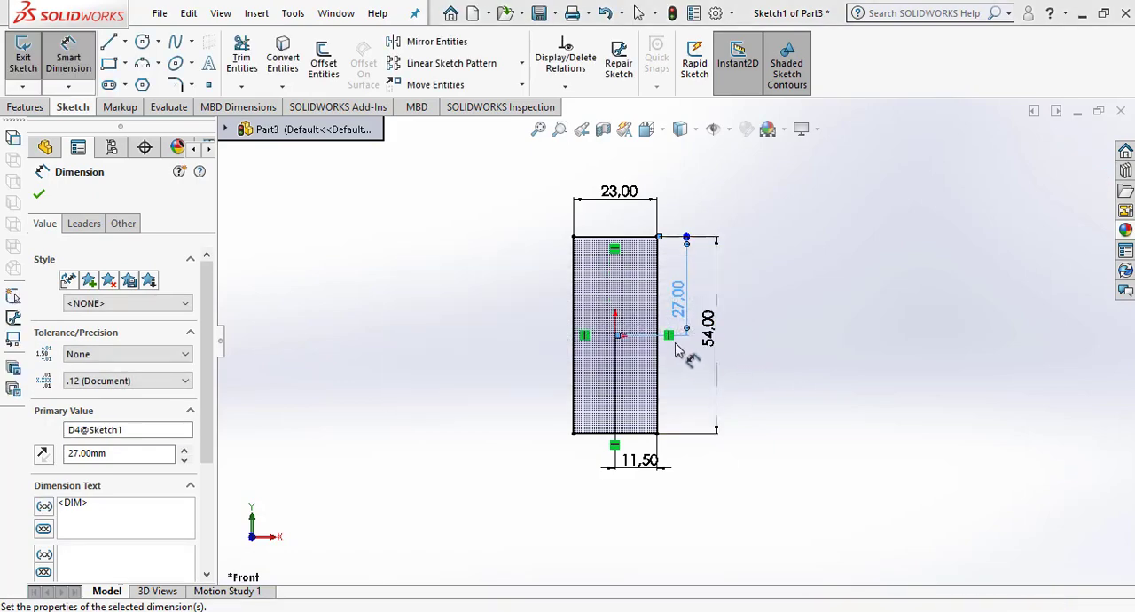
# Draw a vertical line between the midpoints of the rectangle's bottom and top edges and make it construction geometry.
pyautogui.scroll(-1, 679, 344)
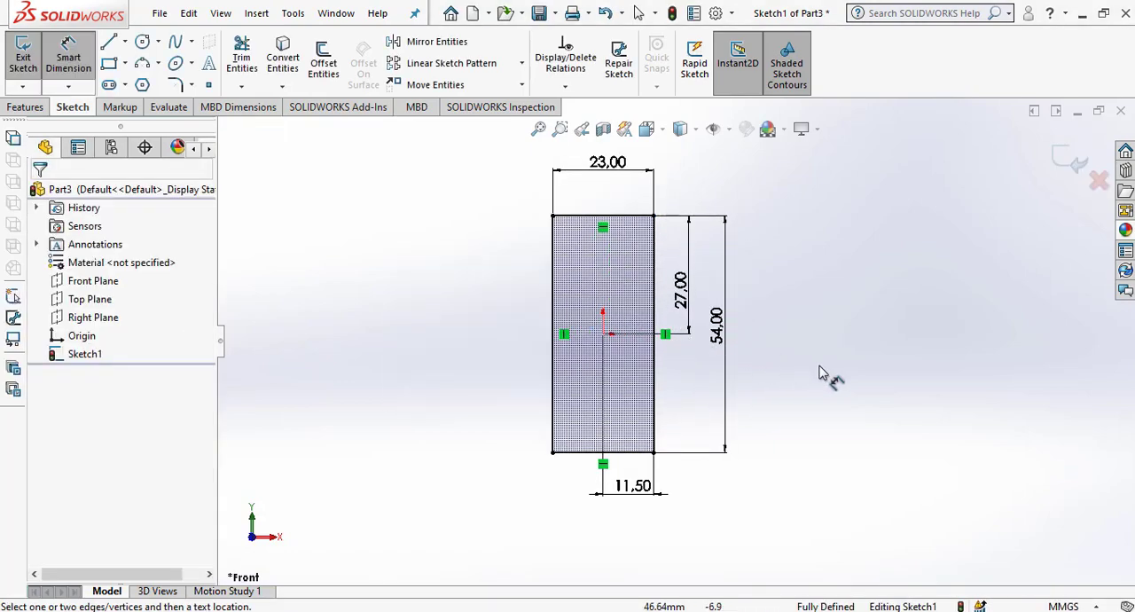
pyautogui.click(109, 41)
pyautogui.click(603, 453)
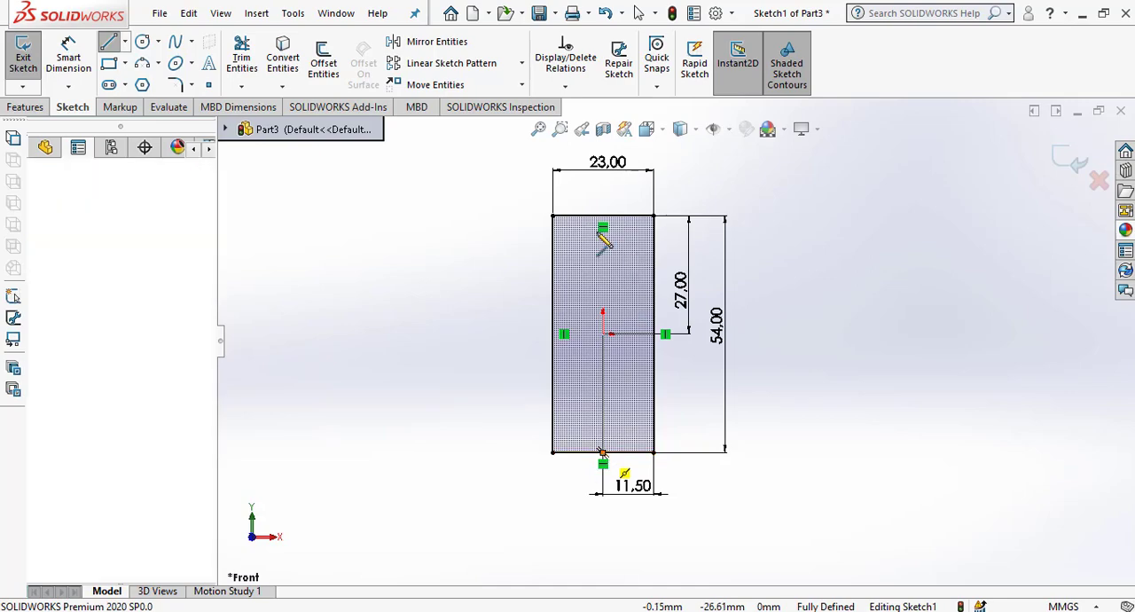
pyautogui.click(603, 216)
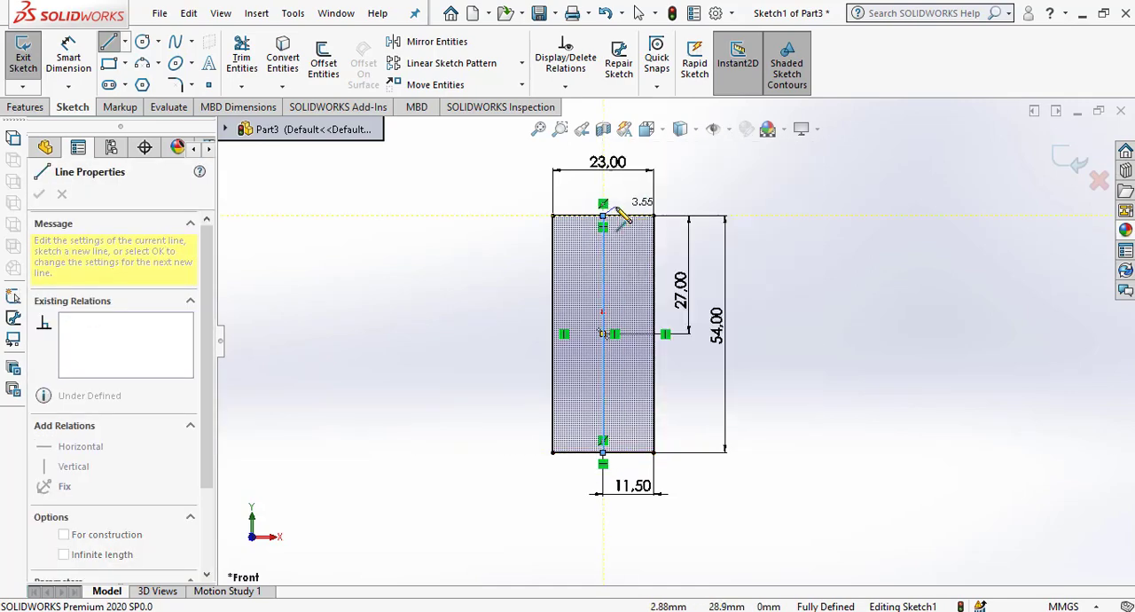
pyautogui.rightClick(620, 196)
pyautogui.click(624, 212)
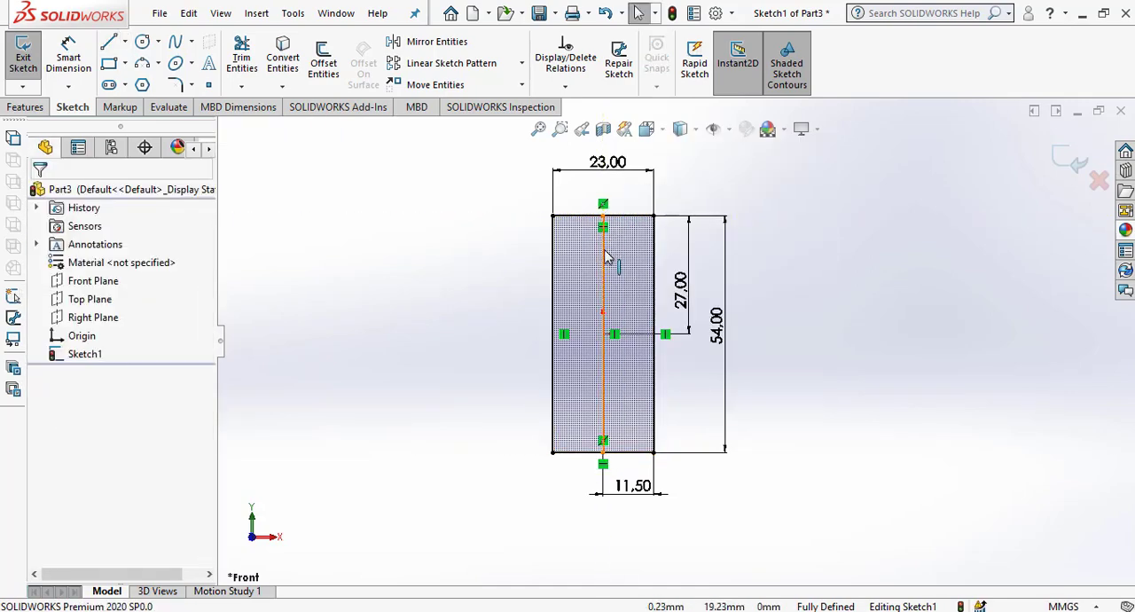
pyautogui.click(605, 249)
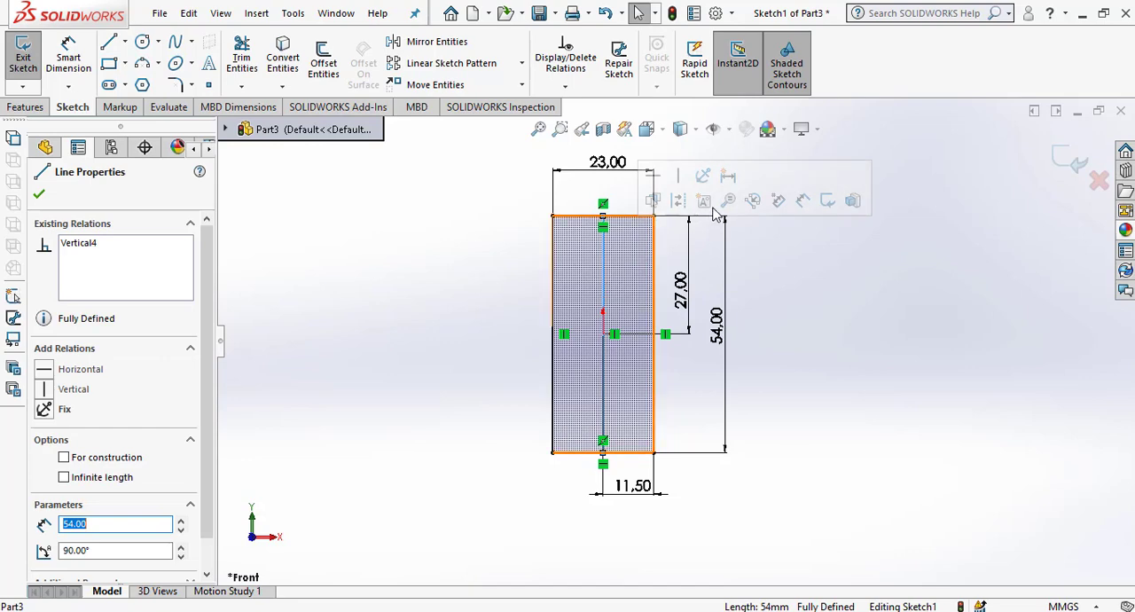
pyautogui.click(64, 458)
pyautogui.click(39, 194)
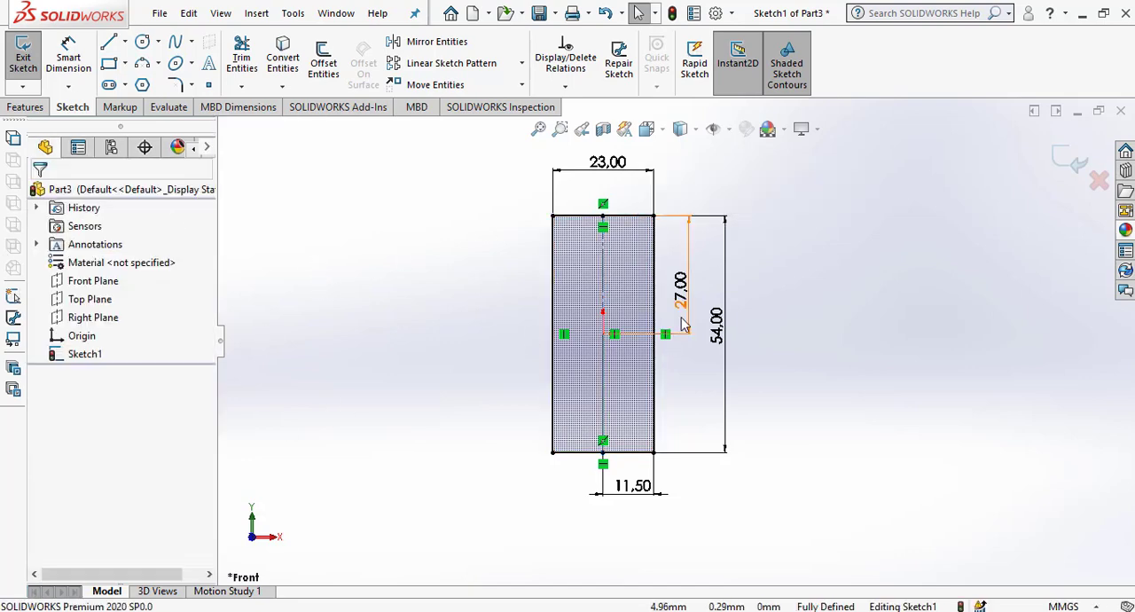
# Offset the rectangle's top edge 29 mm downward inside the rectangle with Offset Entities, leaving dimensions enabled.
pyautogui.scroll(-3, 704, 318)
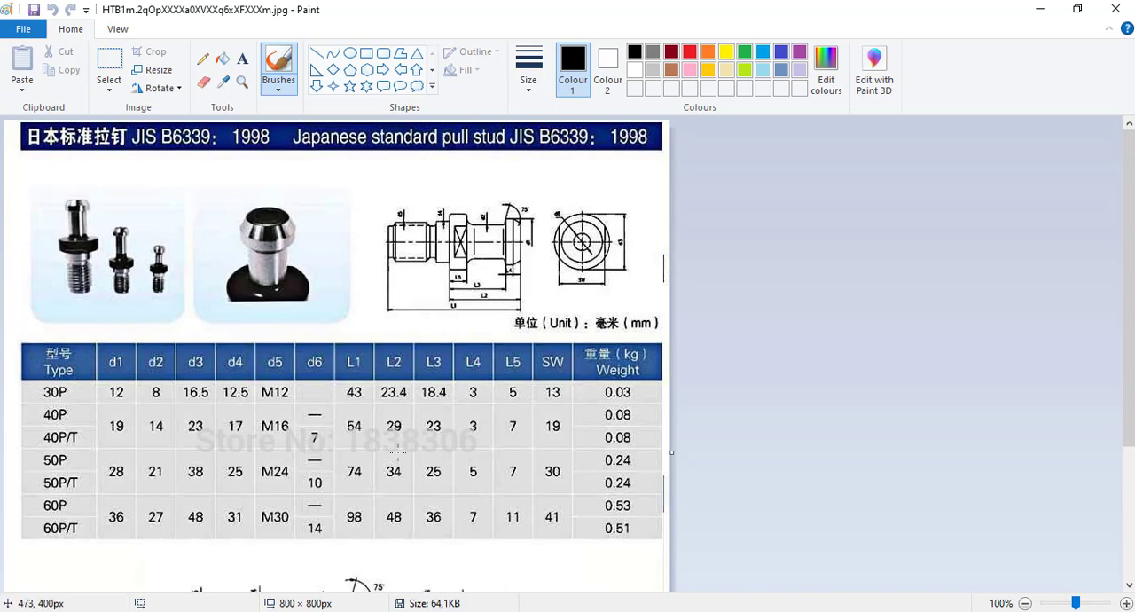
pyautogui.click(1036, 9)
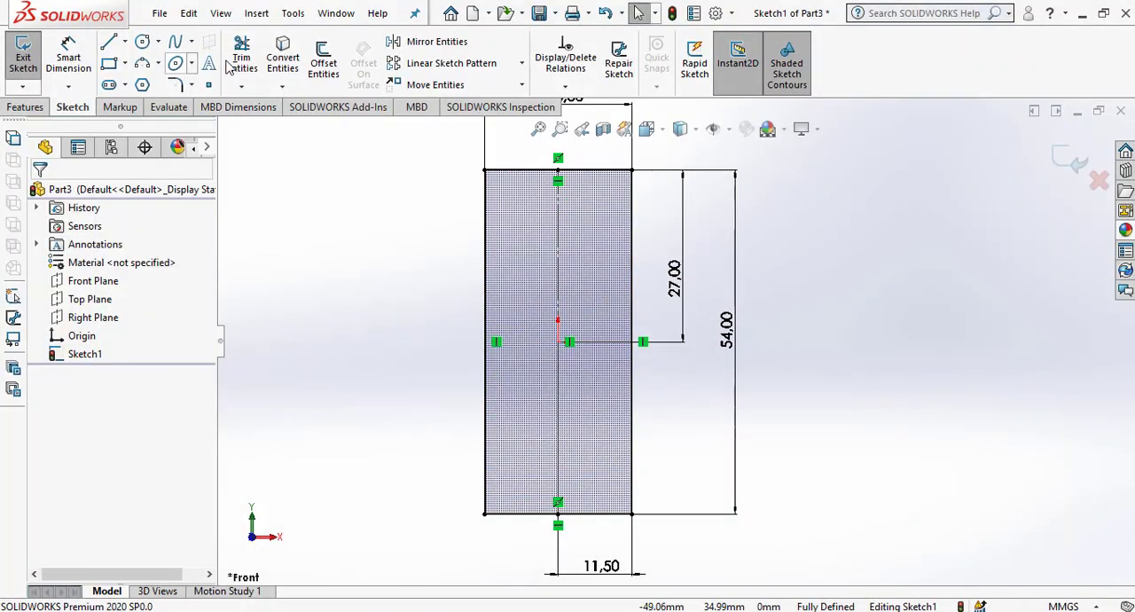
pyautogui.click(323, 60)
pyautogui.write('29')
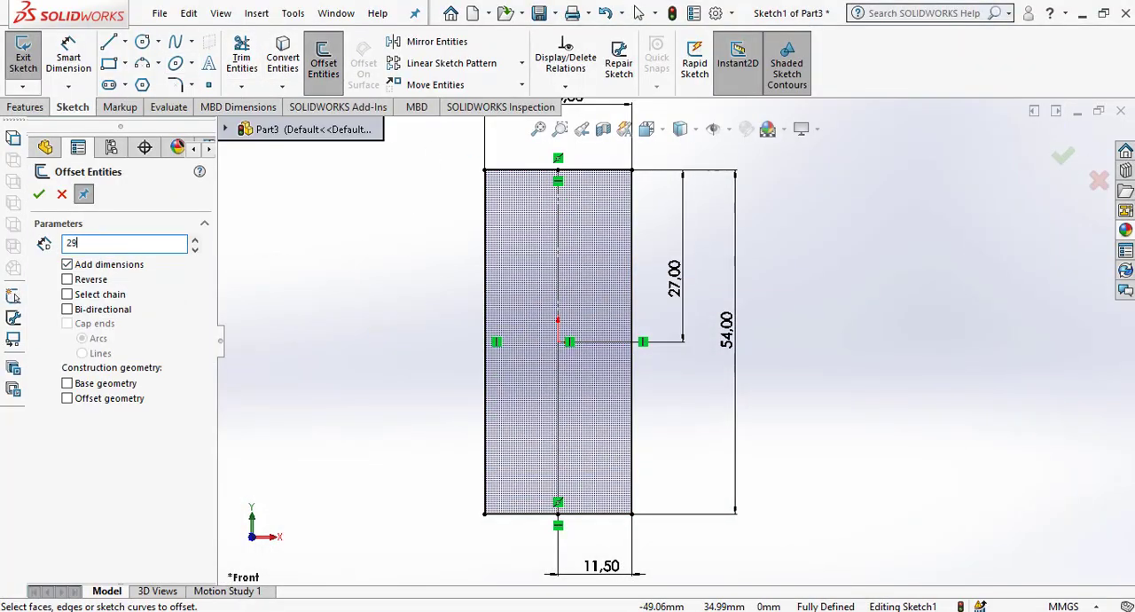
pyautogui.press('Return')
pyautogui.click(567, 175)
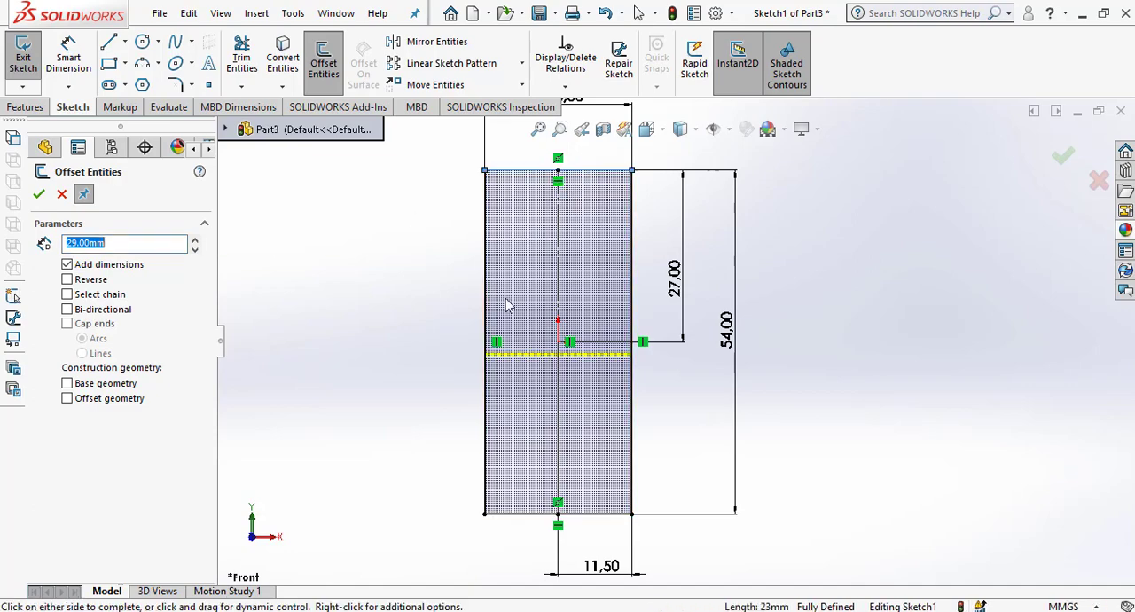
pyautogui.click(398, 372)
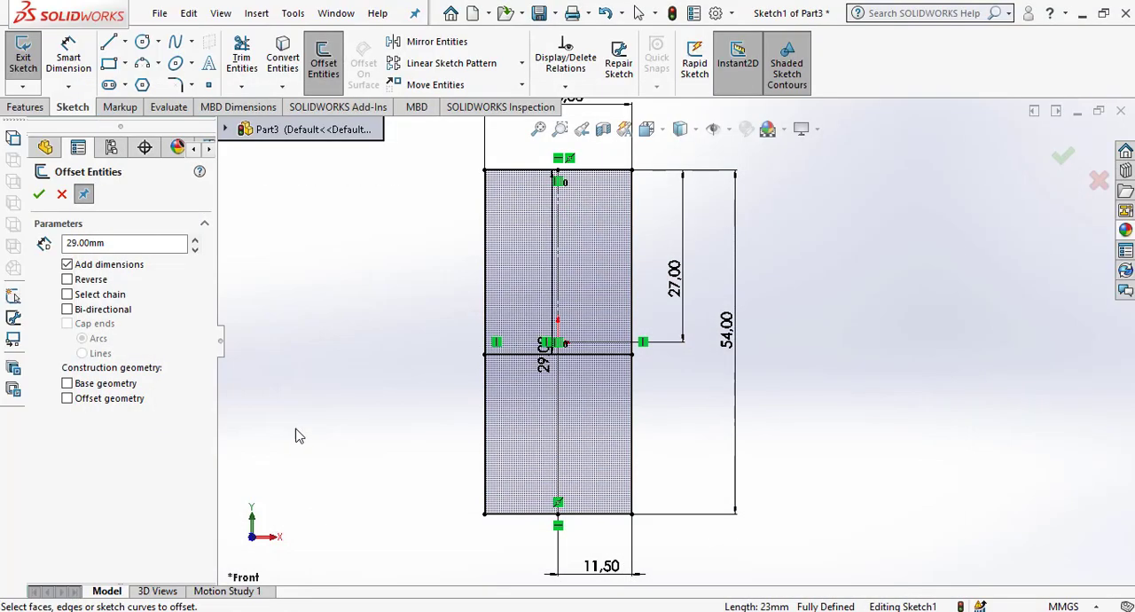
# Offset the inner horizontal line 23 mm upward, towards the rectangle's top edge.
pyautogui.click(318, 130)
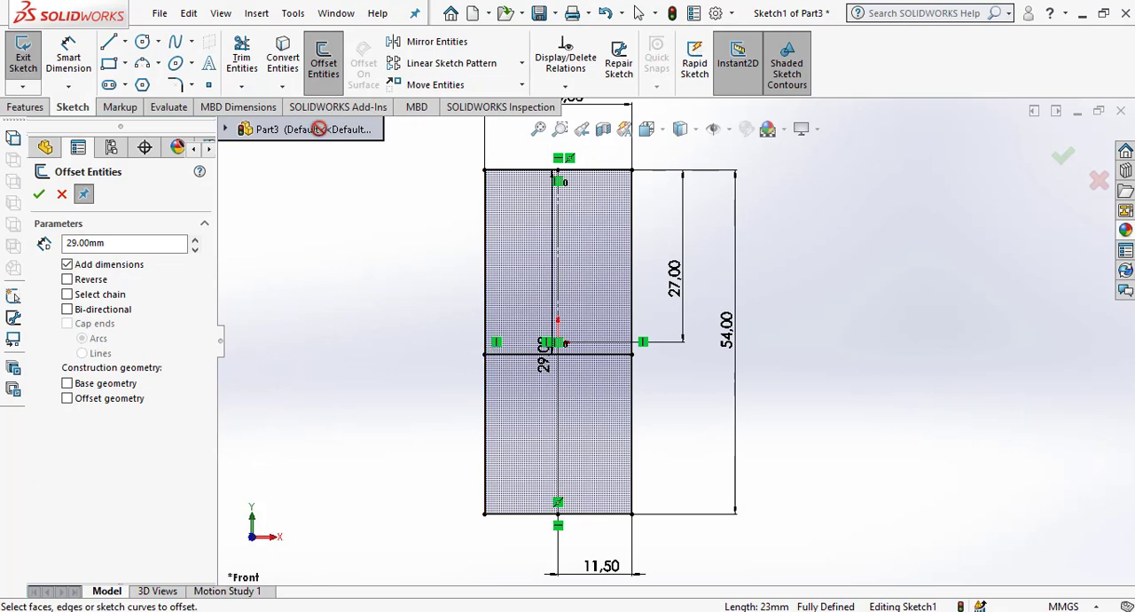
pyautogui.moveTo(105, 243); pyautogui.dragTo(40, 240)
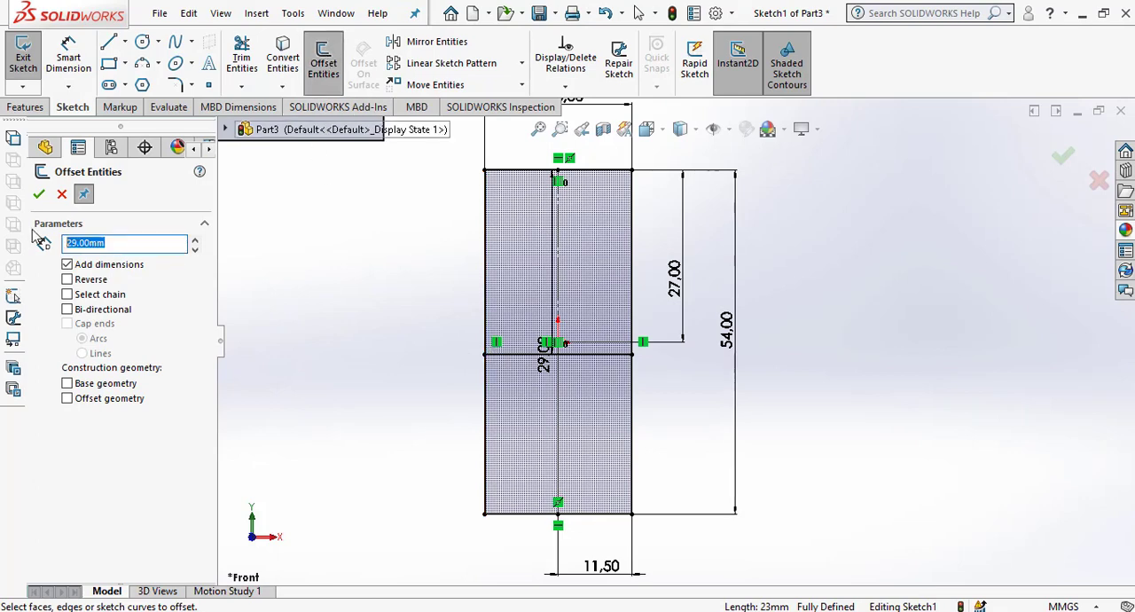
pyautogui.write('23')
pyautogui.press('Return')
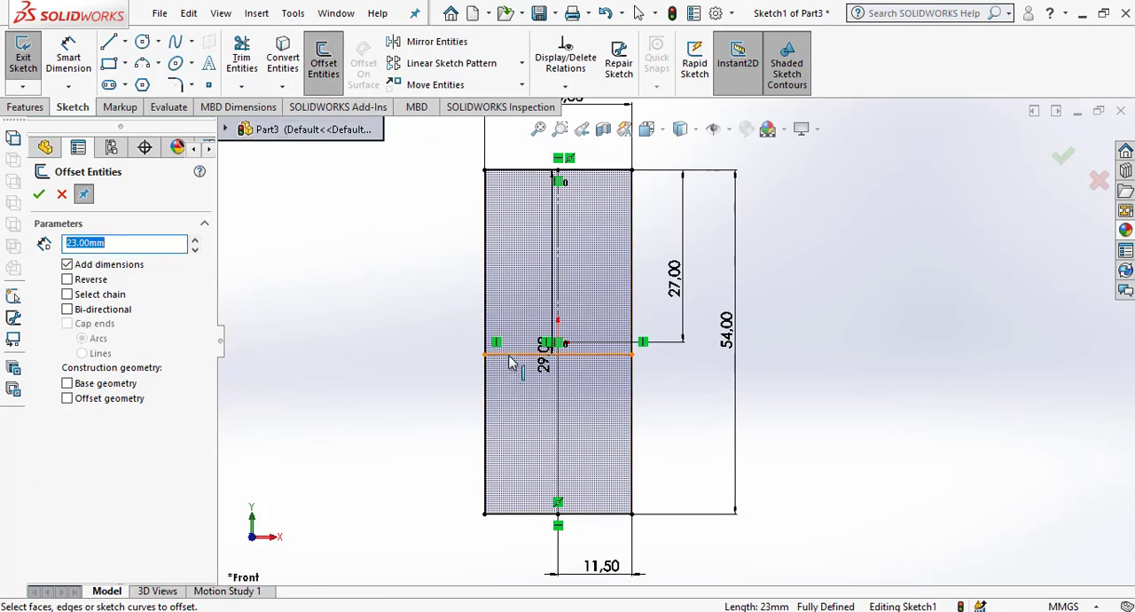
pyautogui.click(651, 232)
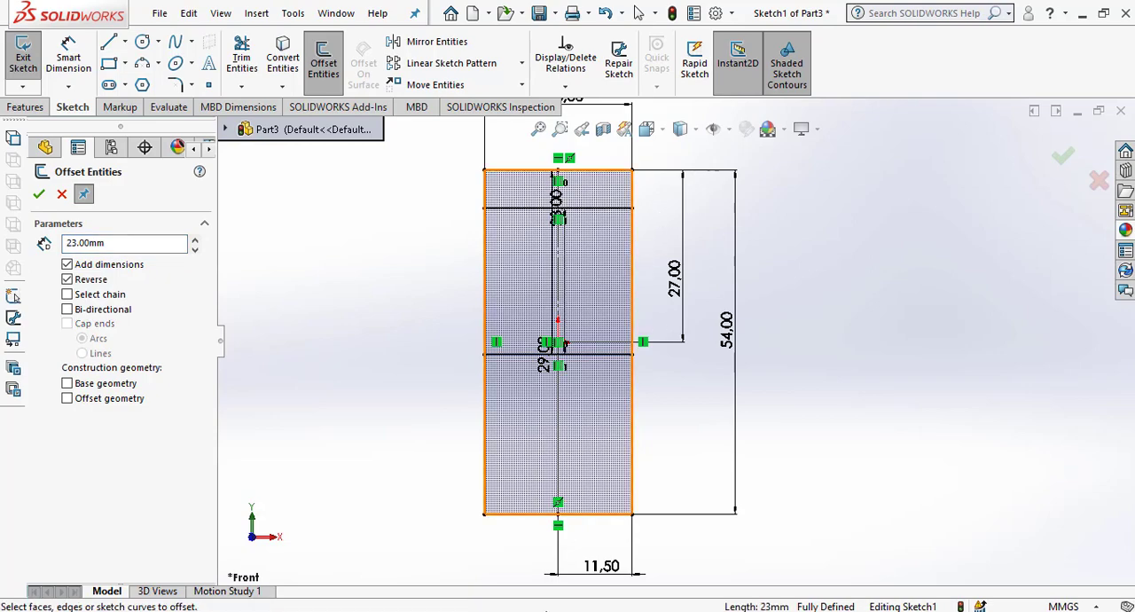
# Check the dimension table in Paint, return to SOLIDWORKS and offset the upper inner horizontal line 3 mm upward.
pyautogui.hotkey('alt', 'Tab')
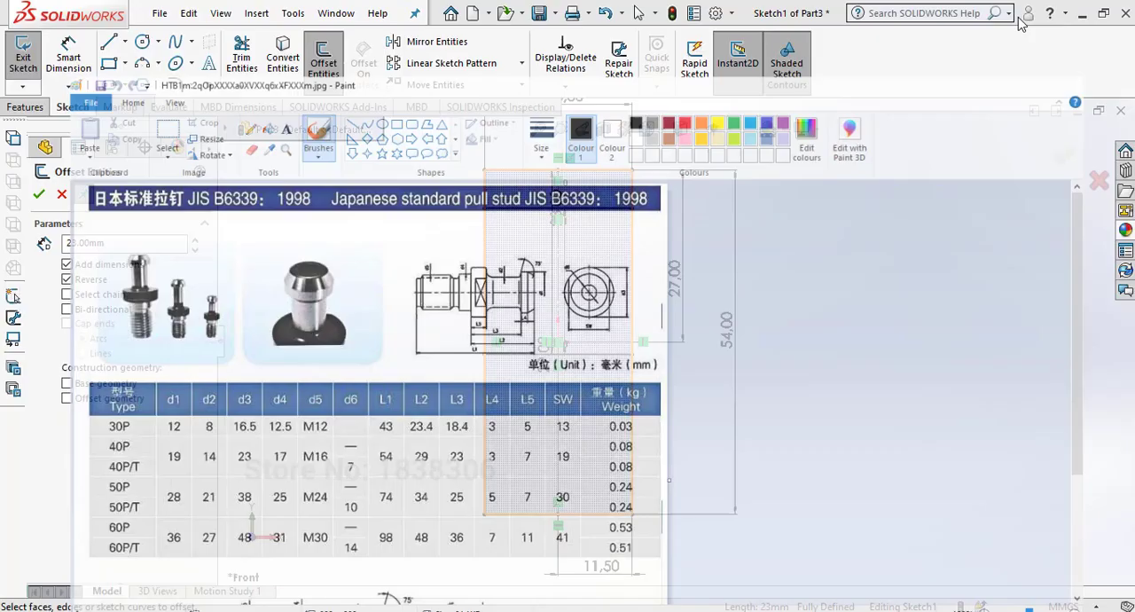
pyautogui.click(1040, 9)
pyautogui.doubleClick(117, 248)
pyautogui.write('3')
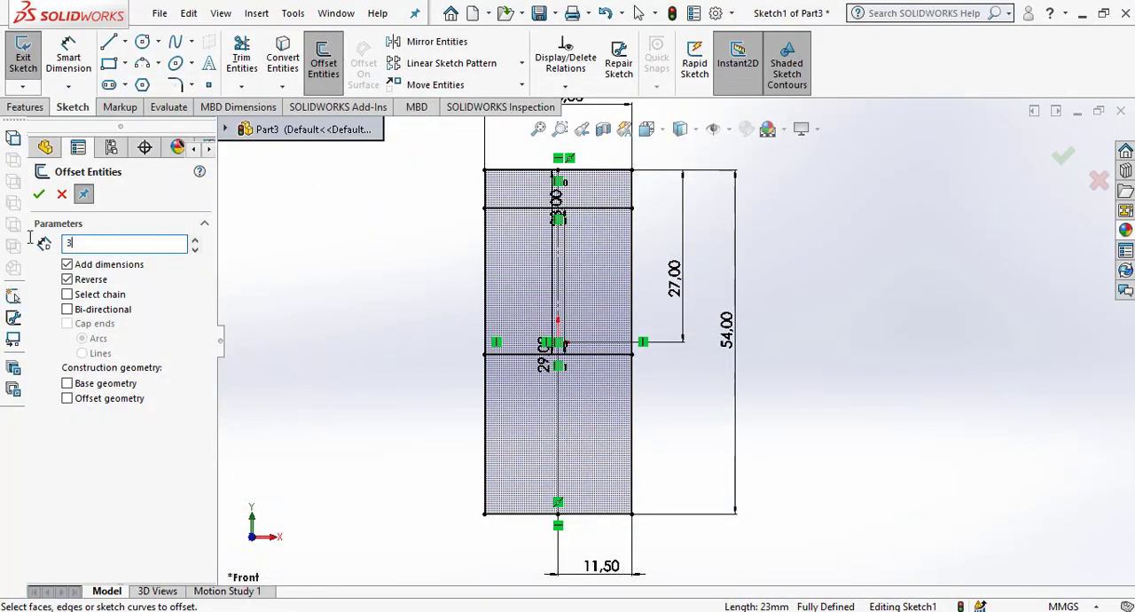
pyautogui.press('Return')
pyautogui.click(592, 210)
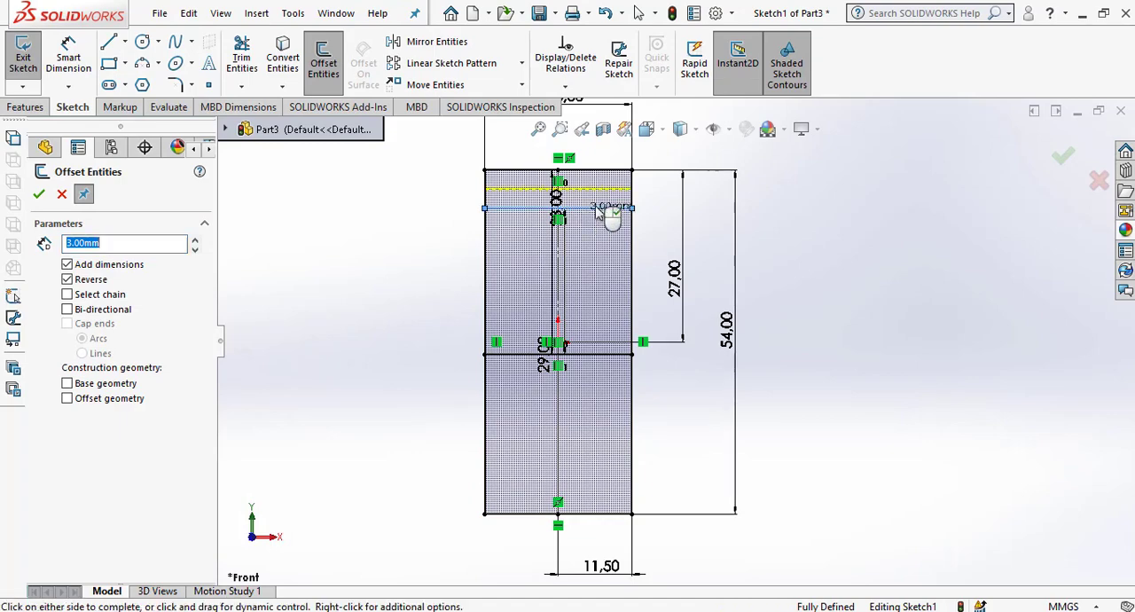
pyautogui.click(657, 196)
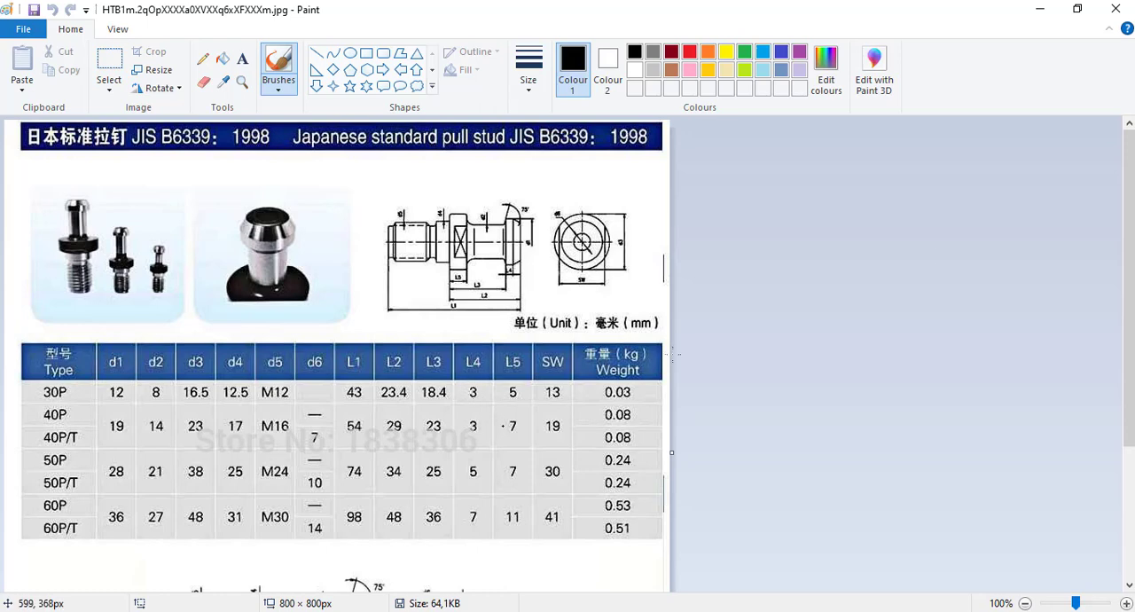
# Offset the lower inner horizontal line 7 mm upward inside the rectangle.
pyautogui.click(1037, 14)
pyautogui.moveTo(180, 242); pyautogui.dragTo(63, 240)
pyautogui.write('7')
pyautogui.press('Return')
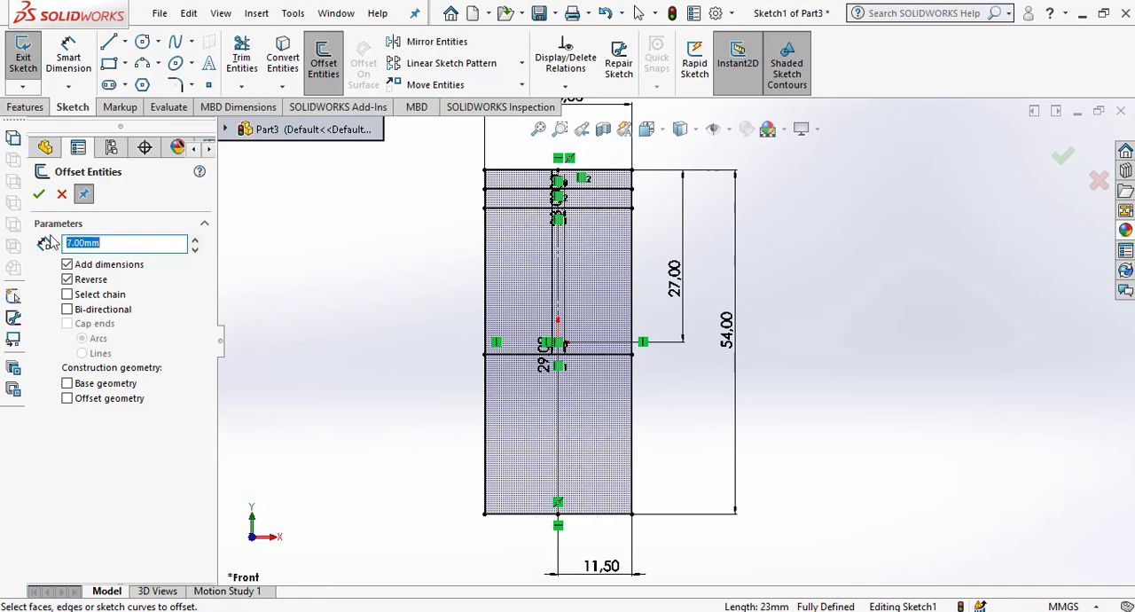
pyautogui.click(611, 355)
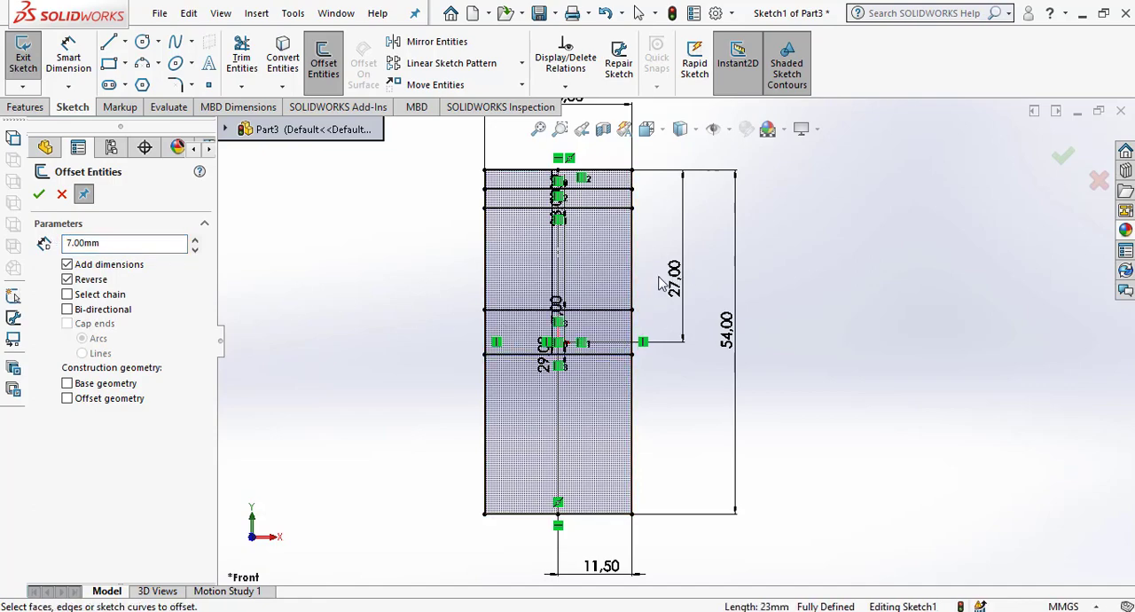
# Recheck the table in Paint, then offset the vertical centerline 7 mm to the right in the SOLIDWORKS sketch.
pyautogui.scroll(-1, 629, 210)
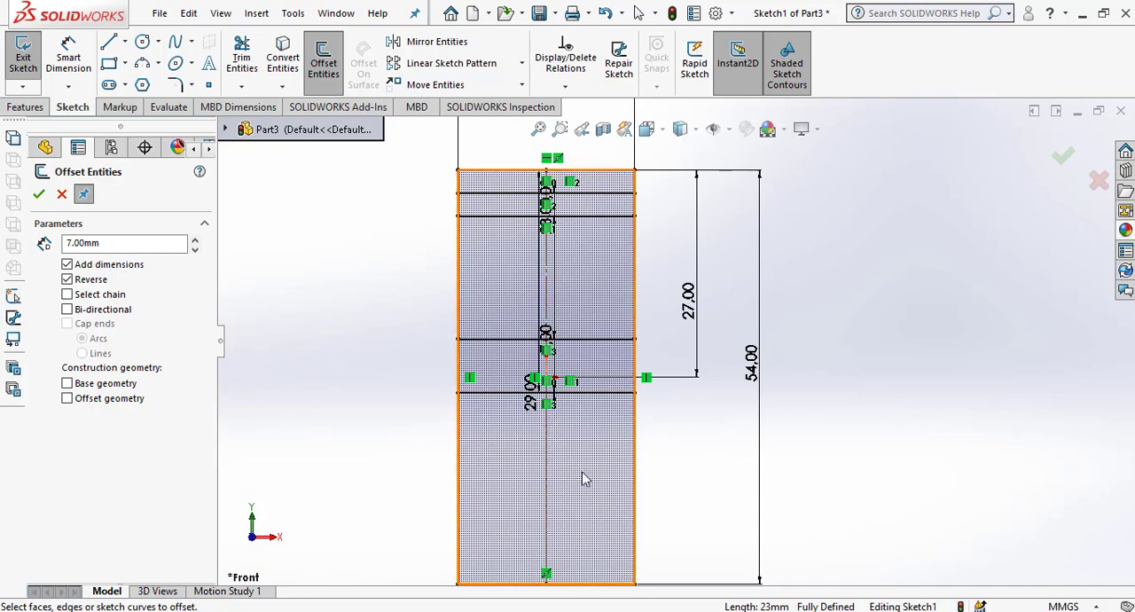
pyautogui.hotkey('alt', 'Tab')
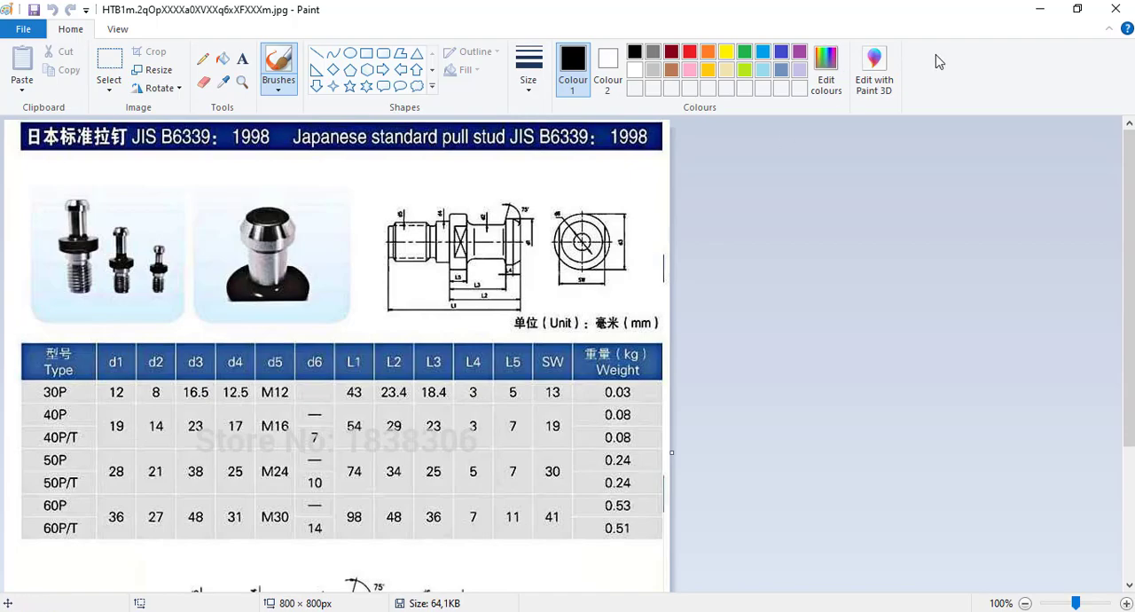
pyautogui.click(1036, 9)
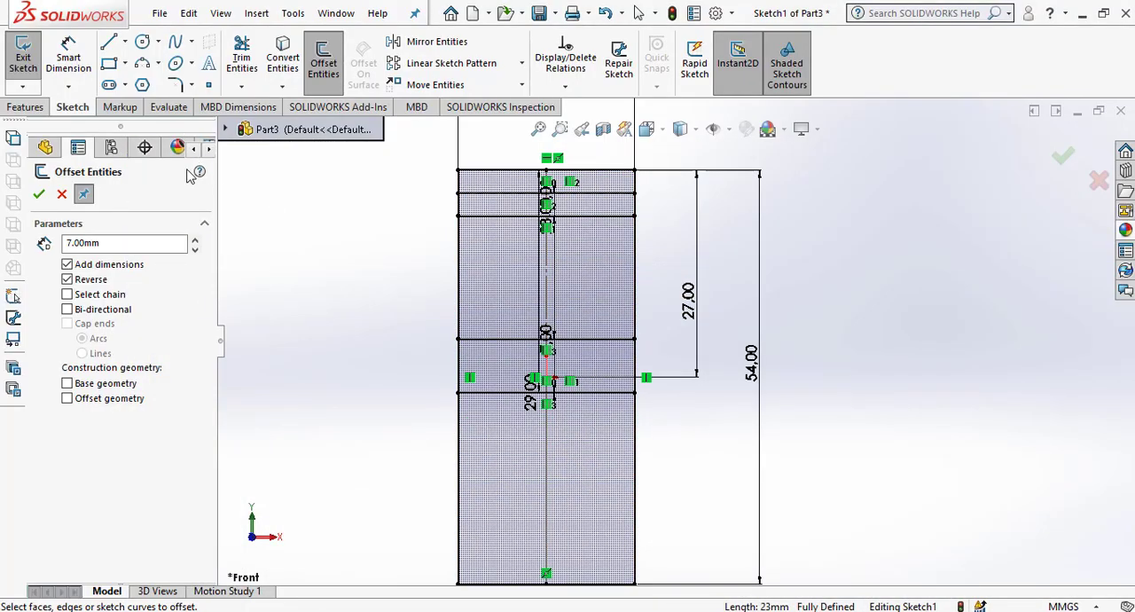
pyautogui.doubleClick(149, 250)
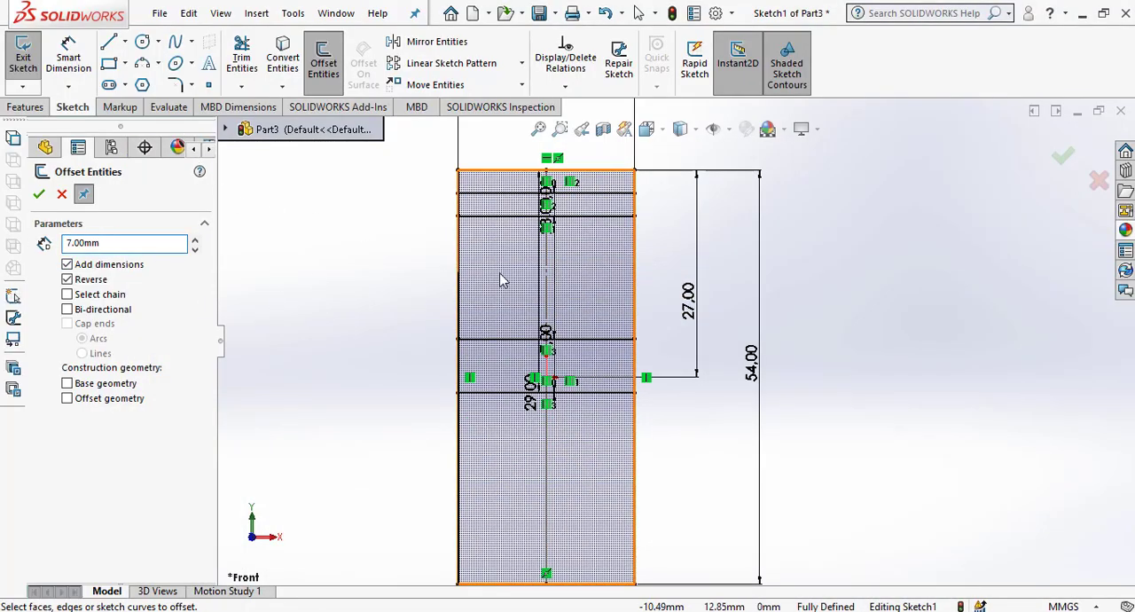
pyautogui.click(548, 281)
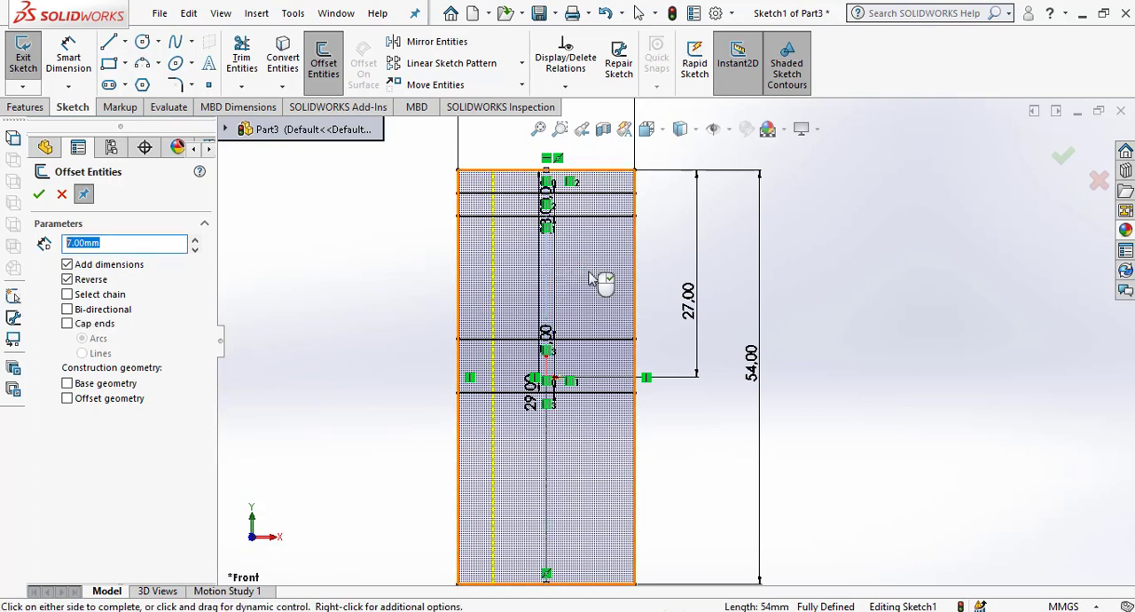
pyautogui.click(884, 336)
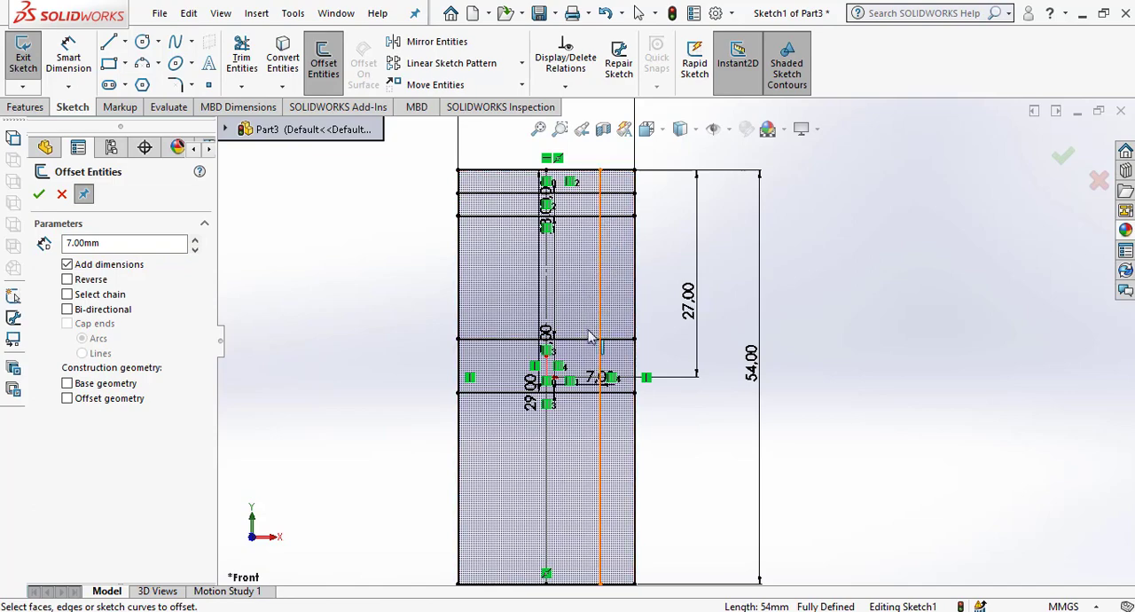
# Corner-trim the 7 mm offset vertical line with the horizontal lines above and below it to form the neck recess.
pyautogui.click(241, 60)
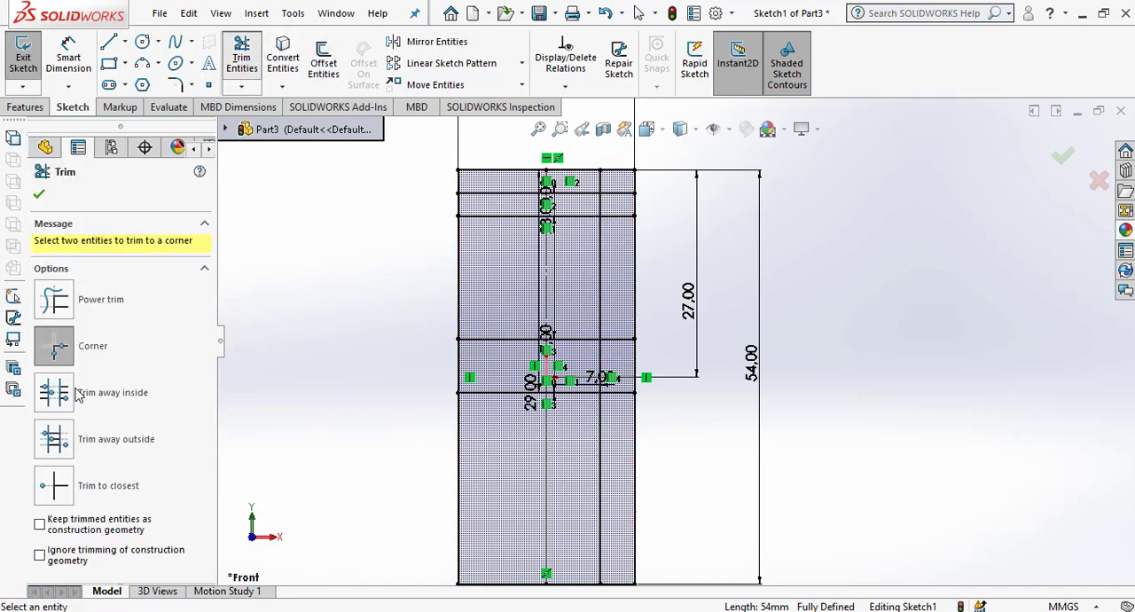
pyautogui.click(616, 339)
pyautogui.click(600, 304)
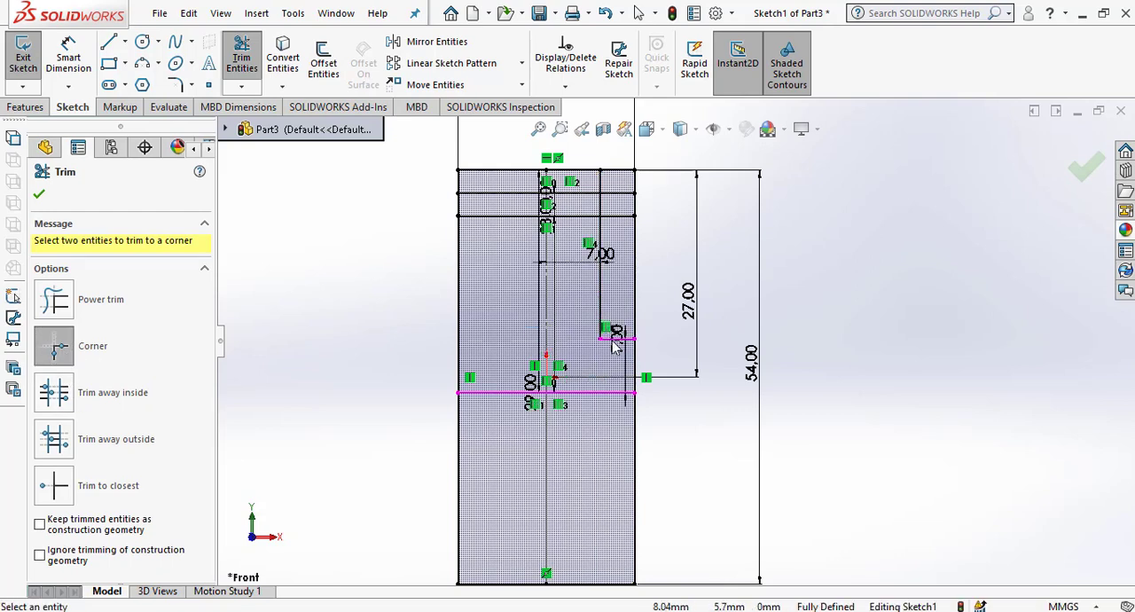
pyautogui.click(624, 216)
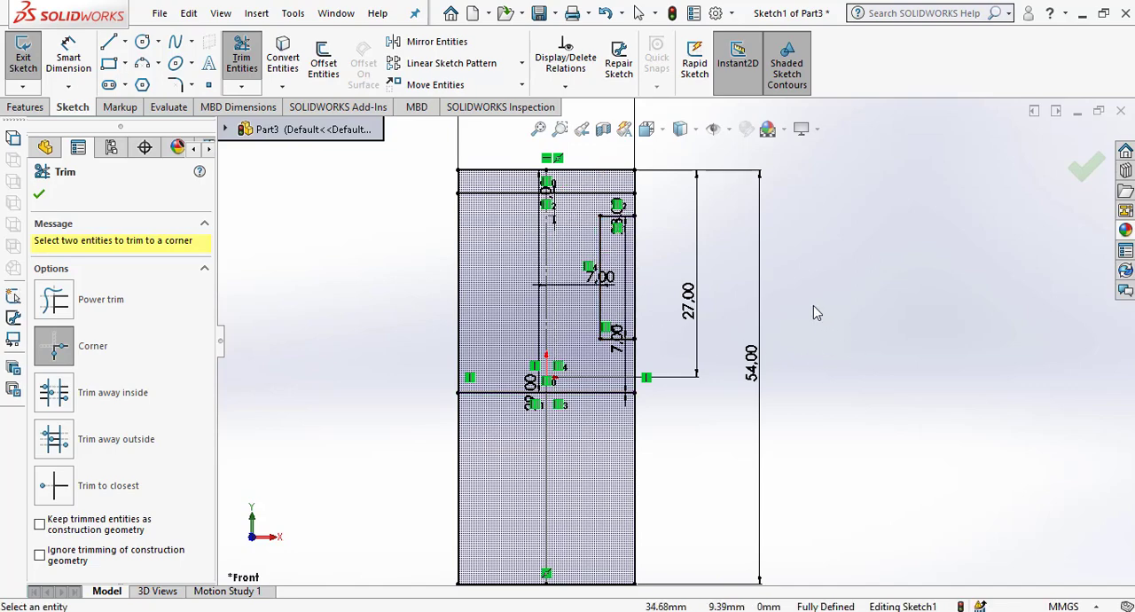
# Look up the 40P head diameter d1 in Paint, then offset the centerline 19/2 mm to the right in SOLIDWORKS.
pyautogui.scroll(-1, 817, 313)
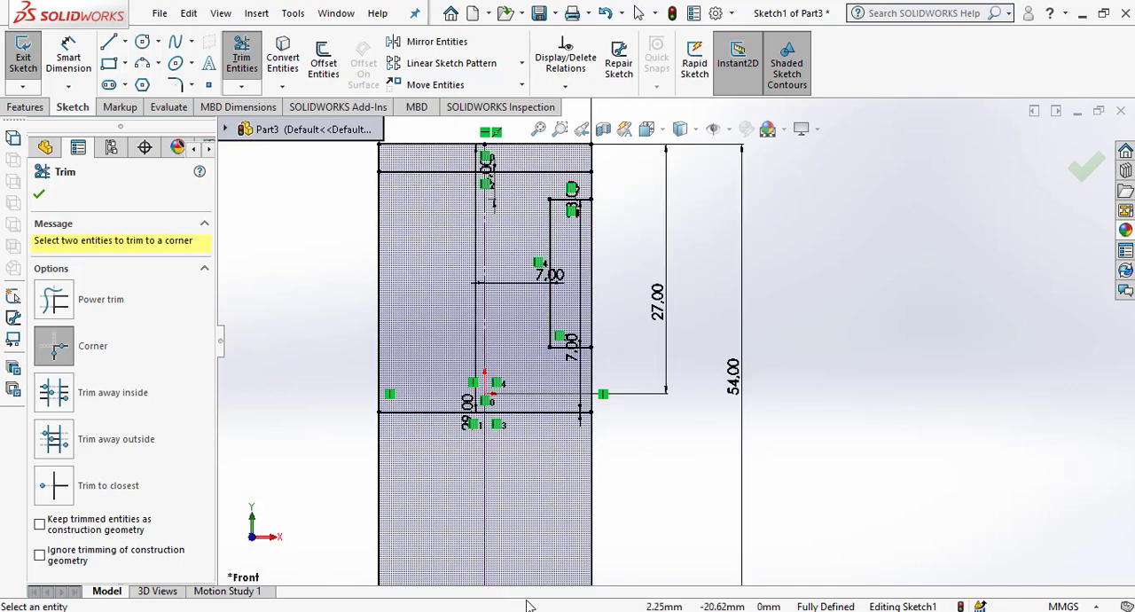
pyautogui.hotkey('alt', 'Tab')
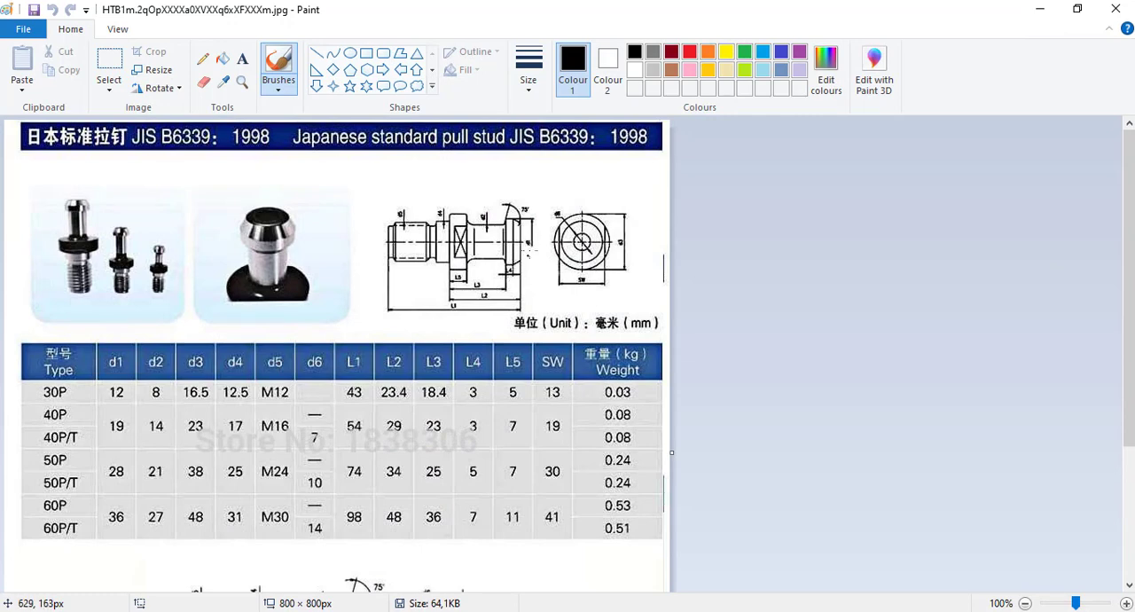
pyautogui.click(1038, 9)
pyautogui.hotkey('alt', 'Tab')
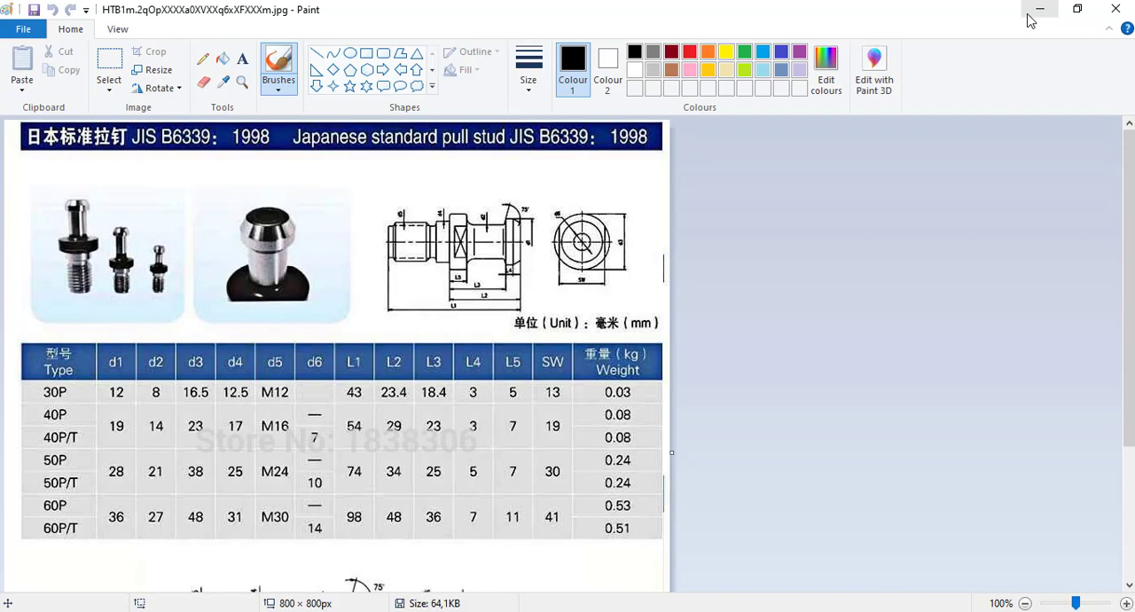
pyautogui.click(1029, 15)
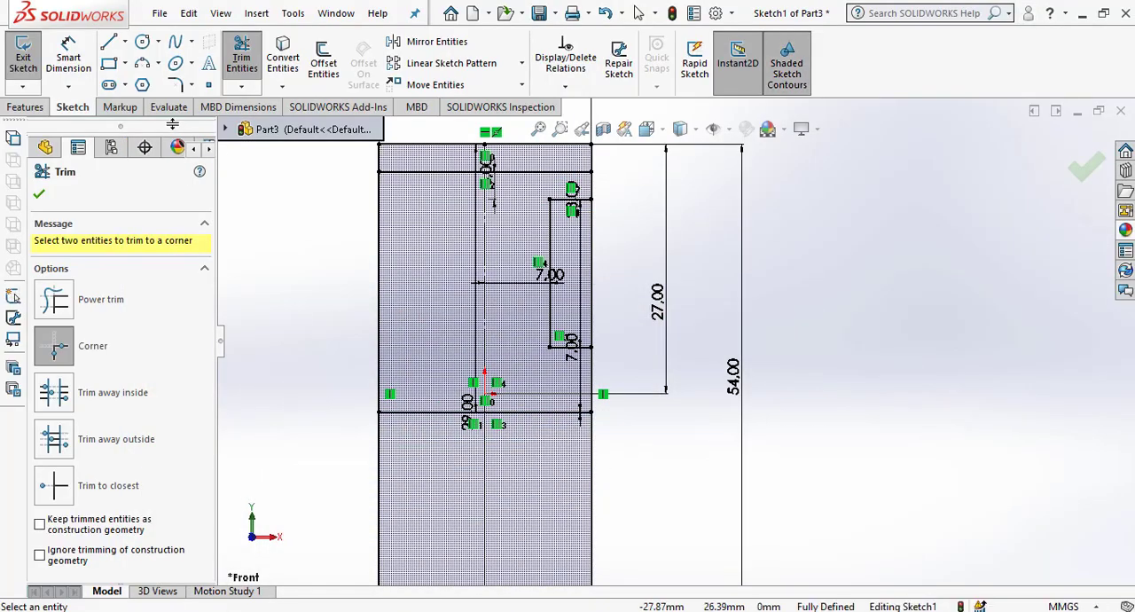
pyautogui.click(322, 62)
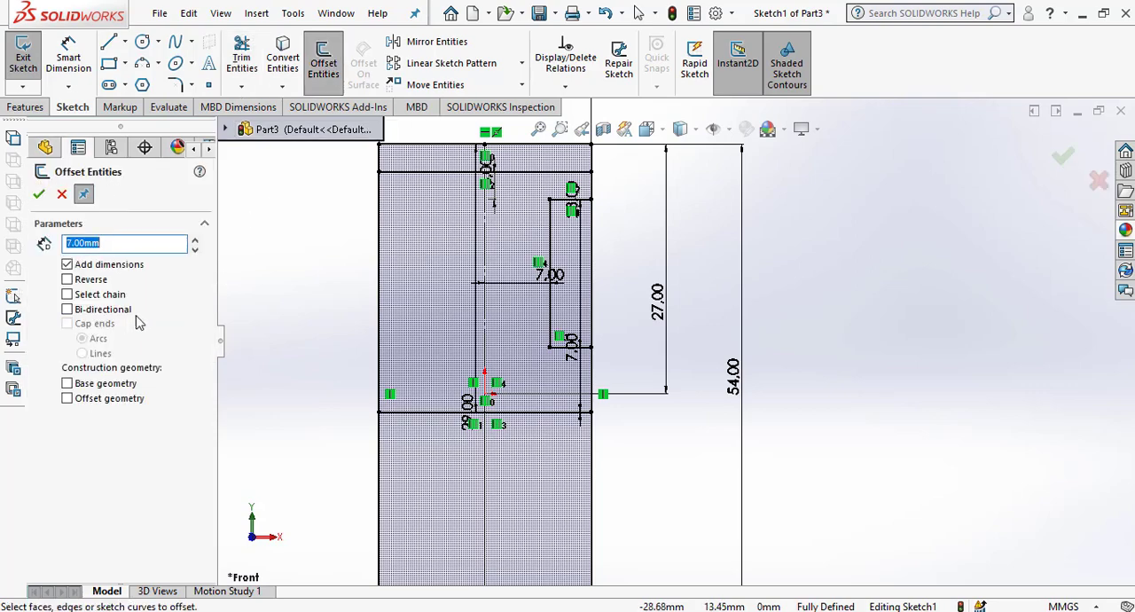
pyautogui.write('19/2')
pyautogui.press('Return')
pyautogui.click(486, 238)
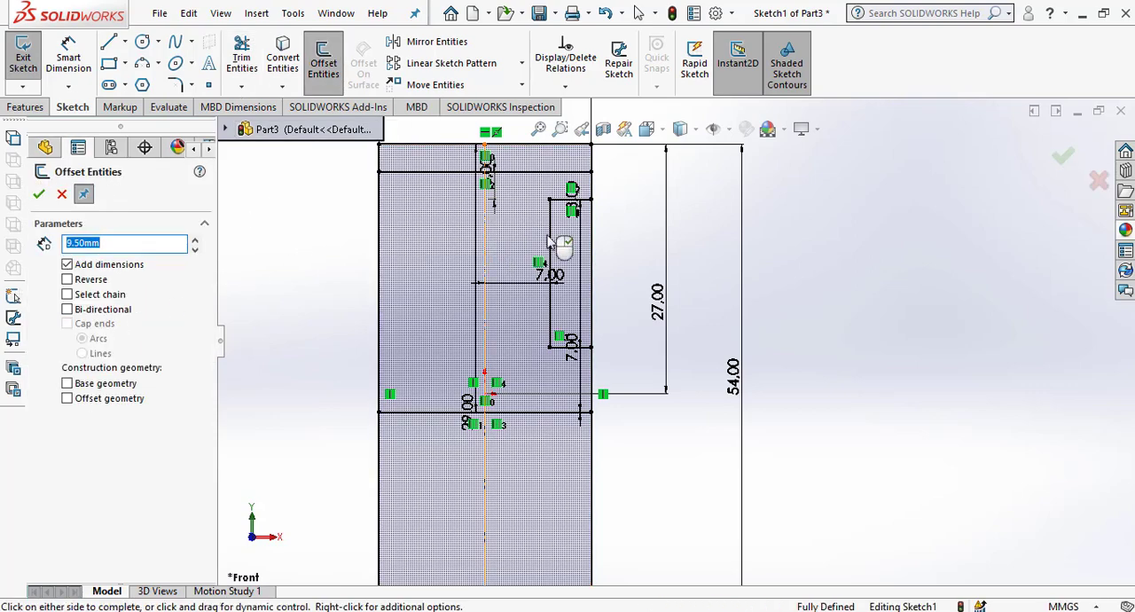
pyautogui.click(621, 259)
pyautogui.scroll(-5, 606, 178)
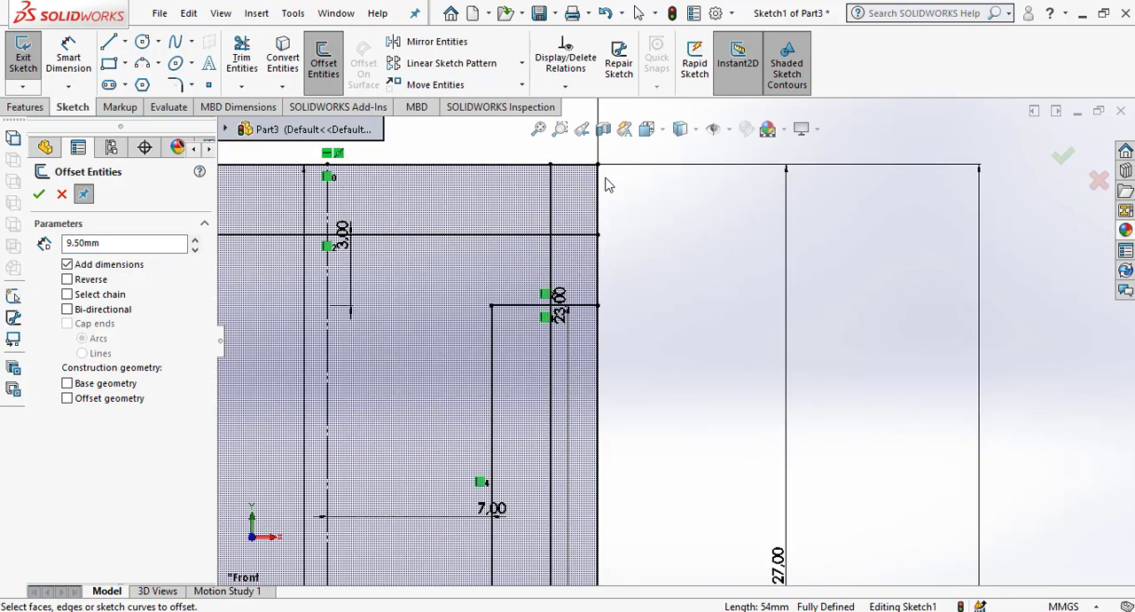
# Corner-trim the 9.5 mm offset vertical line with the neck recess's upper horizontal line, keeping the portion above it, and leave Trim.
pyautogui.click(241, 60)
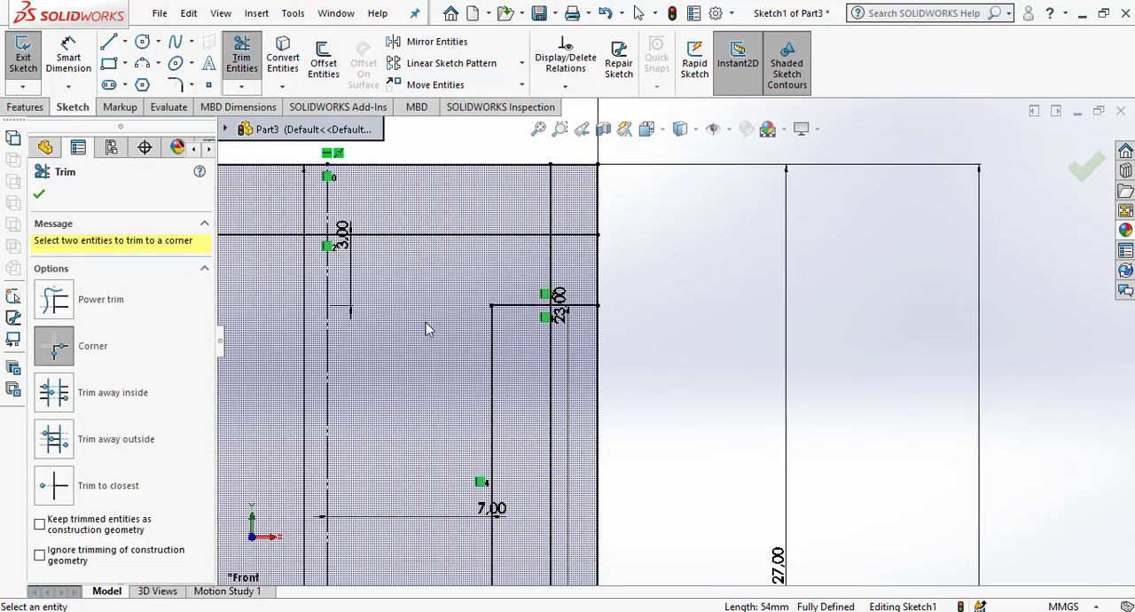
pyautogui.click(523, 307)
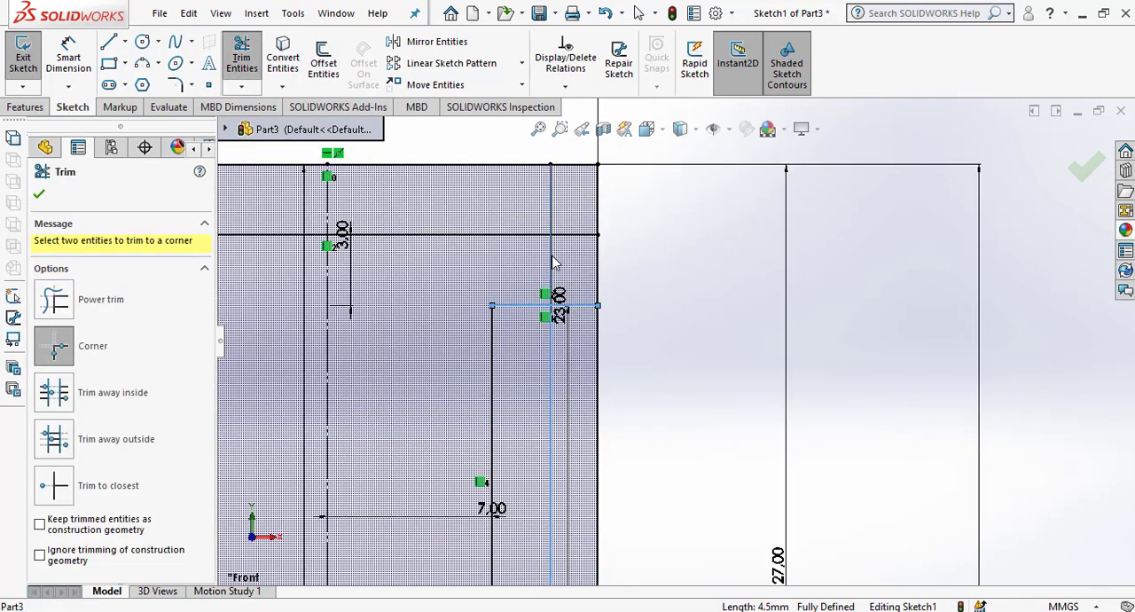
pyautogui.click(551, 258)
pyautogui.scroll(3, 674, 343)
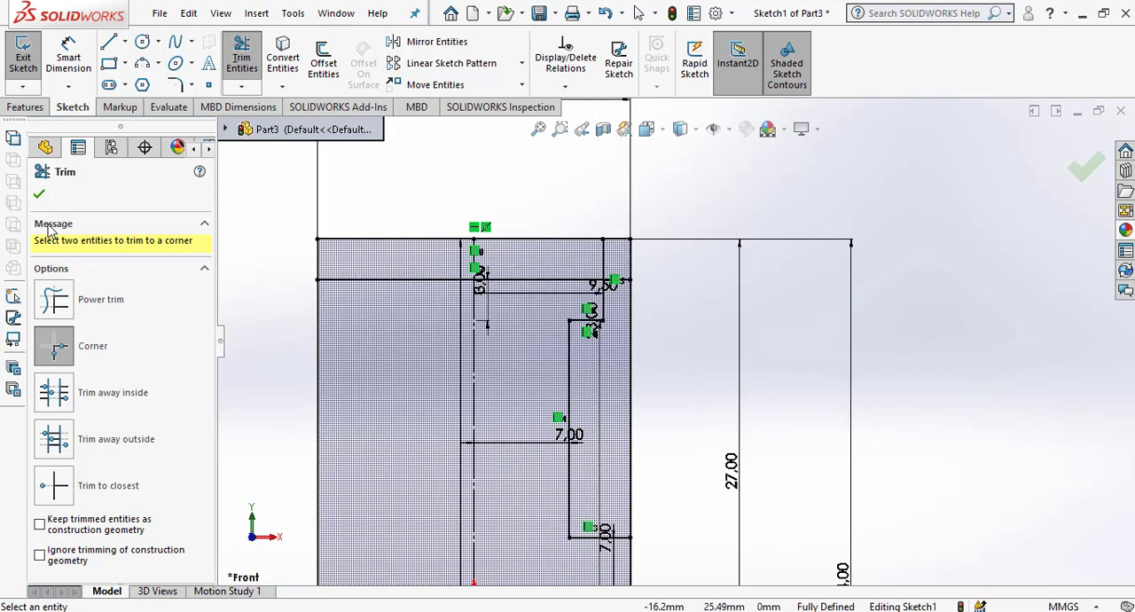
pyautogui.press('Escape')
# Examine the stud drawing in Paint, then sketch a line about 9.4 mm long sloping up-left from the 9.5 mm vertical's intersection with the 3 mm offset line.
pyautogui.hotkey('alt', 'Tab')
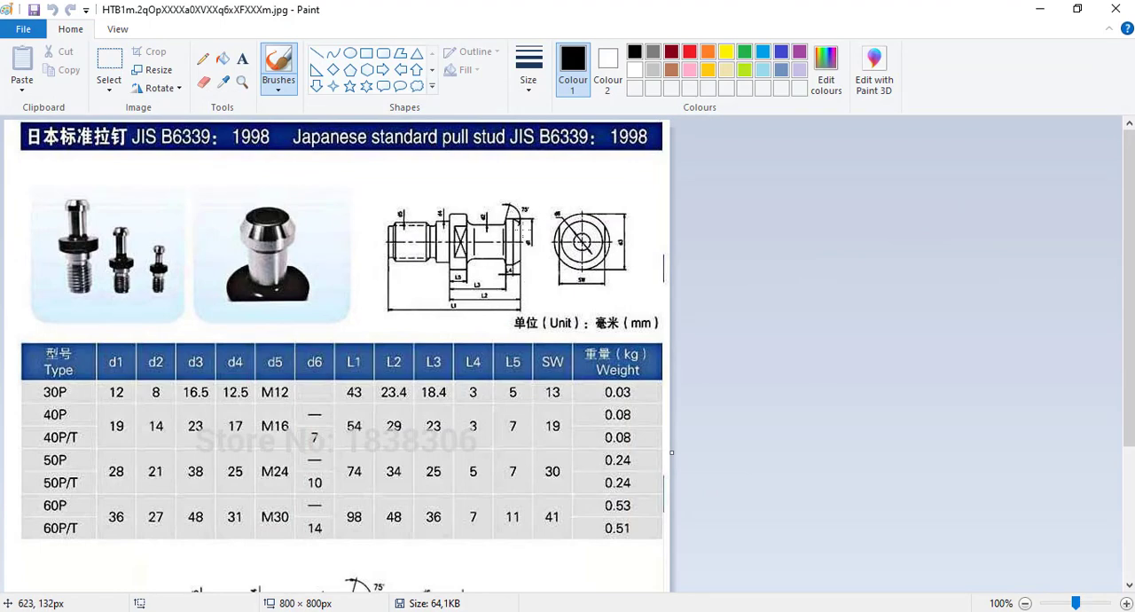
pyautogui.keyDown('ctrl'); pyautogui.scroll(3, 557, 237); pyautogui.keyUp('ctrl')
pyautogui.keyDown('ctrl'); pyautogui.scroll(-2, 594, 284); pyautogui.keyUp('ctrl')
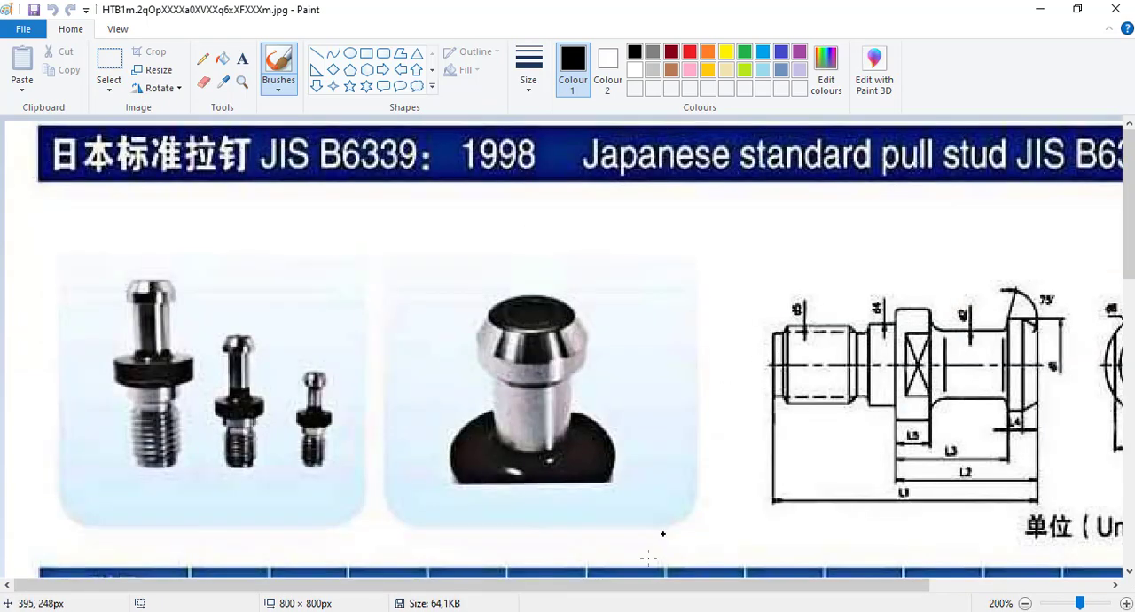
pyautogui.moveTo(619, 585); pyautogui.dragTo(779, 585)
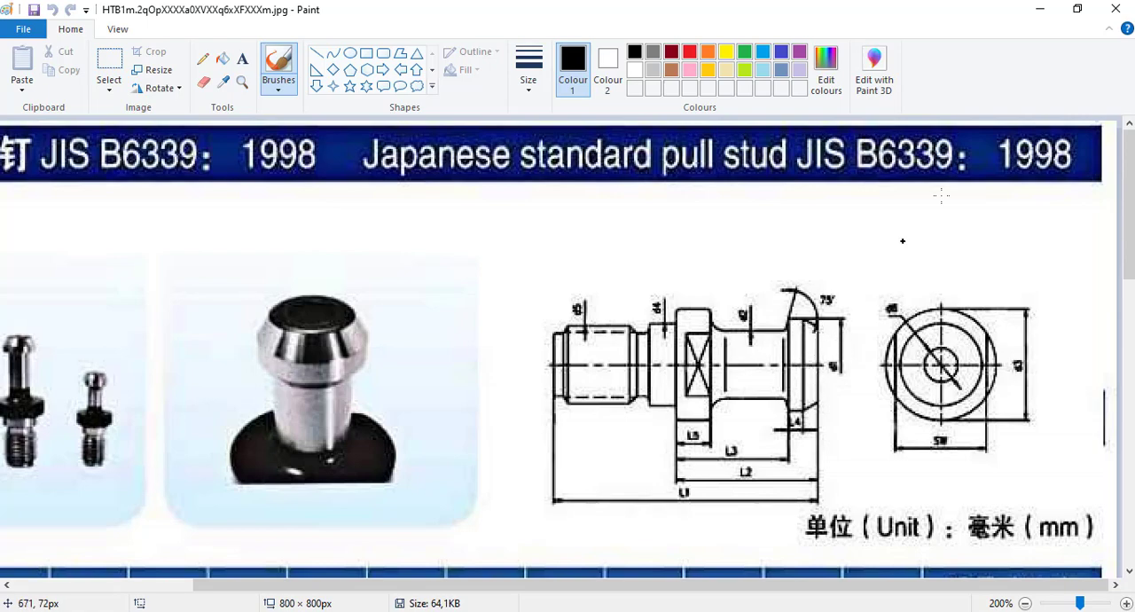
pyautogui.click(1039, 9)
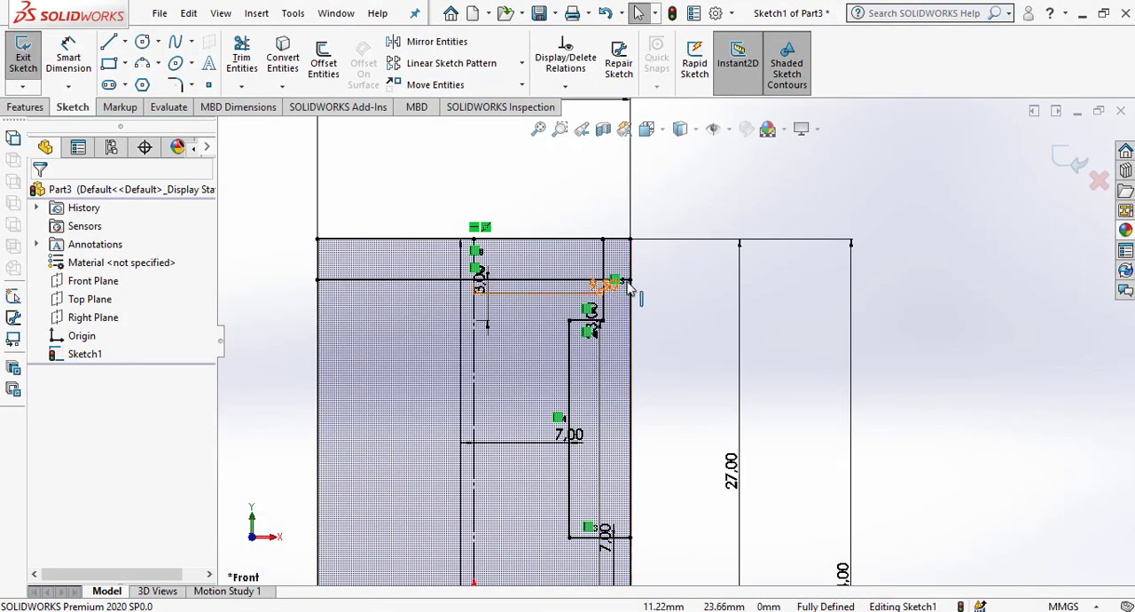
pyautogui.click(108, 42)
pyautogui.click(603, 282)
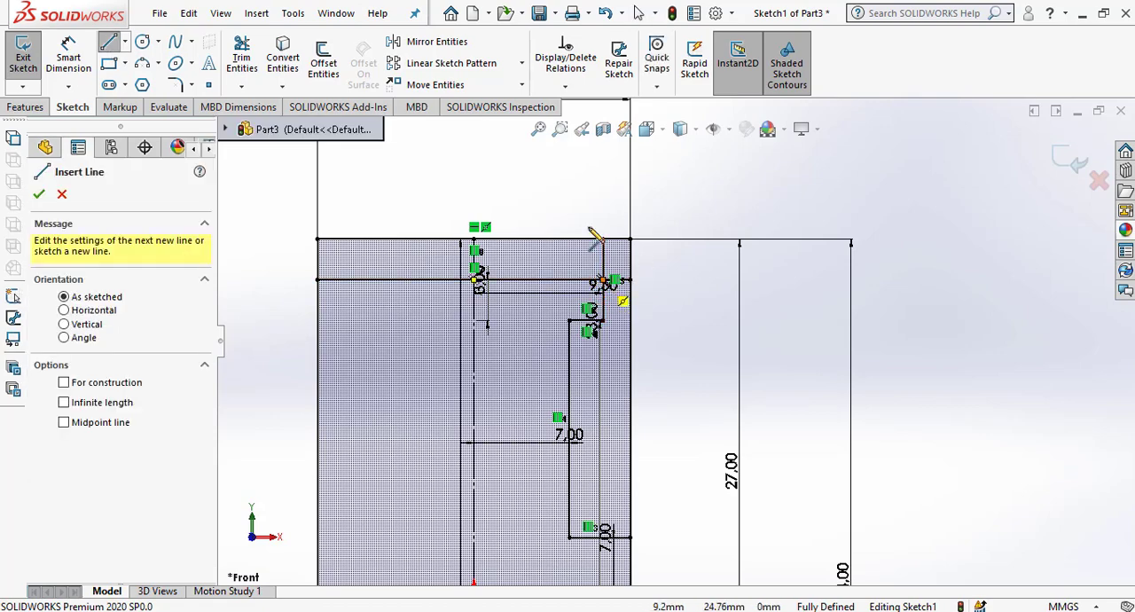
pyautogui.click(537, 170)
pyautogui.rightClick(602, 180)
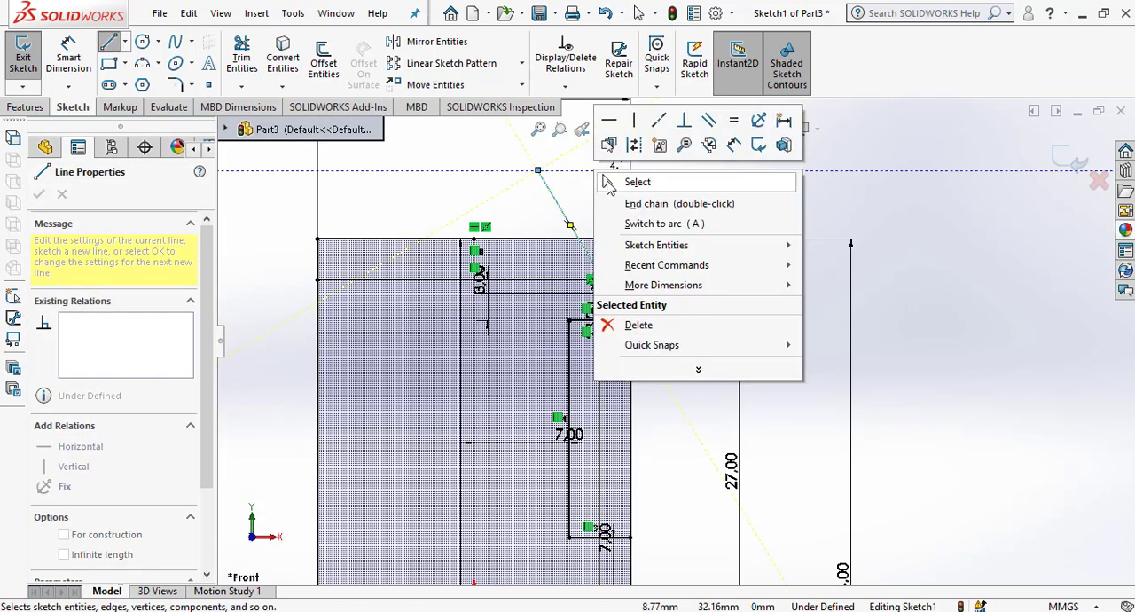
pyautogui.click(621, 180)
# Add an angle dimension between the sloping line and the head's short vertical line, leaving its value unedited.
pyautogui.click(69, 59)
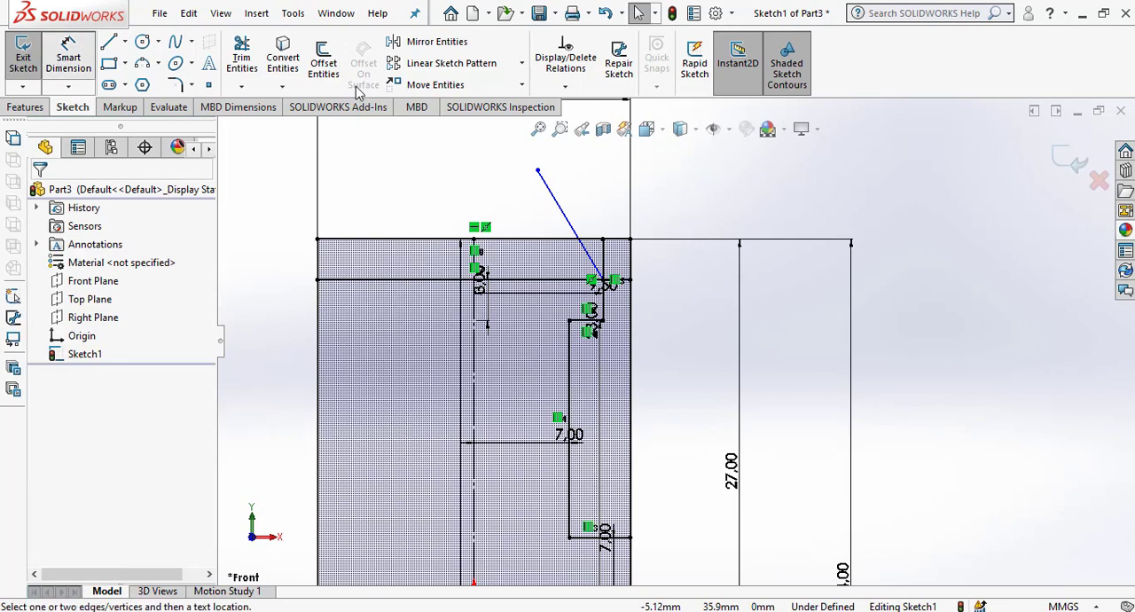
pyautogui.click(598, 264)
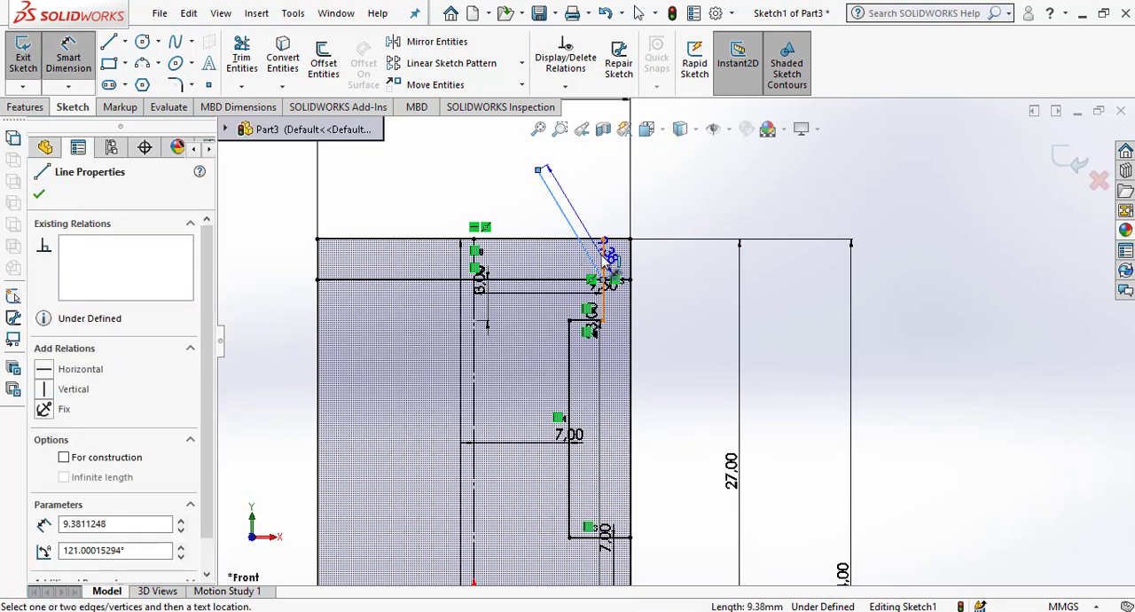
pyautogui.click(603, 256)
pyautogui.click(591, 195)
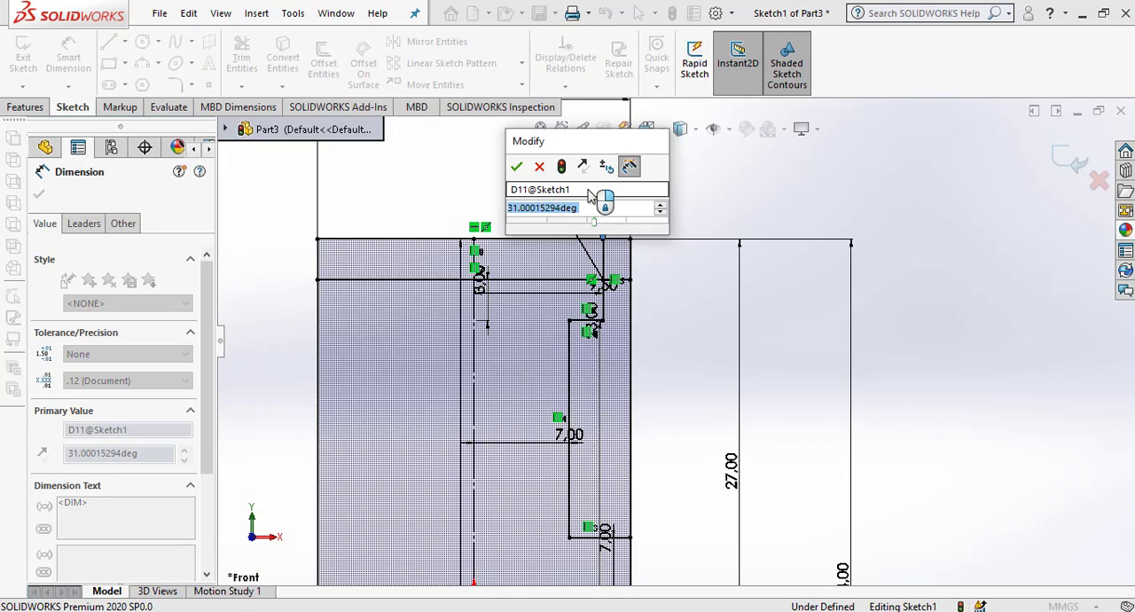
pyautogui.click(539, 167)
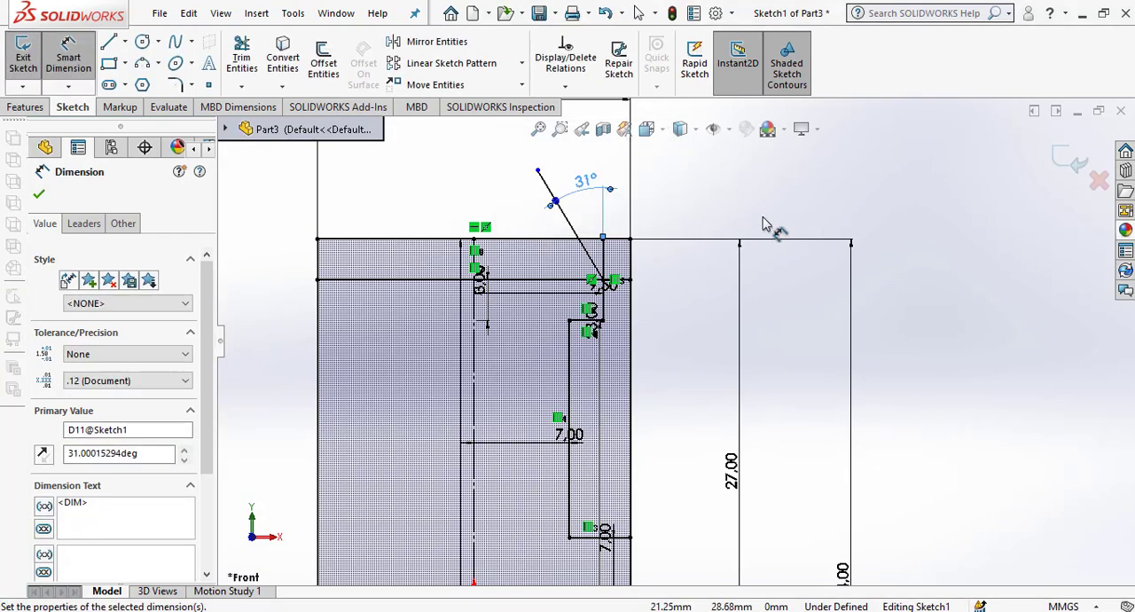
# Delete the angle dimension between the sloping line and the head's short vertical line.
pyautogui.press('Escape')
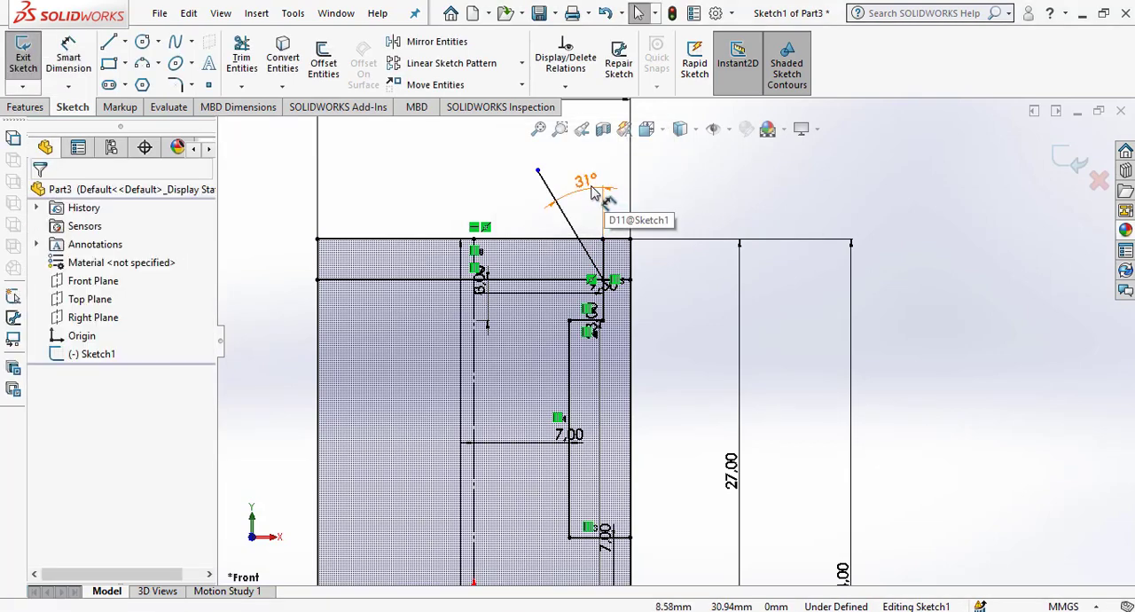
pyautogui.click(593, 188)
pyautogui.press('Delete')
pyautogui.click(702, 187)
pyautogui.press('Return')
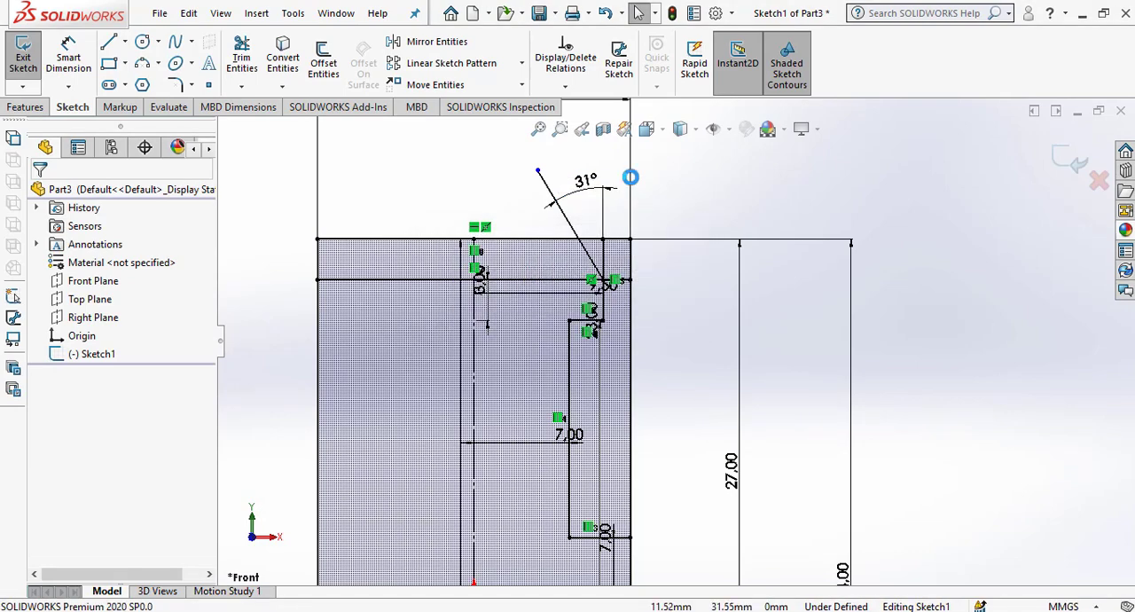
pyautogui.click(604, 195)
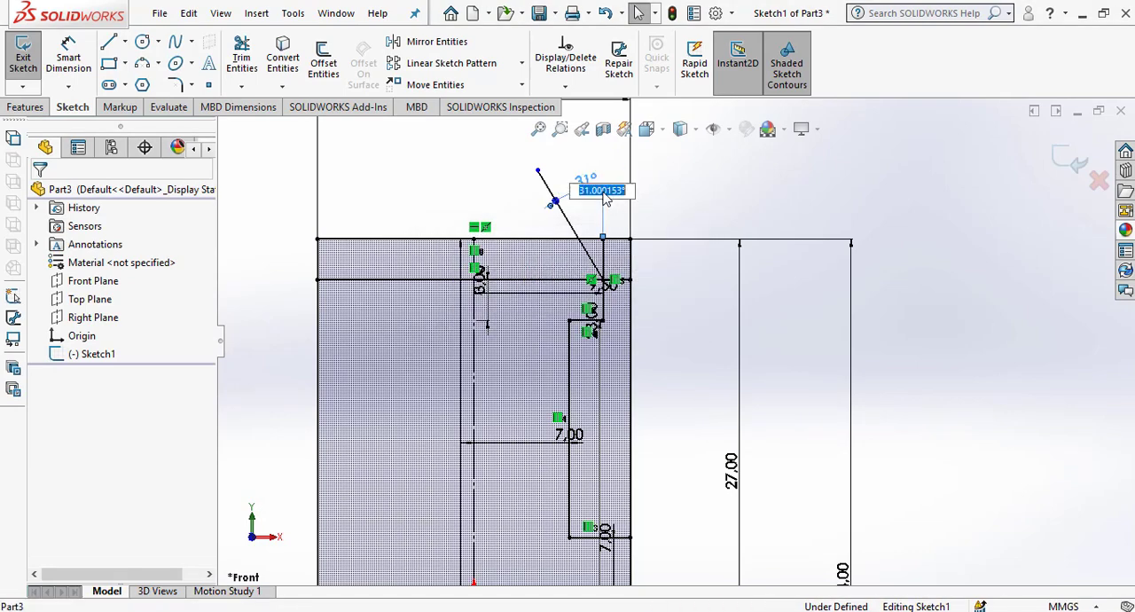
pyautogui.press('Delete')
pyautogui.press('Return')
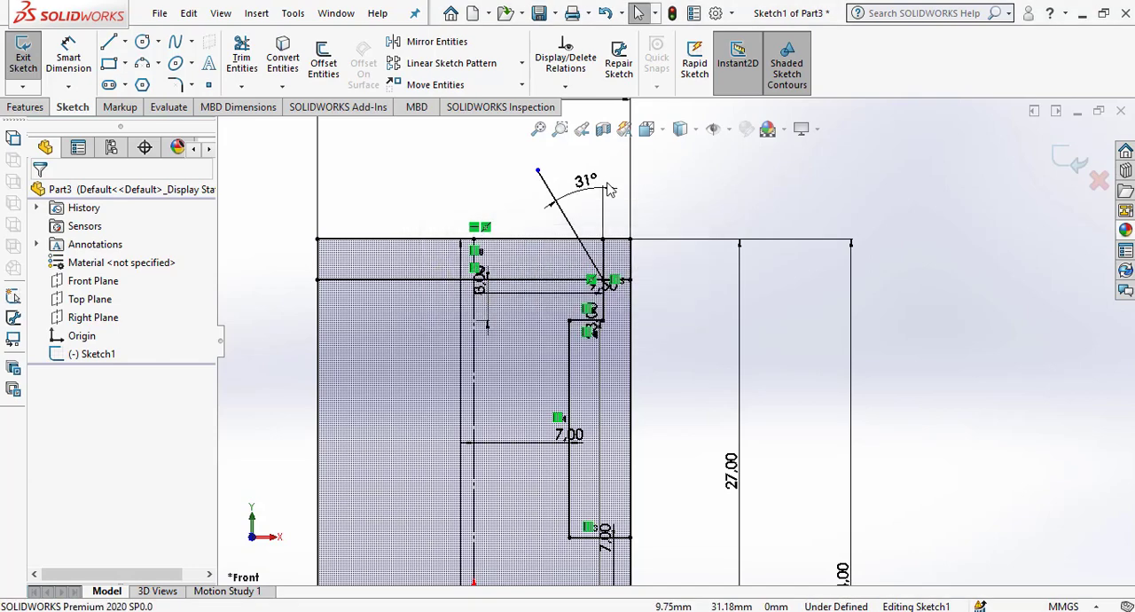
pyautogui.click(586, 175)
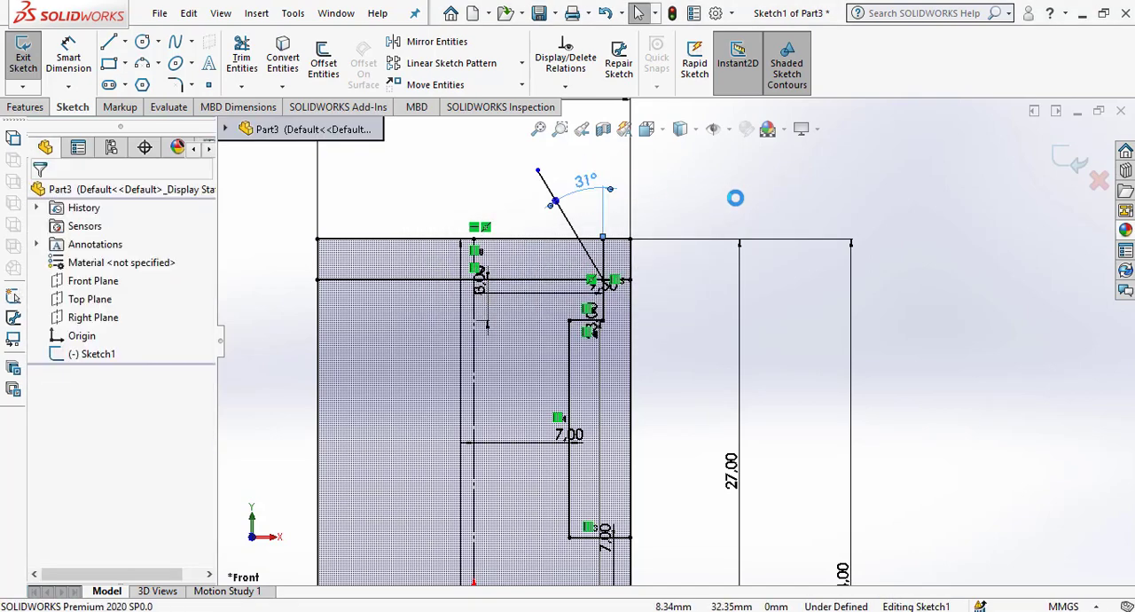
pyautogui.press('Delete')
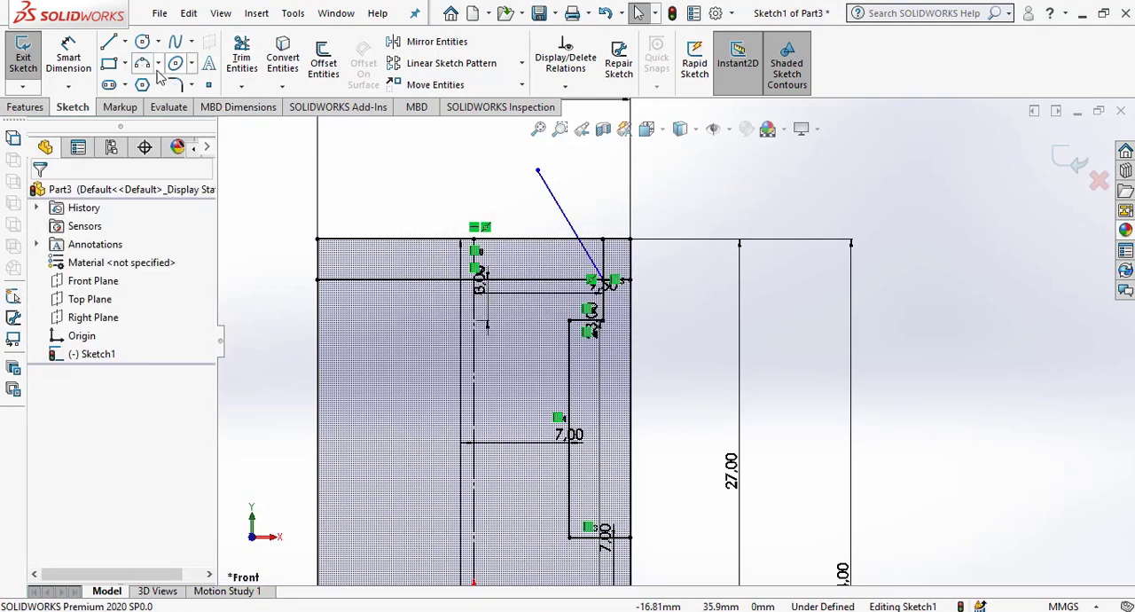
# Dimension the angle between the sloping line and the 3 mm offset horizontal line as 75° and finish dimensioning.
pyautogui.click(69, 55)
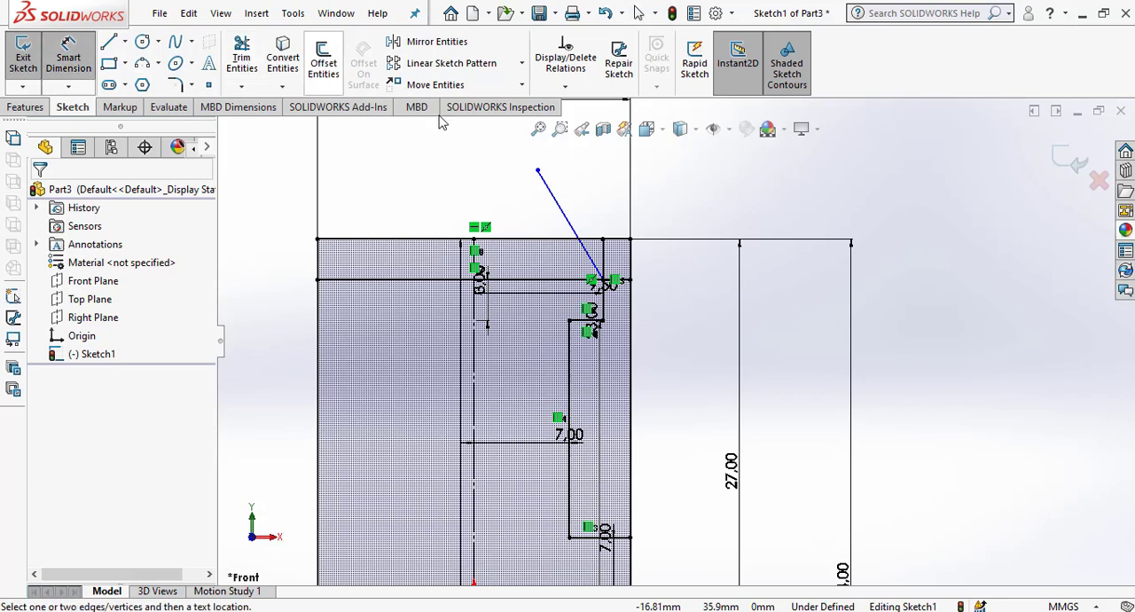
pyautogui.click(585, 250)
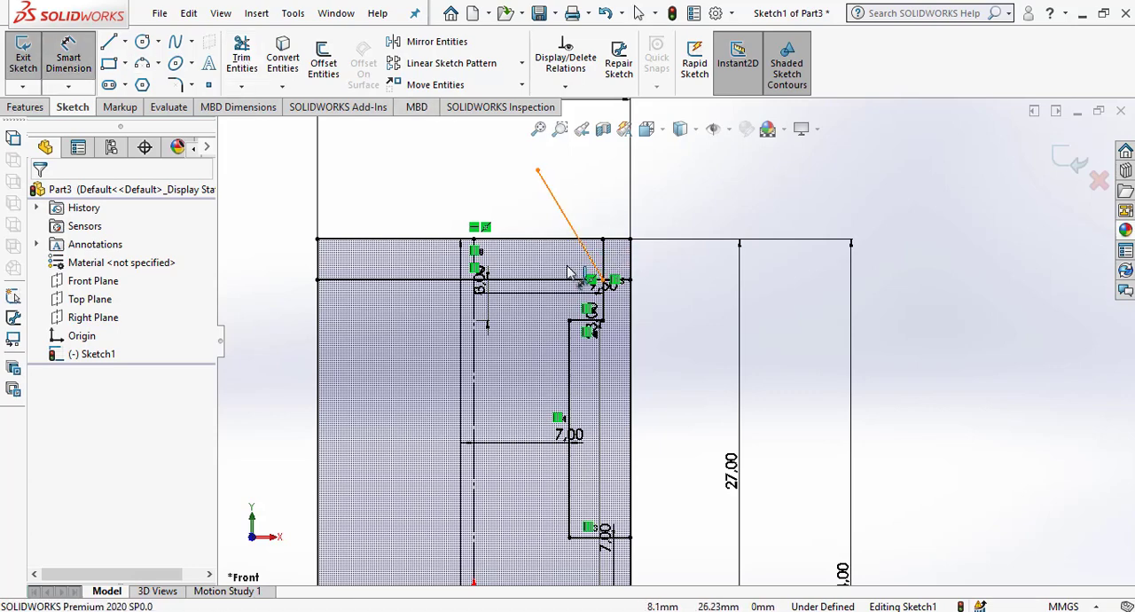
pyautogui.click(564, 280)
pyautogui.click(519, 186)
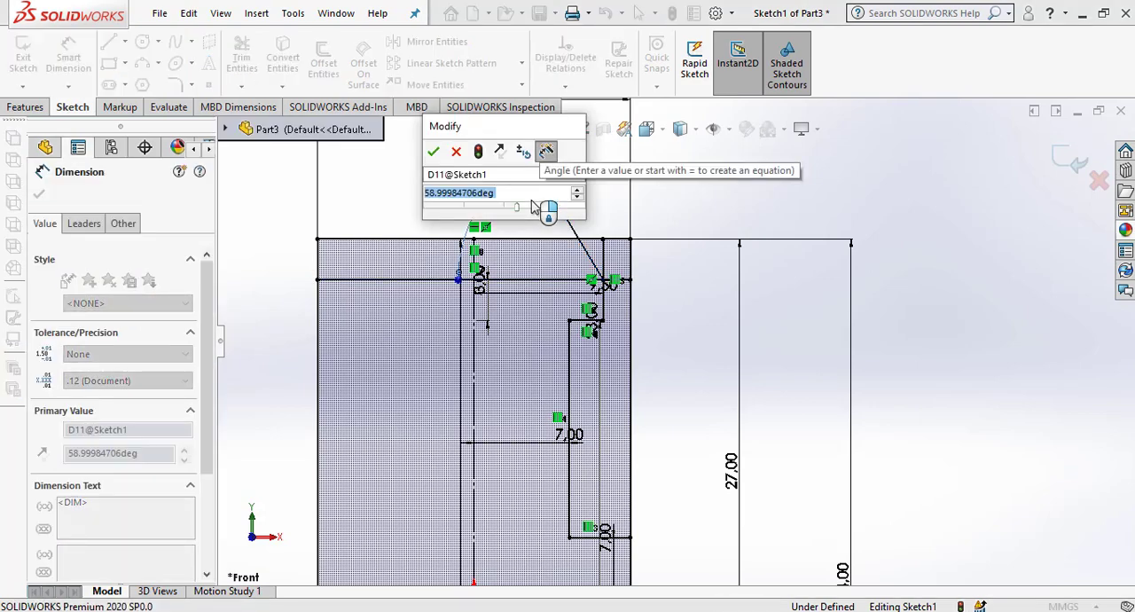
pyautogui.write('75')
pyautogui.press('Return')
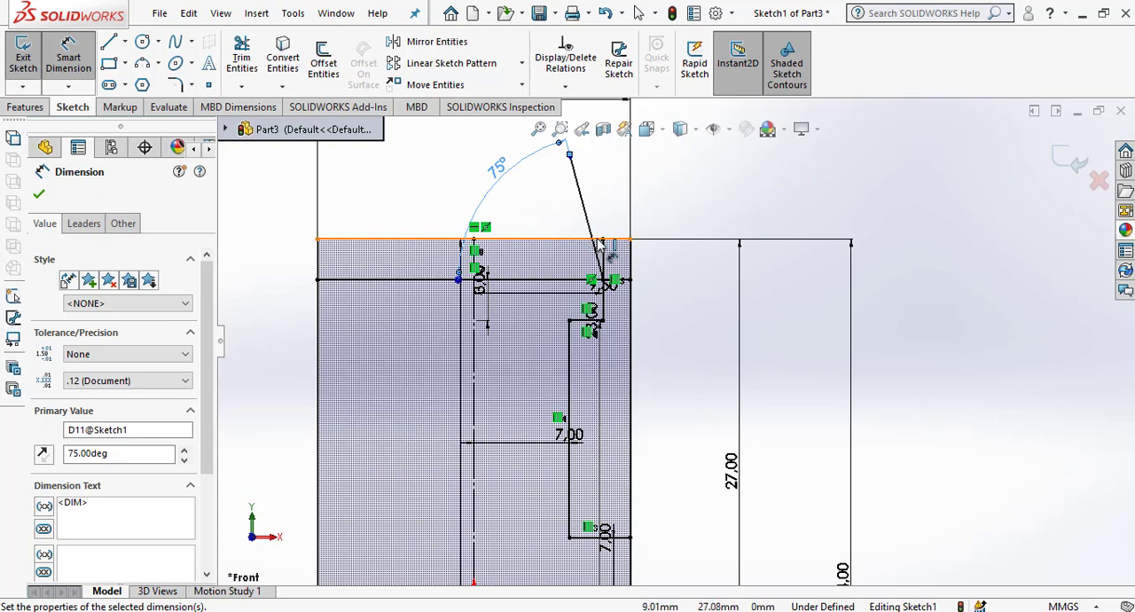
pyautogui.scroll(3, 696, 213)
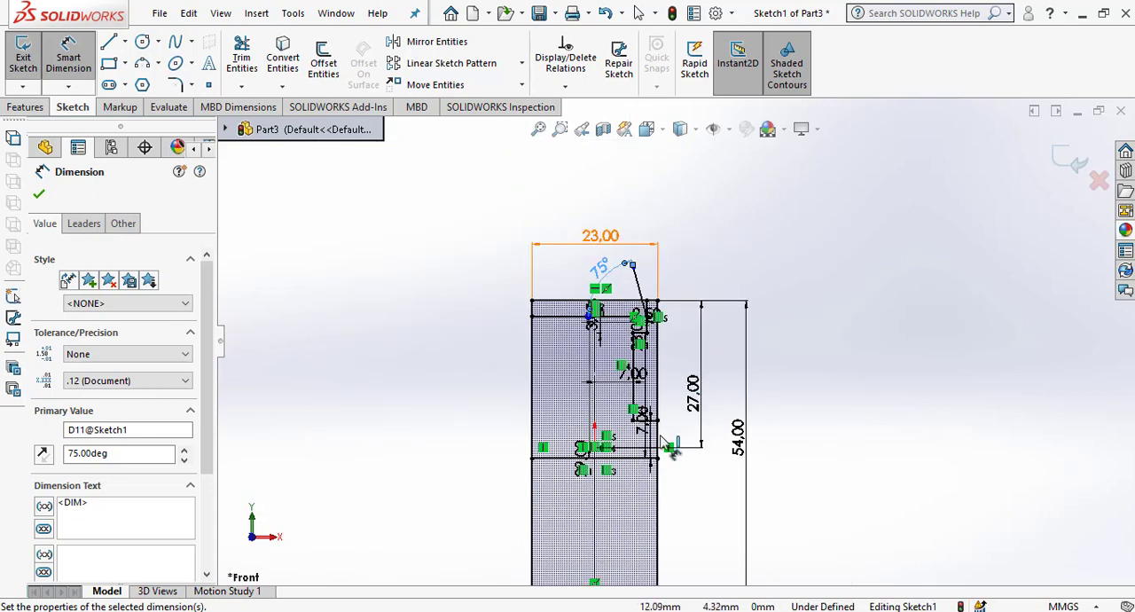
pyautogui.scroll(-2, 663, 451)
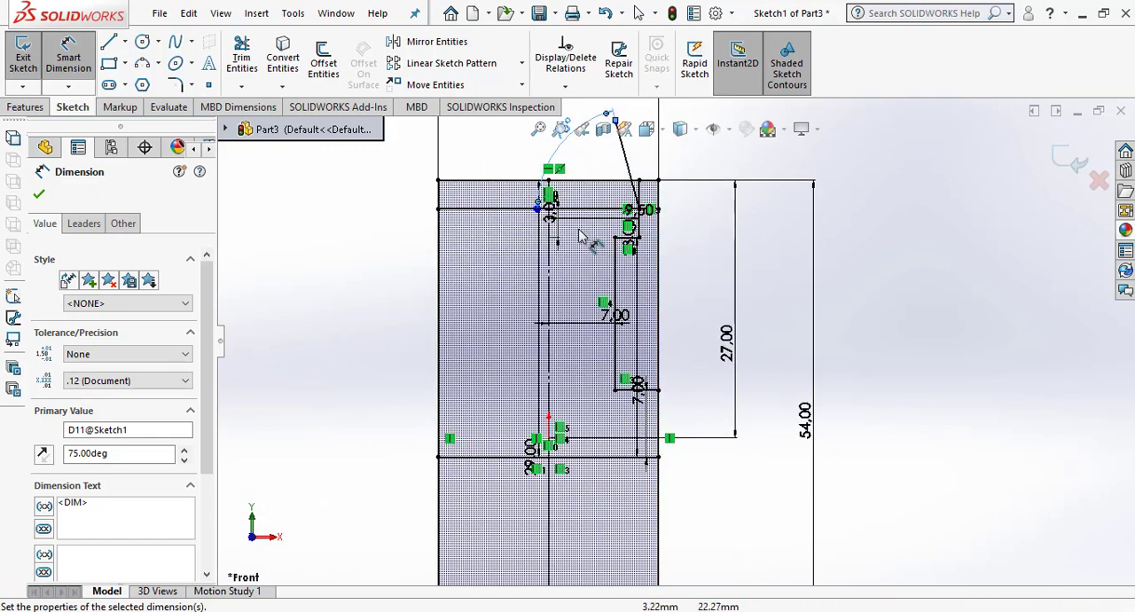
pyautogui.scroll(-2, 637, 229)
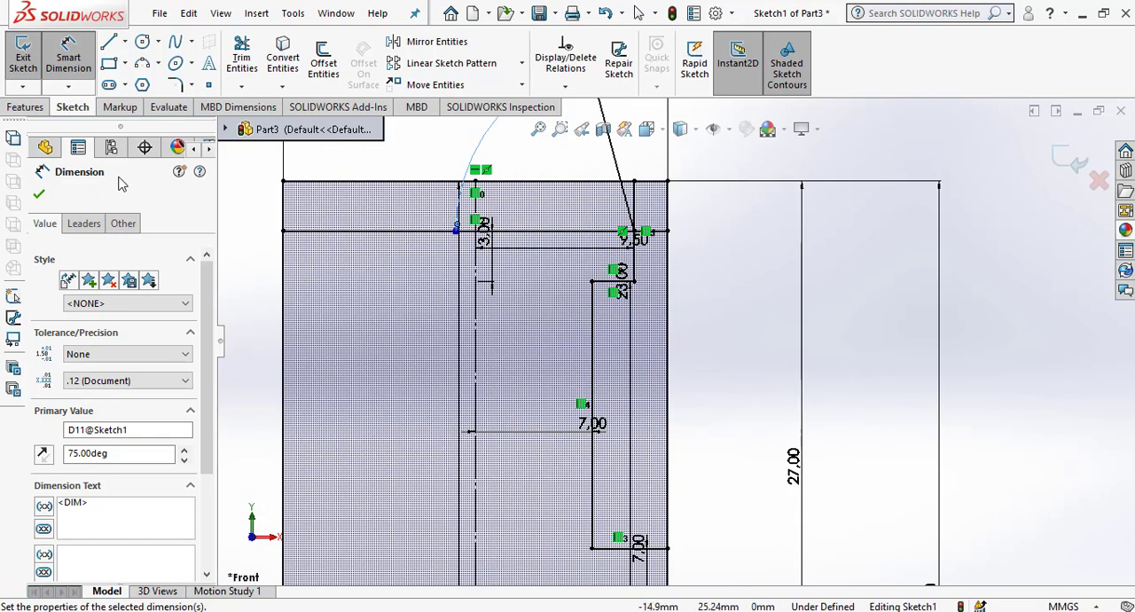
pyautogui.click(38, 194)
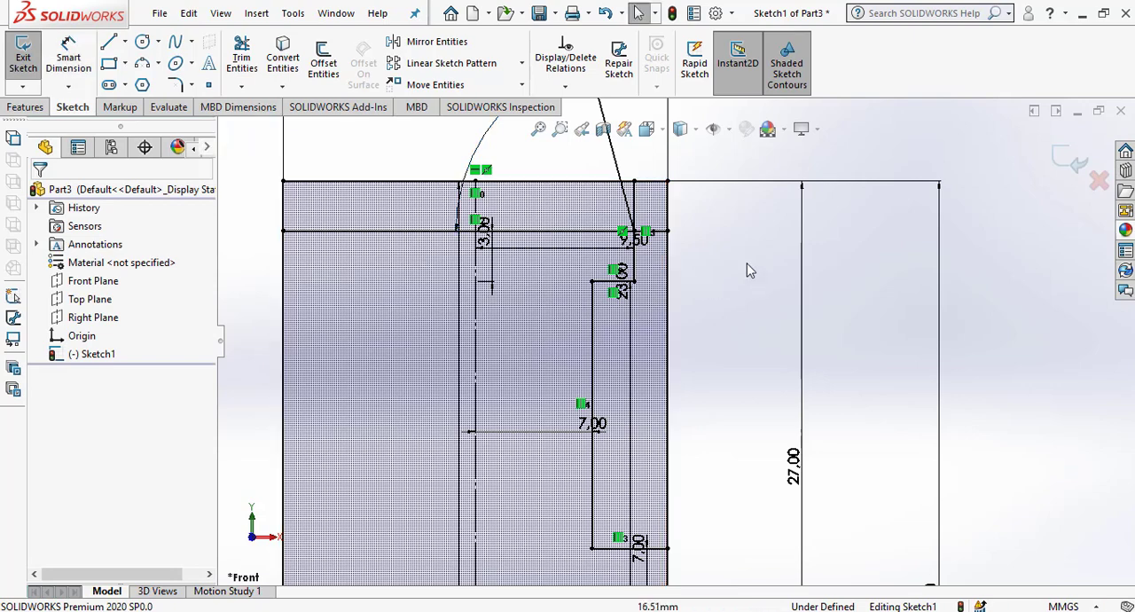
# Power-trim the excess lines outside the head's taper and short vertical line, and the outer right edge beside the head and neck.
pyautogui.scroll(-2, 639, 235)
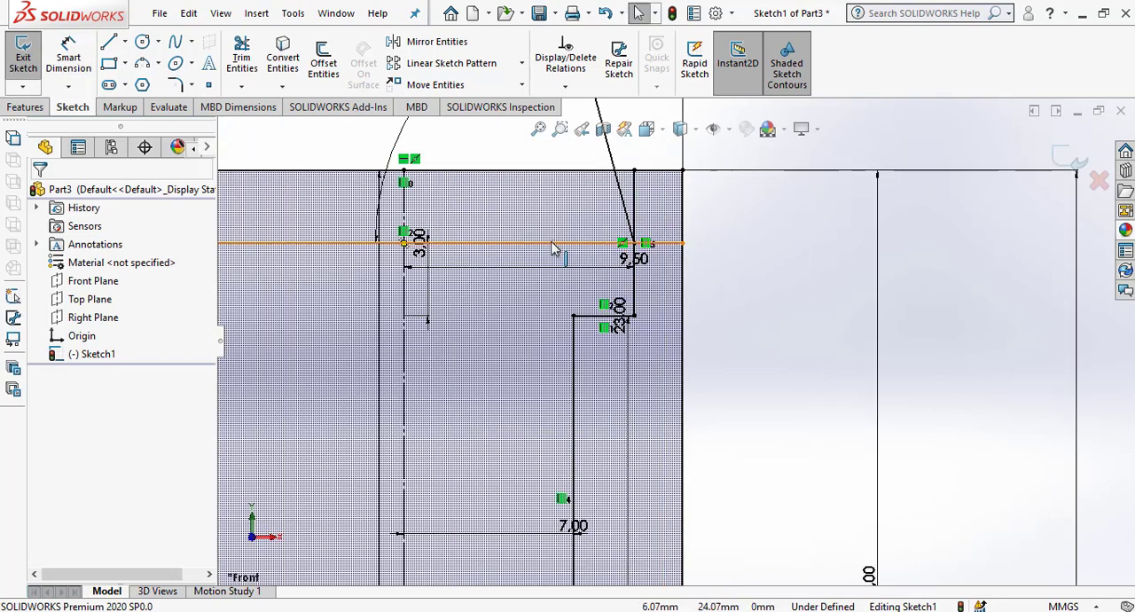
pyautogui.click(242, 56)
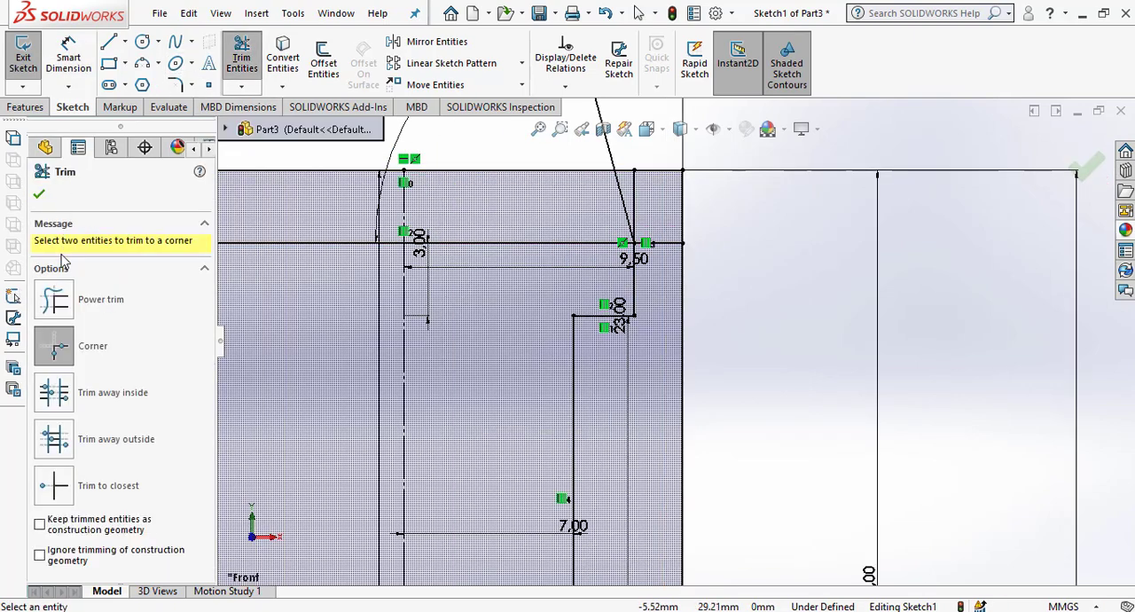
pyautogui.click(53, 299)
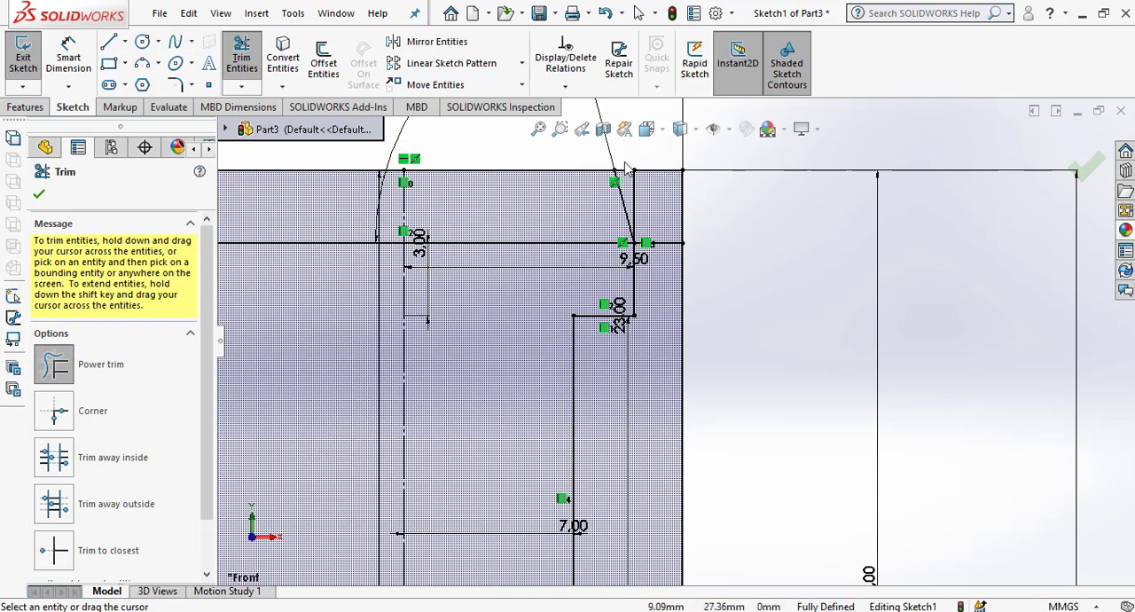
pyautogui.moveTo(626, 169); pyautogui.dragTo(646, 222)
pyautogui.moveTo(657, 264); pyautogui.dragTo(658, 288)
pyautogui.scroll(6, 667, 241)
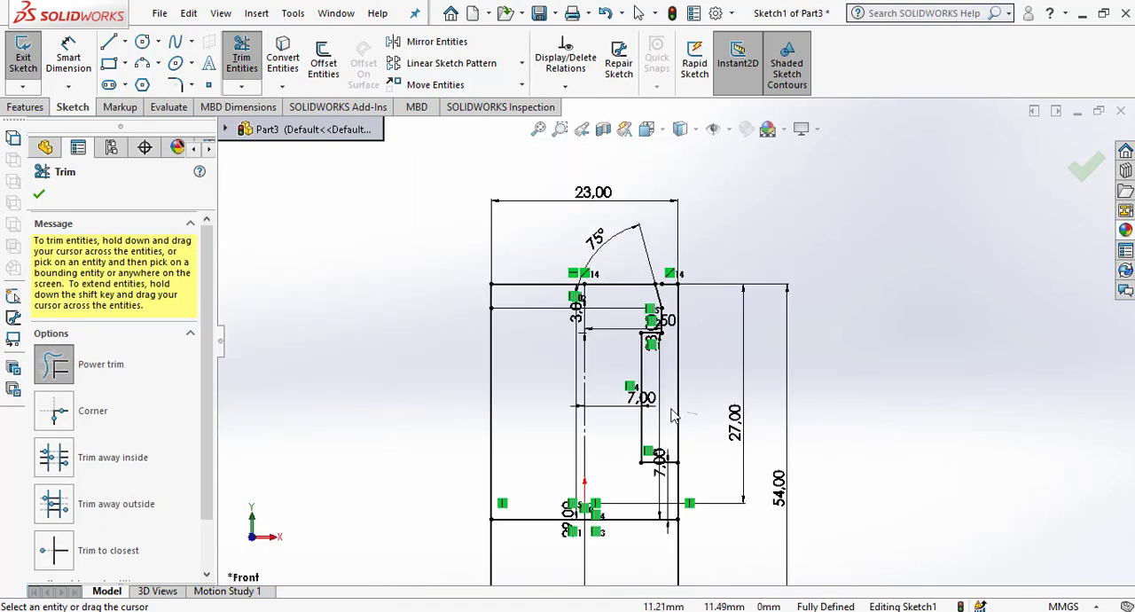
pyautogui.moveTo(673, 415); pyautogui.dragTo(694, 414)
pyautogui.scroll(3, 688, 310)
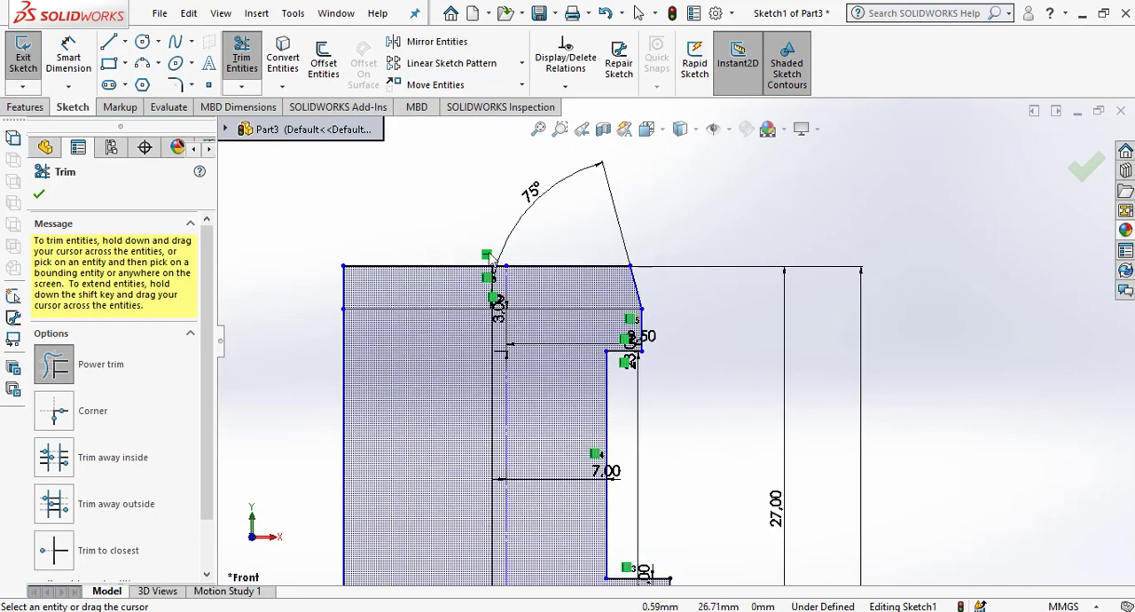
# Power-trim the horizontal lines left of the centerline and delete the leftover left vertical edge, keeping only the right half profile.
pyautogui.moveTo(459, 291); pyautogui.dragTo(487, 233)
pyautogui.scroll(5, 588, 426)
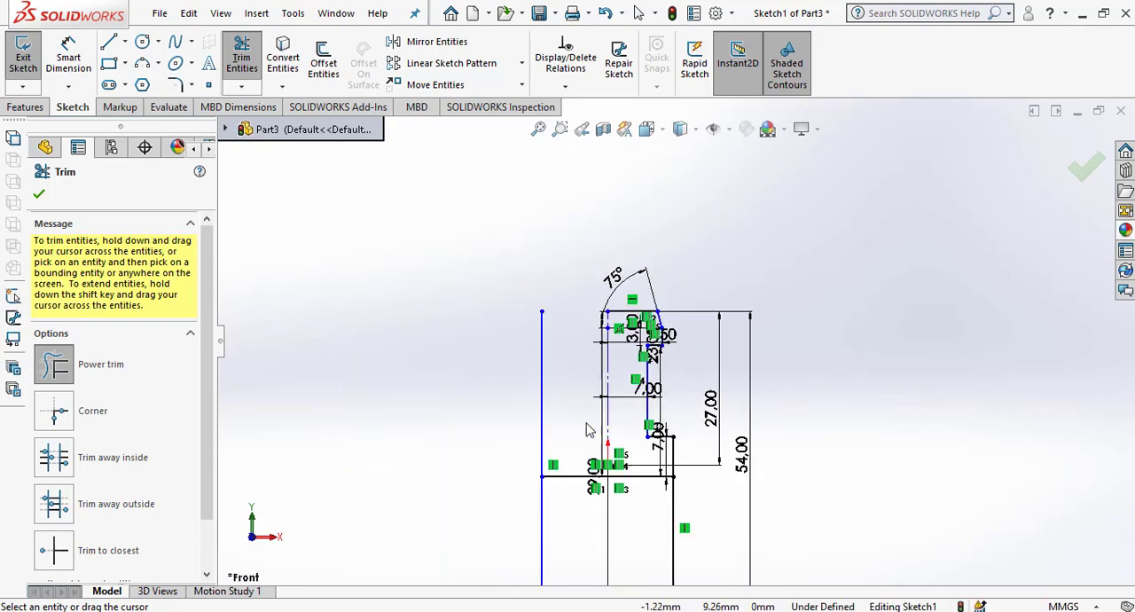
pyautogui.scroll(-5, 618, 462)
pyautogui.scroll(4, 621, 355)
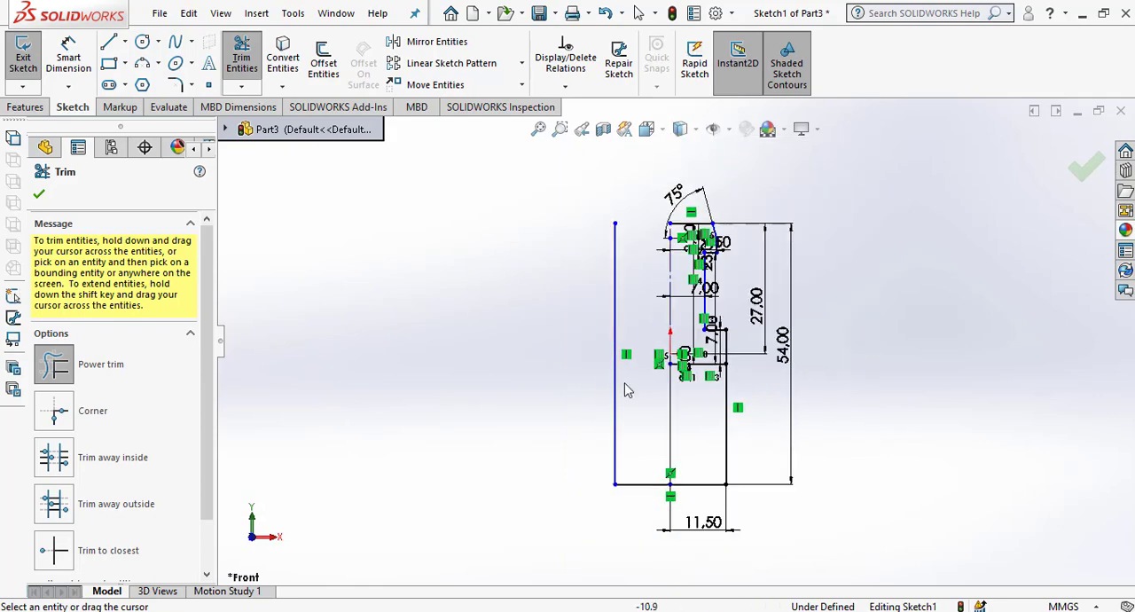
pyautogui.moveTo(642, 522); pyautogui.dragTo(637, 470)
pyautogui.press('Escape')
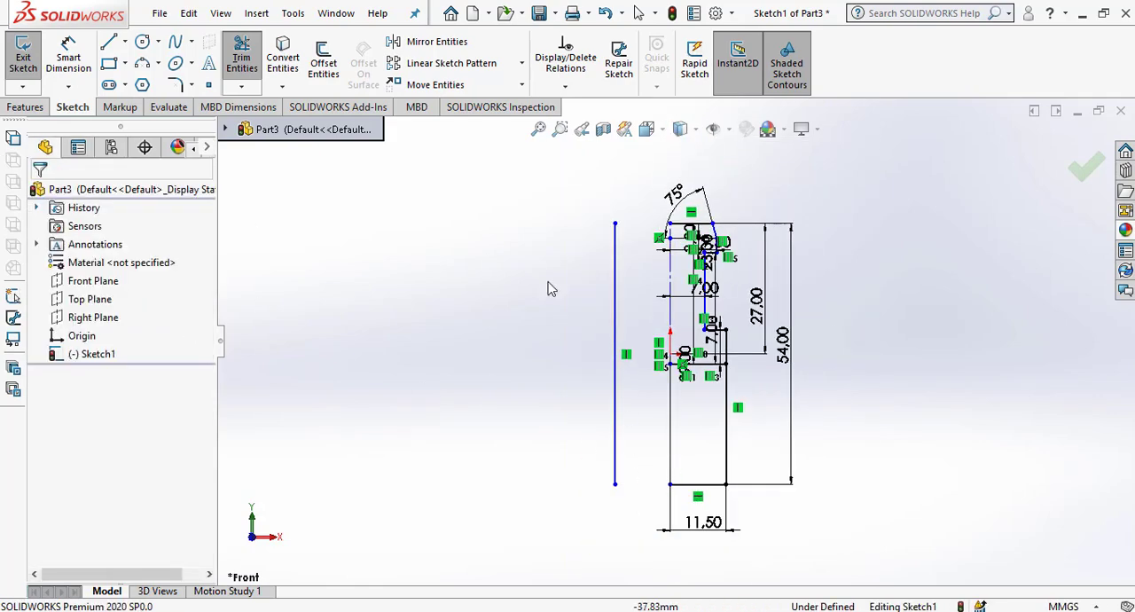
pyautogui.moveTo(642, 432); pyautogui.dragTo(527, 389)
pyautogui.press('Delete')
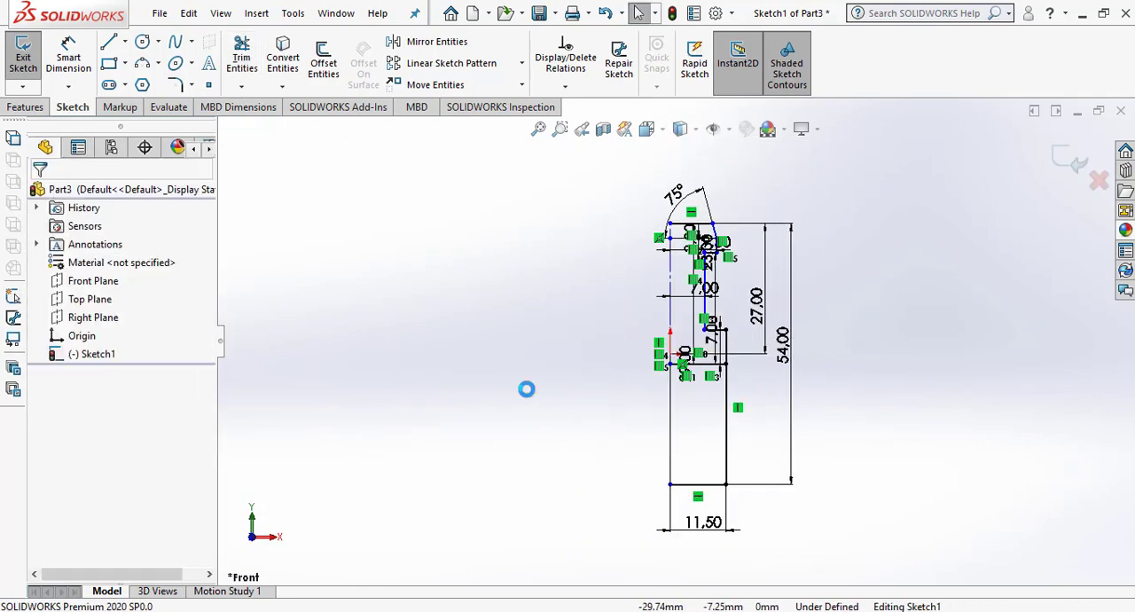
# Reposition the 29 mm, 23 mm and 3 mm vertical dimensions to the right of the half profile.
pyautogui.scroll(-3, 637, 309)
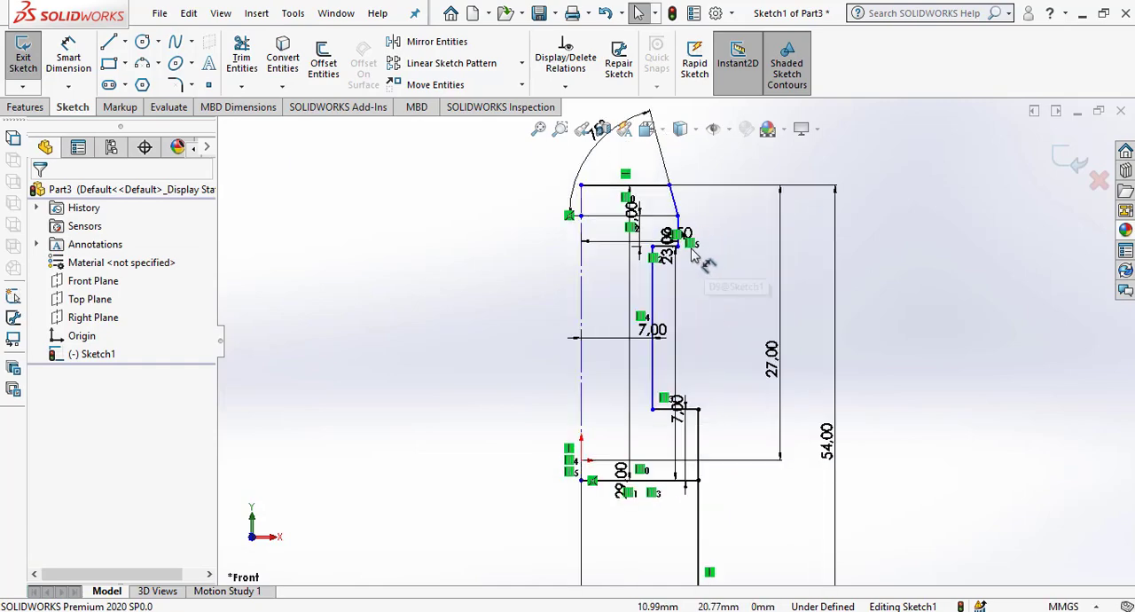
pyautogui.moveTo(623, 484); pyautogui.dragTo(785, 399)
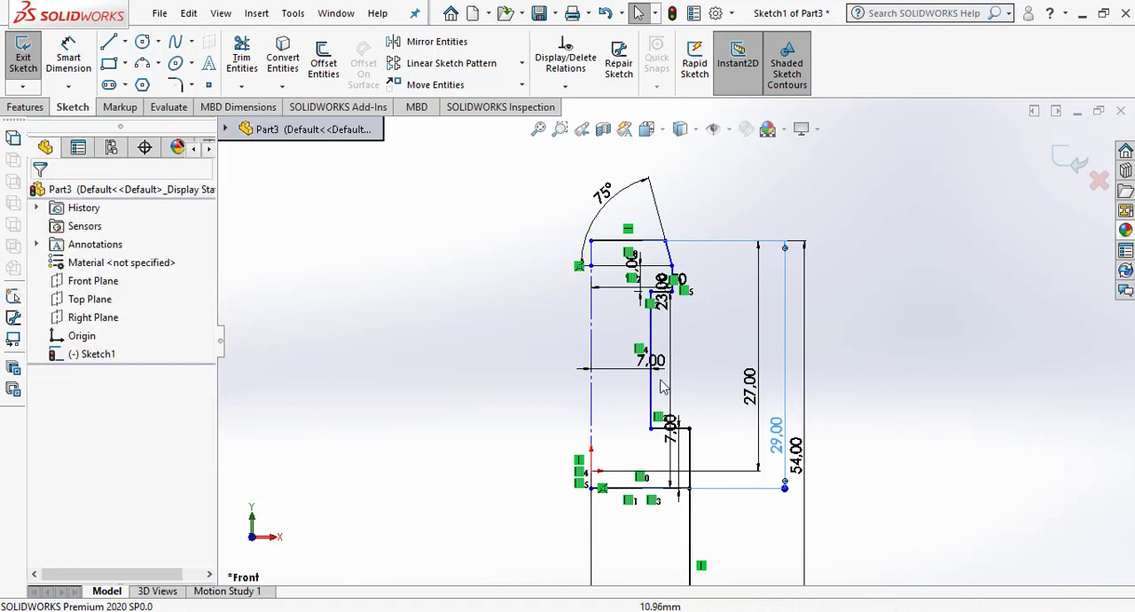
pyautogui.moveTo(662, 285); pyautogui.dragTo(733, 476)
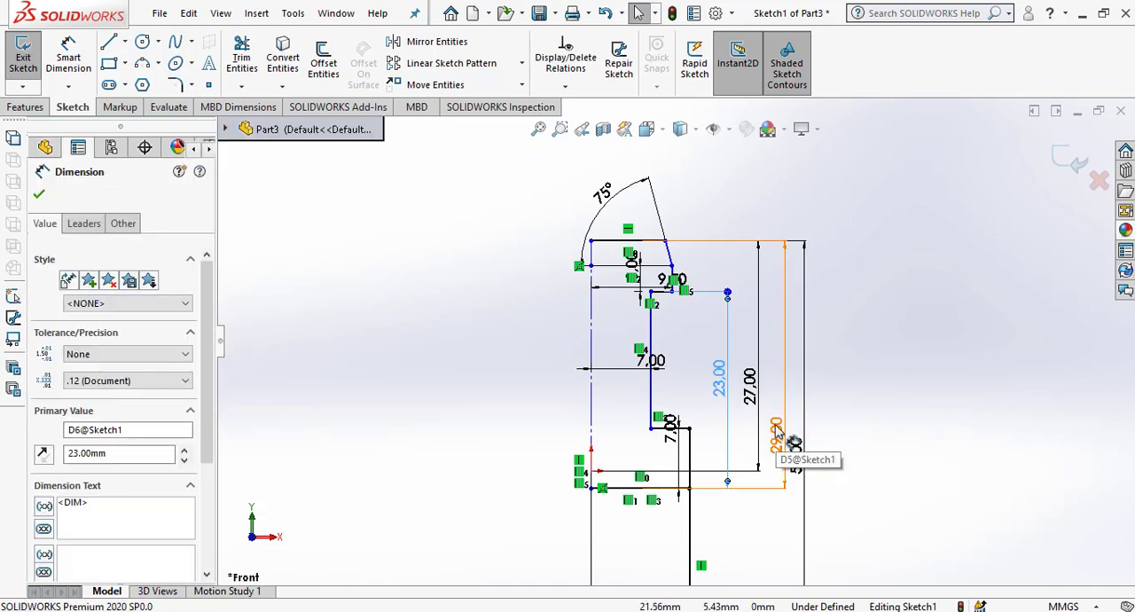
pyautogui.click(909, 344)
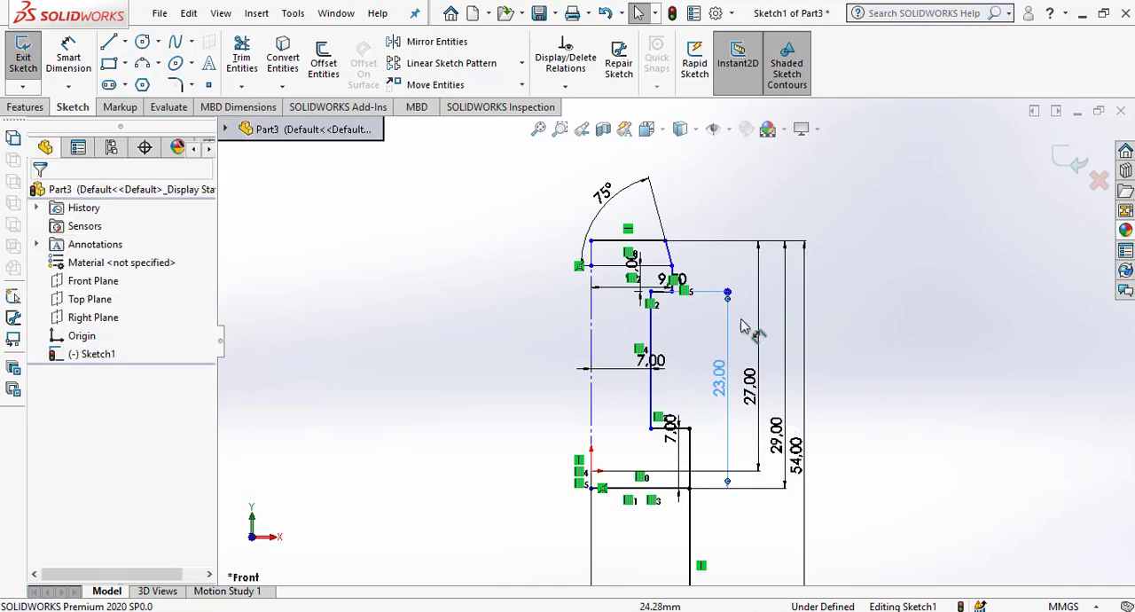
pyautogui.moveTo(646, 285)
pyautogui.mouseDown()
pyautogui.moveTo(714, 329)
pyautogui.moveTo(726, 319)
pyautogui.moveTo(715, 330)
pyautogui.mouseUp()
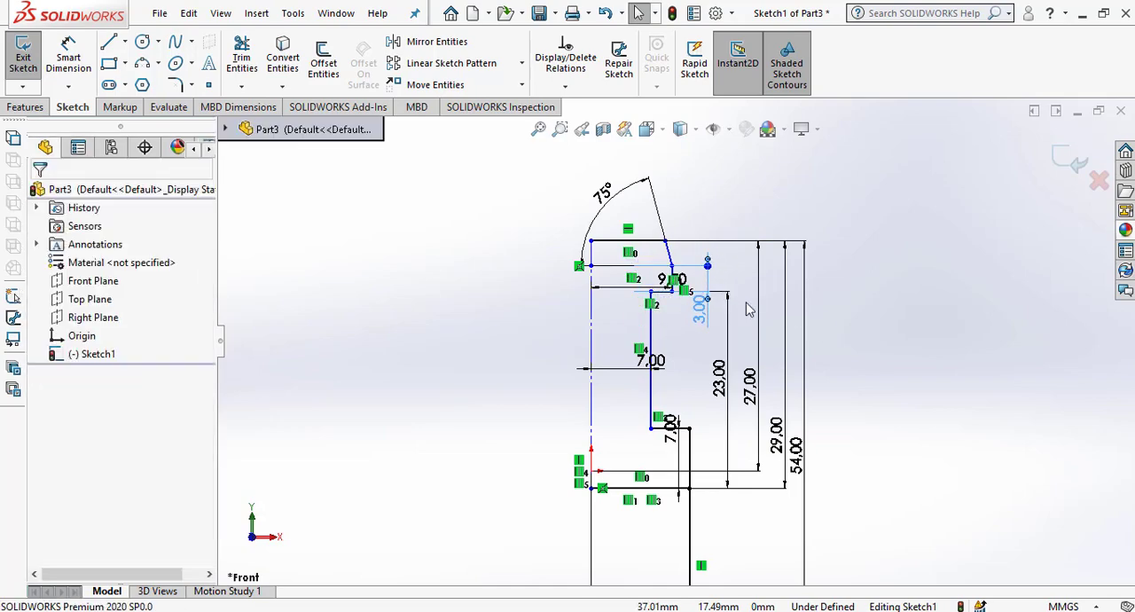
# Move the 9.5 mm and 7 mm horizontal dimensions above the head of the profile.
pyautogui.scroll(-3, 683, 297)
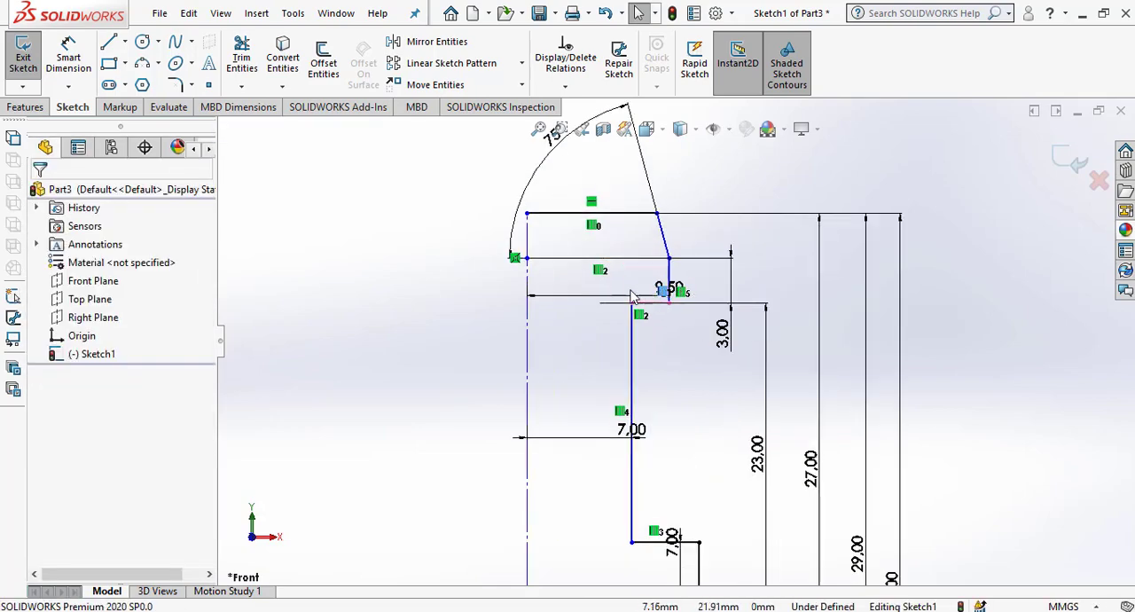
pyautogui.moveTo(671, 289)
pyautogui.mouseDown()
pyautogui.moveTo(593, 263)
pyautogui.moveTo(579, 165)
pyautogui.moveTo(498, 144)
pyautogui.moveTo(493, 160)
pyautogui.mouseUp()
pyautogui.click(576, 283)
pyautogui.scroll(4, 581, 285)
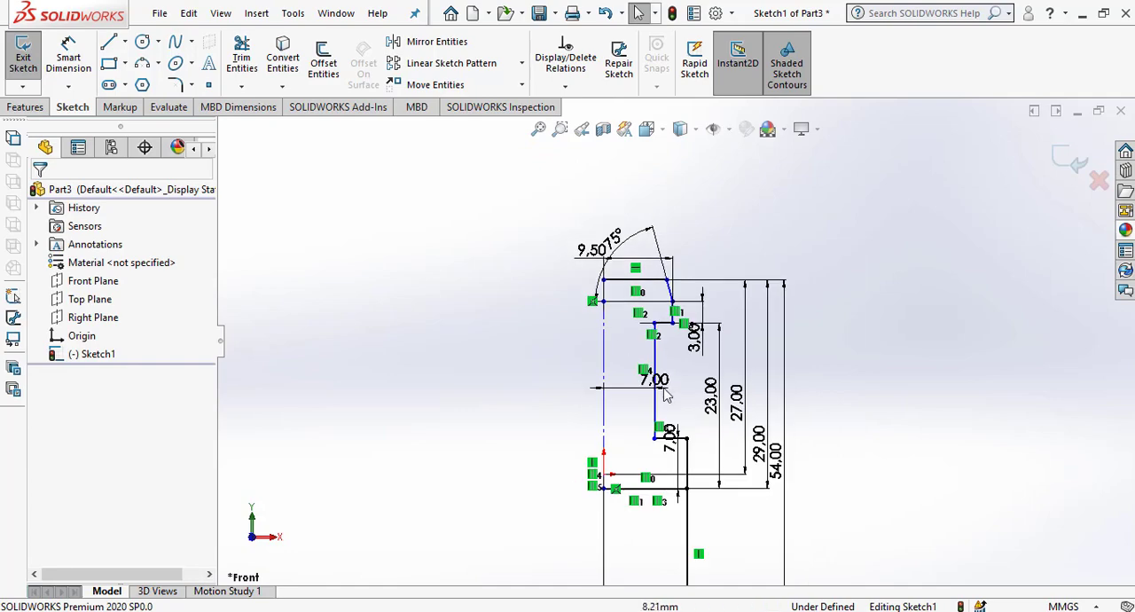
pyautogui.moveTo(660, 397); pyautogui.dragTo(656, 200)
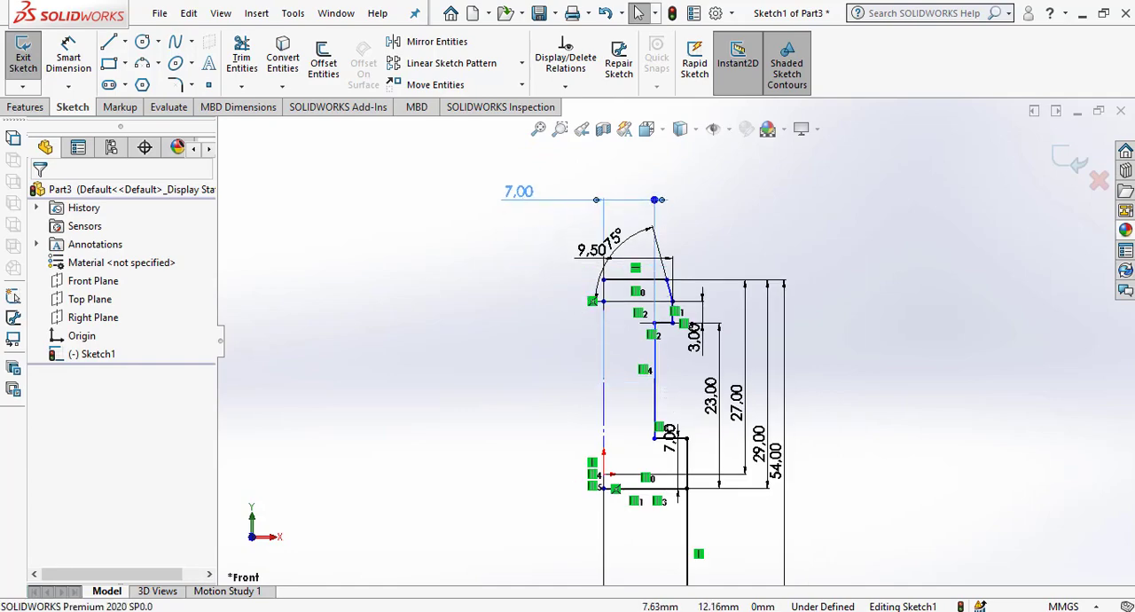
pyautogui.click(778, 336)
# Switch to Paint, examine the 40P row and the shank section of the pull stud drawing, and return to SOLIDWORKS.
pyautogui.scroll(2, 778, 336)
pyautogui.scroll(-3, 744, 417)
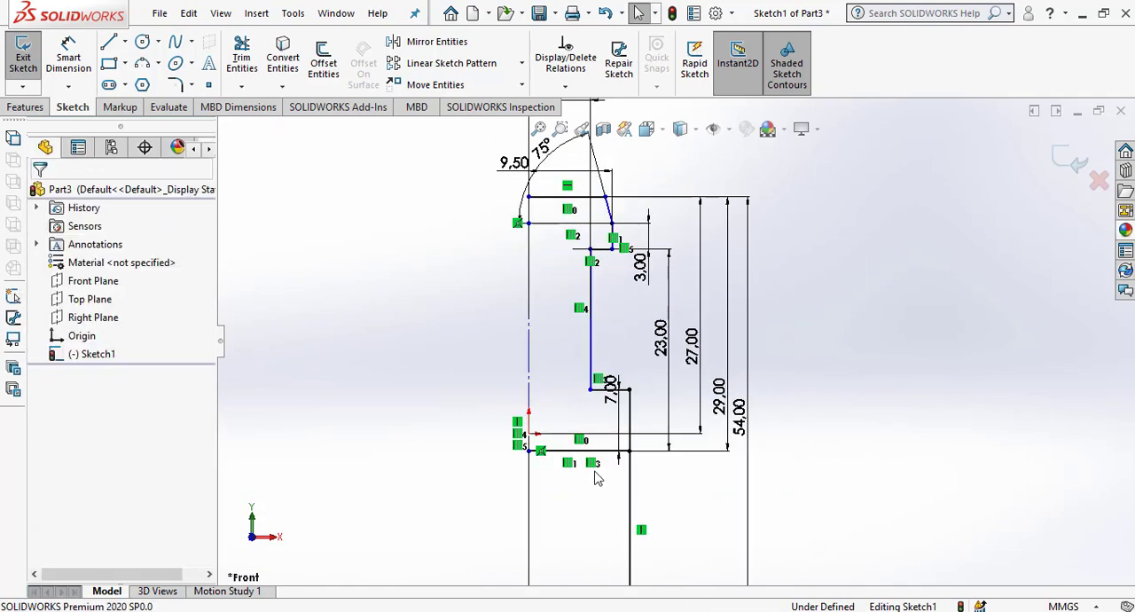
pyautogui.scroll(4, 592, 471)
pyautogui.scroll(-3, 594, 477)
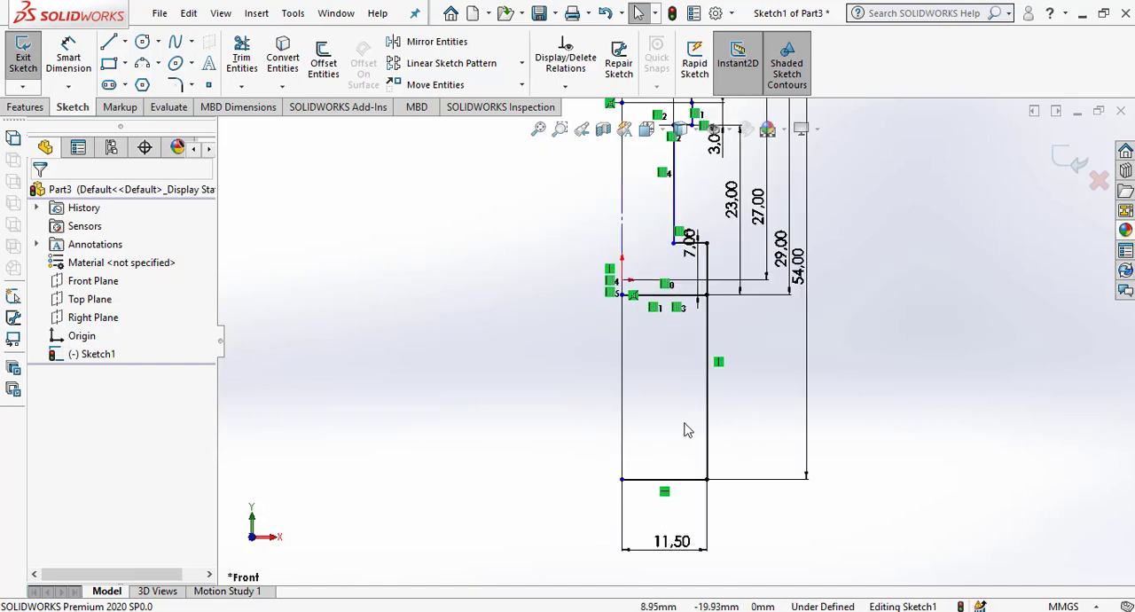
pyautogui.hotkey('alt', 'Tab')
pyautogui.scroll(-3, 636, 313)
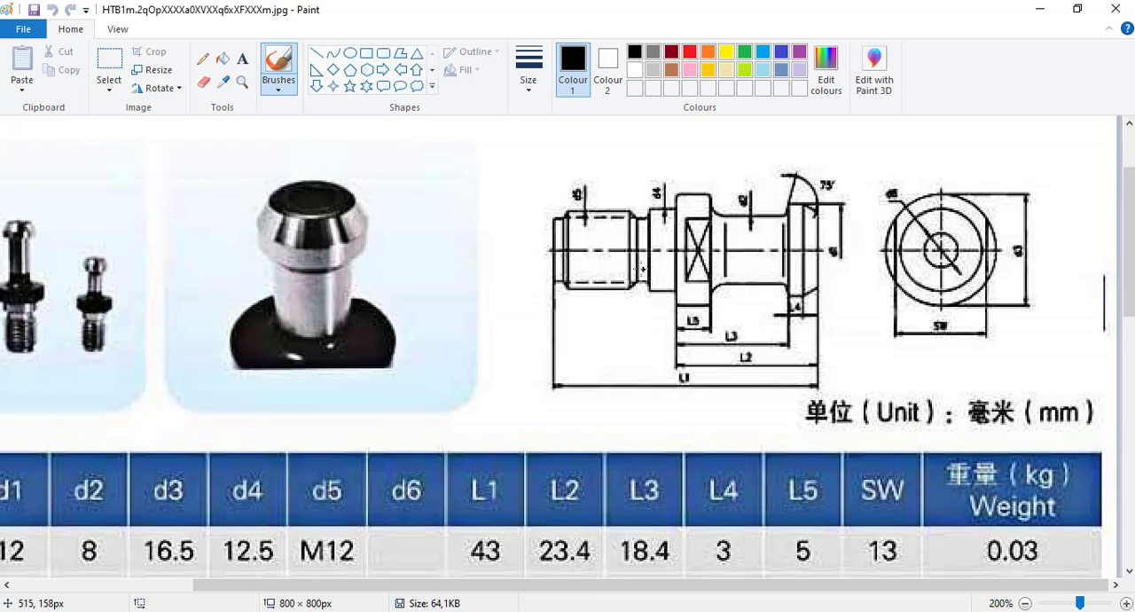
pyautogui.scroll(-5, 640, 271)
pyautogui.keyDown('ctrl'); pyautogui.scroll(-2, 614, 276); pyautogui.keyUp('ctrl')
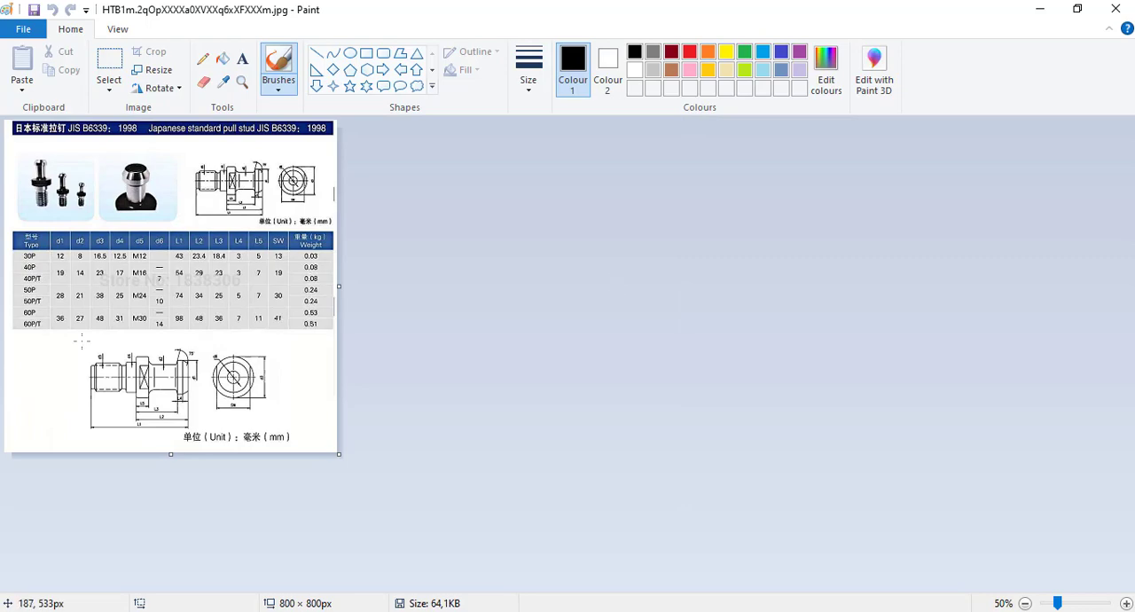
pyautogui.keyDown('ctrl'); pyautogui.scroll(1, 105, 286); pyautogui.keyUp('ctrl')
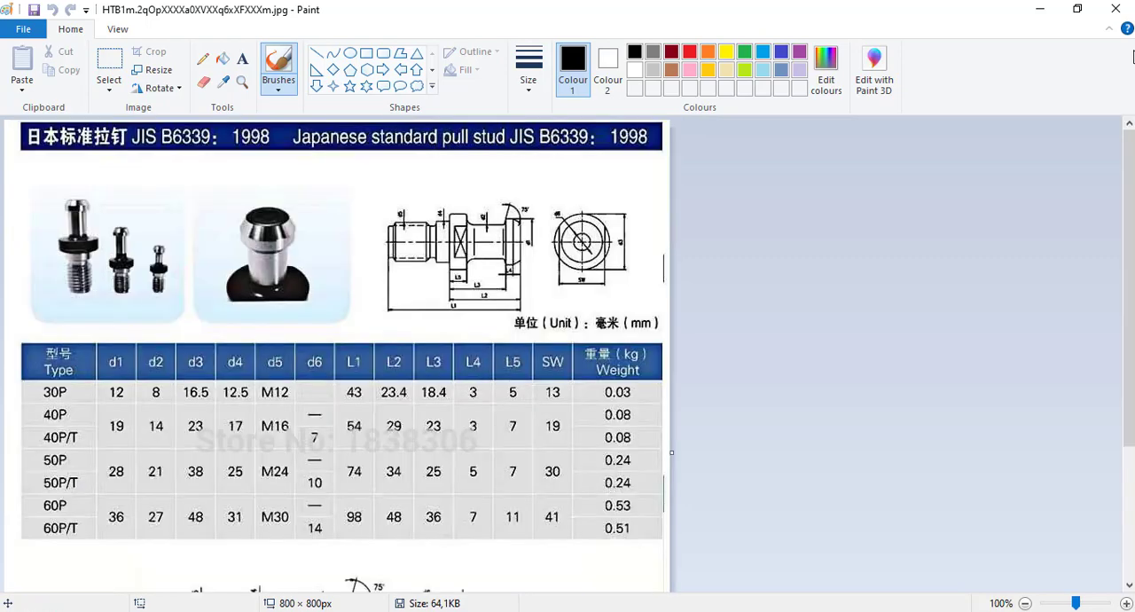
pyautogui.click(1040, 9)
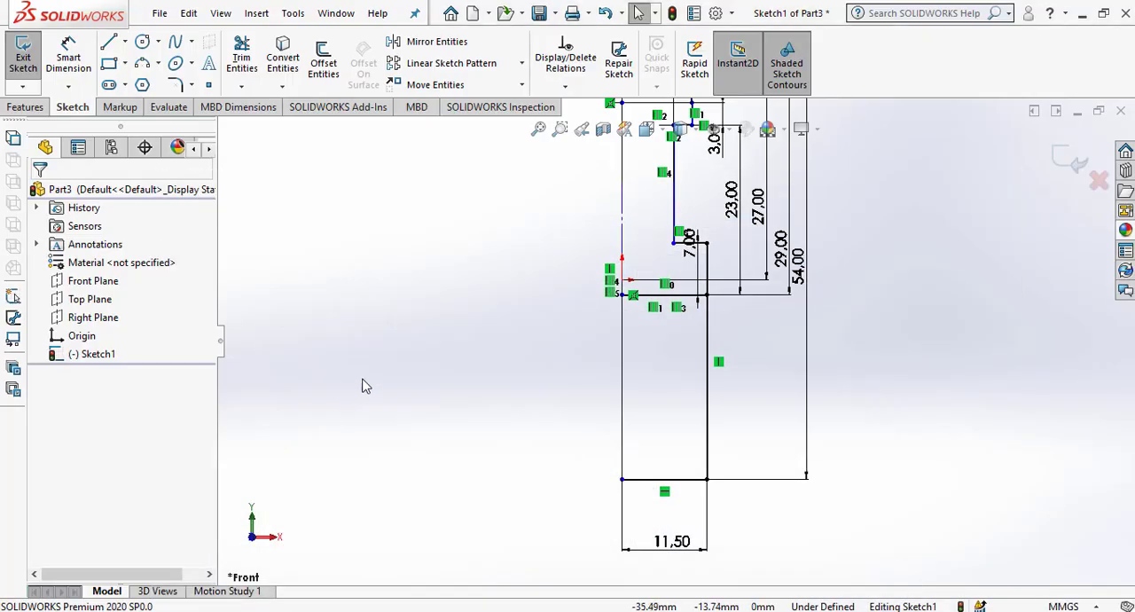
# Offset the vertical centerline of the sketch 8.5 mm to the right with dimensions added.
pyautogui.click(335, 80)
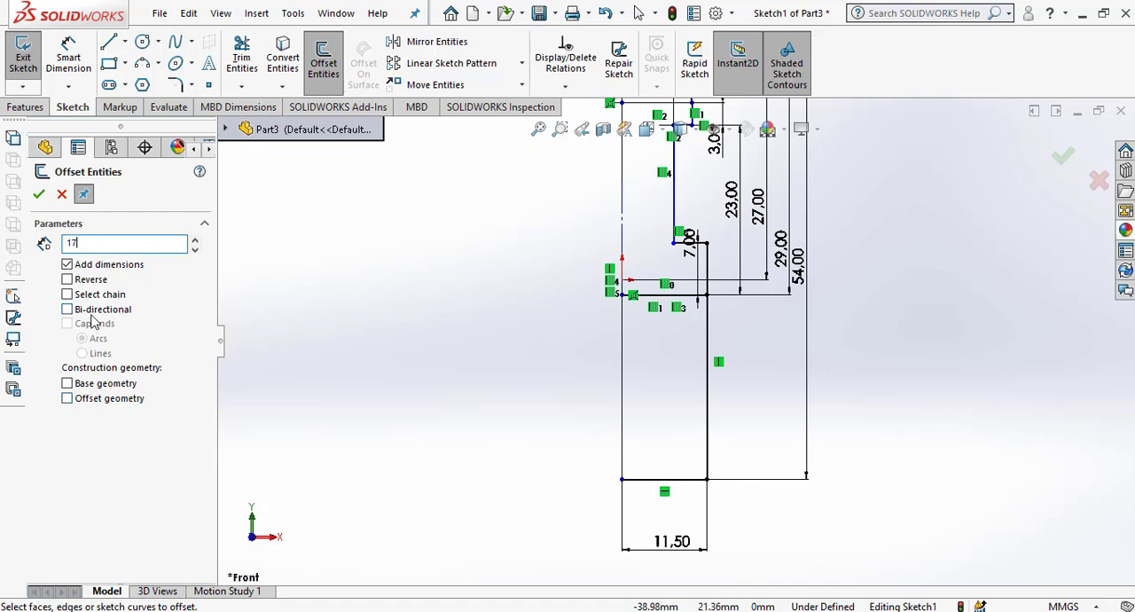
pyautogui.click(624, 349)
pyautogui.click(877, 368)
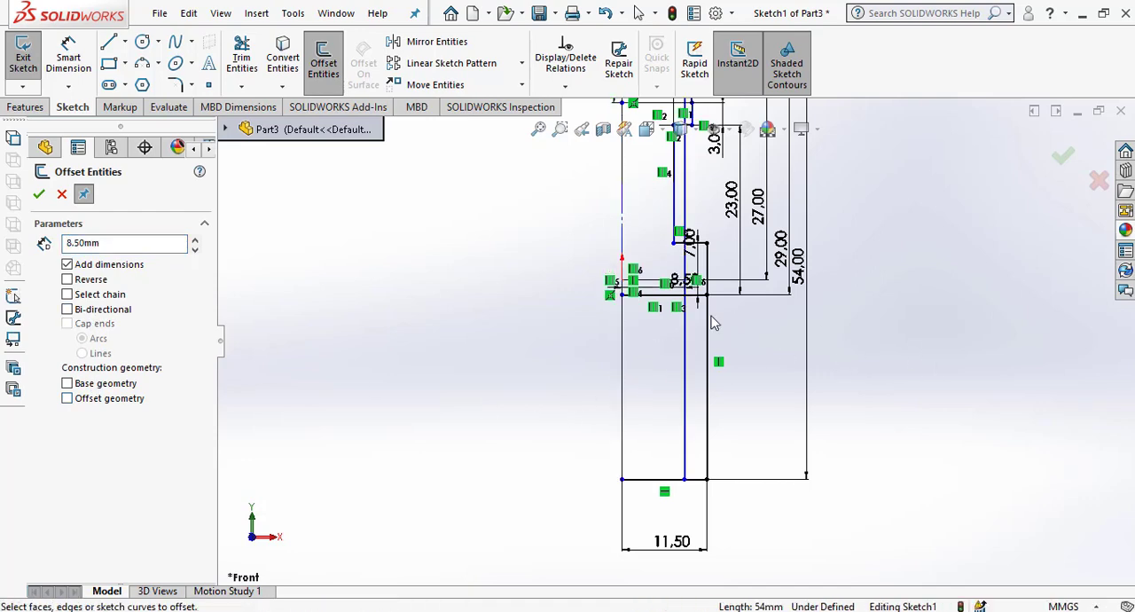
pyautogui.scroll(-3, 747, 307)
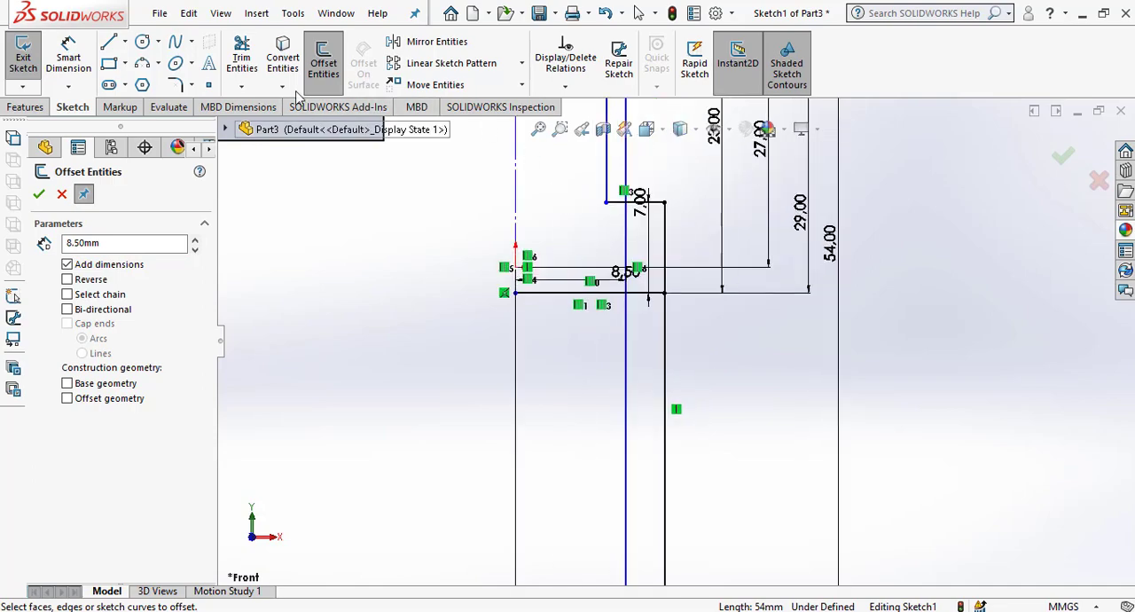
pyautogui.click(243, 58)
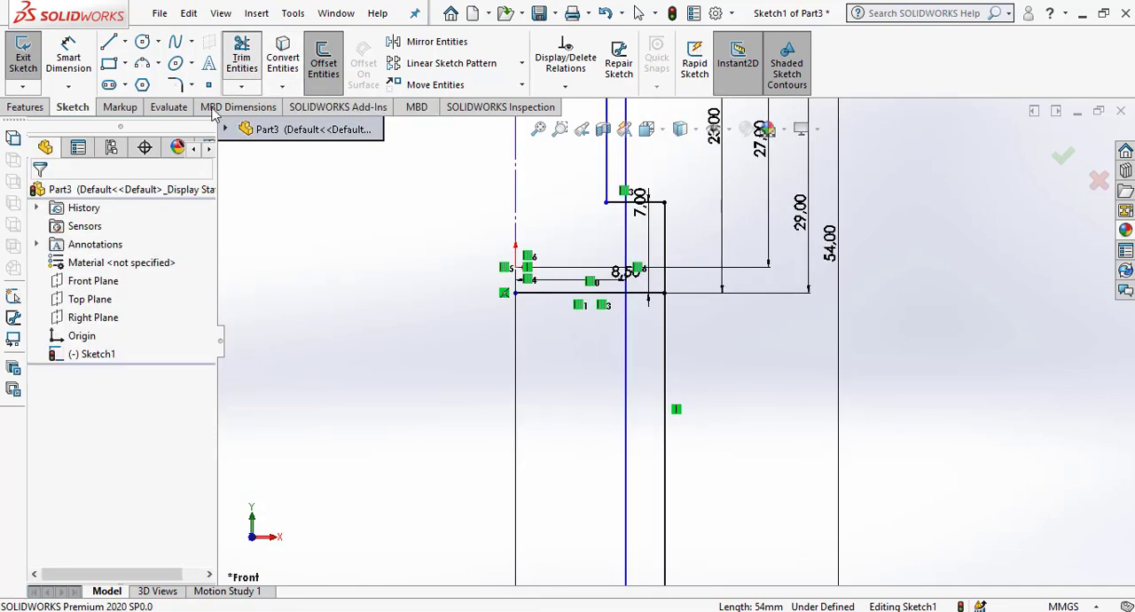
pyautogui.click(54, 346)
pyautogui.click(627, 355)
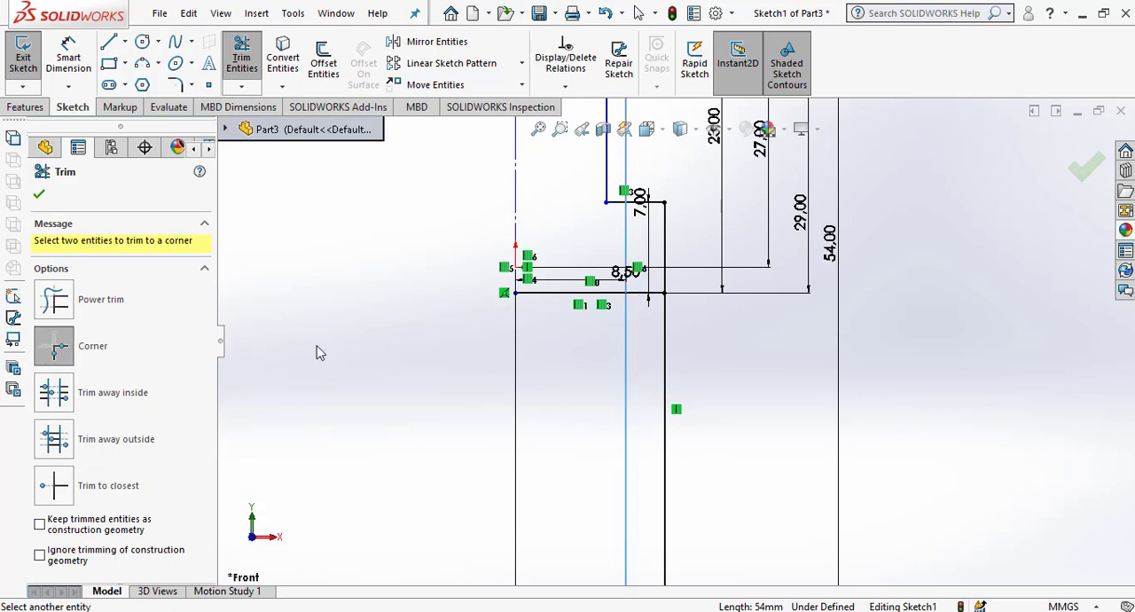
pyautogui.press('Escape')
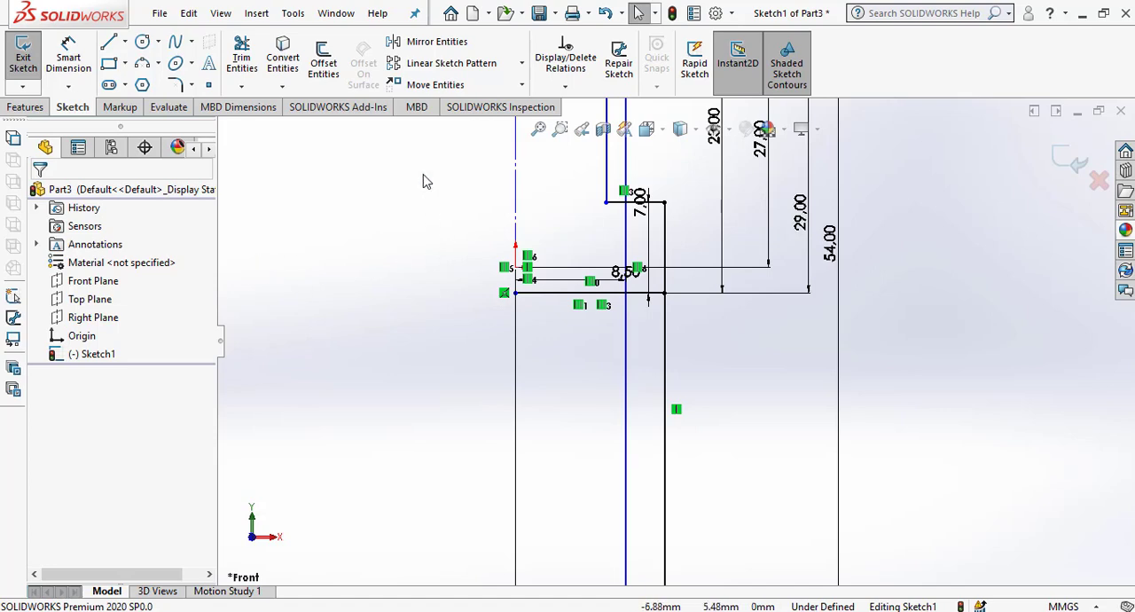
# Offset the flange's lower horizontal line 9 mm downward and the vertical centerline 8 mm to the right.
pyautogui.click(325, 64)
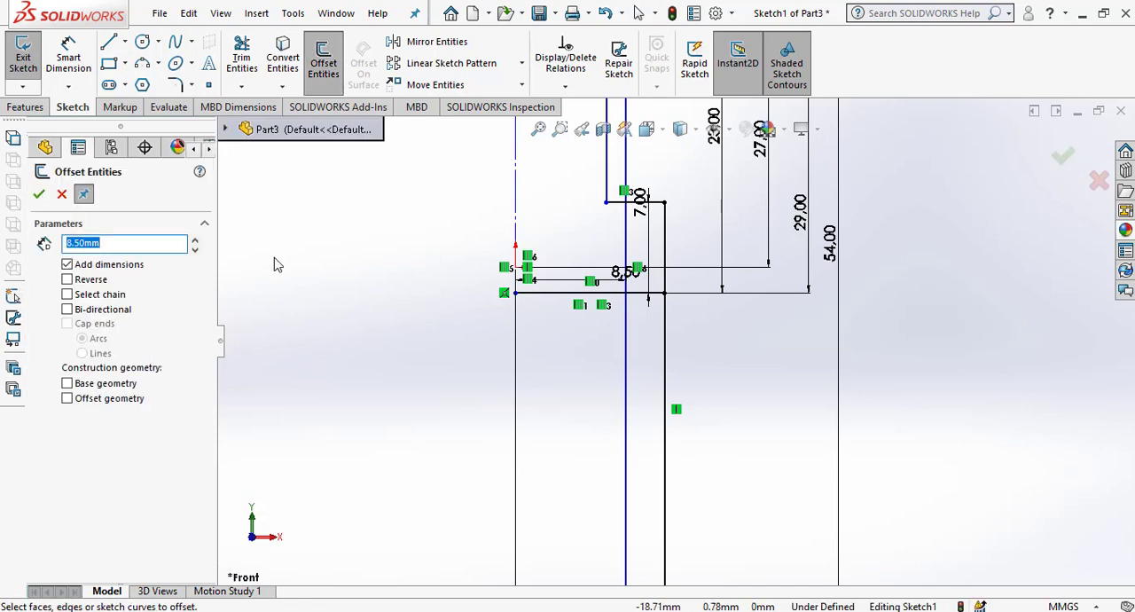
pyautogui.click(589, 293)
pyautogui.click(570, 458)
pyautogui.press('f')
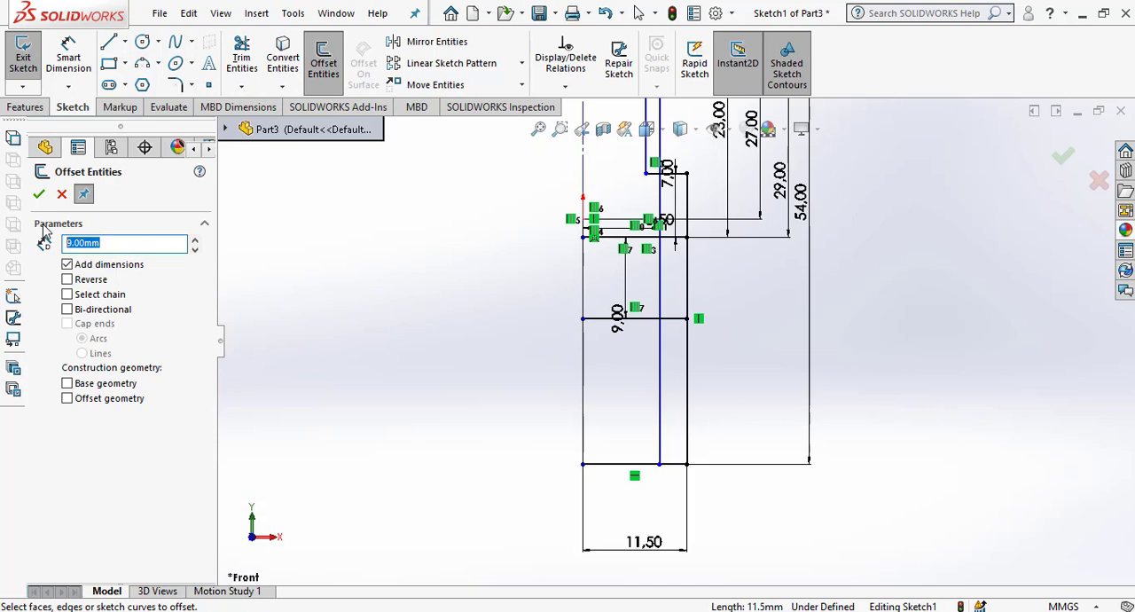
pyautogui.click(584, 400)
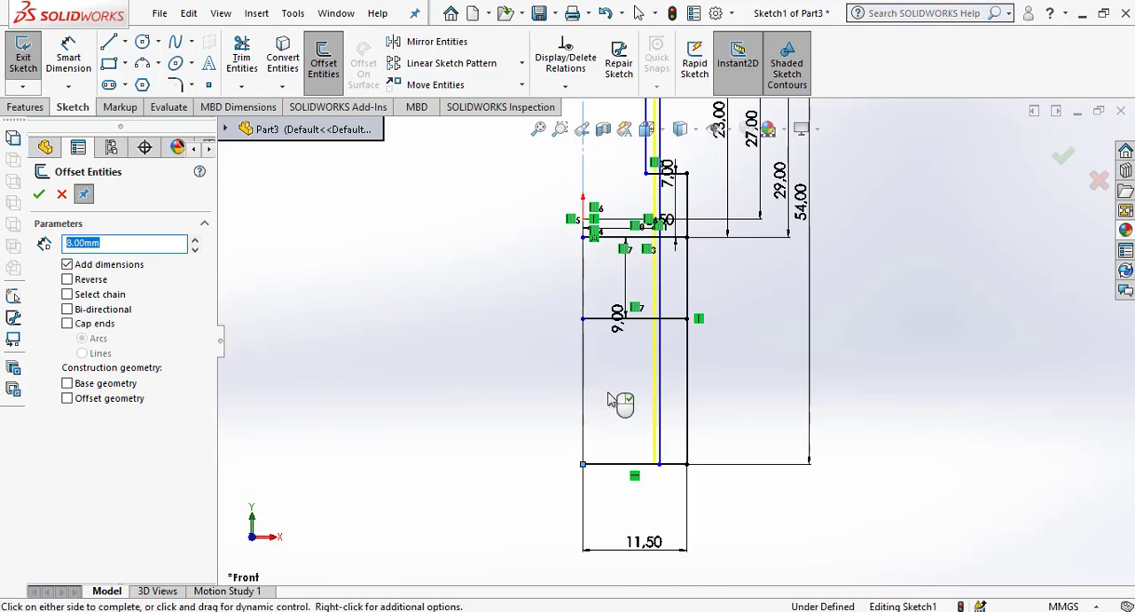
pyautogui.click(610, 400)
# Corner-trim the 8.5 mm offset line with the 9 mm offset line and with the flange's lower line.
pyautogui.scroll(-3, 740, 355)
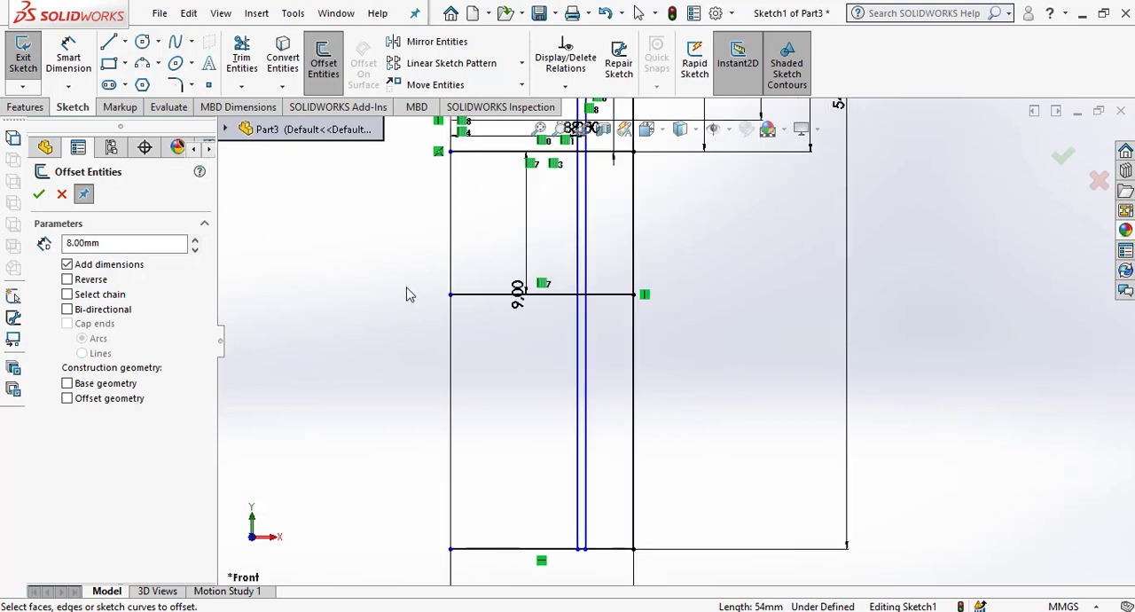
pyautogui.click(242, 58)
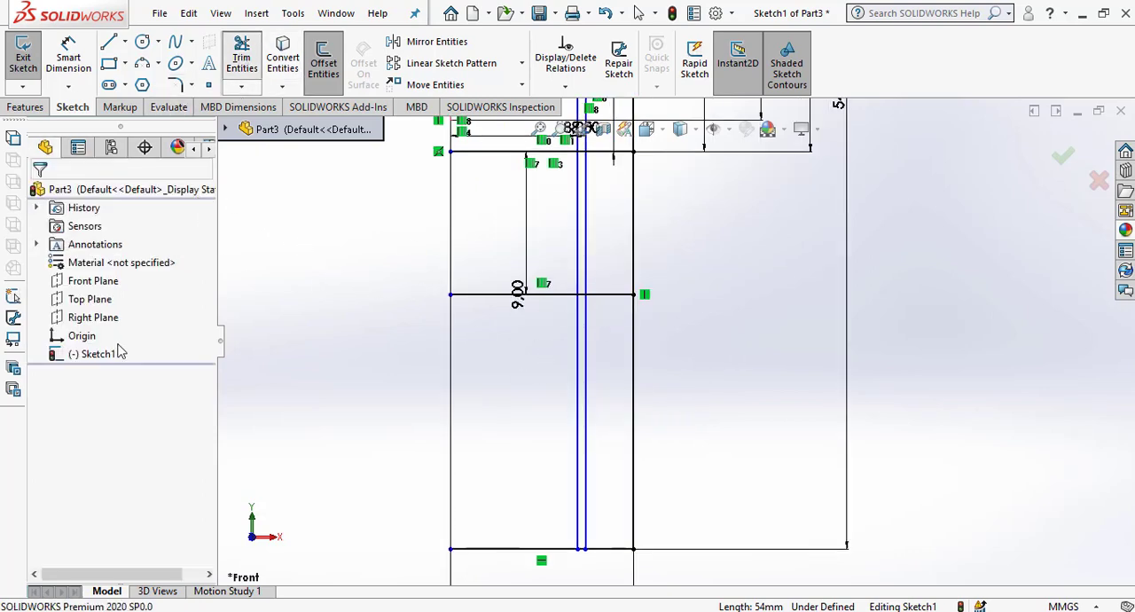
pyautogui.click(547, 293)
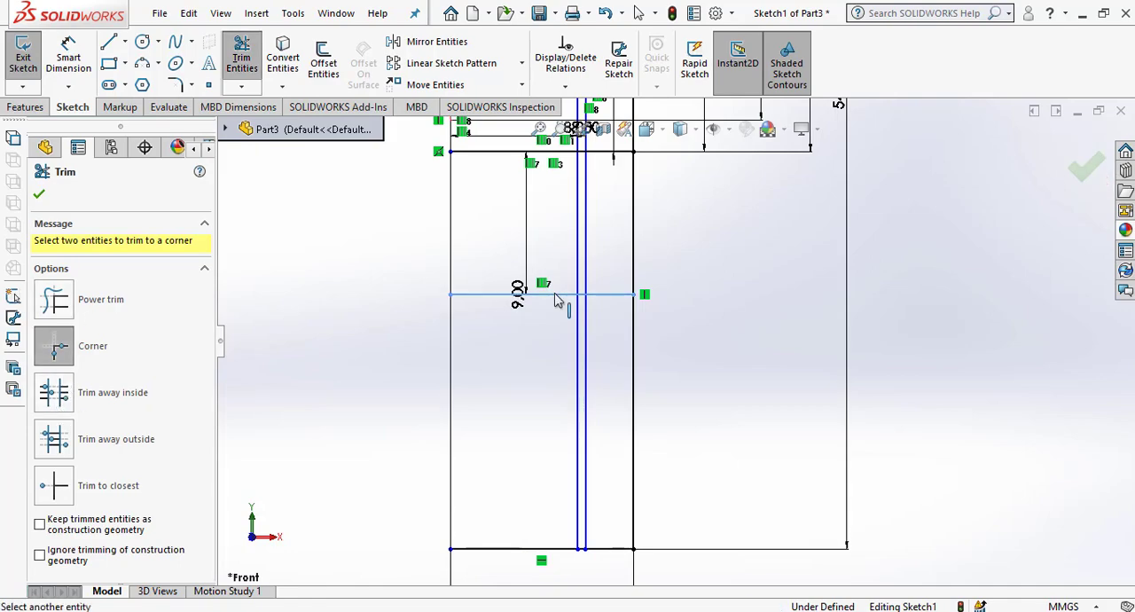
pyautogui.scroll(4, 624, 289)
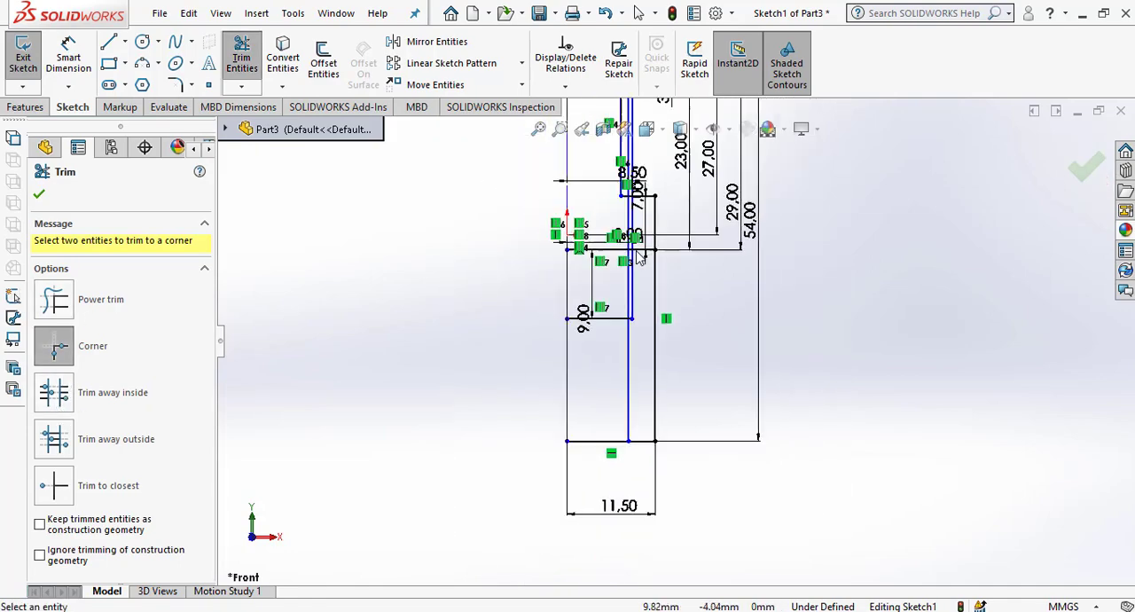
pyautogui.scroll(-4, 636, 262)
pyautogui.click(670, 353)
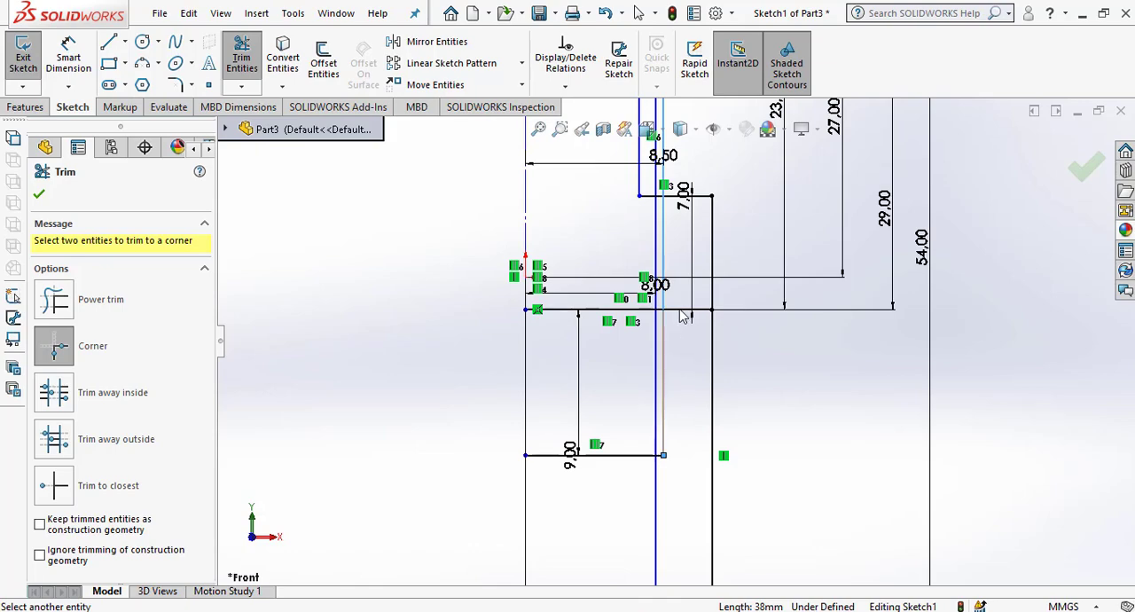
pyautogui.click(681, 309)
pyautogui.scroll(3, 692, 400)
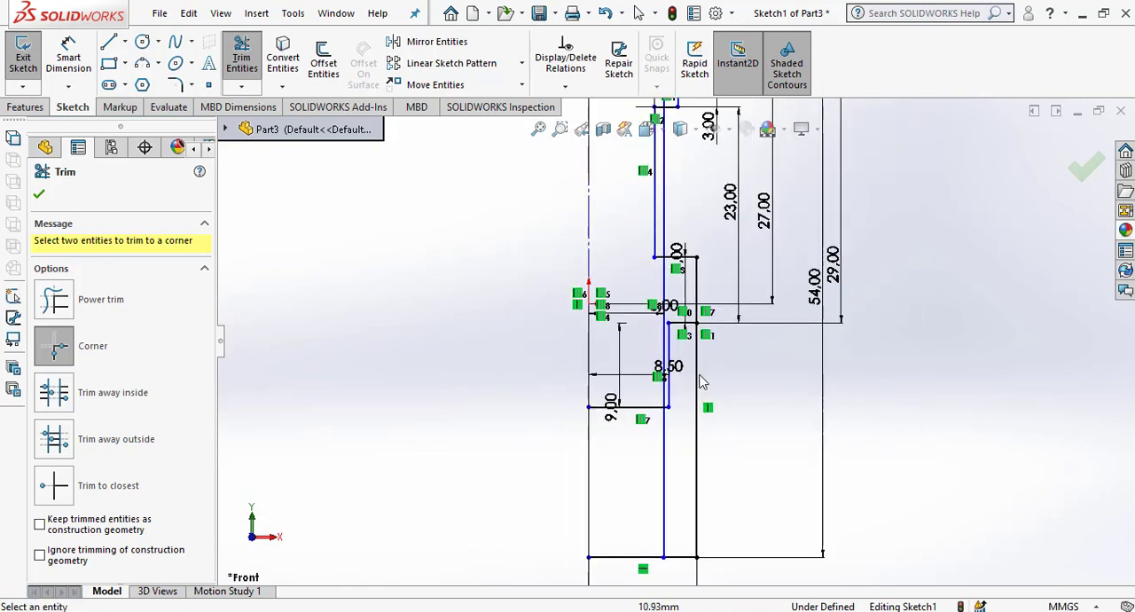
pyautogui.scroll(-3, 692, 444)
pyautogui.scroll(-2, 692, 443)
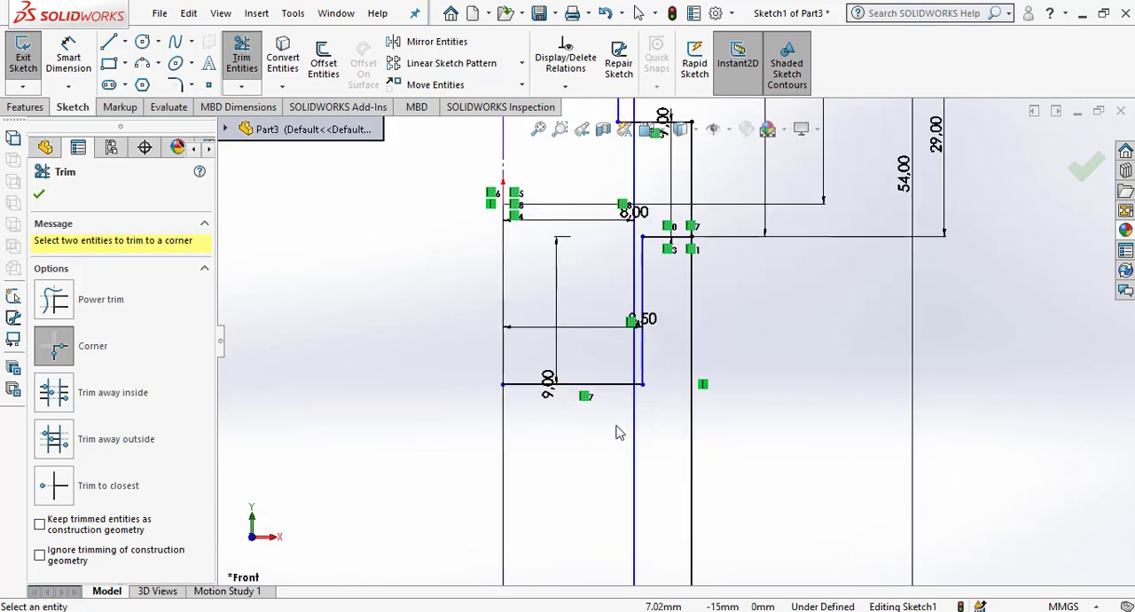
pyautogui.click(39, 195)
# Offset the horizontal line at the end of the 9 mm shank section 3 mm downward.
pyautogui.click(323, 62)
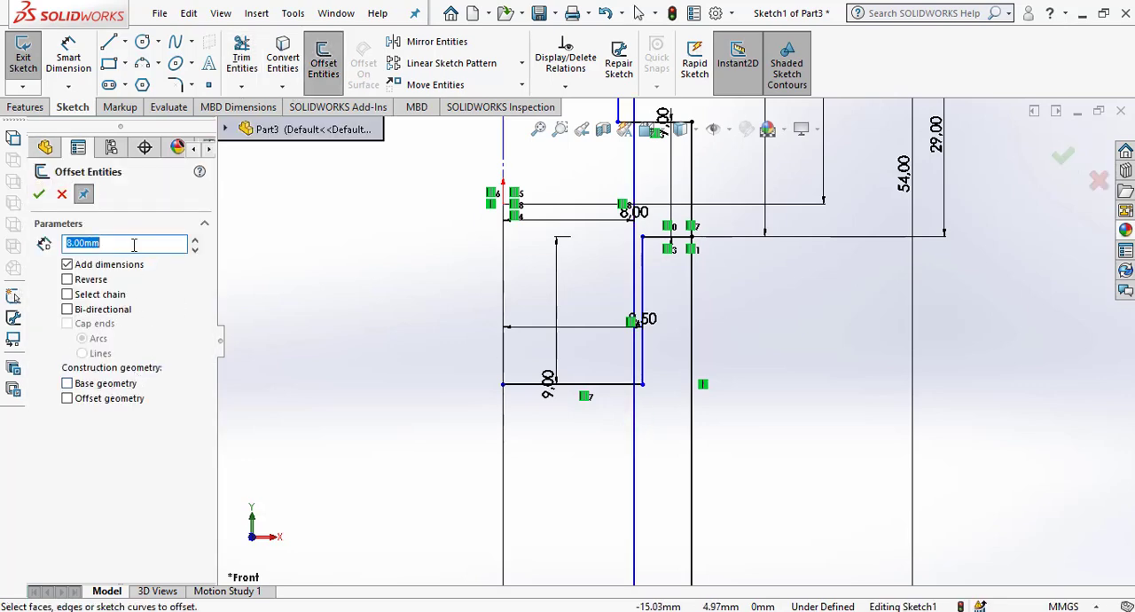
pyautogui.write('3')
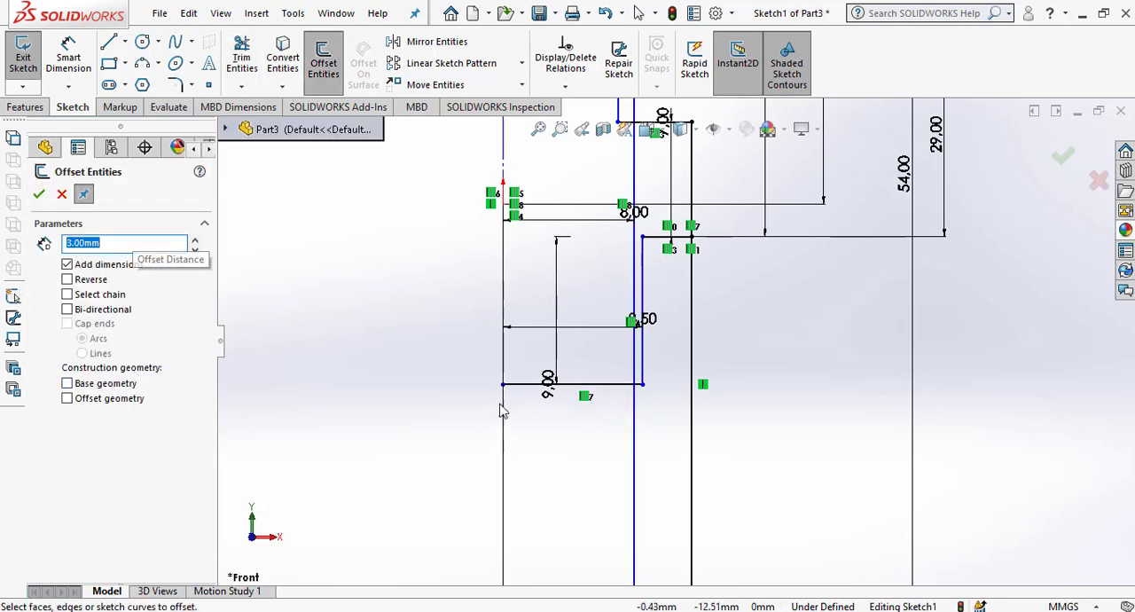
pyautogui.click(541, 385)
pyautogui.click(541, 448)
pyautogui.scroll(3, 507, 344)
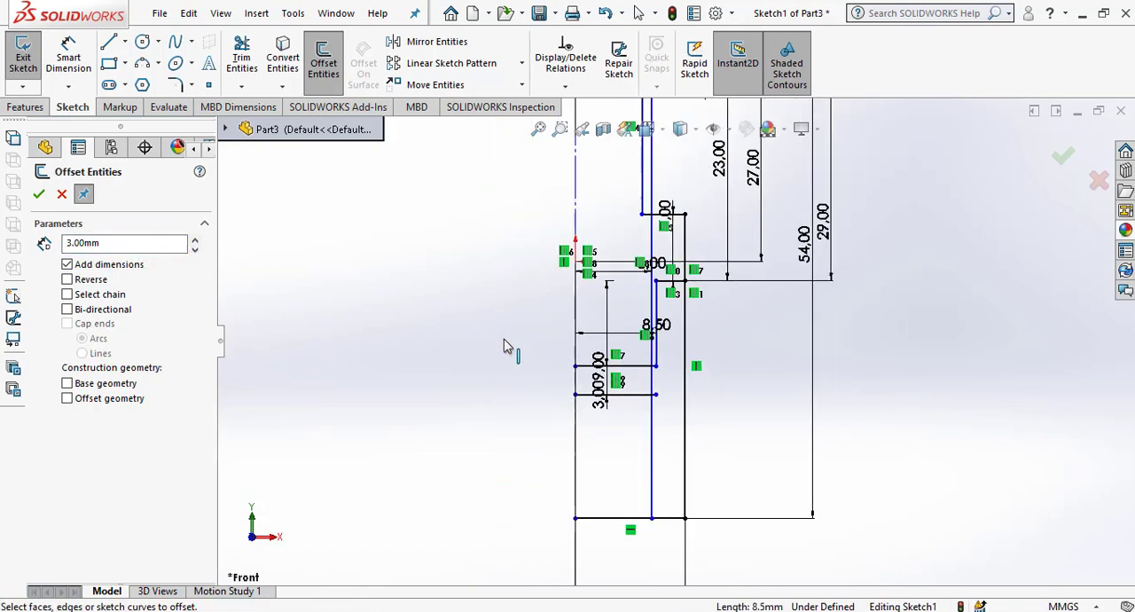
pyautogui.scroll(-2, 702, 466)
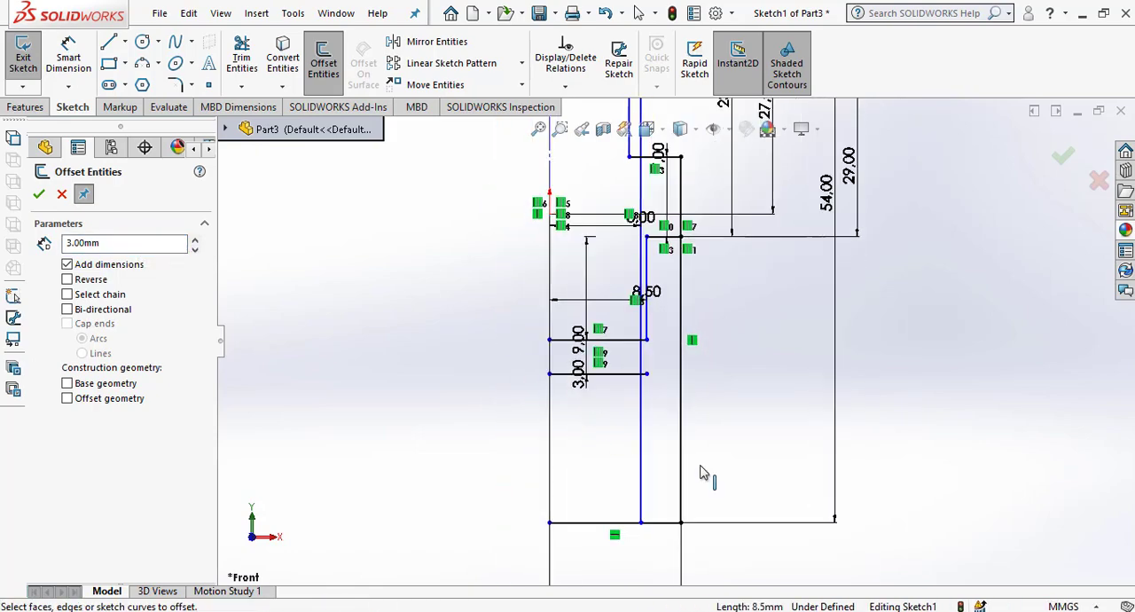
pyautogui.click(39, 195)
# Offset the 8 mm vertical line 1 mm inward toward the centerline for the undercut.
pyautogui.click(322, 64)
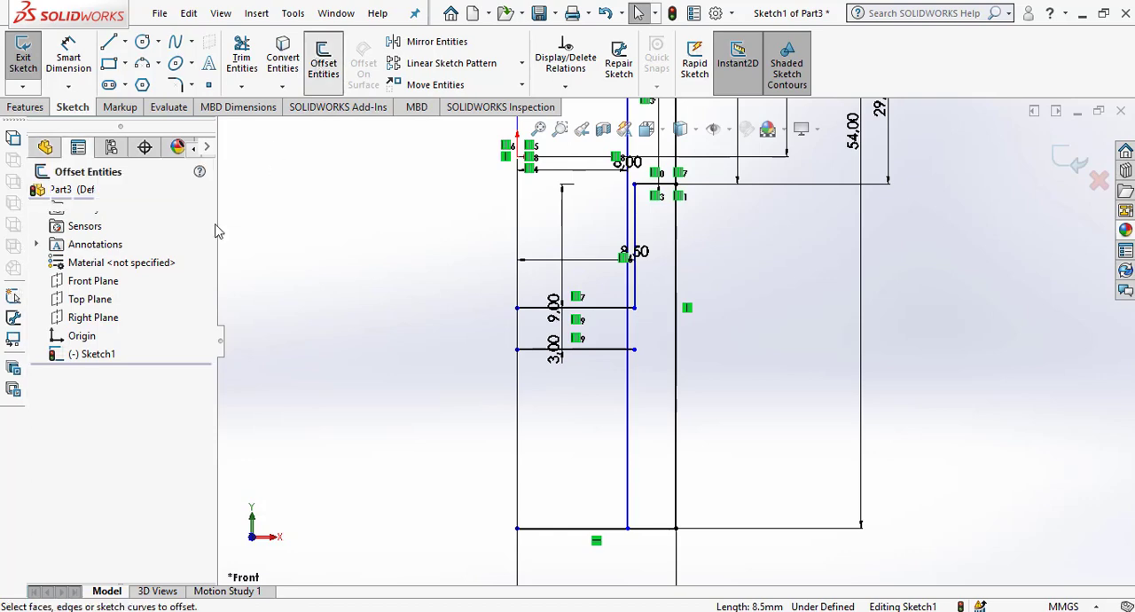
pyautogui.scroll(-2, 146, 238)
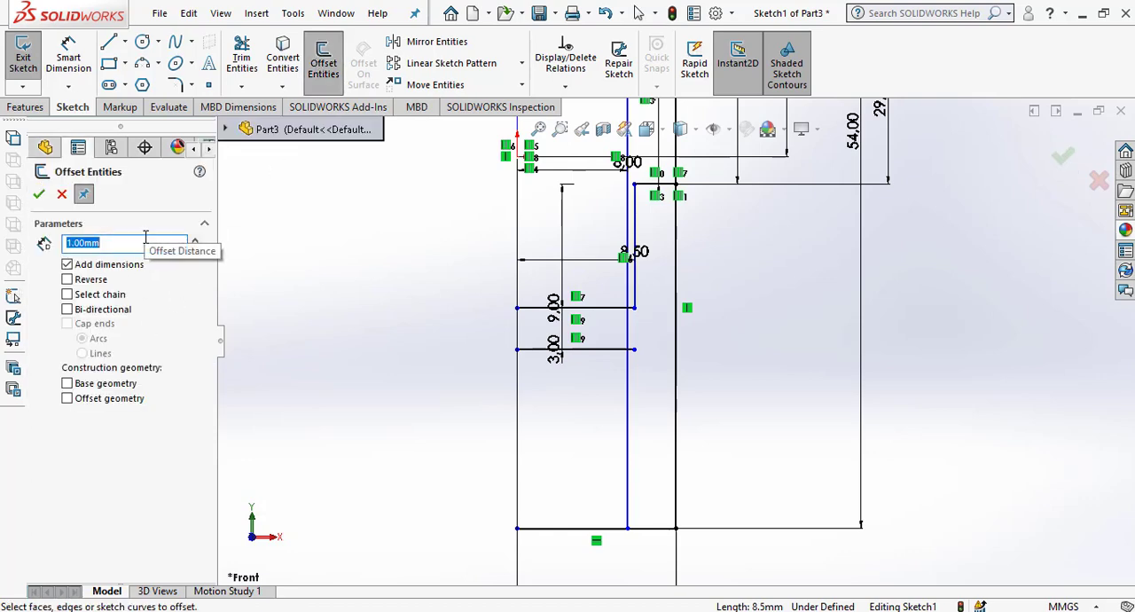
pyautogui.scroll(-3, 630, 362)
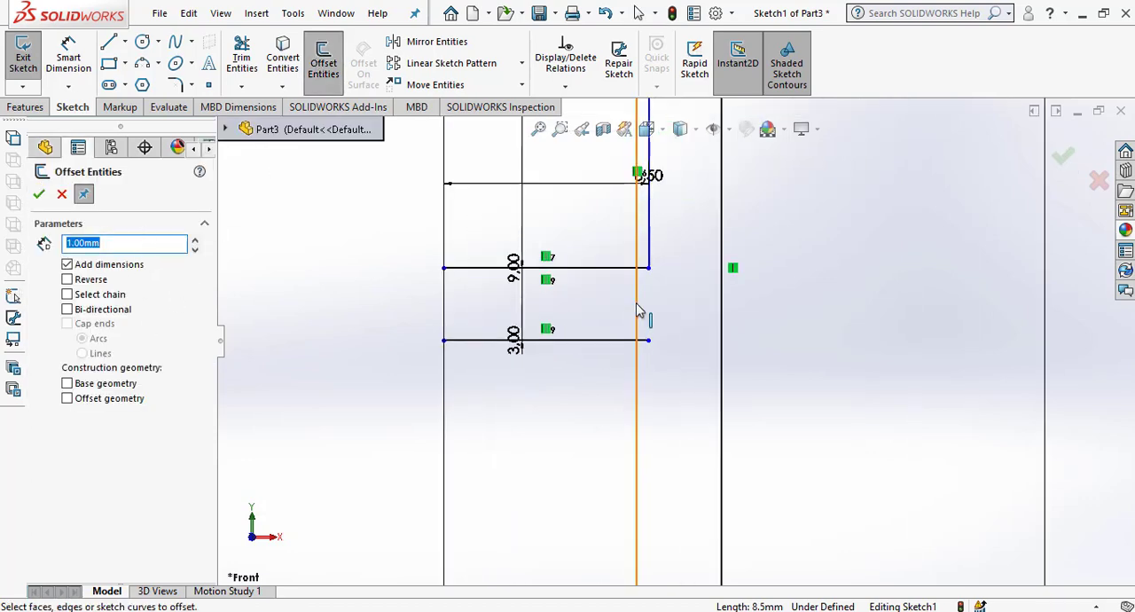
pyautogui.click(638, 320)
pyautogui.click(587, 313)
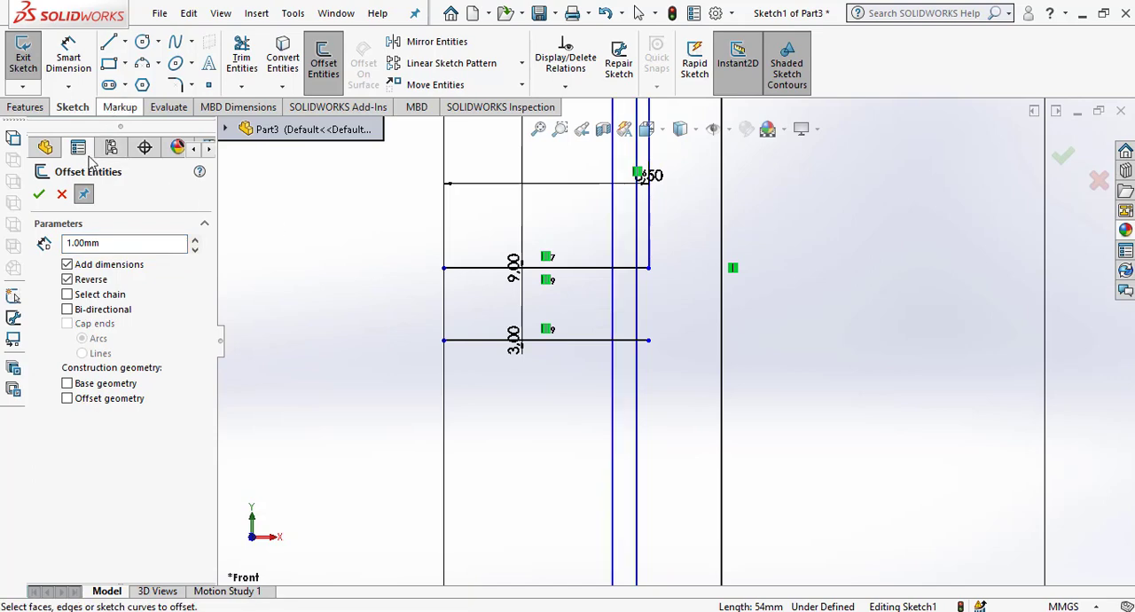
pyautogui.click(39, 194)
# Corner-trim the 1 mm inner offset line with the undercut's lower and upper horizontal lines.
pyautogui.click(242, 55)
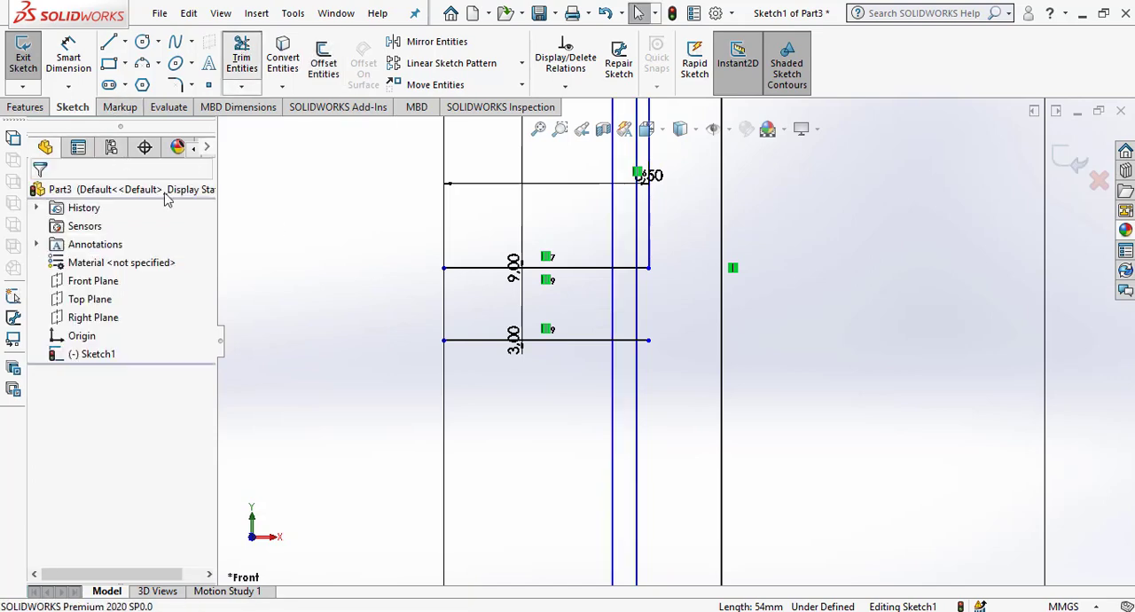
pyautogui.click(54, 296)
pyautogui.scroll(-3, 646, 401)
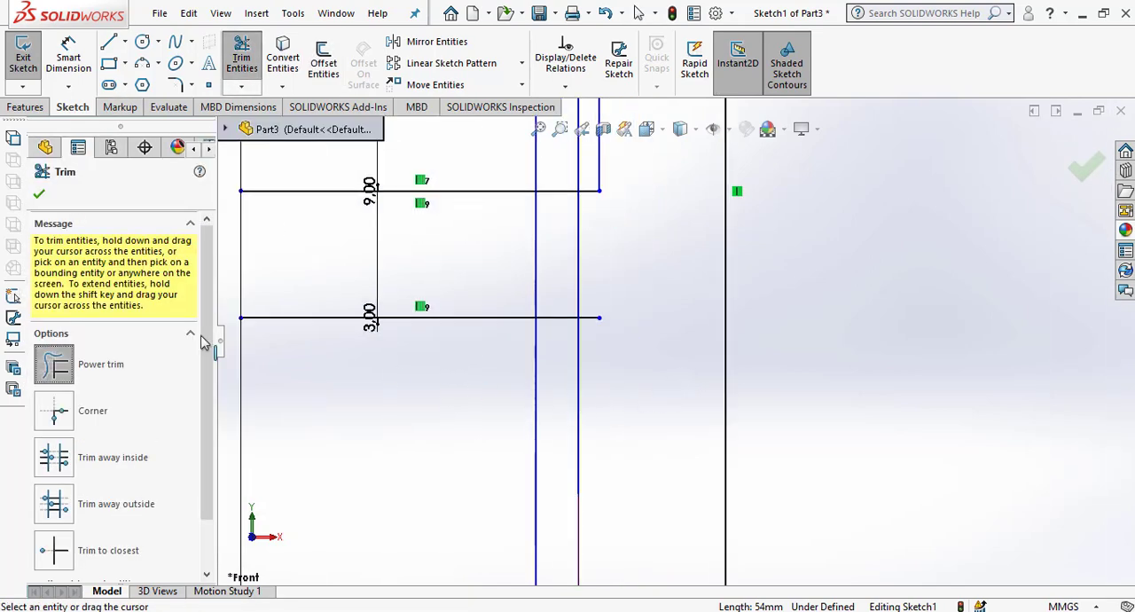
pyautogui.click(53, 411)
pyautogui.click(537, 280)
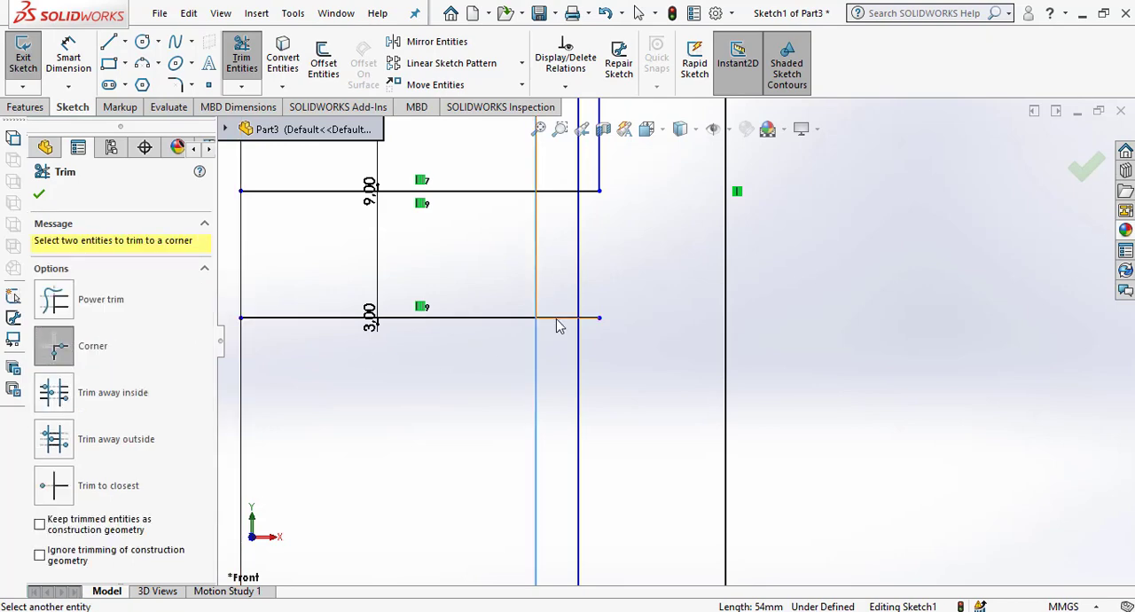
pyautogui.click(557, 318)
pyautogui.click(537, 265)
pyautogui.click(571, 192)
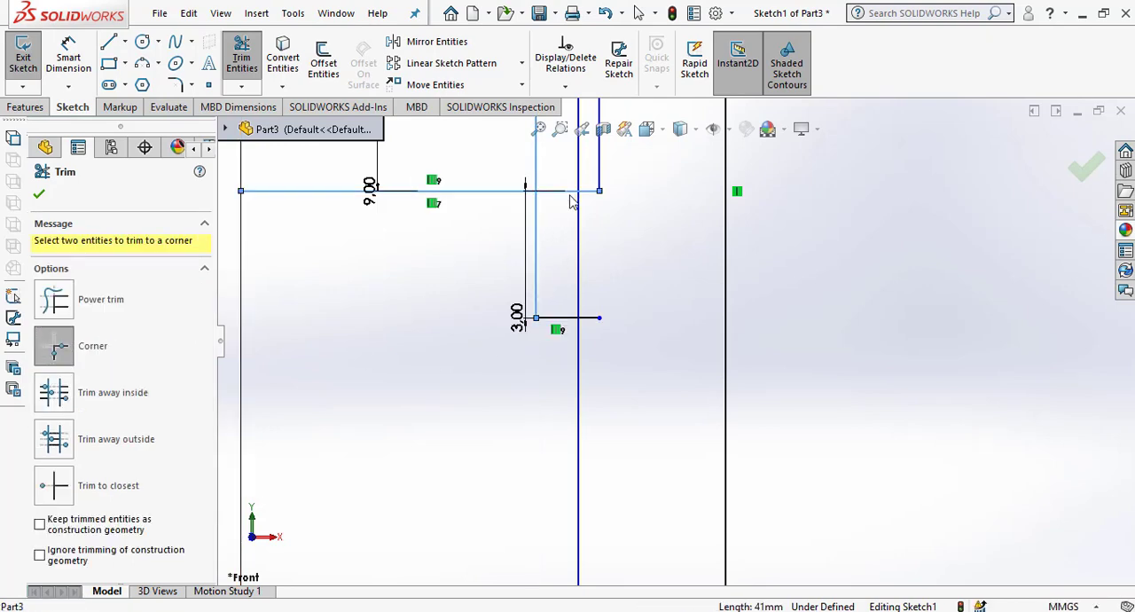
pyautogui.scroll(3, 681, 317)
pyautogui.scroll(-2, 687, 307)
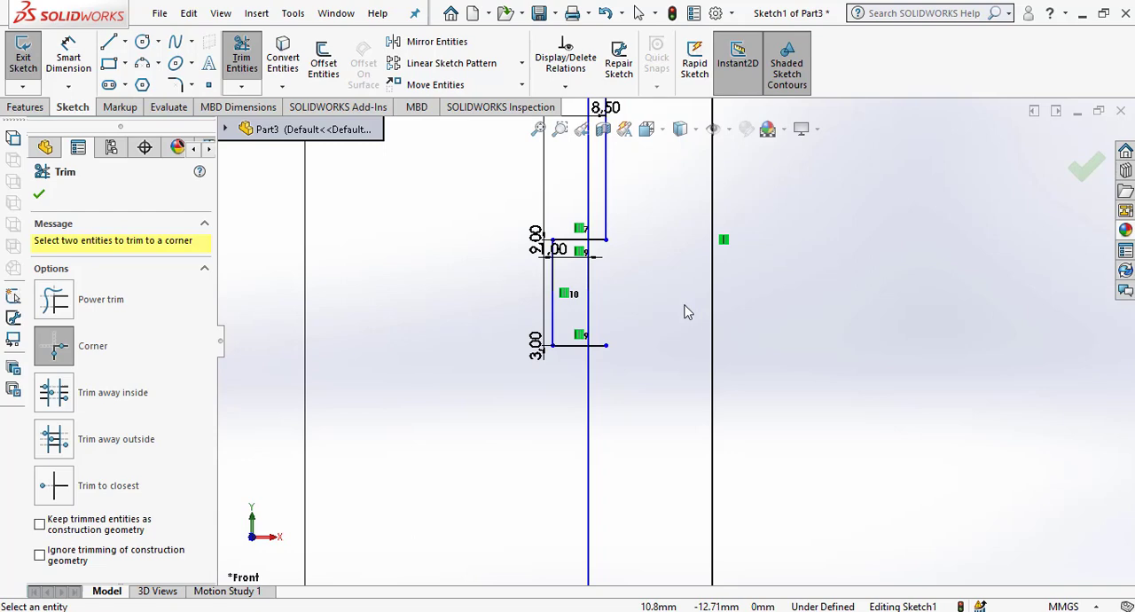
# Corner-trim the undercut's lower horizontal line with the 8 mm vertical line below it.
pyautogui.click(578, 347)
pyautogui.click(591, 401)
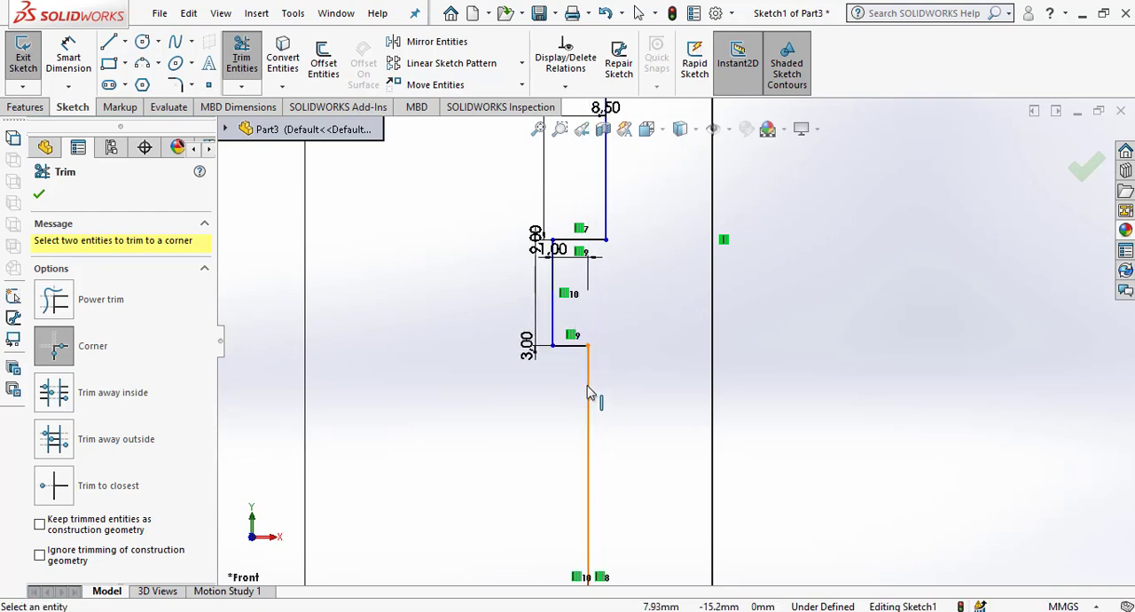
pyautogui.scroll(3, 603, 363)
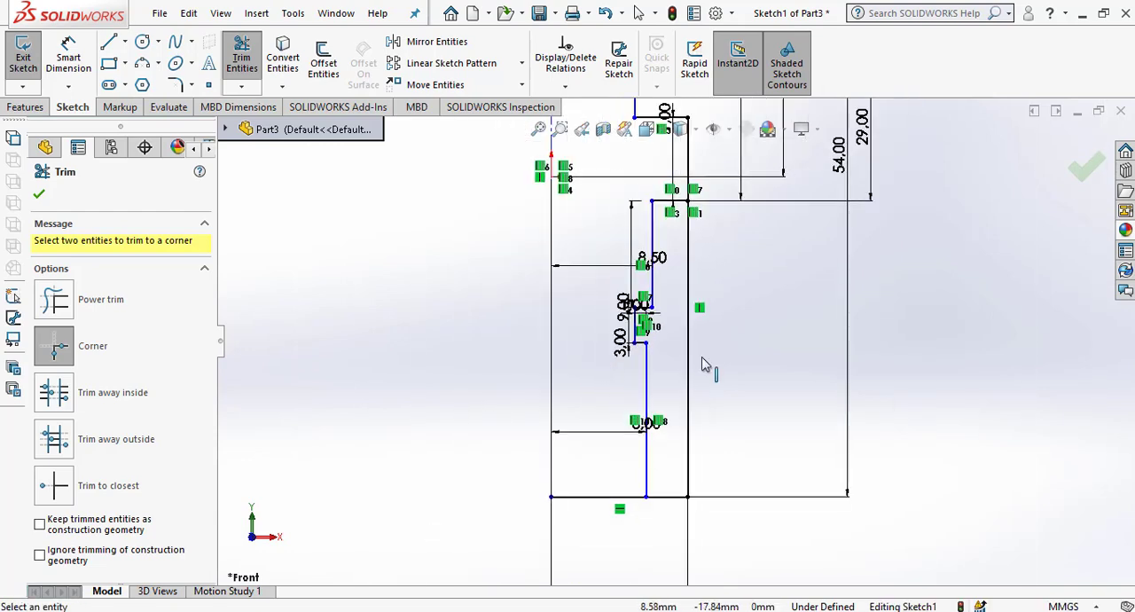
pyautogui.click(38, 197)
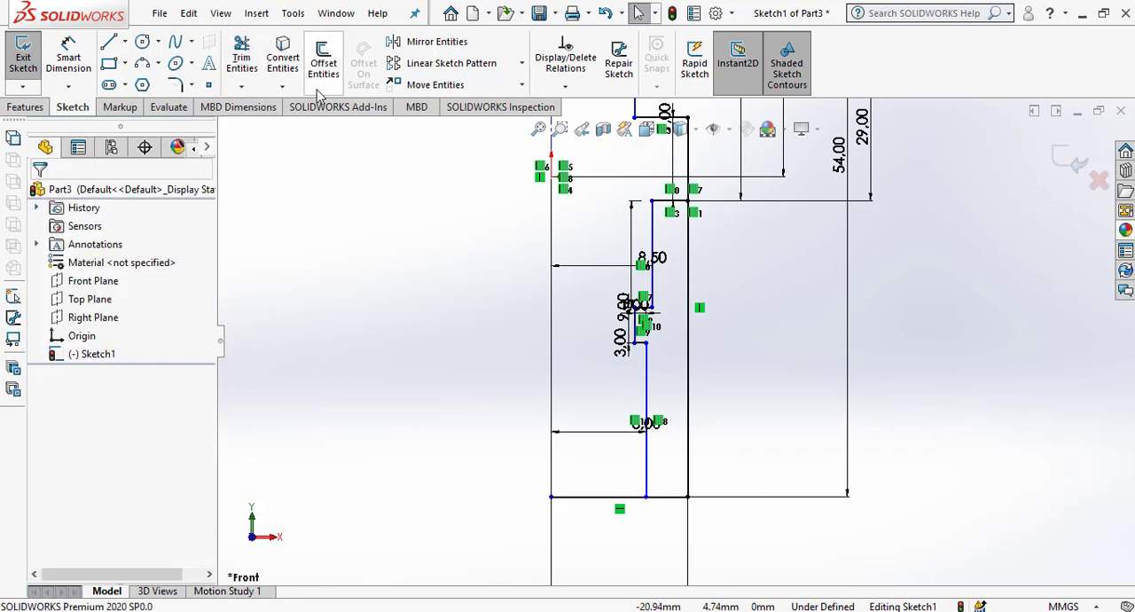
# Power-trim the outer vertical line below the flange and the bottom line's excess beyond the shank, and exit the sketch.
pyautogui.click(54, 300)
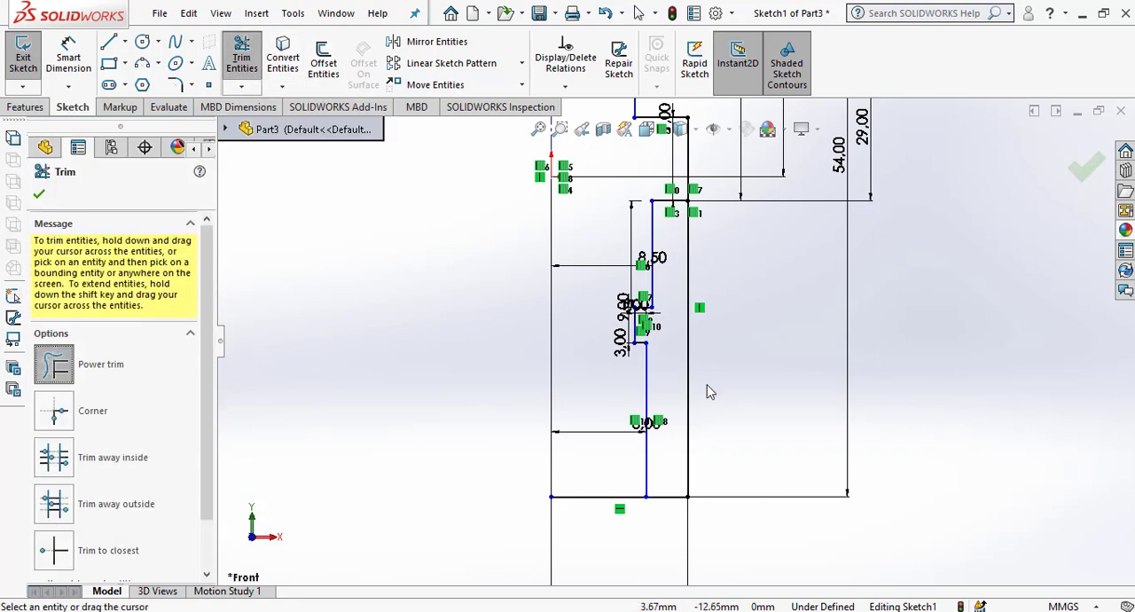
pyautogui.moveTo(678, 383); pyautogui.dragTo(675, 385)
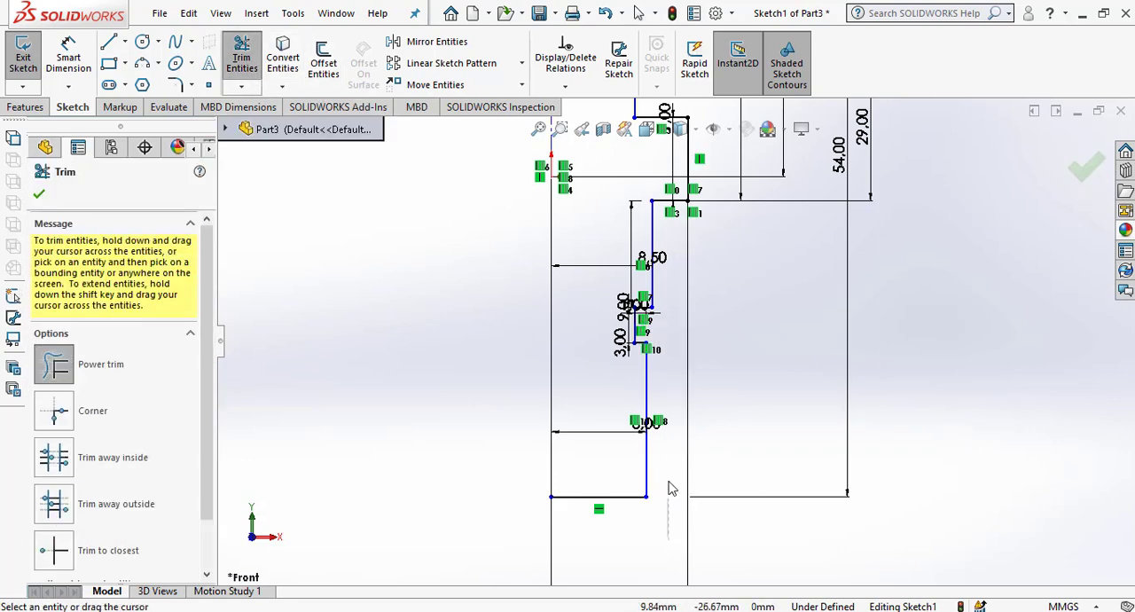
pyautogui.scroll(-2, 689, 353)
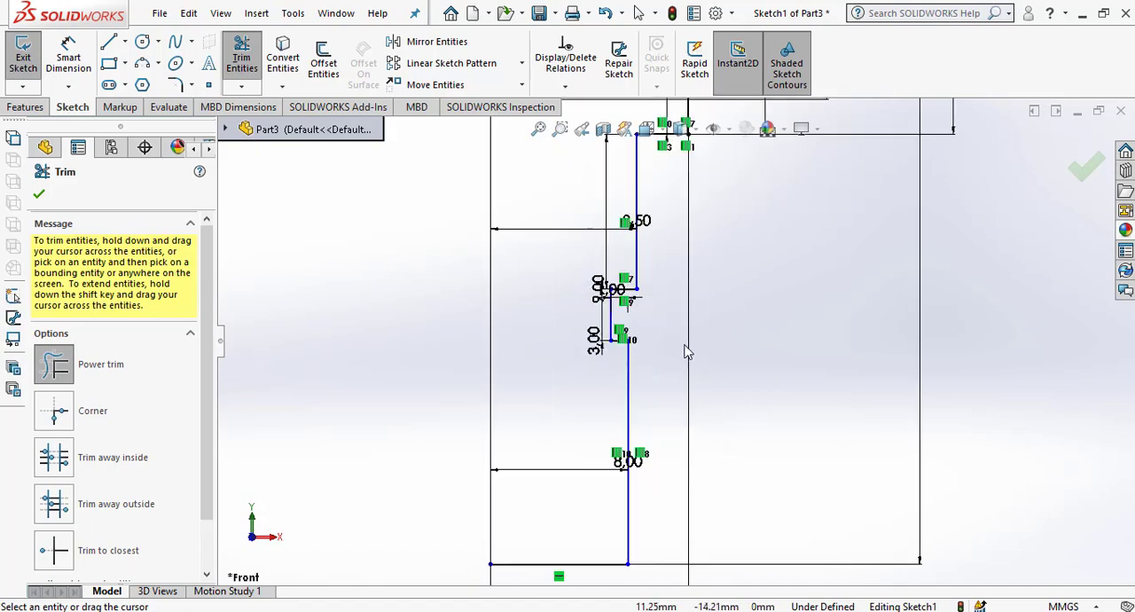
pyautogui.scroll(4, 715, 345)
pyautogui.scroll(4, 718, 338)
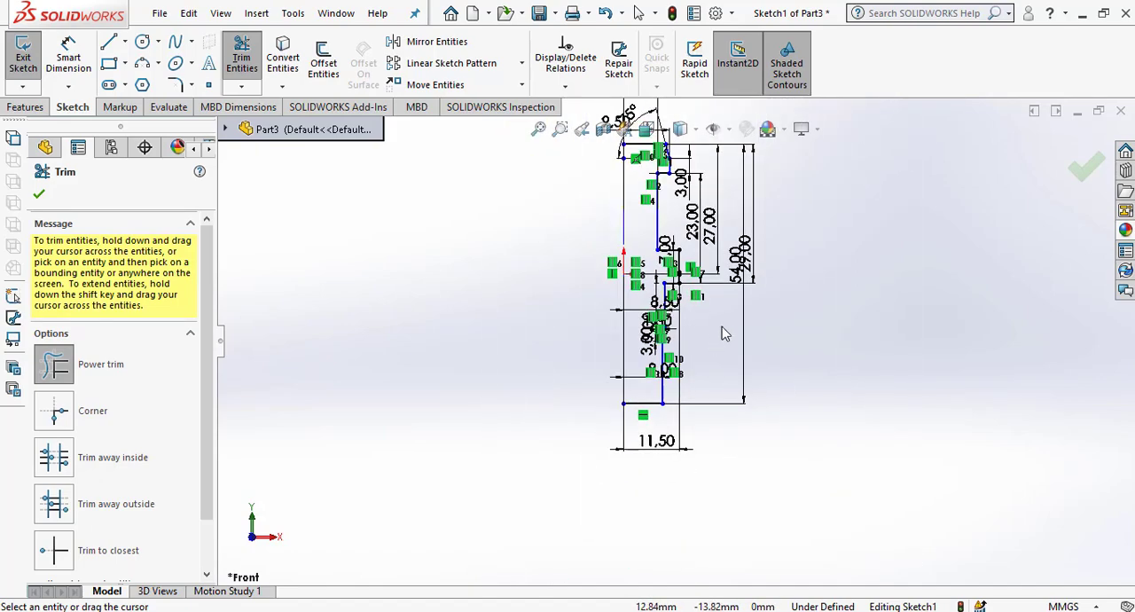
pyautogui.scroll(-3, 710, 188)
pyautogui.click(38, 196)
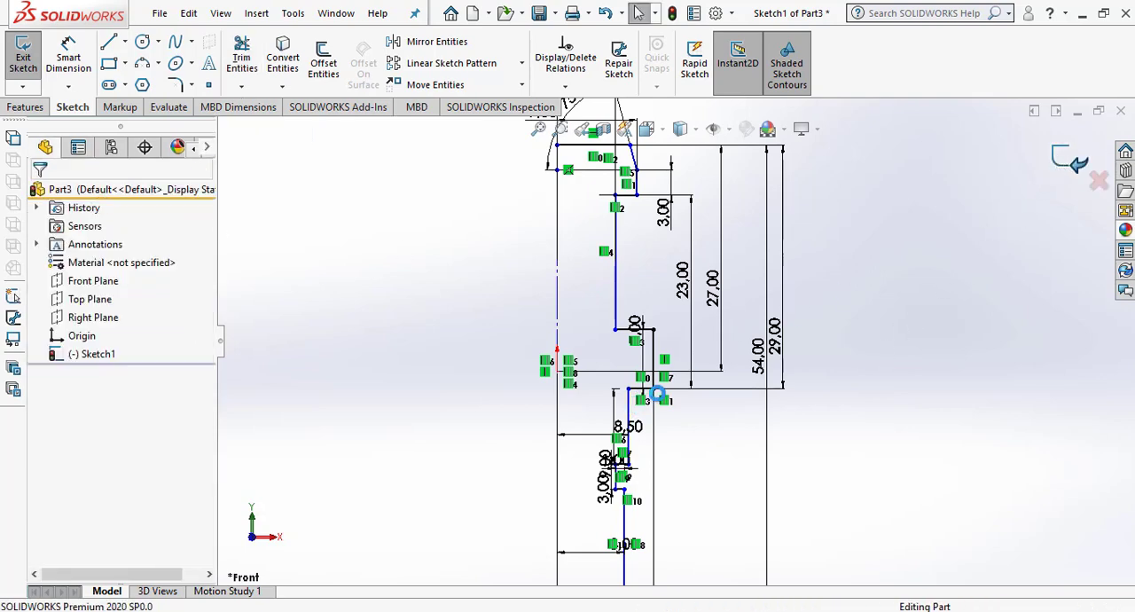
pyautogui.scroll(4, 678, 383)
pyautogui.scroll(-3, 669, 299)
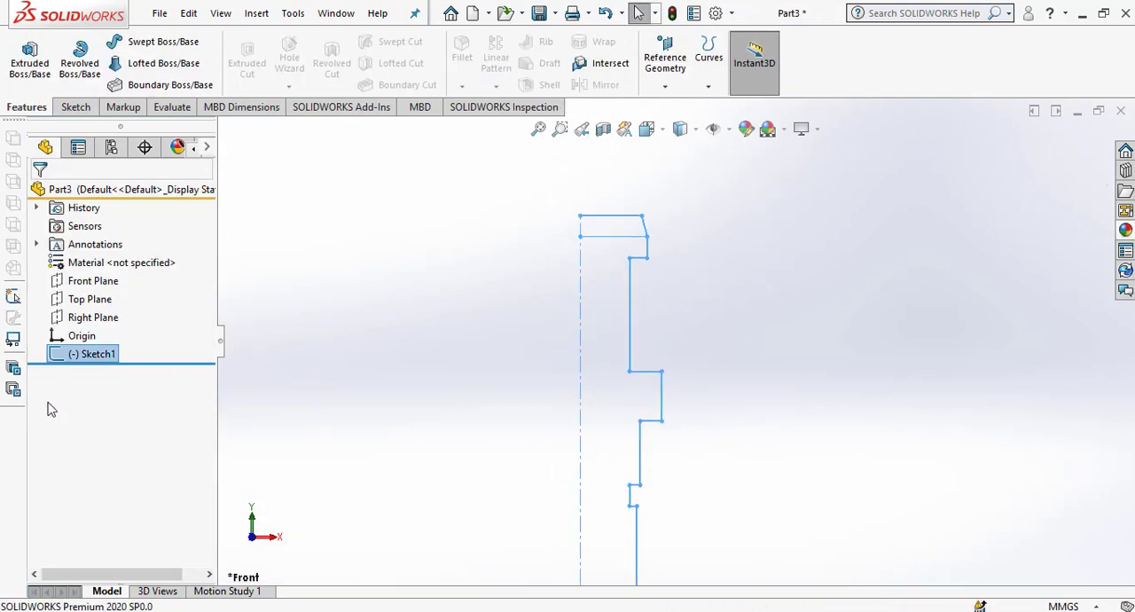
# Reopen the profile sketch, delete the horizontal line crossing the head at the taper's lower end, and exit the sketch.
pyautogui.rightClick(60, 357)
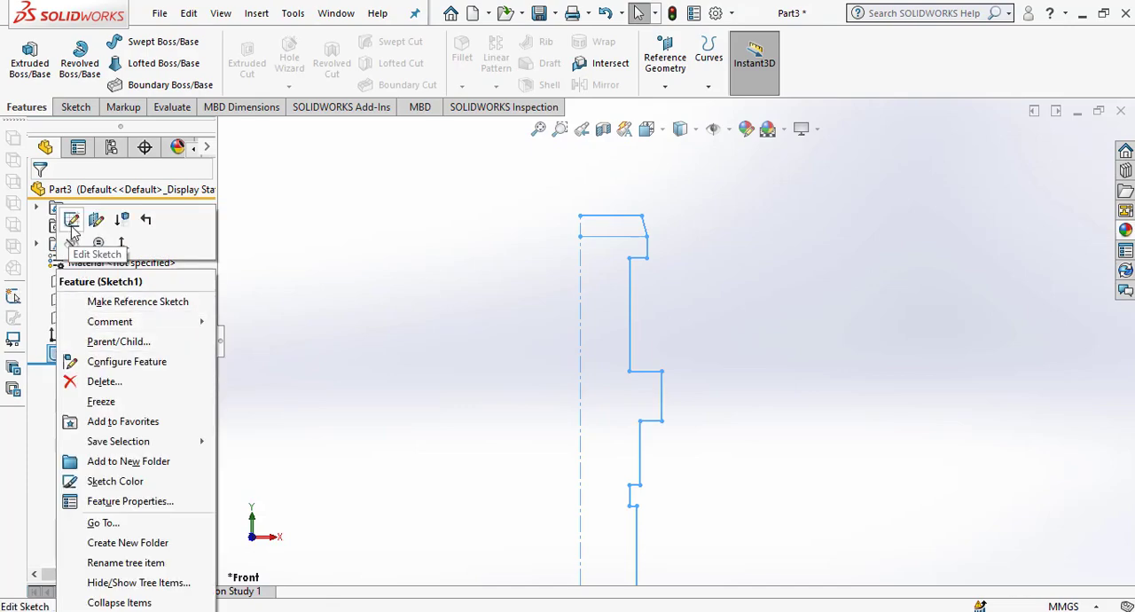
pyautogui.click(71, 220)
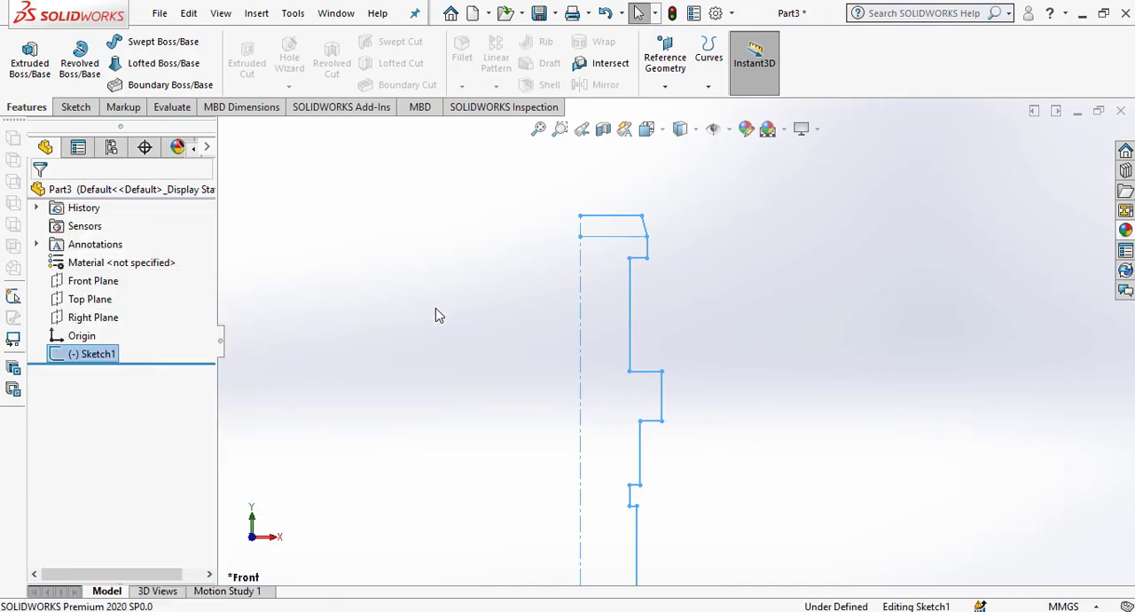
pyautogui.click(612, 241)
pyautogui.press('Delete')
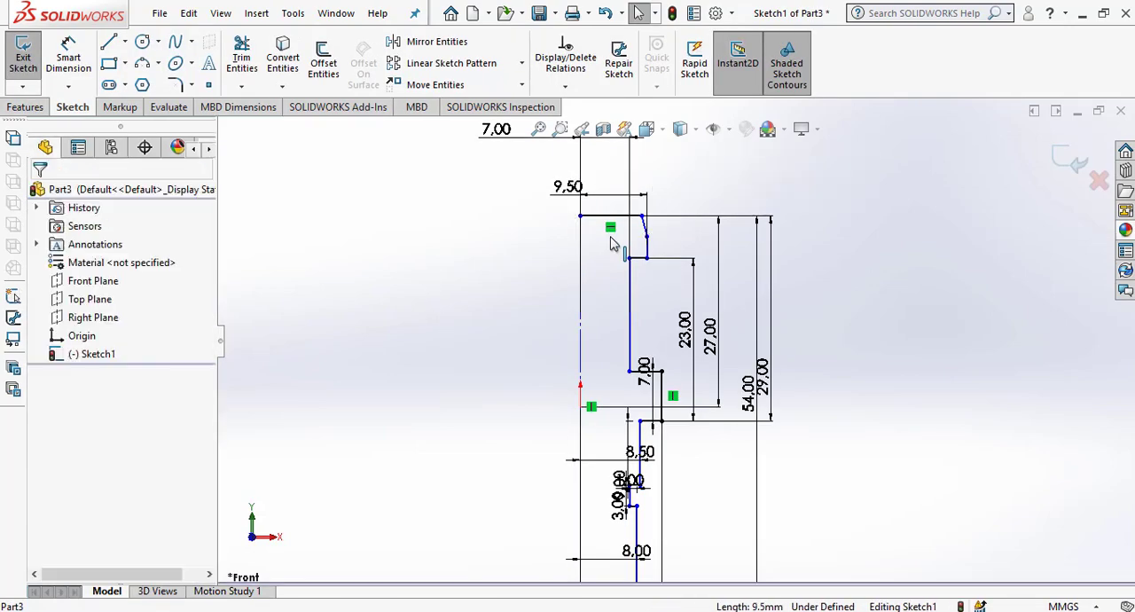
pyautogui.scroll(-5, 654, 246)
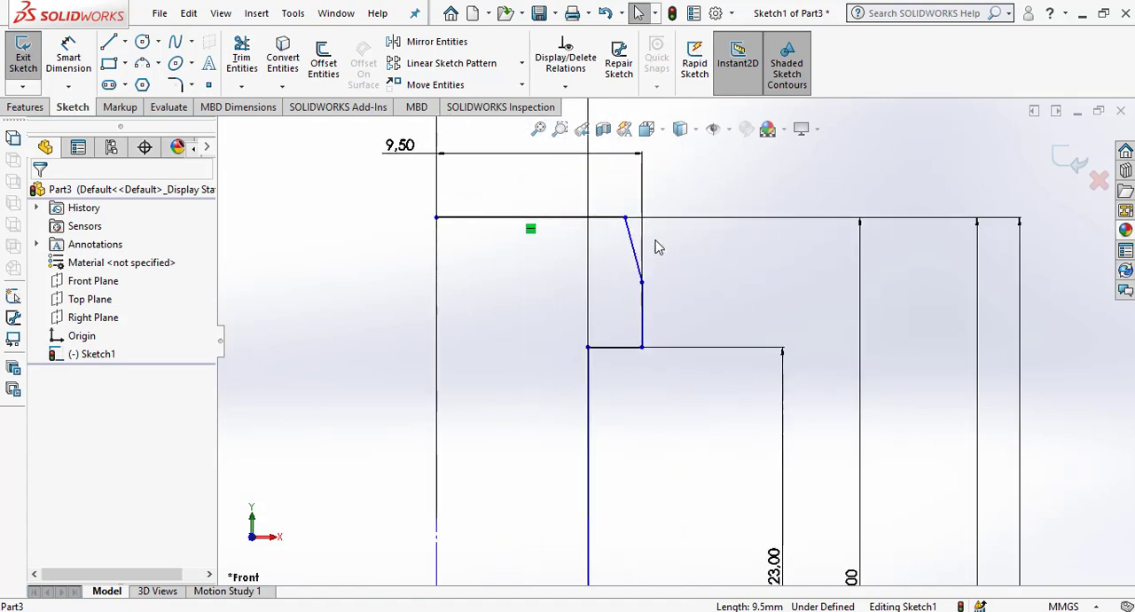
pyautogui.click(1070, 163)
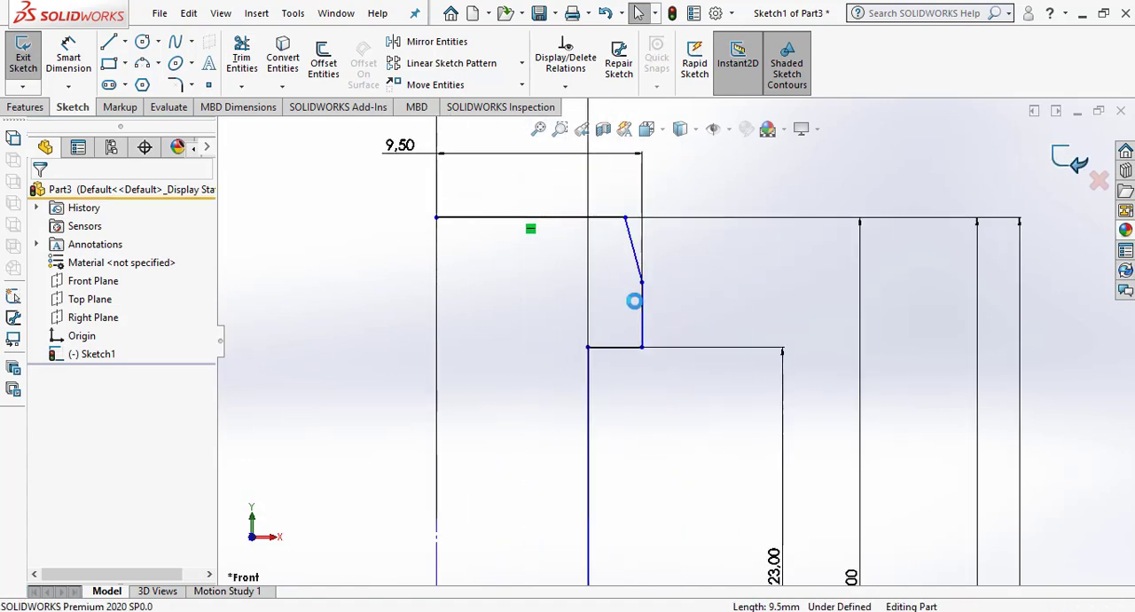
# Revolve the half profile 360 degrees about the vertical centerline to form the solid pull stud.
pyautogui.scroll(5, 635, 298)
pyautogui.scroll(3, 625, 369)
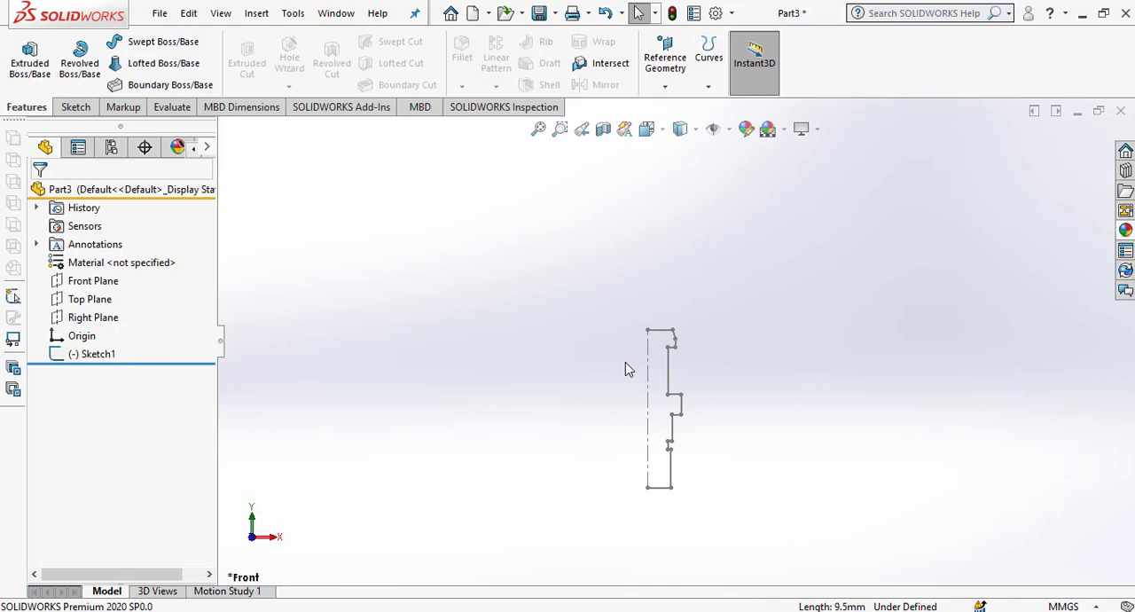
pyautogui.click(82, 356)
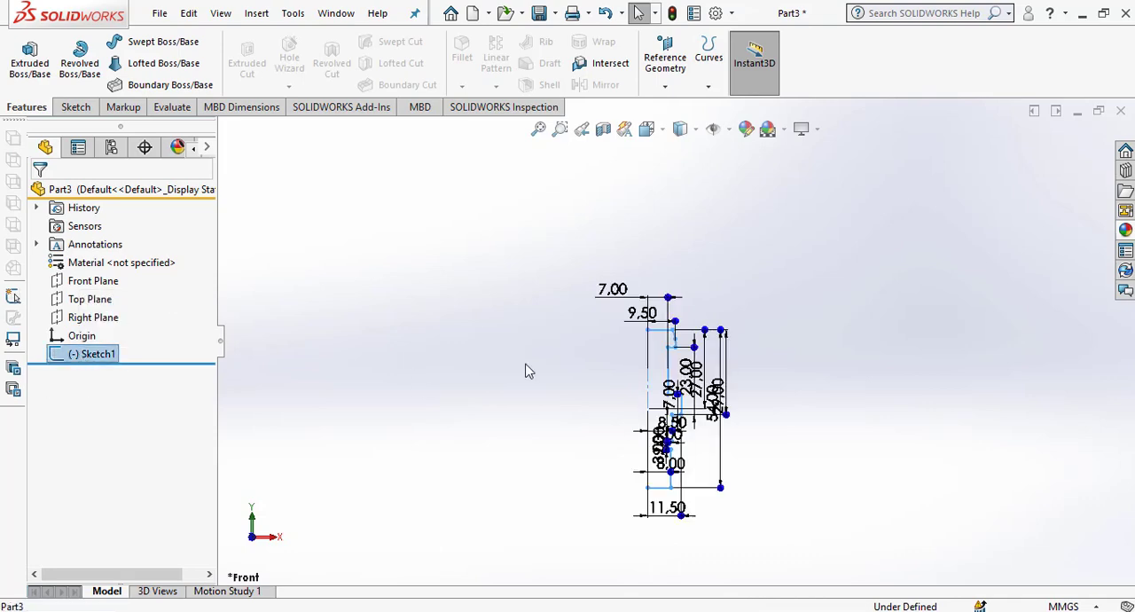
pyautogui.click(78, 64)
pyautogui.click(609, 323)
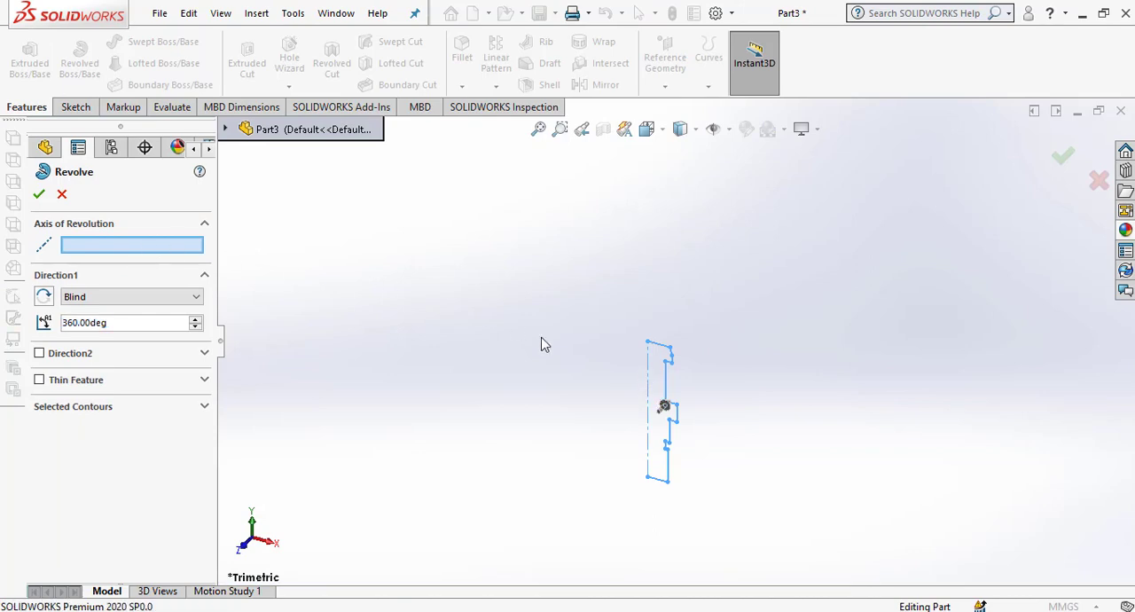
pyautogui.click(648, 386)
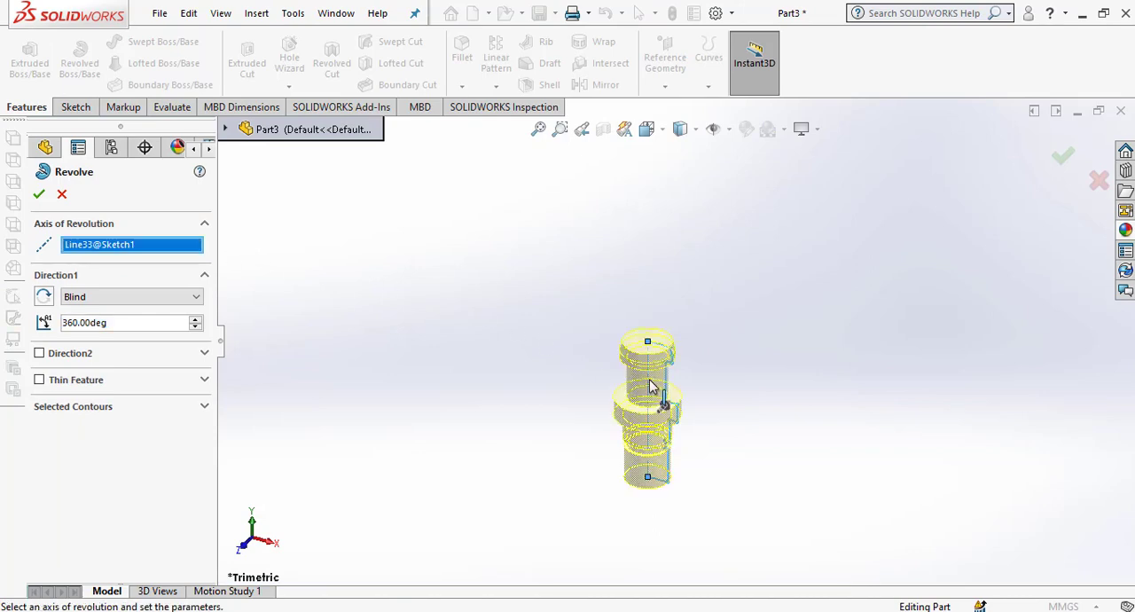
pyautogui.scroll(-3, 702, 407)
pyautogui.click(39, 195)
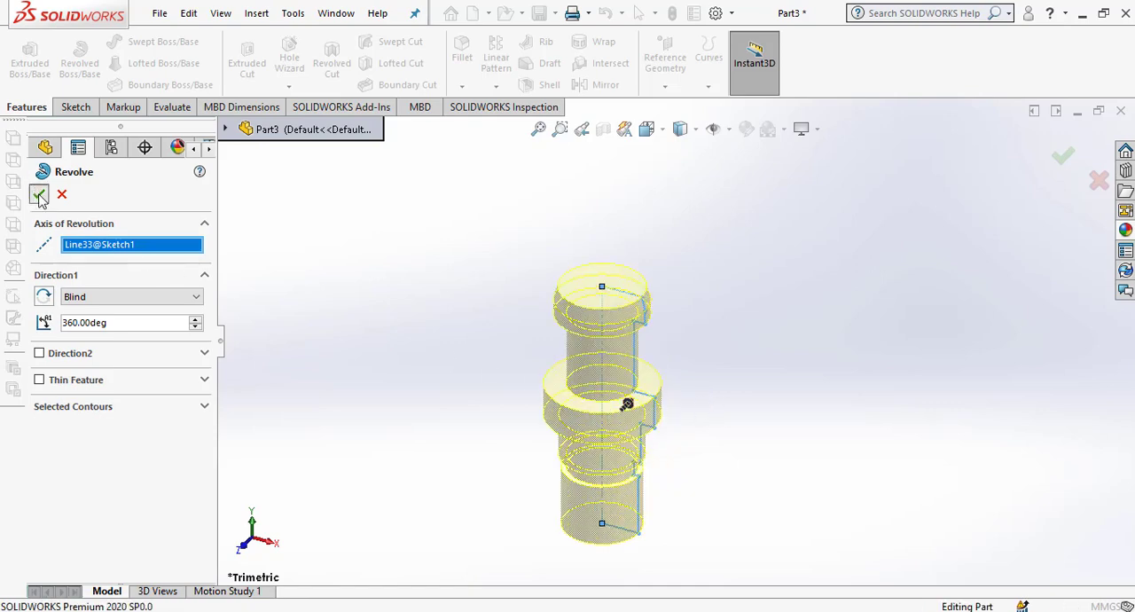
# Fillet the two edges where the neck meets the flange and the underside of the head with a 1 mm radius.
pyautogui.moveTo(639, 477); pyautogui.dragTo(667, 421, button='middle')
pyautogui.scroll(3, 672, 438)
pyautogui.moveTo(648, 337); pyautogui.dragTo(643, 357, button='middle')
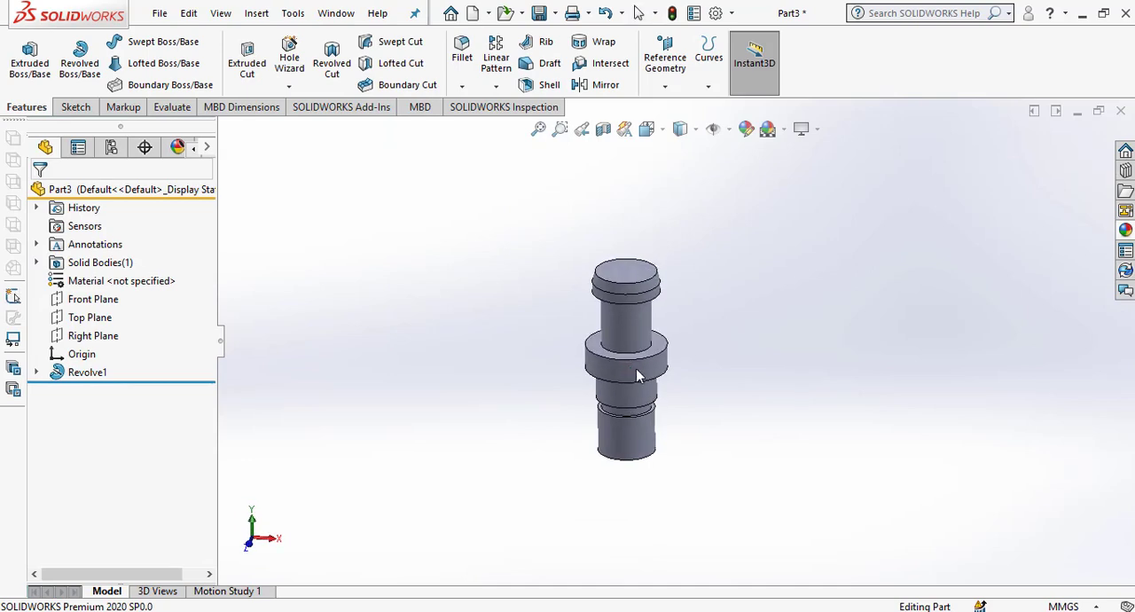
pyautogui.scroll(-3, 645, 356)
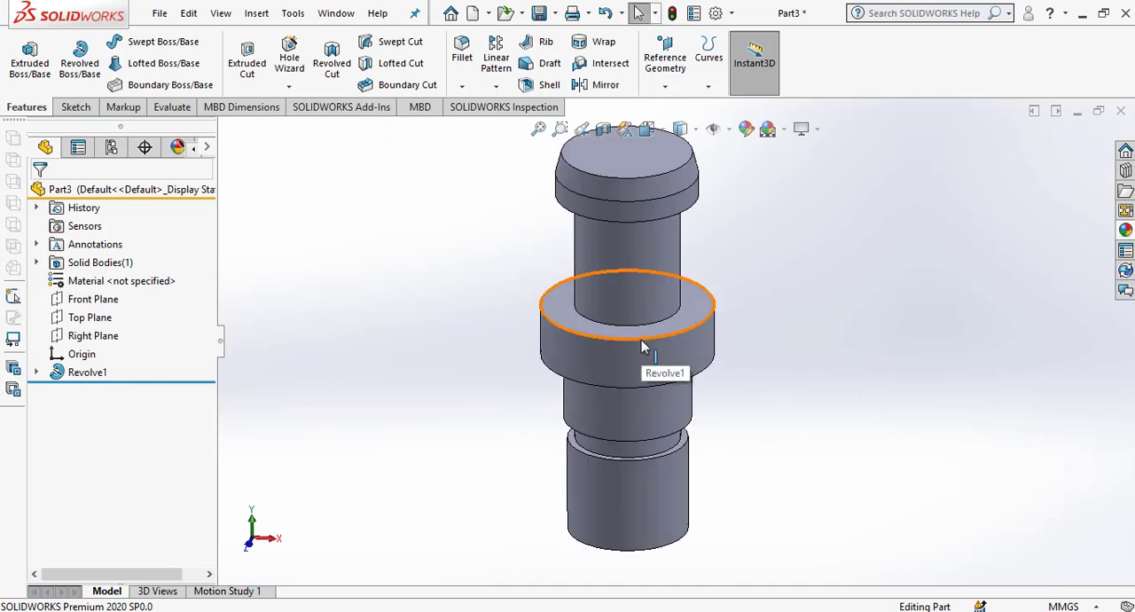
pyautogui.click(462, 86)
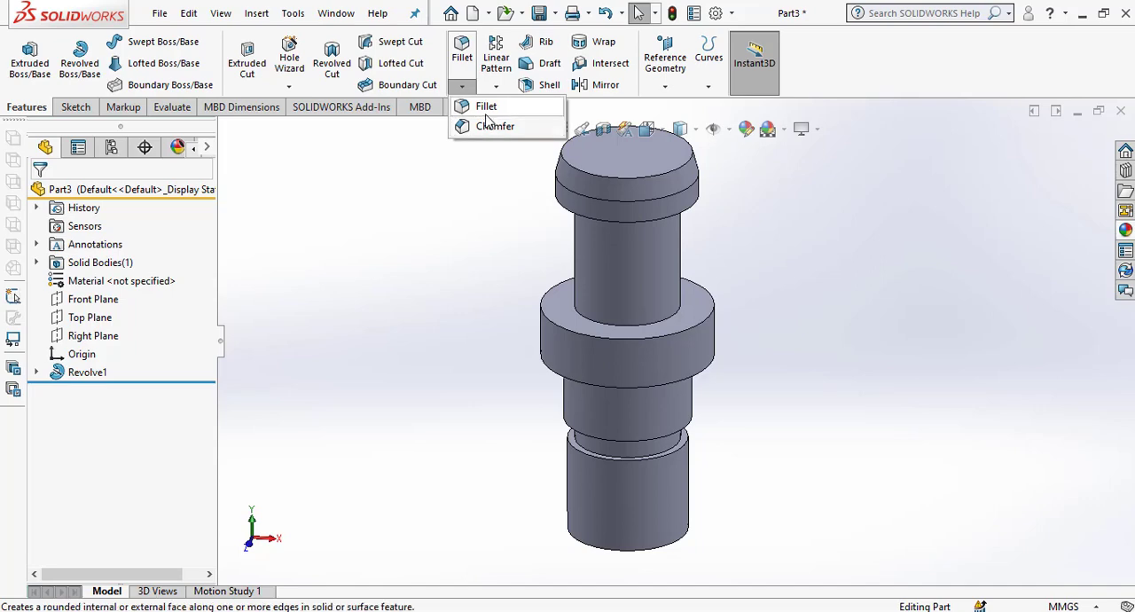
pyautogui.click(480, 110)
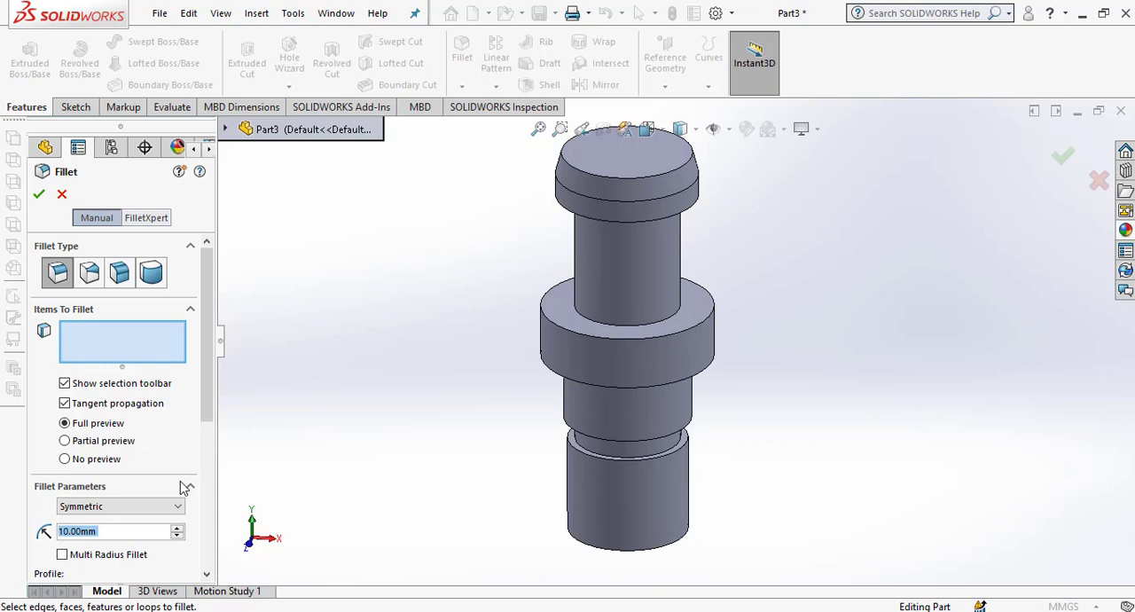
pyautogui.write('1')
pyautogui.press('Return')
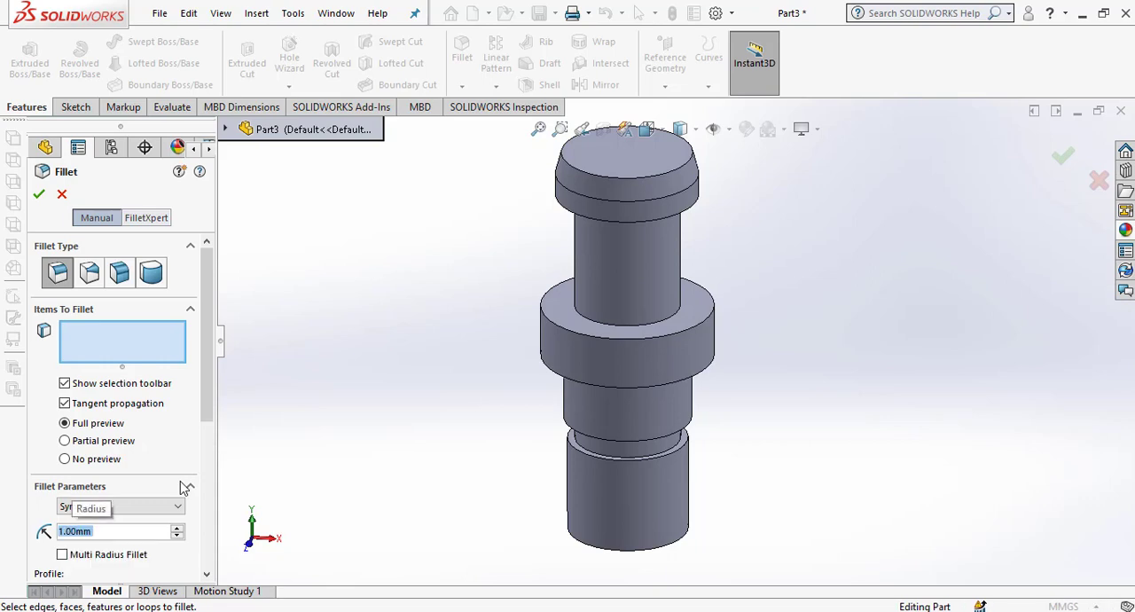
pyautogui.click(644, 323)
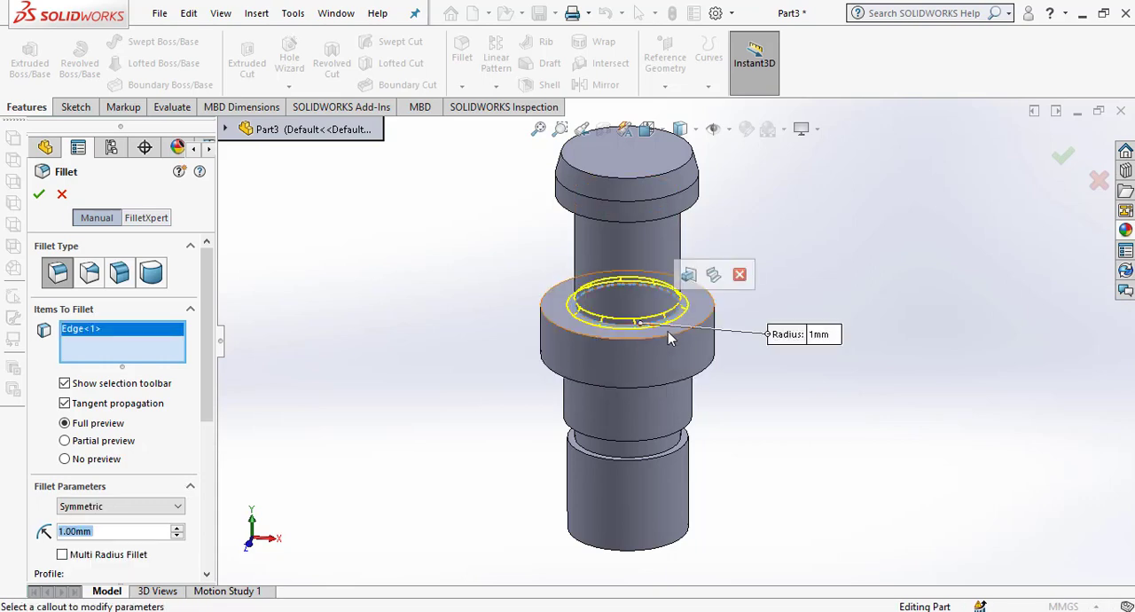
pyautogui.moveTo(671, 263); pyautogui.dragTo(695, 185, button='middle')
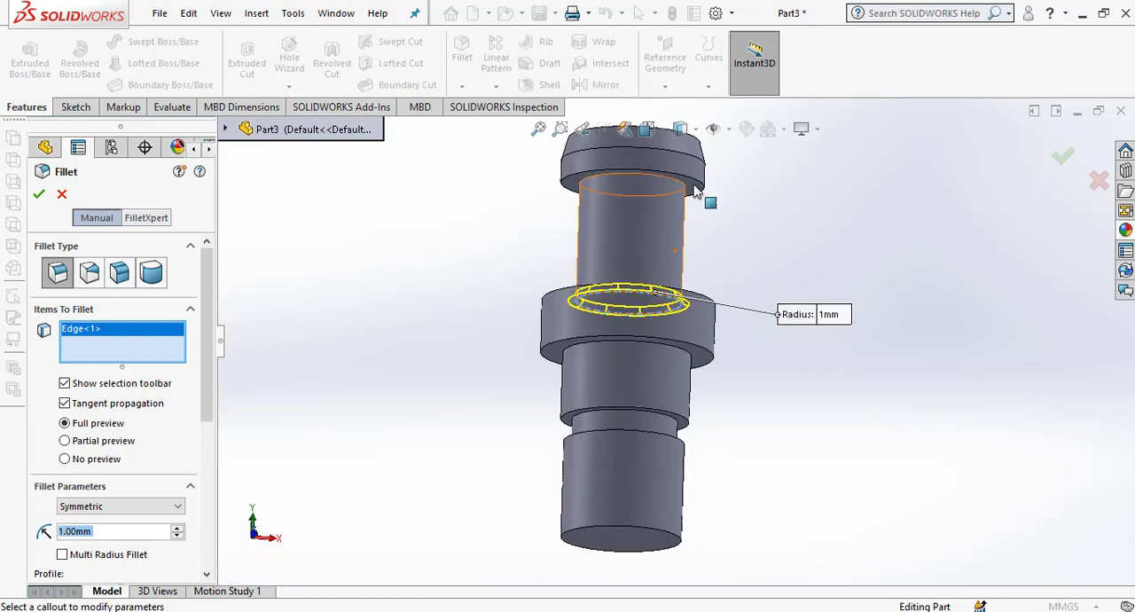
pyautogui.click(689, 189)
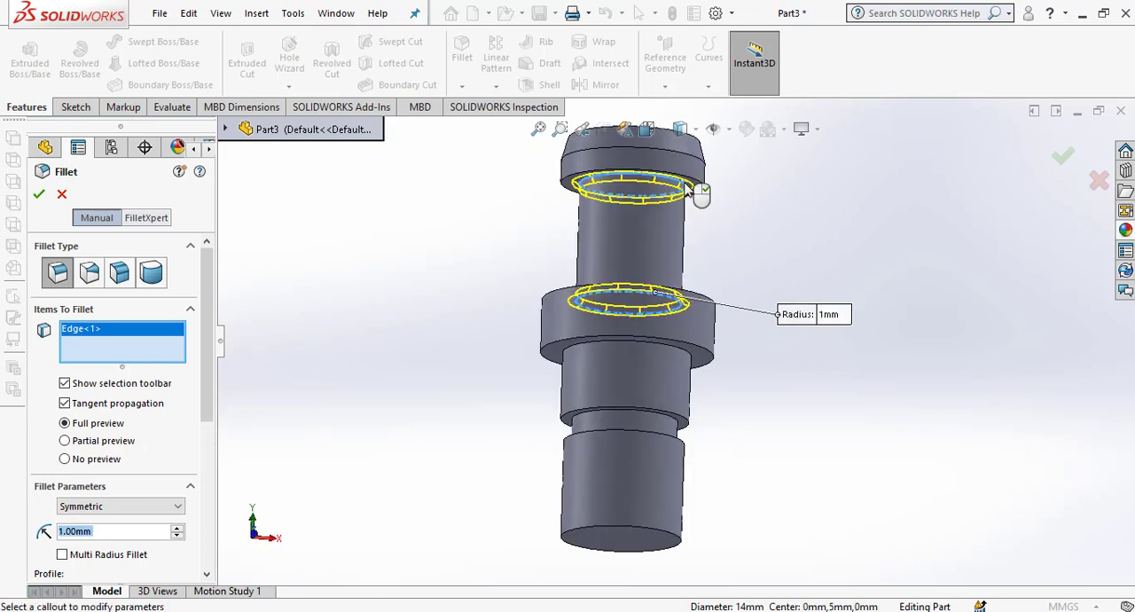
pyautogui.moveTo(667, 355); pyautogui.dragTo(676, 437, button='middle')
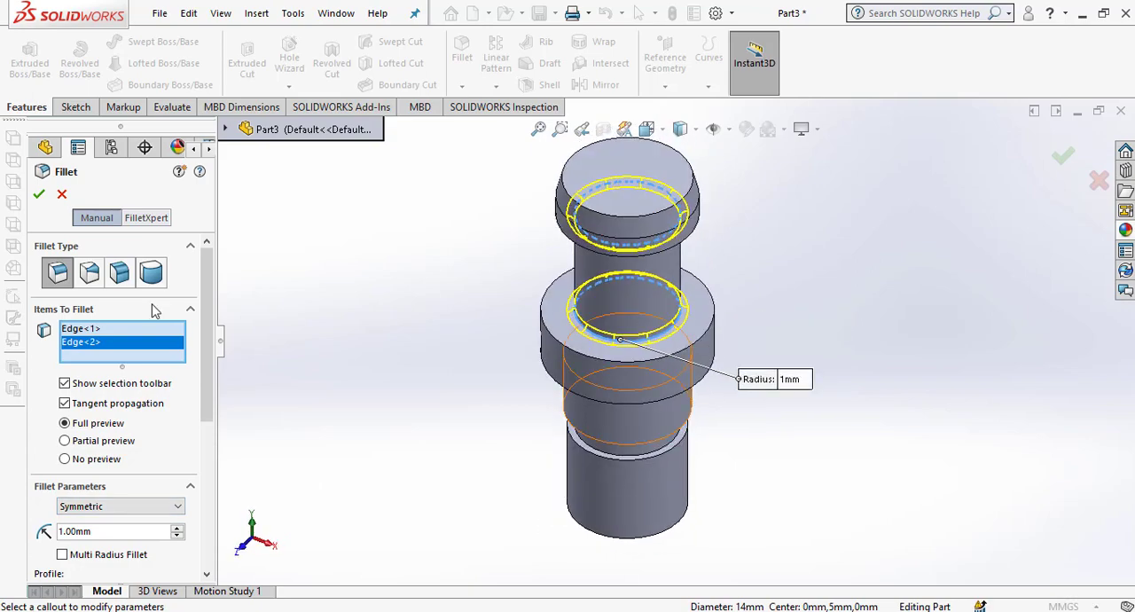
pyautogui.click(39, 193)
# Chamfer both outer edges of the flange by selecting its cylindrical face, with 1 mm distance and 45 degrees.
pyautogui.moveTo(621, 332); pyautogui.dragTo(621, 346, button='middle')
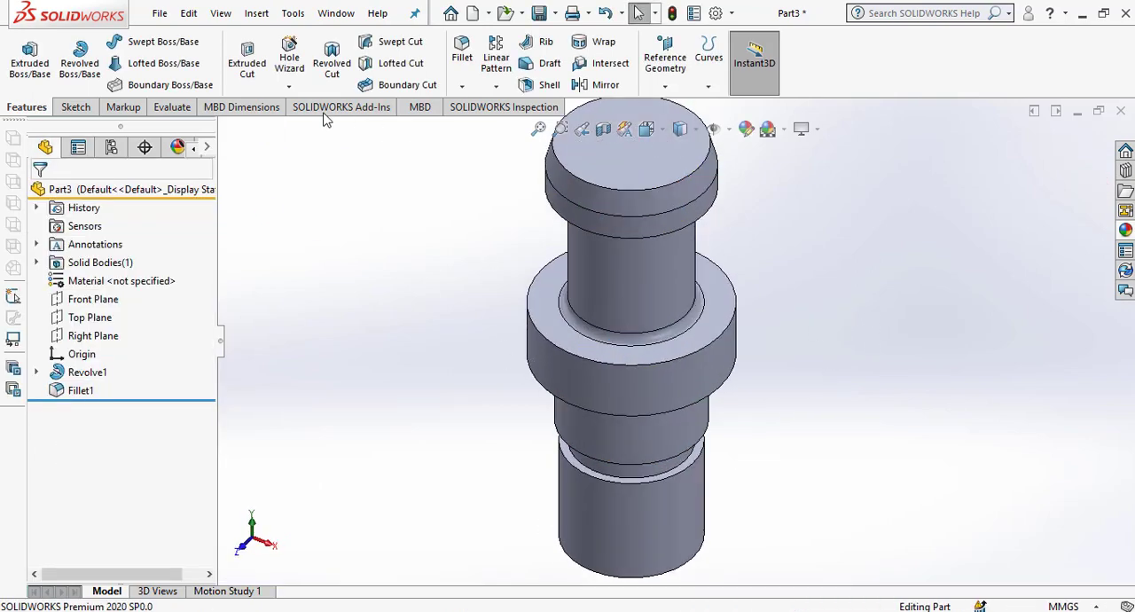
pyautogui.click(461, 86)
pyautogui.click(490, 126)
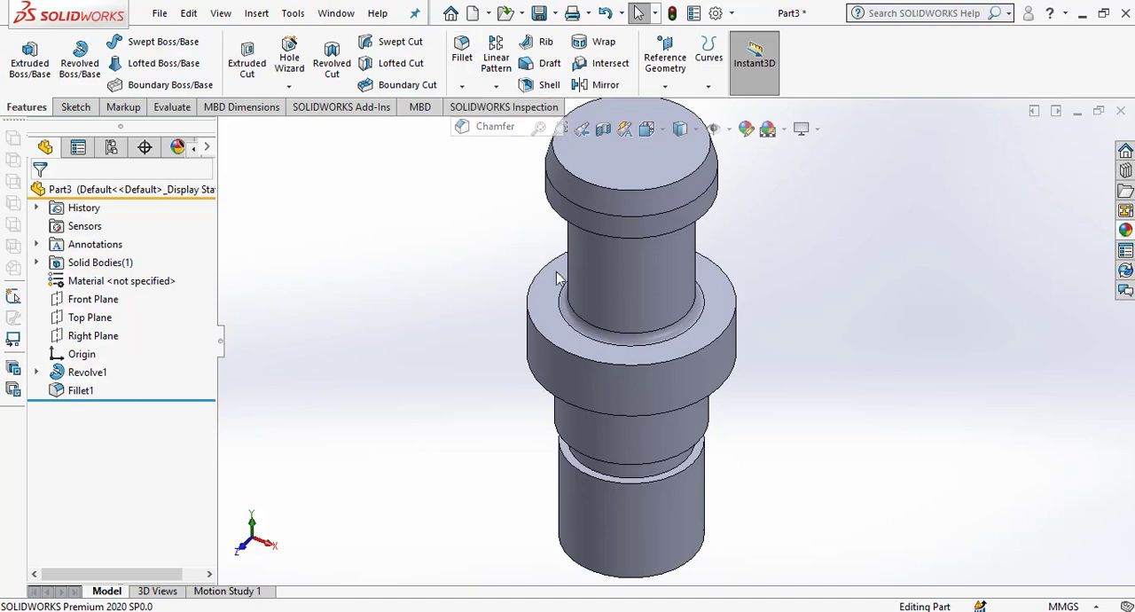
pyautogui.click(534, 355)
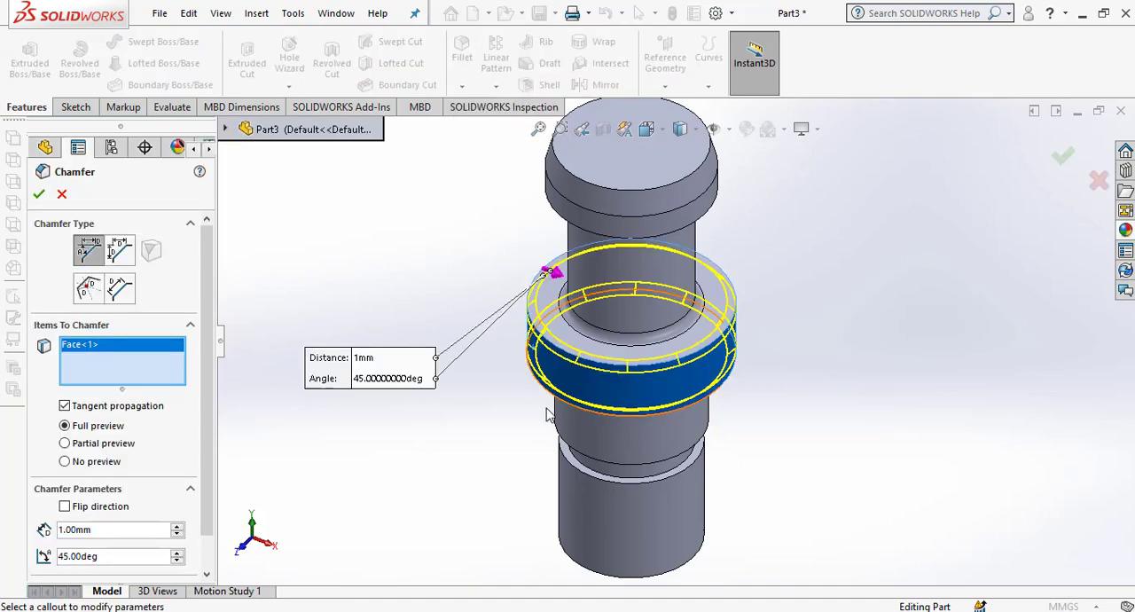
pyautogui.moveTo(534, 355)
pyautogui.mouseDown(button='middle')
pyautogui.moveTo(514, 340)
pyautogui.moveTo(517, 359)
pyautogui.mouseUp(button='middle')
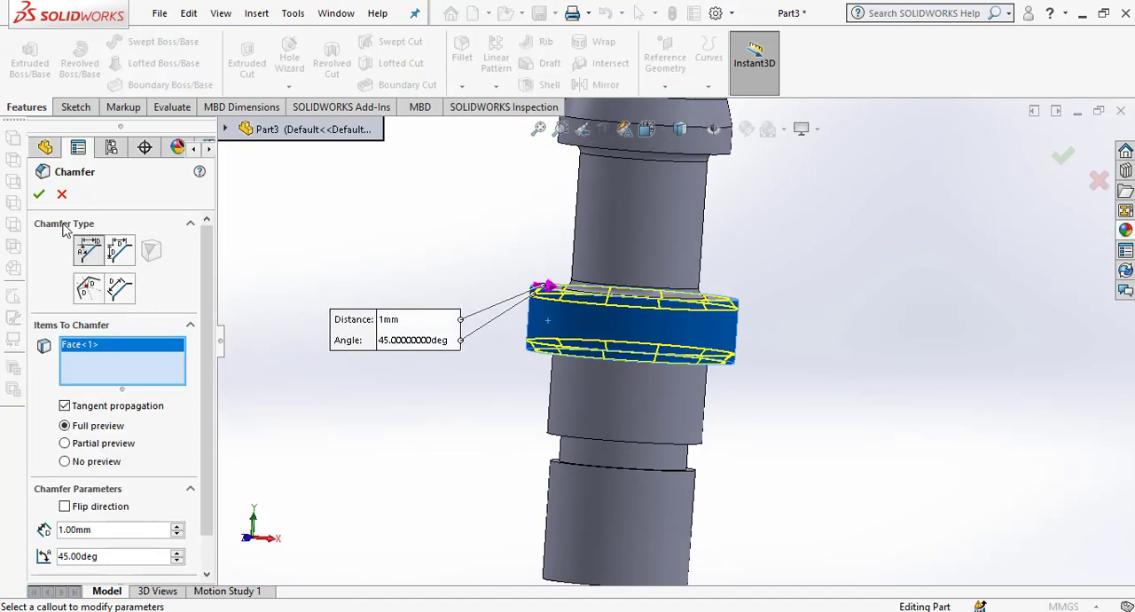
pyautogui.click(40, 195)
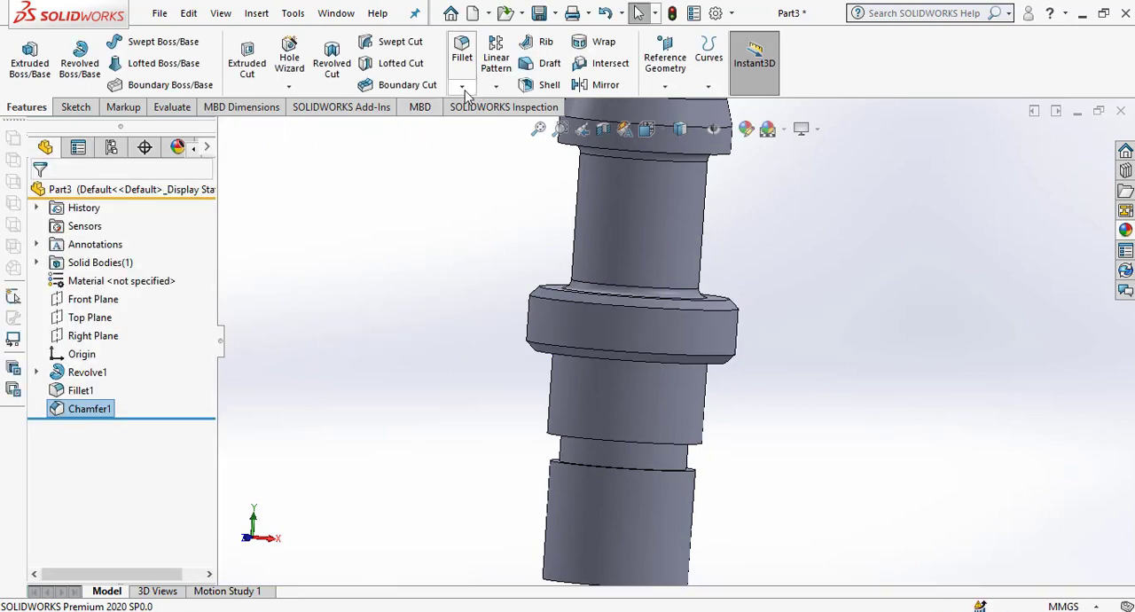
# Chamfer the circular edge at the free end of the threaded shank with 1 mm distance and 45 degrees.
pyautogui.click(462, 86)
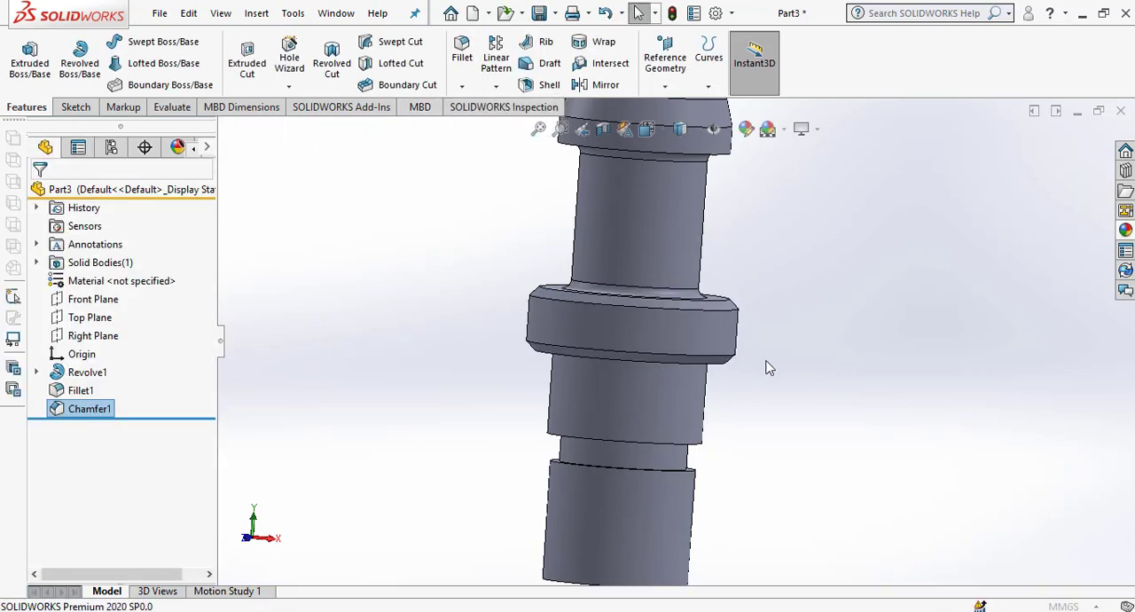
pyautogui.scroll(2, 734, 420)
pyautogui.scroll(-3, 699, 513)
pyautogui.click(671, 518)
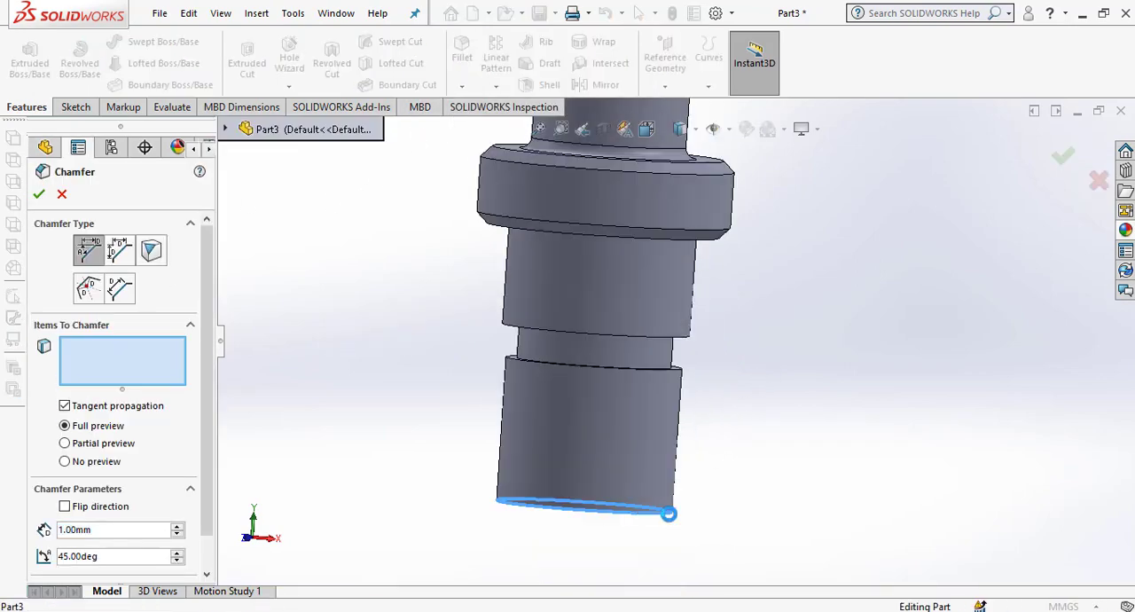
pyautogui.scroll(3, 786, 390)
pyautogui.click(39, 193)
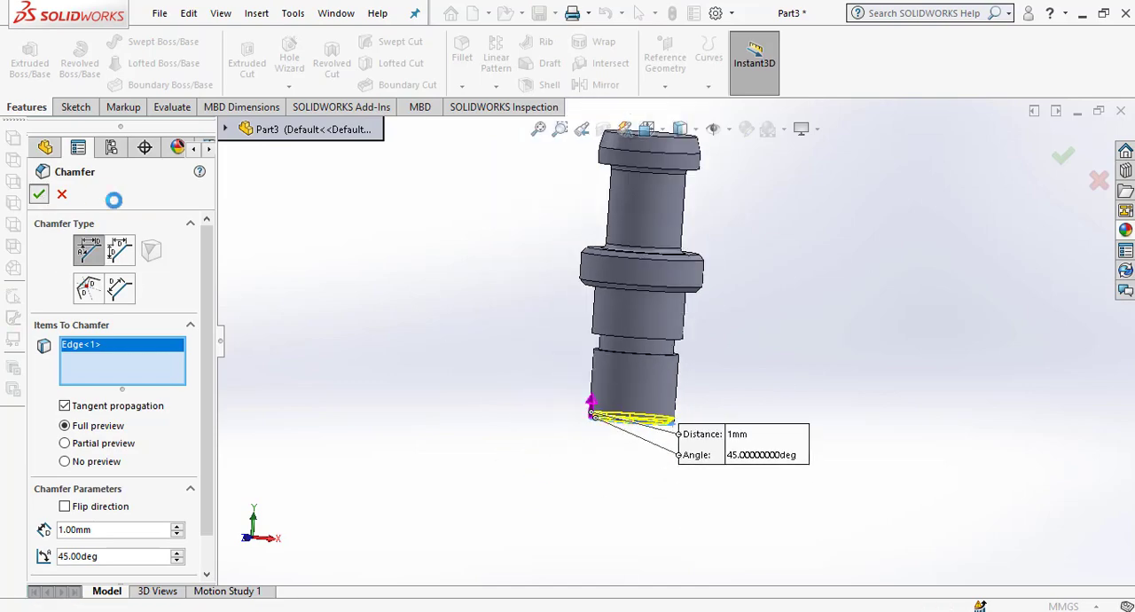
# Chamfer the lower edge of the pilot cylinder, just above the relief groove, with 0.5 mm distance and 45 degrees.
pyautogui.moveTo(608, 276); pyautogui.dragTo(657, 353, button='middle')
pyautogui.scroll(-2, 660, 358)
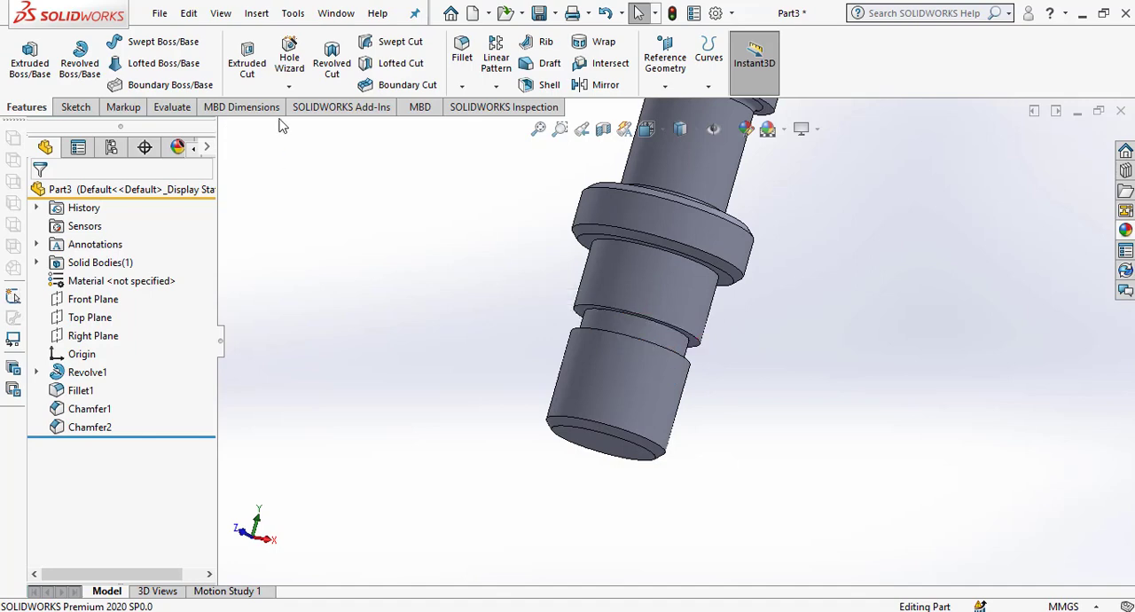
pyautogui.click(463, 86)
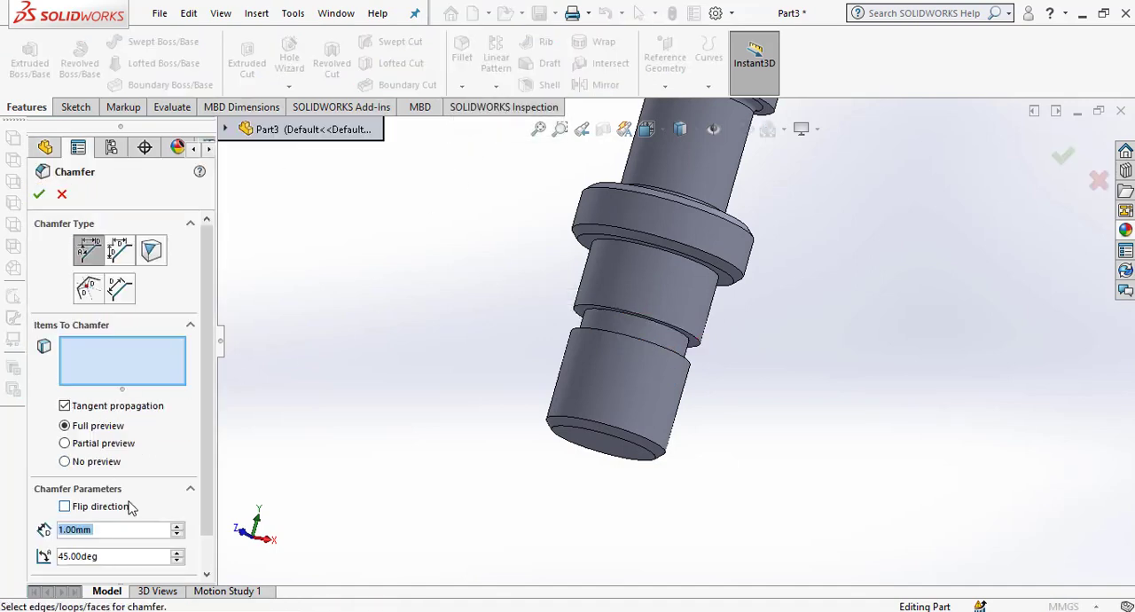
pyautogui.write('.5')
pyautogui.press('Return')
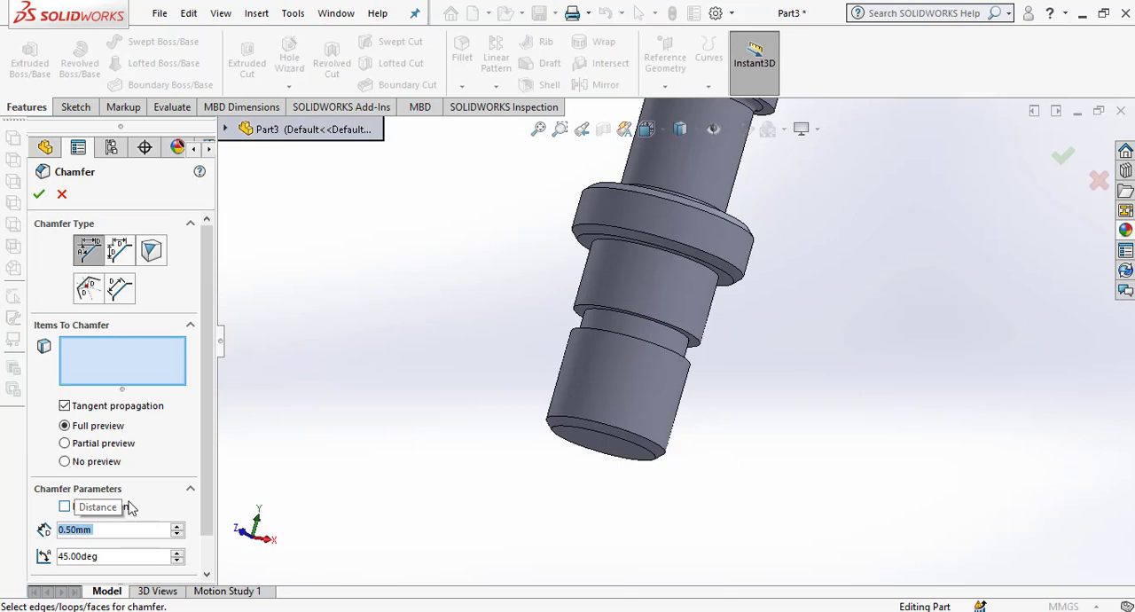
pyautogui.click(583, 311)
pyautogui.scroll(-2, 661, 324)
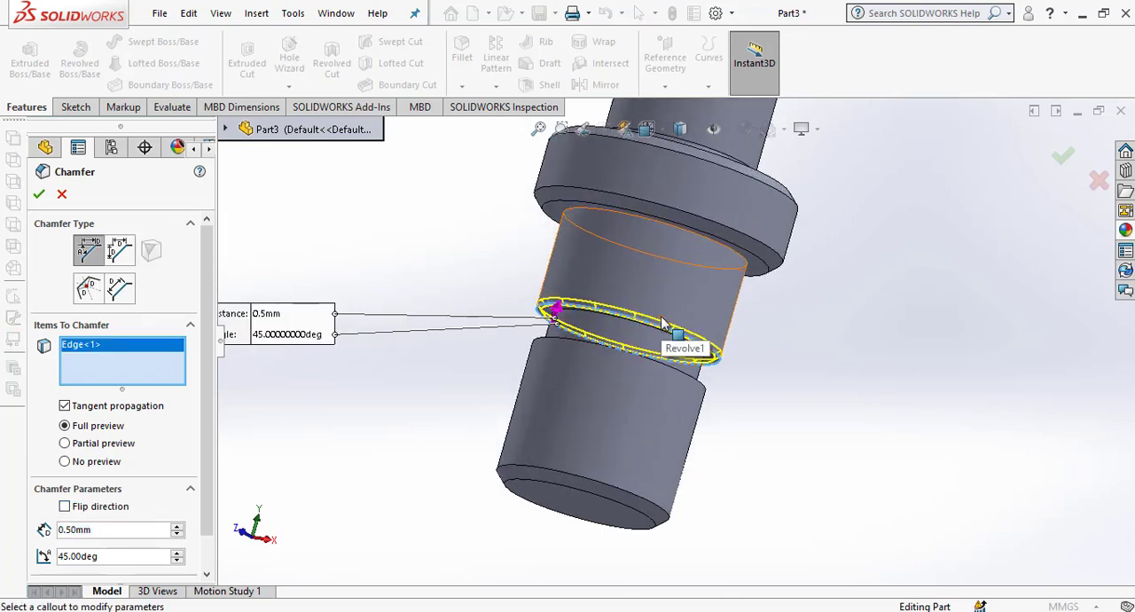
pyautogui.click(38, 193)
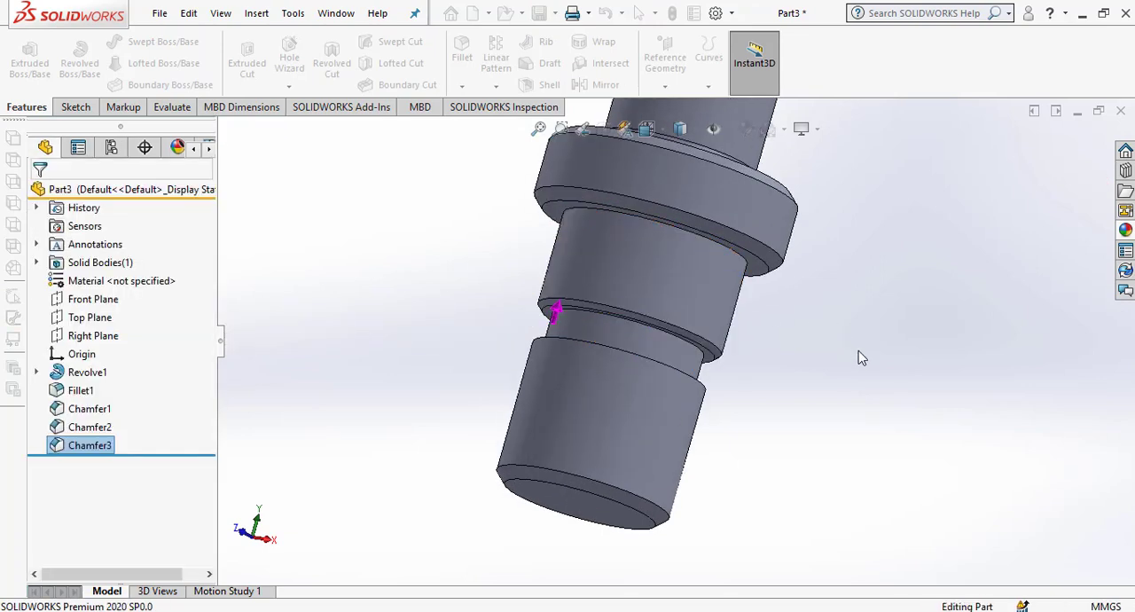
# Create a reference plane offset 1 mm upward from the ring-shaped shoulder face at the top of the threaded shank.
pyautogui.scroll(3, 787, 365)
pyautogui.moveTo(708, 387); pyautogui.dragTo(634, 376, button='middle')
pyautogui.scroll(-3, 735, 399)
pyautogui.scroll(-3, 671, 337)
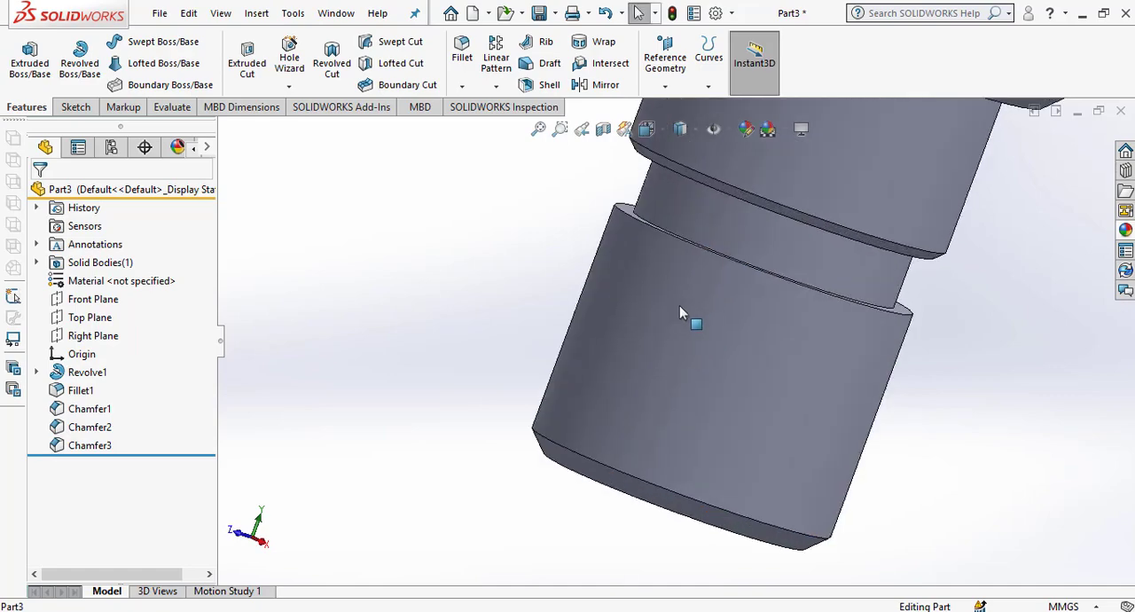
pyautogui.scroll(3, 679, 305)
pyautogui.moveTo(677, 316)
pyautogui.mouseDown(button='middle')
pyautogui.moveTo(683, 286)
pyautogui.moveTo(697, 405)
pyautogui.moveTo(672, 293)
pyautogui.moveTo(668, 320)
pyautogui.mouseUp(button='middle')
pyautogui.scroll(-3, 675, 279)
pyautogui.scroll(-2, 660, 291)
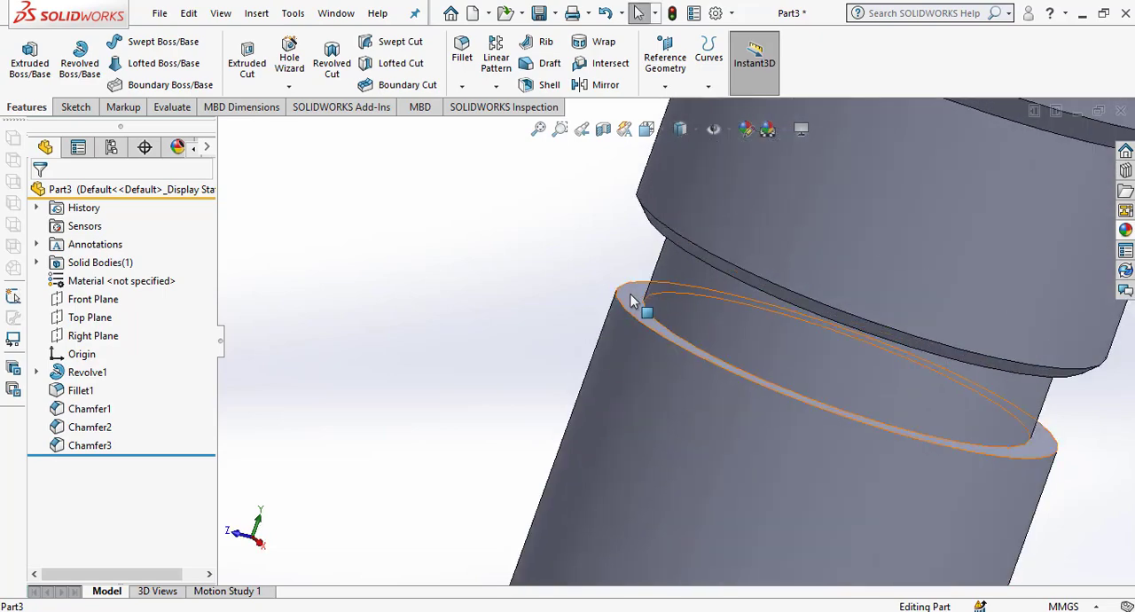
pyautogui.click(631, 302)
pyautogui.scroll(5, 674, 346)
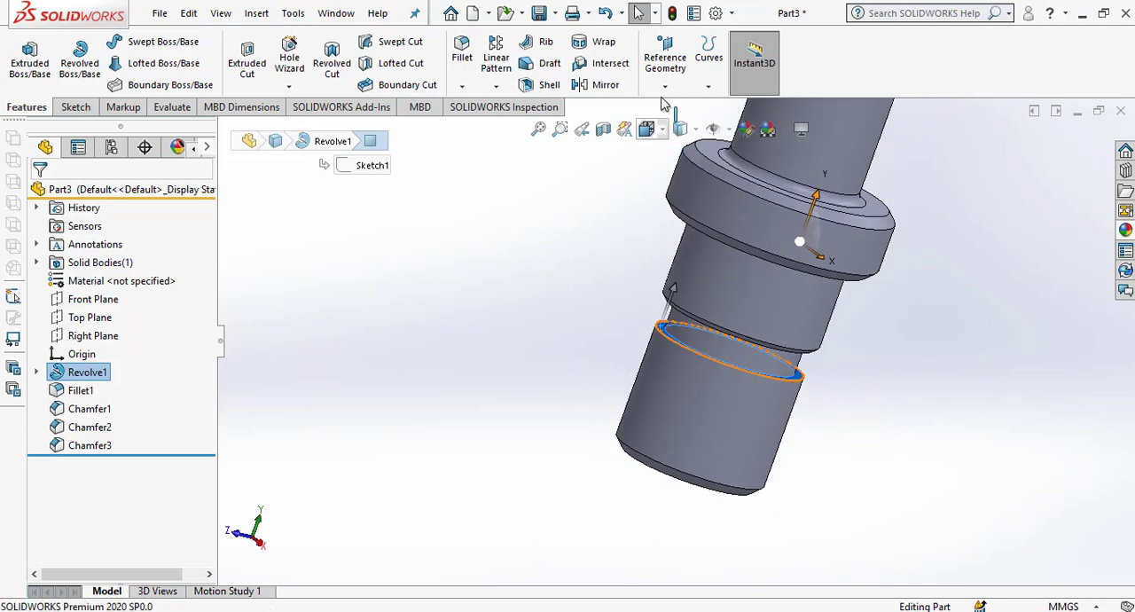
pyautogui.click(666, 86)
pyautogui.click(670, 107)
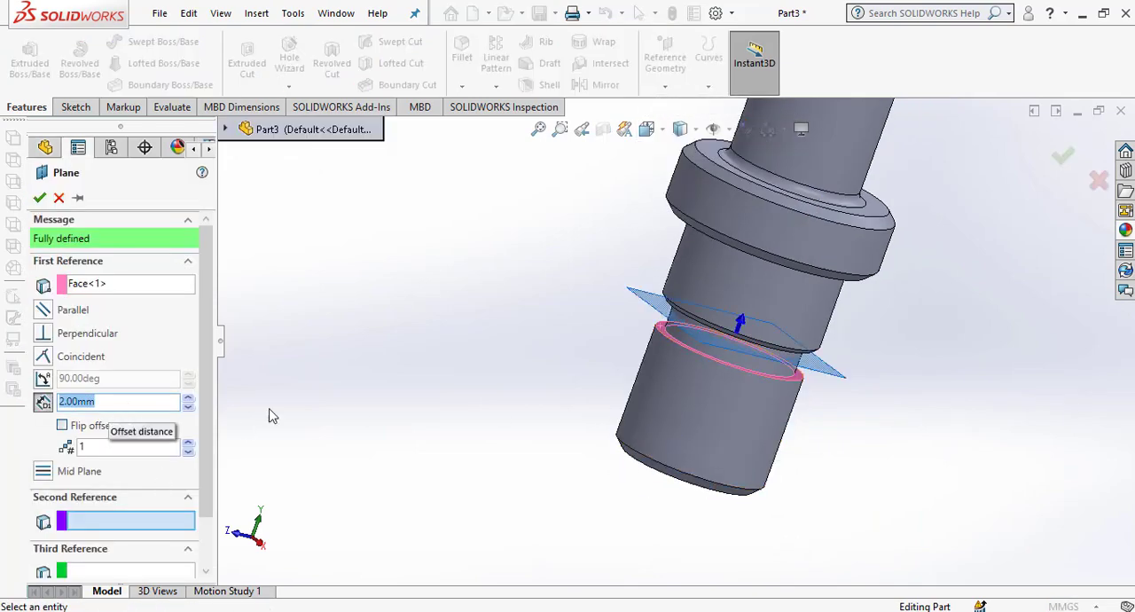
pyautogui.moveTo(687, 415)
pyautogui.mouseDown(button='middle')
pyautogui.moveTo(712, 416)
pyautogui.moveTo(707, 404)
pyautogui.moveTo(709, 435)
pyautogui.moveTo(703, 410)
pyautogui.mouseUp(button='middle')
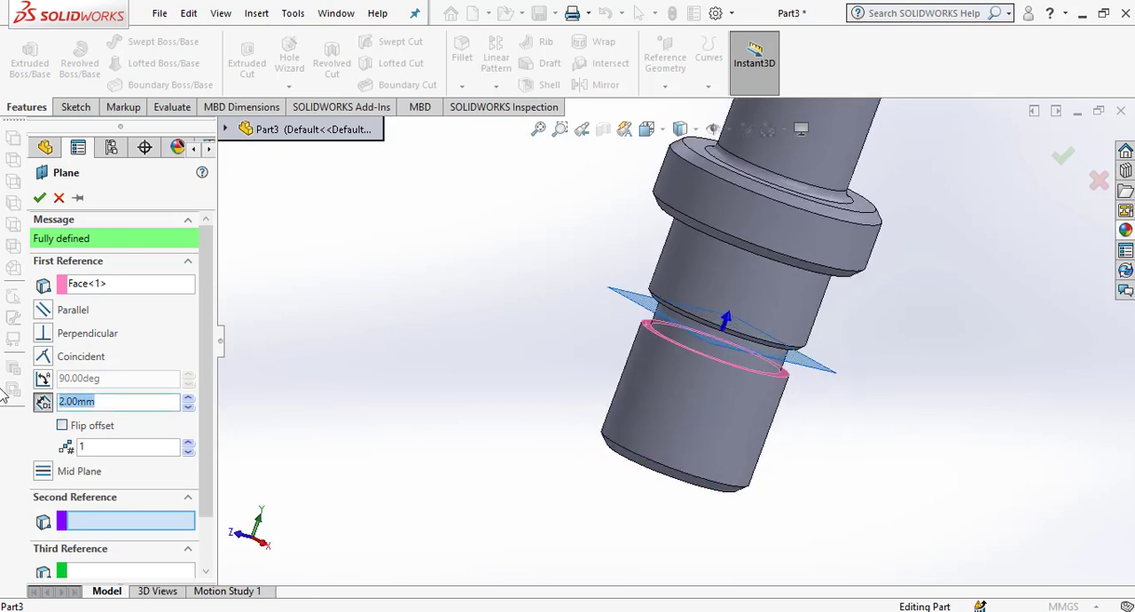
pyautogui.write('1')
pyautogui.press('Return')
pyautogui.moveTo(630, 399); pyautogui.dragTo(652, 425, button='middle')
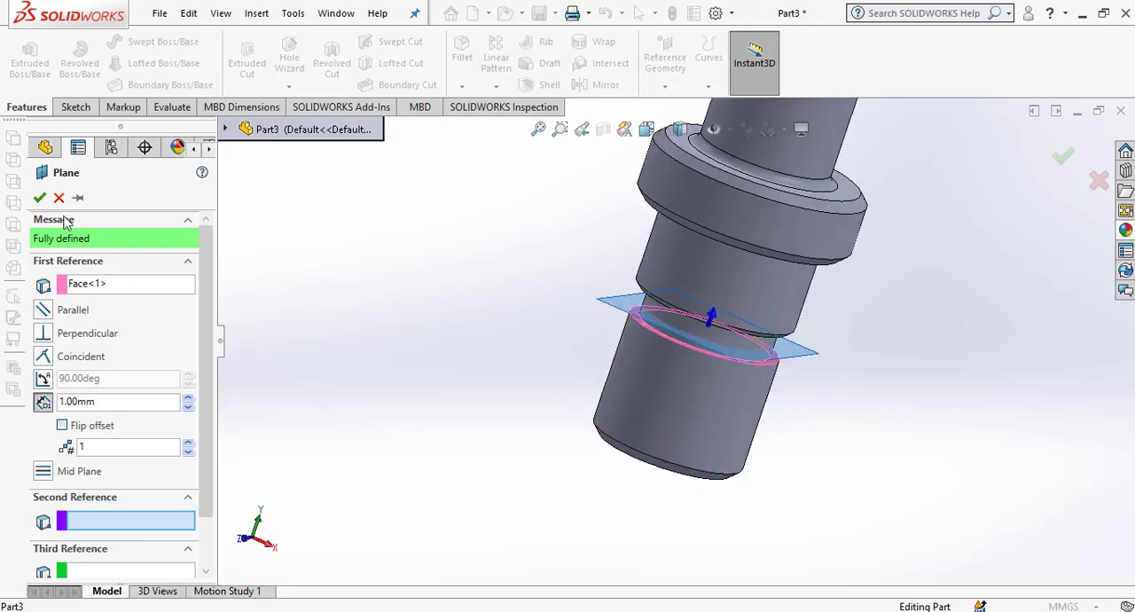
pyautogui.click(38, 202)
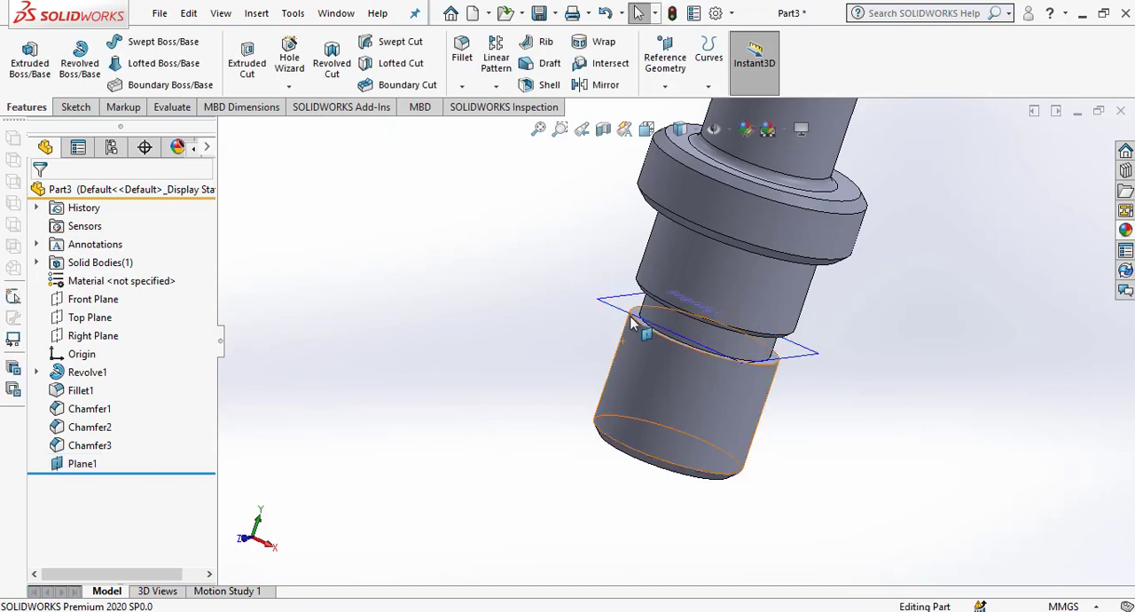
# Sketch on the offset plane, convert the shank shoulder's 16 mm outer circular edge into the sketch, and exit the sketch.
pyautogui.scroll(-2, 612, 301)
pyautogui.click(612, 301)
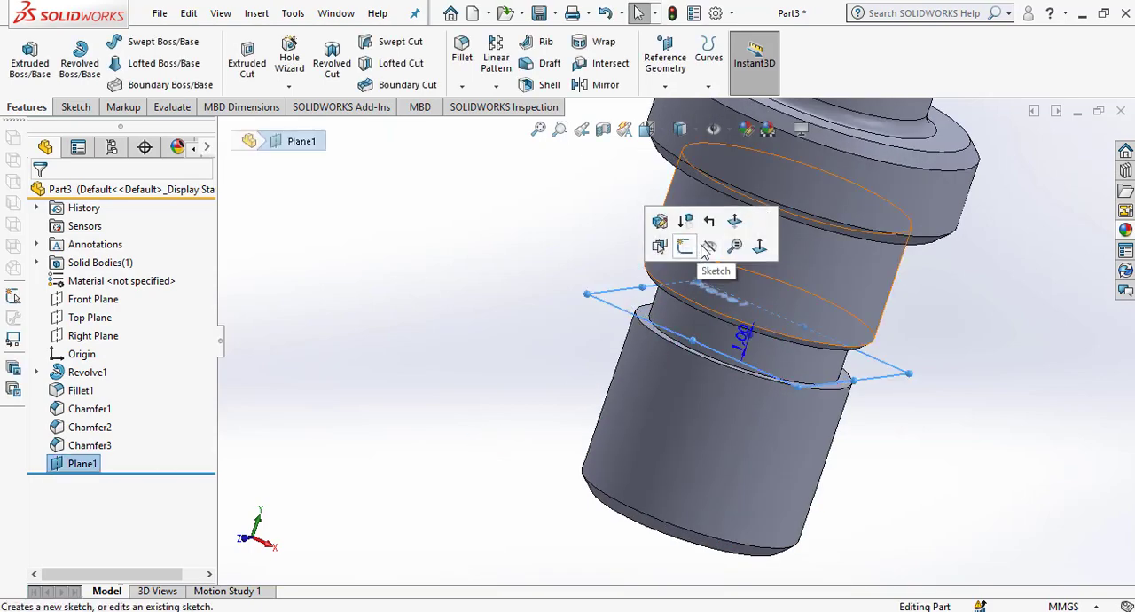
pyautogui.click(684, 247)
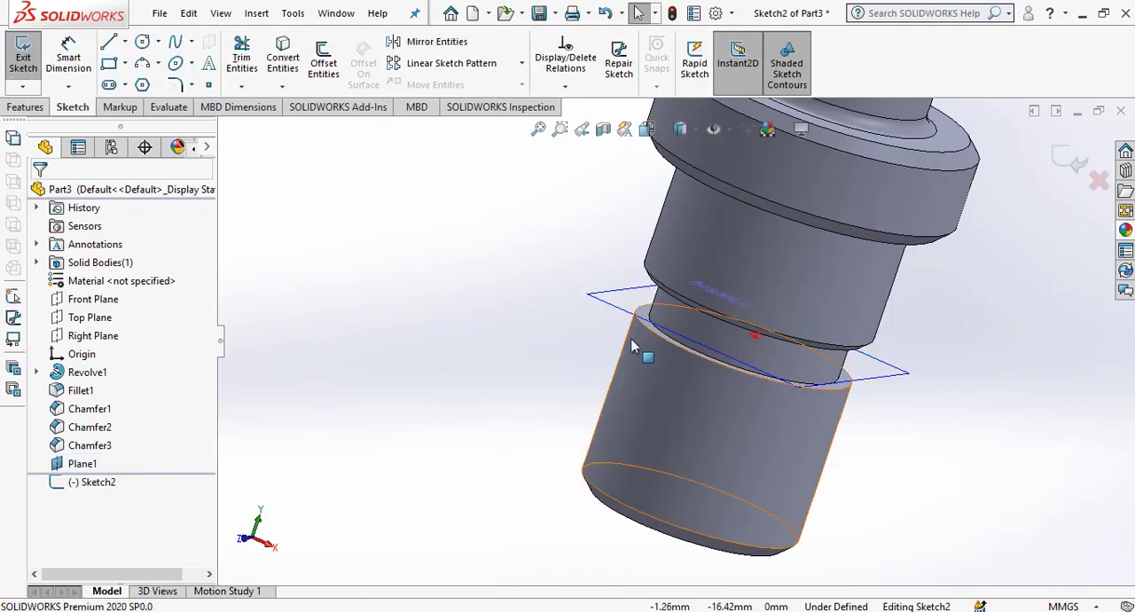
pyautogui.scroll(-3, 657, 328)
pyautogui.click(671, 322)
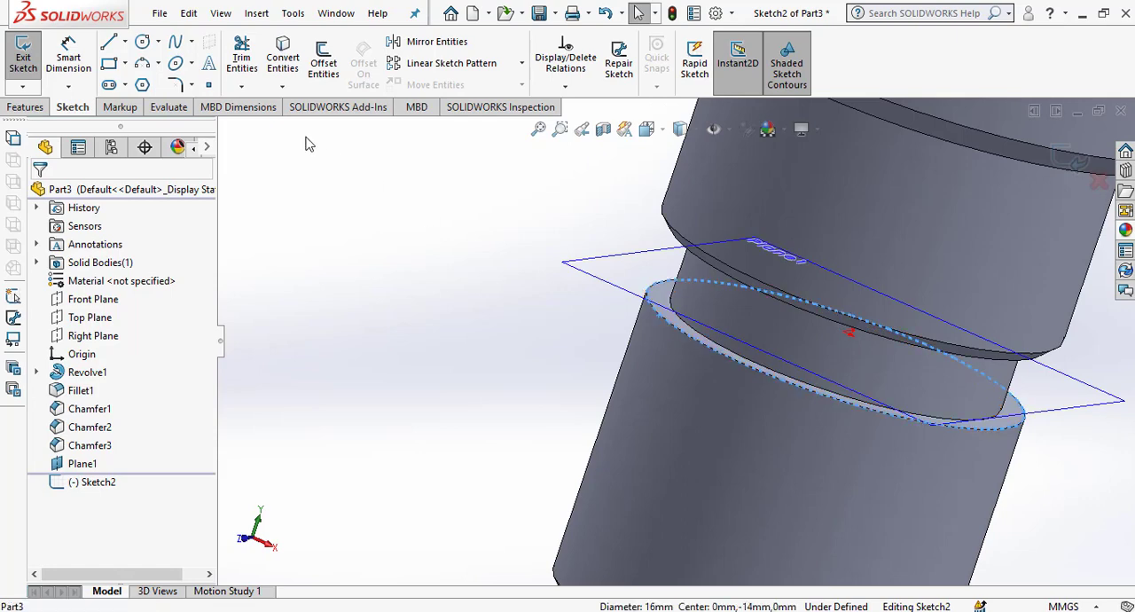
pyautogui.click(293, 78)
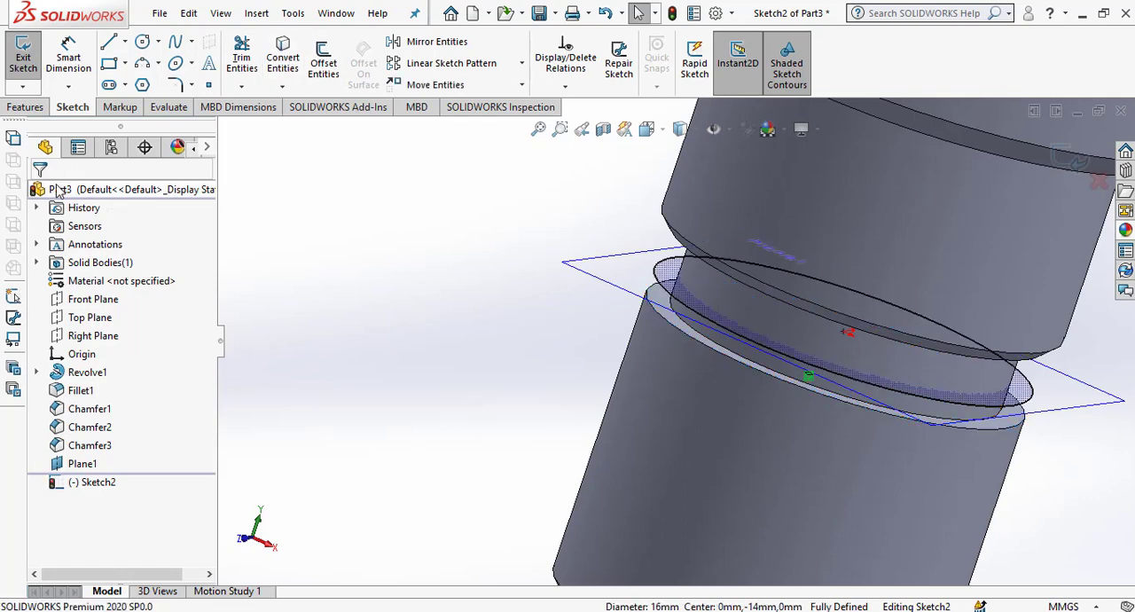
pyautogui.click(1065, 158)
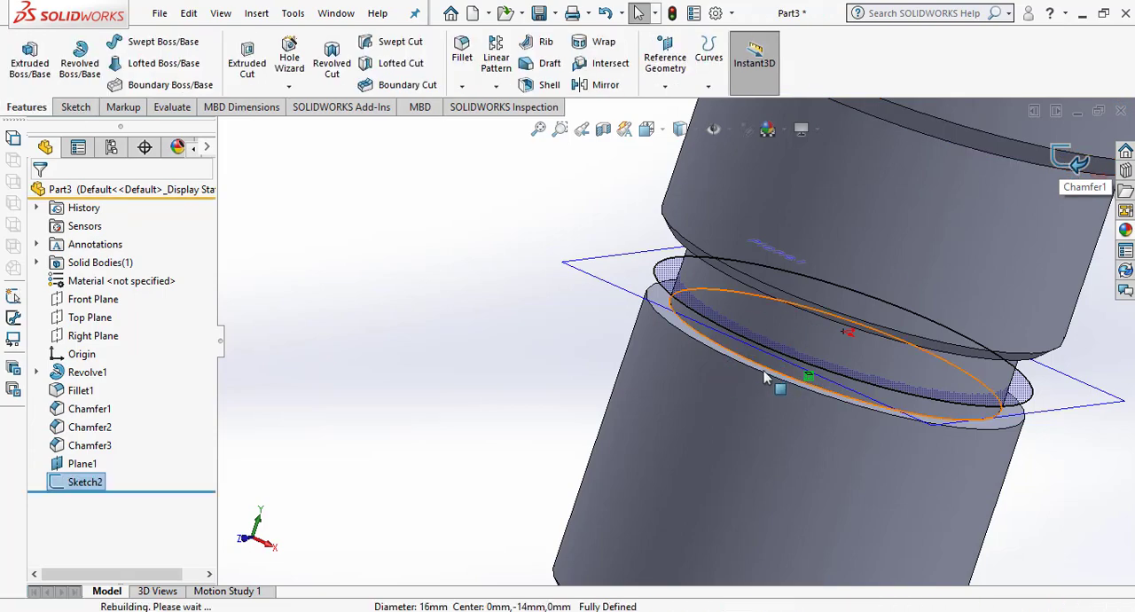
# Create a clockwise helix from the circle with constant 2 mm pitch, 14 revolutions, reversed direction and 90-degree start angle.
pyautogui.click(707, 80)
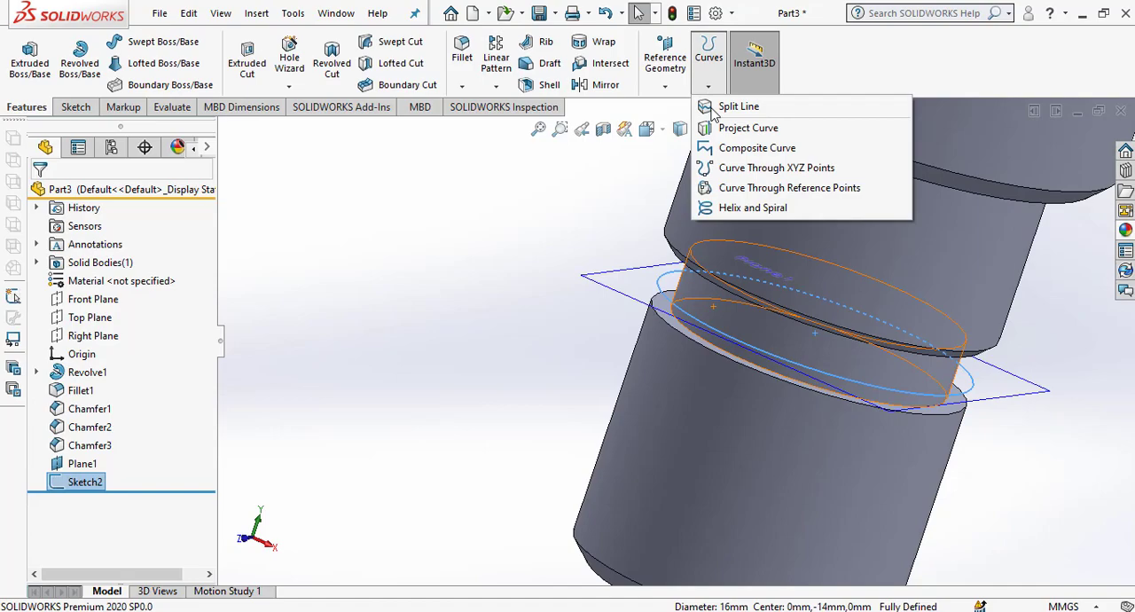
pyautogui.click(752, 207)
pyautogui.scroll(3, 845, 269)
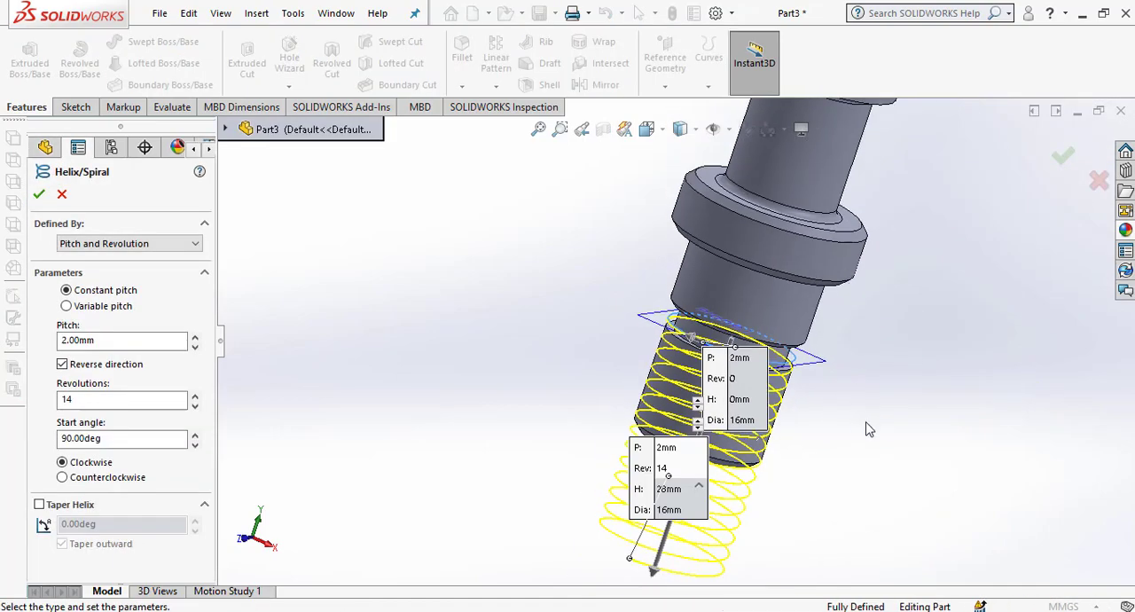
pyautogui.moveTo(870, 430); pyautogui.dragTo(875, 351, button='middle')
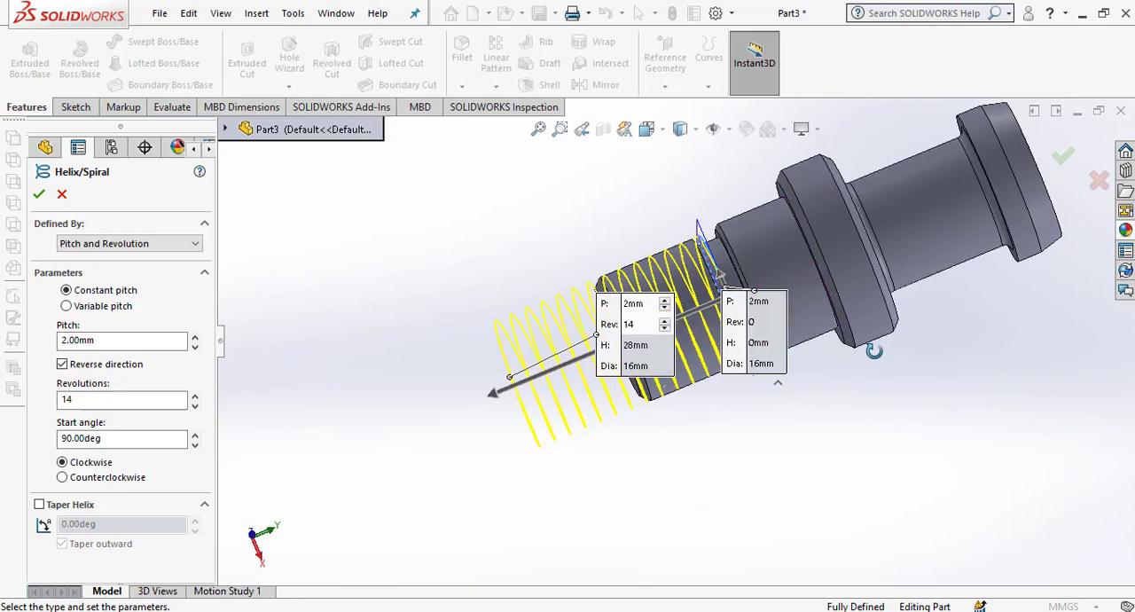
pyautogui.moveTo(766, 442); pyautogui.dragTo(776, 531, button='middle')
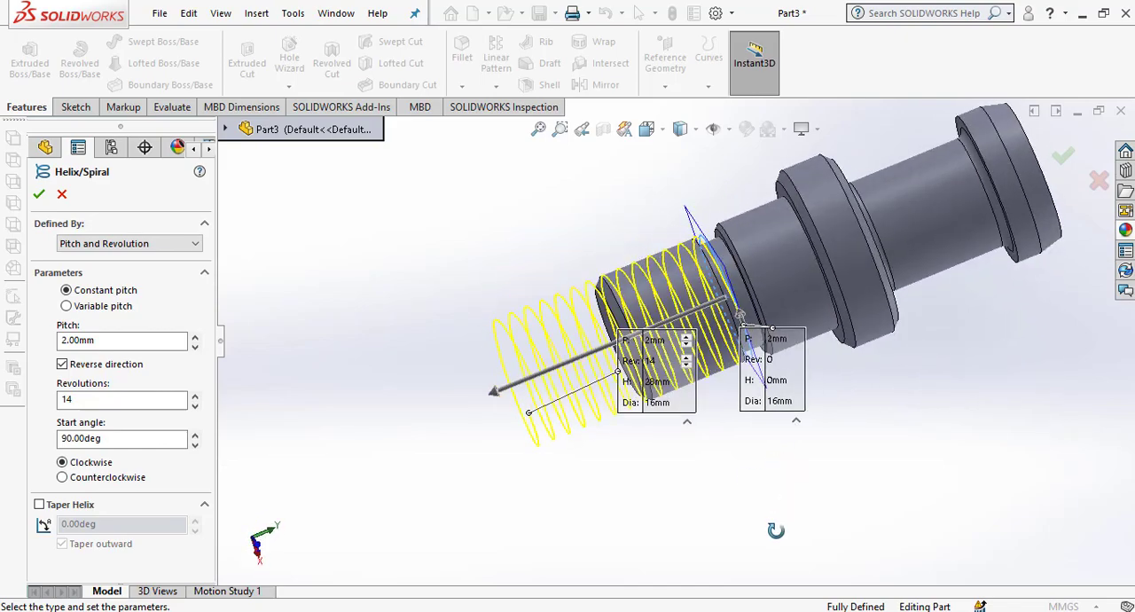
pyautogui.click(37, 196)
# Examine the helix around the threaded shank and its start near the relief groove, ending in an isometric view.
pyautogui.moveTo(801, 393); pyautogui.dragTo(710, 426, button='middle')
pyautogui.click(930, 363)
pyautogui.moveTo(856, 388); pyautogui.dragTo(824, 406, button='middle')
pyautogui.scroll(5, 825, 406)
pyautogui.scroll(-10, 457, 339)
pyautogui.moveTo(479, 366)
pyautogui.mouseDown(button='middle')
pyautogui.moveTo(507, 370)
pyautogui.moveTo(489, 378)
pyautogui.mouseUp(button='middle')
pyautogui.press('space')
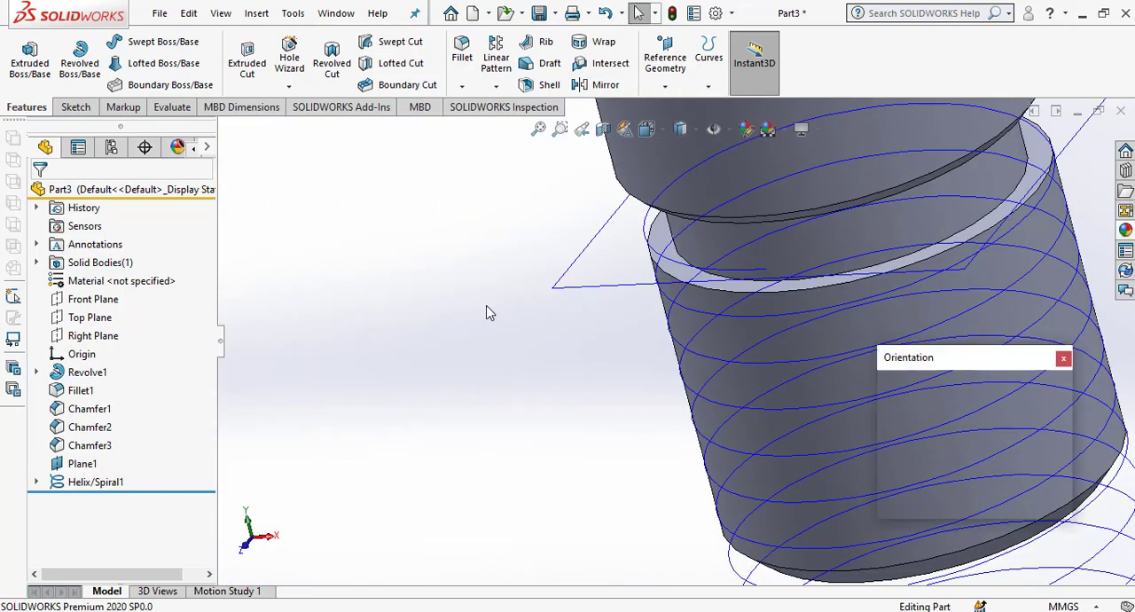
pyautogui.click(1053, 407)
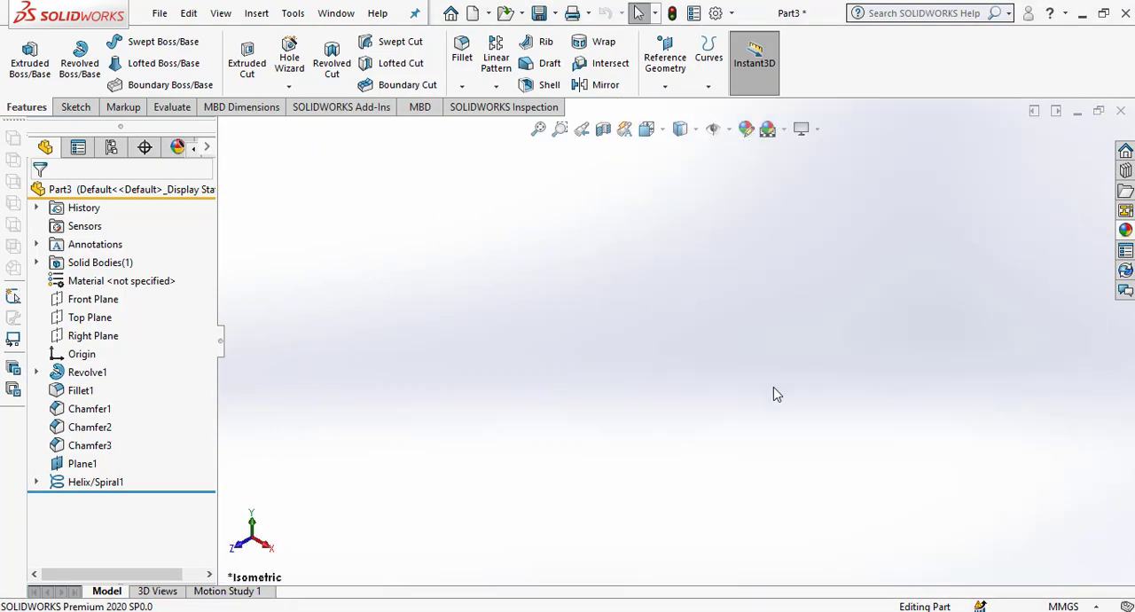
pyautogui.rightClick(583, 271)
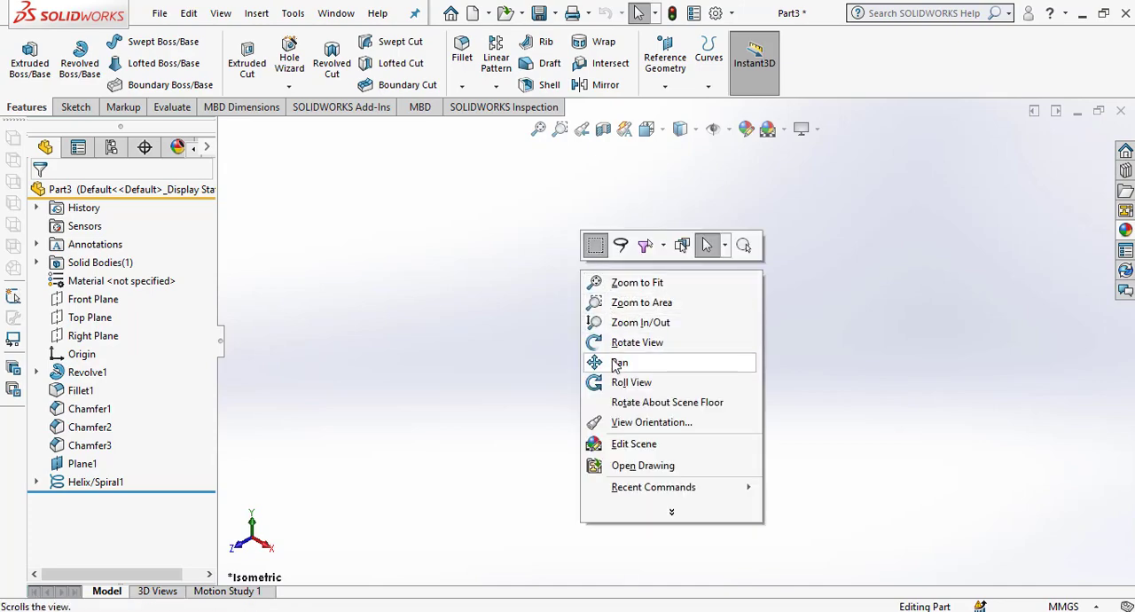
pyautogui.click(648, 286)
pyautogui.scroll(-5, 697, 372)
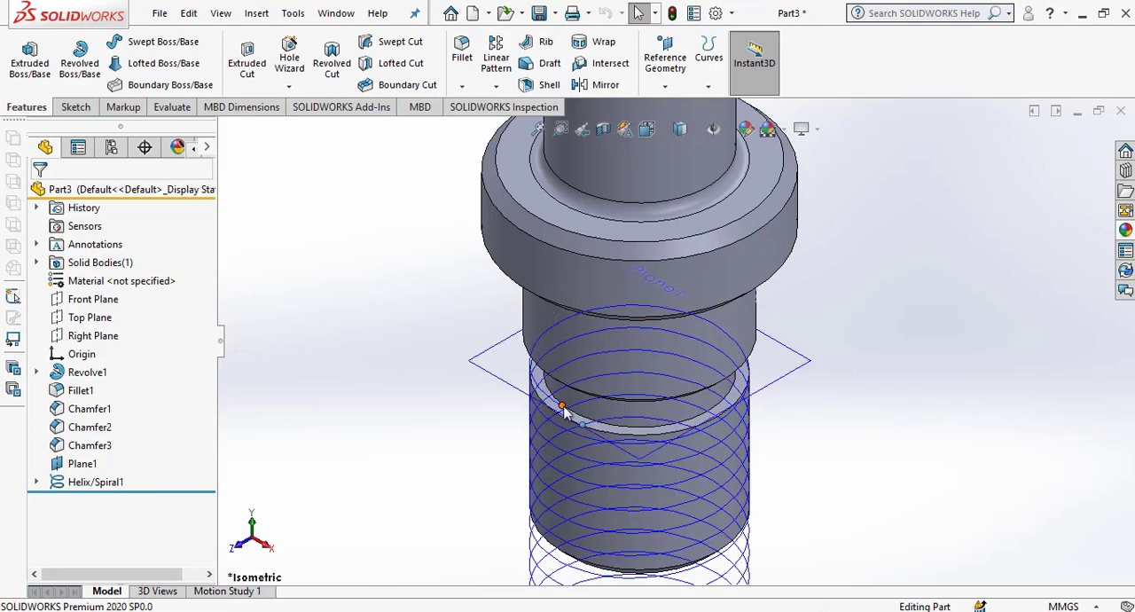
# Hide the offset reference plane and dismiss the Internet Download Manager dialog.
pyautogui.click(782, 380)
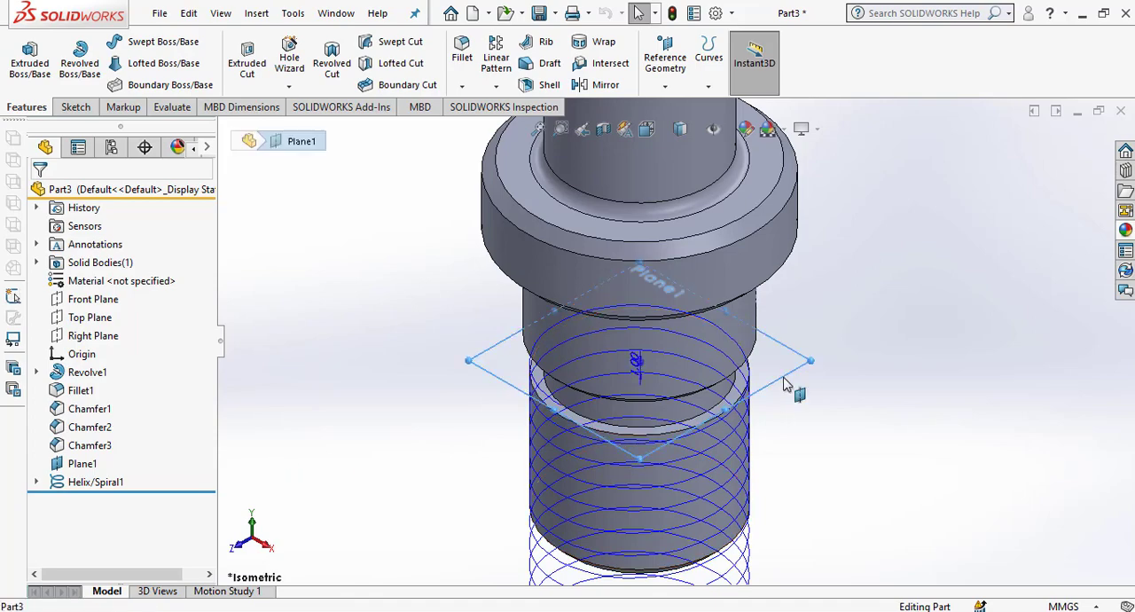
pyautogui.click(881, 327)
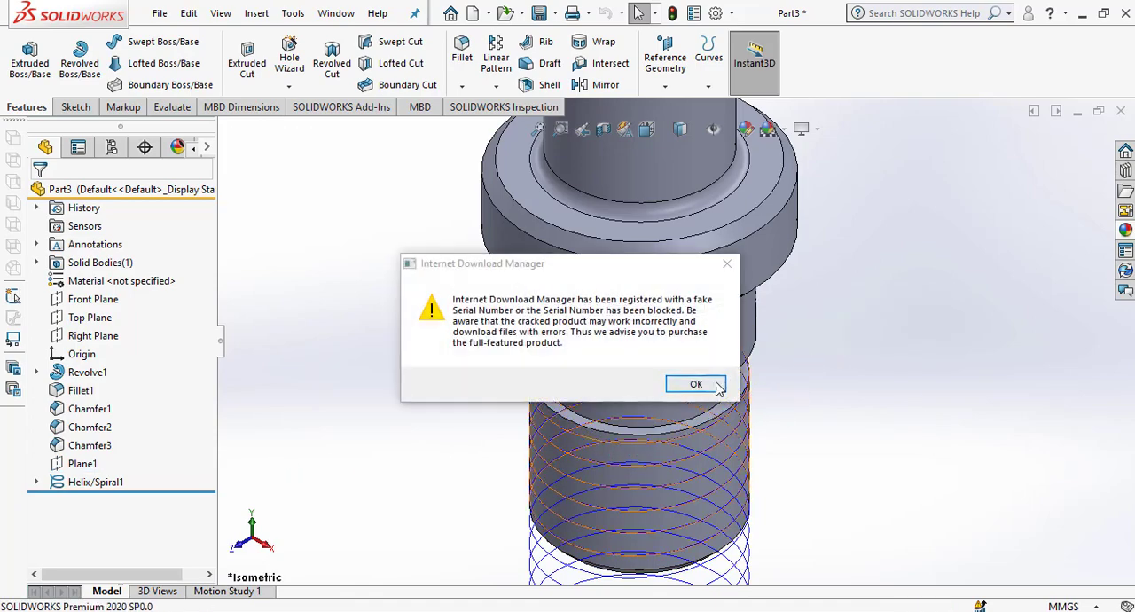
pyautogui.click(729, 266)
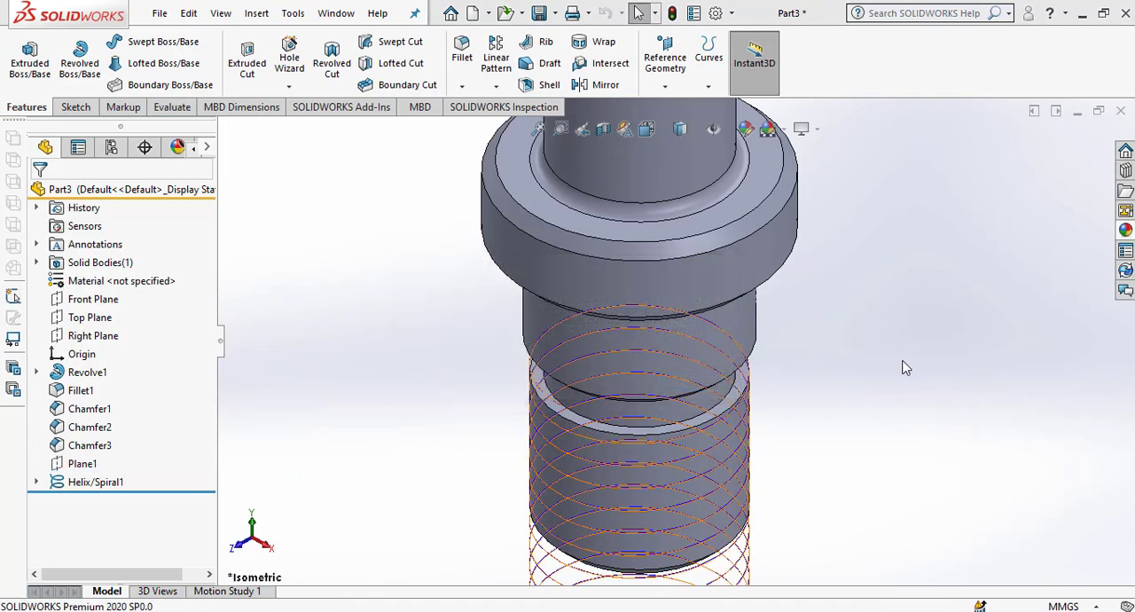
# Start a new sketch on the Right Plane and view it face-on near the start of the helix.
pyautogui.click(95, 340)
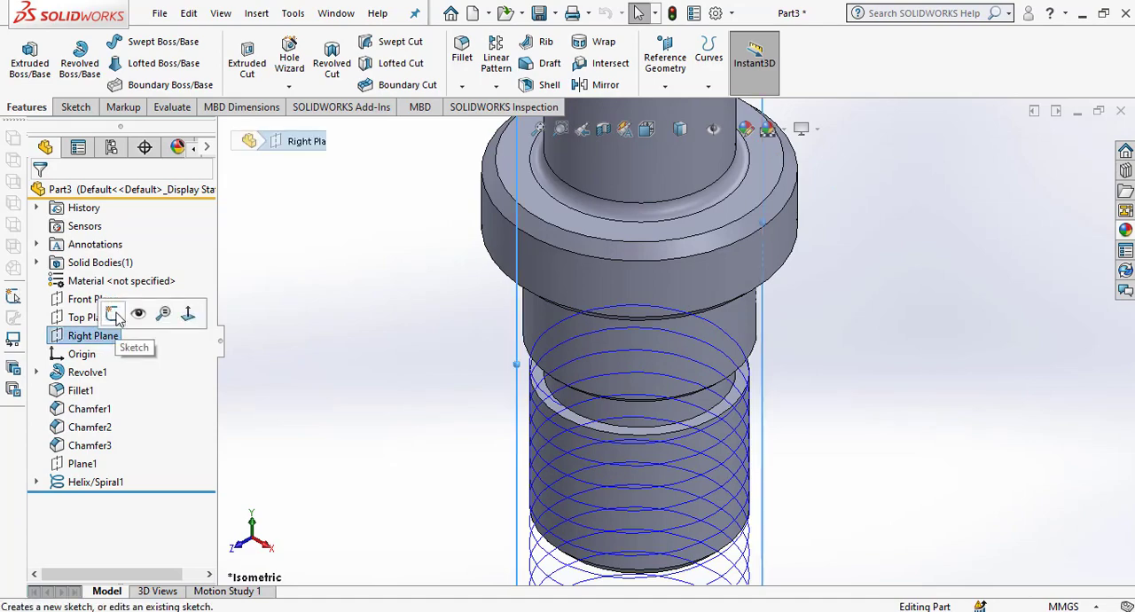
pyautogui.click(113, 313)
pyautogui.press('space')
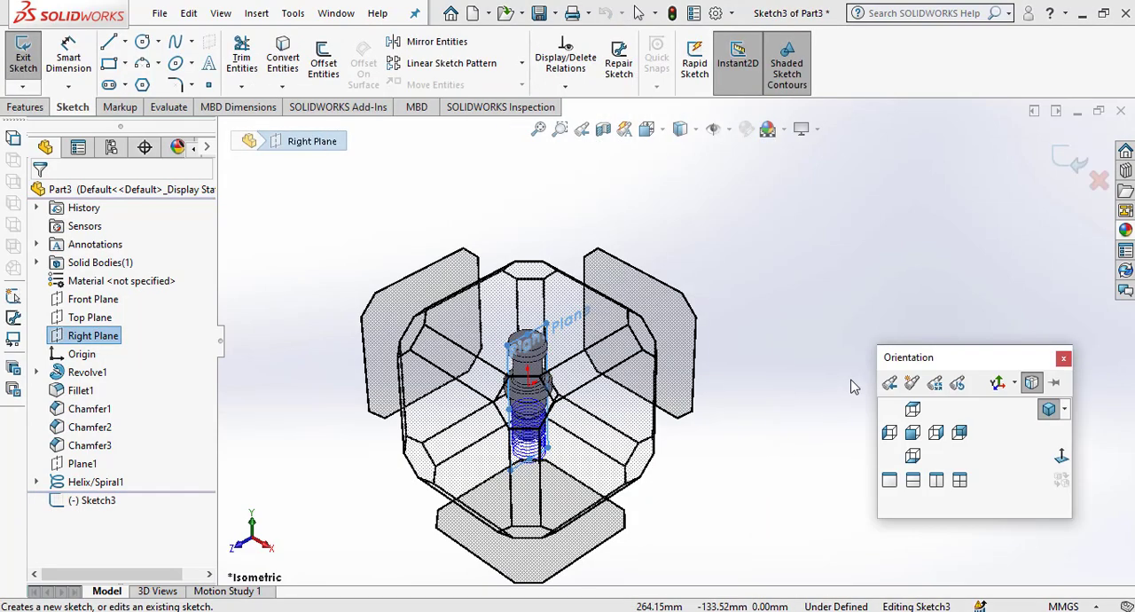
pyautogui.click(1060, 456)
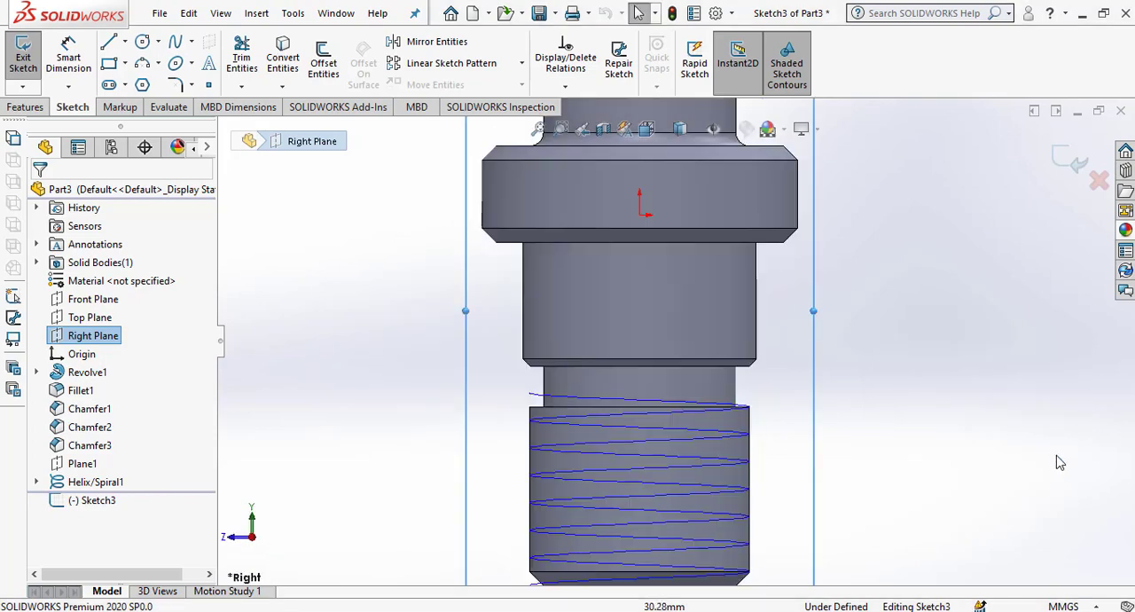
pyautogui.scroll(2, 527, 415)
pyautogui.scroll(-3, 550, 400)
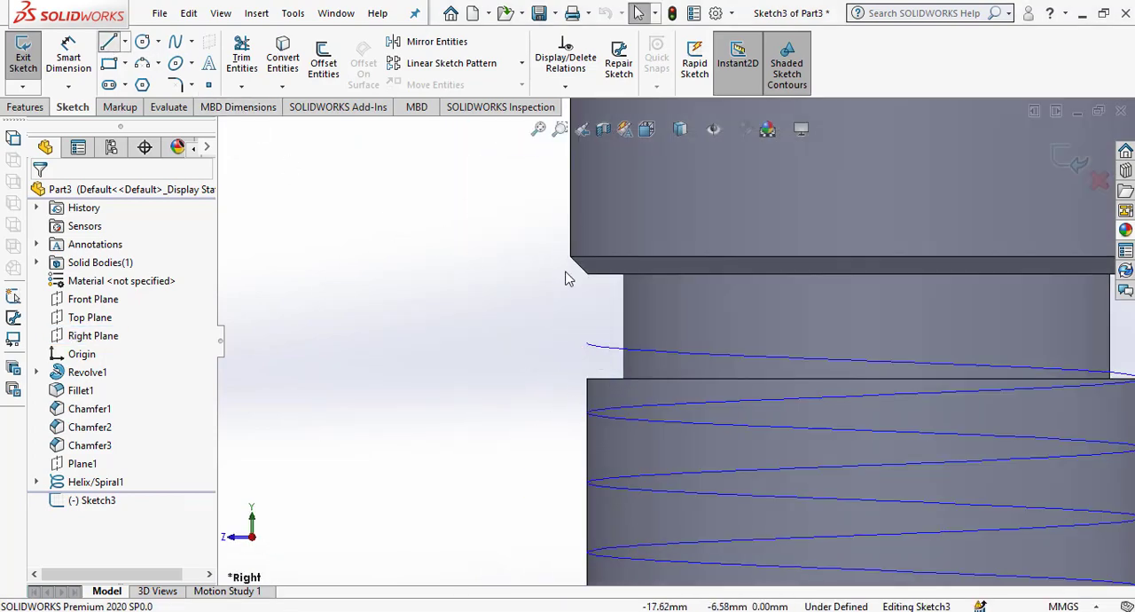
pyautogui.press('l')
pyautogui.scroll(-3, 589, 346)
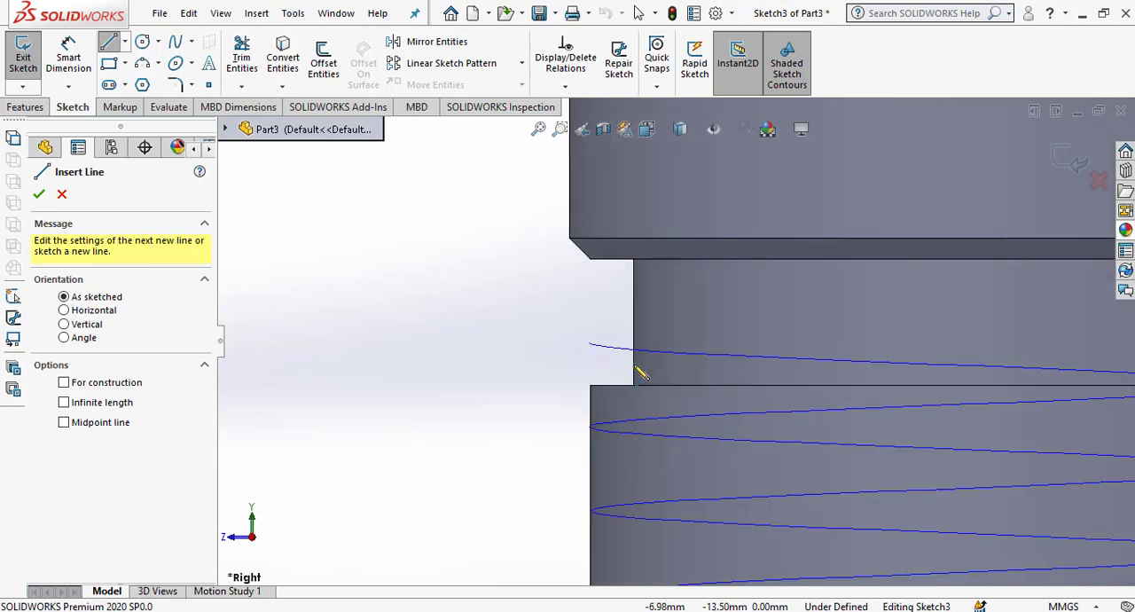
pyautogui.click(568, 325)
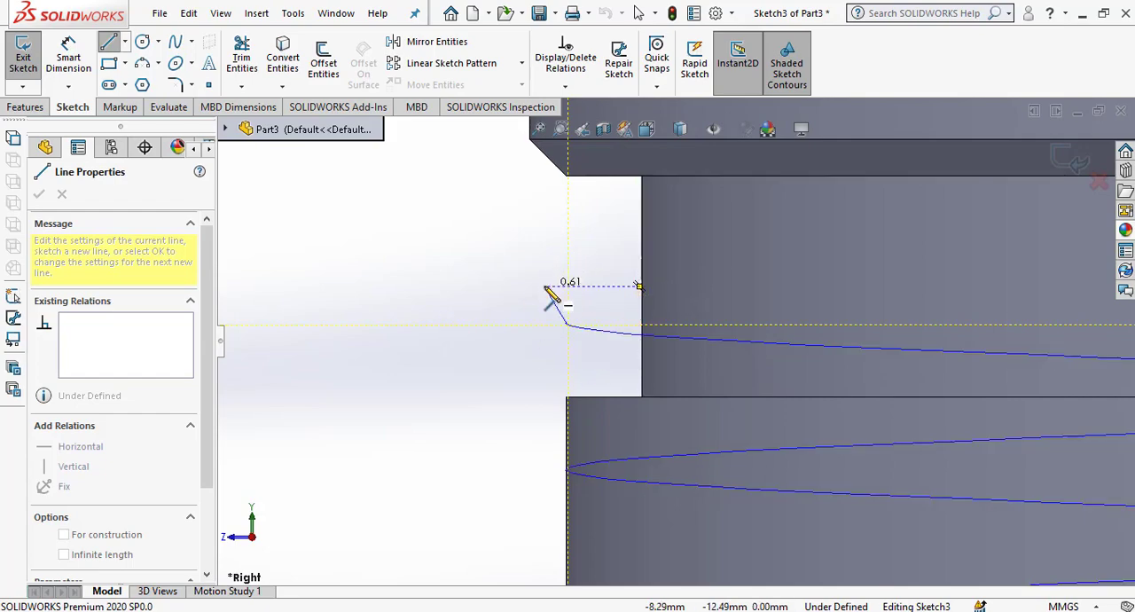
pyautogui.press('Escape')
# Draw a horizontal construction line from the helix start point inward to the groove, set its length to 1 mm and add a Fix relation.
pyautogui.click(108, 42)
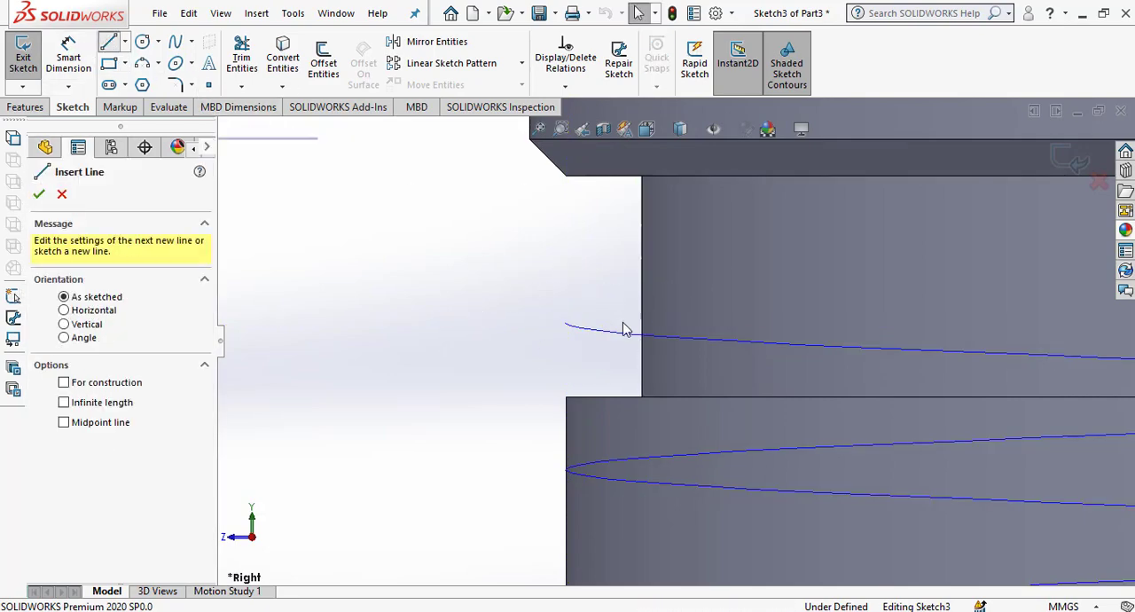
pyautogui.click(567, 325)
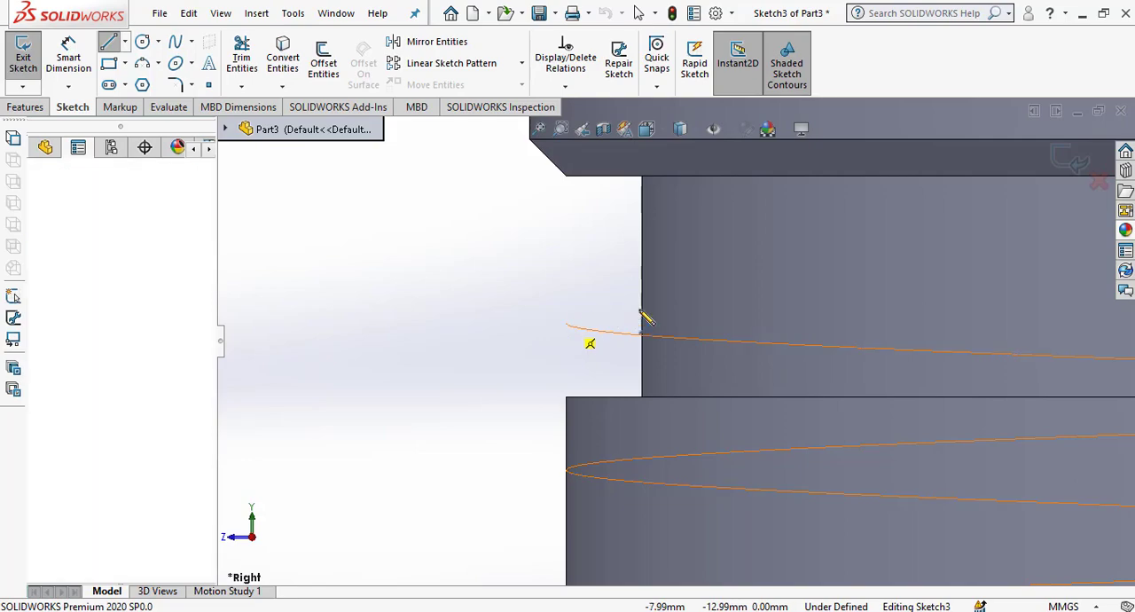
pyautogui.click(665, 323)
pyautogui.rightClick(679, 271)
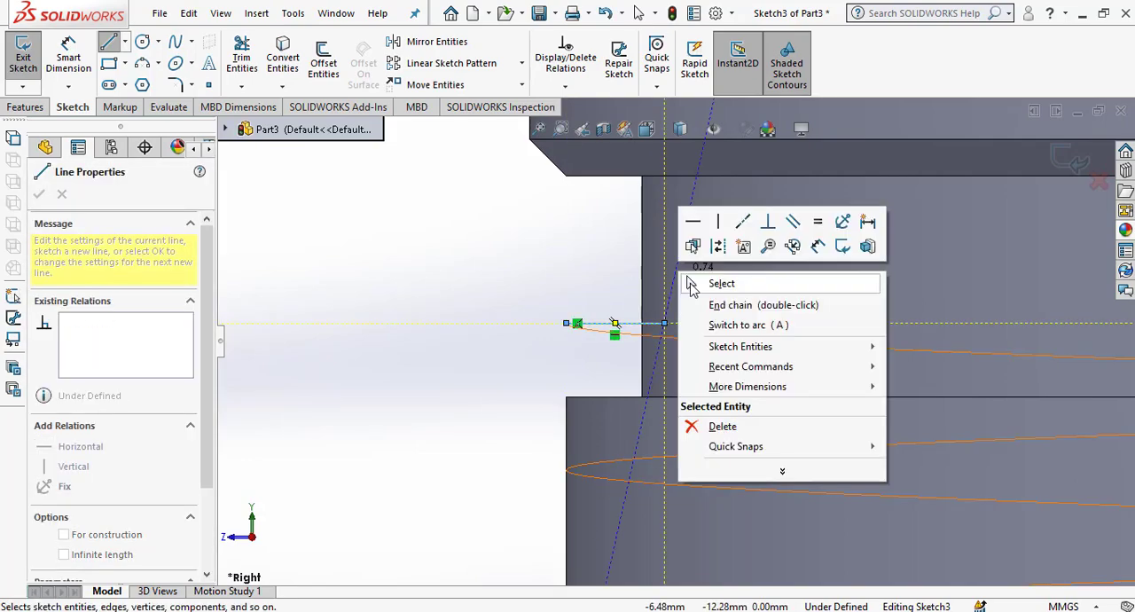
pyautogui.click(689, 281)
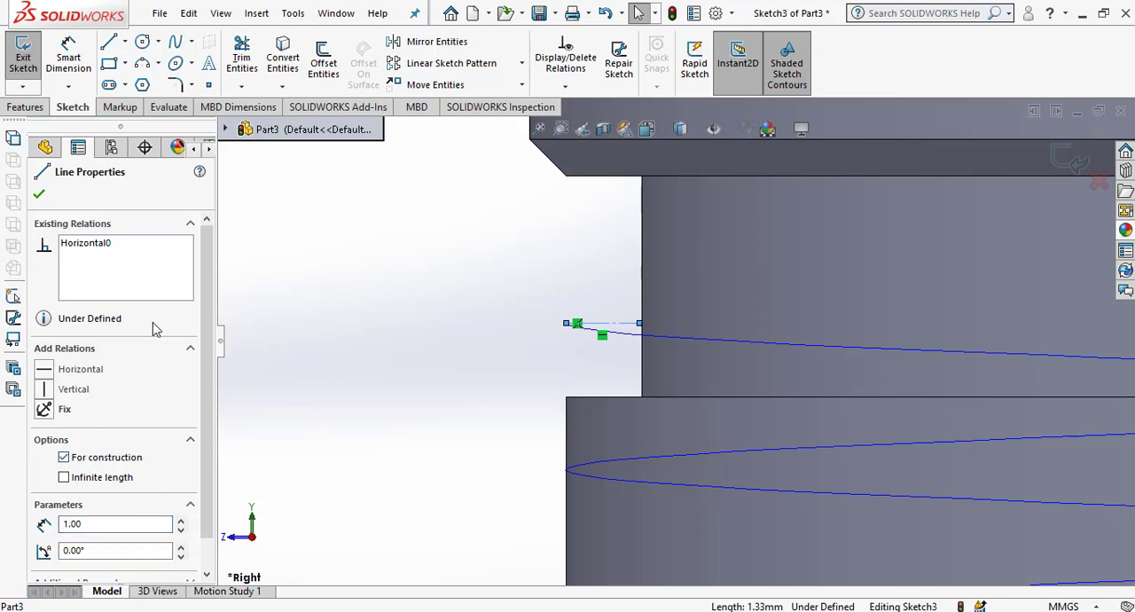
pyautogui.click(41, 194)
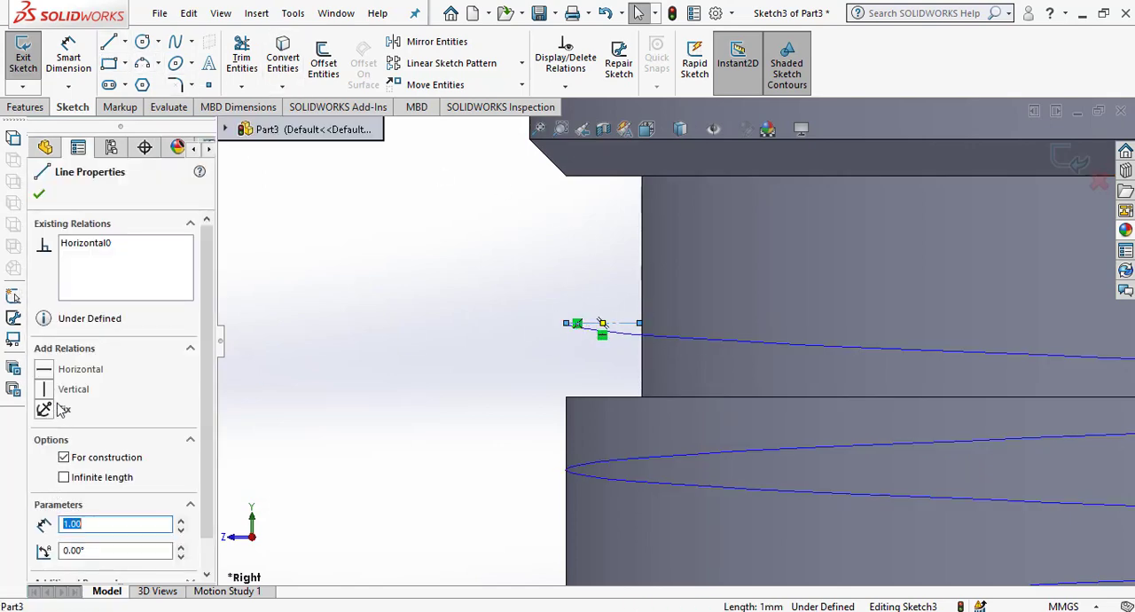
pyautogui.click(44, 409)
pyautogui.click(345, 343)
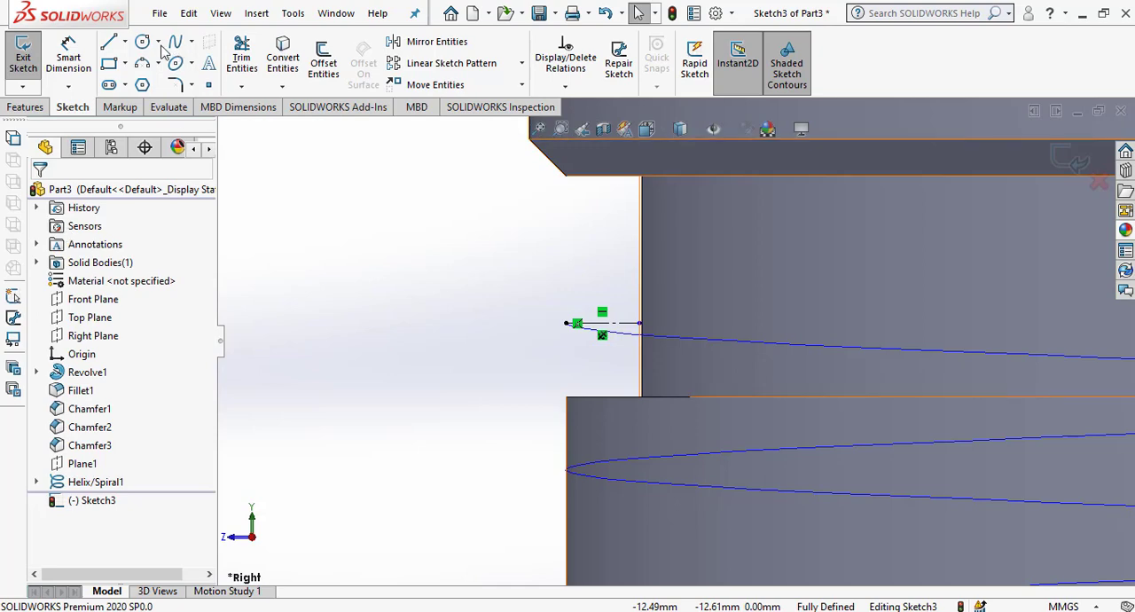
# Sketch two lines diverging outward from the construction line's inner end, one upward and one downward, each about 1.6 mm long.
pyautogui.click(110, 44)
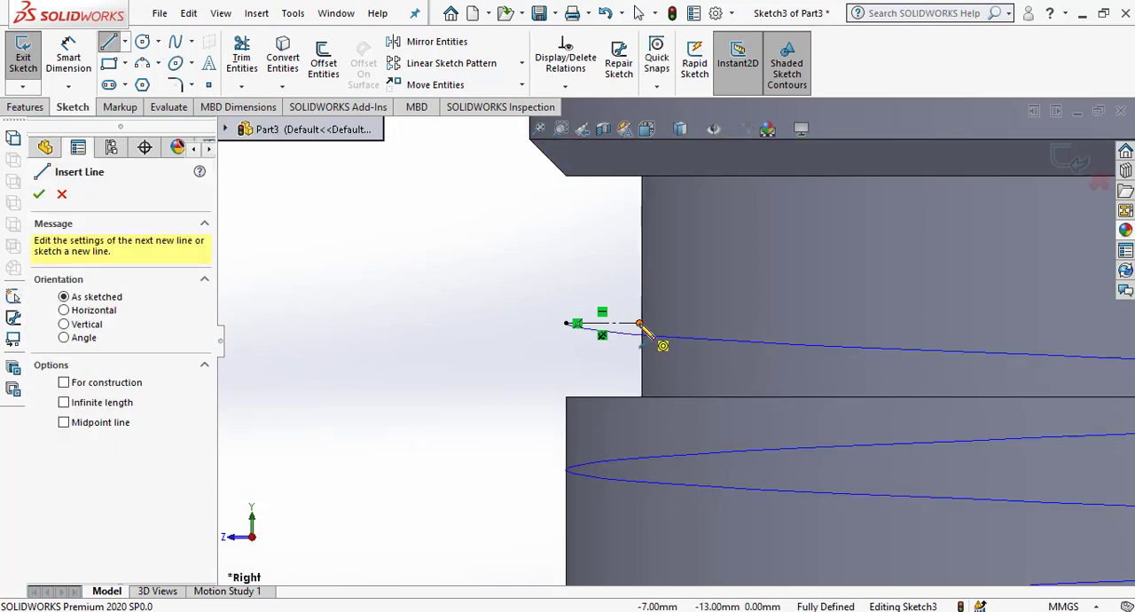
pyautogui.click(640, 325)
pyautogui.click(535, 267)
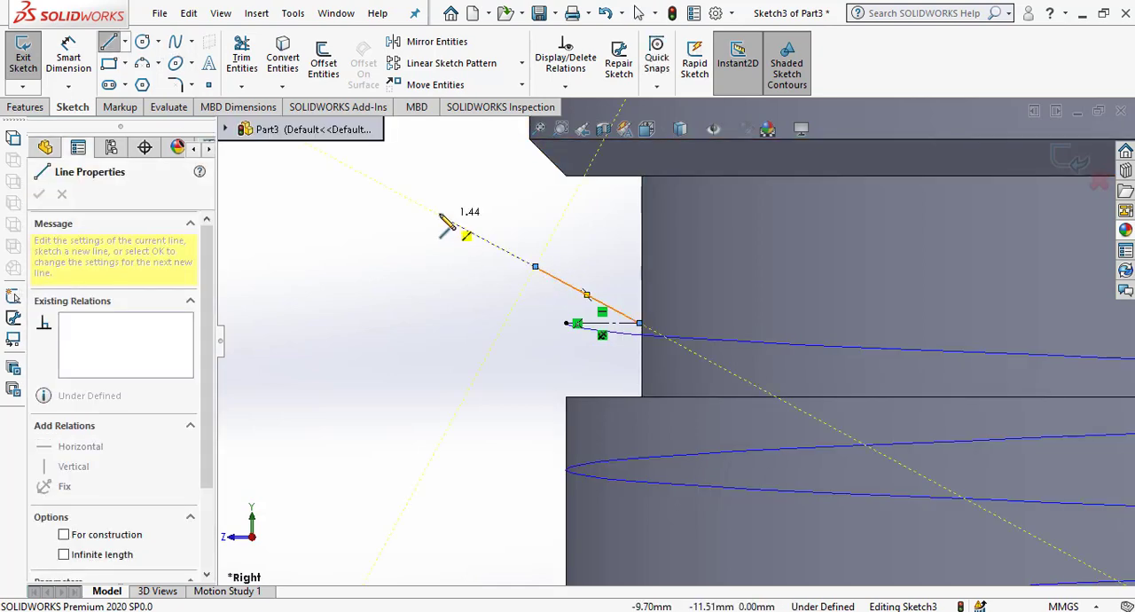
pyautogui.rightClick(436, 148)
pyautogui.click(464, 225)
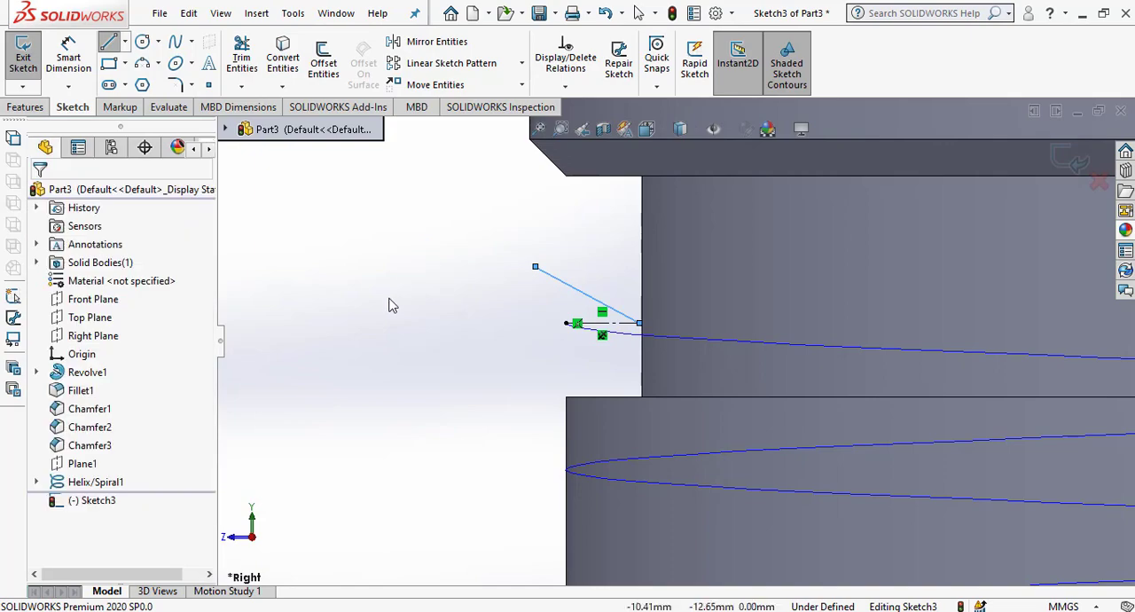
pyautogui.click(109, 44)
pyautogui.click(641, 325)
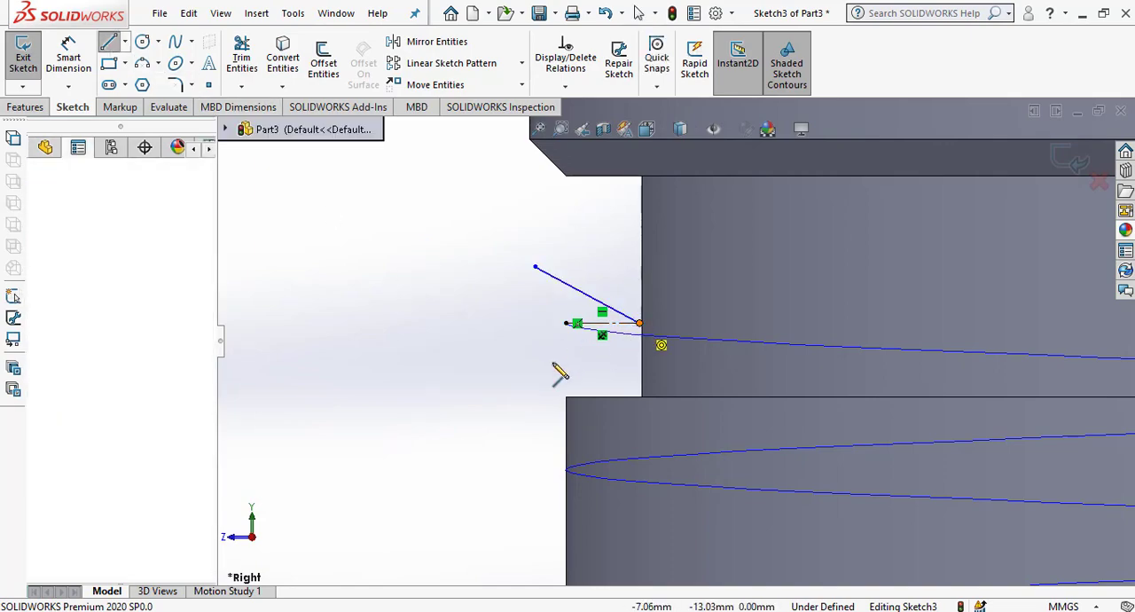
pyautogui.rightClick(397, 270)
pyautogui.click(417, 274)
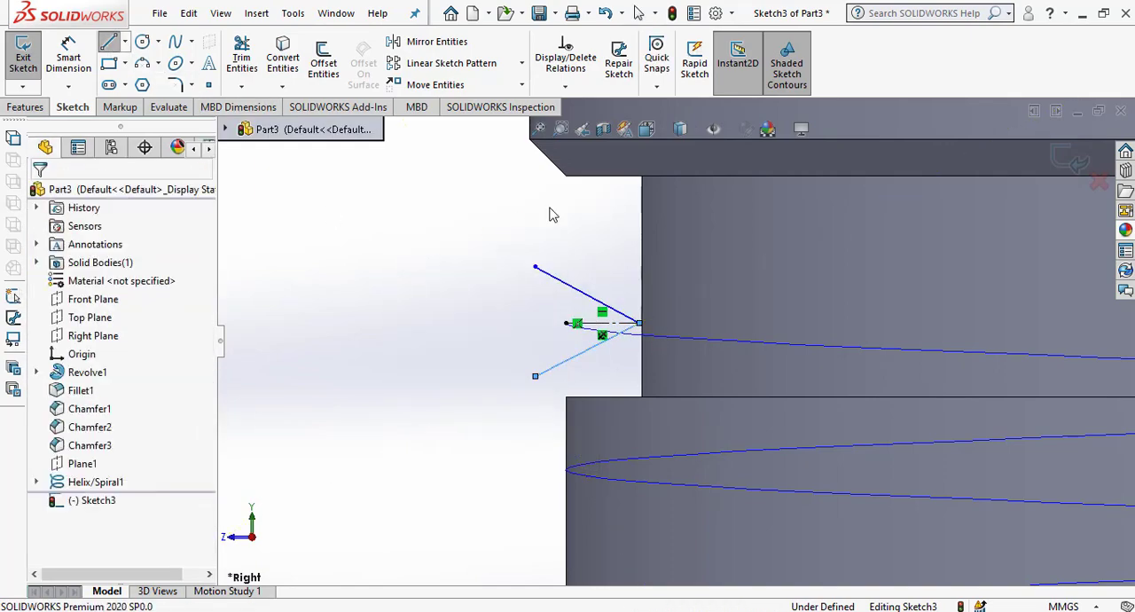
# Draw a vertical line just outside the helix start point, running up across the upper slanted line.
pyautogui.click(109, 42)
pyautogui.scroll(-3, 543, 303)
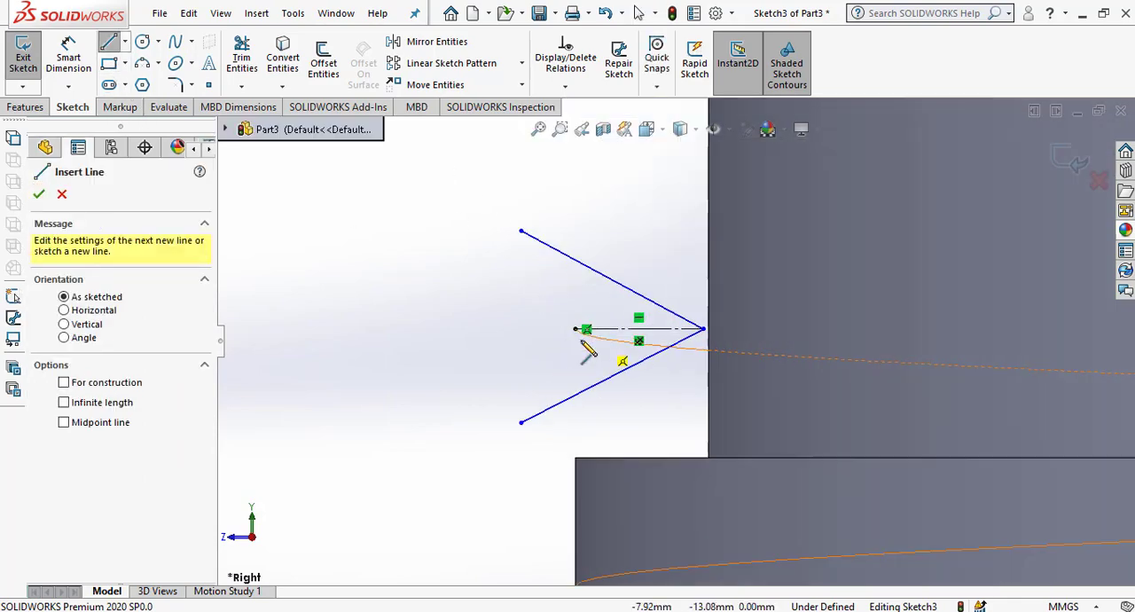
pyautogui.click(565, 329)
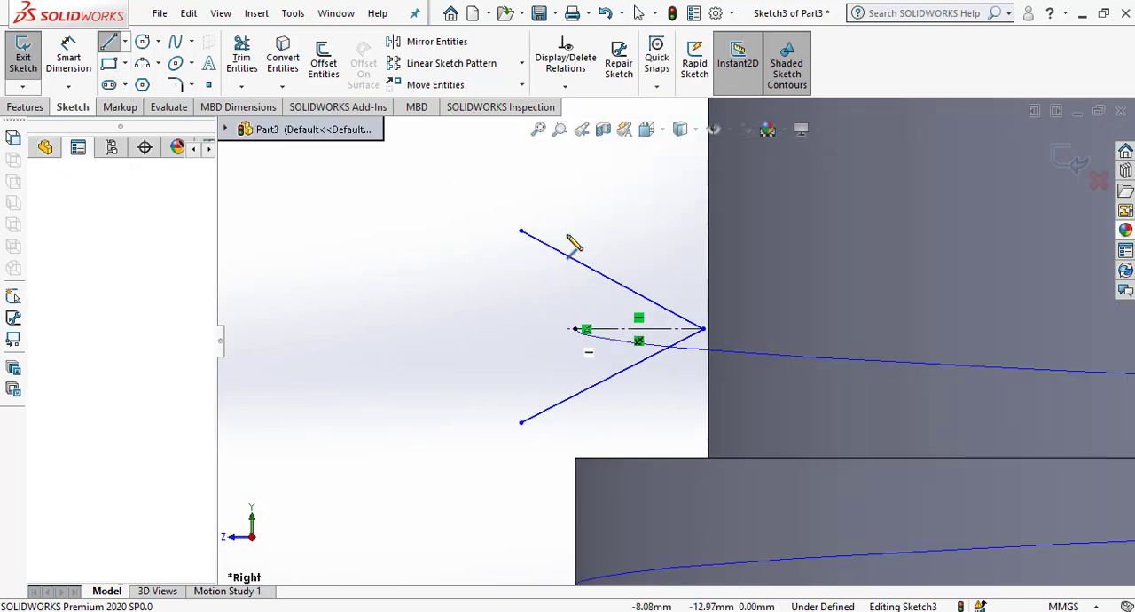
pyautogui.rightClick(576, 207)
pyautogui.click(588, 214)
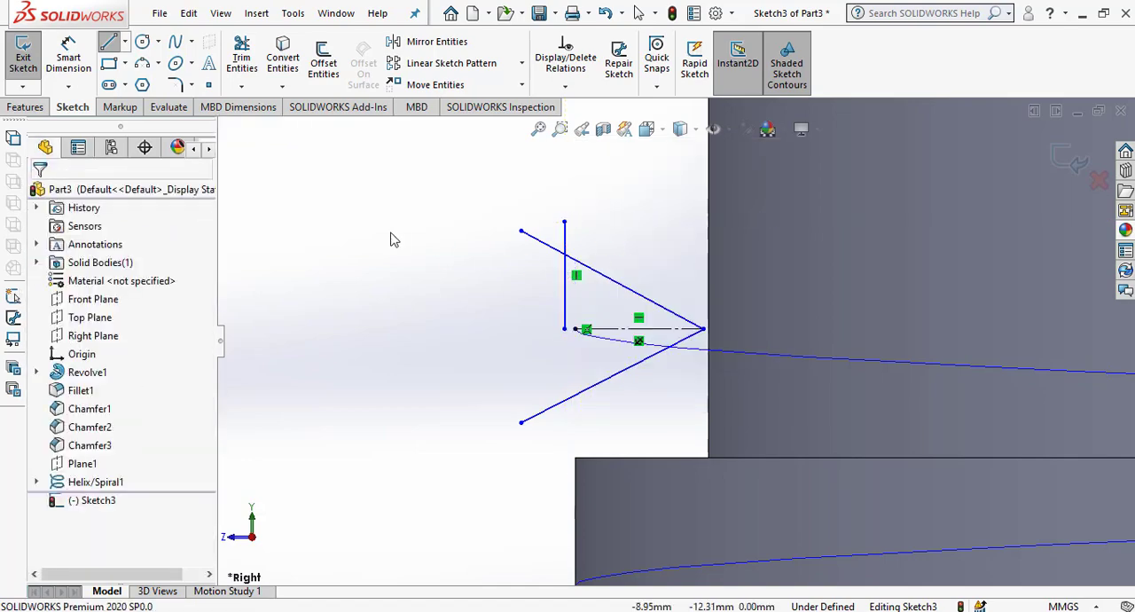
# Dimension the upper slanted line at 30° to the construction line and the angle between both slanted lines at 60°.
pyautogui.click(68, 58)
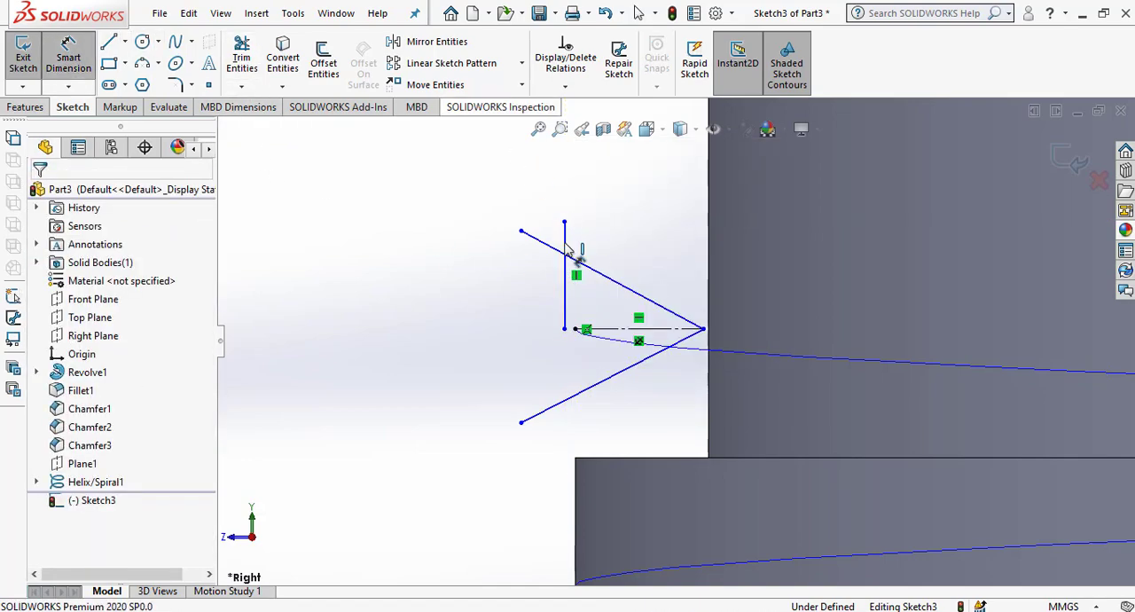
pyautogui.click(611, 290)
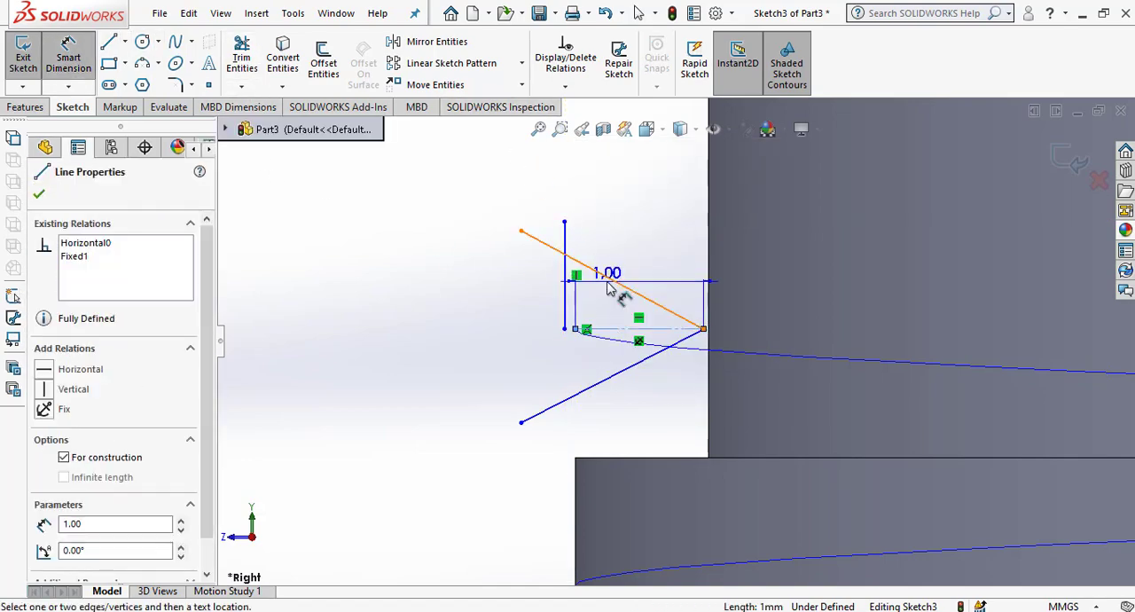
pyautogui.click(621, 329)
pyautogui.click(474, 297)
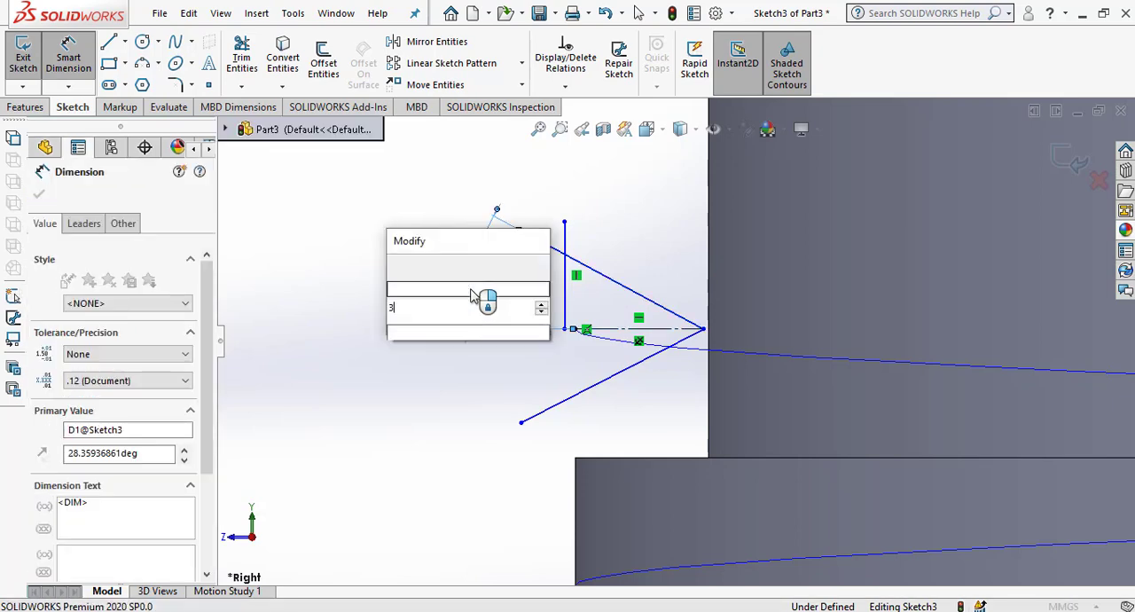
pyautogui.press('Return')
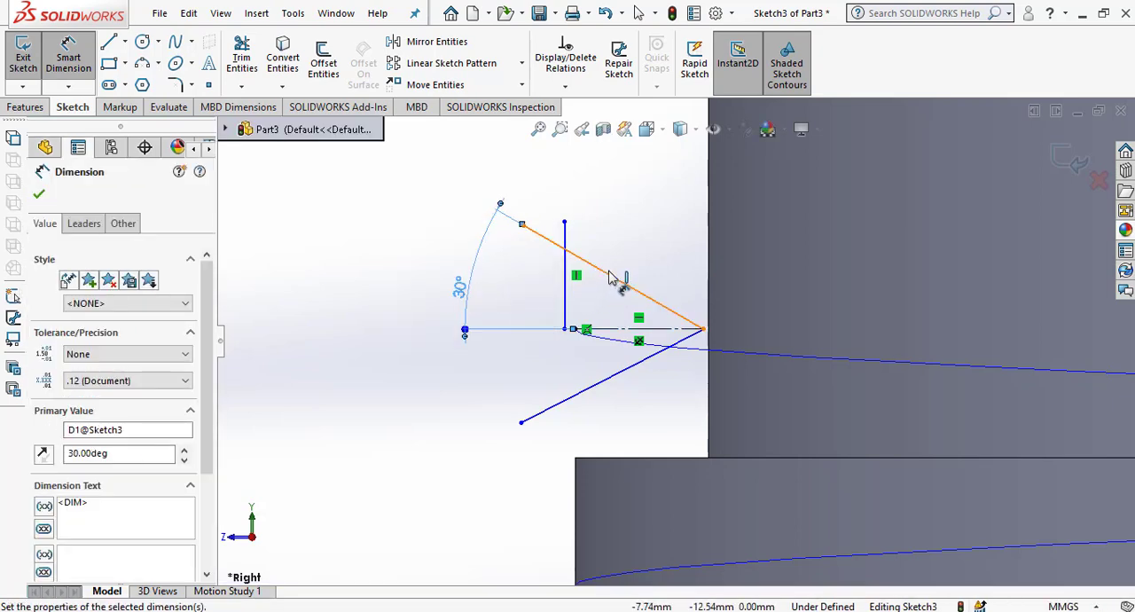
pyautogui.click(635, 372)
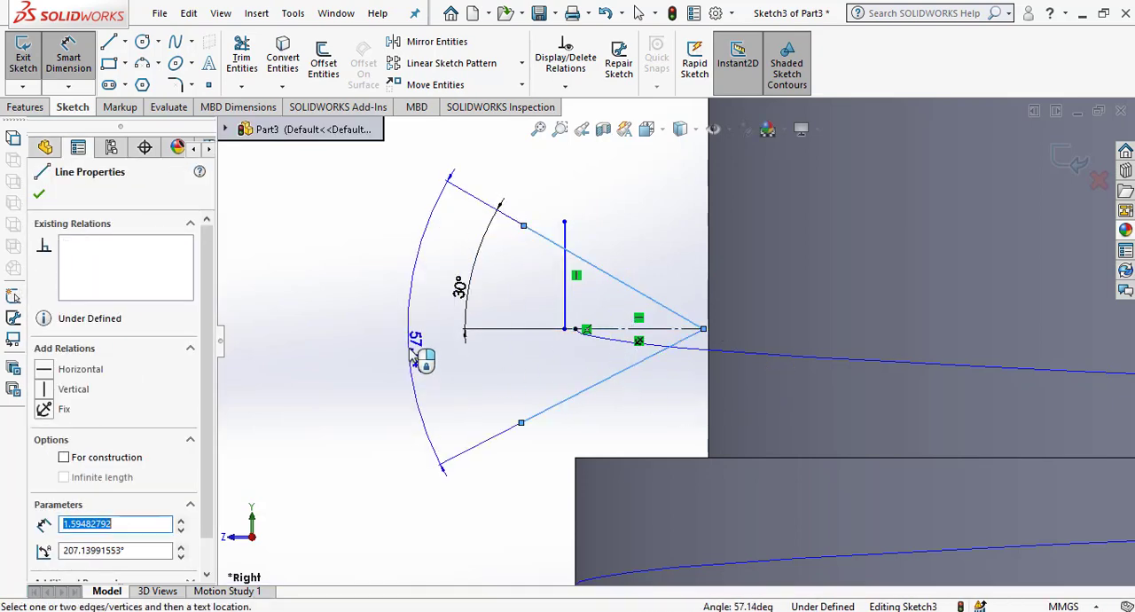
pyautogui.click(418, 353)
pyautogui.press('Return')
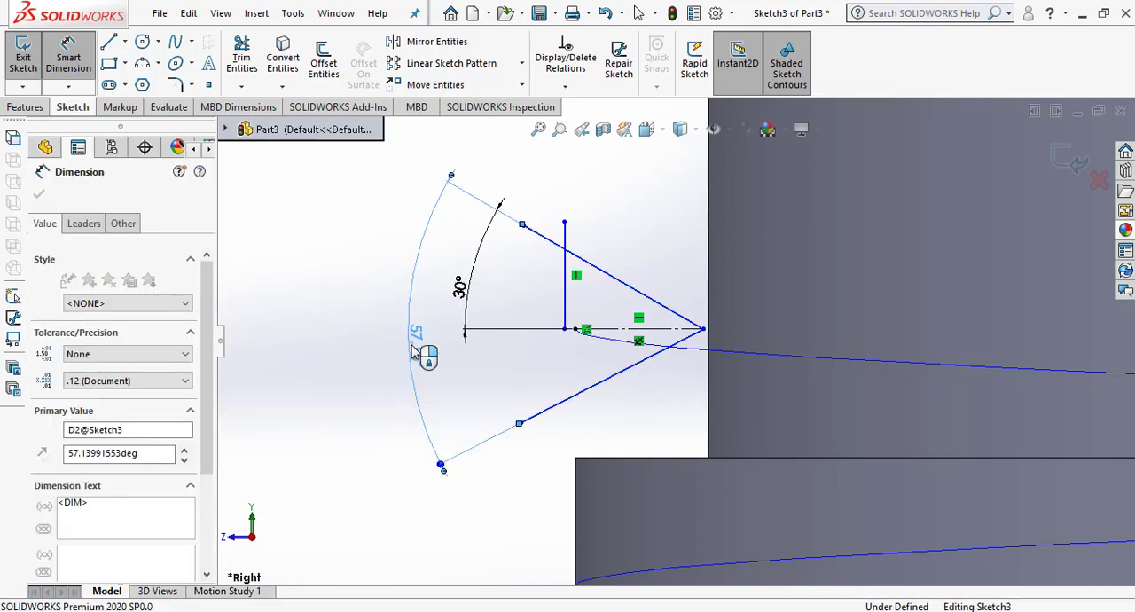
# Corner-trim the vertical line with both slanted lines to form a closed triangular thread profile, and exit the sketch.
pyautogui.click(241, 62)
pyautogui.click(55, 414)
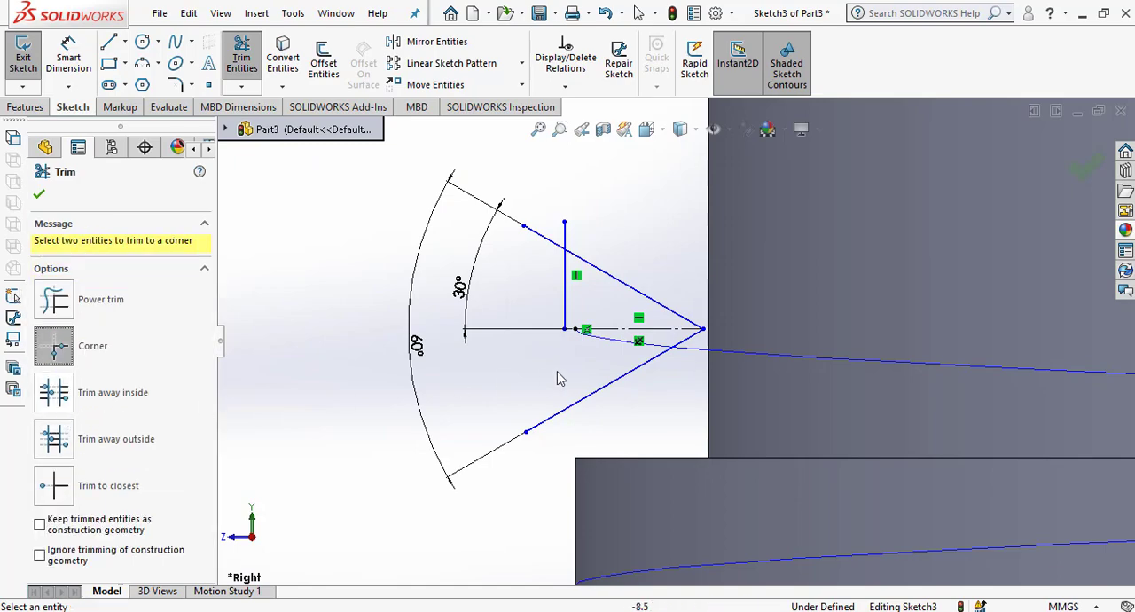
pyautogui.click(565, 318)
pyautogui.click(606, 393)
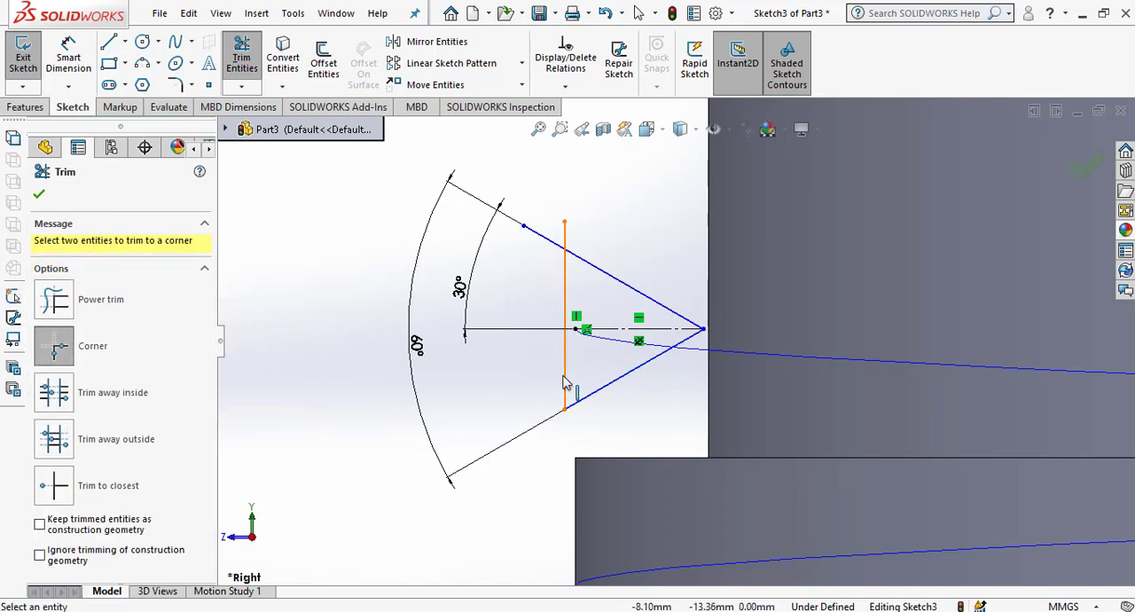
pyautogui.click(568, 377)
pyautogui.click(616, 279)
pyautogui.scroll(-3, 577, 332)
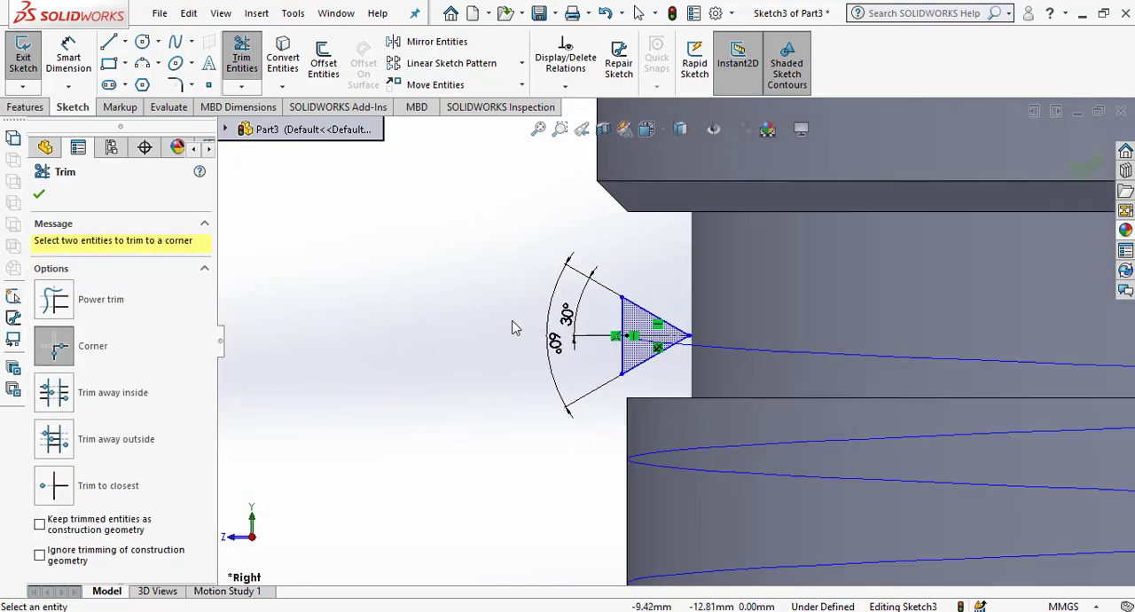
pyautogui.scroll(2, 649, 403)
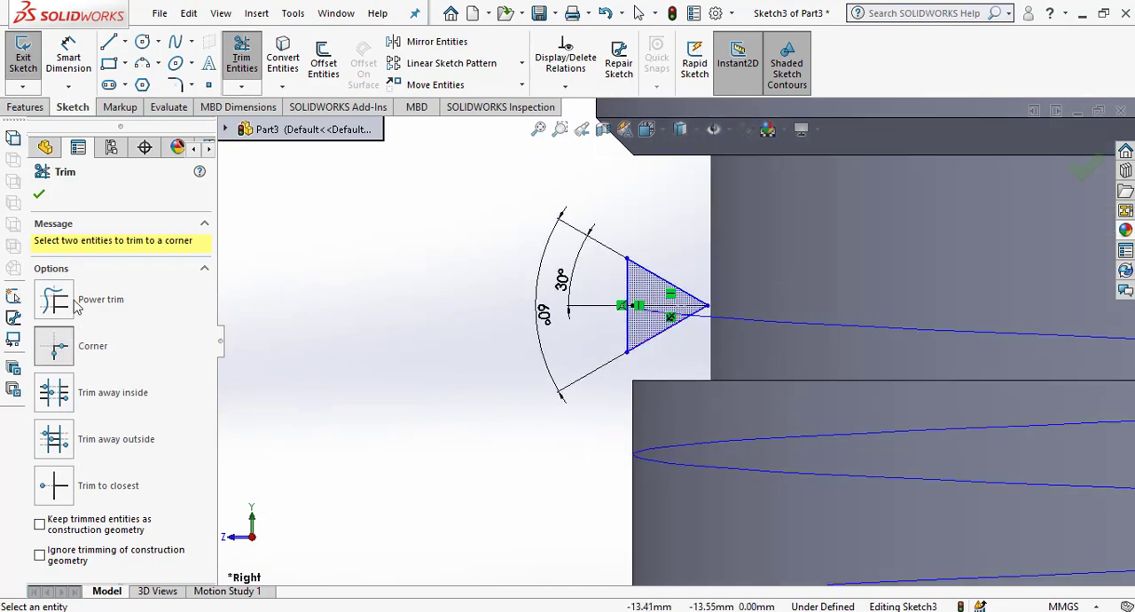
pyautogui.click(39, 193)
# Set up a Swept Boss/Base using the triangular sketch as profile and the helix as path.
pyautogui.scroll(-5, 739, 330)
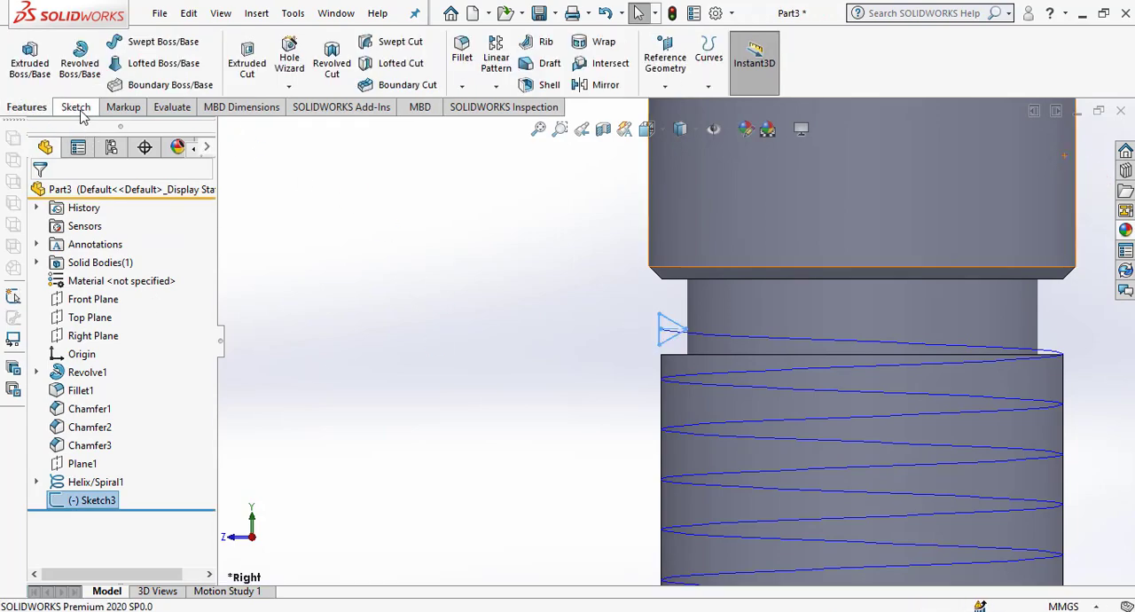
pyautogui.scroll(3, 646, 334)
pyautogui.moveTo(634, 394); pyautogui.dragTo(656, 377, button='middle')
pyautogui.click(155, 41)
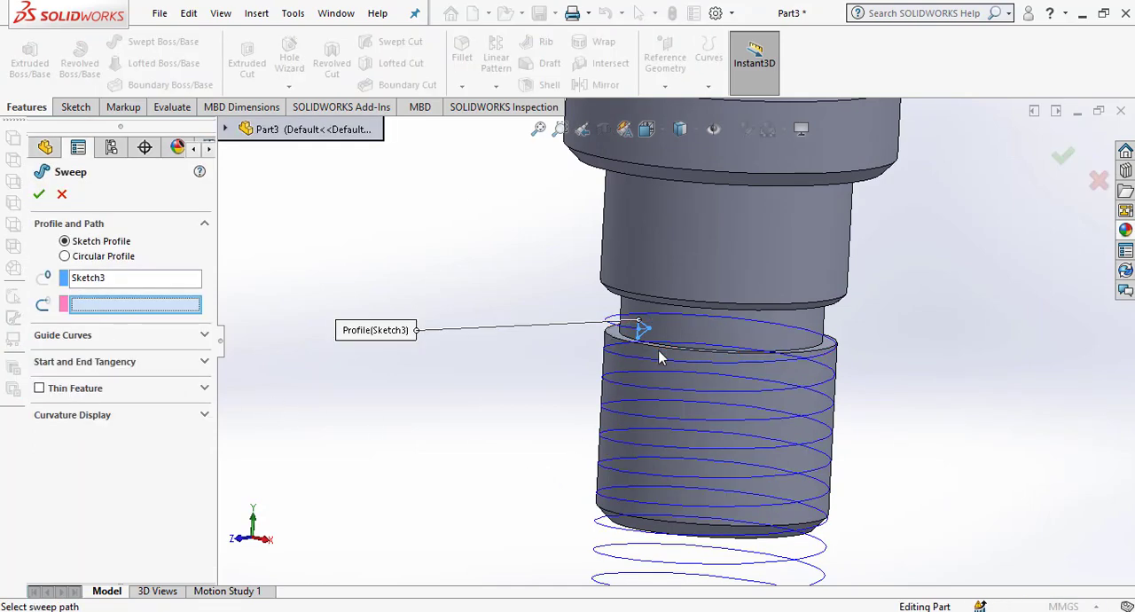
pyautogui.click(612, 337)
pyautogui.moveTo(585, 416); pyautogui.dragTo(599, 441, button='middle')
pyautogui.scroll(-5, 527, 355)
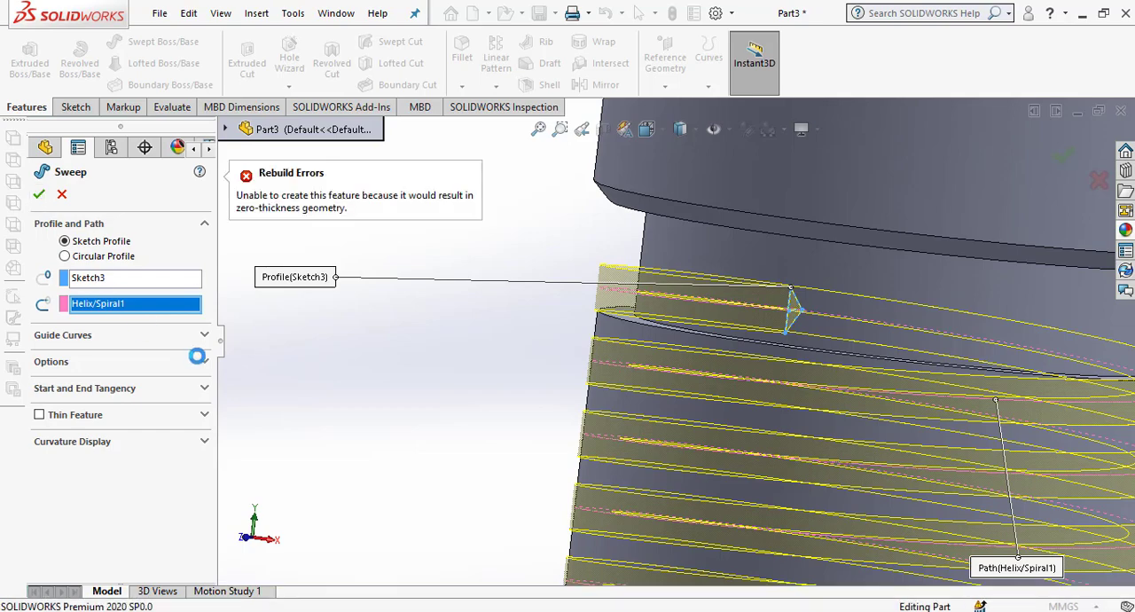
# Try to redefine the sweep profile as a SelectionManager group picked from the triangular sketch, and cancel the sweep.
pyautogui.click(102, 282)
pyautogui.rightClick(151, 280)
pyautogui.click(178, 312)
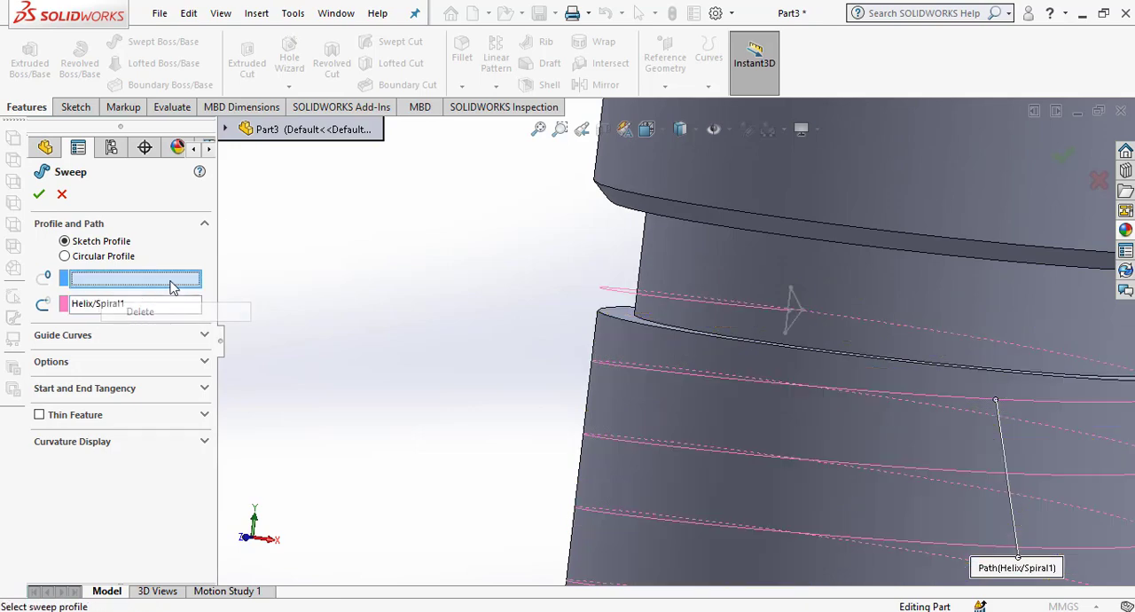
pyautogui.rightClick(472, 225)
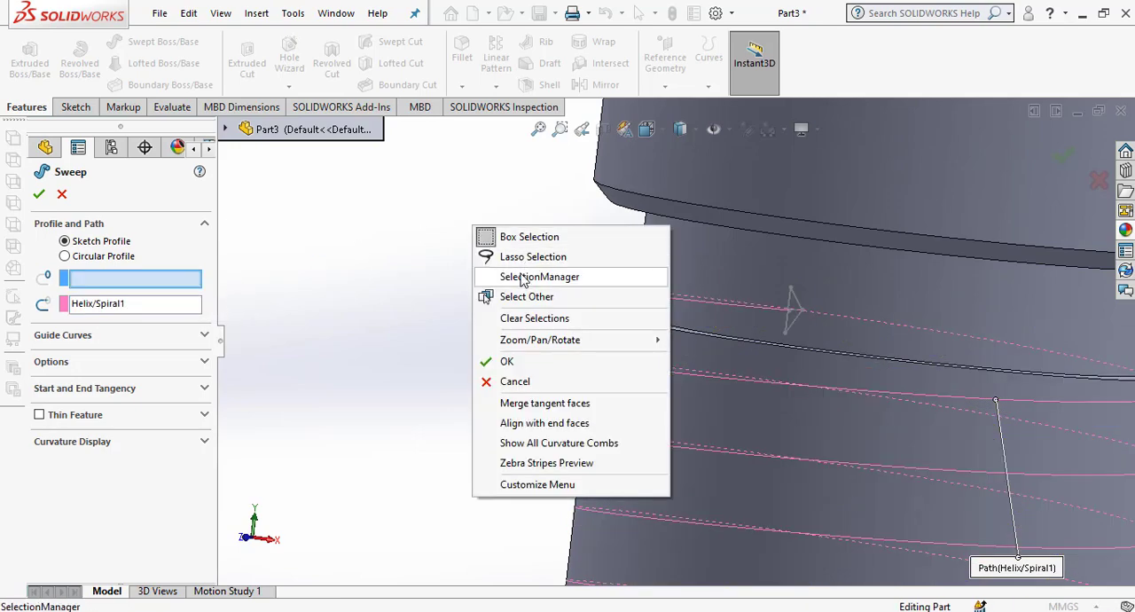
pyautogui.click(526, 274)
pyautogui.moveTo(783, 351); pyautogui.dragTo(761, 357, button='middle')
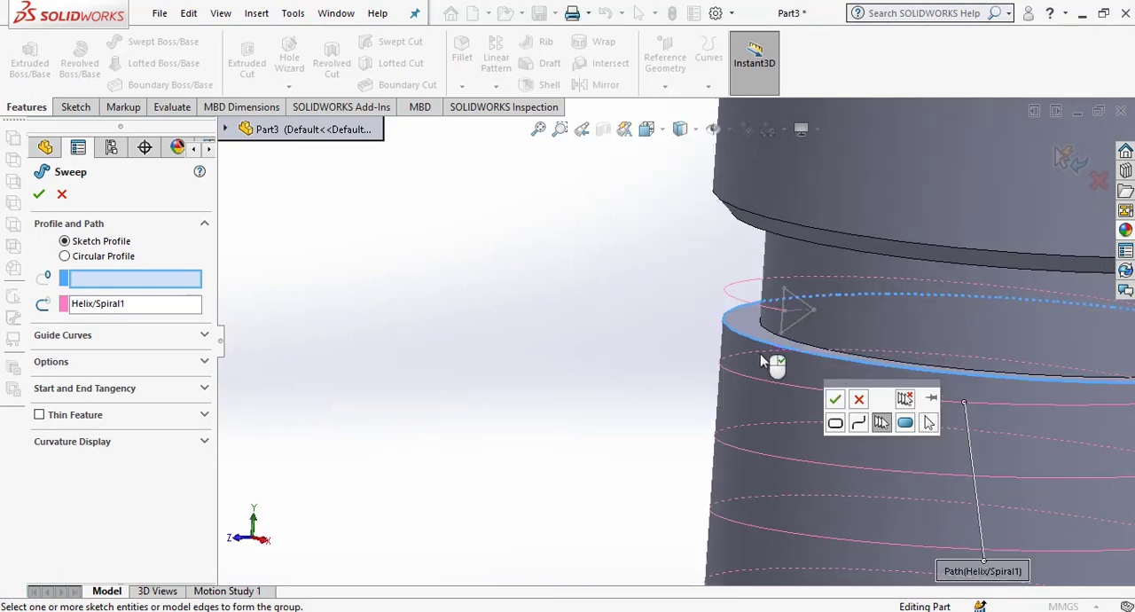
pyautogui.scroll(-4, 787, 328)
pyautogui.click(784, 327)
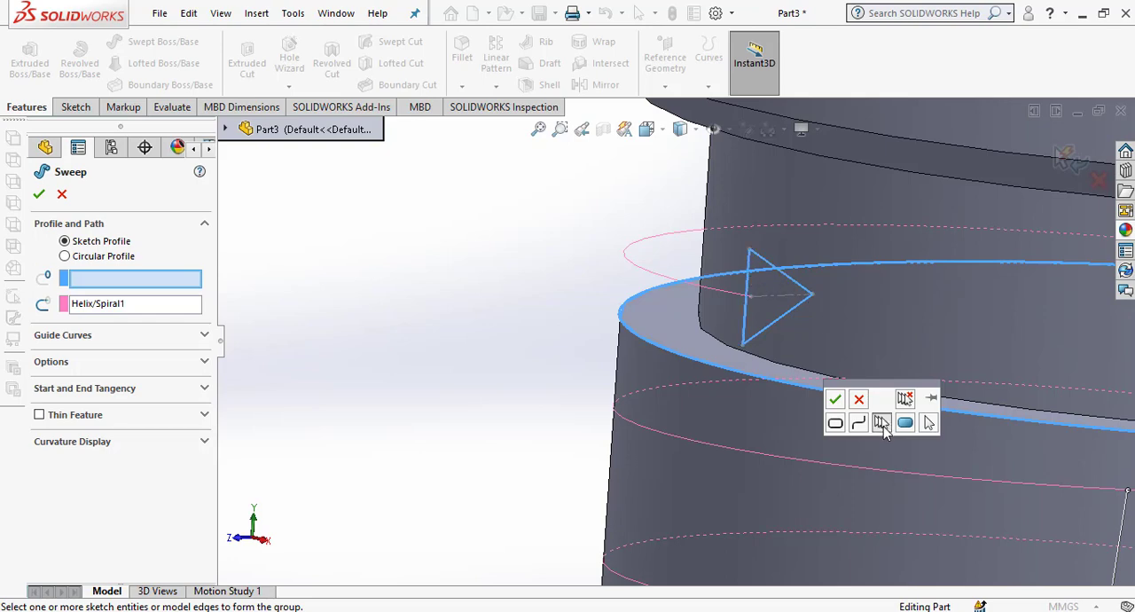
pyautogui.click(836, 401)
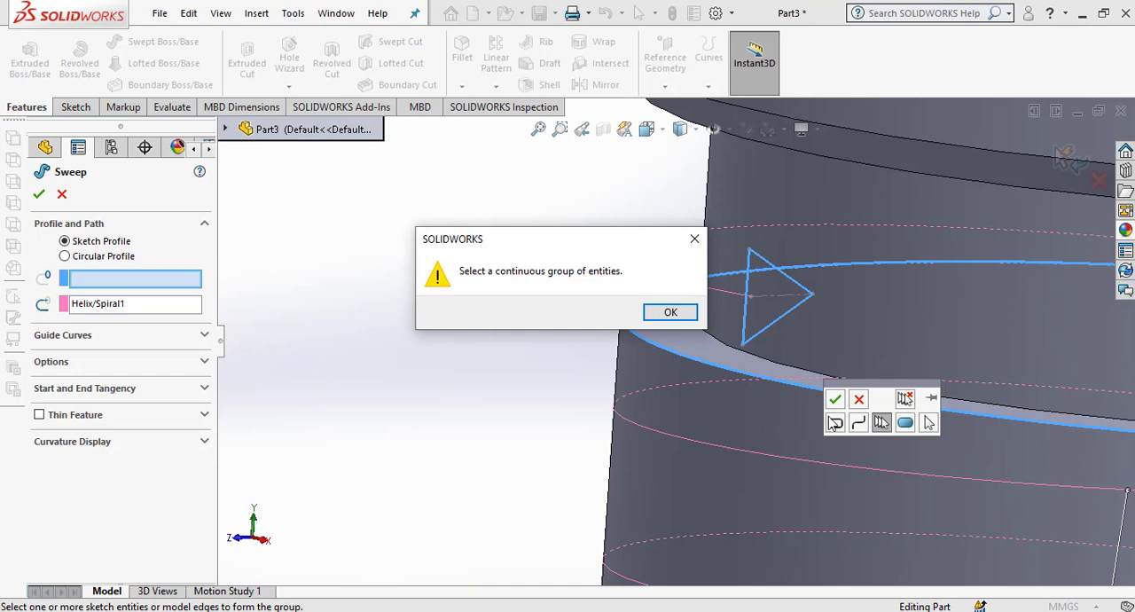
pyautogui.click(650, 317)
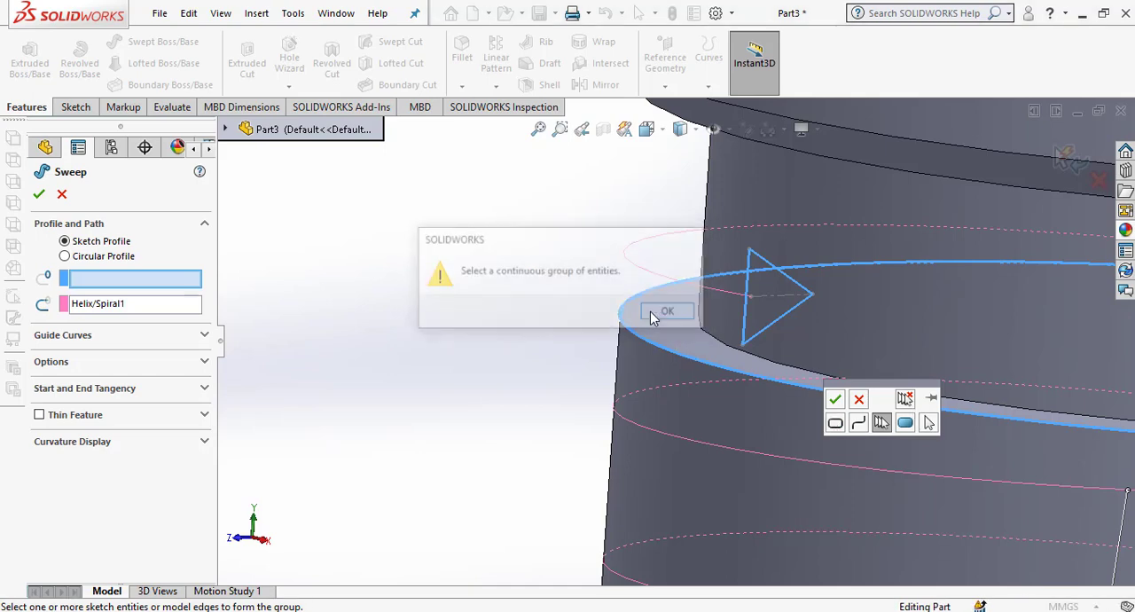
pyautogui.click(837, 401)
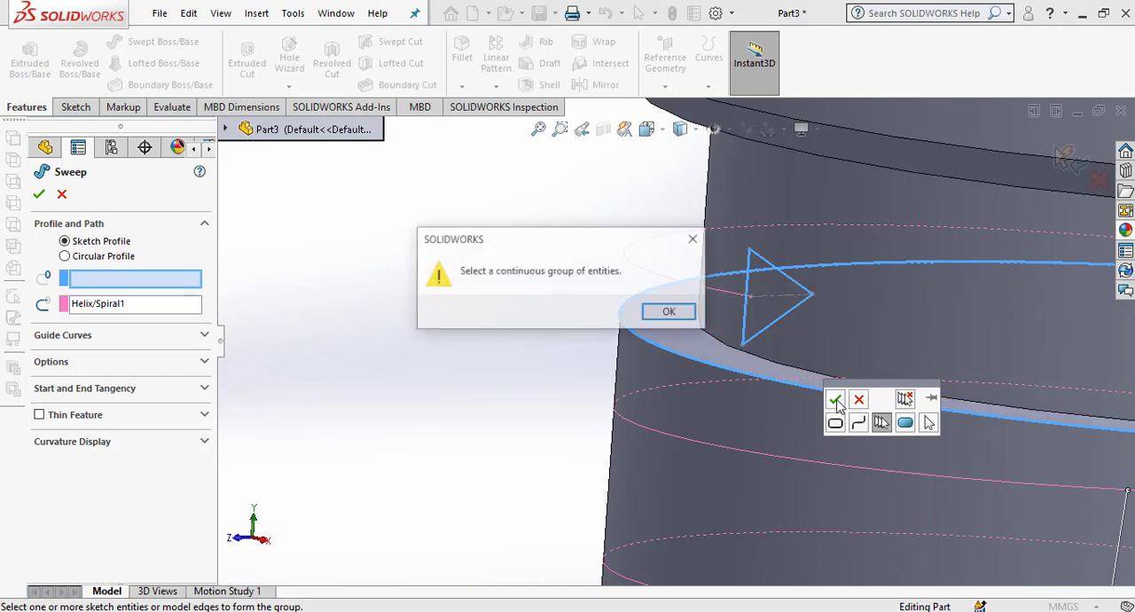
pyautogui.click(695, 241)
pyautogui.press('Escape')
pyautogui.press('Escape')
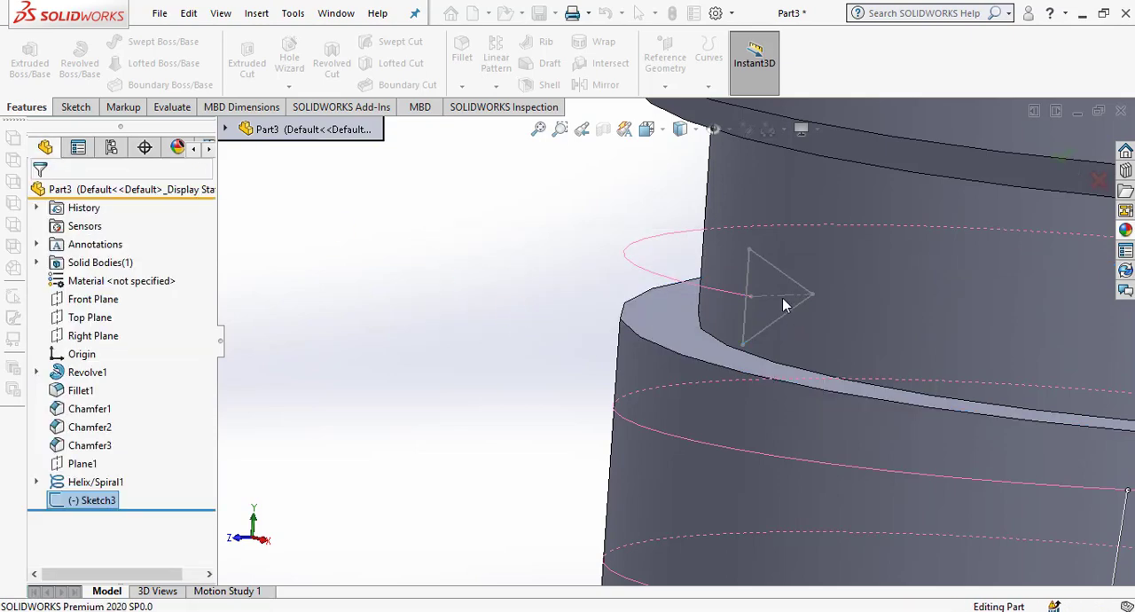
# Reopen the triangular thread sketch, examine its closed profile and helix start point from the Right view, and exit the sketch.
pyautogui.scroll(-4, 781, 298)
pyautogui.scroll(-1, 776, 290)
pyautogui.click(92, 500)
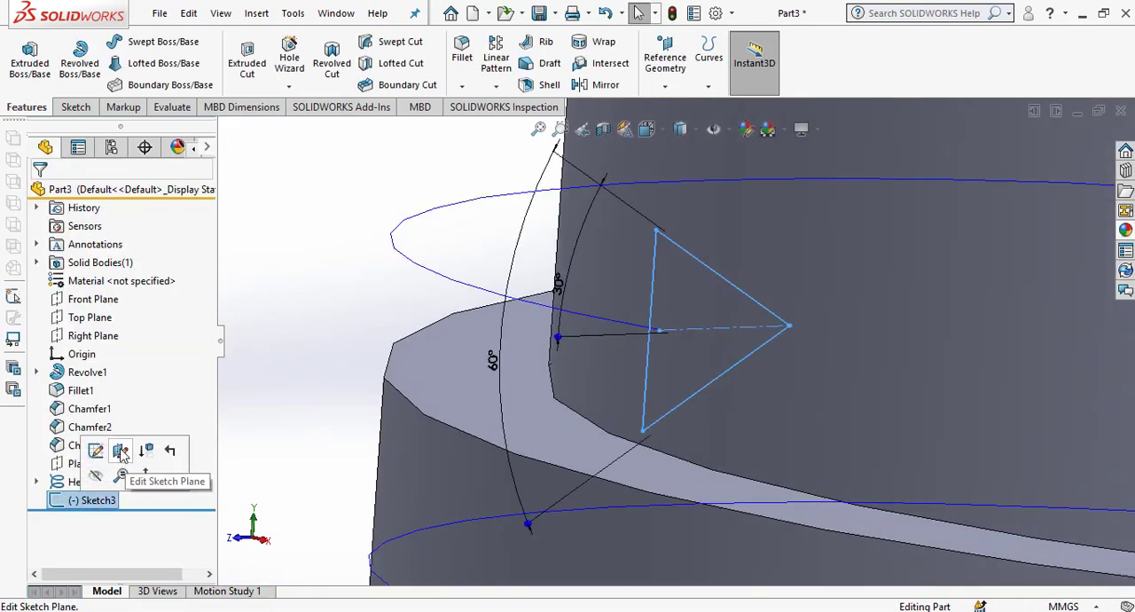
pyautogui.click(96, 450)
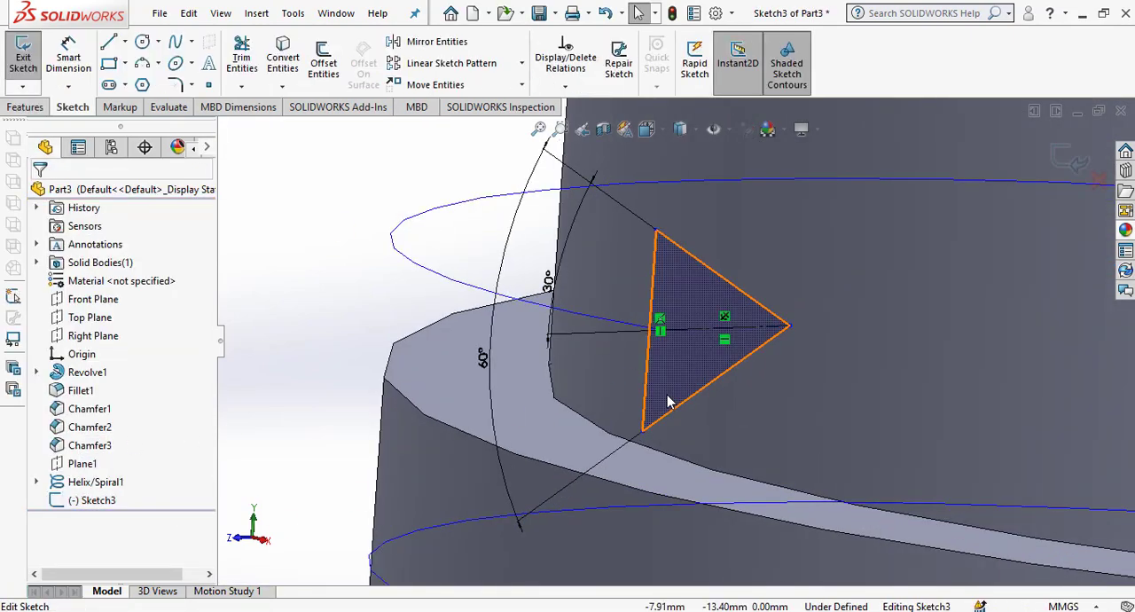
pyautogui.press('space')
pyautogui.click(1057, 457)
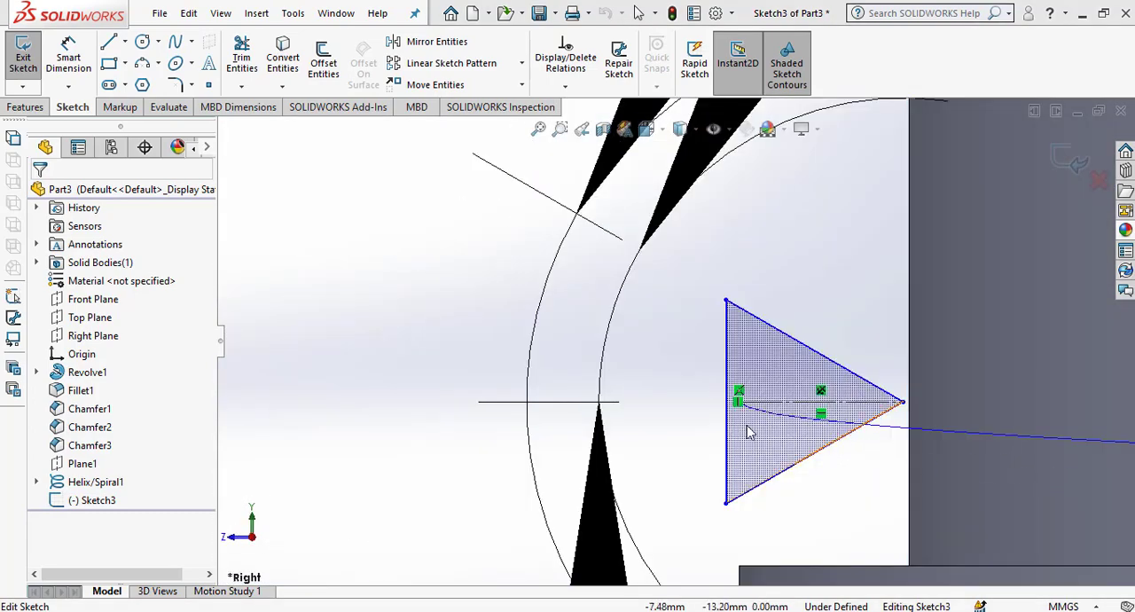
pyautogui.scroll(-3, 798, 373)
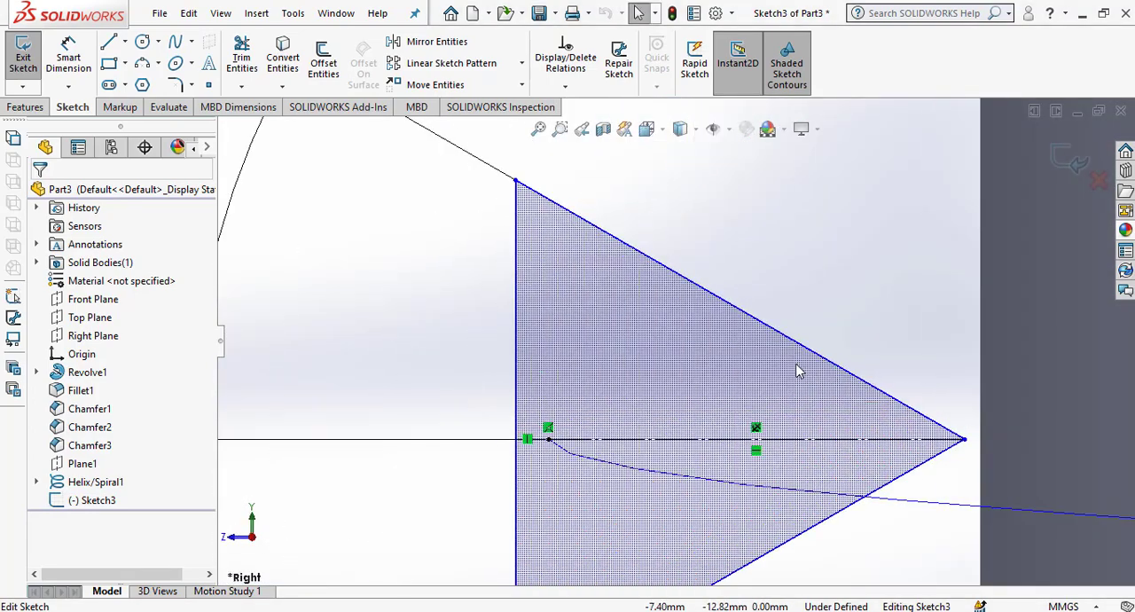
pyautogui.scroll(5, 781, 369)
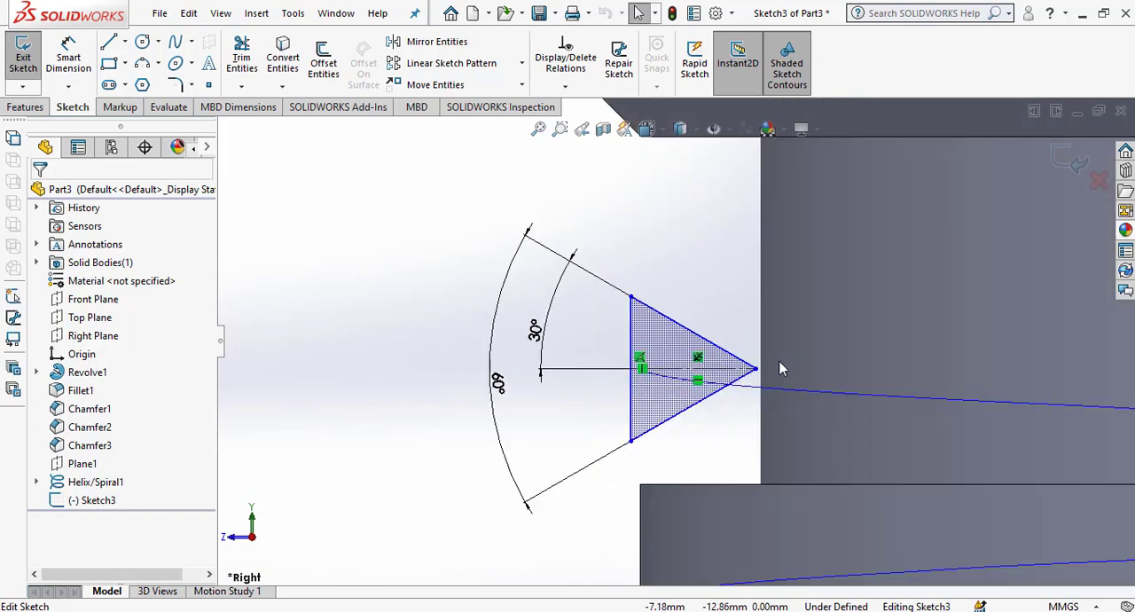
pyautogui.click(1075, 164)
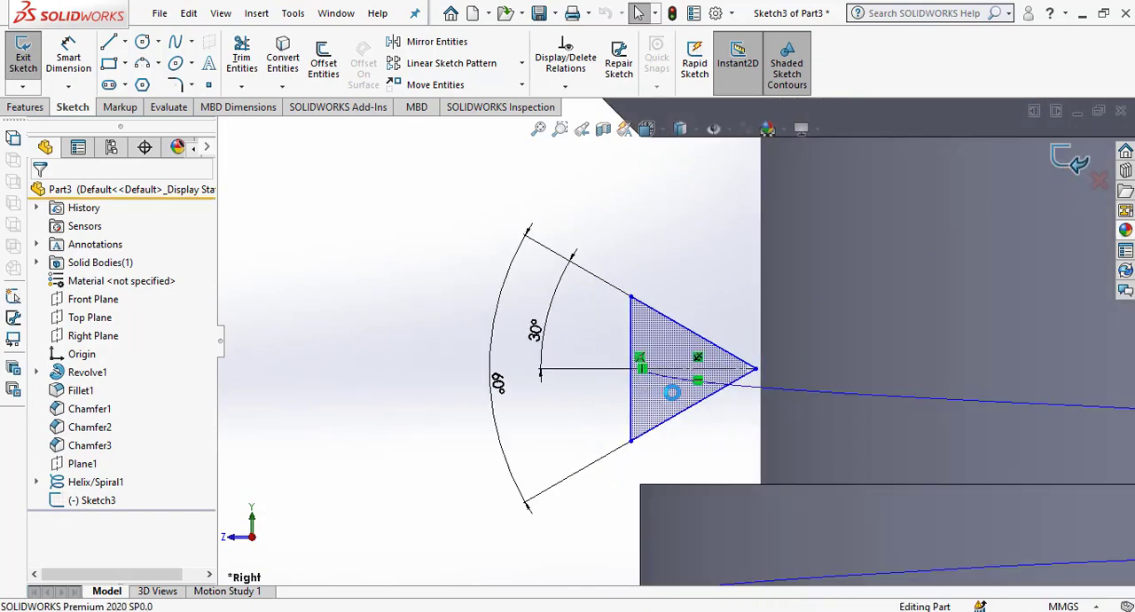
pyautogui.scroll(3, 673, 397)
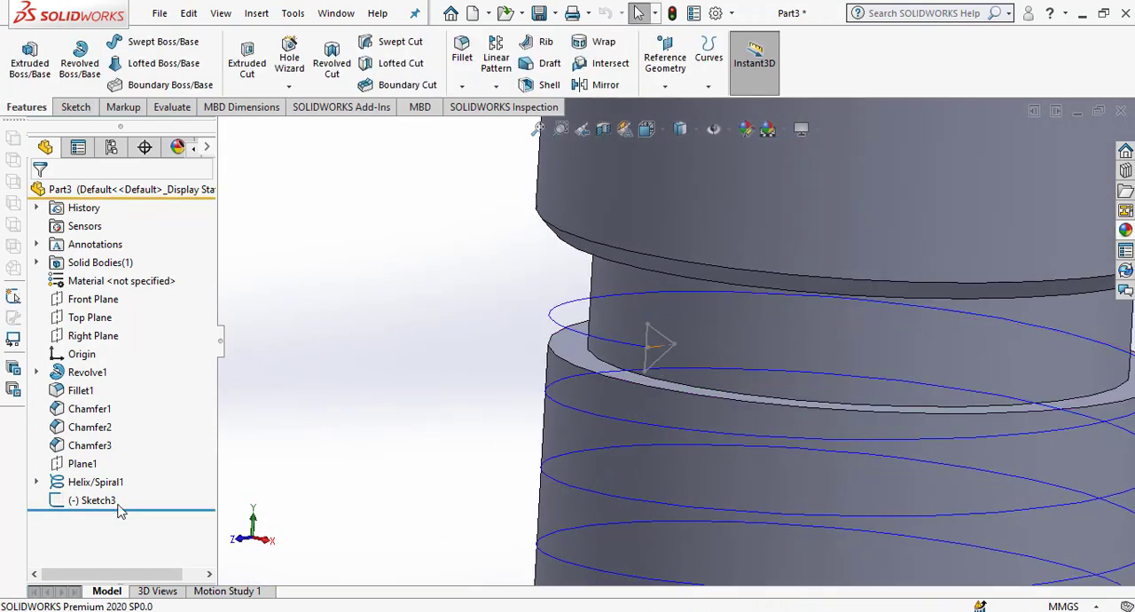
# Create a Swept Cut on the shank using the triangular sketch as profile and the helix as path.
pyautogui.click(117, 502)
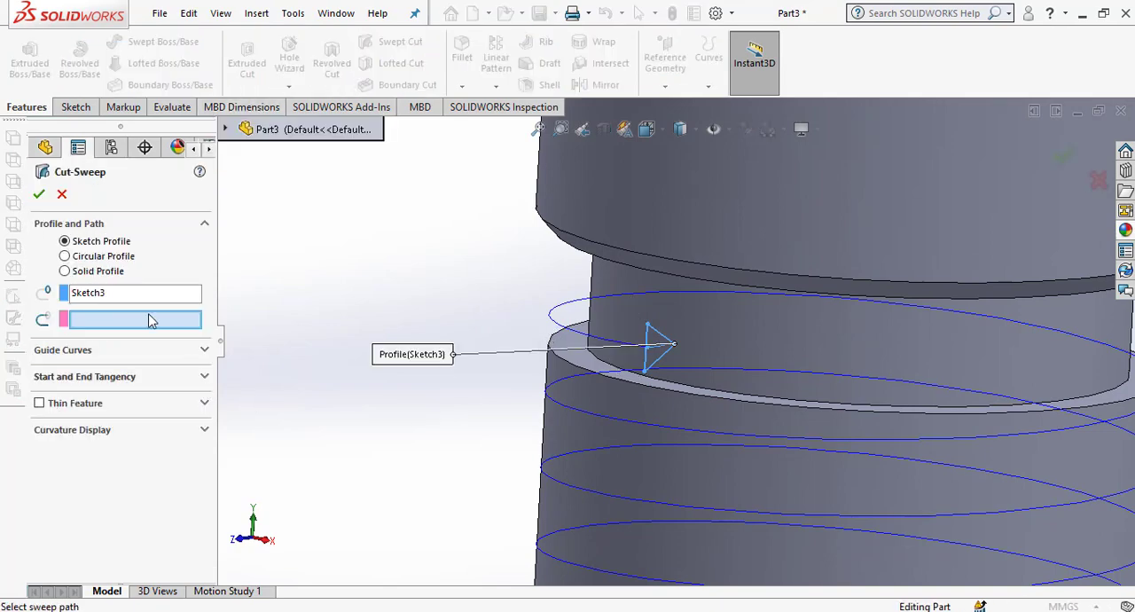
pyautogui.click(552, 319)
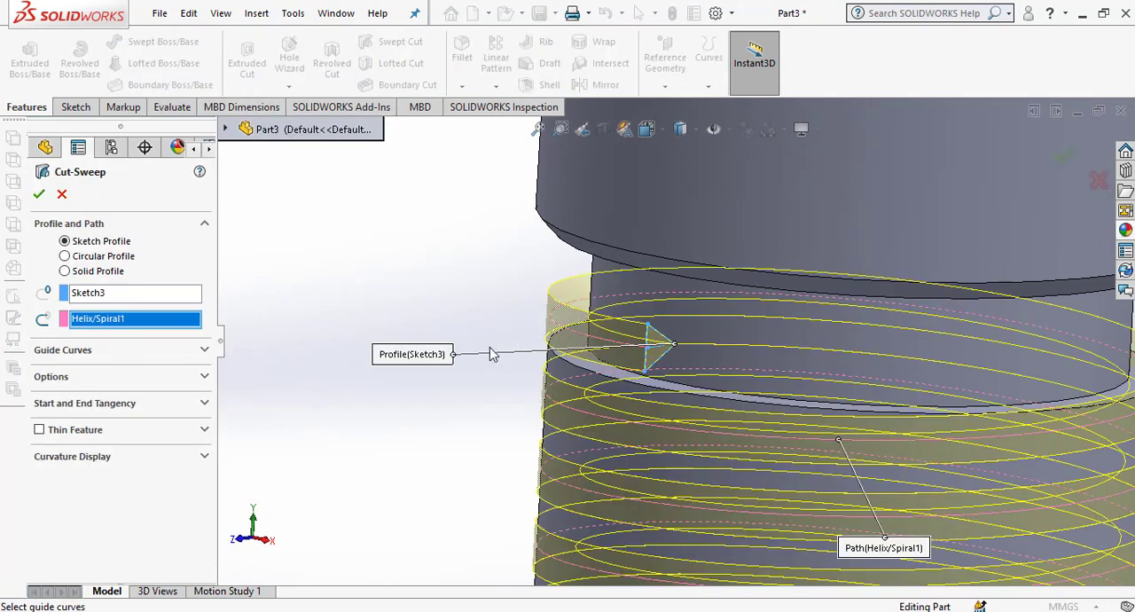
pyautogui.click(39, 192)
pyautogui.scroll(5, 558, 267)
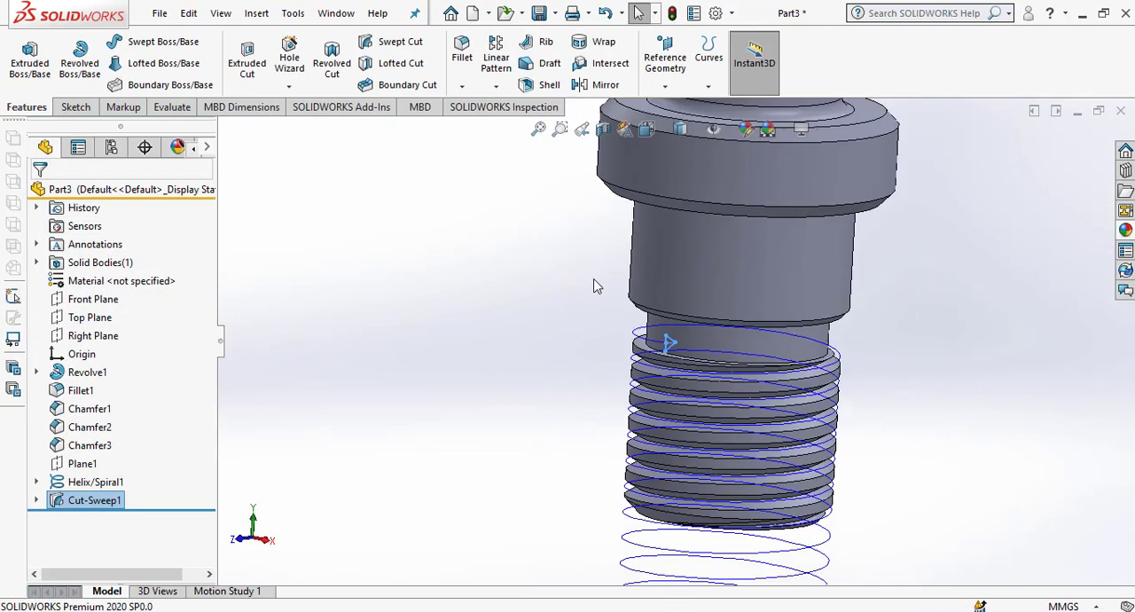
# Hide the helix curve.
pyautogui.click(96, 482)
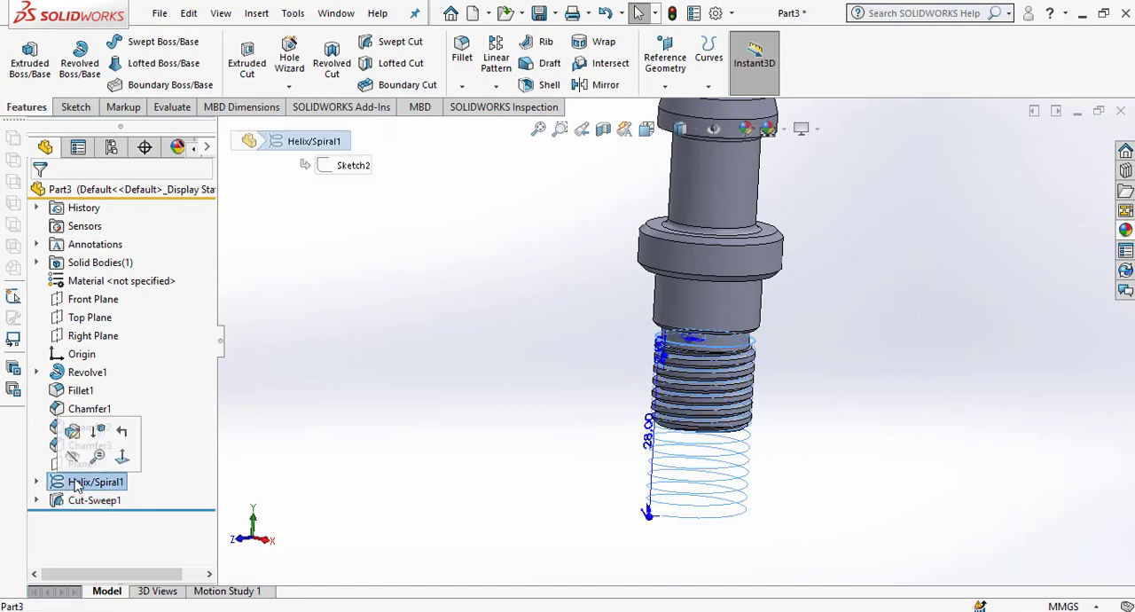
pyautogui.click(816, 465)
pyautogui.moveTo(816, 465); pyautogui.dragTo(778, 481, button='middle')
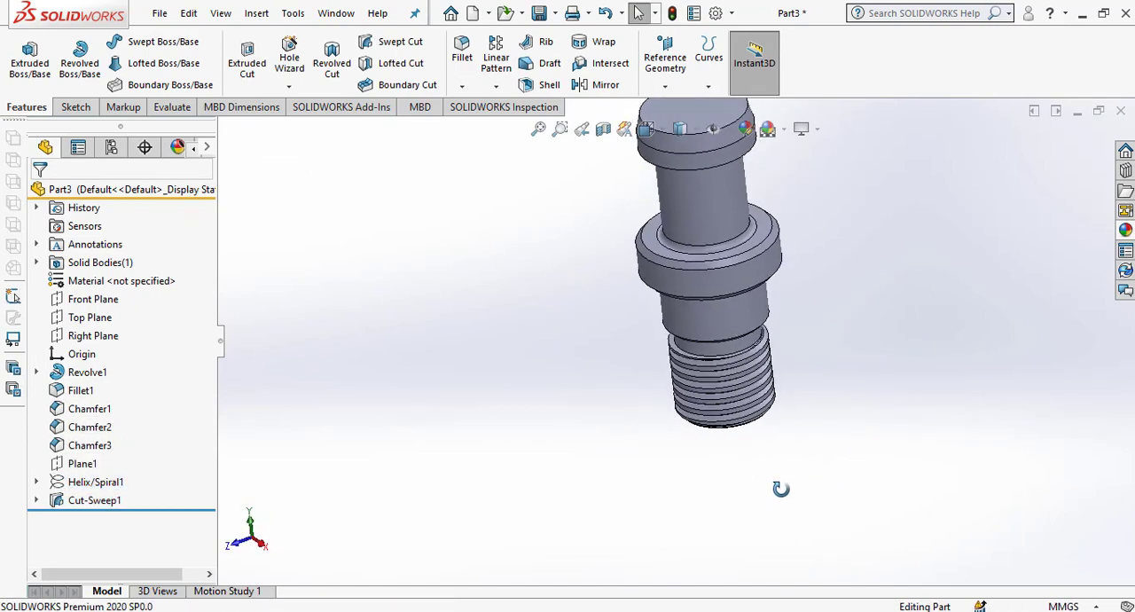
# Assign AISI Type A2 Tool Steel from the SOLIDWORKS steel materials to the part.
pyautogui.rightClick(158, 279)
pyautogui.click(169, 255)
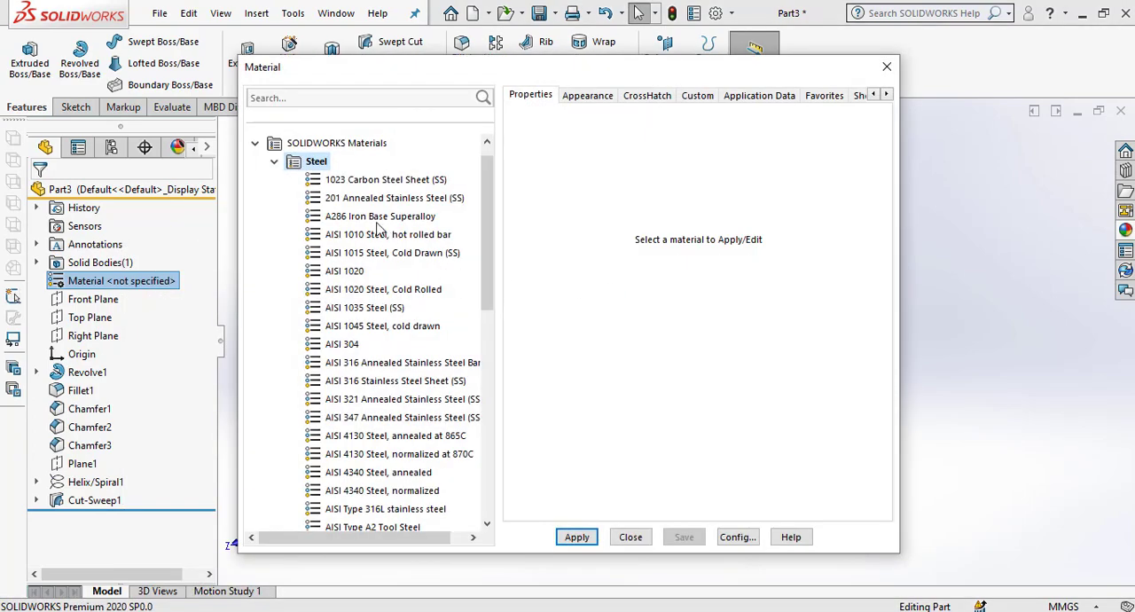
pyautogui.click(425, 327)
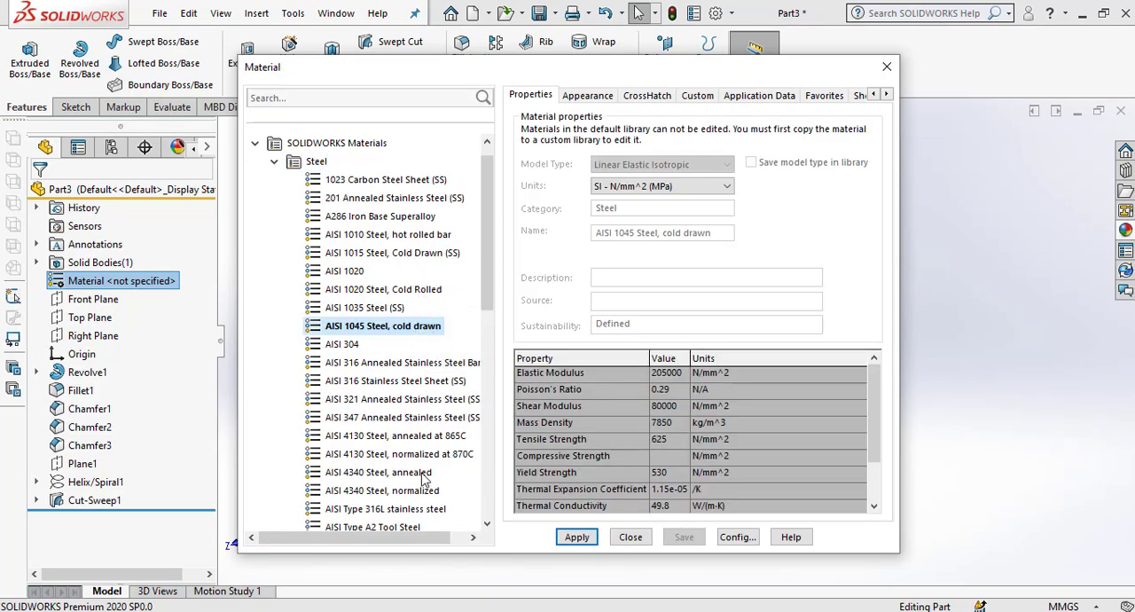
pyautogui.scroll(-1, 411, 421)
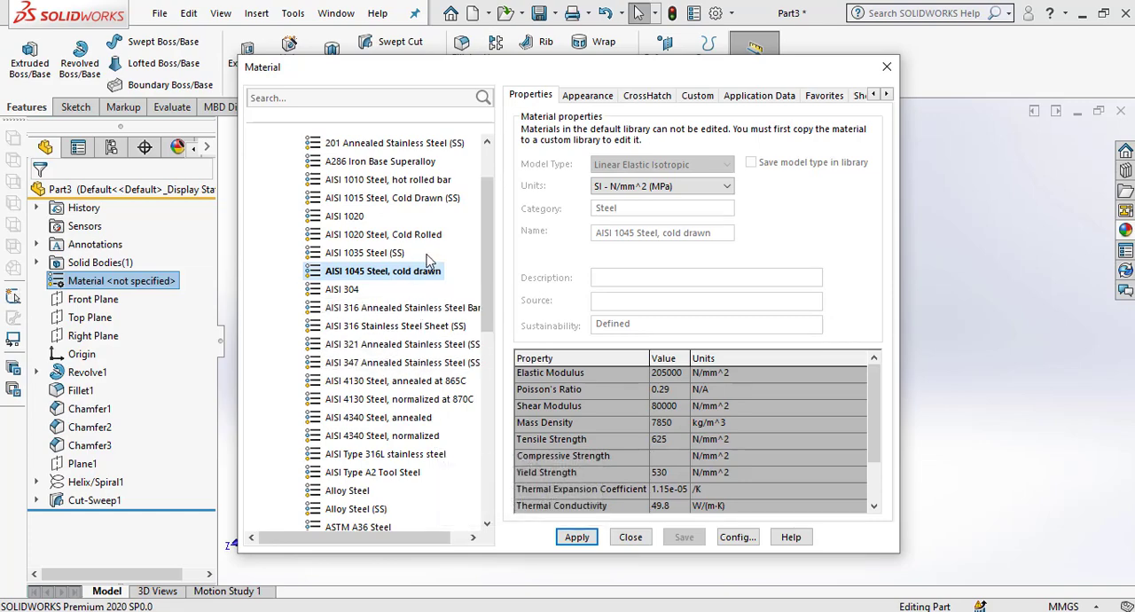
pyautogui.scroll(-1, 411, 372)
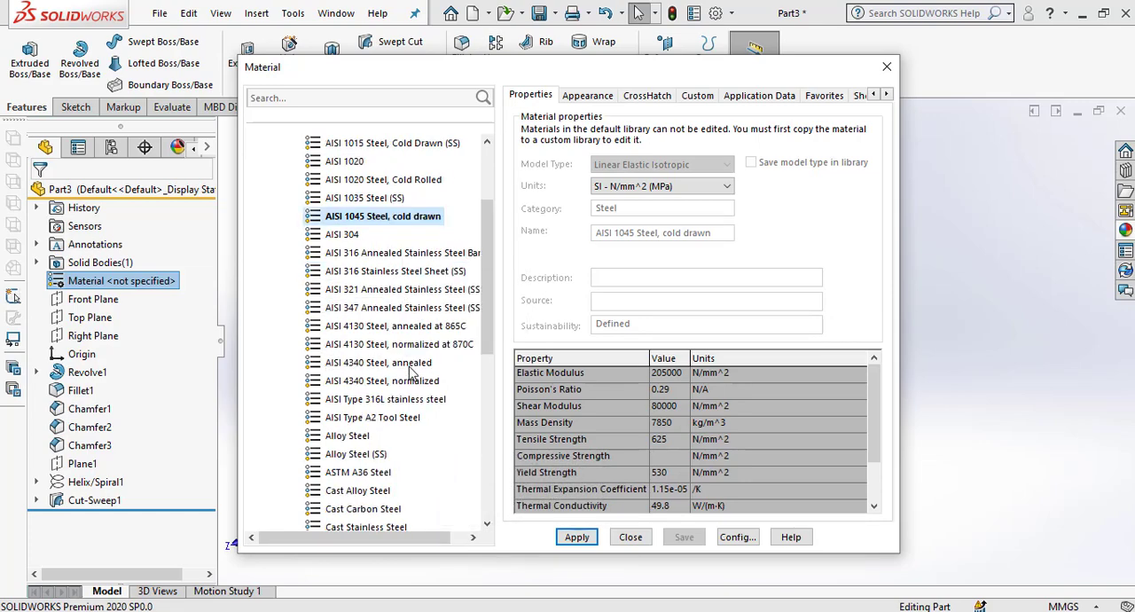
pyautogui.click(417, 418)
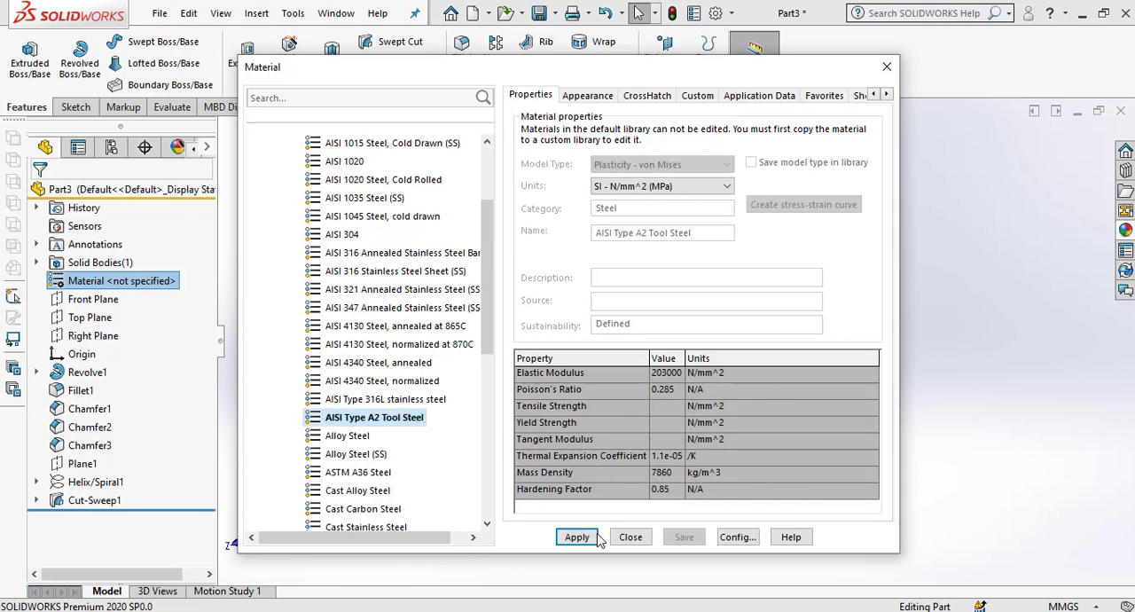
pyautogui.click(630, 537)
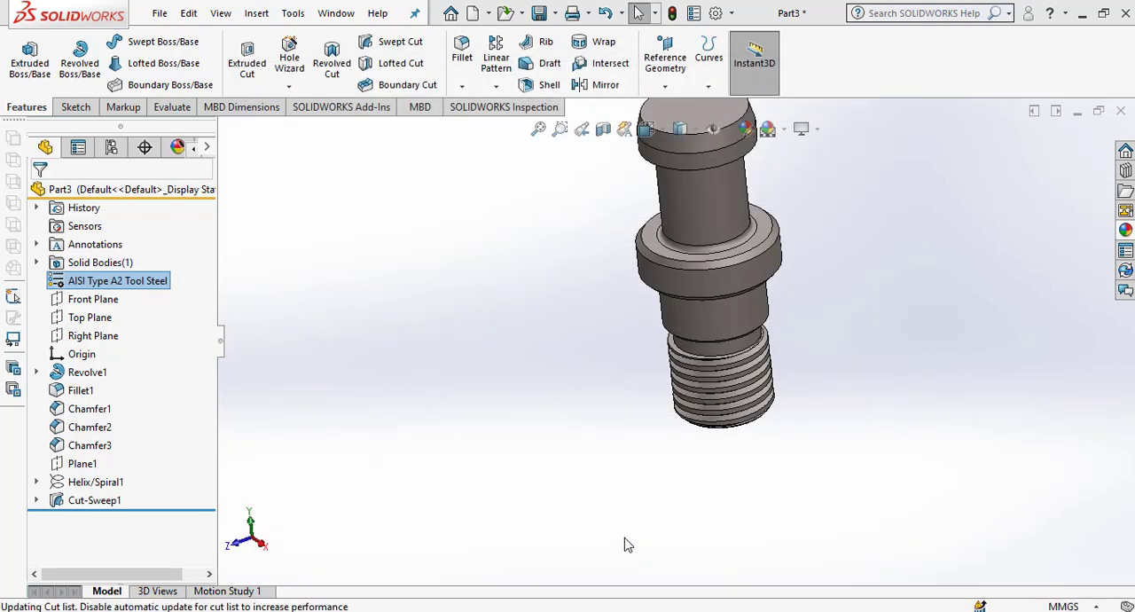
# Edit the appearance of the wide collar's outer cylindrical face and choose dark grey from the standard colours.
pyautogui.scroll(3, 670, 474)
pyautogui.scroll(-4, 692, 271)
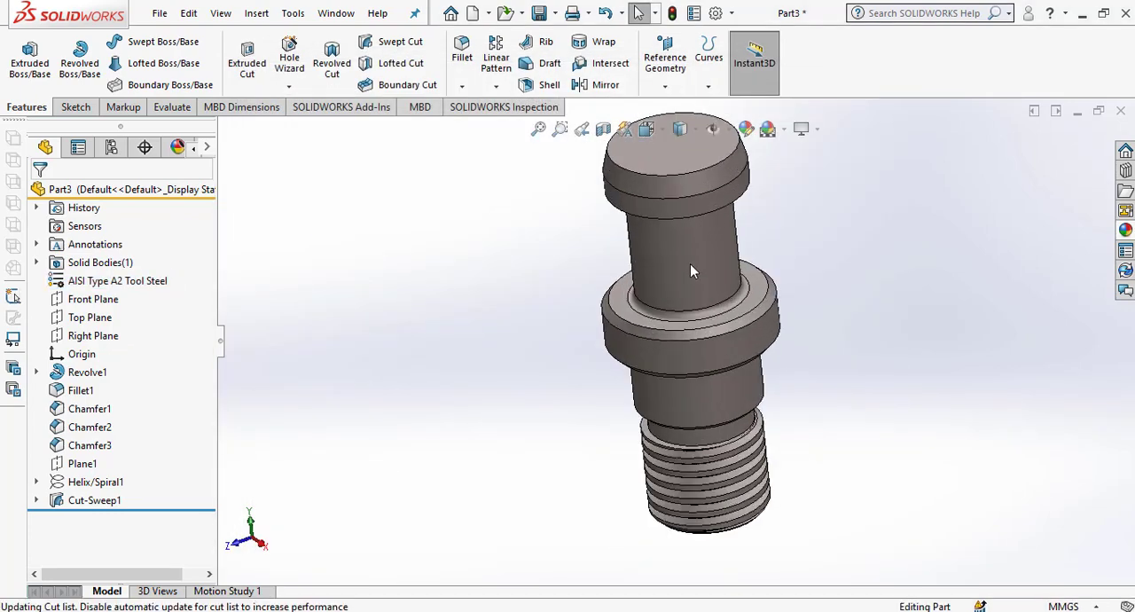
pyautogui.moveTo(696, 331); pyautogui.dragTo(660, 332, button='middle')
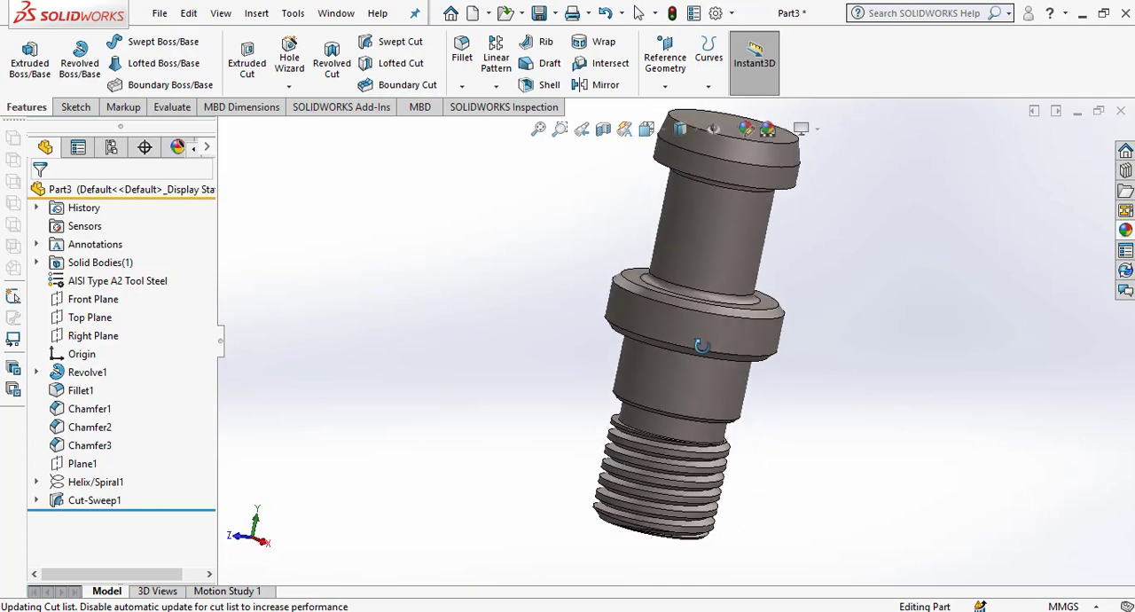
pyautogui.click(688, 352)
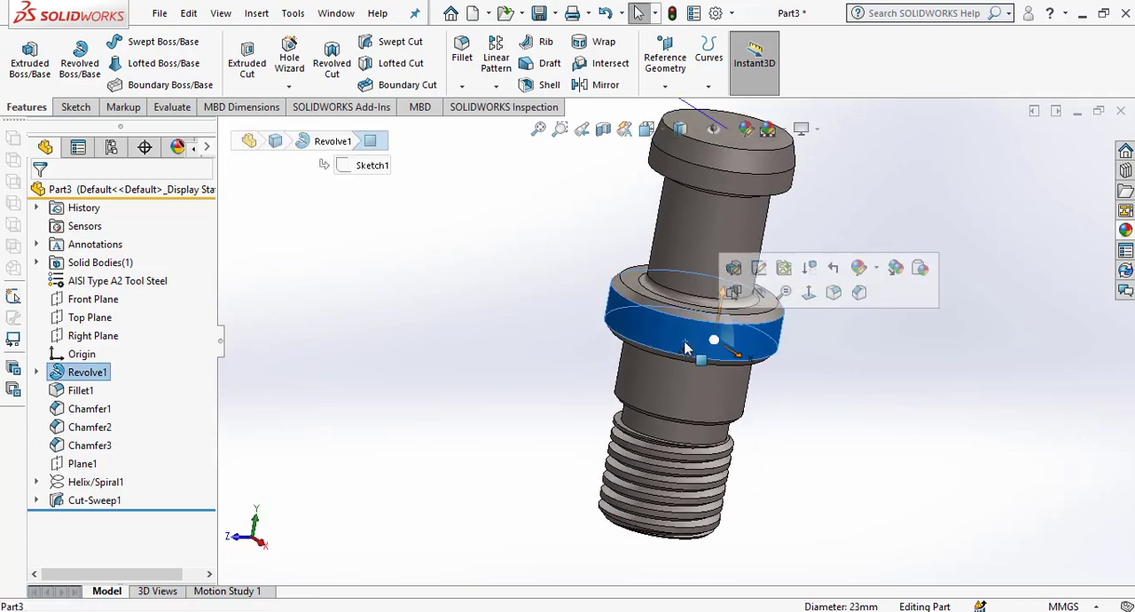
pyautogui.click(878, 272)
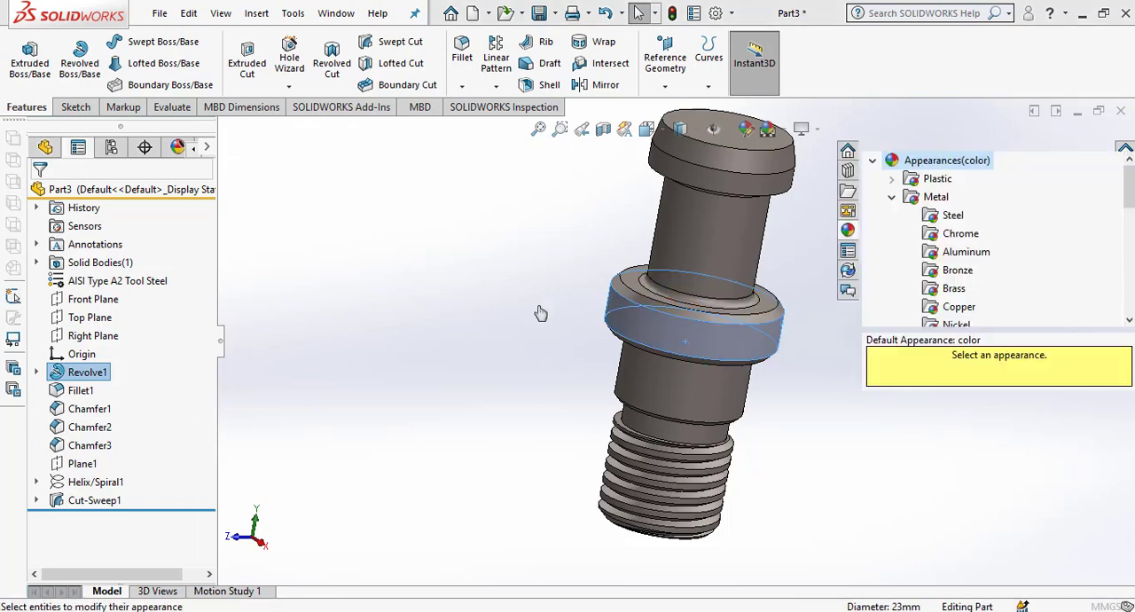
pyautogui.click(158, 548)
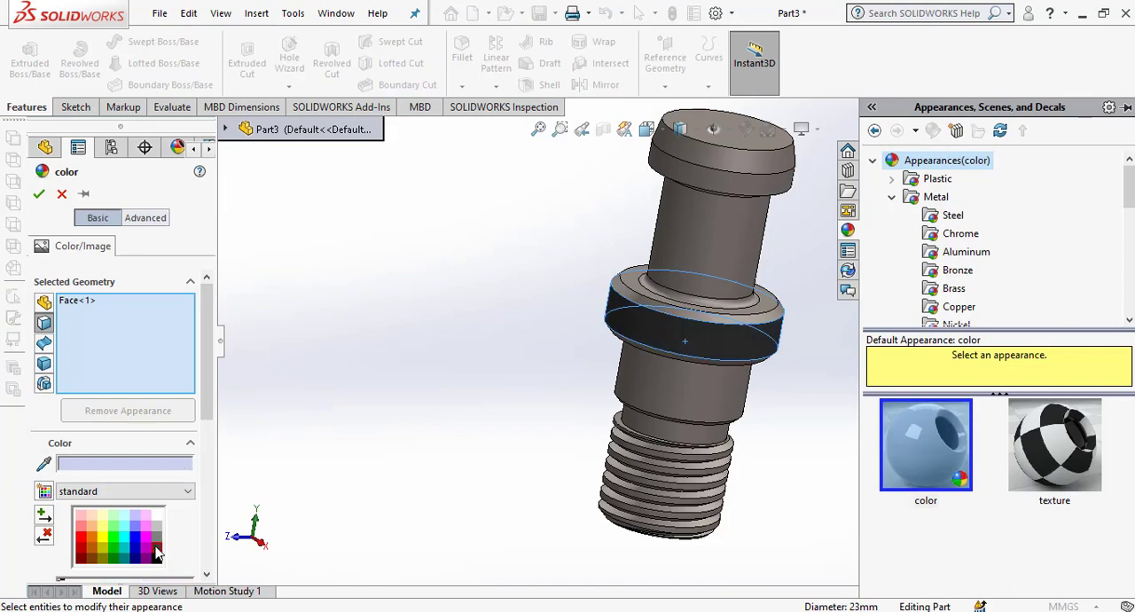
# Add the collar's upper chamfer and one further face to the dark grey appearance and apply it.
pyautogui.scroll(-3, 662, 406)
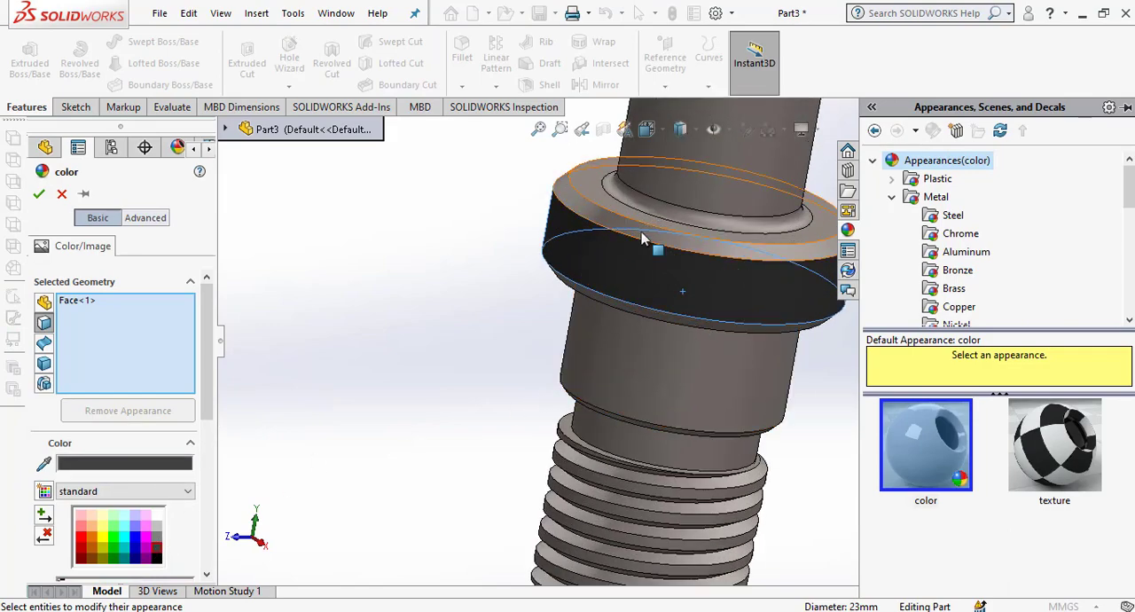
pyautogui.click(572, 203)
pyautogui.moveTo(634, 294); pyautogui.dragTo(577, 317, button='middle')
pyautogui.click(562, 351)
pyautogui.scroll(5, 621, 373)
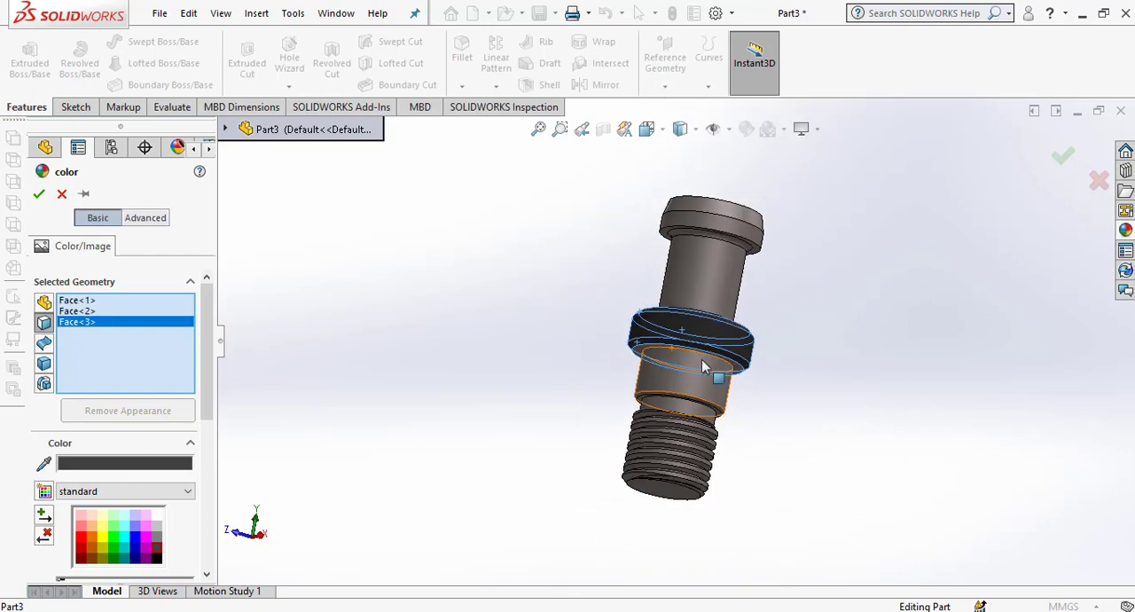
pyautogui.click(38, 195)
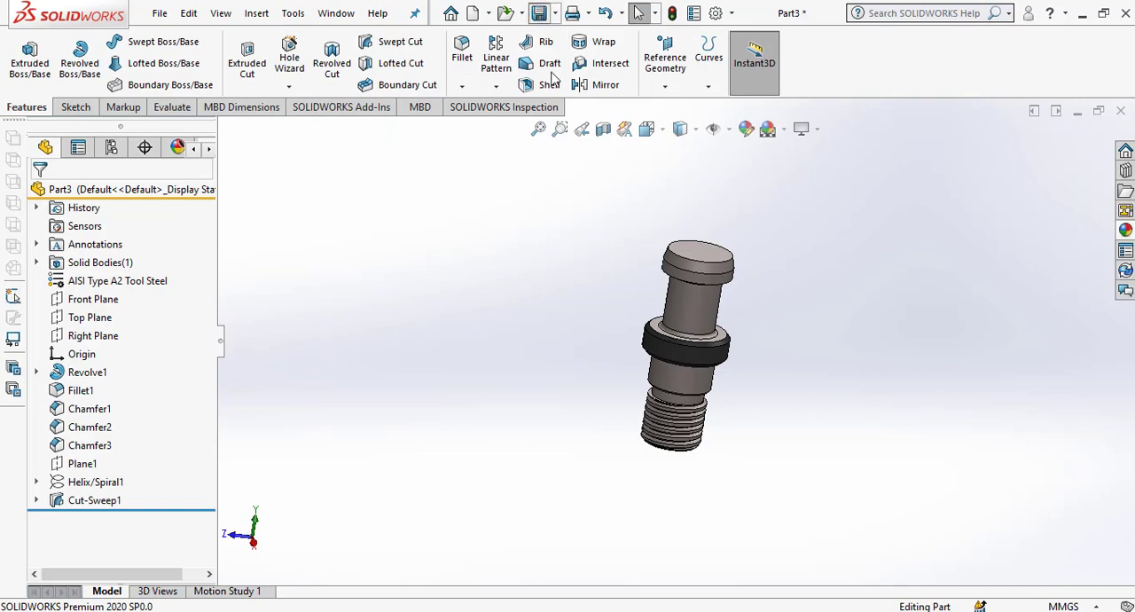
# Save the part as BT 40 Arbor Pull Stud in the Solid Work Latihan folder.
pyautogui.hotkey('ctrl', 's')
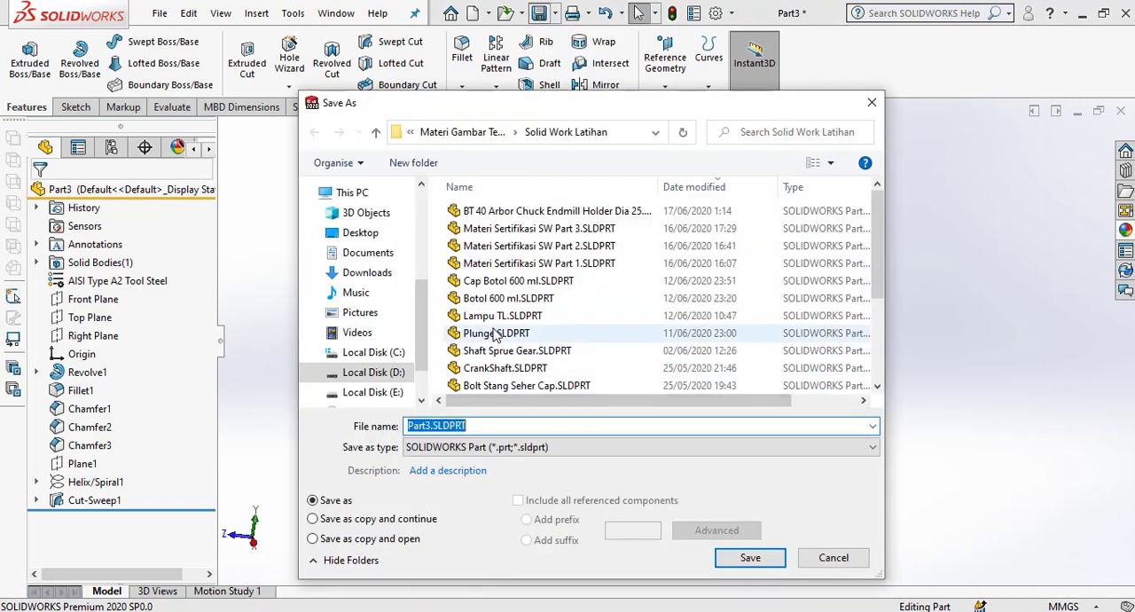
pyautogui.click(535, 213)
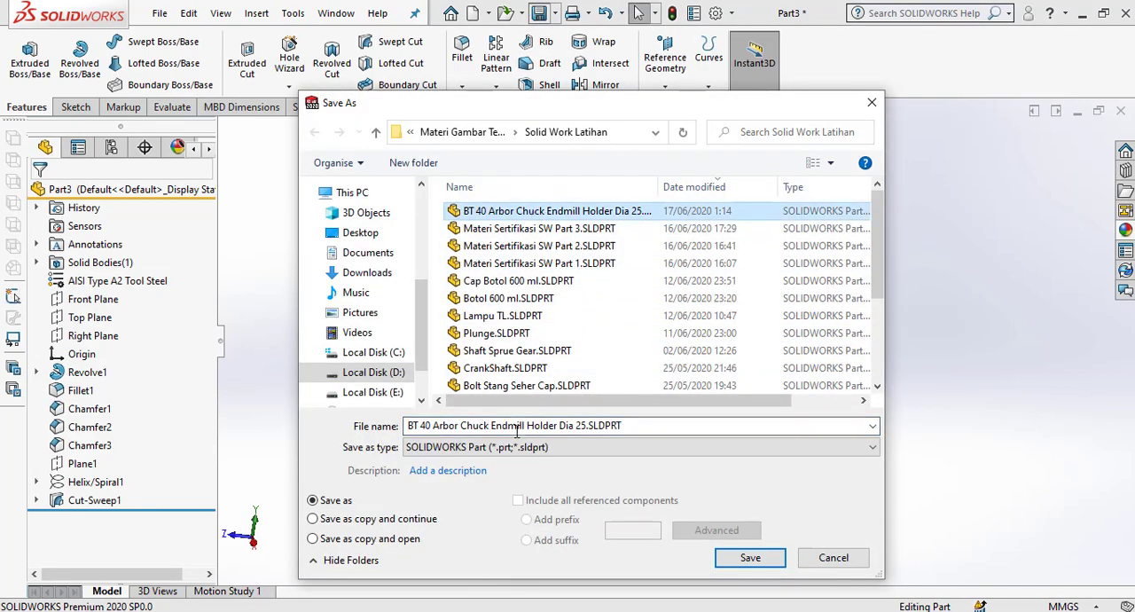
pyautogui.click(505, 428)
pyautogui.moveTo(460, 427); pyautogui.dragTo(819, 470)
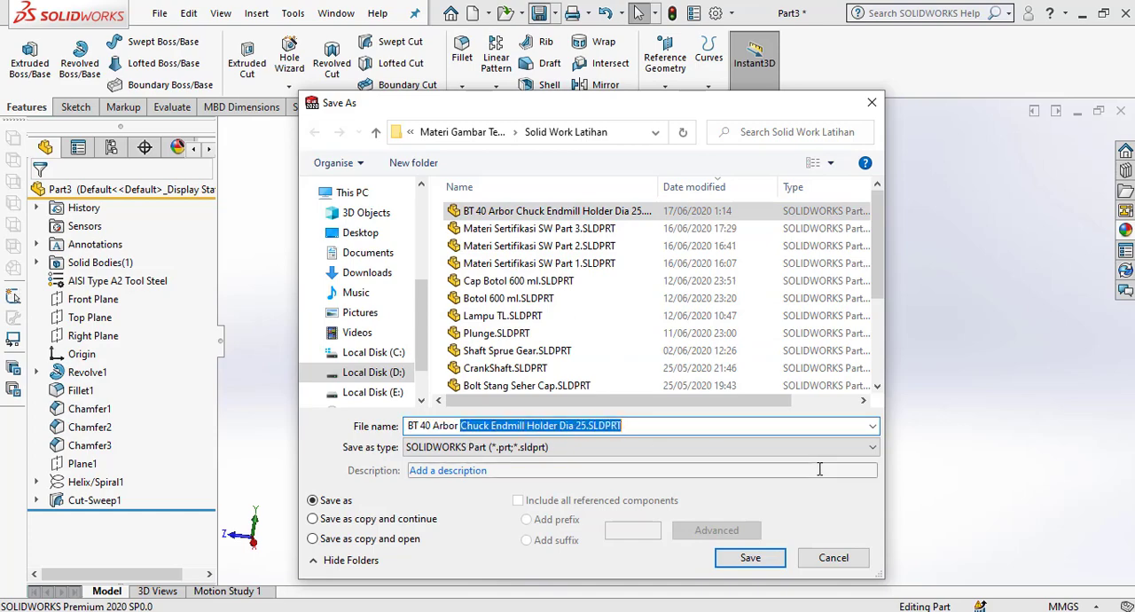
pyautogui.write('Pull Stud')
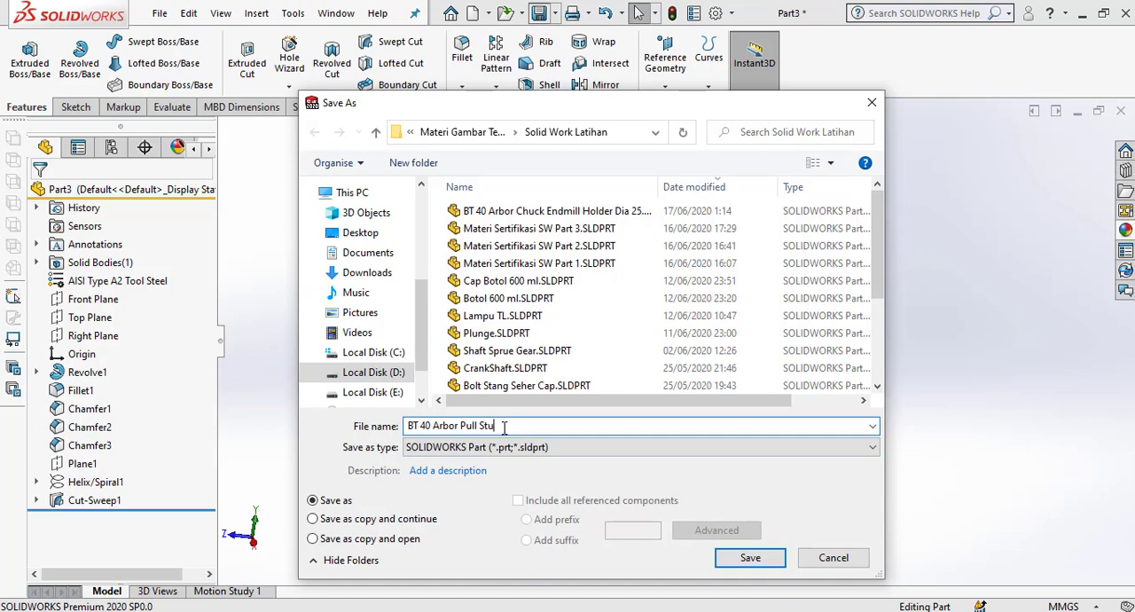
pyautogui.click(750, 558)
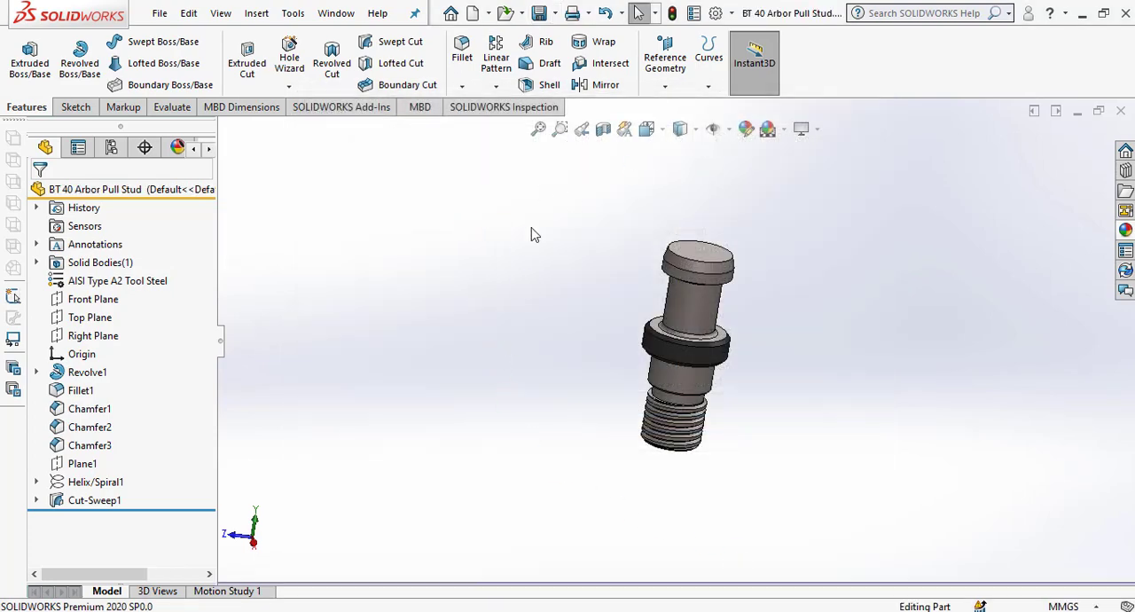
# Make a new assembly from the part, placing the BT 40 Arbor Chuck Endmill Holder at the origin and the BT 40 Arbor Pull Stud beside its taper.
pyautogui.click(489, 14)
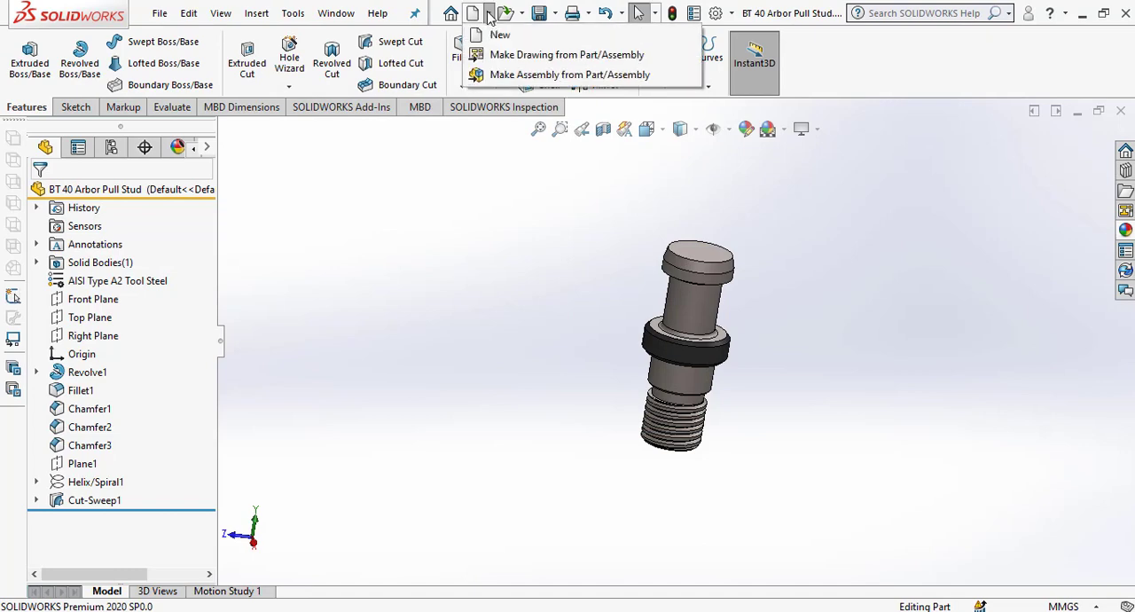
pyautogui.click(479, 74)
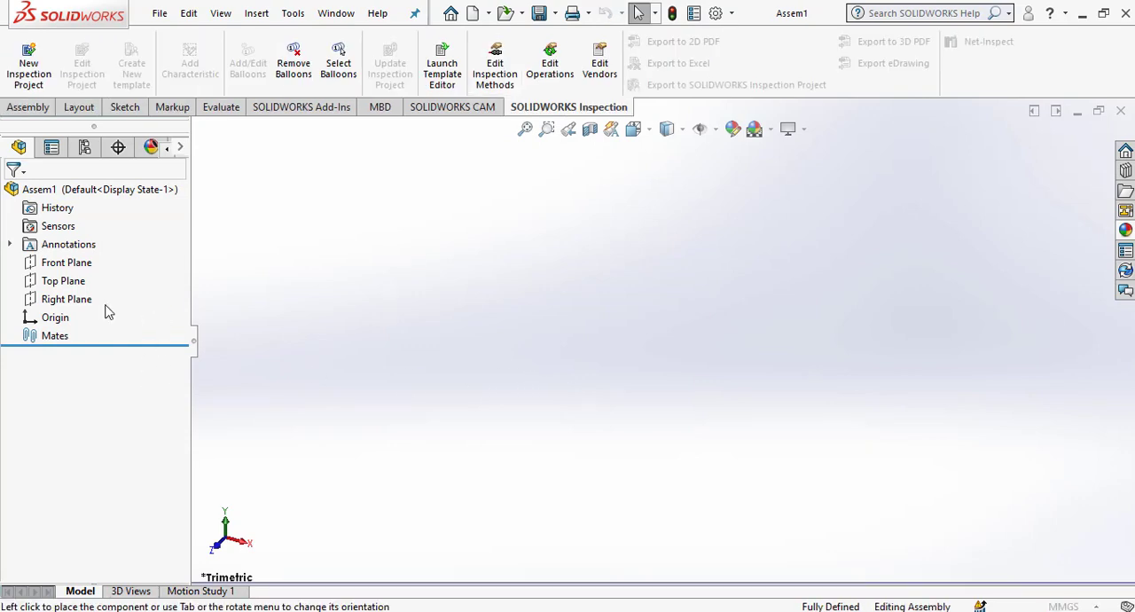
pyautogui.click(57, 193)
pyautogui.click(141, 395)
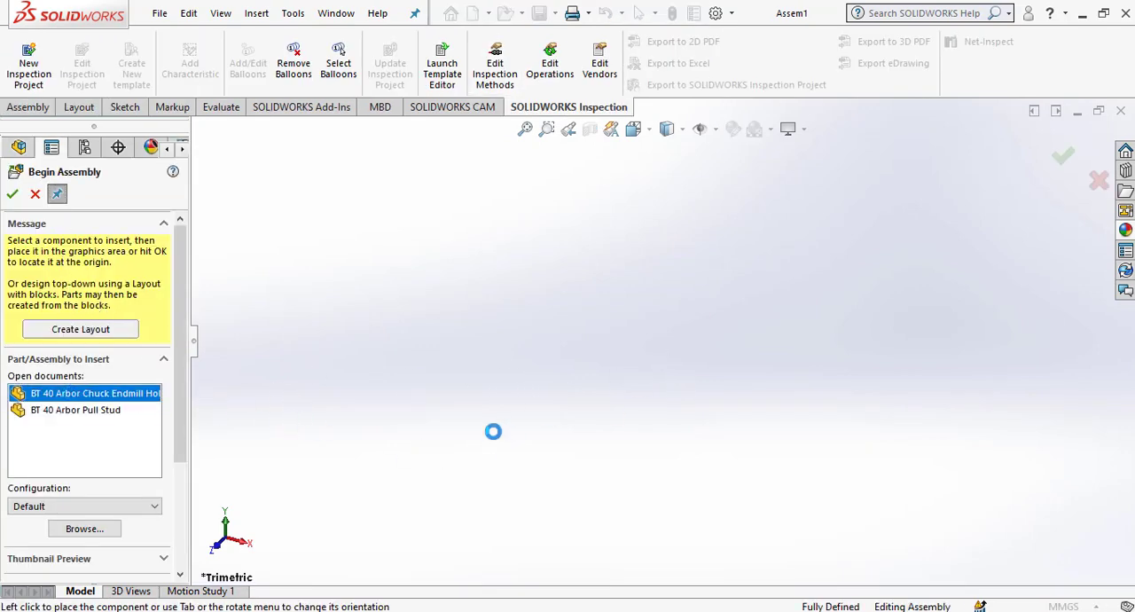
pyautogui.click(131, 411)
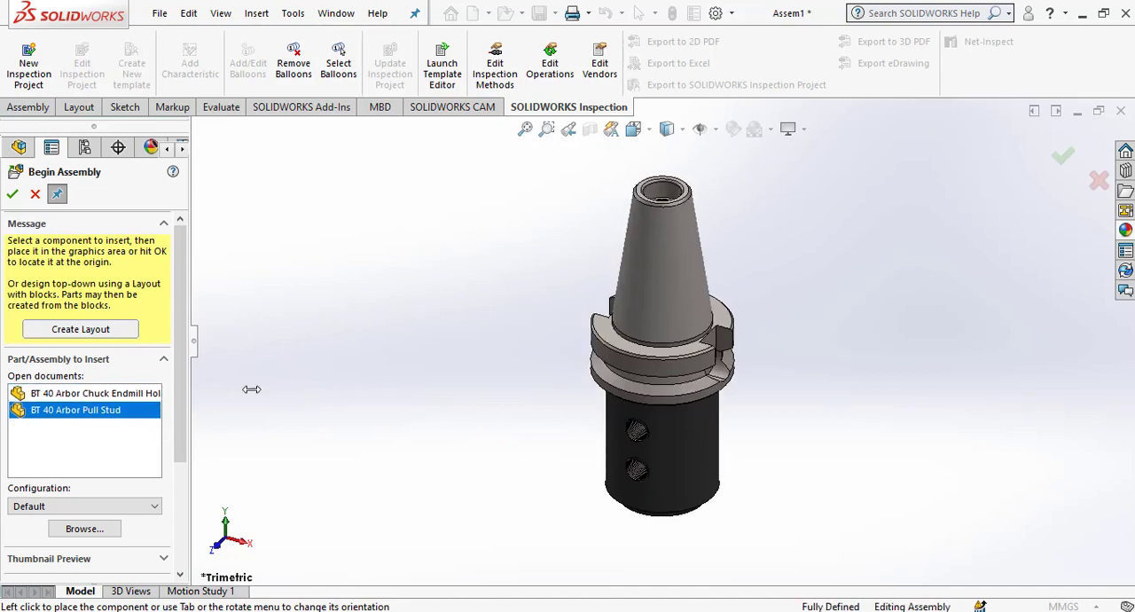
pyautogui.click(581, 282)
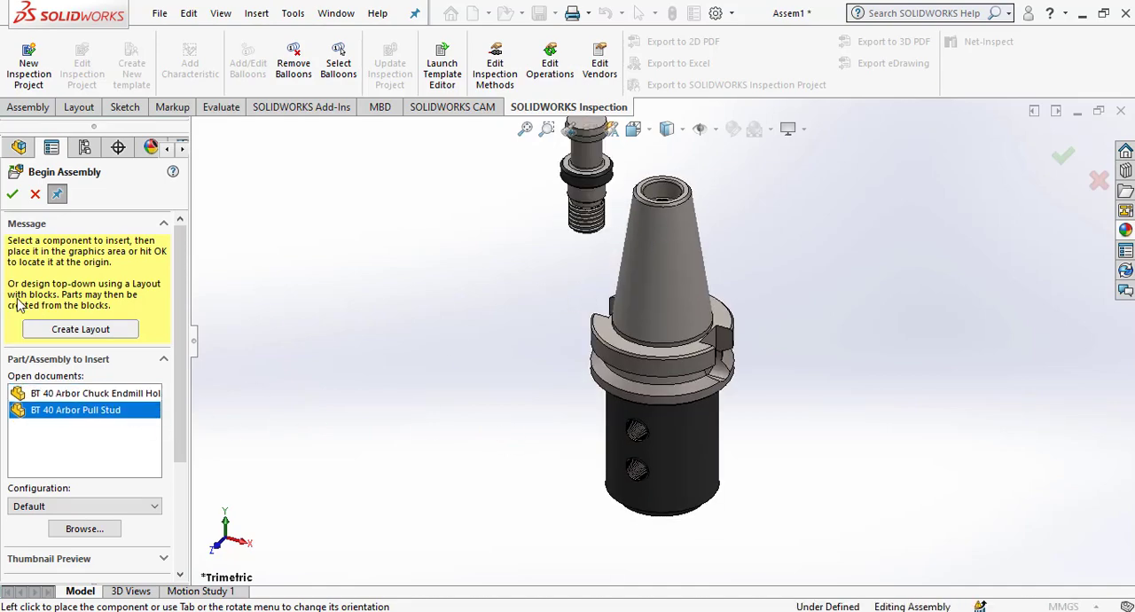
pyautogui.click(13, 193)
# Add a concentric mate between the pull stud's smooth cylindrical face below the collar and the bore at the holder's narrow taper end.
pyautogui.scroll(-7, 684, 194)
pyautogui.moveTo(448, 312); pyautogui.dragTo(385, 275, button='middle')
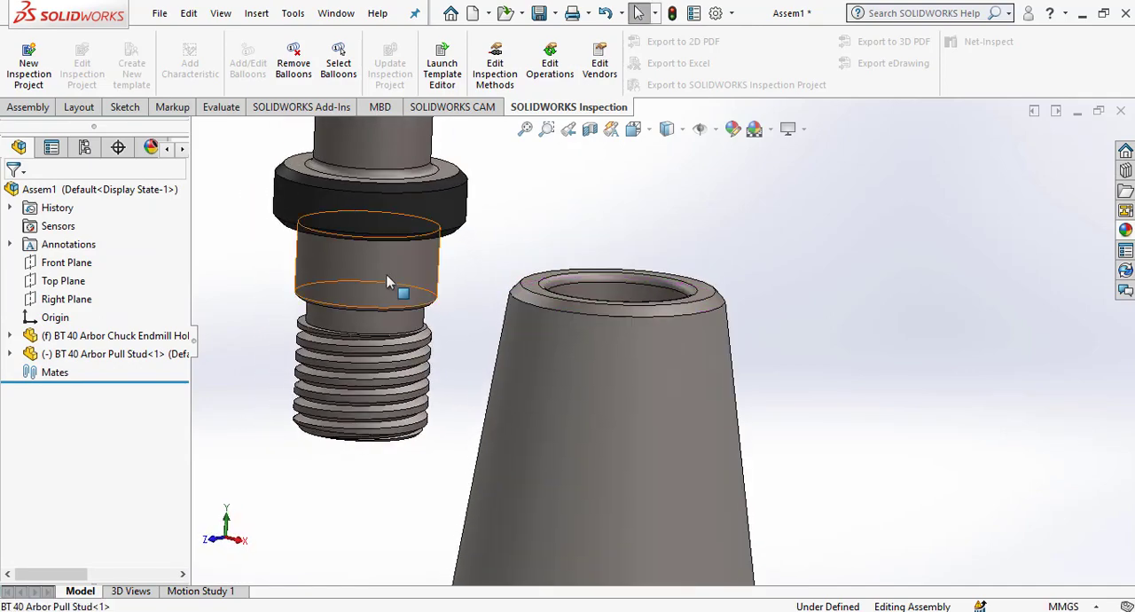
pyautogui.click(385, 275)
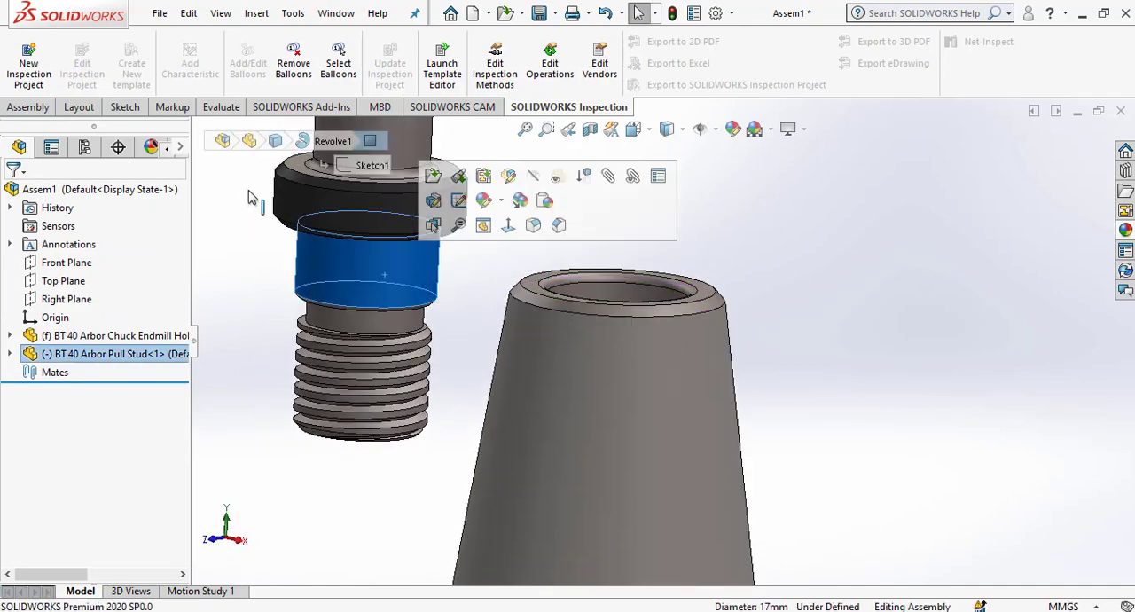
pyautogui.click(32, 106)
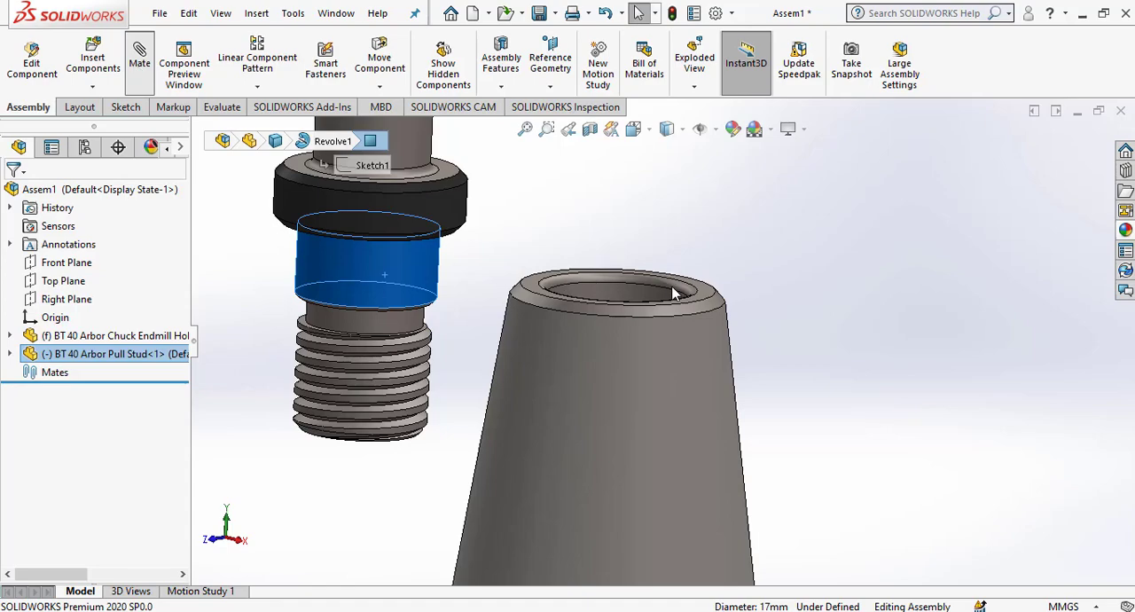
pyautogui.moveTo(657, 258); pyautogui.dragTo(666, 308, button='middle')
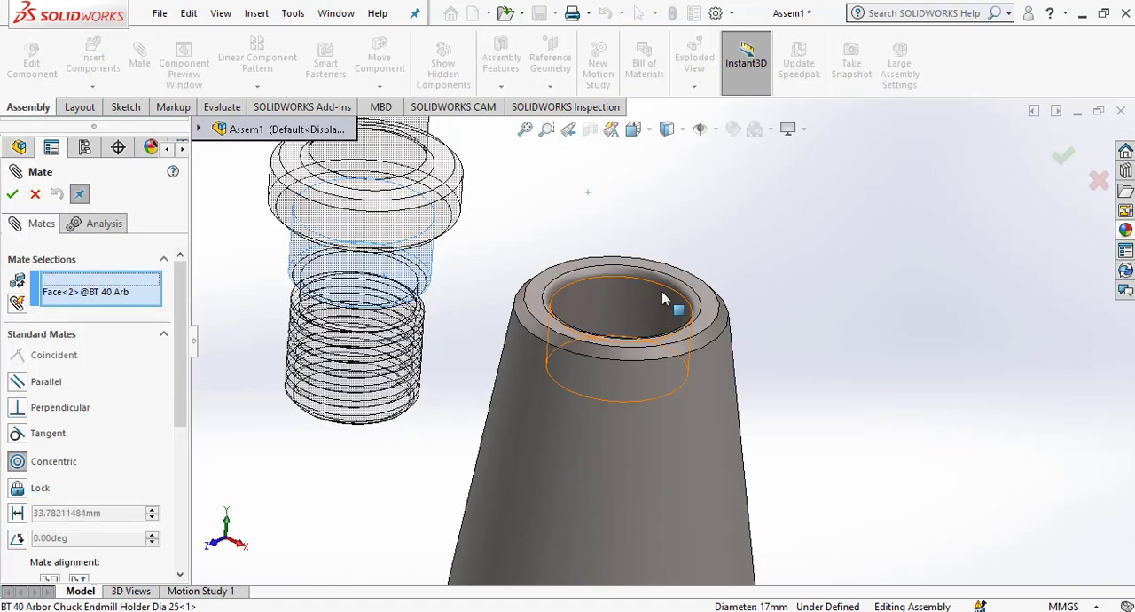
pyautogui.click(673, 300)
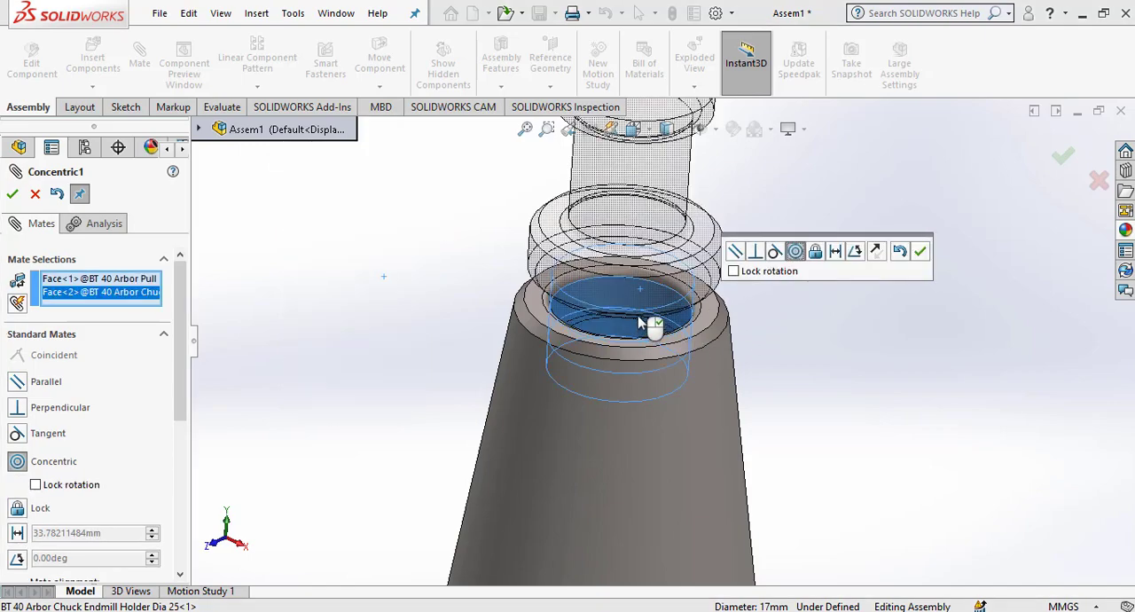
pyautogui.click(920, 251)
# Add a coincident mate between the underside of the pull stud's collar and the flat annular end face of the holder's taper, and finish mating.
pyautogui.scroll(-6, 621, 350)
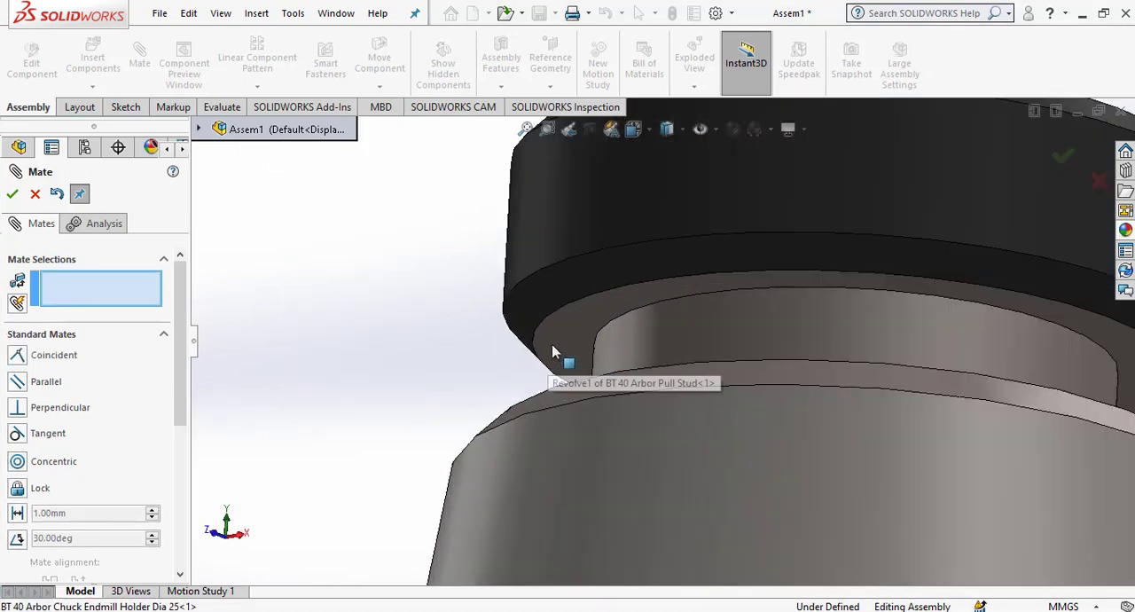
pyautogui.click(568, 354)
pyautogui.scroll(5, 568, 354)
pyautogui.moveTo(672, 317); pyautogui.dragTo(659, 401, button='middle')
pyautogui.scroll(-2, 634, 370)
pyautogui.click(607, 291)
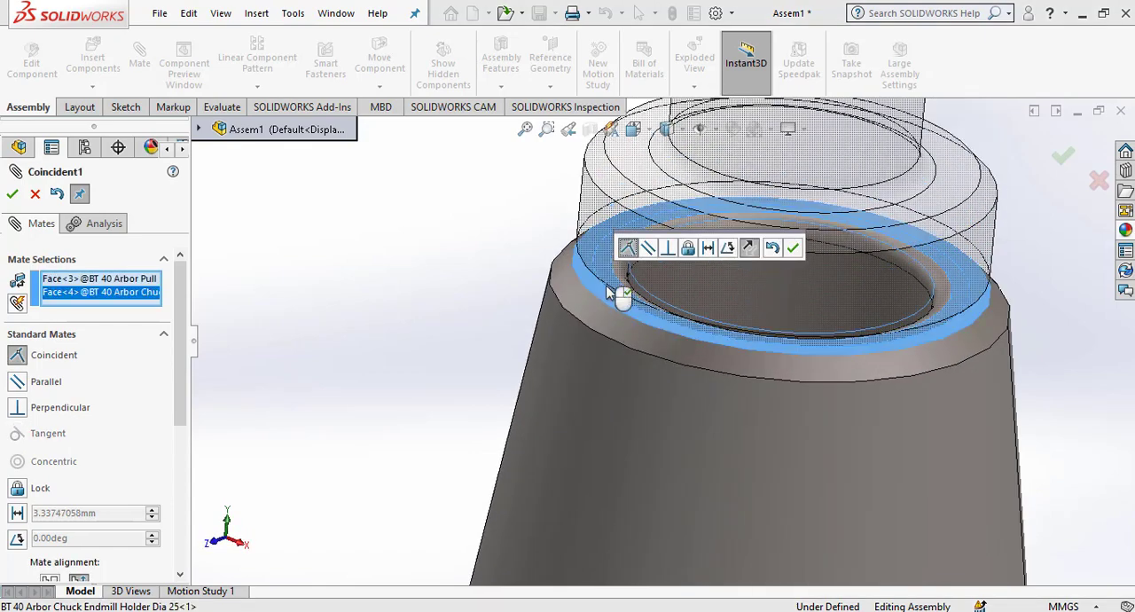
pyautogui.click(797, 249)
pyautogui.scroll(8, 732, 304)
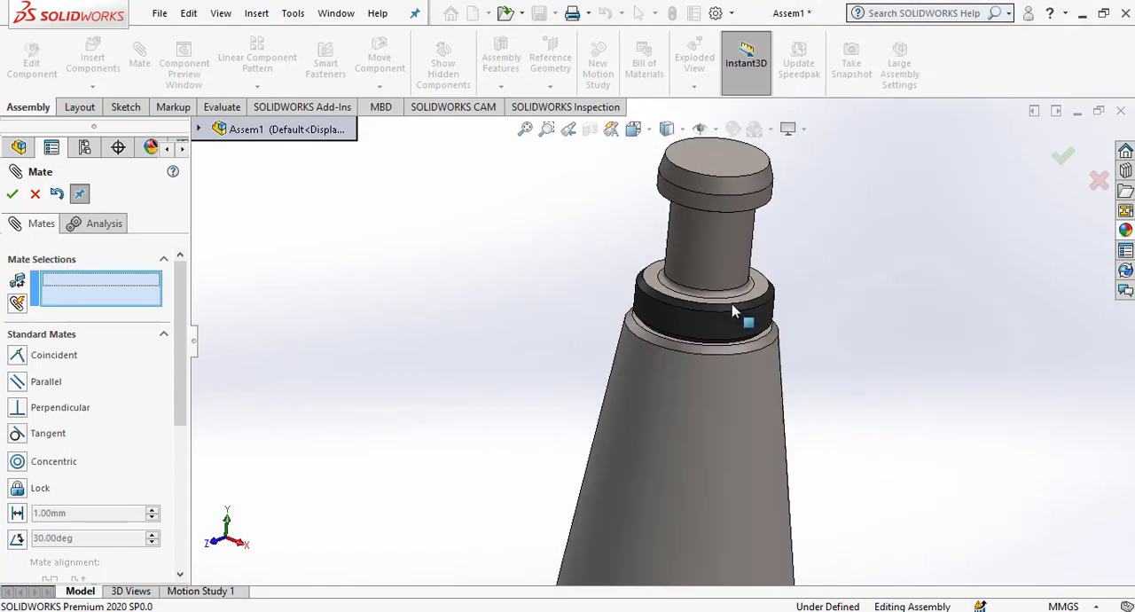
pyautogui.click(13, 195)
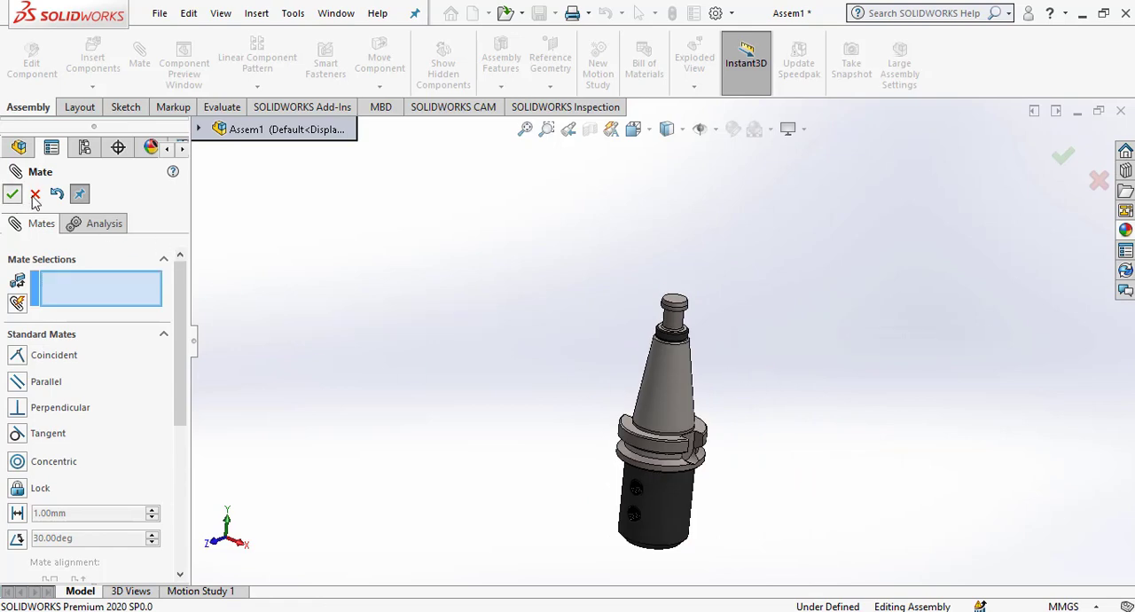
# Examine the mated holder and pull stud from several angles and distances.
pyautogui.moveTo(665, 494); pyautogui.dragTo(679, 337, button='middle')
pyautogui.scroll(-3, 670, 512)
pyautogui.scroll(5, 651, 453)
pyautogui.scroll(-2, 628, 275)
pyautogui.scroll(-1, 680, 337)
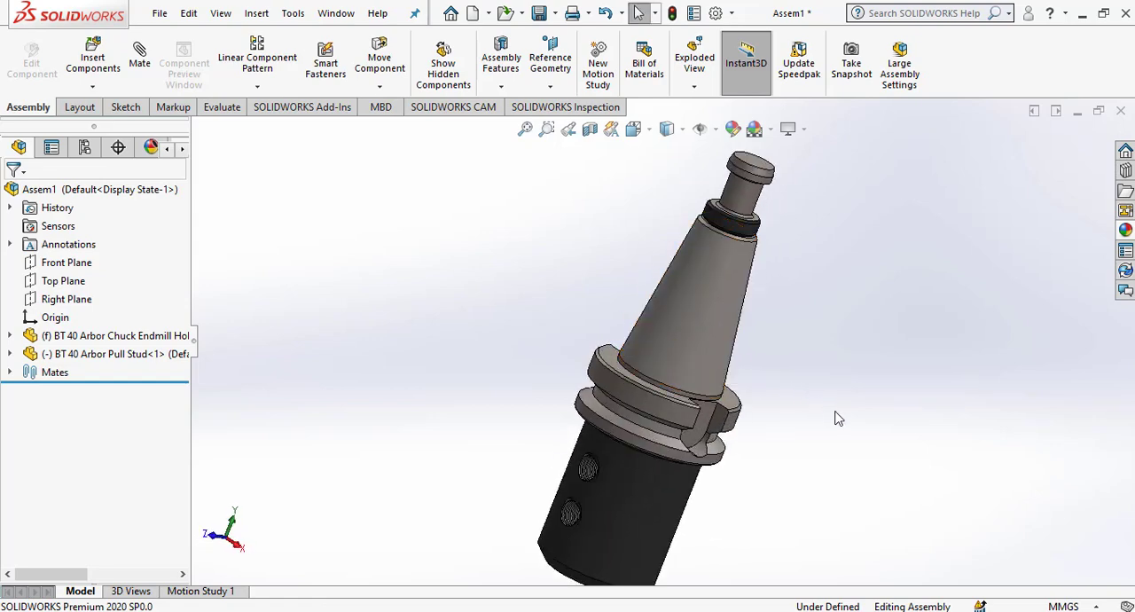
pyautogui.scroll(2, 785, 450)
pyautogui.moveTo(780, 459); pyautogui.dragTo(775, 433, button='middle')
# Turn on perspective display and show the assembly in isometric orientation, and orbit it to inspect the result.
pyautogui.click(788, 129)
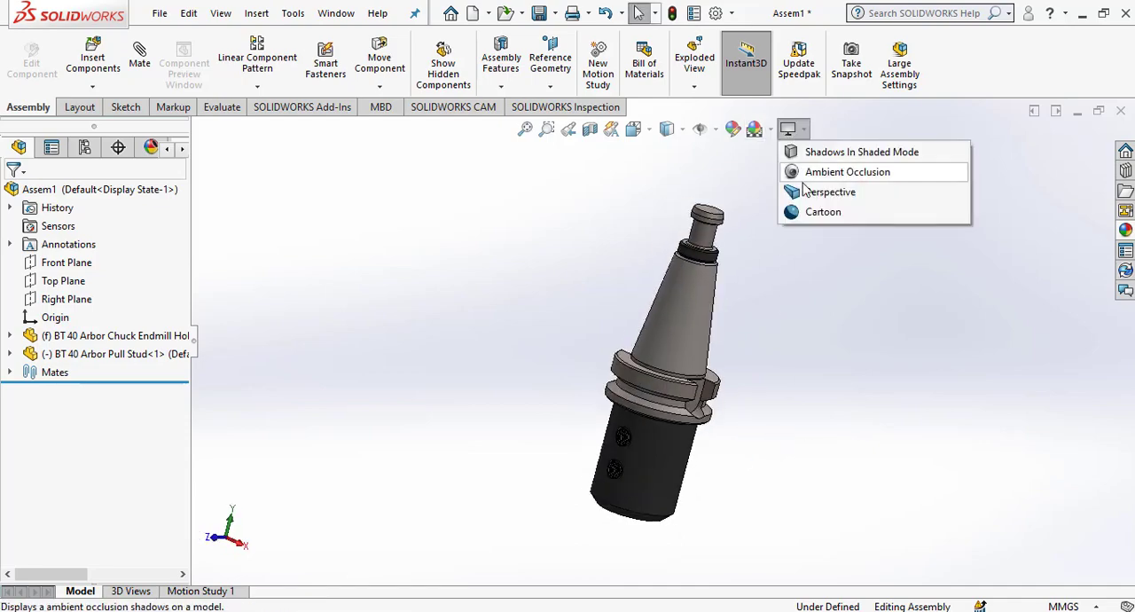
pyautogui.click(792, 191)
pyautogui.press('space')
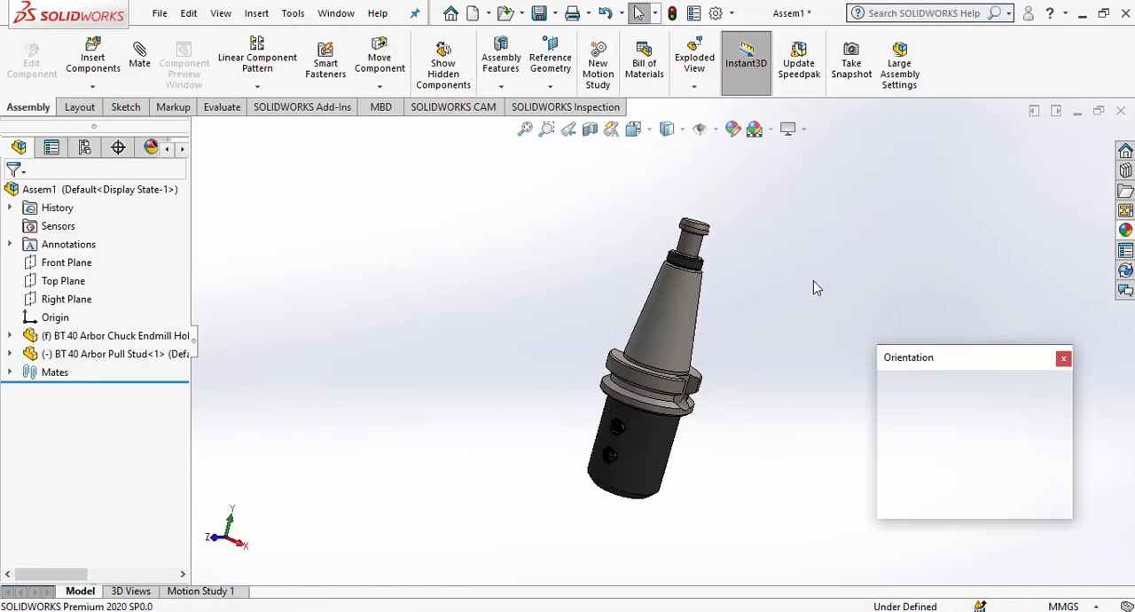
pyautogui.click(1051, 410)
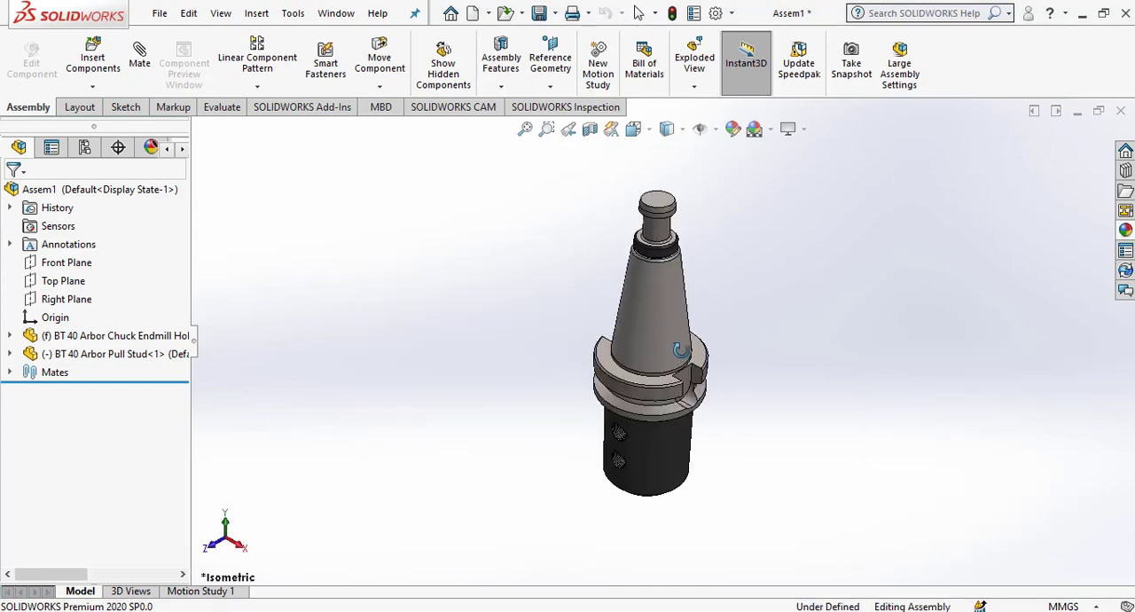
pyautogui.moveTo(685, 352); pyautogui.dragTo(689, 256, button='middle')
pyautogui.scroll(-2, 679, 274)
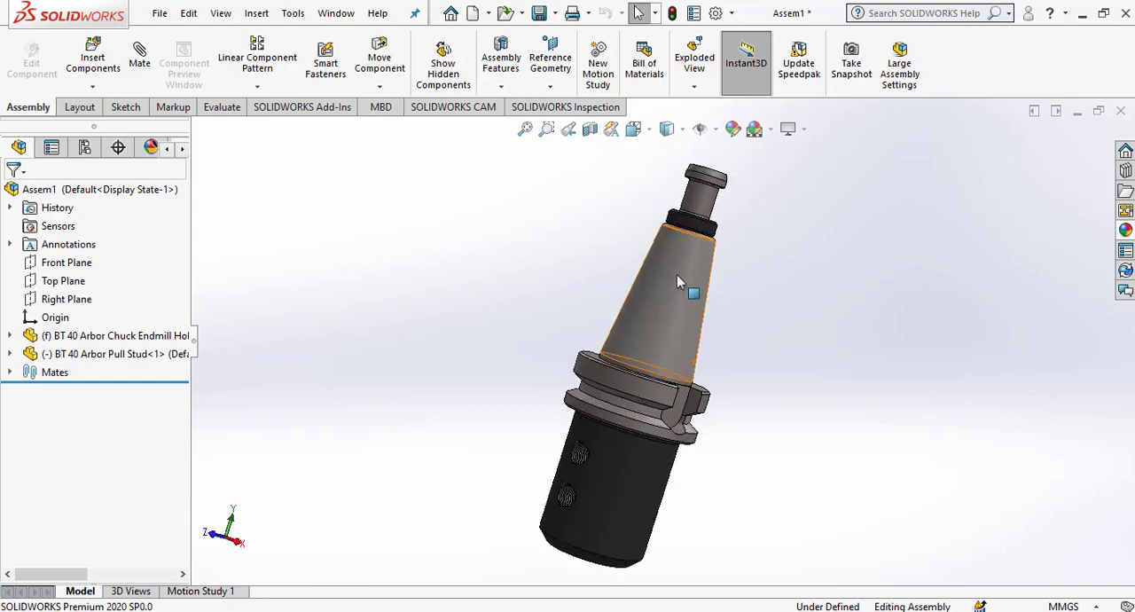